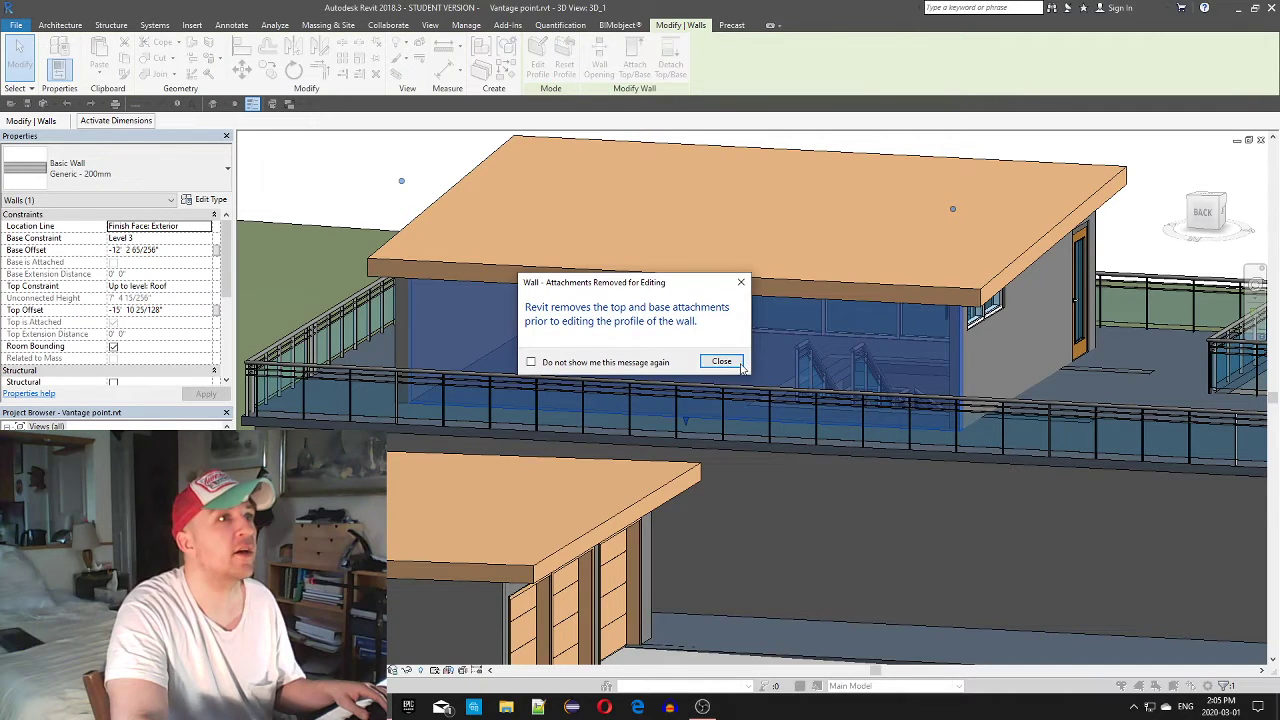
Sketch a rectangular opening about 4'-3" by 1'-5" inside the upper-left corner of the back wall's profile
left_click(721, 362)
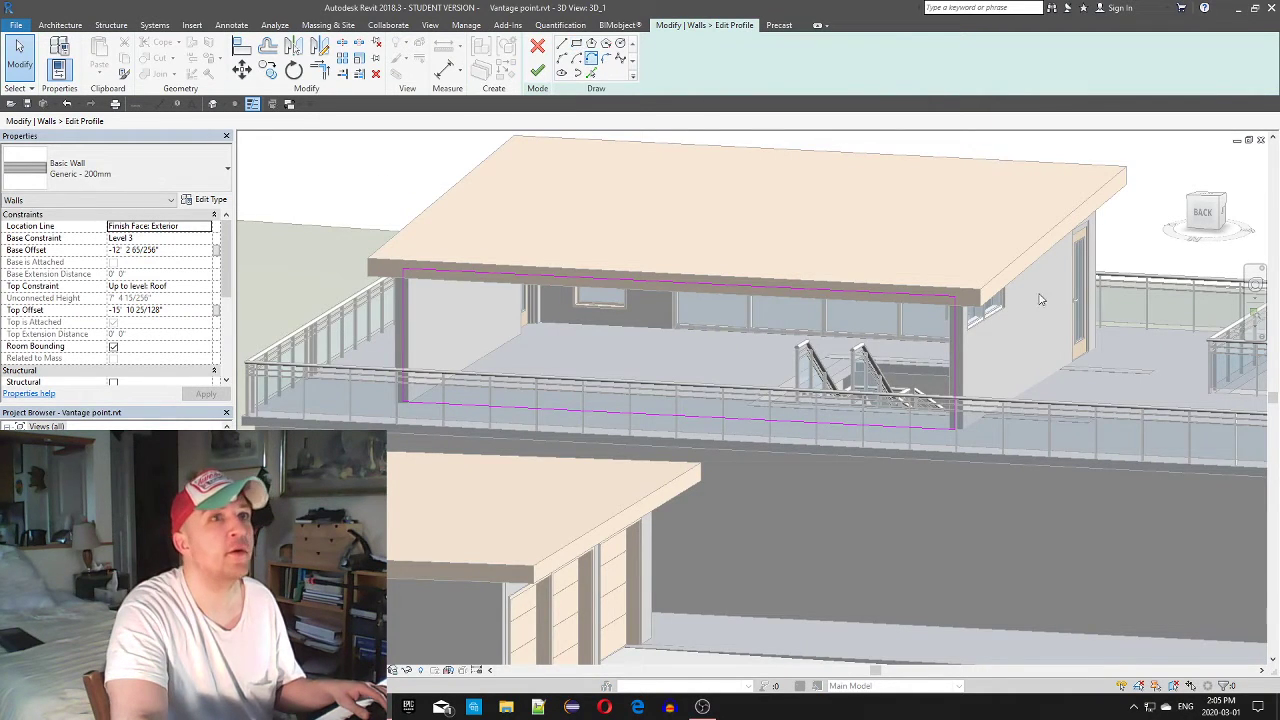
middle_click_drag(1164, 302, 970, 272, "shift")
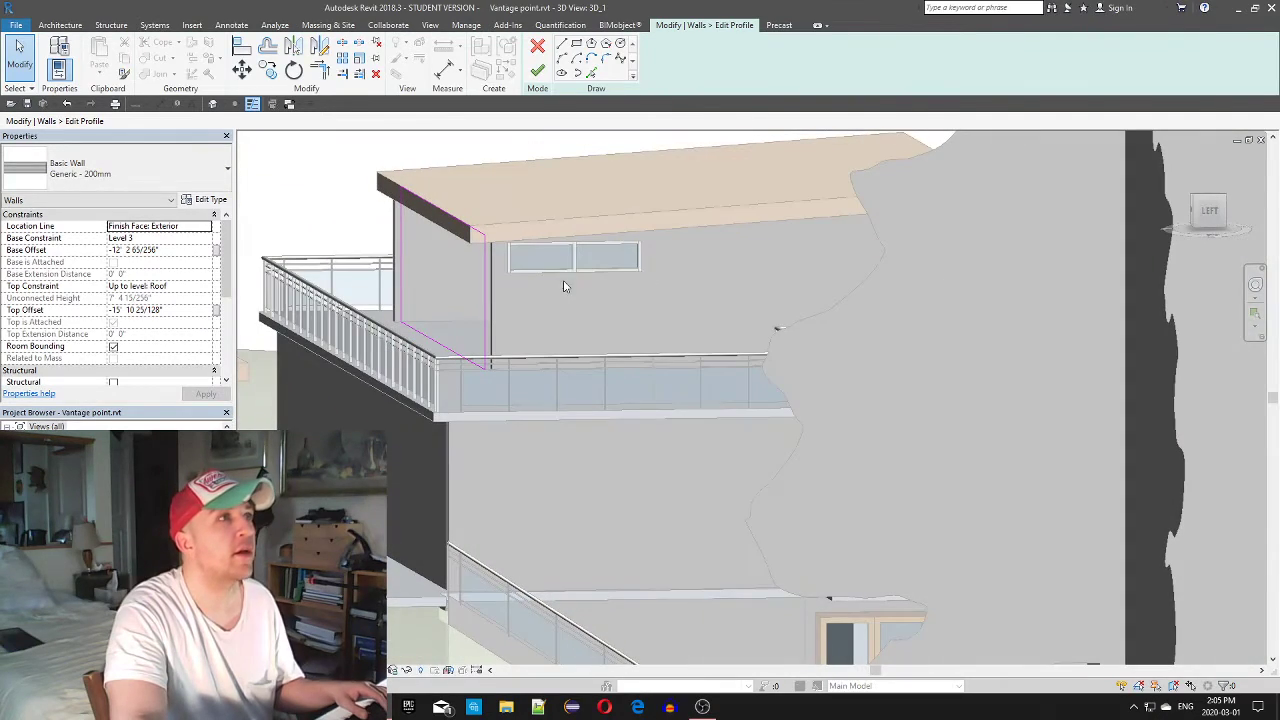
left_click(580, 46)
mouse_move(343, 206)
middle_mouse_down("shift")
mouse_move(491, 260)
mouse_move(552, 232)
mouse_move(566, 251)
middle_mouse_up("shift")
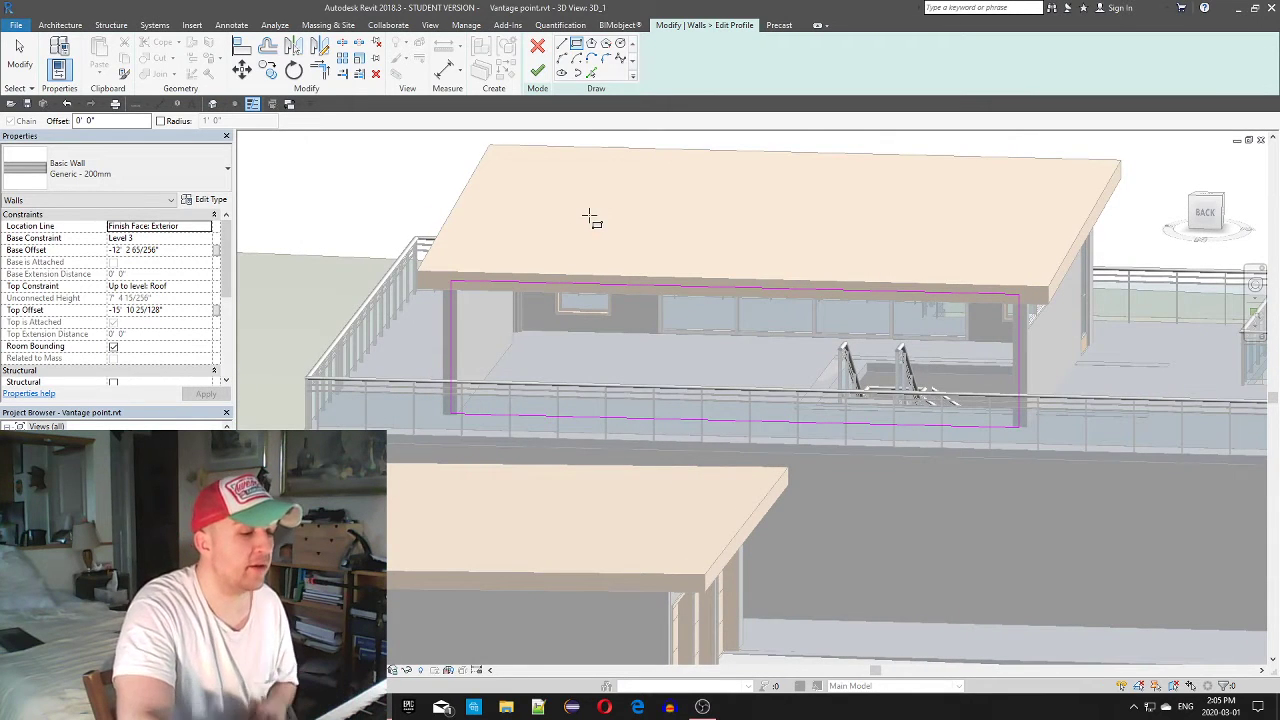
left_click(481, 300)
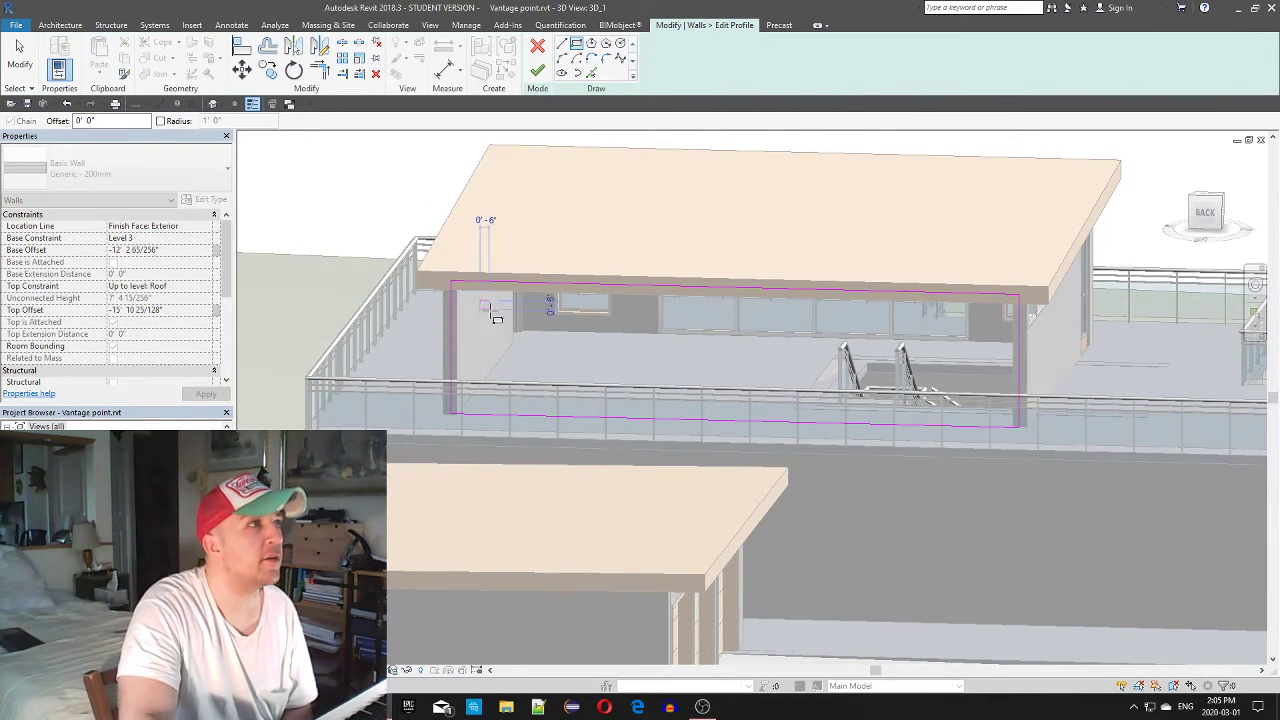
left_click(557, 327)
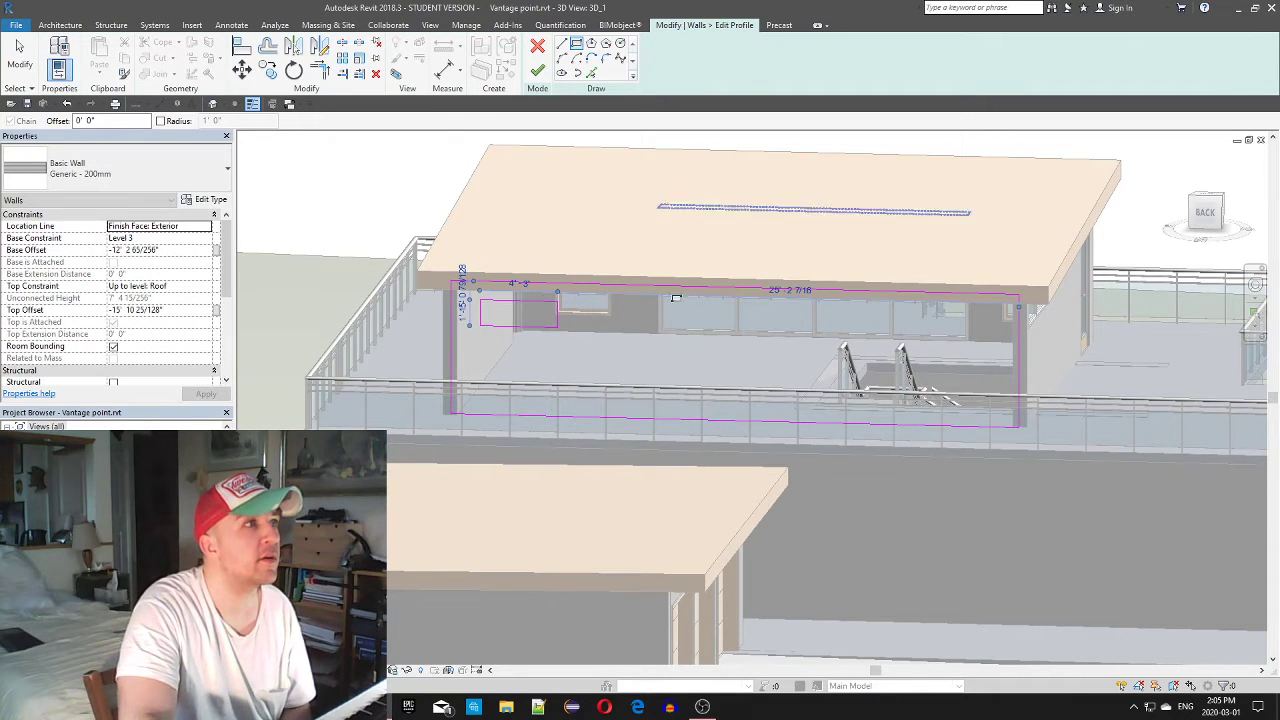
left_click(495, 322)
key("Escape")
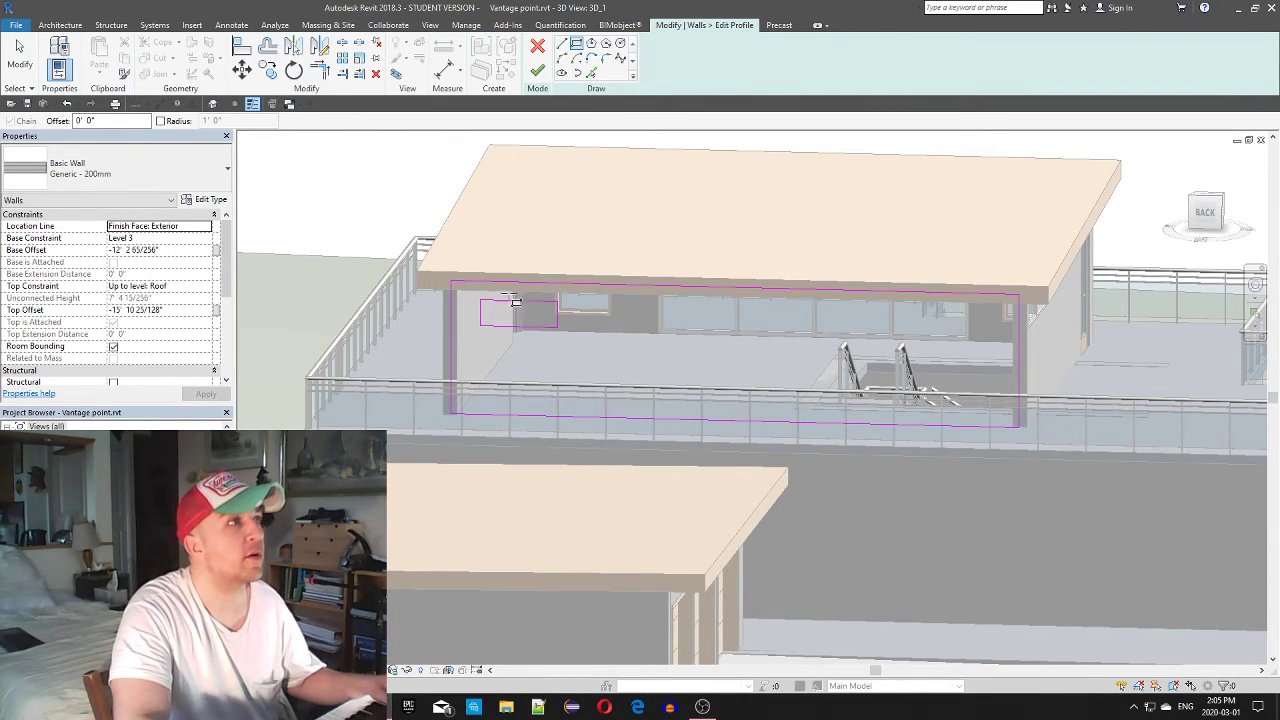
key("Escape")
middle_click_drag(410, 322, 552, 343, "shift")
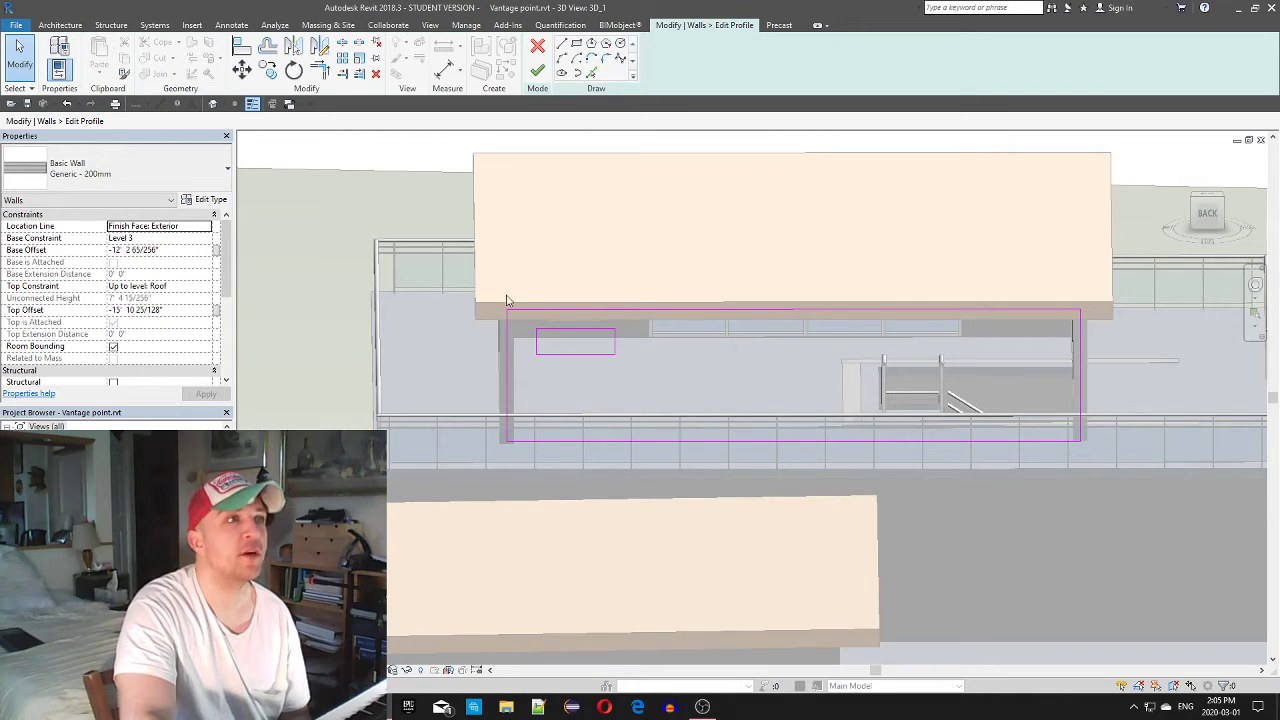
key("Tab")
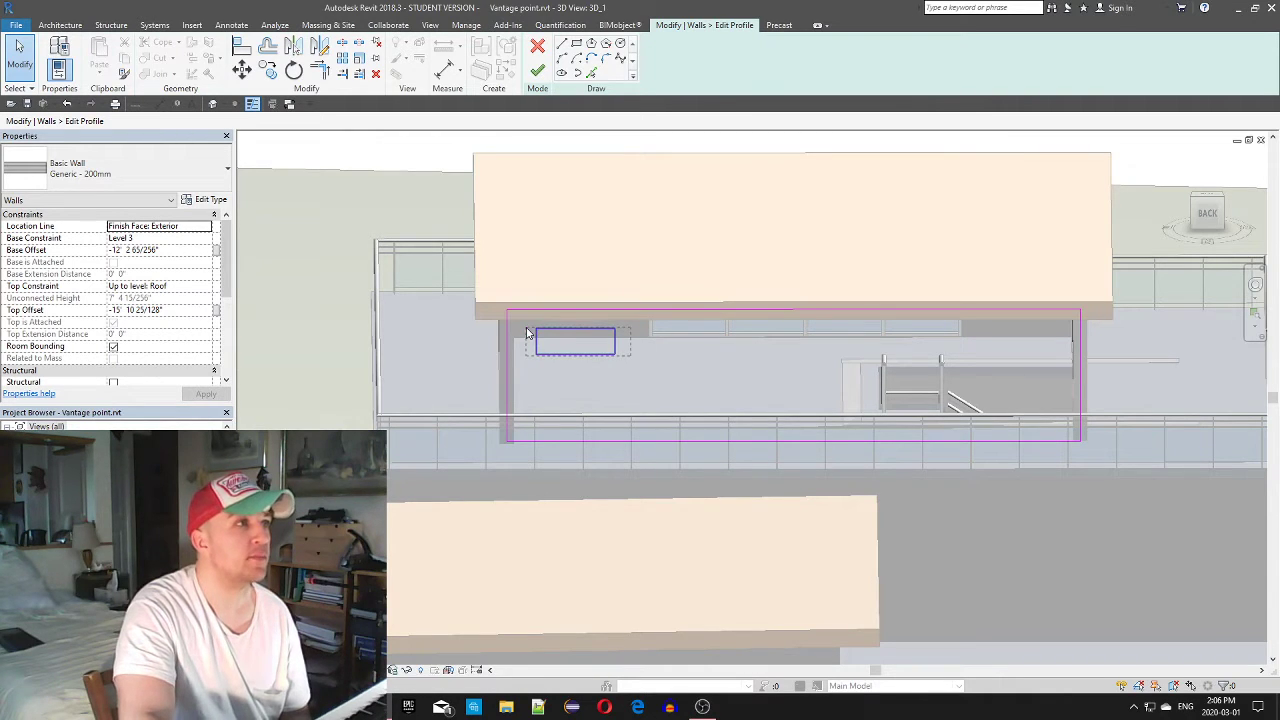
left_click(536, 337)
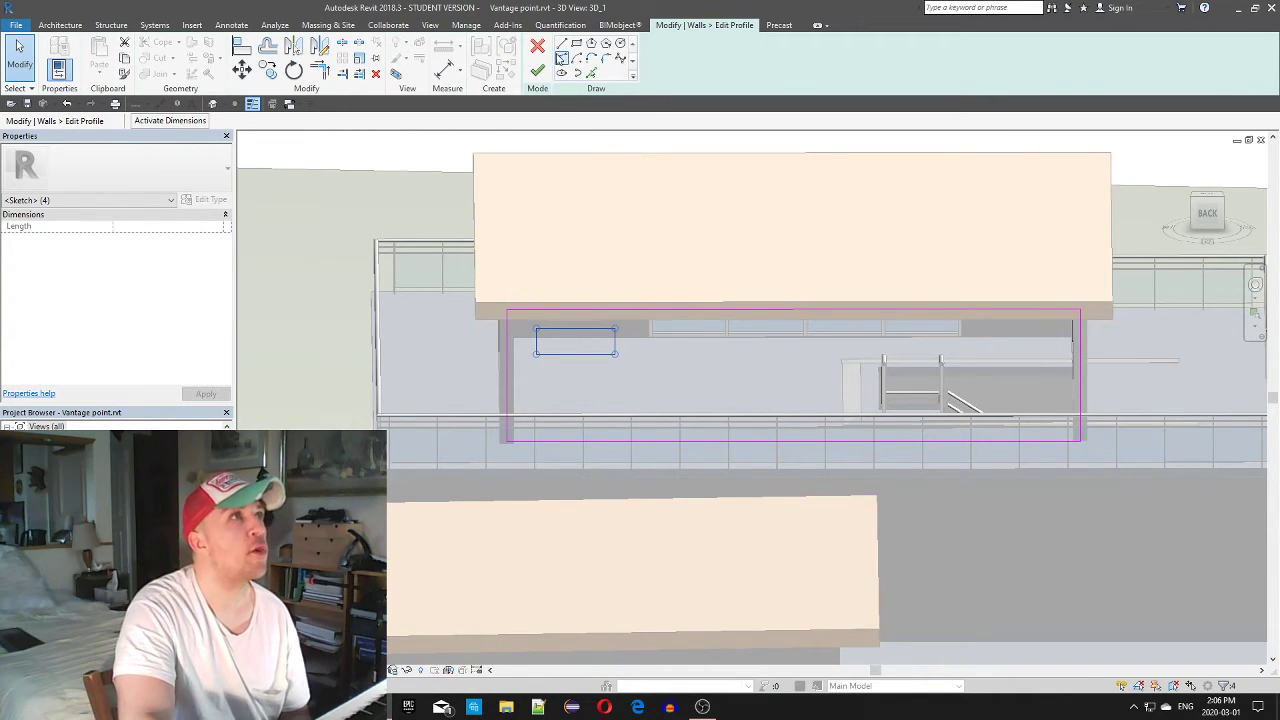
left_click(667, 387)
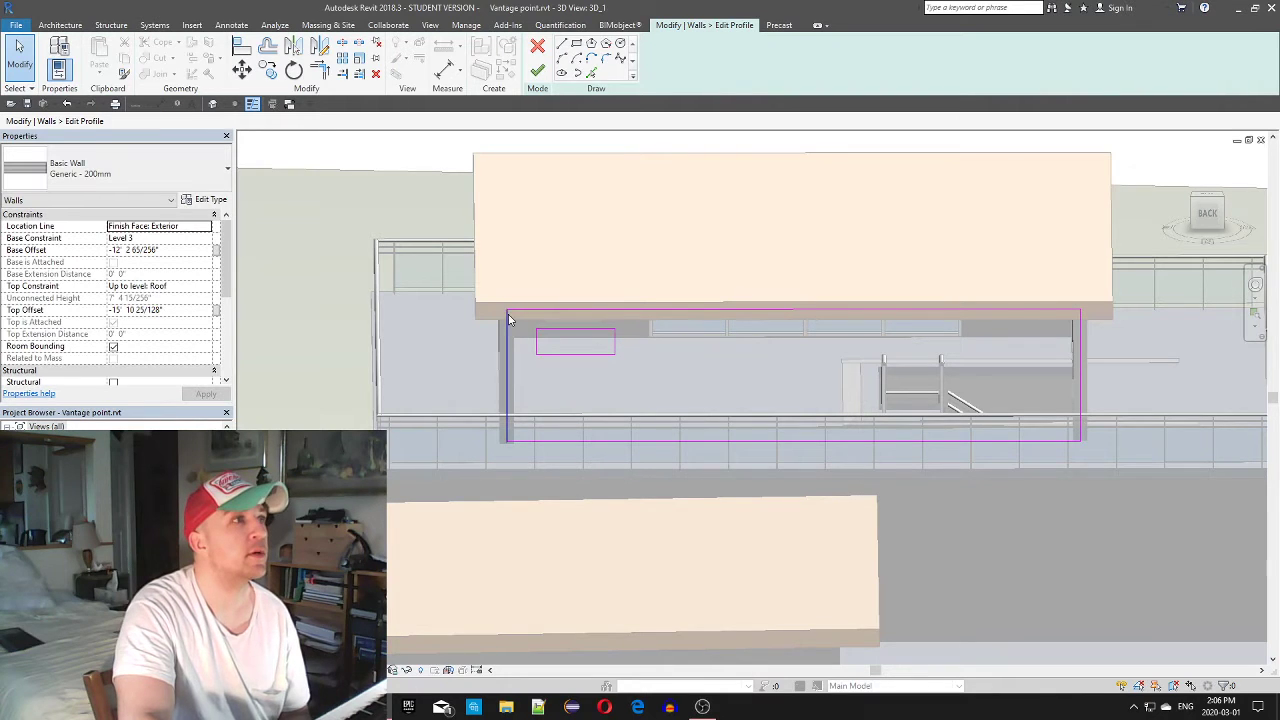
left_click(588, 341)
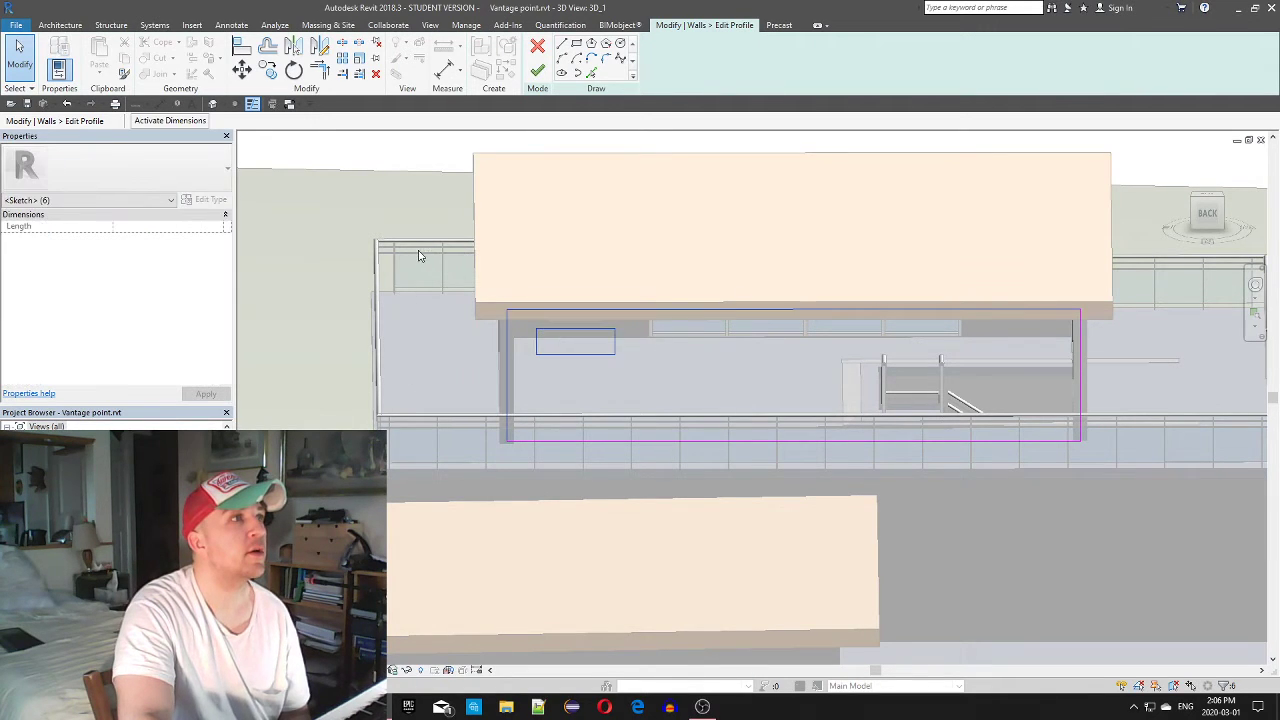
left_click(704, 358)
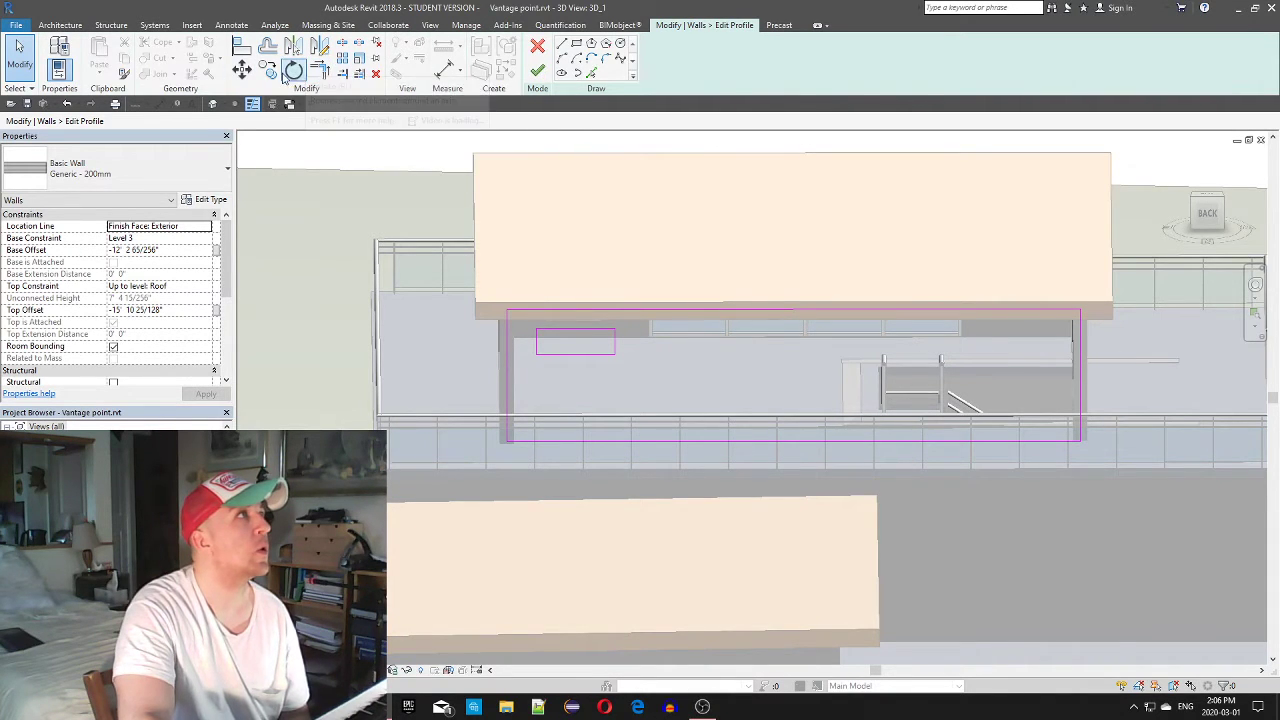
Add aligned dimensions for the width and height of the sketched rectangle
left_click(447, 68)
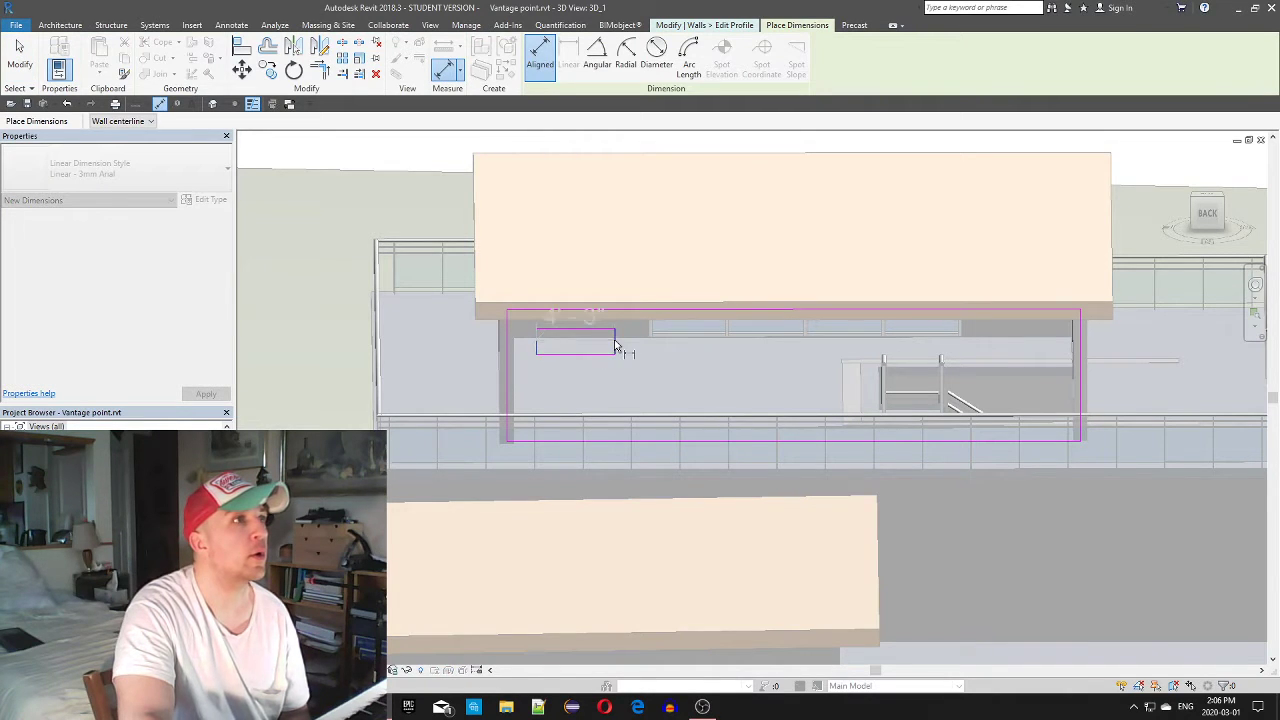
left_click(618, 398)
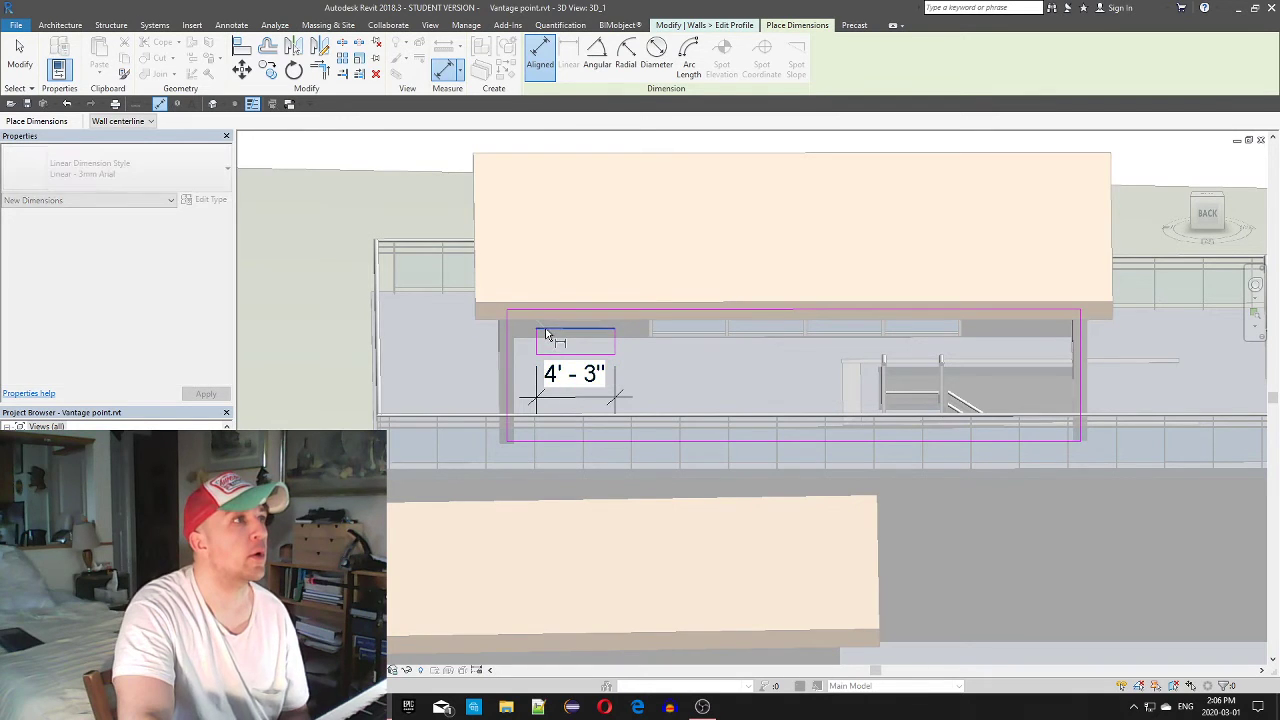
left_click(466, 363)
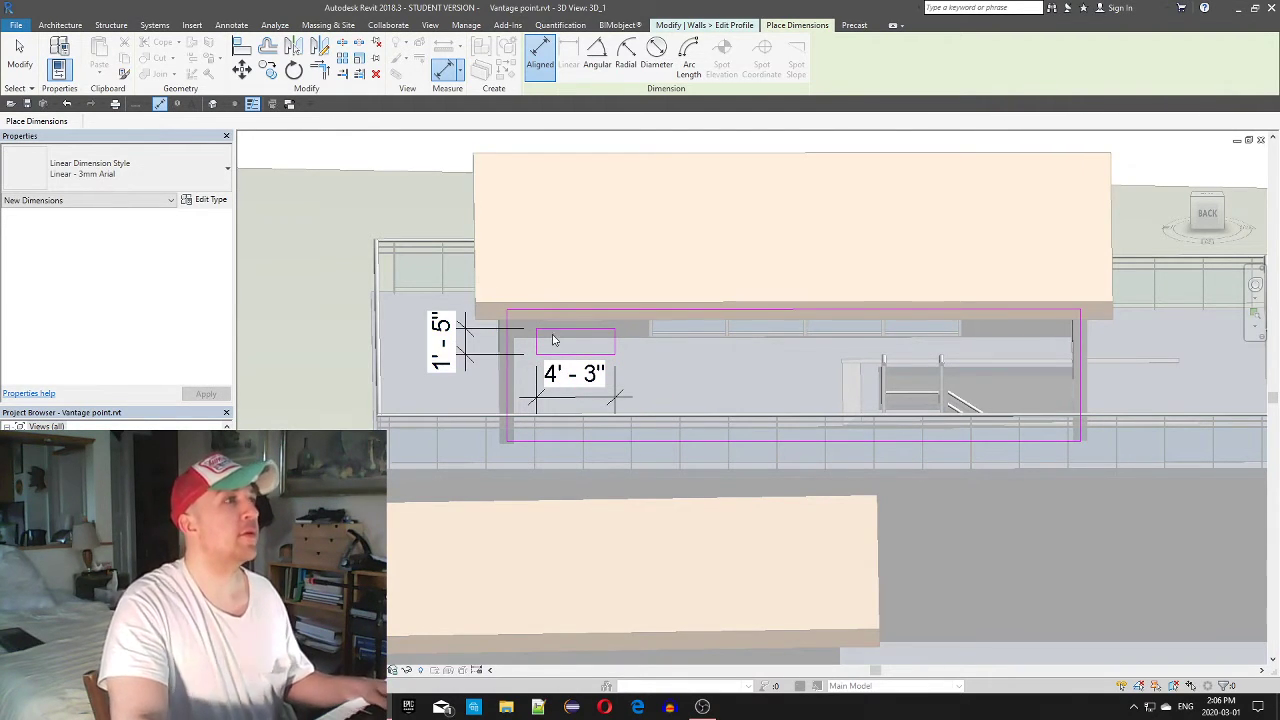
key("Escape")
key("Escape")
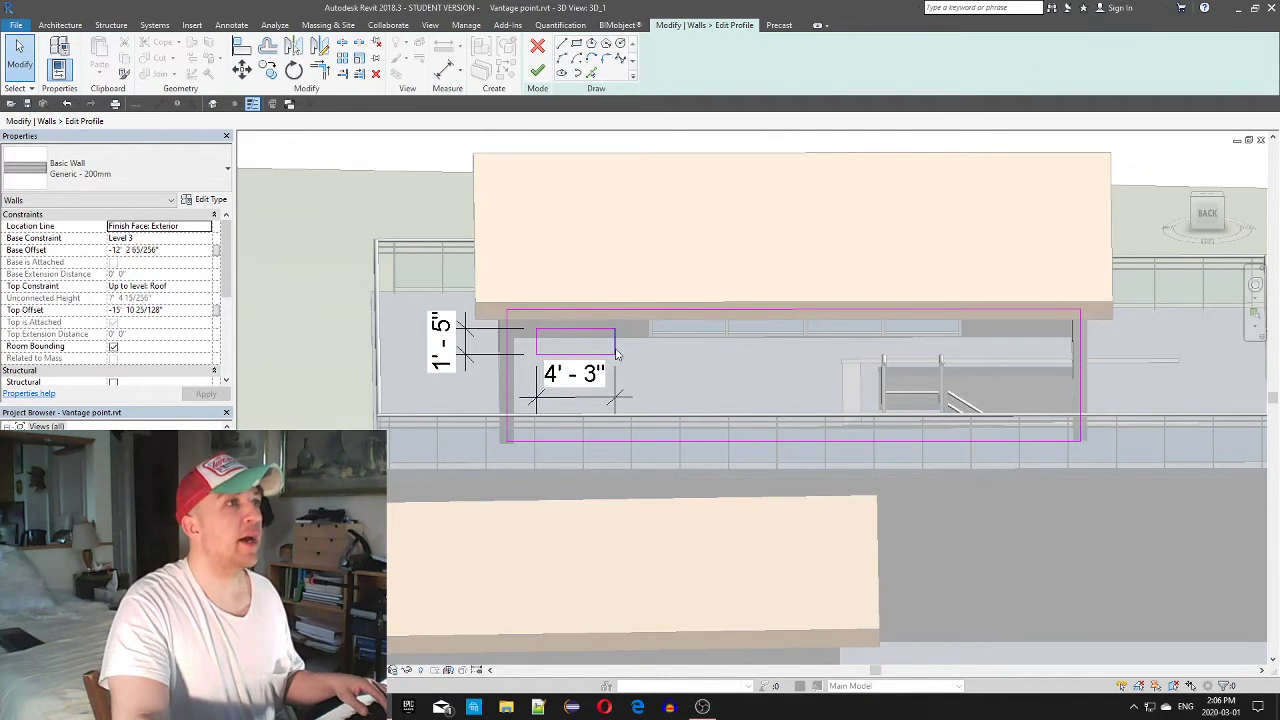
Set the rectangle's width to 3.5" by repositioning its right edge
left_click(536, 330)
left_click(639, 333)
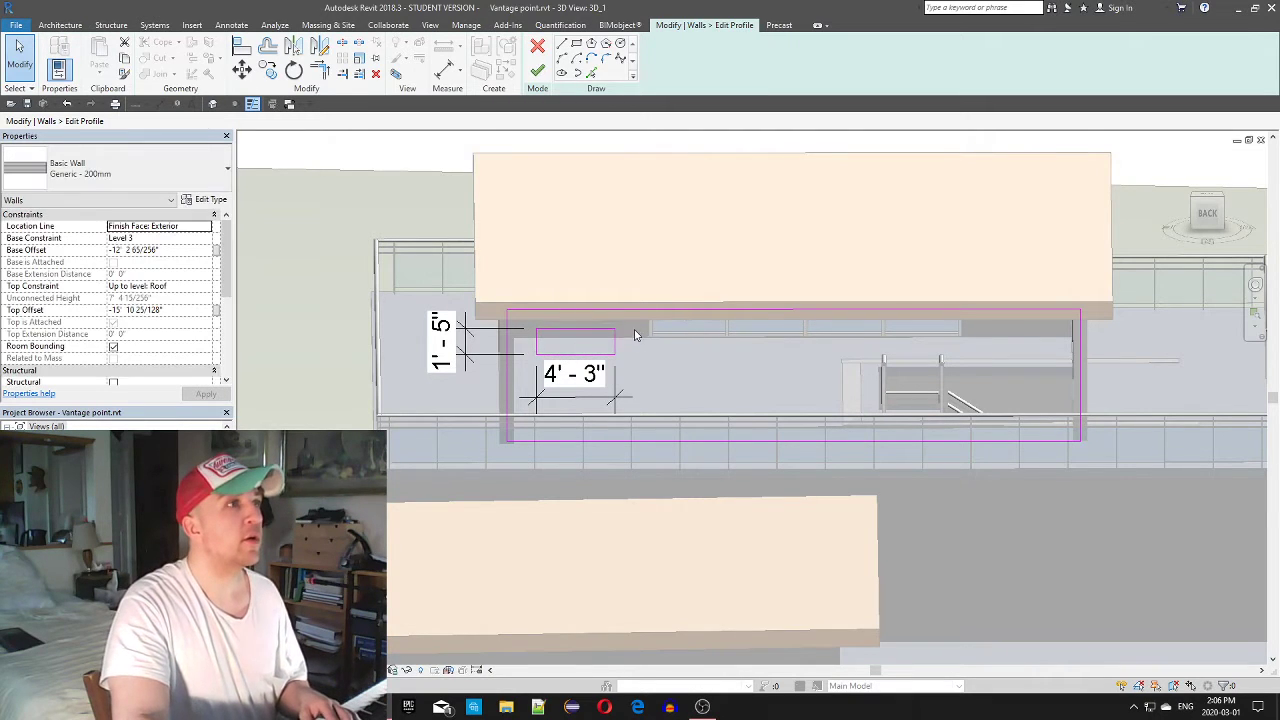
left_click(614, 347)
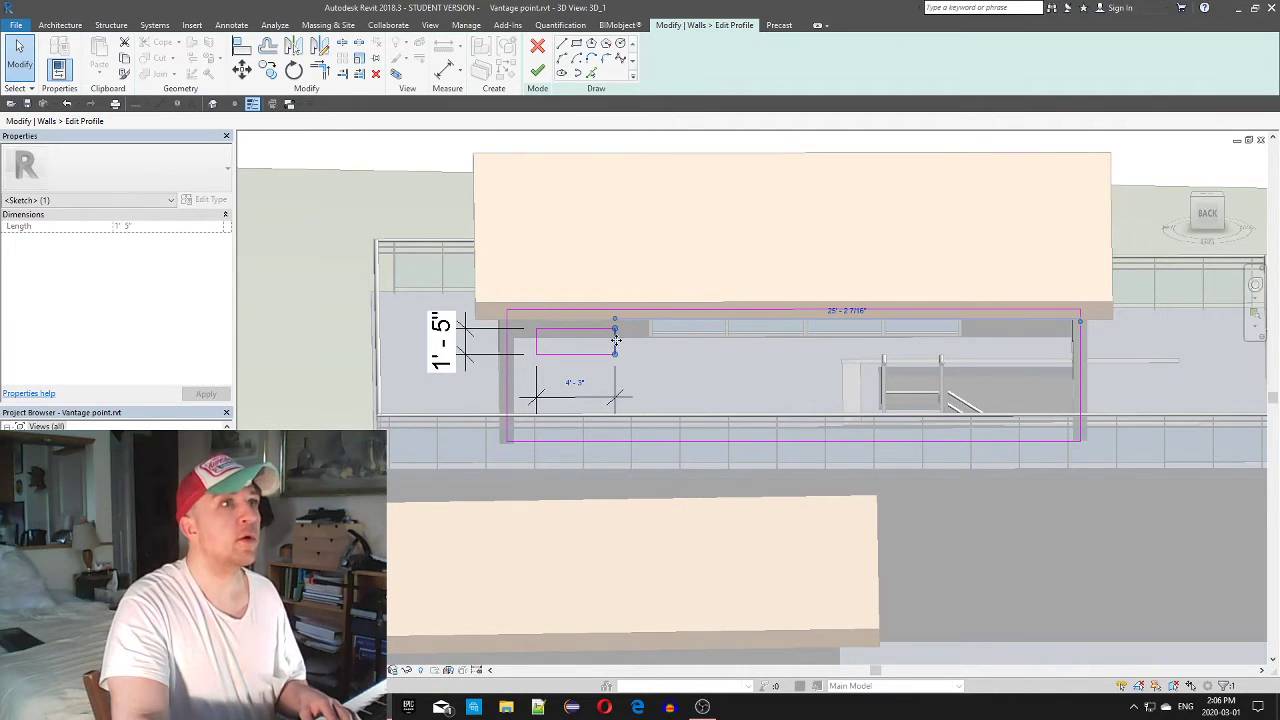
left_click(576, 385)
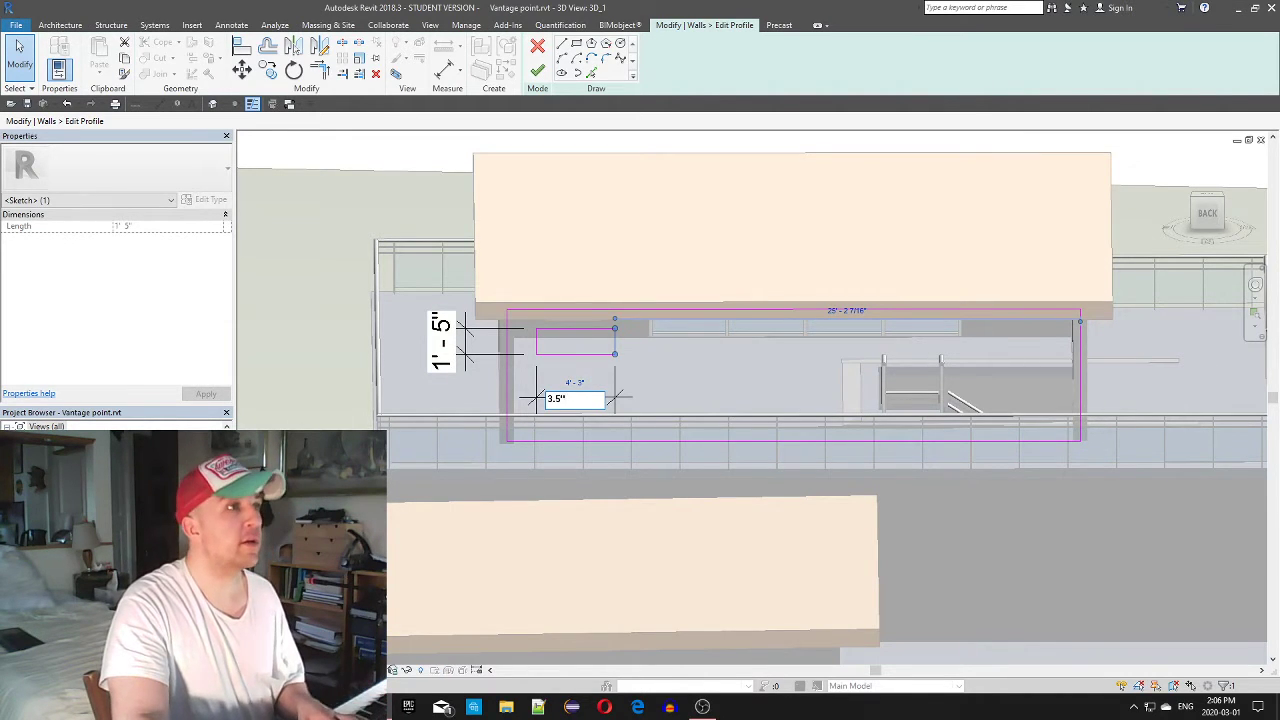
key("Return")
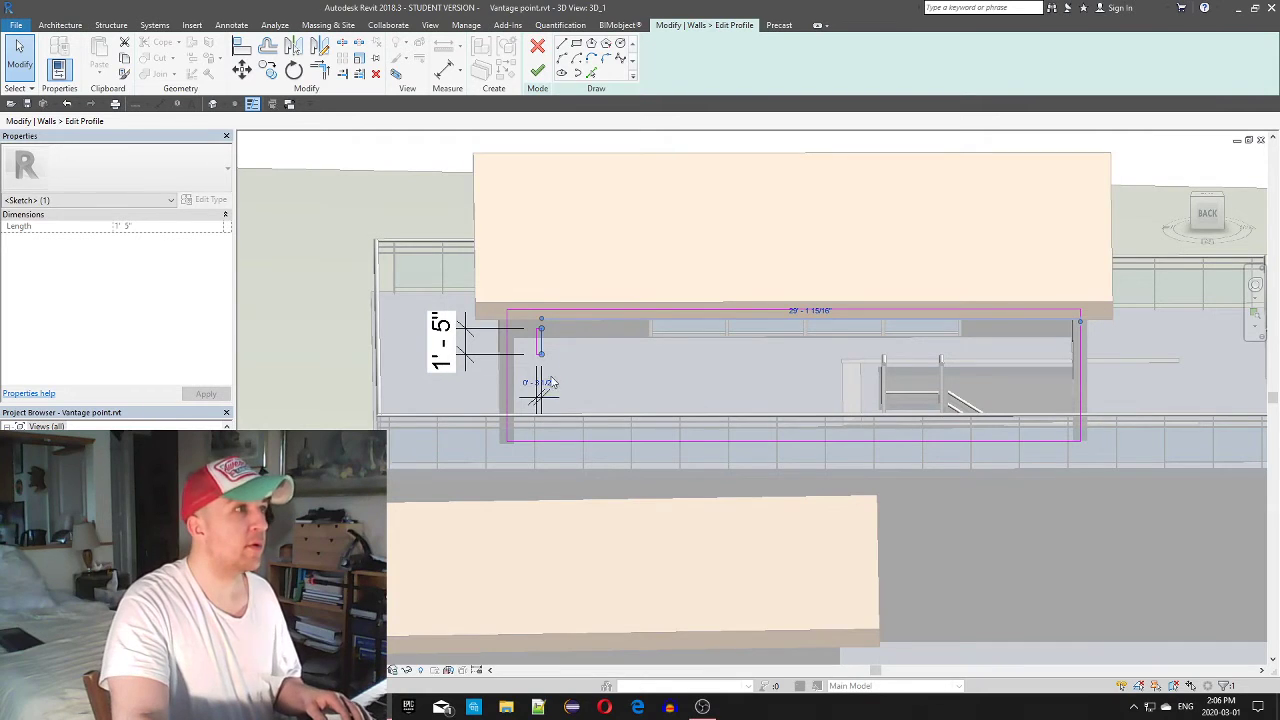
Set the rectangle's width to 4' by repositioning its right edge
left_click(549, 384)
type("4")
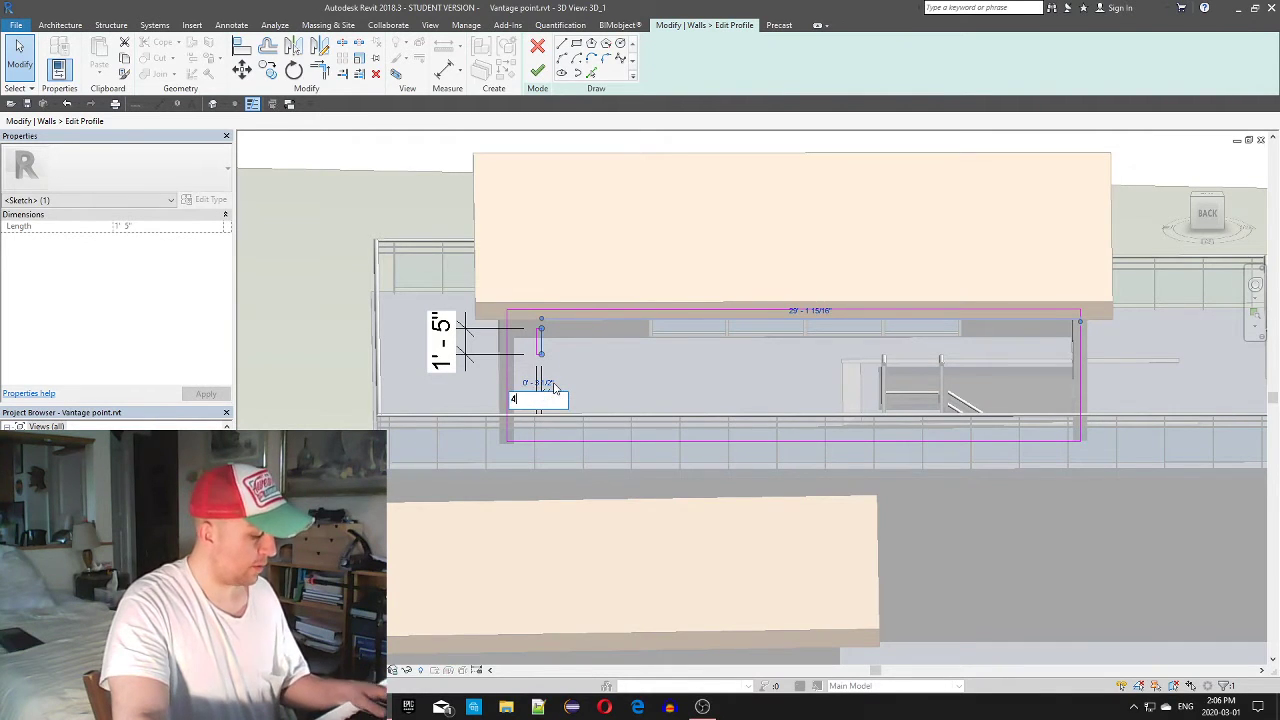
key("Return")
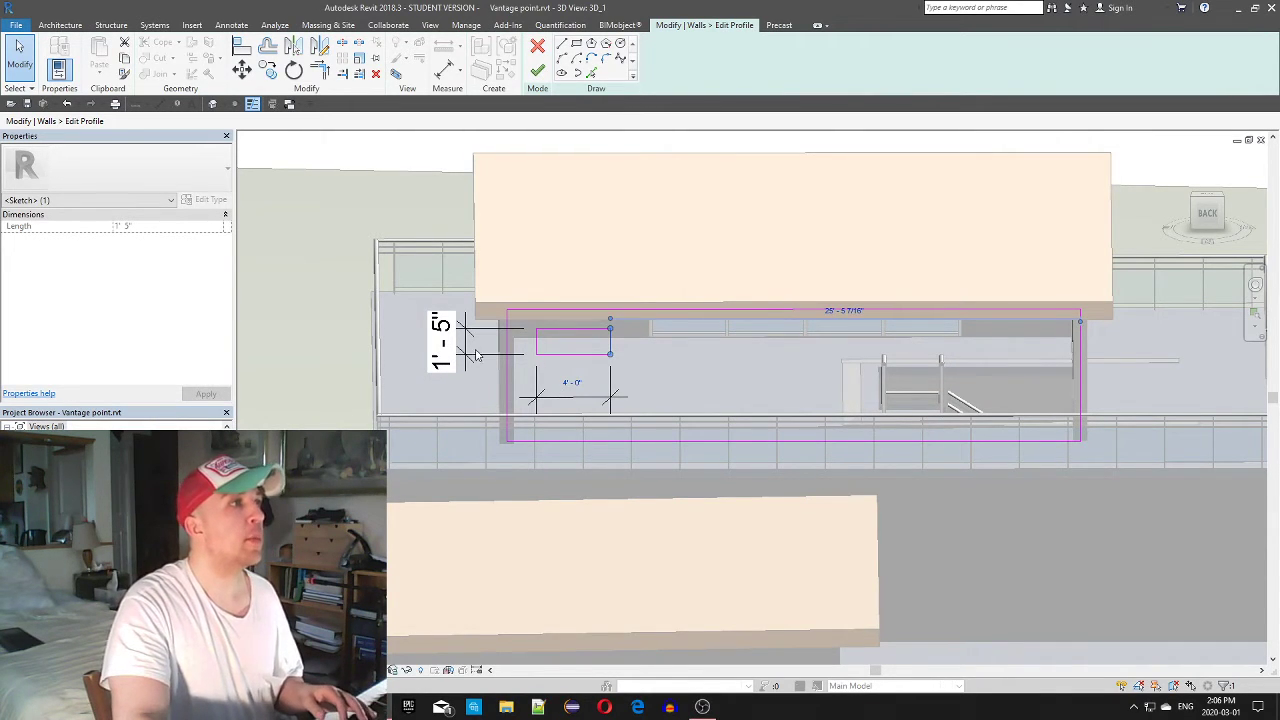
Set the rectangle's height to 1.5' by repositioning its top edge
left_click(541, 341)
left_click(555, 330)
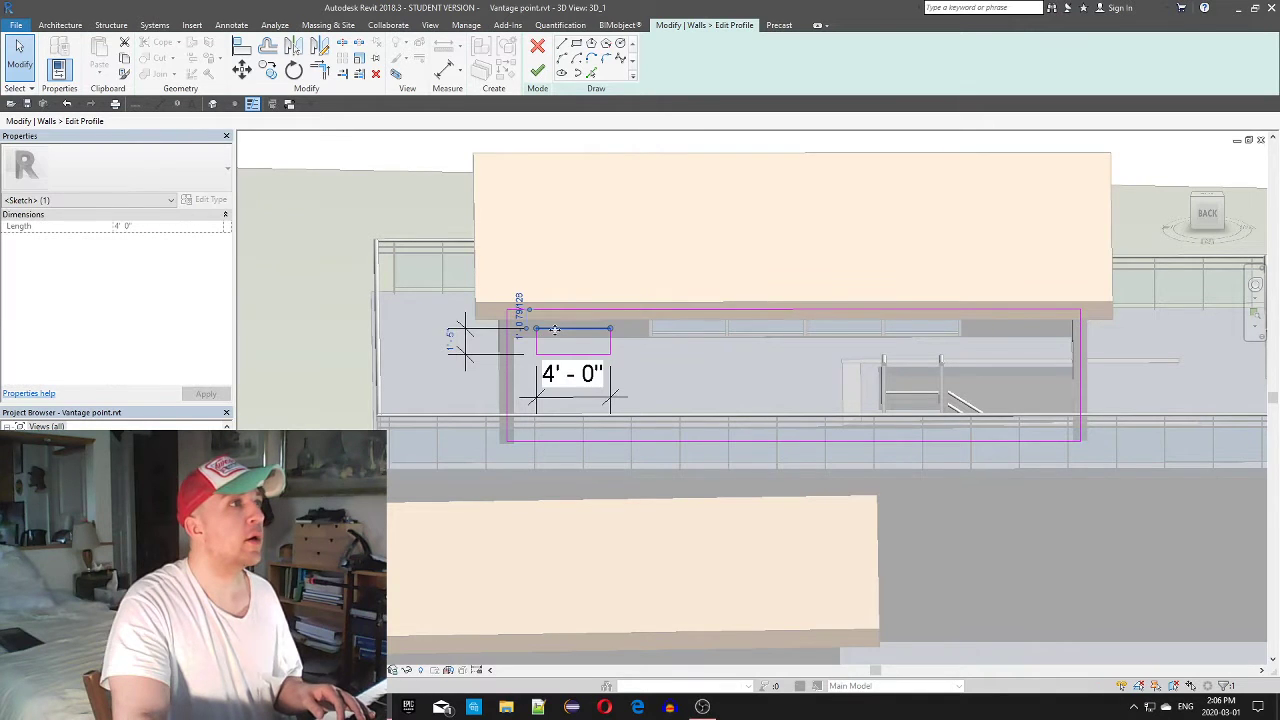
left_click(535, 358)
left_click(551, 330)
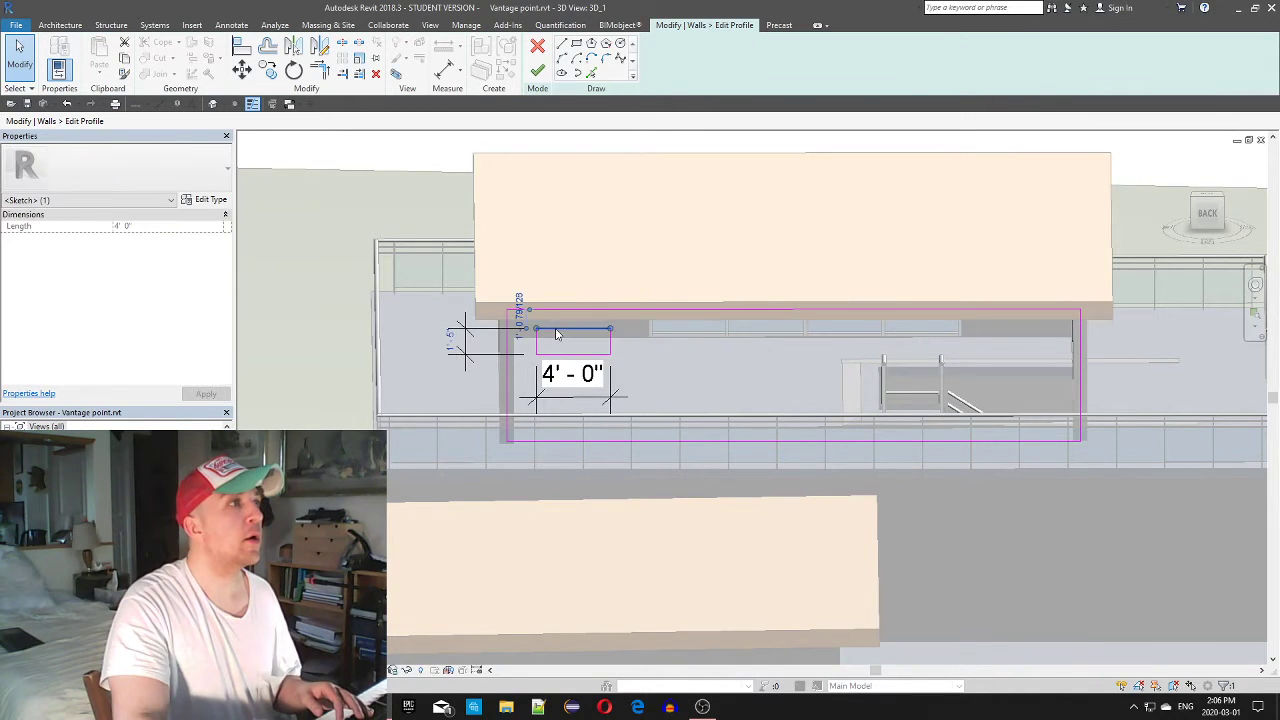
left_click(450, 342)
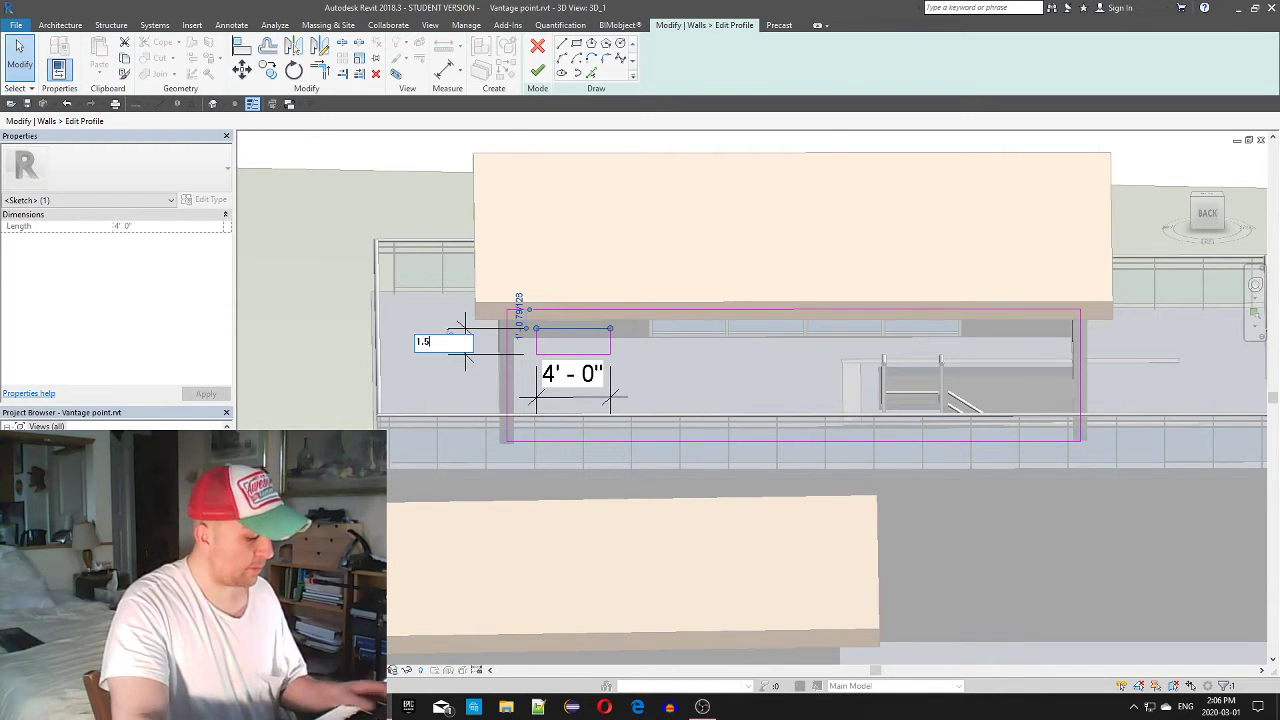
type("1.5'")
key("Return")
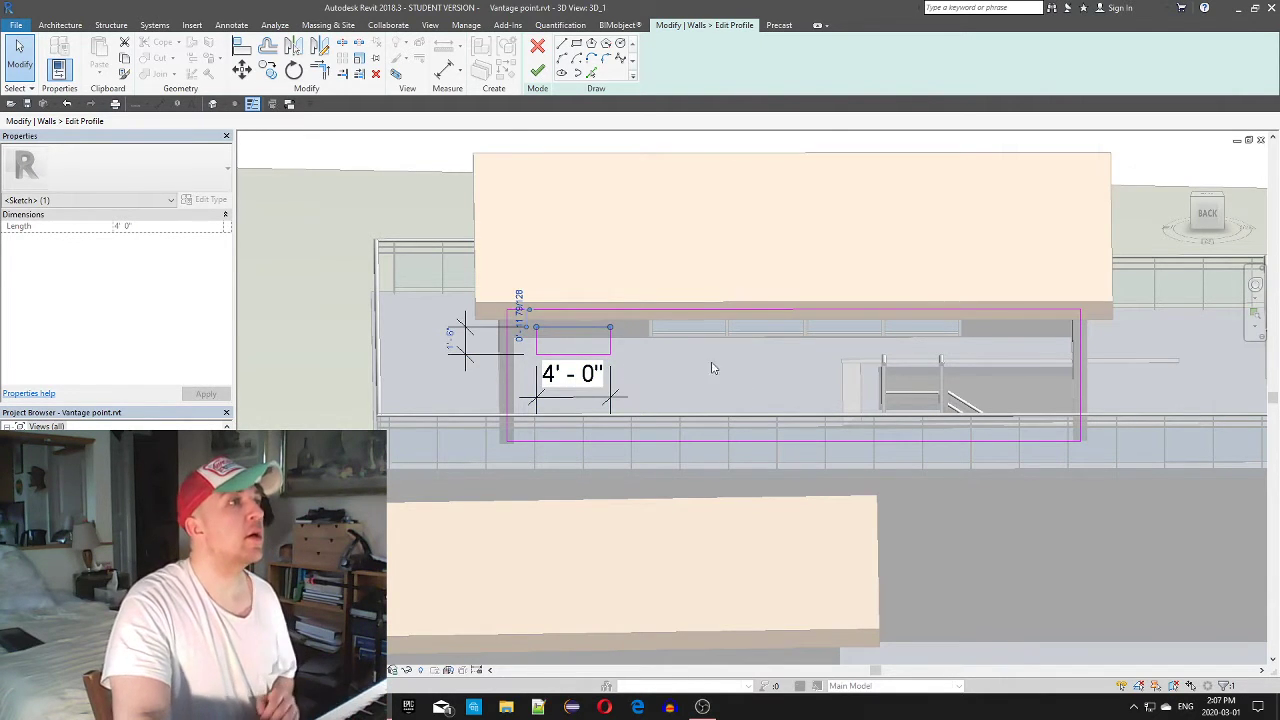
Delete the width and height dimensions from the rectangle
left_click(607, 394)
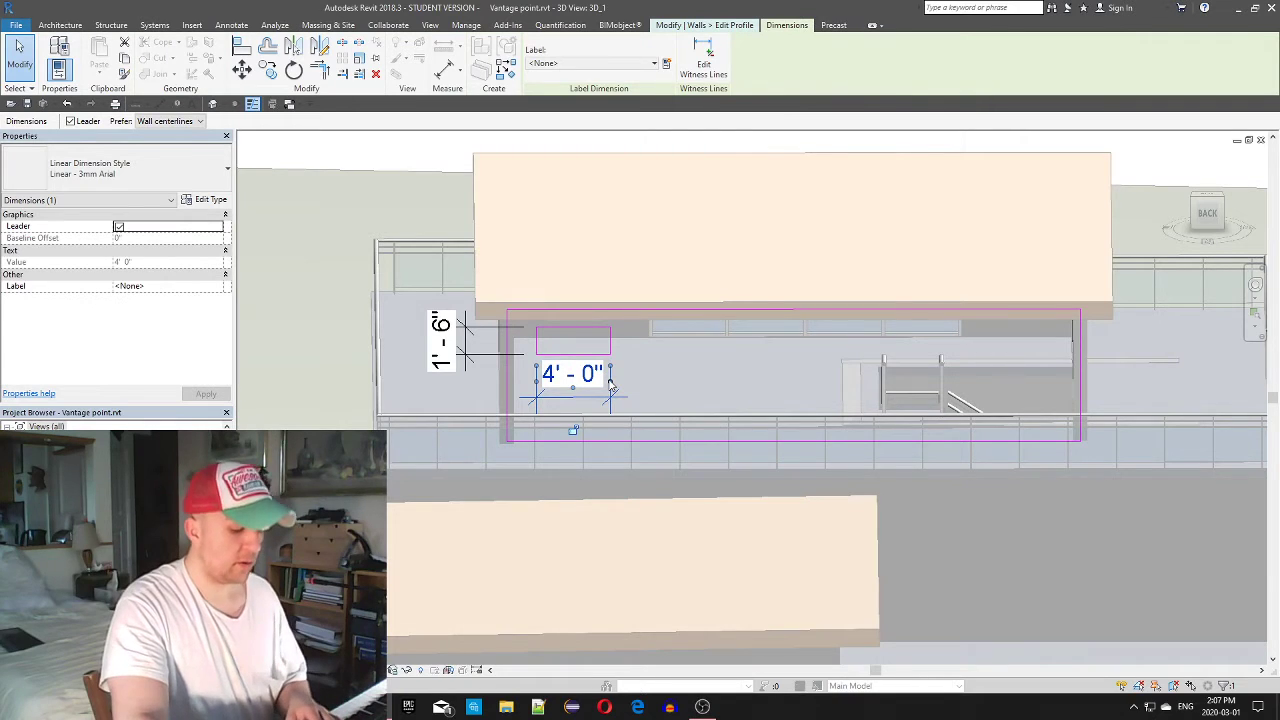
key("Delete")
left_click(500, 355)
key("Delete")
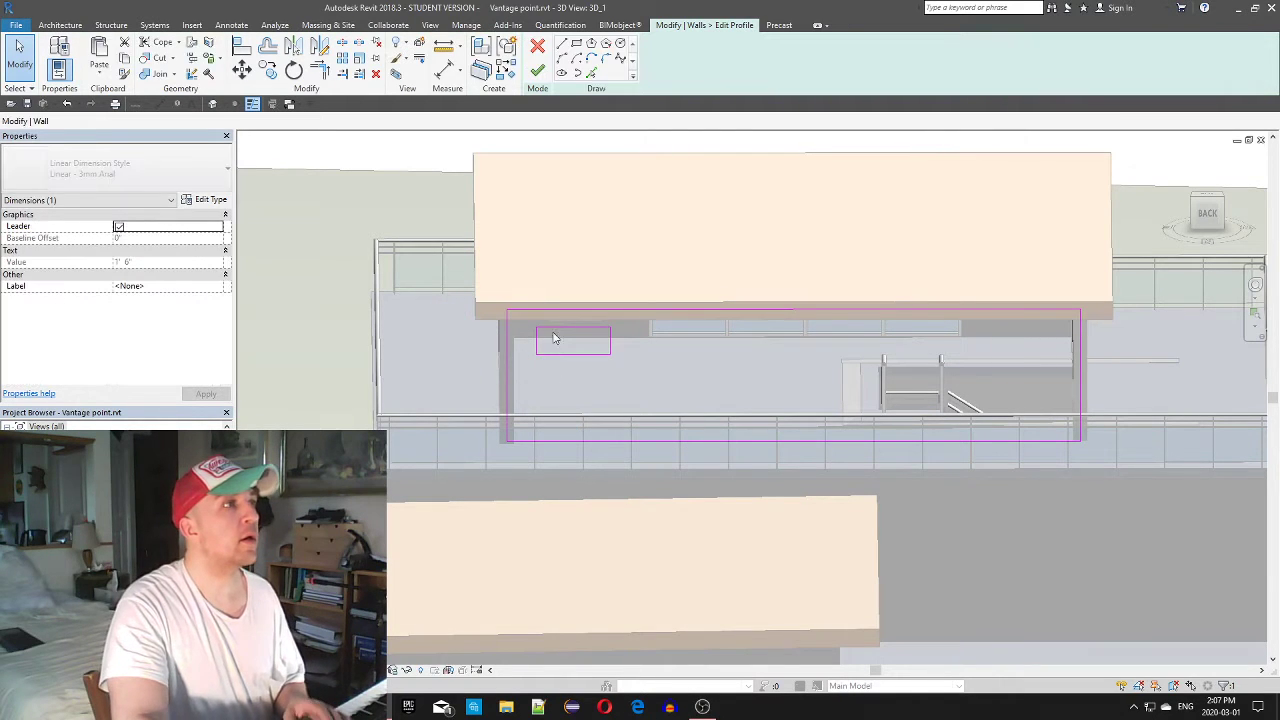
Copy the whole rectangle about 6'-2 7/16" to the right within the wall profile
left_click_drag(637, 362, 530, 331)
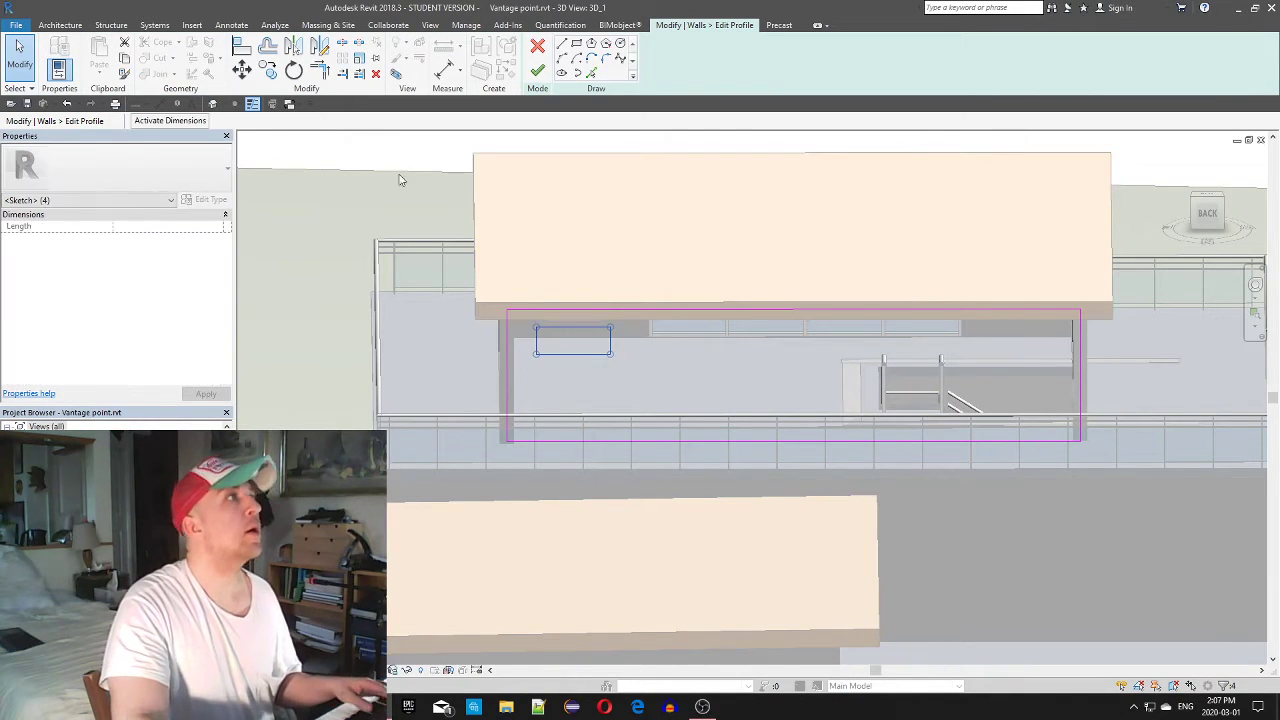
left_click(268, 68)
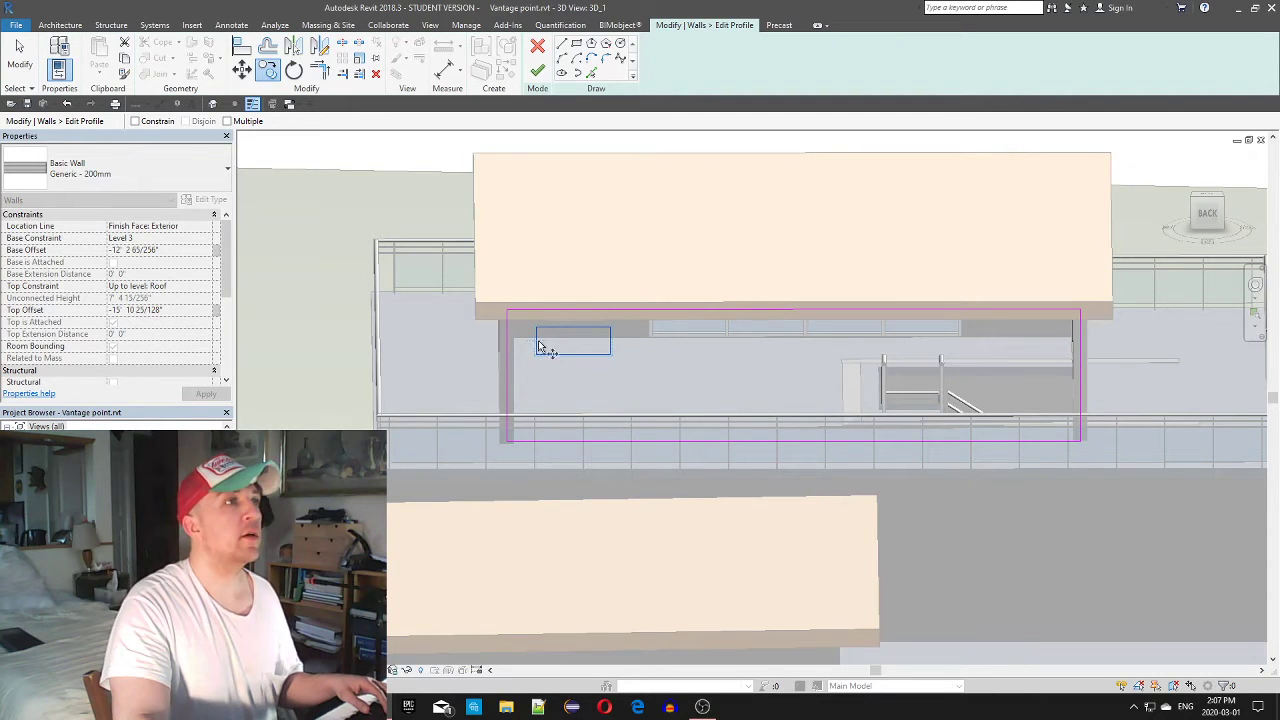
left_click(536, 348)
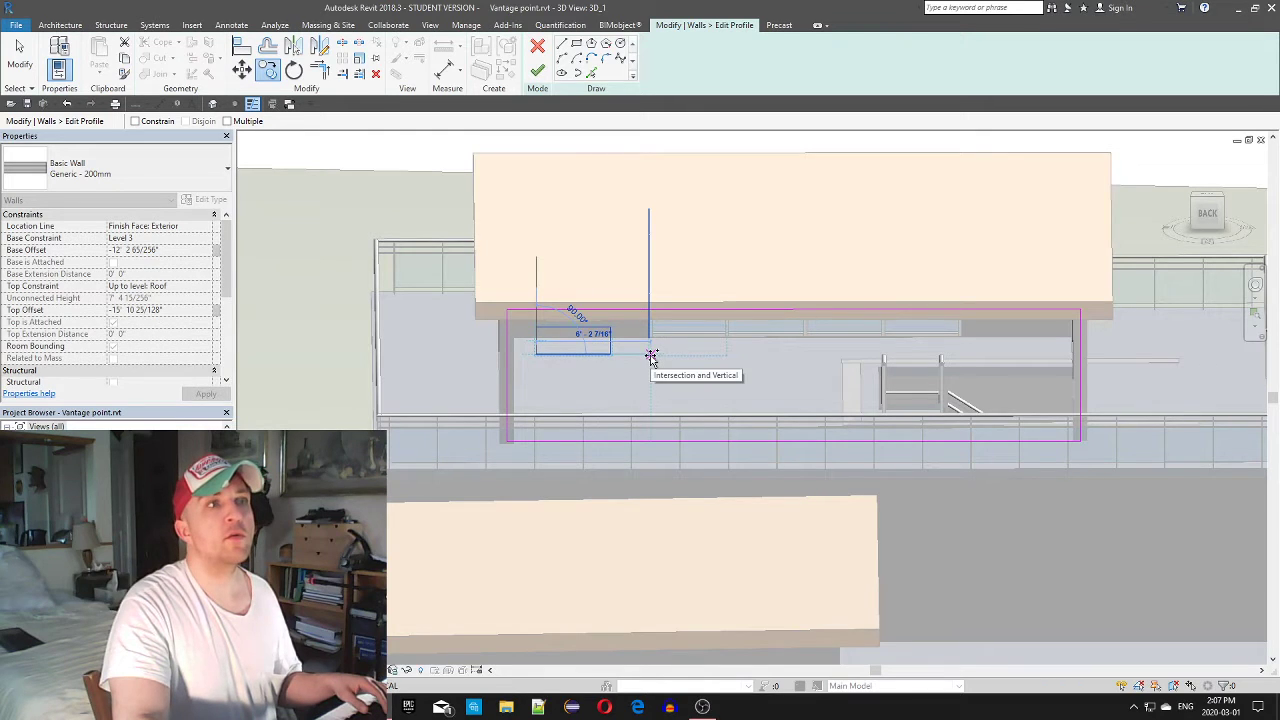
left_click(651, 357)
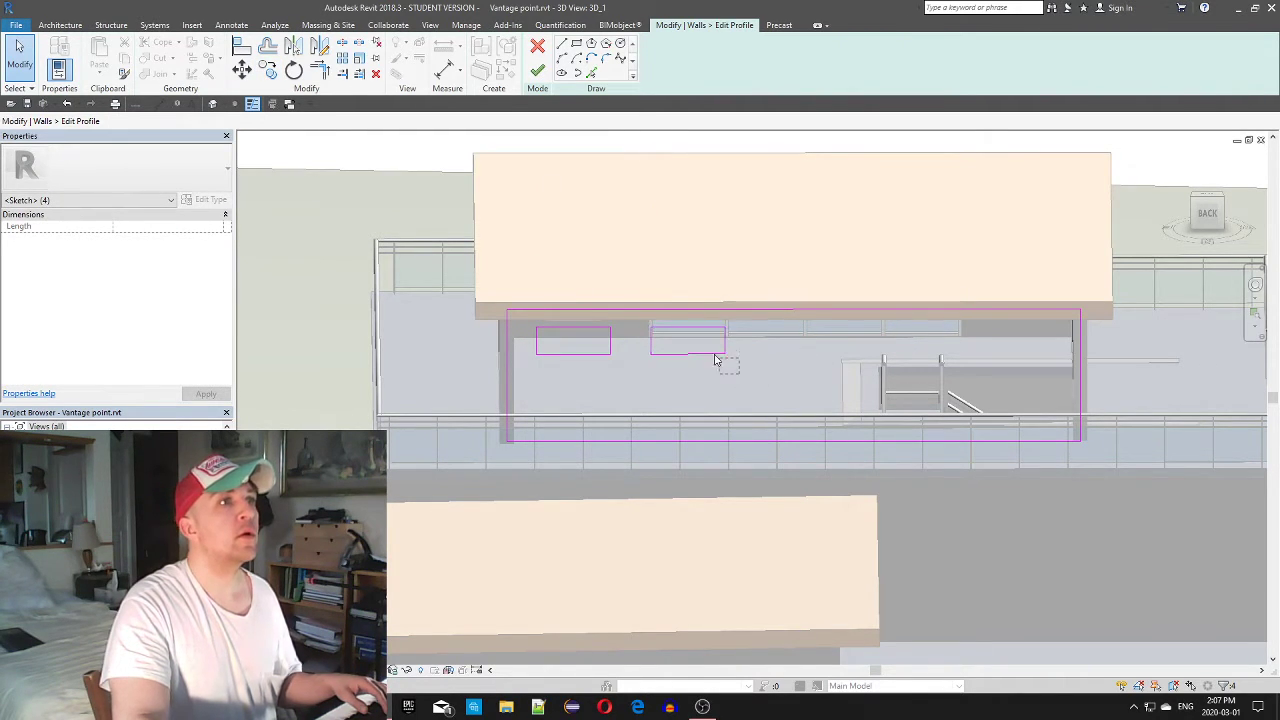
key("Escape")
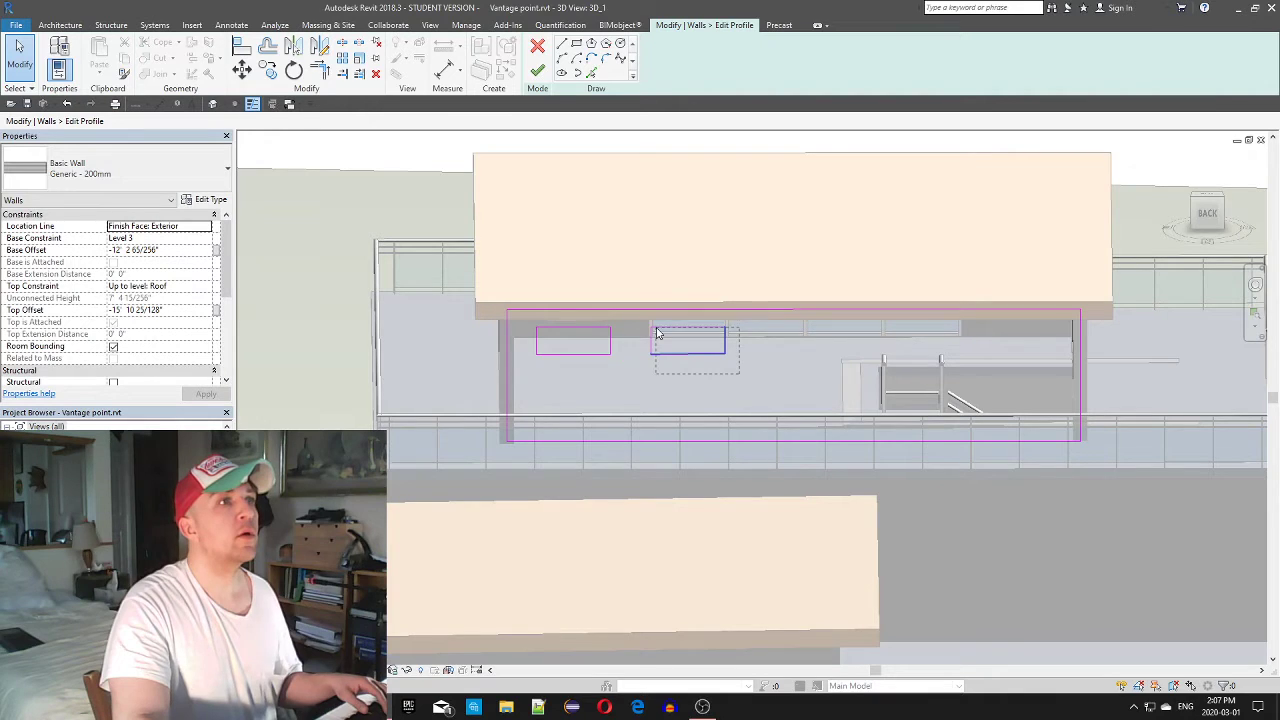
Copy both rectangles together to the right within the back wall's profile, making a row of four openings
left_click(726, 348)
left_click(704, 353)
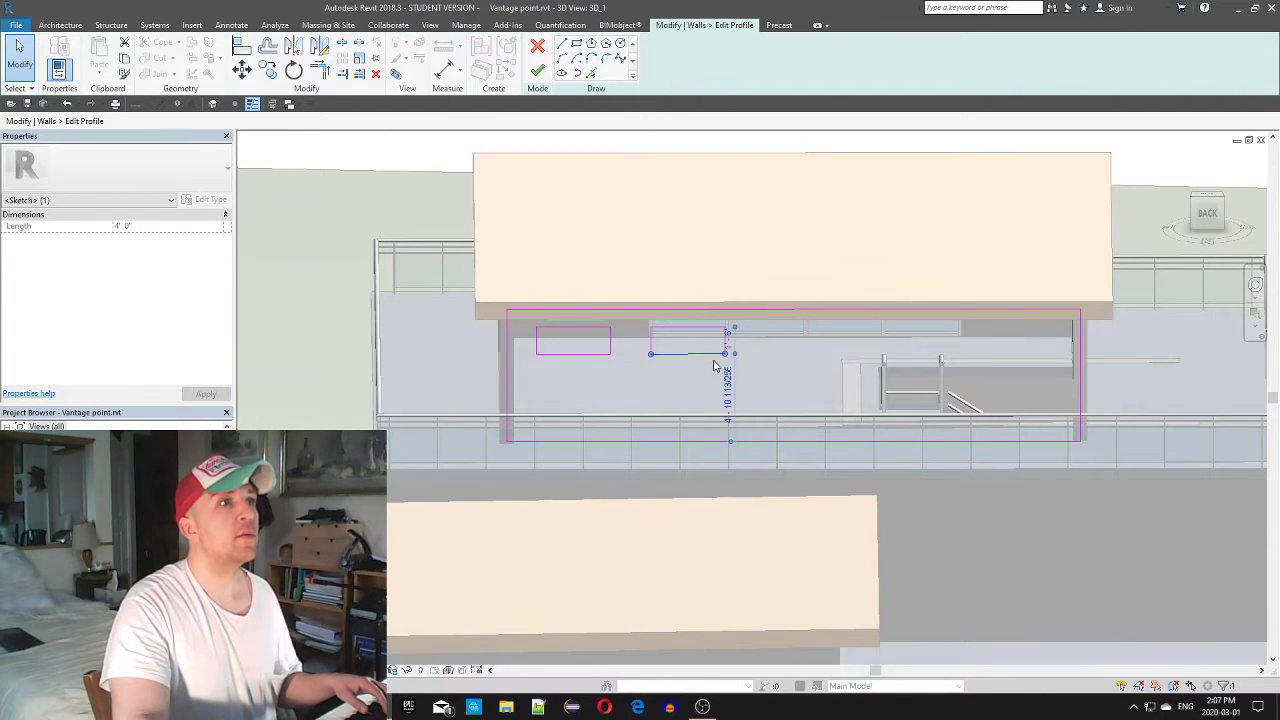
scroll(706, 356, "up", 3)
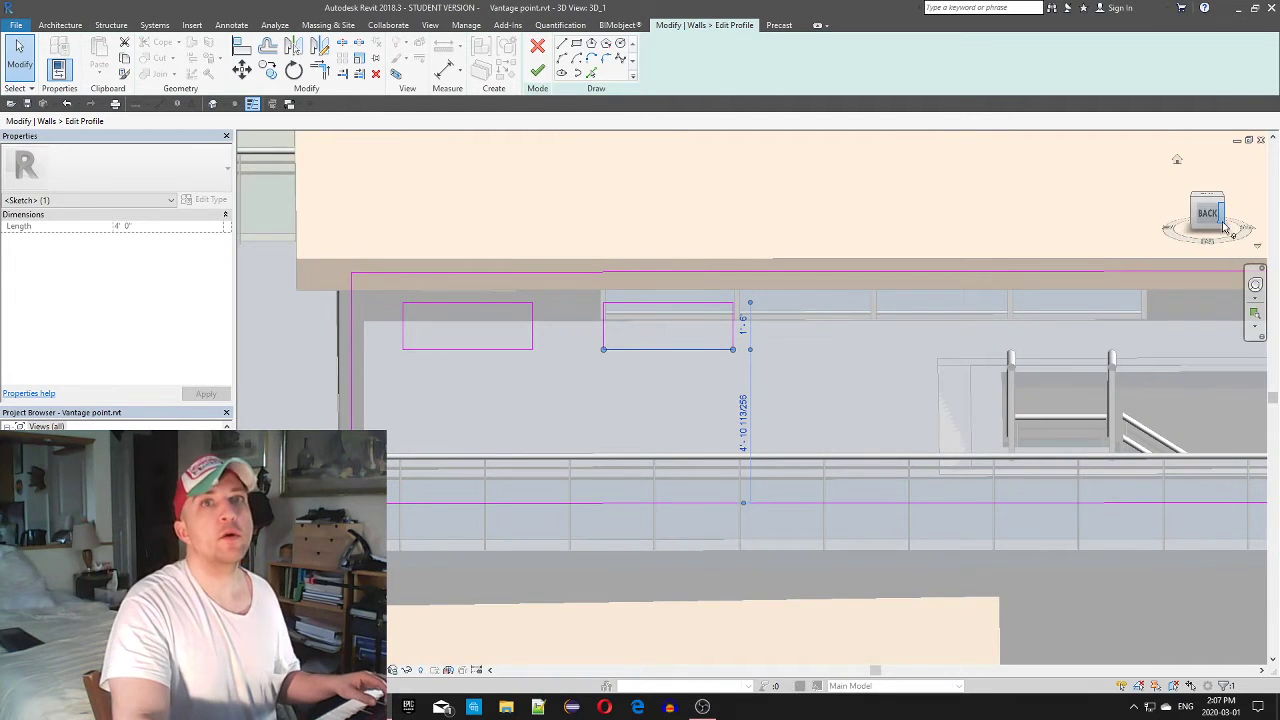
scroll(1051, 220, "up", 3)
scroll(939, 254, "down", 5)
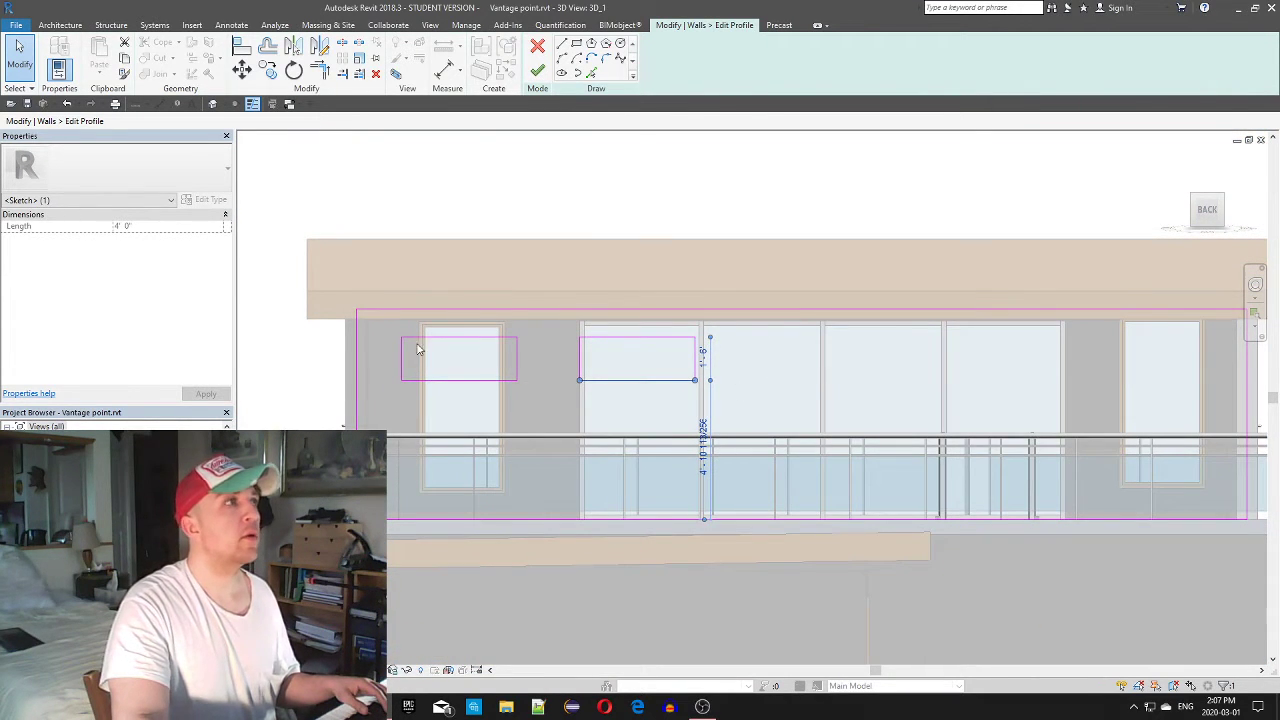
mouse_move(752, 403)
left_mouse_down()
mouse_move(531, 331)
mouse_move(399, 334)
left_mouse_up()
key("m")
key("v")
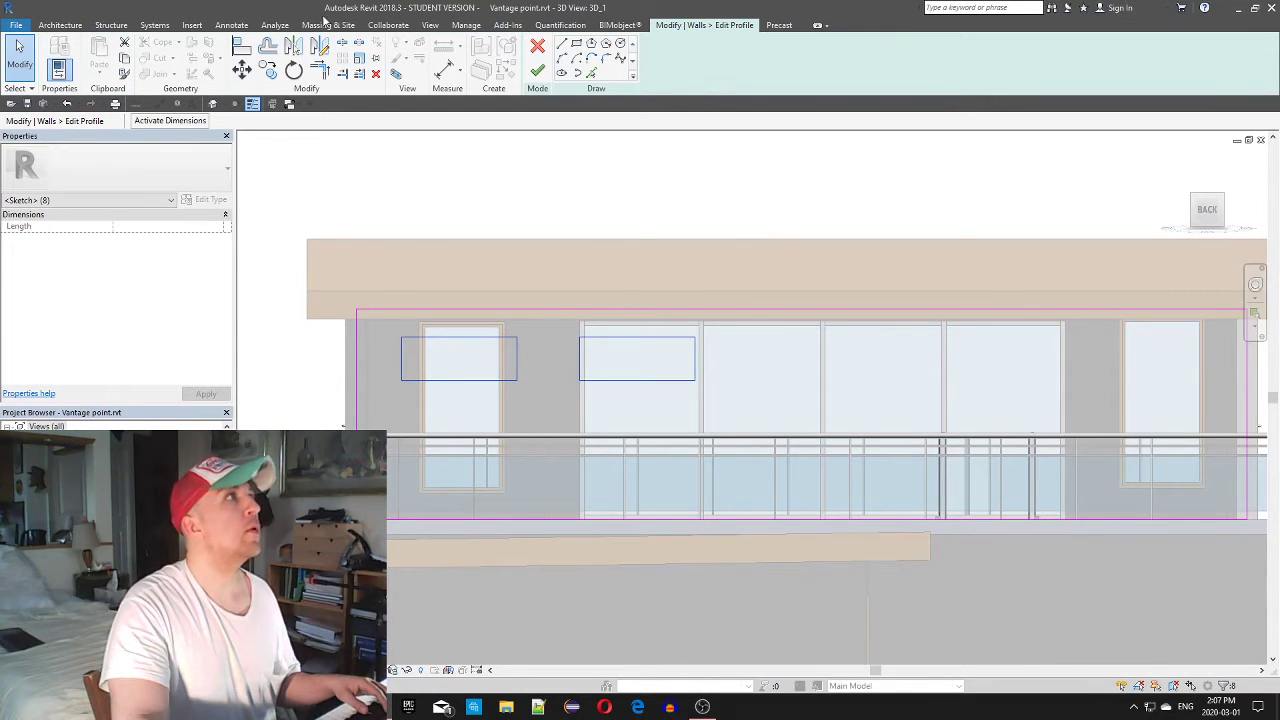
left_click(400, 379)
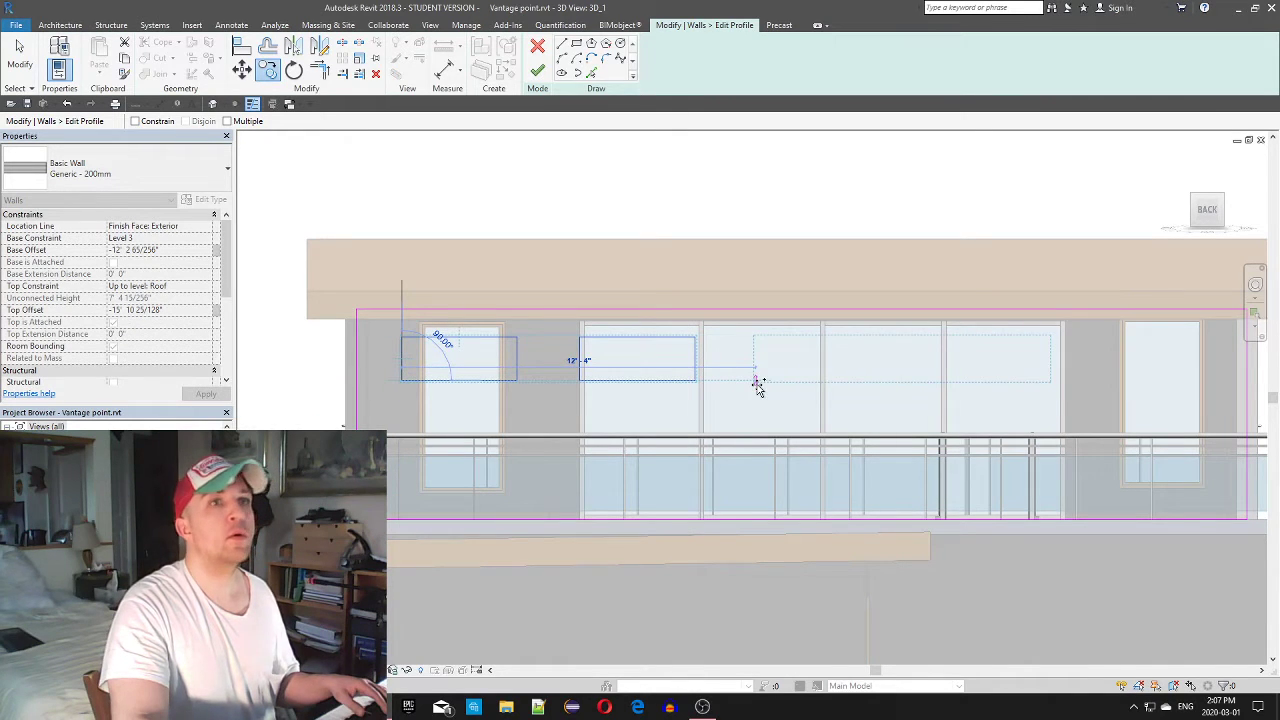
left_click(870, 379)
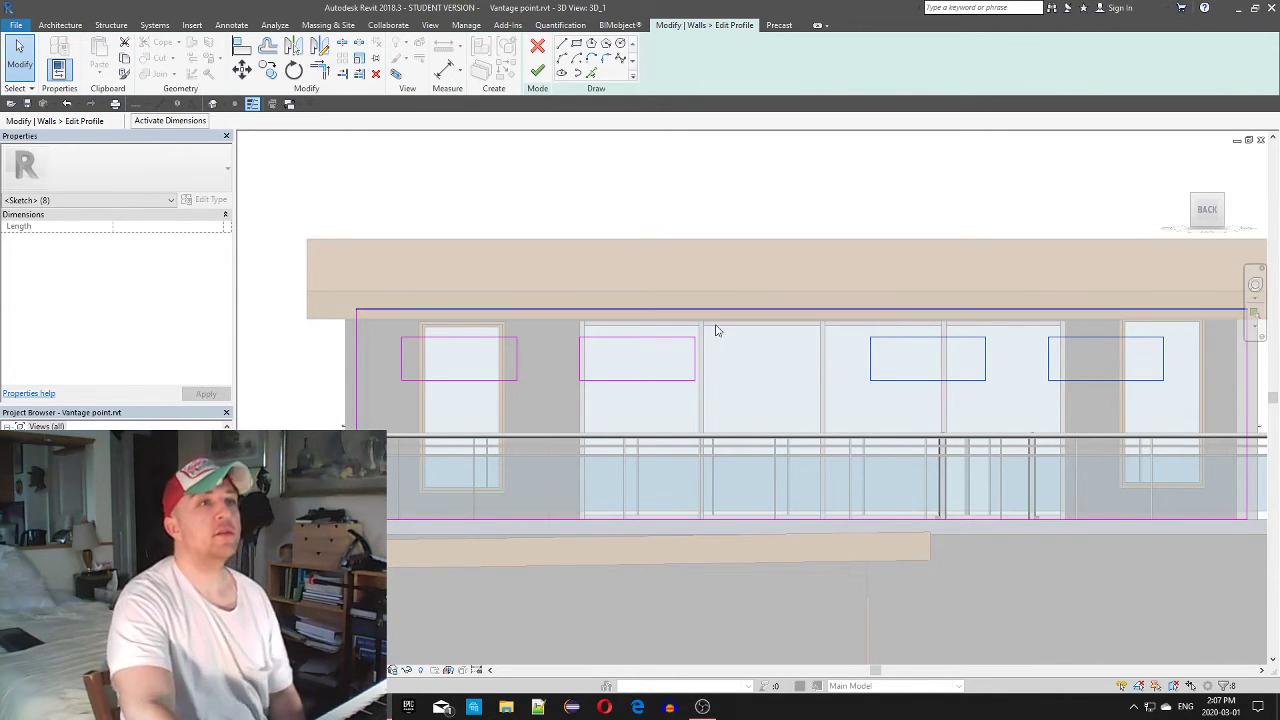
Move the copied pair closer to the first two rectangles, and shift all four right toward the centre of the wall
mouse_move(1177, 401)
left_mouse_down()
mouse_move(860, 328)
mouse_move(783, 360)
mouse_move(790, 352)
left_mouse_up()
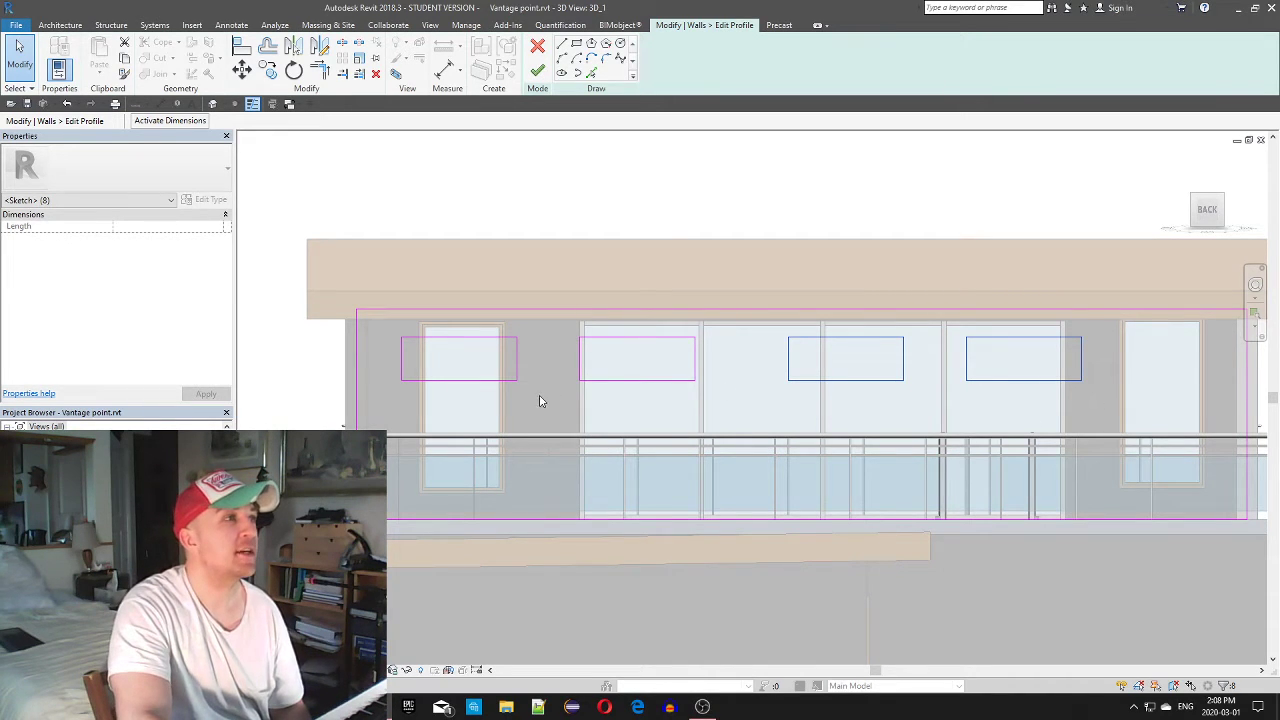
left_click_drag(540, 397, 374, 316)
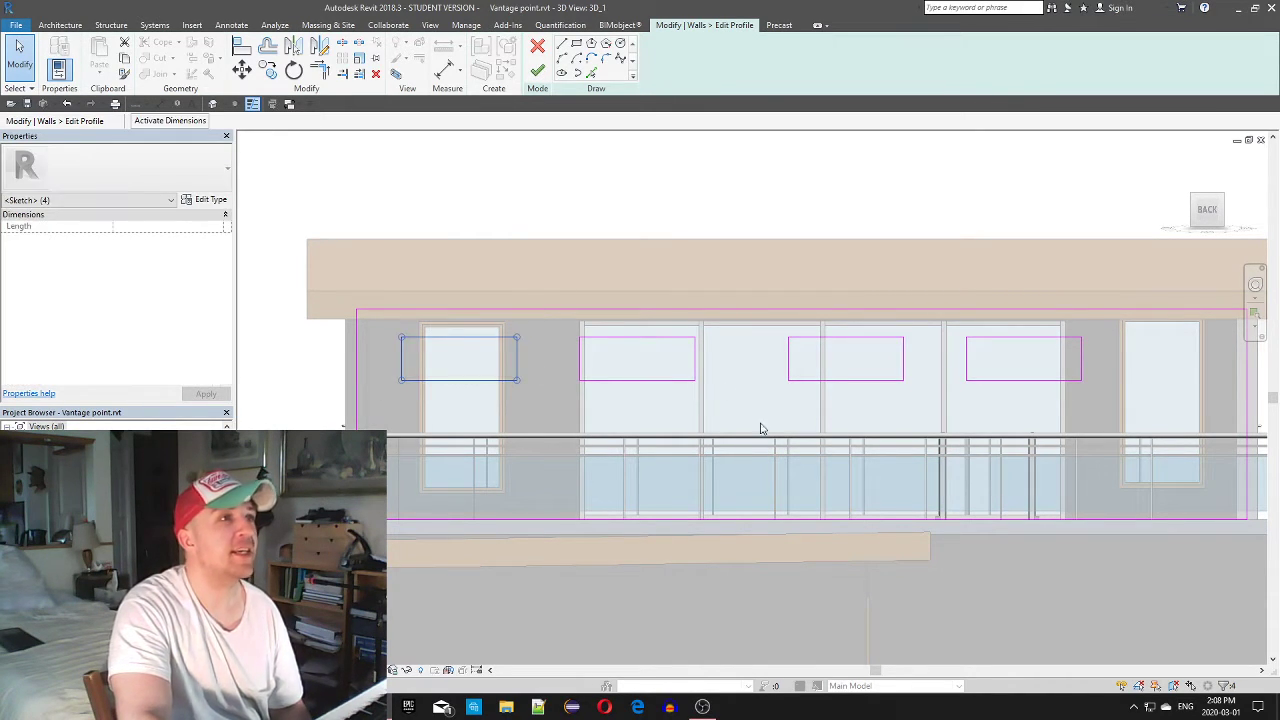
mouse_move(1118, 403)
left_mouse_down()
mouse_move(534, 397)
mouse_move(374, 329)
mouse_move(452, 357)
left_mouse_up()
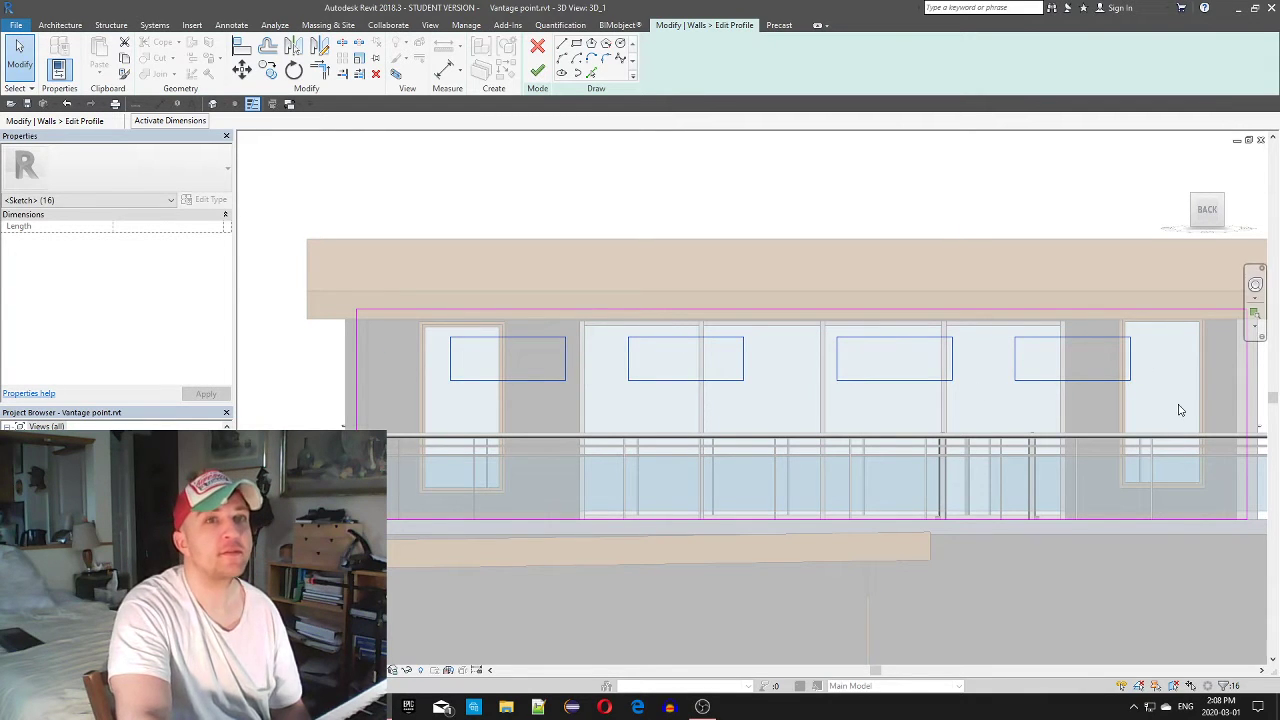
Measure the gap between the first and second rectangles with an aligned dimension, without placing it
left_click_drag(1180, 408, 777, 354)
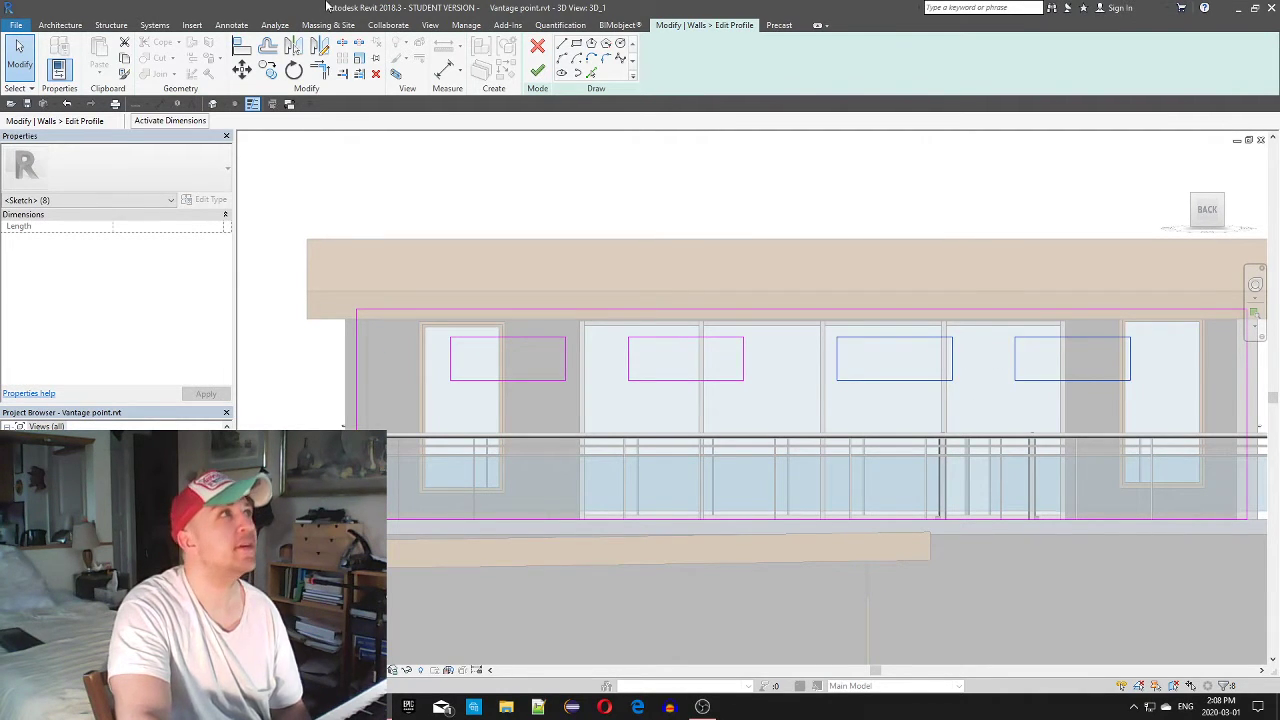
left_click(446, 68)
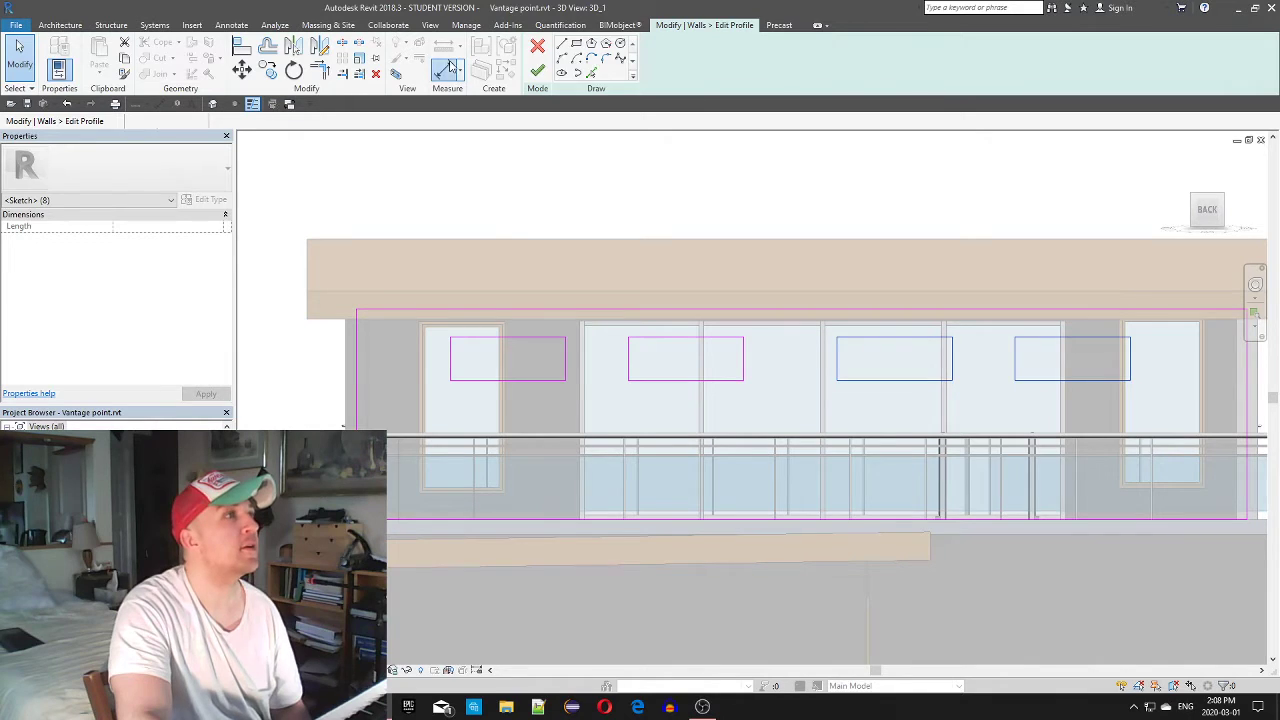
left_click(566, 364)
left_click(630, 366)
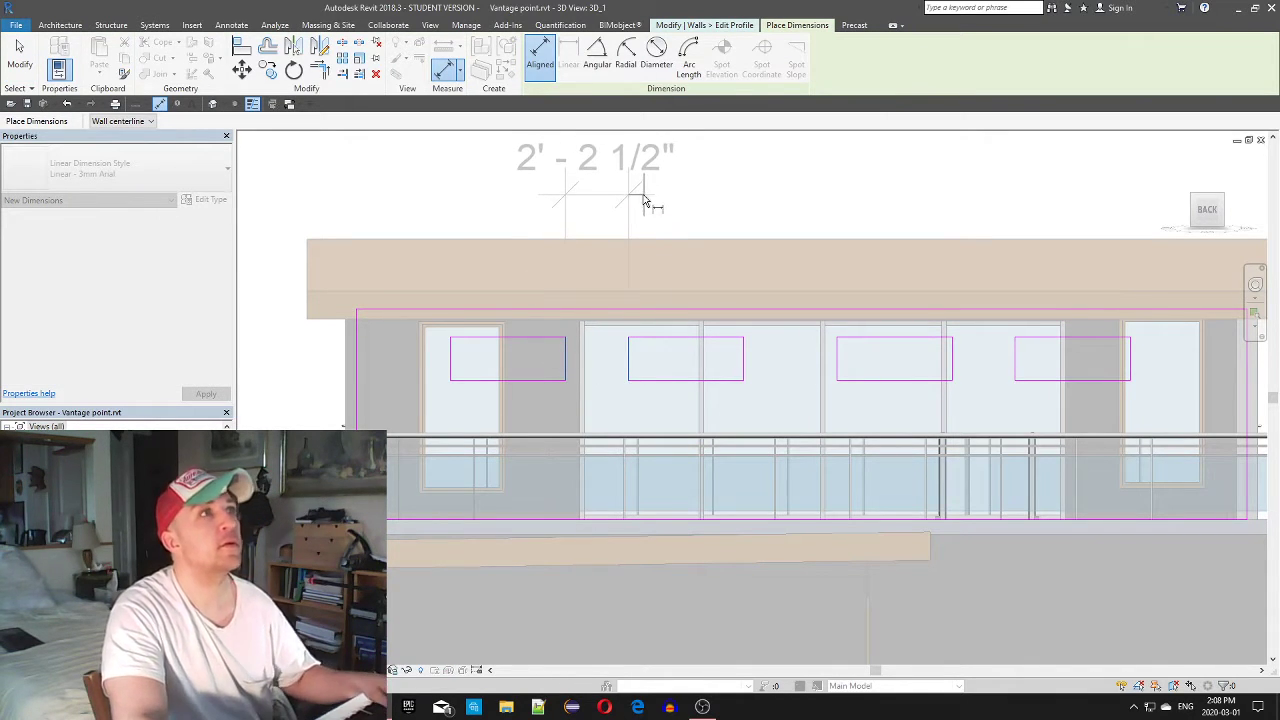
key("Escape")
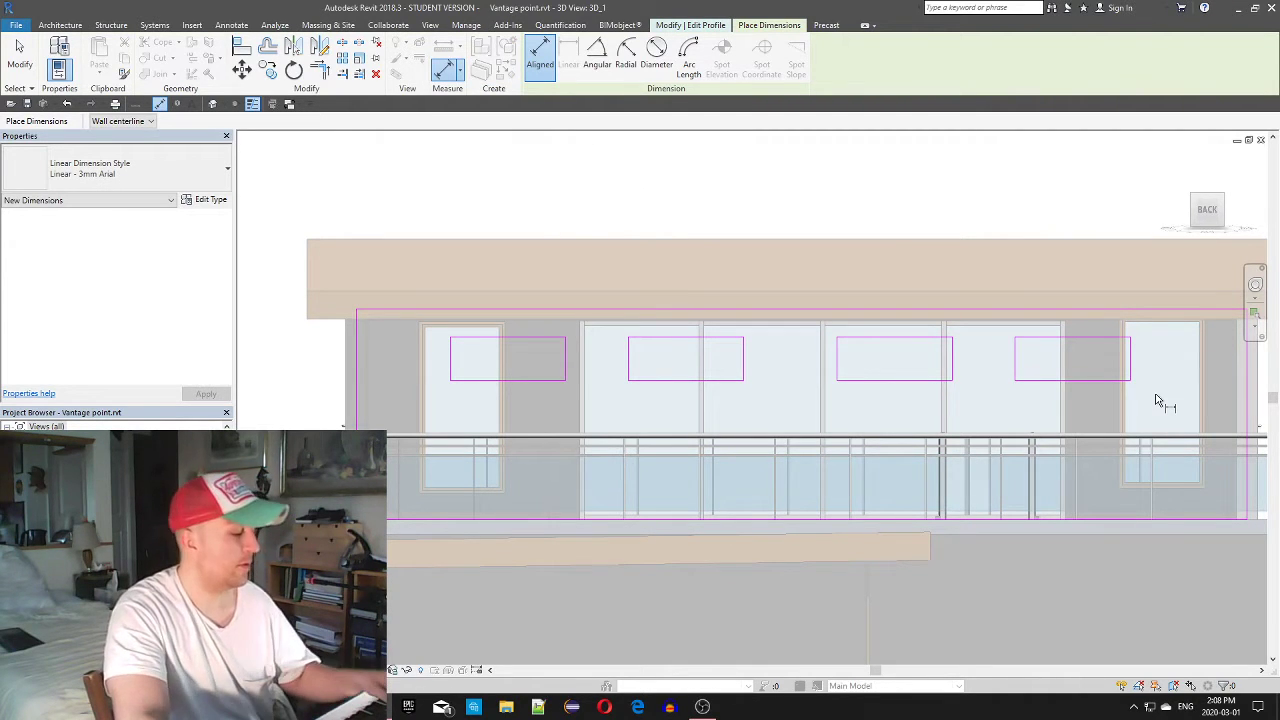
key("Escape")
Finish the back wall's profile edit with the four rectangular openings
left_click_drag(1156, 394, 1007, 336)
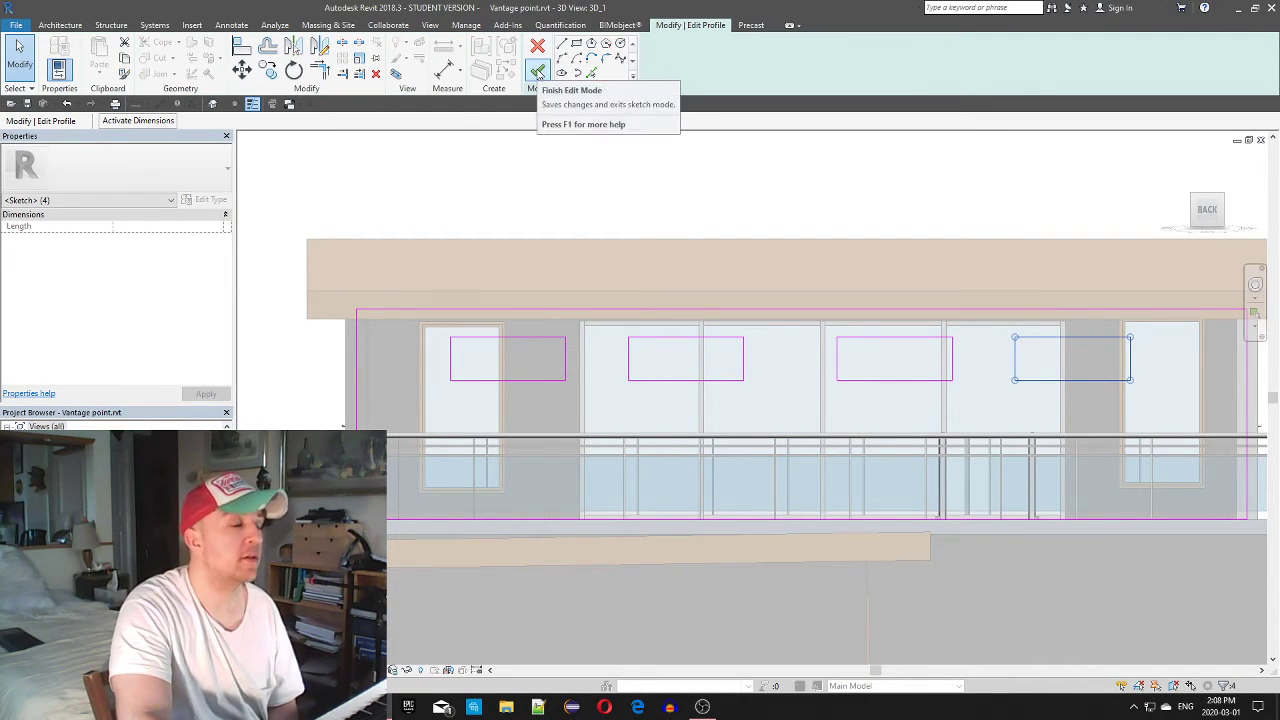
left_click(595, 195)
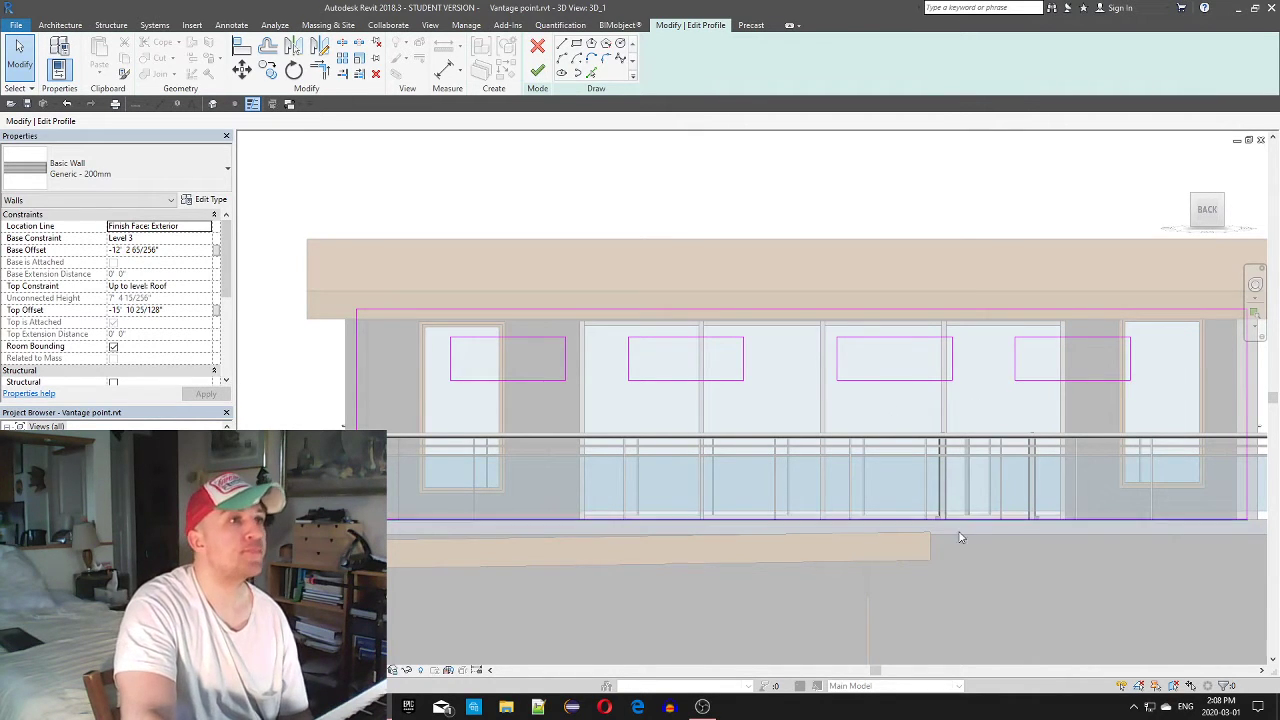
scroll(1076, 366, "down", 2)
middle_click_drag(1146, 395, 946, 403)
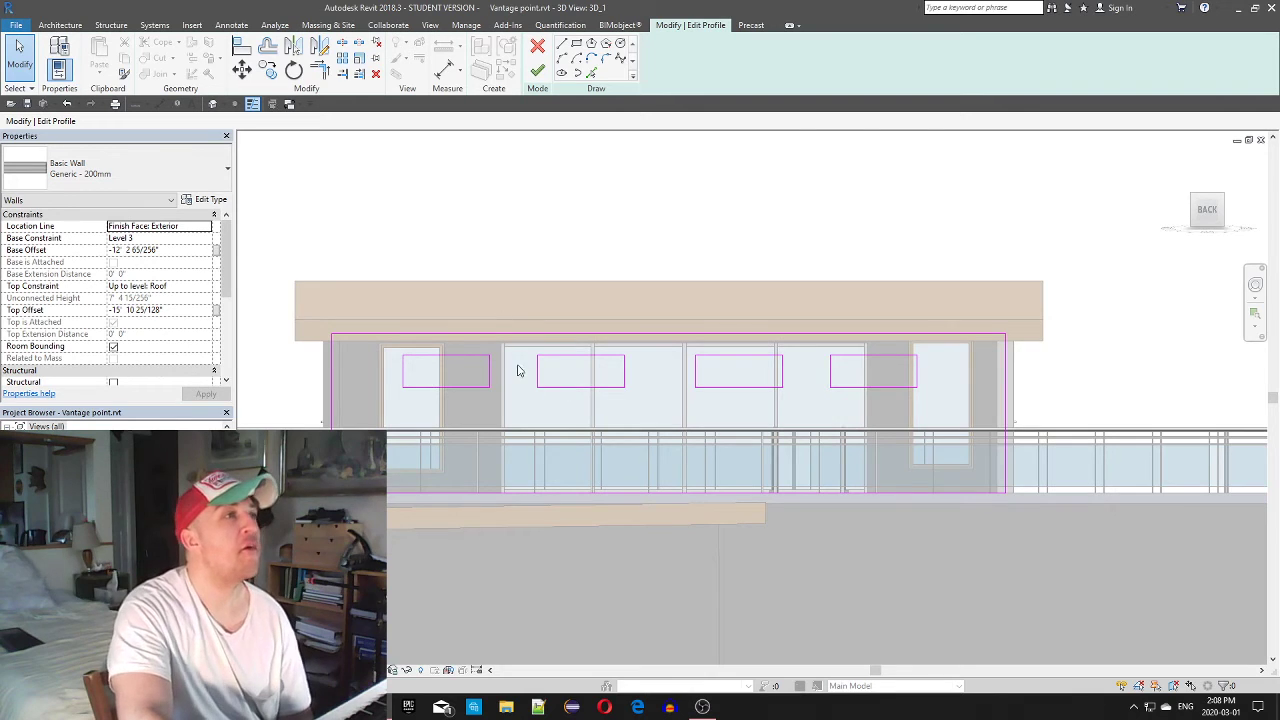
left_click(404, 365)
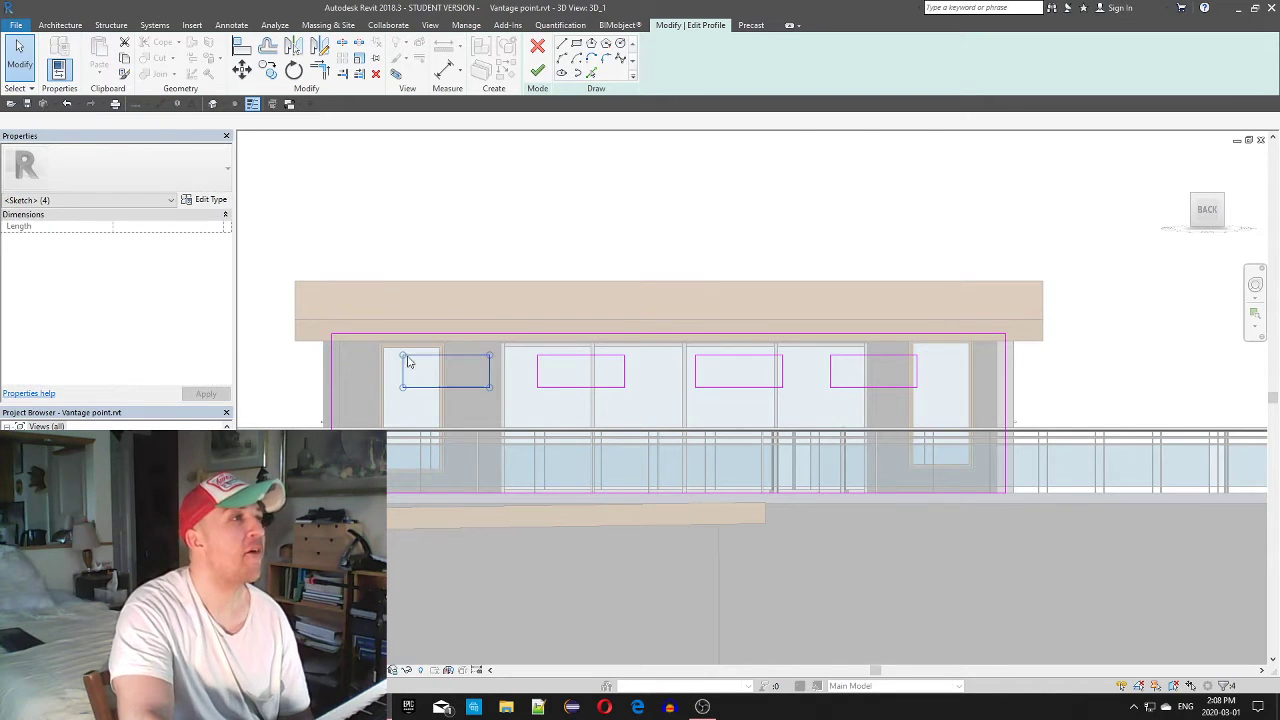
left_click(893, 416)
mouse_move(945, 410)
left_mouse_down()
mouse_move(432, 346)
mouse_move(366, 350)
left_mouse_up()
left_click(938, 395)
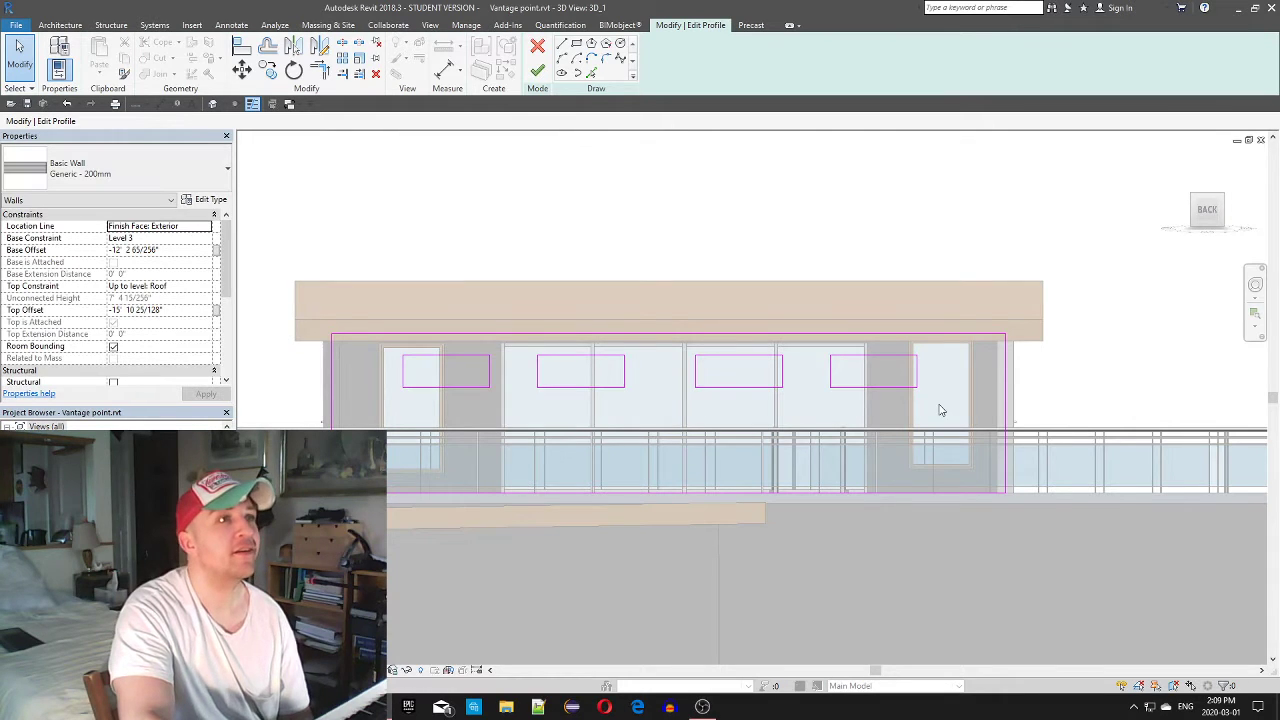
left_click(540, 70)
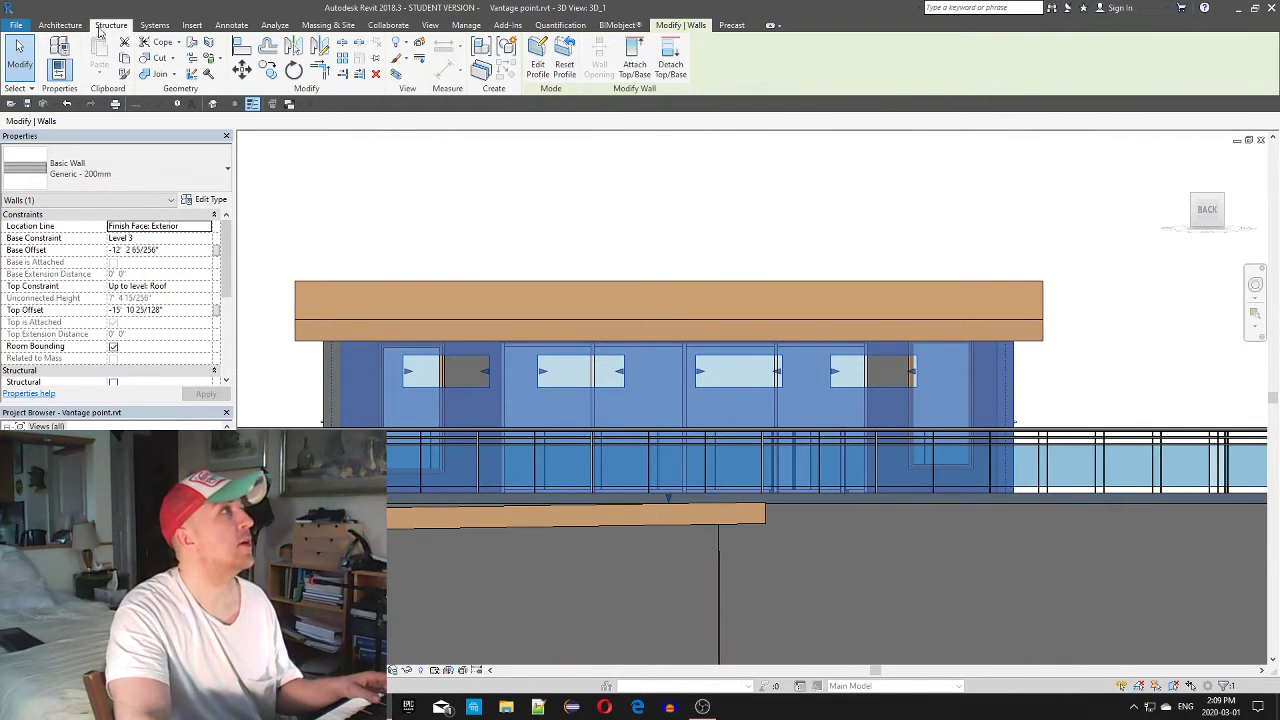
left_click(60, 24)
left_click(54, 76)
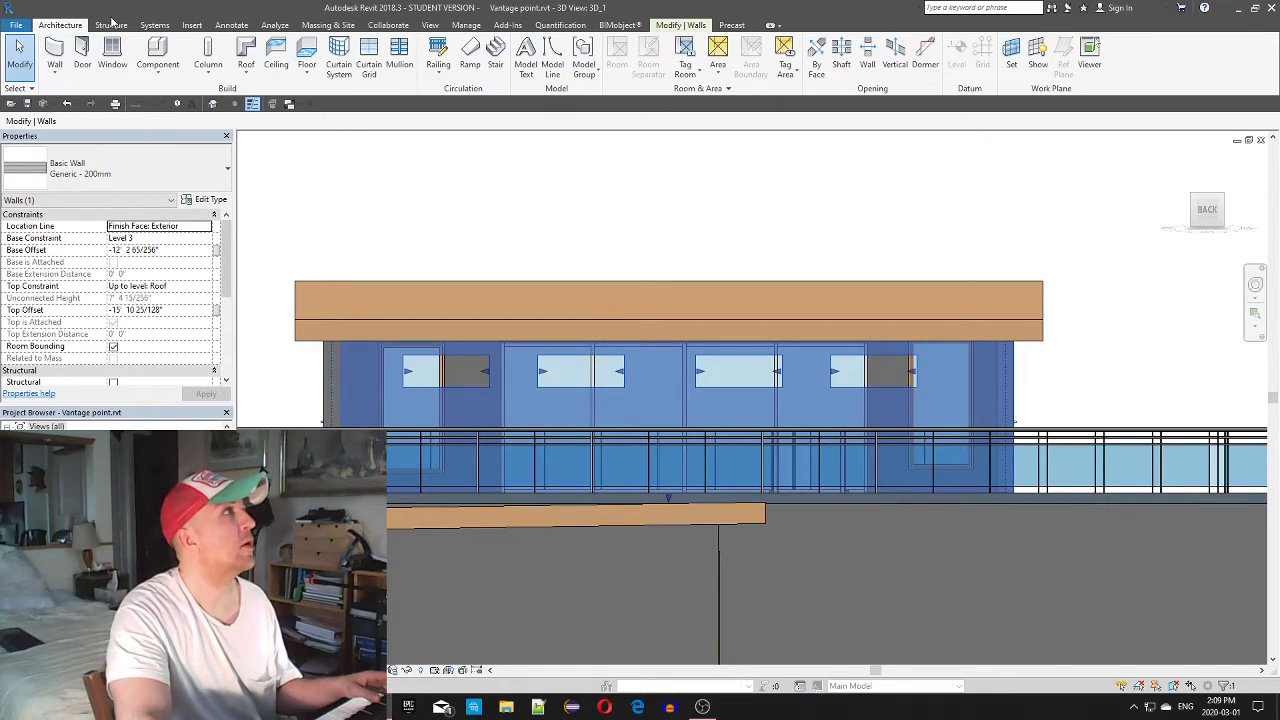
left_click(421, 201)
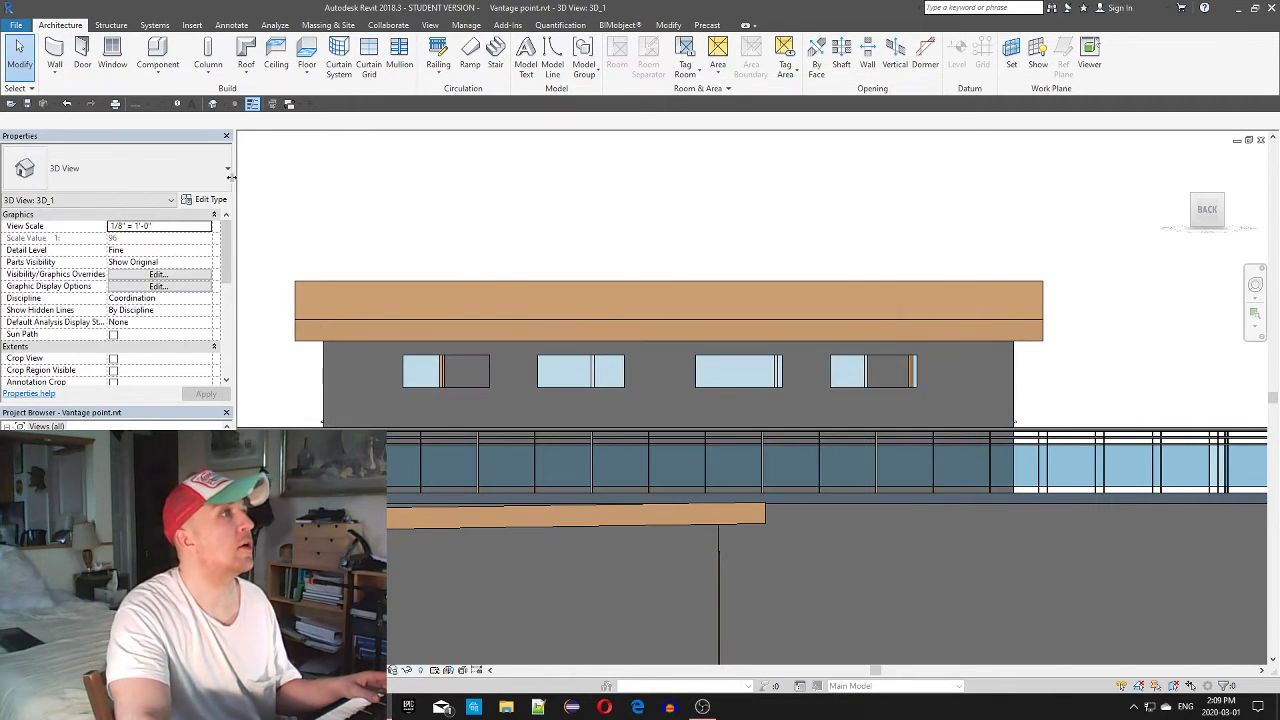
left_click(60, 72)
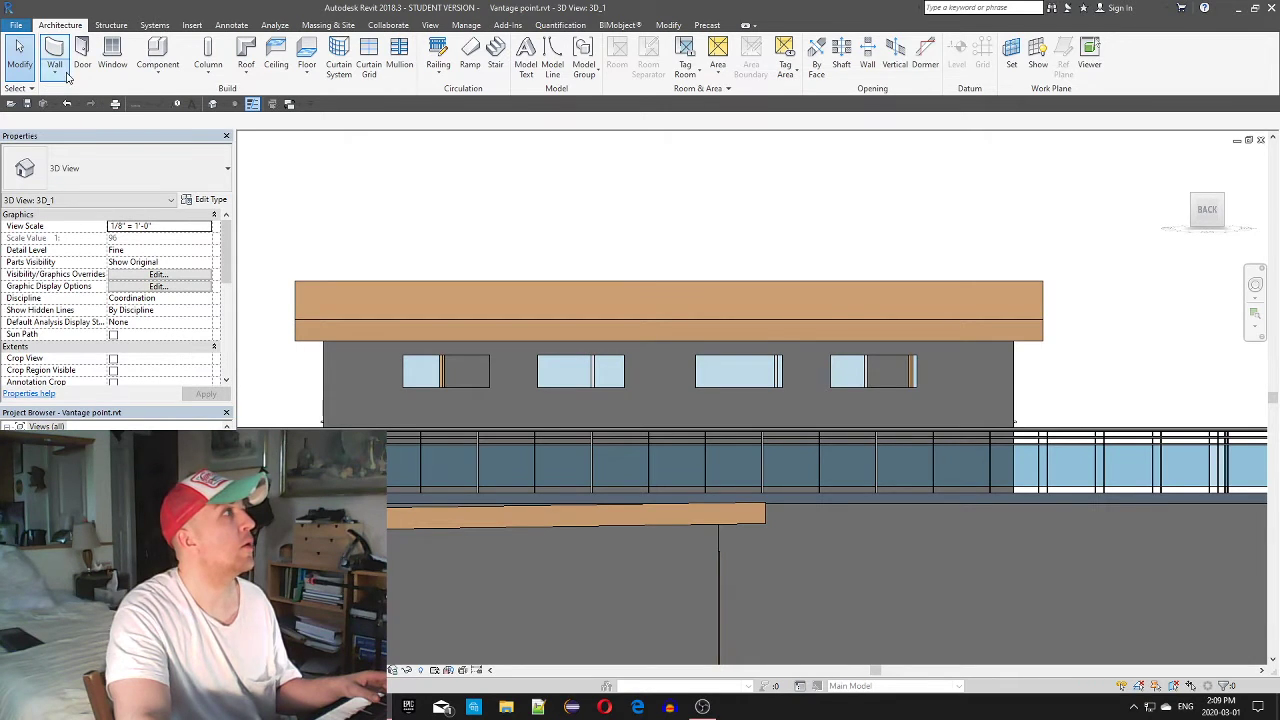
left_click(120, 168)
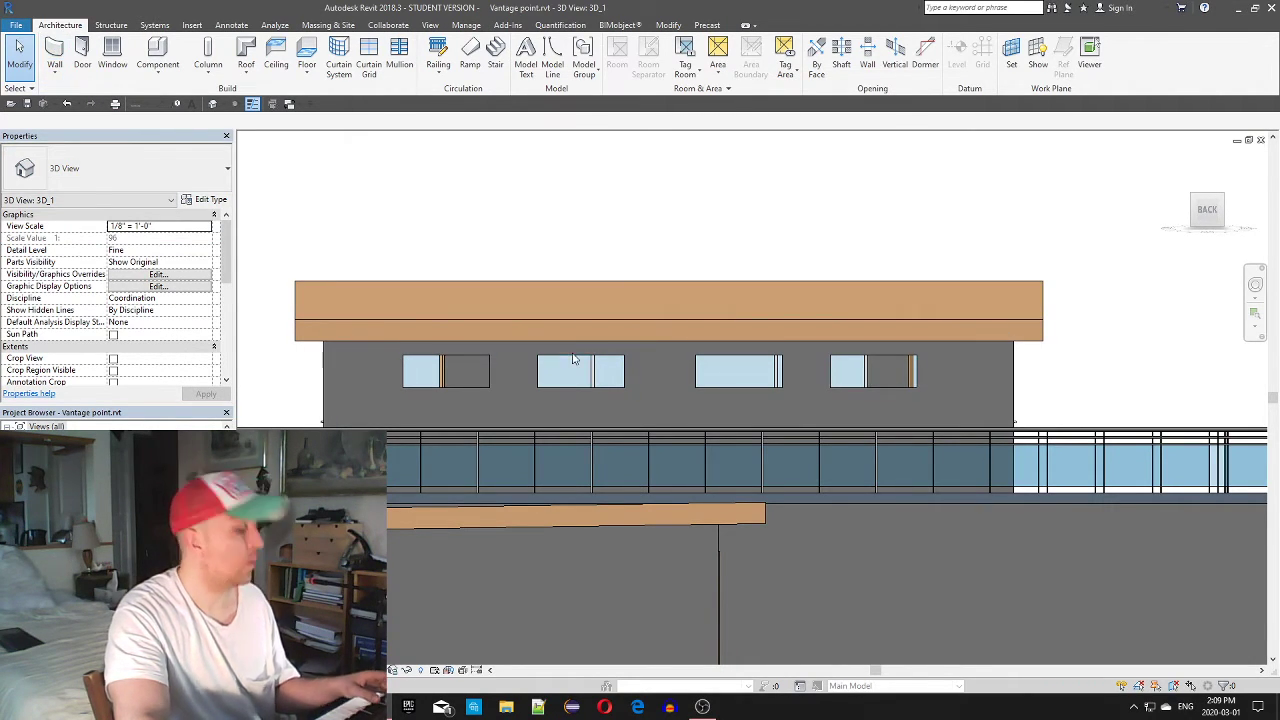
middle_click_drag(586, 329, 538, 389, "shift")
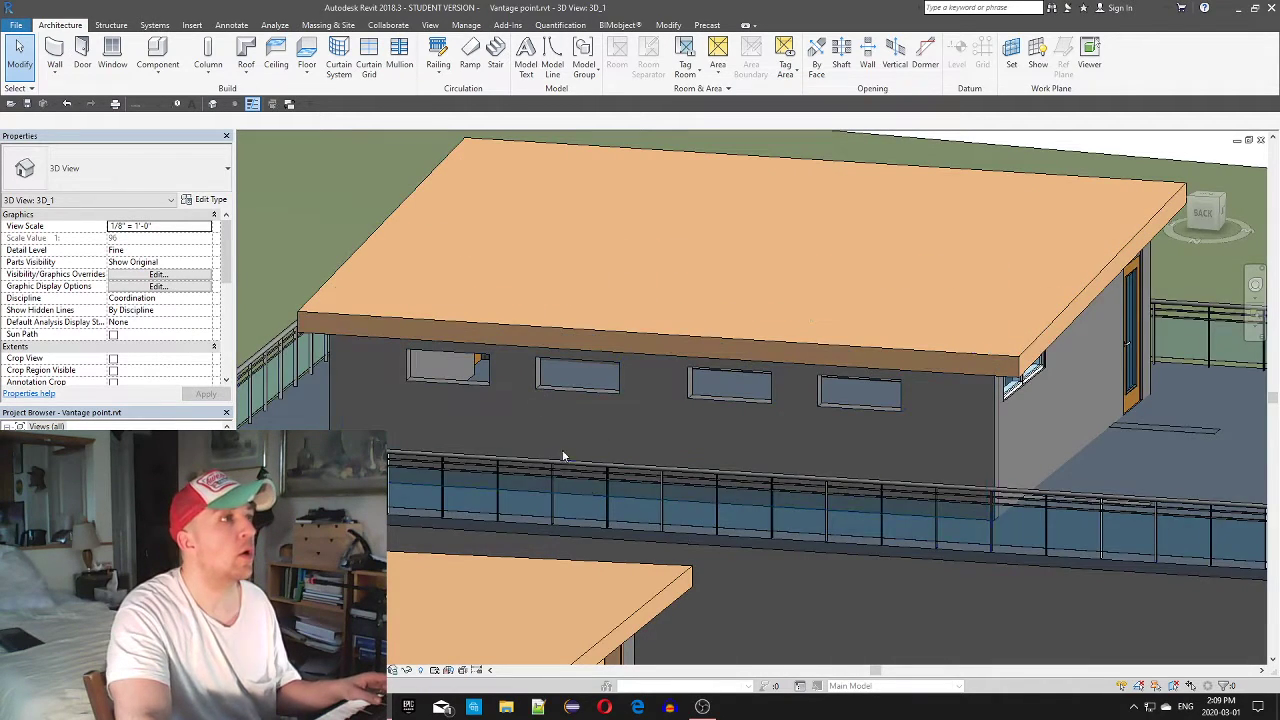
left_click(582, 527)
left_click(115, 168)
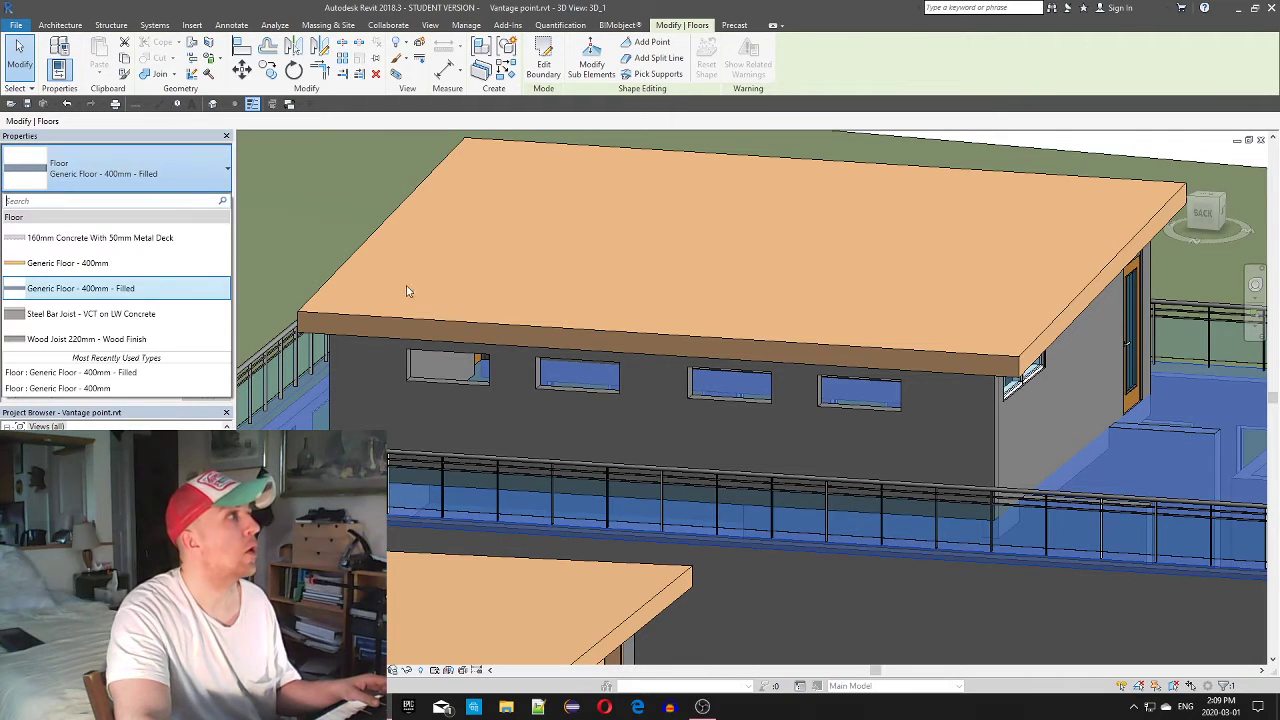
key("Escape")
key("Escape")
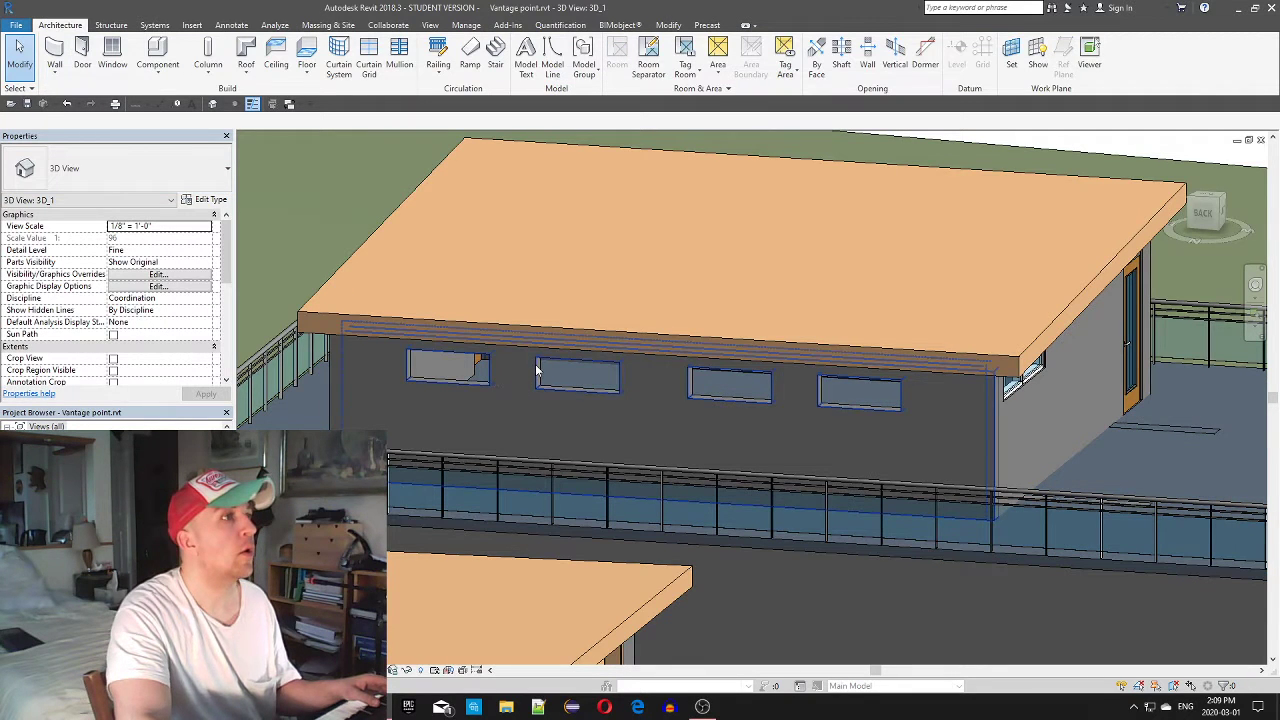
Try changing the back wall's type to the Storefront curtain wall, and undo the change
left_click(531, 375)
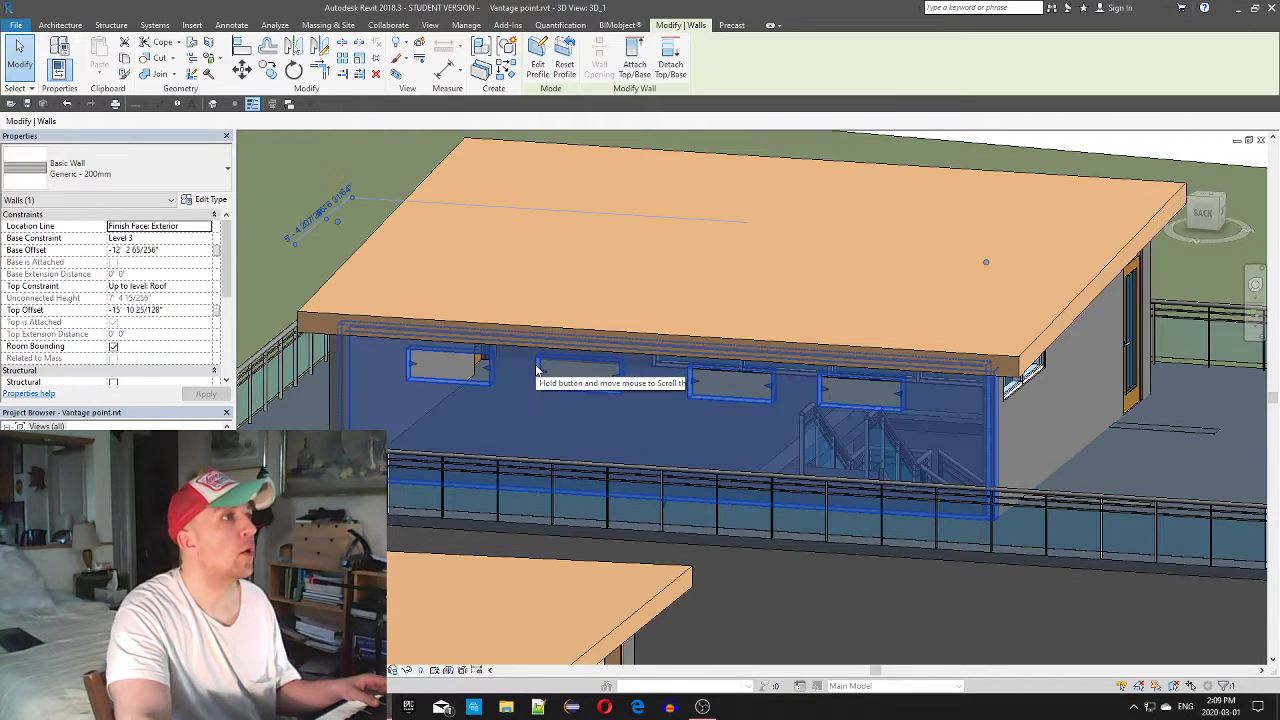
left_click(125, 172)
scroll(120, 330, "down", 6)
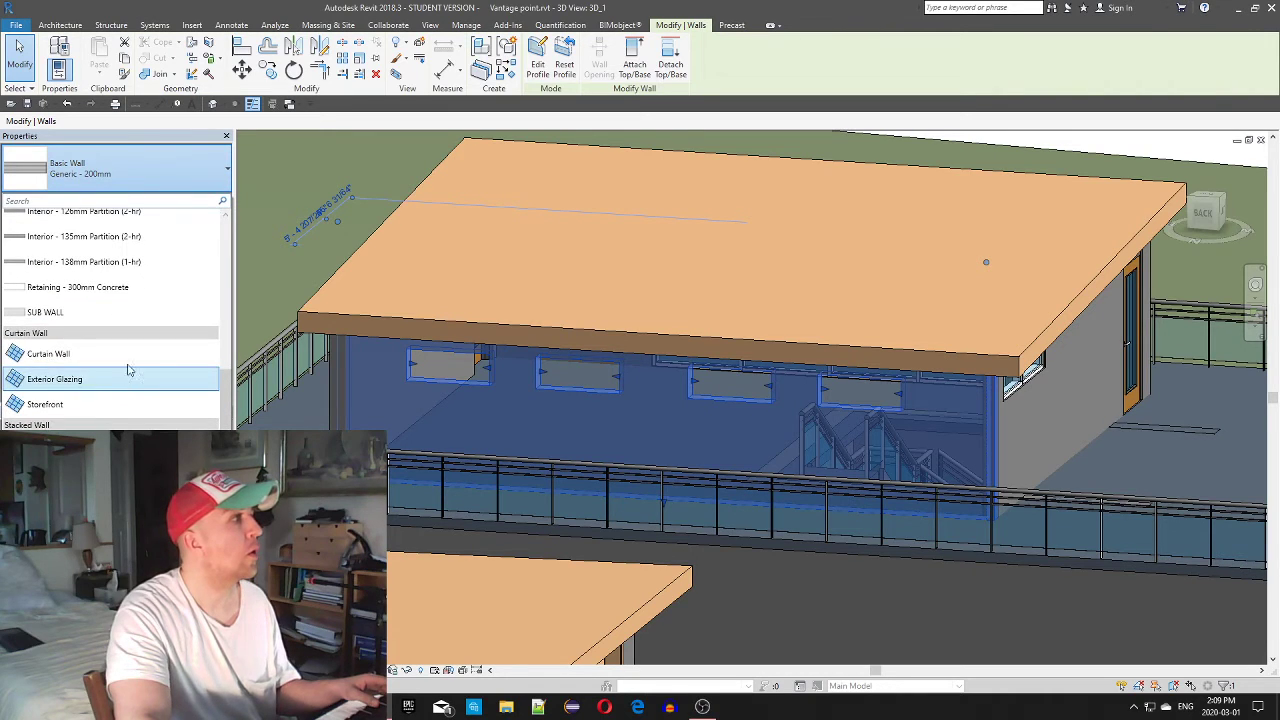
left_click(128, 404)
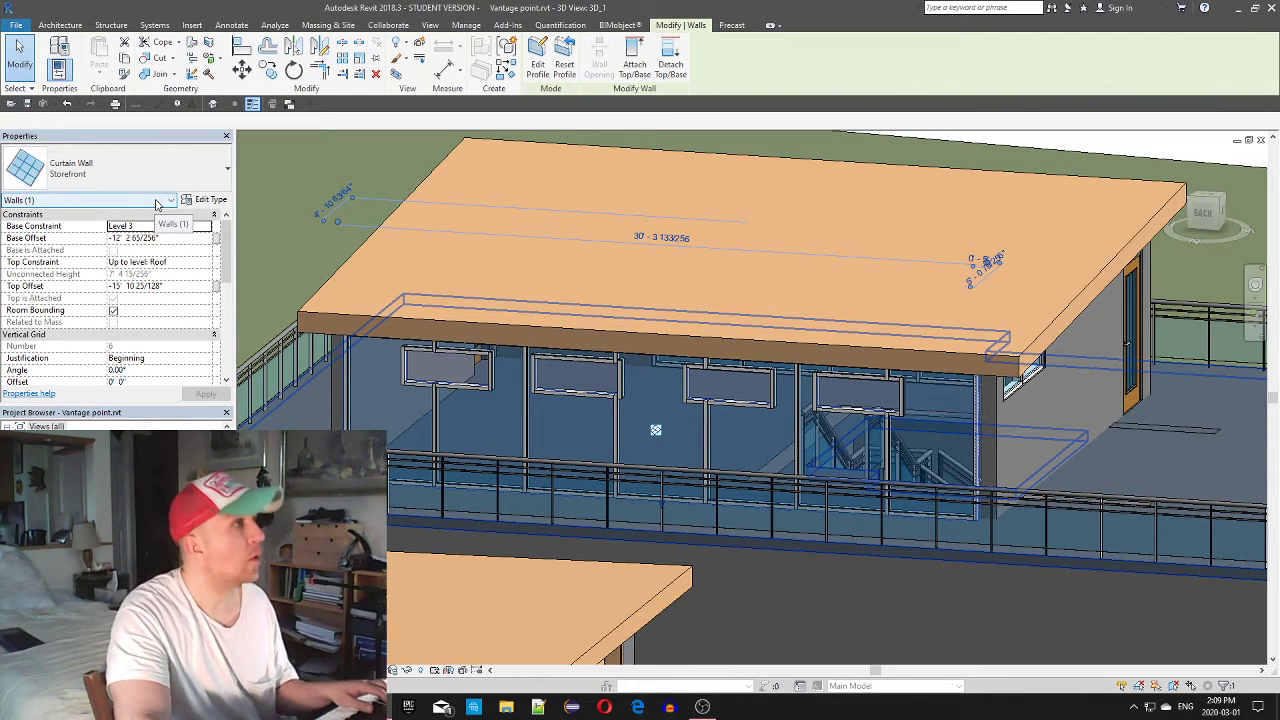
key("Delete")
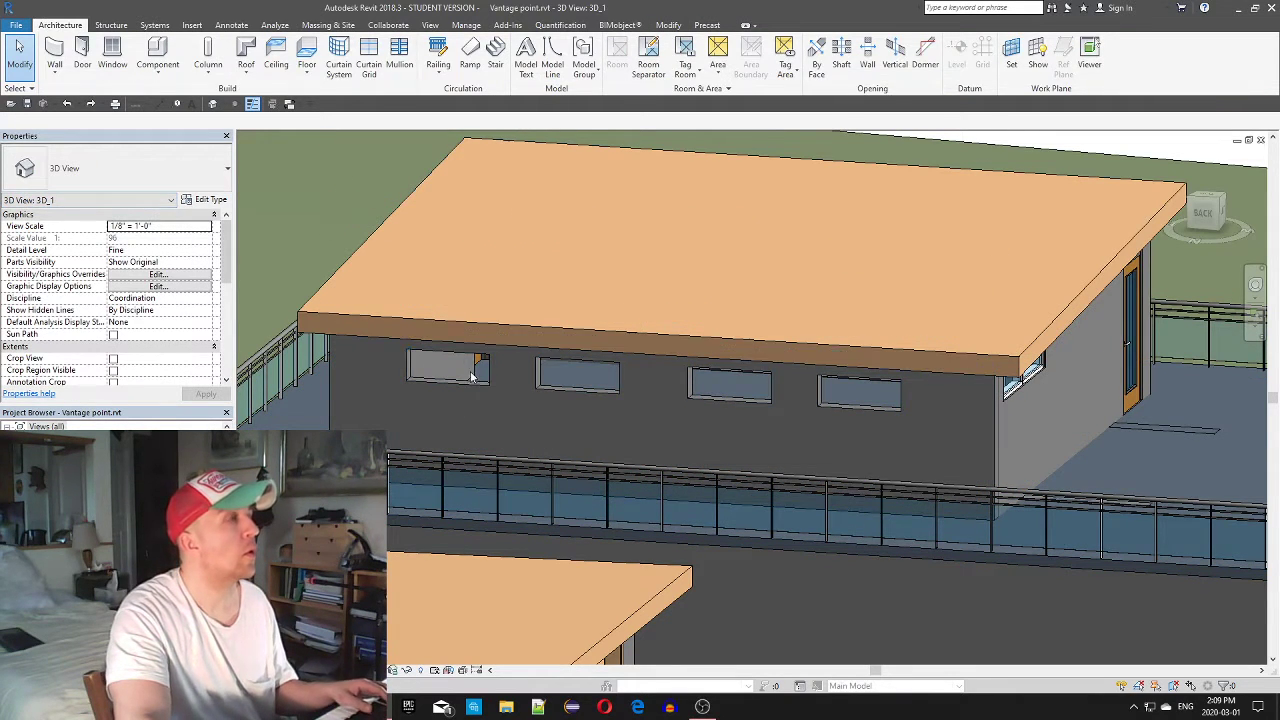
left_click(55, 70)
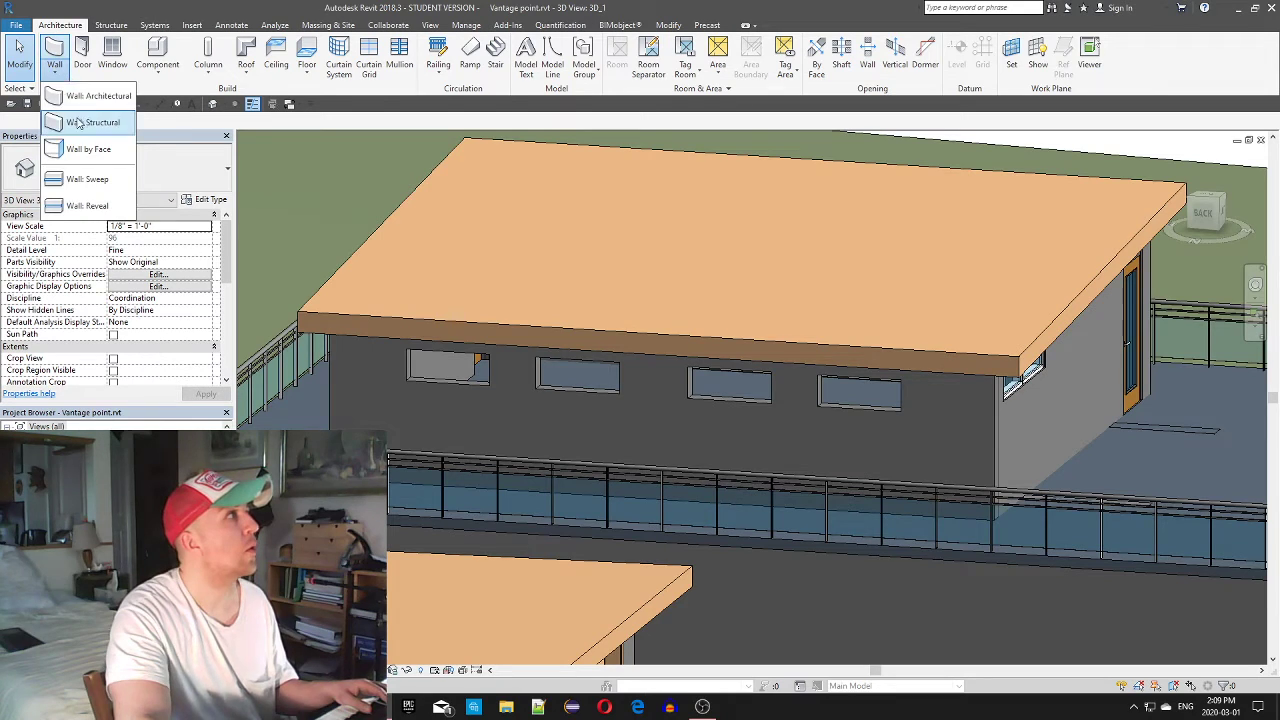
left_click(98, 96)
left_click(115, 168)
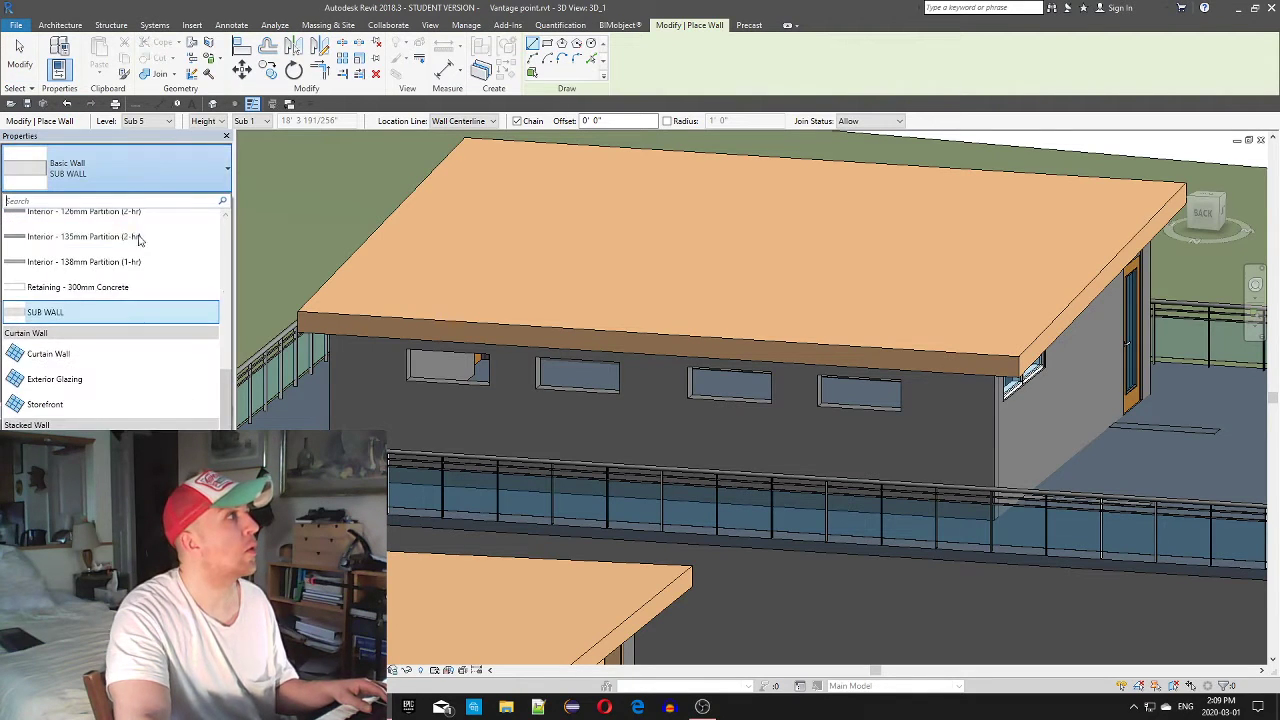
left_click(126, 378)
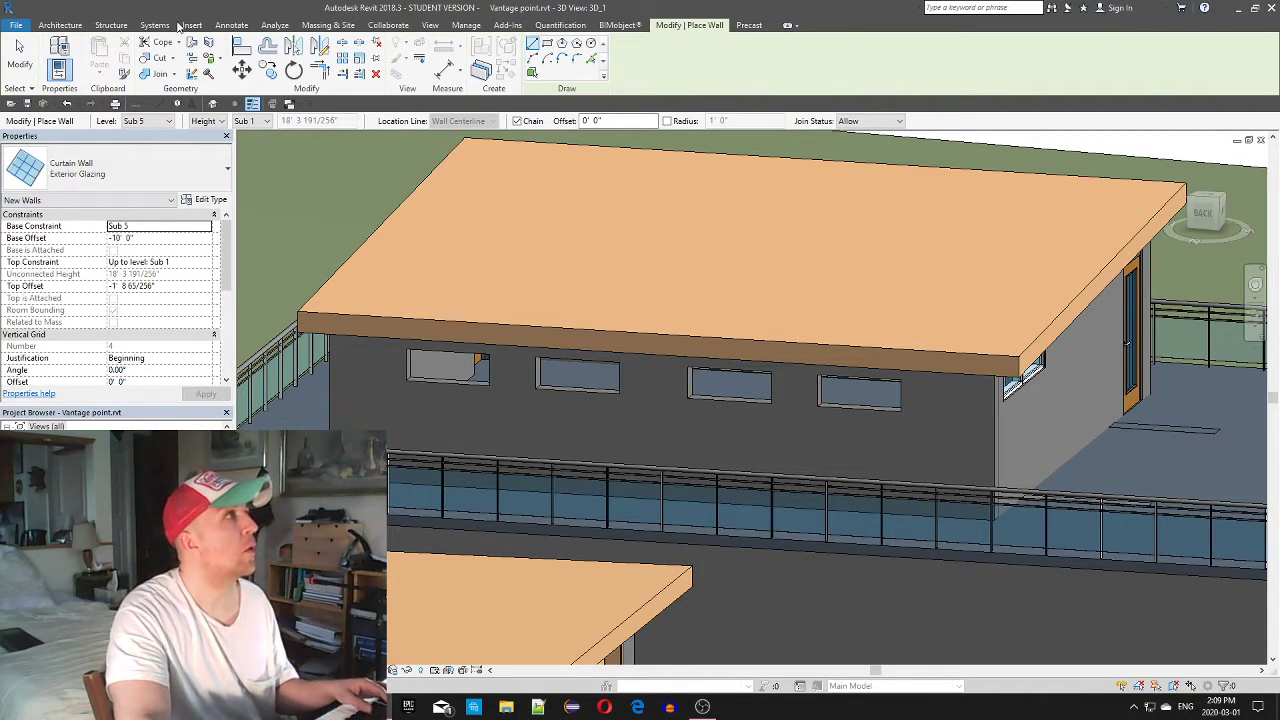
middle_click_drag(486, 417, 510, 450, "shift")
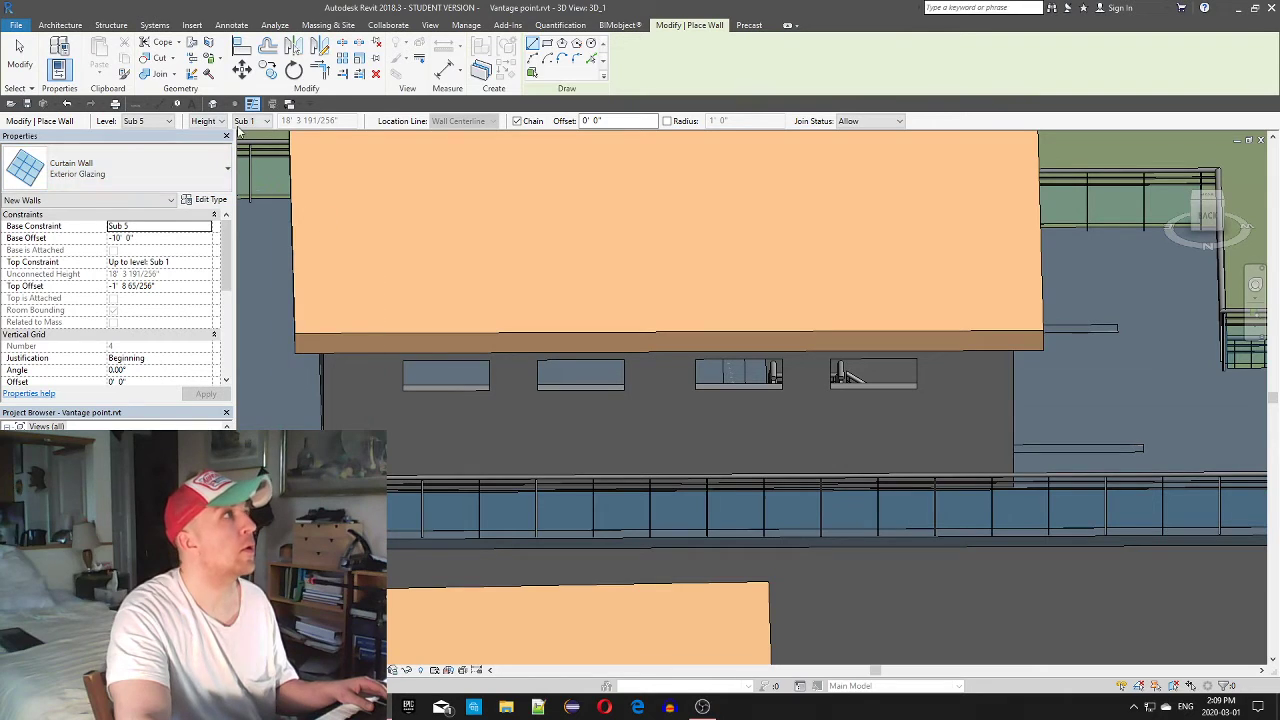
left_click(170, 121)
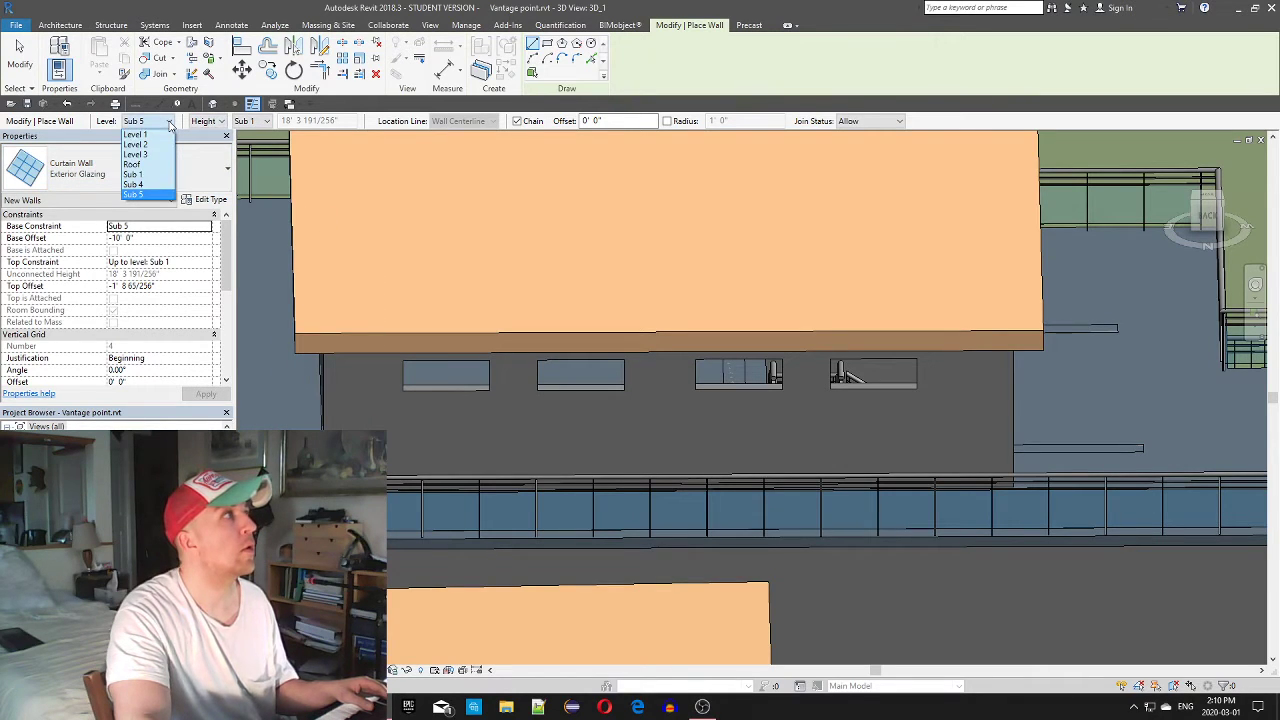
left_click(145, 194)
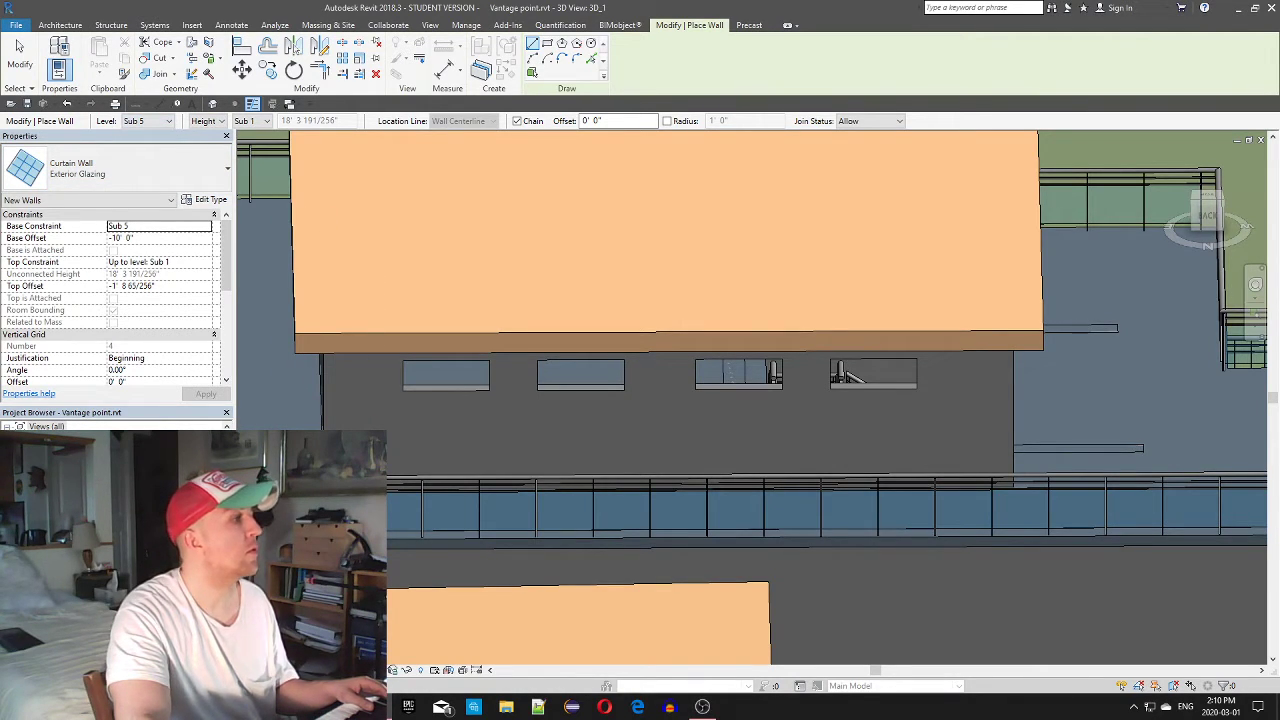
Open the North elevation and examine the overlapping Level 2 and Sub 4 level heads
scroll(110, 500, "down", 3)
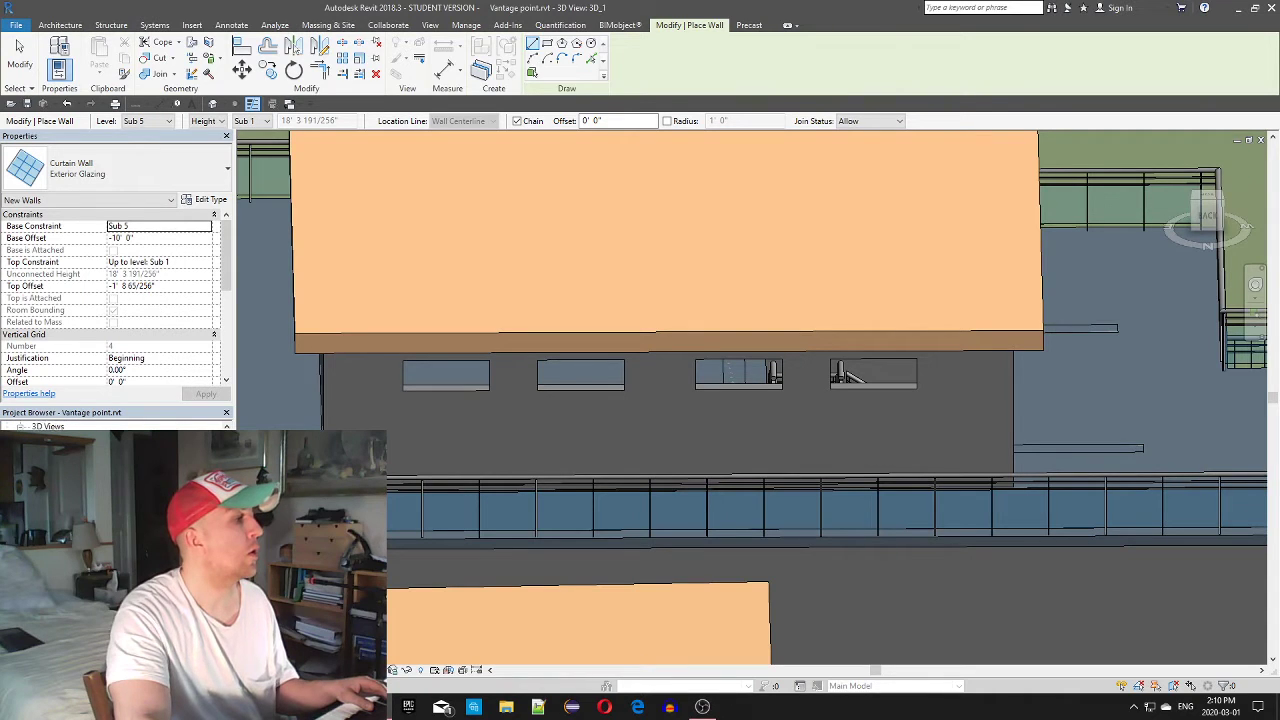
scroll(110, 500, "down", 1)
scroll(110, 500, "up", 2)
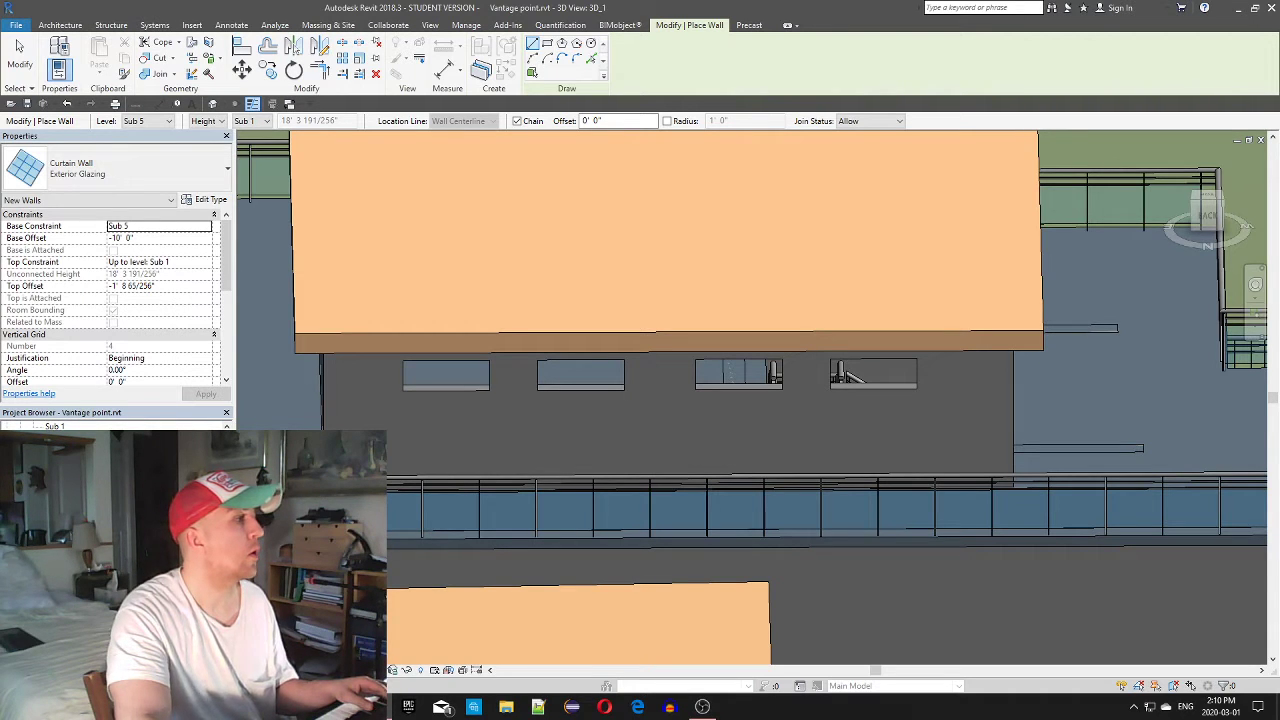
double_click(58, 520)
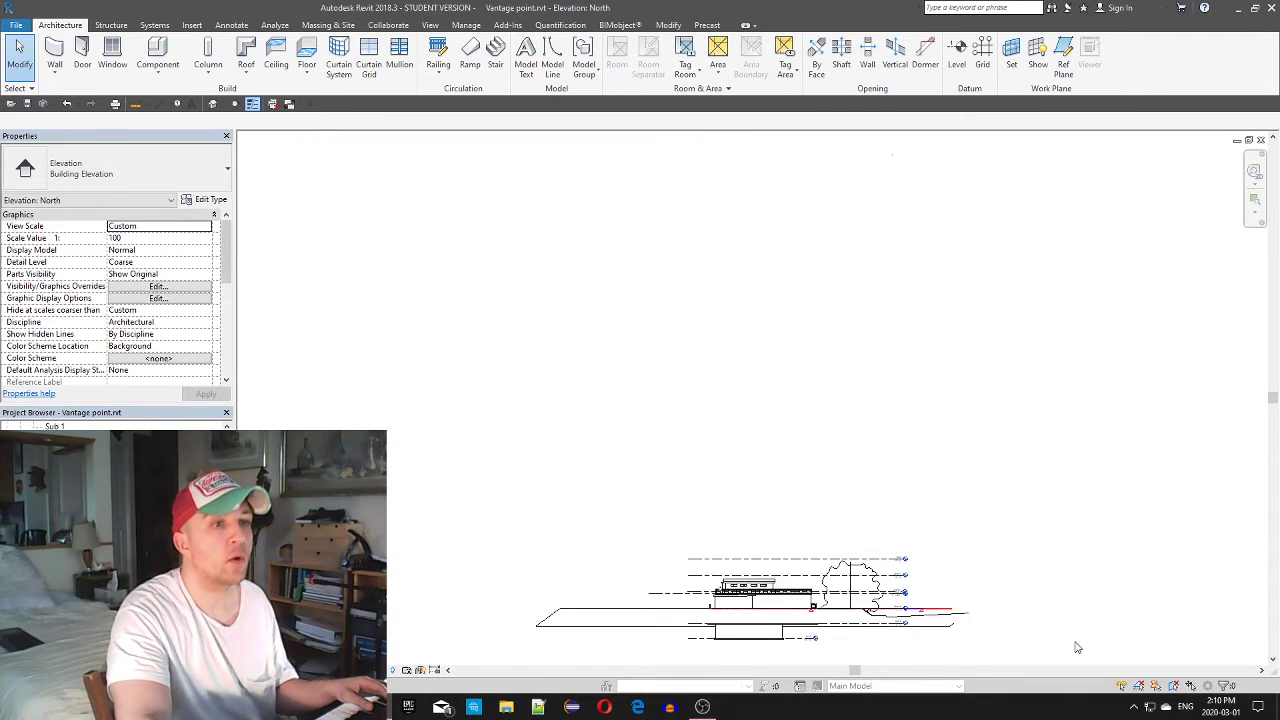
scroll(894, 613, "up", 5)
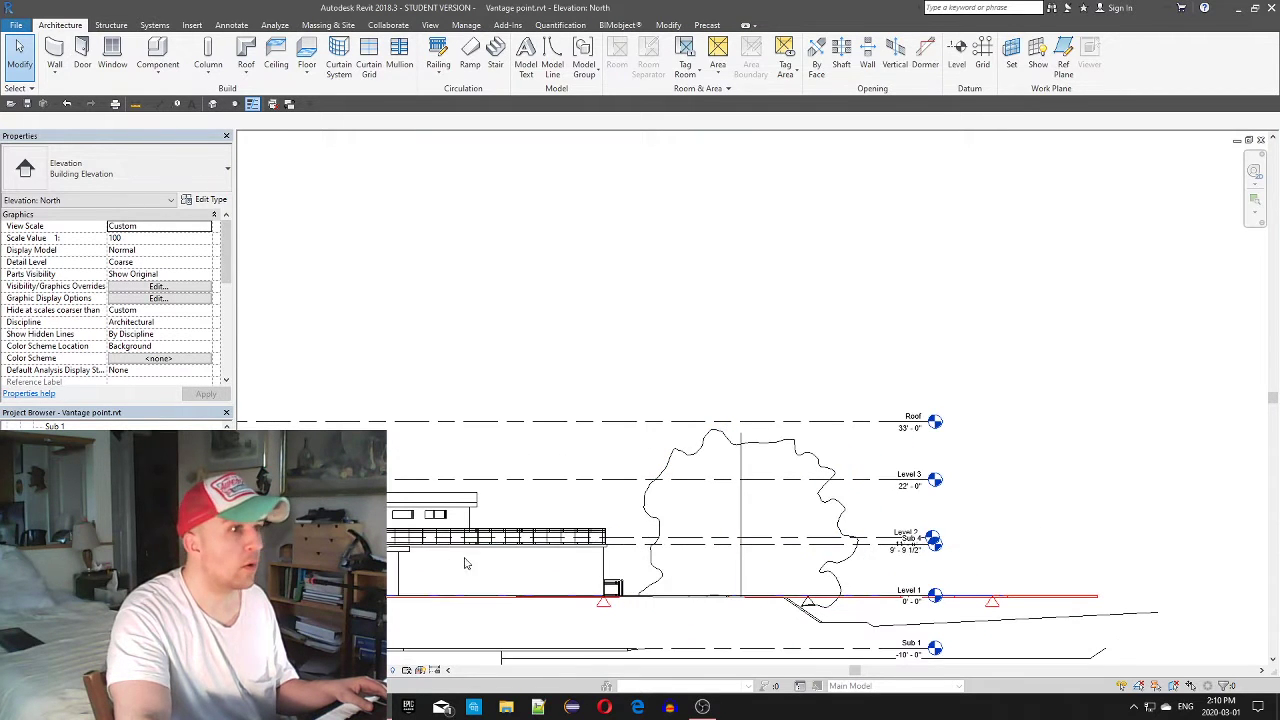
scroll(910, 549, "up", 4)
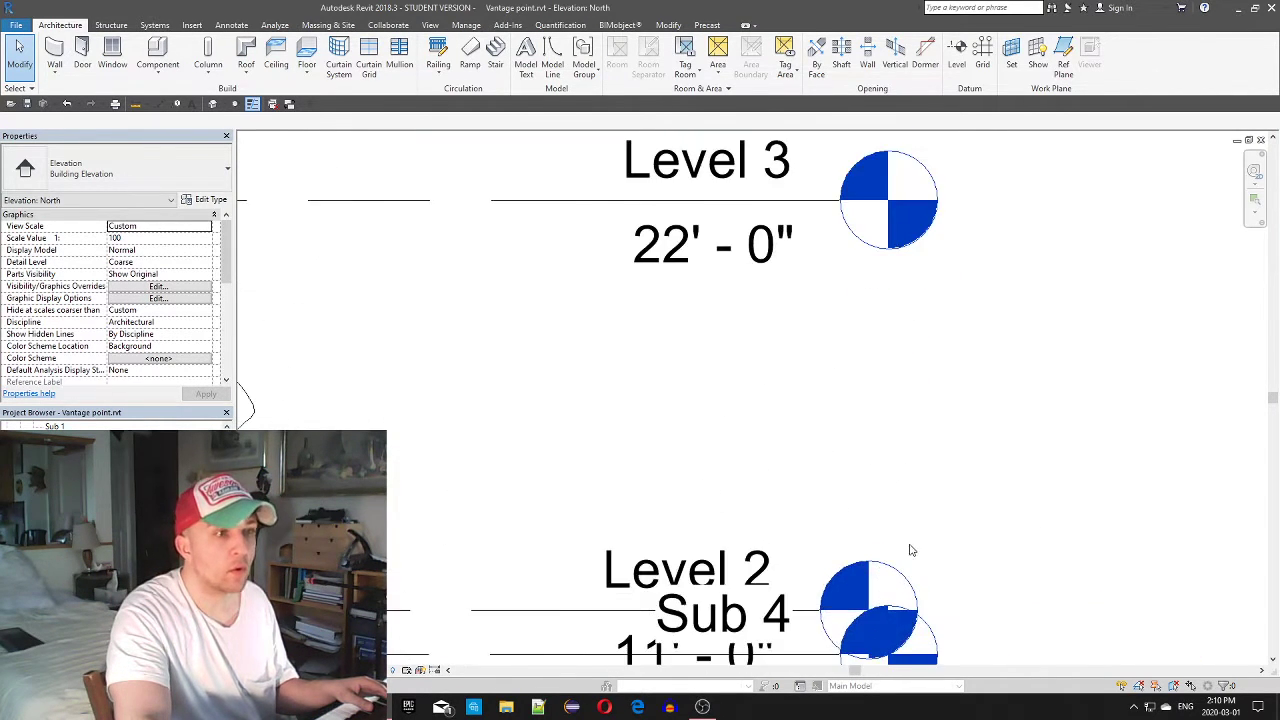
scroll(911, 550, "up", 2)
middle_click_drag(945, 410, 1048, 172)
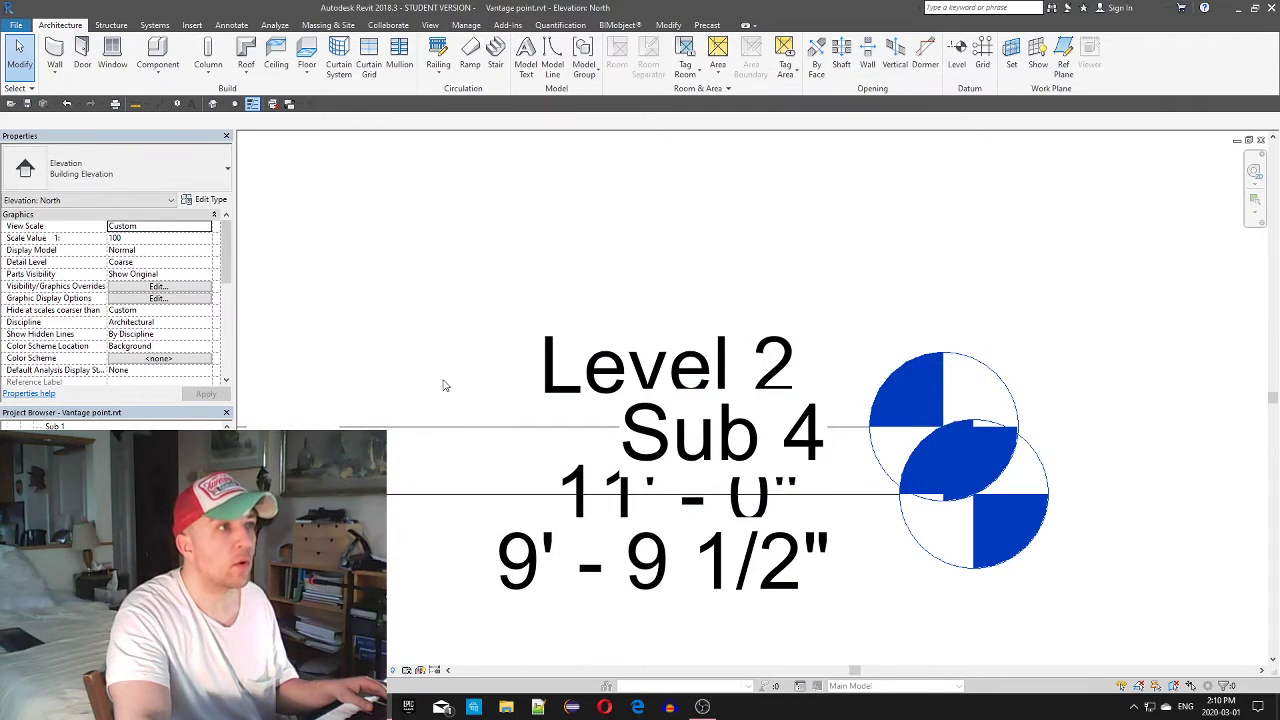
Rename Level 2 as 2+ in the North elevation, and rename its corresponding views as well
left_click(663, 352)
scroll(877, 486, "down", 6)
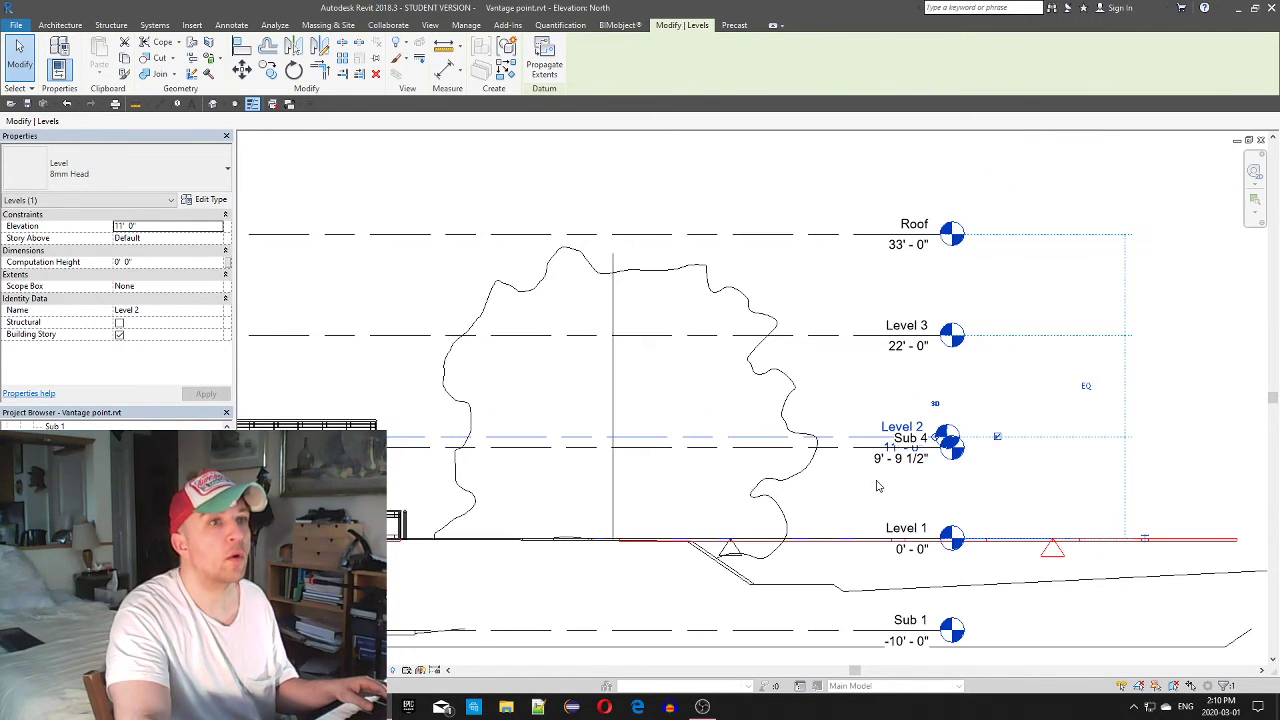
scroll(366, 508, "down", 3)
middle_click_drag(374, 506, 815, 507)
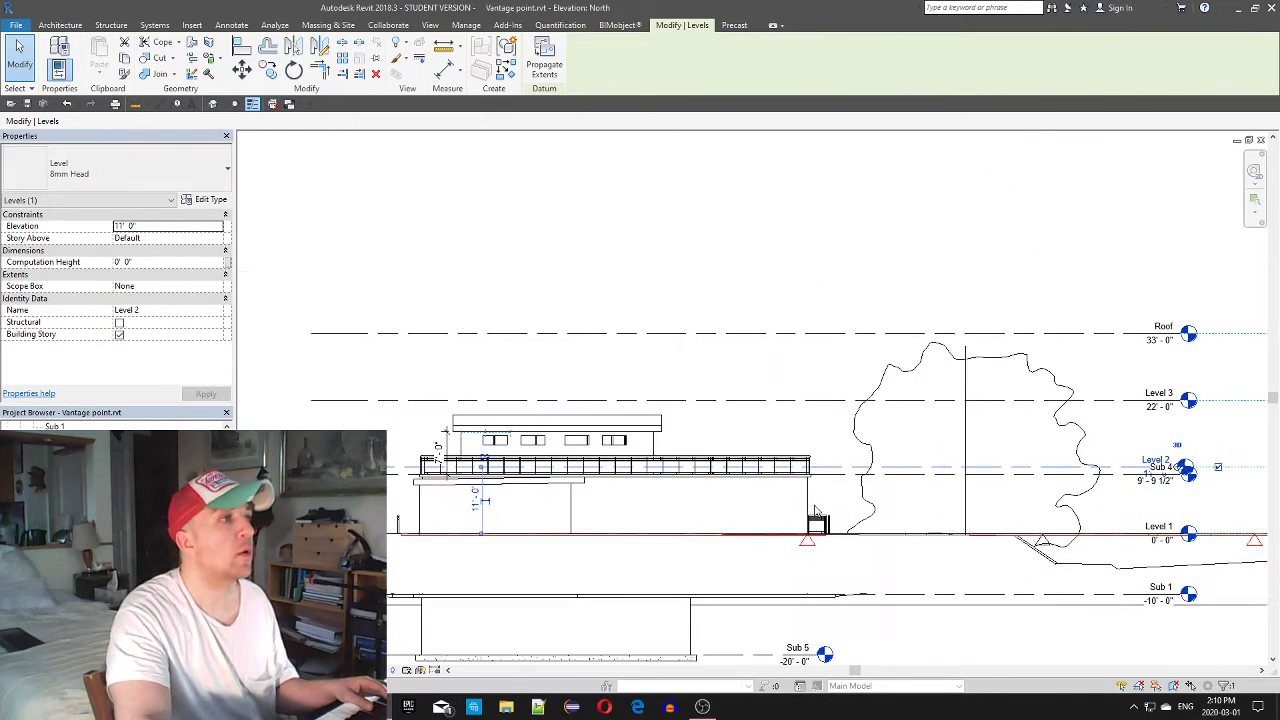
scroll(772, 442, "down", 2)
middle_click_drag(1005, 465, 869, 462)
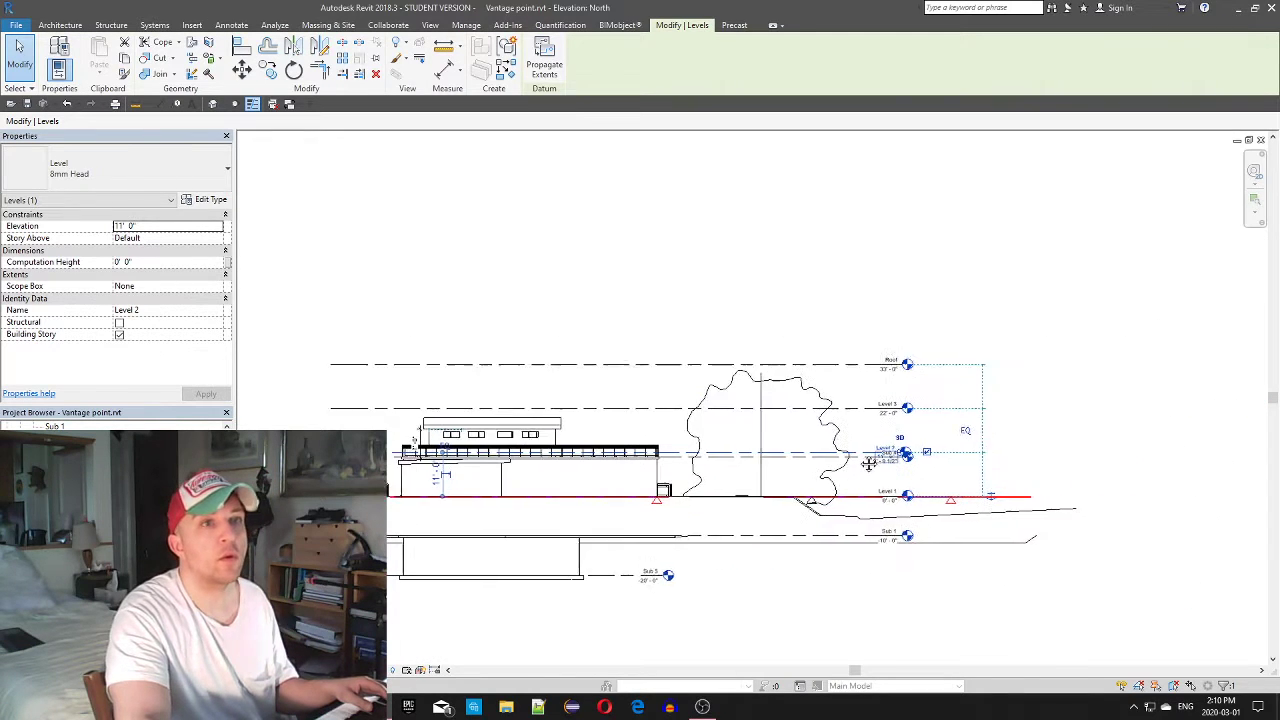
scroll(895, 460, "up", 2)
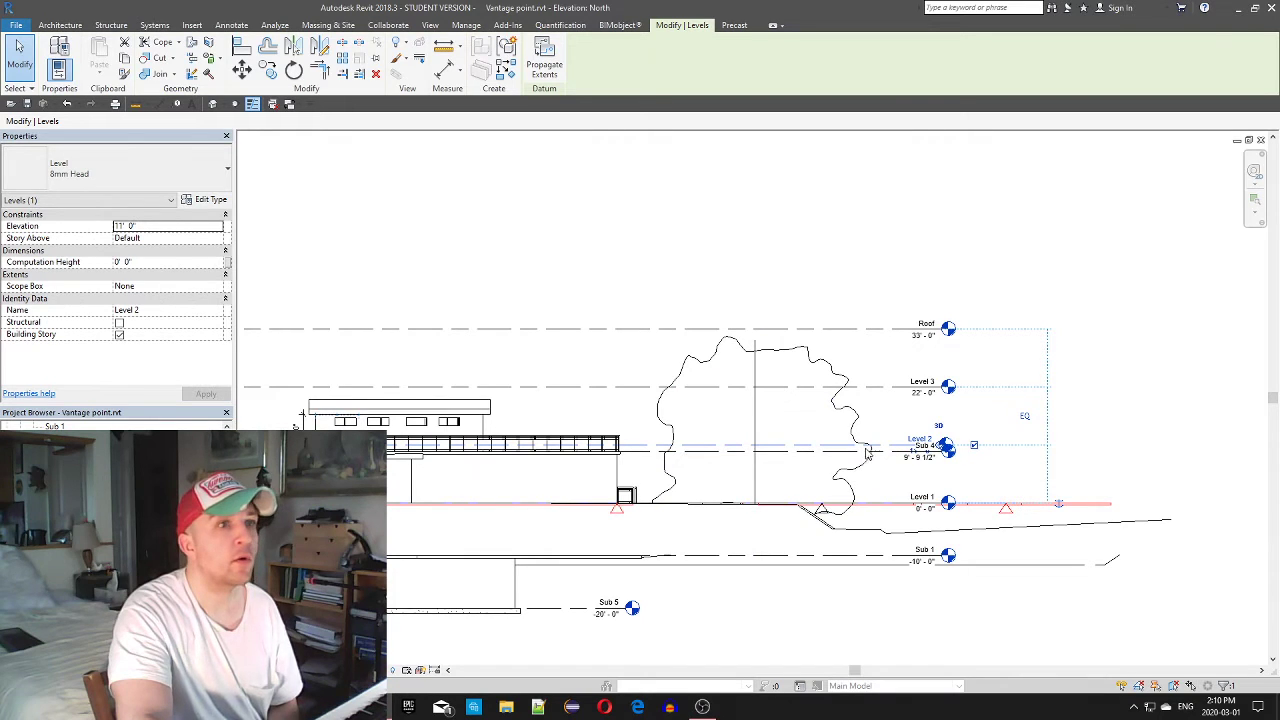
left_click(921, 439)
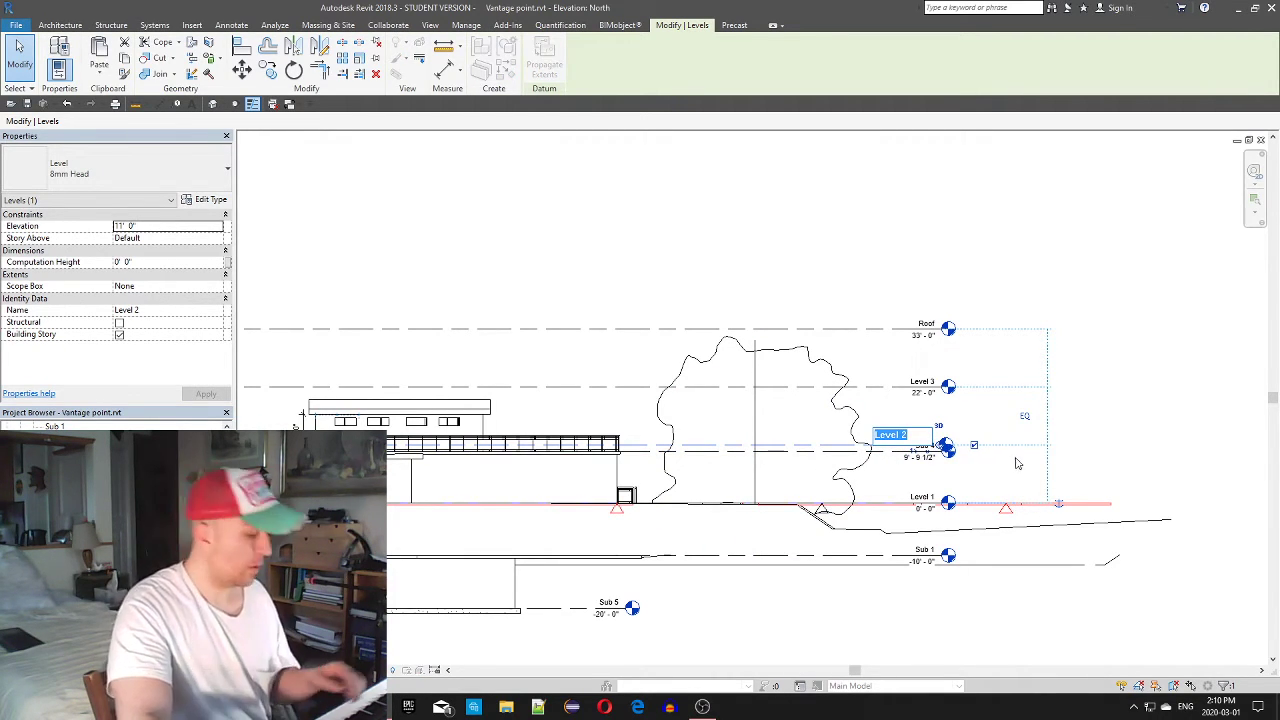
type("2")
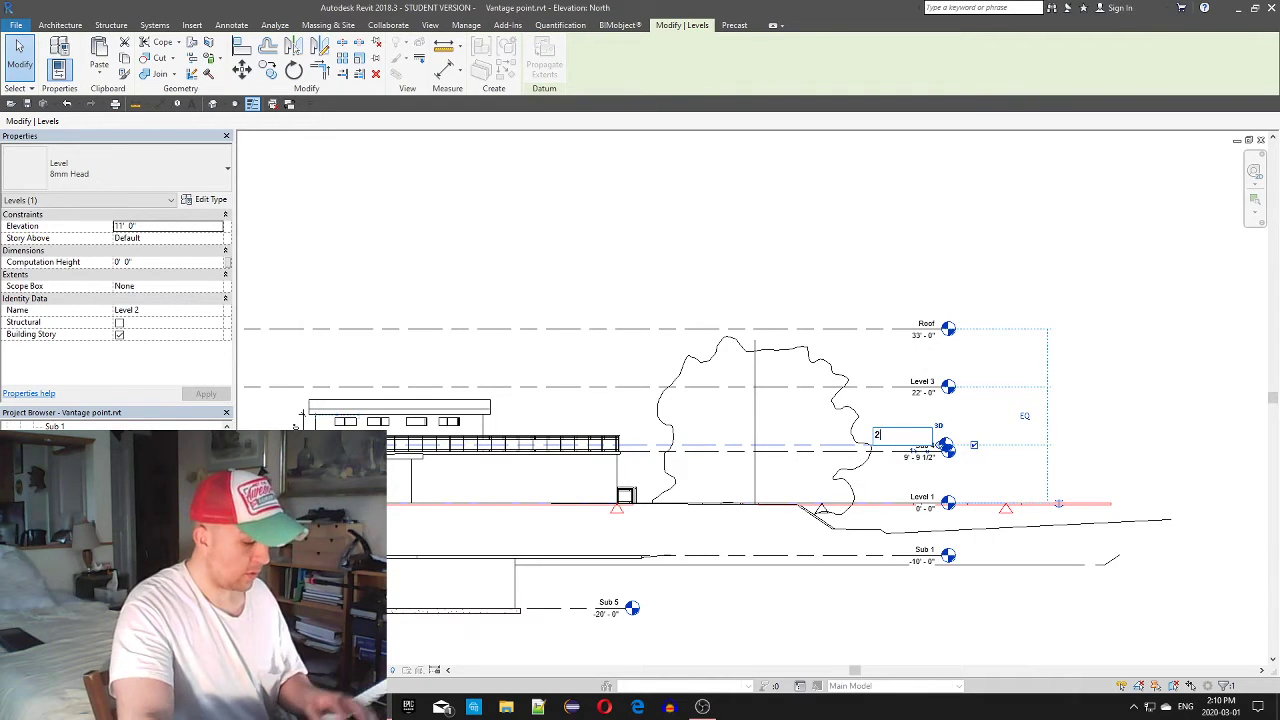
key("Return")
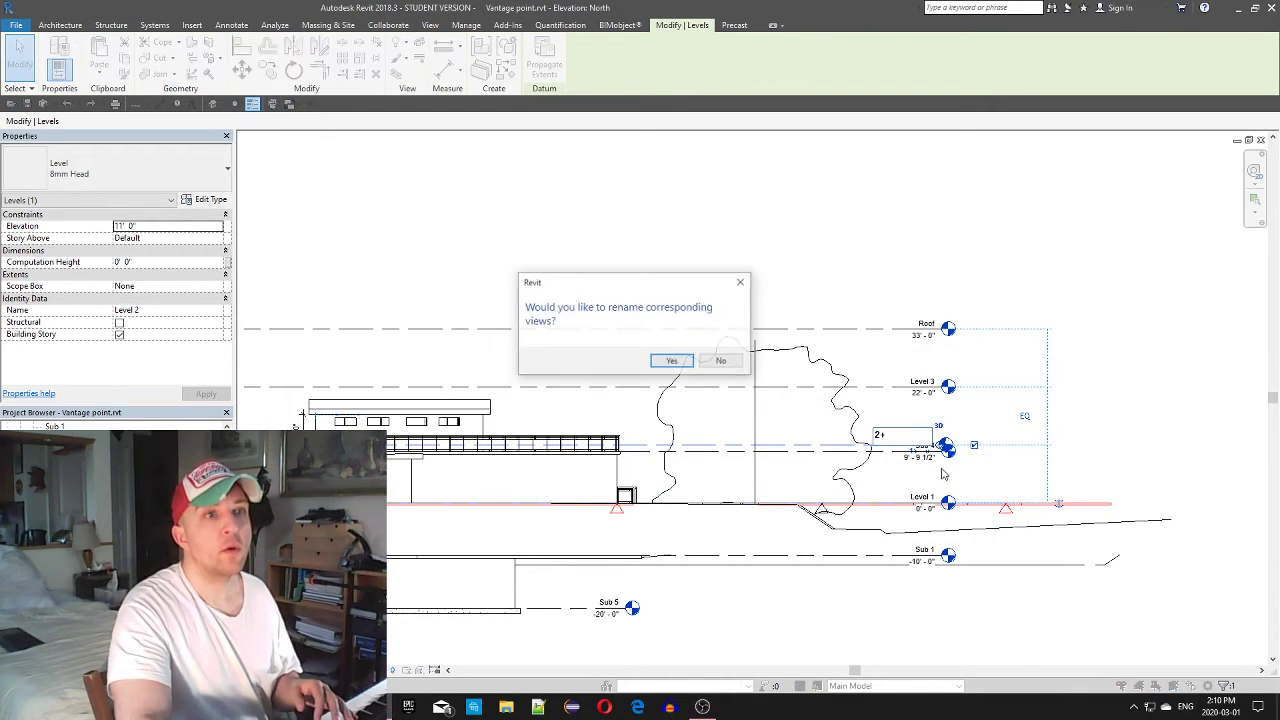
left_click(674, 362)
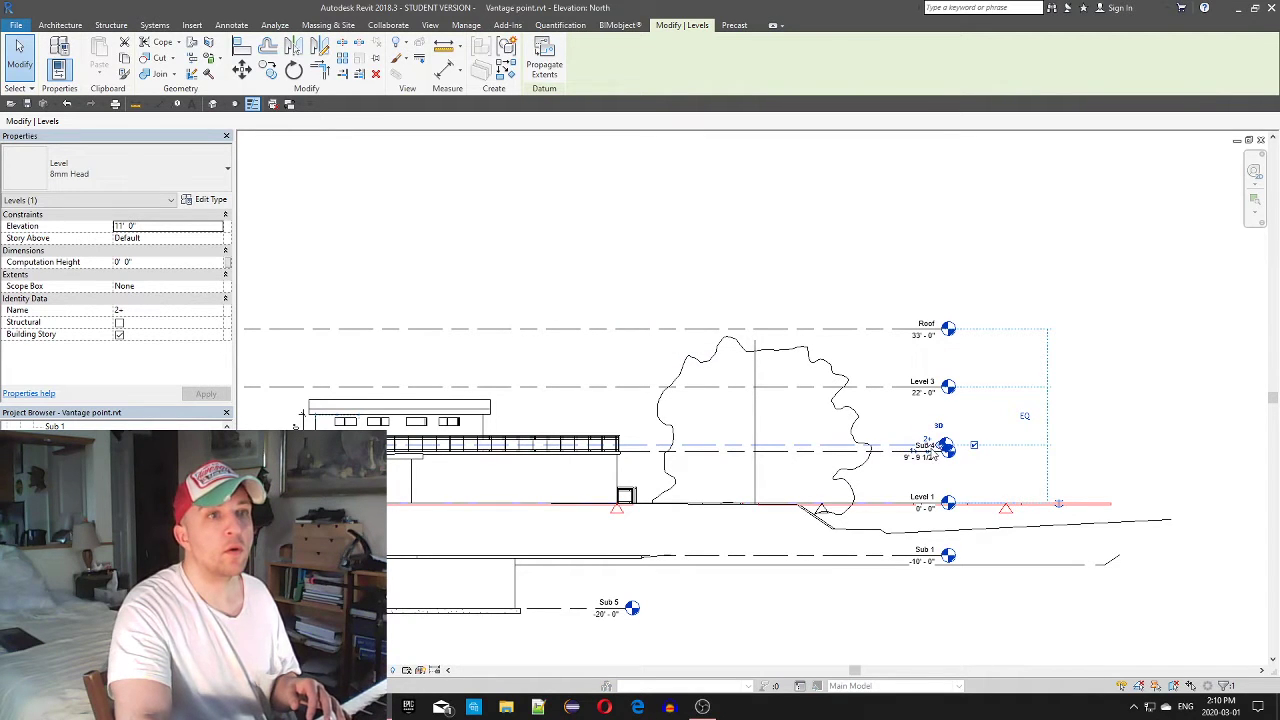
Rename the Sub 4 level as Level2, and rename its corresponding views as well
left_click(896, 456)
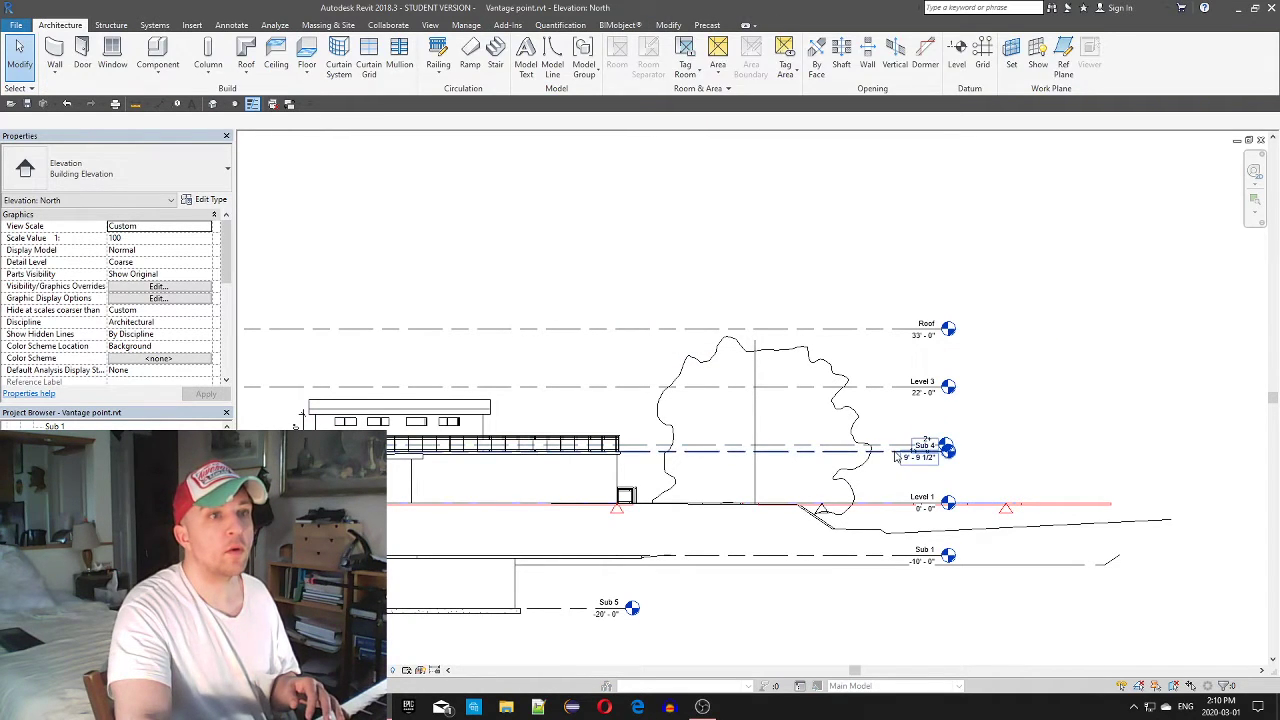
left_click(897, 457)
left_click(925, 445)
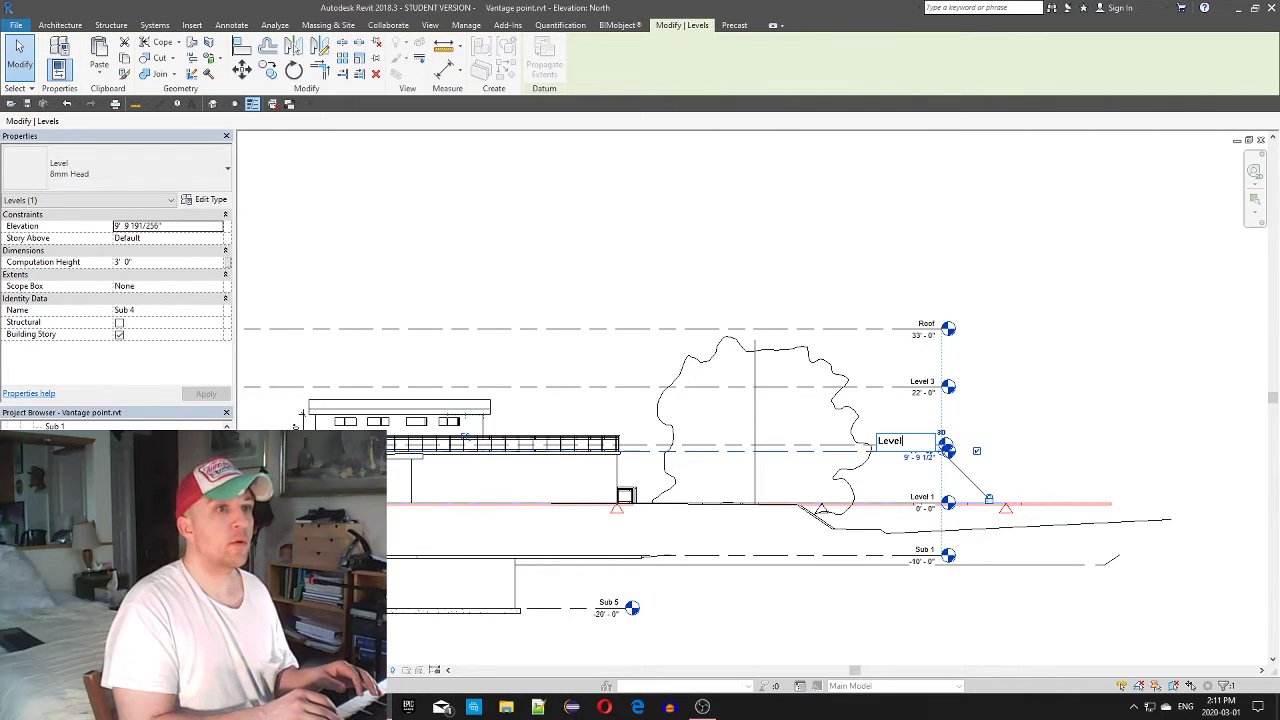
type("2")
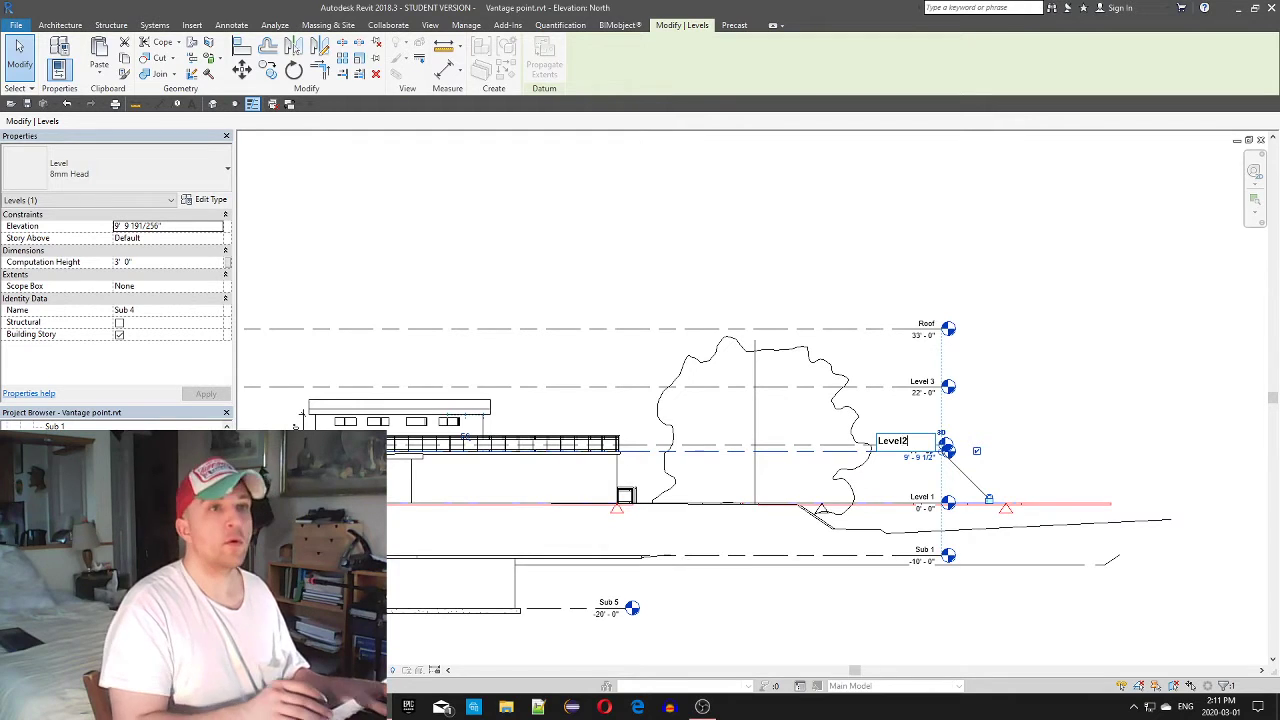
key("Return")
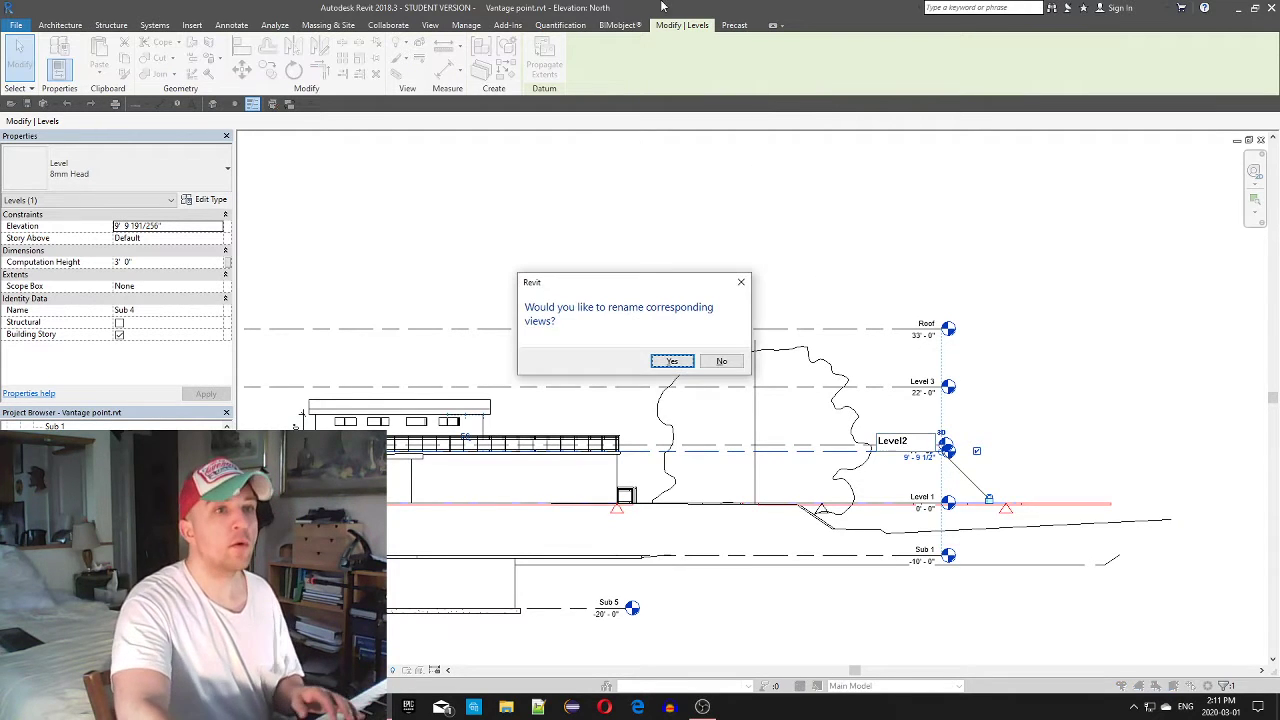
left_click(675, 361)
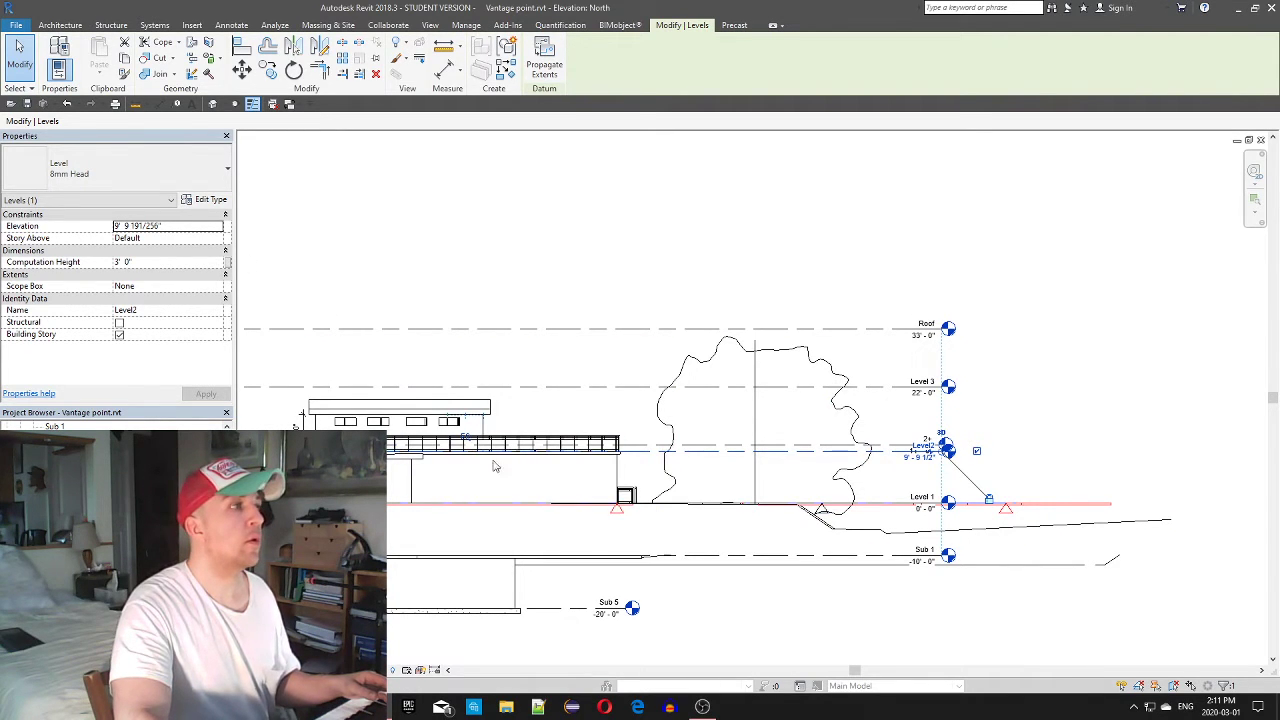
Examine in the South elevation how the 2+ level line relates to the upper floor and its terrace railing
left_click(693, 450)
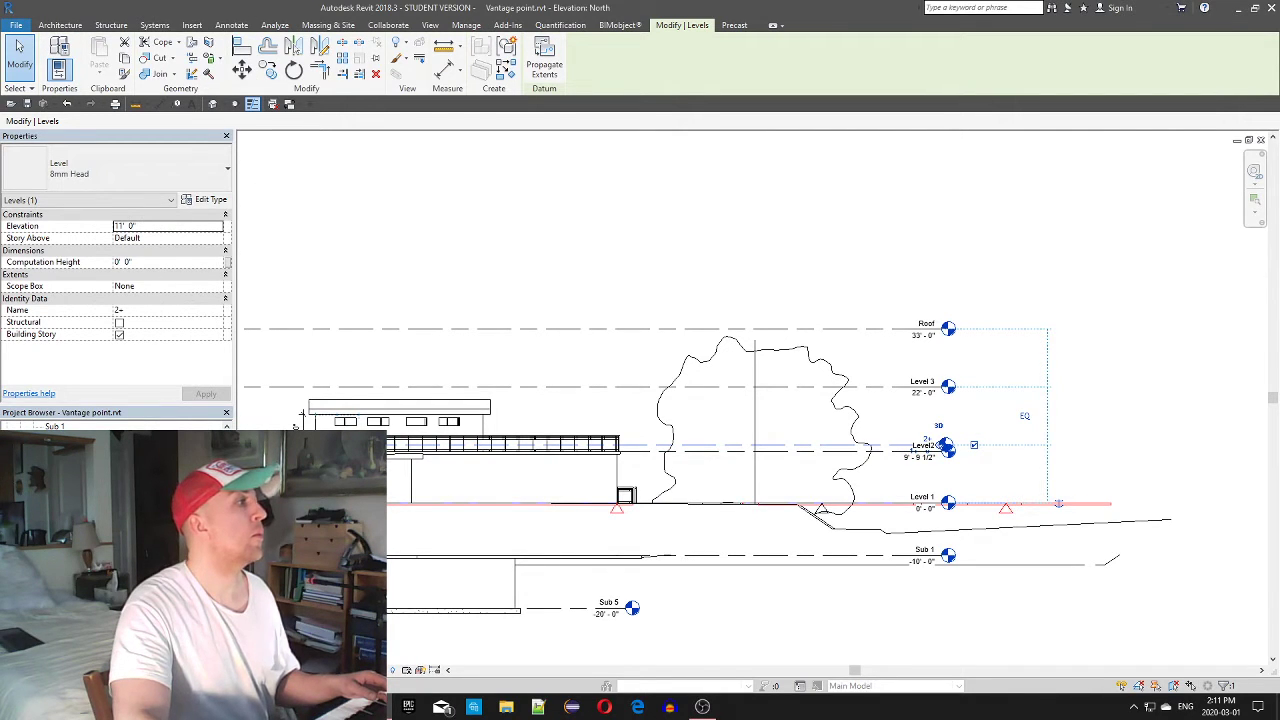
left_click(56, 486)
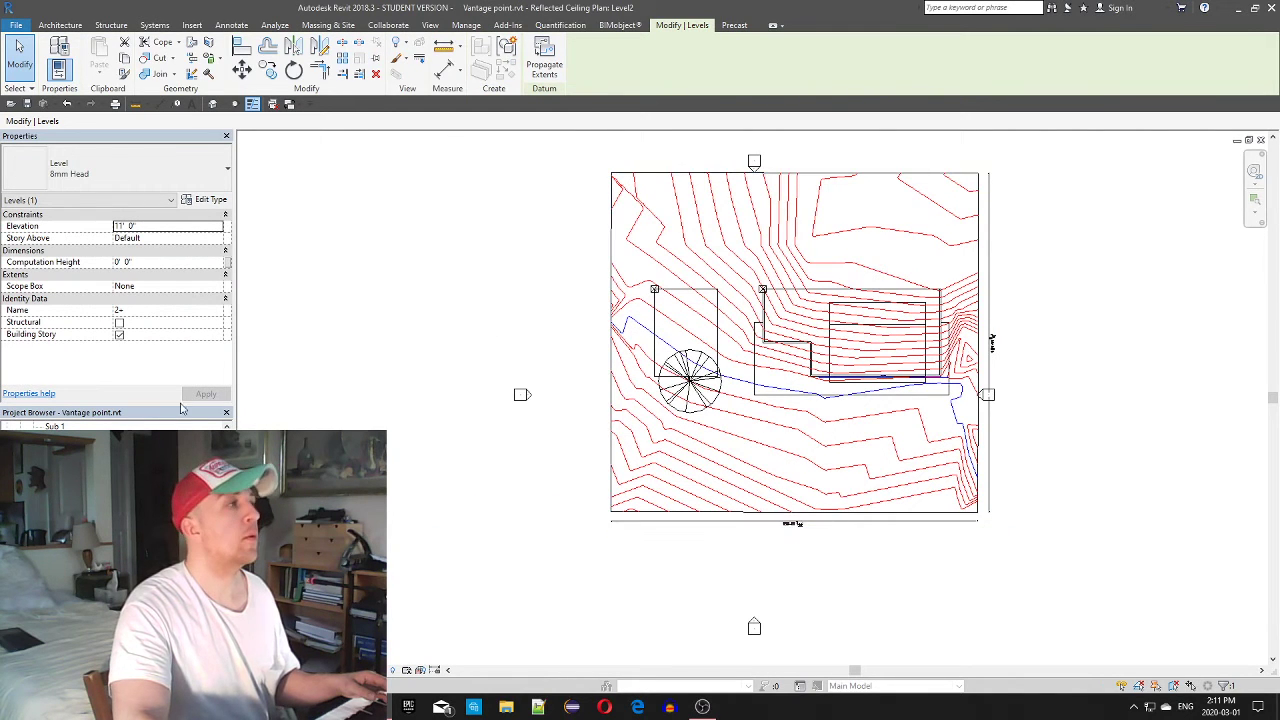
double_click(60, 546)
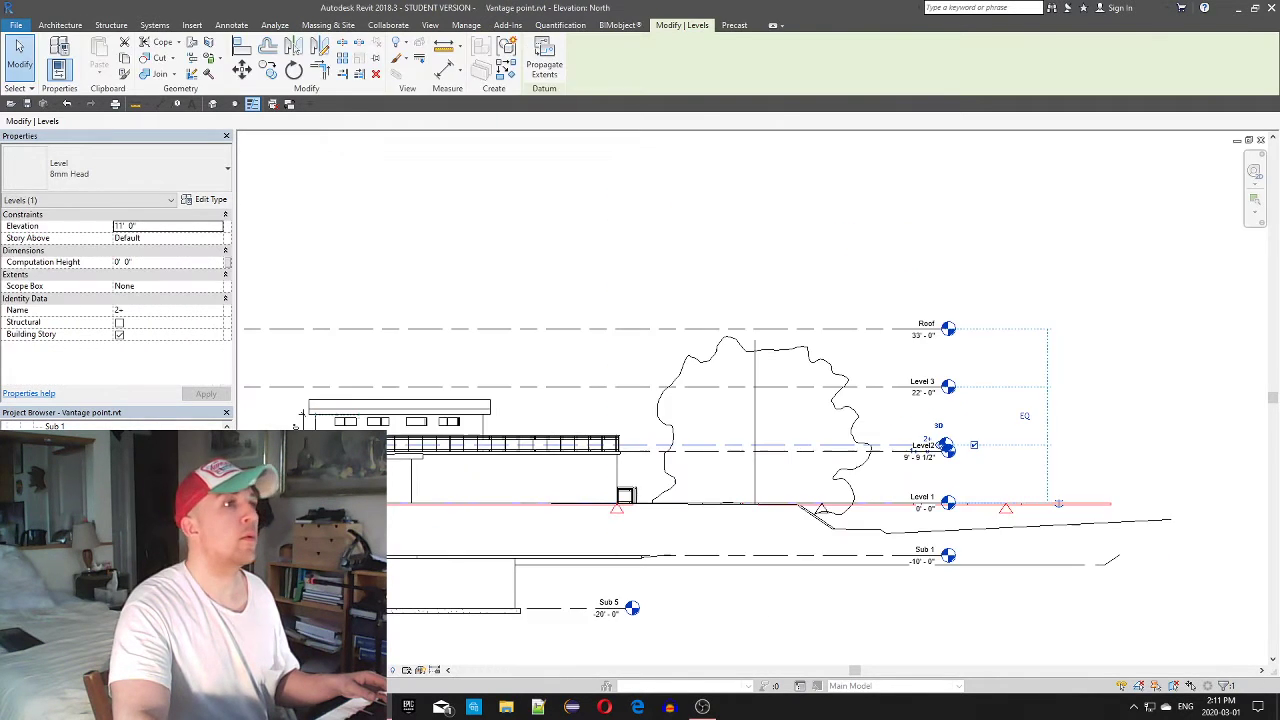
double_click(60, 558)
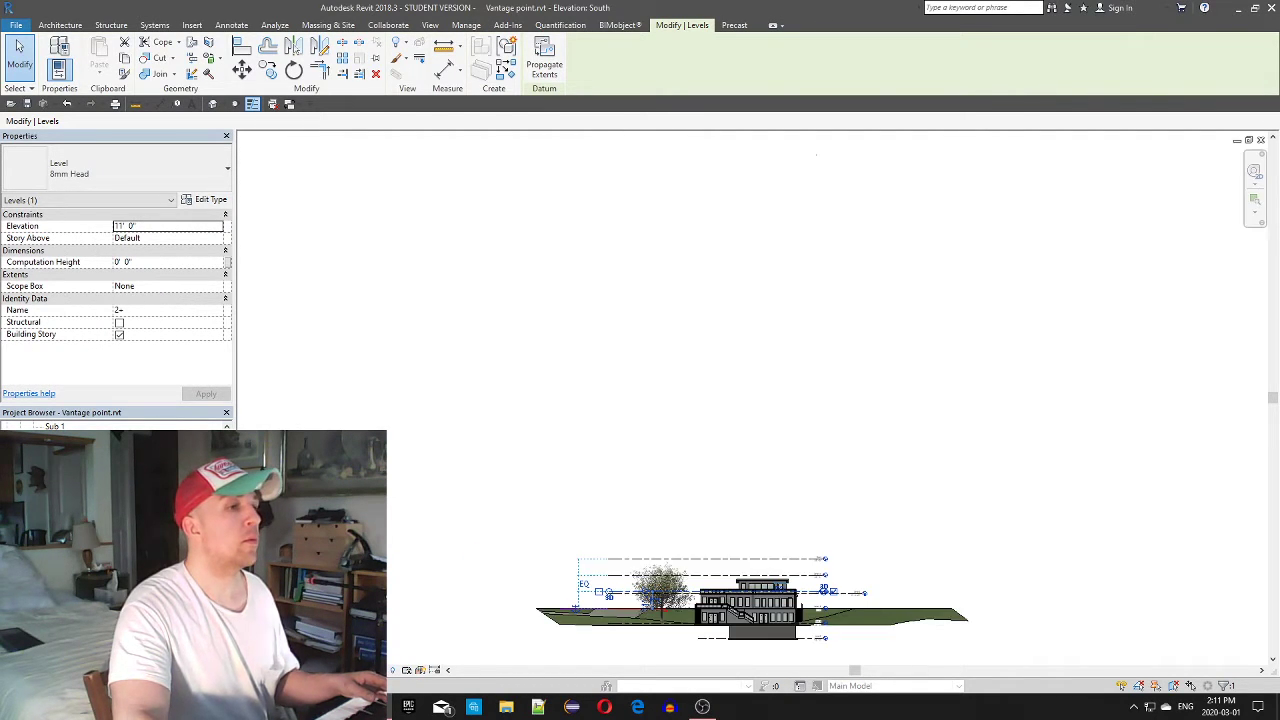
scroll(764, 612, "up", 6)
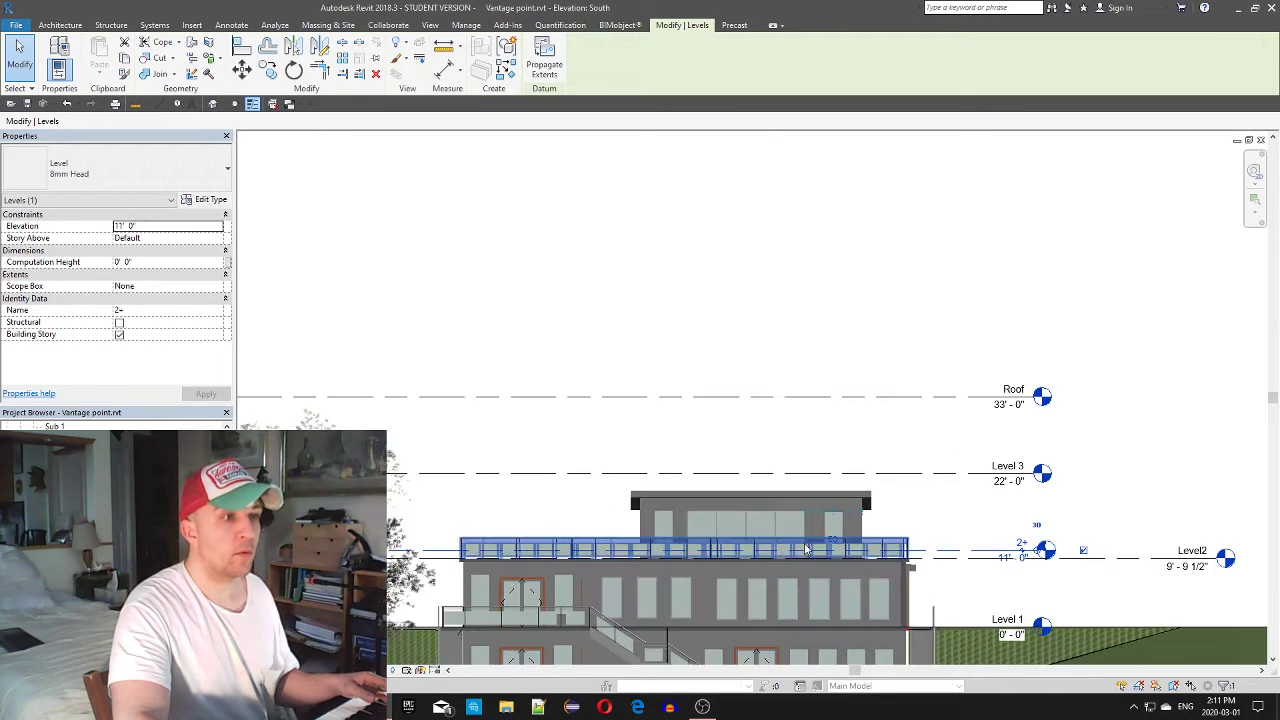
scroll(808, 547, "up", 3)
scroll(856, 546, "down", 1)
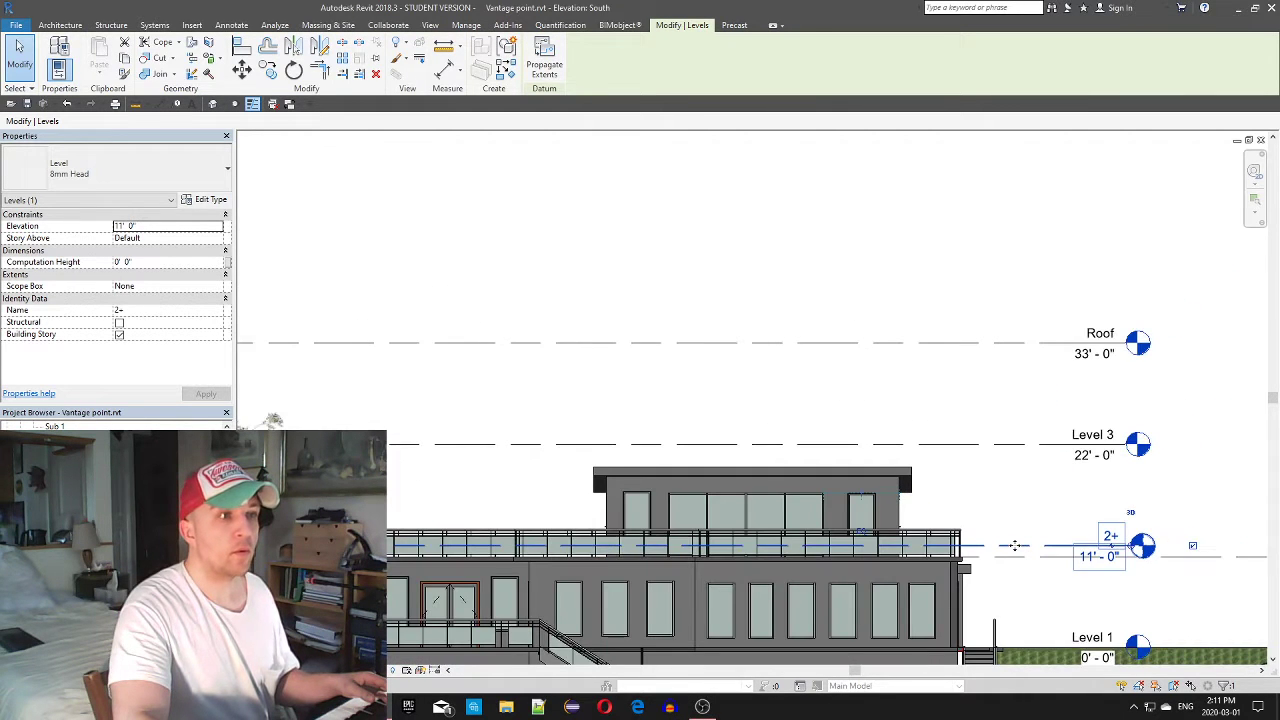
Open the North elevation and measure the height from the 2+ level line to the sill of the second upper-floor back-wall opening
double_click(70, 520)
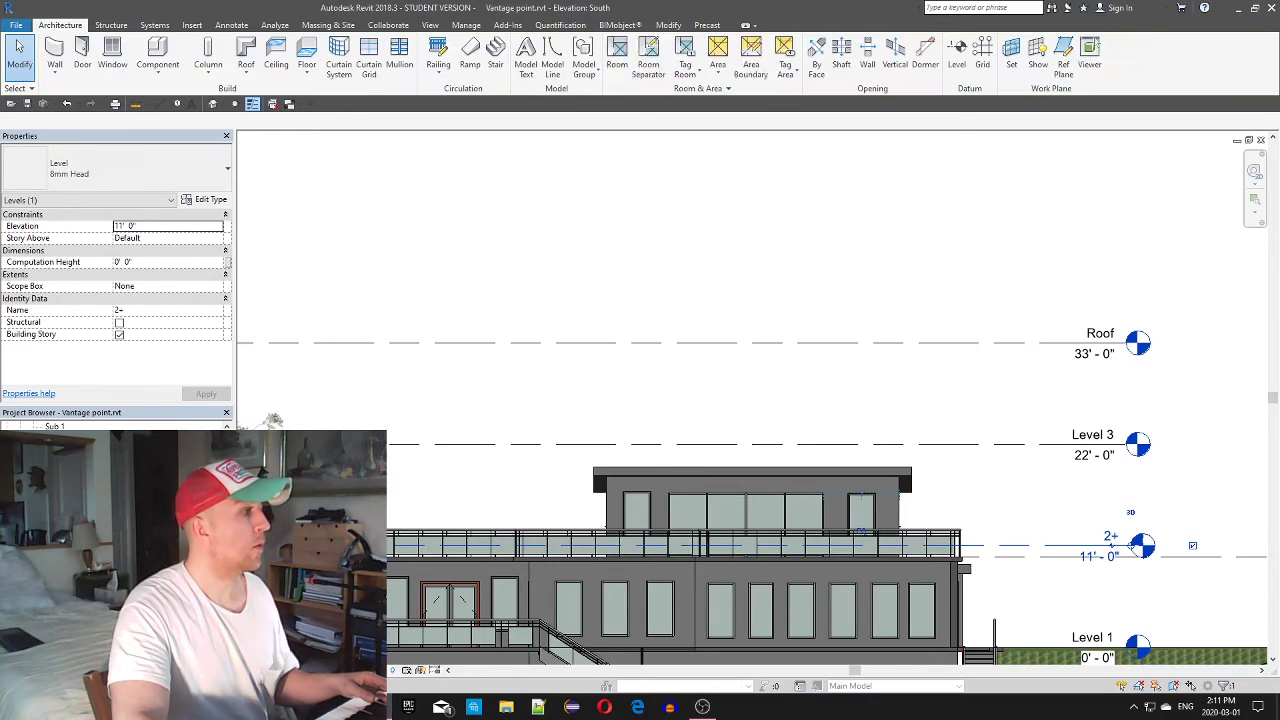
scroll(326, 443, "up", 2)
scroll(340, 446, "up", 2)
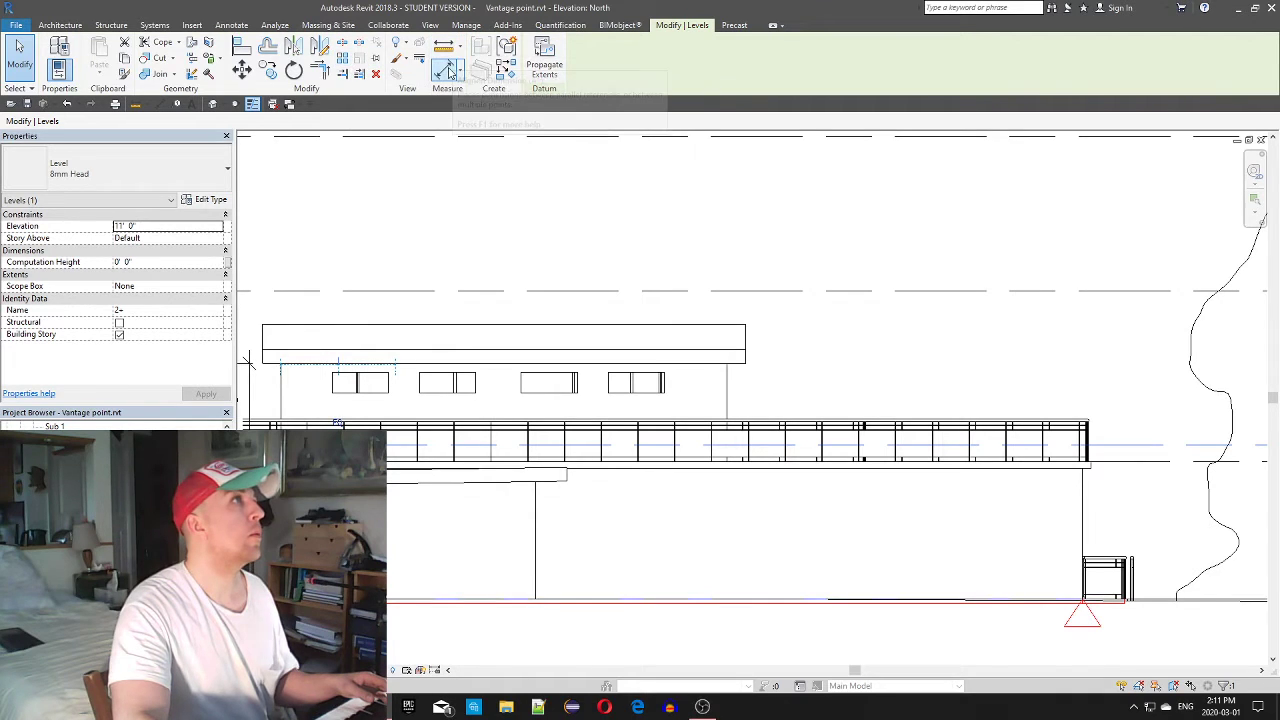
left_click(445, 70)
left_click(465, 453)
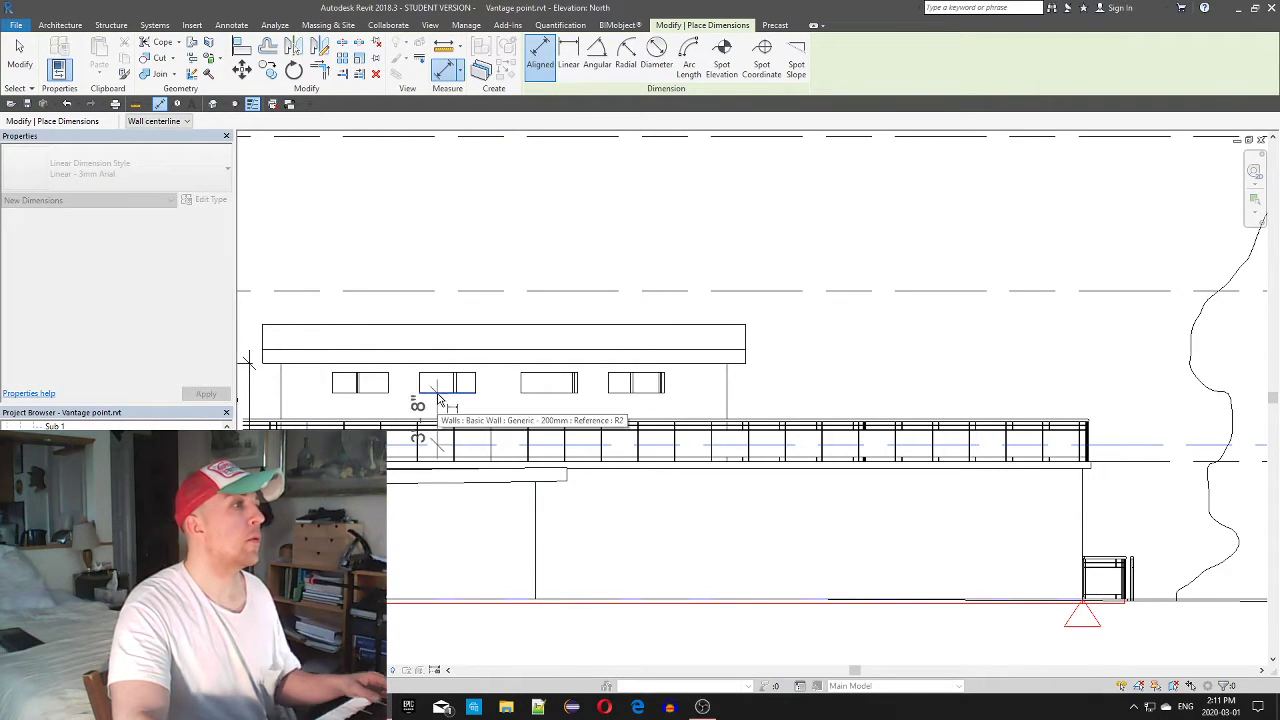
left_click(437, 398)
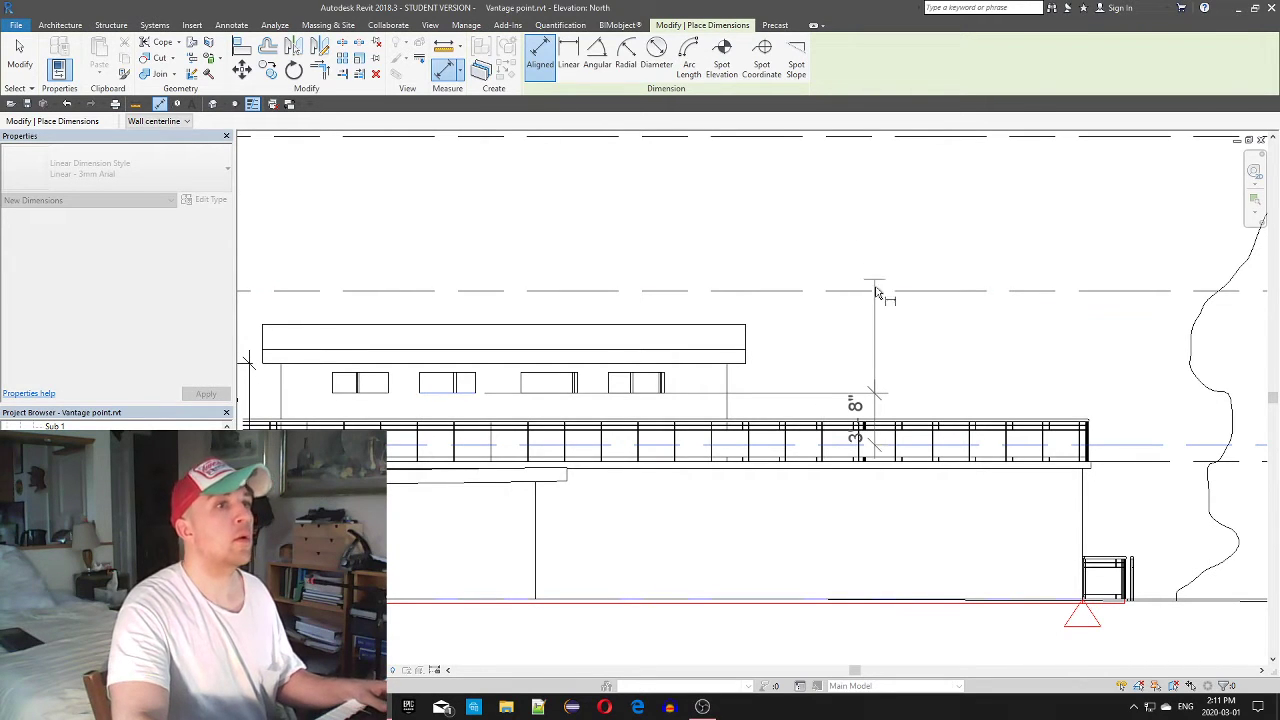
key("Escape")
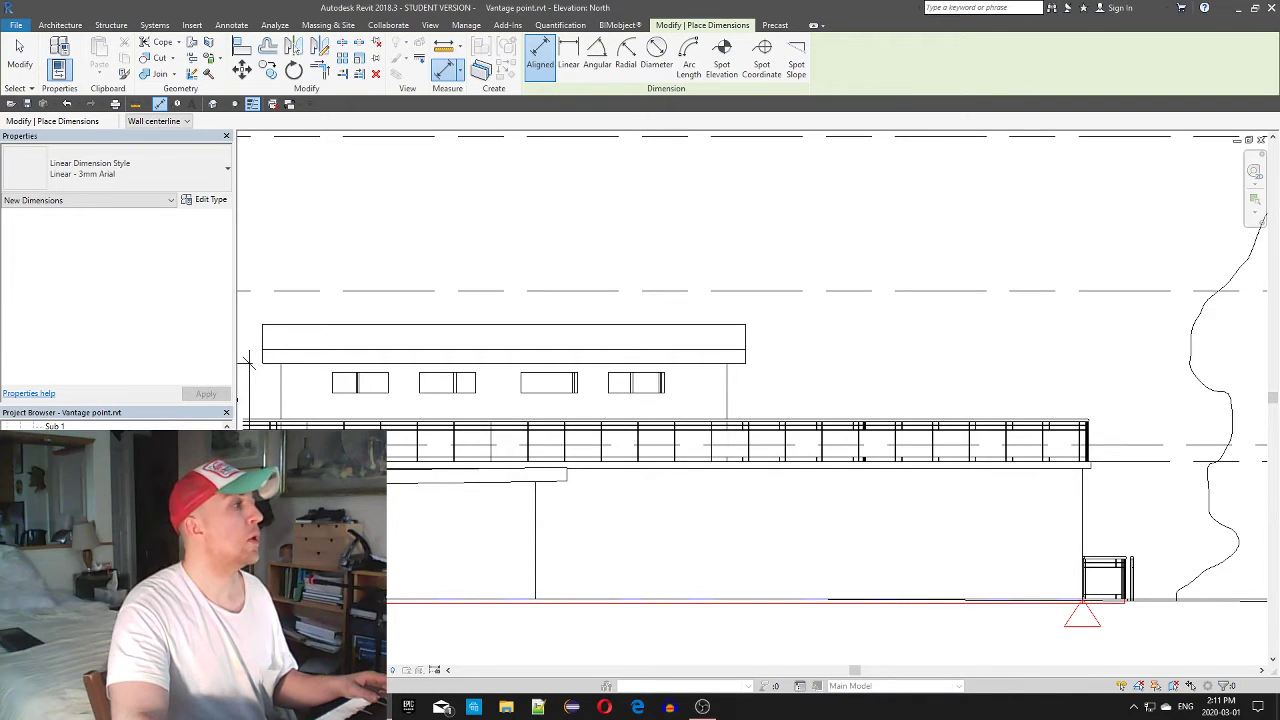
Open the Level2 floor plan and examine the upper-floor back wall for the openings
double_click(57, 462)
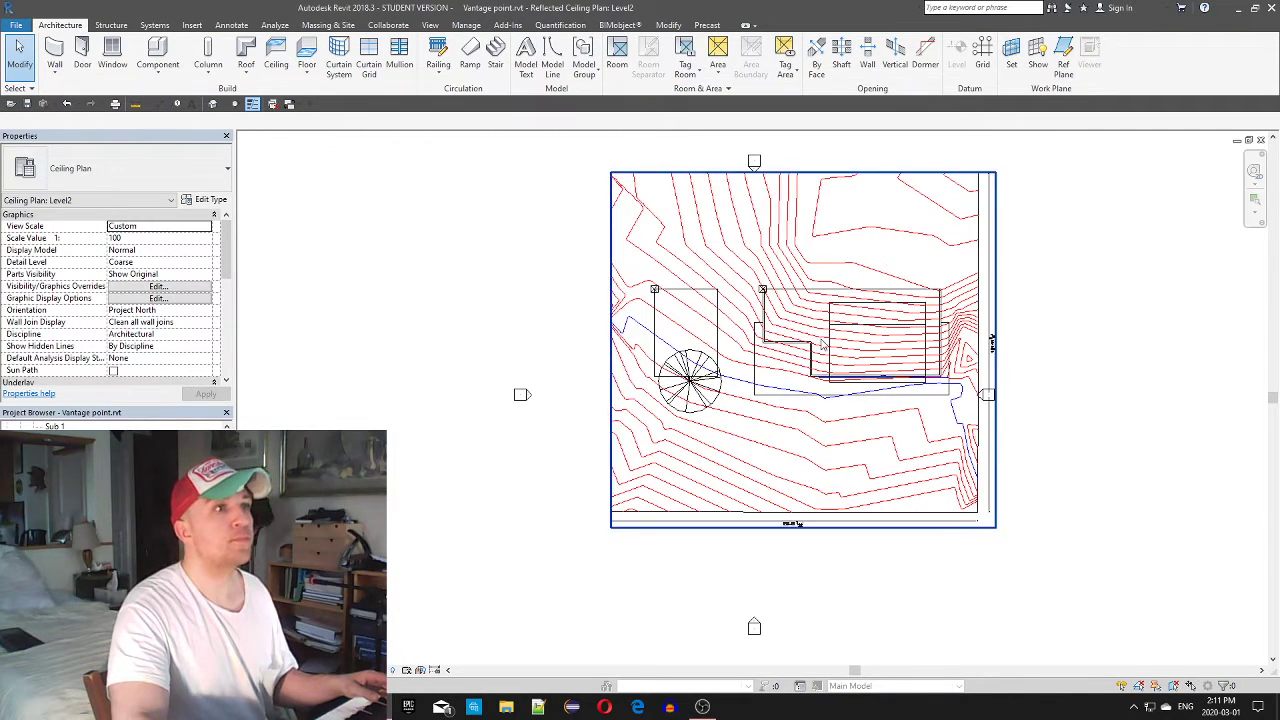
scroll(825, 345, "down", 1)
middle_click_drag(932, 397, 680, 429)
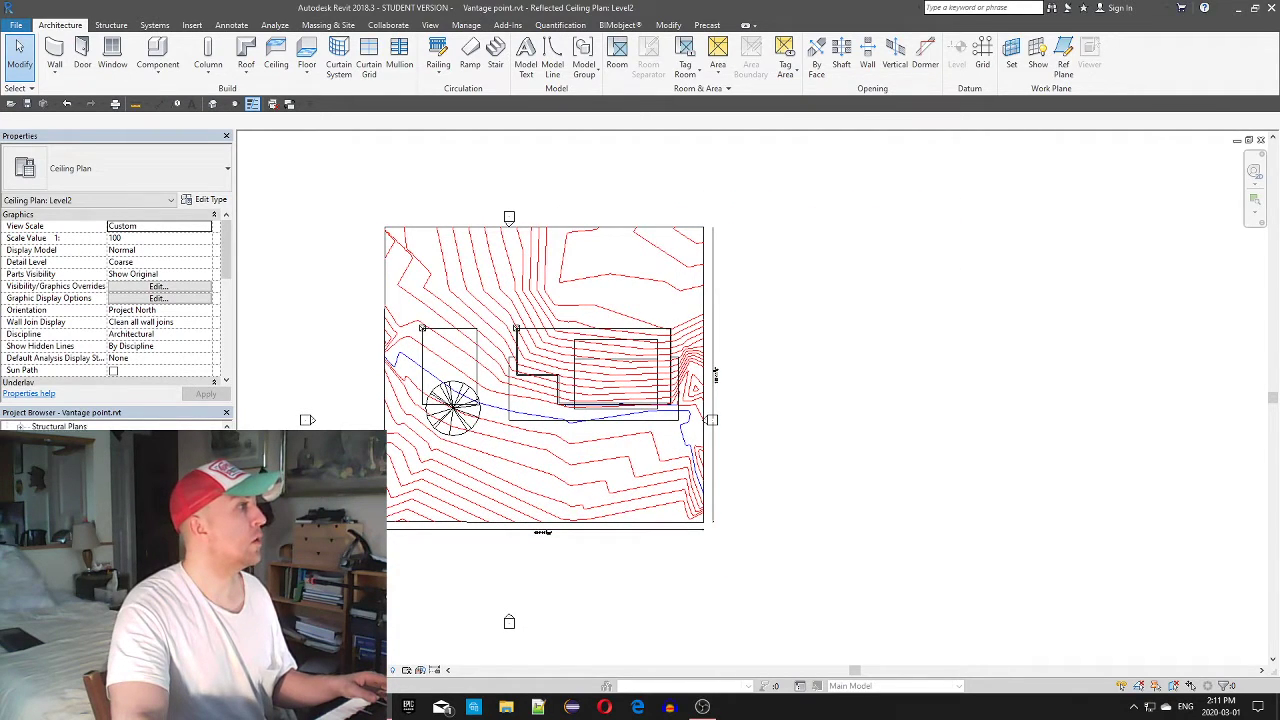
scroll(115, 500, "up", 1)
double_click(70, 484)
scroll(568, 461, "up", 6)
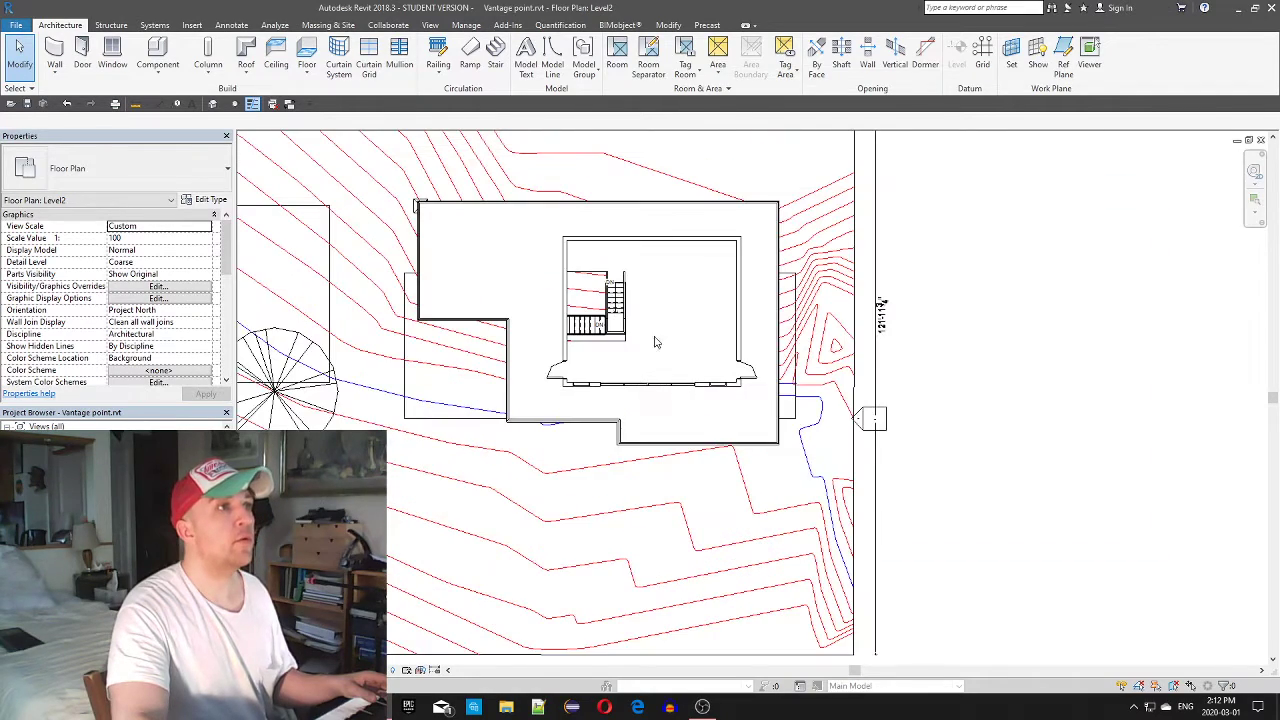
middle_click_drag(710, 348, 708, 441)
scroll(600, 334, "up", 3)
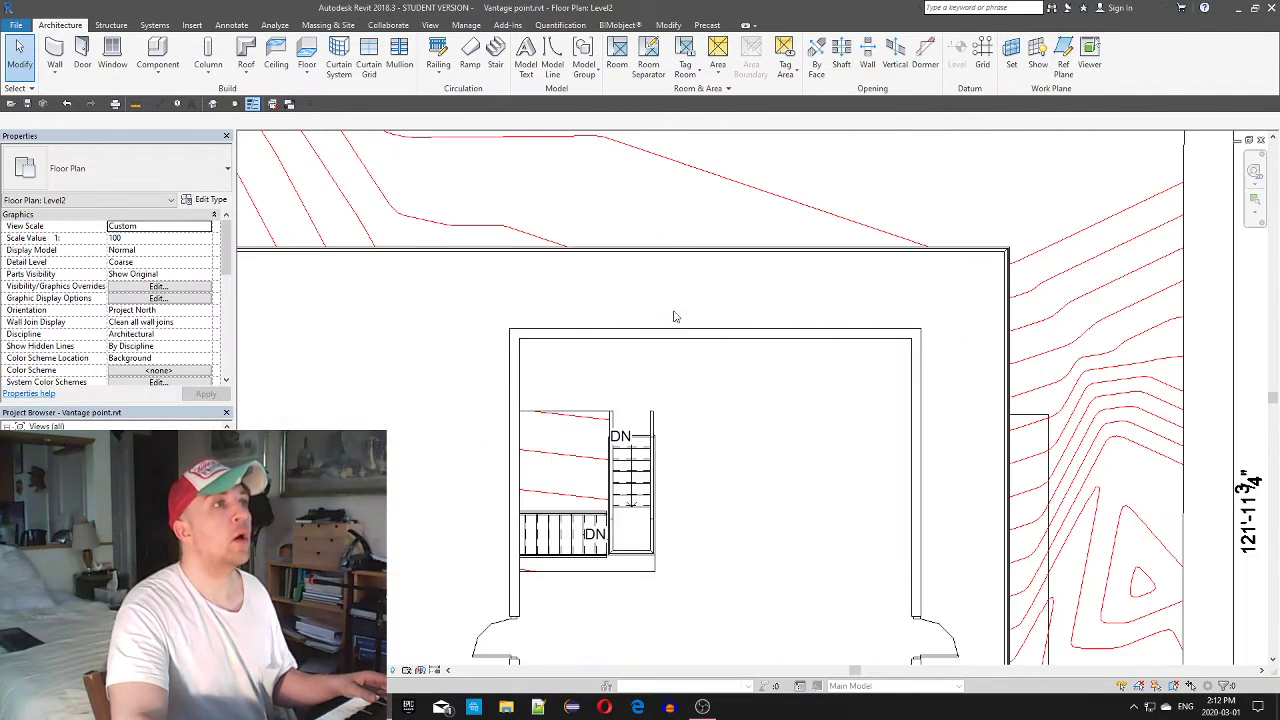
middle_click_drag(726, 383, 650, 403)
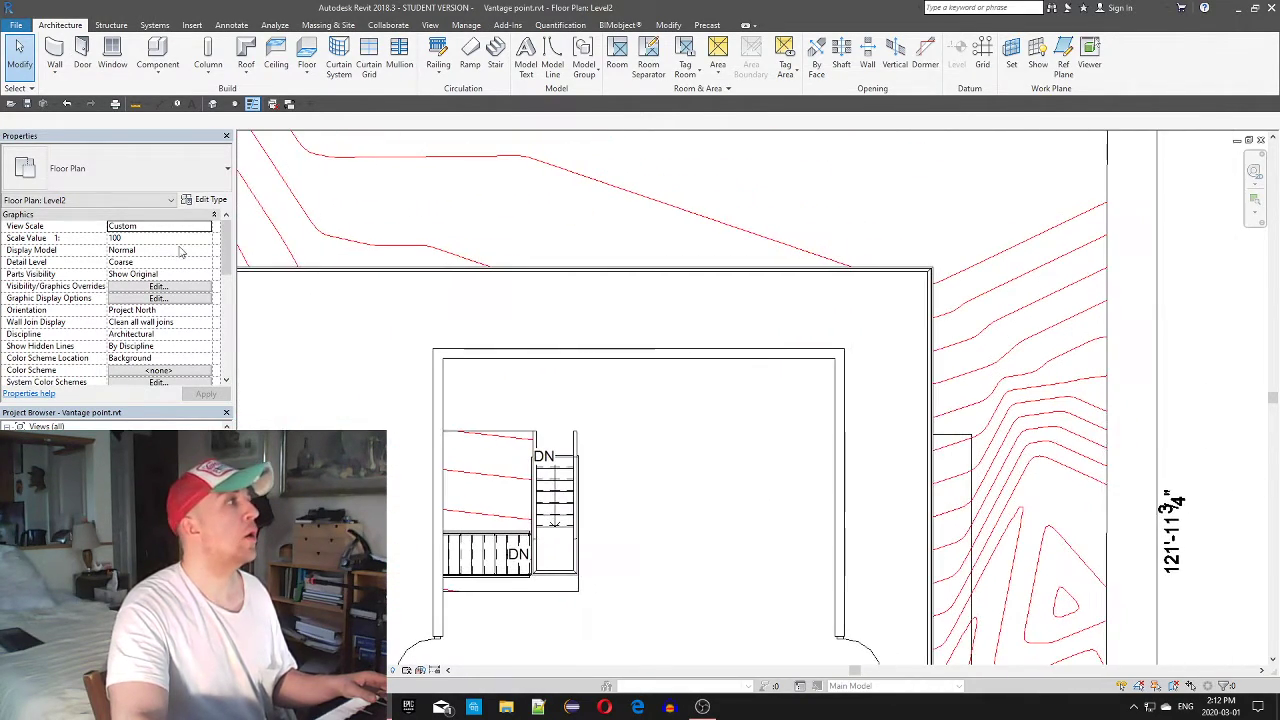
Try to start an Exterior Glazing curtain wall in the Level2 floor plan, changing the visual style to reveal the back-wall openings
left_click(58, 70)
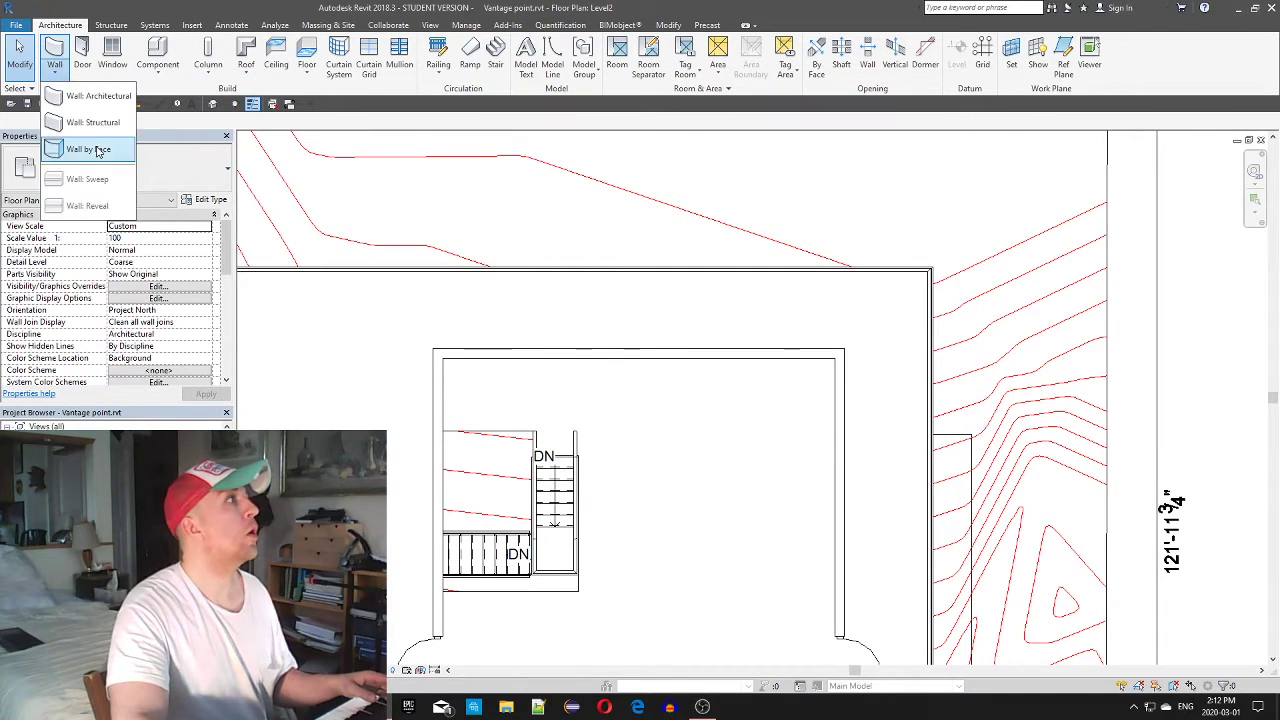
left_click(88, 95)
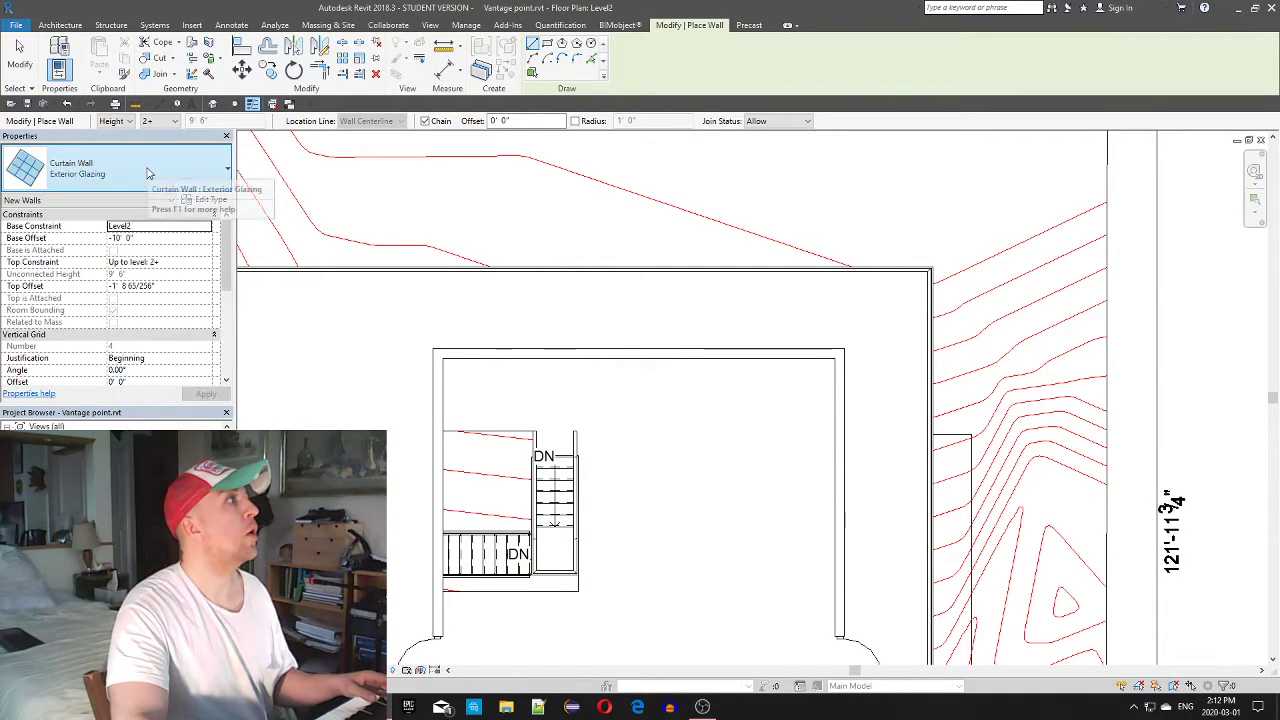
scroll(573, 365, "up", 1)
scroll(573, 365, "up", 1)
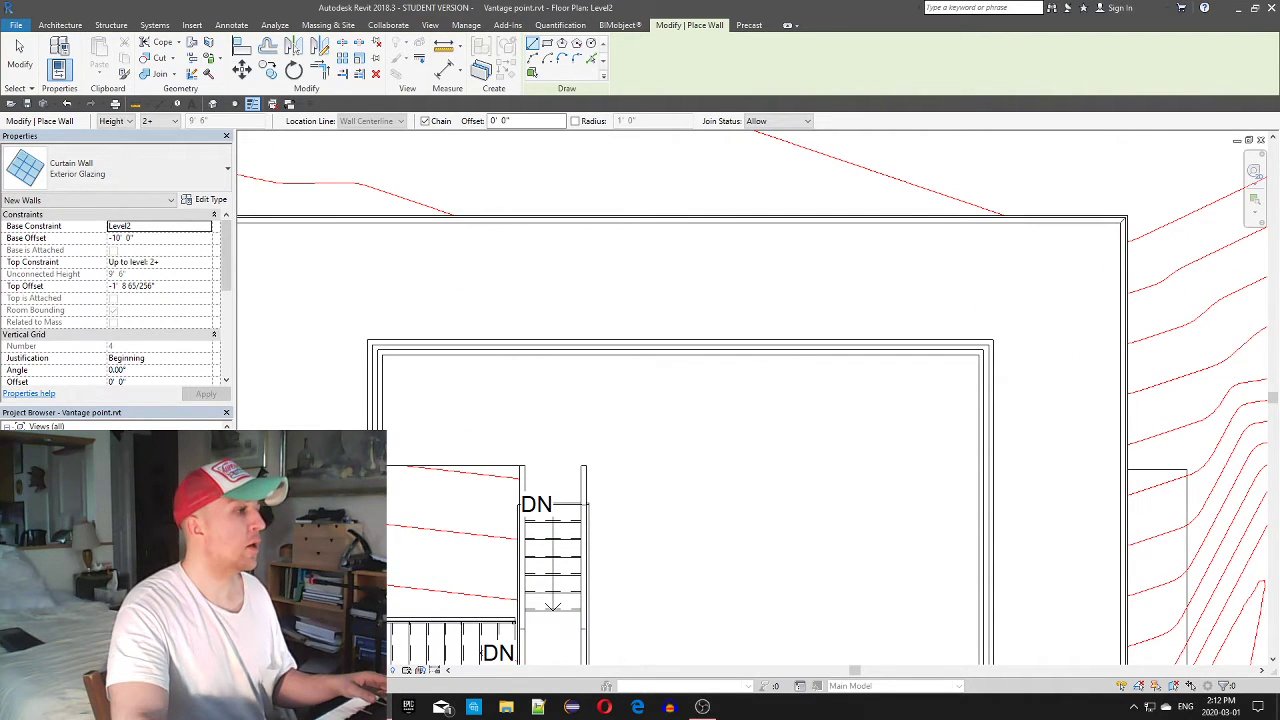
right_click(246, 563)
left_click(330, 603)
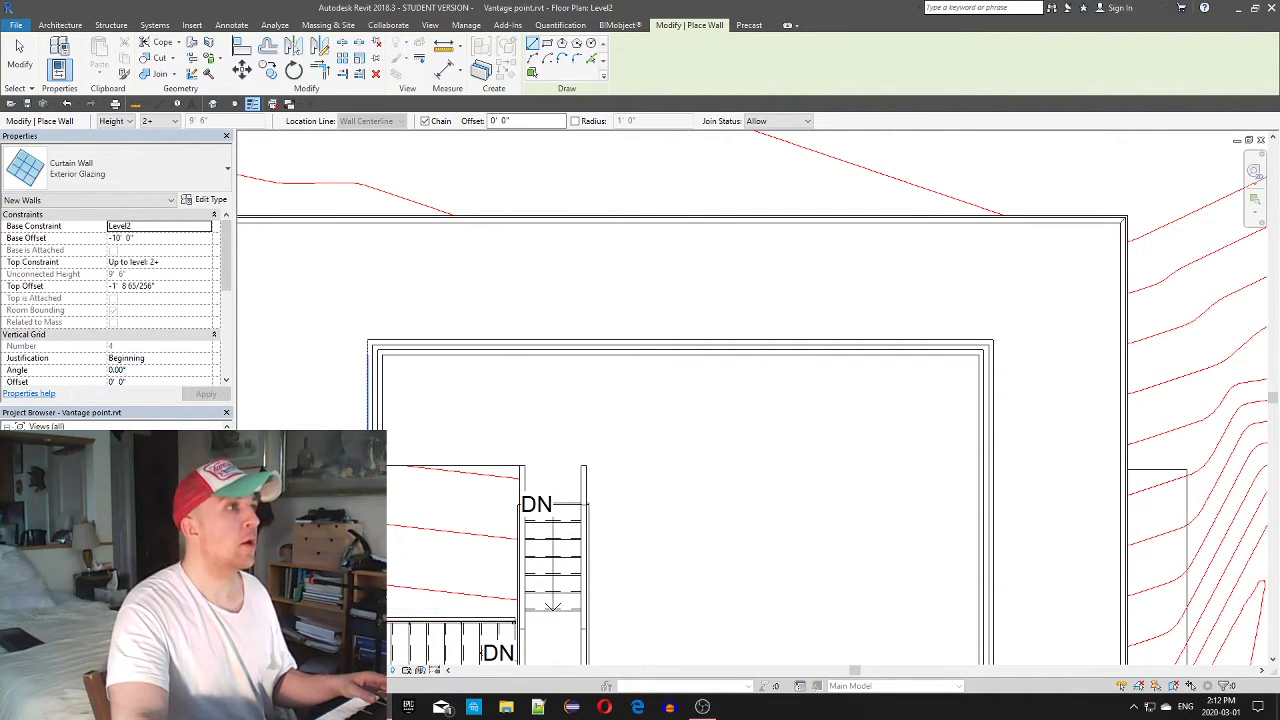
right_click(246, 563)
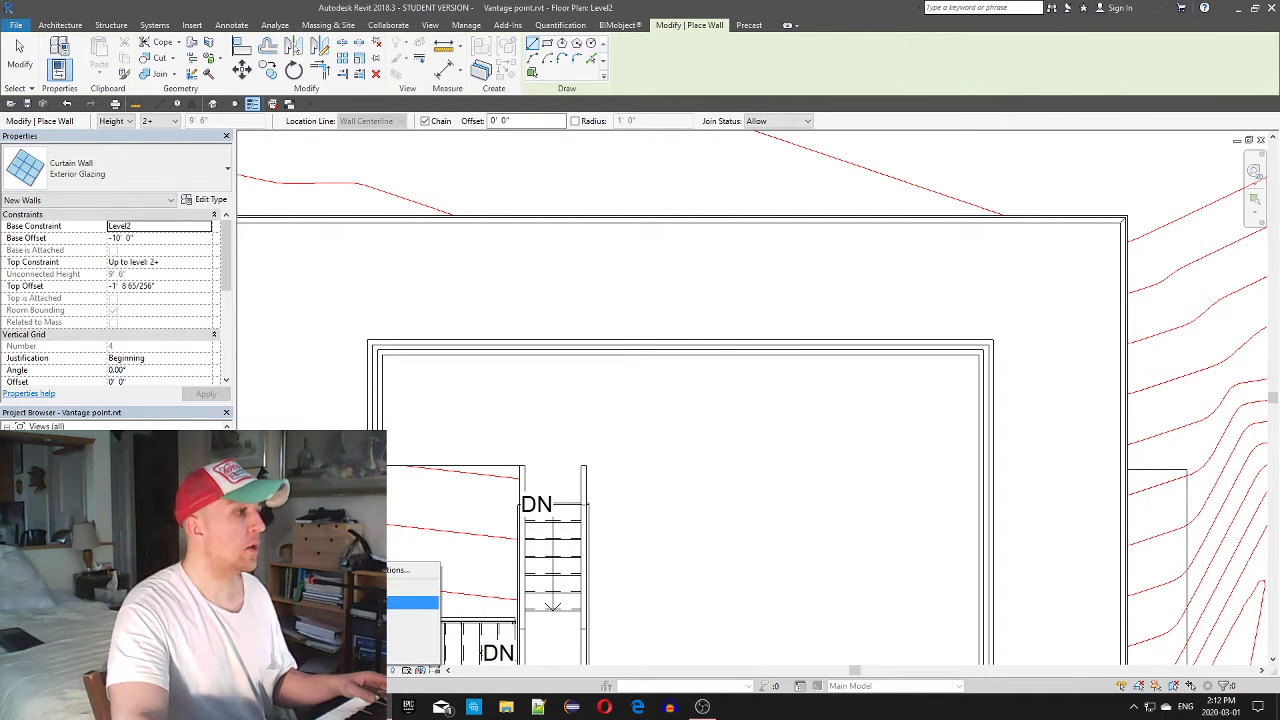
left_click(330, 603)
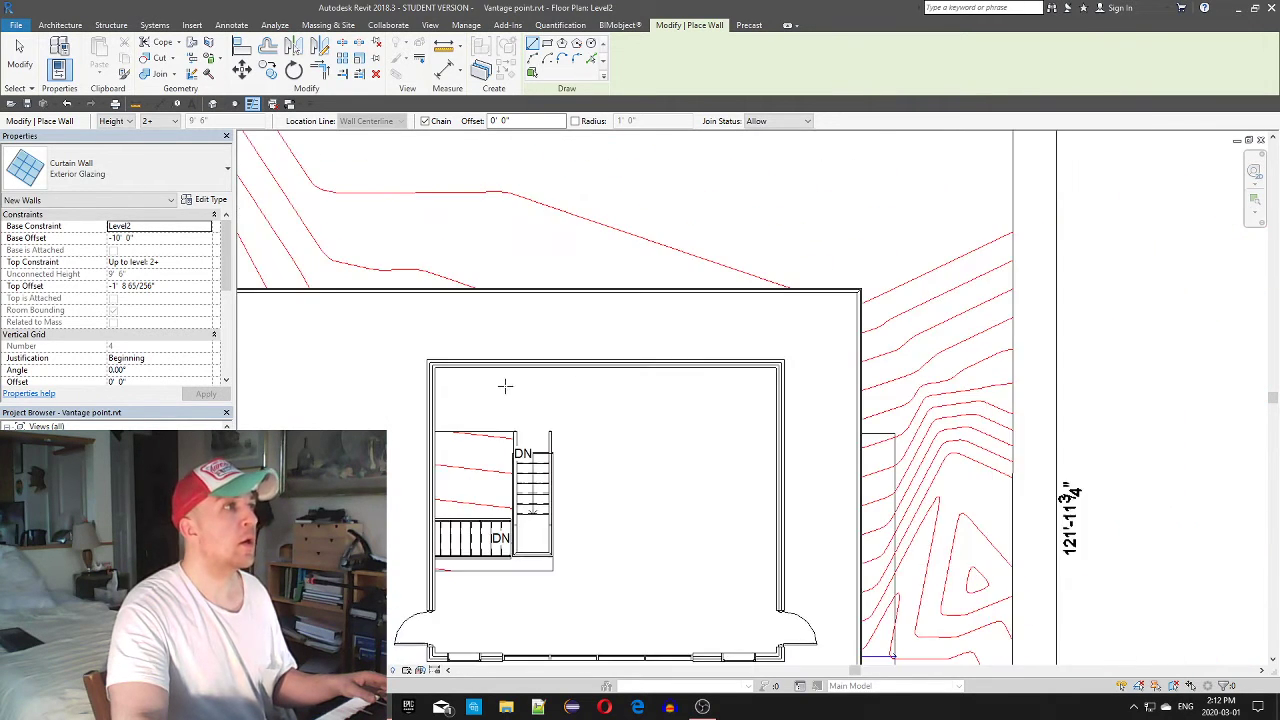
middle_click_drag(631, 404, 566, 504)
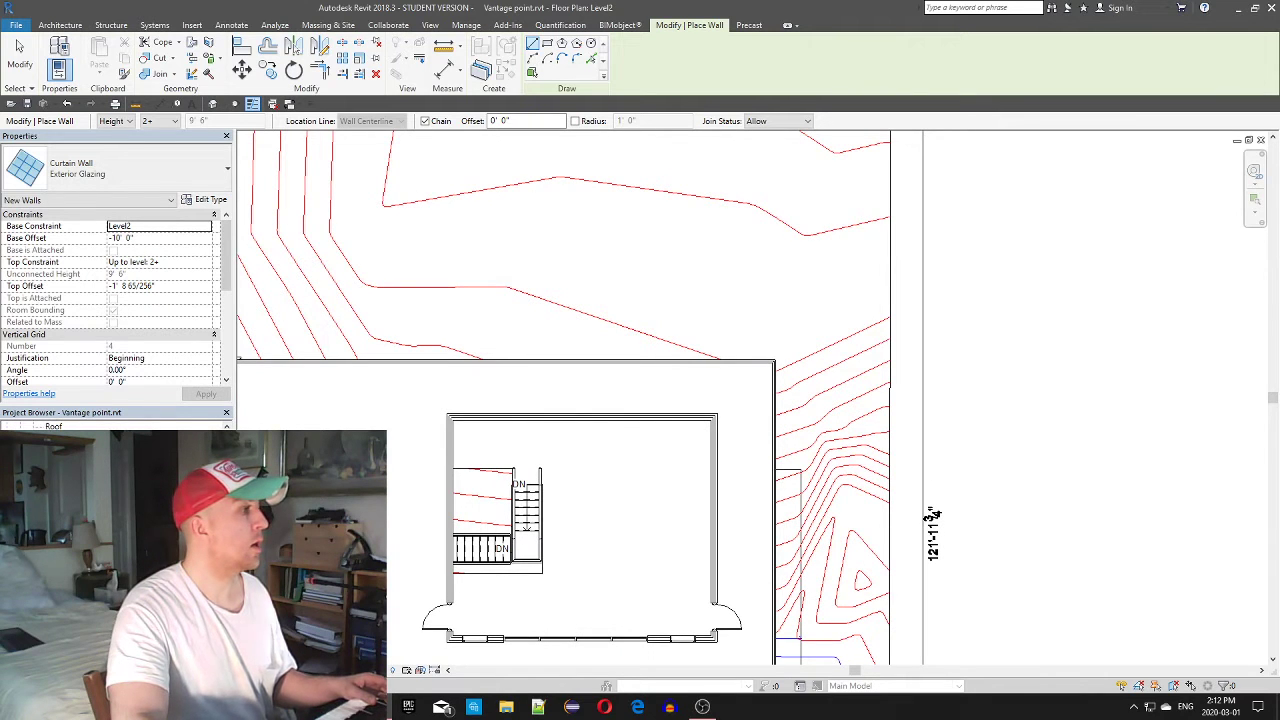
Show the back-wall openings in the 3D view and start a new architectural wall of type Exterior Glazing
key("3")
key("d")
middle_click_drag(618, 434, 445, 413, "shift")
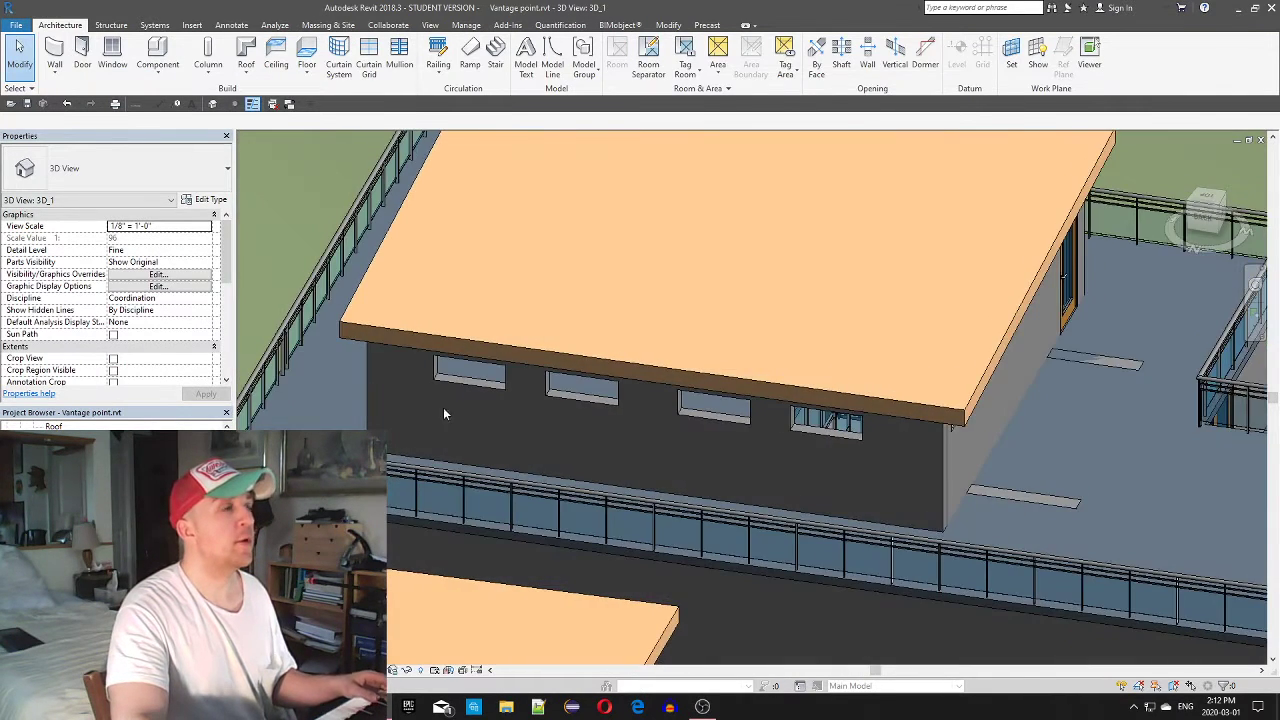
left_click(55, 68)
left_click(55, 68)
left_click(55, 52)
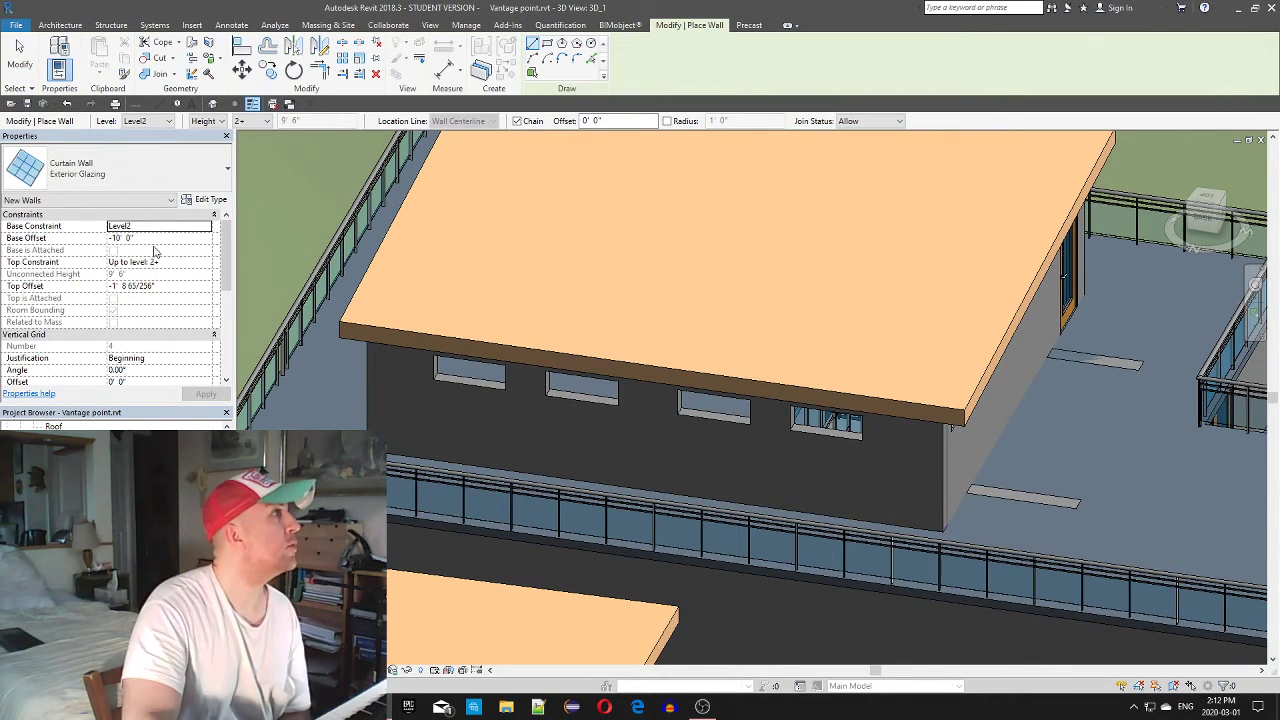
Reset the new curtain wall's conflicting constraints, giving it a base offset of 3' 8" on Level2 and an unconnected height of 1' 0"
left_click(162, 238)
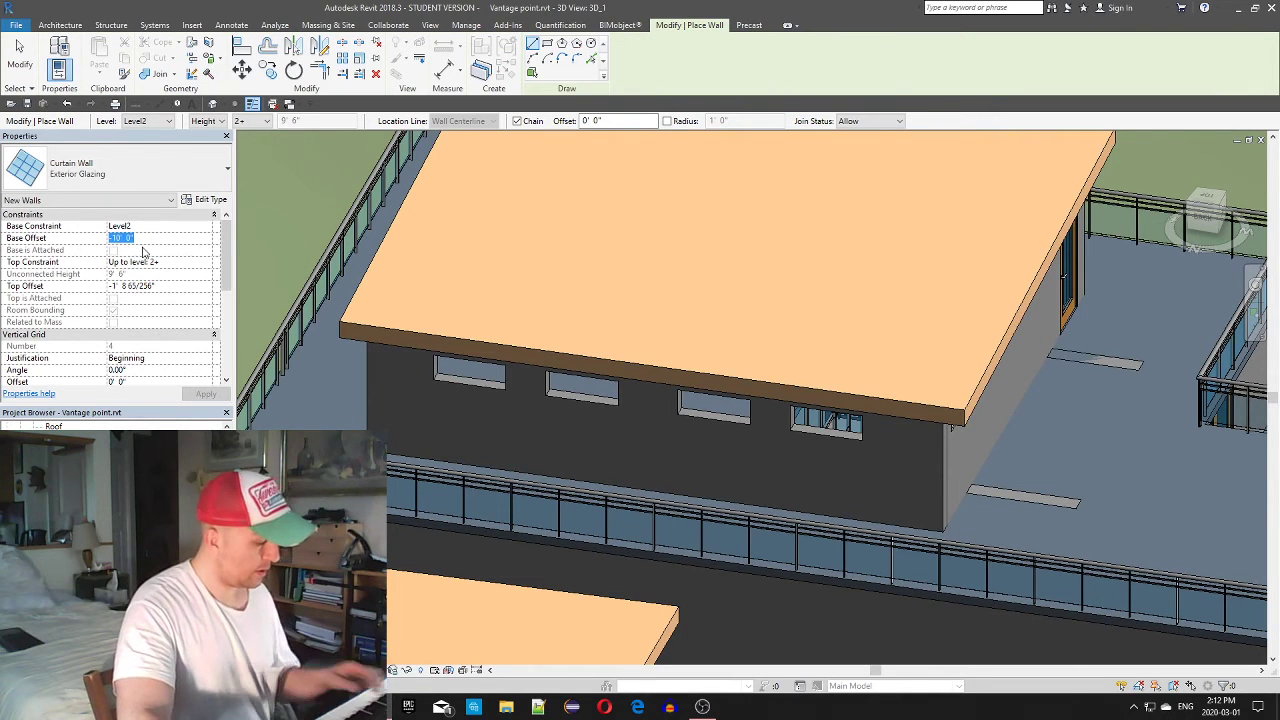
type("3'8")
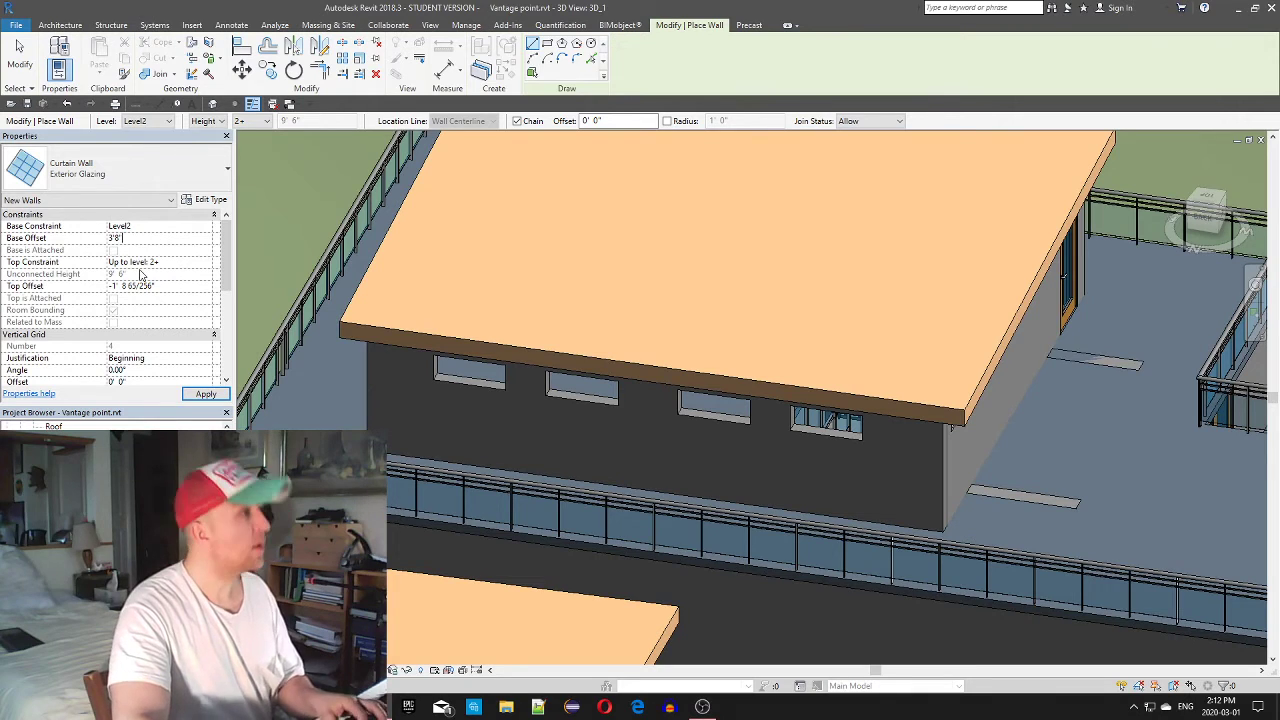
left_click(216, 392)
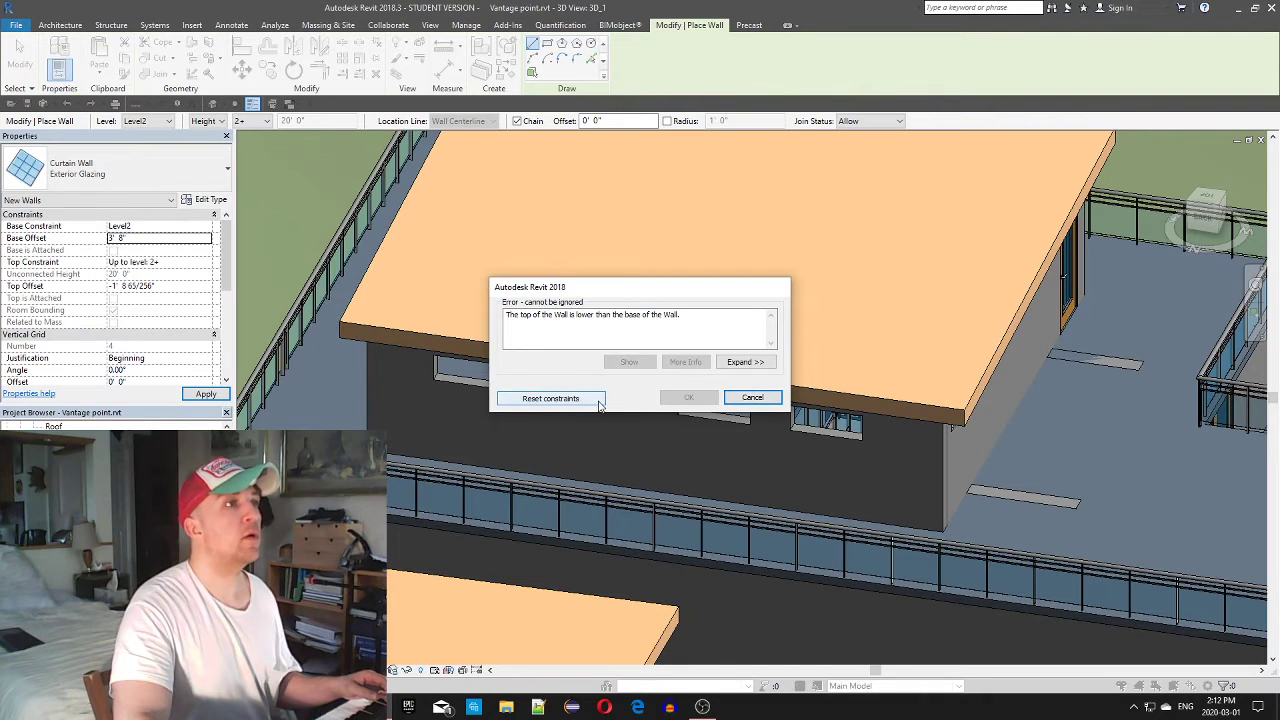
left_click(550, 398)
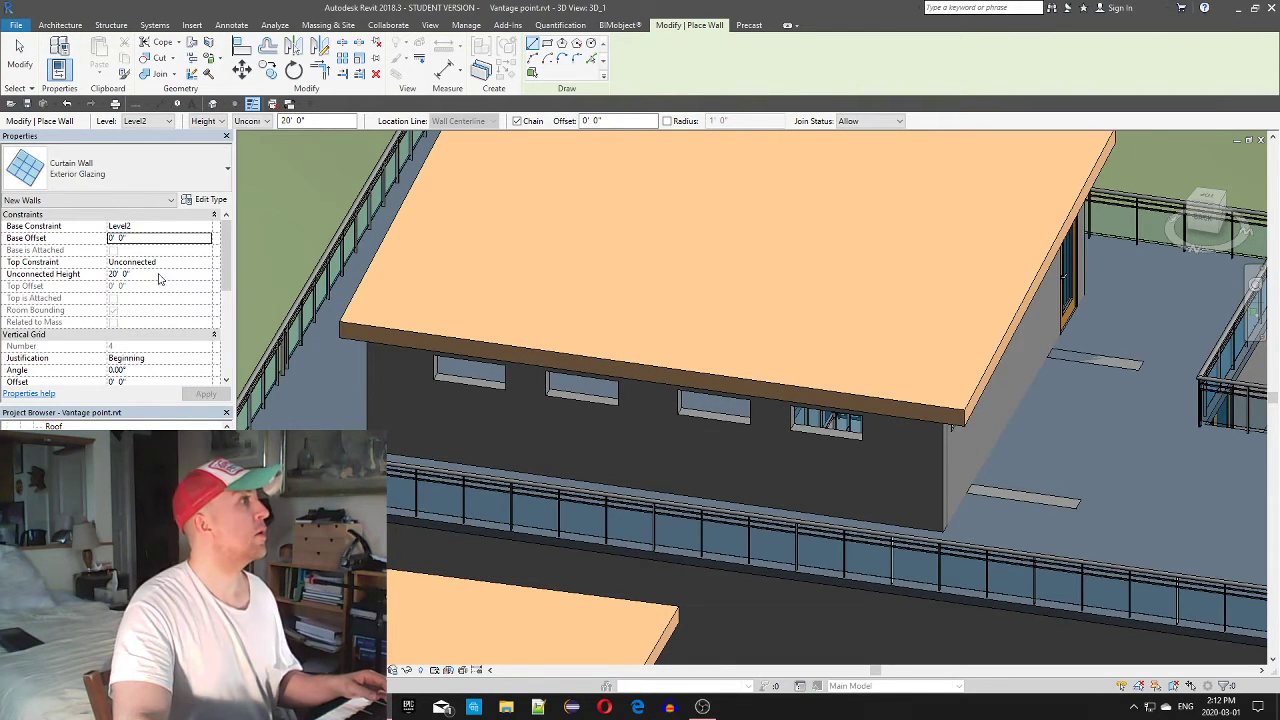
left_click(158, 274)
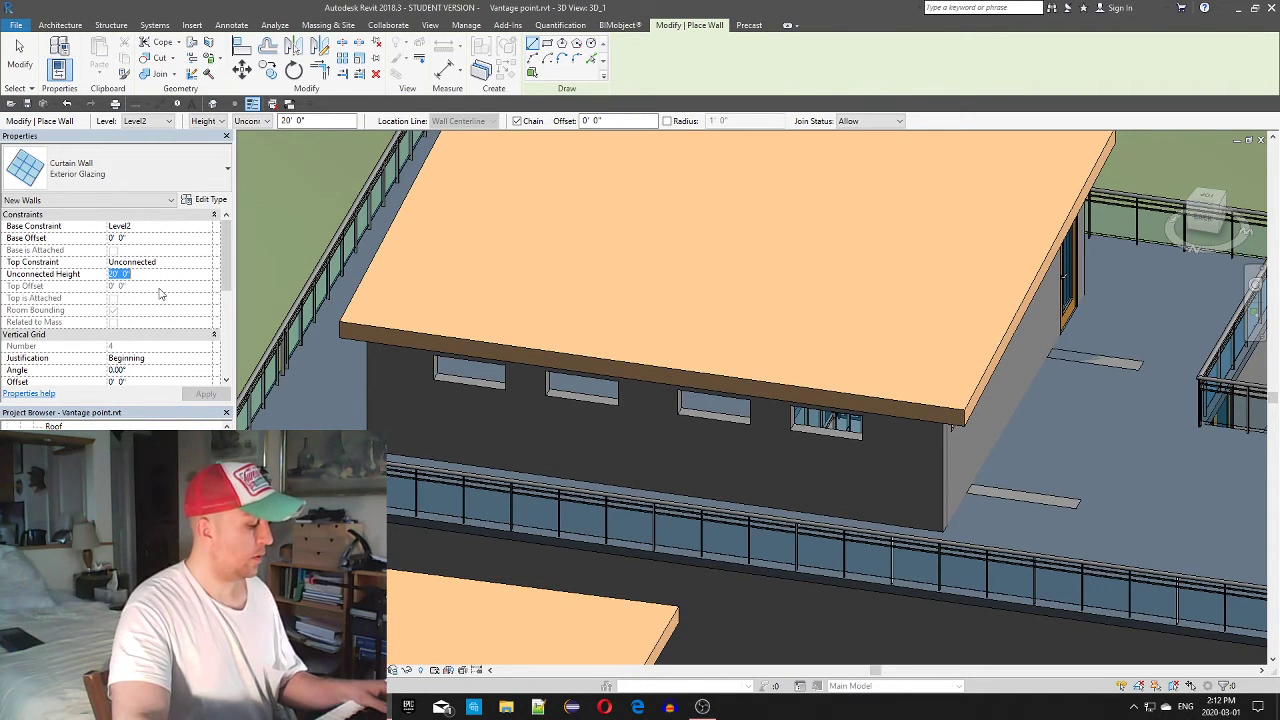
type("1")
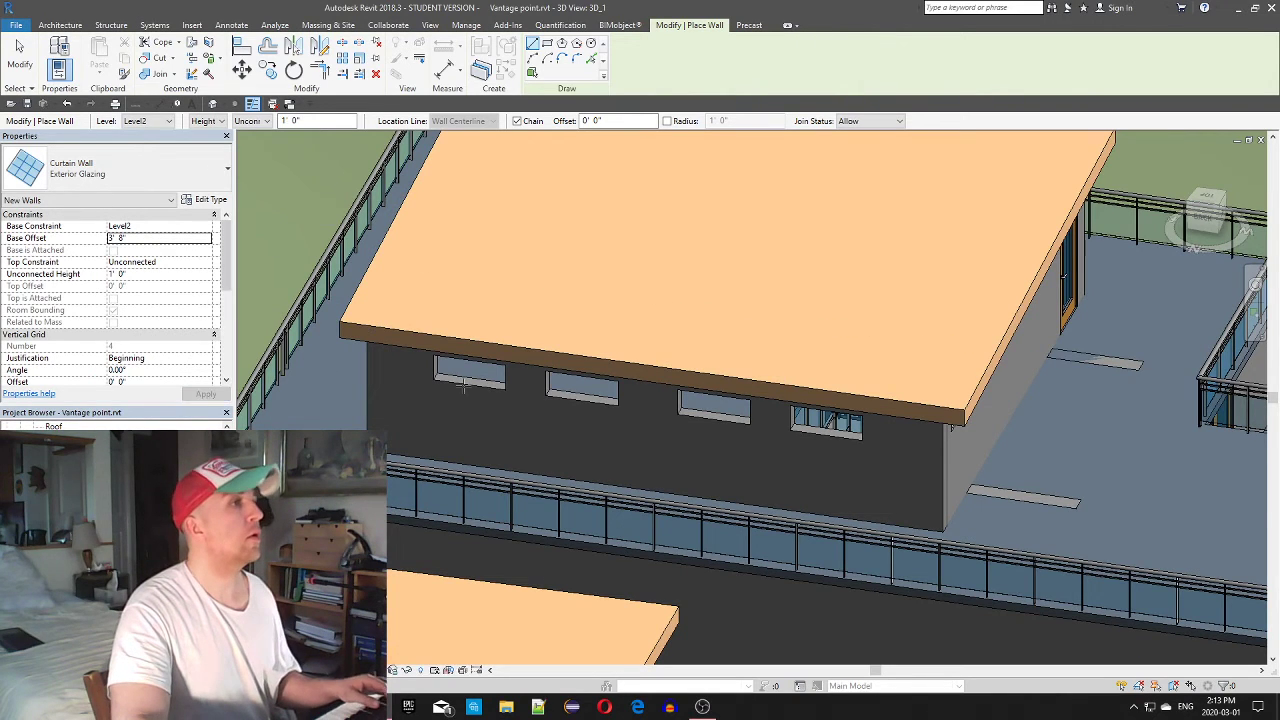
Turn the 3D view to look straight down on the upper floor and set its visual style to Wireframe
scroll(434, 373, "up", 4)
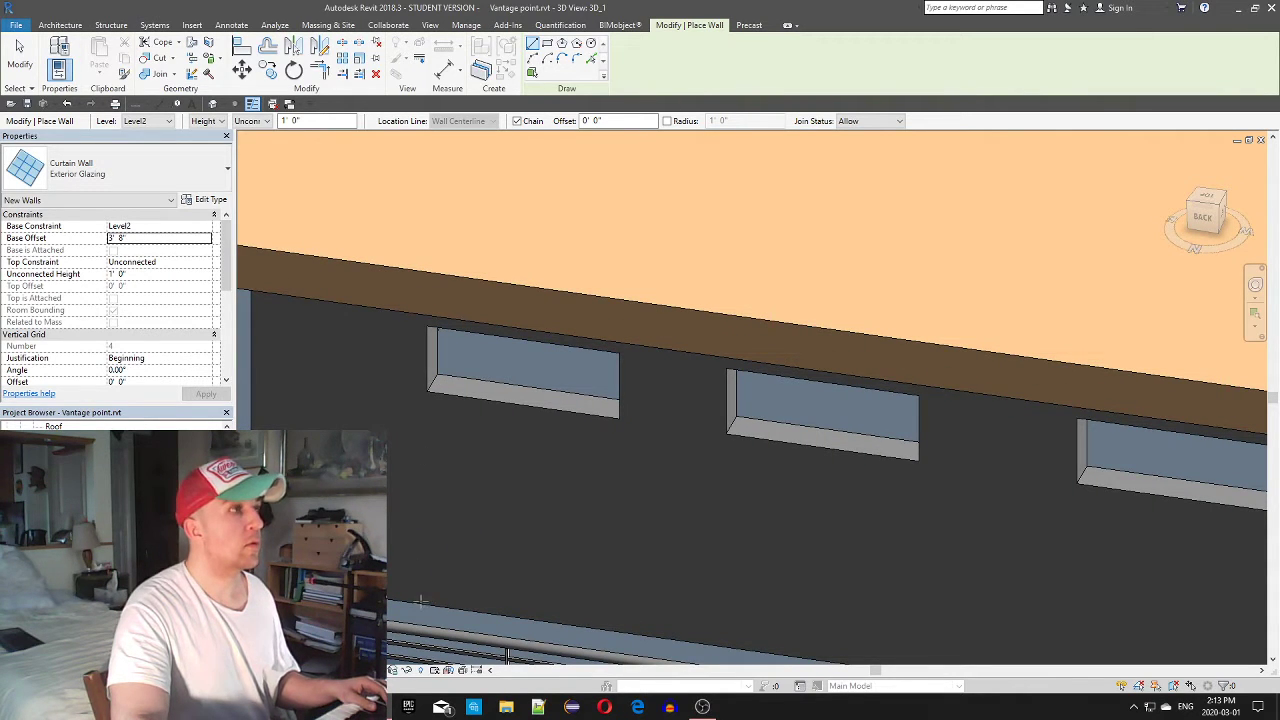
scroll(480, 400, "down", 2)
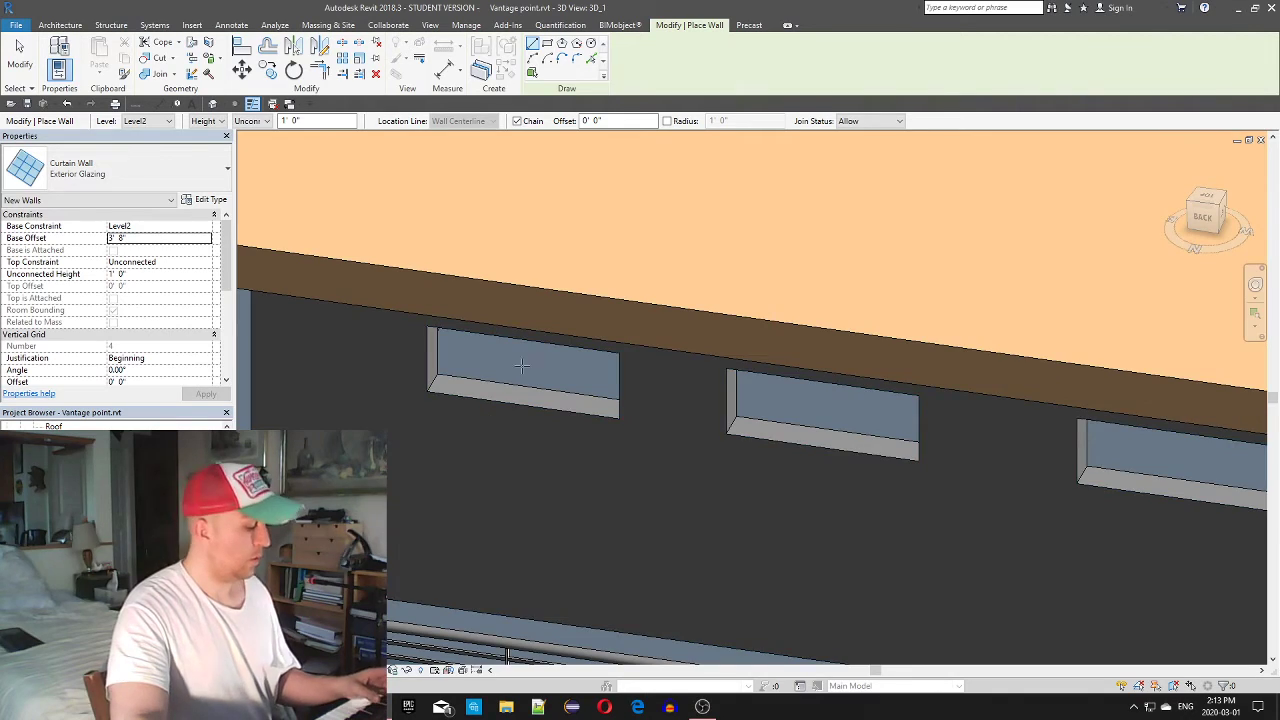
scroll(540, 390, "down", 5)
middle_click_drag(600, 462, 628, 545, "shift")
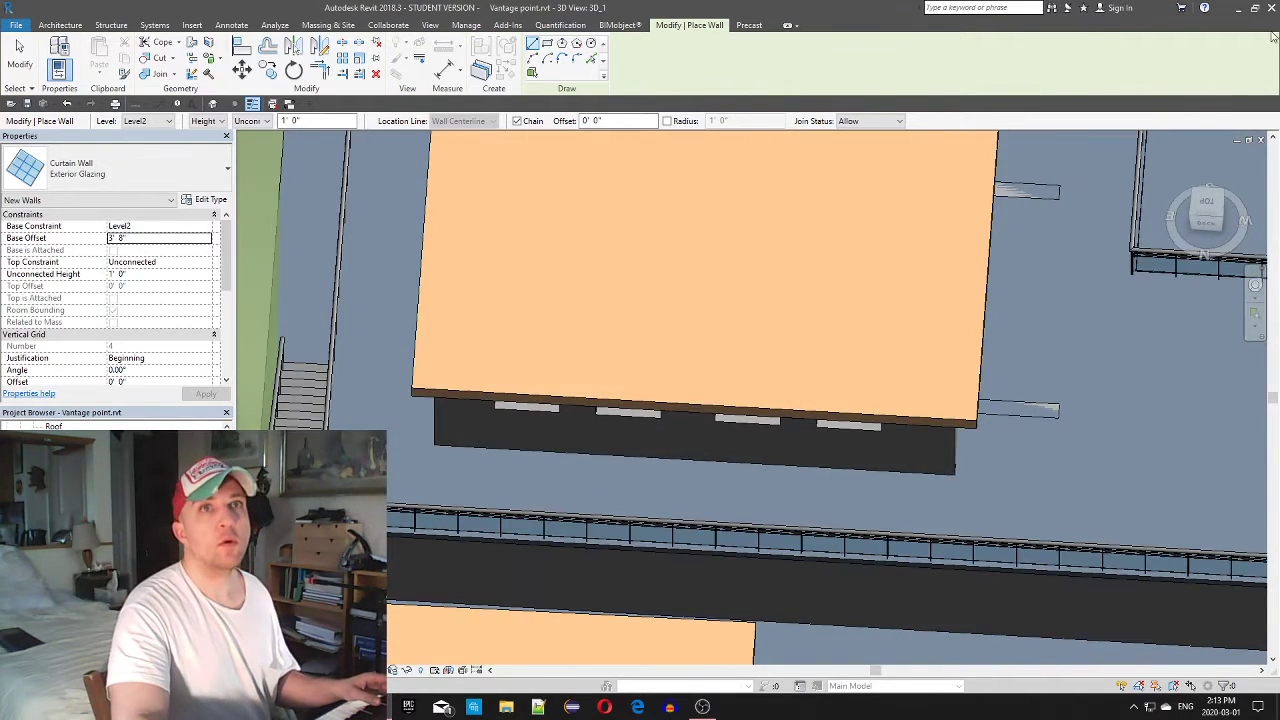
left_click(1208, 205)
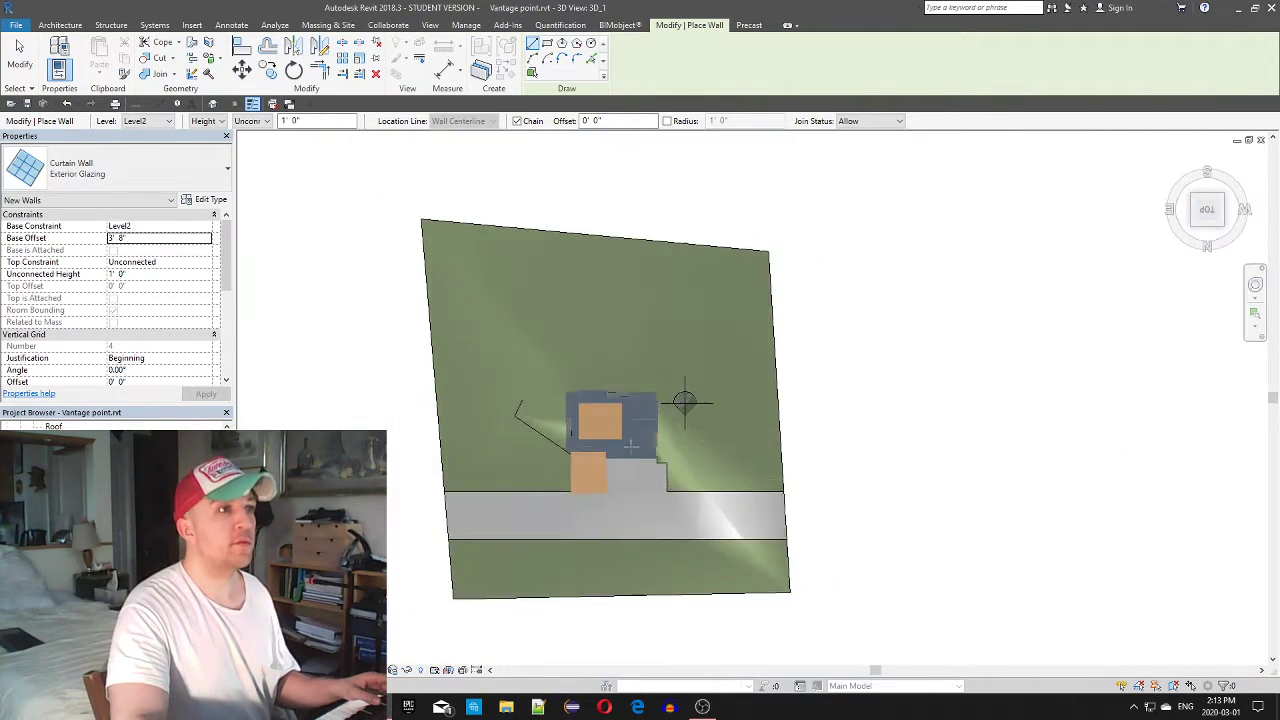
scroll(690, 400, "up", 6)
middle_click_drag(812, 459, 820, 312)
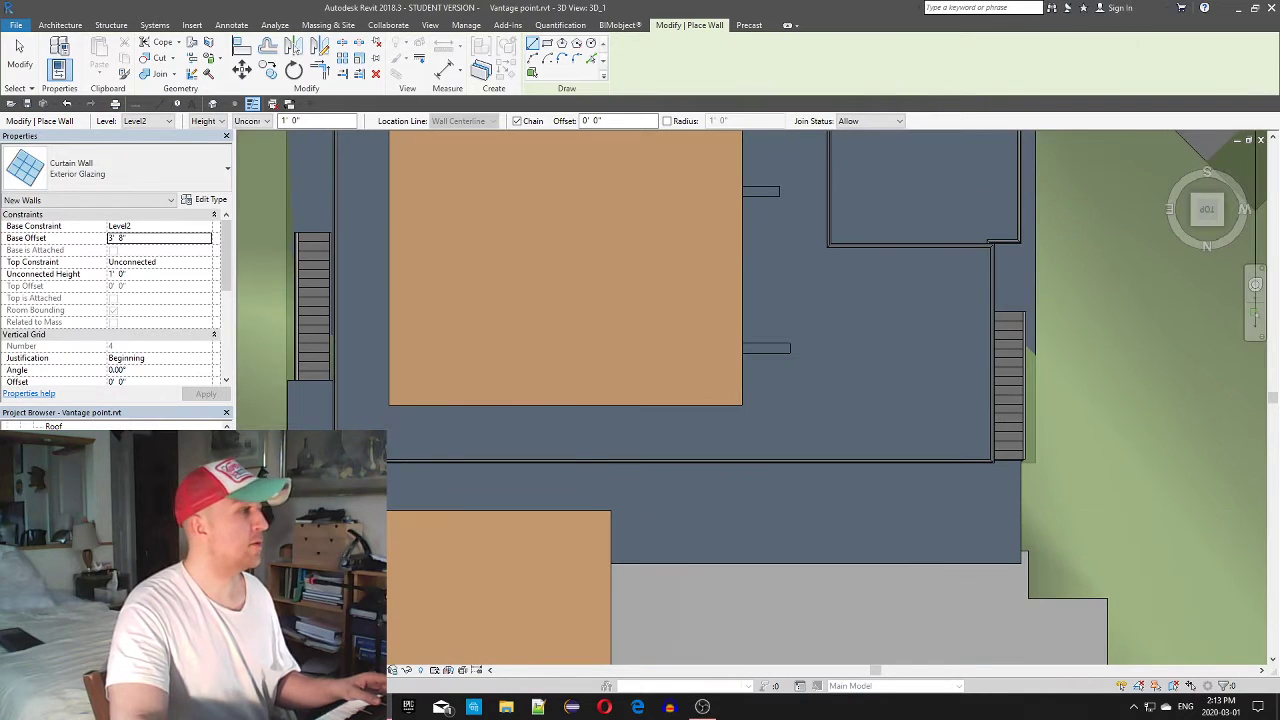
left_click(310, 670)
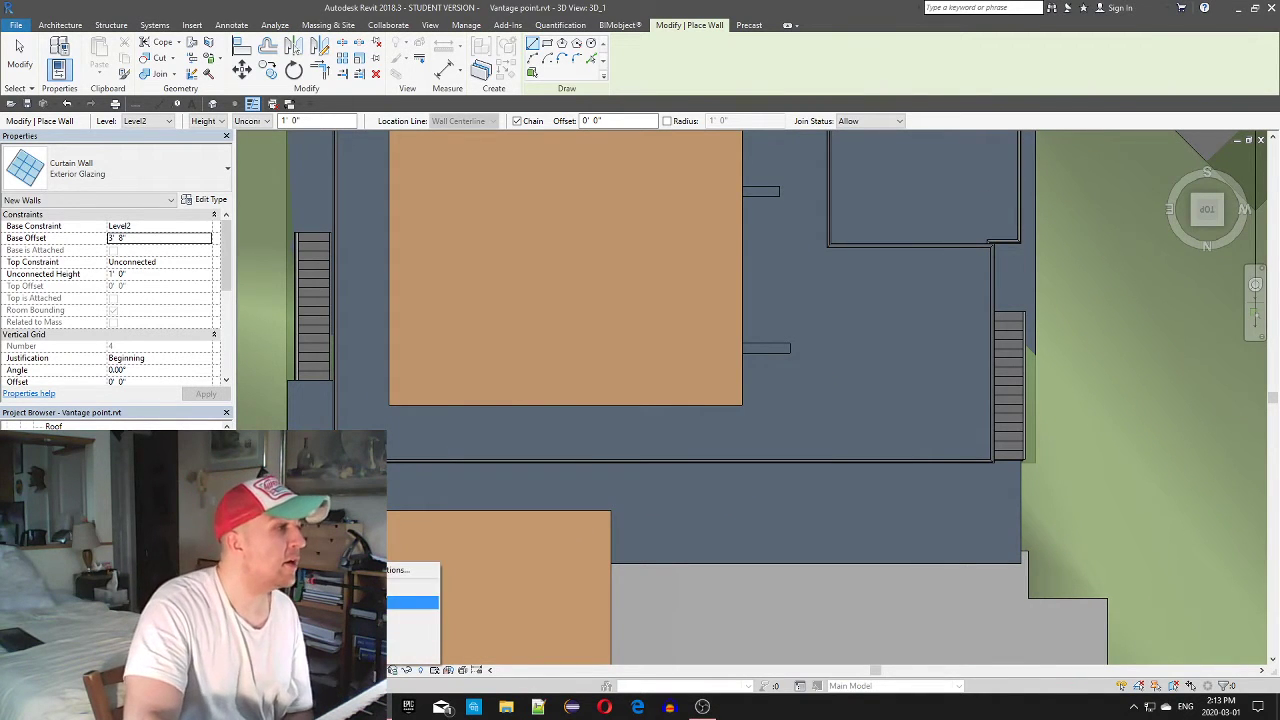
left_click(365, 589)
scroll(492, 374, "up", 3)
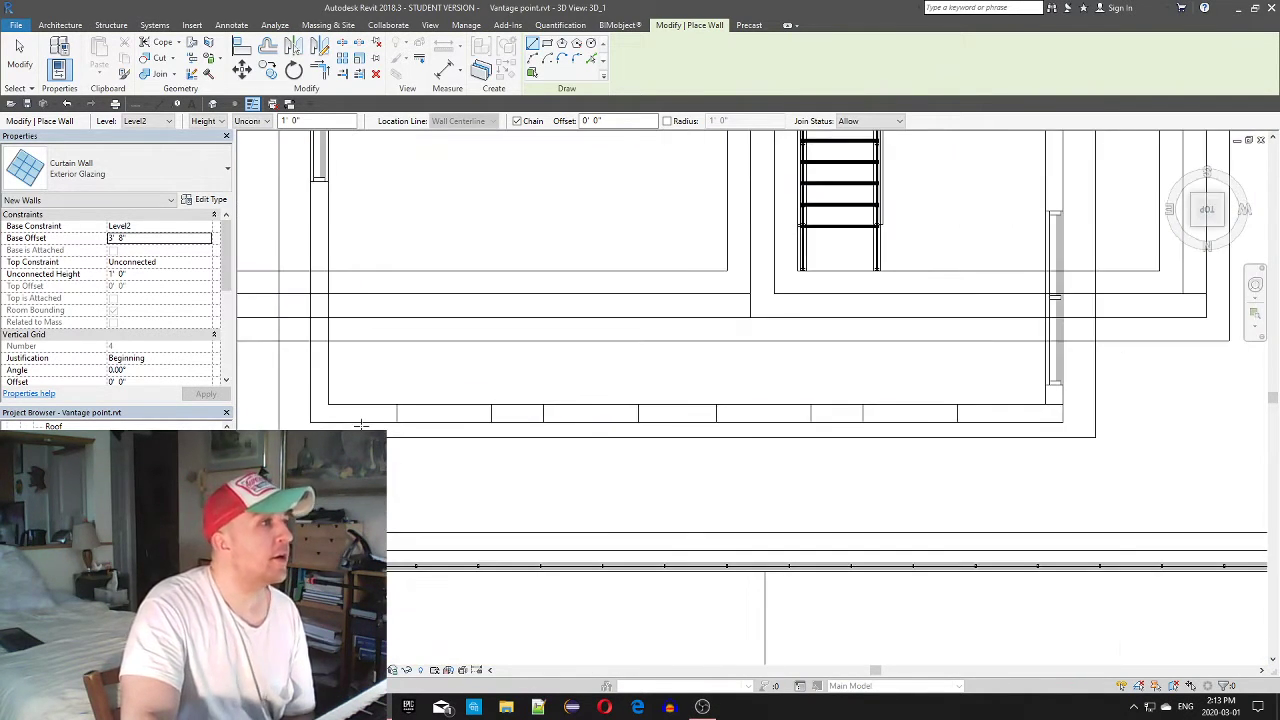
Draw the Exterior Glazing curtain wall across the easternmost back-wall opening, along the middle of the wall's thickness, and inspect it from behind
left_click(397, 413)
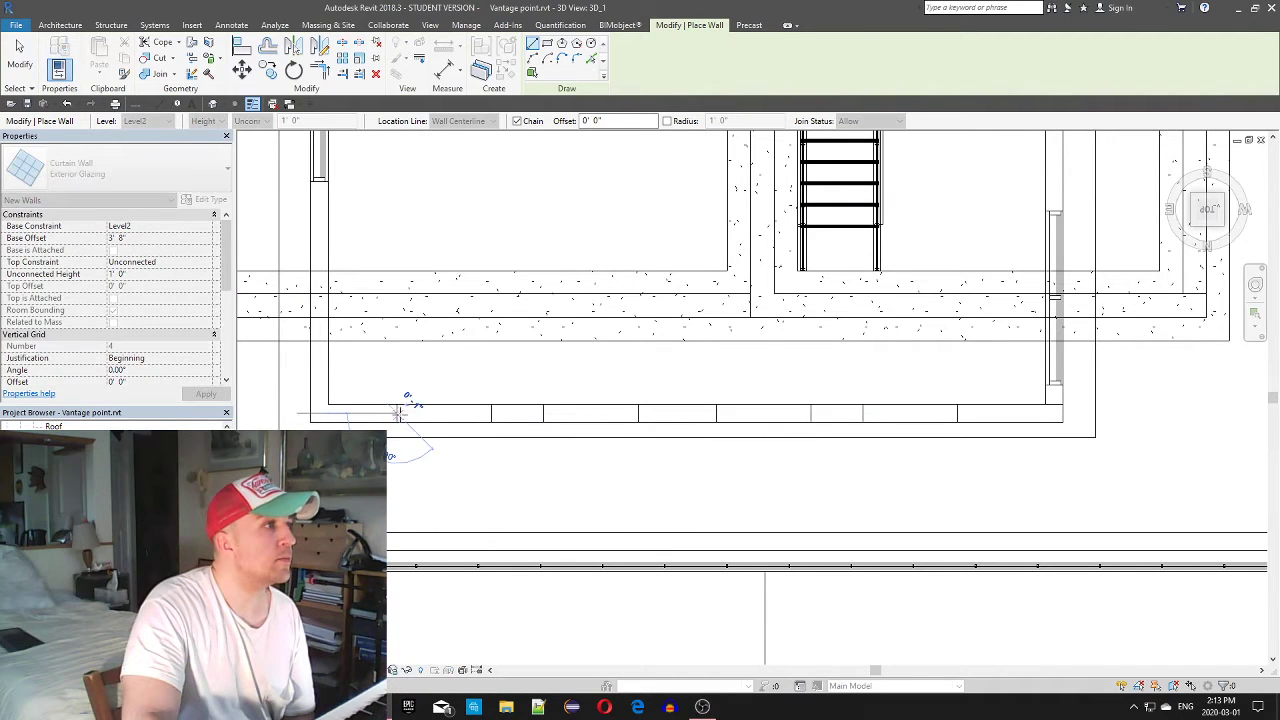
left_click(491, 413)
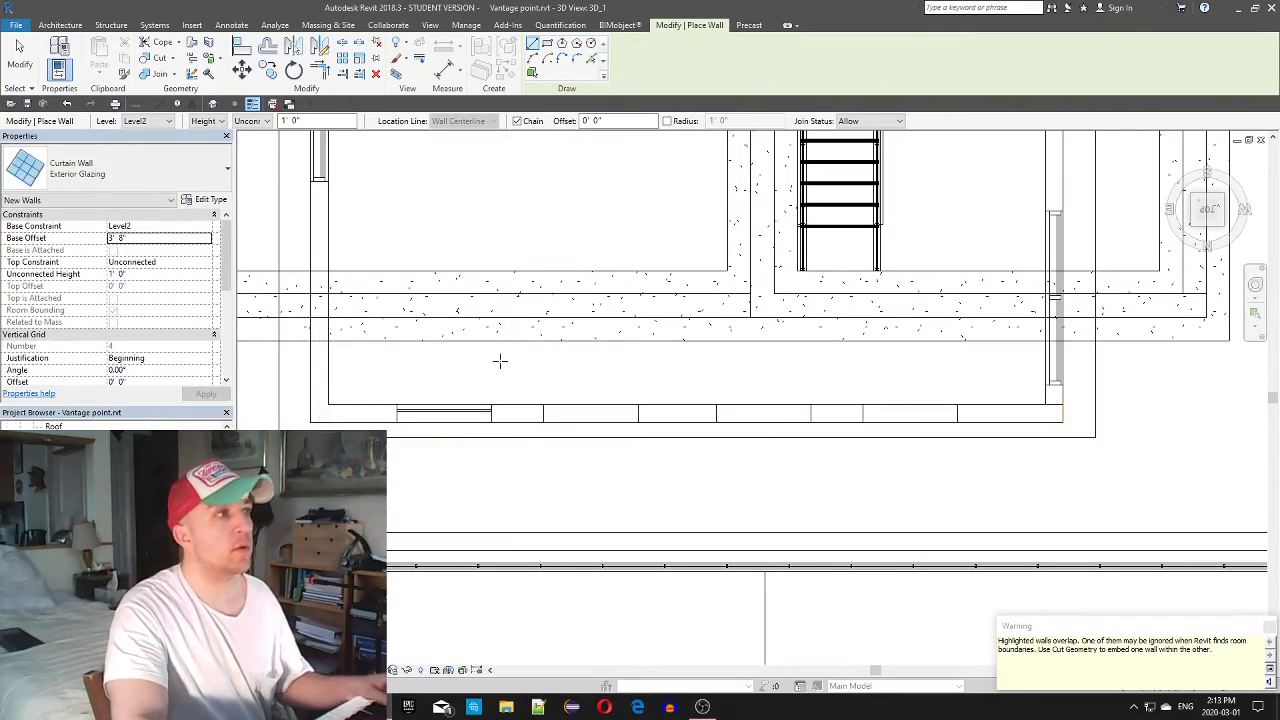
scroll(505, 420, "down", 3)
middle_click_drag(460, 584, 435, 382, "shift")
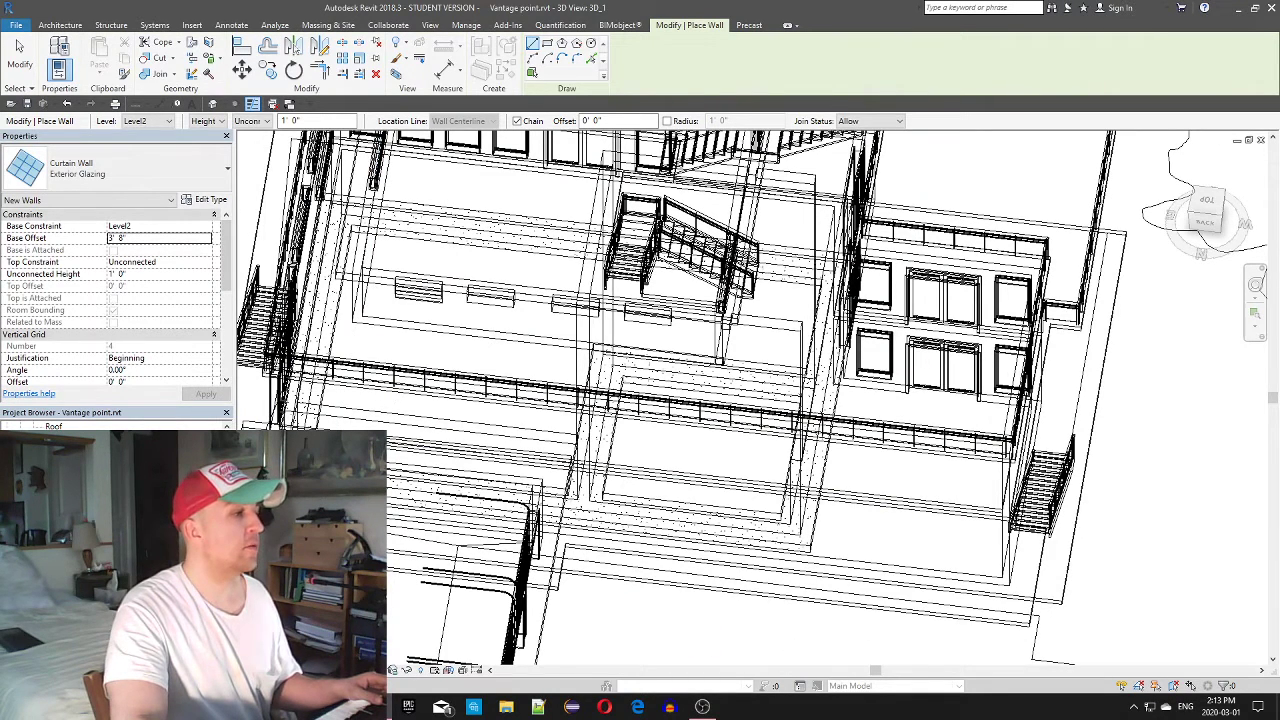
Set the visual style to Shaded and examine the new curtain wall and the four back-wall openings from behind
left_click(308, 670)
left_click(345, 616)
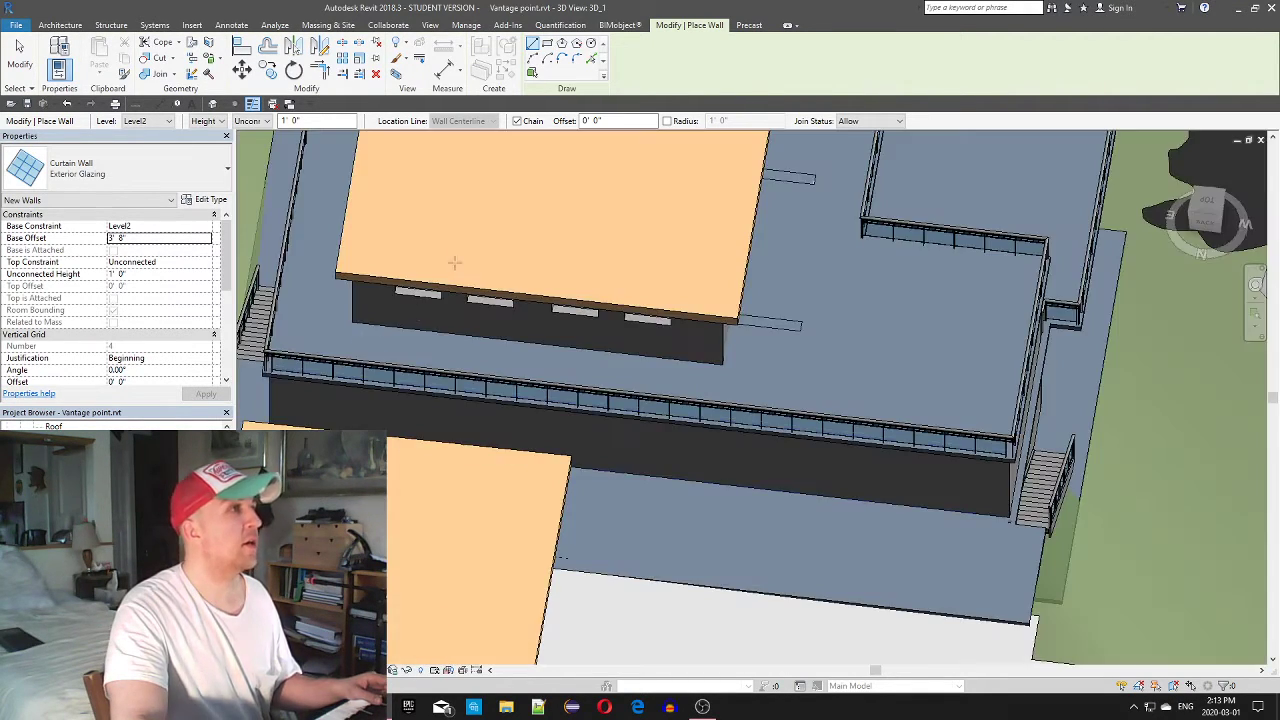
mouse_move(454, 263)
middle_mouse_down("shift")
mouse_move(480, 251)
mouse_move(509, 146)
middle_mouse_up("shift")
mouse_move(526, 202)
middle_mouse_down()
mouse_move(537, 508)
mouse_move(451, 434)
mouse_move(445, 406)
mouse_move(516, 413)
middle_mouse_up()
scroll(390, 406, "up", 5)
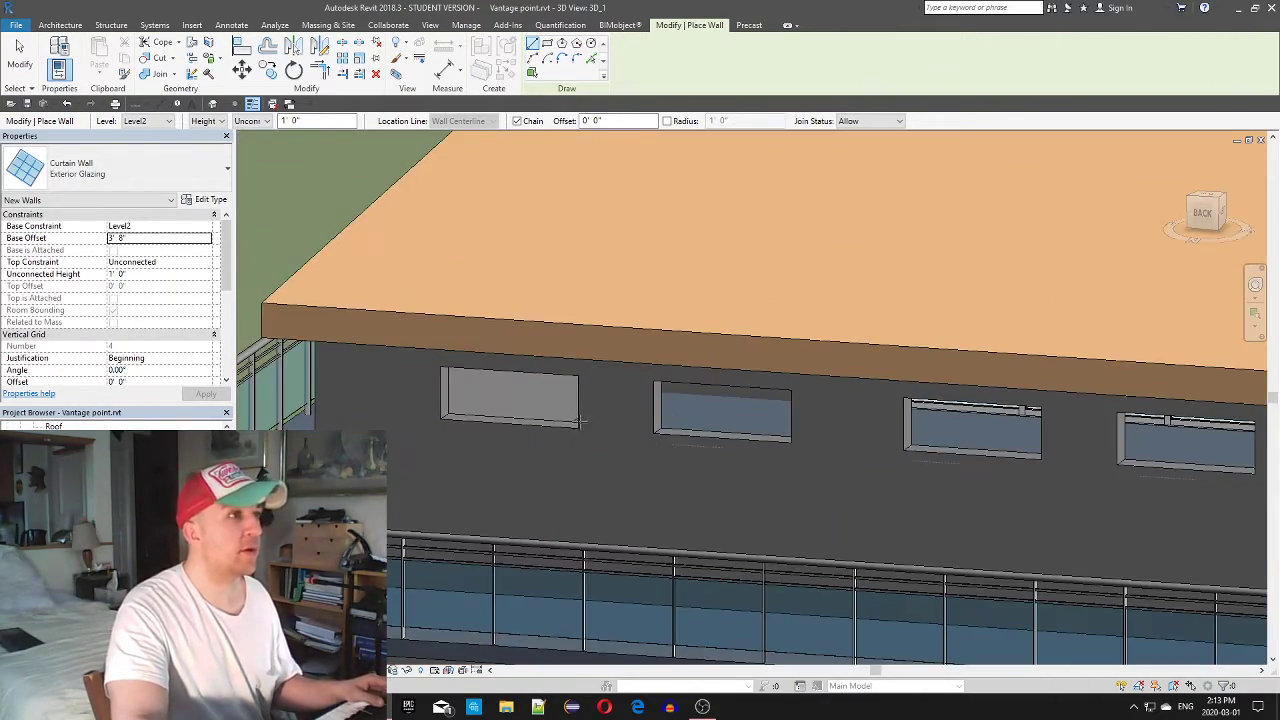
scroll(631, 472, "down", 5)
key("Escape")
scroll(500, 410, "up", 2)
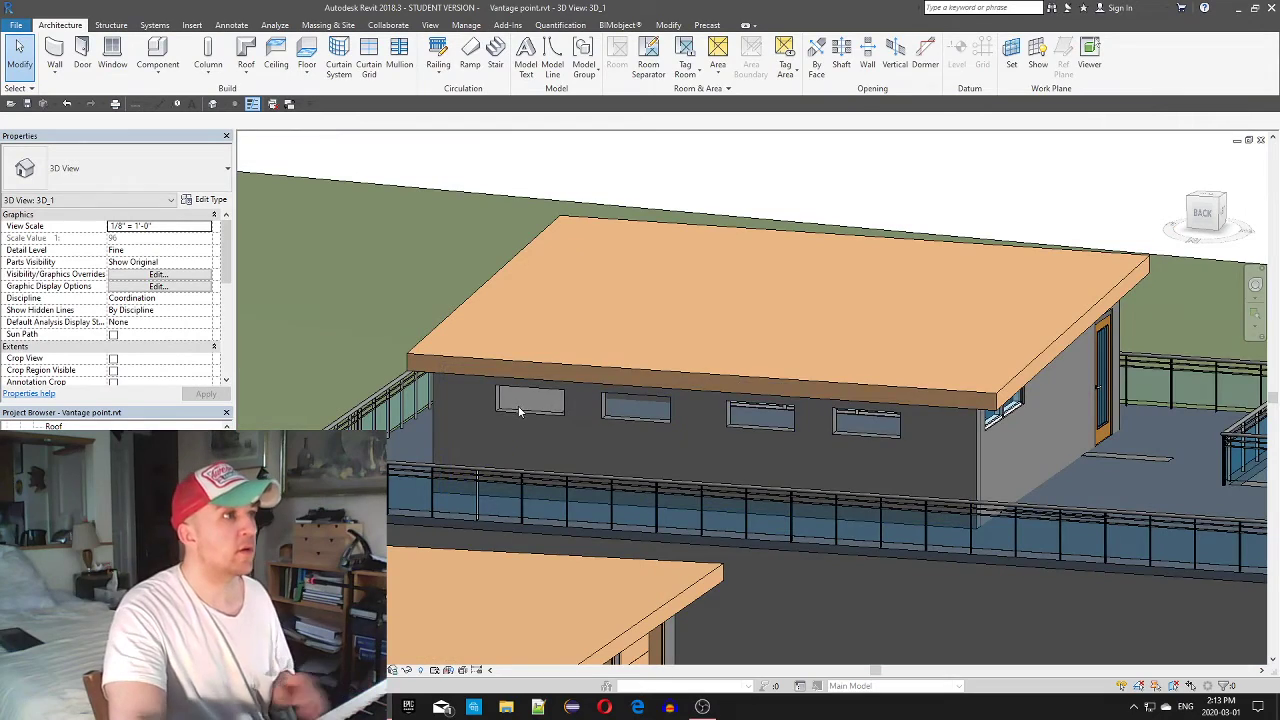
scroll(505, 433, "down", 5)
middle_click_drag(564, 396, 560, 445)
scroll(505, 432, "up", 5)
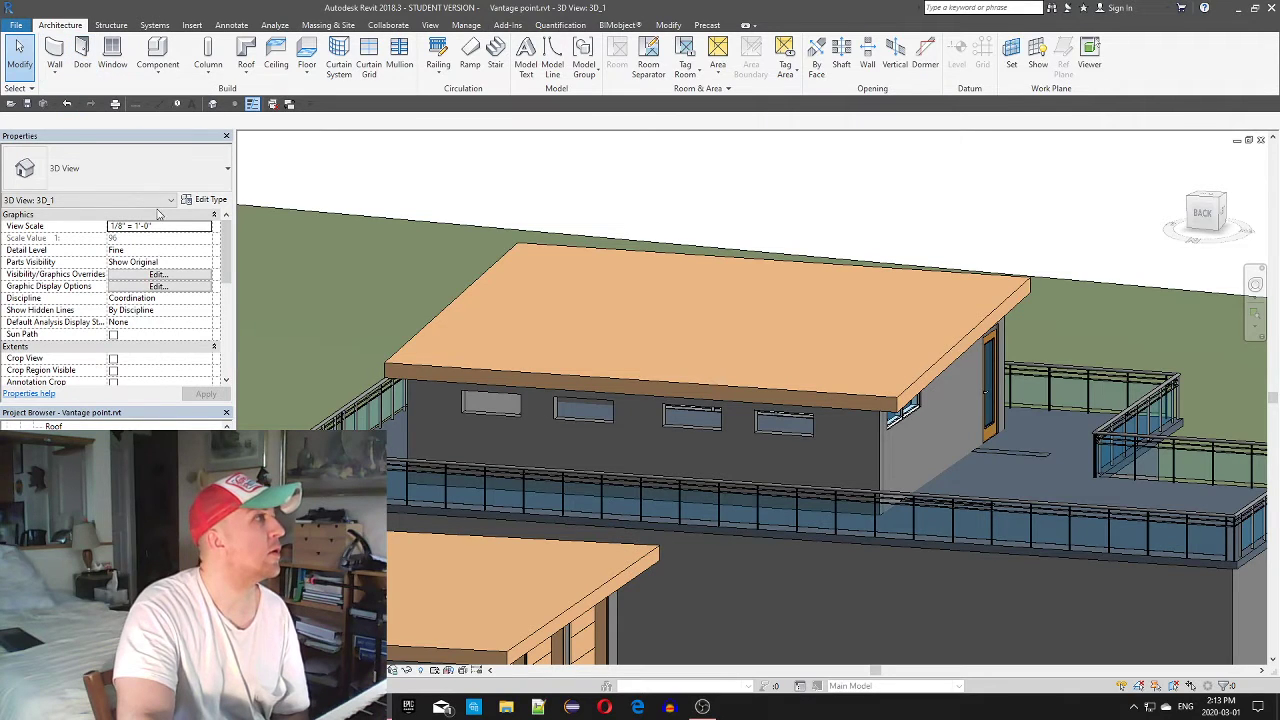
Set the visual style to Wireframe, select the new curtain wall in the top view, and look at it straight from the back
right_click(438, 621)
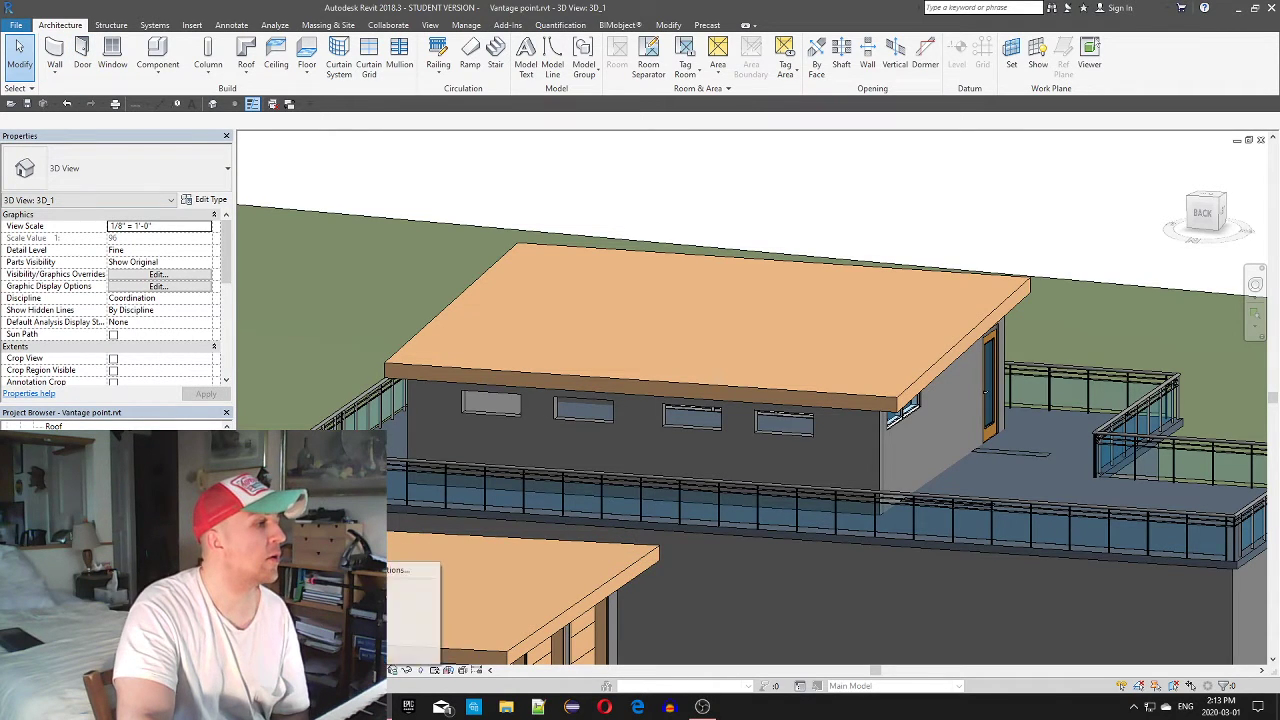
left_click(414, 601)
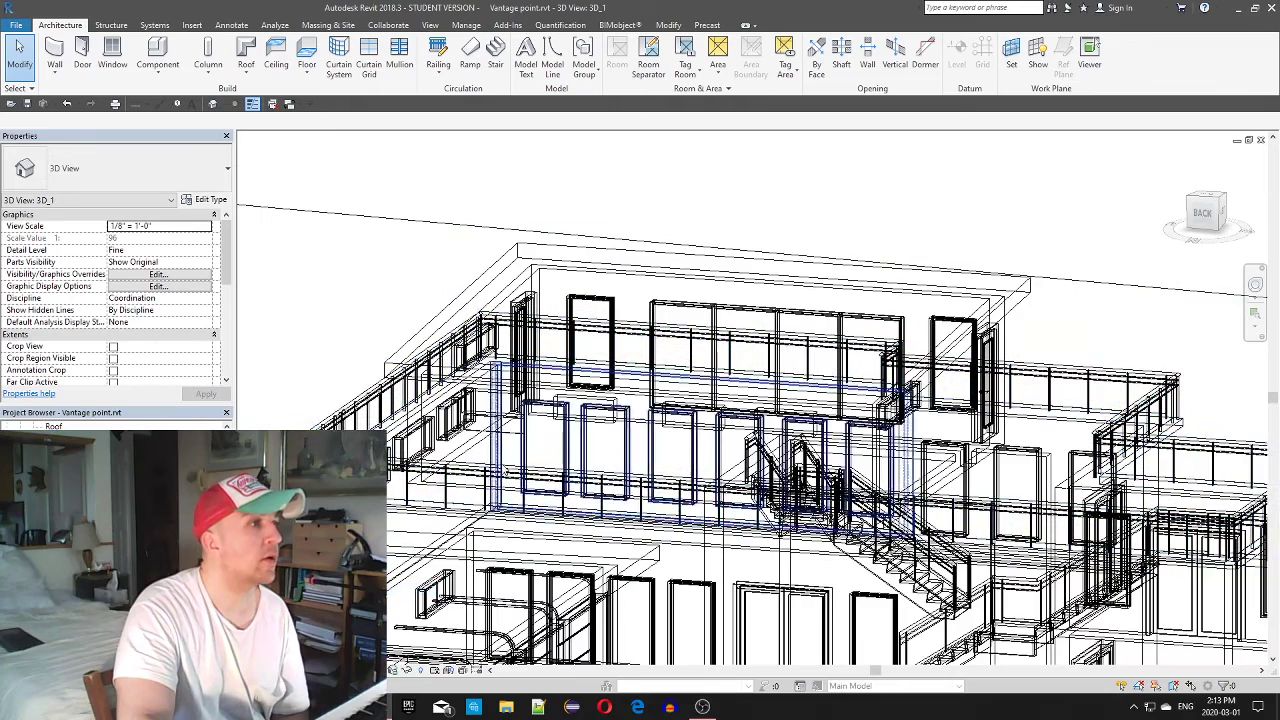
scroll(695, 590, "down", 4)
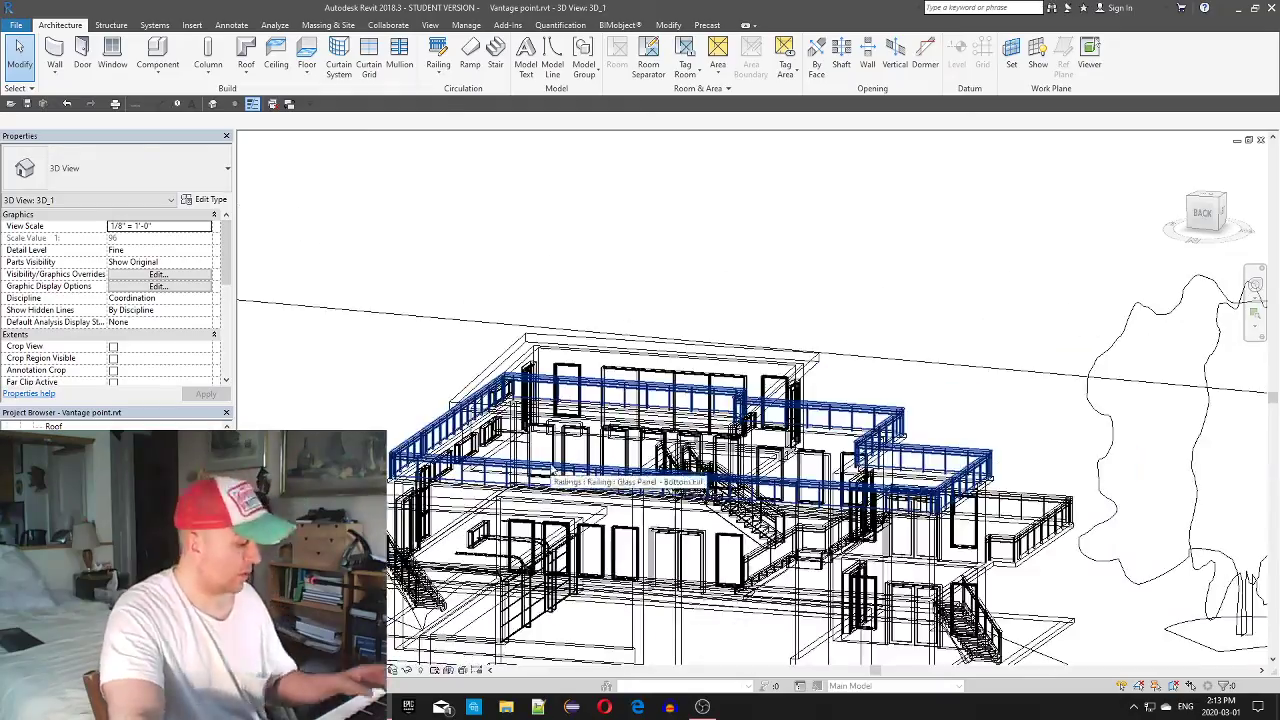
middle_click_drag(695, 590, 577, 592, "shift")
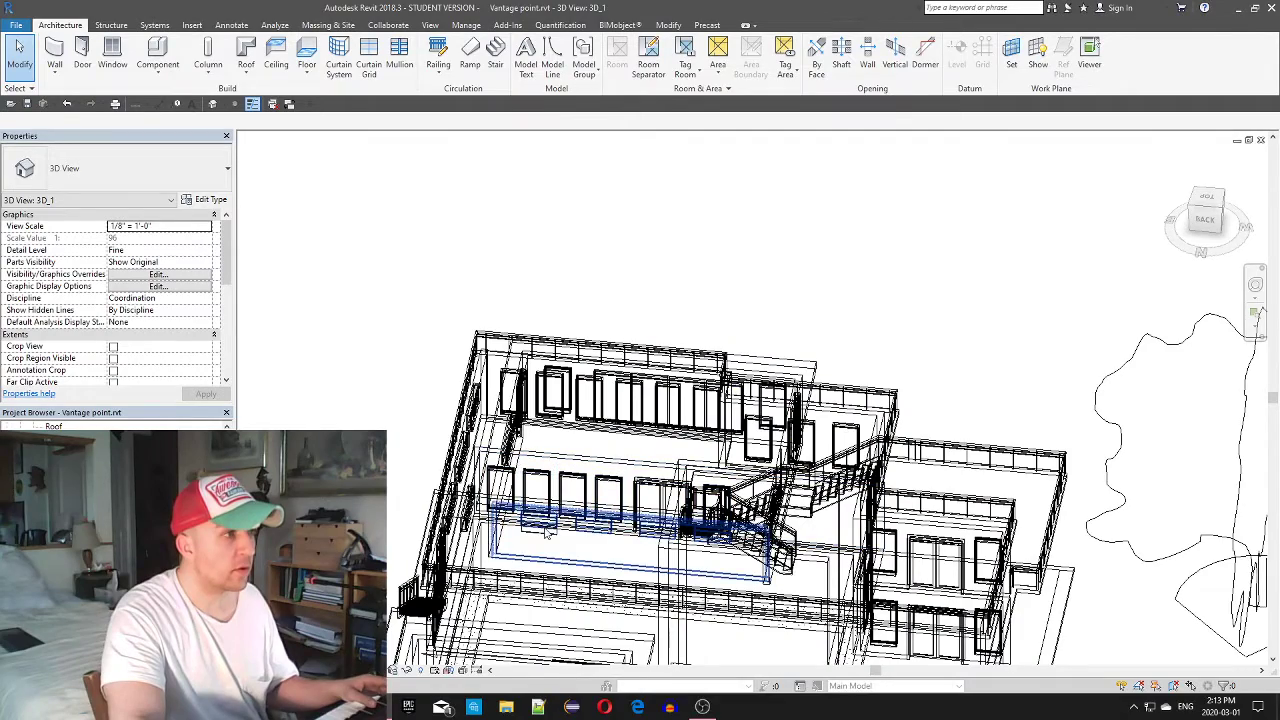
left_click(1207, 196)
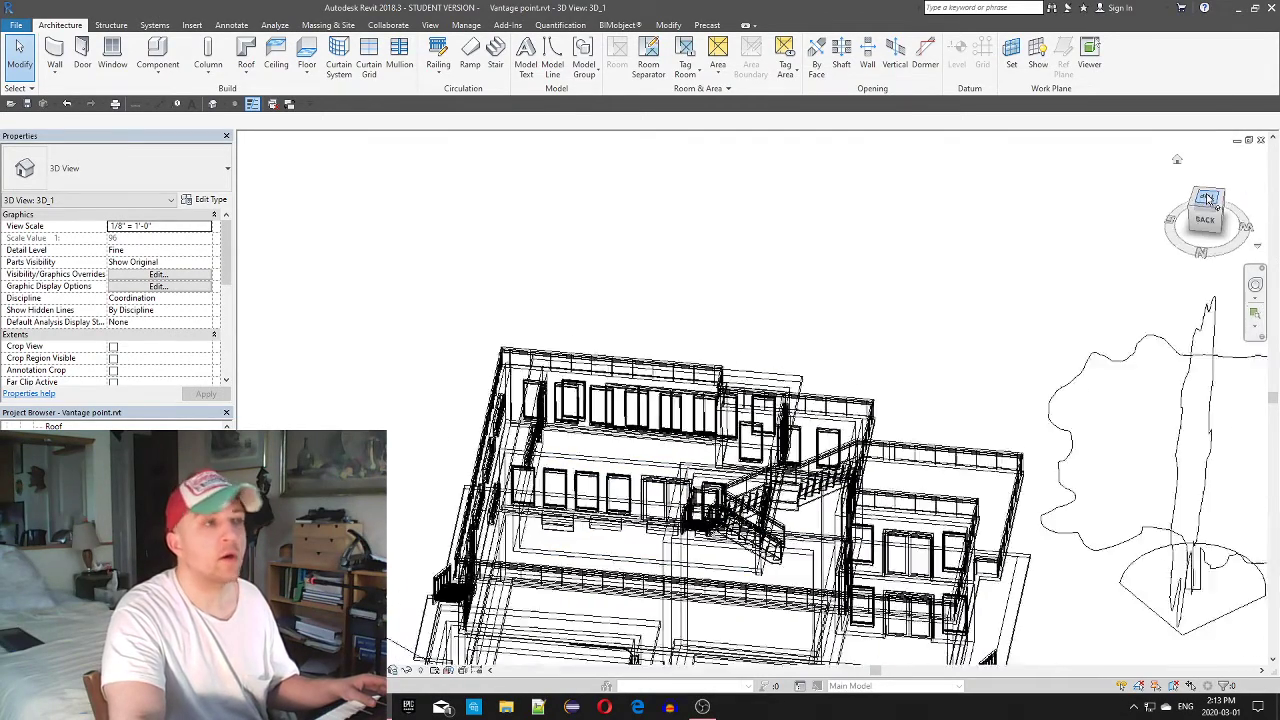
scroll(772, 410, "up", 8)
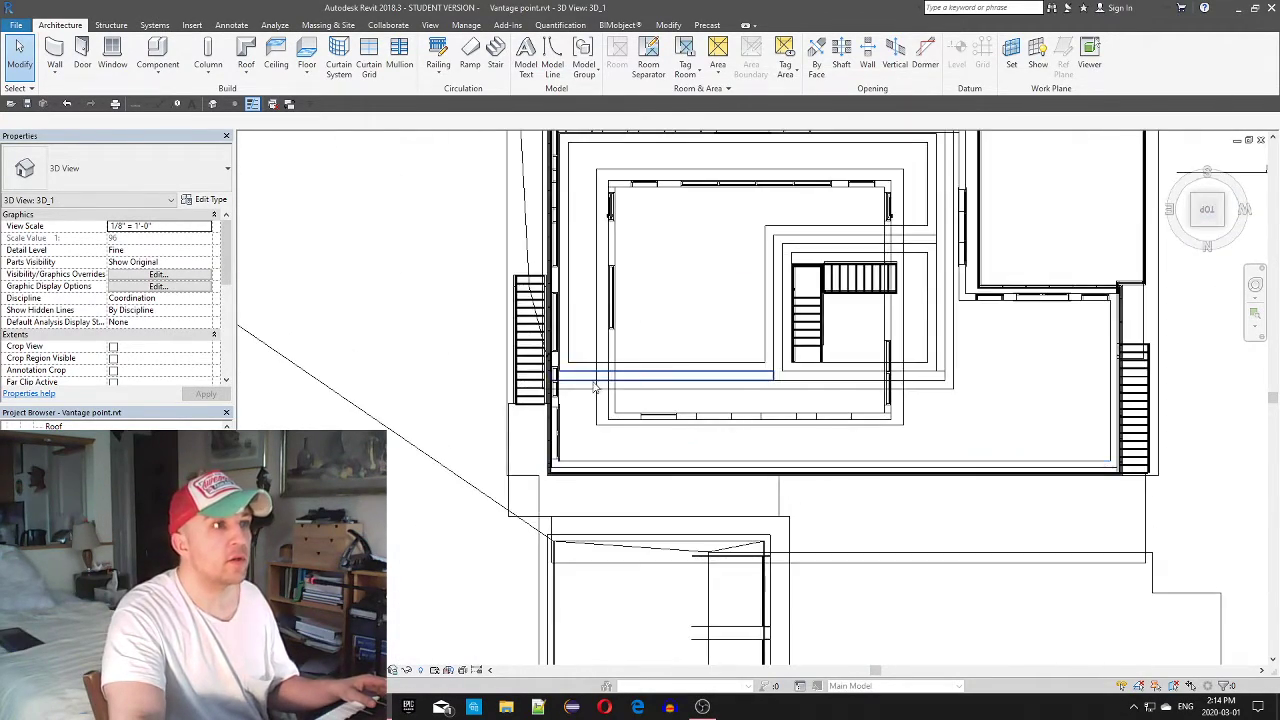
left_click(724, 459)
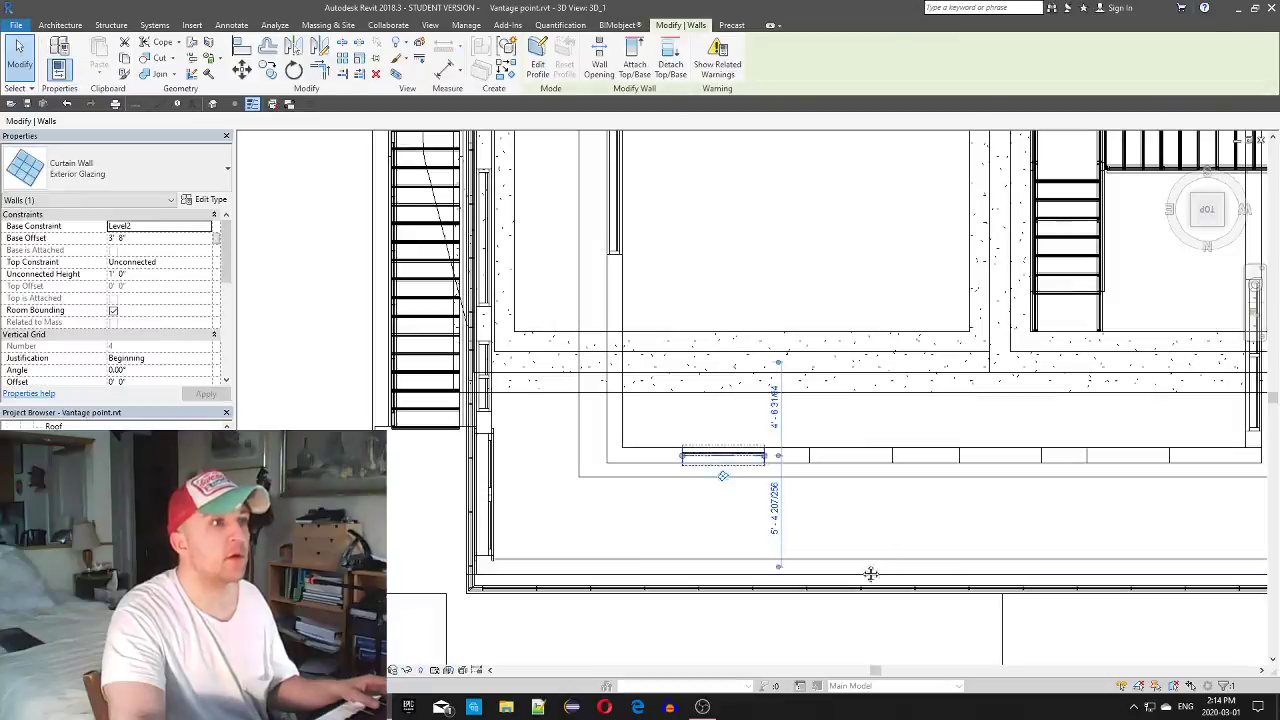
middle_click_drag(871, 573, 860, 116, "shift")
left_click(1203, 216)
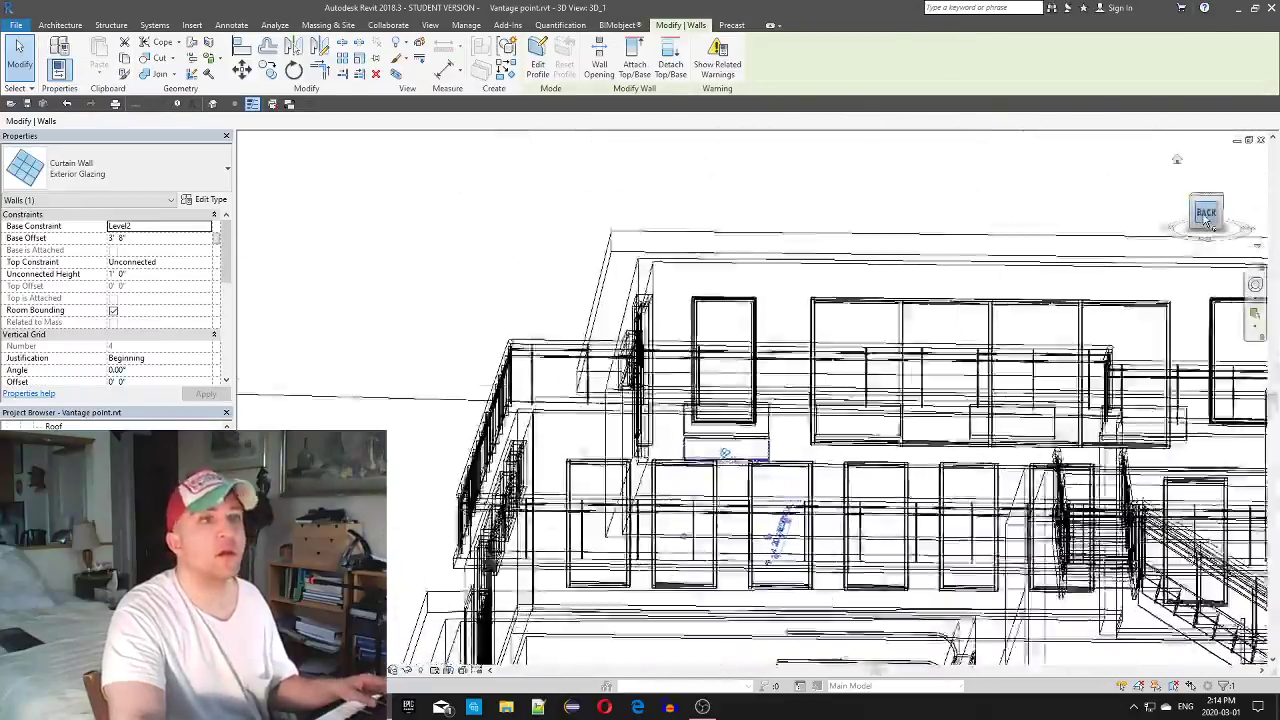
middle_click_drag(928, 371, 797, 449)
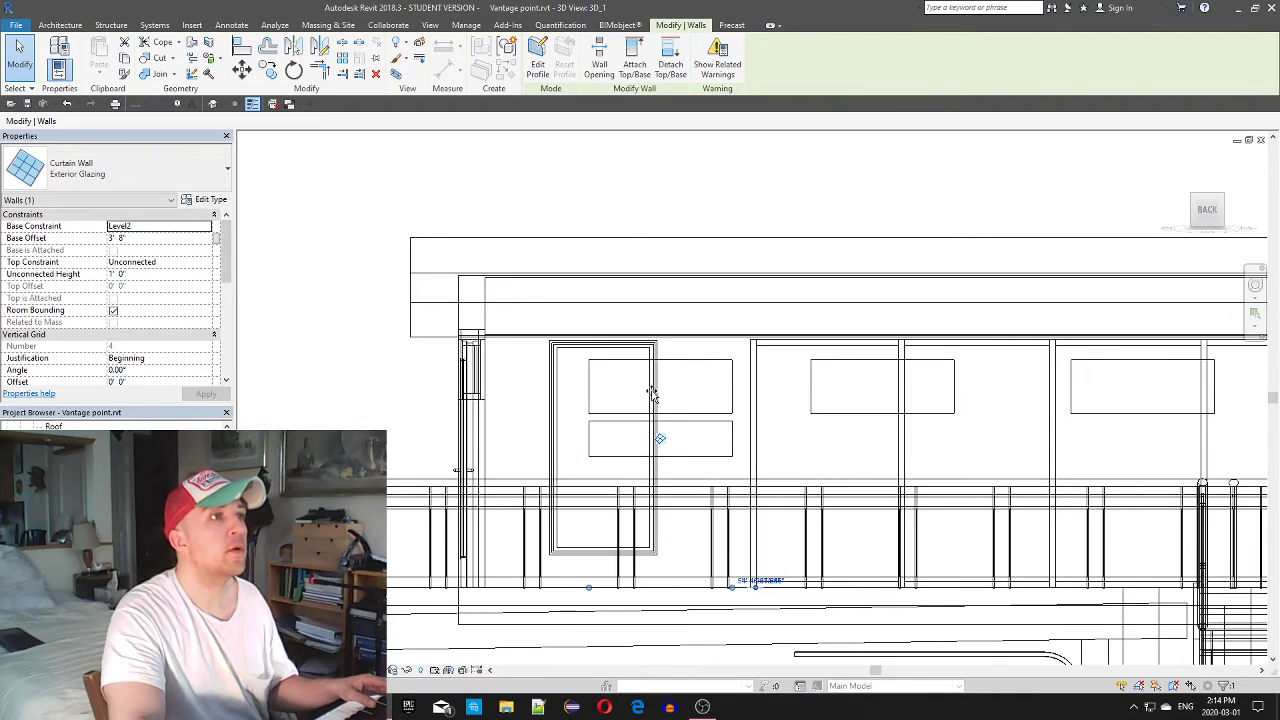
Stretch the curtain wall's top and base to the easternmost opening's edges, making it 1' 6" high, and set the visual style to Shaded
left_click_drag(652, 393, 666, 383)
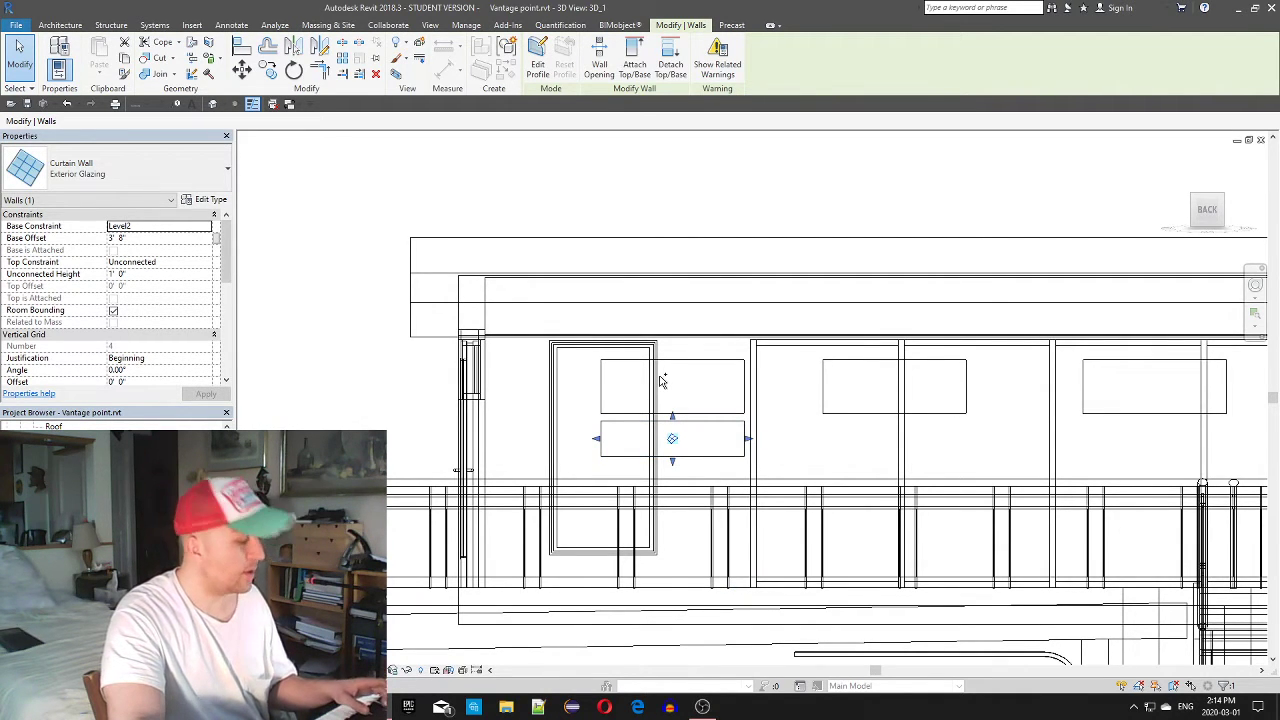
key("ctrl+z")
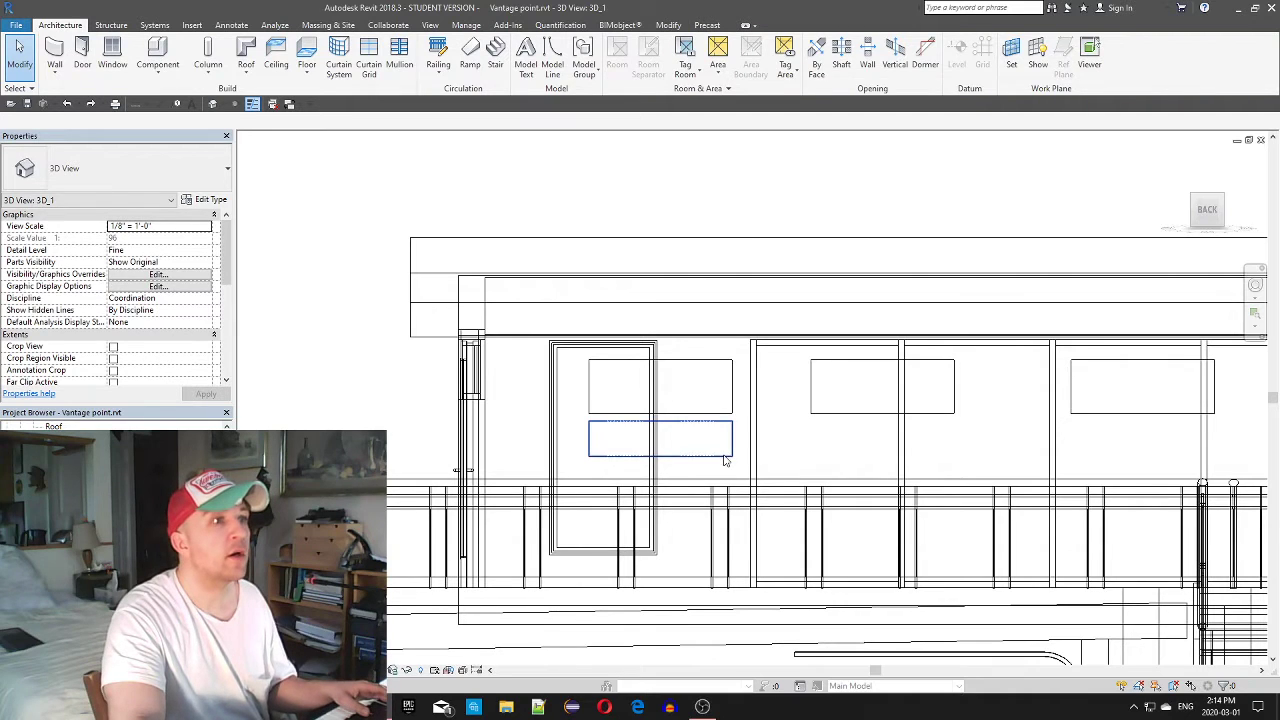
left_click(725, 460)
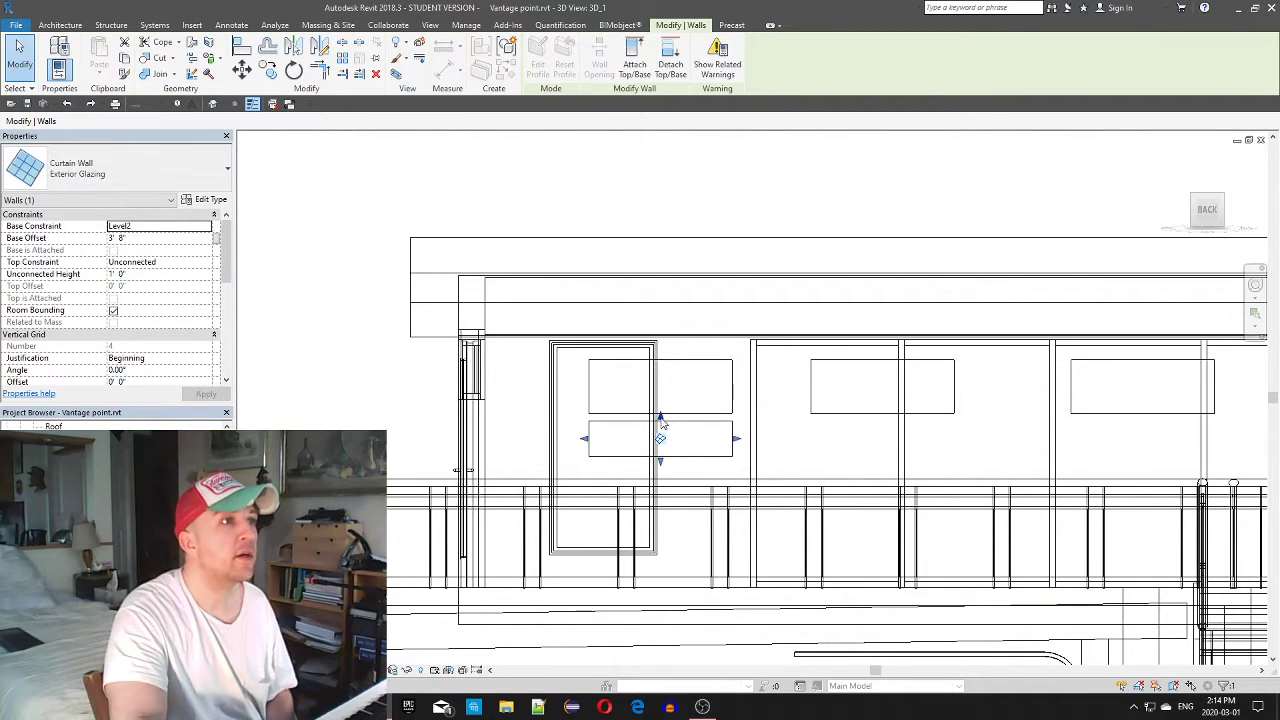
left_click_drag(661, 424, 662, 362)
left_click_drag(661, 462, 660, 415)
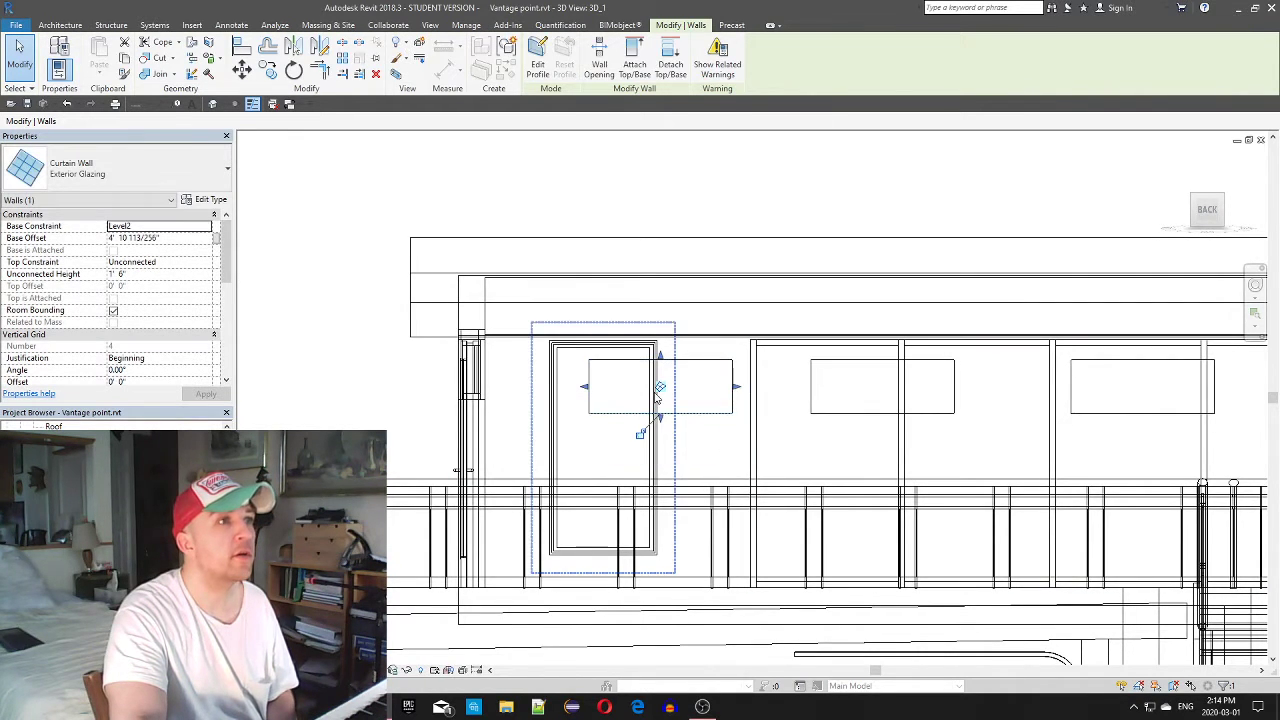
left_click(308, 670)
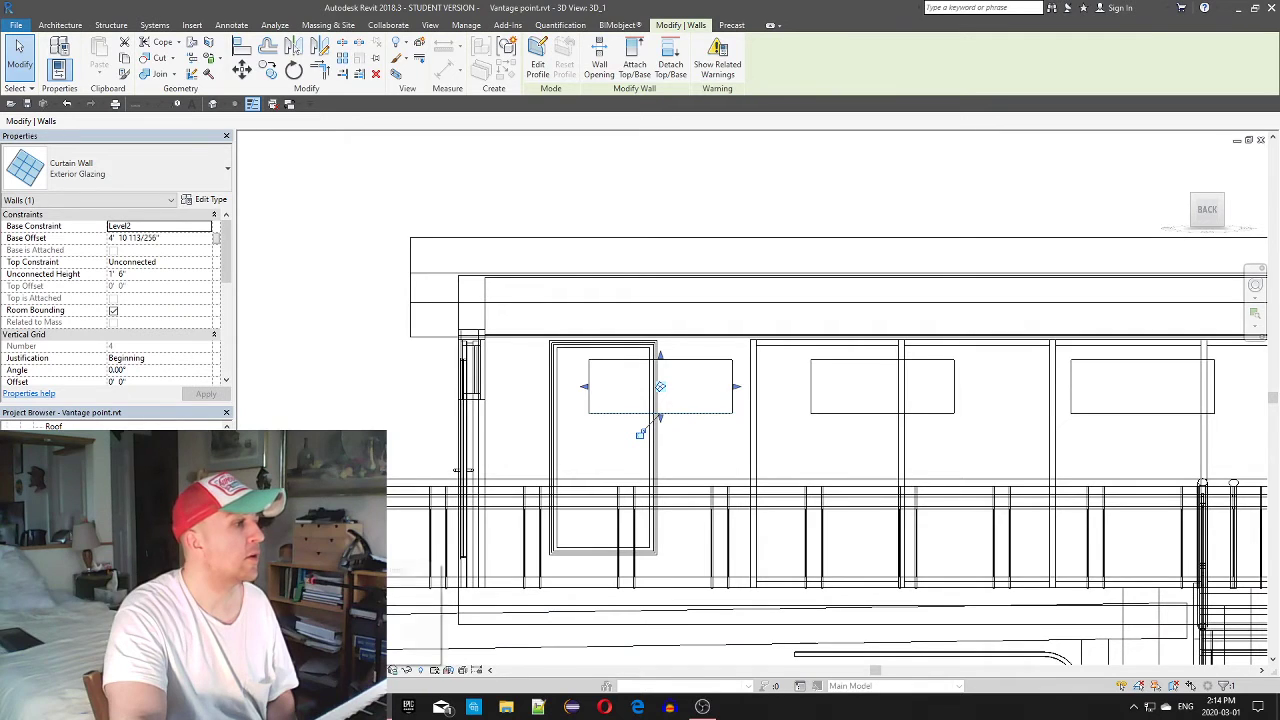
left_click(415, 616)
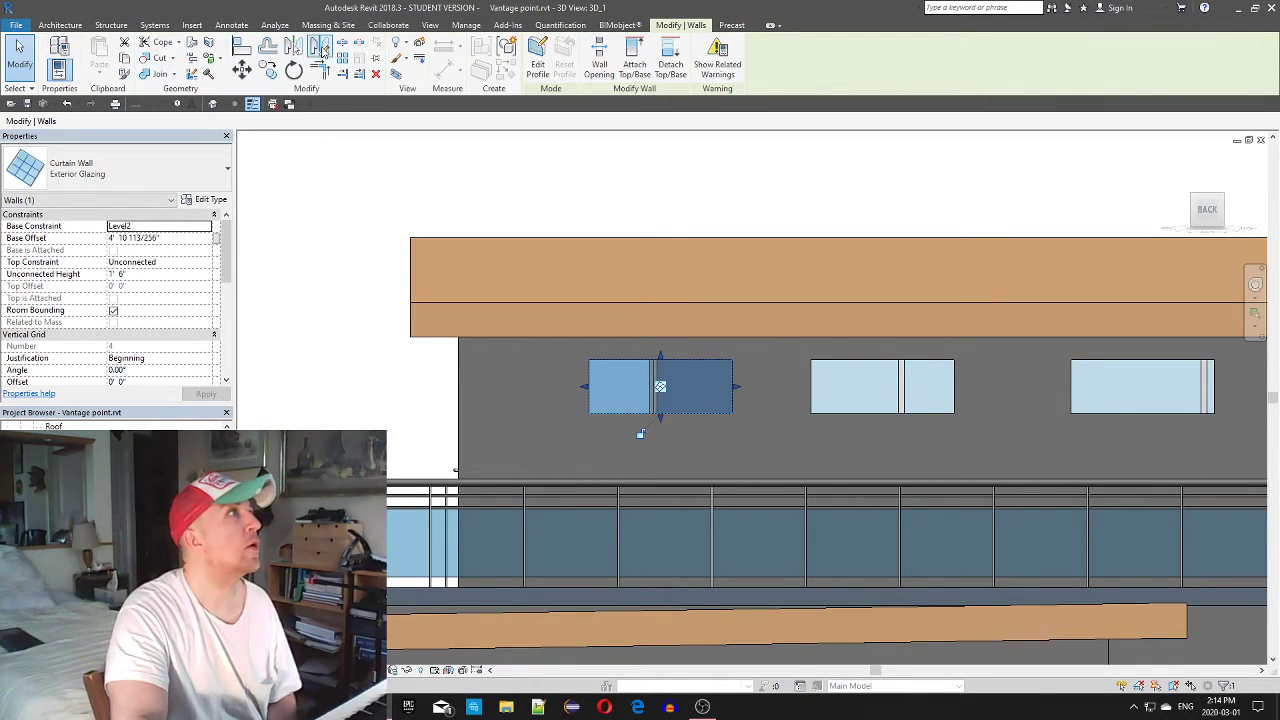
Place 50mm x 150mm rectangular mullions along all four edges of the easternmost curtain wall
left_click(59, 26)
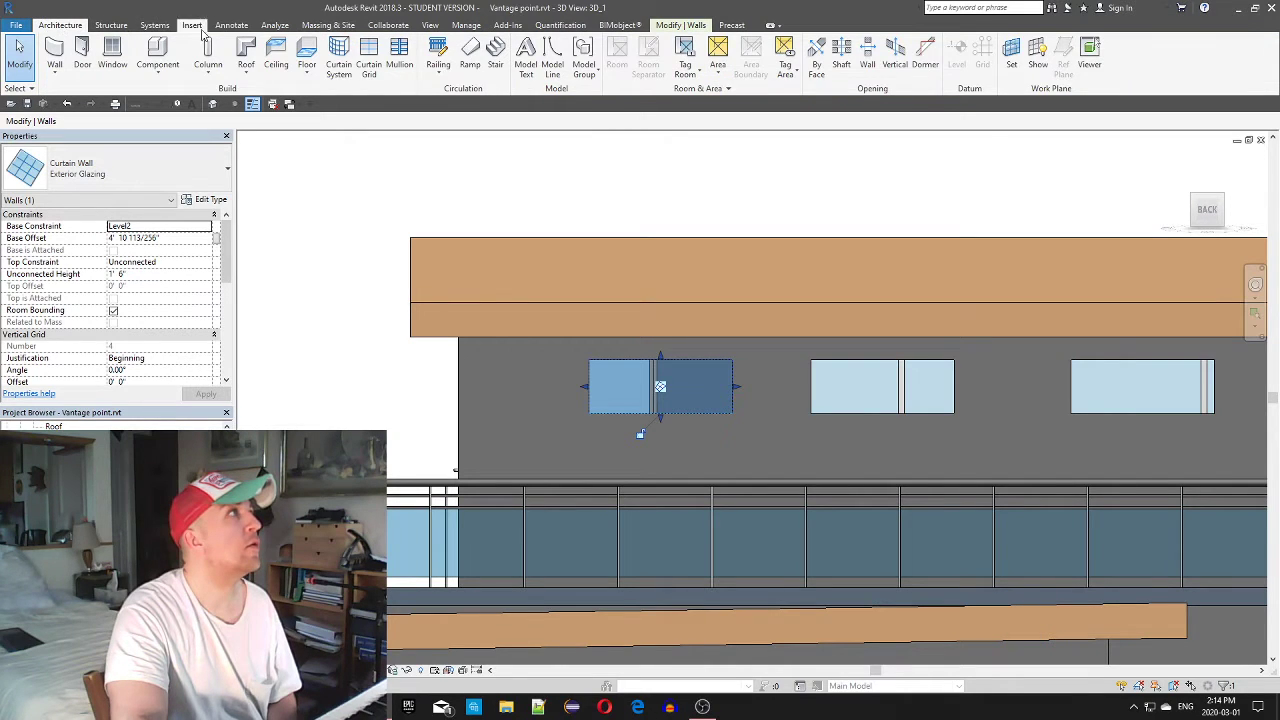
left_click(399, 58)
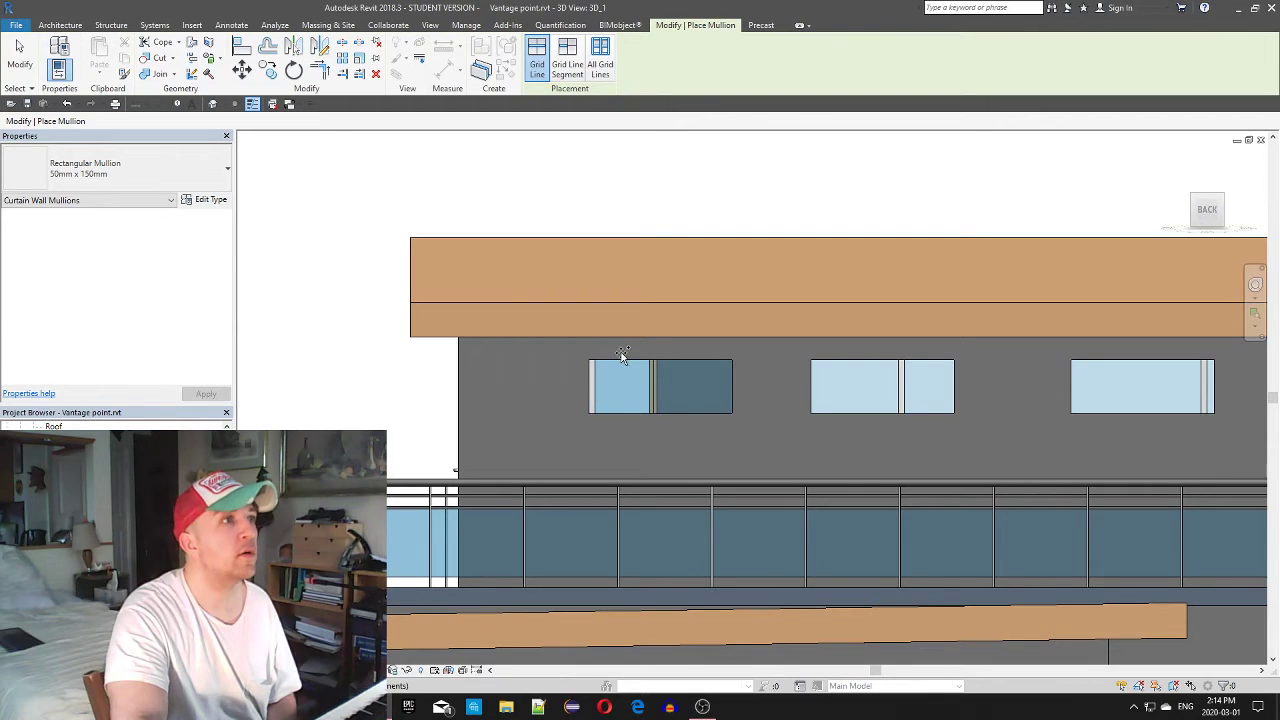
left_click(621, 363)
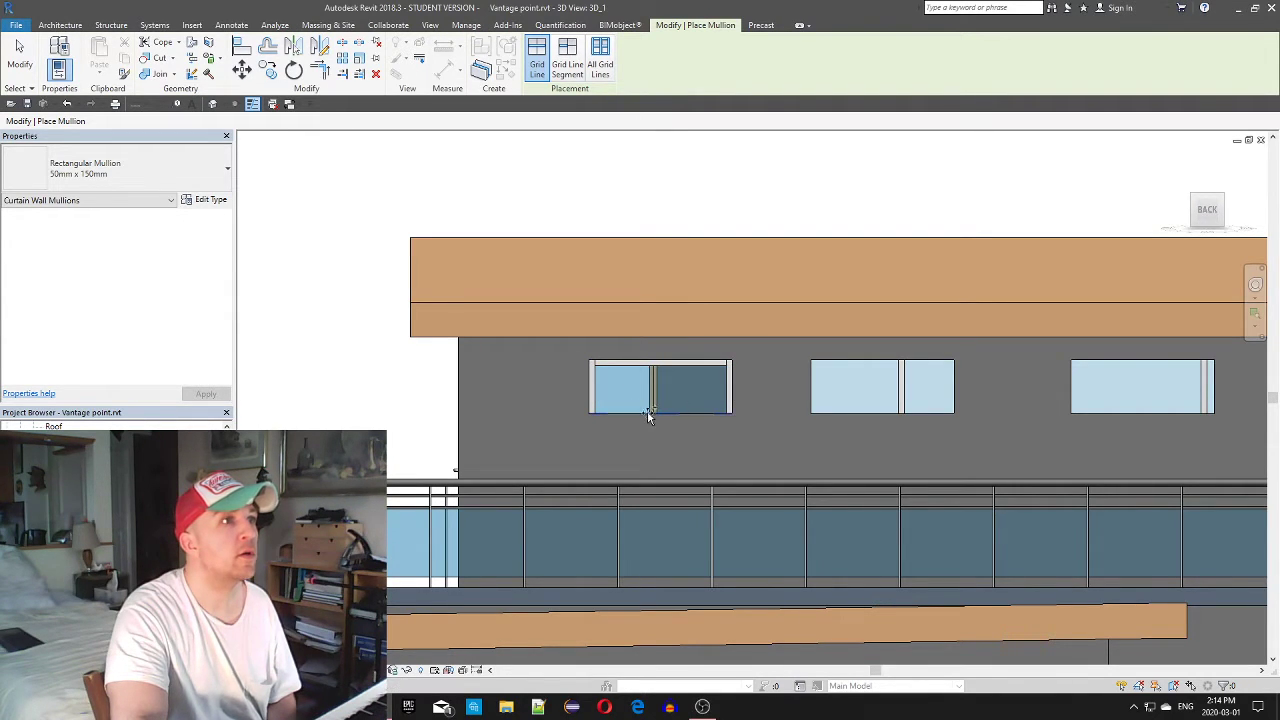
left_click(645, 412)
scroll(760, 403, "down", 3)
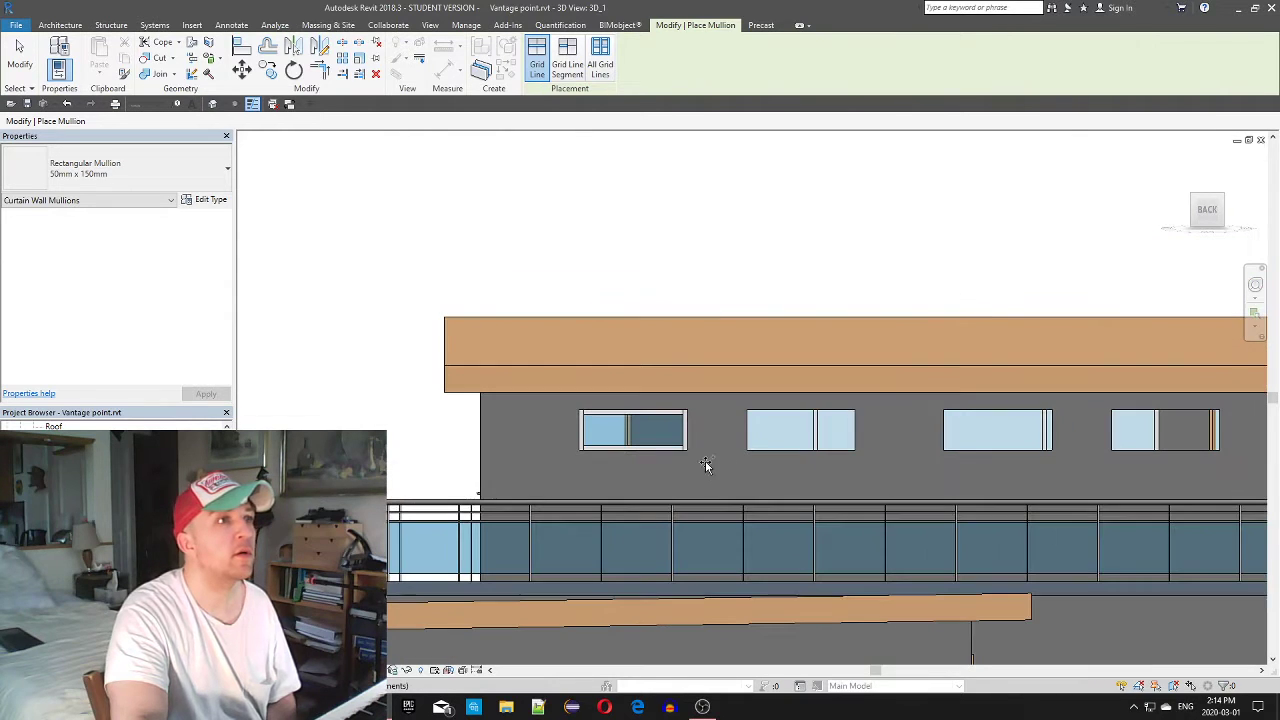
key("Escape")
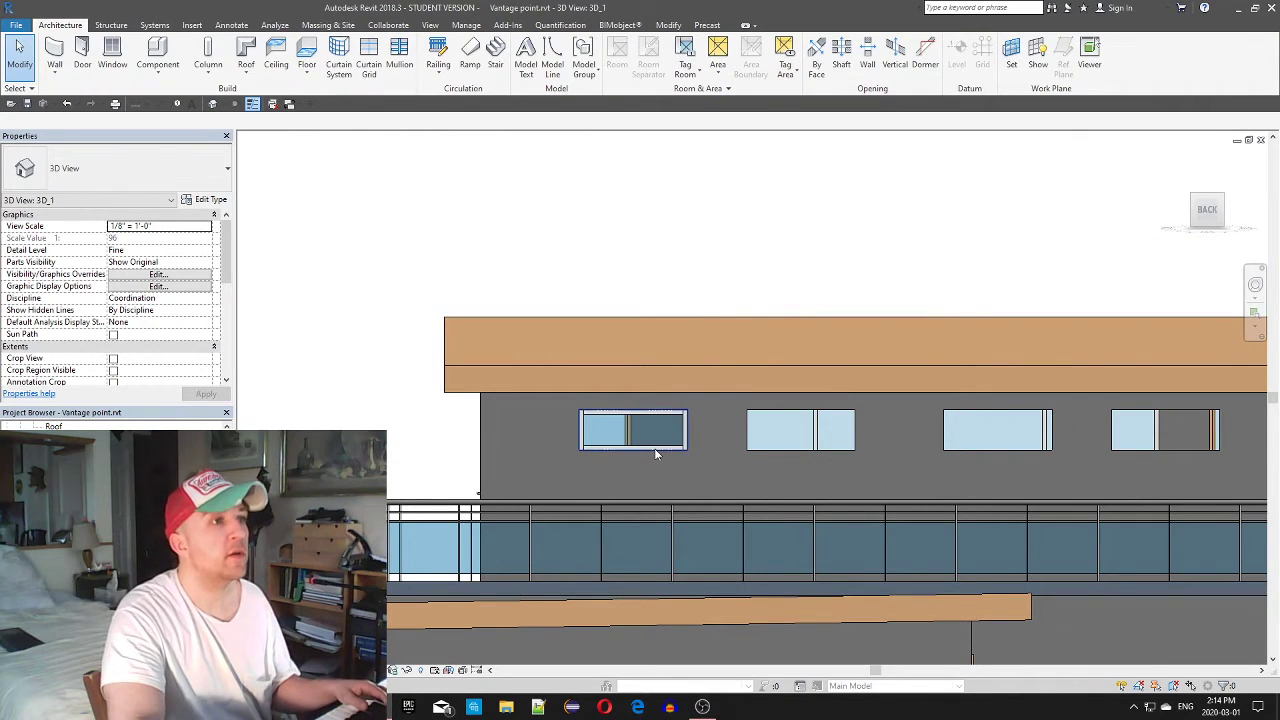
Copy the framed curtain wall into the other three back-wall openings using multiple copies, and view the result from the house's side
left_click(655, 451)
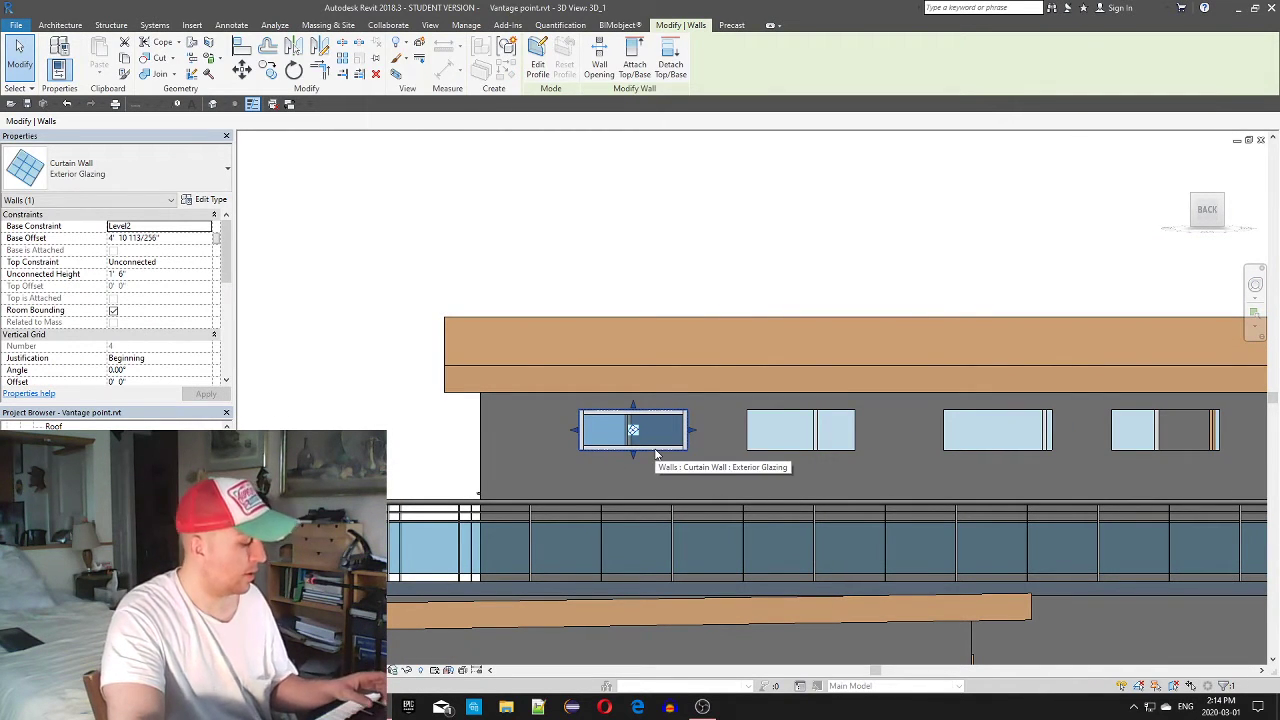
left_click(267, 68)
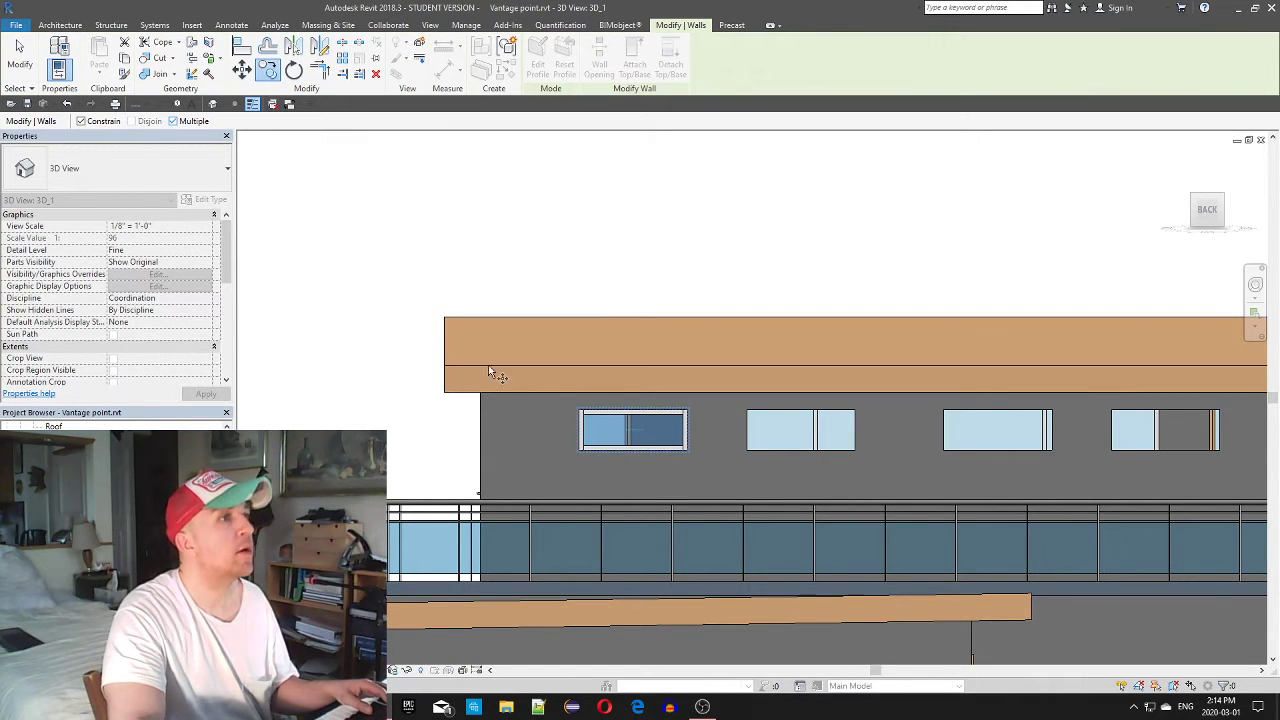
left_click(755, 457)
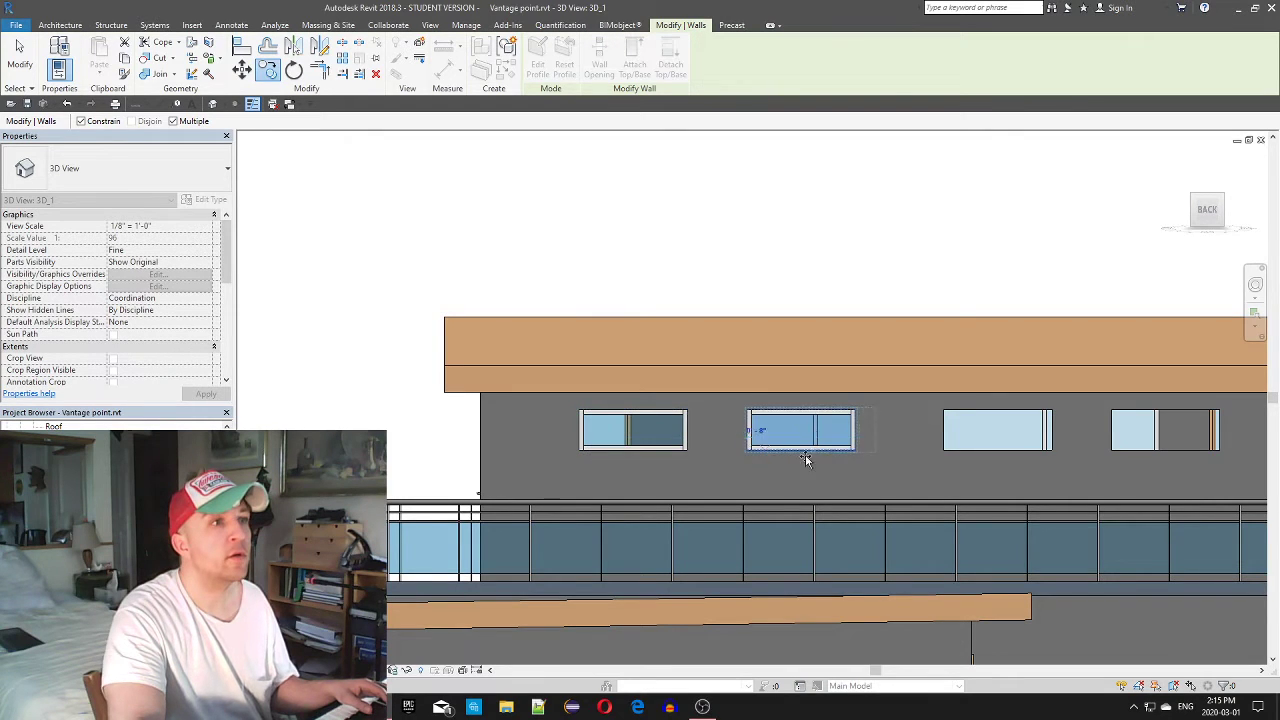
left_click(946, 453)
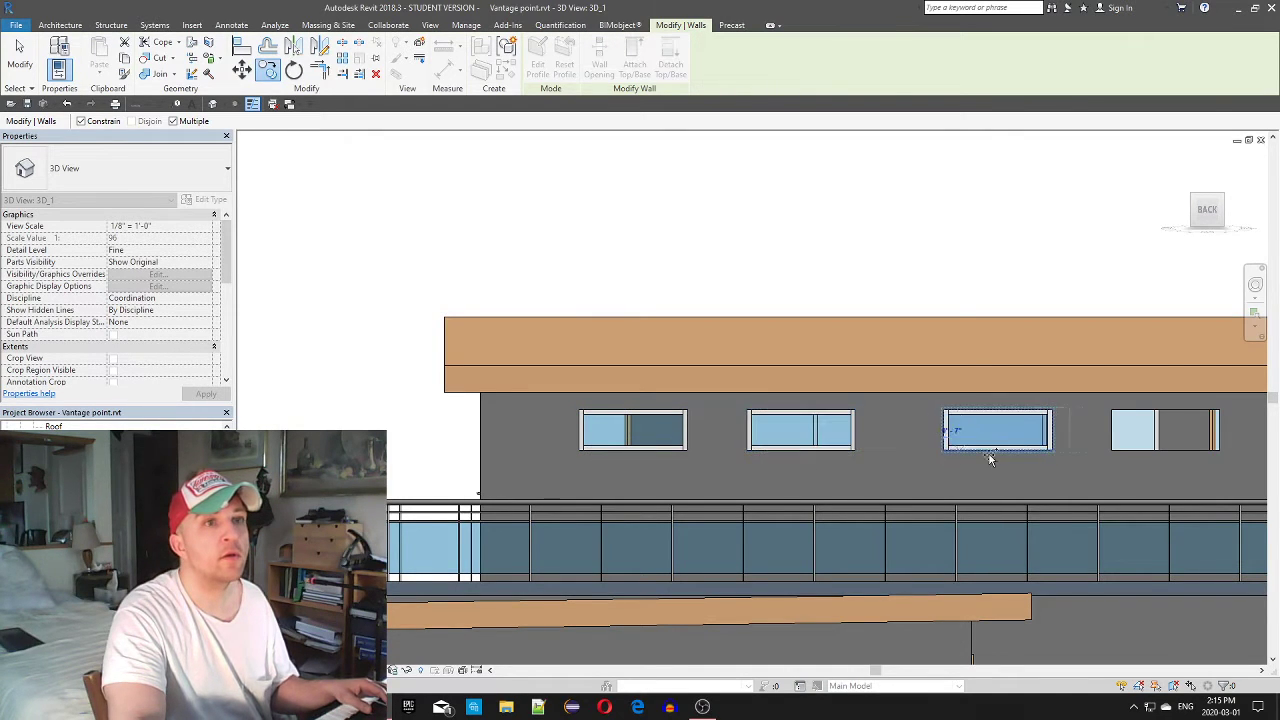
left_click(1115, 455)
middle_click_drag(1114, 457, 1264, 540, "shift")
middle_click_drag(705, 468, 727, 426, "shift")
key("Escape")
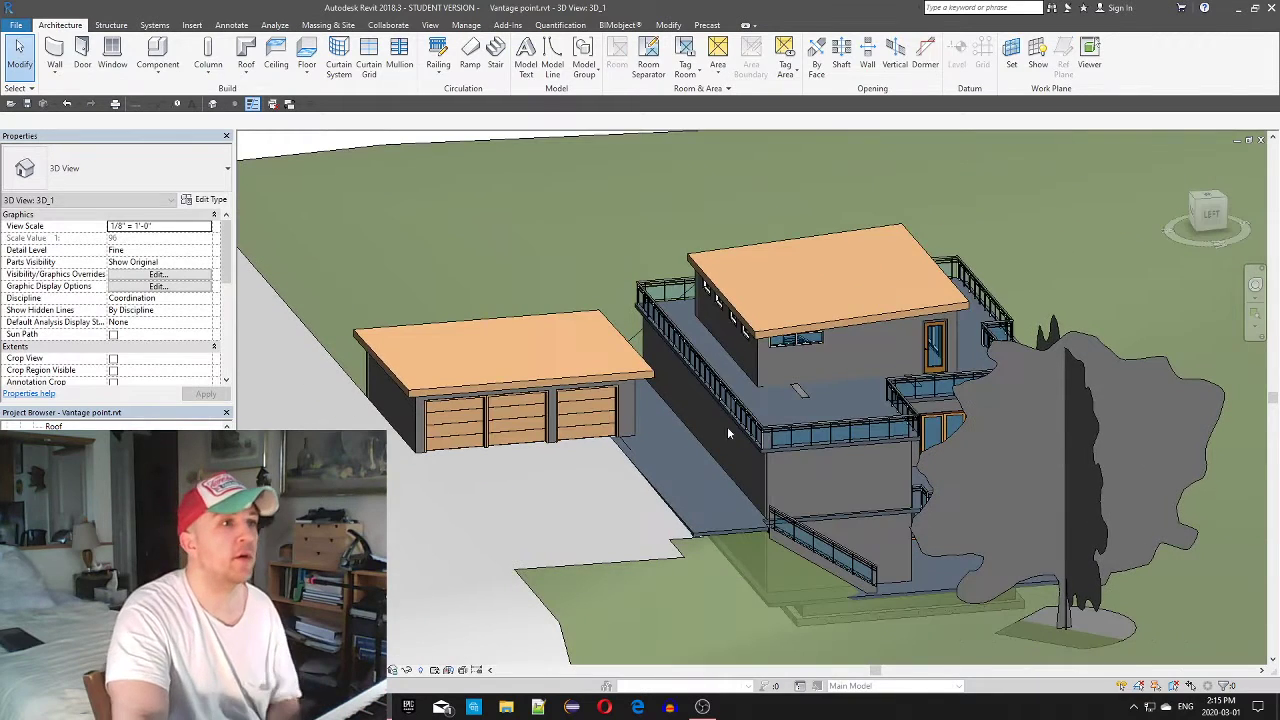
Select the Level 1 back wall and show the model from the top in Wireframe visual style
left_click(753, 505)
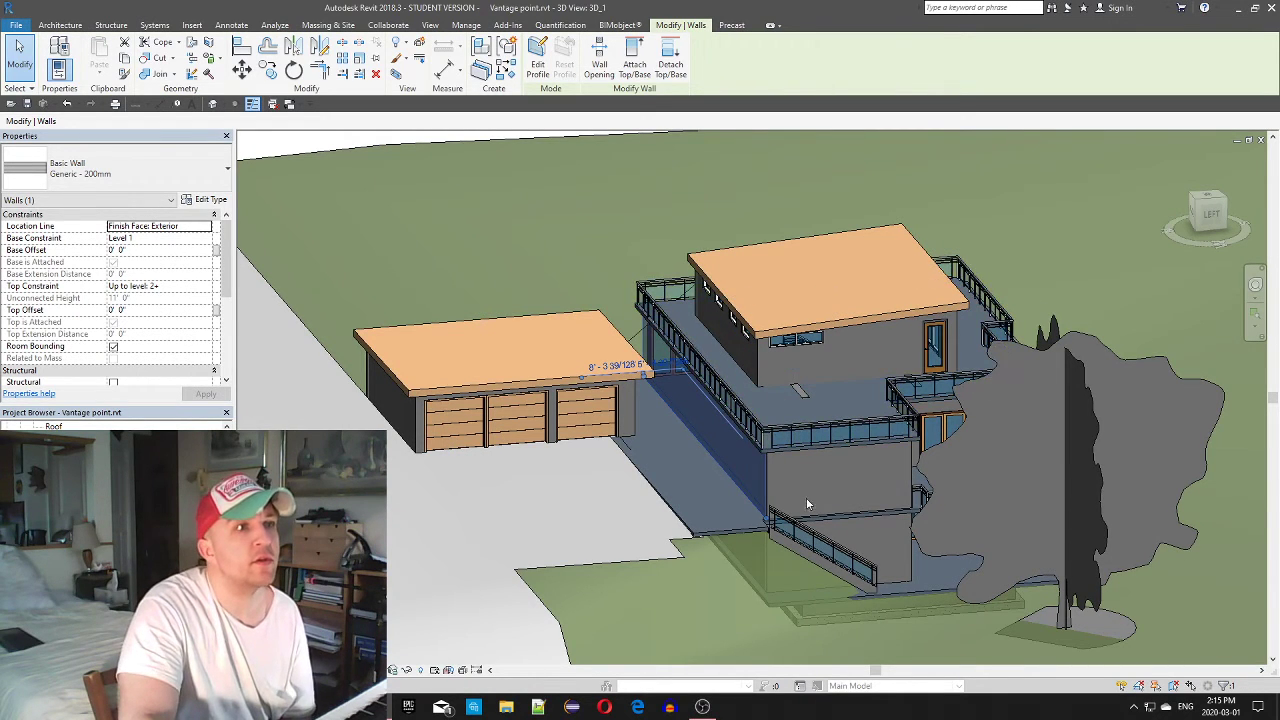
left_click(1210, 200)
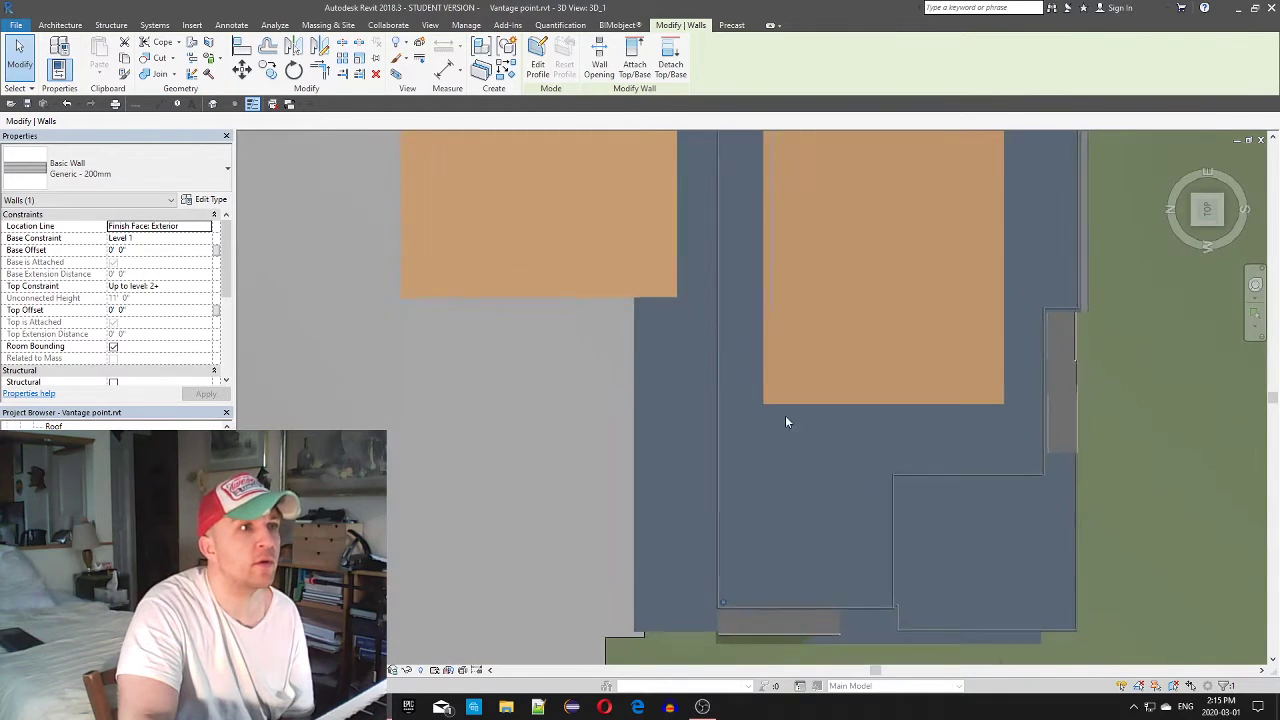
left_click(330, 669)
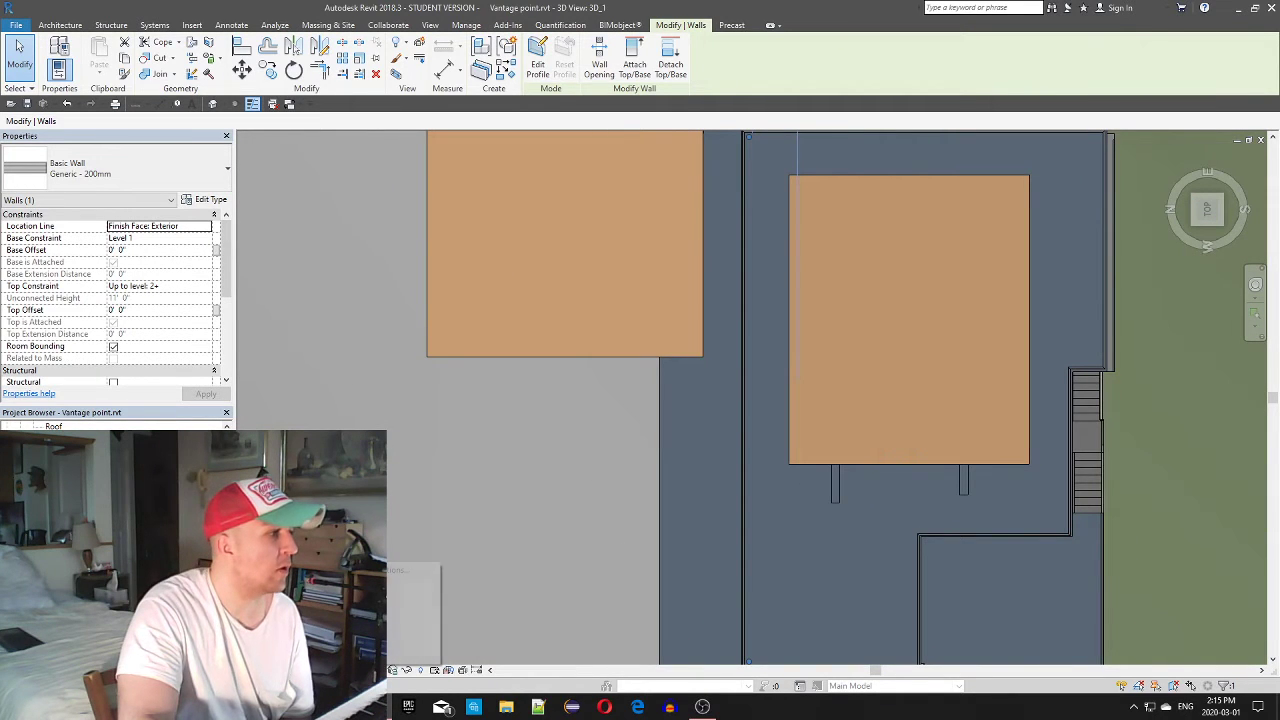
left_click(413, 589)
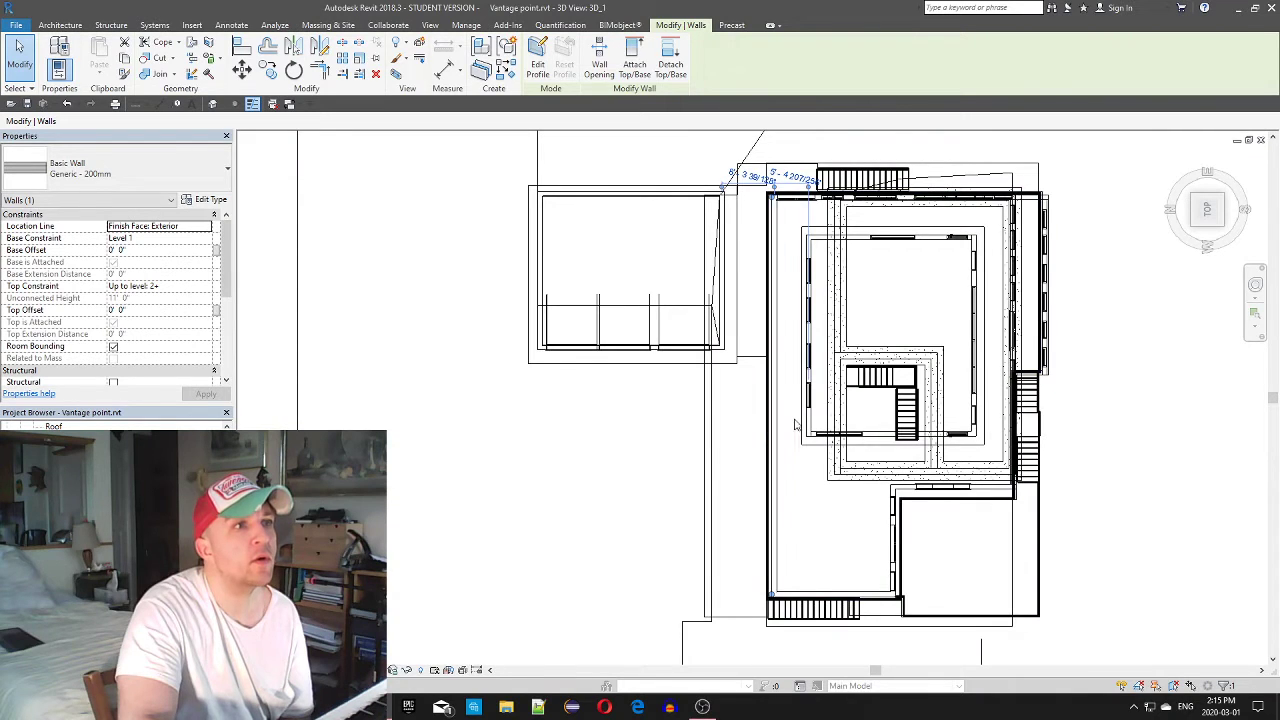
middle_click_drag(802, 358, 713, 385)
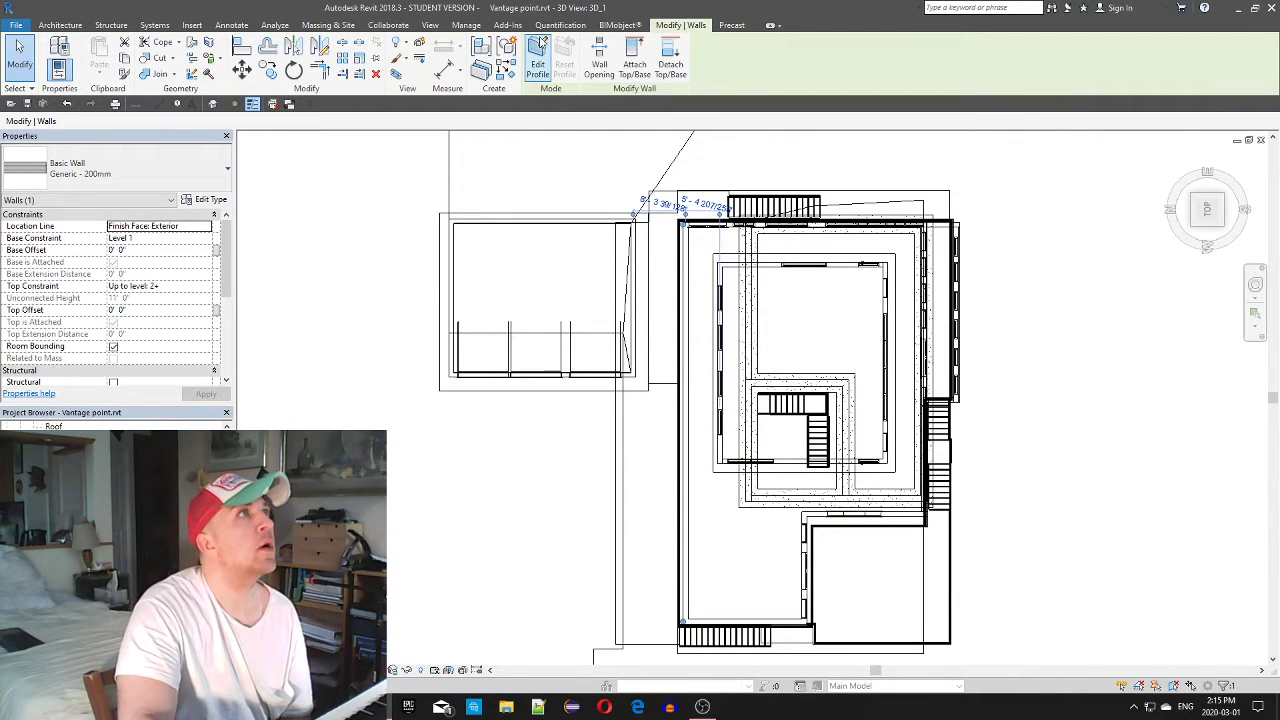
Open the selected back wall's profile for editing, accepting the removal of its top and base attachments
left_click(537, 62)
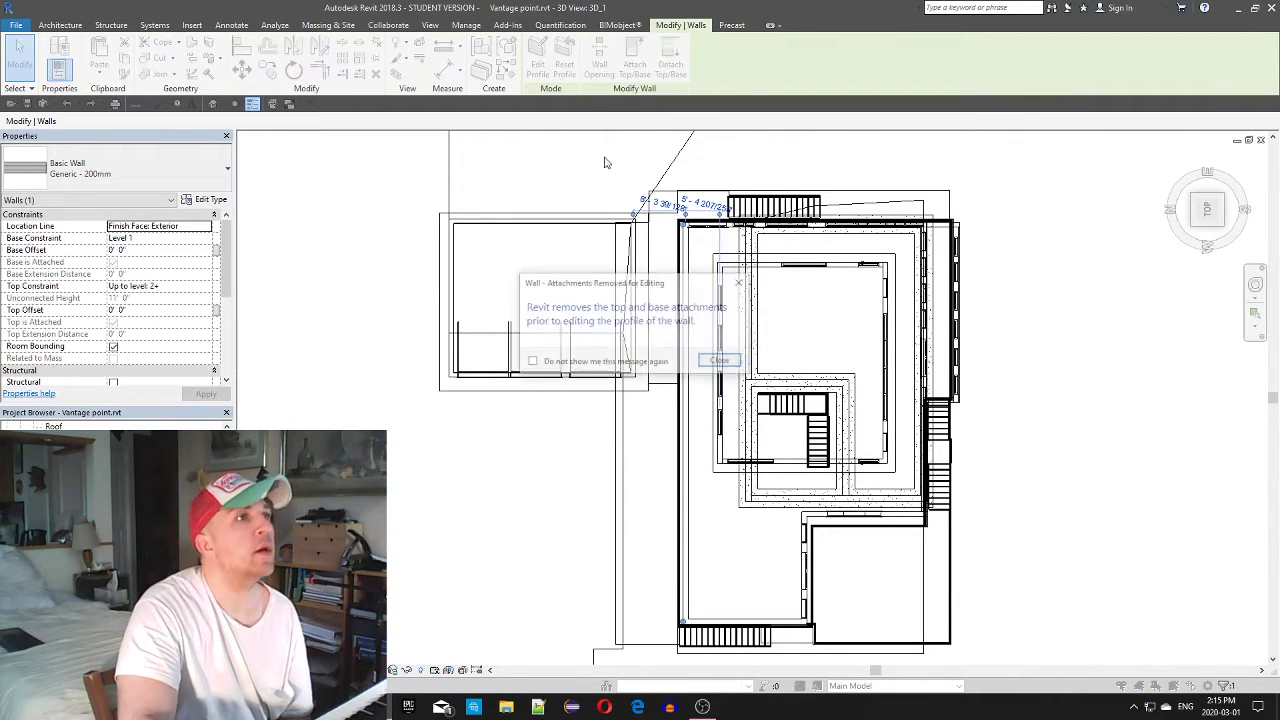
left_click(721, 362)
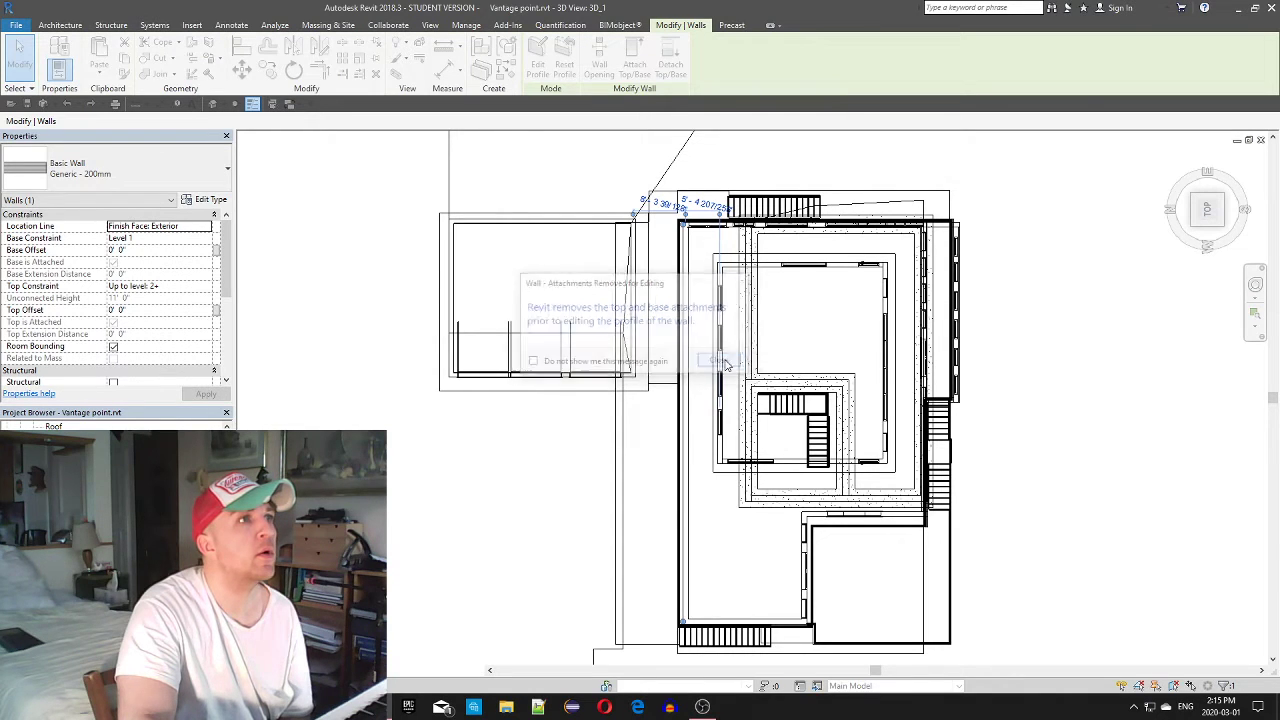
scroll(689, 434, "up", 2)
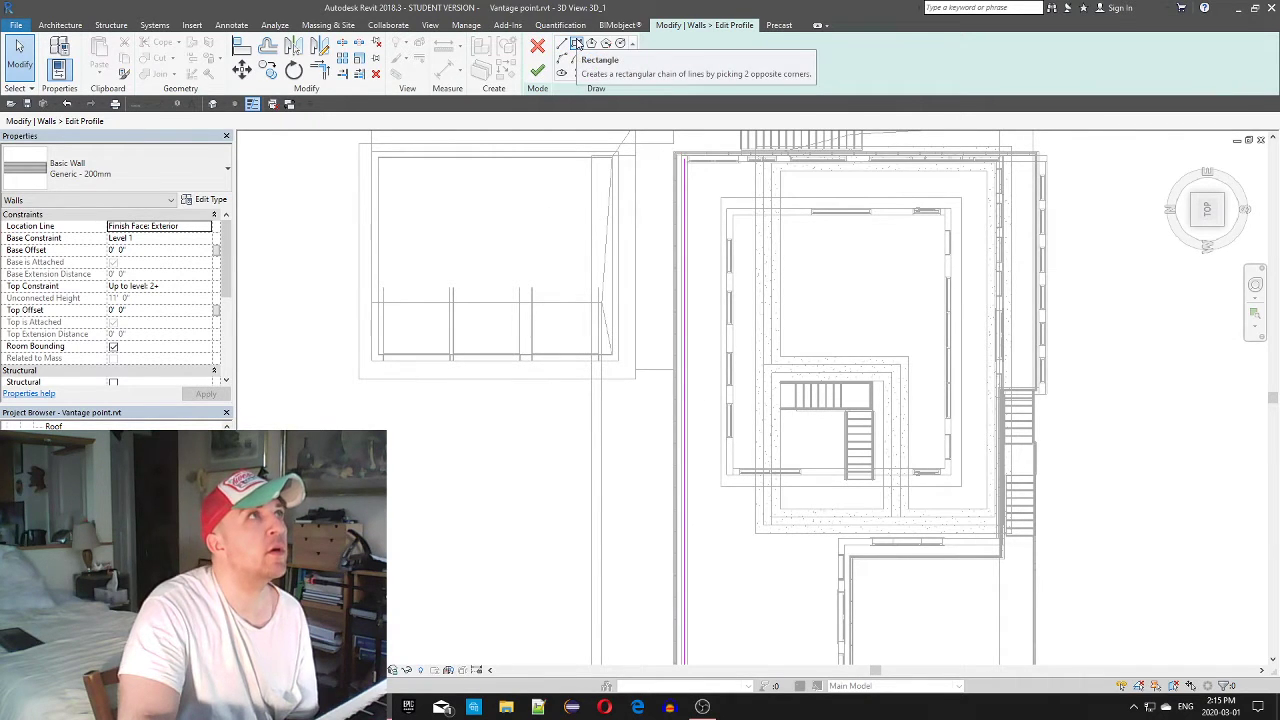
left_click(359, 44)
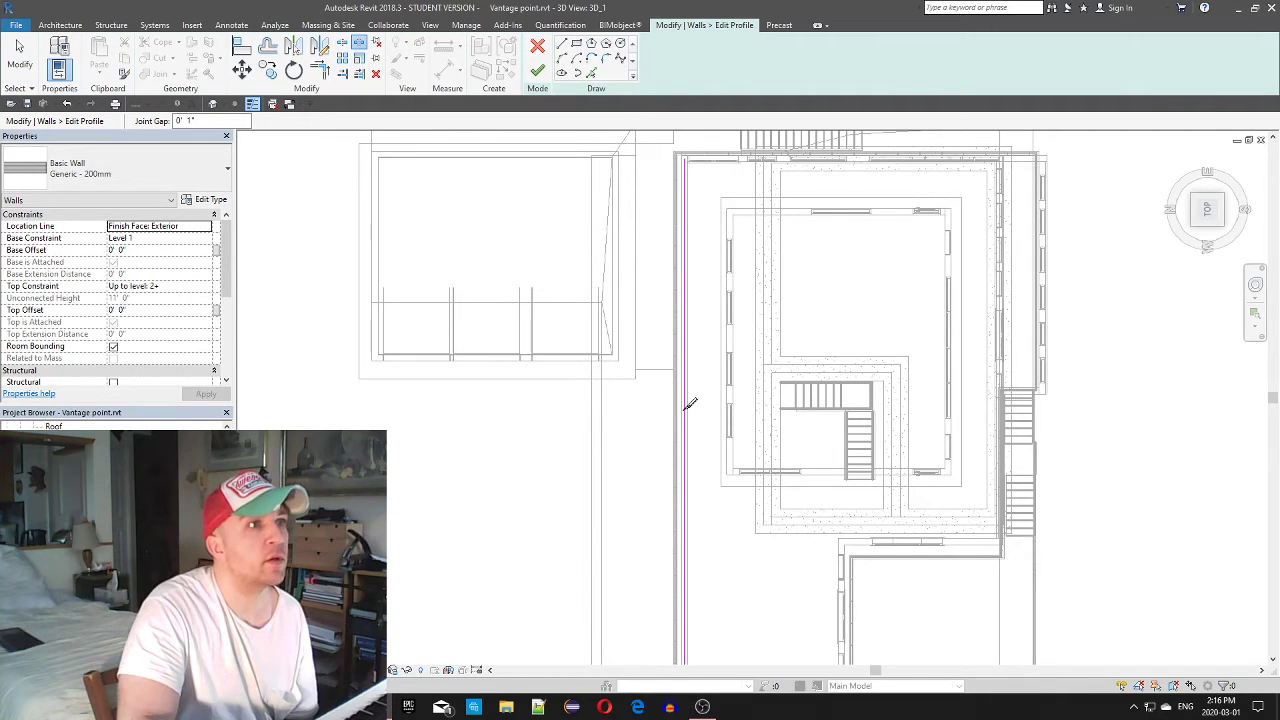
key("Escape")
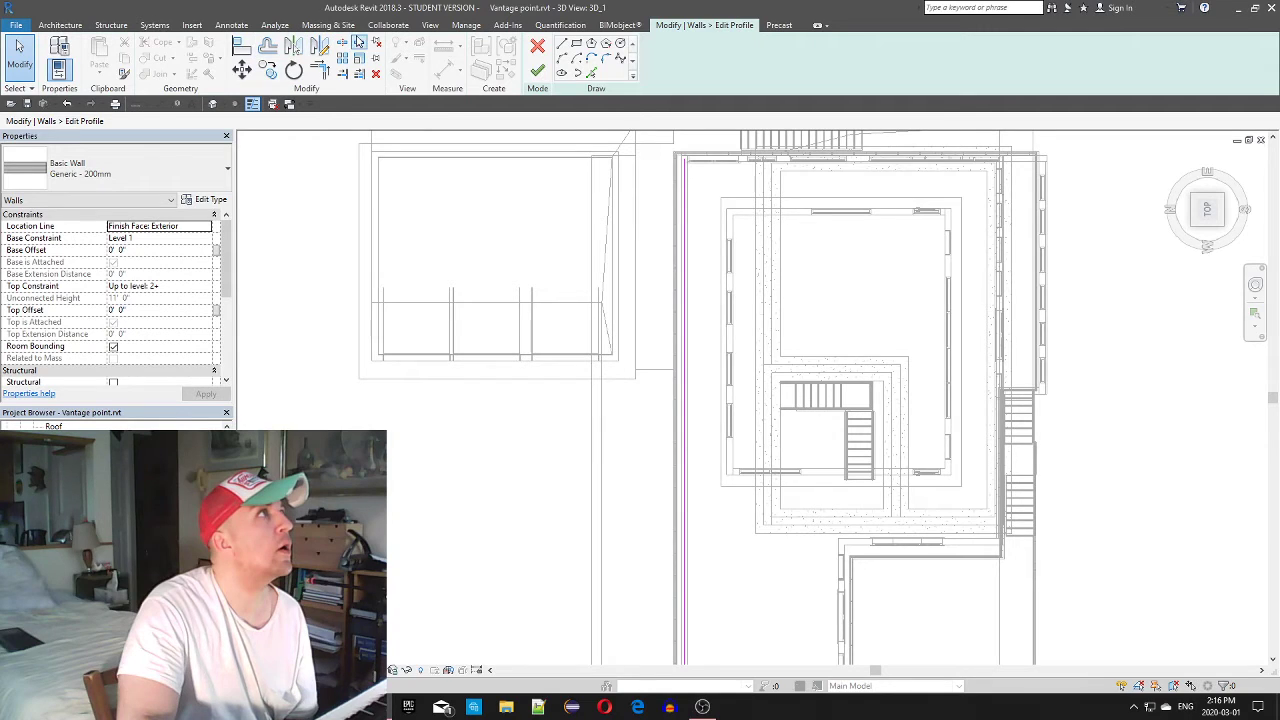
left_click(359, 44)
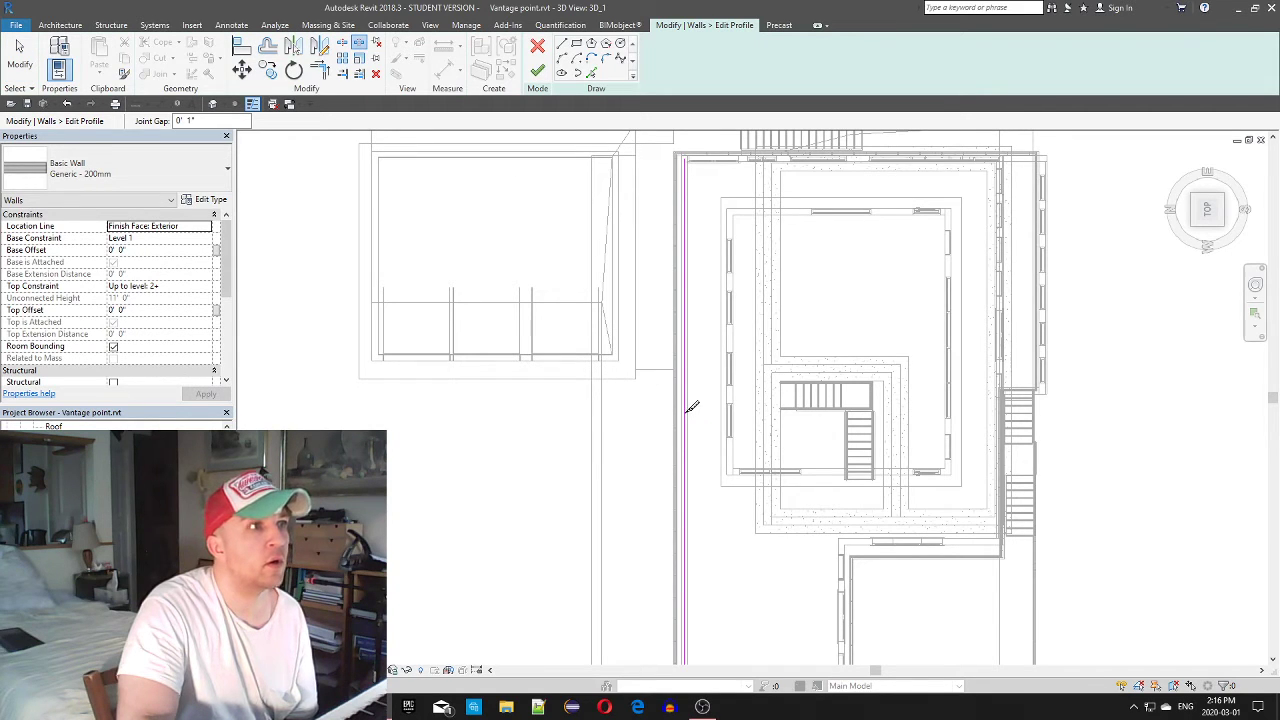
scroll(691, 407, "up", 4)
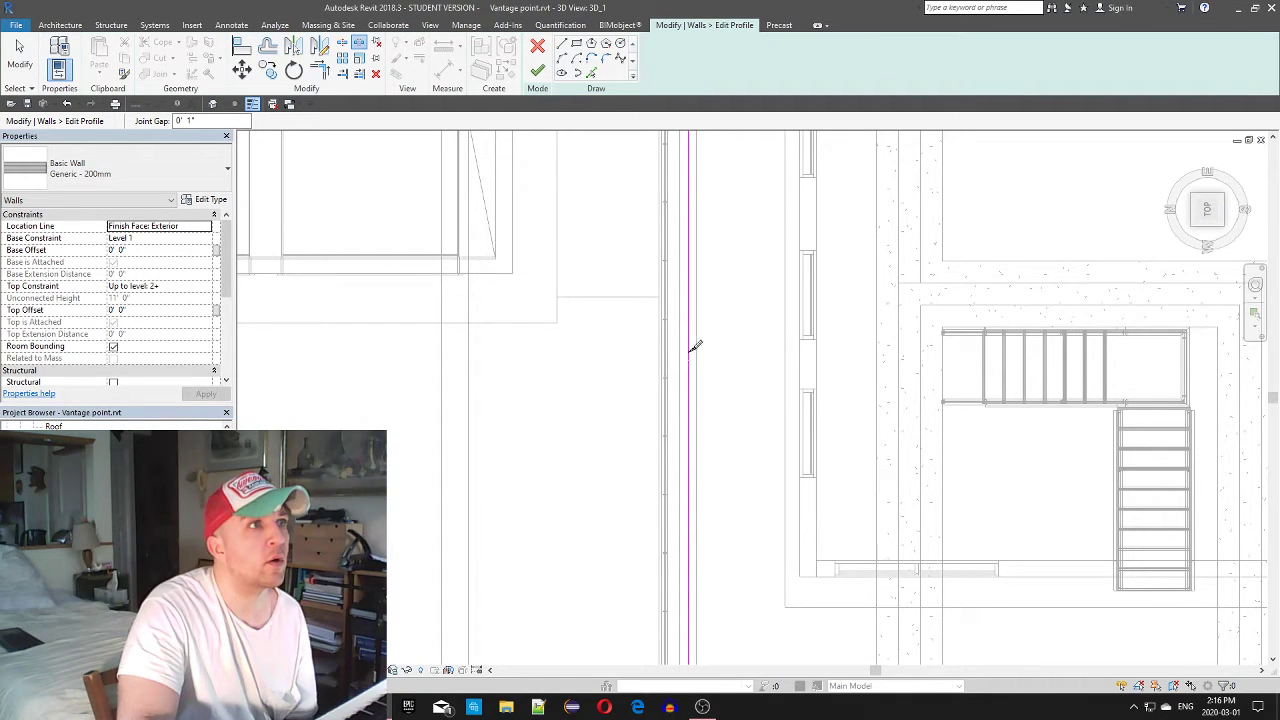
key("Escape")
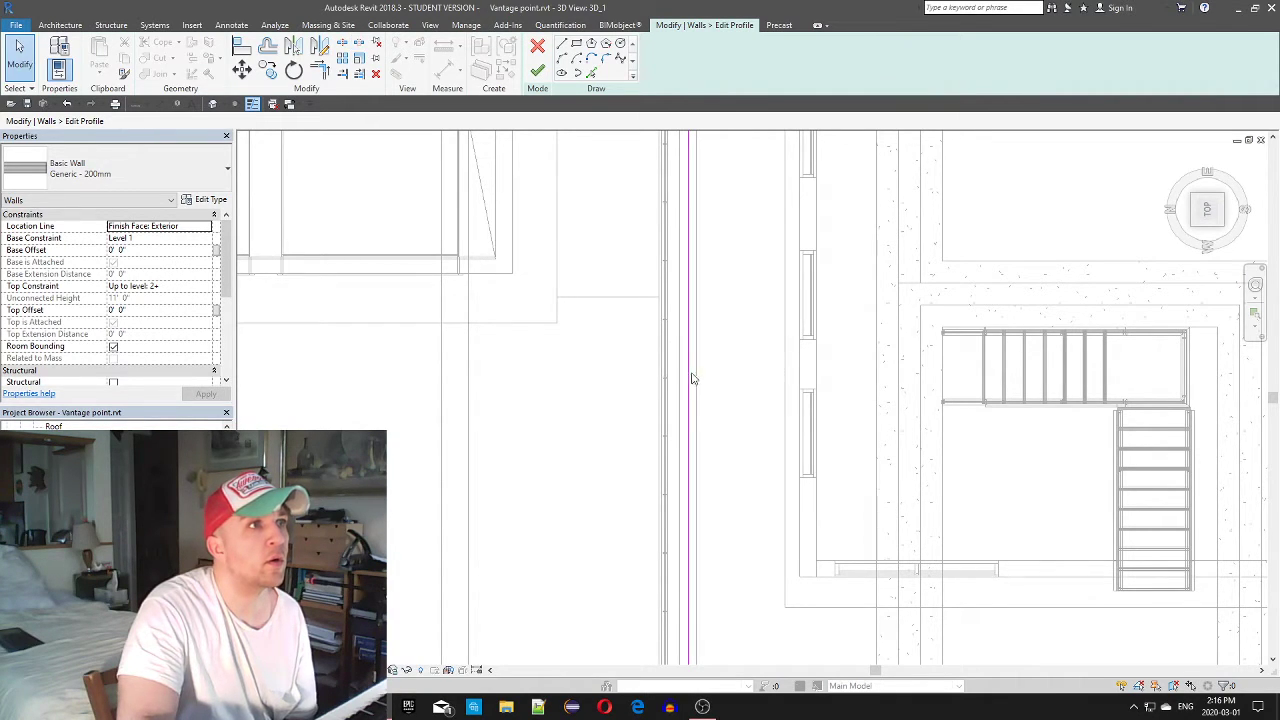
Split the back wall's overlapping profile line alongside the interior staircase, without deleting the inner segment
left_click(689, 378)
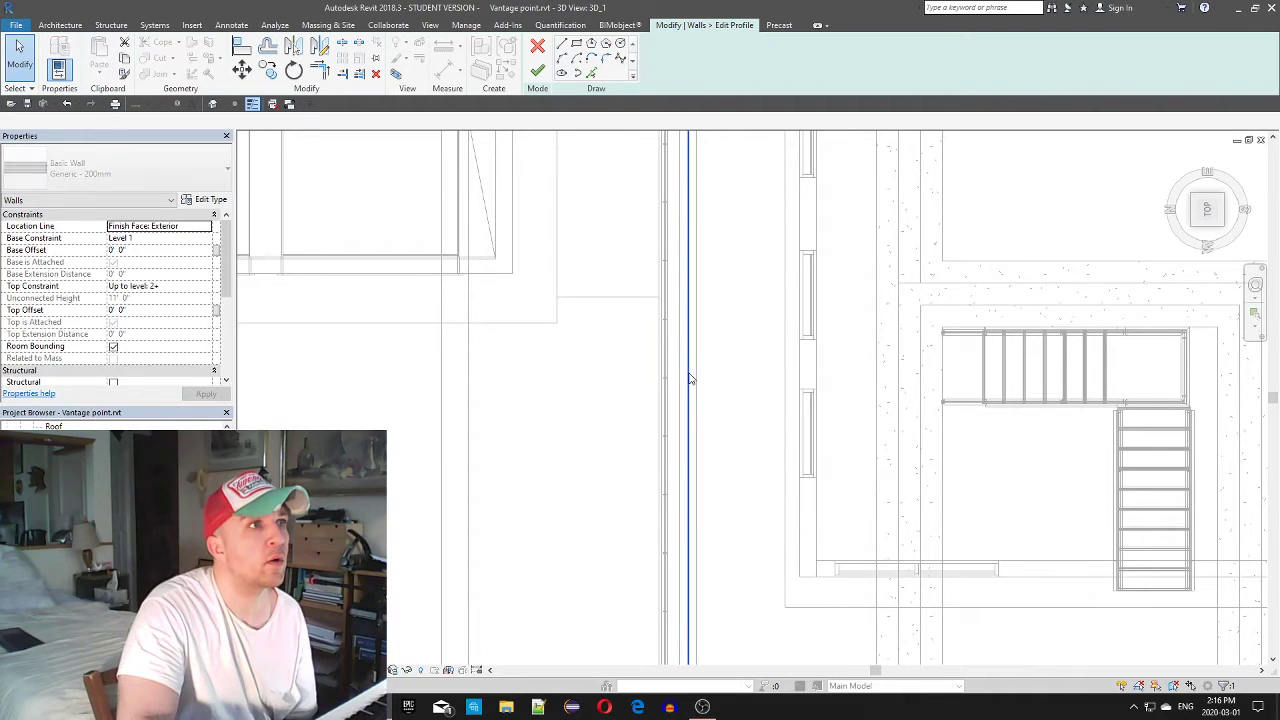
left_click(347, 44)
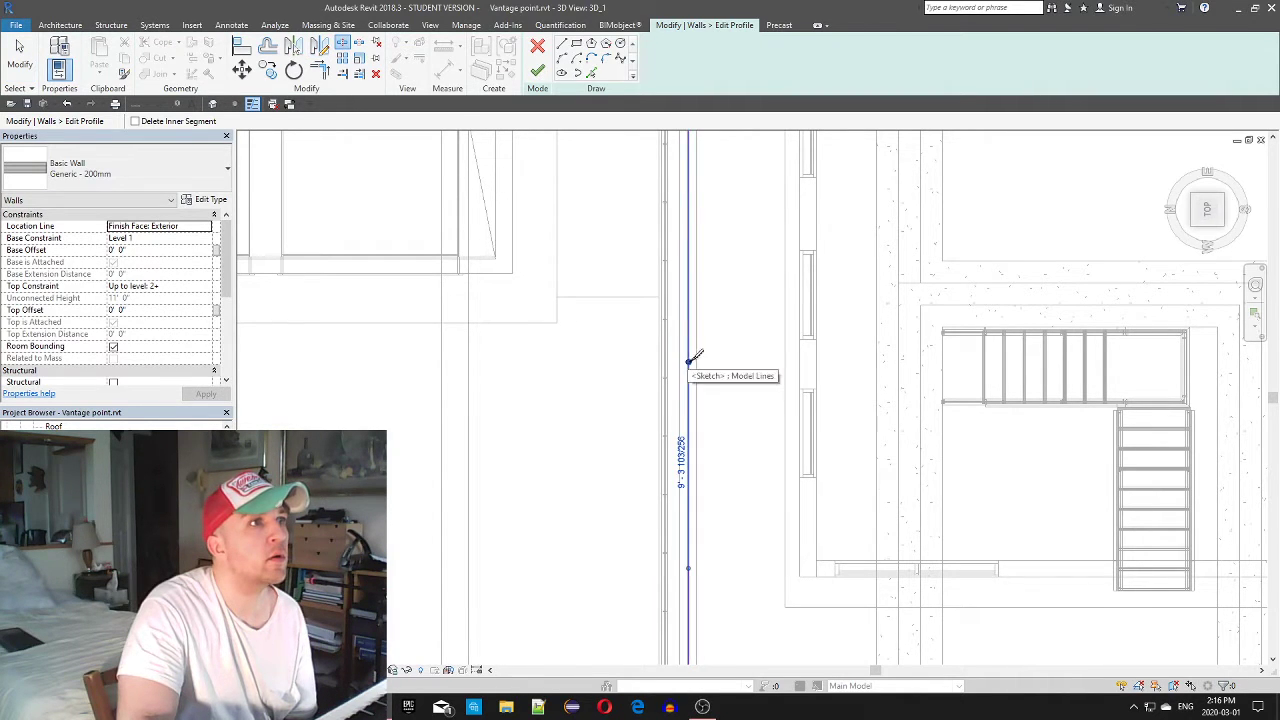
scroll(735, 459, "down", 2)
middle_click_drag(761, 462, 728, 331)
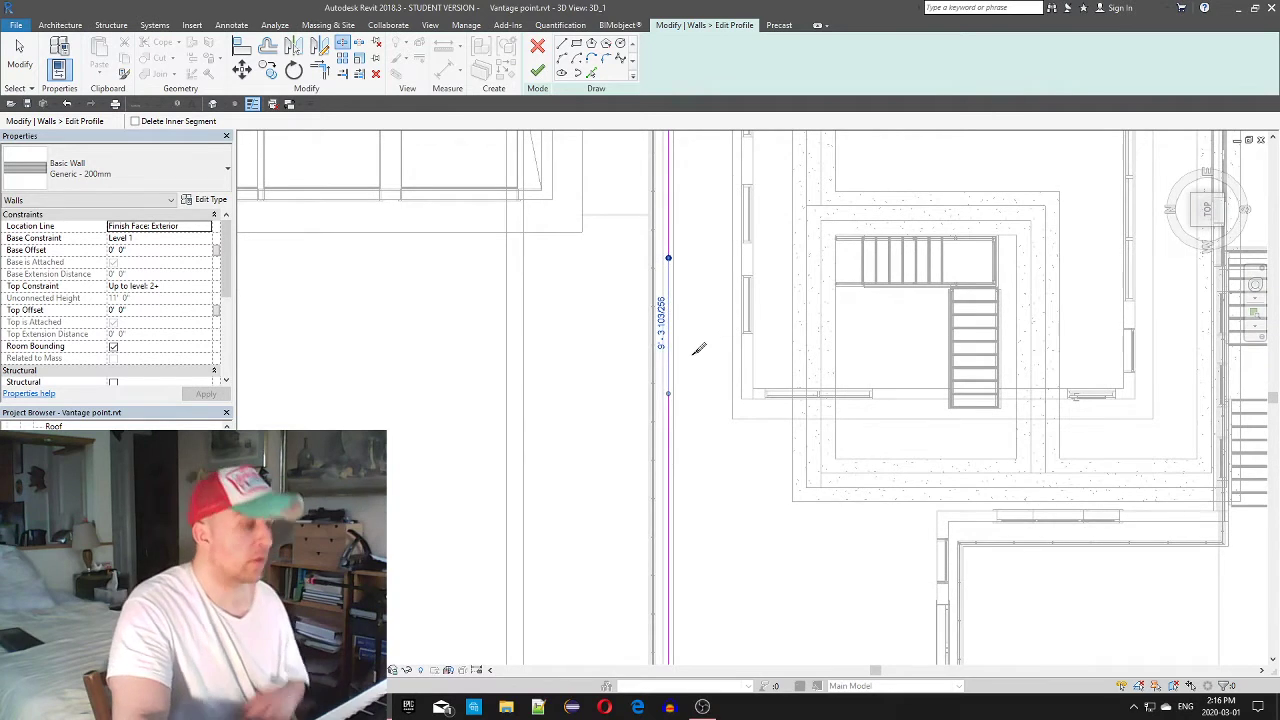
key("Escape")
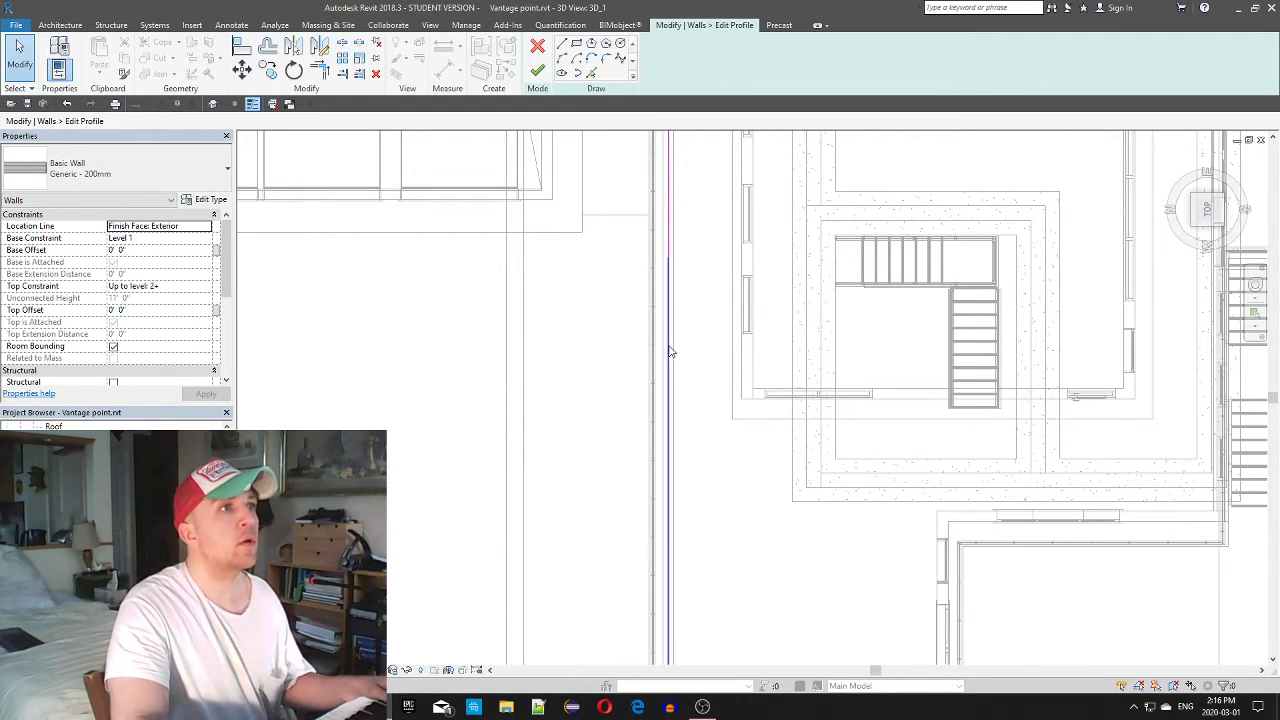
Move the split point west so the western profile segment is about 28' 11" long
left_click(669, 351)
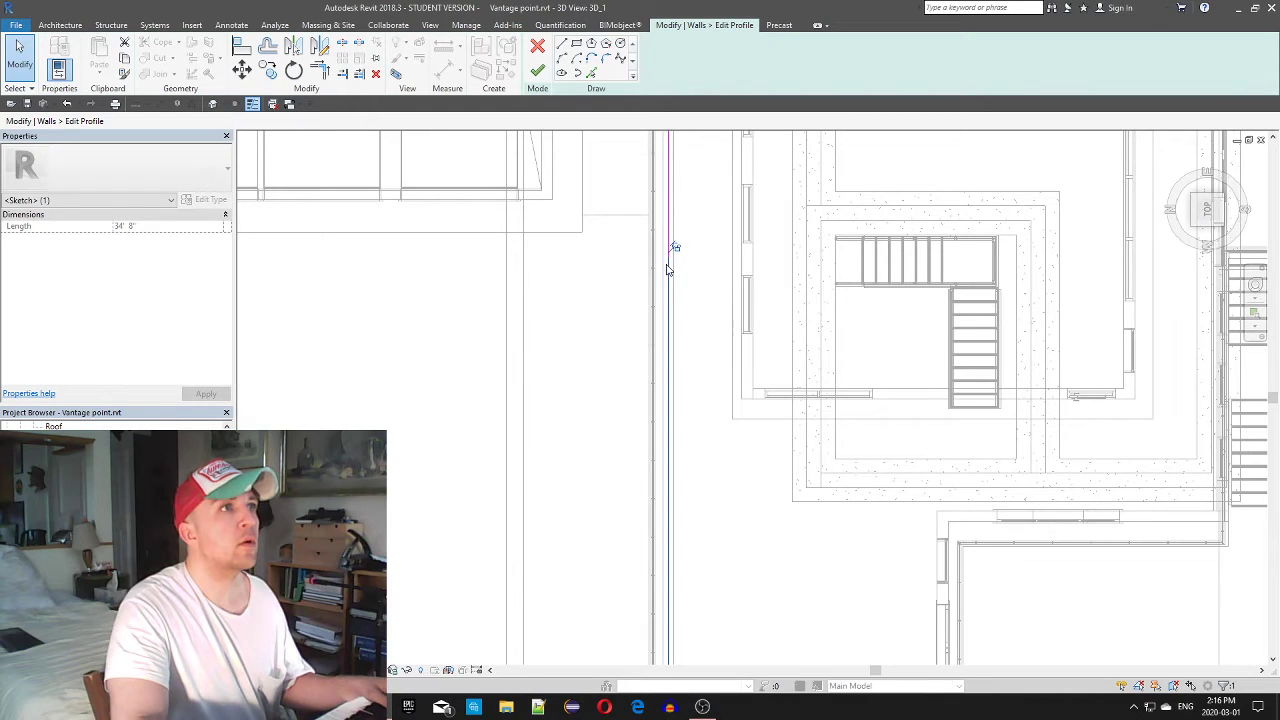
mouse_move(675, 250)
left_mouse_down()
mouse_move(647, 275)
mouse_move(677, 352)
left_mouse_up()
scroll(697, 408, "down", 2)
middle_click_drag(714, 588, 709, 492)
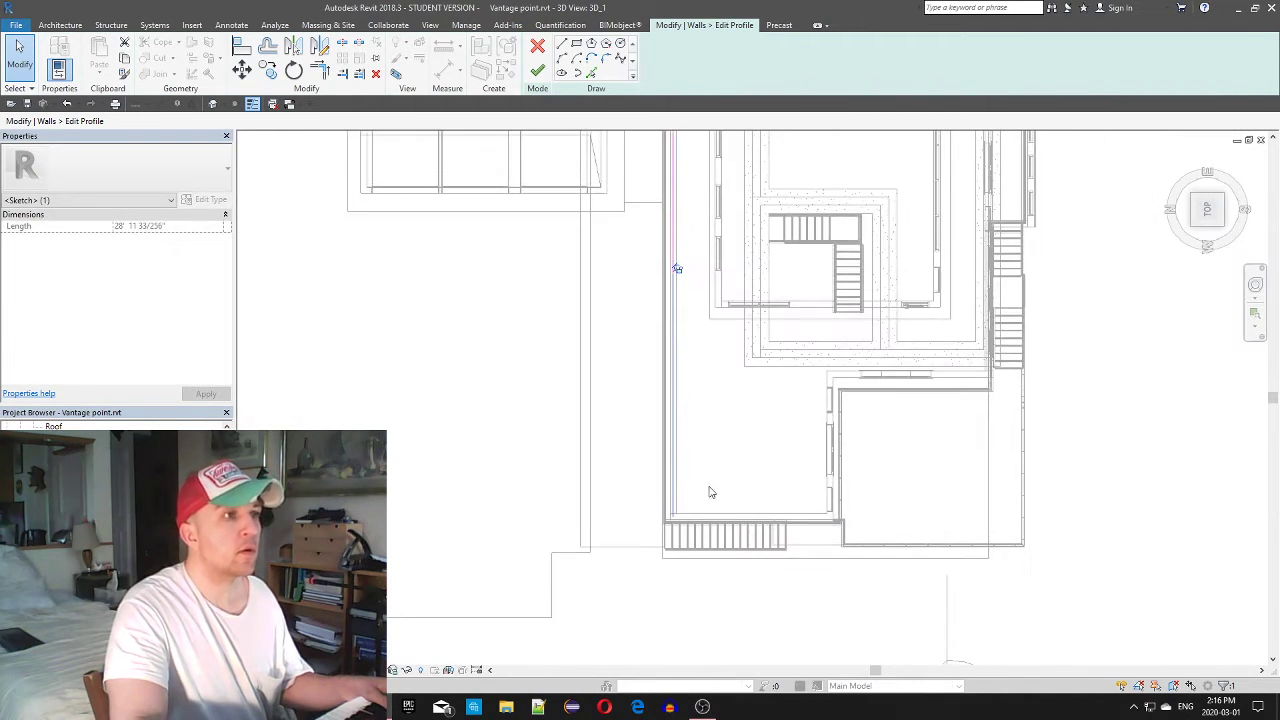
Examine the western end of the back wall's profile and the overlapping sketch lines along its length
left_click(676, 512)
left_click(673, 510)
scroll(710, 330, "down", 1)
scroll(708, 410, "down", 1)
middle_click_drag(710, 430, 691, 494)
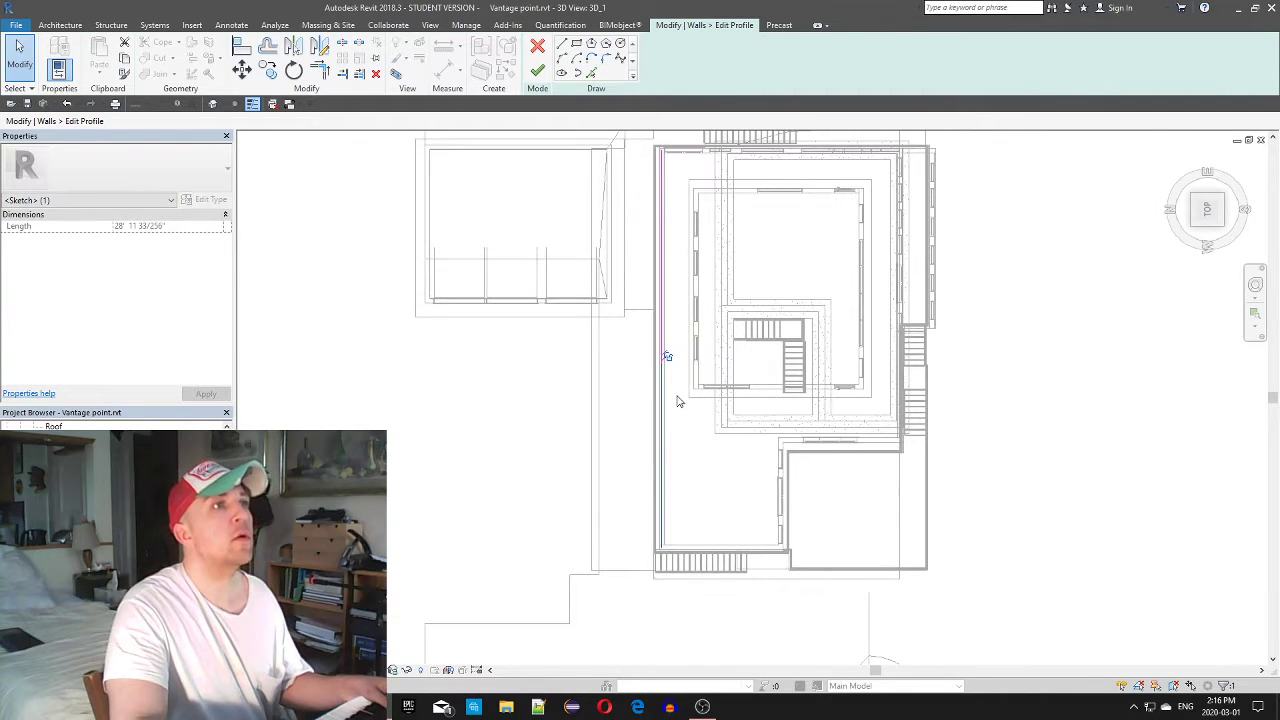
left_click(672, 397)
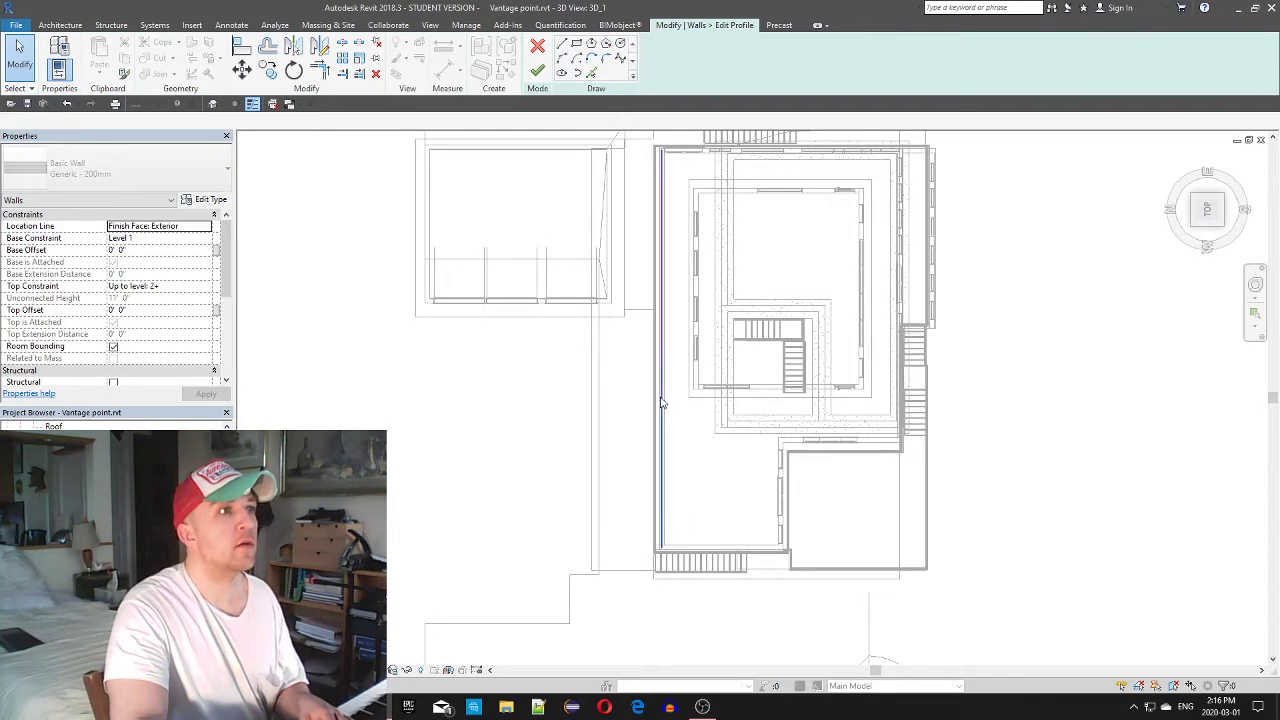
left_click(664, 392)
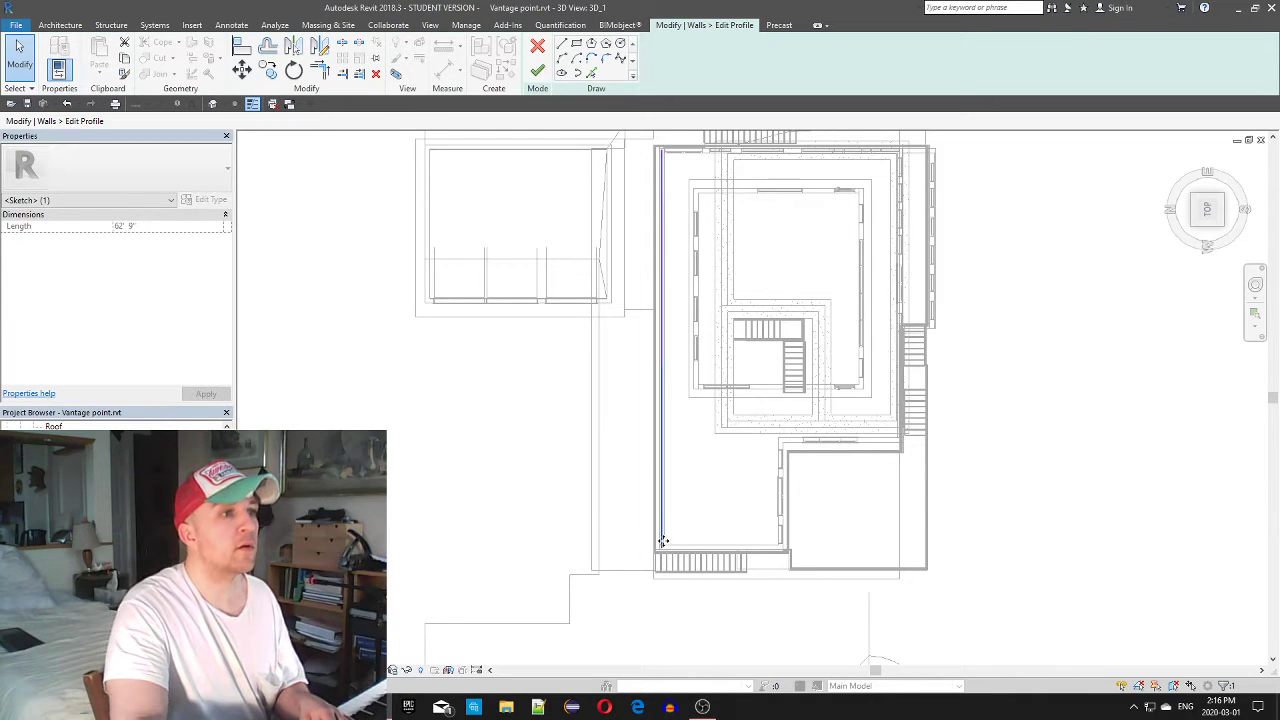
left_click(576, 45)
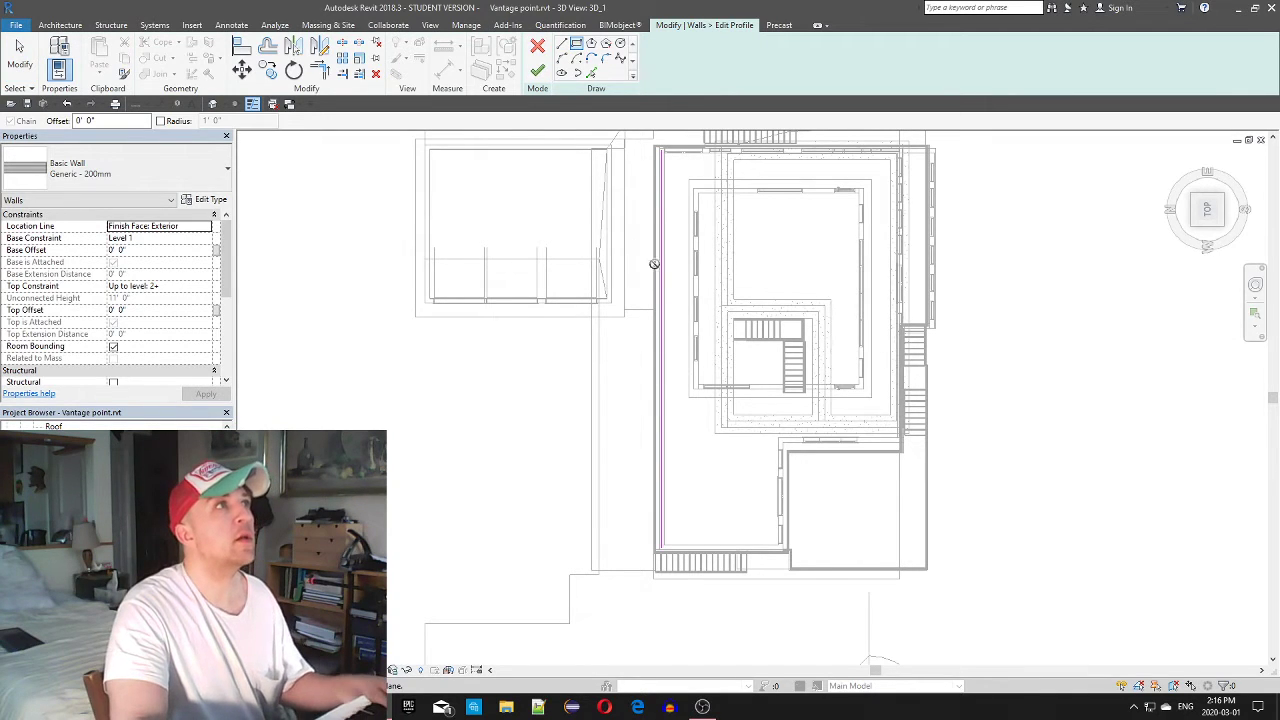
key("Escape")
key("Escape")
Check the eastern profile segment and the full-length line overlapping it around the split point
left_click(660, 345)
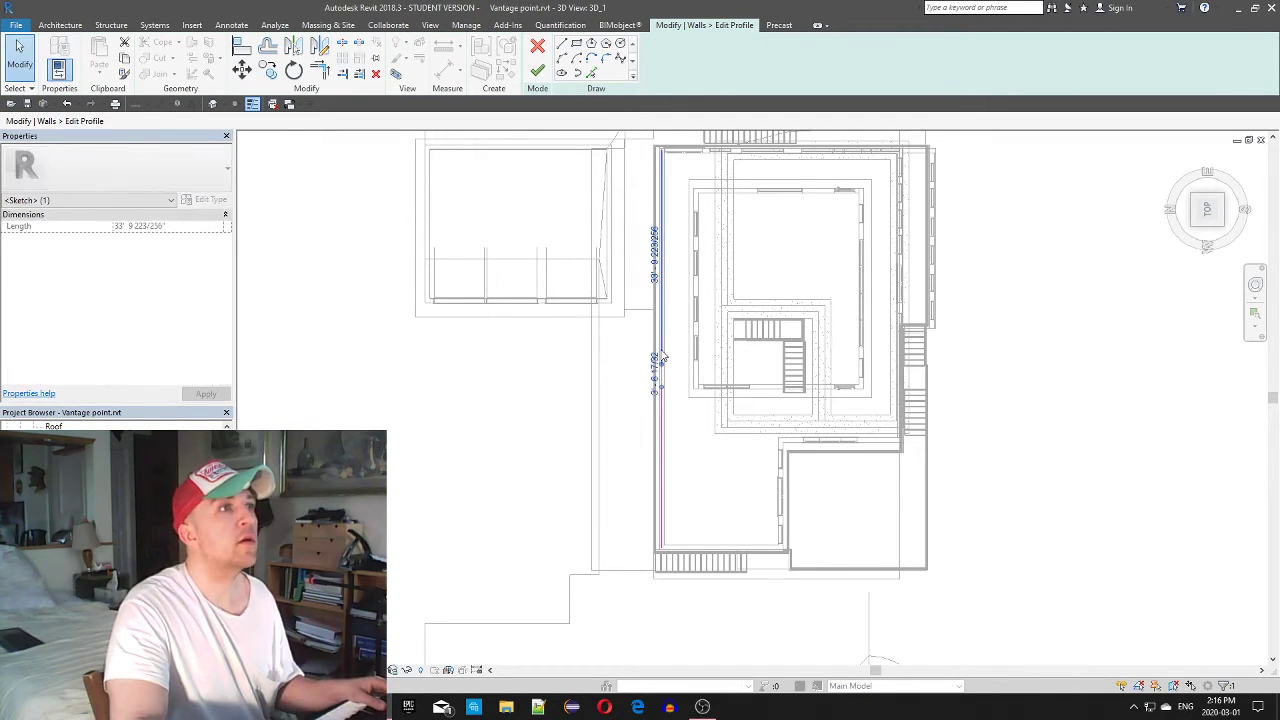
scroll(670, 385, "up", 3)
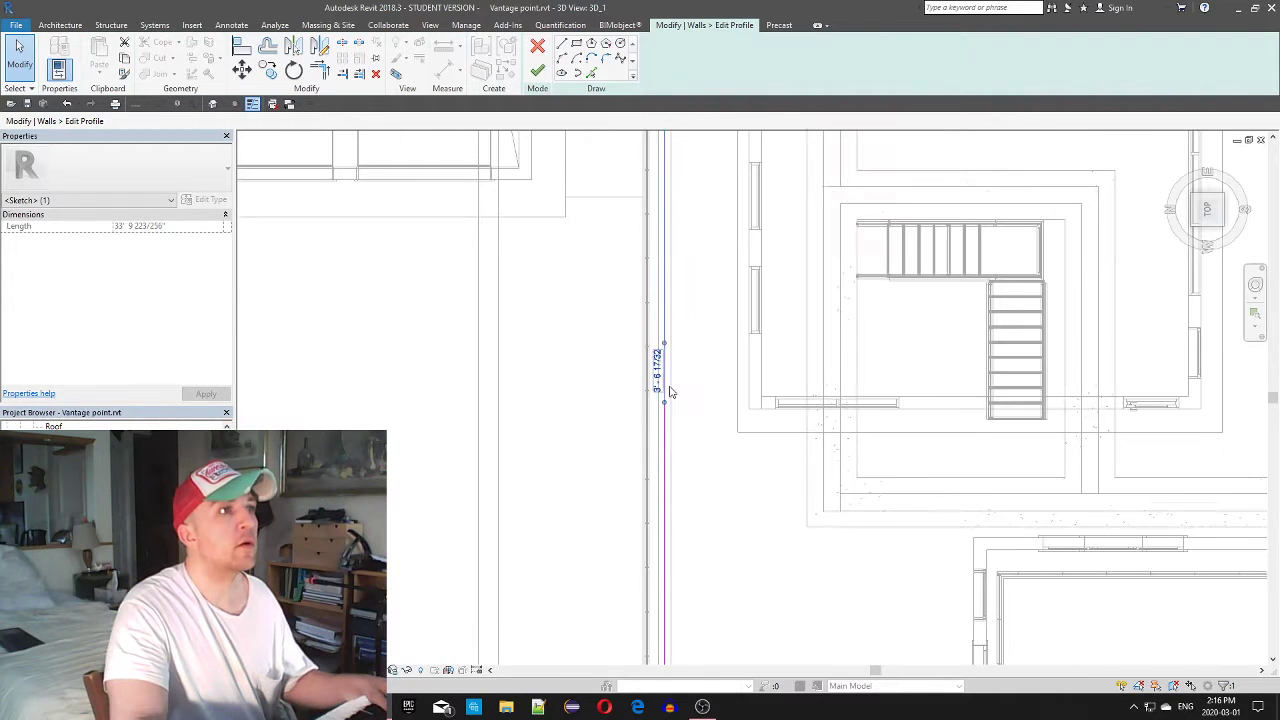
left_click(694, 409)
left_click(666, 376)
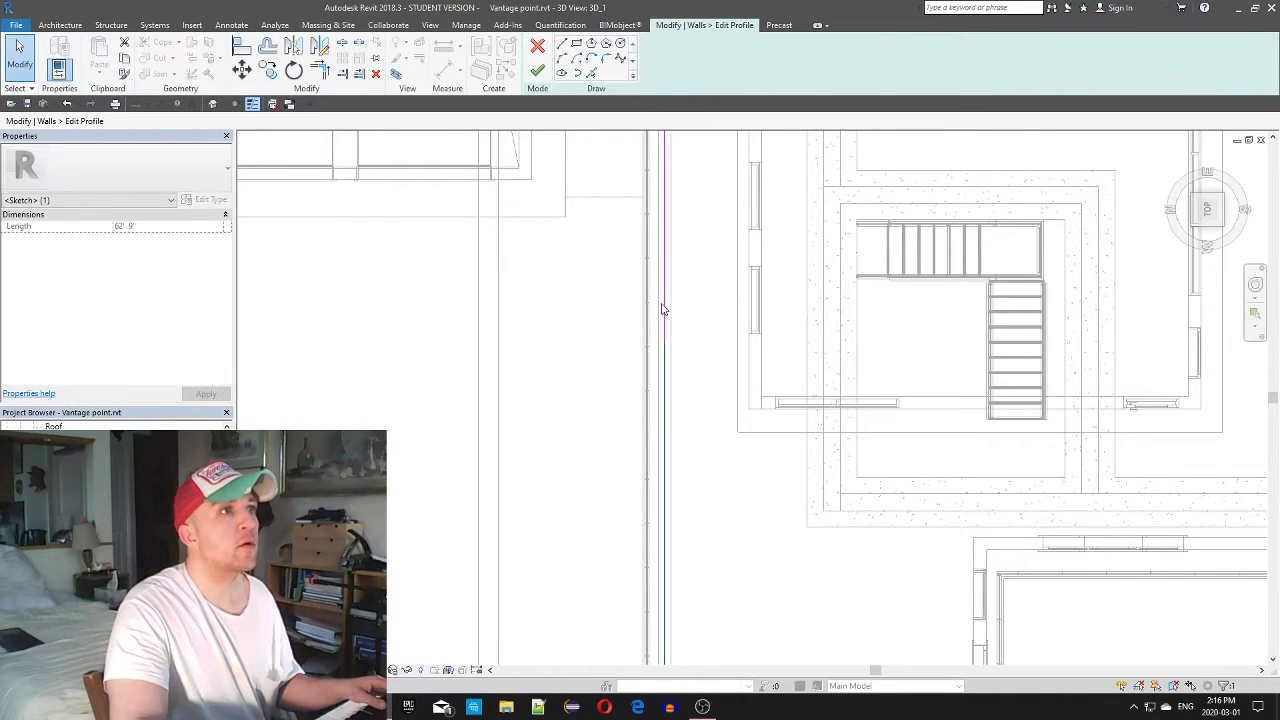
left_click(669, 296)
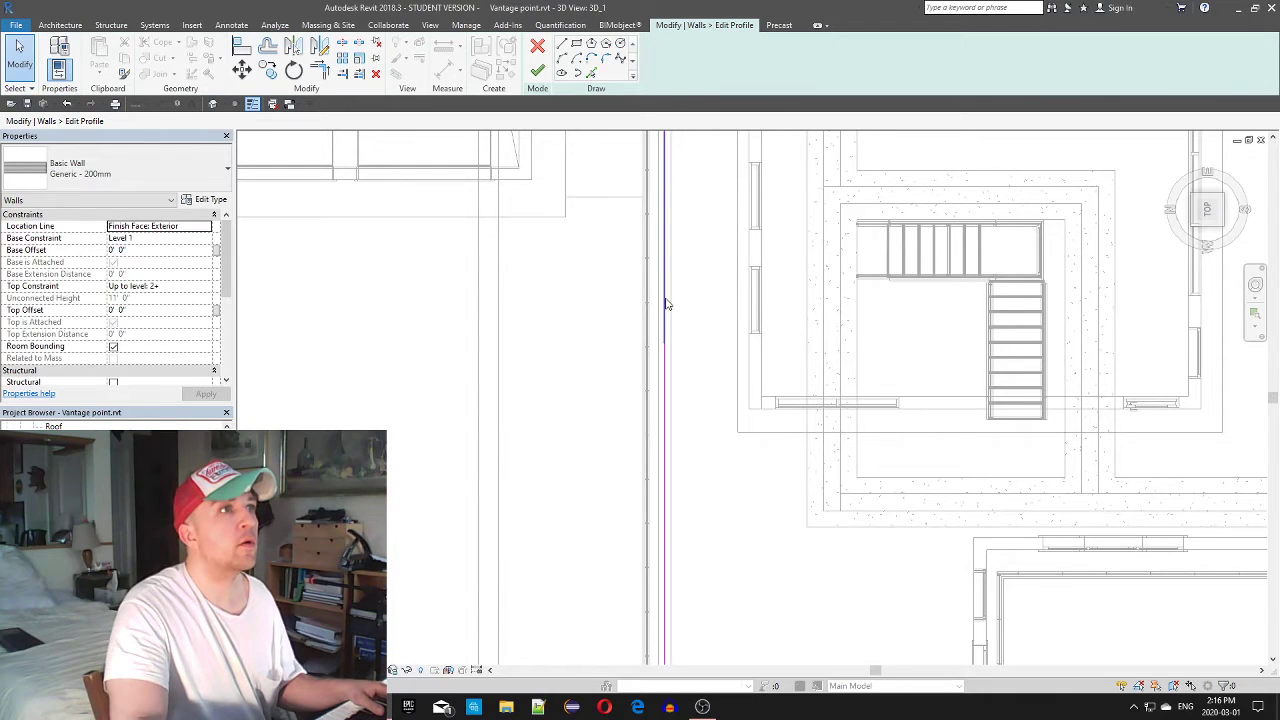
left_click(665, 304)
left_click(688, 337)
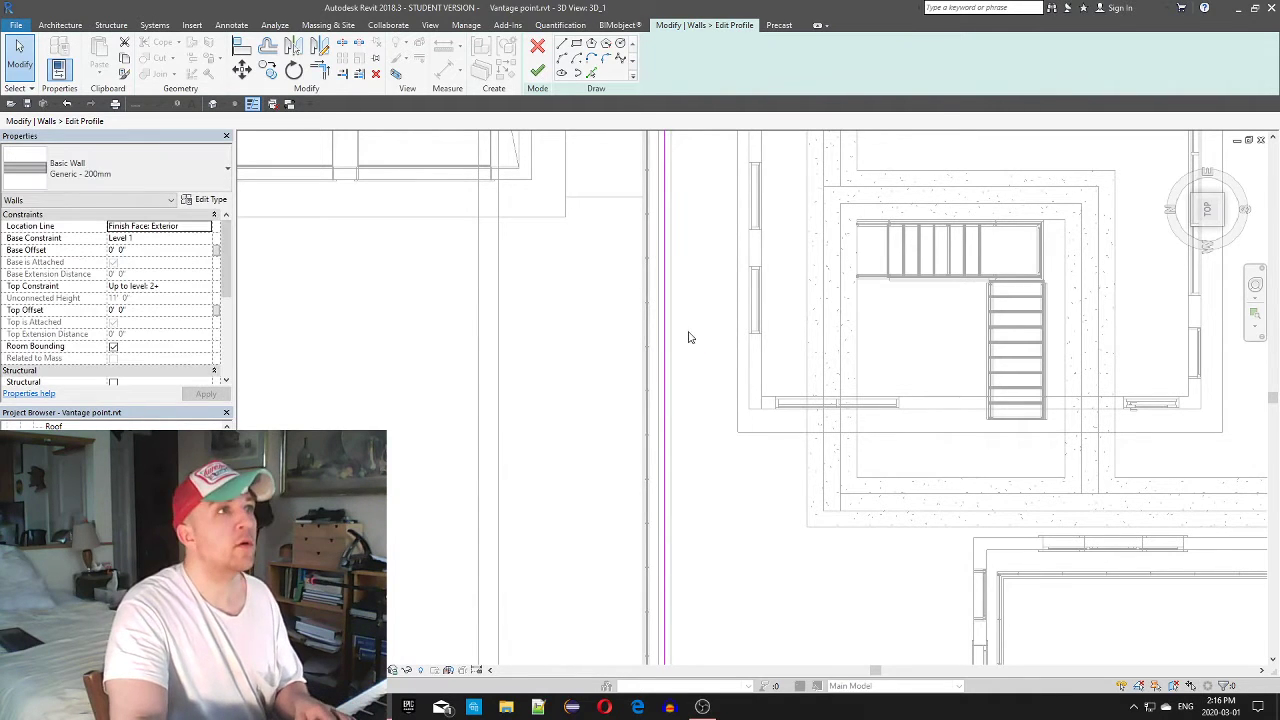
left_click(666, 314)
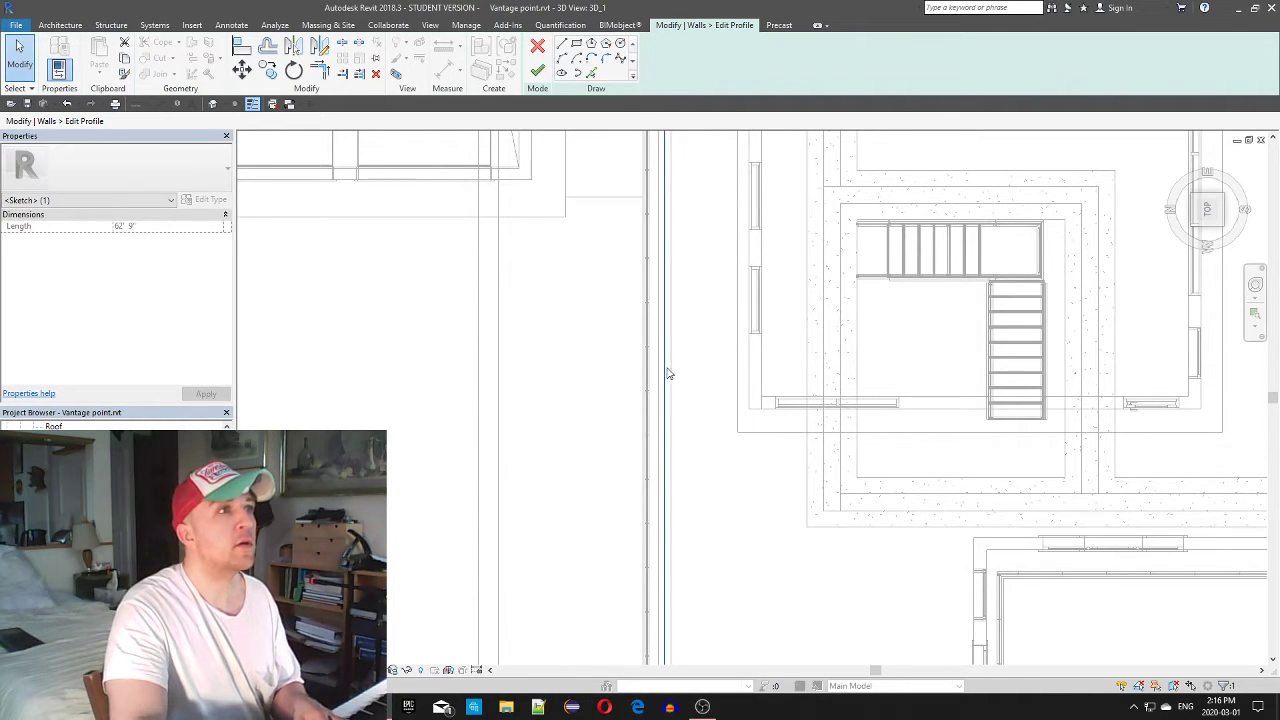
Inspect the full-length base line of the wall's profile from an angled 3D view of the back corner
left_click(359, 45)
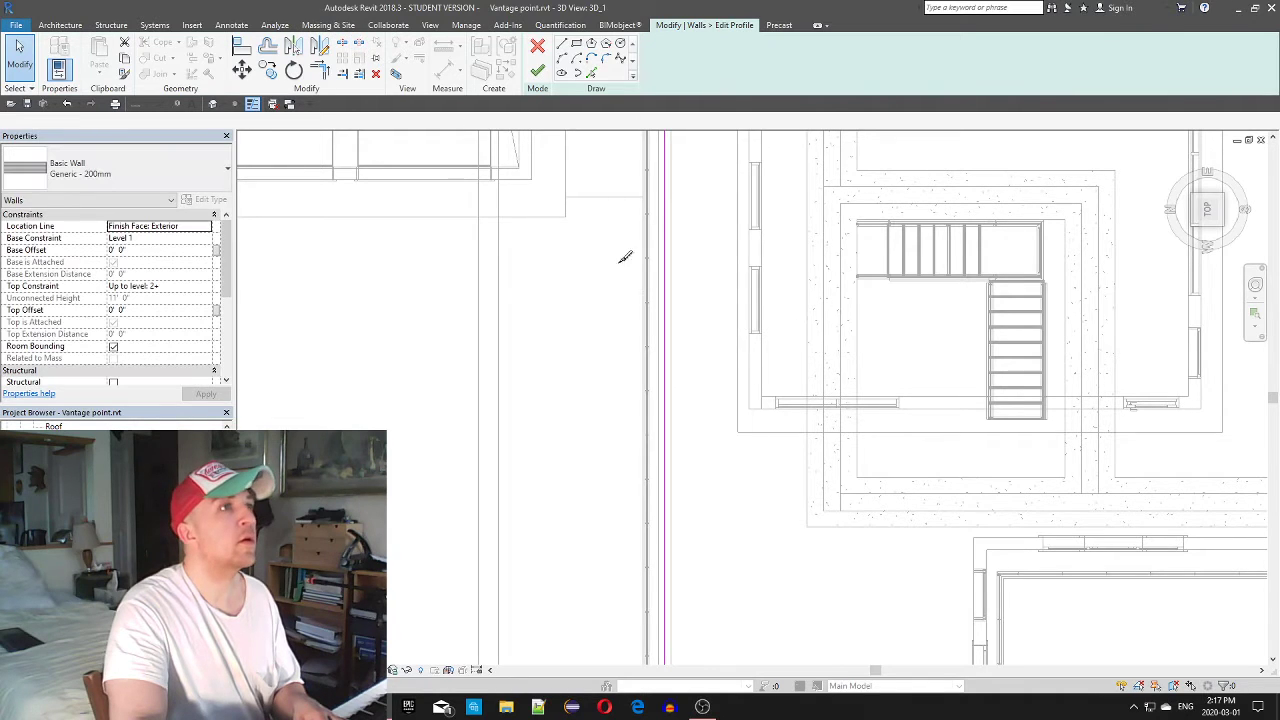
key("Escape")
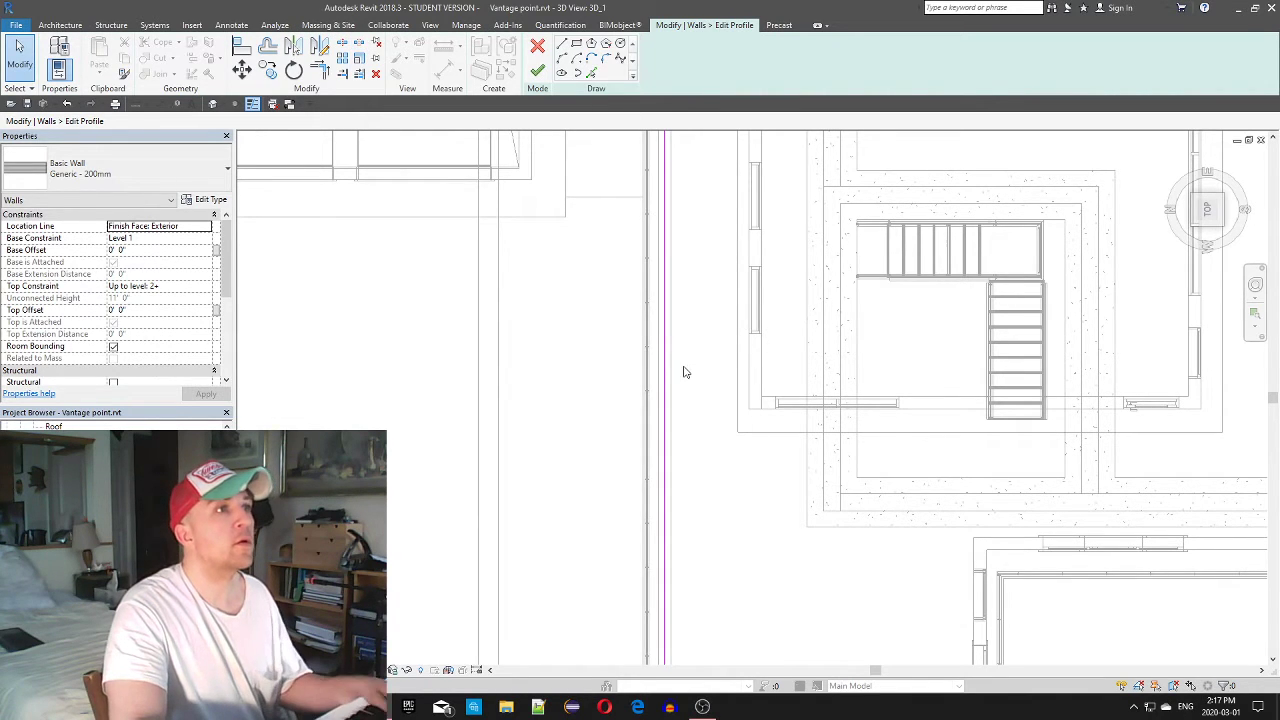
left_click(667, 358)
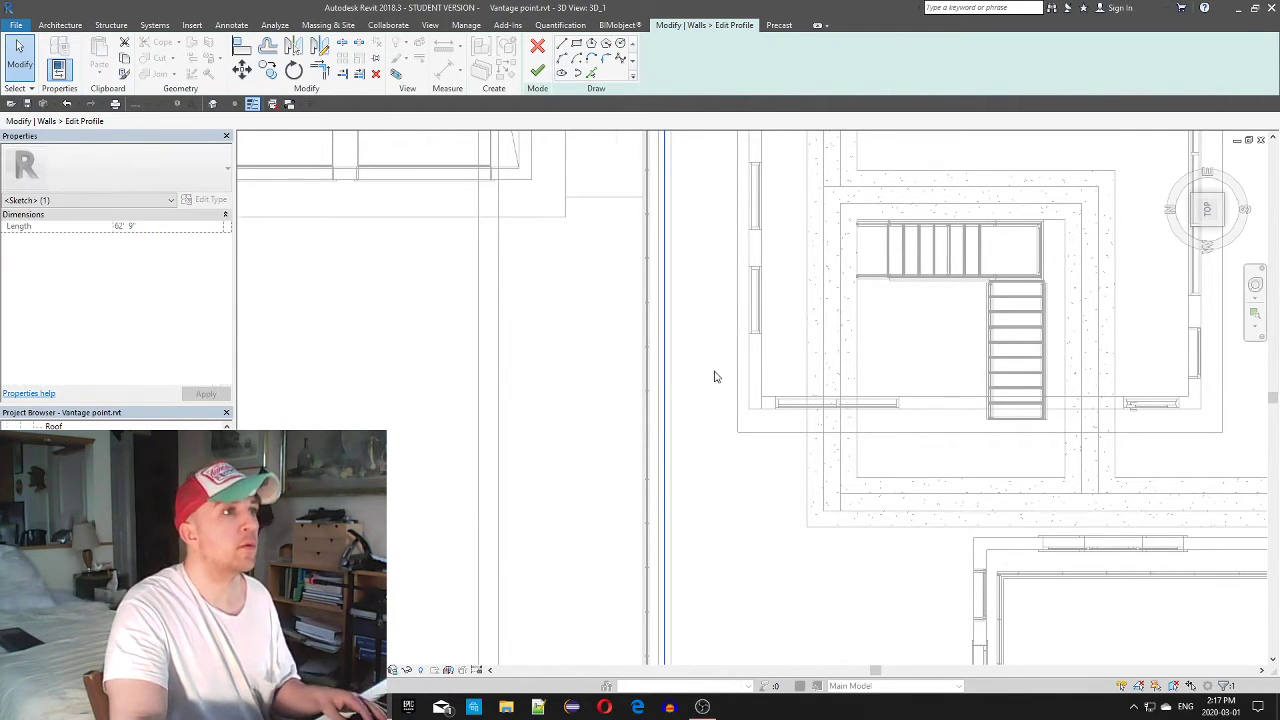
scroll(663, 397, "down", 3)
mouse_move(666, 389)
middle_mouse_down("shift")
mouse_move(740, 330)
mouse_move(810, 226)
mouse_move(718, 338)
middle_mouse_up("shift")
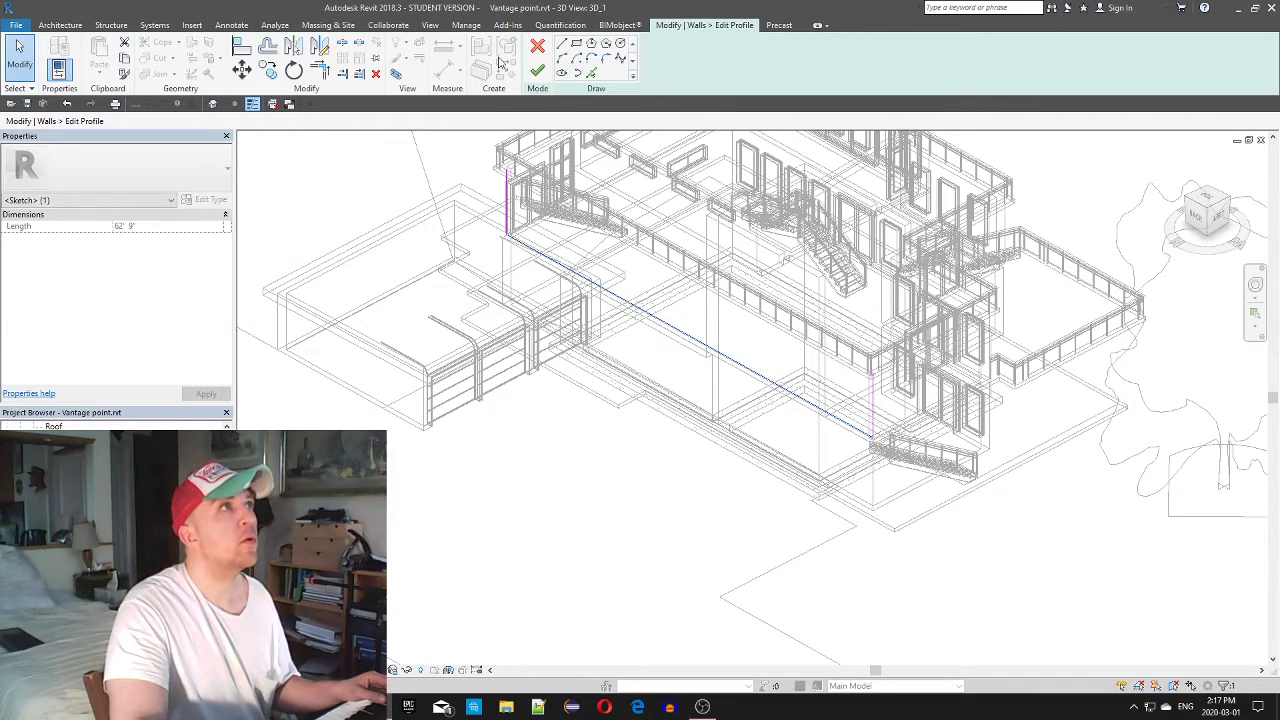
left_click(577, 45)
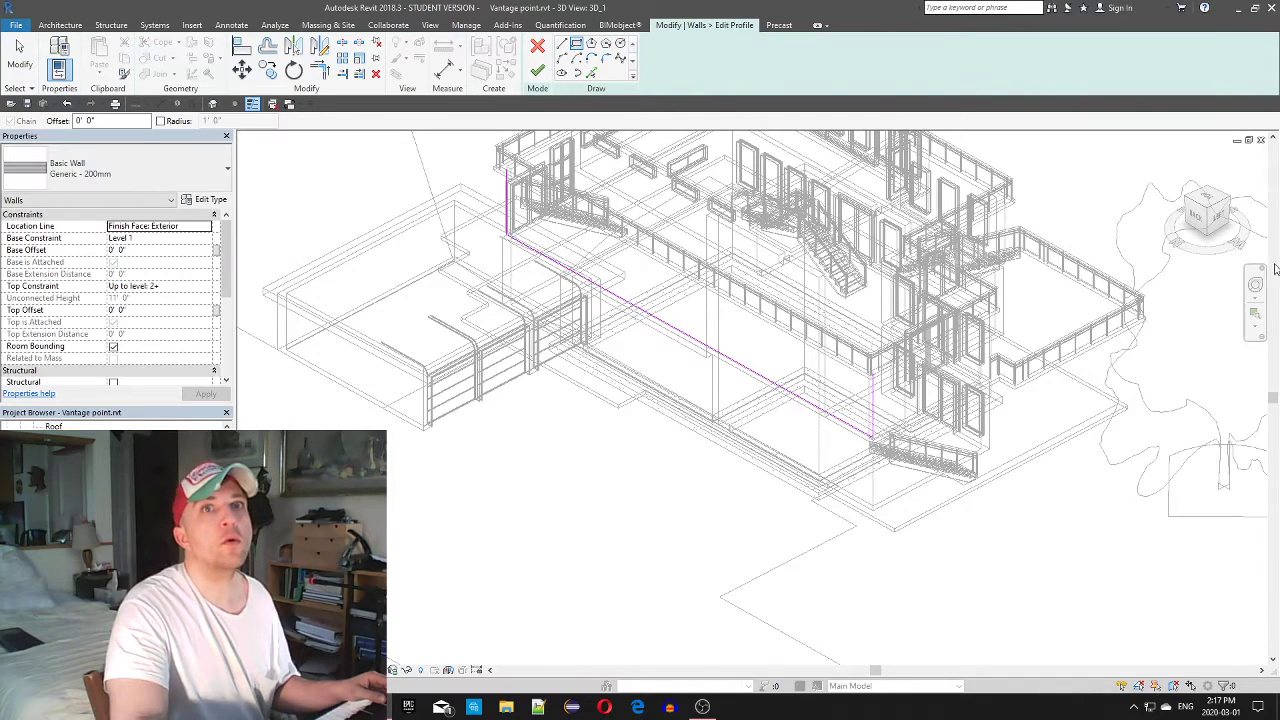
left_click(1210, 198)
scroll(629, 356, "up", 6)
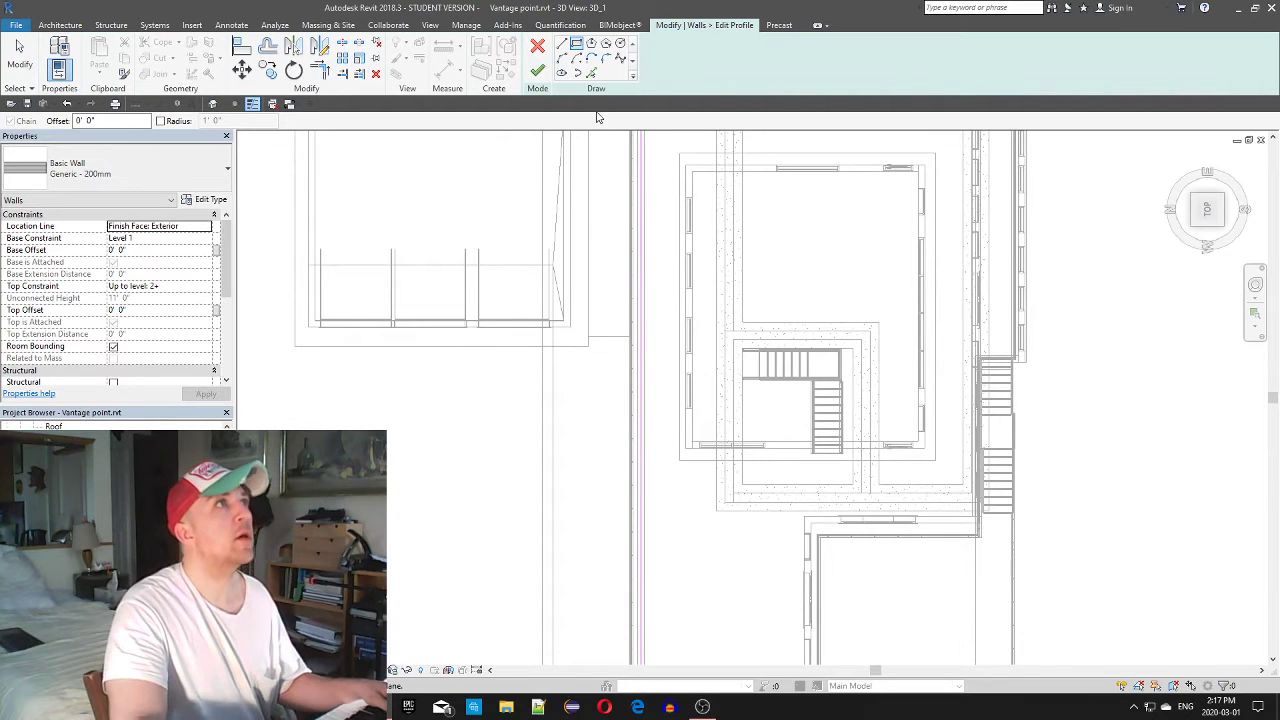
key("Escape")
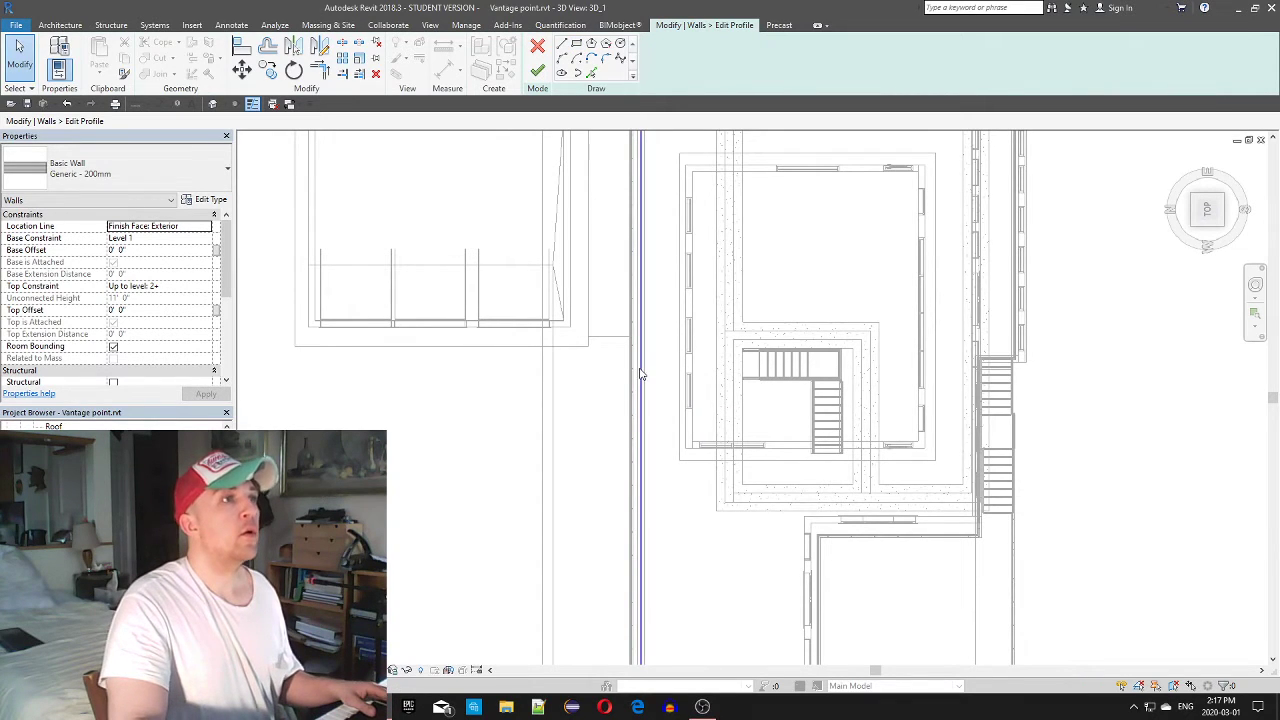
Inspect the full-length base line of the back wall's profile along its whole run from directly above
left_click(641, 374)
scroll(708, 456, "down", 1)
middle_click_drag(708, 460, 700, 342)
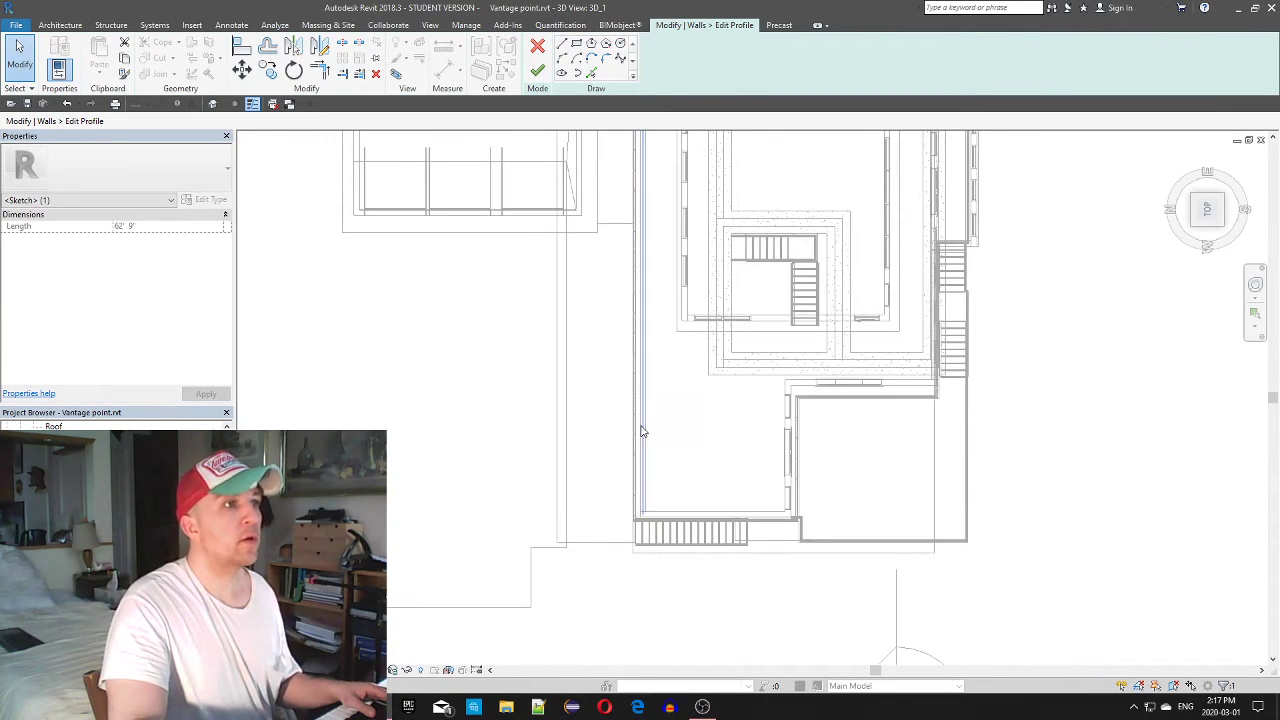
key("Escape")
scroll(646, 270, "down", 2)
middle_click_drag(651, 261, 653, 380)
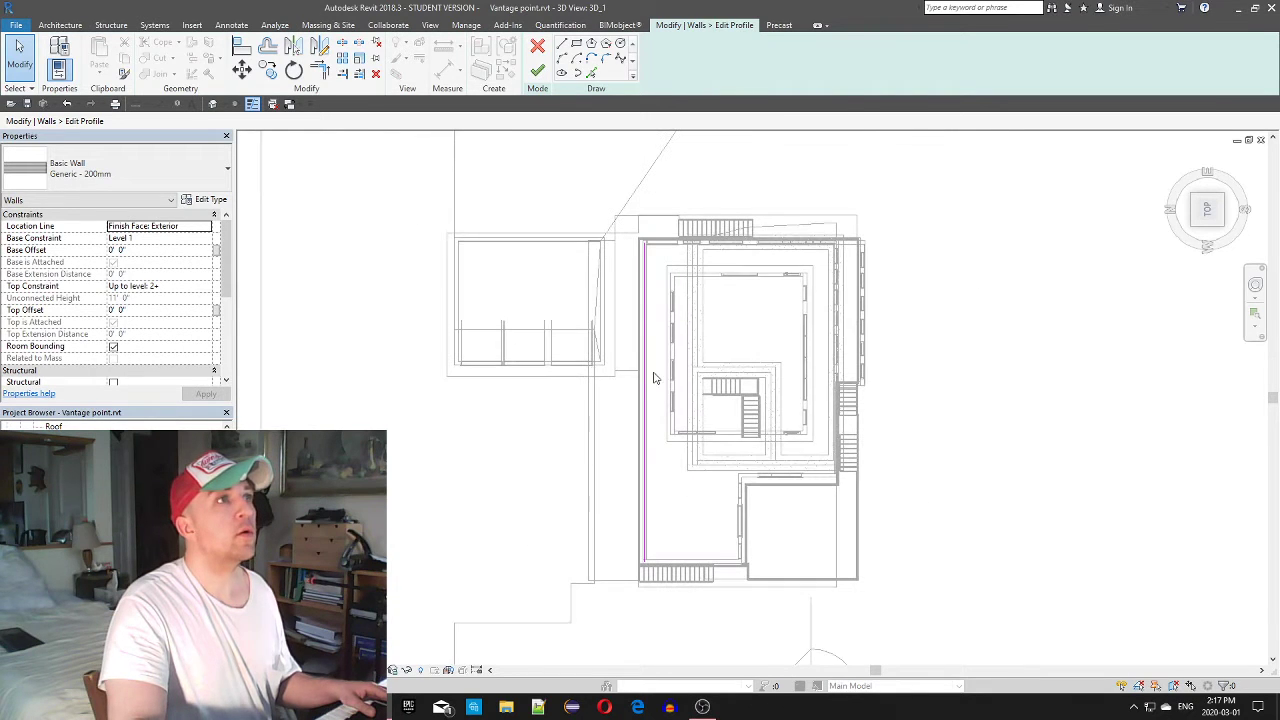
scroll(611, 396, "up", 3)
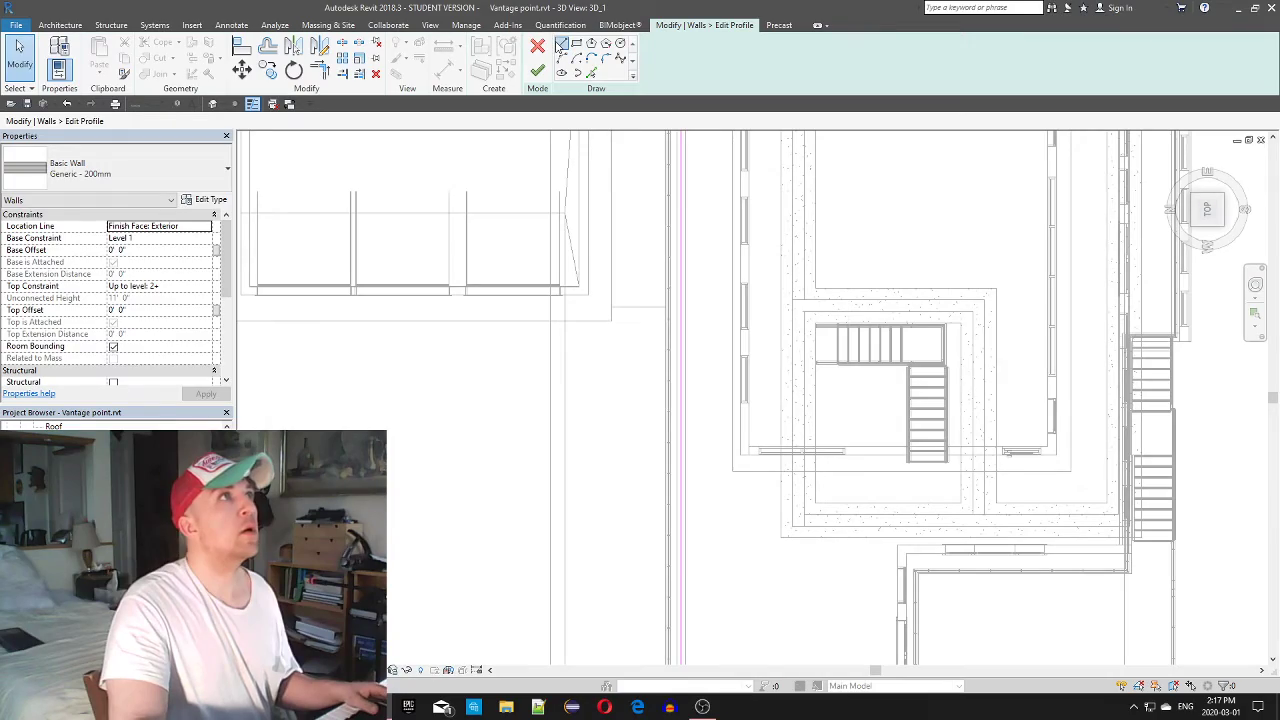
left_click(561, 44)
scroll(611, 318, "down", 5)
key("Escape")
key("Escape")
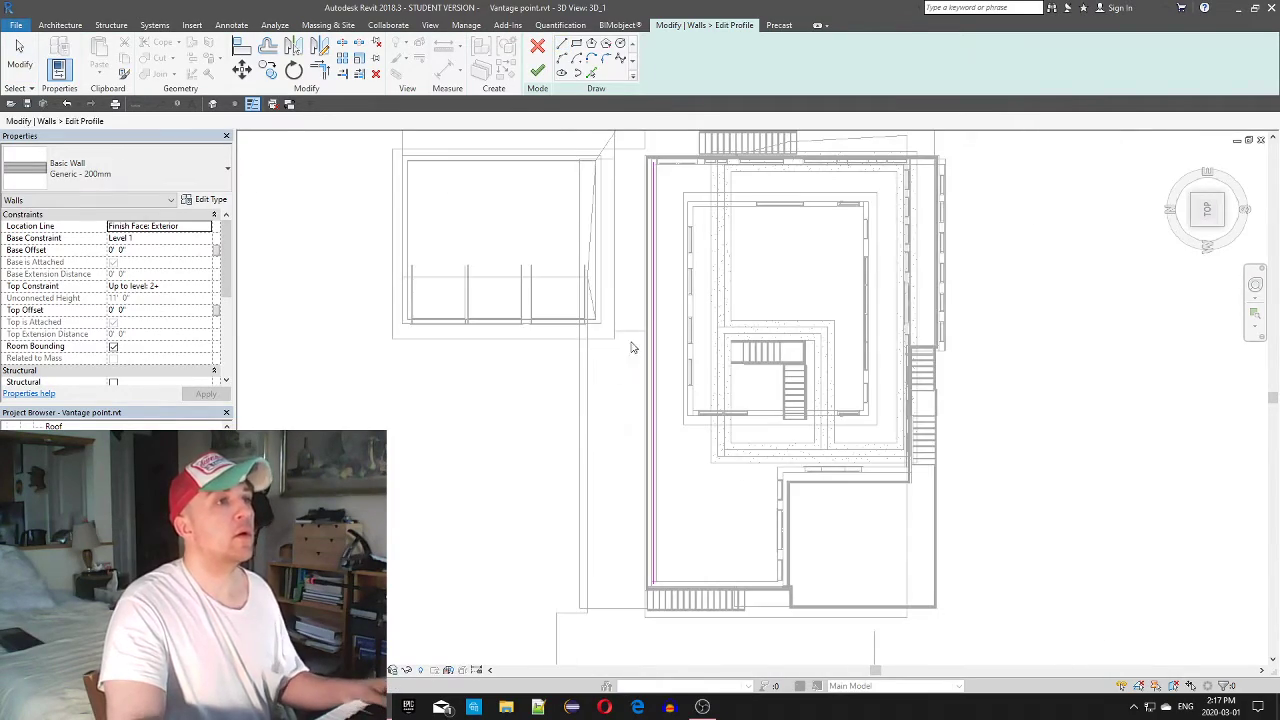
Shorten the base line of the back wall's profile to about 34' 6" by moving its western endpoint east
scroll(566, 406, "down", 2)
mouse_move(566, 406)
middle_mouse_down("shift")
mouse_move(676, 388)
mouse_move(697, 248)
mouse_move(675, 275)
middle_mouse_up("shift")
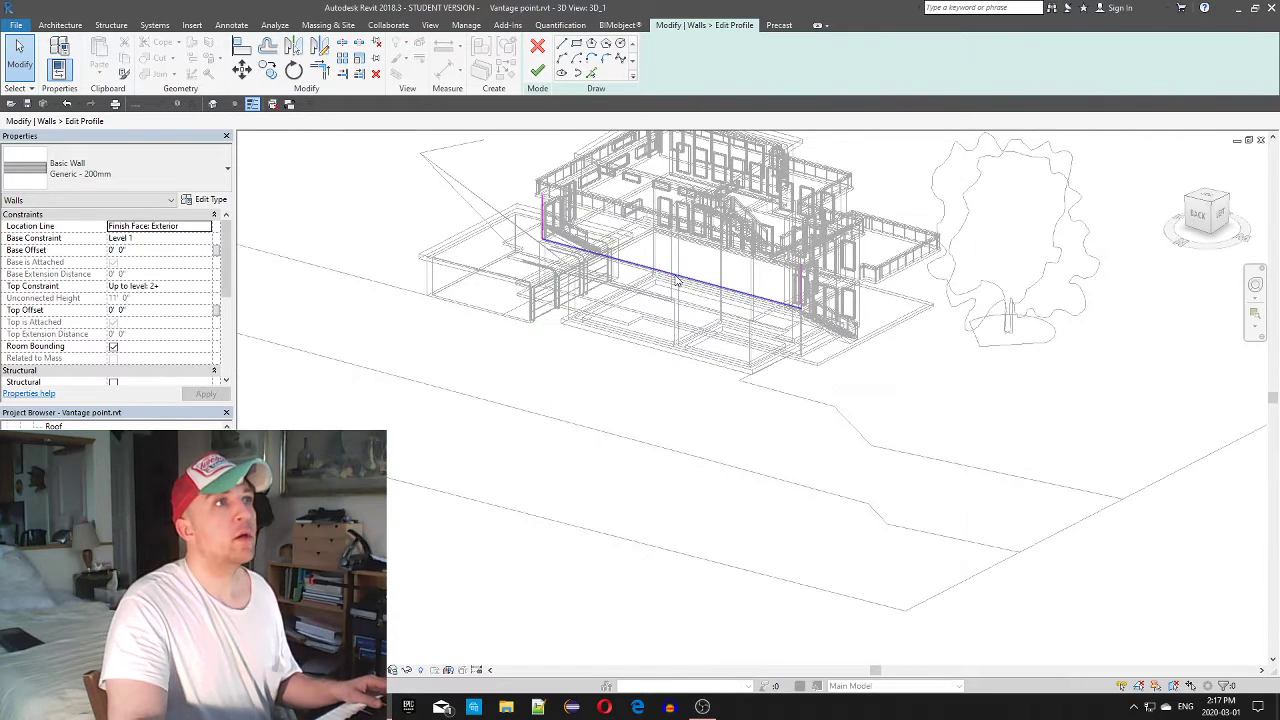
left_click(676, 273)
left_click_drag(802, 308, 684, 278)
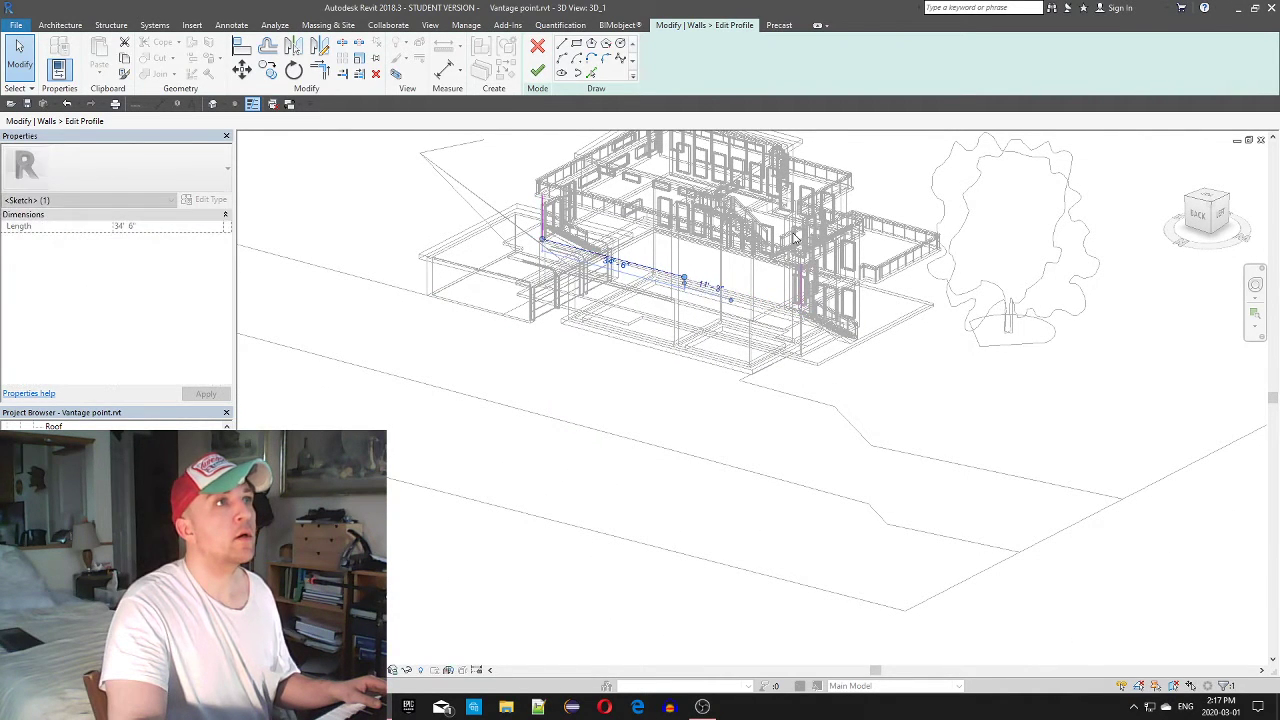
Examine the shortened base line and its new endpoint from above and in angled 3D views
middle_click_drag(684, 278, 641, 622, "shift")
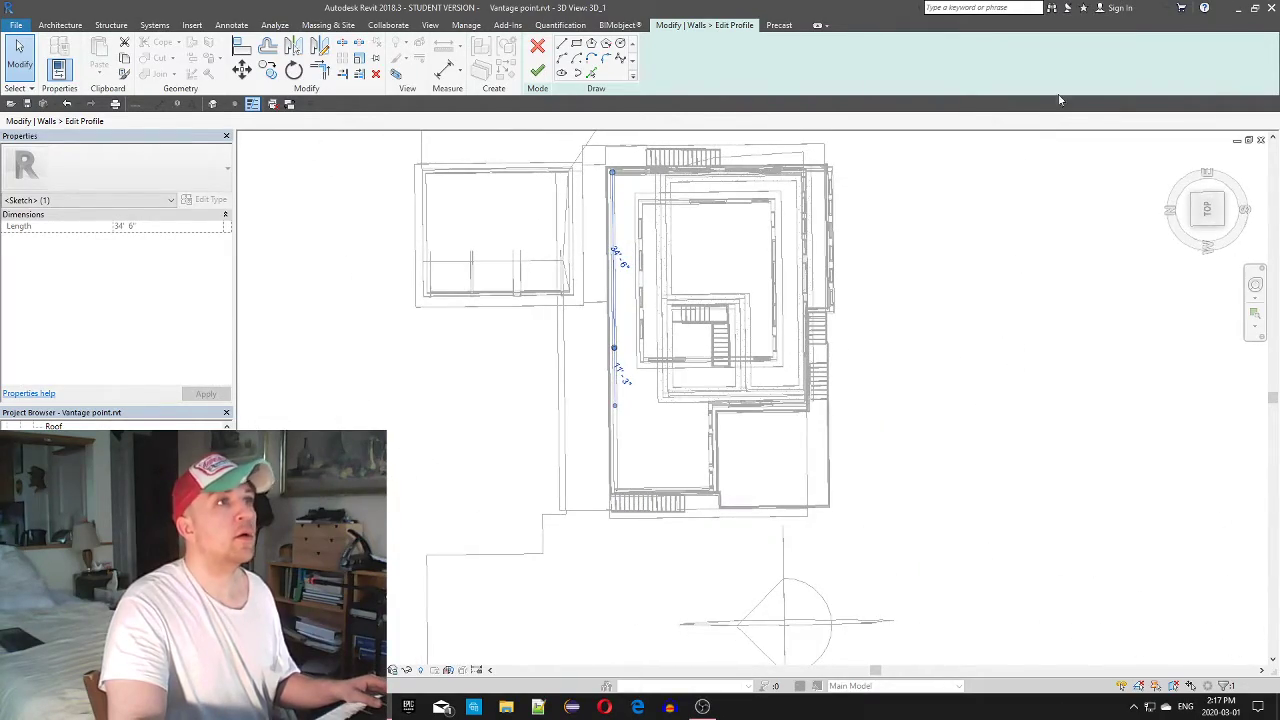
left_click(1210, 217)
scroll(640, 330, "up", 5)
middle_click_drag(777, 375, 840, 525)
scroll(846, 520, "down", 1)
middle_click_drag(849, 463, 708, 209)
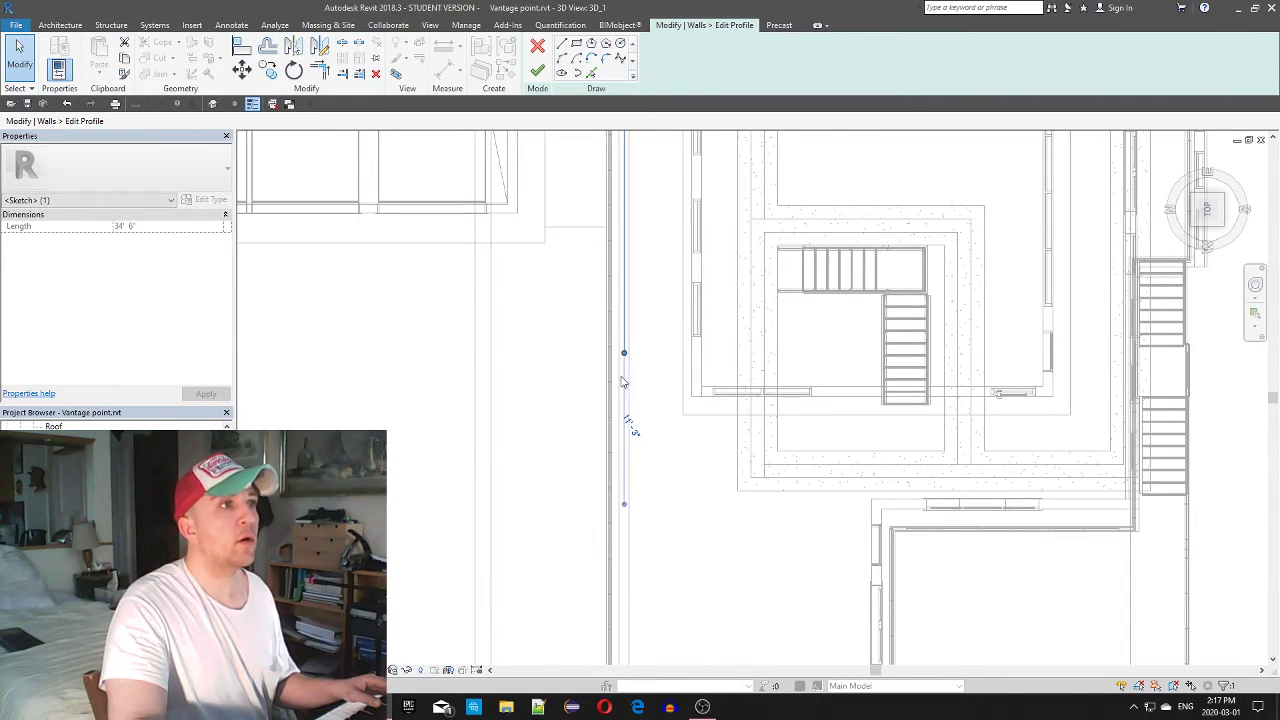
key("Escape")
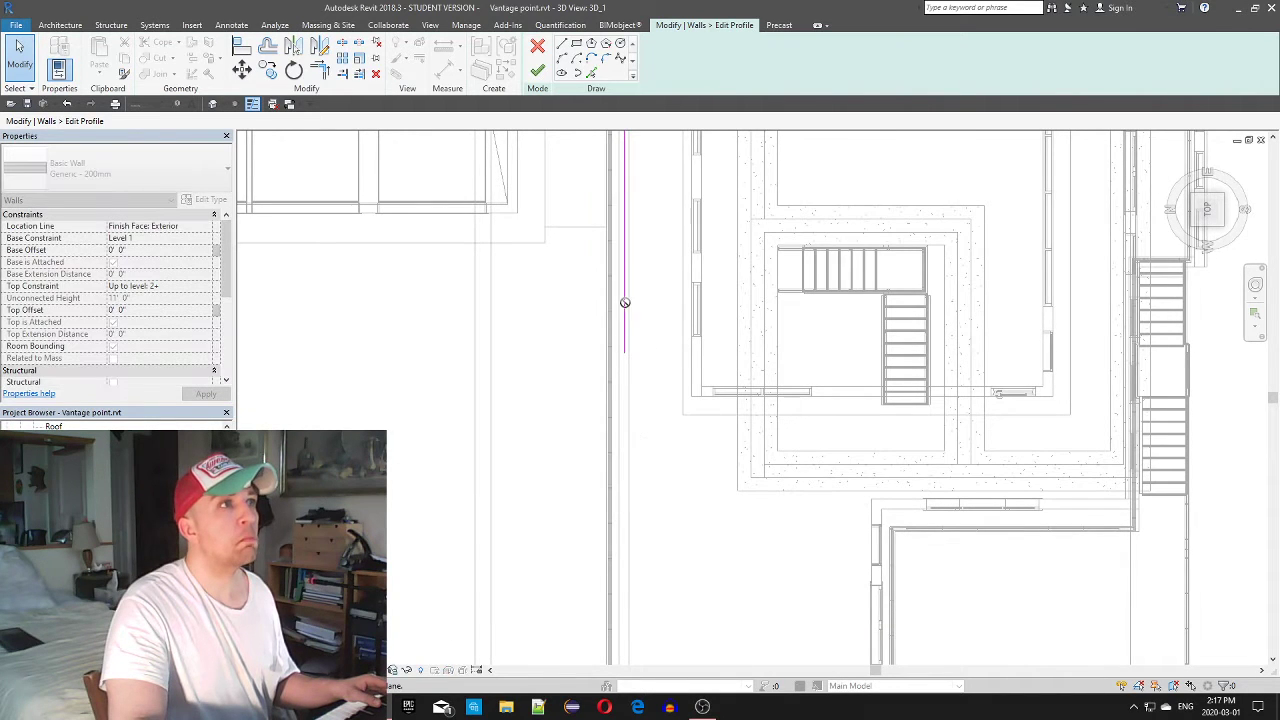
left_click(623, 288)
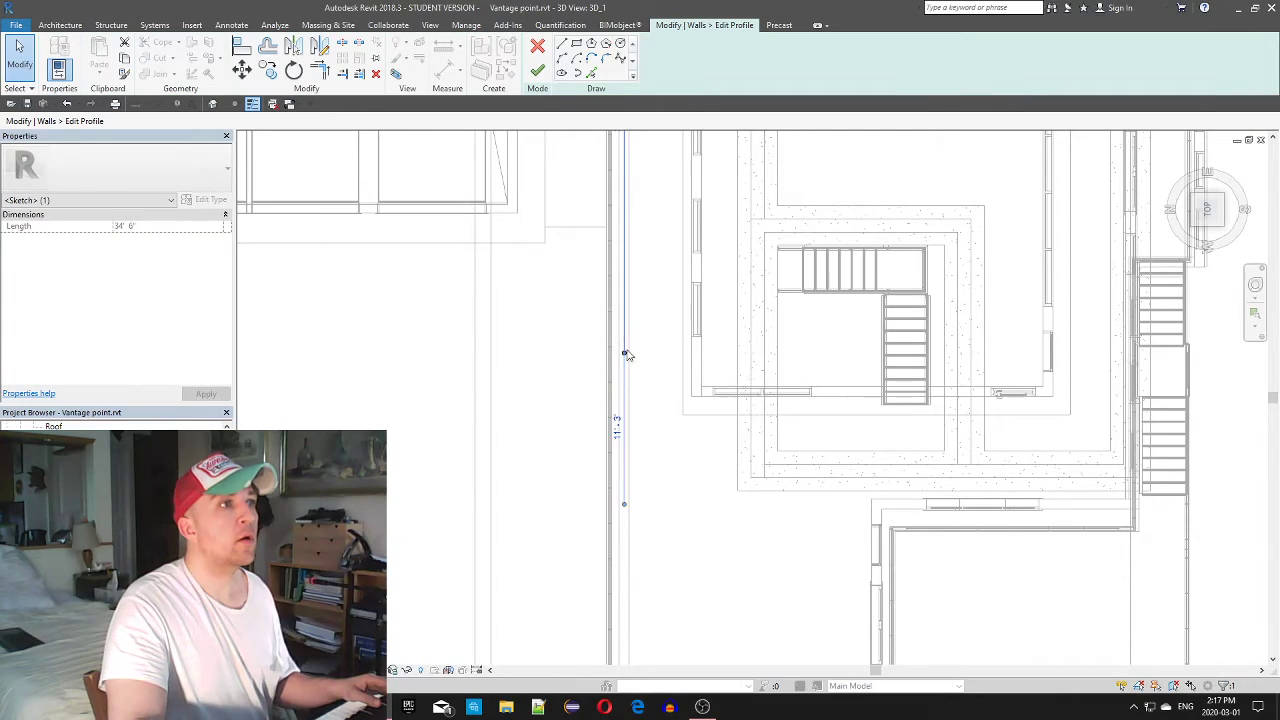
mouse_move(640, 385)
middle_mouse_down("shift")
mouse_move(751, 331)
mouse_move(783, 291)
middle_mouse_up("shift")
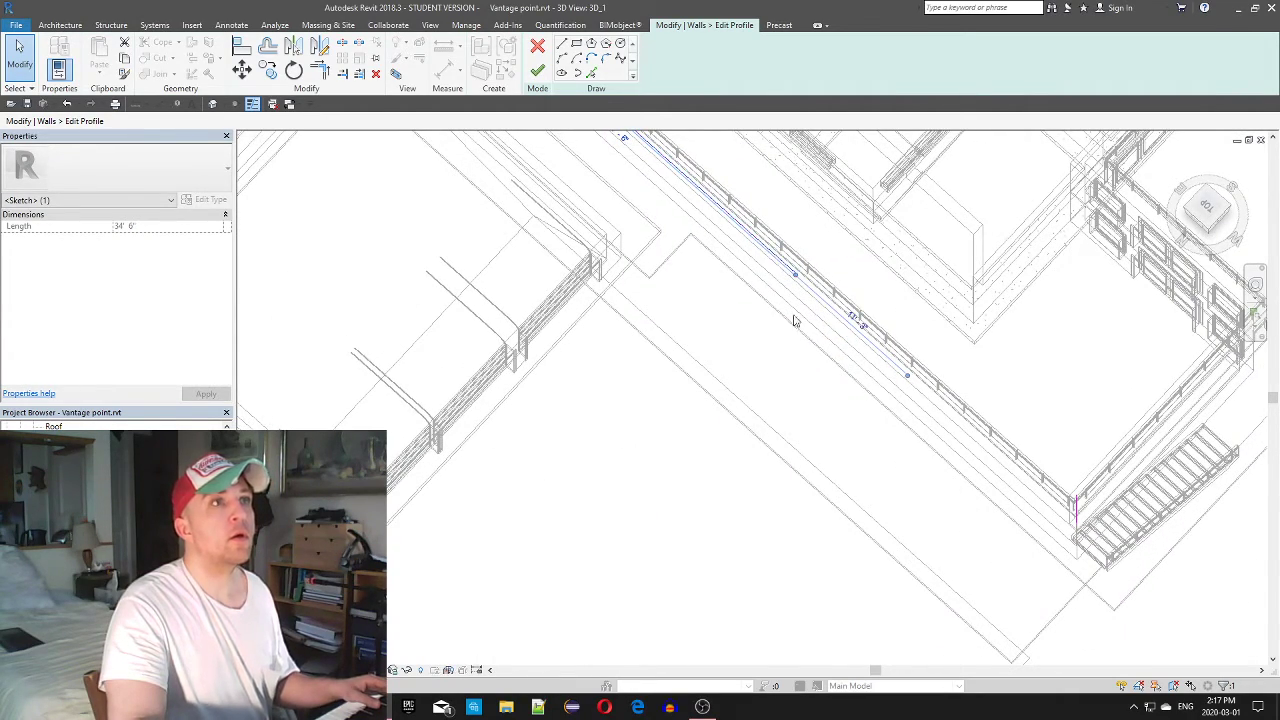
mouse_move(794, 320)
middle_mouse_down("shift")
mouse_move(869, 266)
mouse_move(937, 126)
mouse_move(623, 486)
mouse_move(632, 421)
mouse_move(750, 355)
middle_mouse_up("shift")
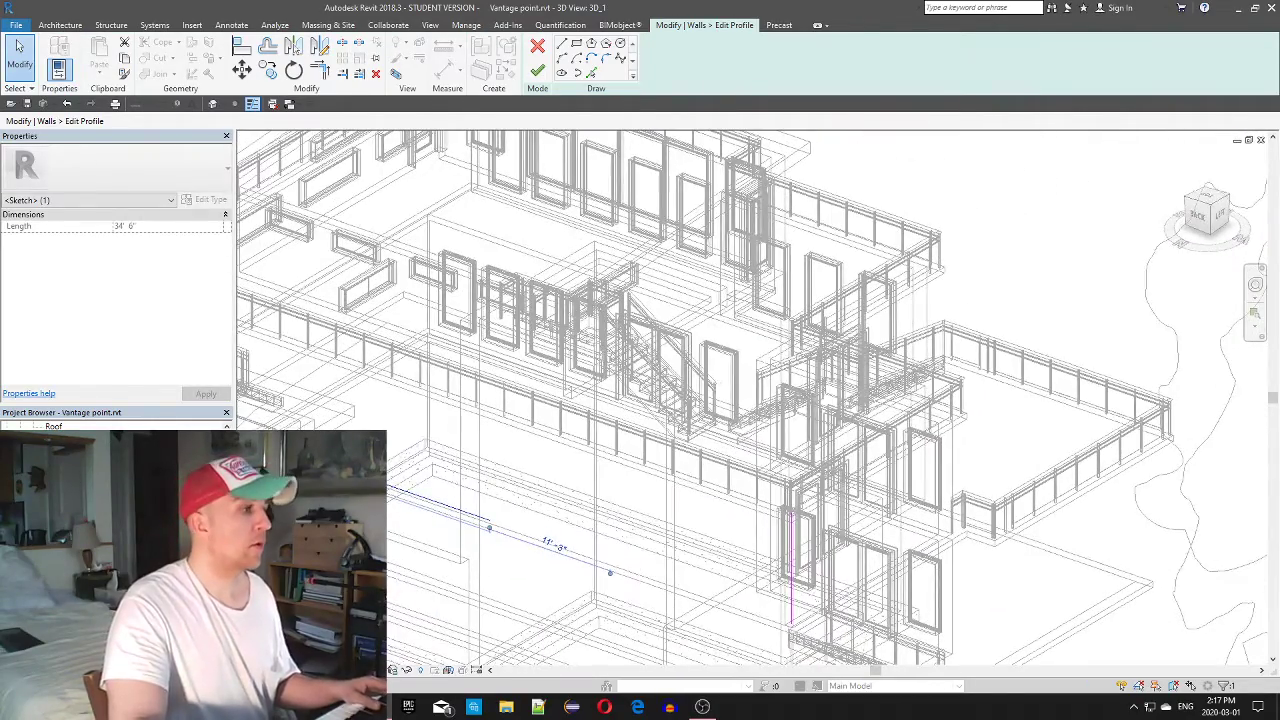
Switch the 3D view to a shaded visual style to see the back wall's profile sketch against the solid model
left_click(309, 670)
left_click(345, 613)
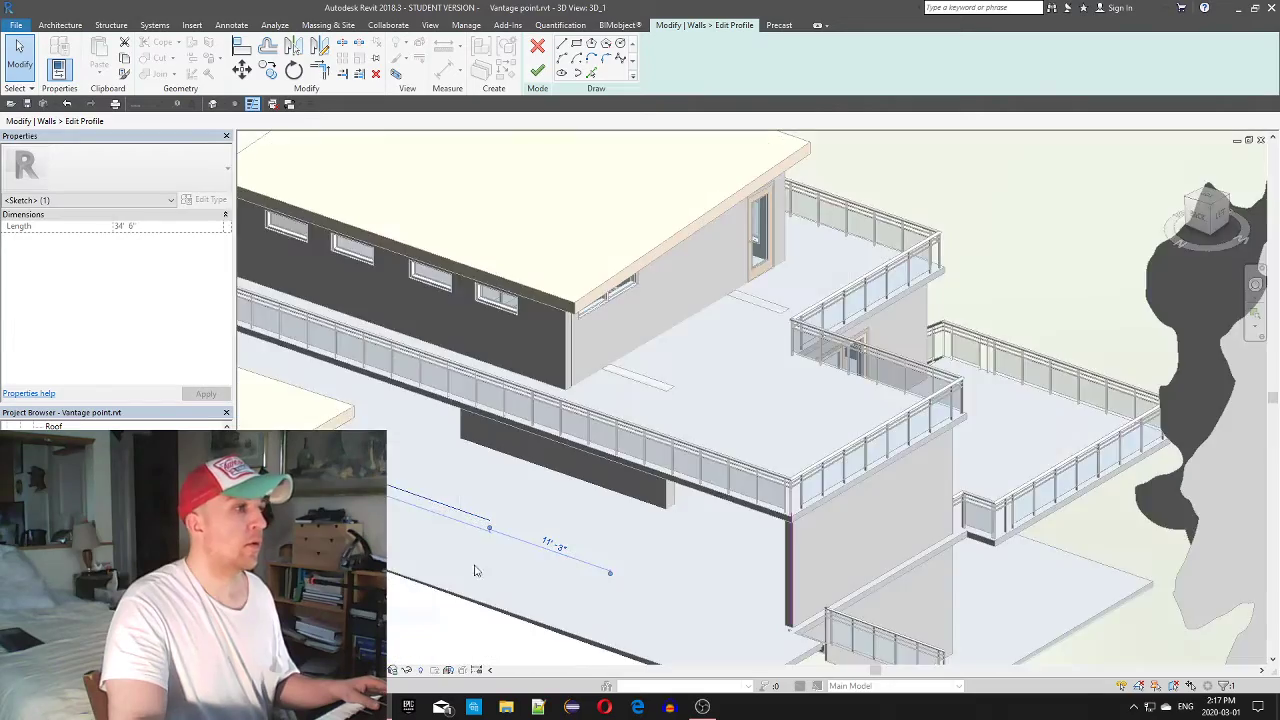
scroll(565, 478, "down", 2)
middle_click_drag(616, 508, 700, 522, "shift")
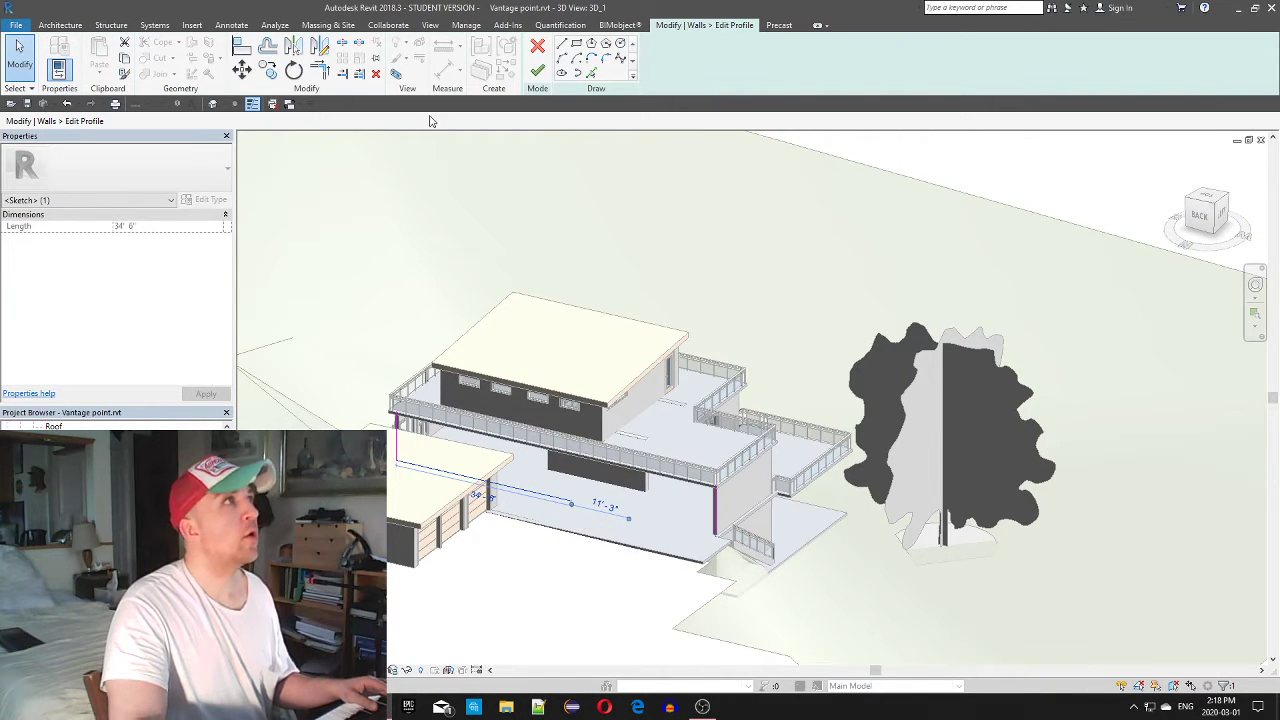
Try to draw a new profile line starting at the western endpoint of the shortened base line
left_click(563, 46)
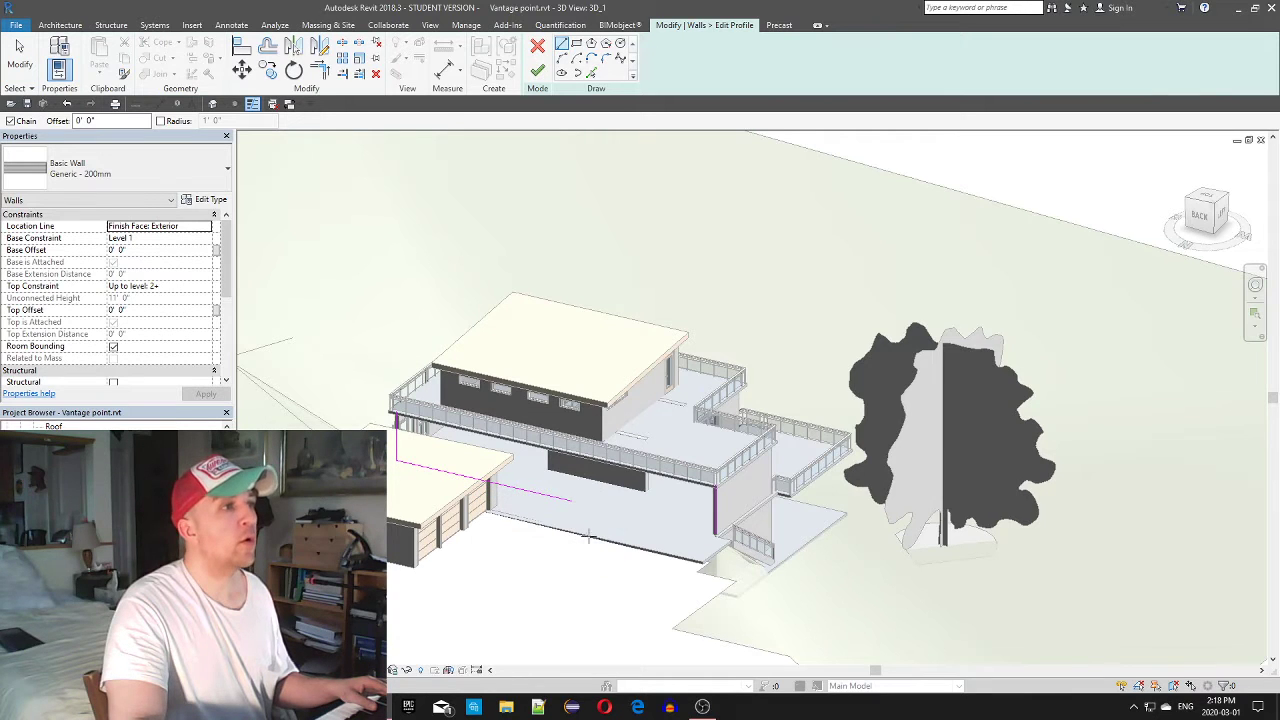
left_click(1208, 192)
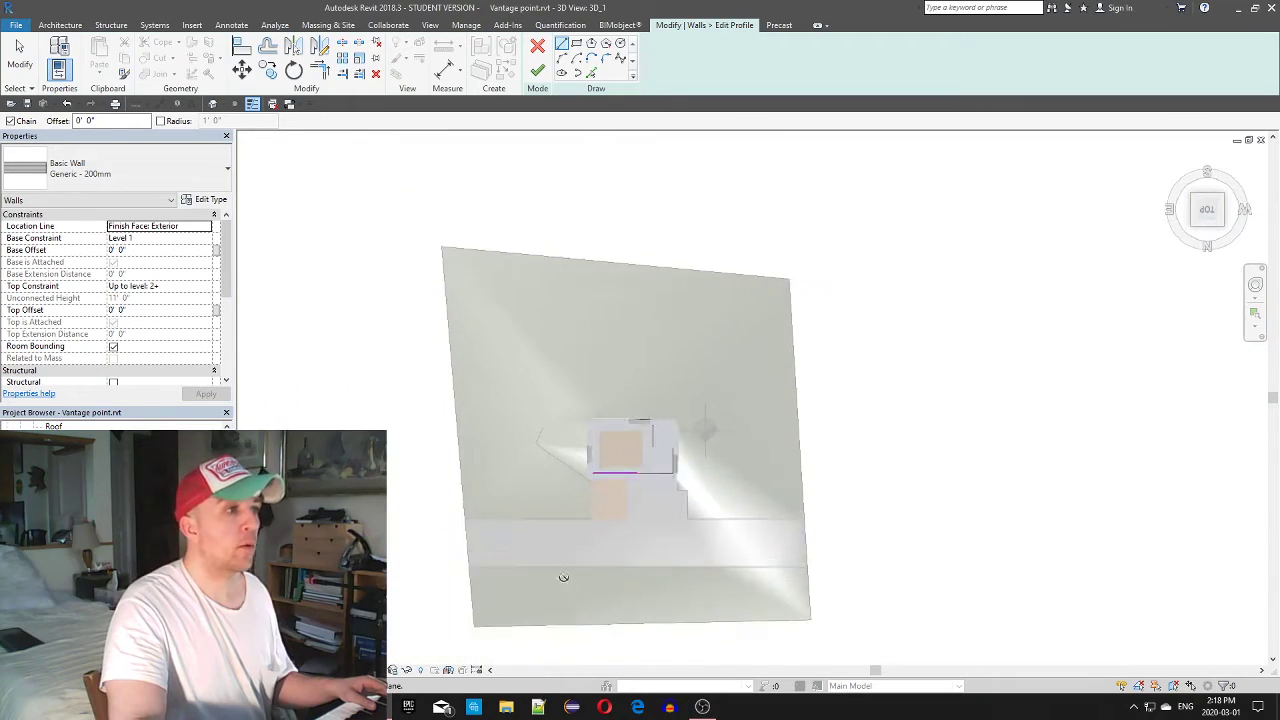
scroll(825, 431, "up", 5)
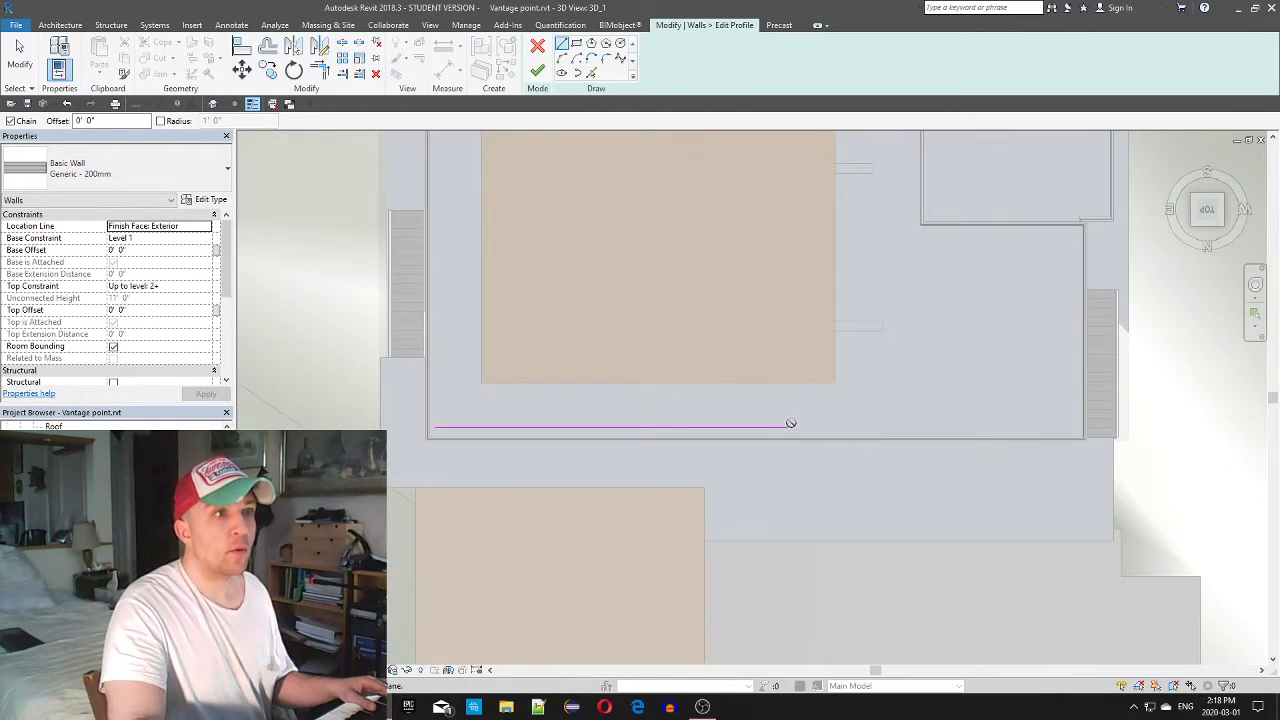
mouse_move(826, 479)
middle_mouse_down("shift")
mouse_move(760, 406)
mouse_move(646, 446)
middle_mouse_up("shift")
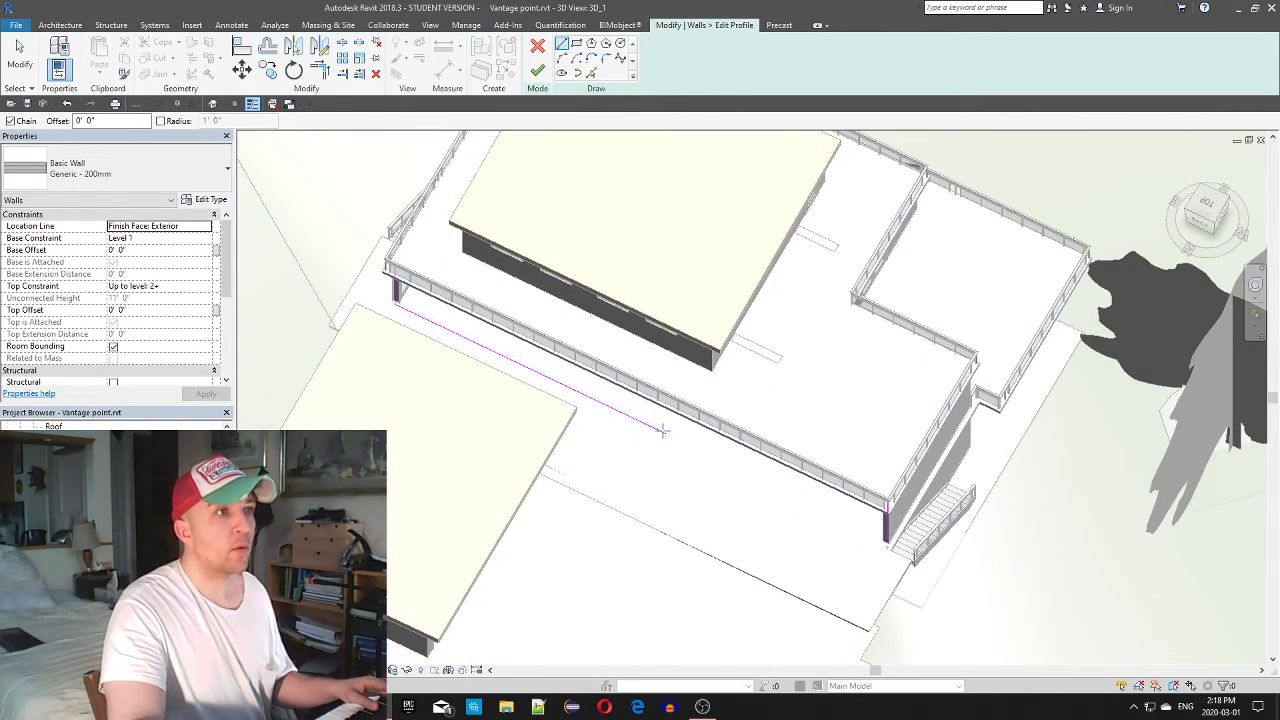
left_click(662, 430)
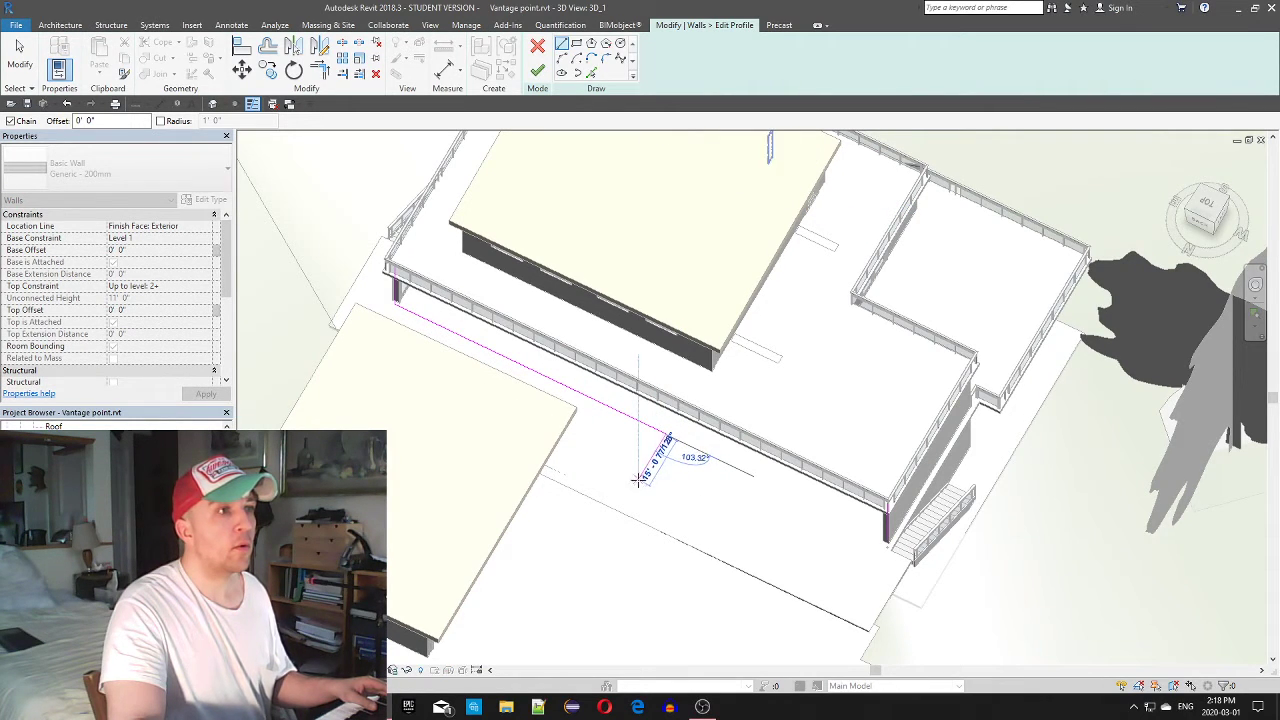
scroll(668, 460, "up", 3)
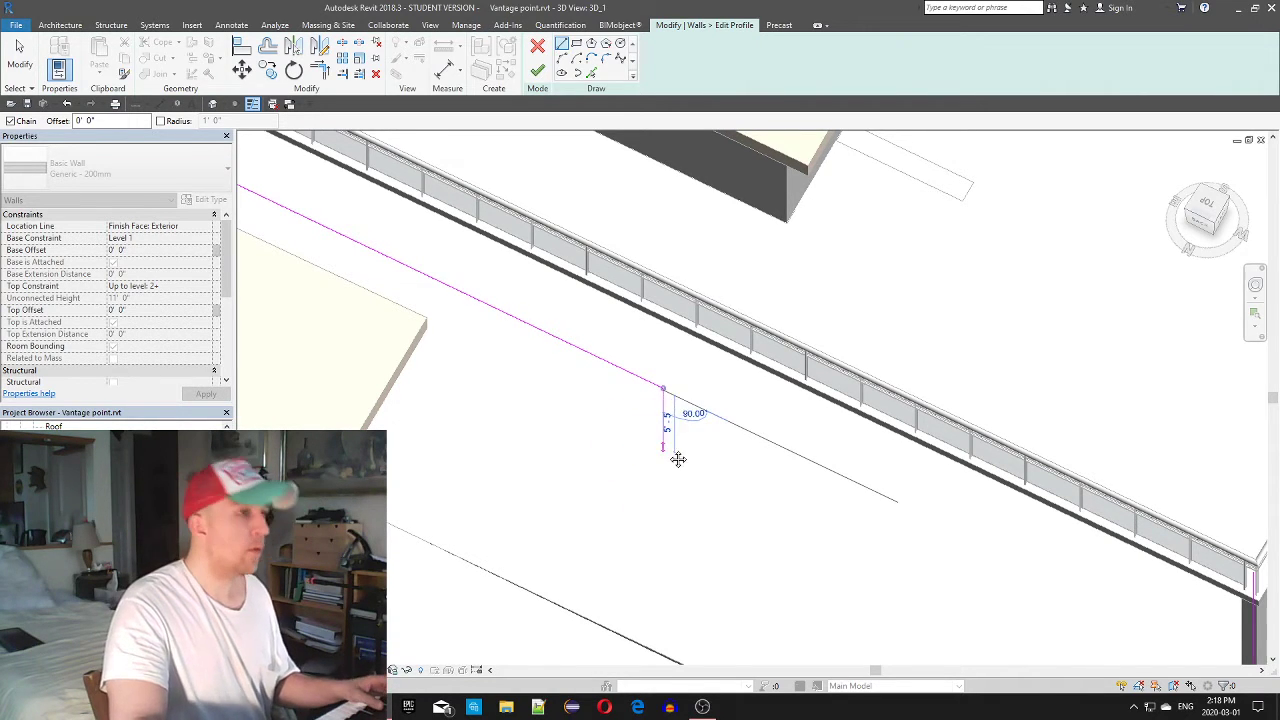
mouse_move(677, 457)
middle_mouse_down("shift")
mouse_move(736, 288)
mouse_move(717, 331)
middle_mouse_up("shift")
key("Escape")
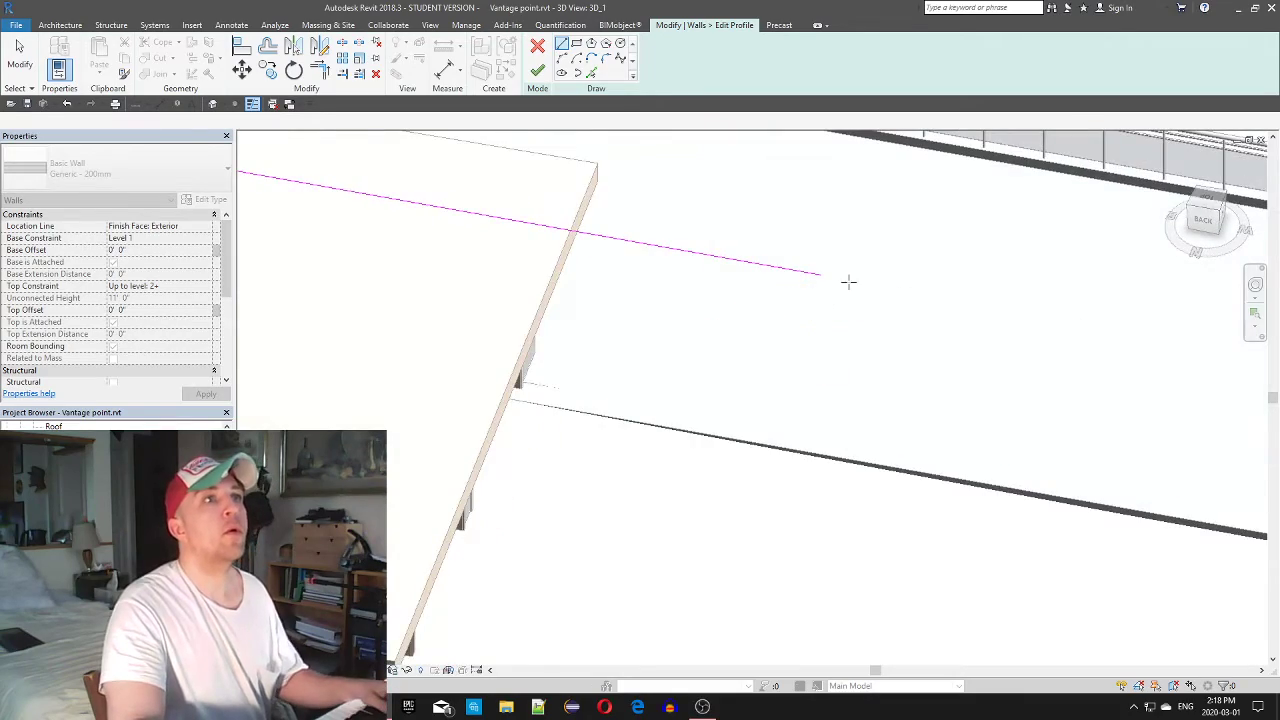
Discard the profile edit of the Level 1 back wall and leave the sketch
scroll(862, 301, "down", 2)
mouse_move(862, 301)
middle_mouse_down("shift")
mouse_move(837, 451)
mouse_move(903, 257)
mouse_move(886, 400)
mouse_move(777, 520)
mouse_move(531, 343)
middle_mouse_up("shift")
left_click(537, 45)
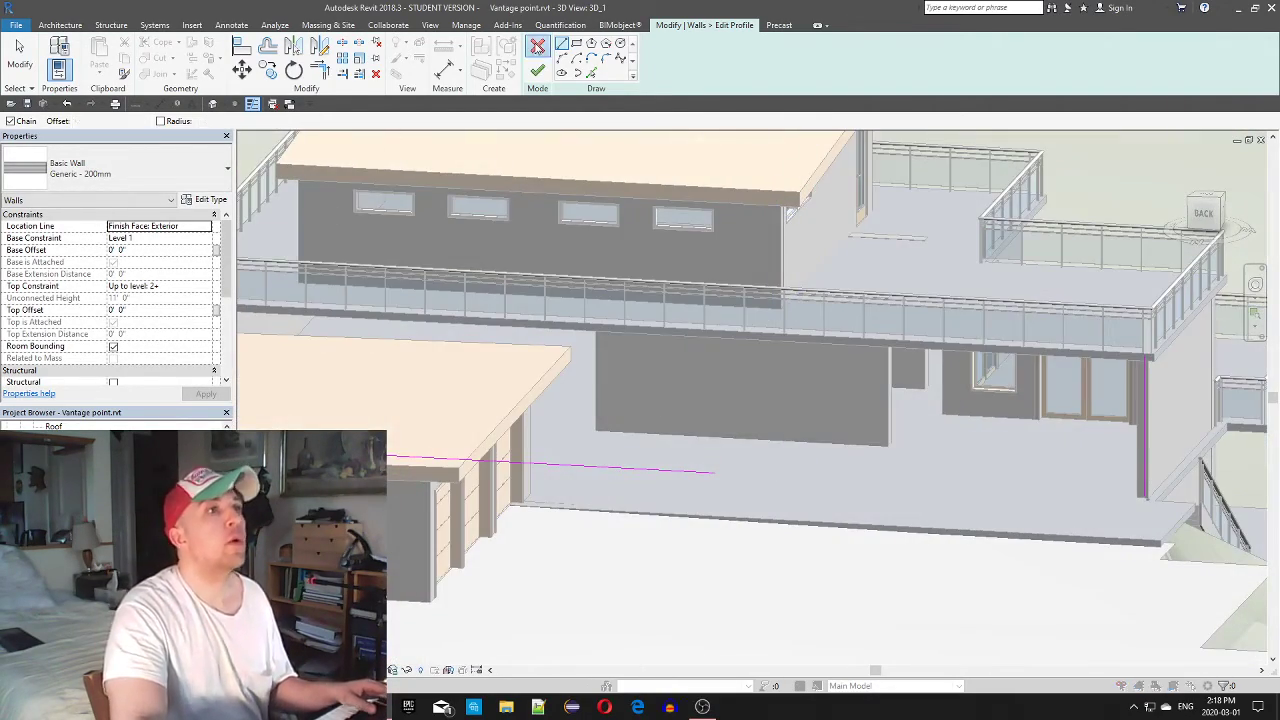
left_click(676, 375)
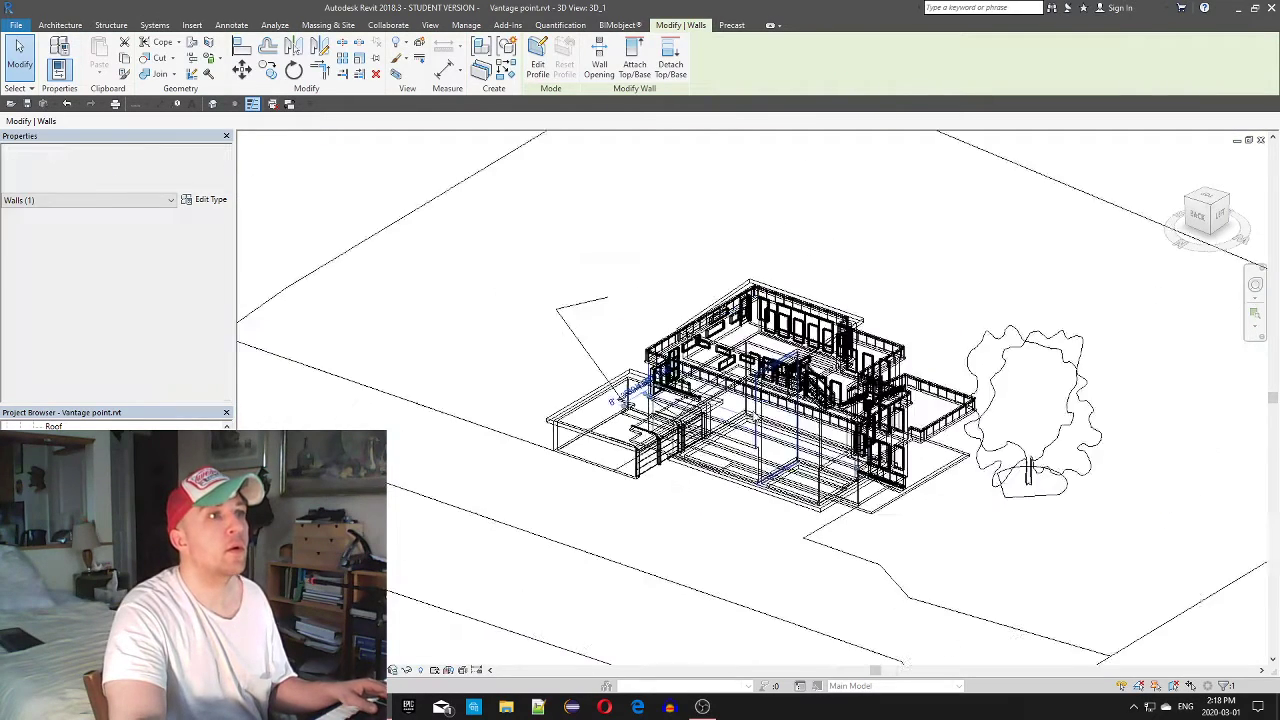
Display the 3D view in a shaded visual style and clear the wall selection
scroll(690, 378, "down", 2)
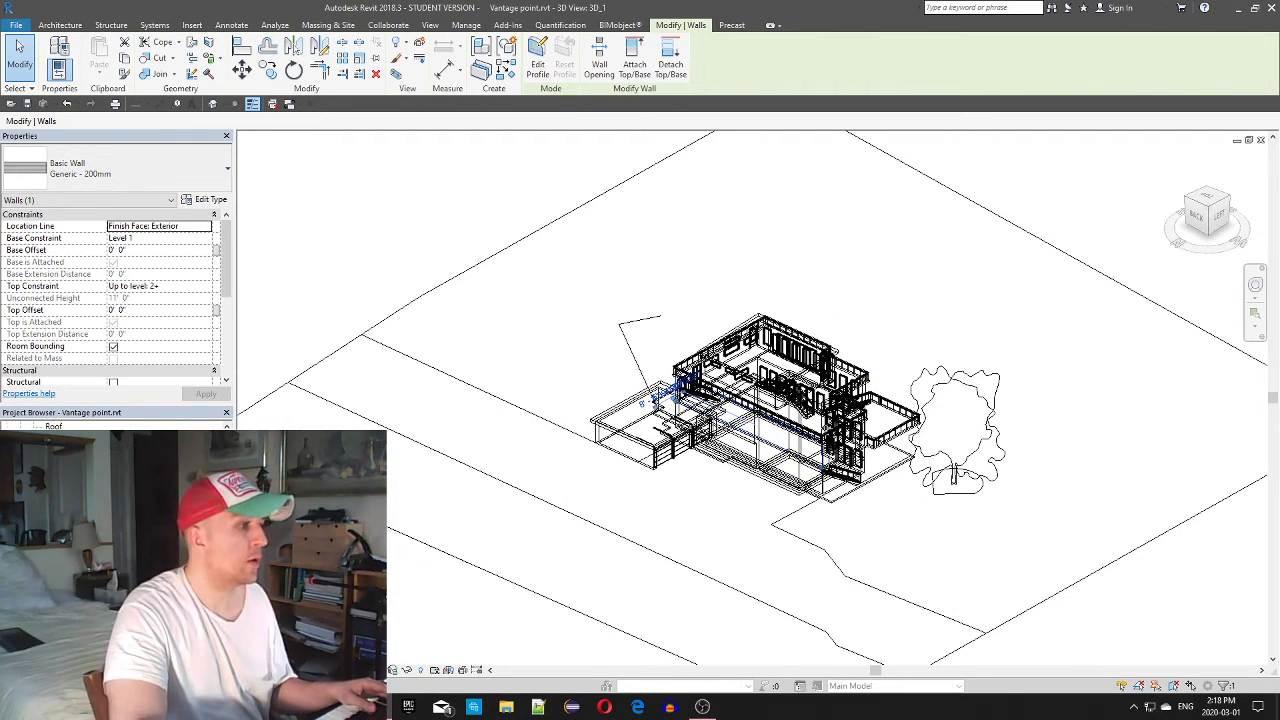
left_click(309, 670)
scroll(730, 465, "down", 2)
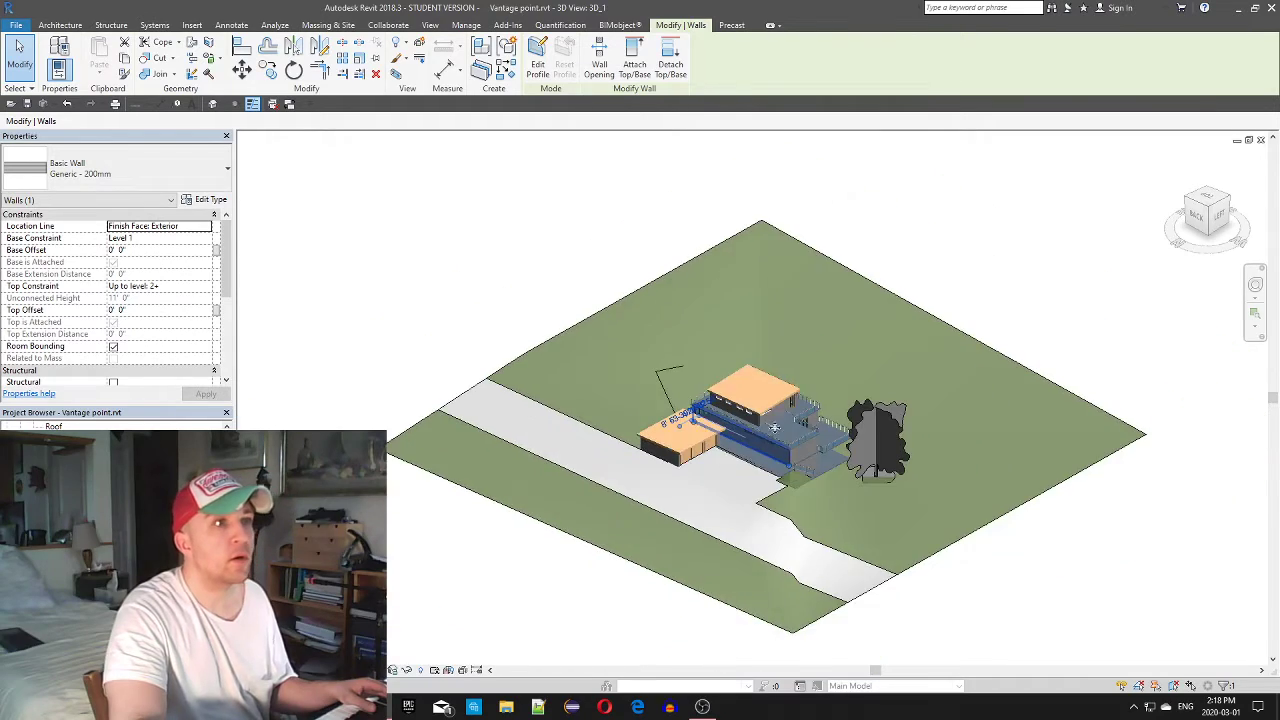
middle_click_drag(813, 498, 891, 352, "shift")
middle_click_drag(857, 422, 685, 490)
left_click(557, 285)
scroll(615, 414, "up", 5)
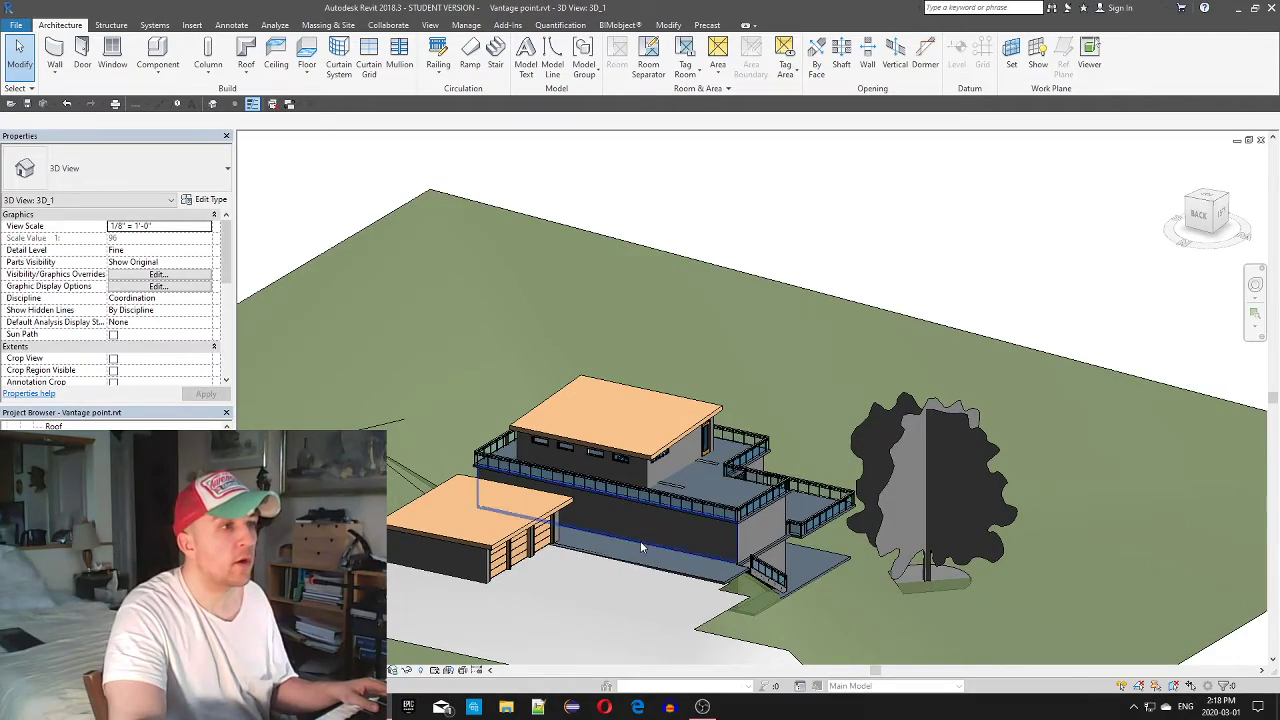
Select the Level 1 back wall and shorten it to about 31' by pulling its western end east in the top view
left_click(640, 541)
scroll(597, 530, "up", 3)
middle_click_drag(712, 523, 648, 535, "shift")
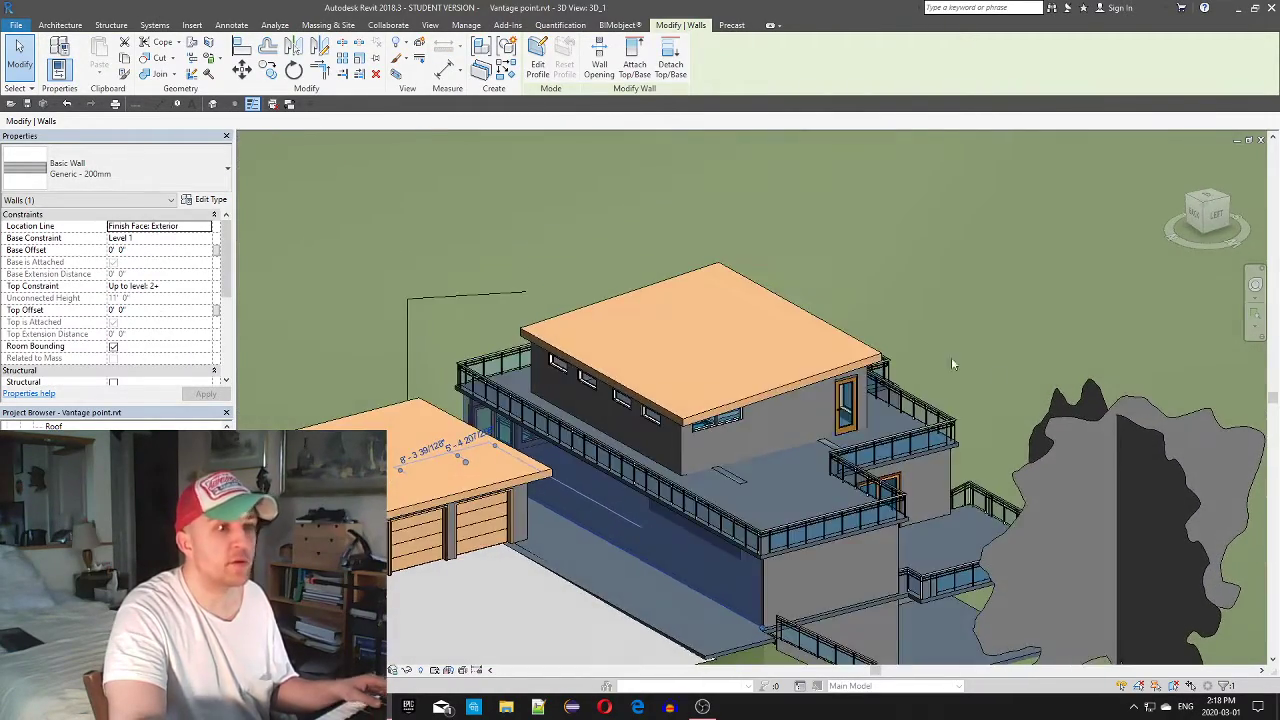
left_click(1210, 198)
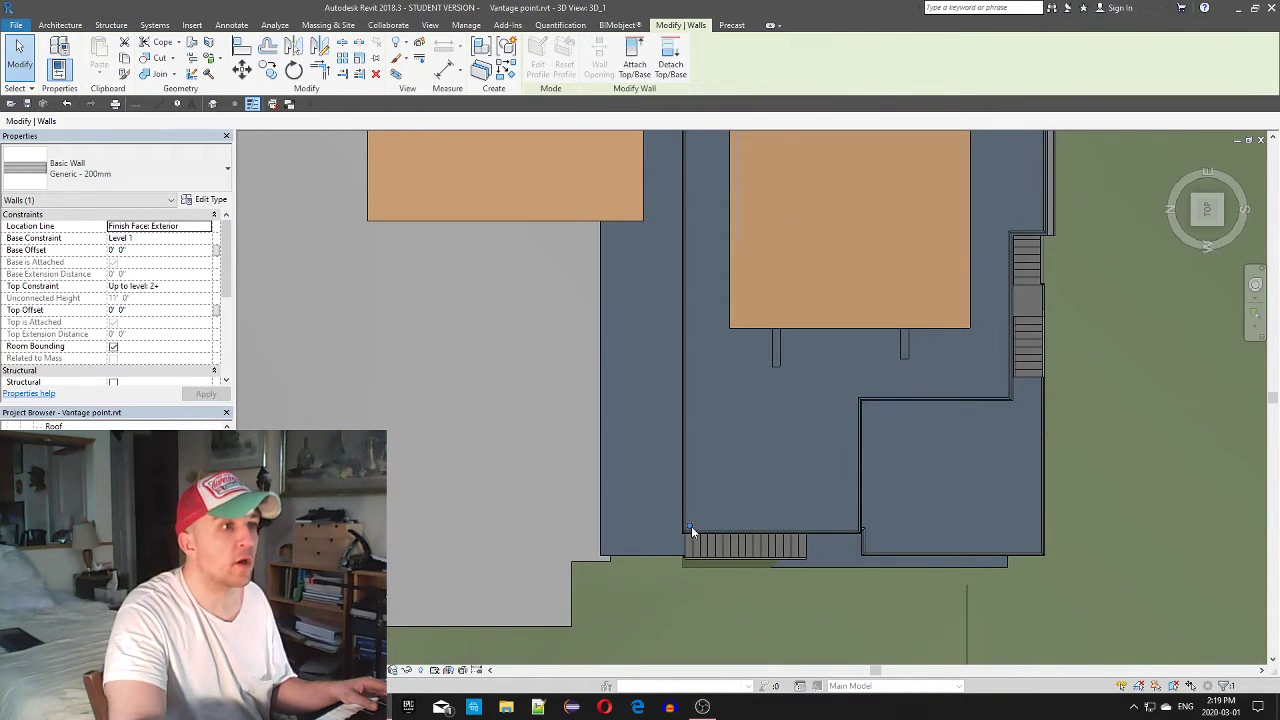
key("r")
key("s")
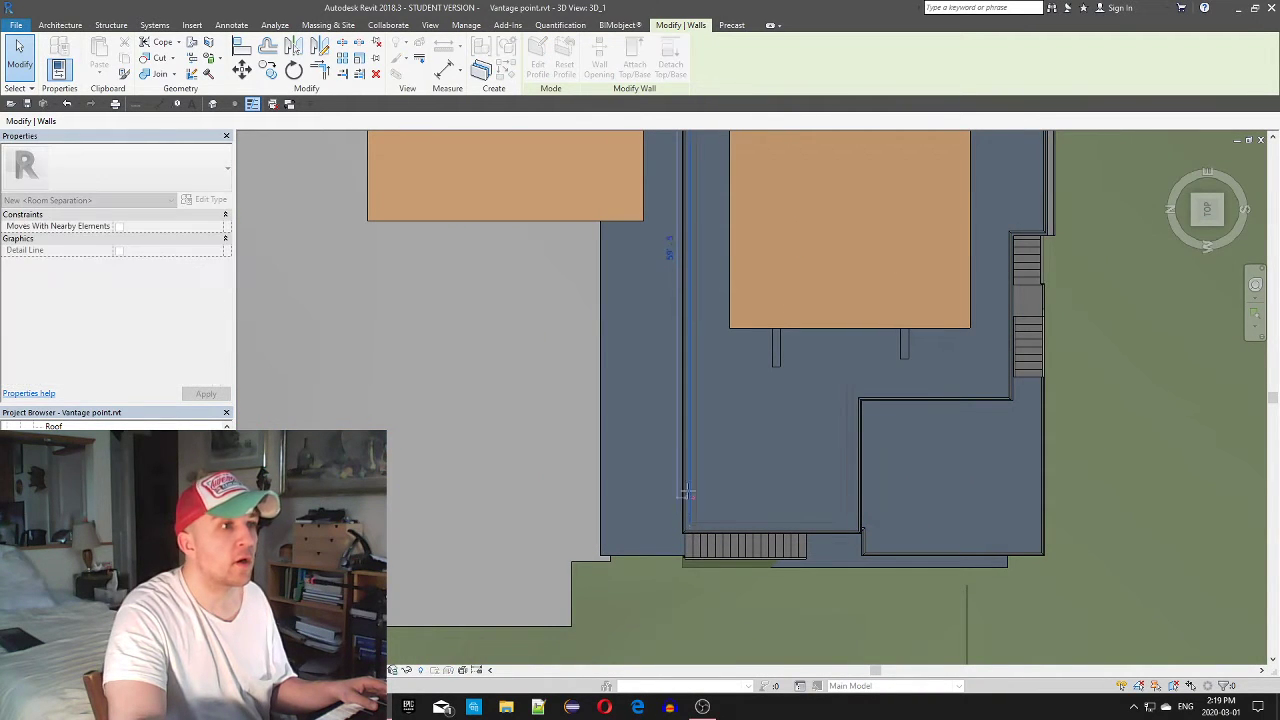
key("Escape")
left_click(697, 270)
Lengthen the Level 1 back wall to about 34' 10" by pulling its western end west in the top view
middle_click_drag(697, 270, 1075, 165, "shift")
left_click(1208, 210)
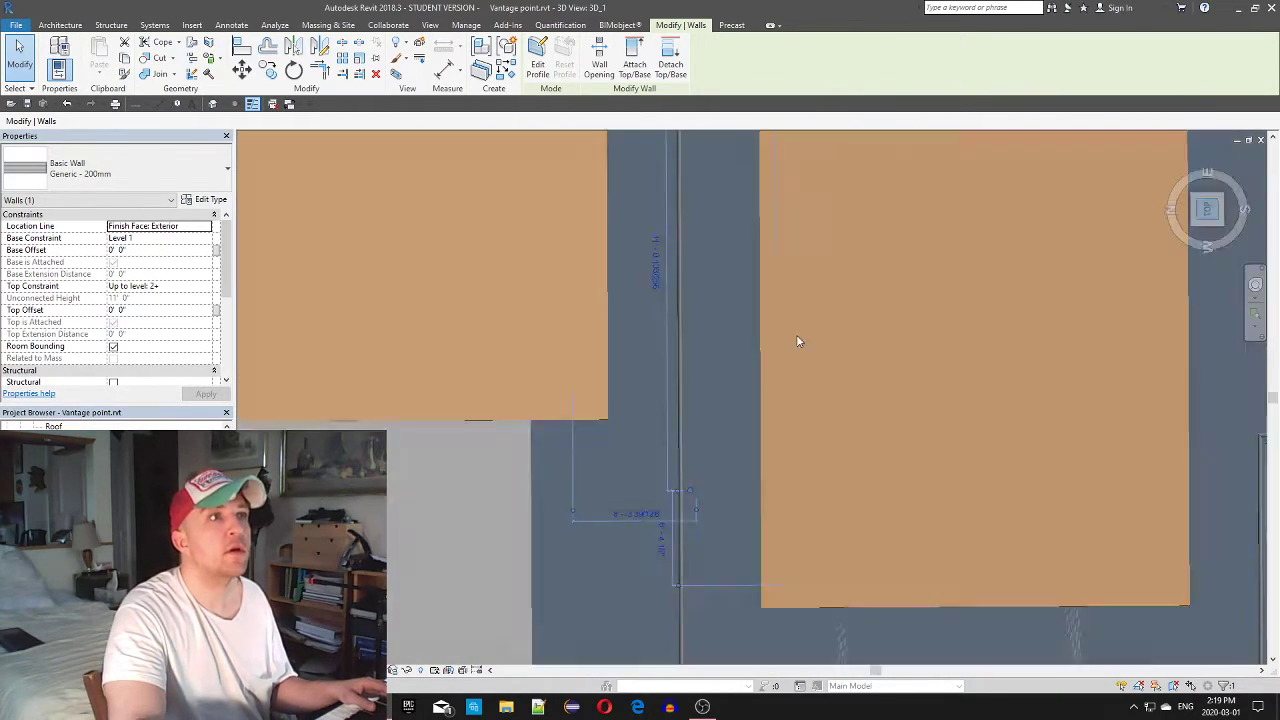
scroll(908, 592, "down", 3)
scroll(735, 450, "up", 3)
scroll(665, 415, "up", 1)
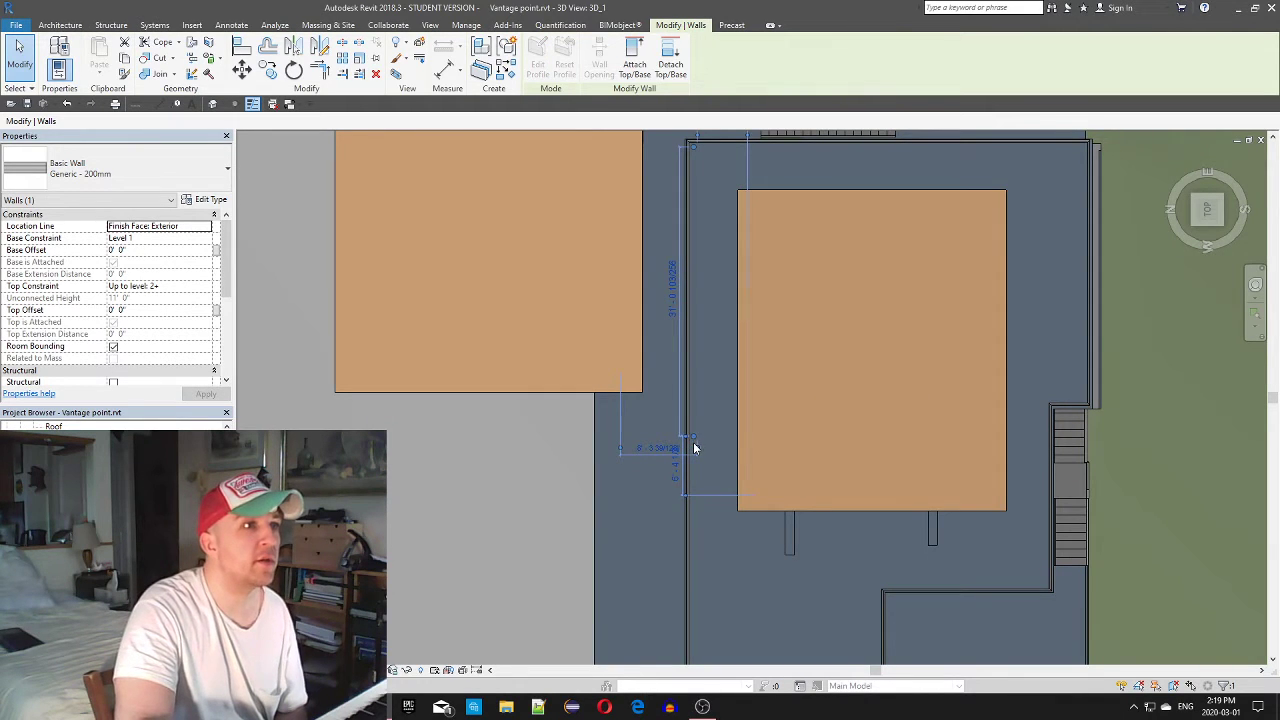
left_click(690, 423)
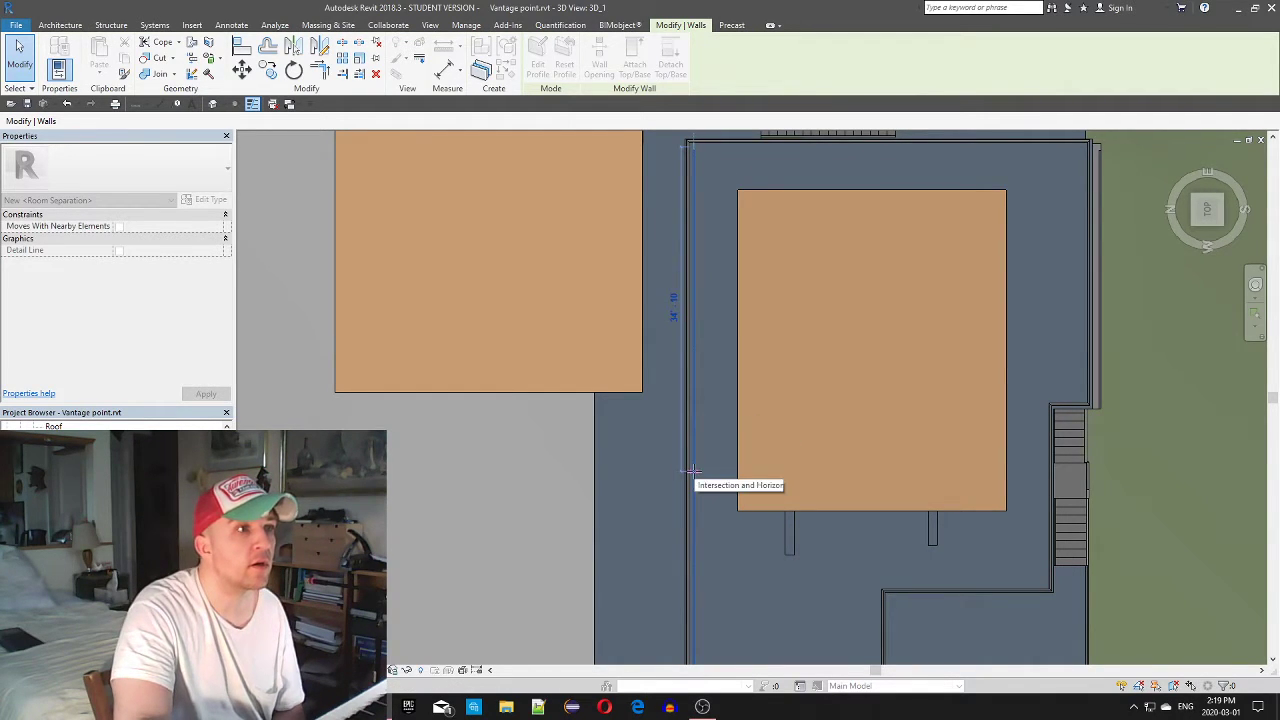
left_click_drag(693, 471, 693, 471)
scroll(660, 508, "down", 3)
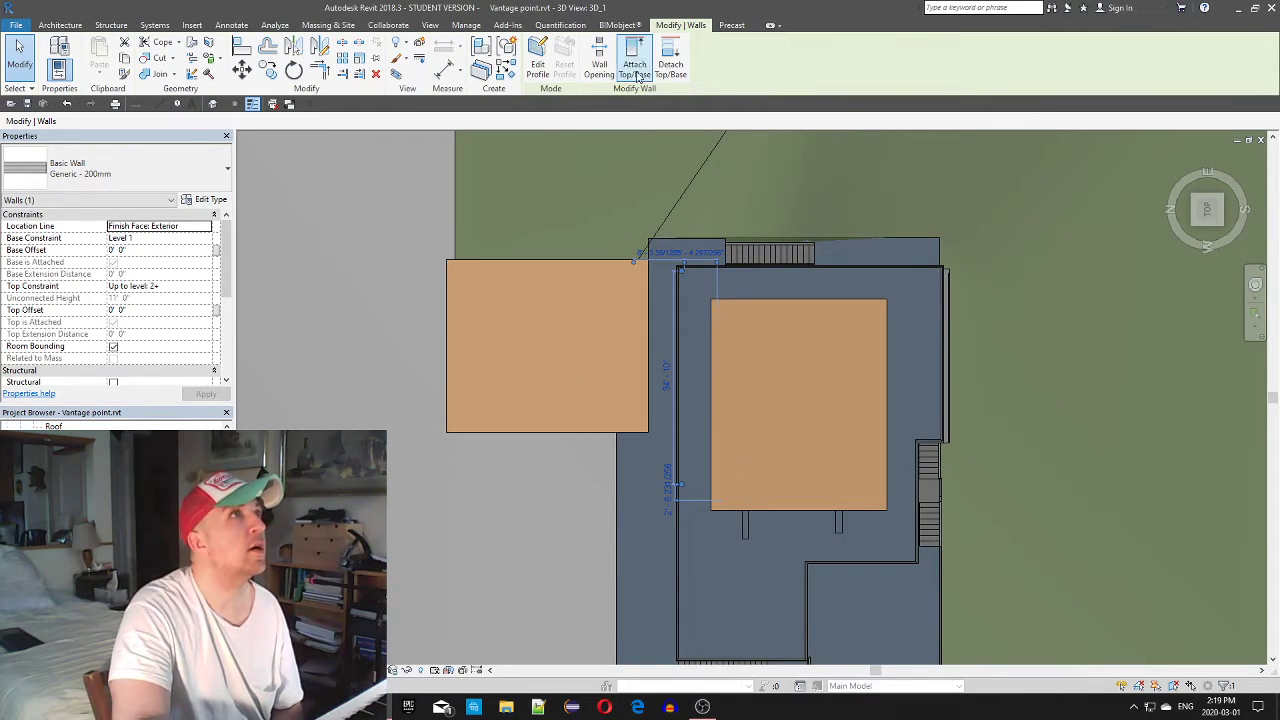
Open the Level 1 back wall's profile for editing and try to draw a line in it from the top view
middle_click_drag(552, 500, 752, 460, "shift")
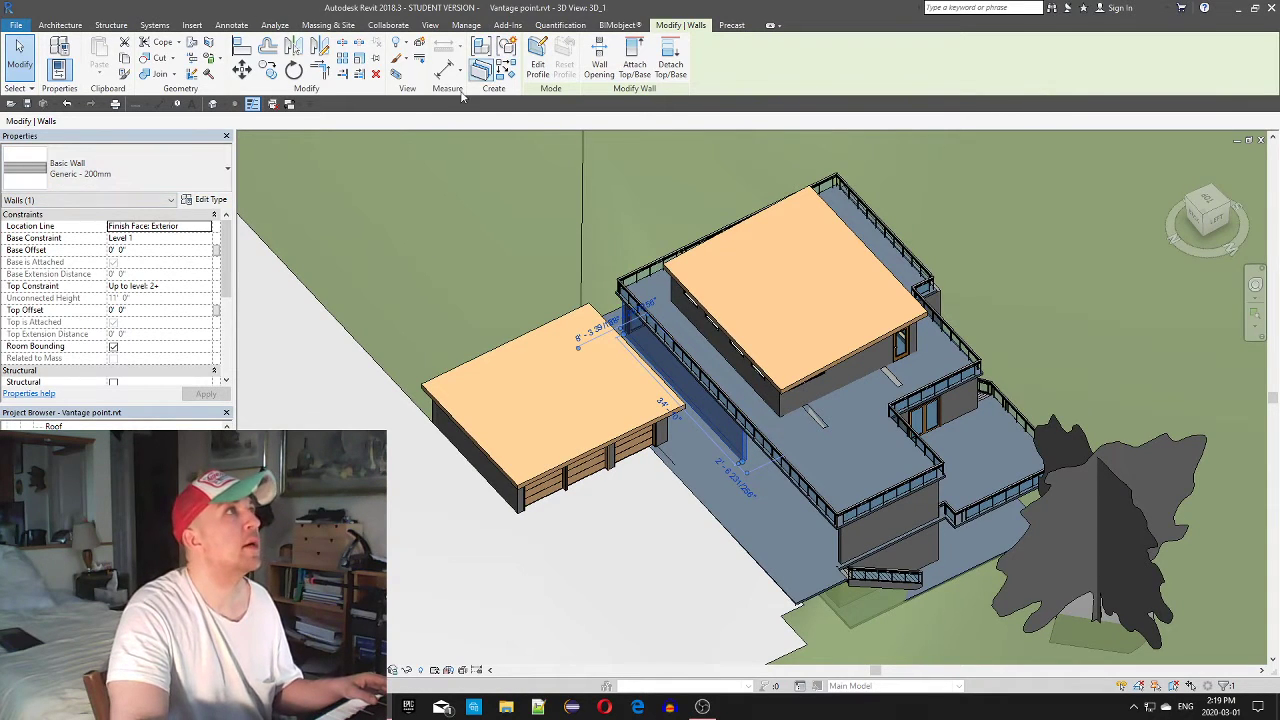
left_click(537, 60)
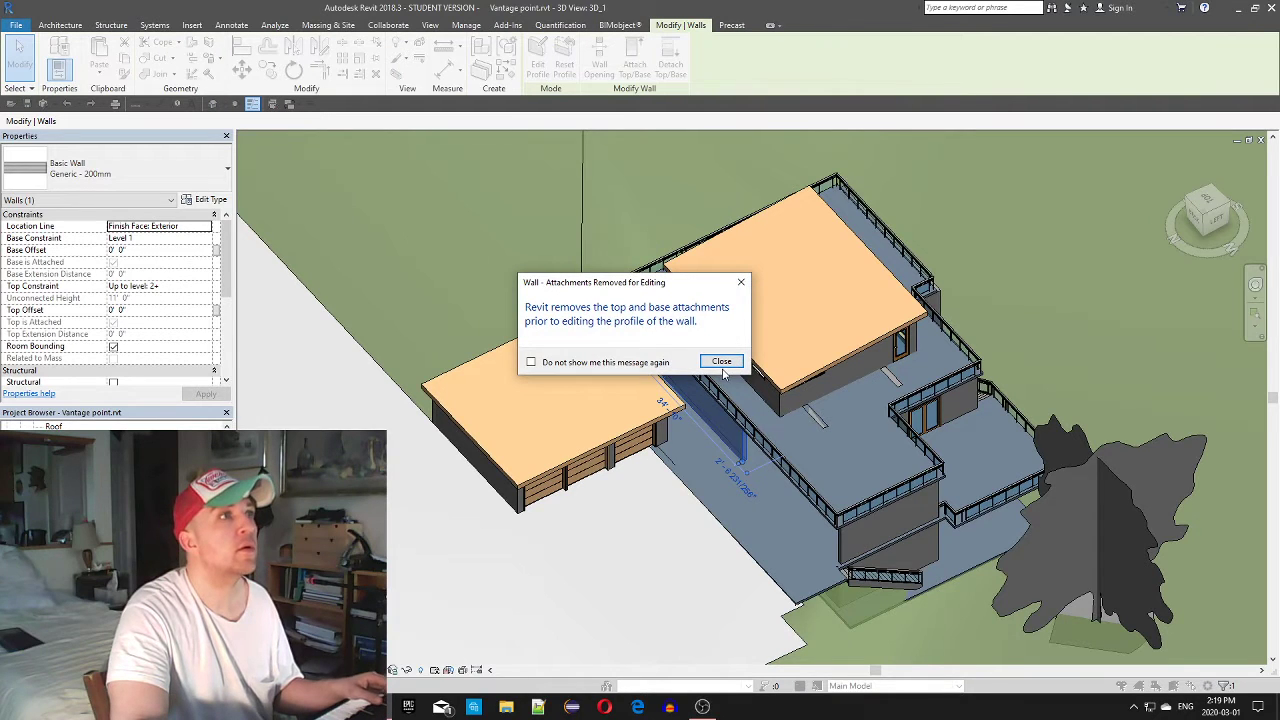
left_click(721, 362)
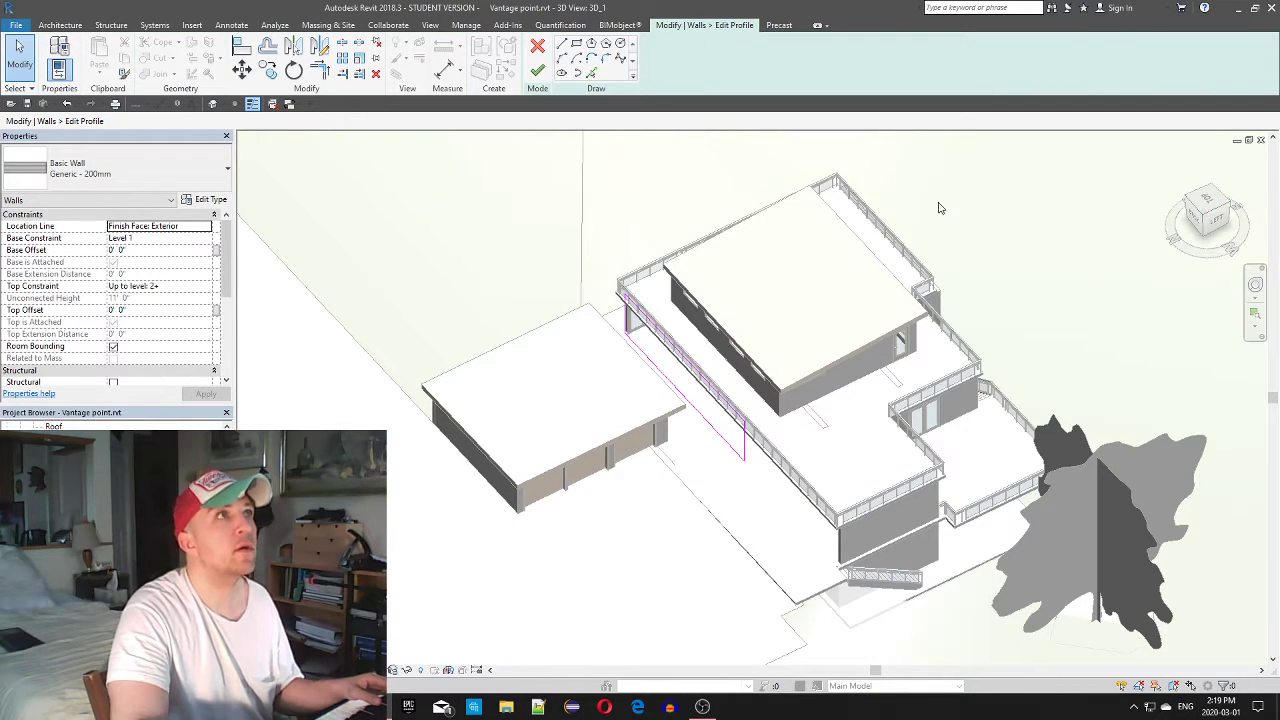
left_click(562, 44)
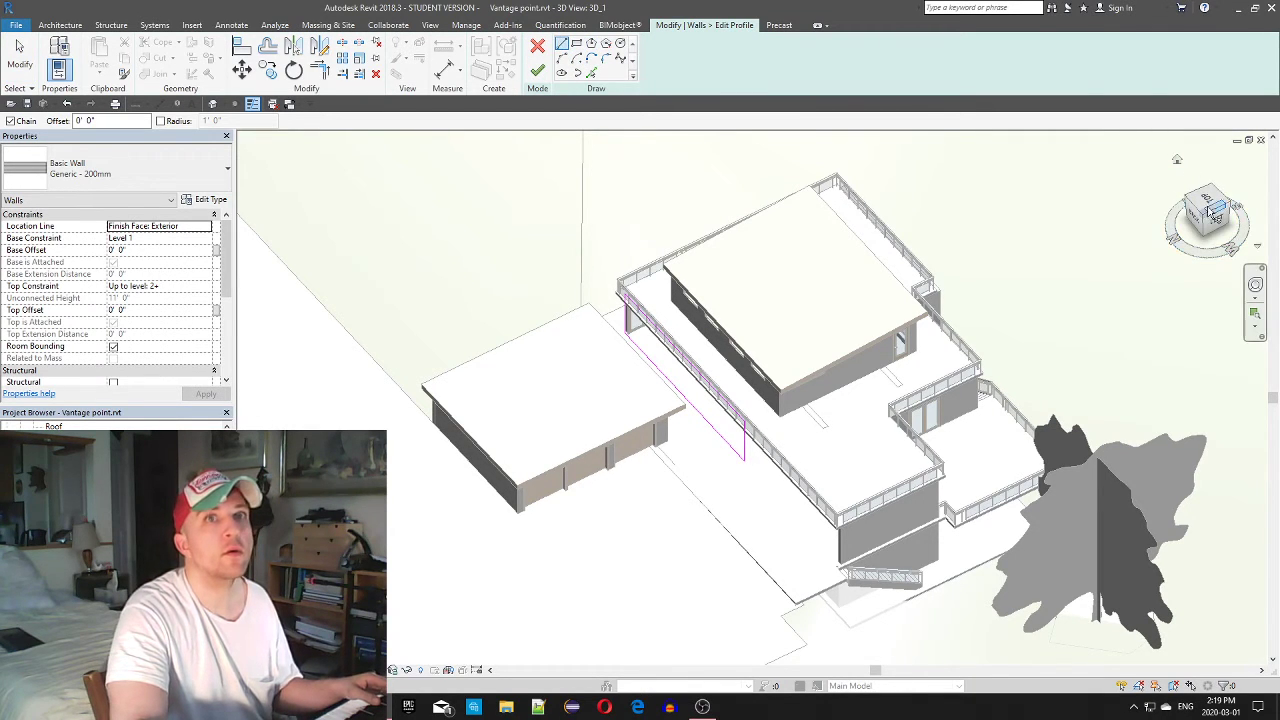
left_click(1209, 201)
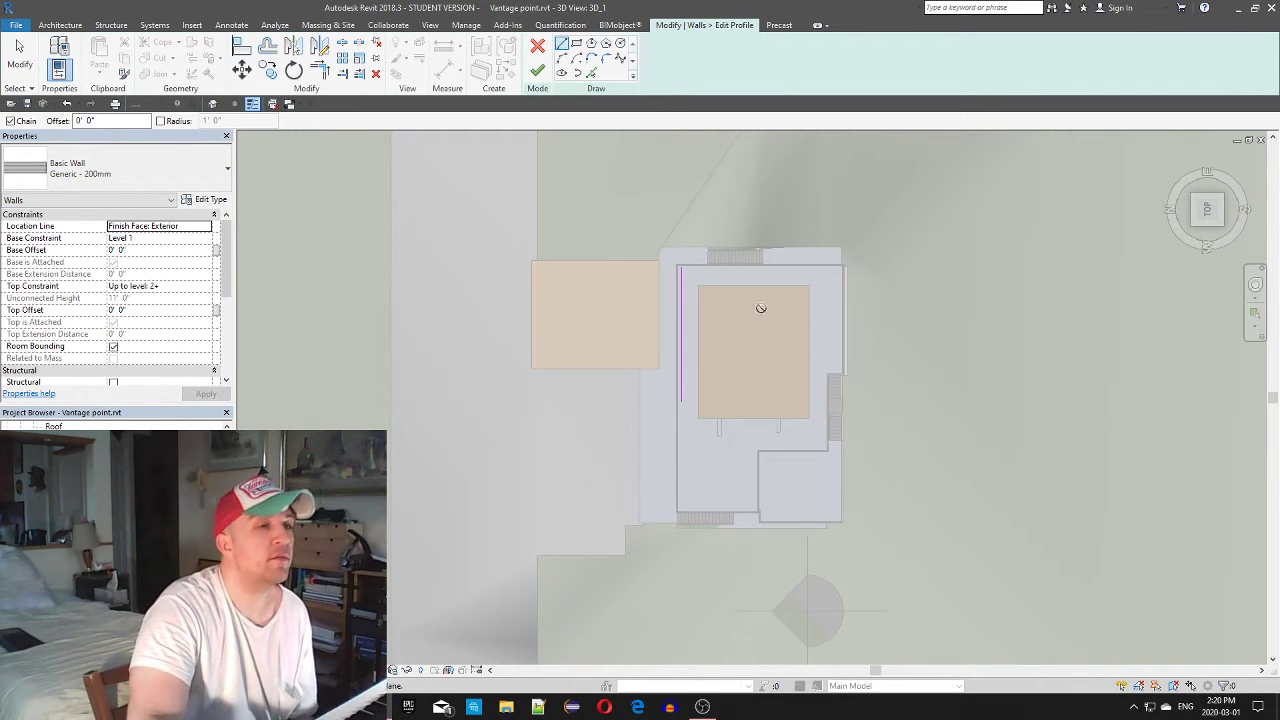
scroll(714, 449, "up", 3)
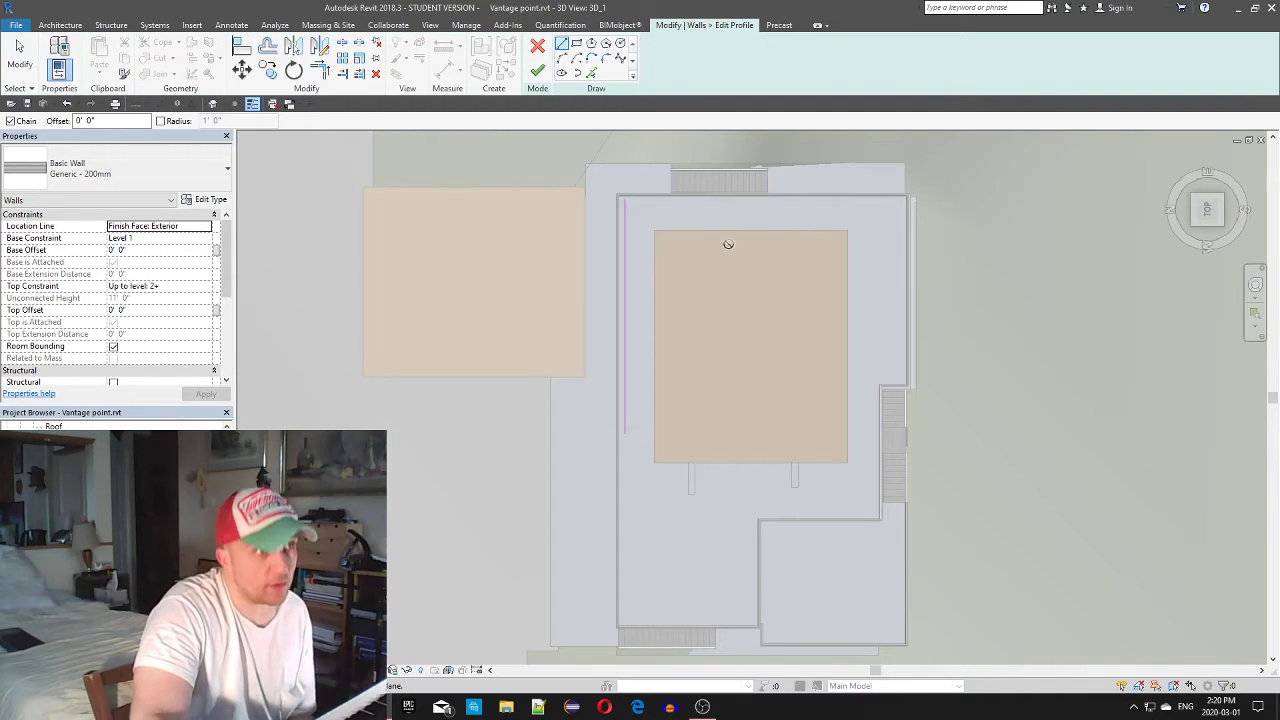
scroll(733, 245, "down", 2)
middle_click_drag(785, 389, 702, 417)
scroll(607, 372, "up", 2)
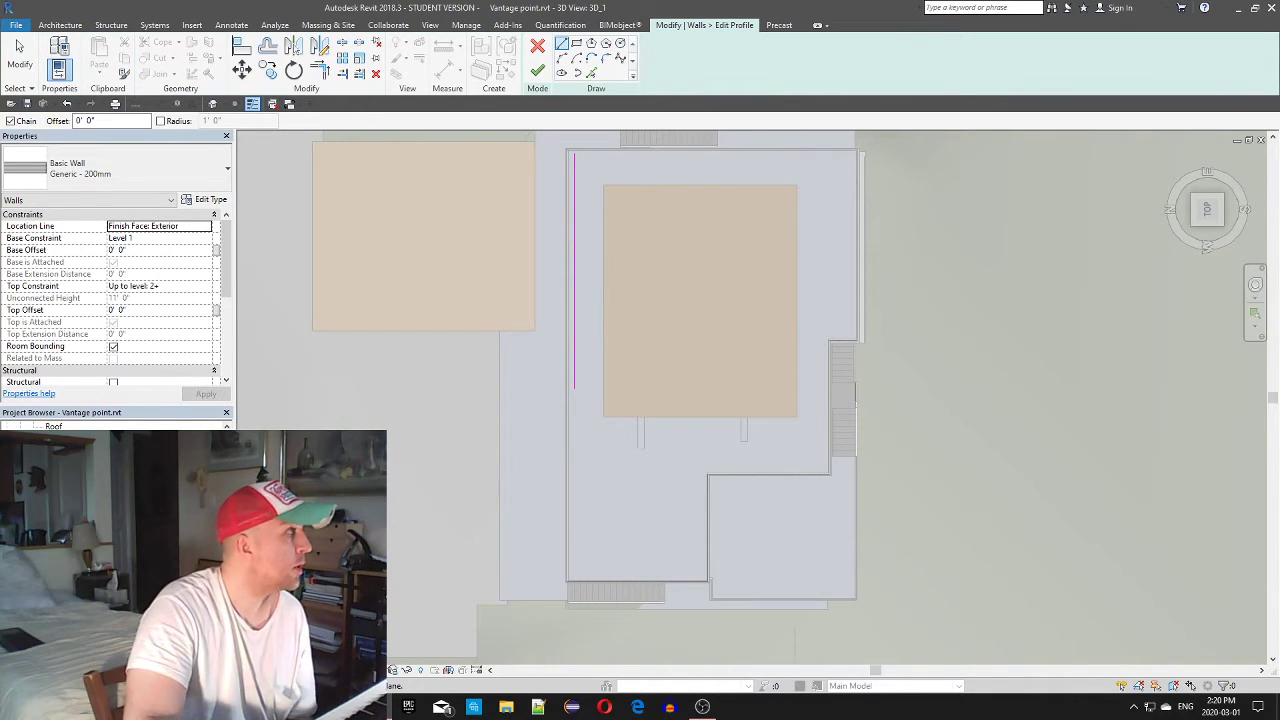
Switch to the Level 1 ceiling plan and discard the back wall's profile edit
key("Escape")
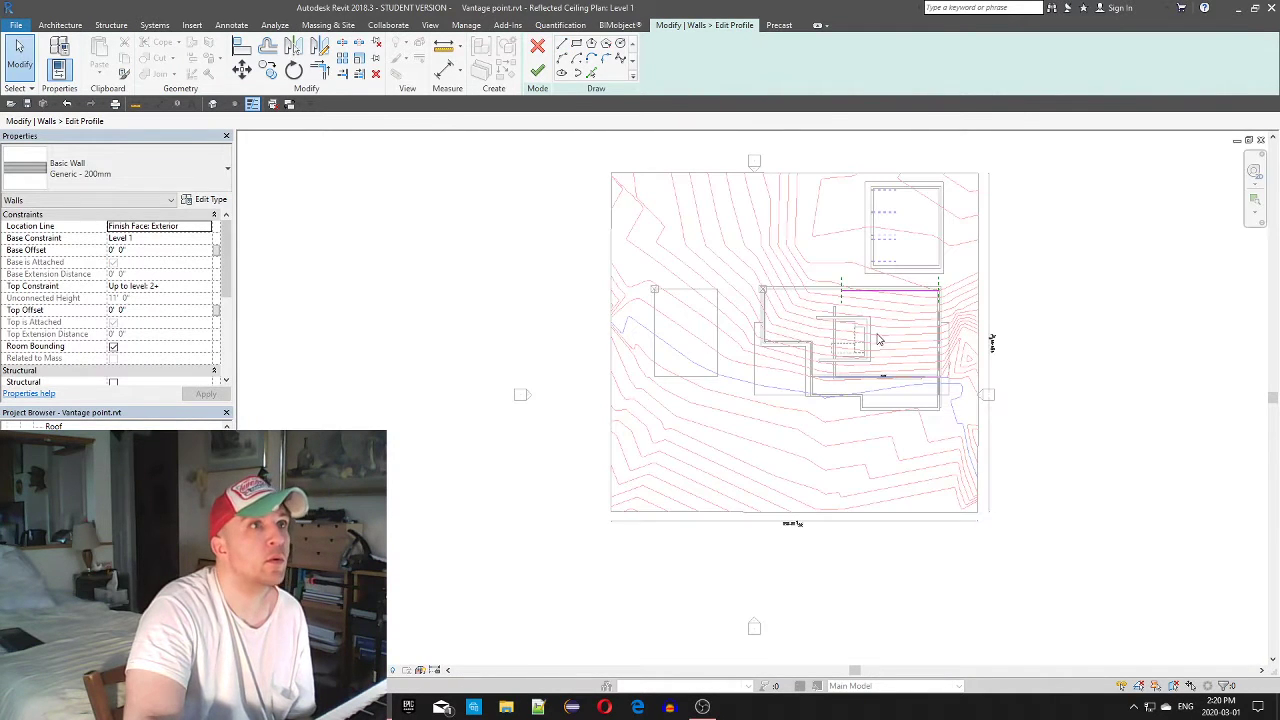
scroll(878, 340, "up", 5)
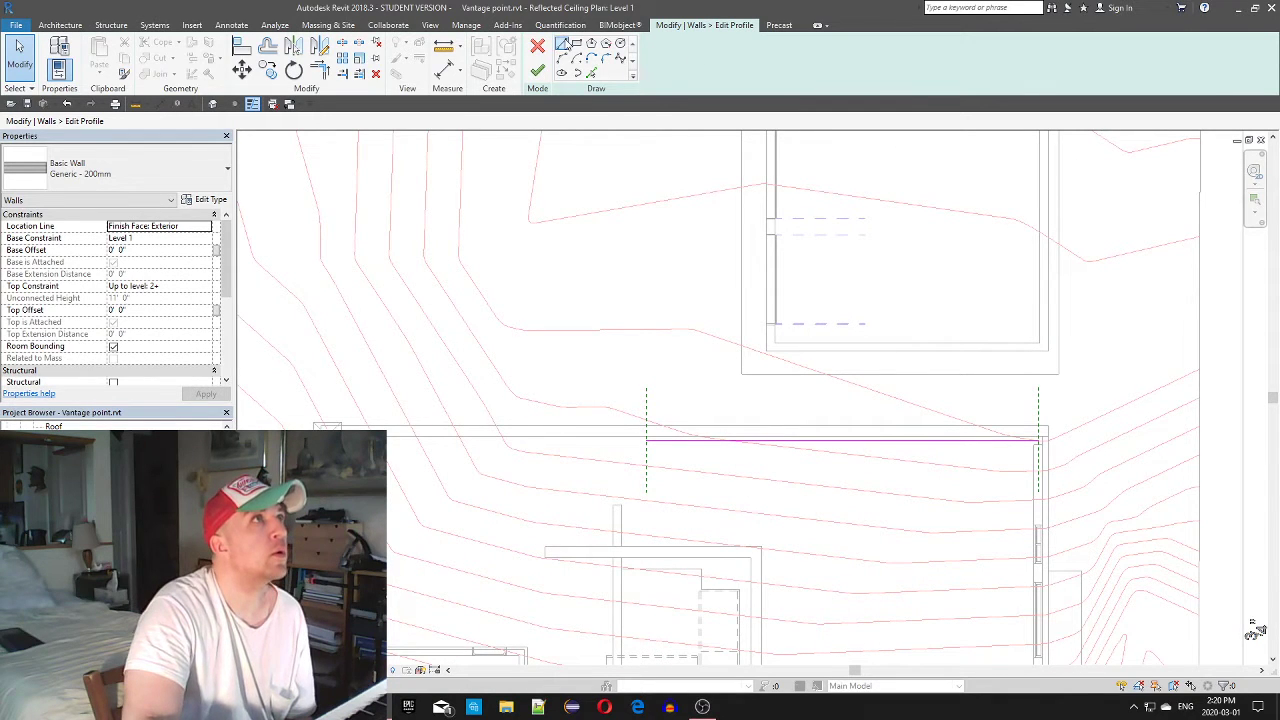
left_click(563, 44)
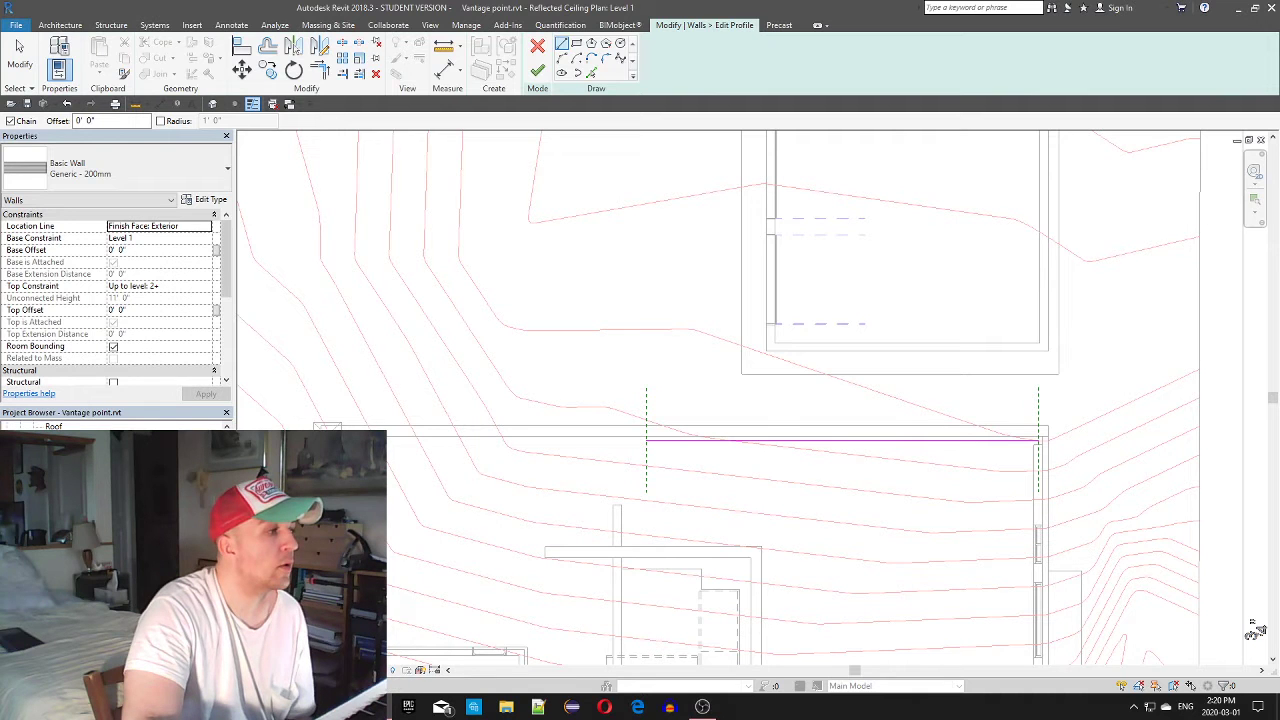
scroll(645, 431, "down", 4)
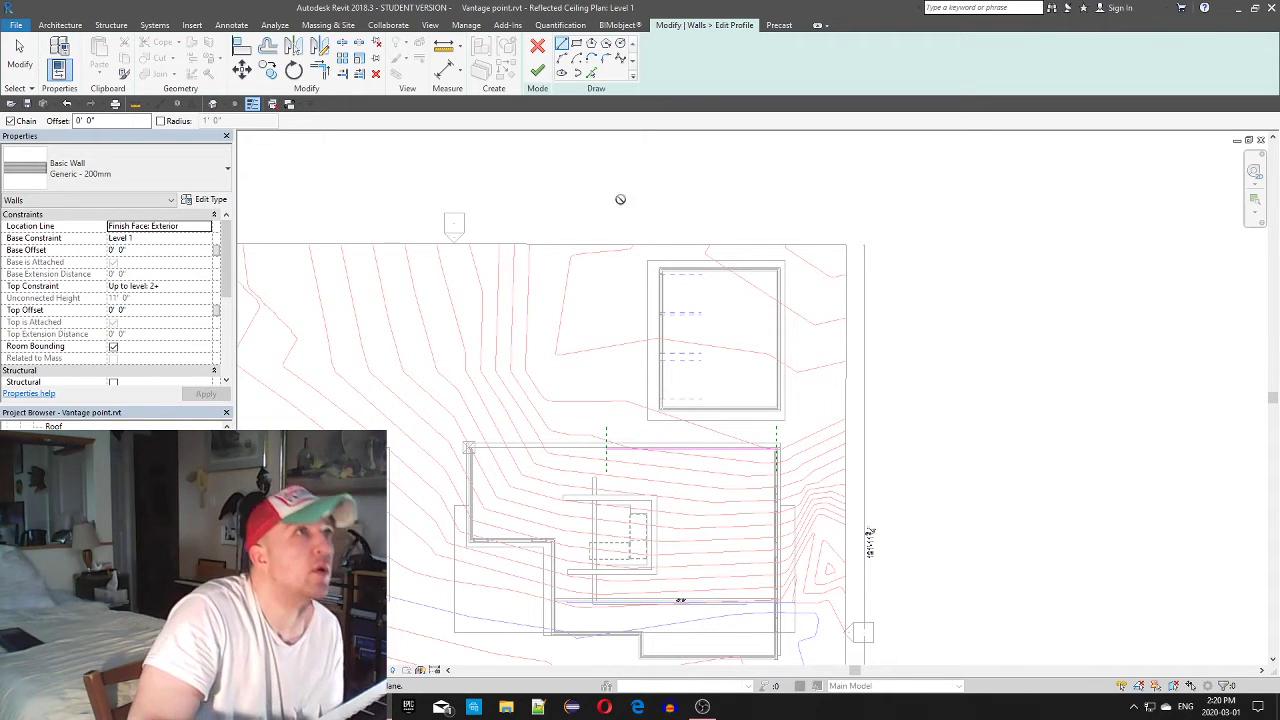
left_click(537, 45)
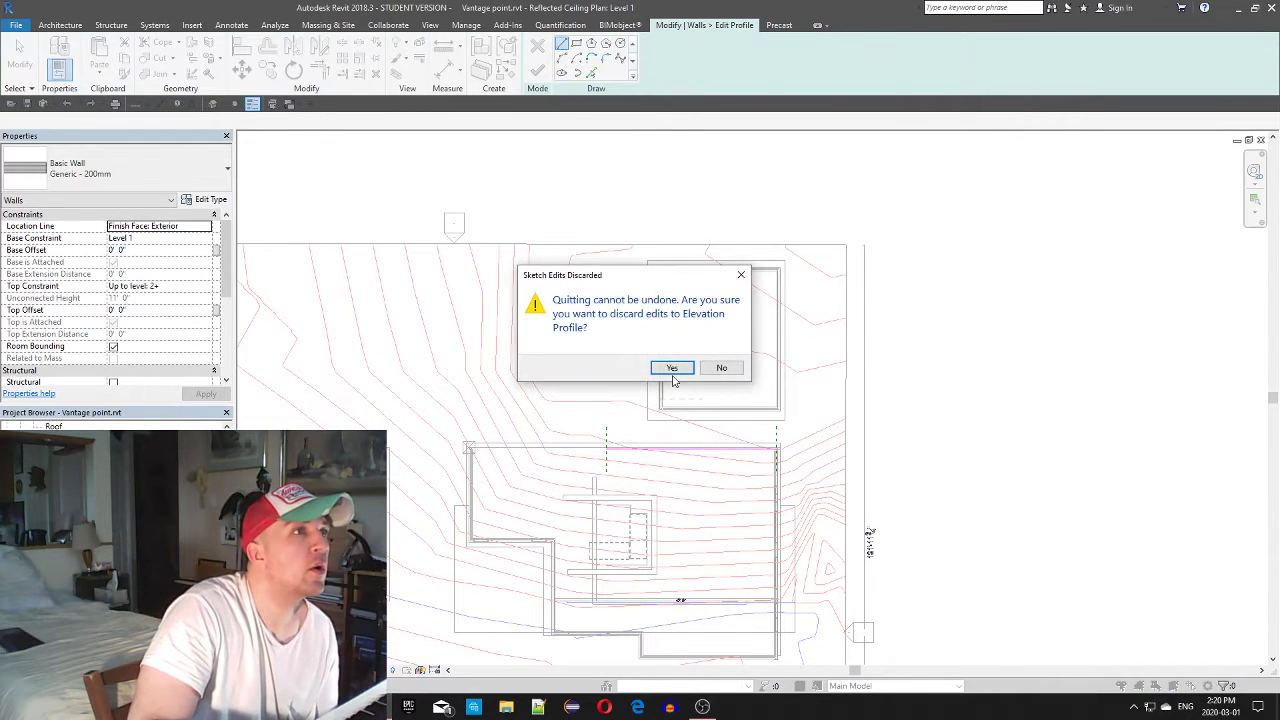
left_click(676, 368)
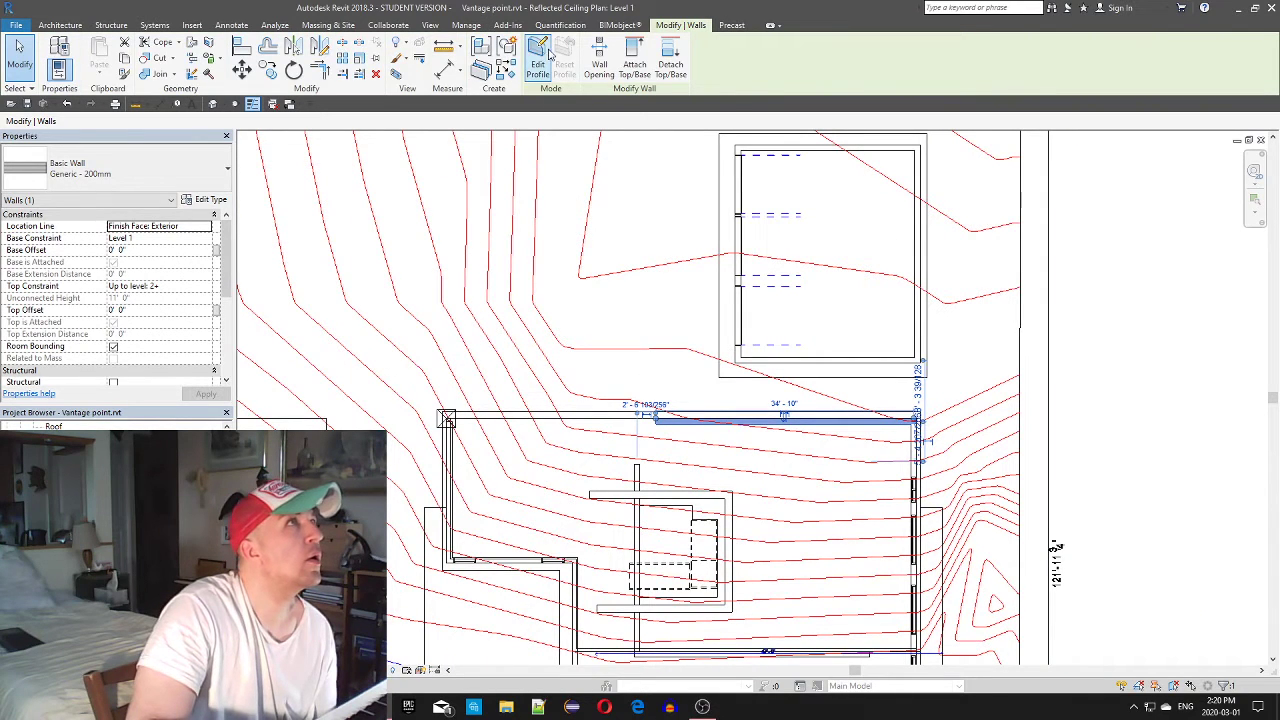
Draw matching Generic - 200mm walls from the back wall's western end, forming a northward bump-out about 12' 10" wide
right_click(720, 420)
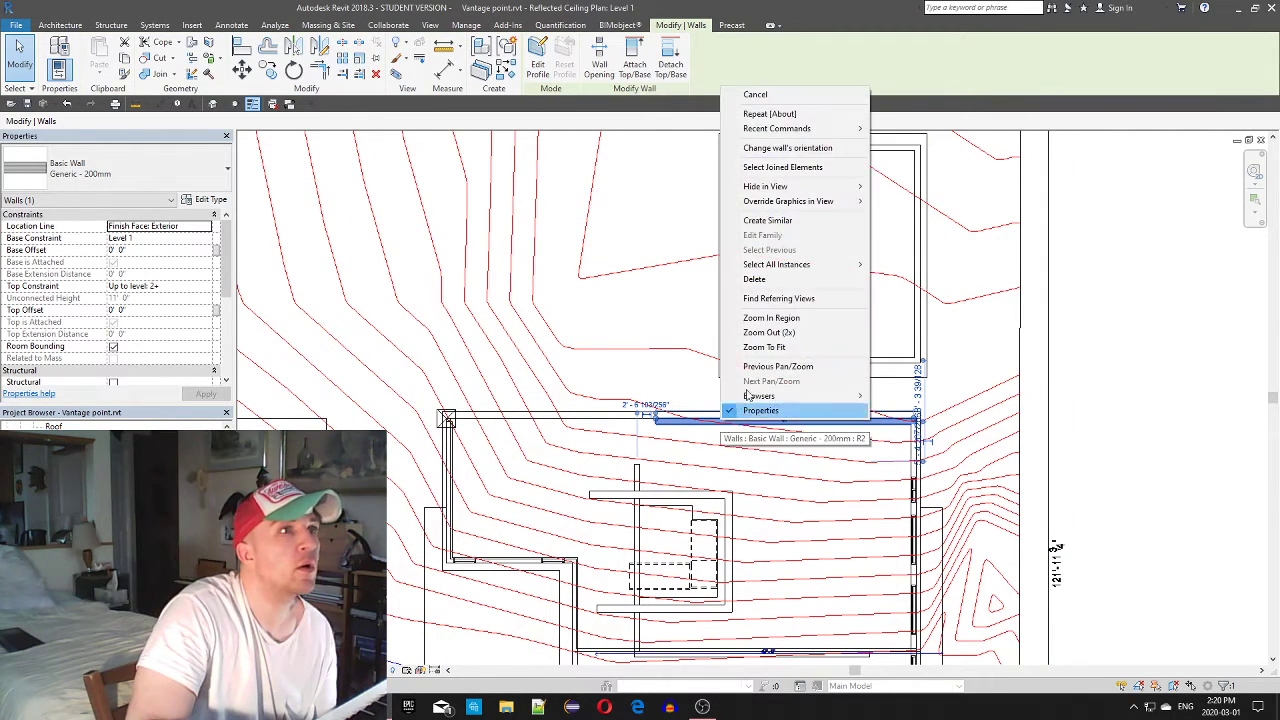
left_click(760, 223)
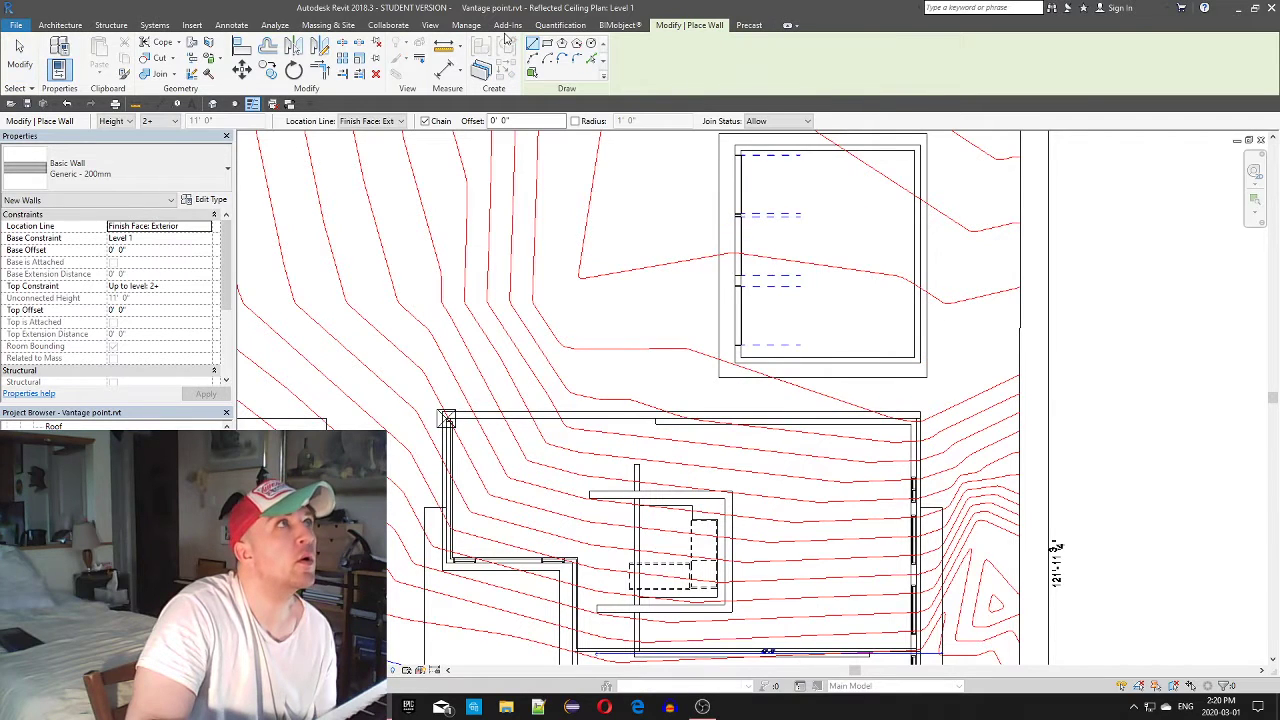
left_click(650, 418)
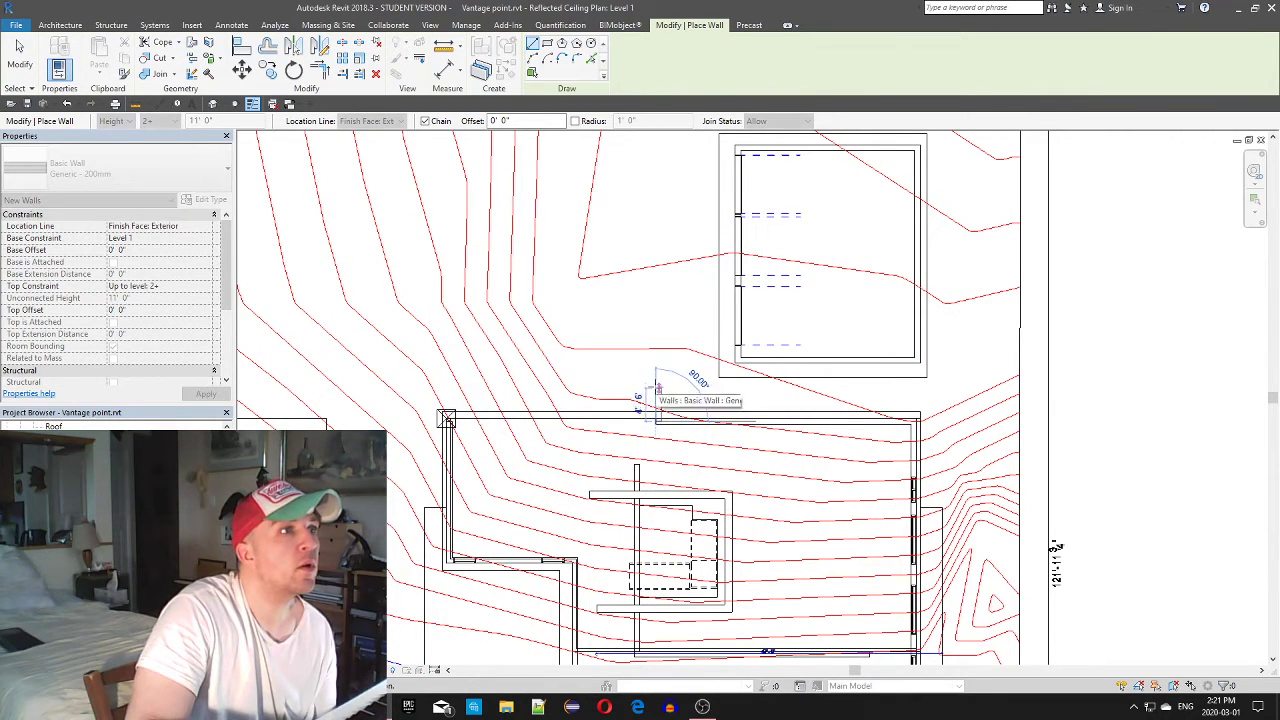
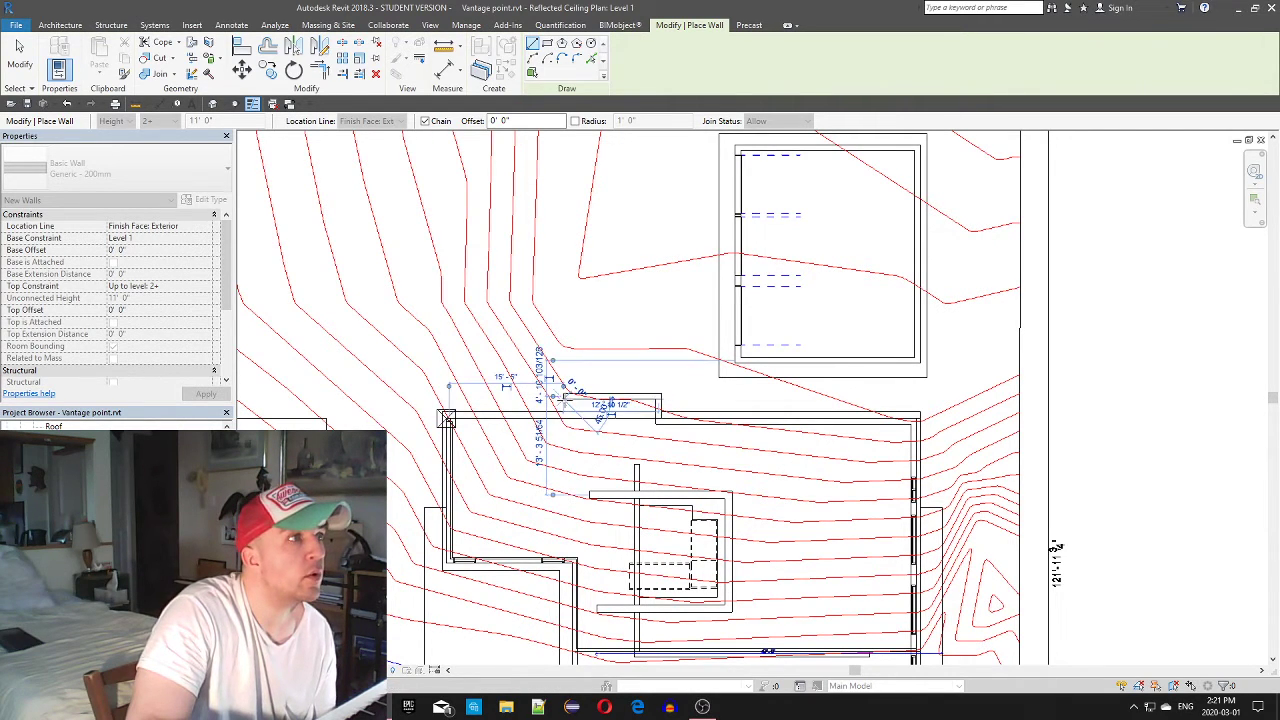
left_click(563, 398)
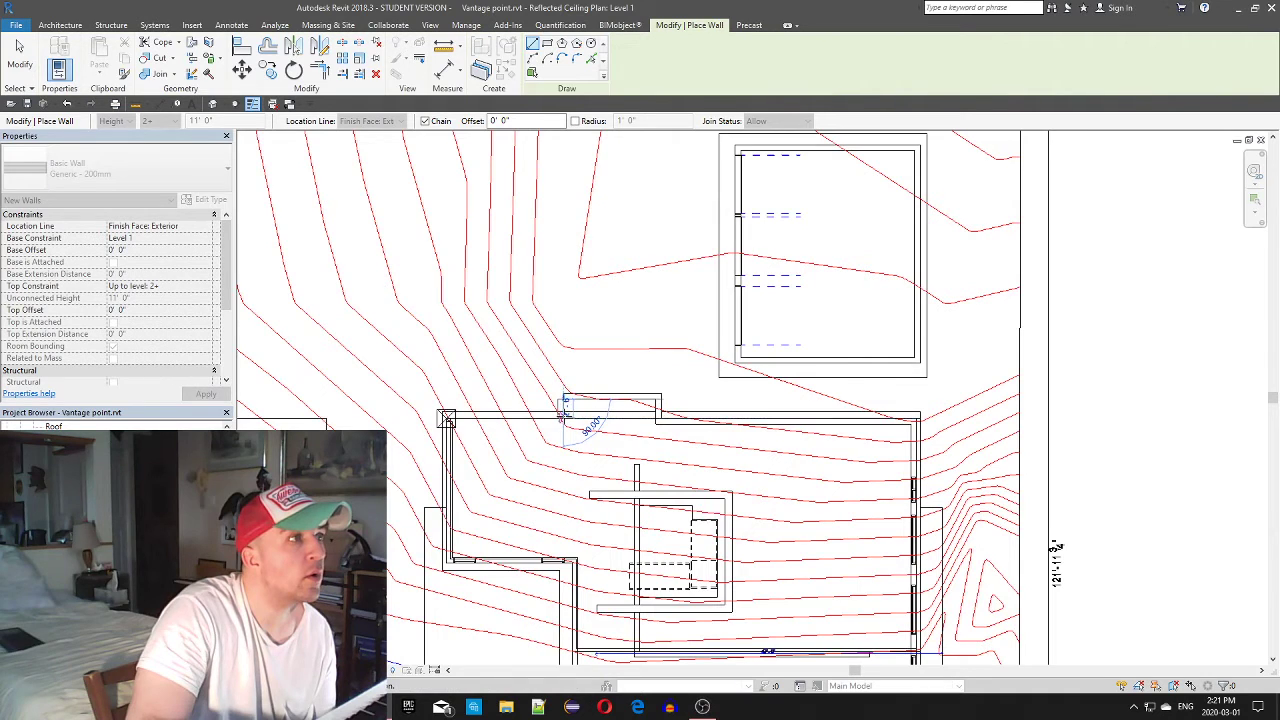
scroll(563, 405, "up", 3)
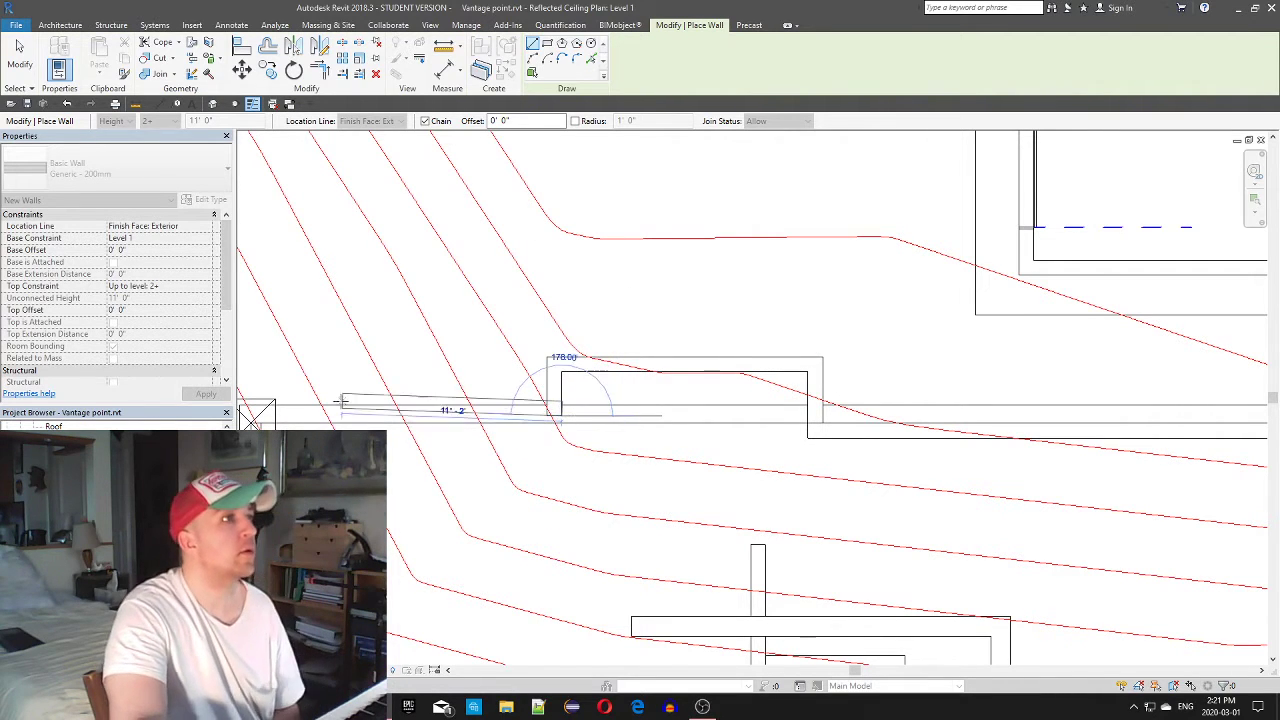
key("Escape")
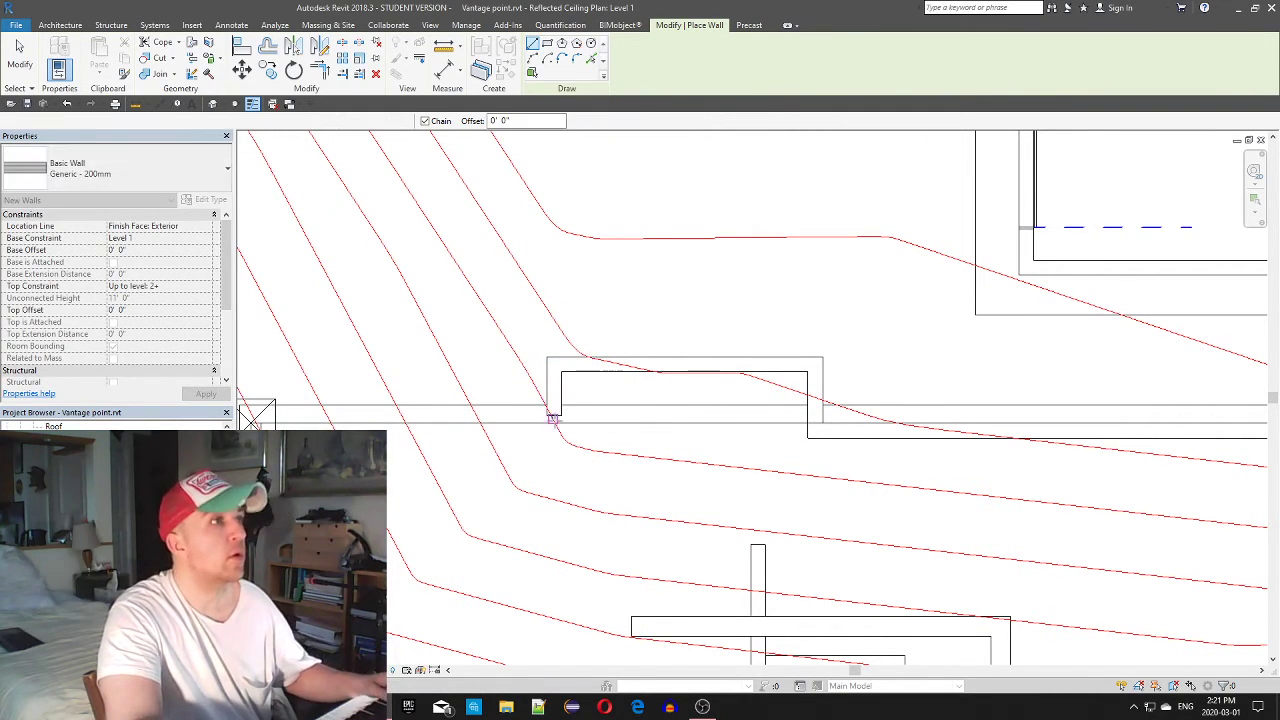
Draw a Generic - 200mm wall about 14' long from the bump-out's western end to the northwest corner column
left_click(553, 412)
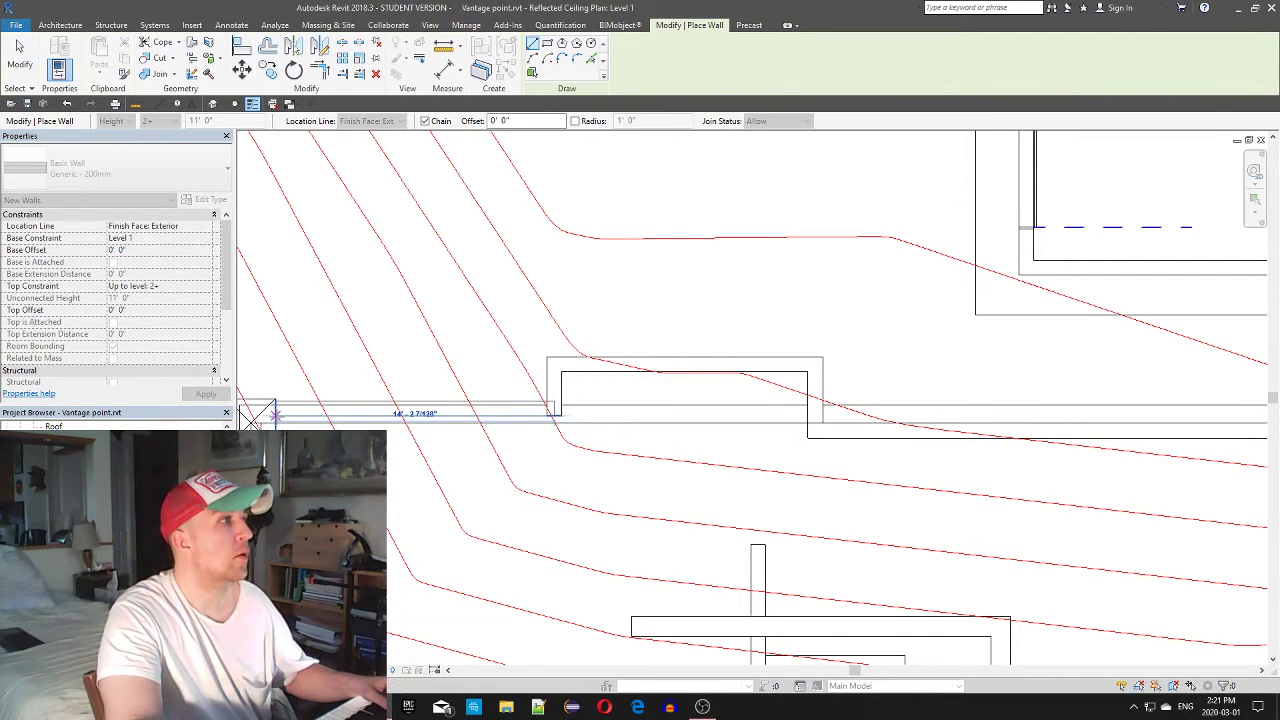
scroll(420, 398, "down", 3)
middle_click_drag(434, 397, 612, 418)
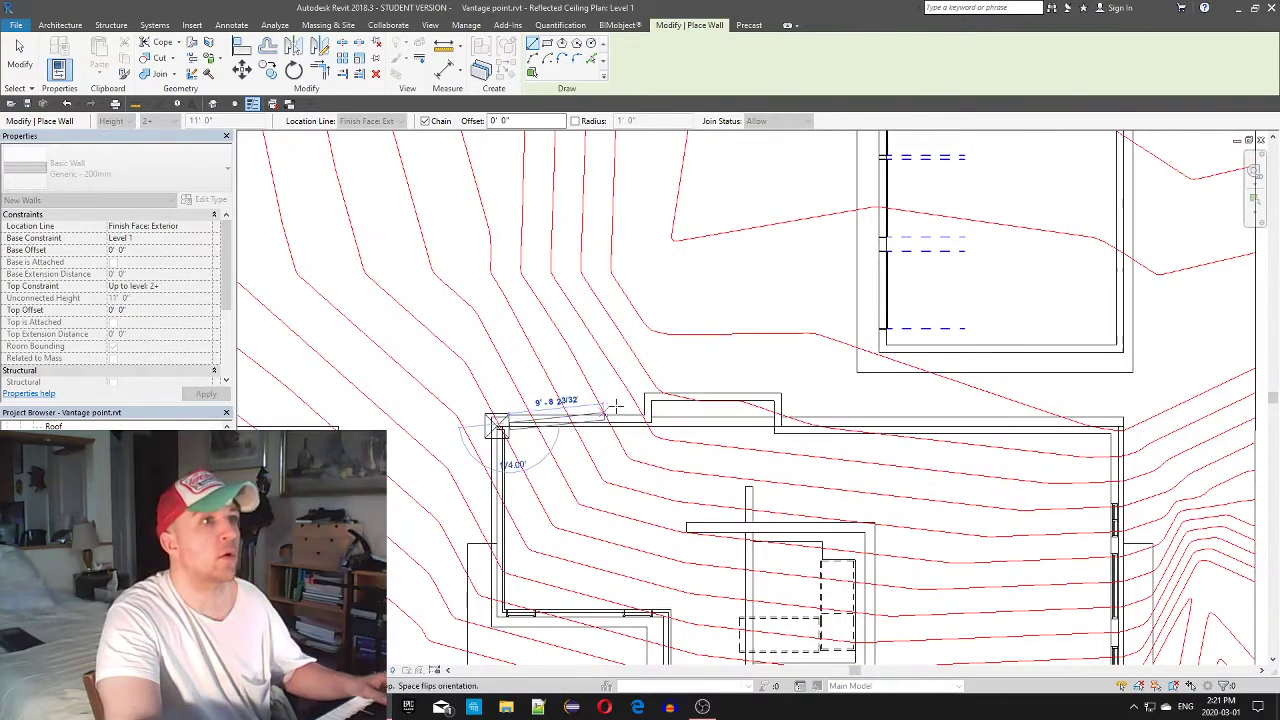
key("Escape")
key("Escape")
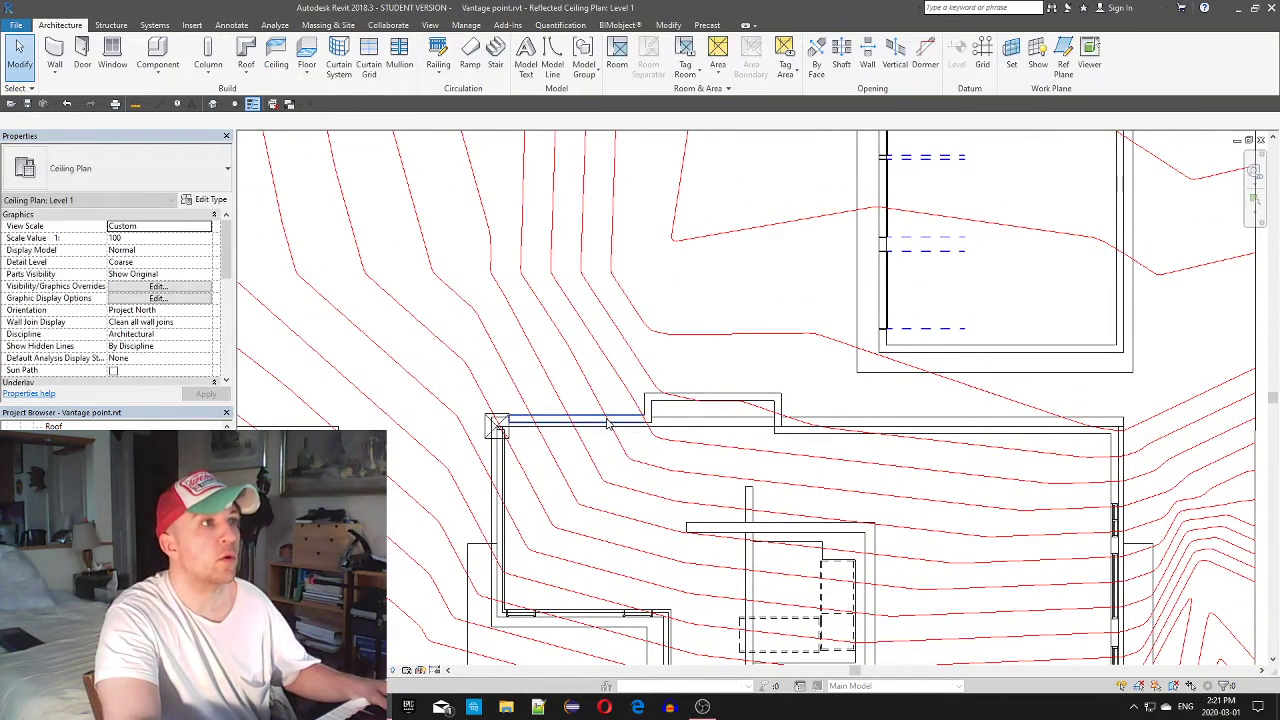
Move the new wall west of the bump-out slightly south to align with the main back wall
left_click(608, 418)
left_click_drag(598, 420, 600, 432)
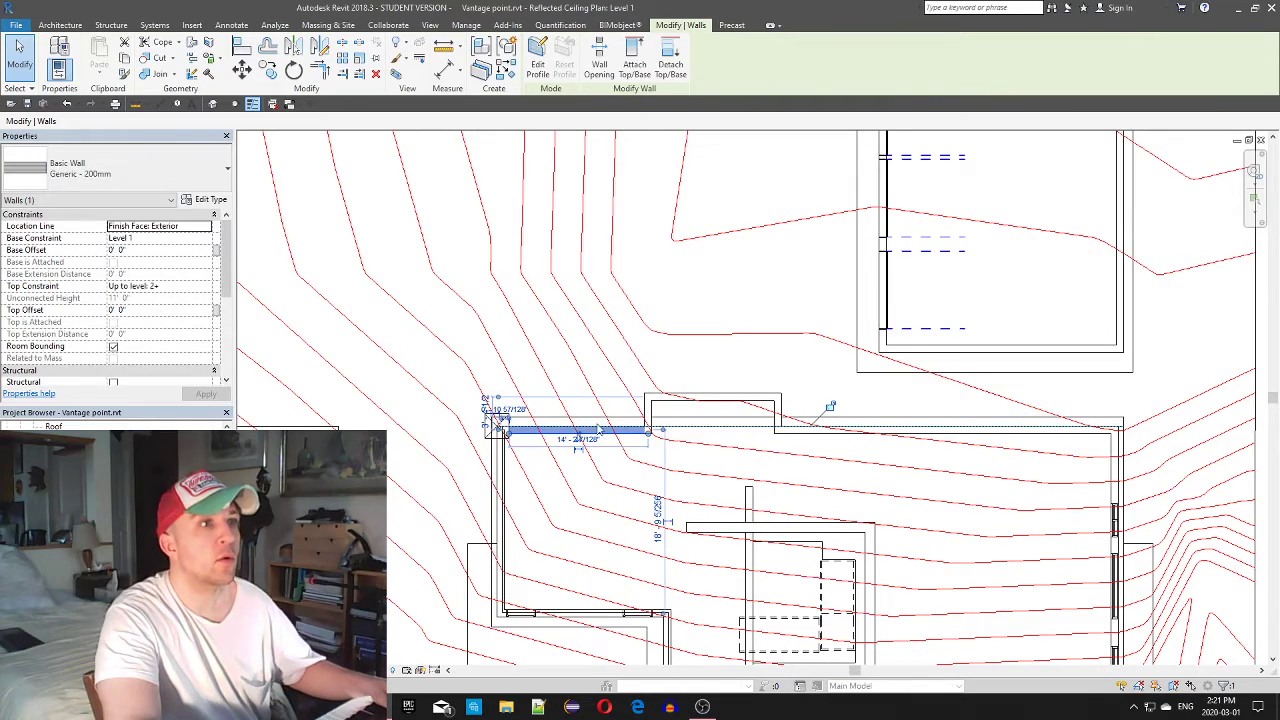
key("Escape")
scroll(578, 513, "down", 1)
middle_click_drag(513, 508, 538, 500)
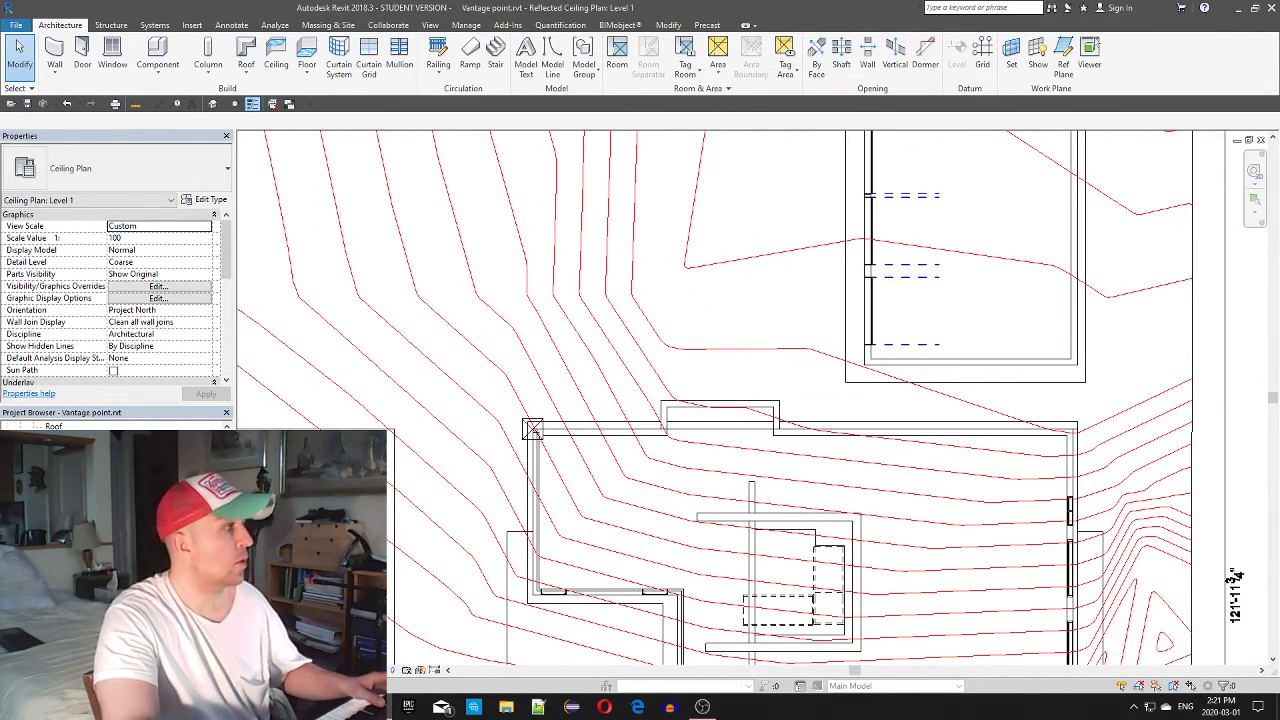
In the 3D view, open the boundary sketch of the 400mm terrace floor above the new bump-out for editing
key("ctrl+Tab")
scroll(722, 378, "down", 2)
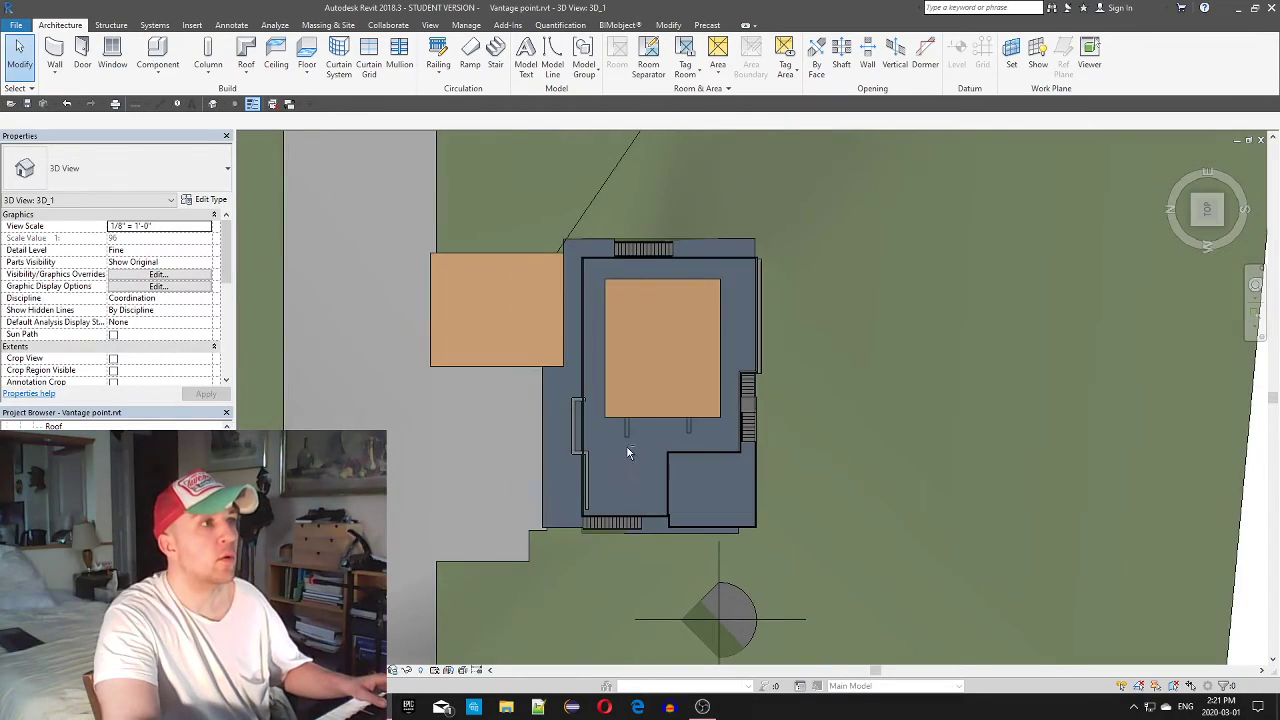
middle_click_drag(555, 474, 760, 220, "shift")
scroll(779, 438, "up", 5)
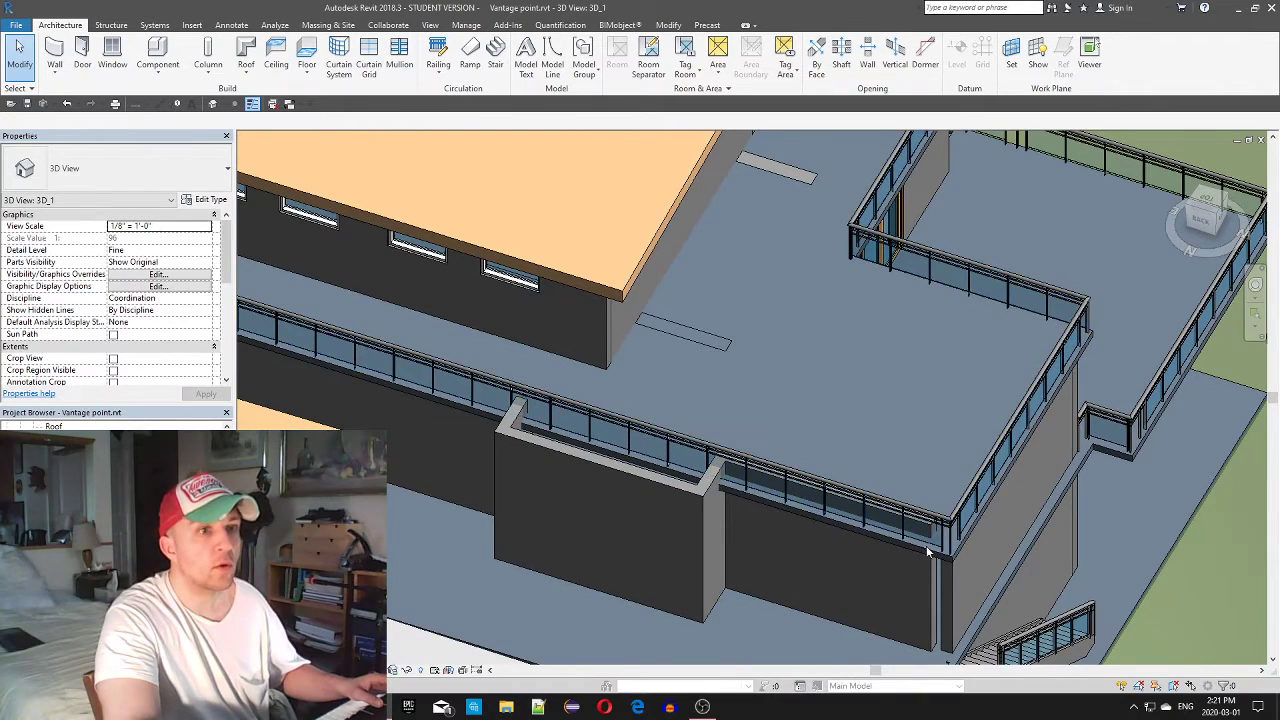
left_click(884, 550)
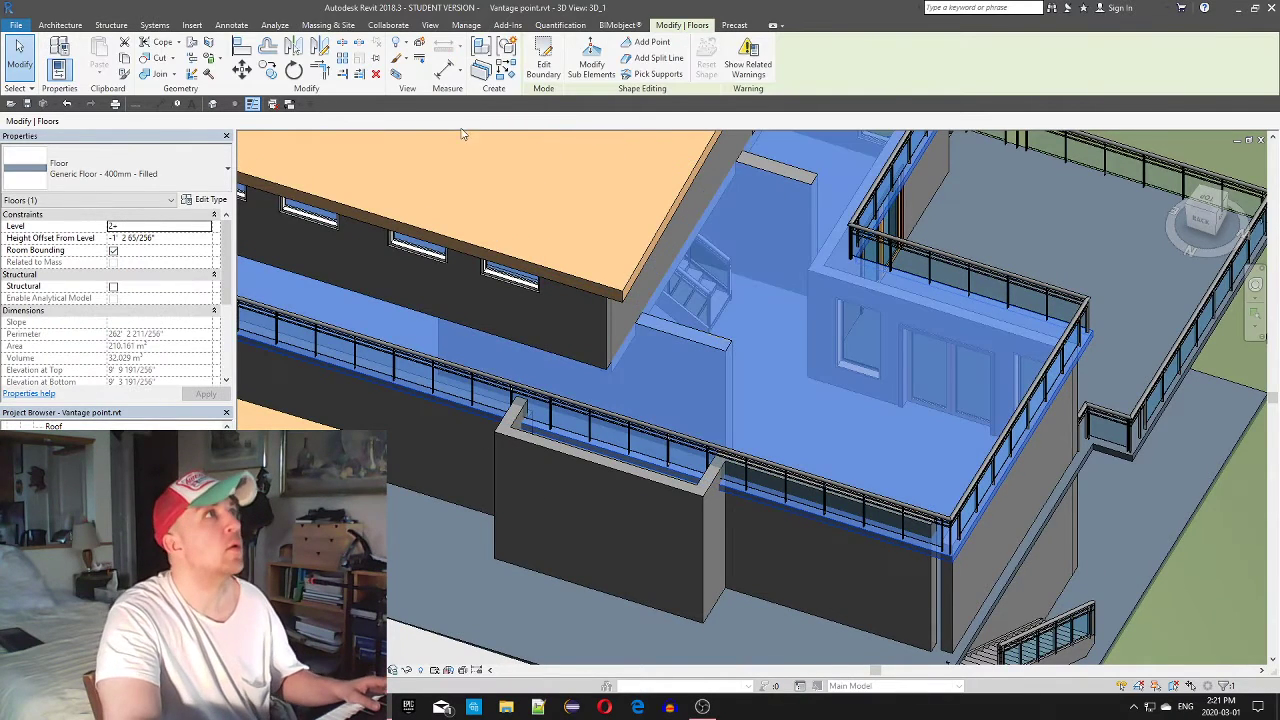
left_click(544, 60)
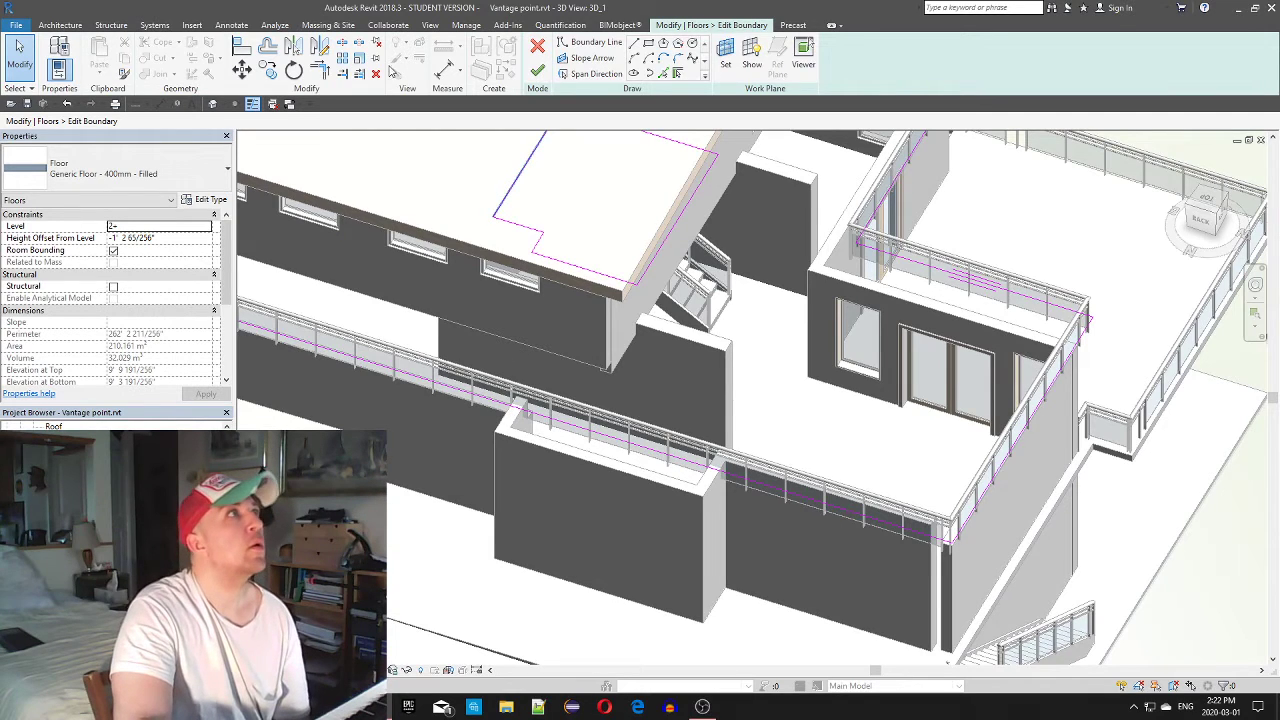
left_click(358, 44)
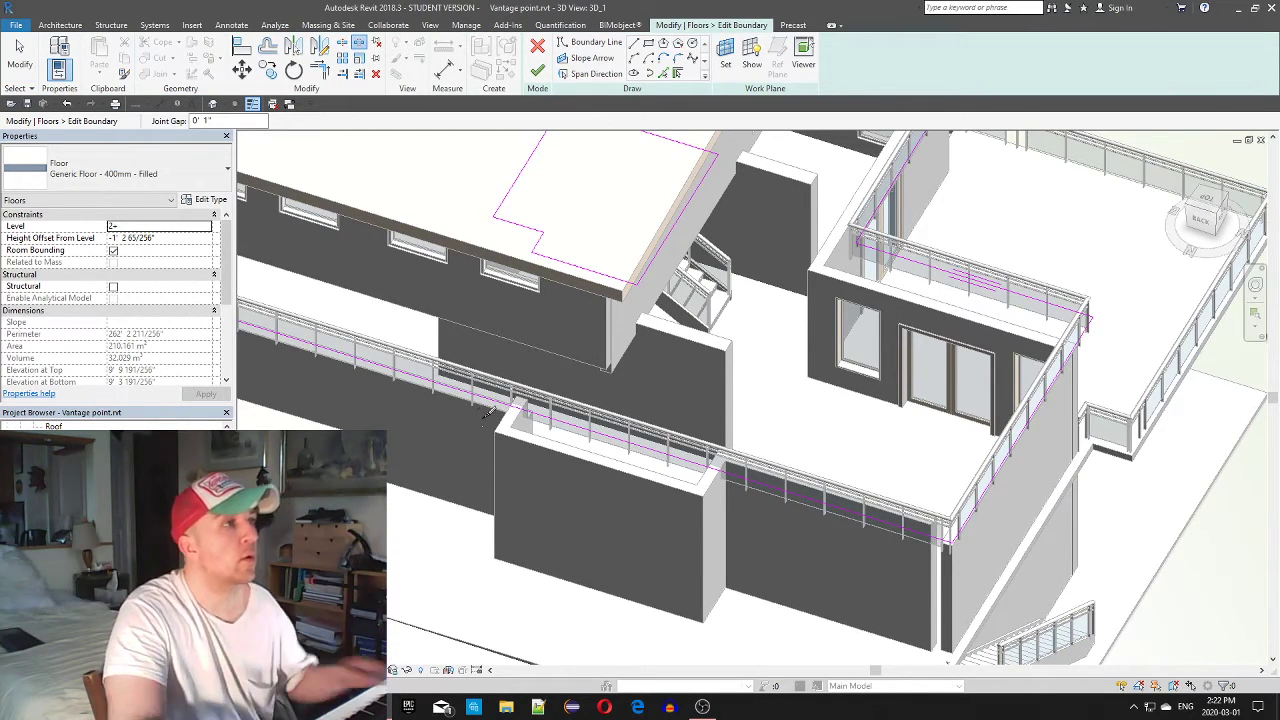
key("Escape")
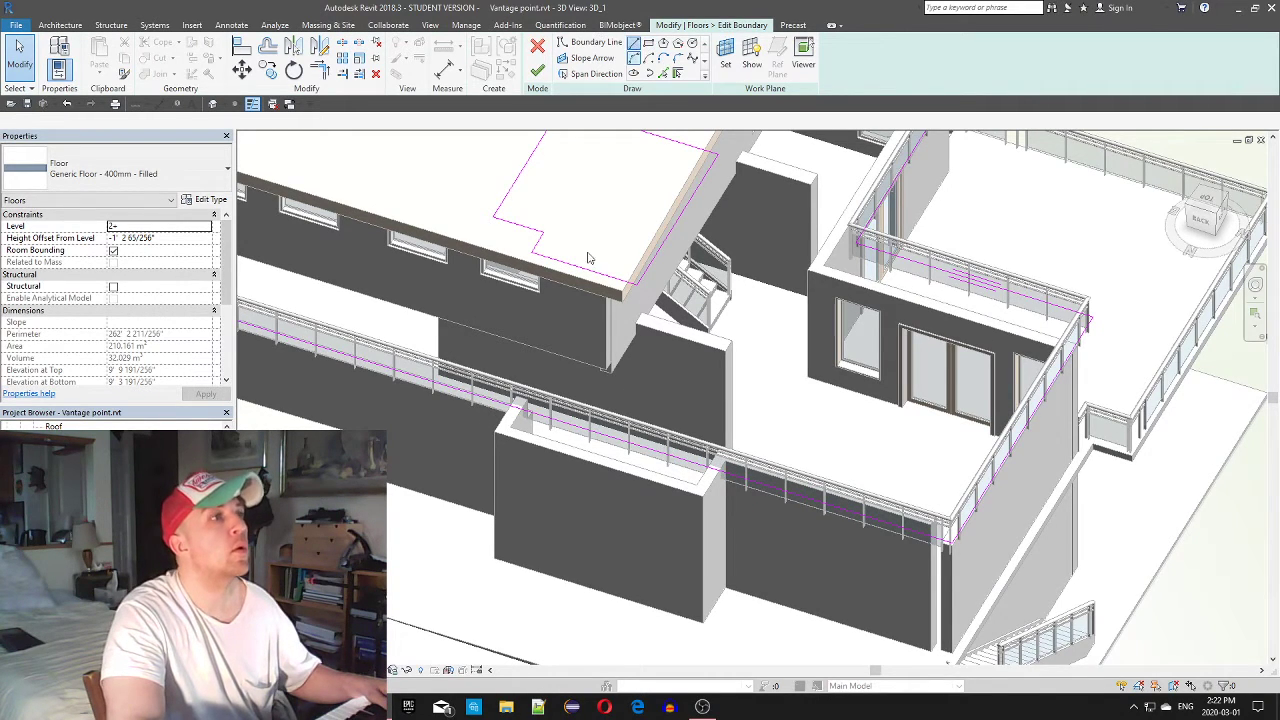
Sketch three floor boundary lines along the bump-out walls, about 12' 10" wide and 2' deep, back to the existing edge
left_click(503, 428)
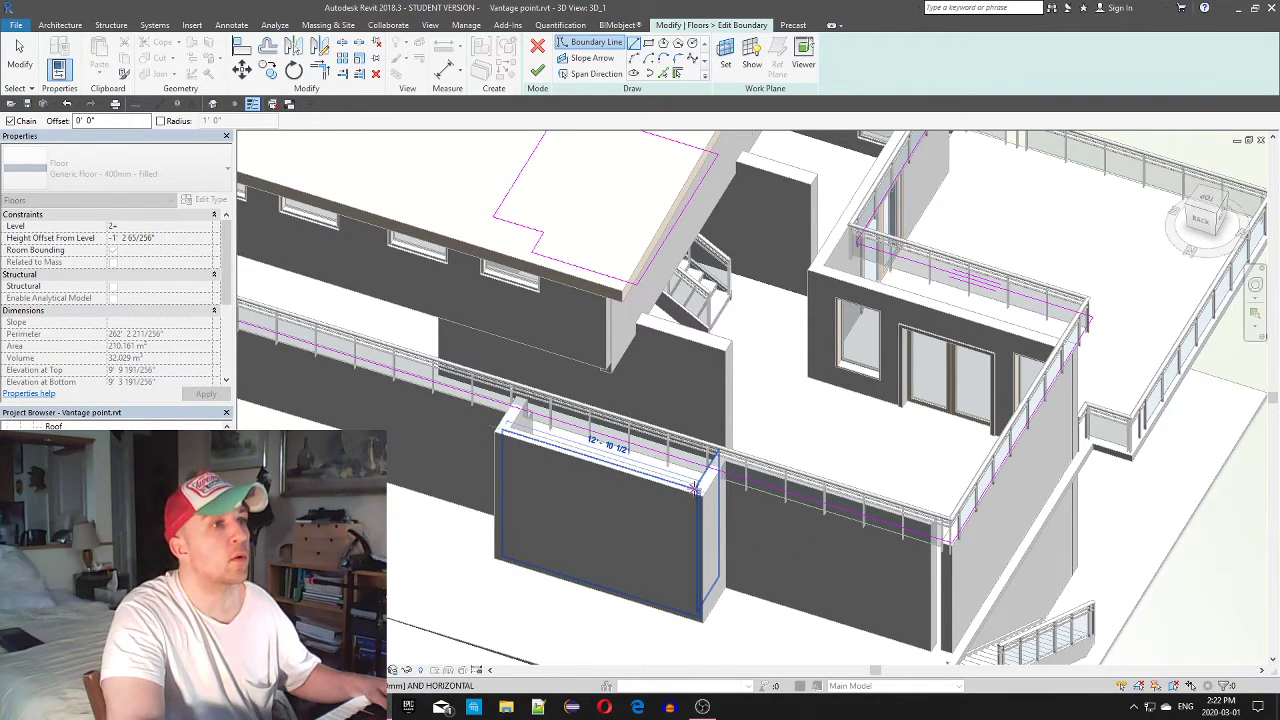
left_click(695, 487)
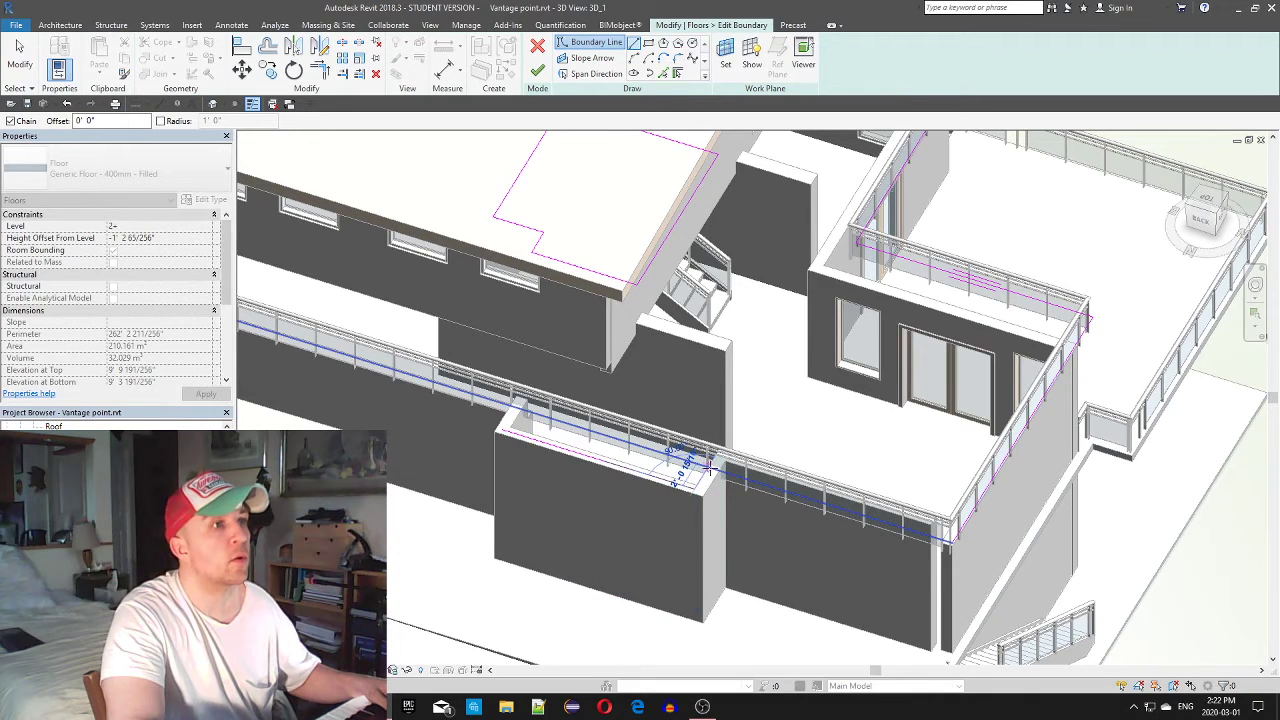
left_click(707, 466)
key("Escape")
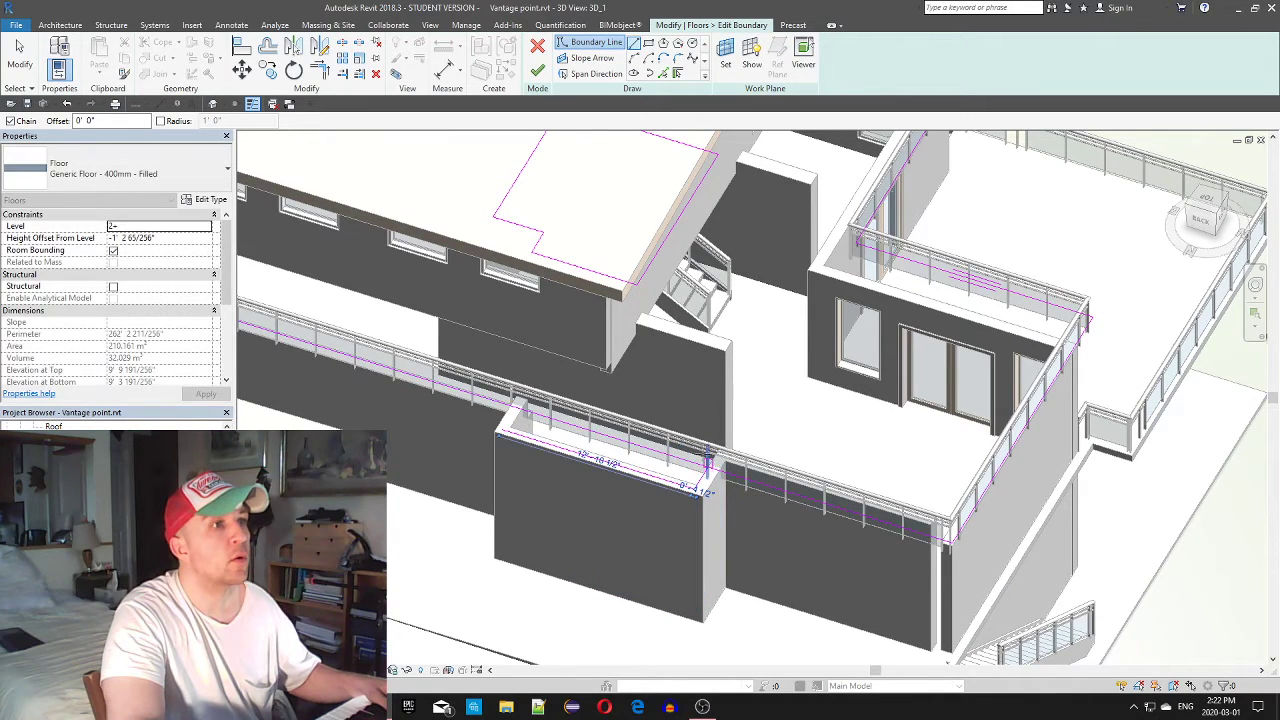
left_click(503, 429)
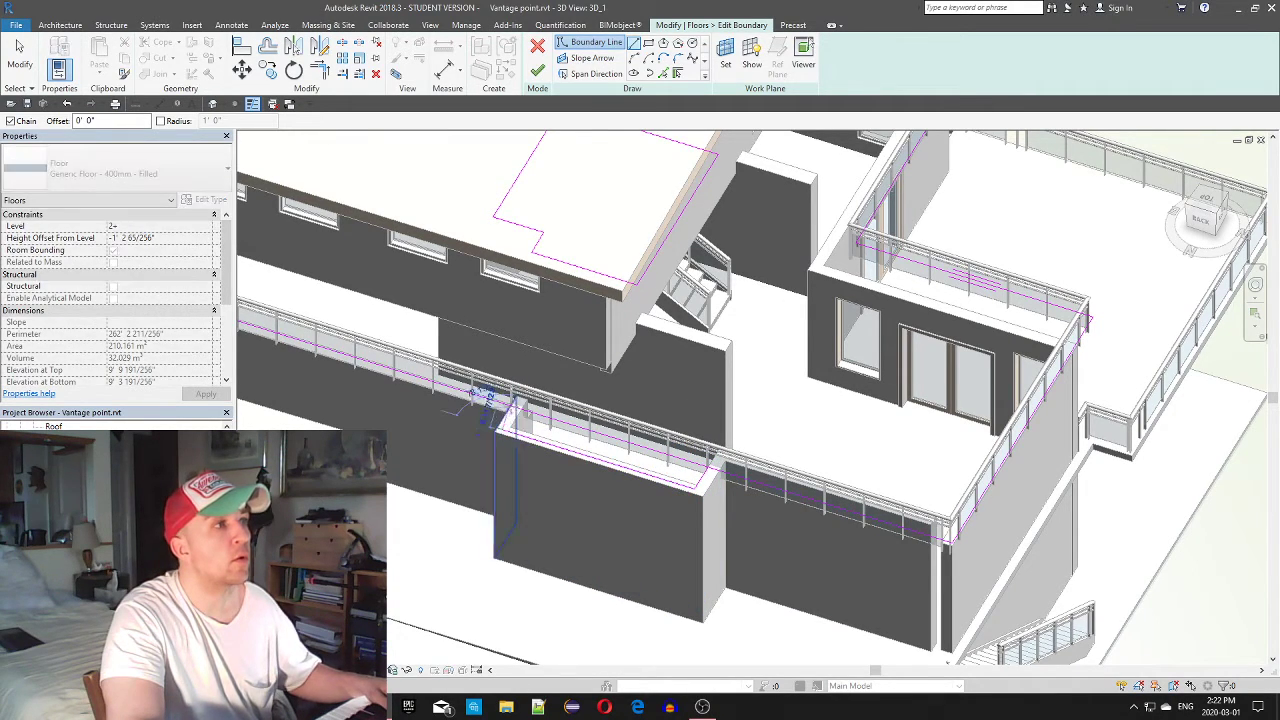
key("Escape")
key("Escape")
Move the bump-out's west and north boundary lines outward past the wall faces, making the side lines about 3' 6" long
middle_click_drag(517, 403, 584, 444, "shift")
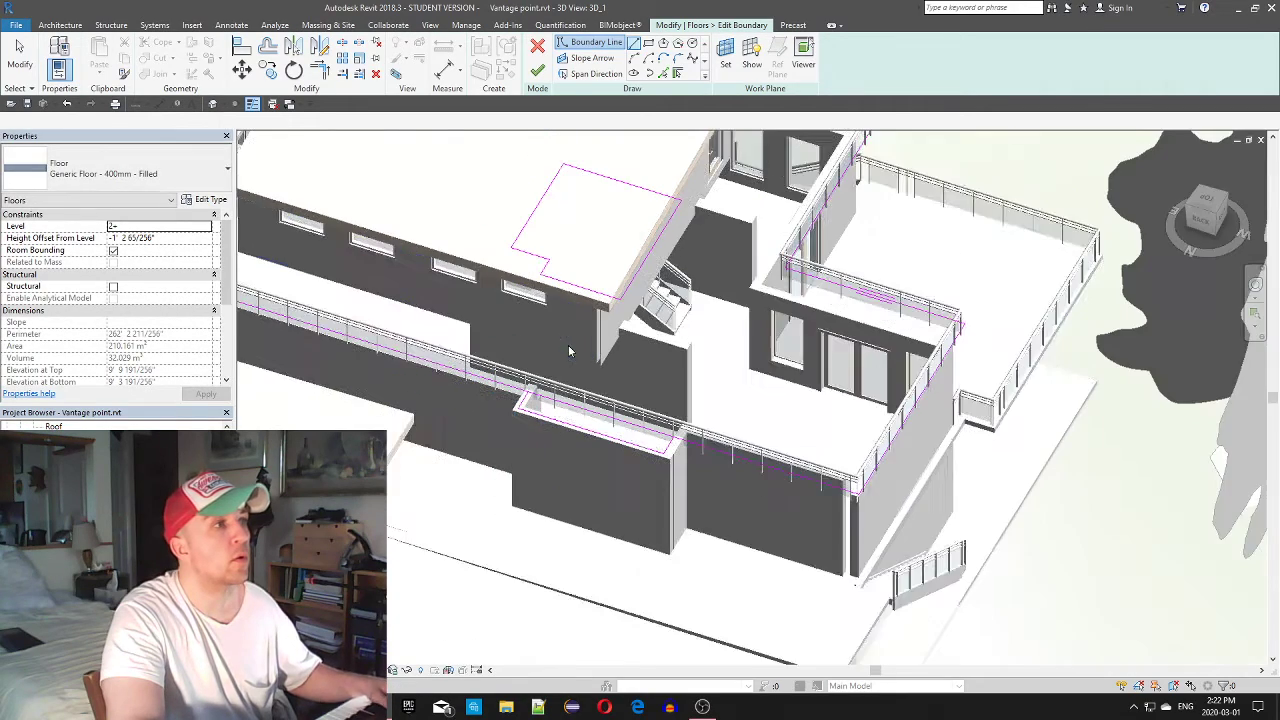
scroll(596, 432, "up", 4)
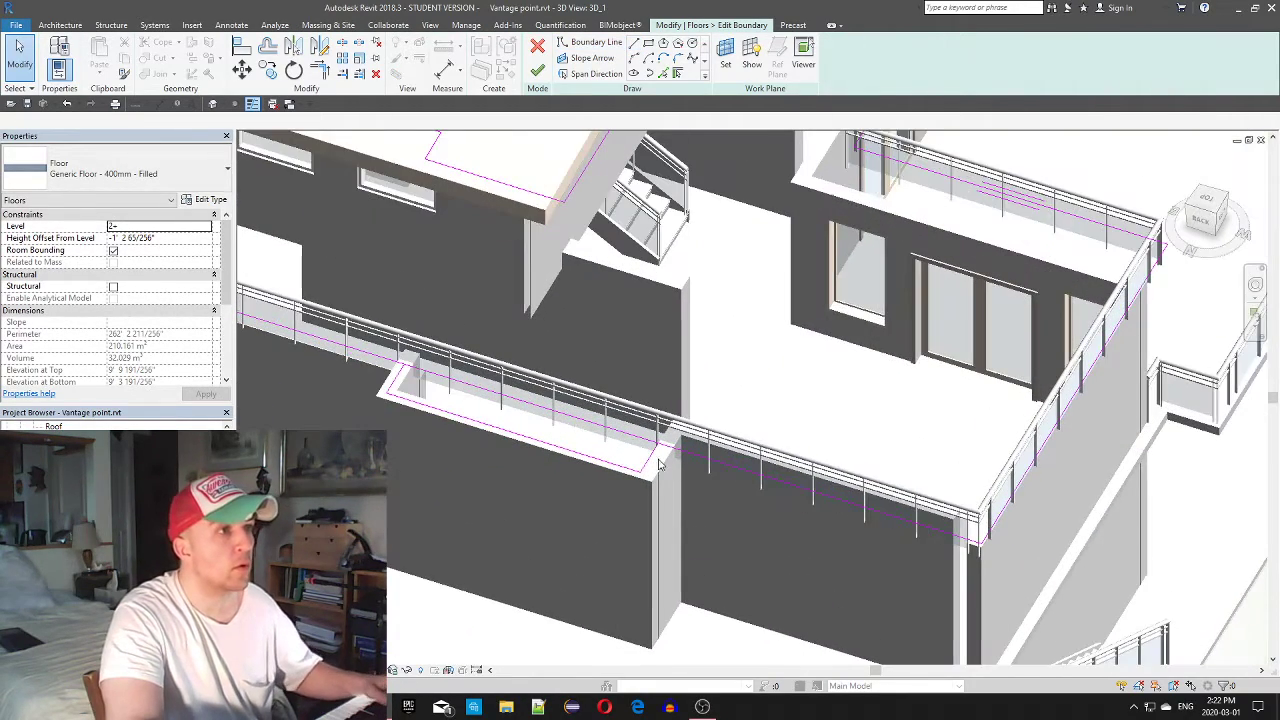
left_click(652, 455)
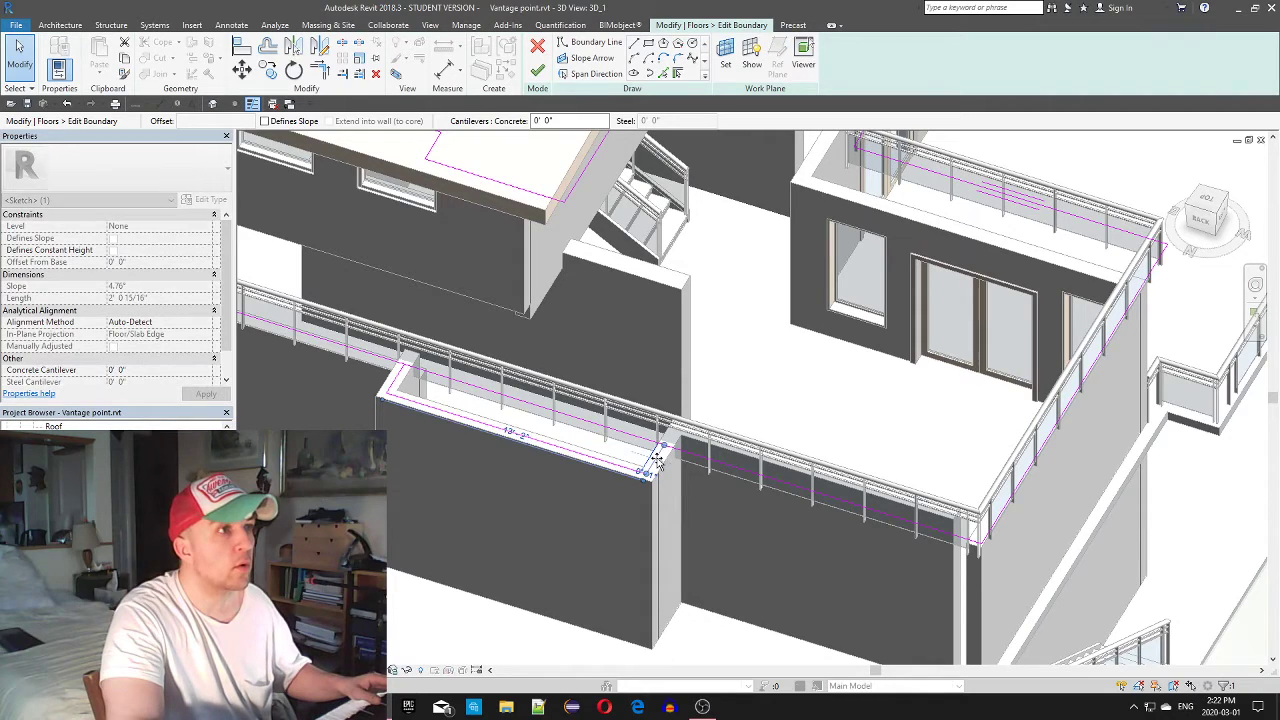
left_click(655, 460)
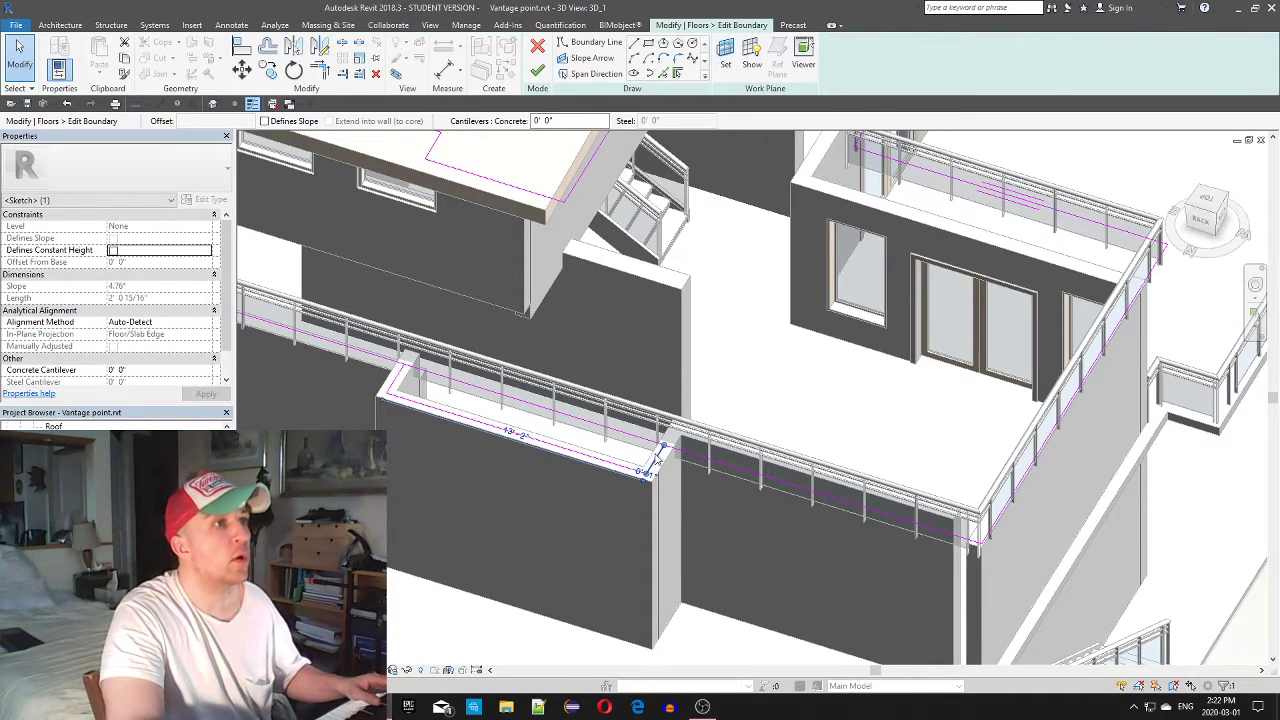
left_click_drag(662, 455, 668, 466)
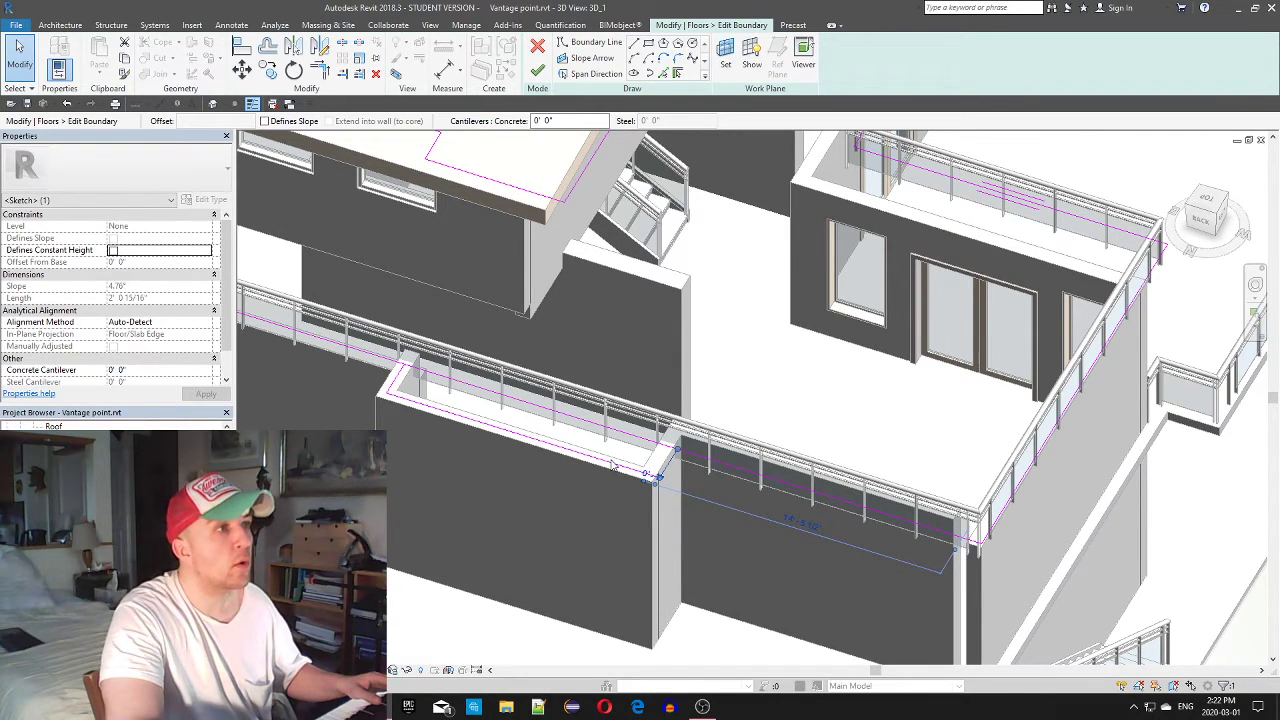
left_click(610, 464)
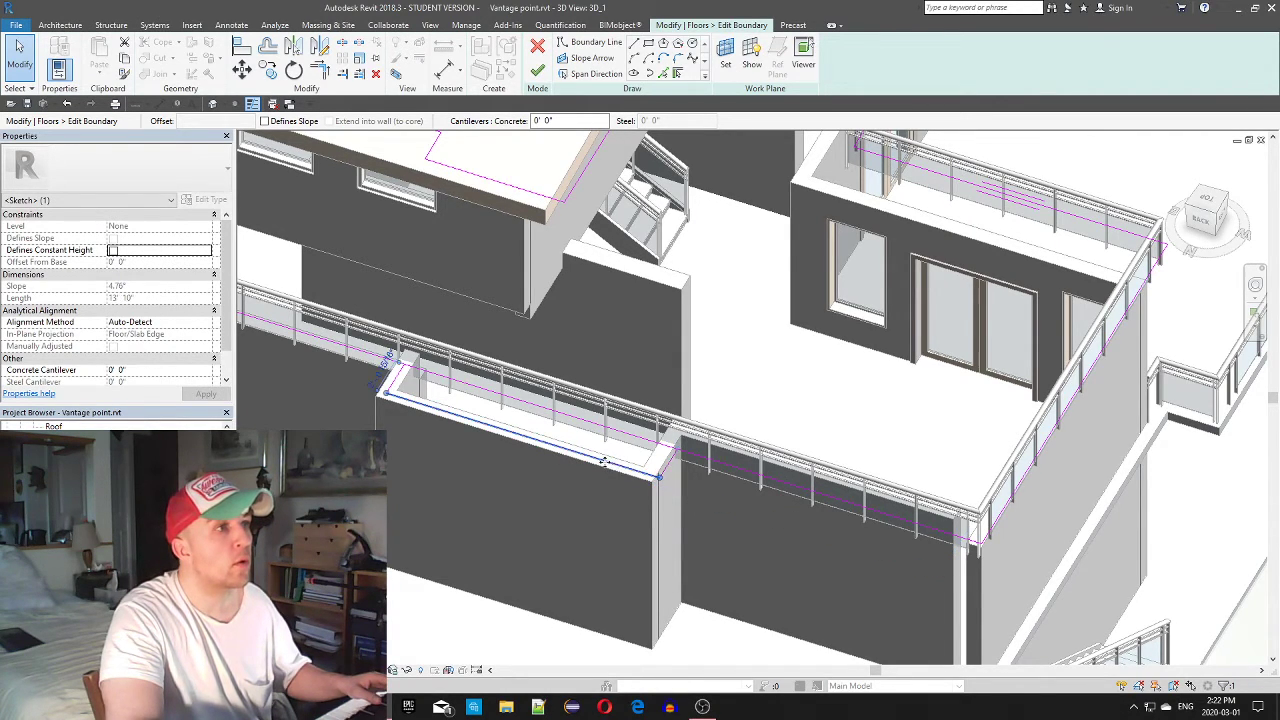
left_click_drag(604, 461, 597, 487)
left_click(666, 472)
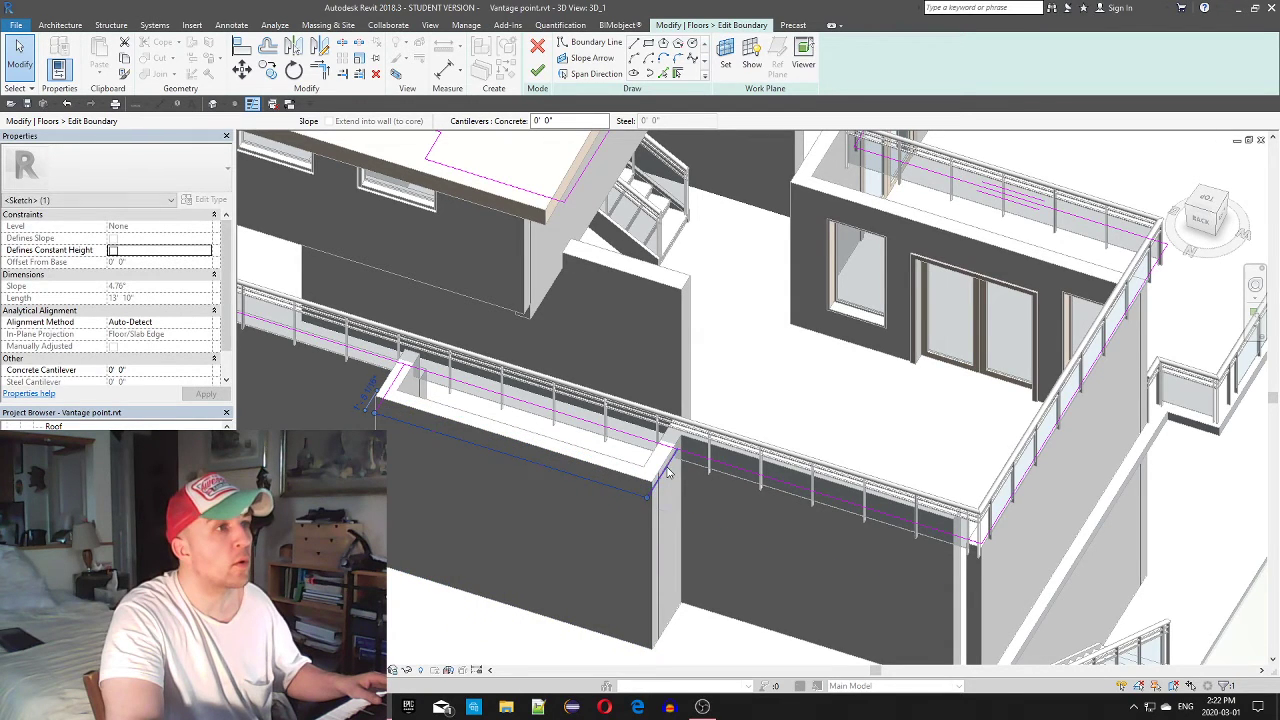
key("Escape")
left_click(667, 474)
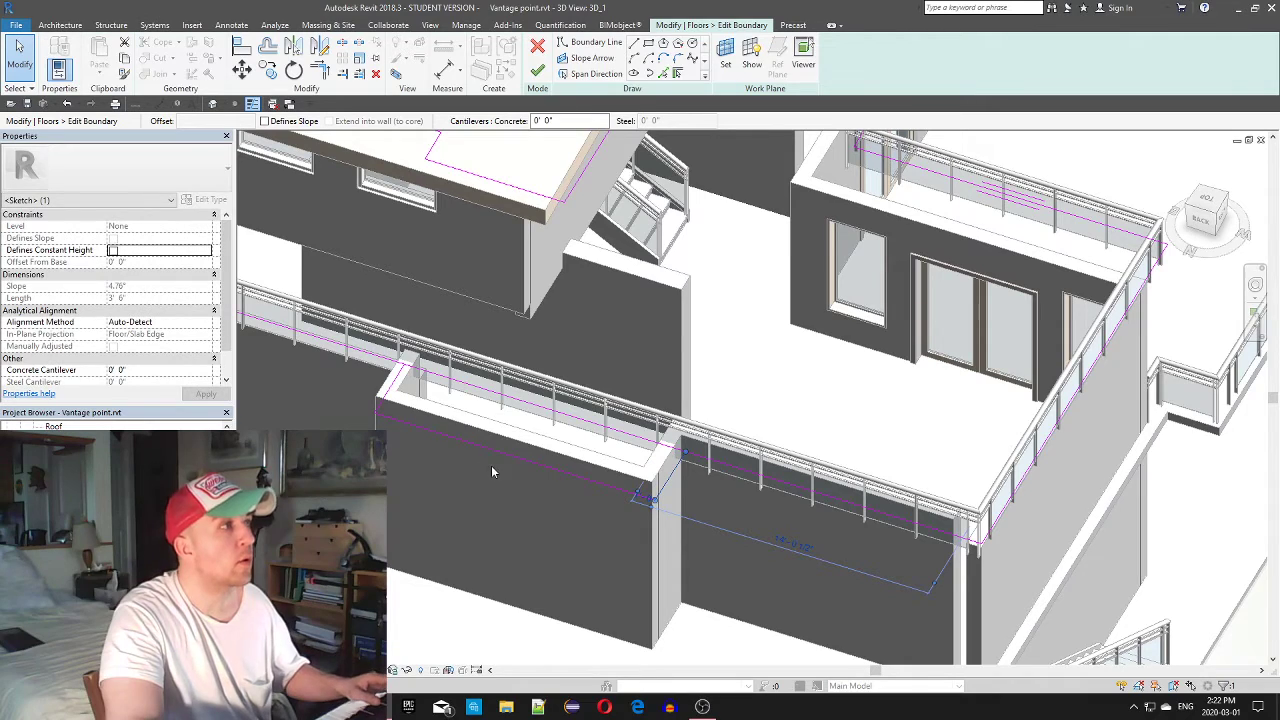
Move the bump-out's east boundary line outward past the wall face
middle_click_drag(492, 464, 582, 468, "shift")
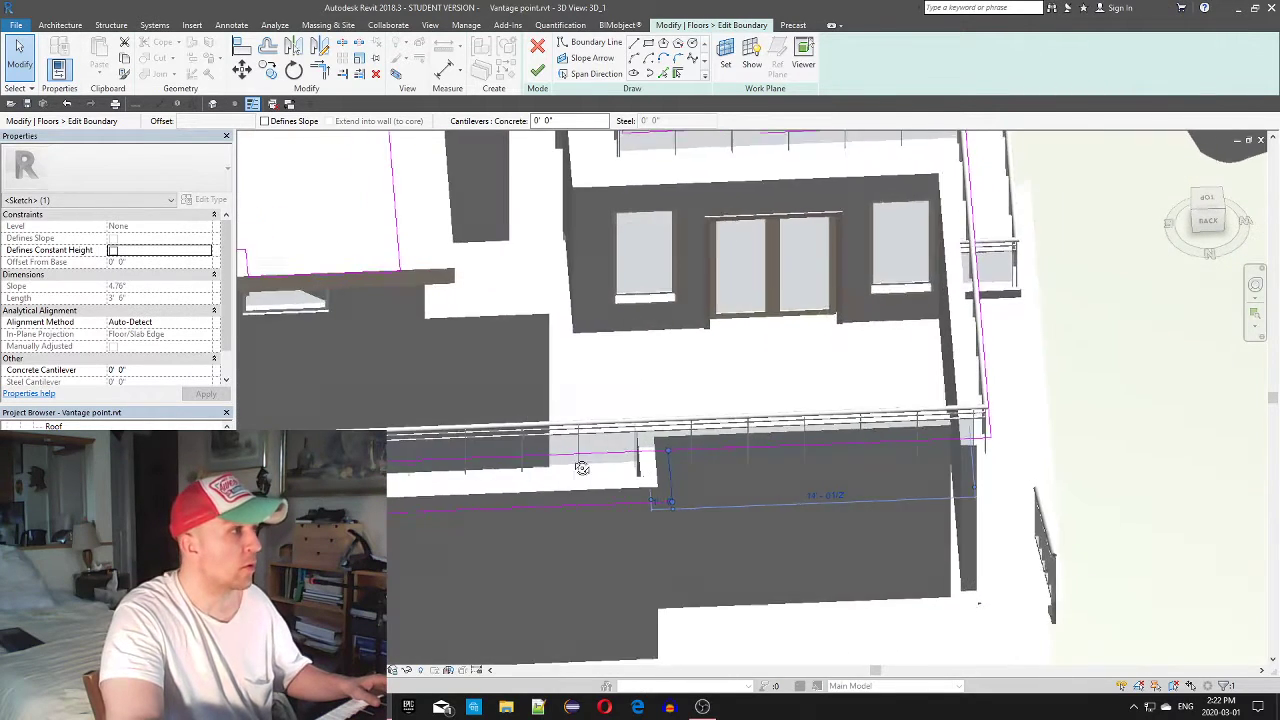
left_click(343, 480)
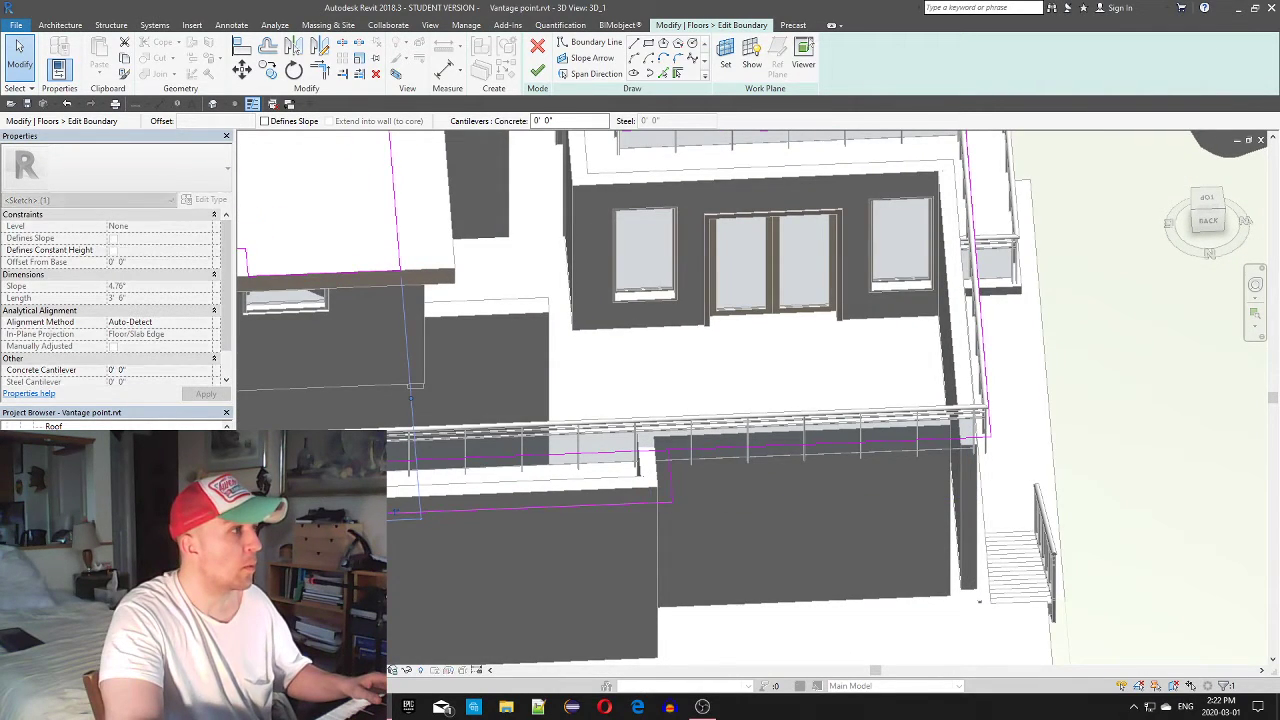
left_click_drag(343, 482, 346, 484)
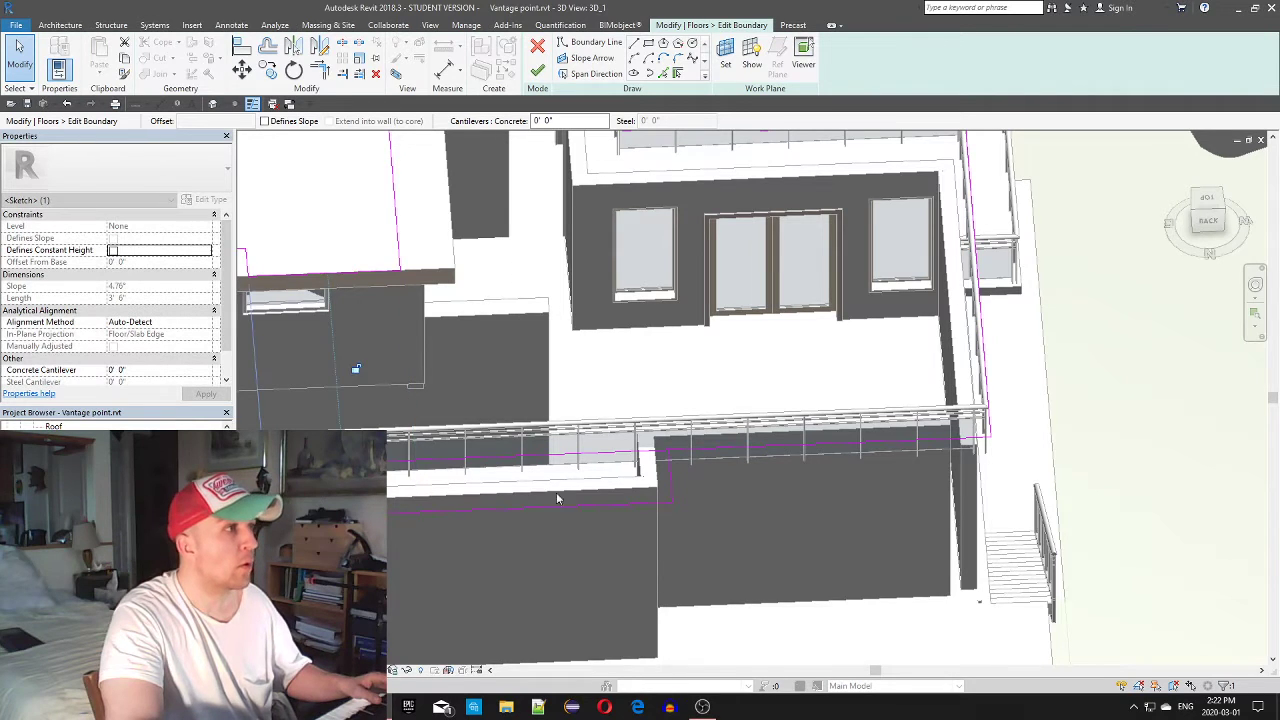
Shorten the long back boundary line from its west end to the bump-out's east side line, unjoining the conflicting elements
left_click(560, 460)
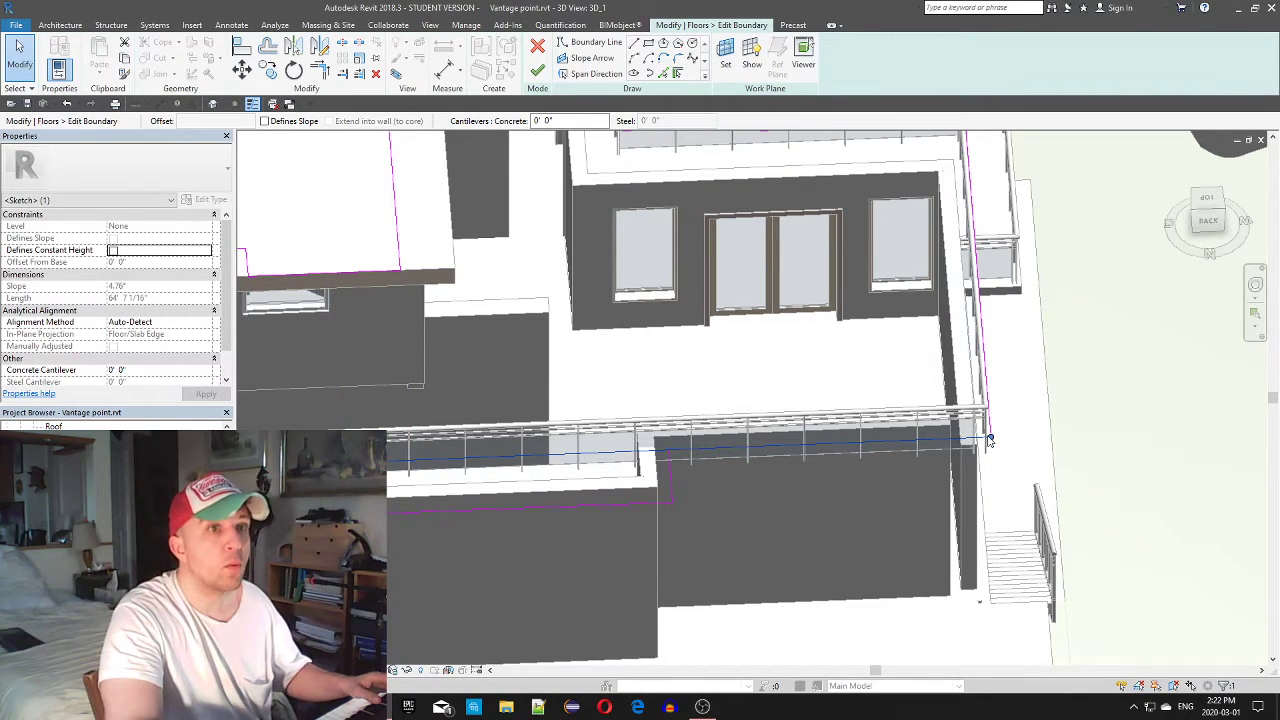
key("Escape")
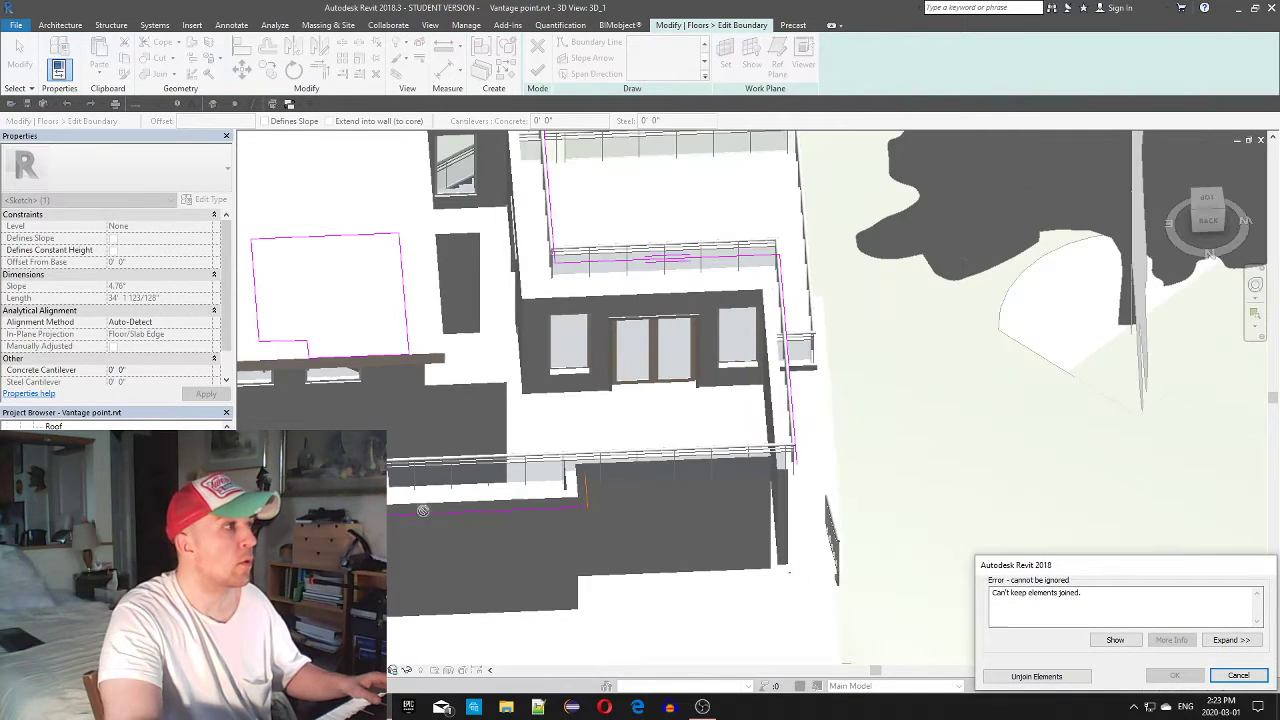
left_click(1115, 639)
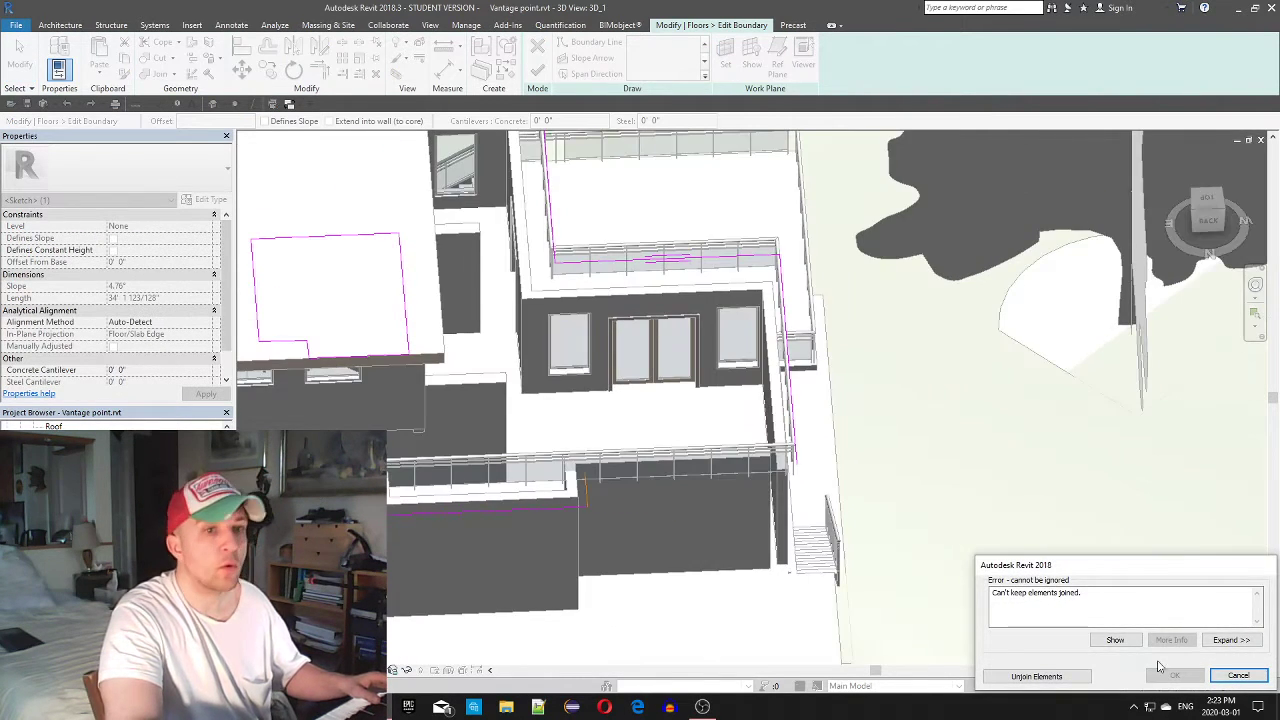
left_click(1036, 676)
Draw a boundary line about 15' long from the terrace's northwest corner to the bump-out's west side line
middle_click_drag(885, 605, 842, 383, "shift")
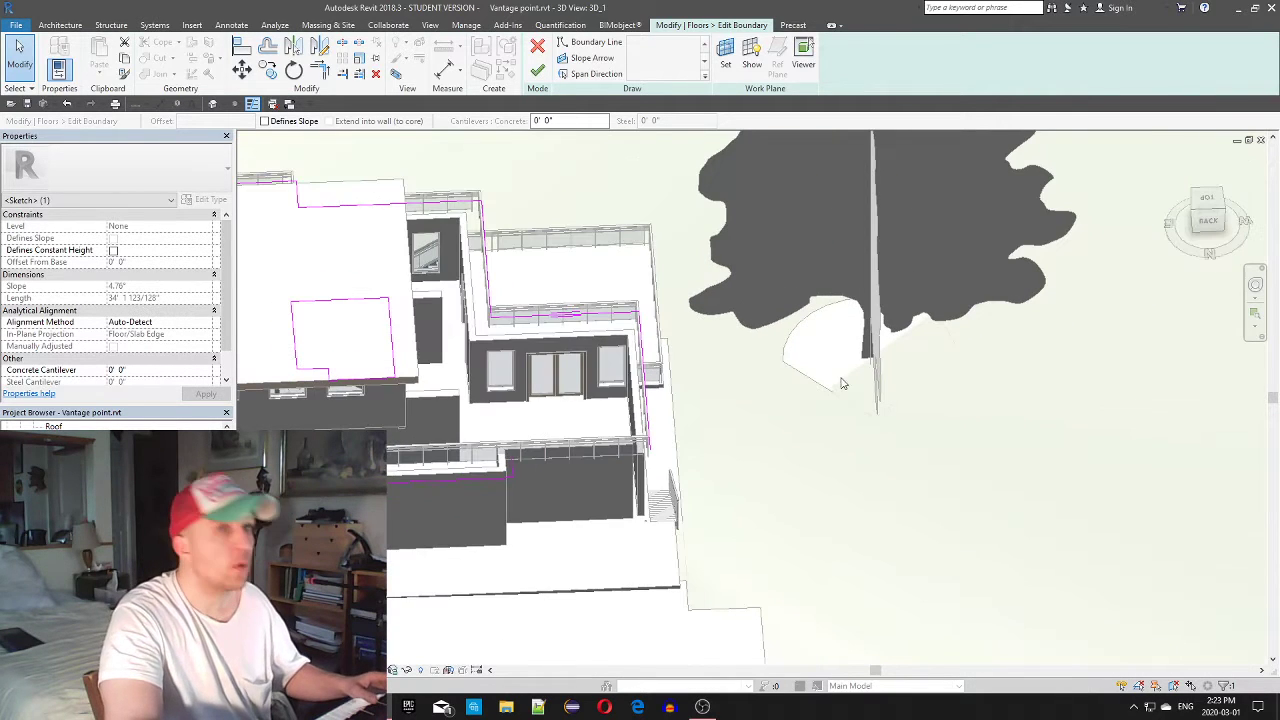
left_click(1208, 200)
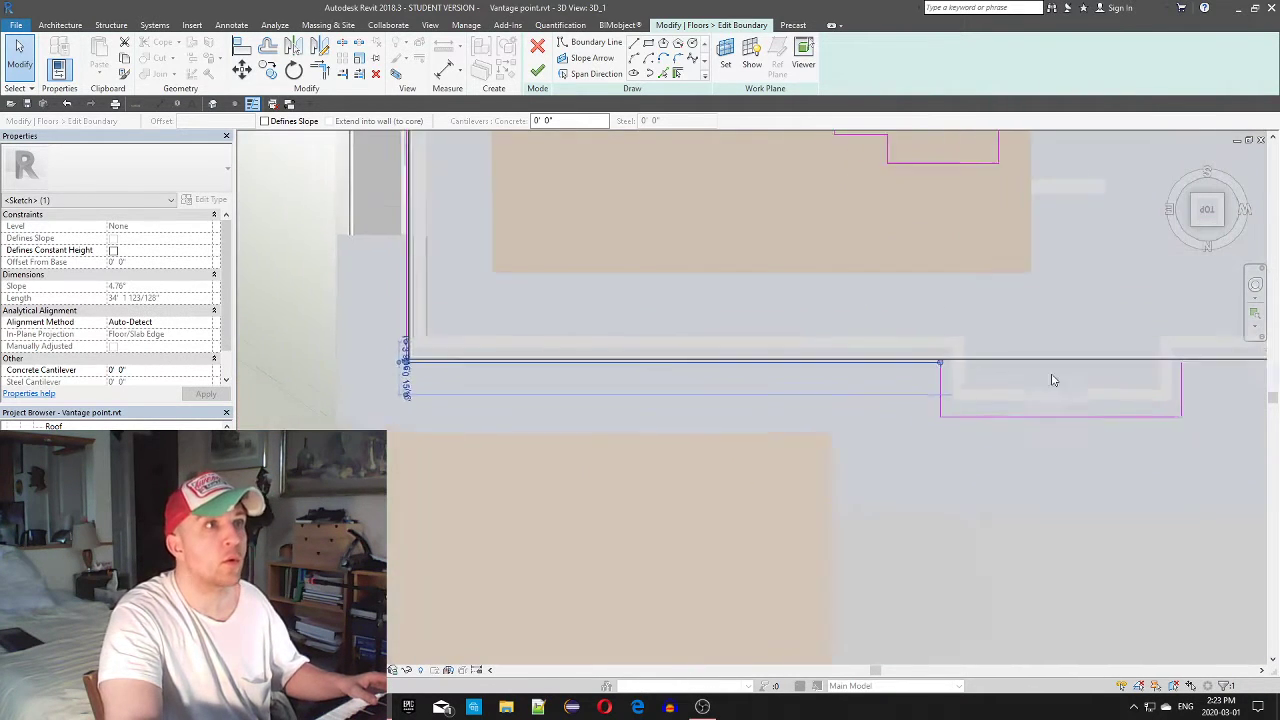
middle_click_drag(833, 394, 614, 377)
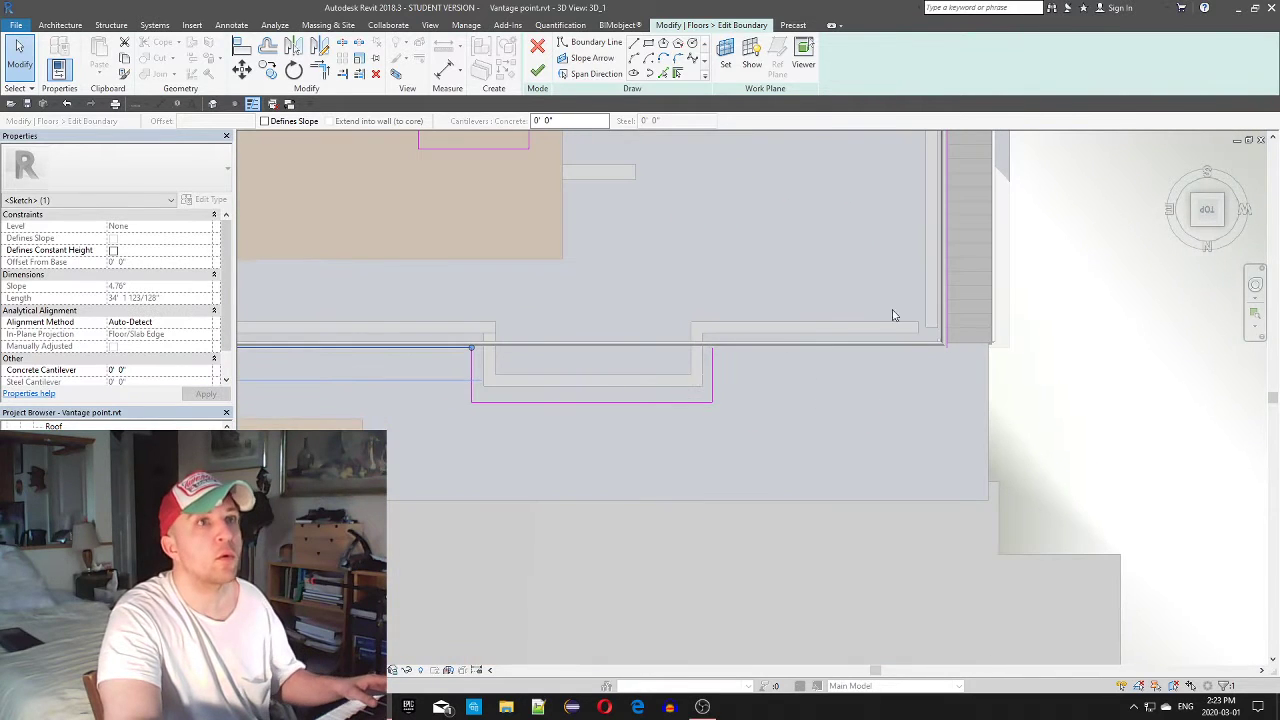
left_click(608, 44)
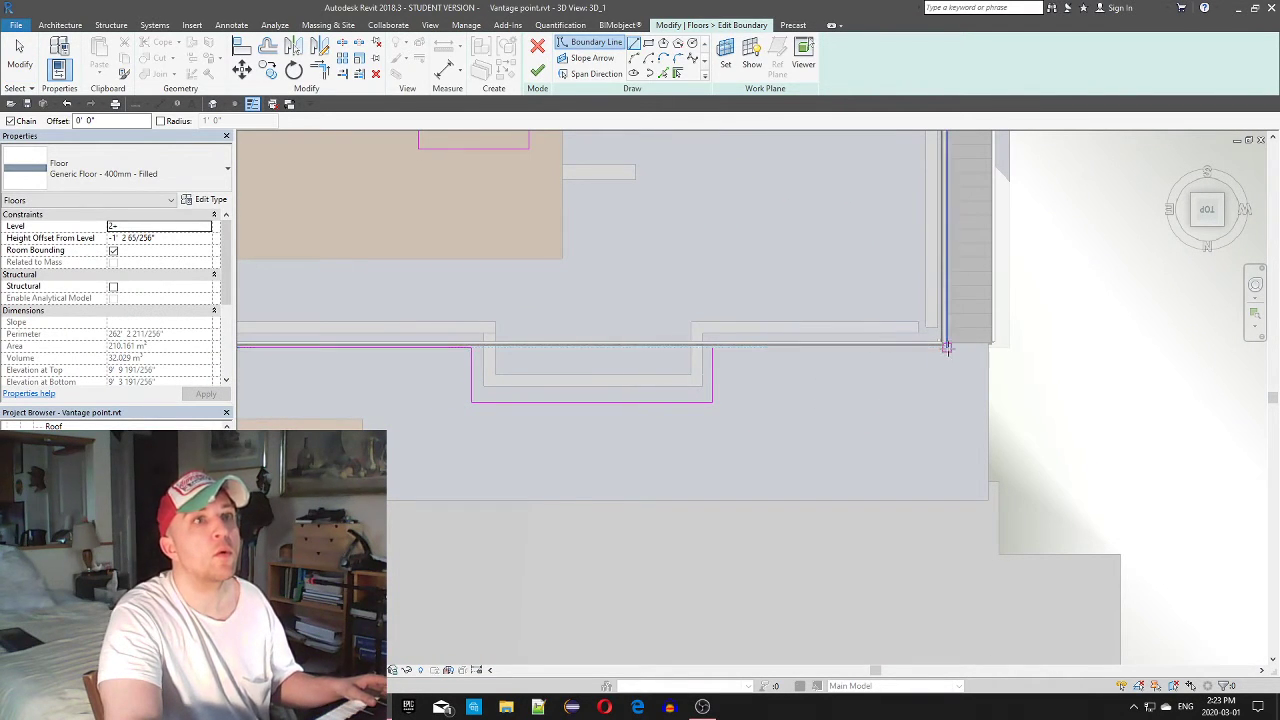
left_click(945, 347)
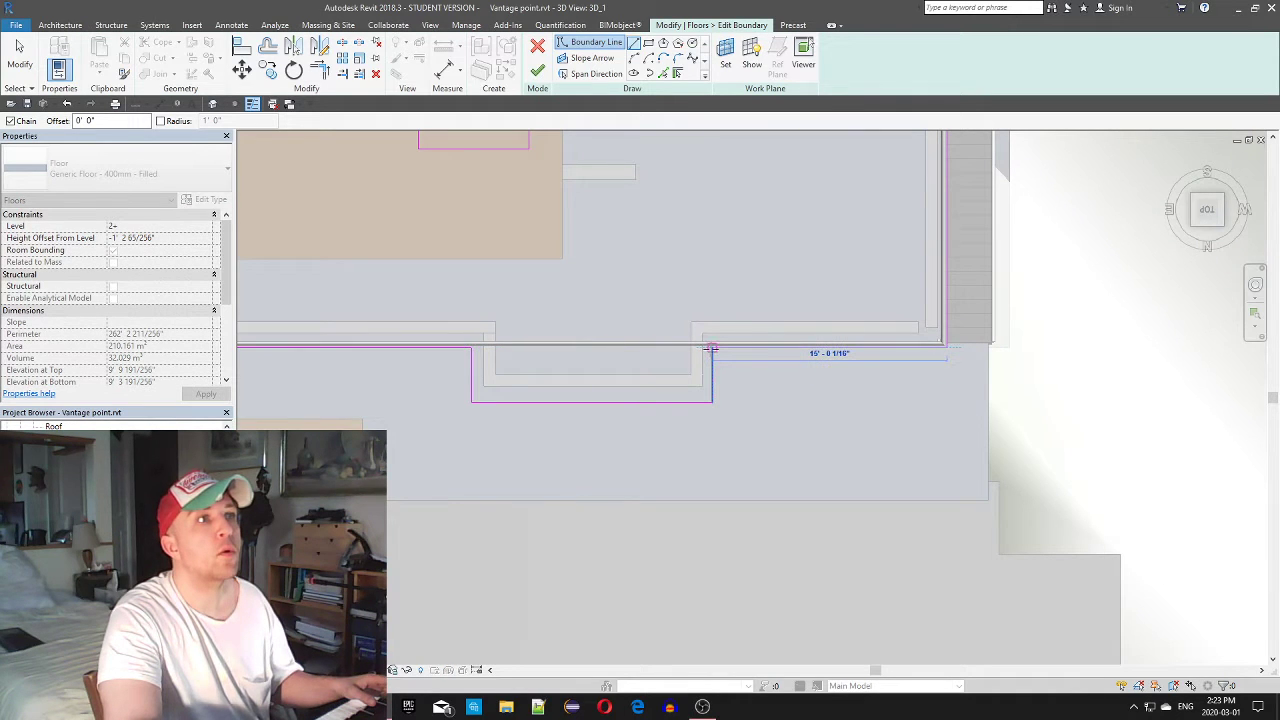
left_click(712, 347)
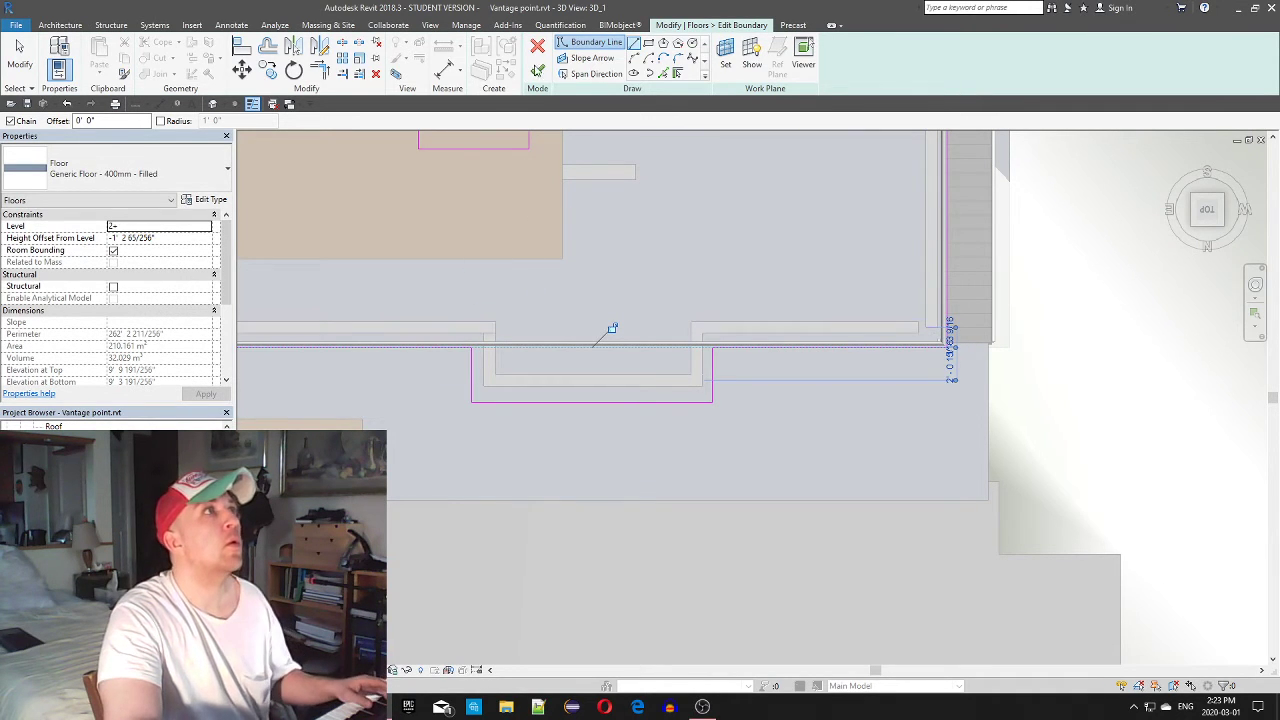
Finish the floor boundary sketch and attach the walls that reach this level to the floor's bottom
left_click(537, 71)
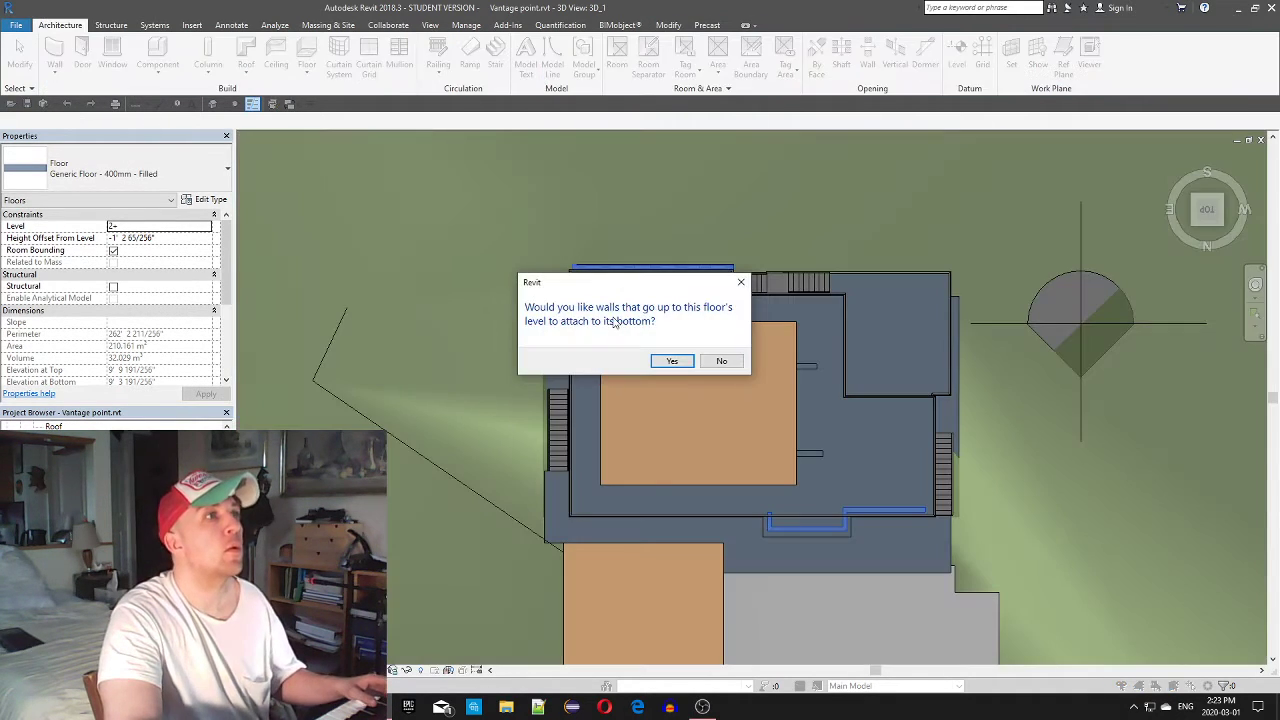
left_click(685, 365)
scroll(848, 537, "up", 4)
middle_click_drag(848, 537, 703, 402)
middle_click_drag(532, 421, 547, 56, "shift")
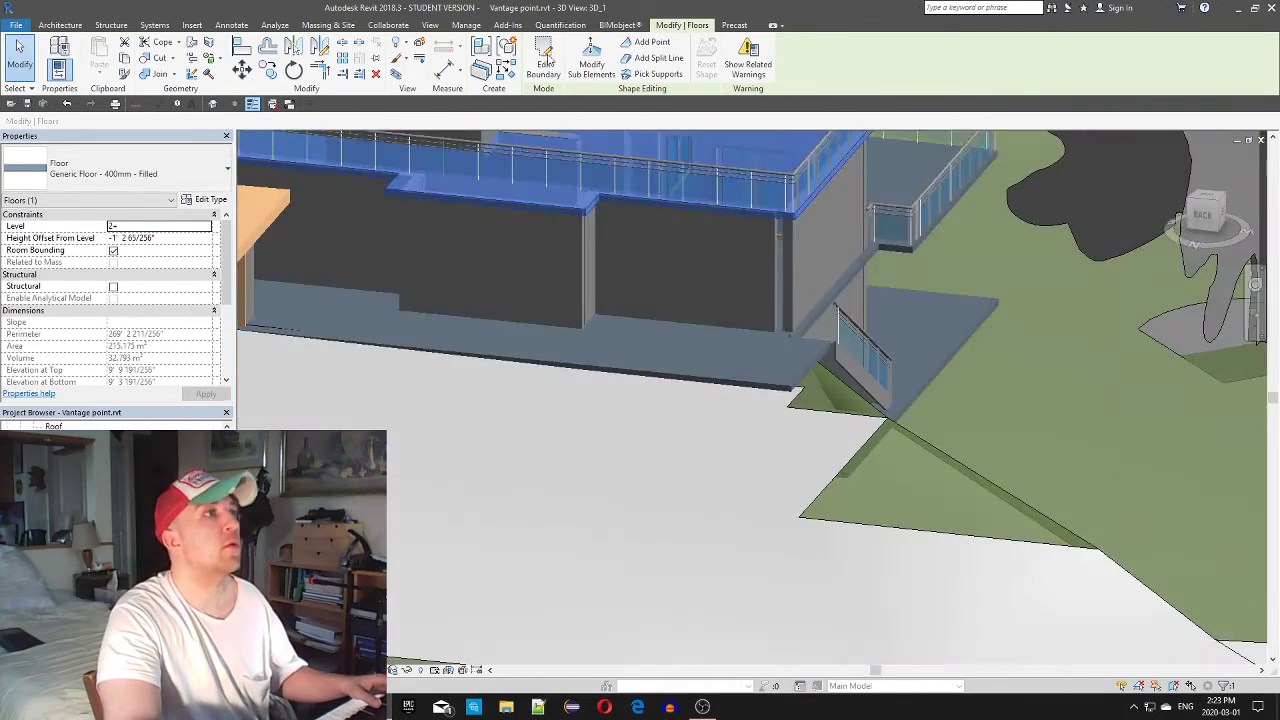
middle_click_drag(648, 312, 893, 527)
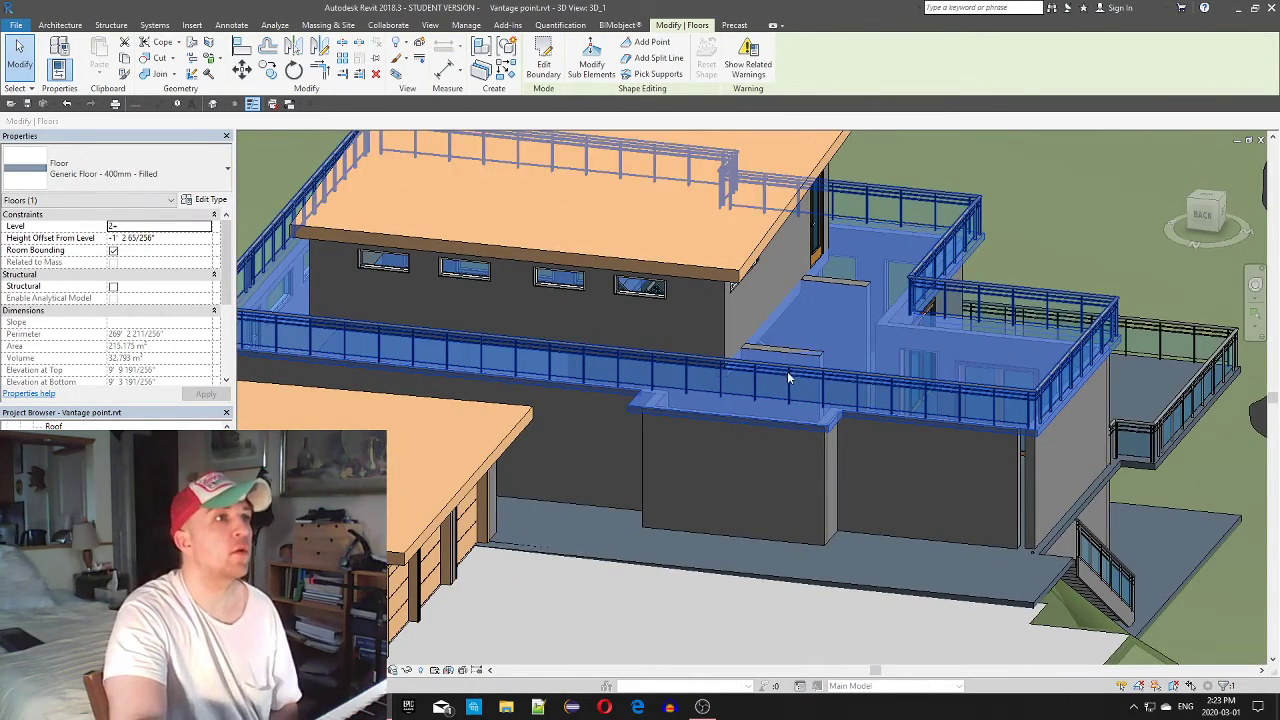
Place an M_Door-Double-Glass 1800 x 2100mm door centred in the bump-out's north wall
left_click(1017, 529)
scroll(1015, 529, "down", 3)
middle_click_drag(972, 539, 877, 563)
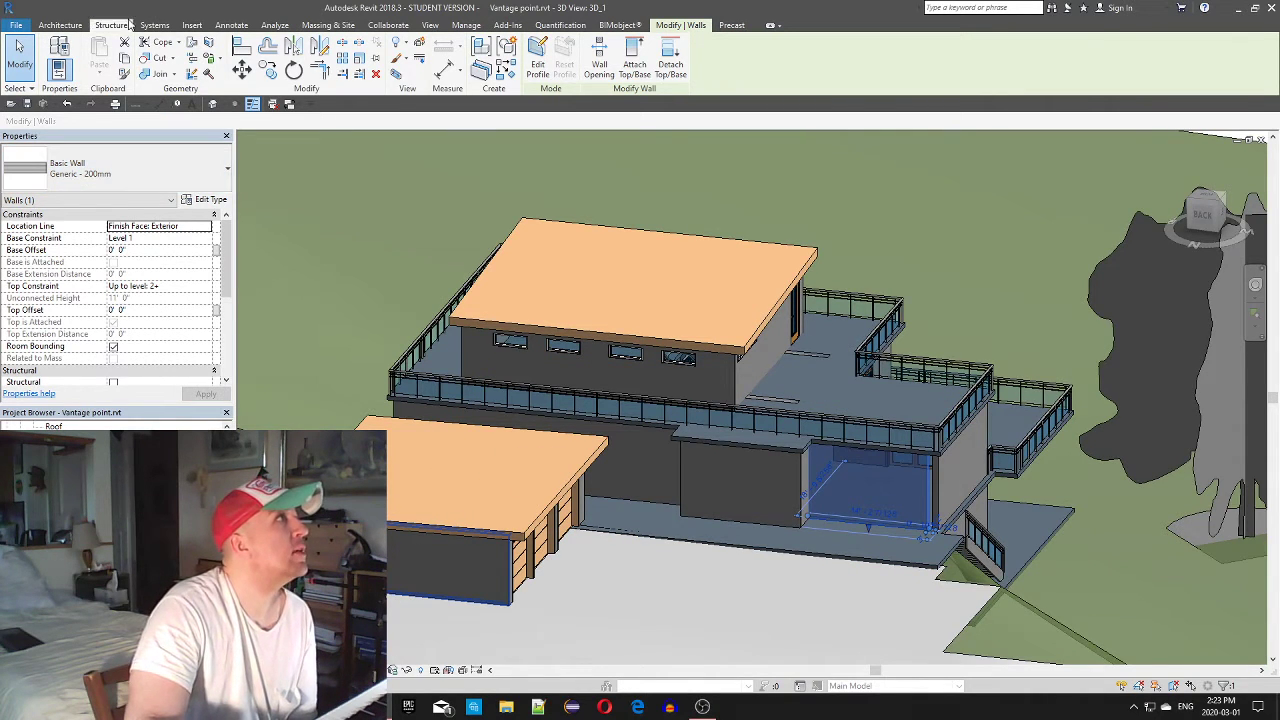
left_click(60, 24)
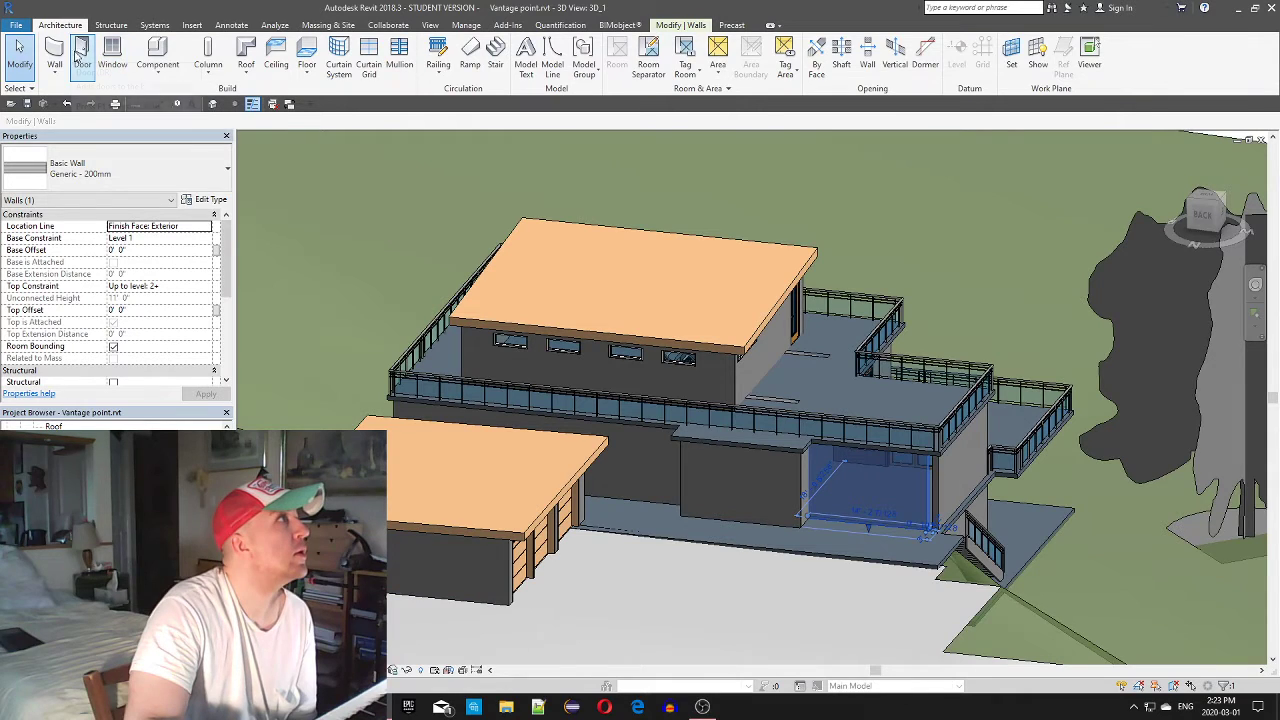
left_click(80, 52)
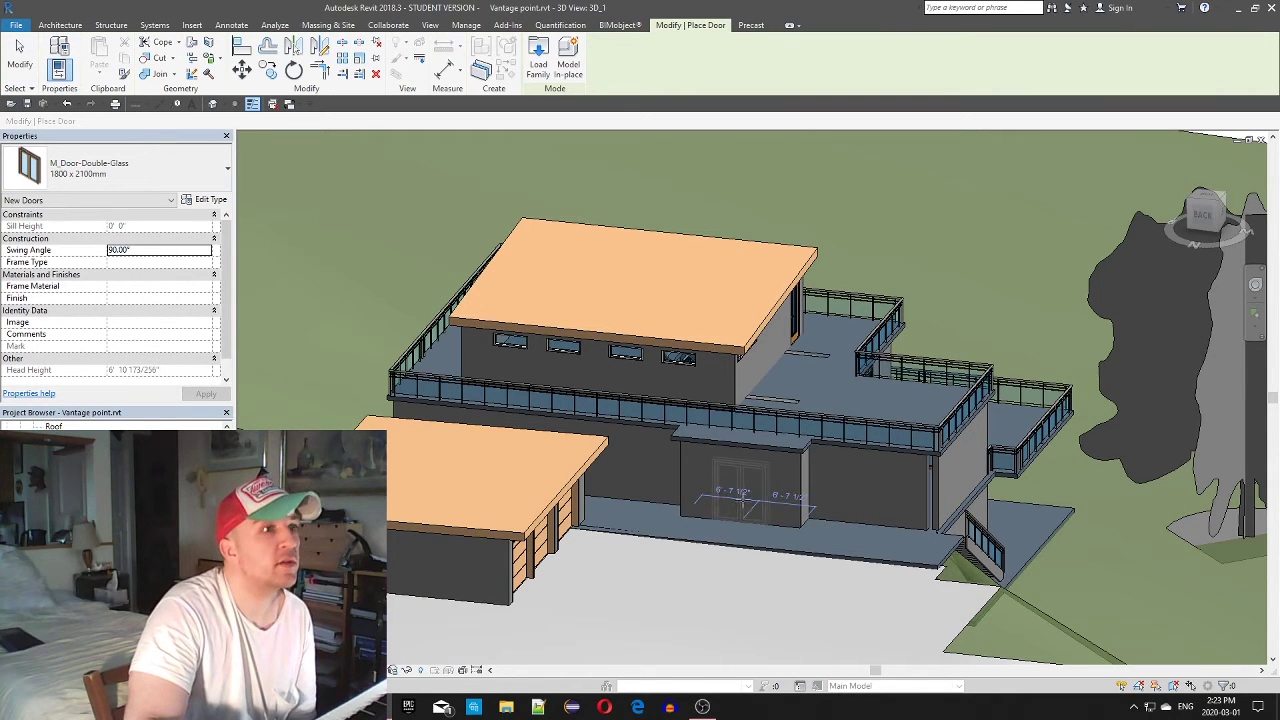
left_click(741, 496)
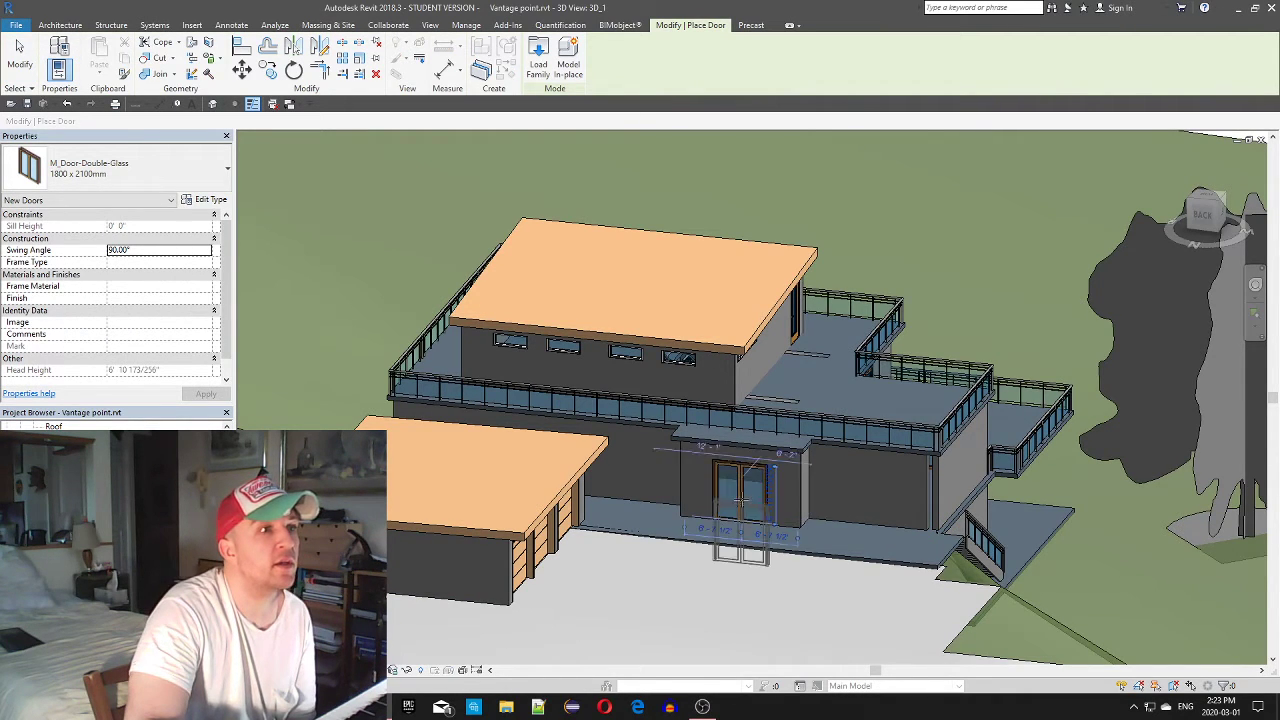
middle_click_drag(900, 500, 900, 495, "shift")
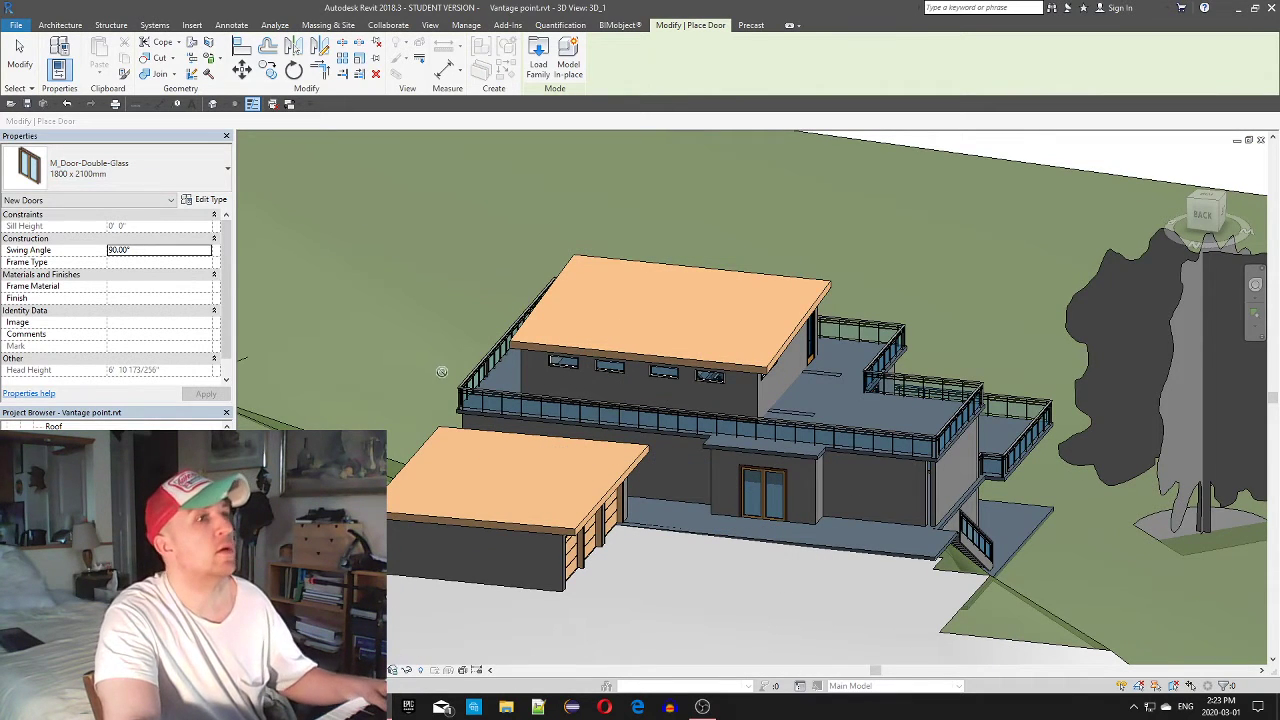
key("Escape")
key("Escape")
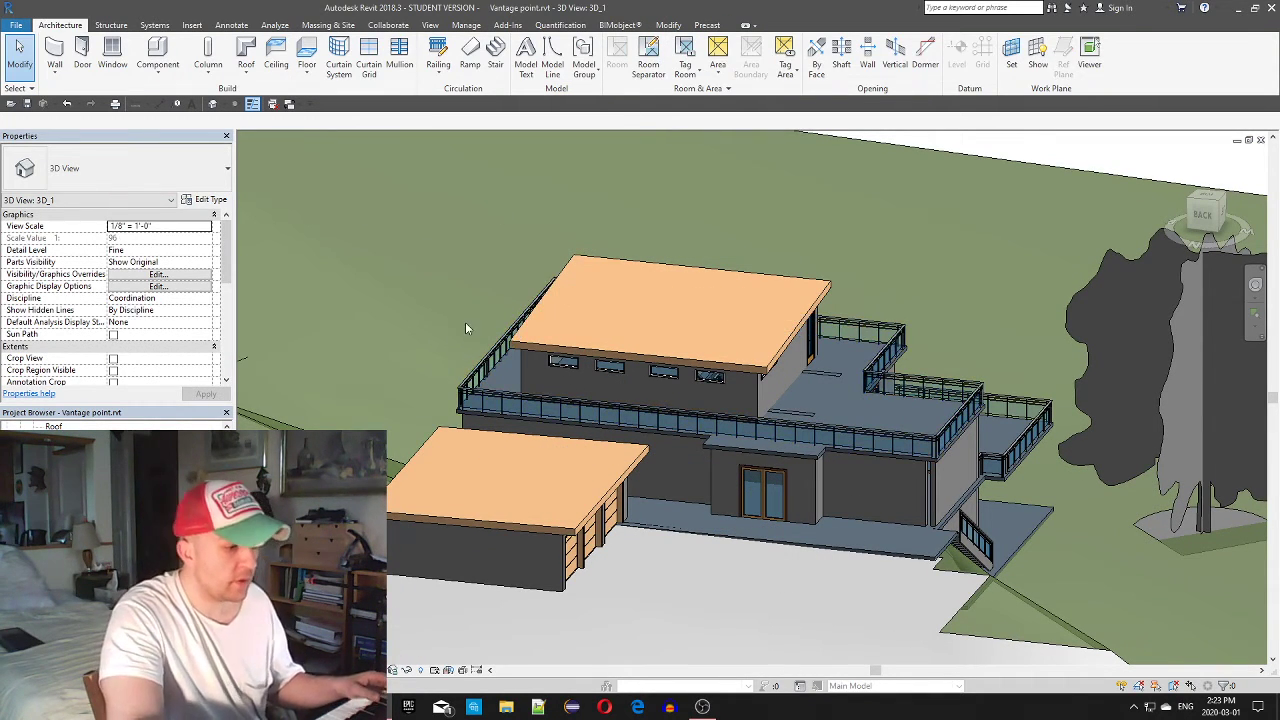
Place an M_Fixed 0915 x 1830mm window on each side of the double door in the bump-out's north wall
left_click(463, 427)
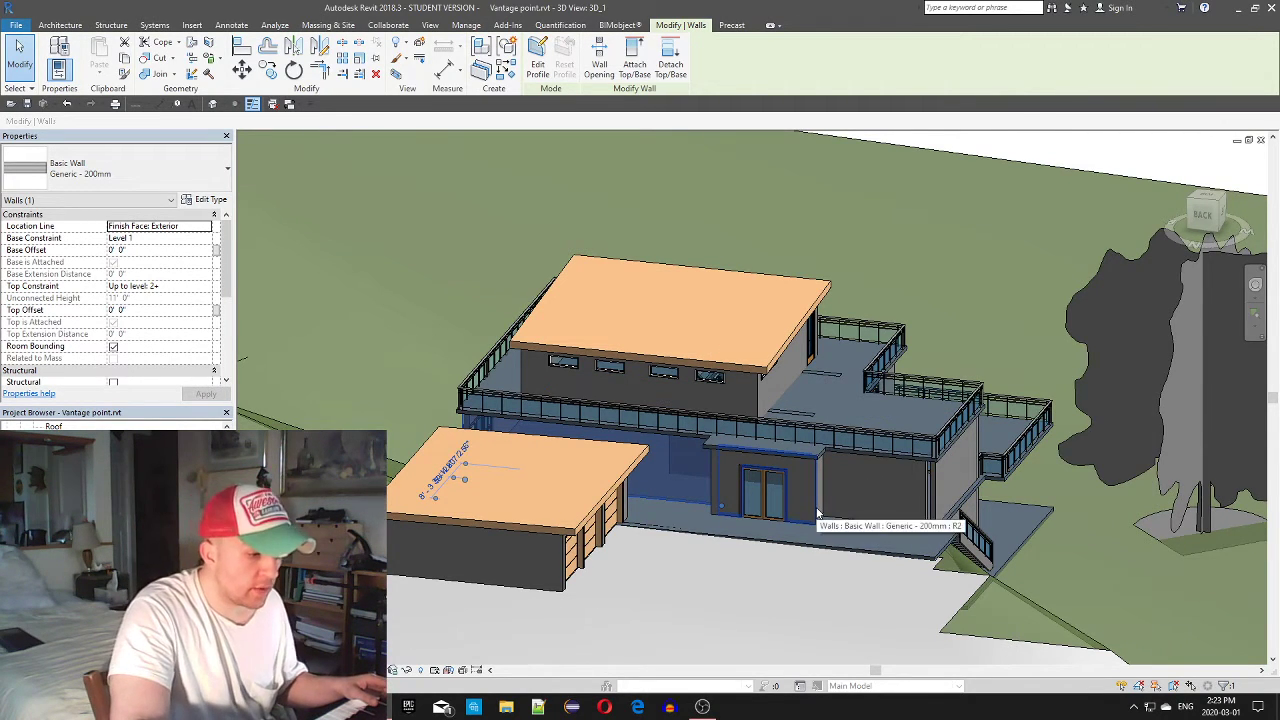
left_click(45, 27)
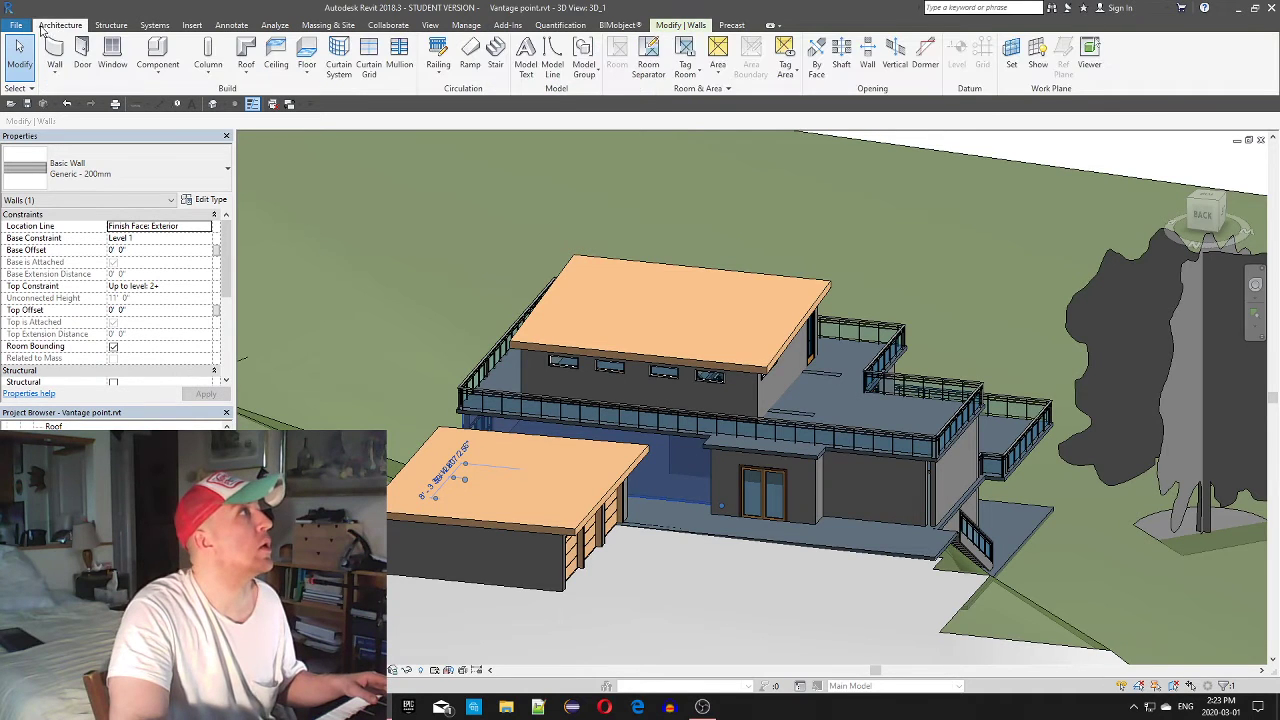
left_click(113, 58)
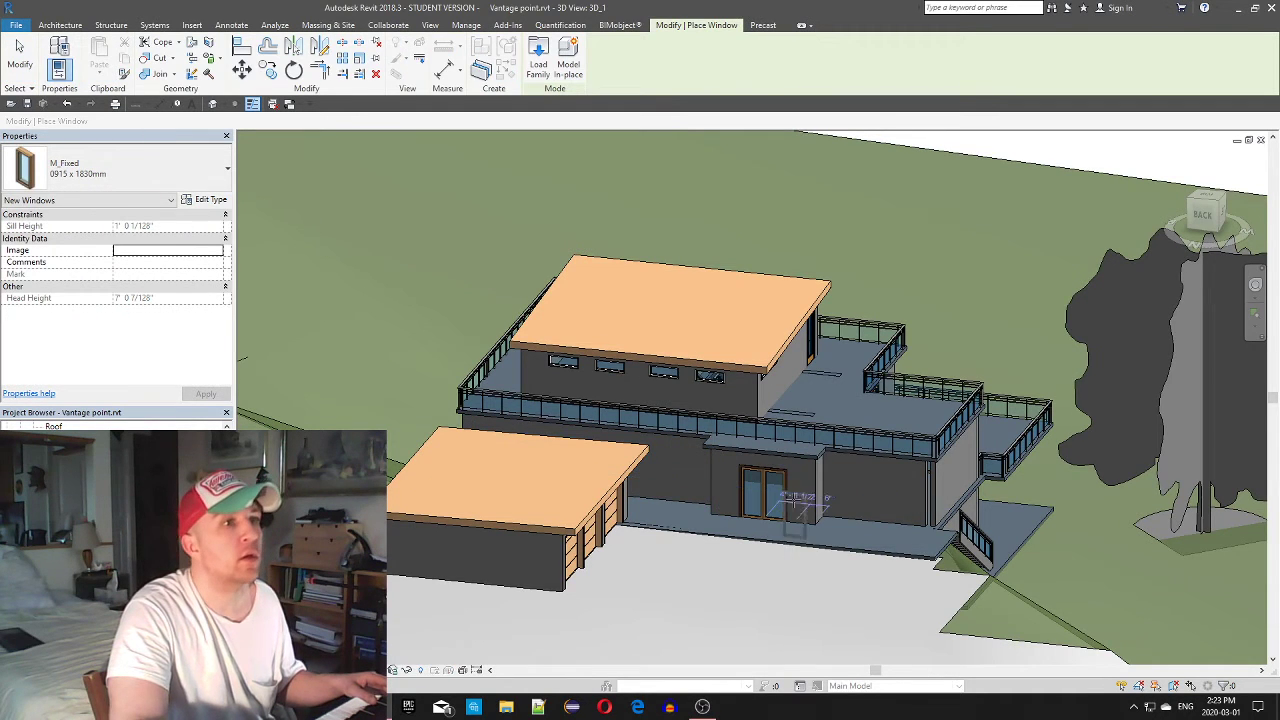
scroll(800, 496, "up", 5)
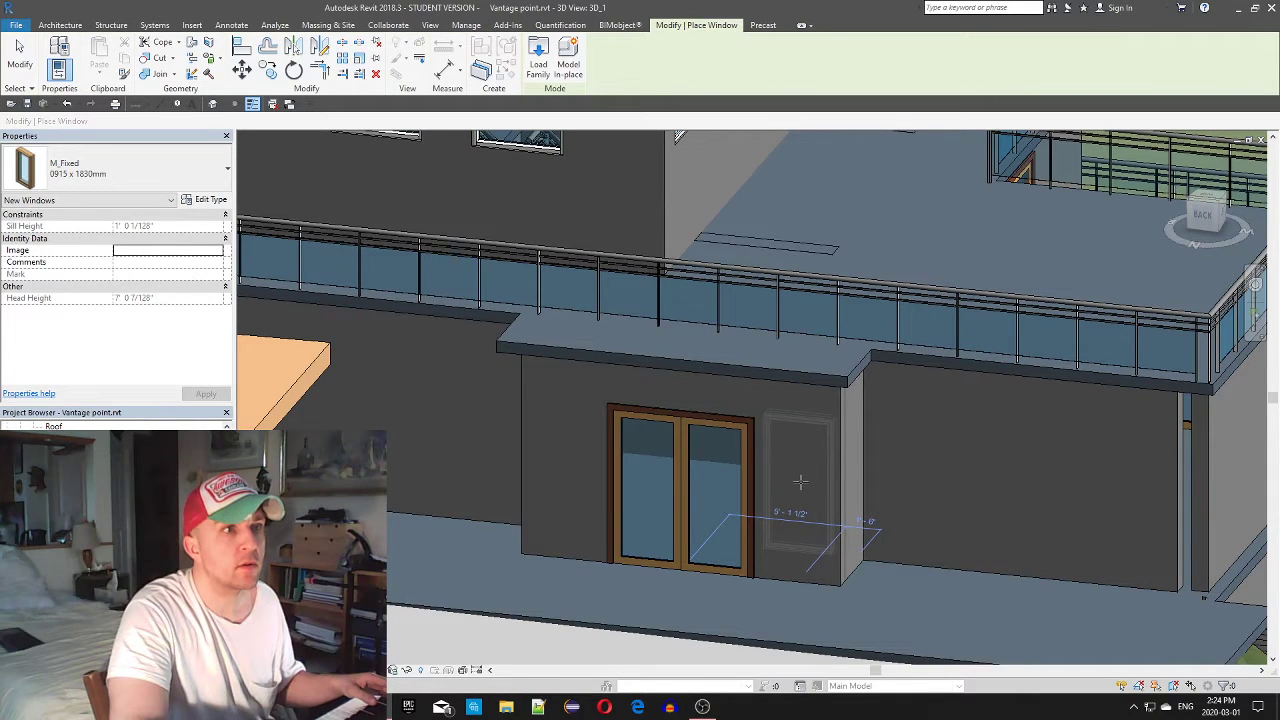
left_click(800, 483)
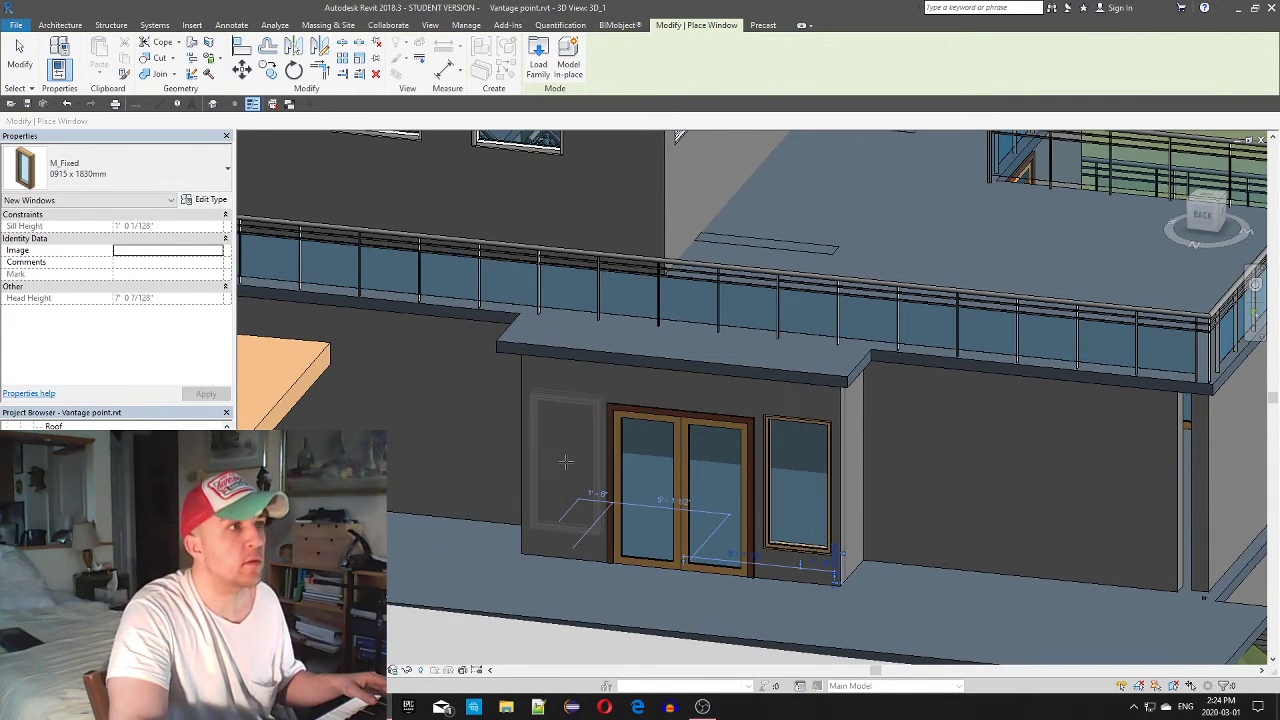
scroll(565, 456, "down", 5)
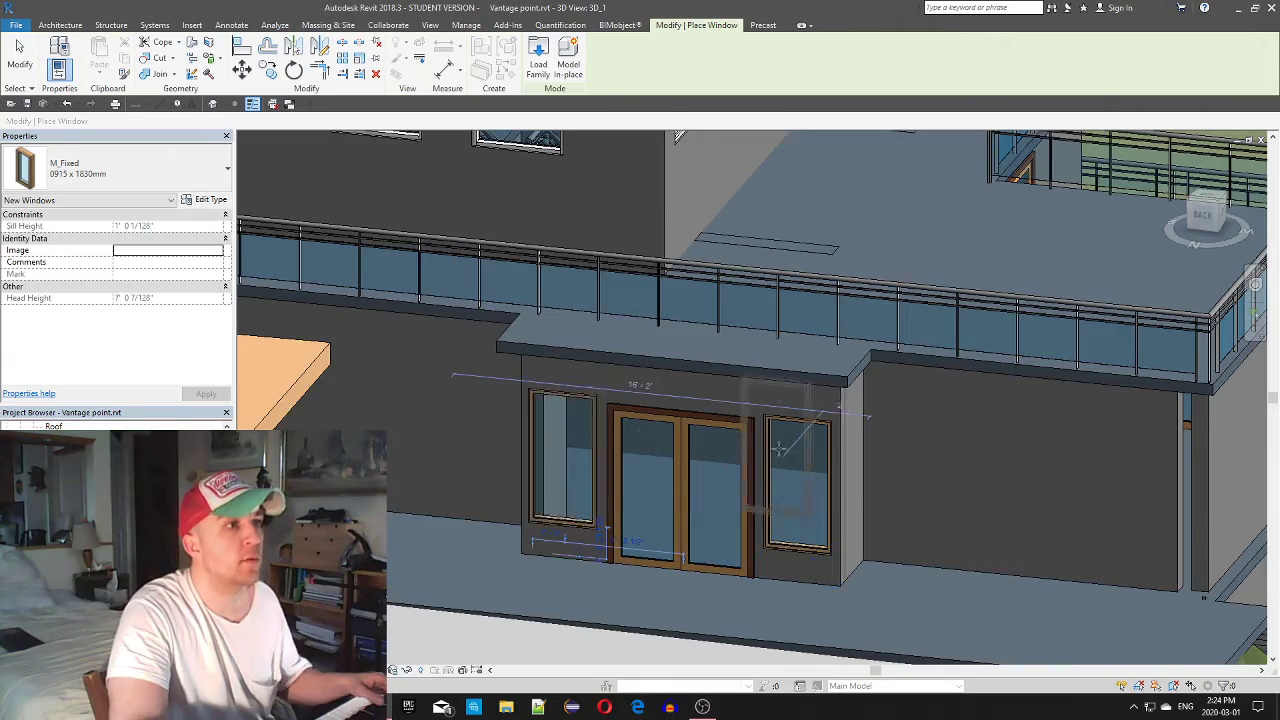
middle_click_drag(508, 532, 512, 474, "shift")
key("Escape")
scroll(516, 414, "down", 2)
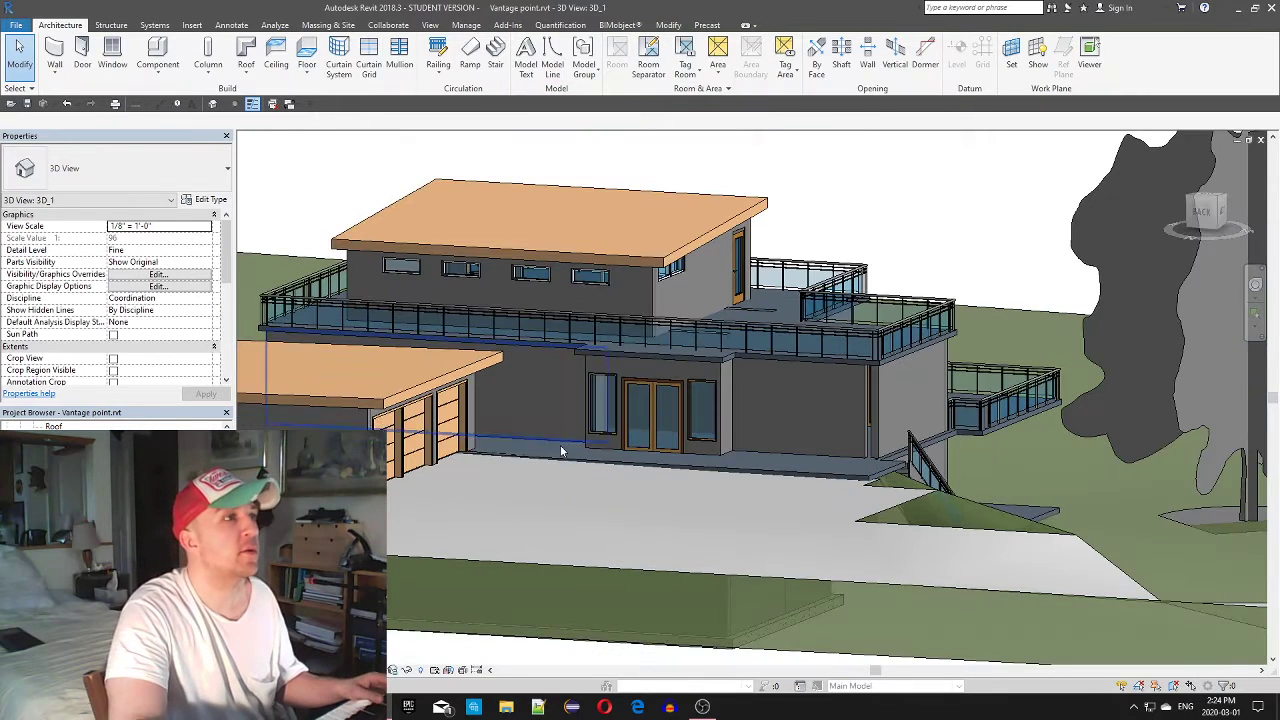
Select the Level 1 back wall behind the garage and display the 3D view as wireframe
left_click(560, 446)
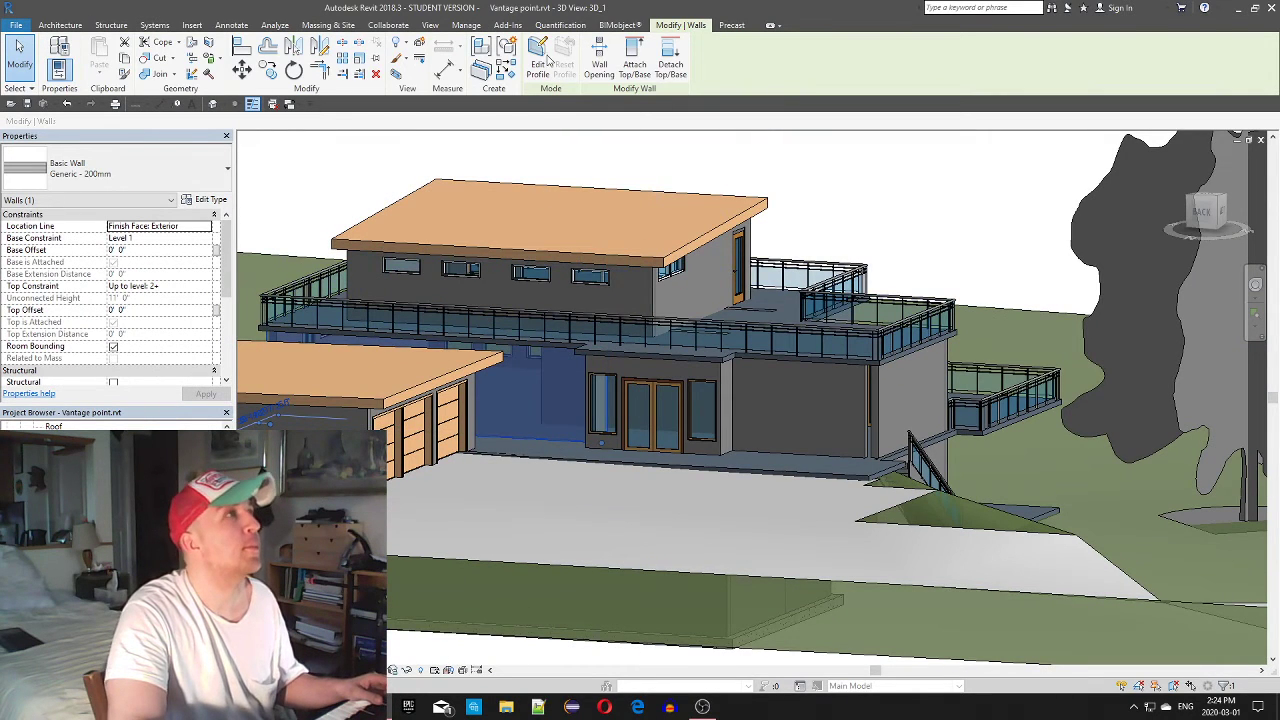
left_click(594, 281)
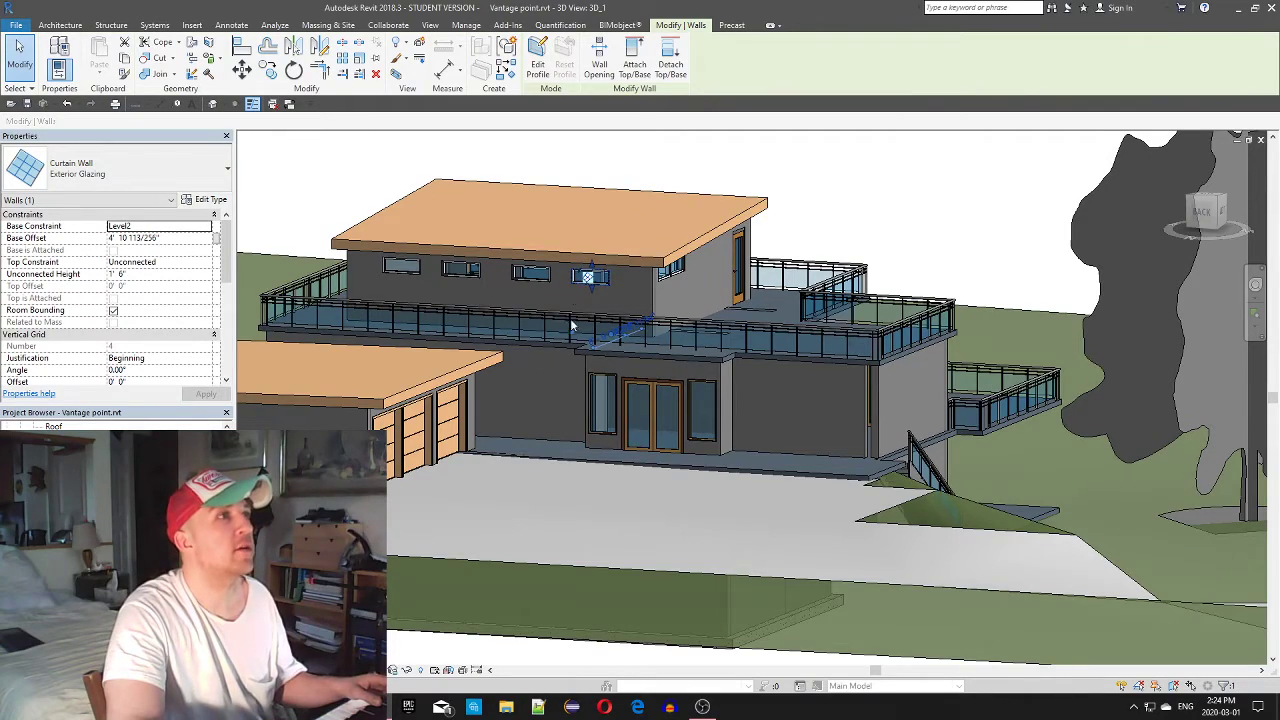
middle_click_drag(537, 368, 612, 331, "shift")
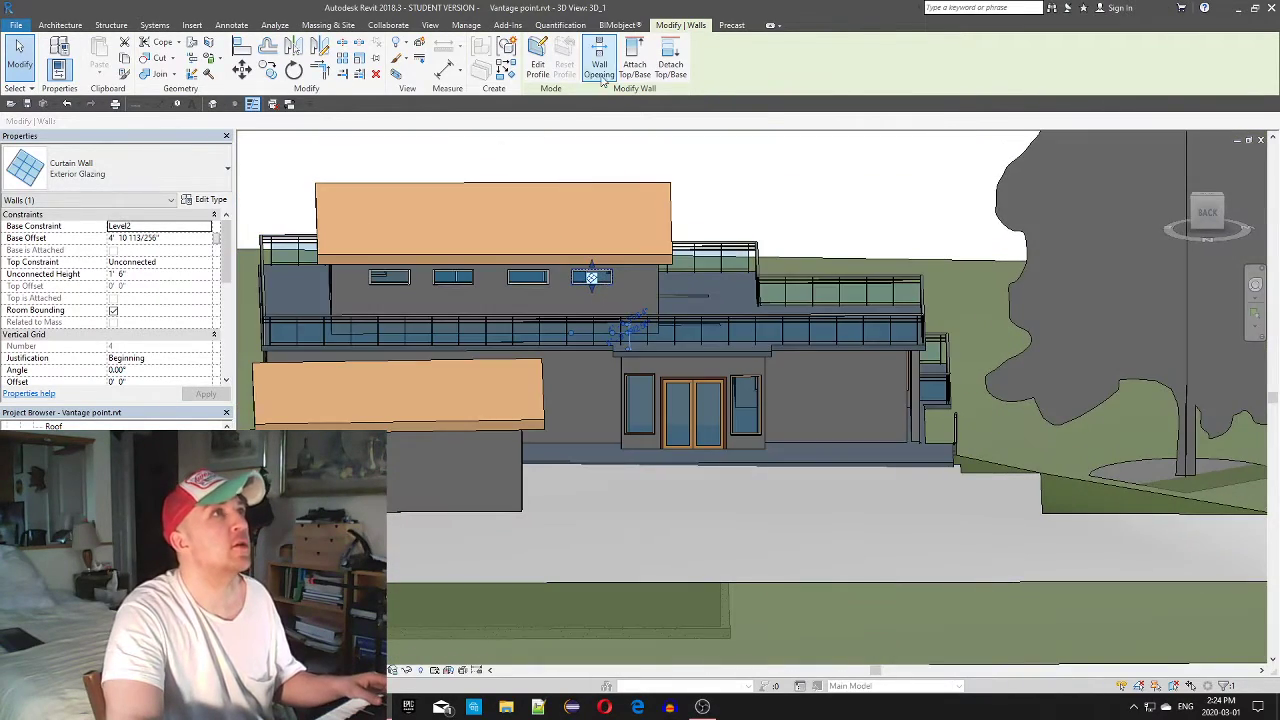
left_click(603, 444)
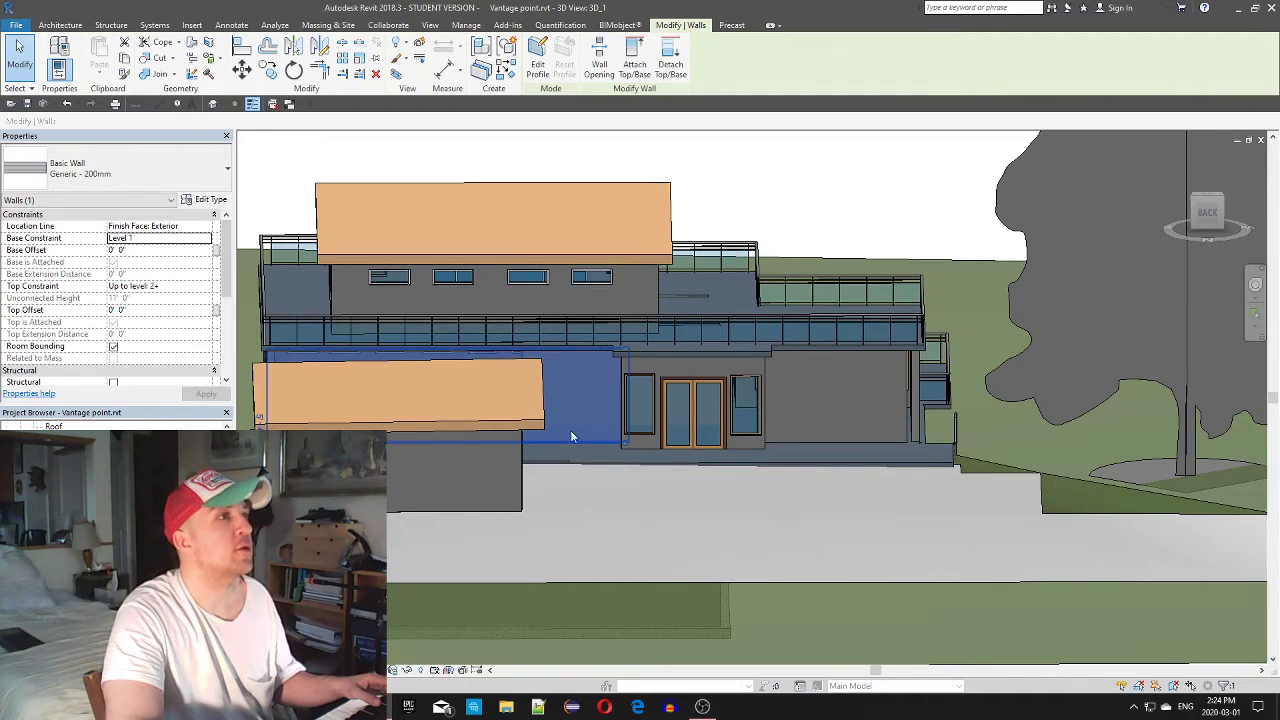
left_click(1218, 213)
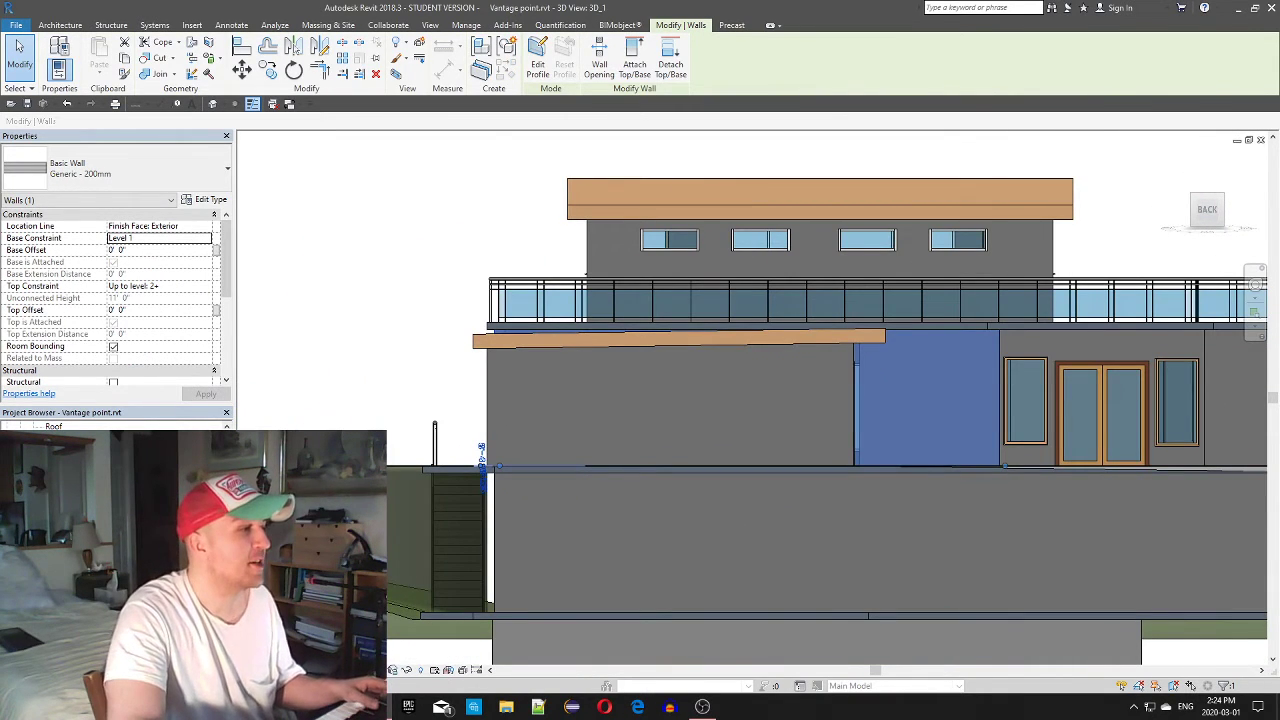
left_click(310, 670)
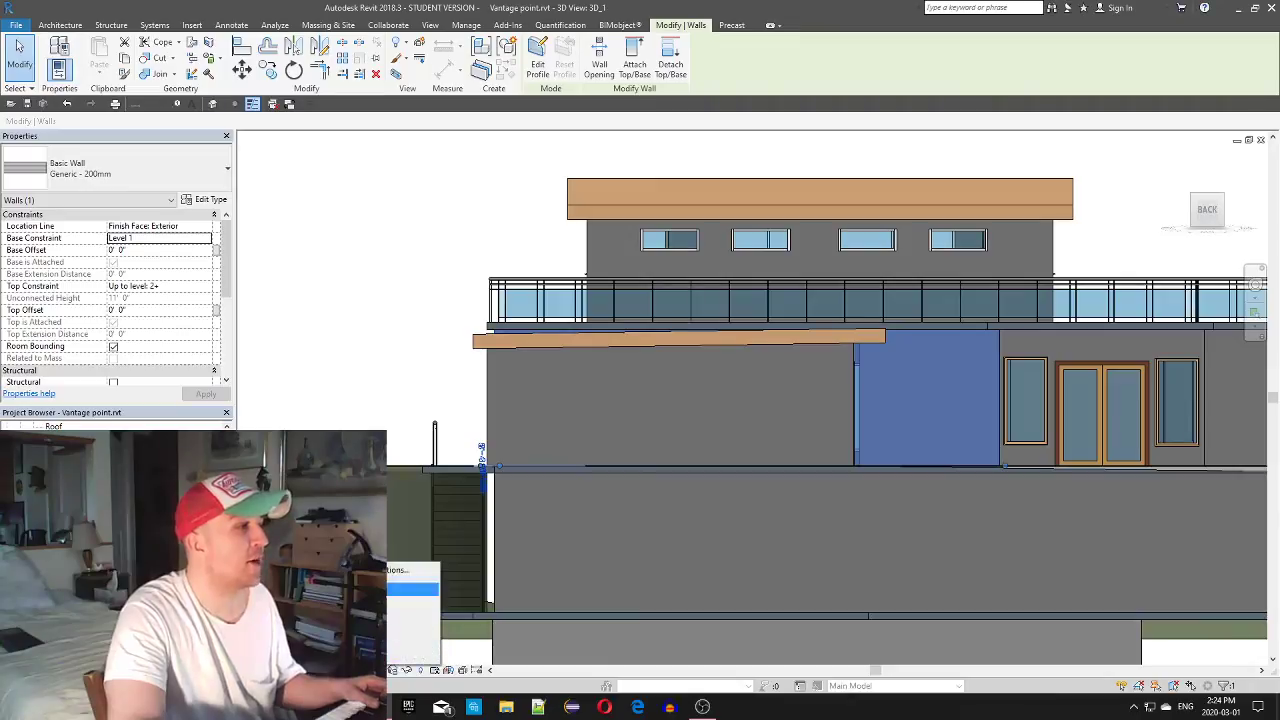
left_click(414, 589)
scroll(802, 387, "down", 1)
mouse_move(438, 508)
middle_mouse_down("shift")
mouse_move(465, 578)
mouse_move(459, 628)
mouse_move(423, 517)
middle_mouse_up("shift")
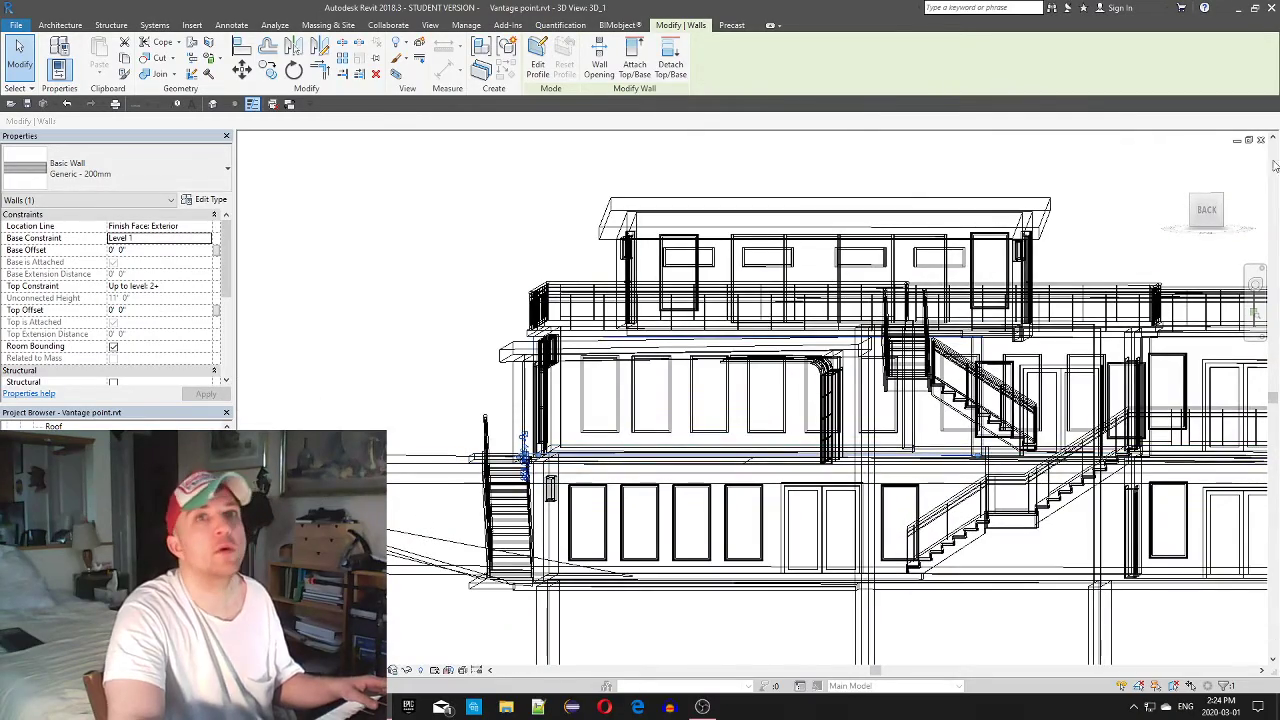
Open the selected back wall's profile for editing, accepting the removal of its attachments, and face the Back view
left_click(1207, 212)
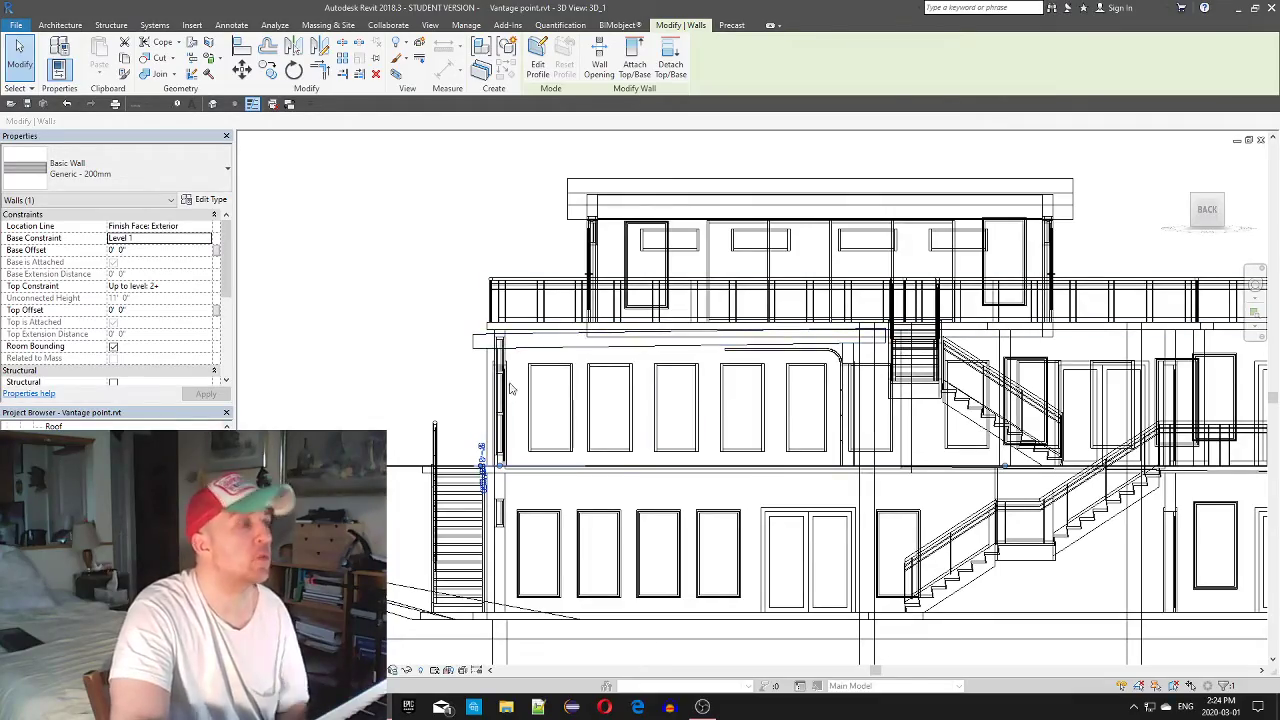
middle_click_drag(418, 388, 565, 402, "shift")
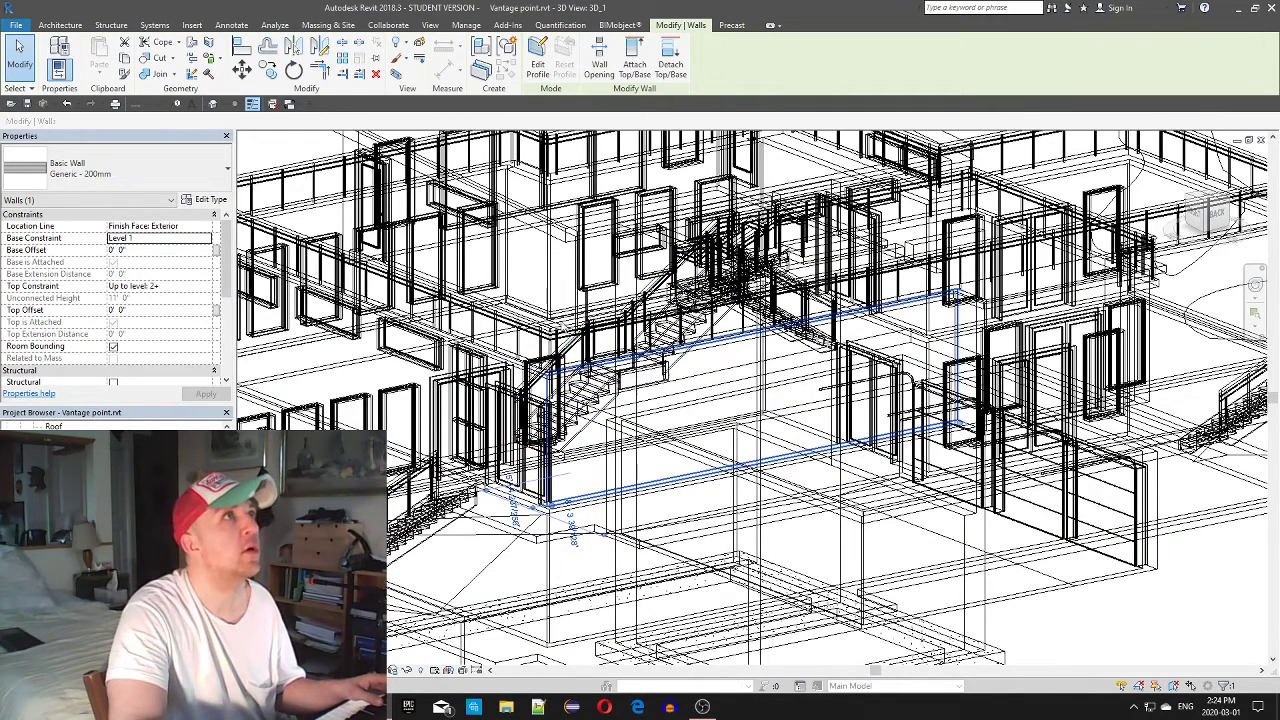
left_click(537, 62)
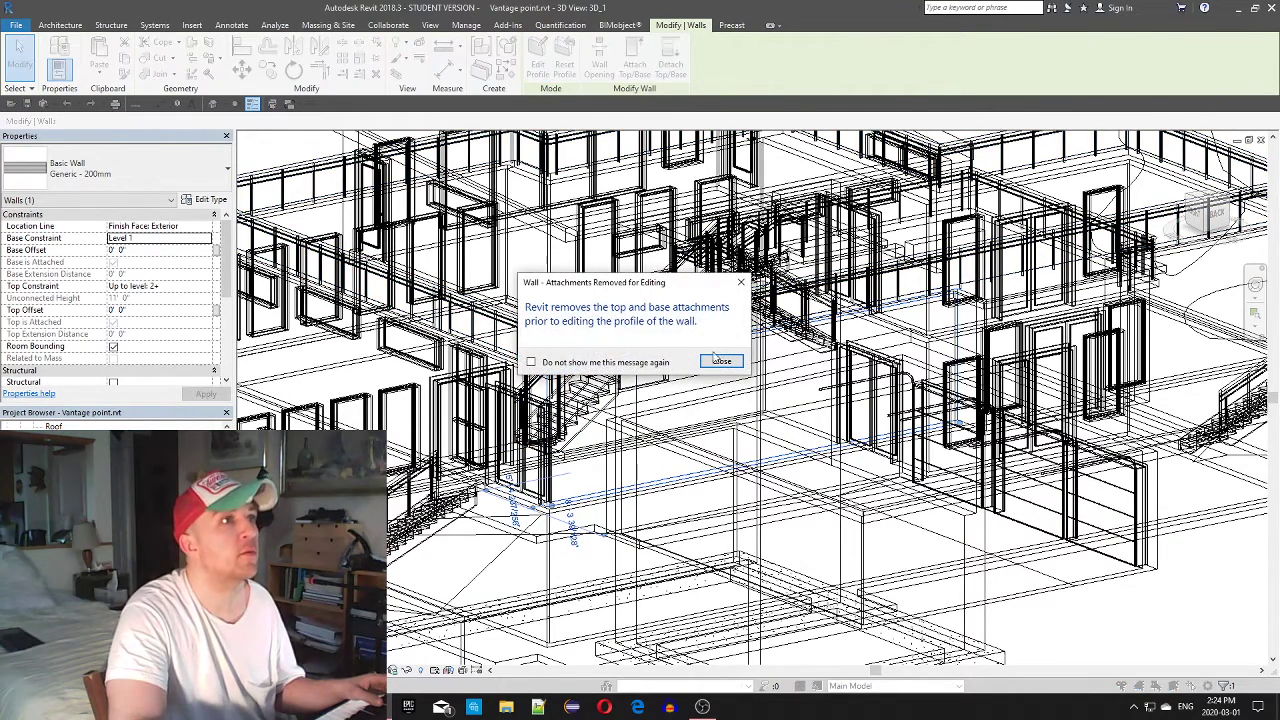
left_click(721, 361)
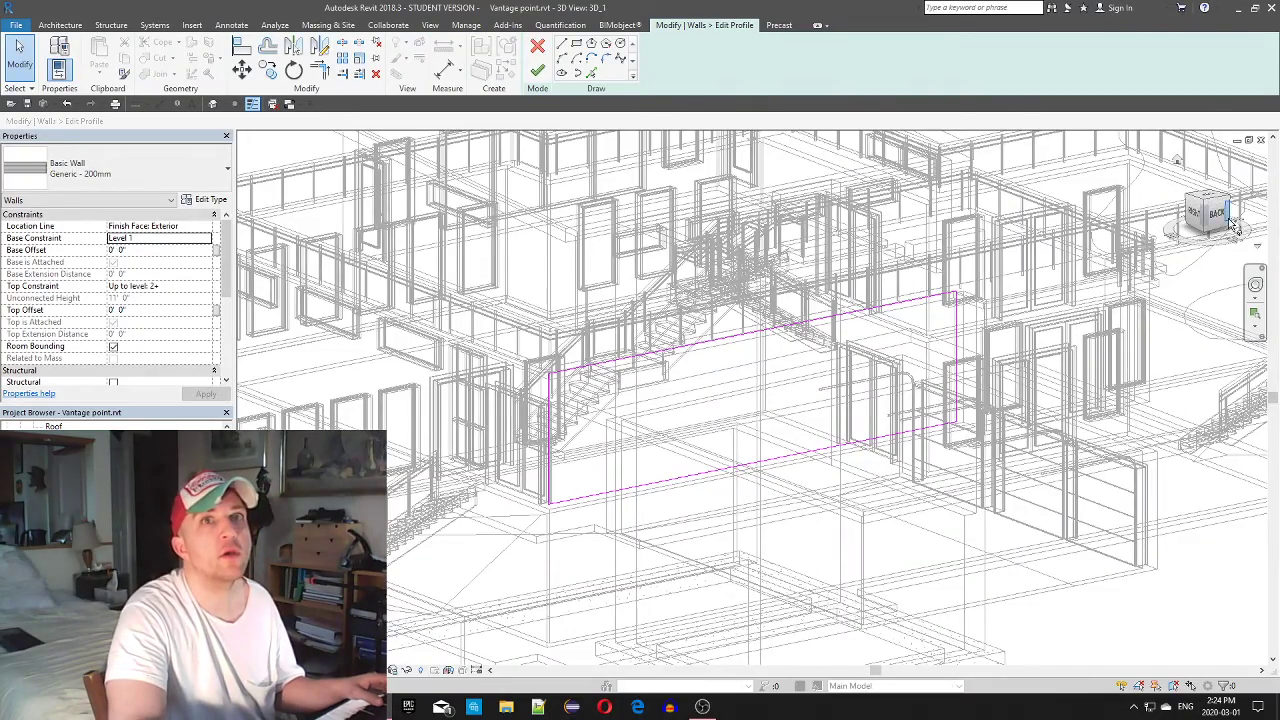
left_click(1220, 216)
scroll(680, 337, "up", 6)
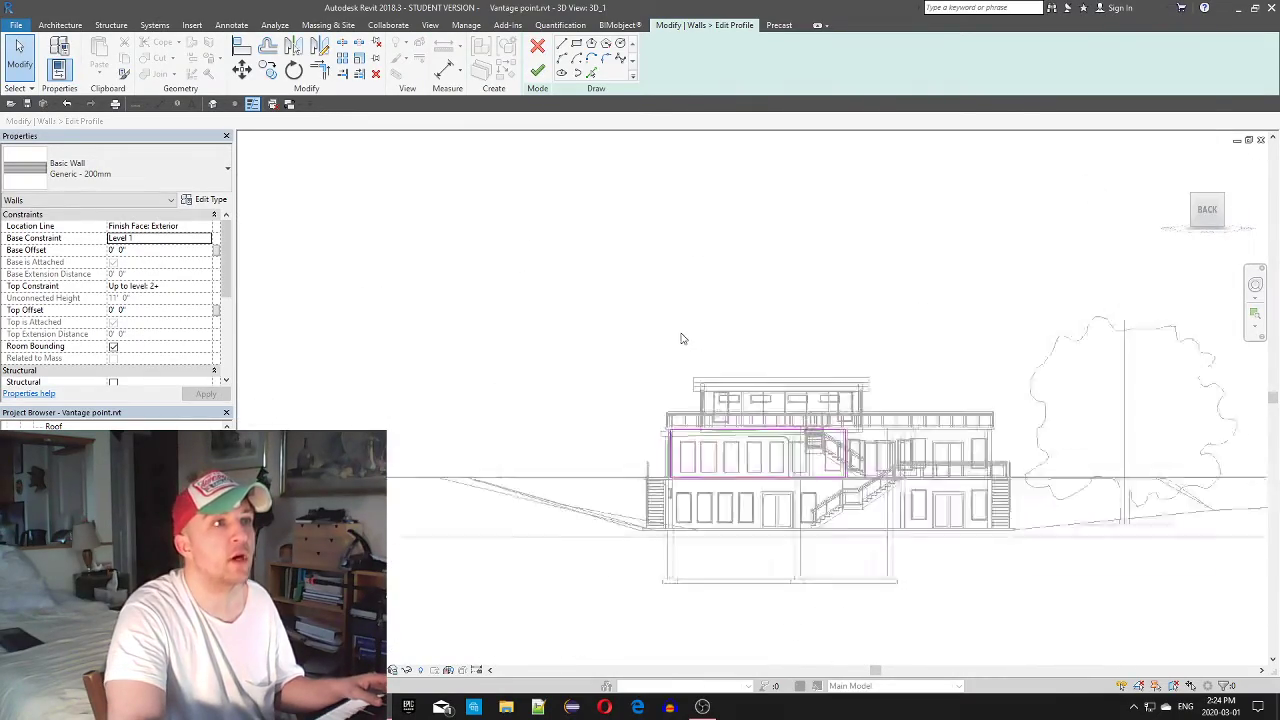
middle_click_drag(847, 497, 727, 361)
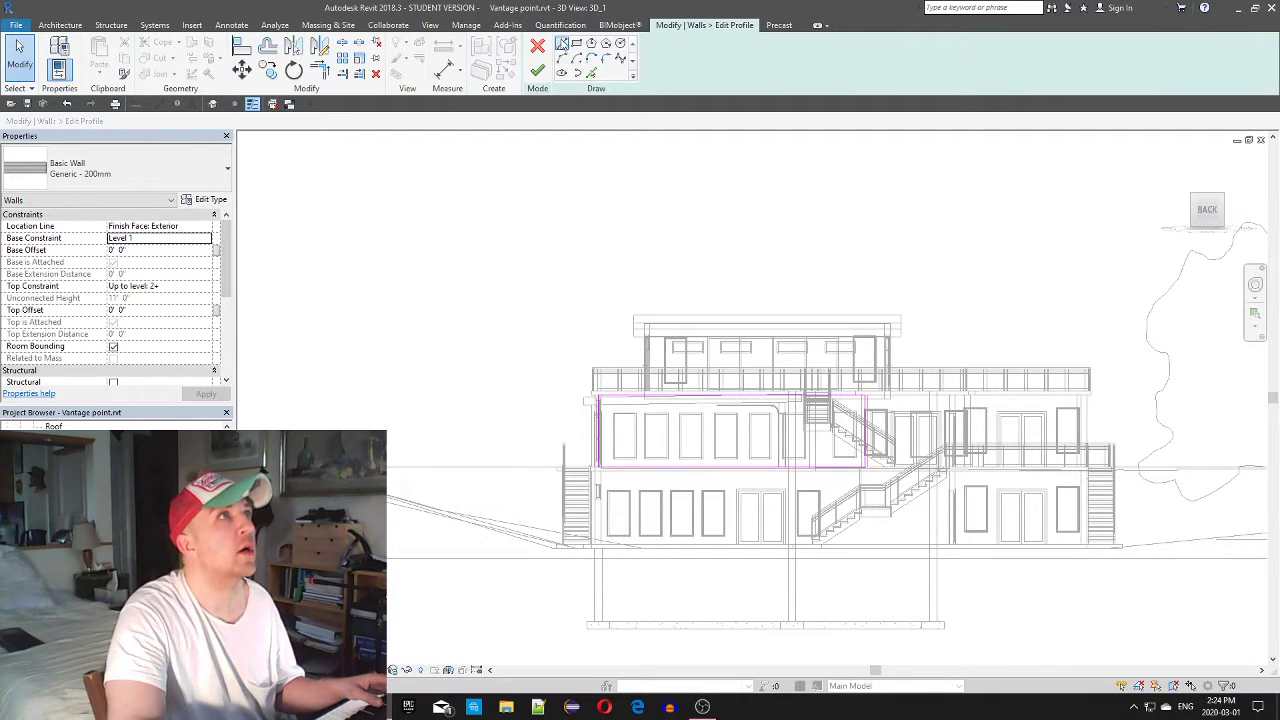
Sketch a 4' by 1'-6" rectangle tracing the leftmost small window of the upper level's back wall
left_click(576, 45)
scroll(749, 354, "up", 5)
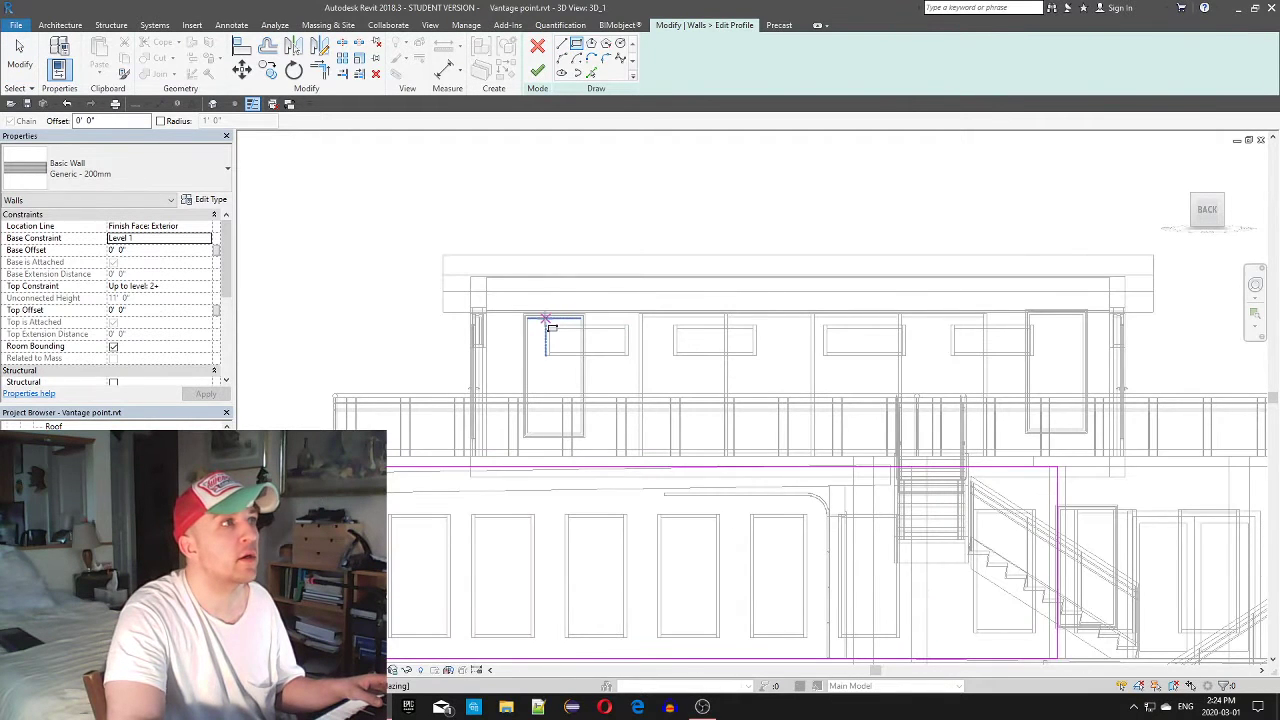
left_click(545, 325)
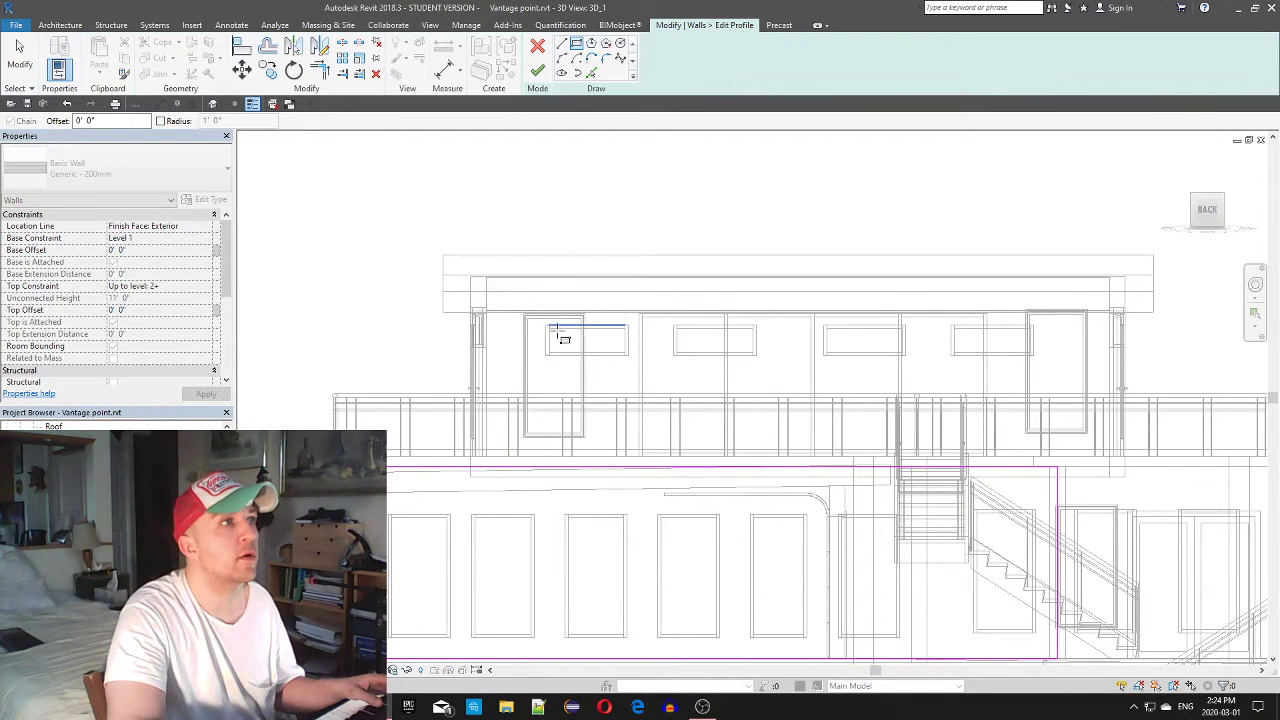
left_click(628, 355)
key("Escape")
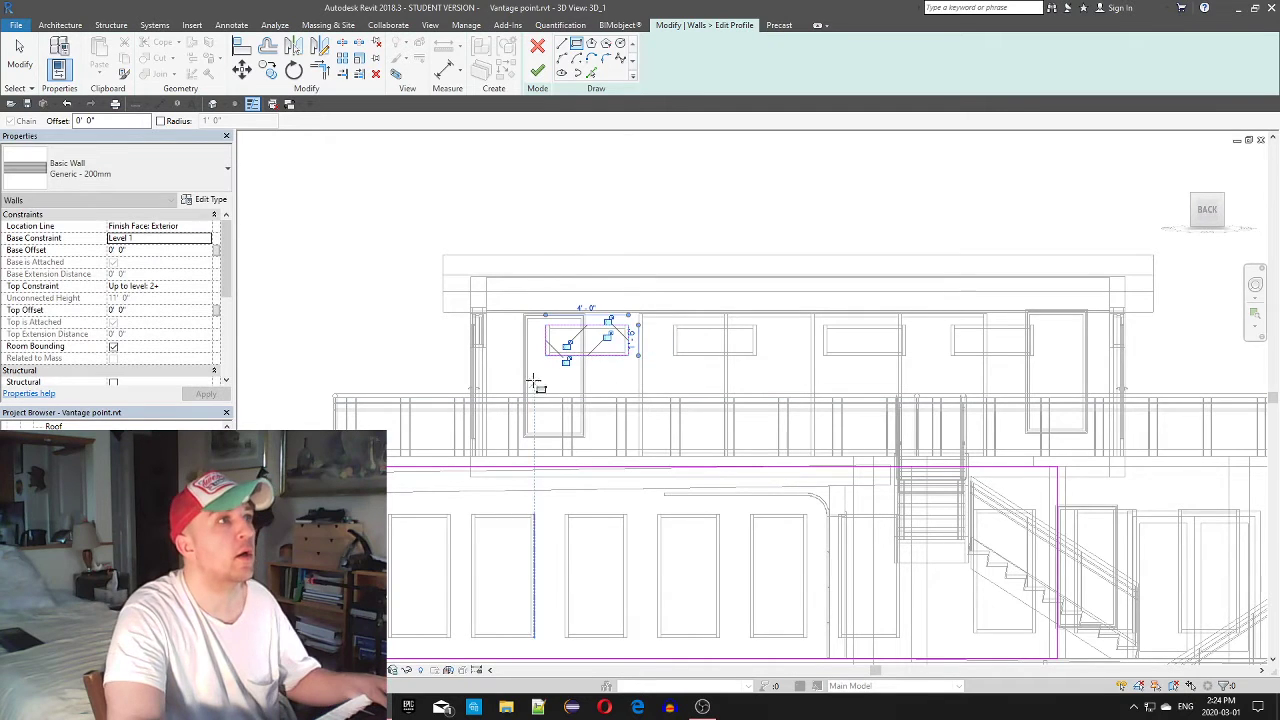
key("Escape")
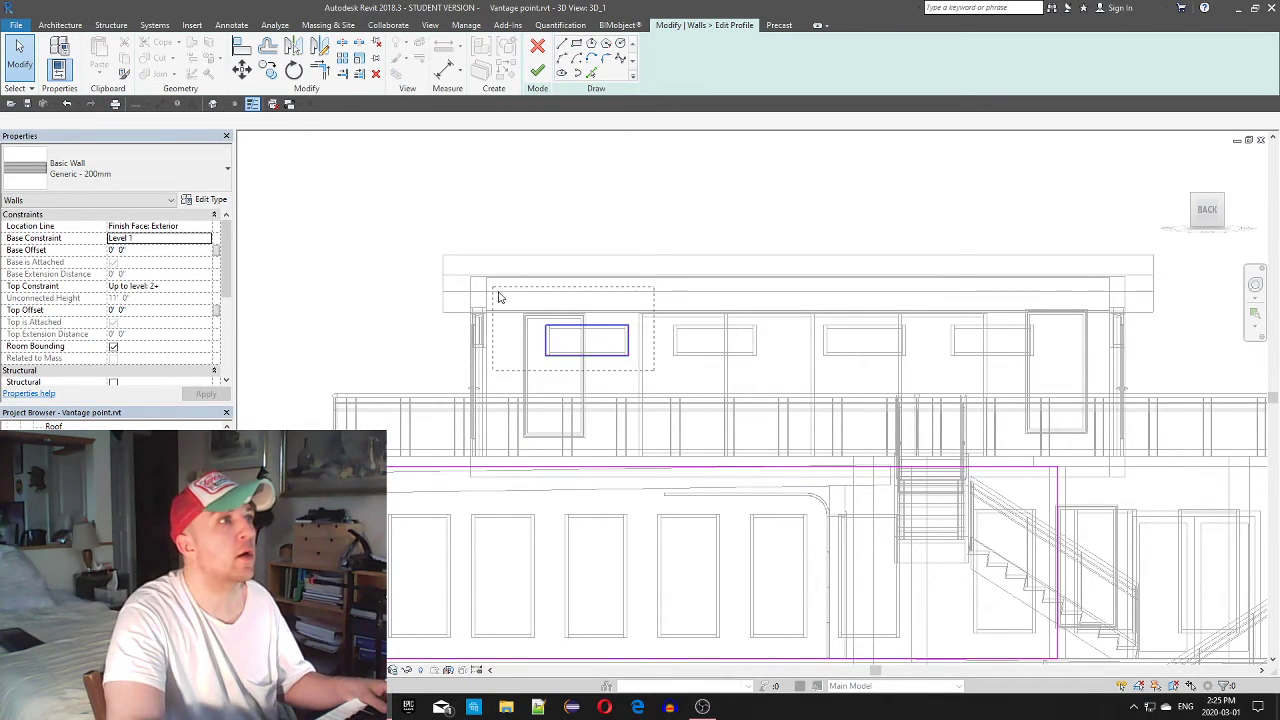
Move the rectangle, unconstrained, down inside the upper part of the Level 1 wall profile
left_click_drag(499, 297, 500, 298)
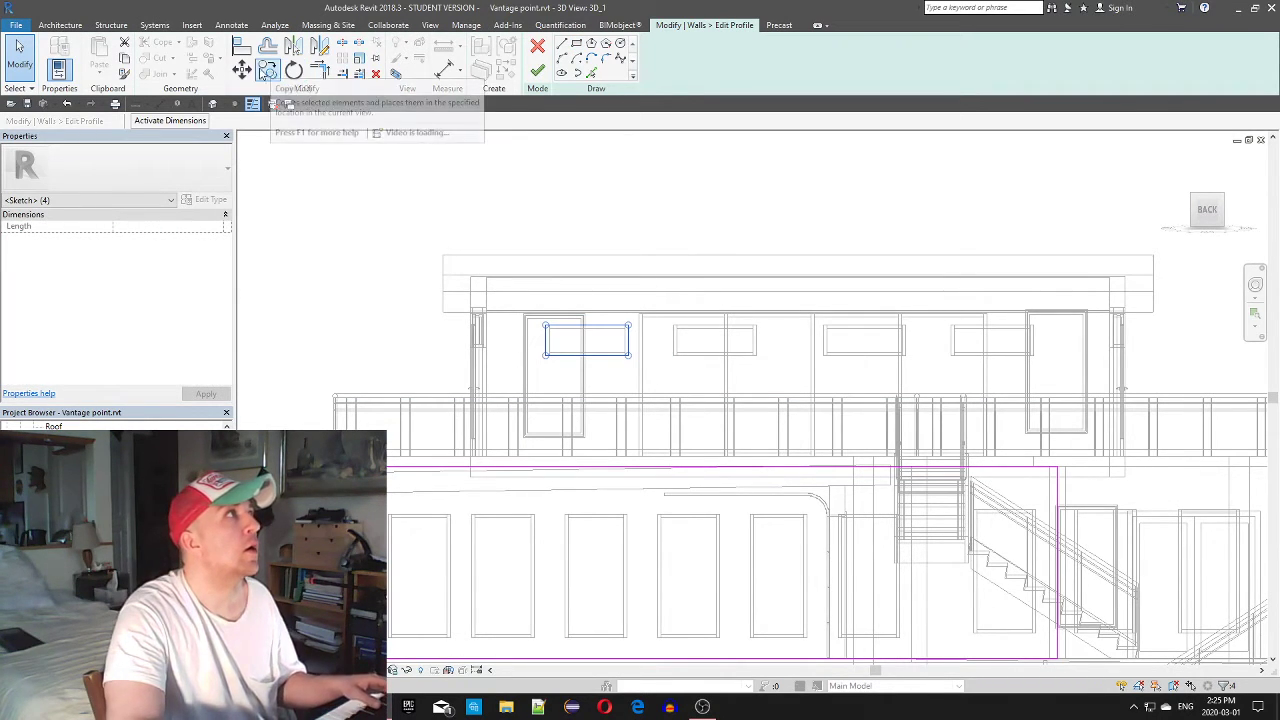
left_click(241, 68)
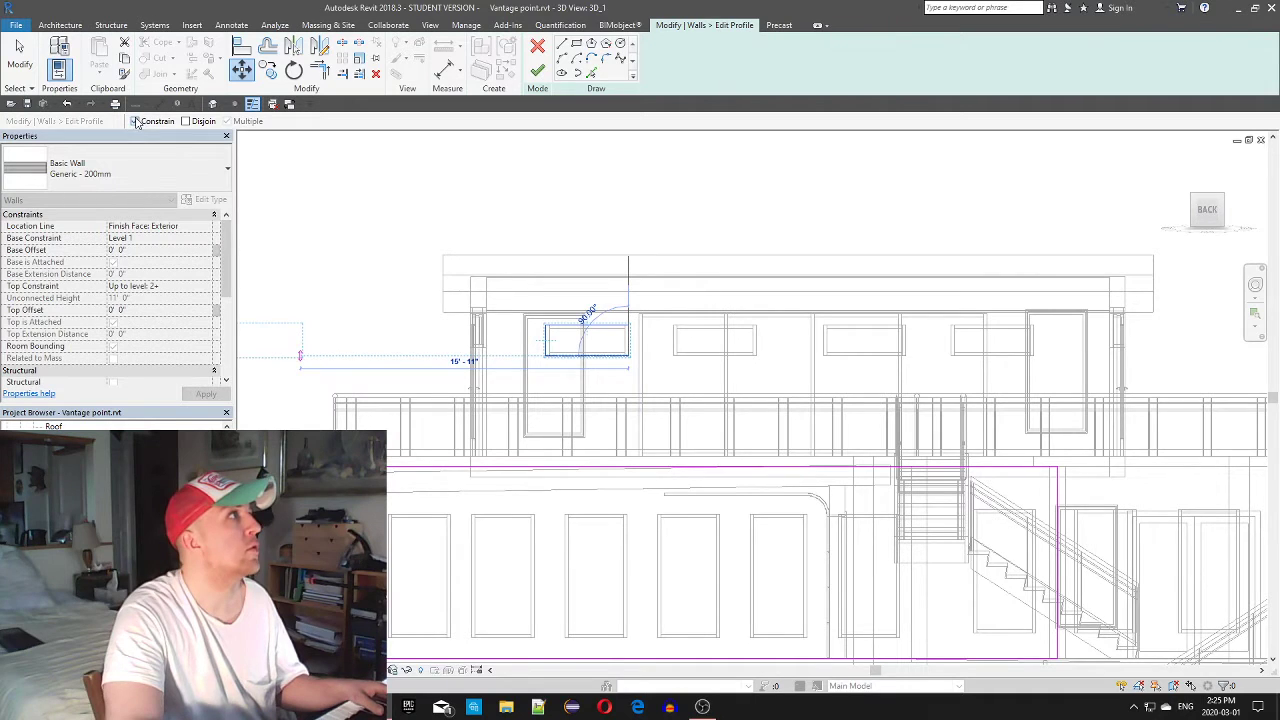
scroll(576, 512, "down", 1)
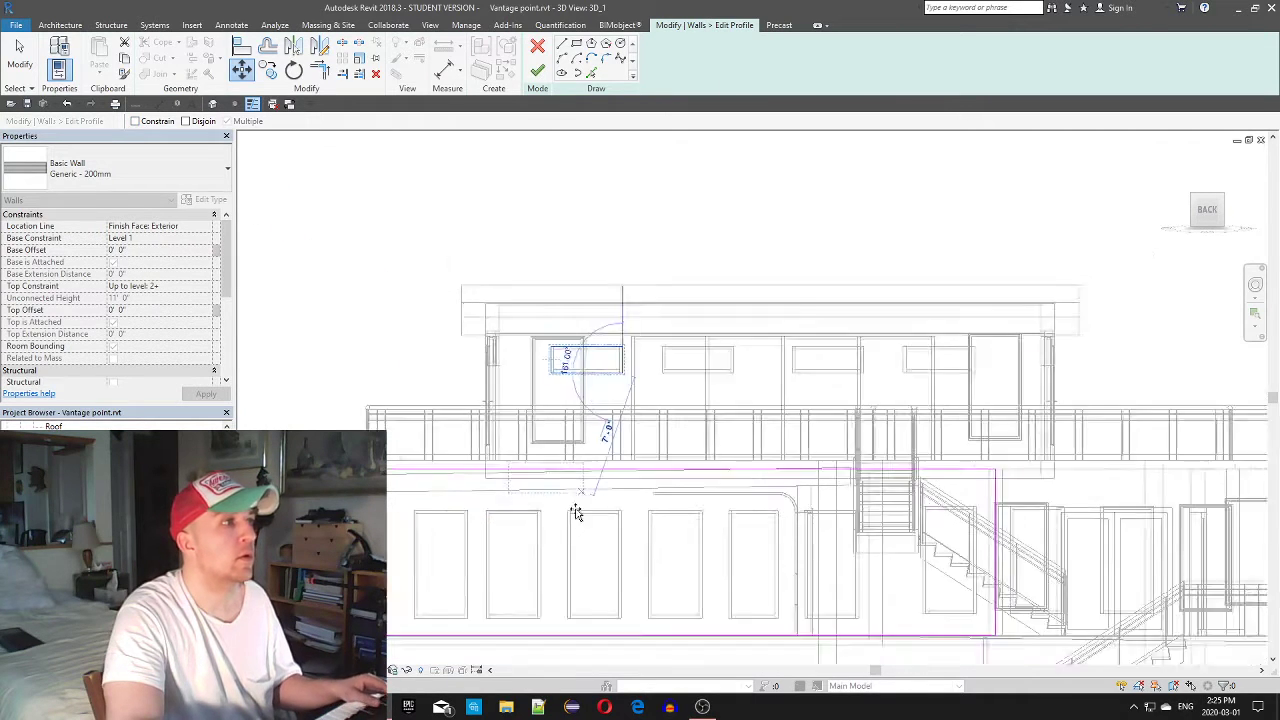
scroll(576, 512, "up", 1)
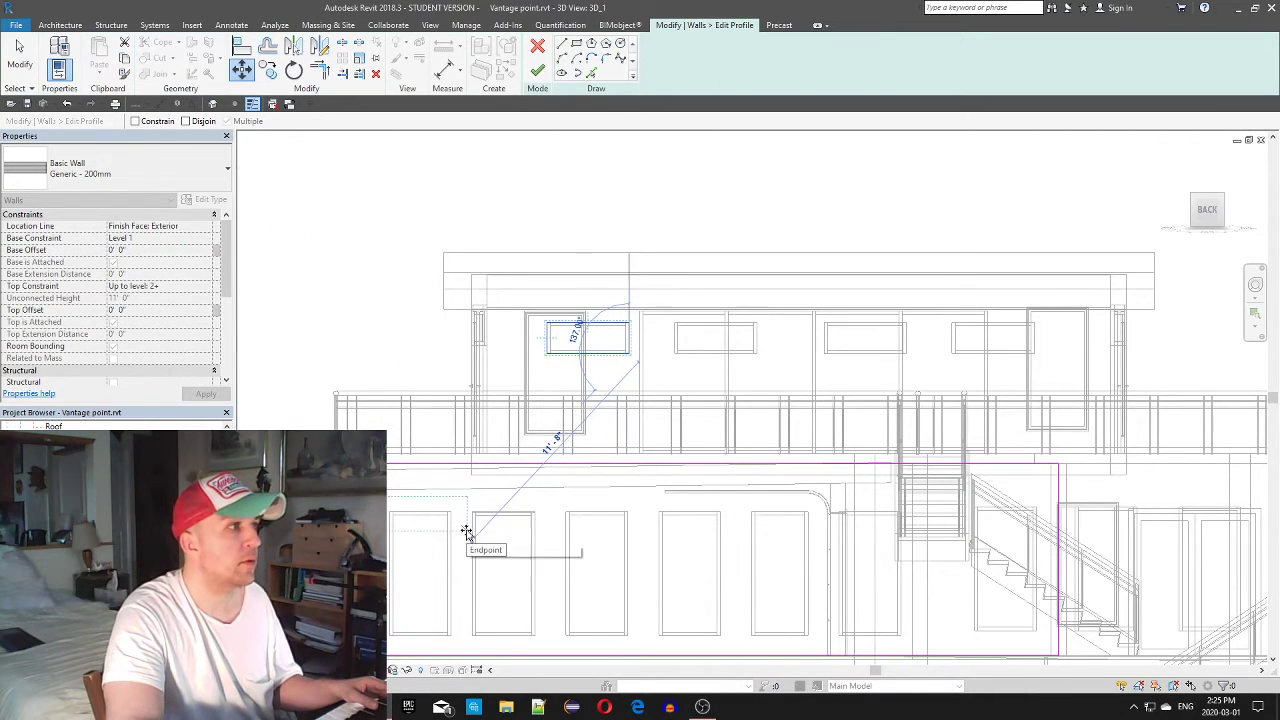
left_click(463, 527)
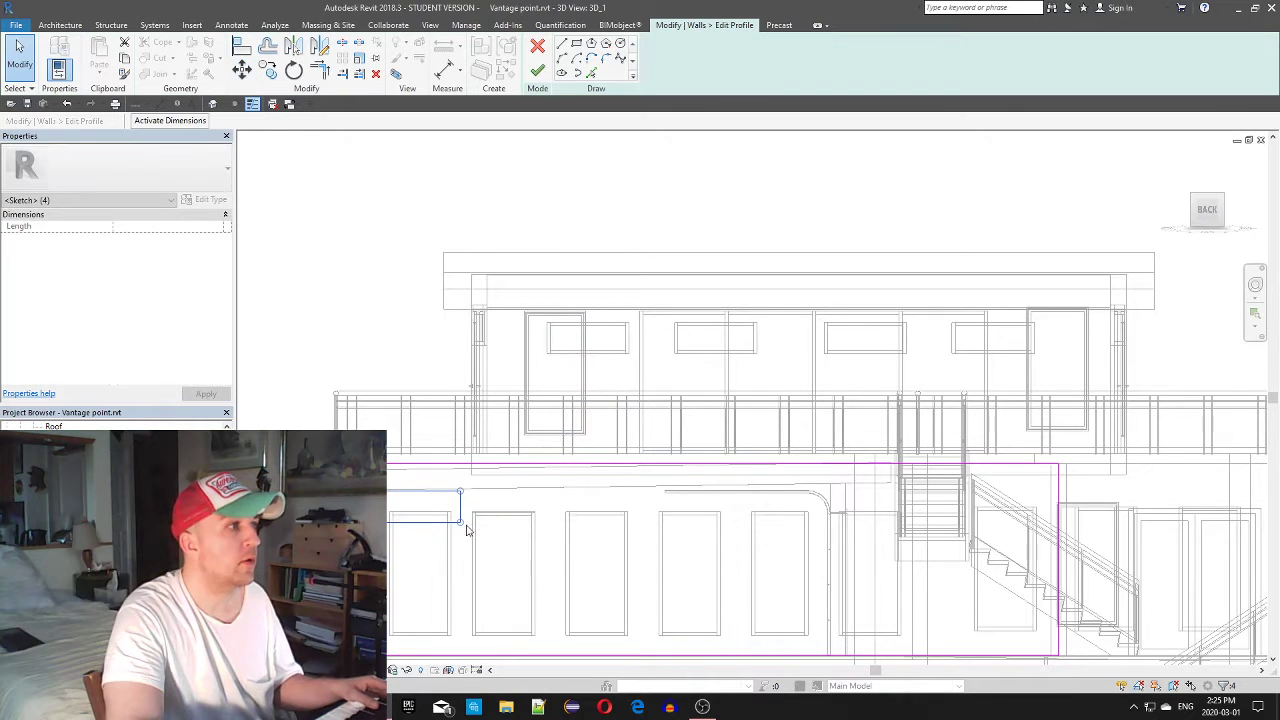
Copy the rectangle three times along the Level 1 wall in a horizontal row, spaced about 5'-11" apart
left_click(270, 72)
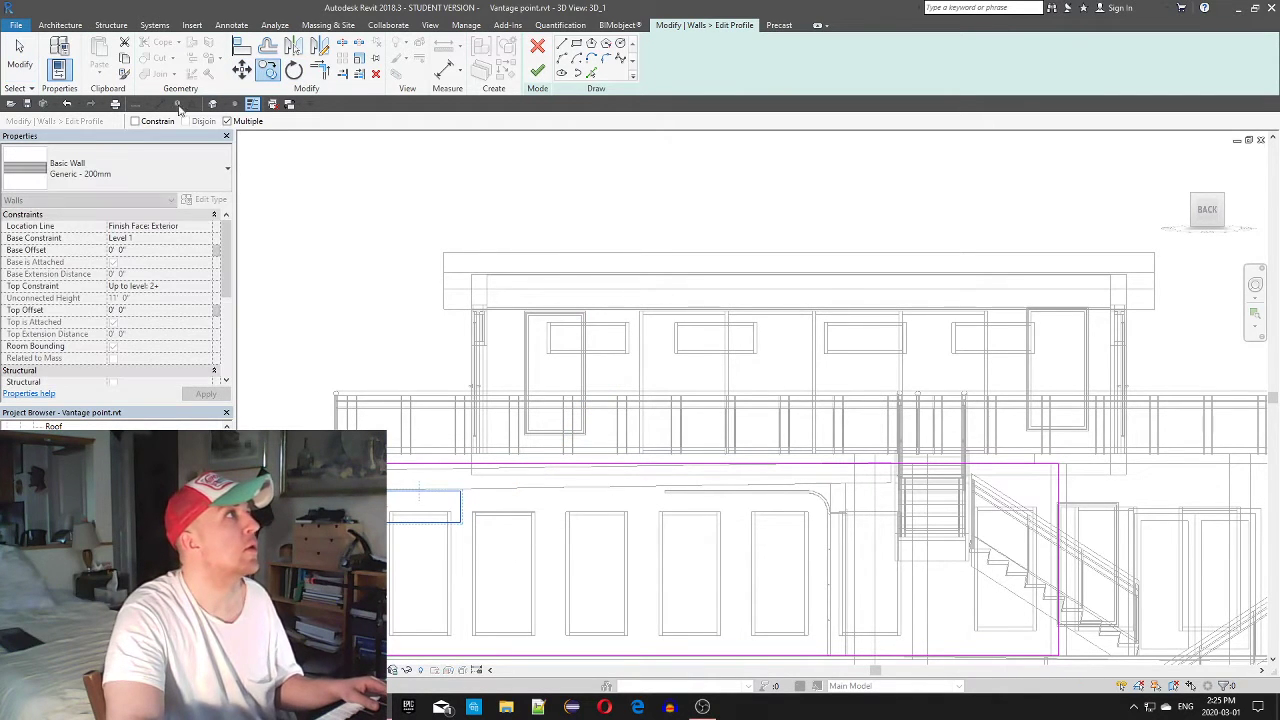
left_click(391, 535)
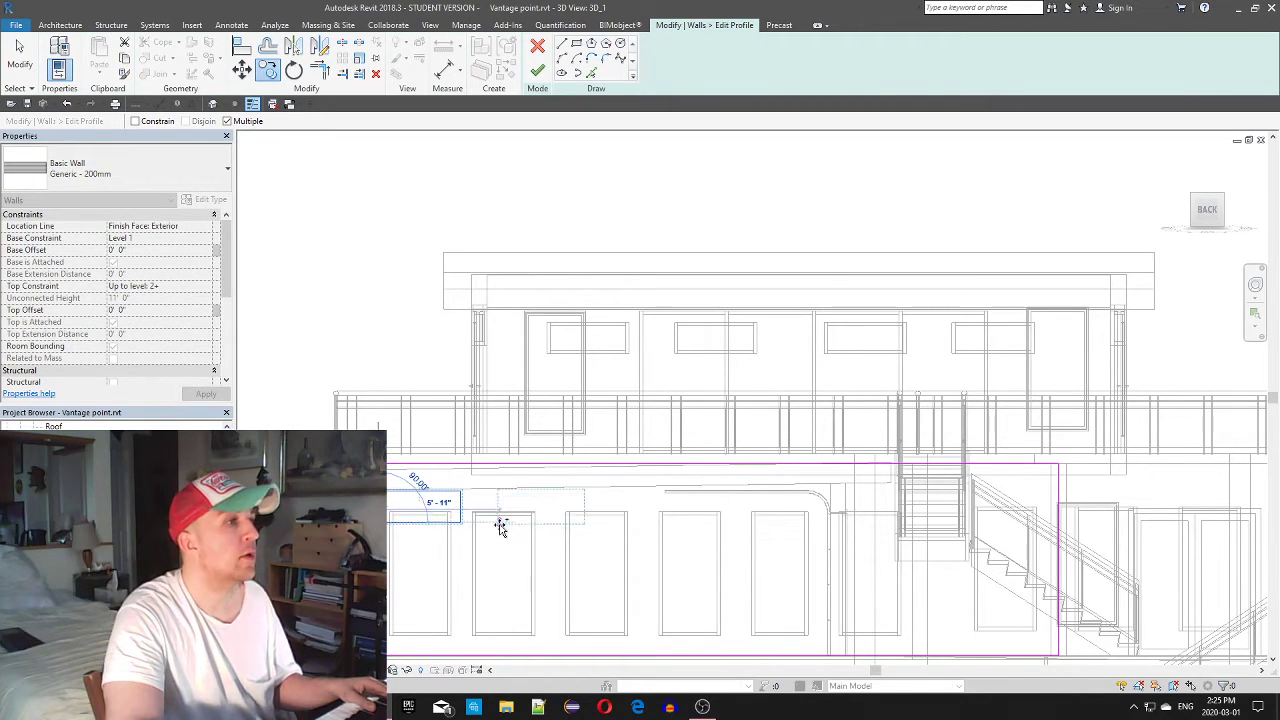
left_click(500, 527)
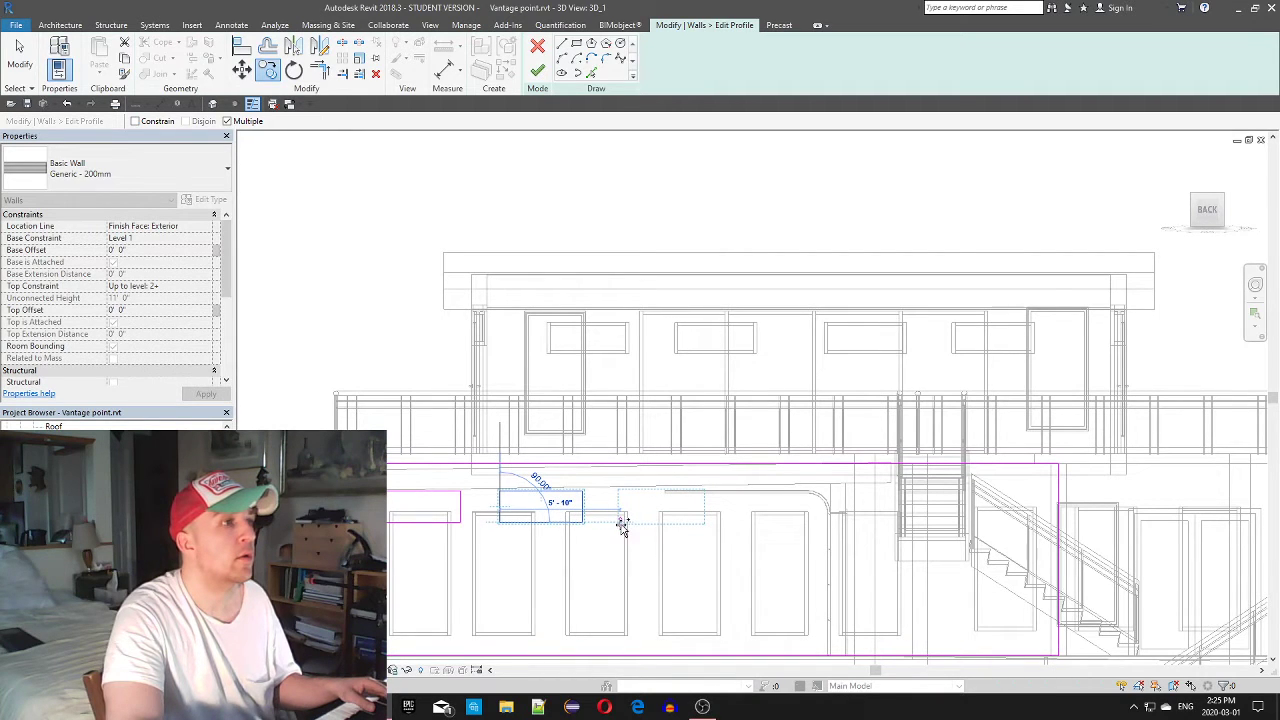
left_click(622, 525)
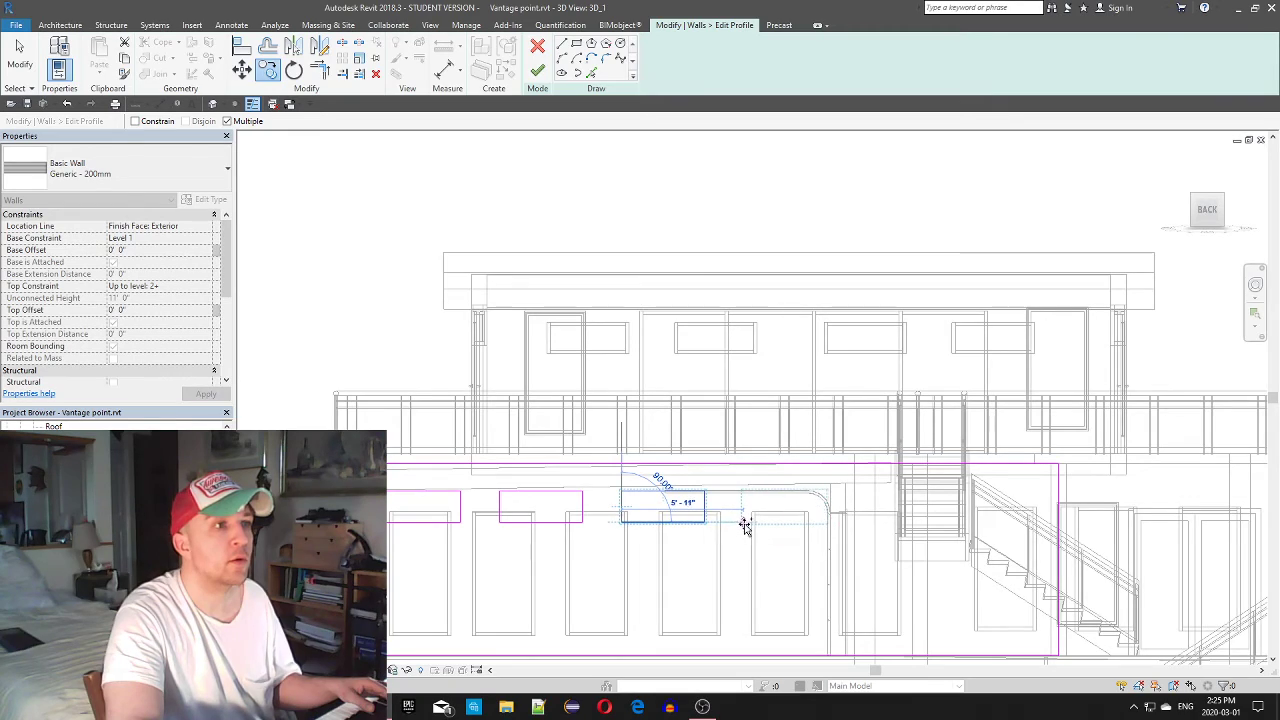
left_click(744, 527)
key("Escape")
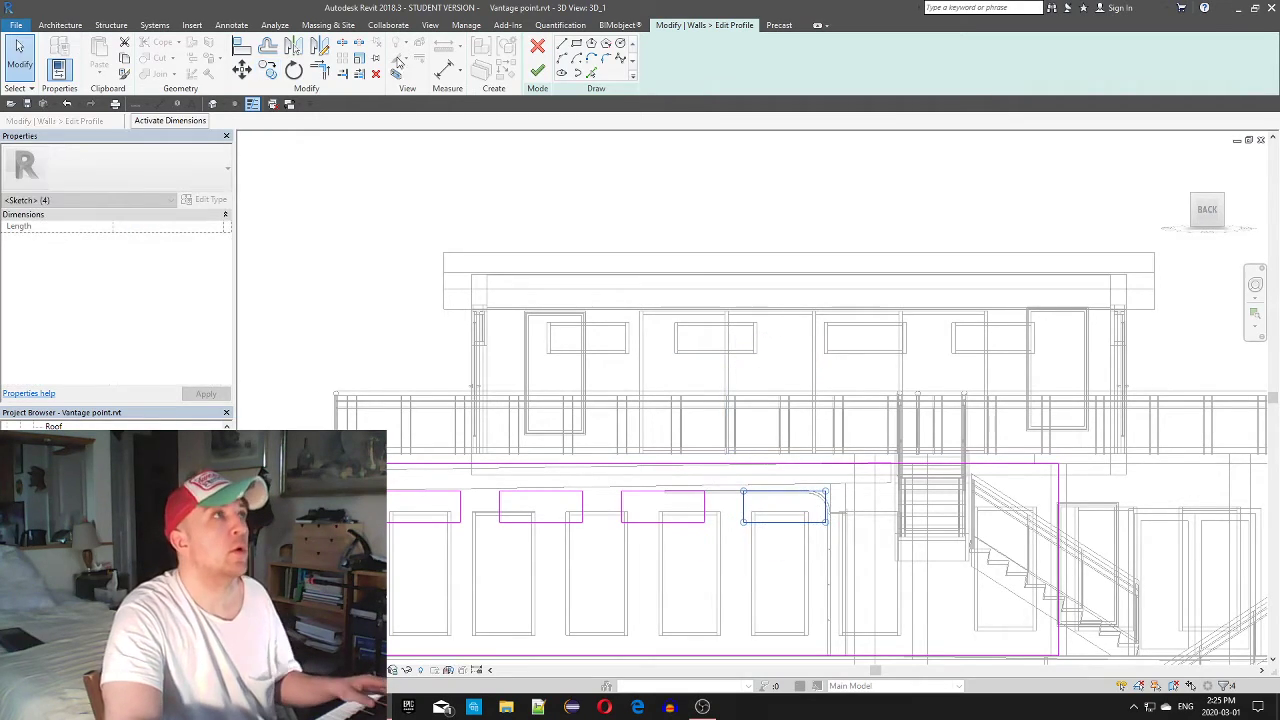
Finish the wall profile sketch to cut the four rectangular openings in the Level 1 back wall
left_click(537, 72)
scroll(700, 450, "down", 3)
middle_click_drag(700, 400, 860, 360, "shift")
middle_click_drag(620, 330, 572, 285, "shift")
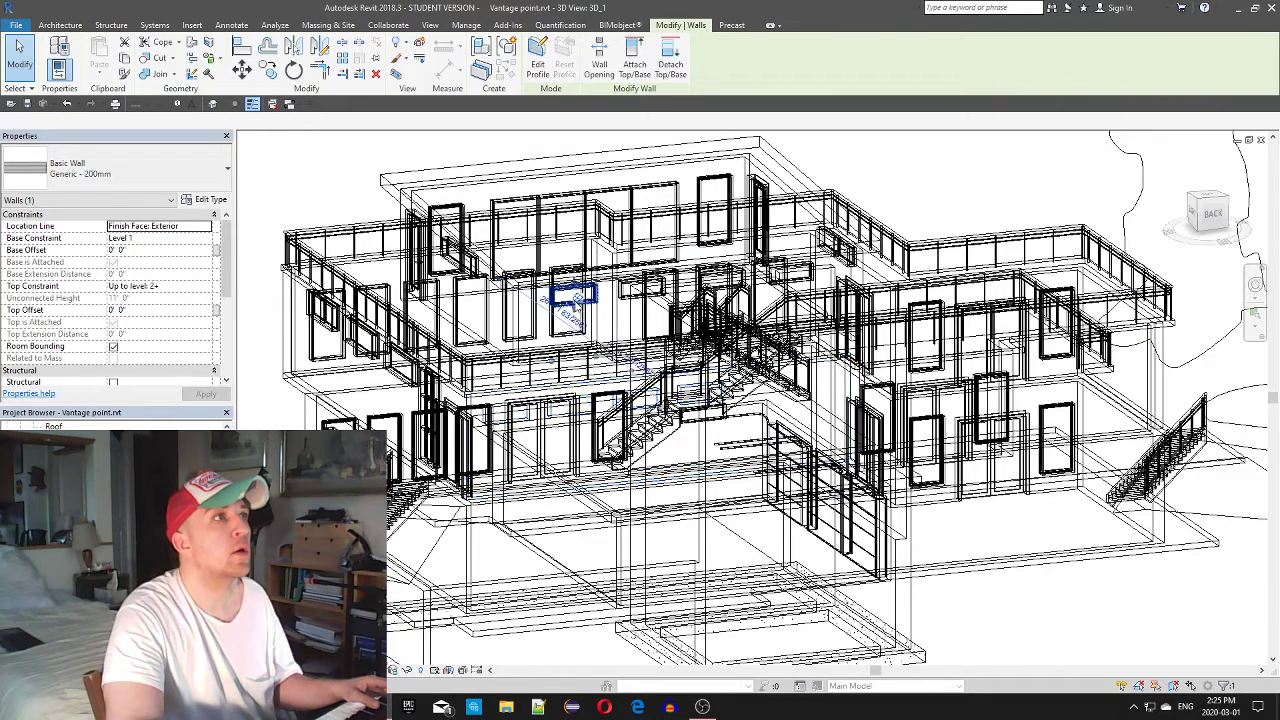
Draw an Exterior Glazing curtain wall, 1'-6" high, along the Level 1 back wall across the width of the first small opening
right_click(575, 302)
left_click(688, 466)
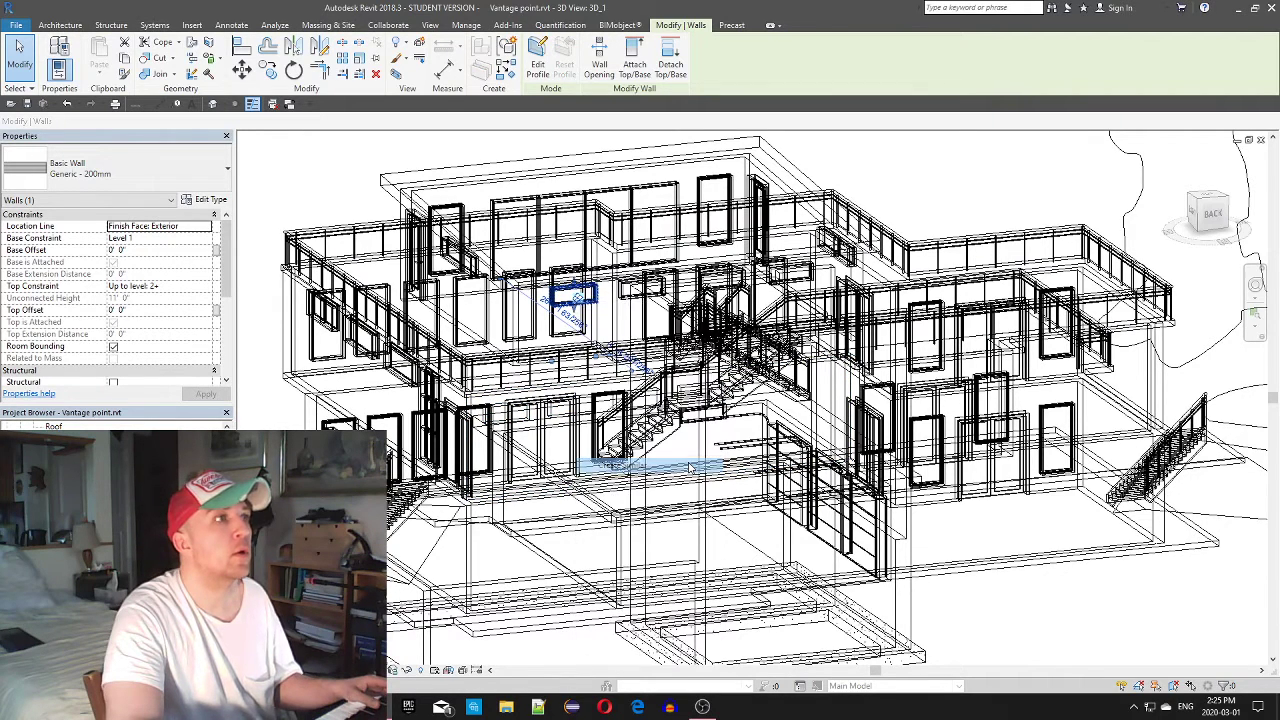
left_click(1209, 194)
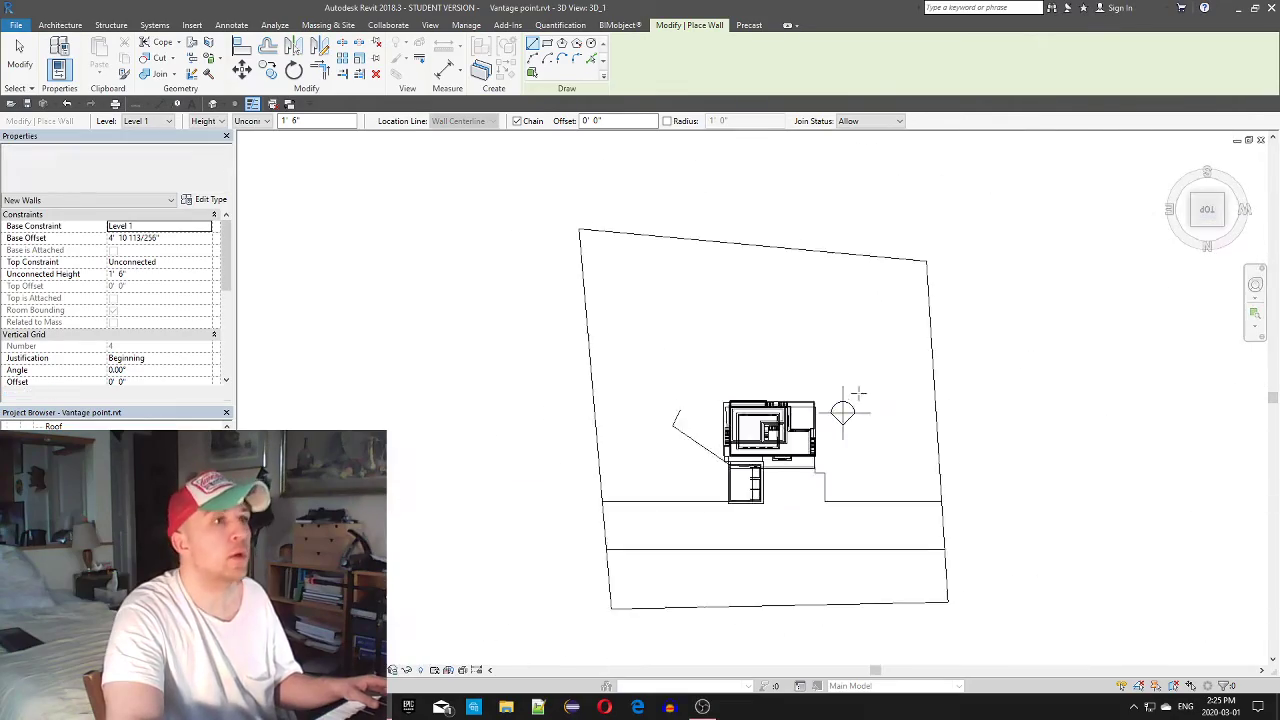
scroll(754, 481, "up", 5)
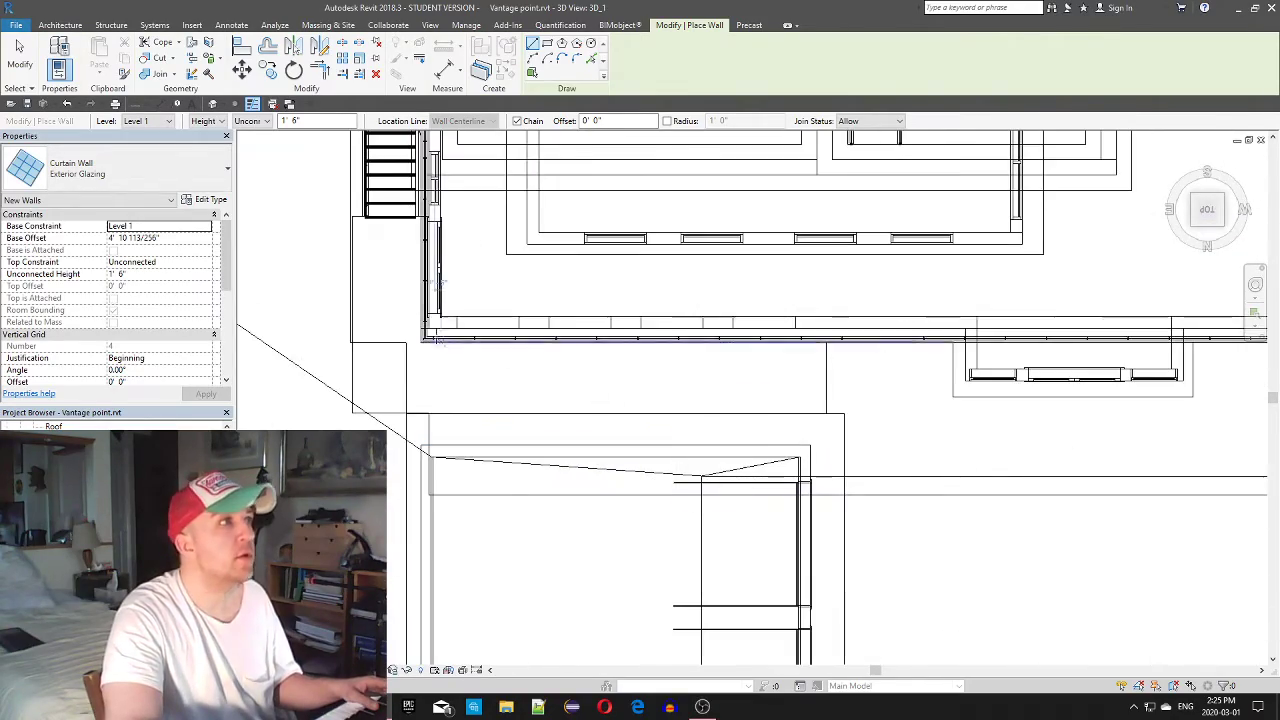
left_click(456, 317)
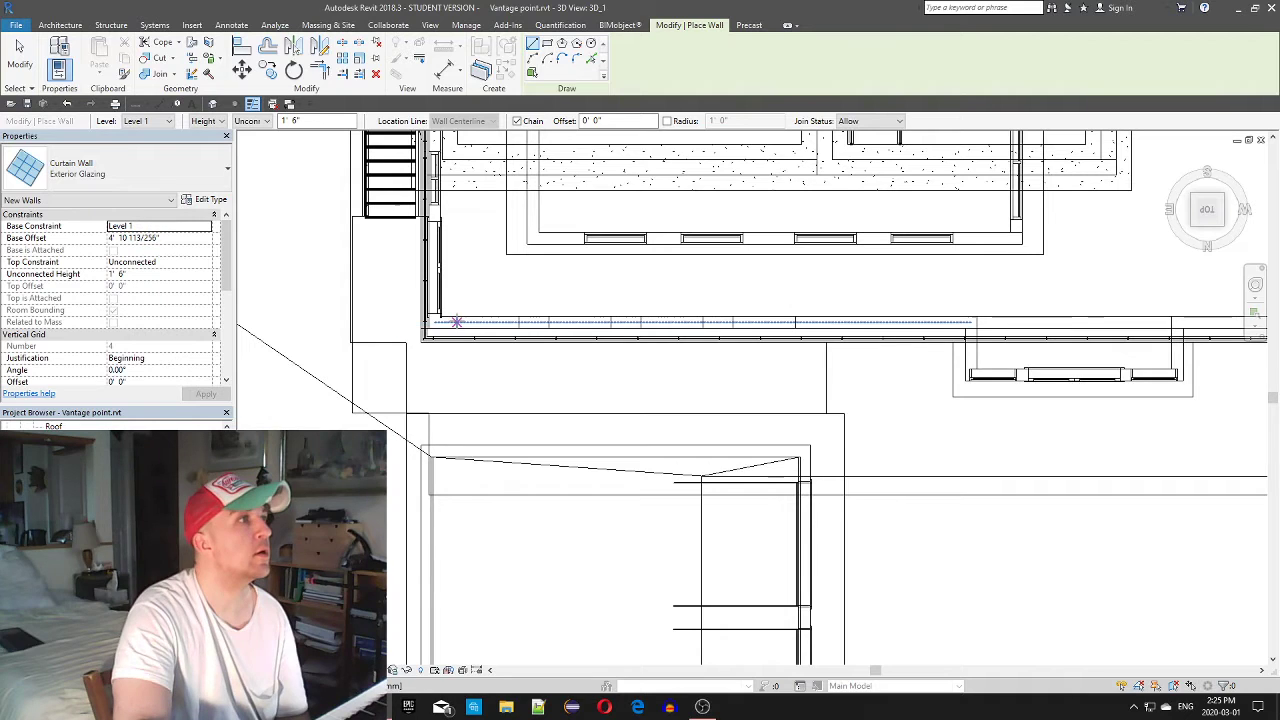
left_click(456, 321)
left_click(518, 321)
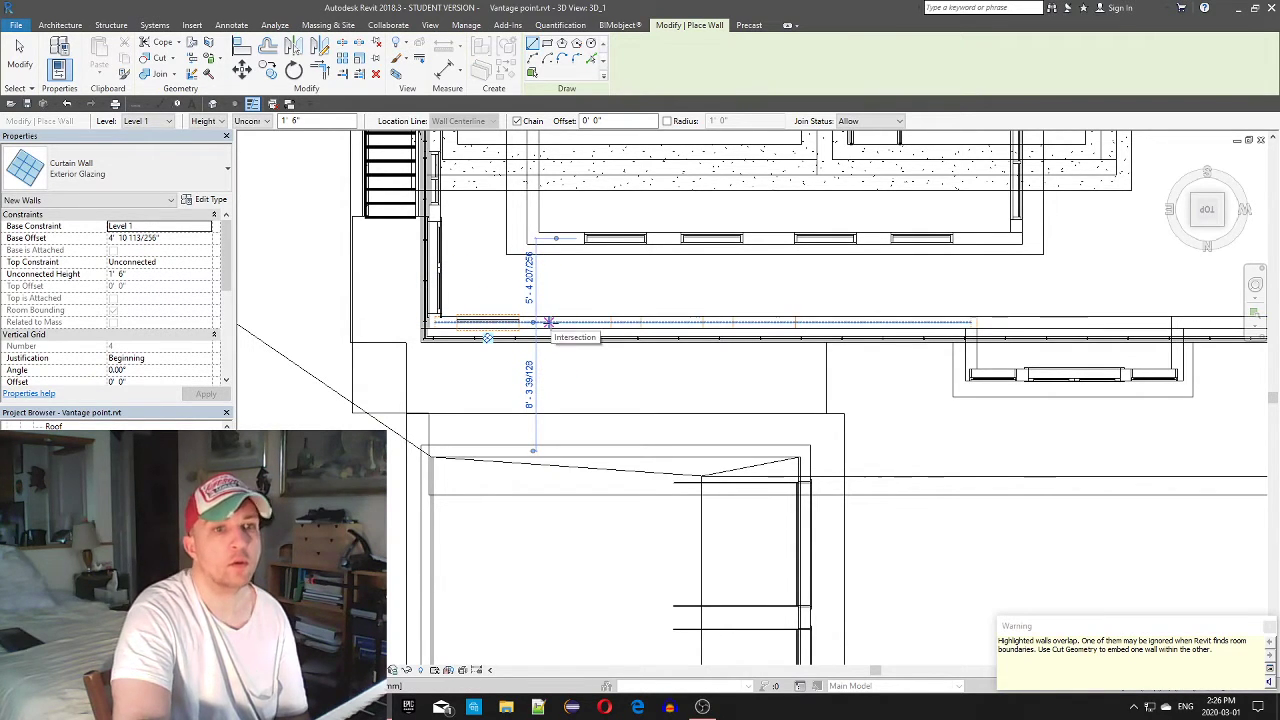
Move the new glazing panel straight up so it fills the first small opening in the Level 1 back wall
middle_click_drag(499, 402, 498, 152, "shift")
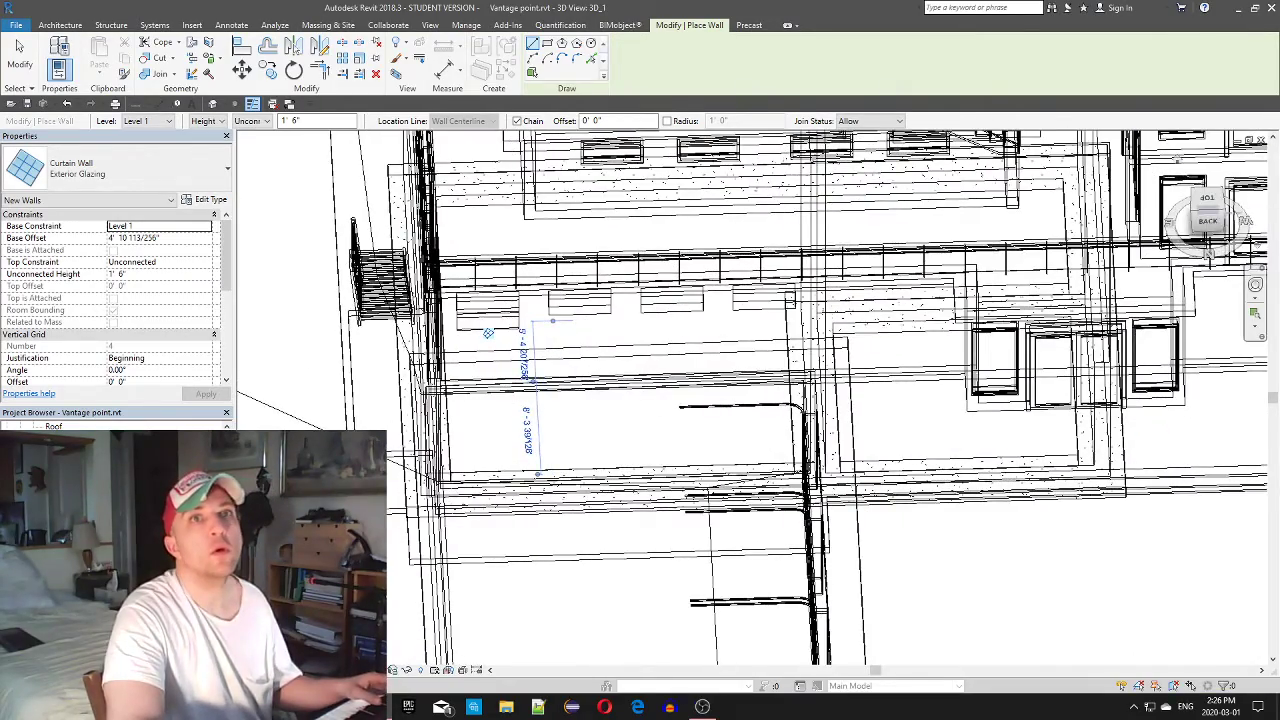
left_click(1207, 224)
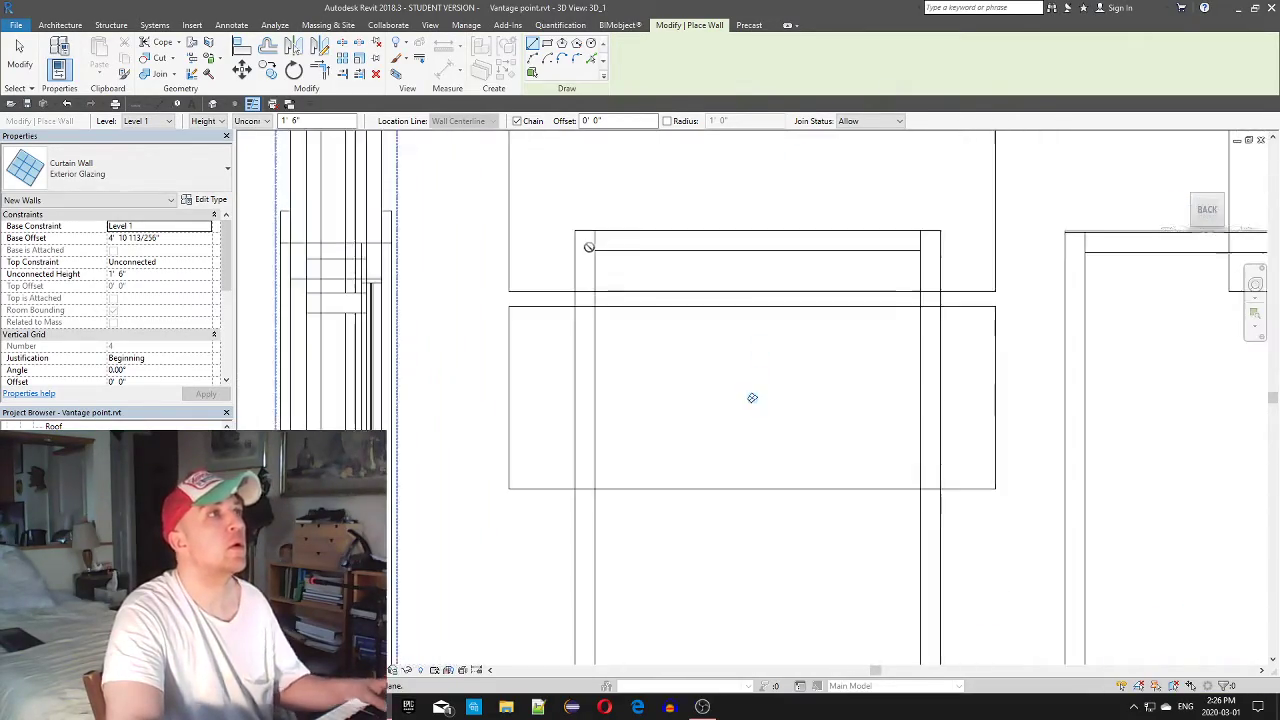
scroll(695, 327, "down", 3)
key("Escape")
key("Escape")
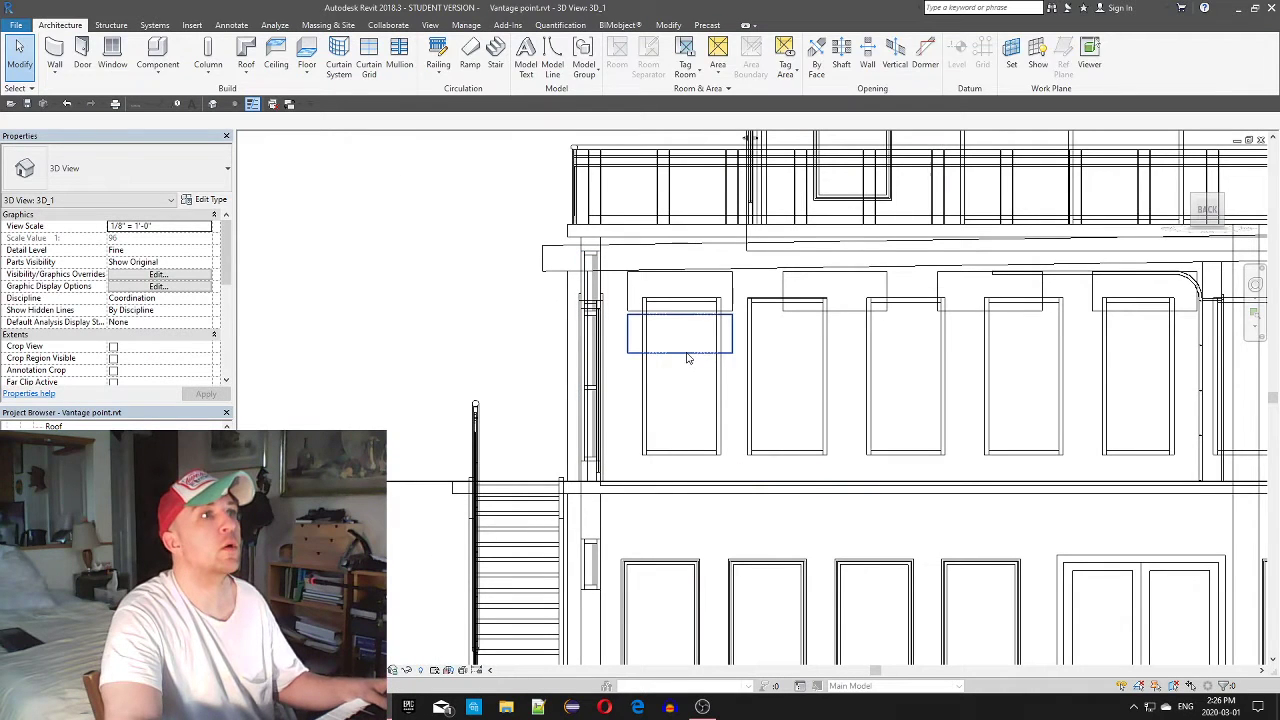
left_click(689, 333)
mouse_move(680, 309)
left_mouse_down()
mouse_move(680, 278)
mouse_move(680, 354)
mouse_move(680, 316)
left_mouse_up()
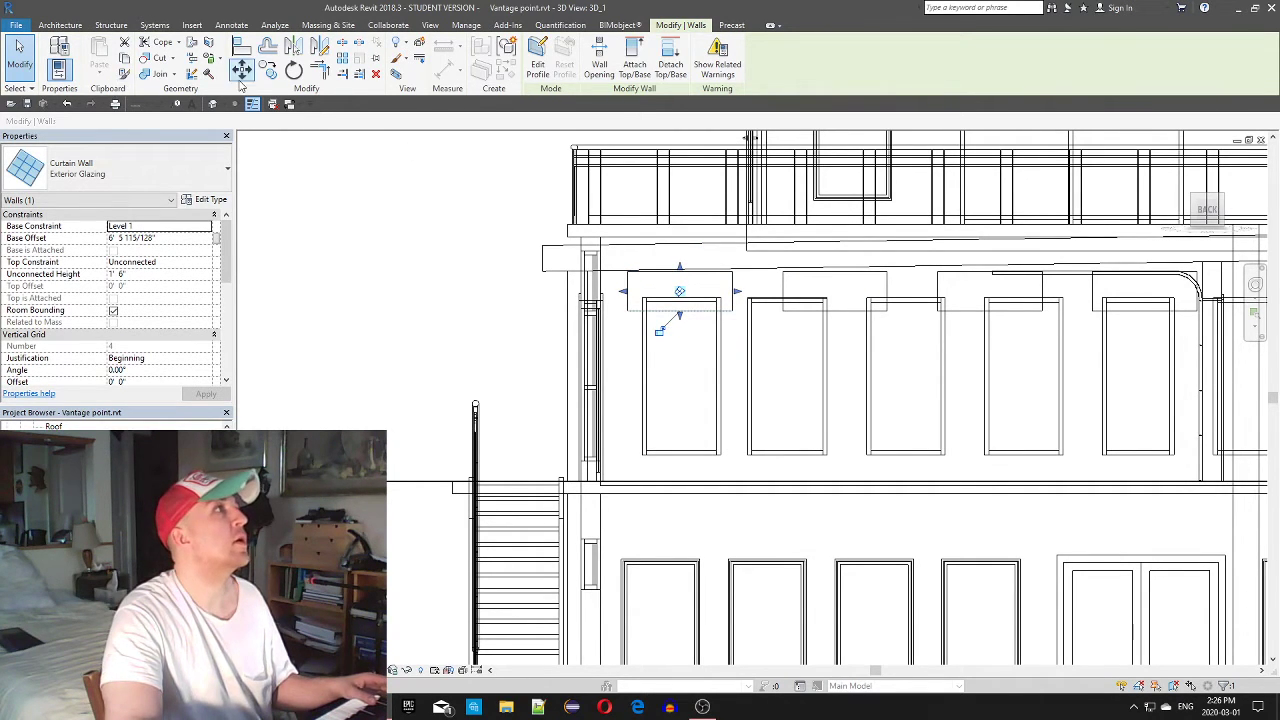
Copy the glazing panel in multiple mode from its lower corner toward the neighbouring small openings along the Level 1 back wall
left_click(267, 68)
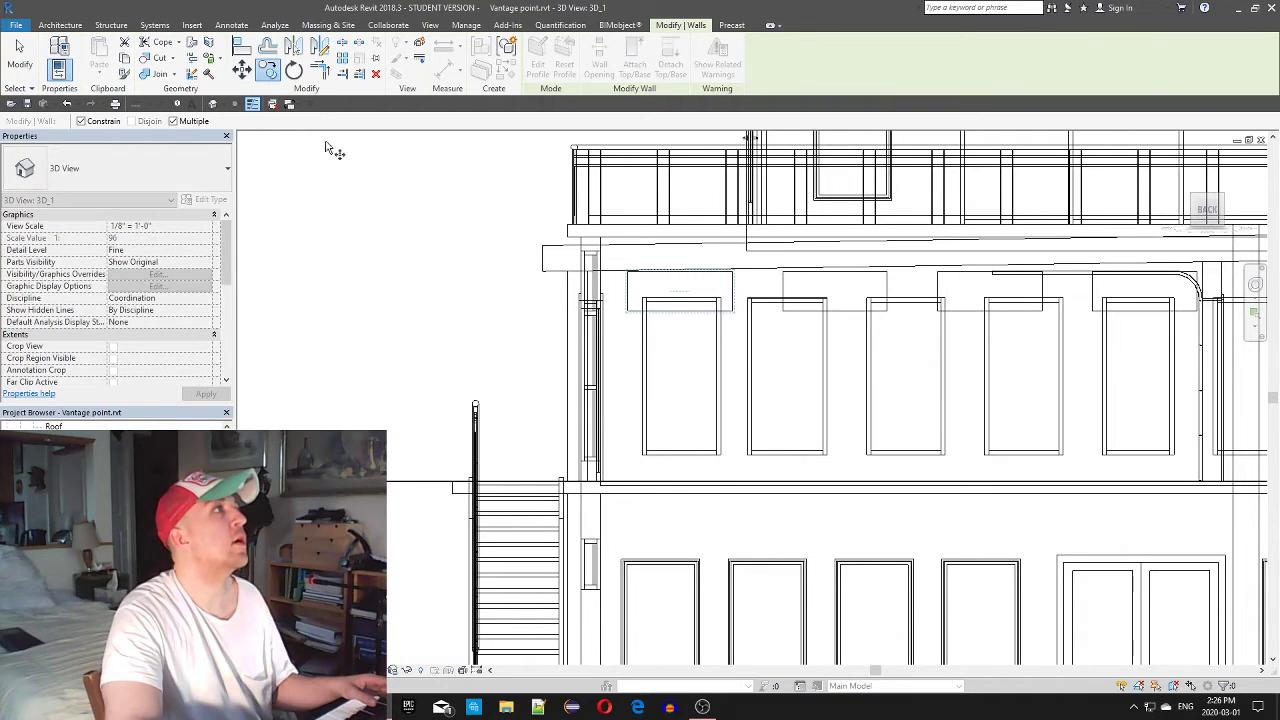
left_click(629, 312)
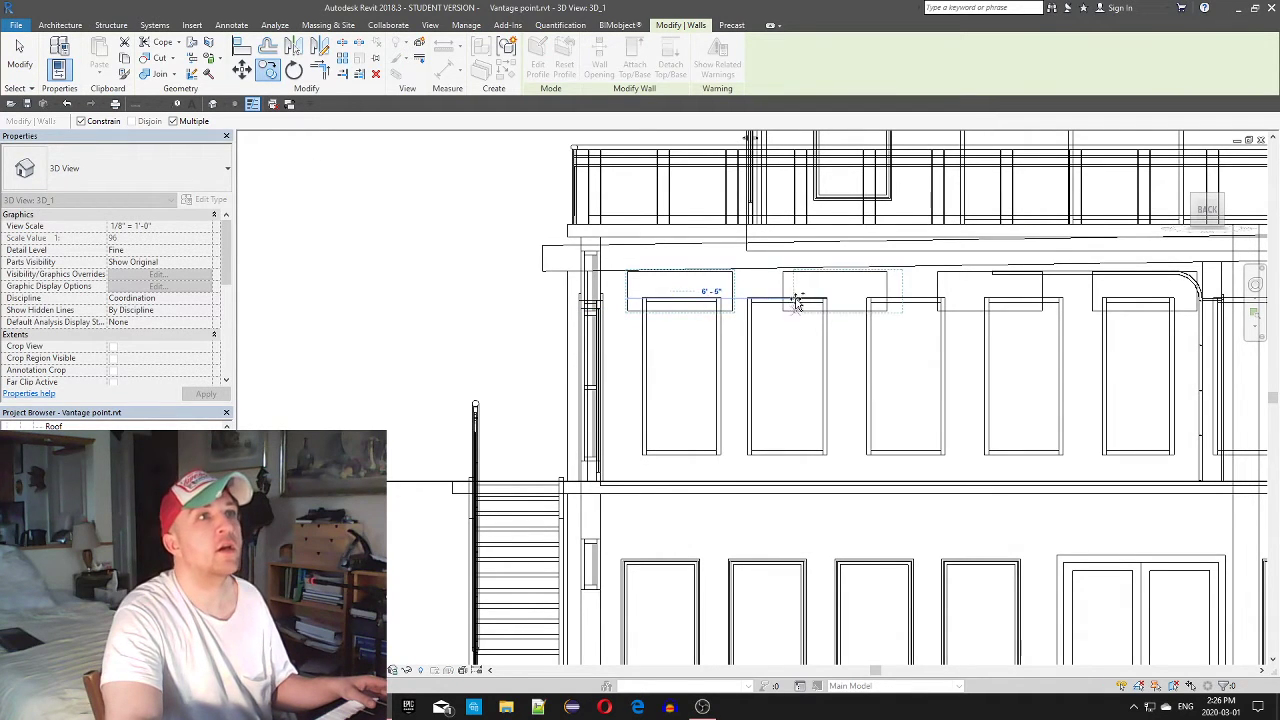
Copy the Exterior Glazing curtain wall panel into the remaining high window openings along the Level 1 back wall
left_click(786, 310)
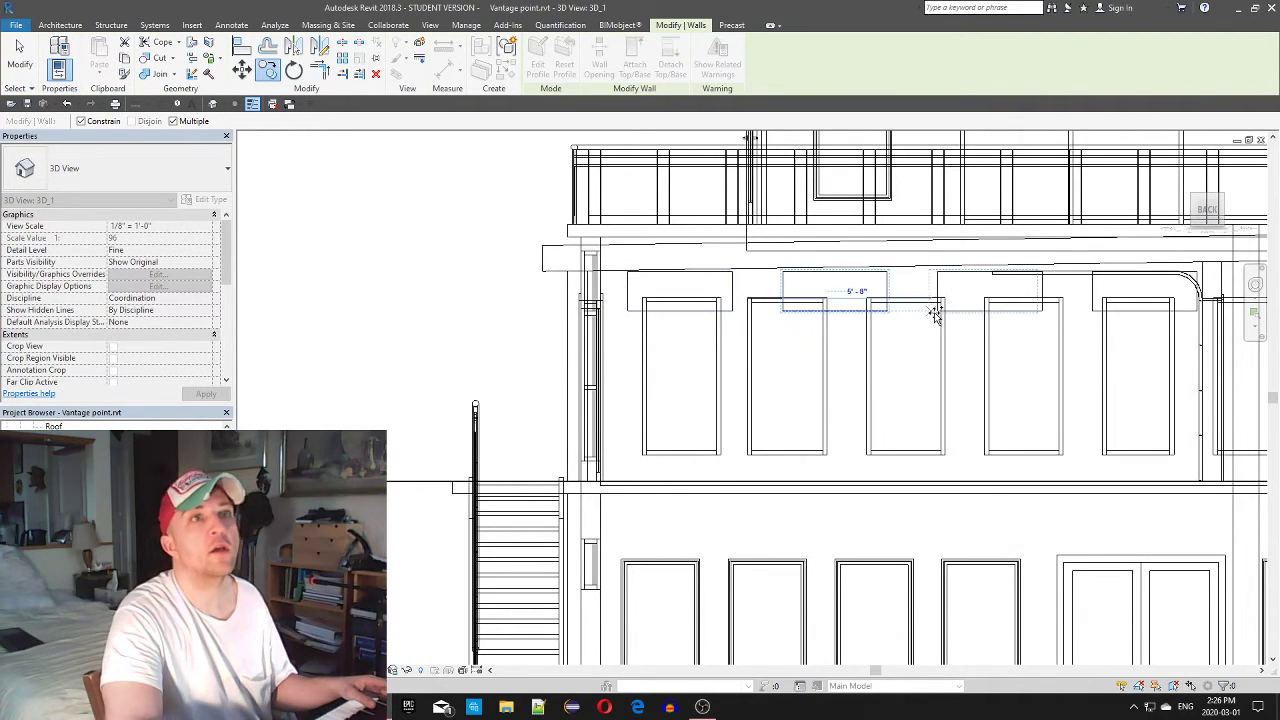
left_click(937, 307)
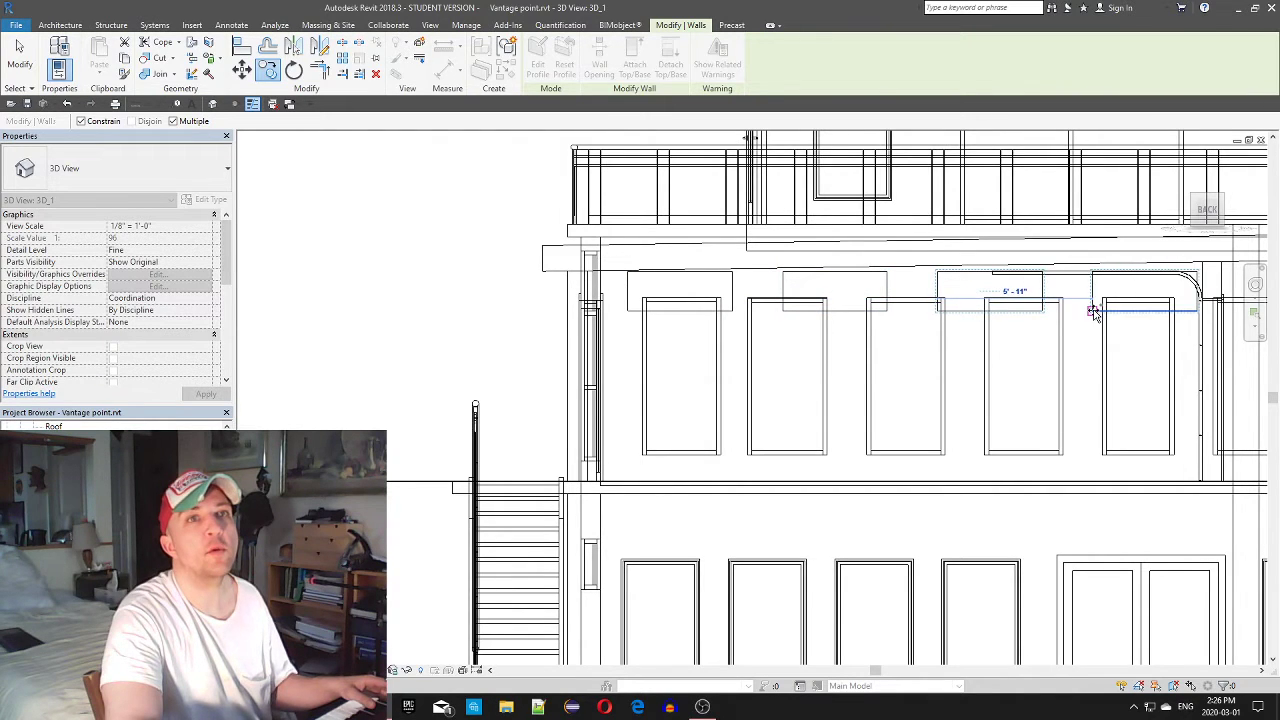
scroll(1074, 320, "down", 5)
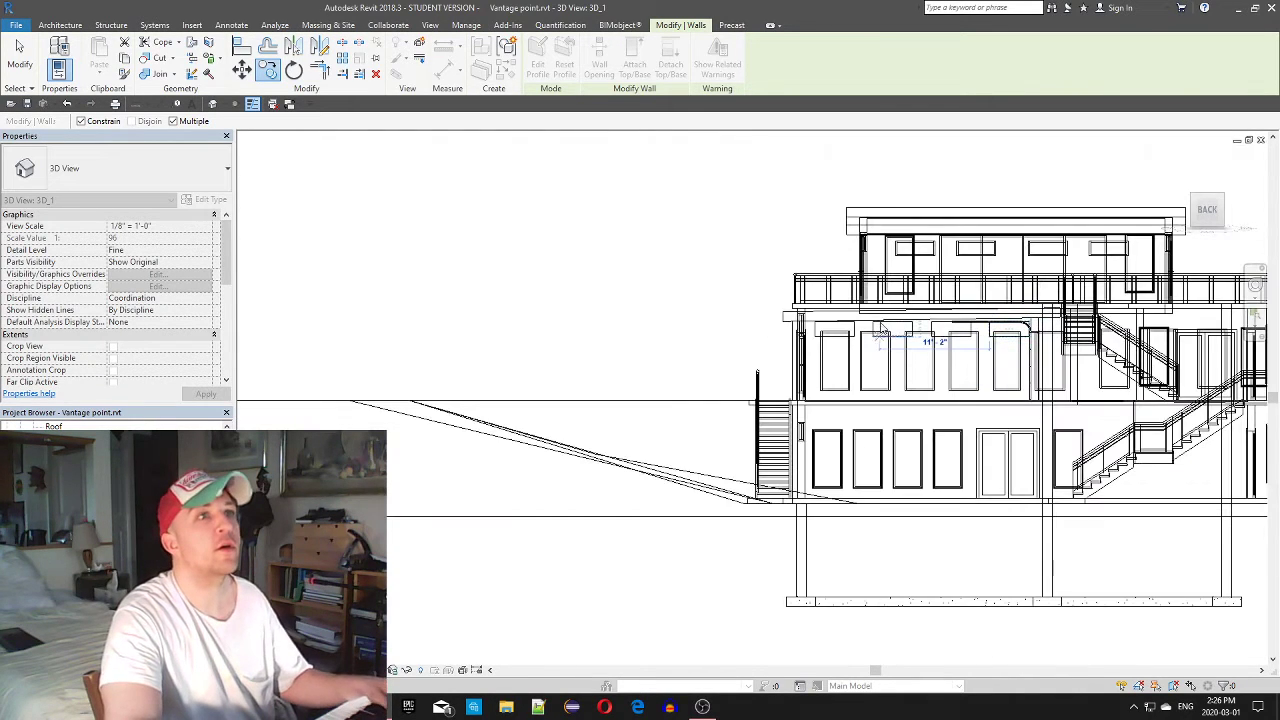
key("Escape")
Add 50mm x 150mm Rectangular Mullions around the four glazing panels in the Level 1 back wall's high window openings
scroll(971, 351, "up", 3)
middle_click_drag(971, 351, 587, 388, "shift")
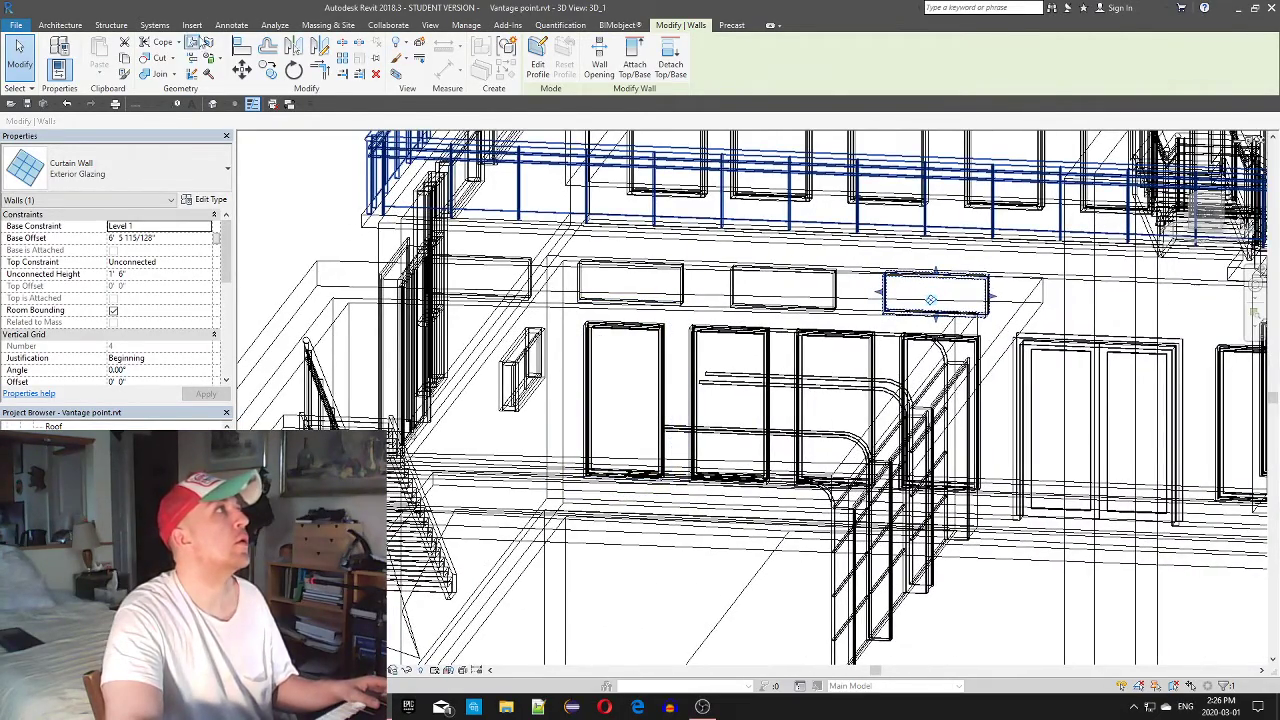
left_click(111, 25)
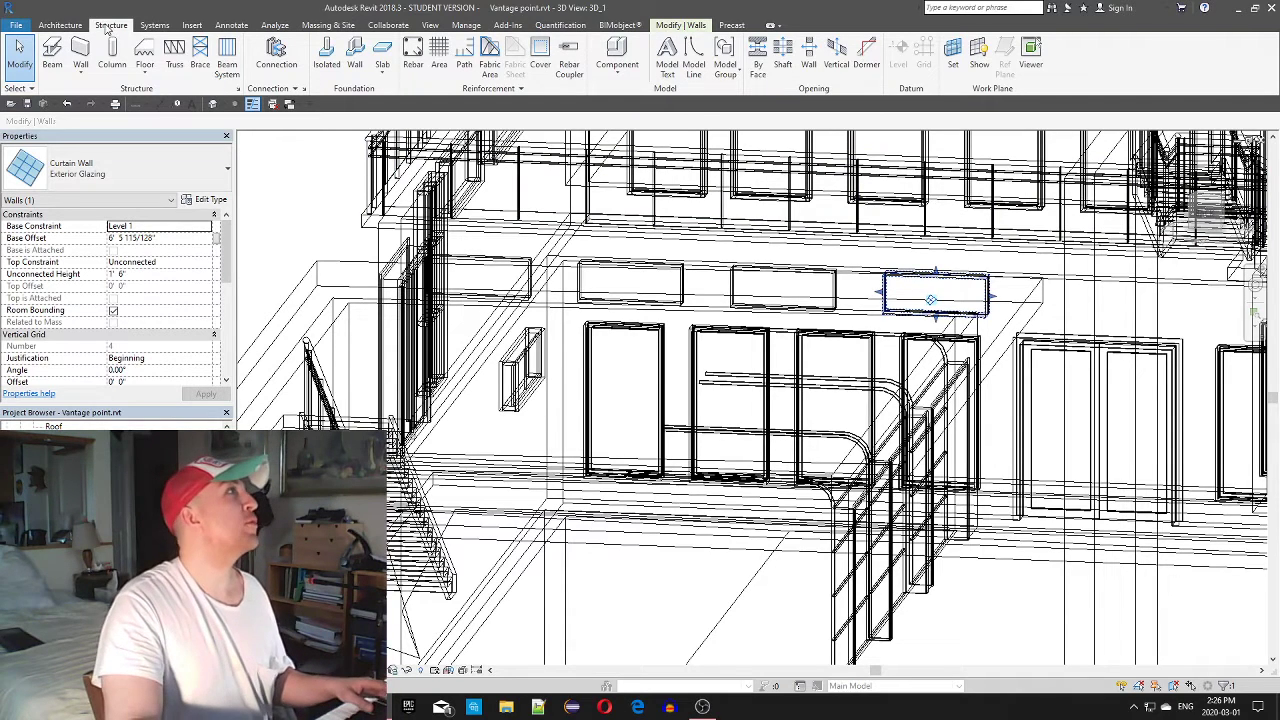
left_click(60, 25)
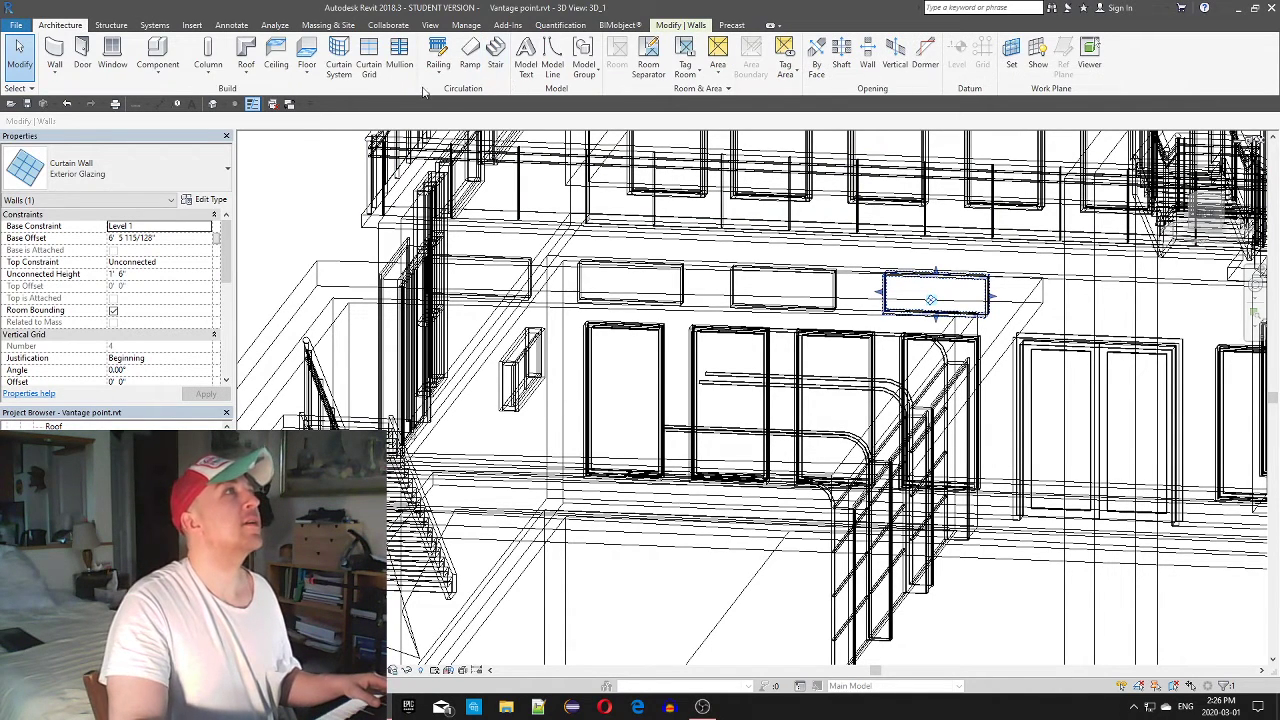
left_click(399, 55)
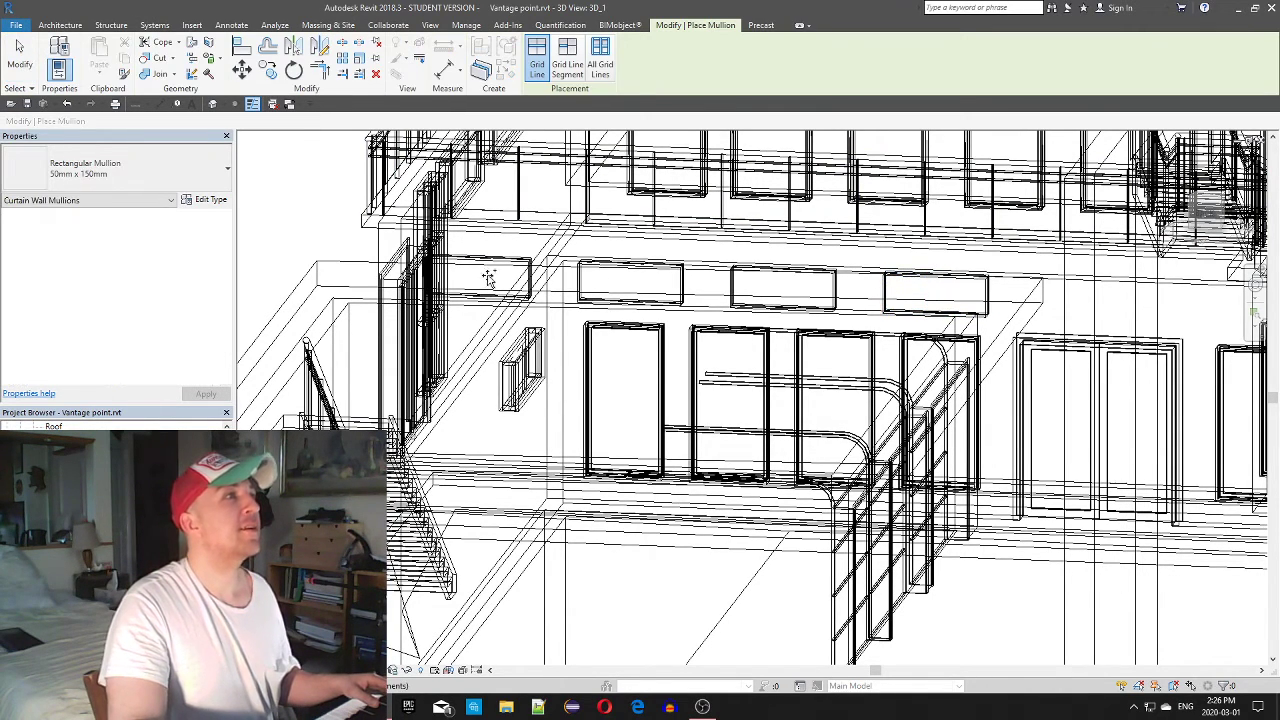
middle_click_drag(488, 277, 455, 332, "shift")
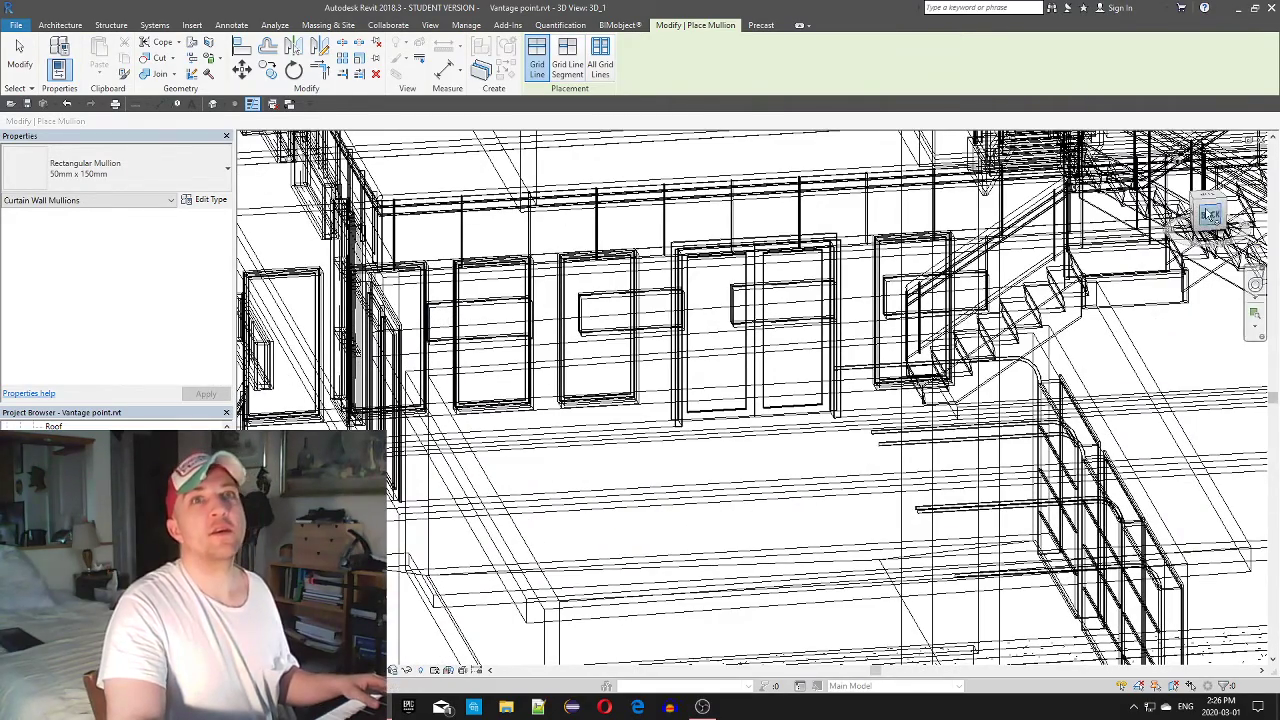
left_click(1210, 215)
scroll(624, 416, "up", 10)
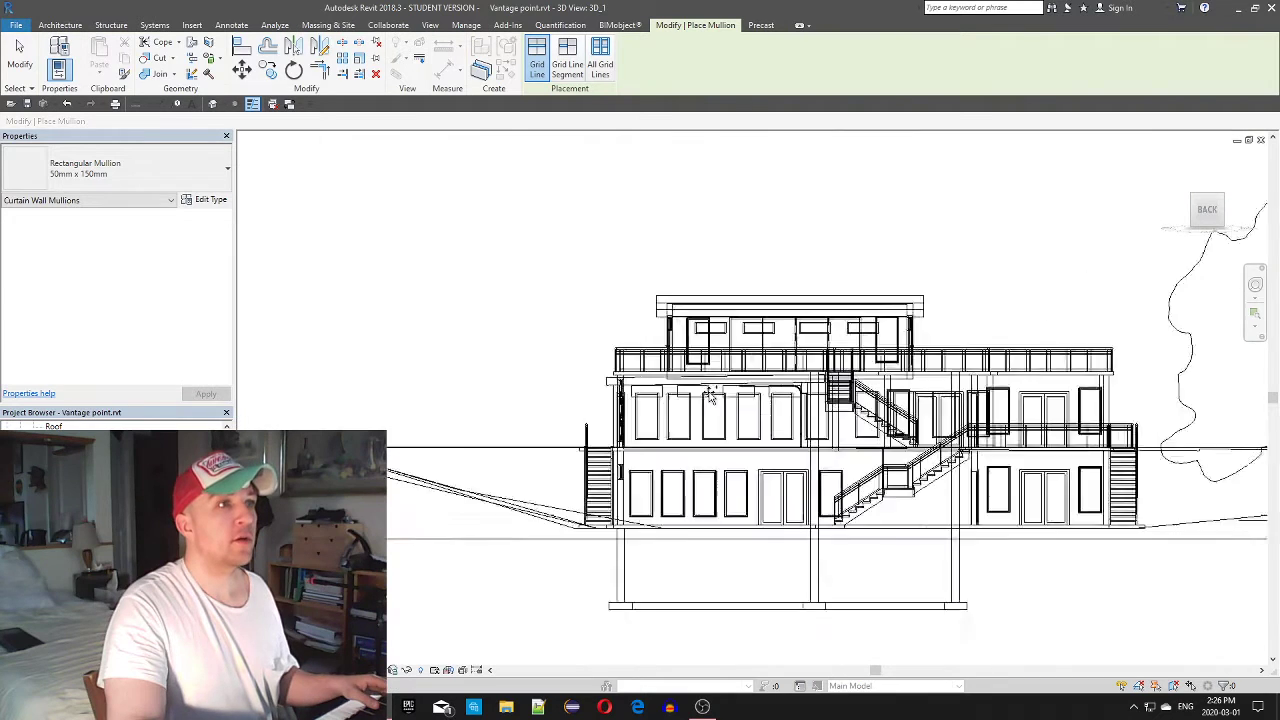
scroll(624, 416, "up", 1)
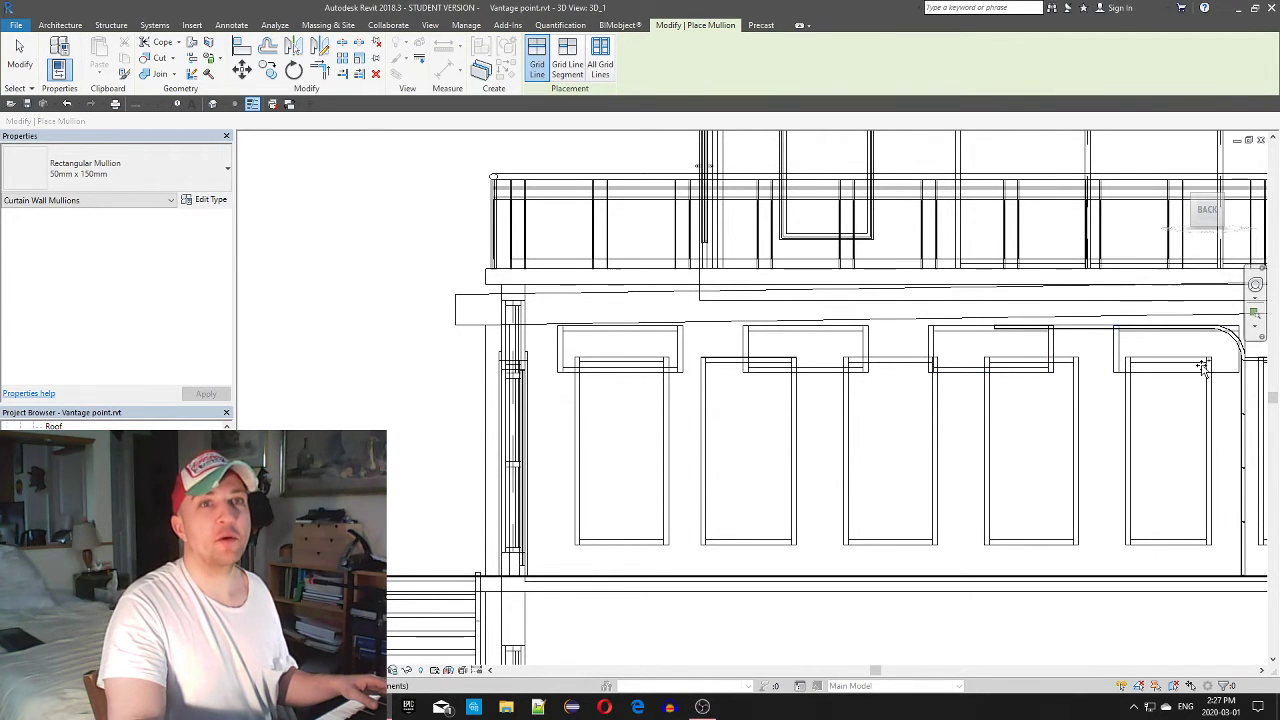
middle_click_drag(1197, 360, 907, 362)
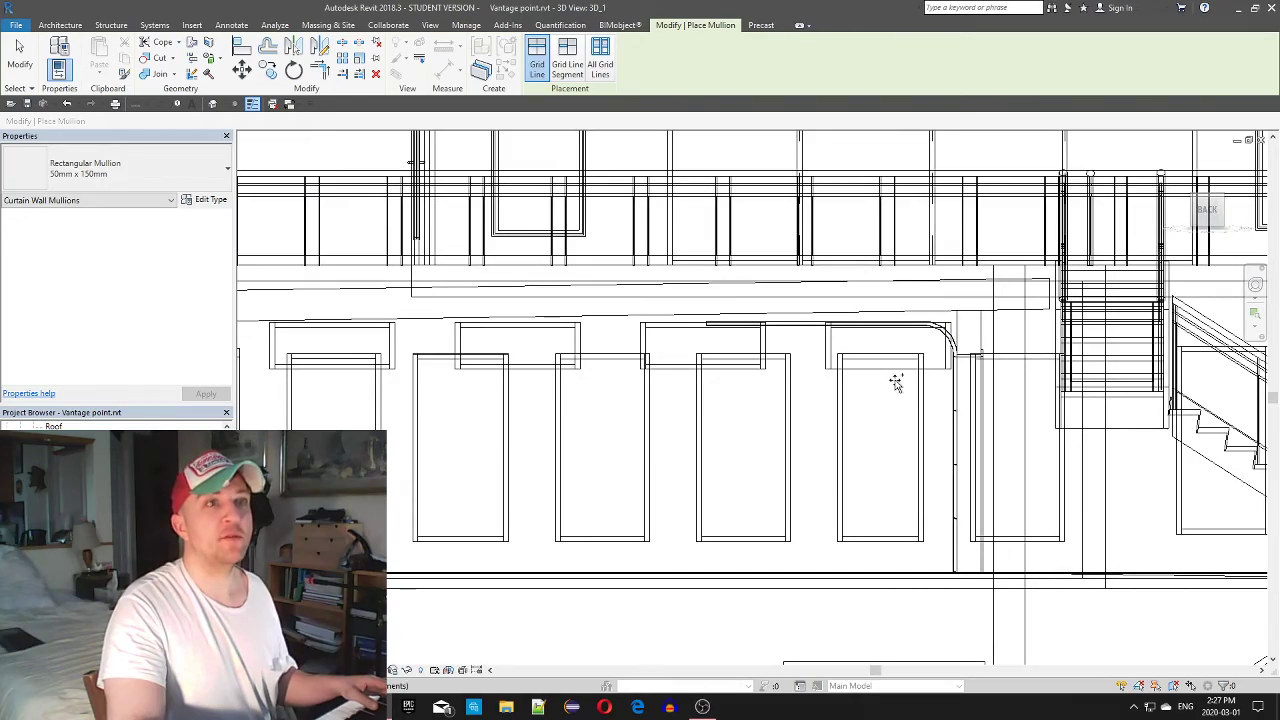
Switch the 3D view to a shaded display and inspect the framed windows above the garage roof
scroll(1103, 342, "down", 3)
middle_click_drag(1103, 342, 695, 345, "shift")
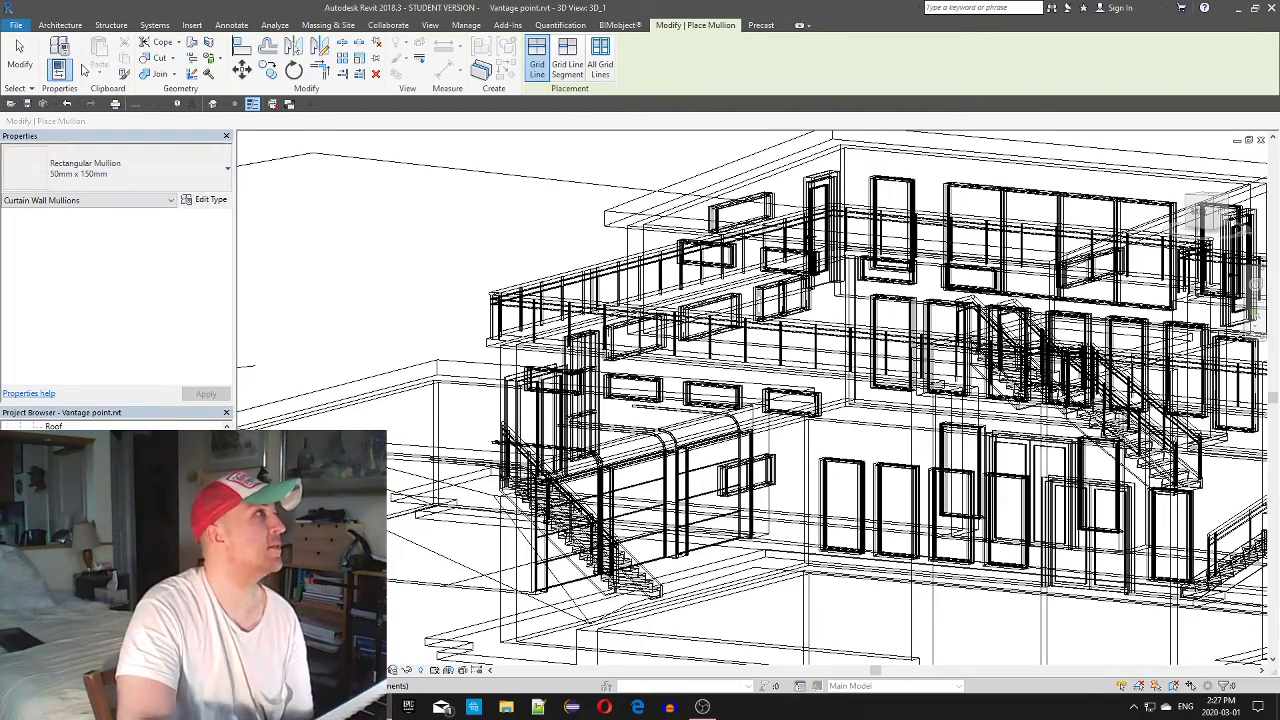
middle_click_drag(932, 411, 638, 349)
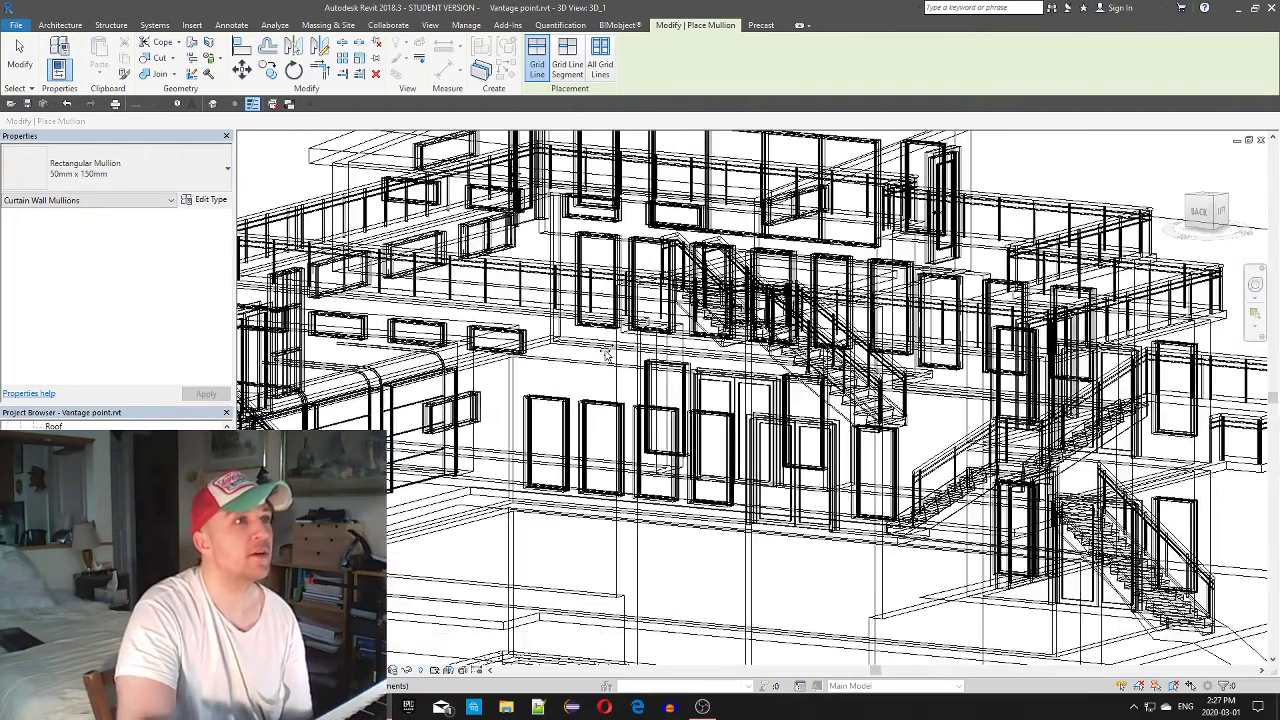
scroll(607, 354, "down", 3)
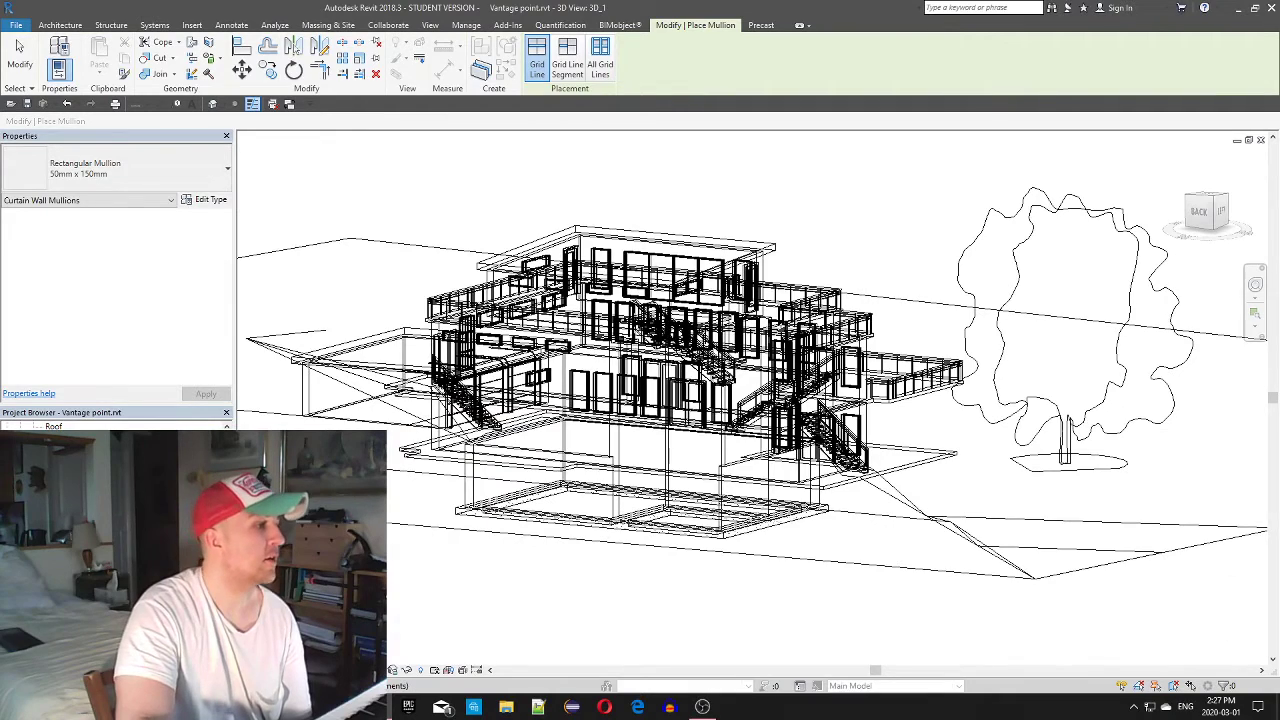
left_click(308, 670)
left_click(345, 616)
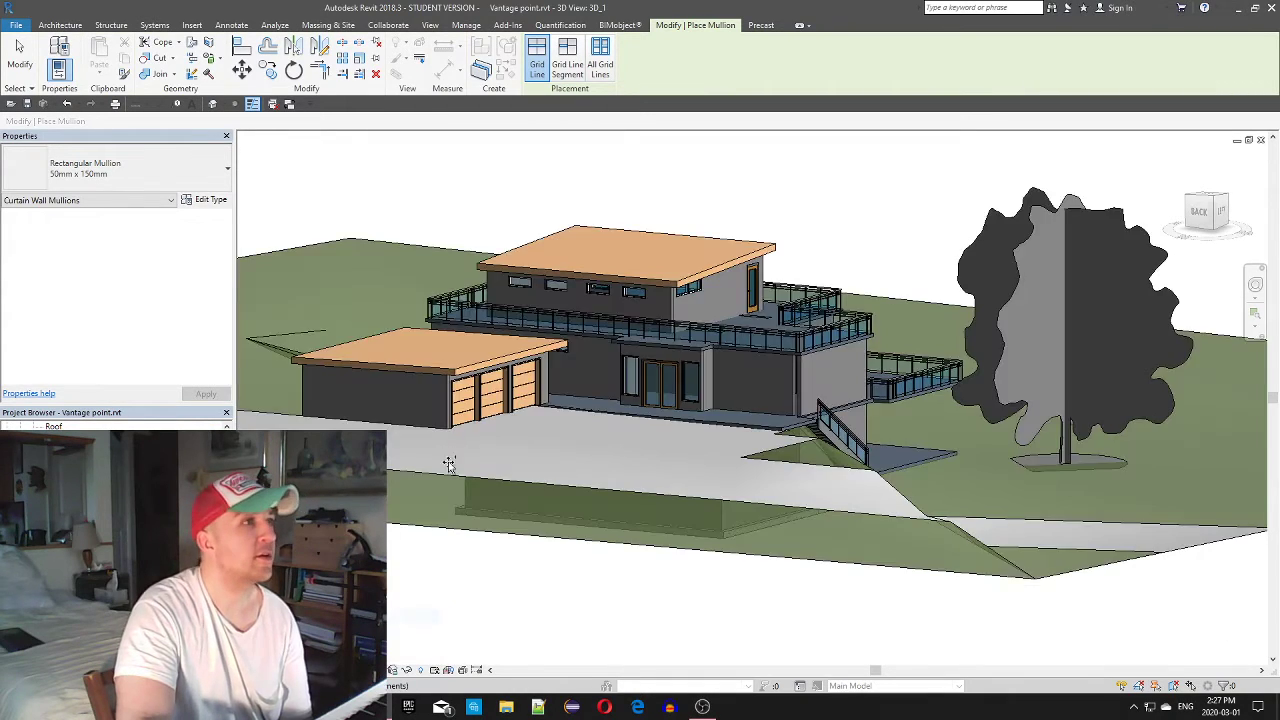
scroll(450, 463, "down", 2)
middle_click_drag(440, 440, 560, 455, "shift")
scroll(560, 455, "up", 4)
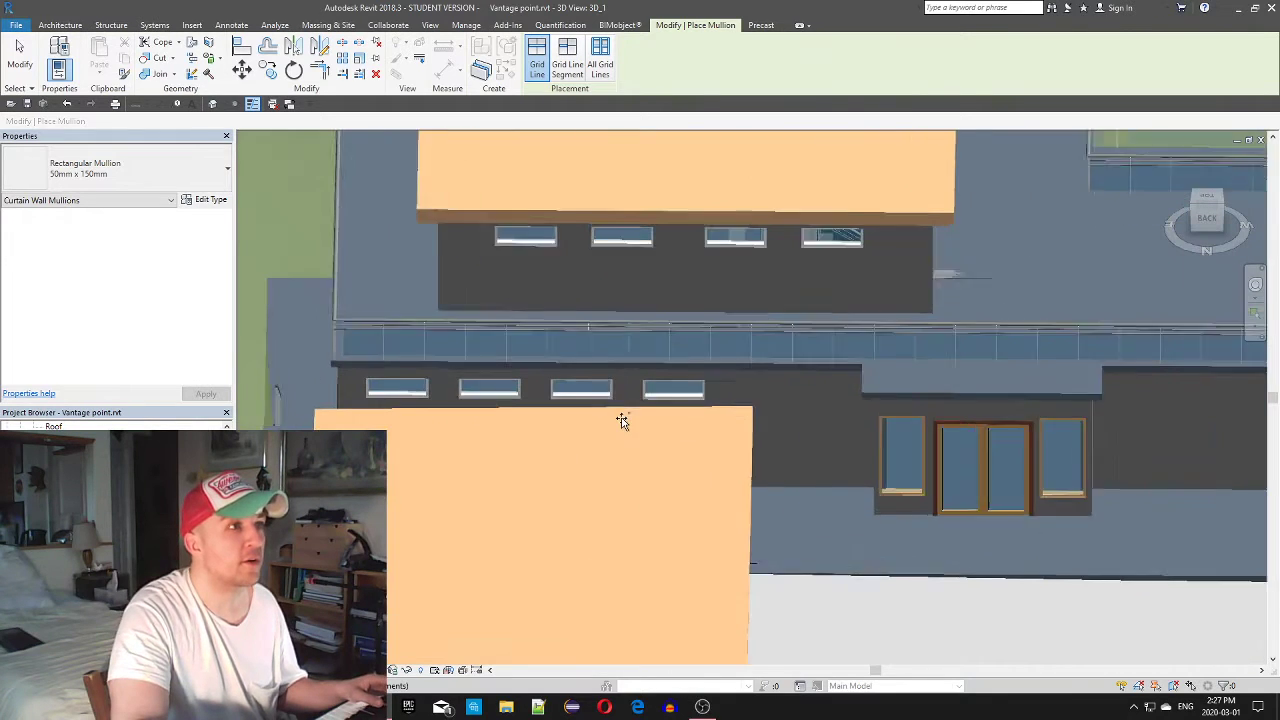
key("Escape")
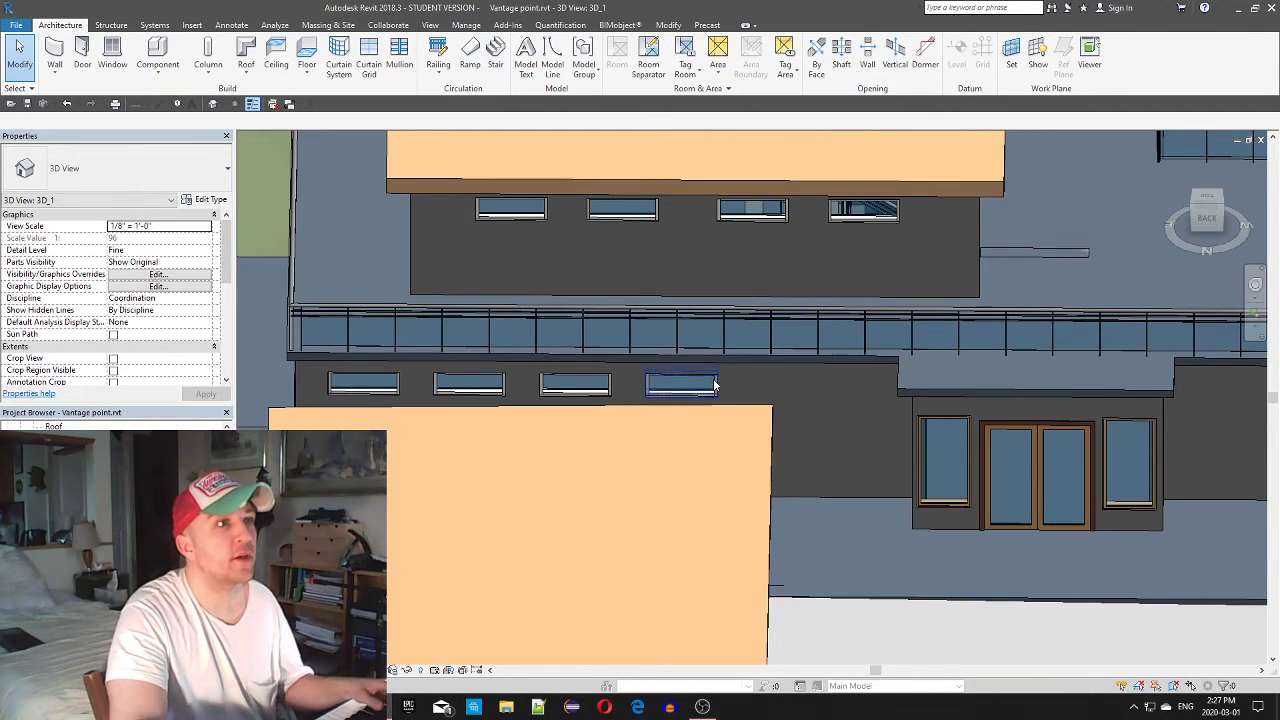
Check the glazing panel nearest the entrance, orient the 3D view to Back, and set the visual style to wireframe
left_click(714, 386)
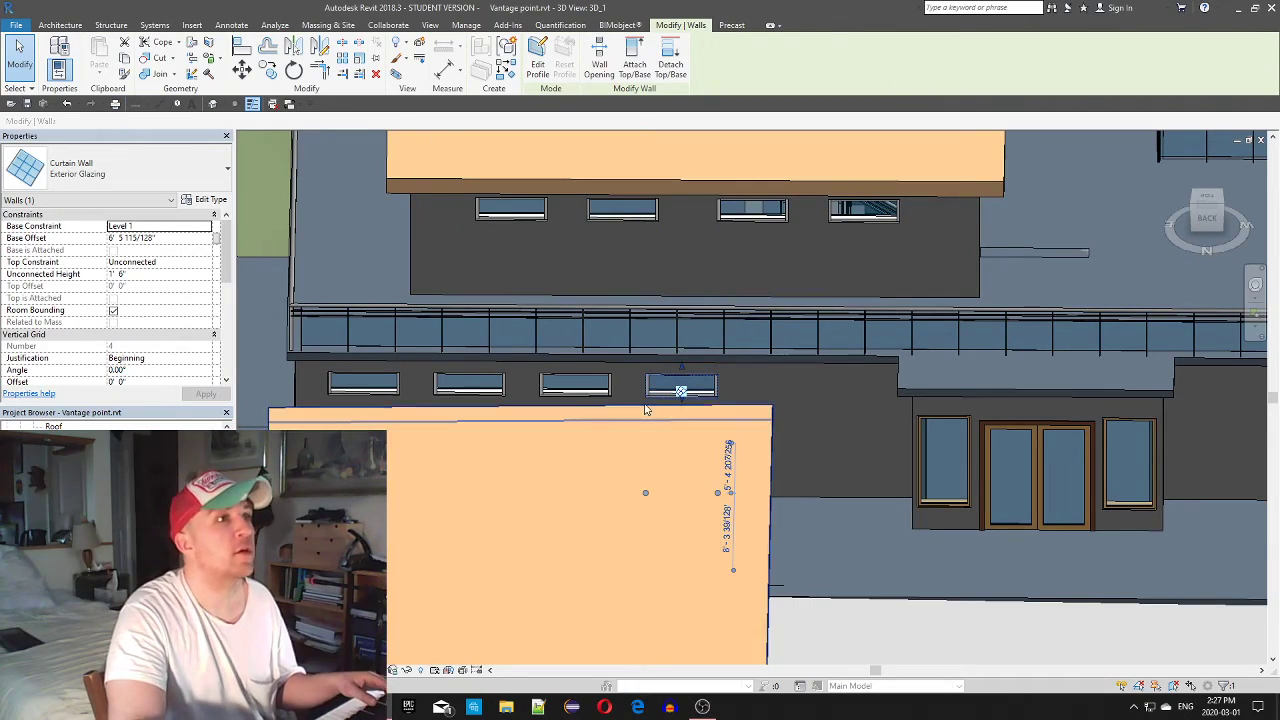
middle_click_drag(1052, 453, 600, 405, "shift")
left_click(1207, 218)
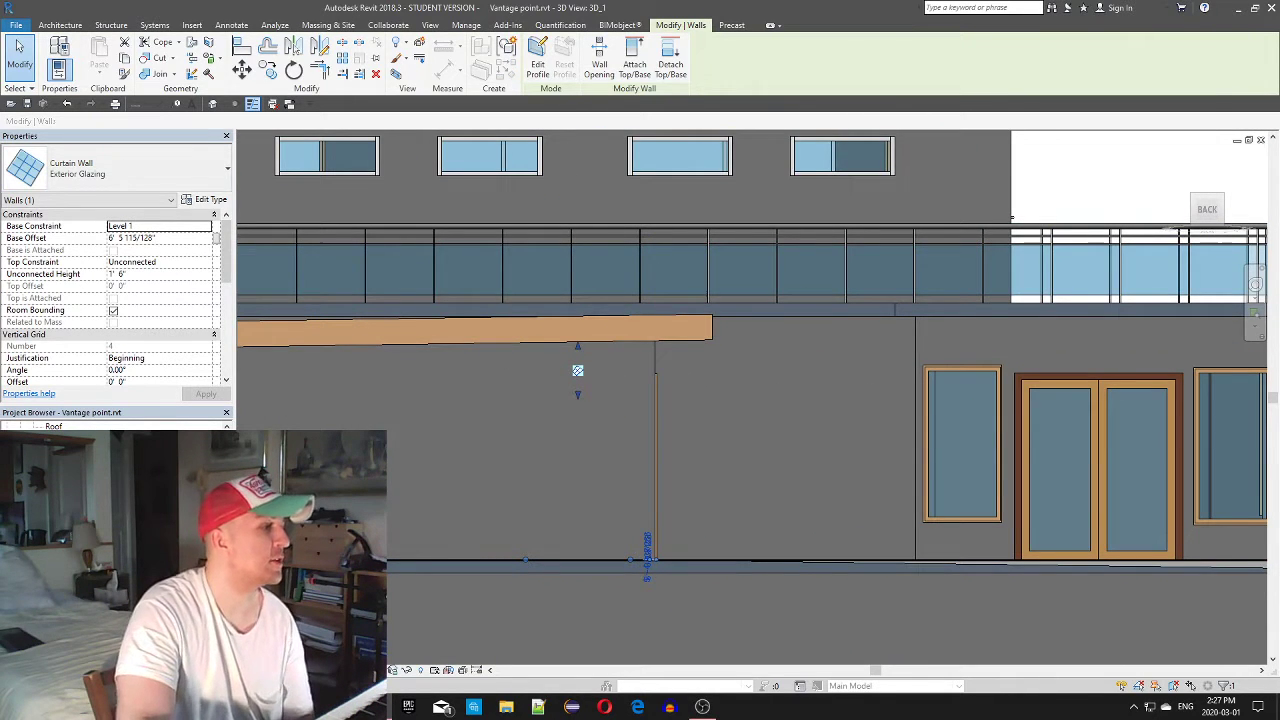
key("Escape")
left_click(406, 670)
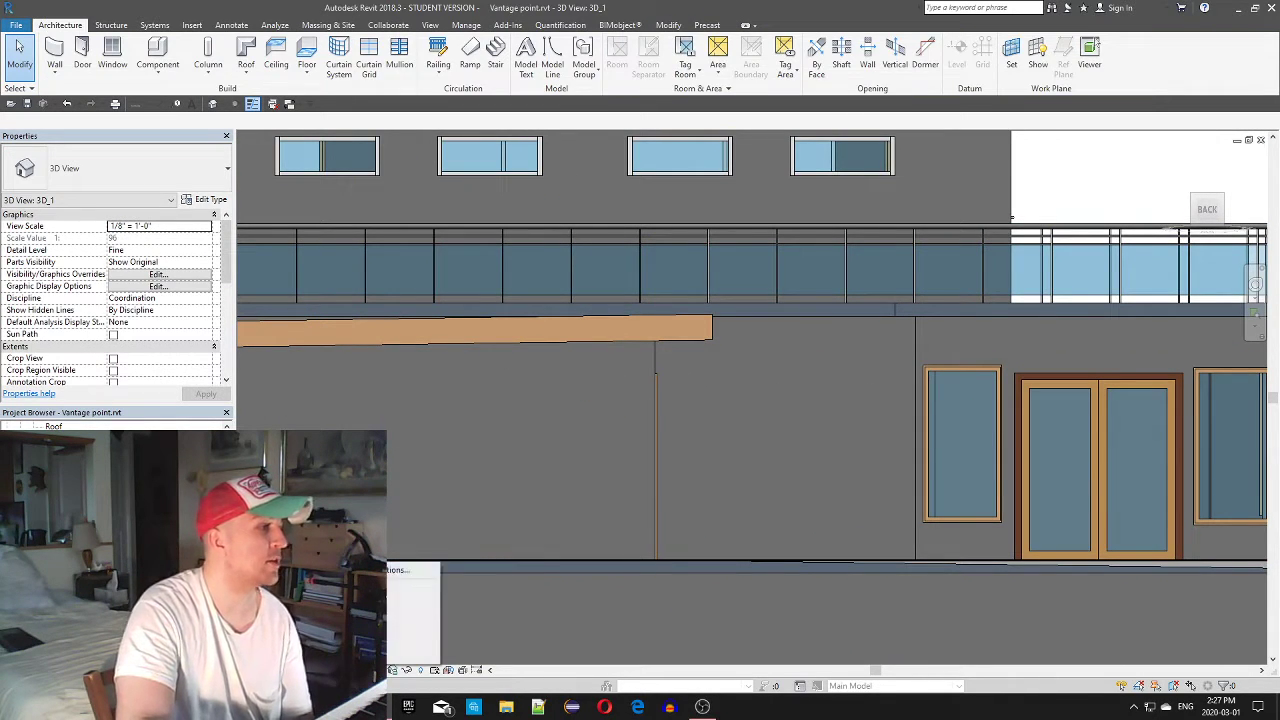
left_click(415, 570)
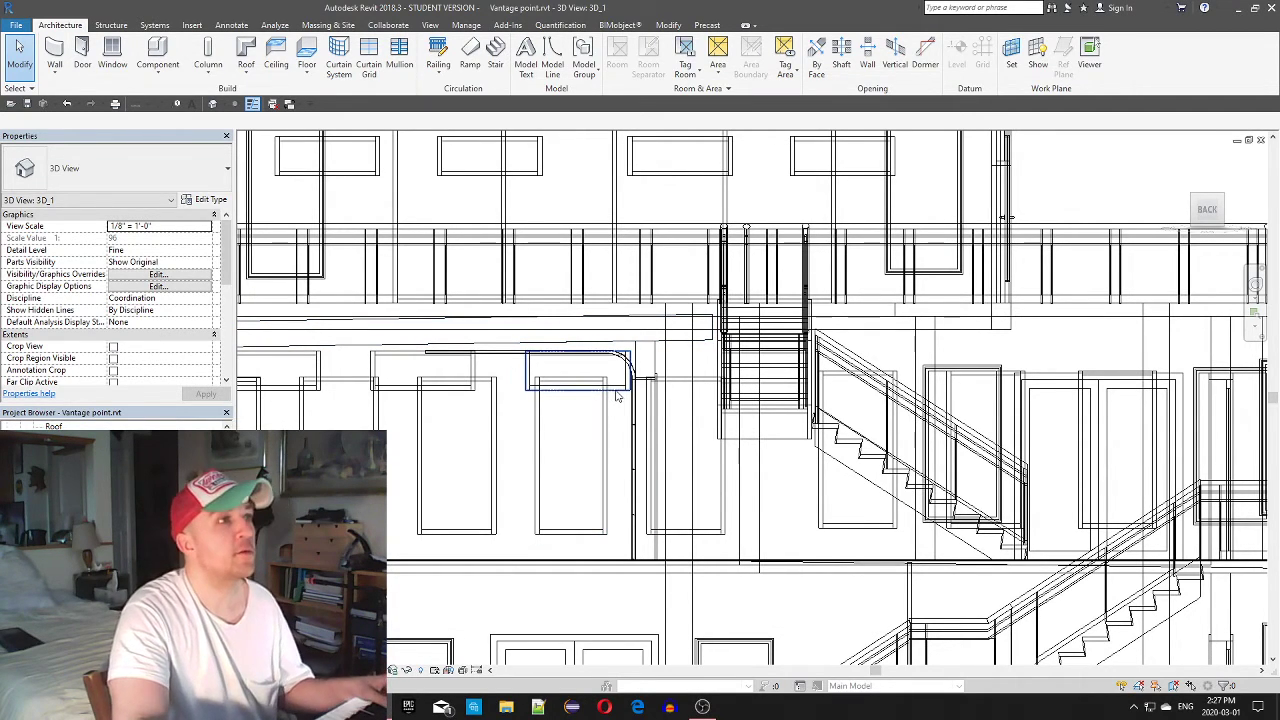
Open the profile of the Generic - 200mm back wall containing the four high windows for editing, accepting removal of its attachments
key("Tab")
left_click(616, 397)
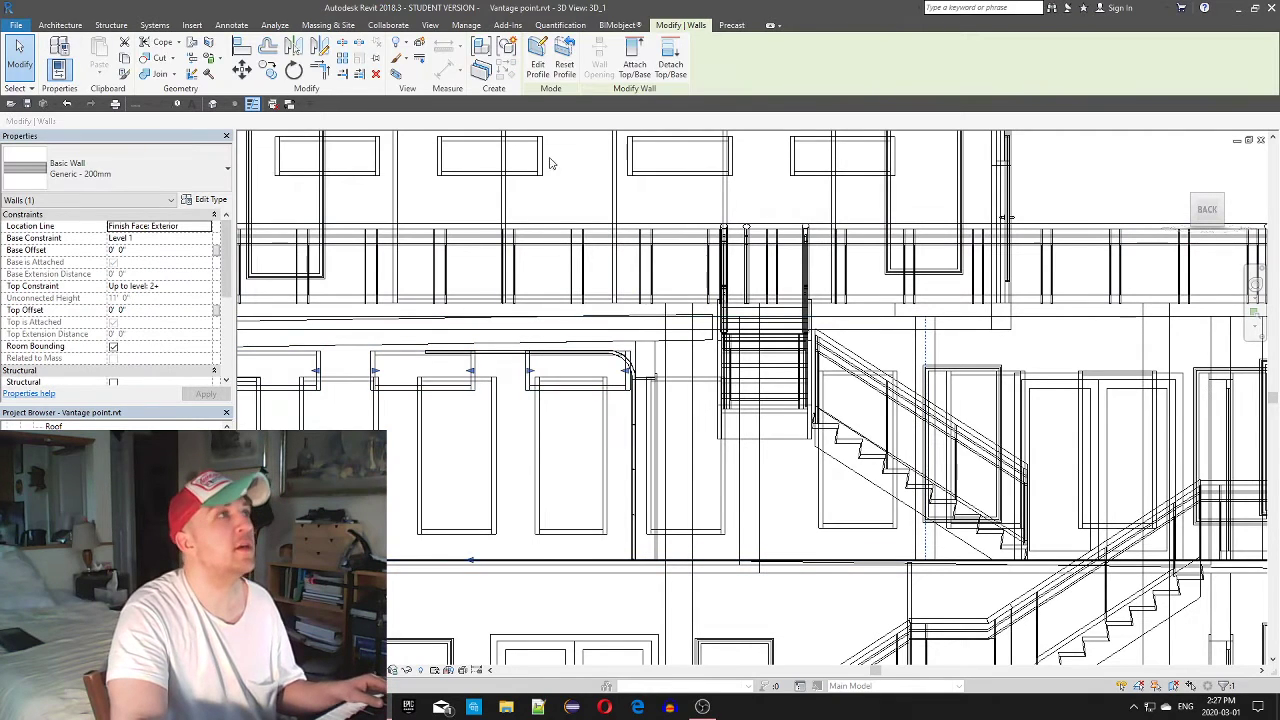
left_click(539, 57)
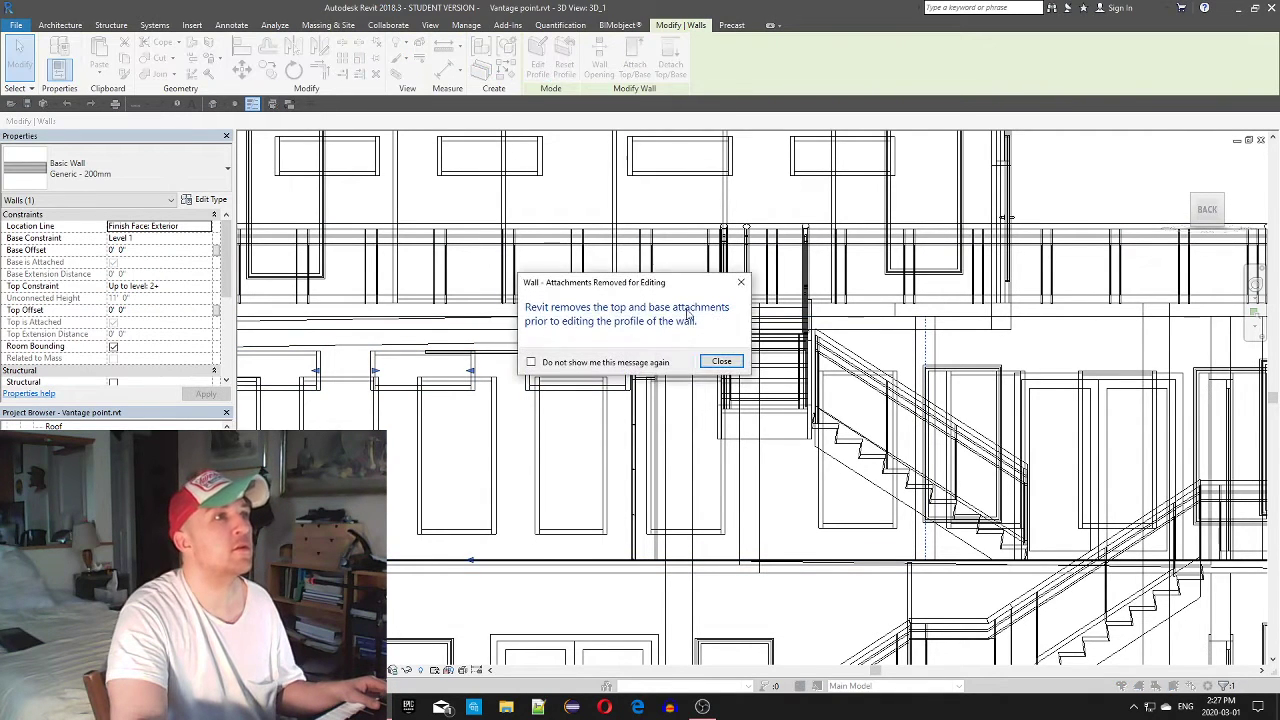
left_click(721, 362)
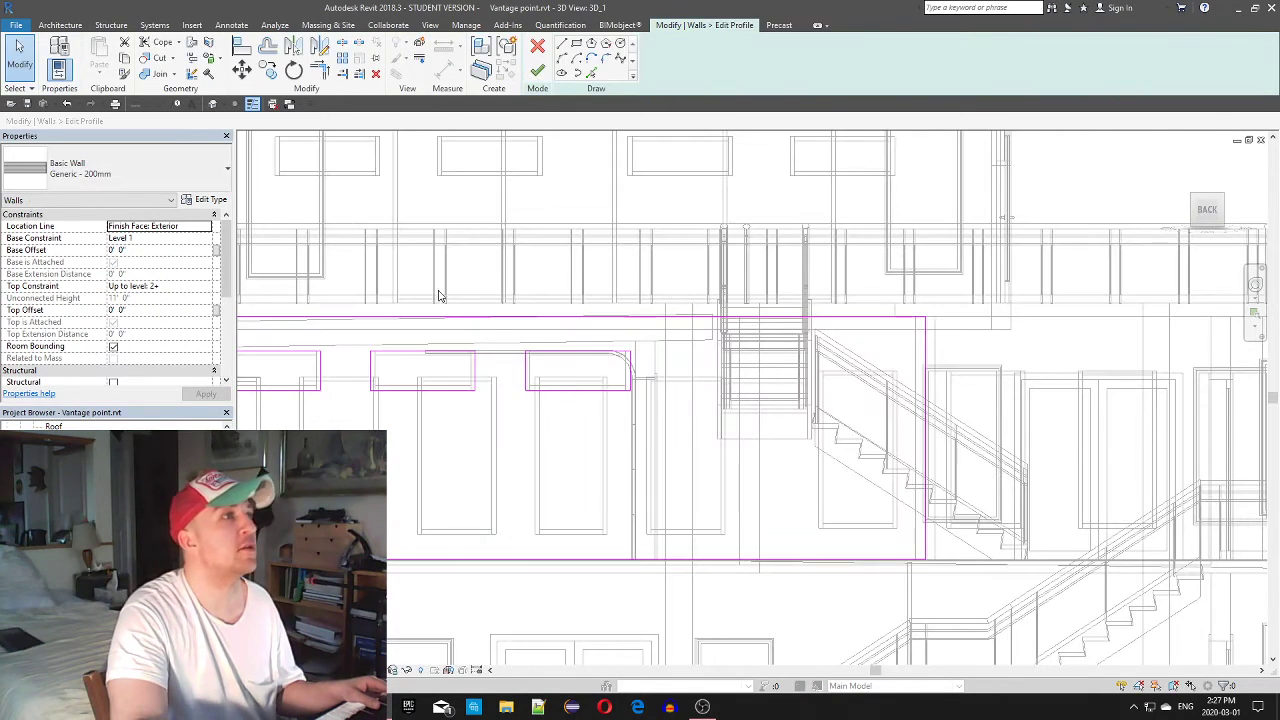
Copy the window opening outline nearest the stairs horizontally along the wall profile, 5' 11" from the original
left_click_drag(520, 353, 520, 354)
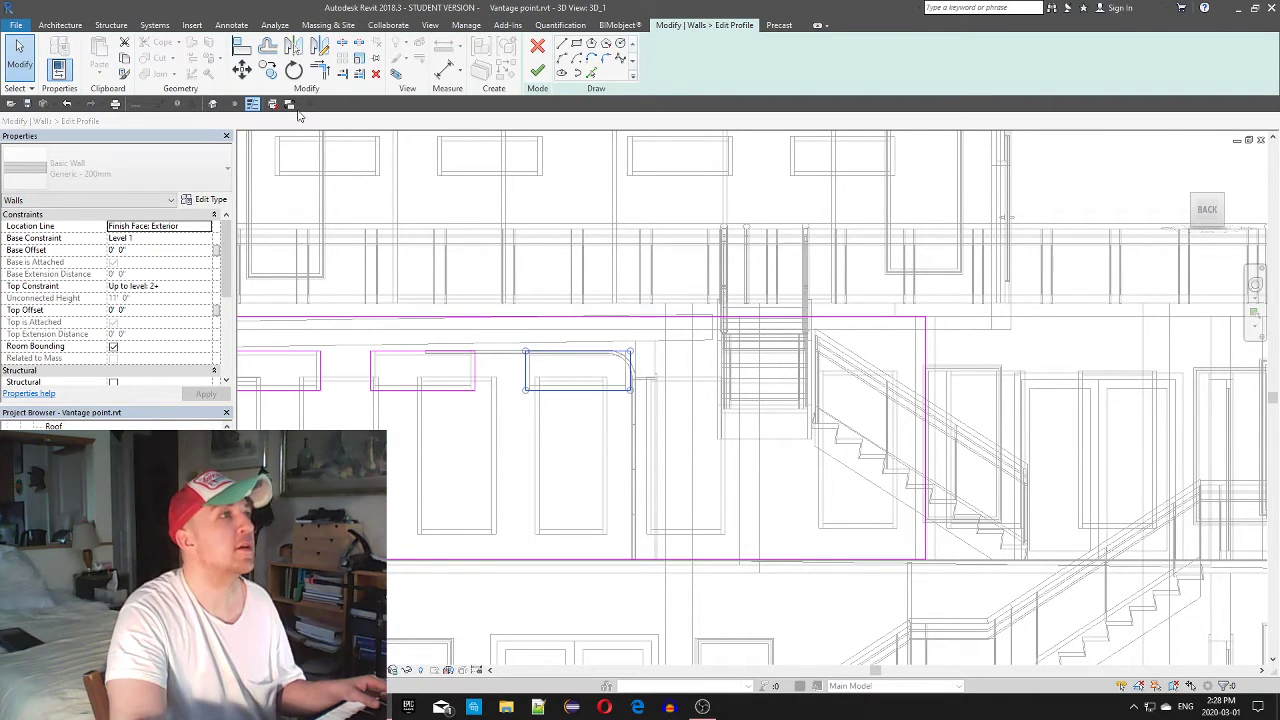
left_click(268, 70)
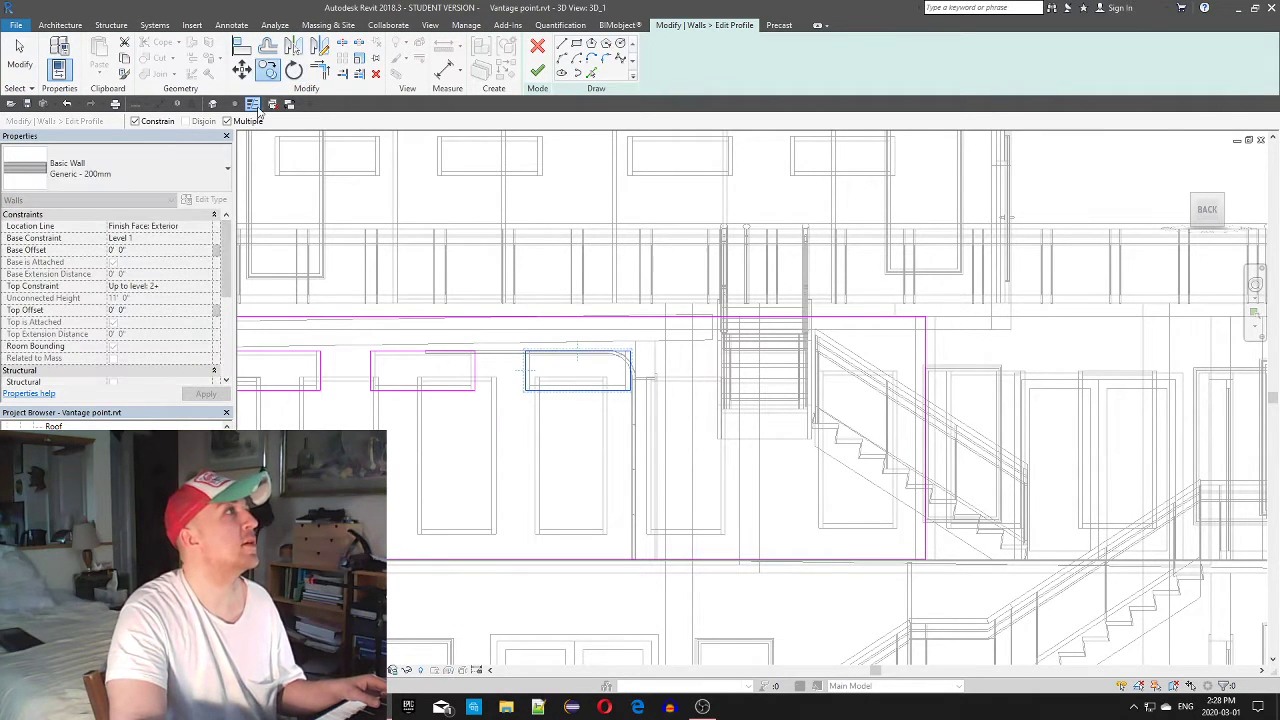
left_click(525, 391)
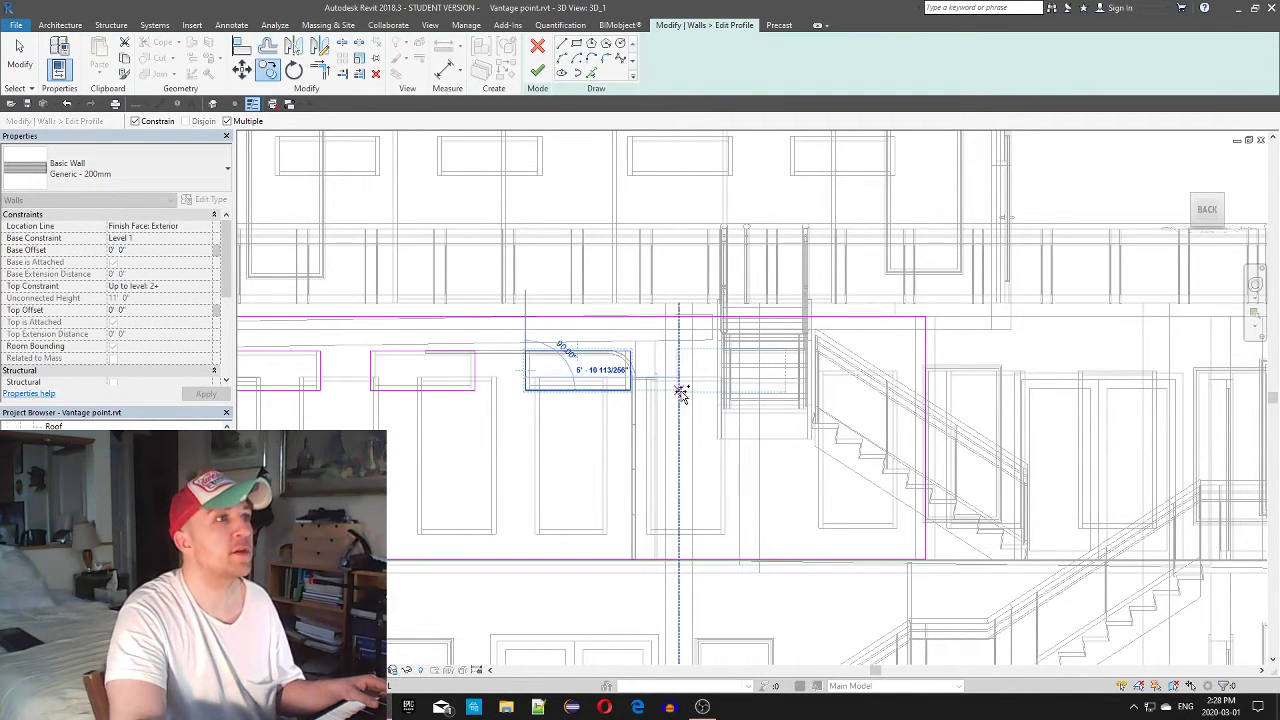
scroll(680, 390, "up", 4)
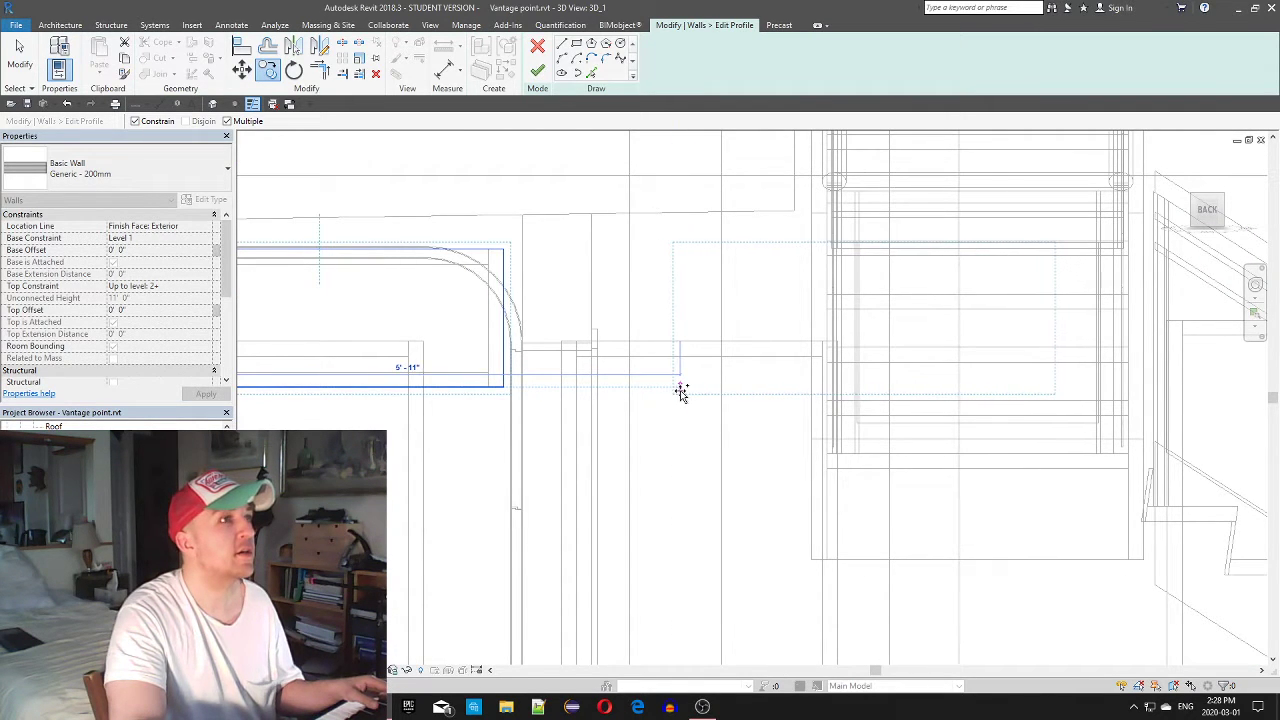
left_click(680, 388)
scroll(780, 388, "down", 2)
middle_click_drag(1003, 389, 508, 391)
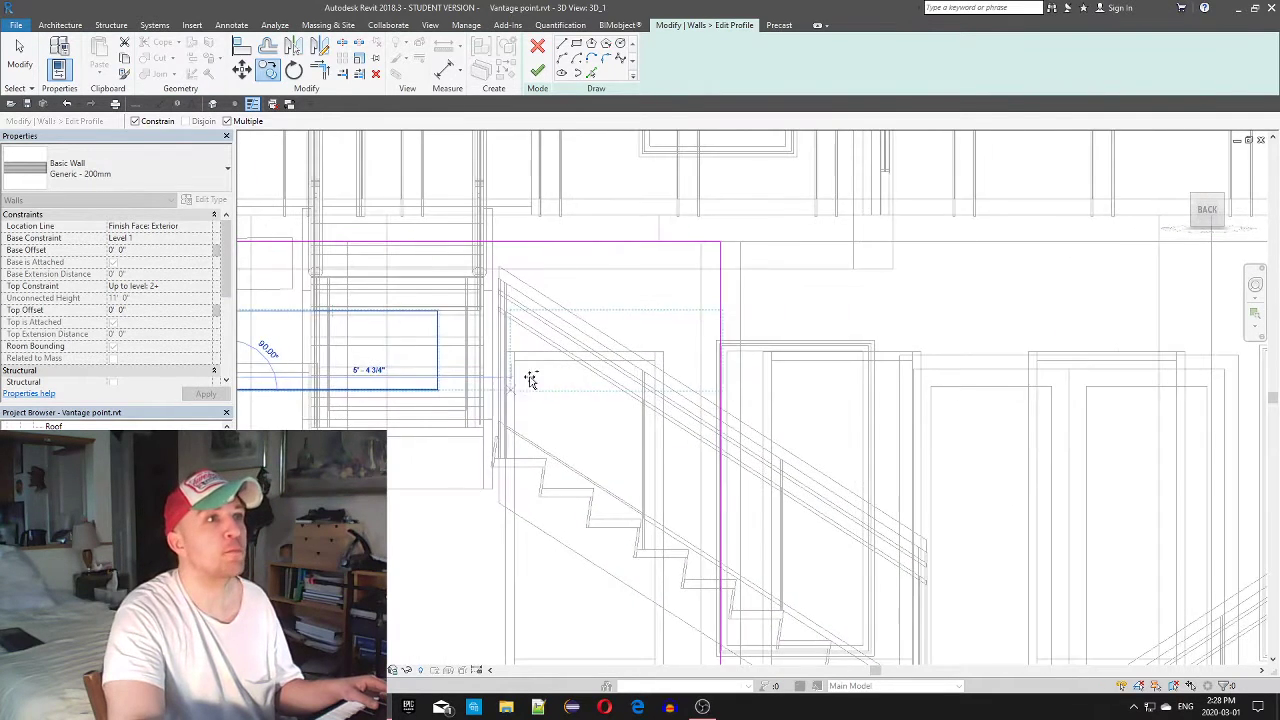
scroll(530, 380, "down", 2)
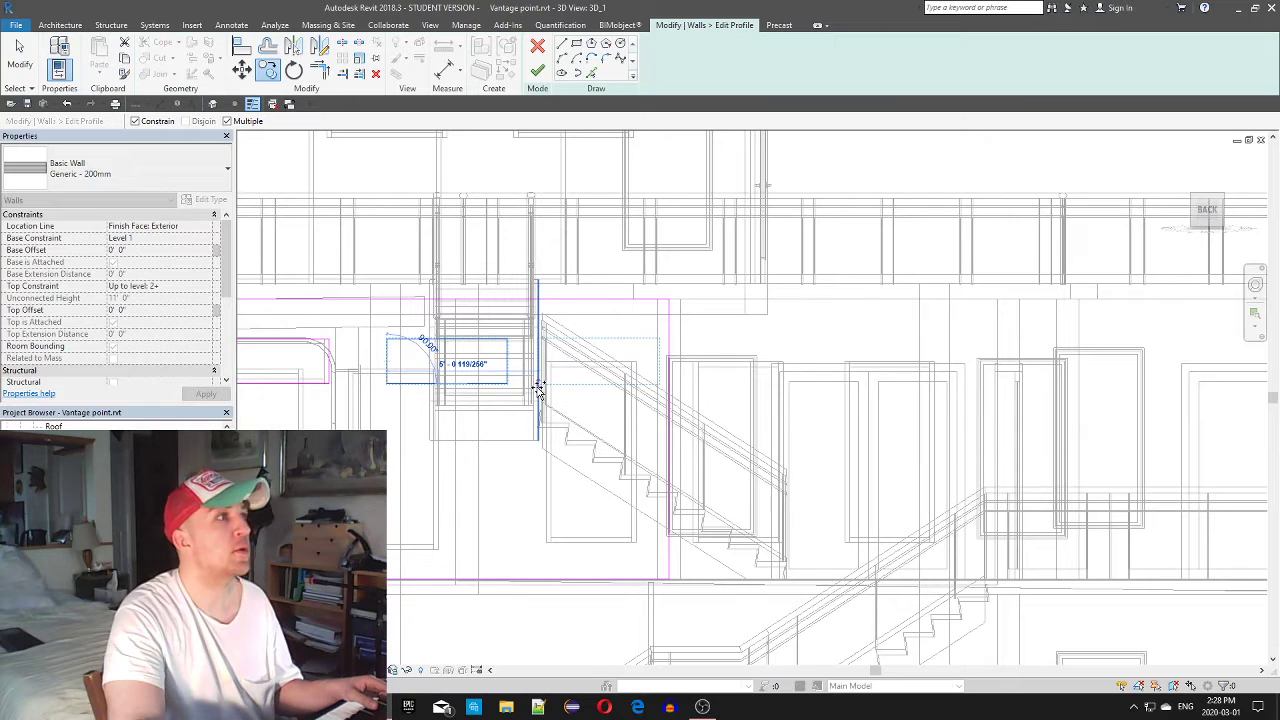
key("Escape")
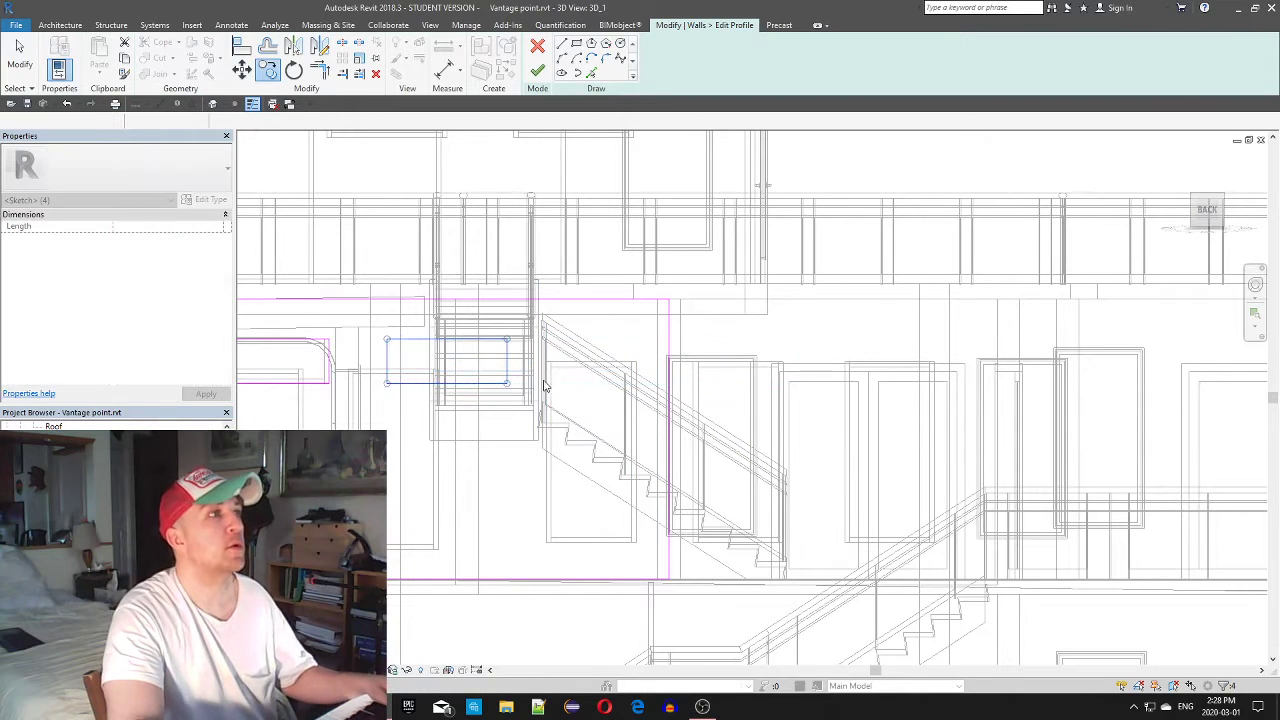
key("Escape")
Examine the position and spacing of the copied window opening relative to the other openings in the wall profile
scroll(545, 385, "down", 5)
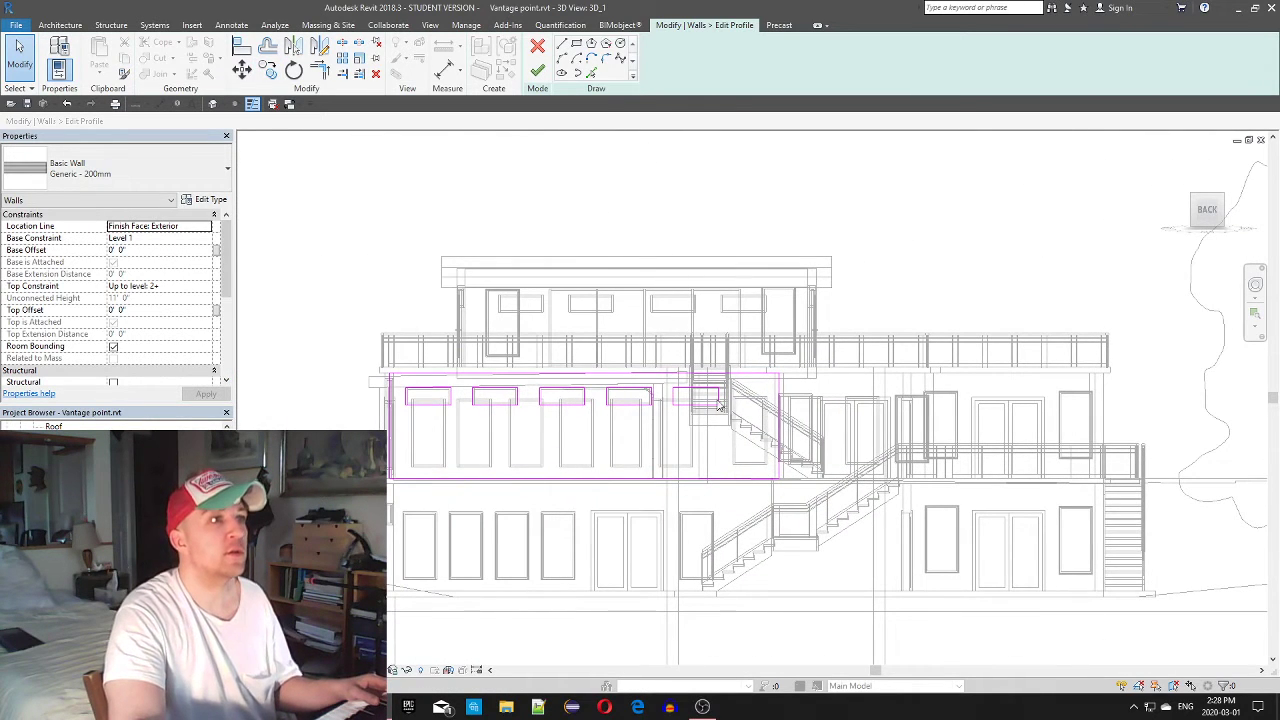
left_click(671, 400)
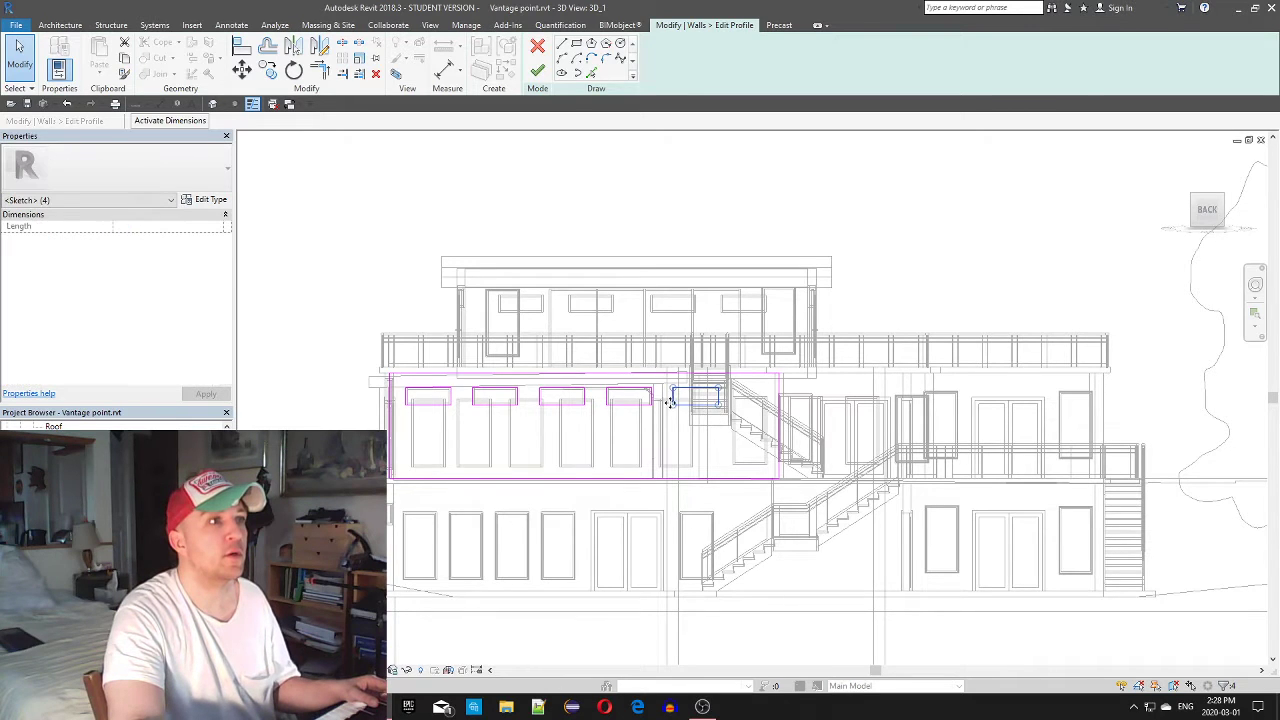
scroll(657, 418, "up", 2)
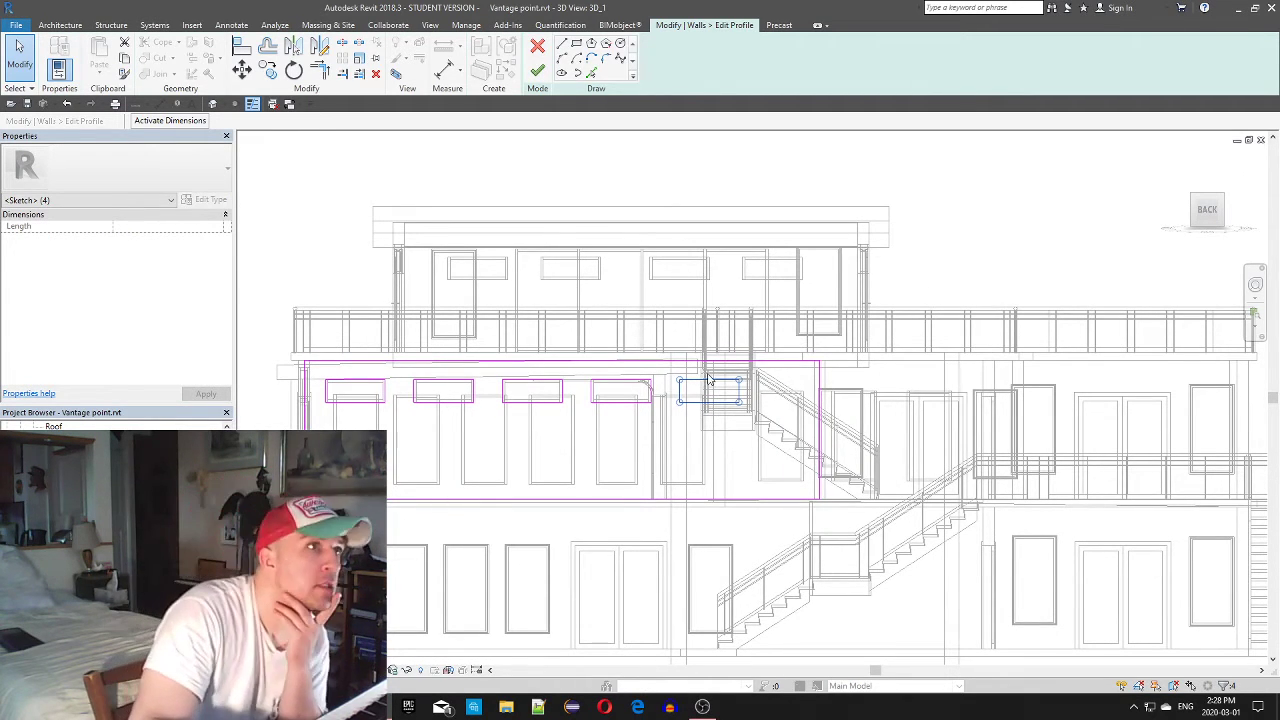
scroll(884, 476, "up", 5)
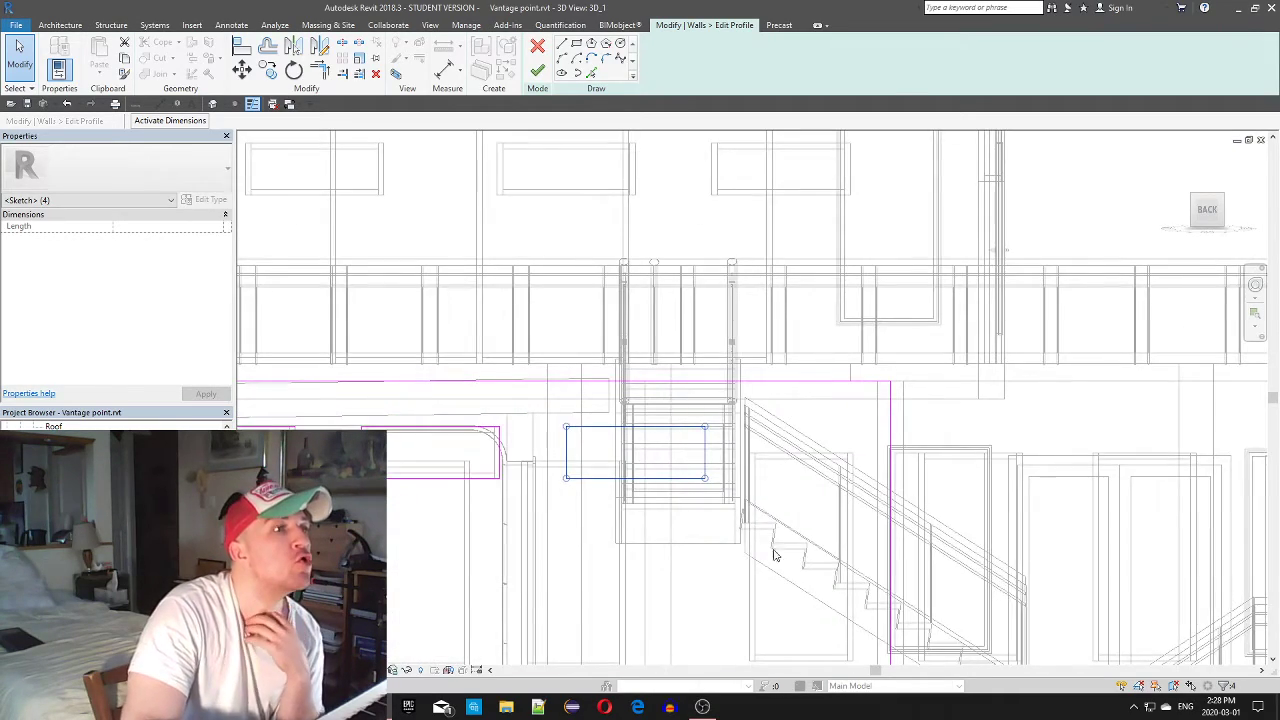
scroll(648, 455, "down", 5)
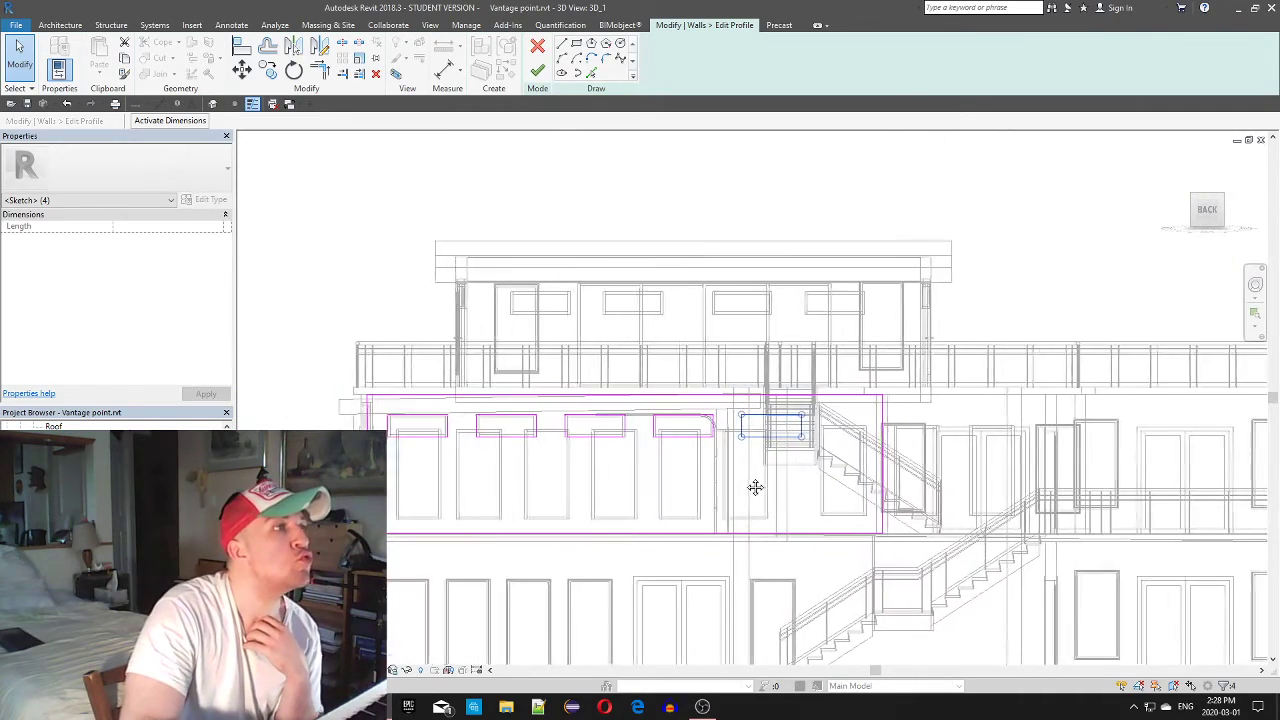
left_click_drag(825, 450, 461, 406)
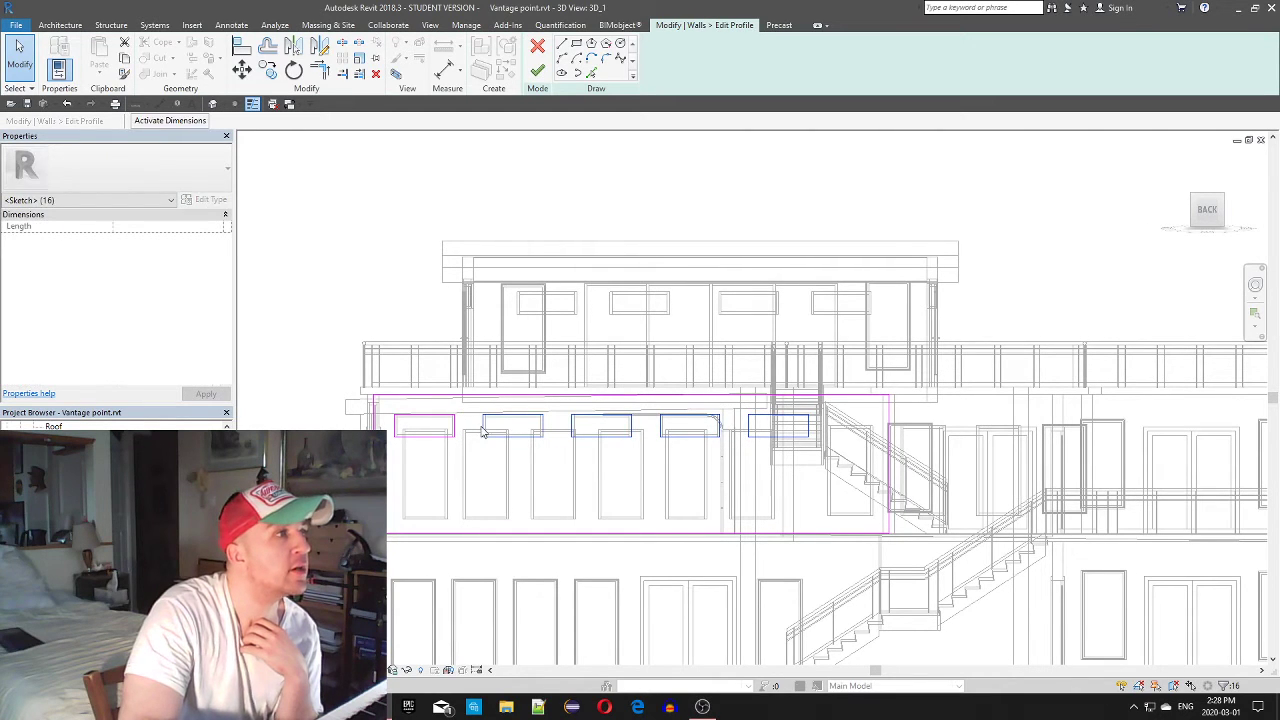
left_click(557, 464)
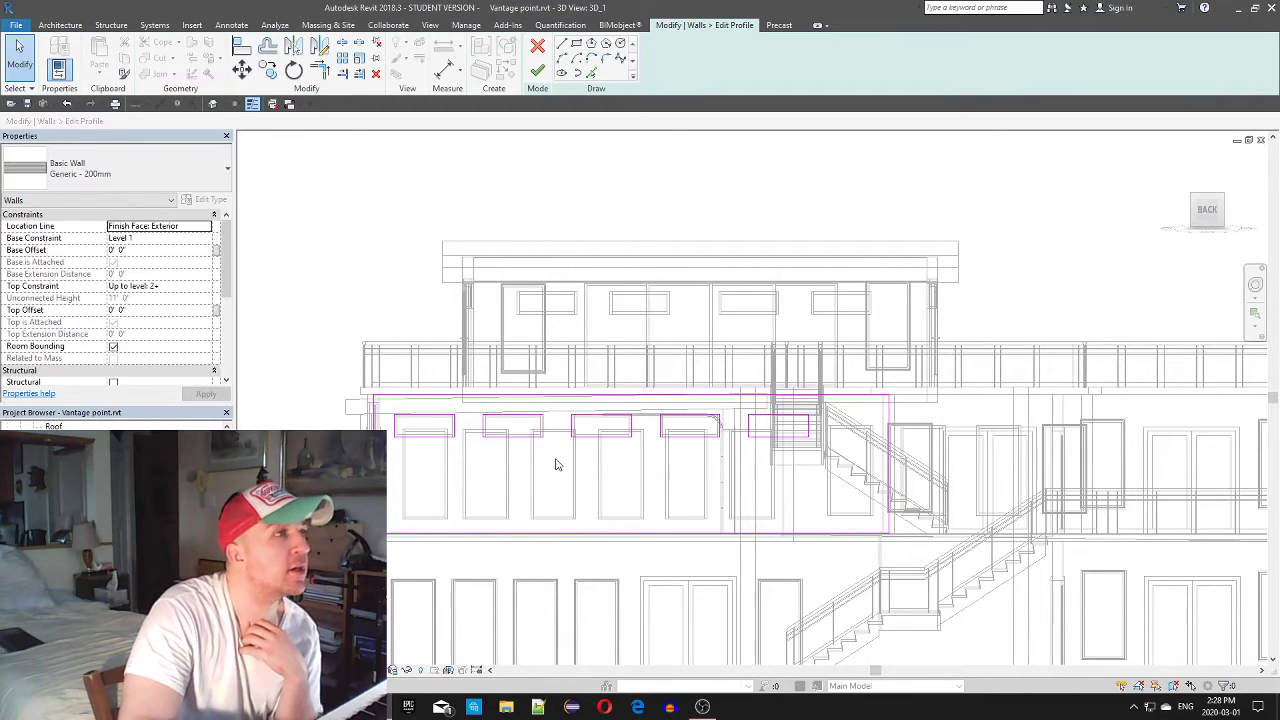
Move the copied window opening outline horizontally by about its own width, toward the end of the wall profile nearest the entrance
left_click(748, 420)
scroll(750, 425, "up", 5)
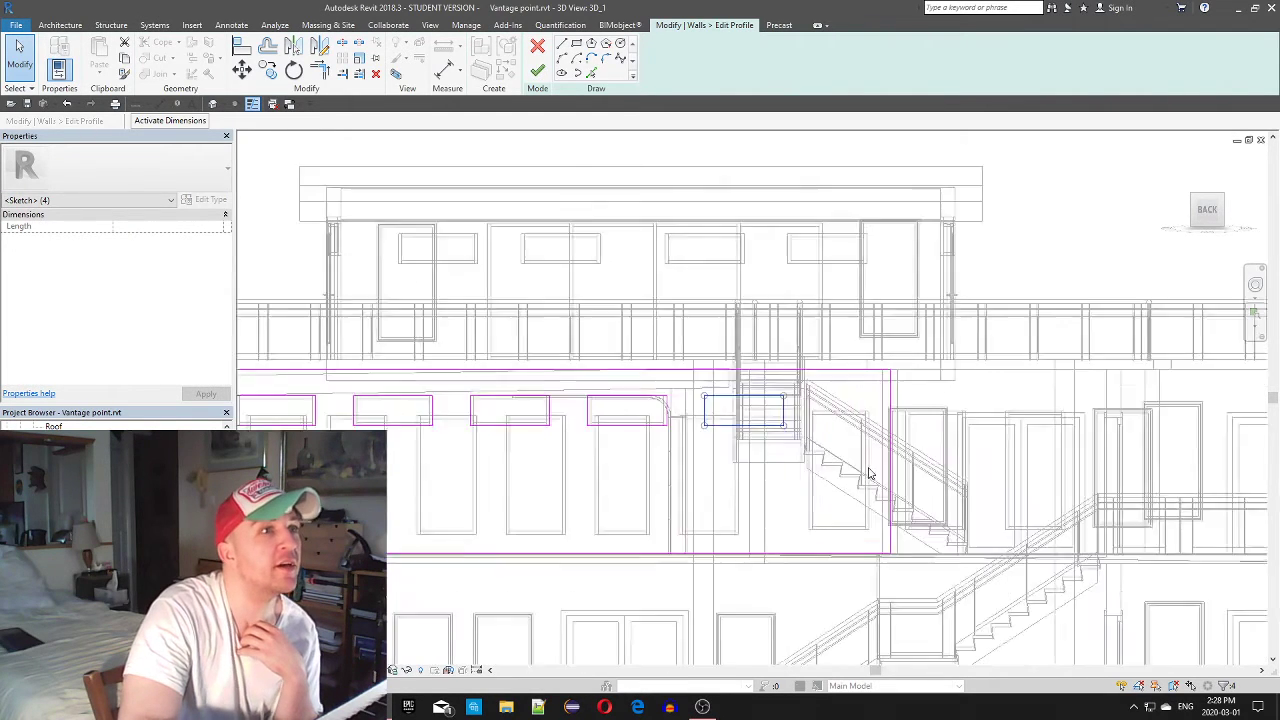
left_click(241, 69)
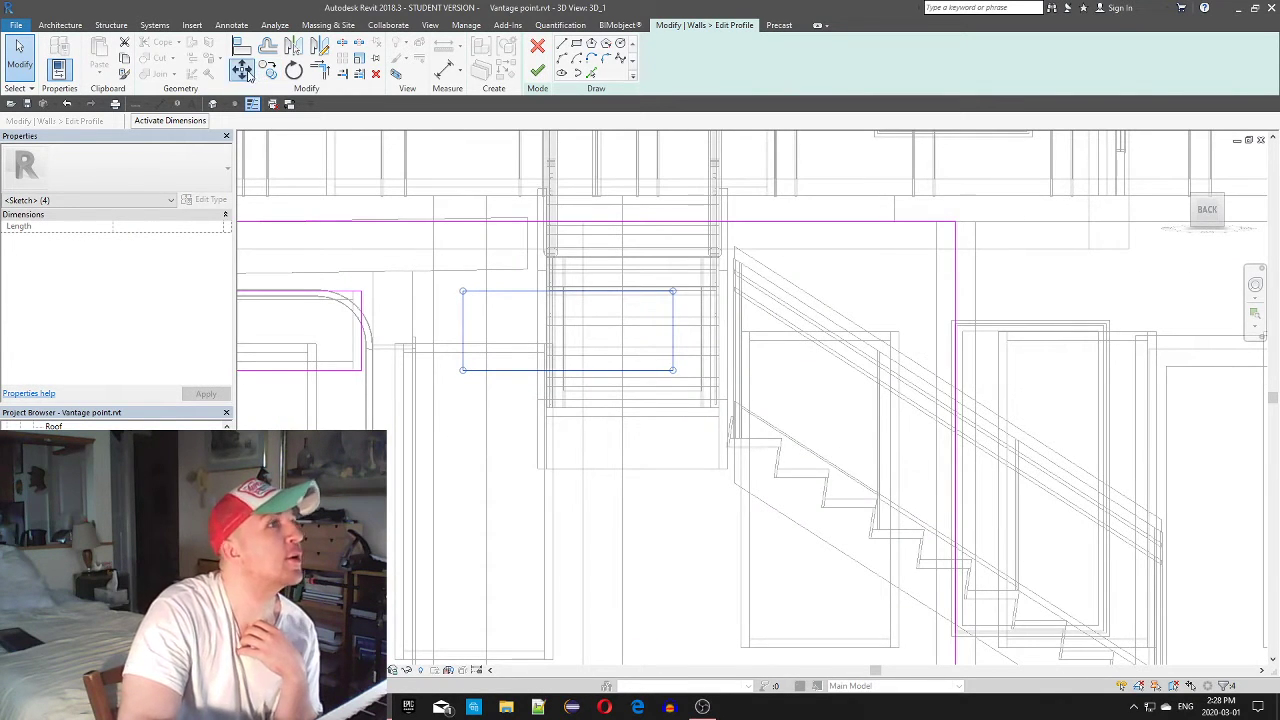
left_click(464, 371)
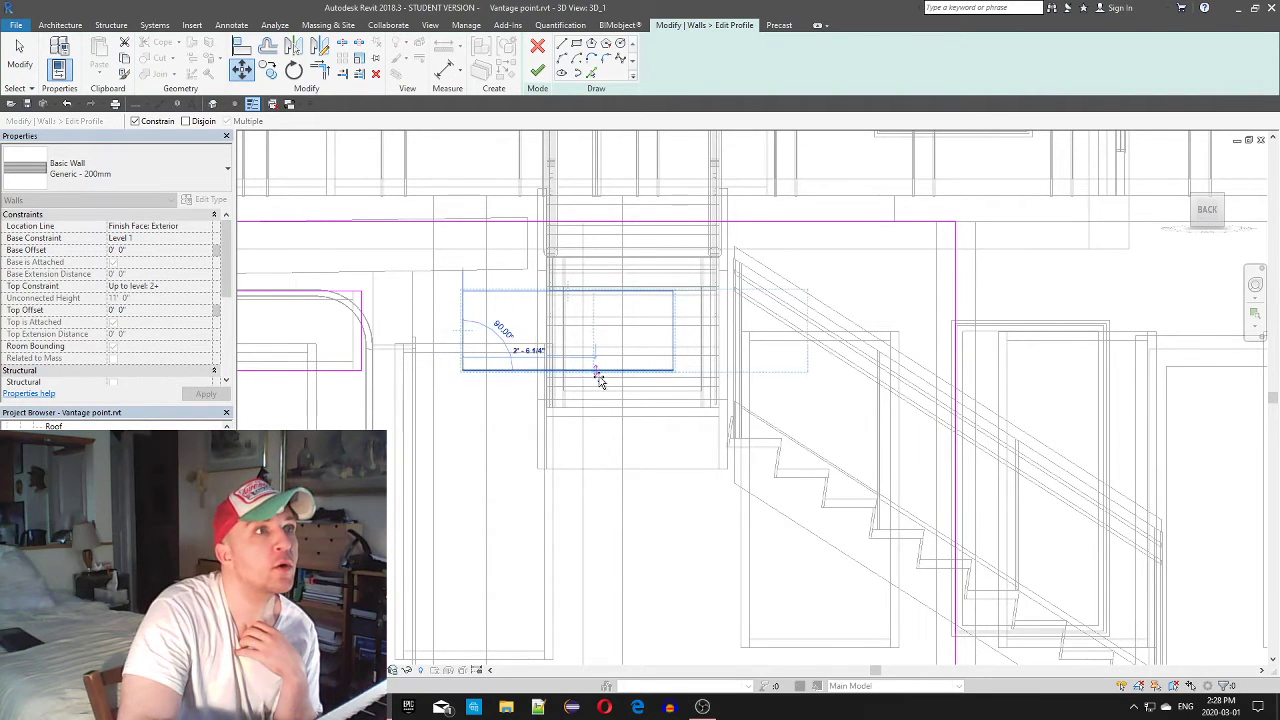
left_click(680, 380)
scroll(678, 370, "down", 5)
scroll(677, 362, "up", 5)
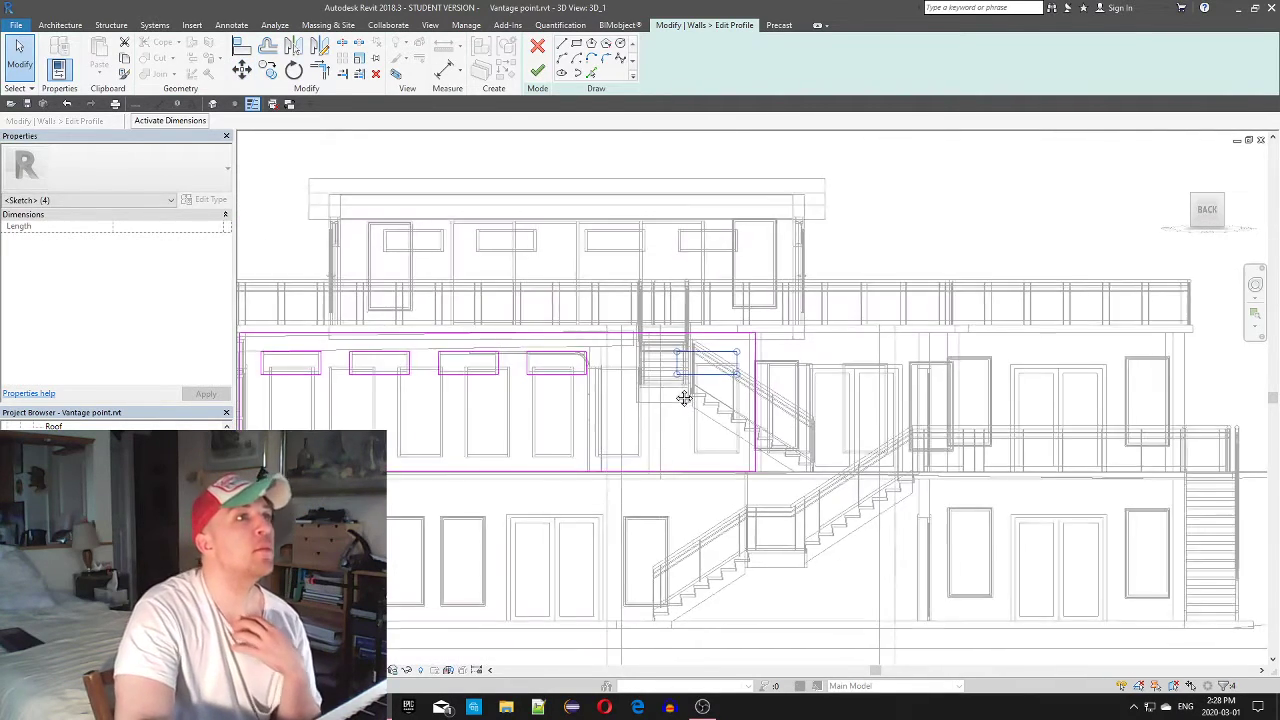
Move the neighbouring window opening outline horizontally about 4' toward the copied opening beside the stairs
left_click_drag(585, 411, 434, 343)
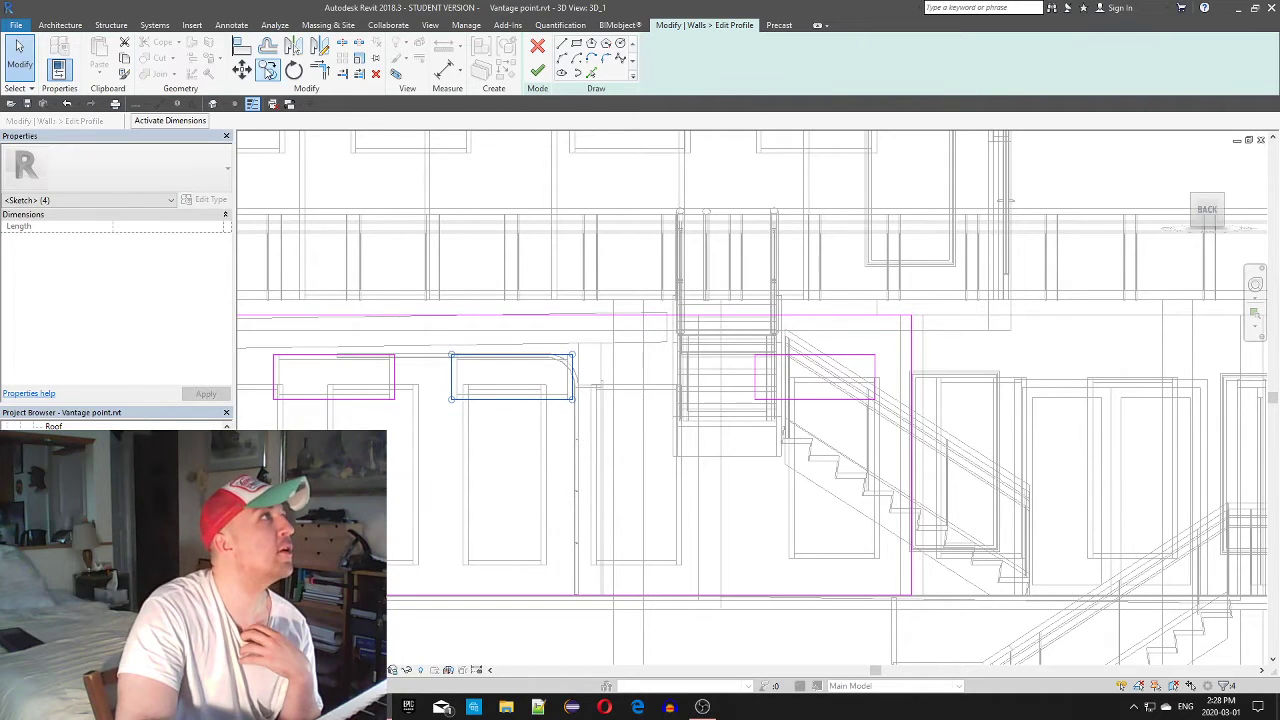
left_click(241, 68)
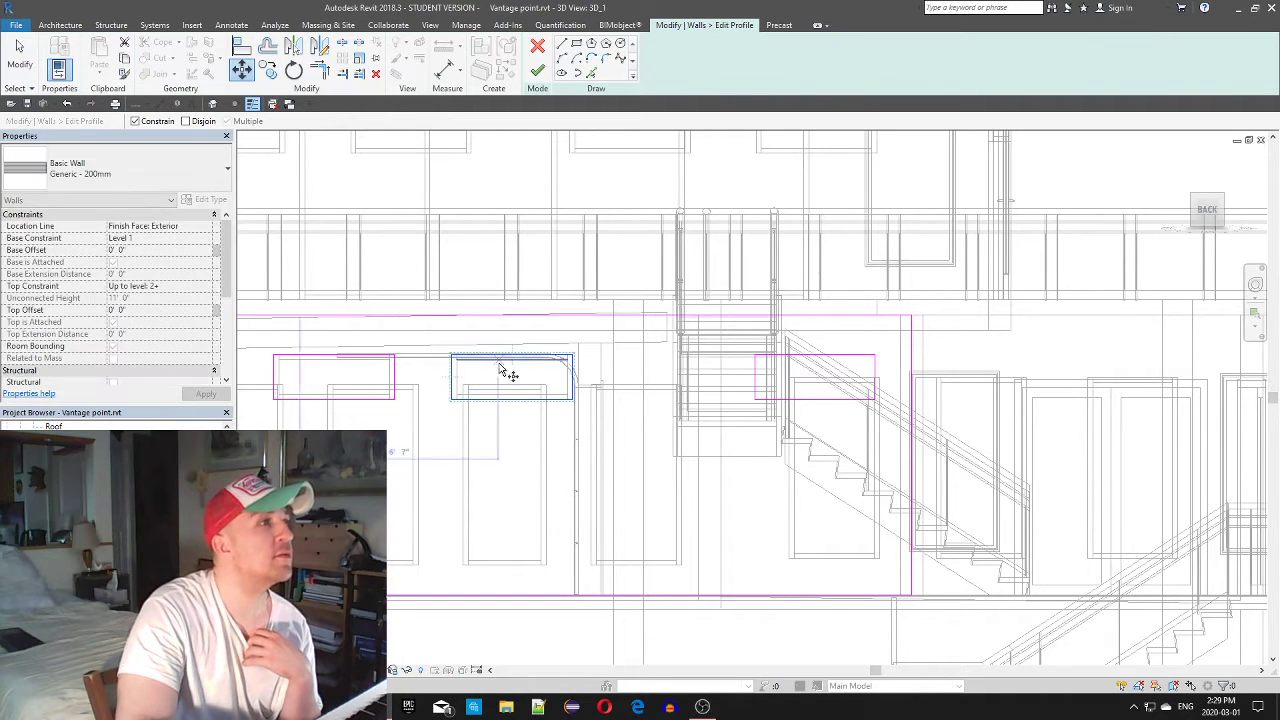
left_click(451, 398)
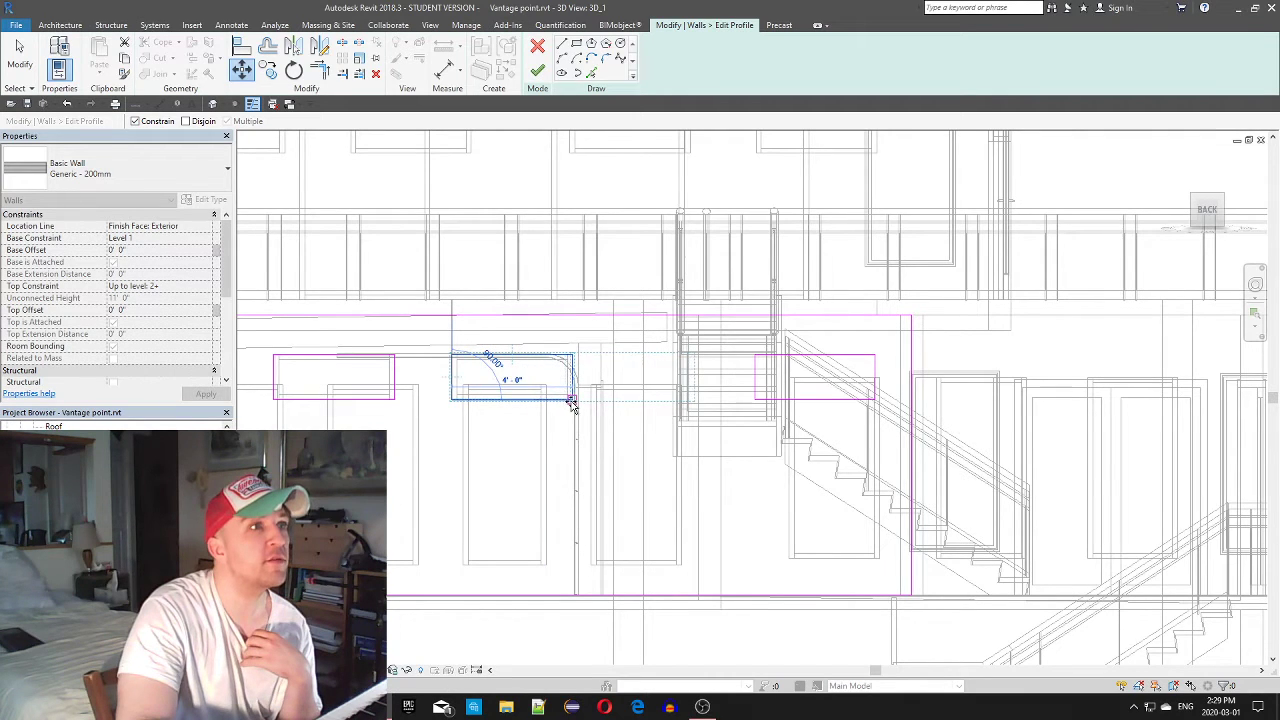
left_click(566, 399)
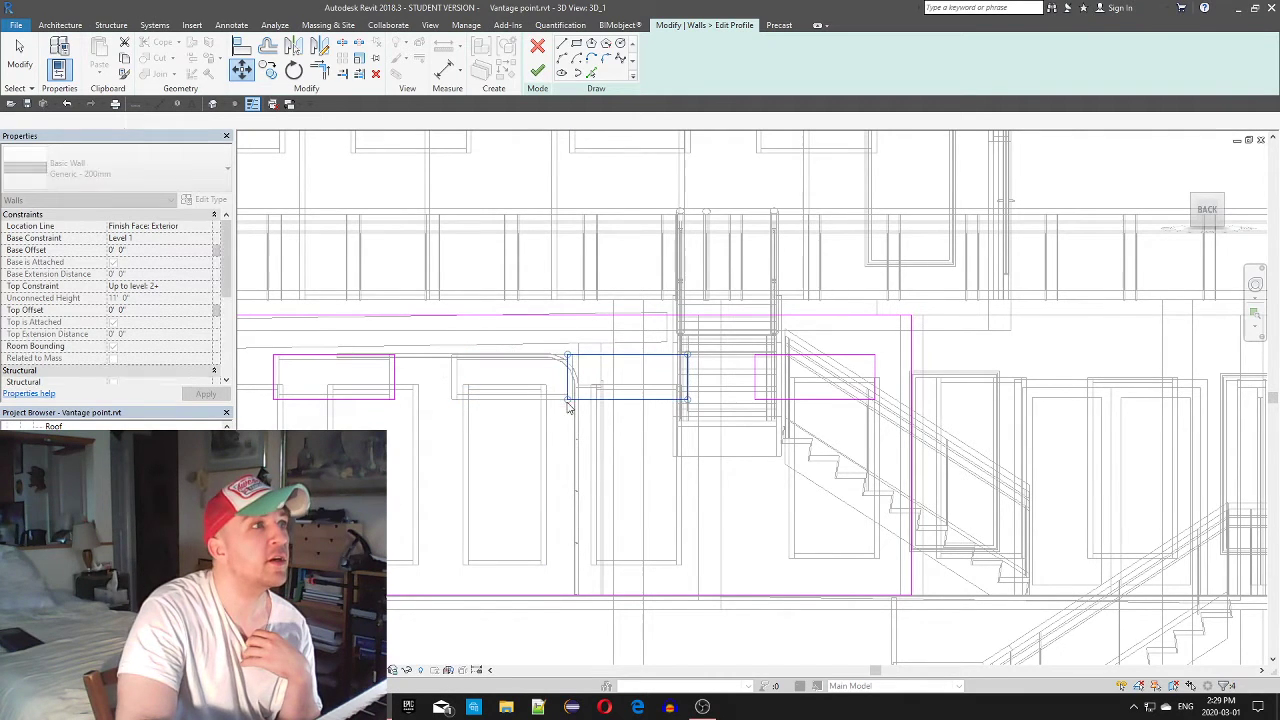
left_click(465, 377)
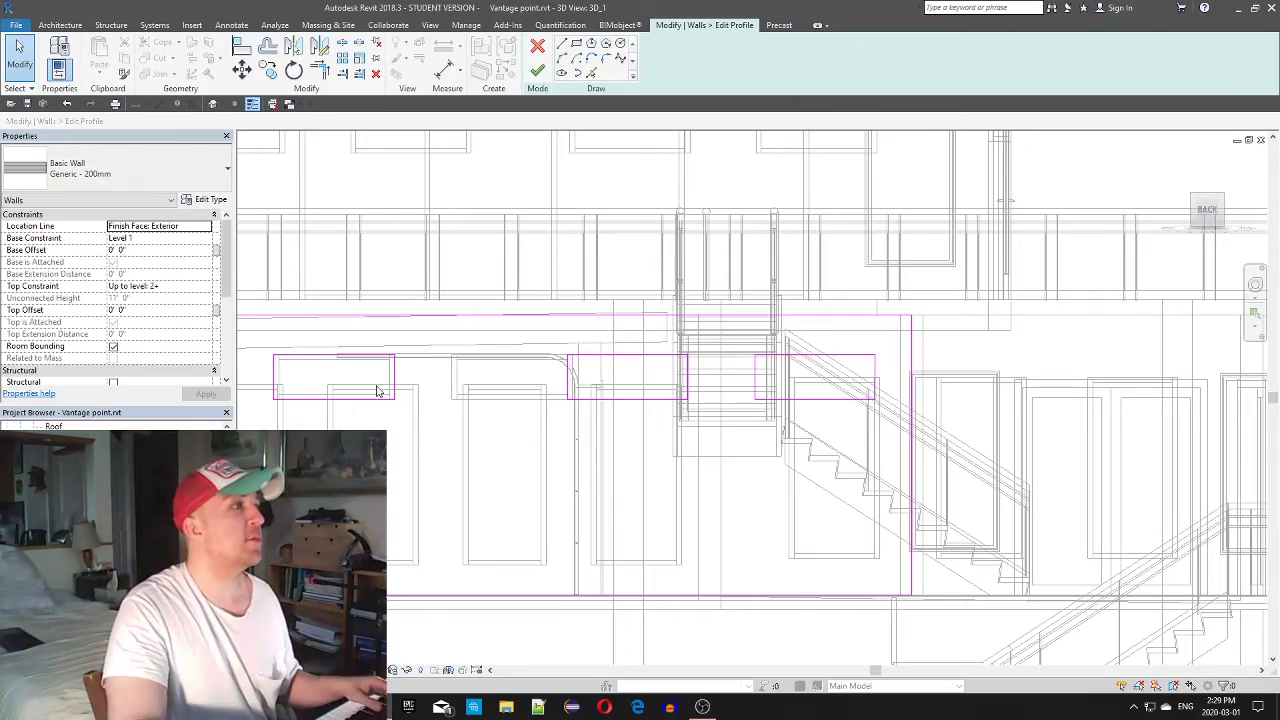
Finish the wall profile edit, set the 3D view's visual style to Hidden Line, and deselect the wall
scroll(560, 390, "down", 2)
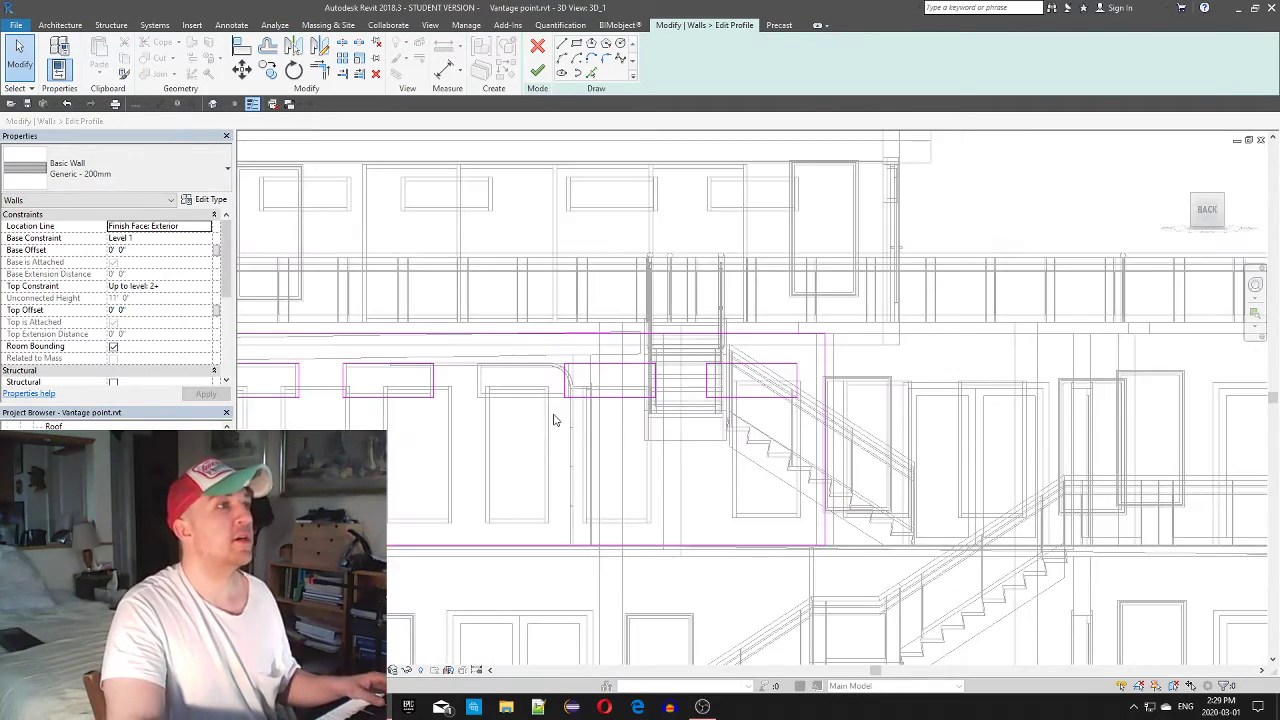
middle_click_drag(556, 422, 546, 458, "shift")
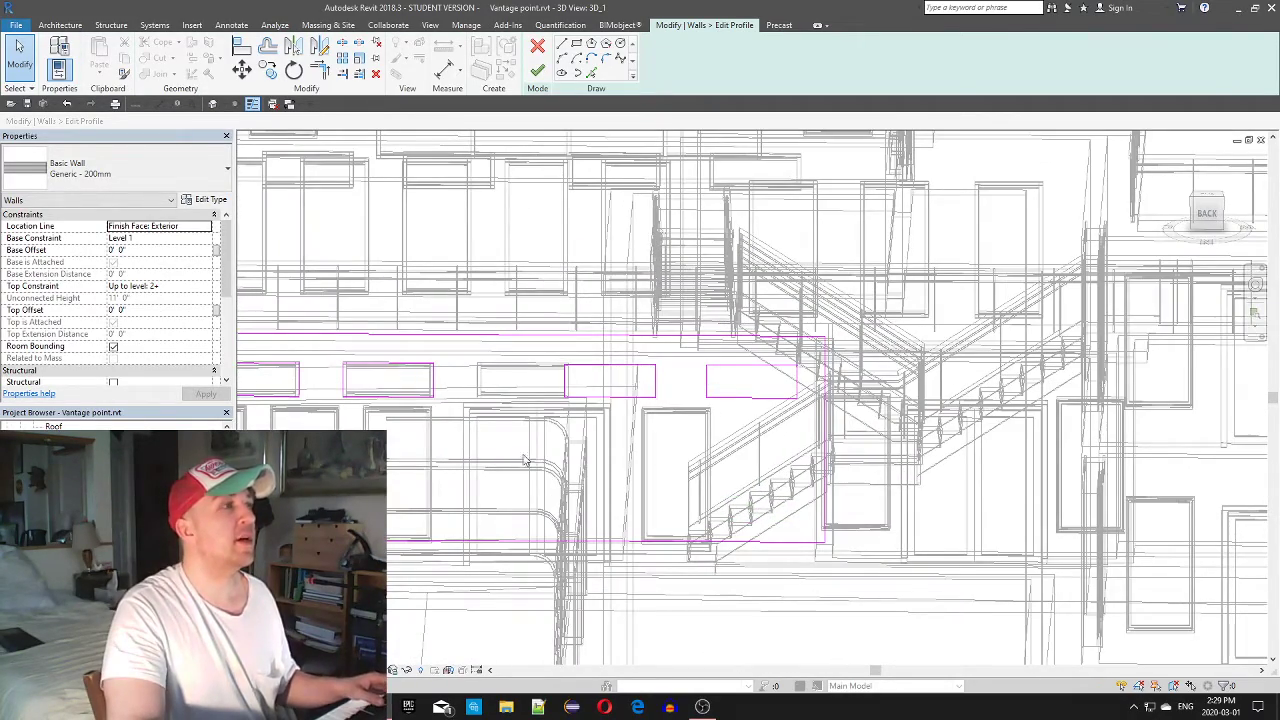
left_click(308, 670)
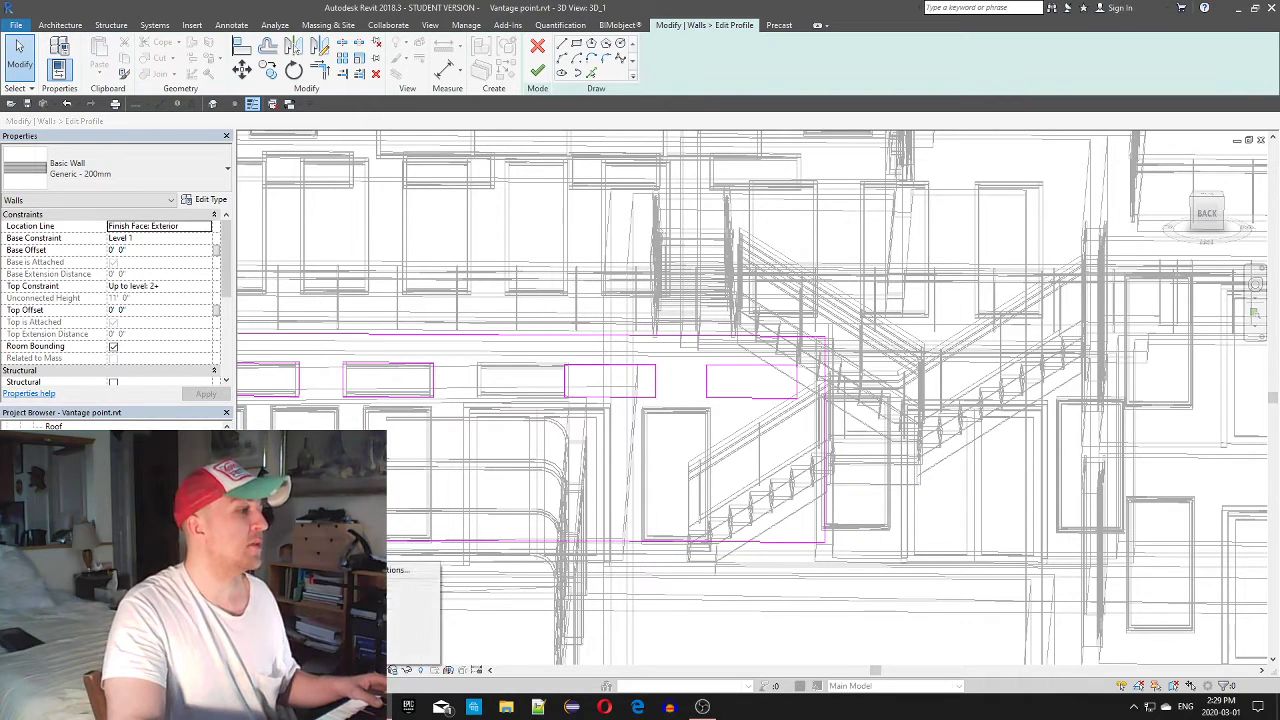
left_click(350, 589)
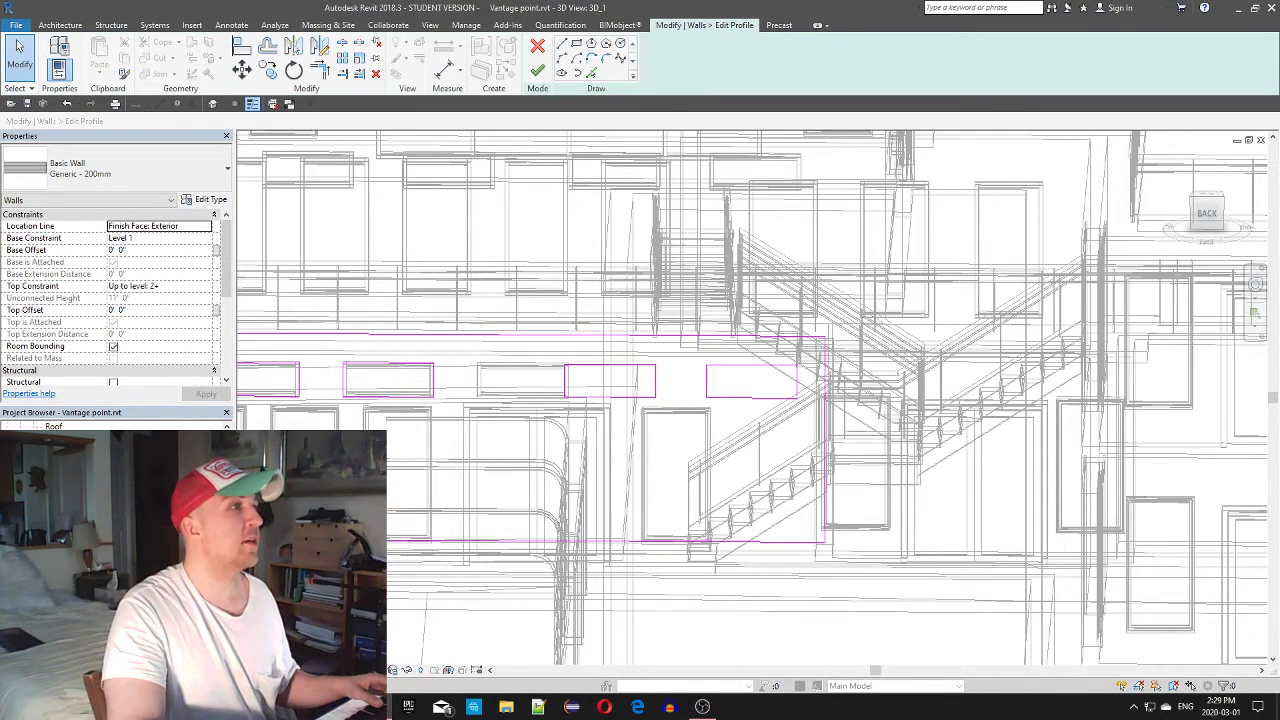
left_click(538, 71)
scroll(572, 441, "down", 1)
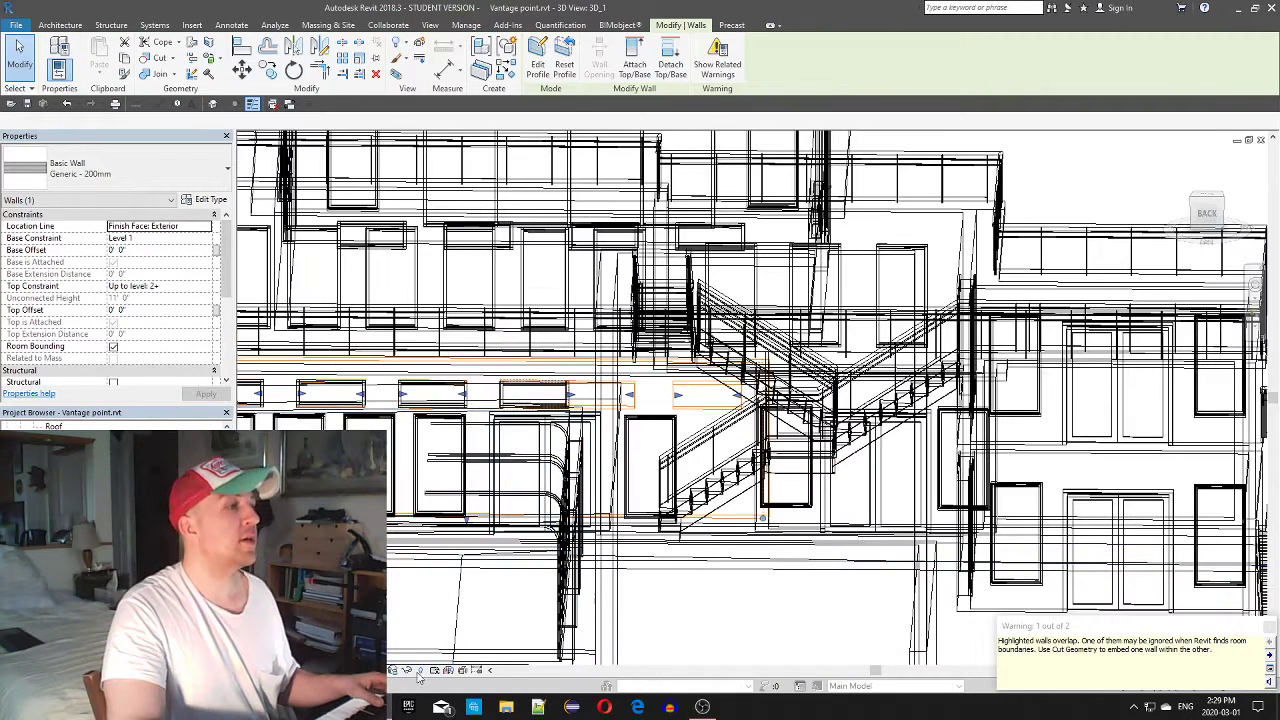
left_click(310, 670)
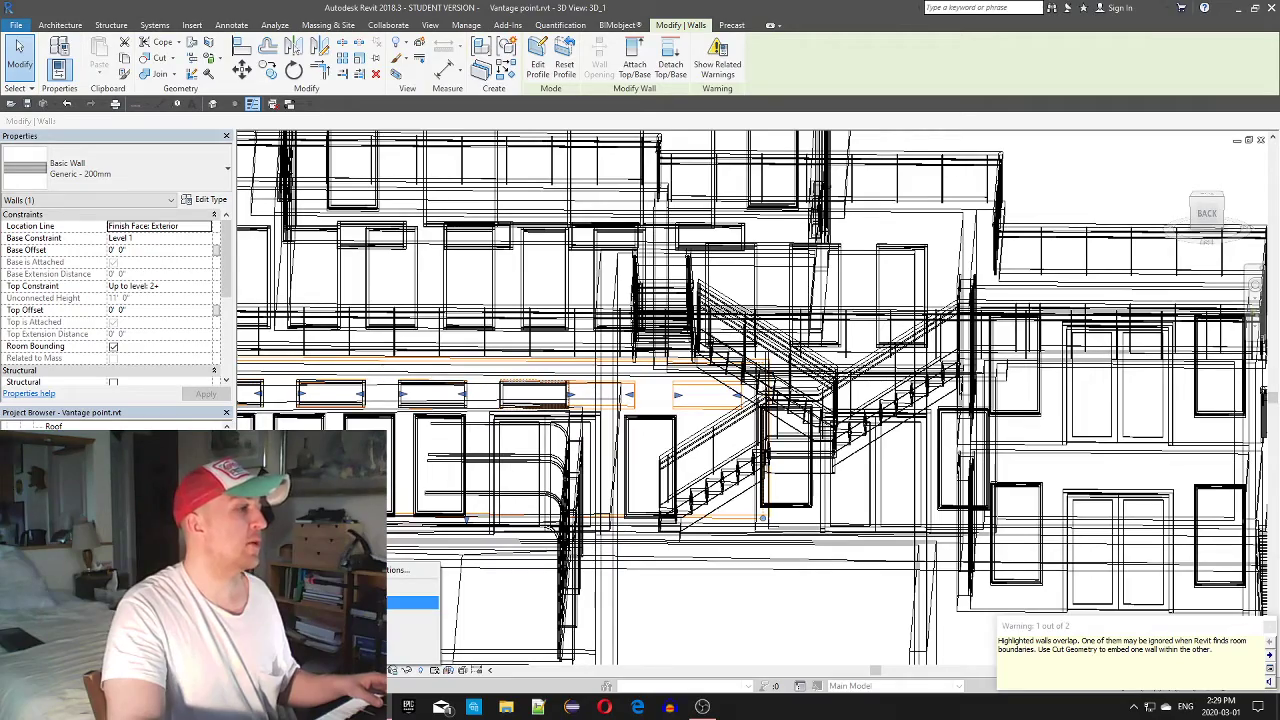
left_click(412, 602)
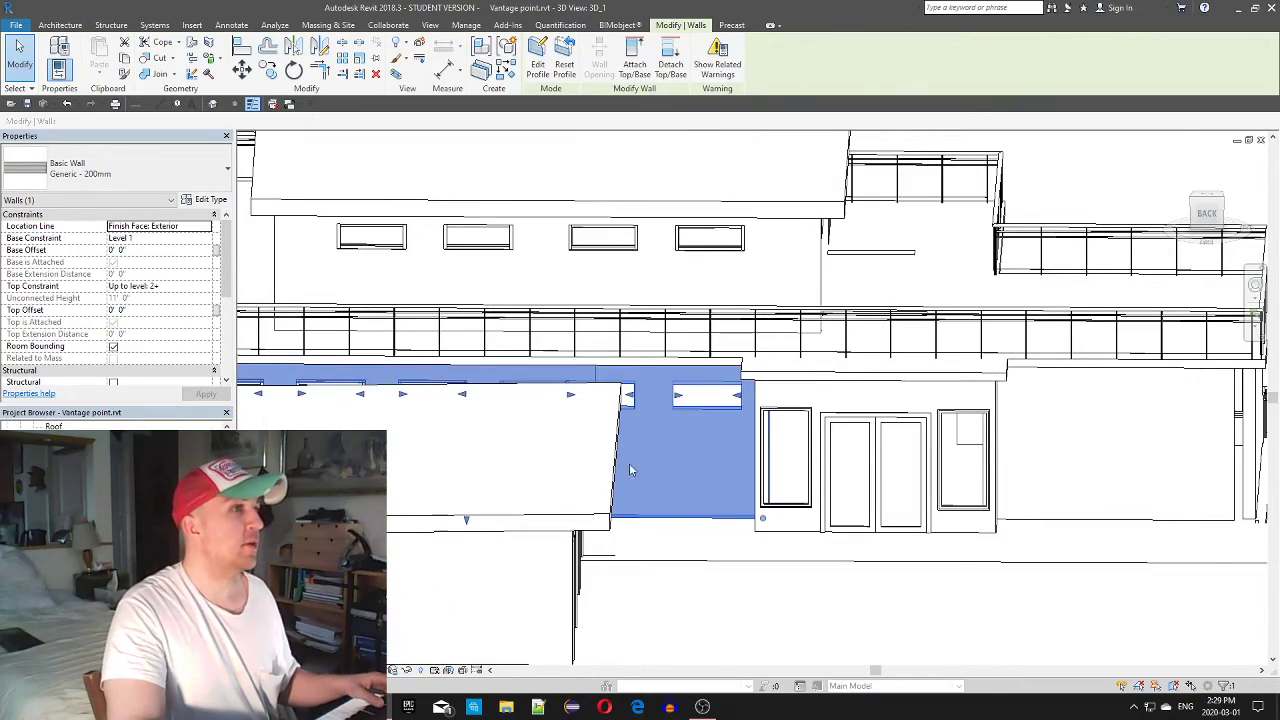
scroll(629, 468, "down", 2)
middle_click_drag(629, 468, 586, 545, "shift")
scroll(583, 461, "up", 4)
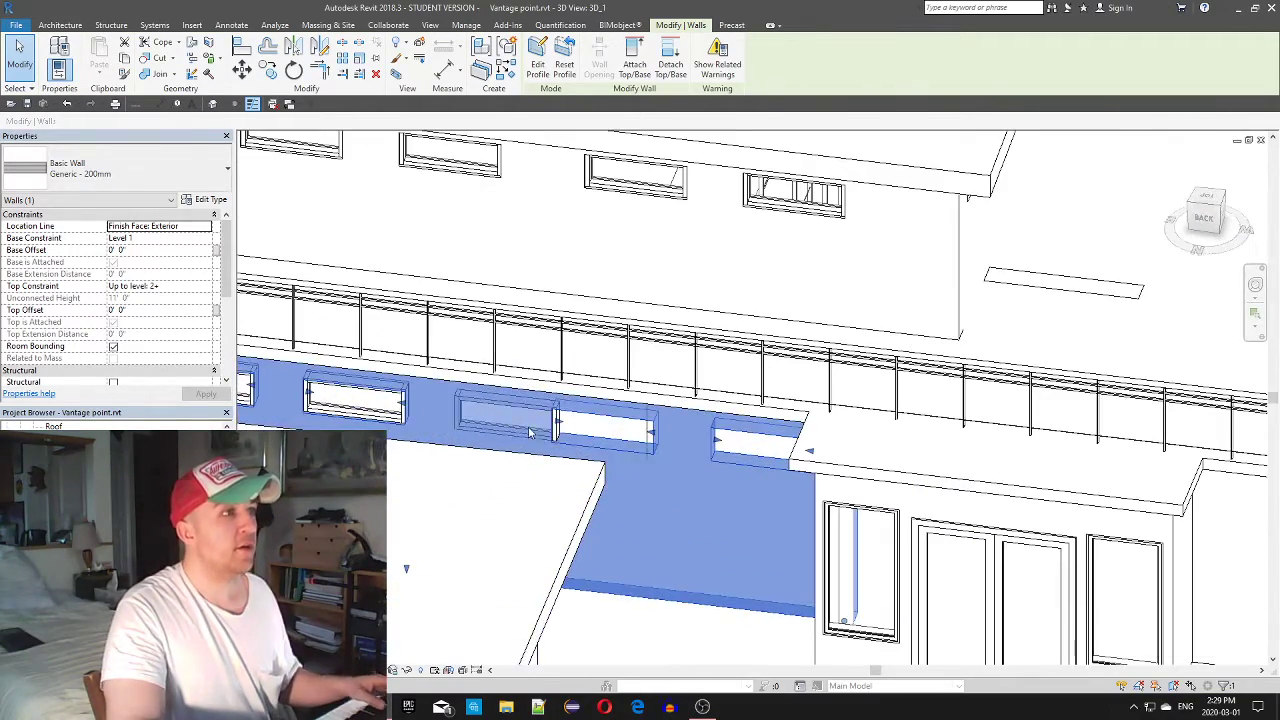
key("Escape")
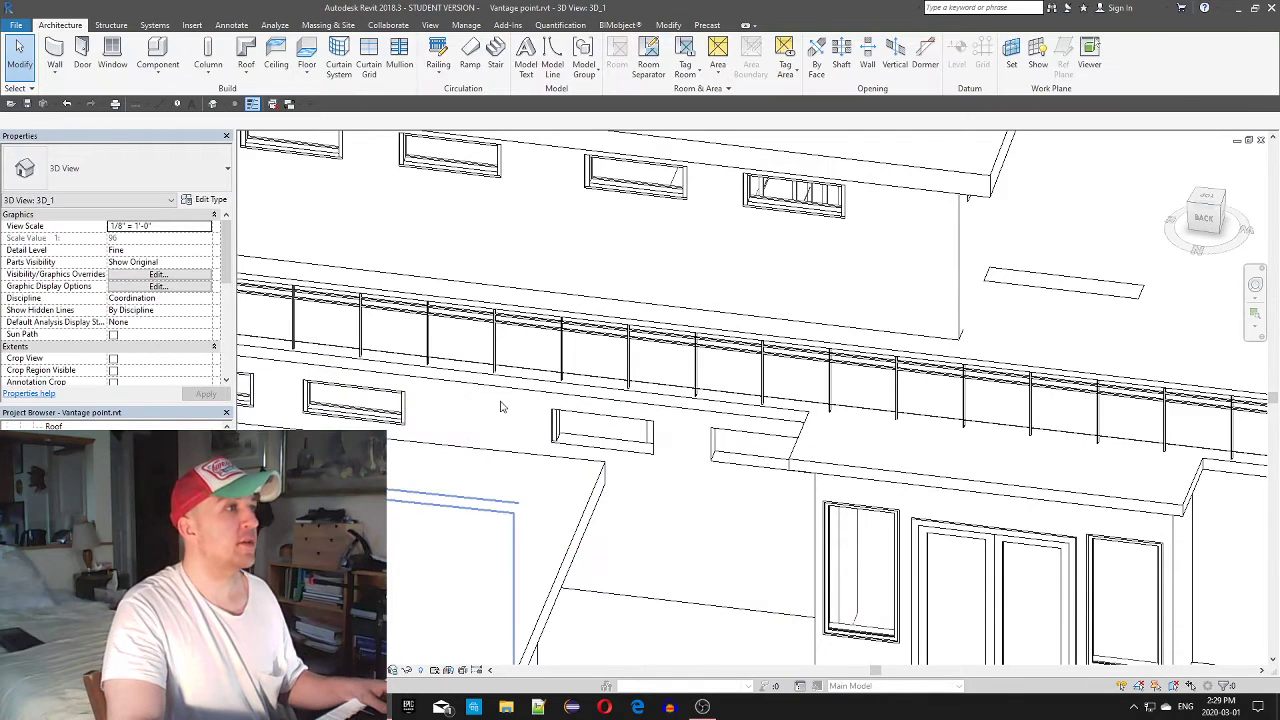
Move the Exterior Glazing curtain wall left behind by the shifted opening horizontally, corner to corner, into that opening
left_click(503, 412)
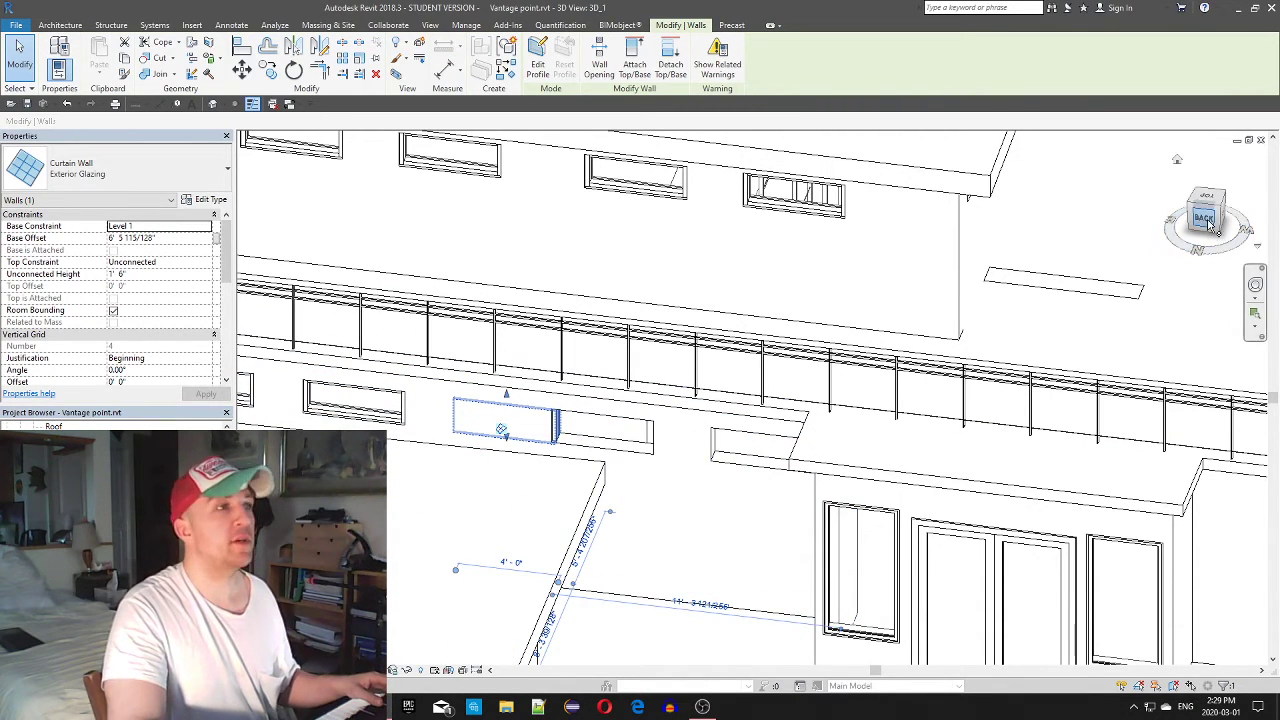
scroll(543, 425, "down", 1)
middle_click_drag(540, 463, 597, 470, "shift")
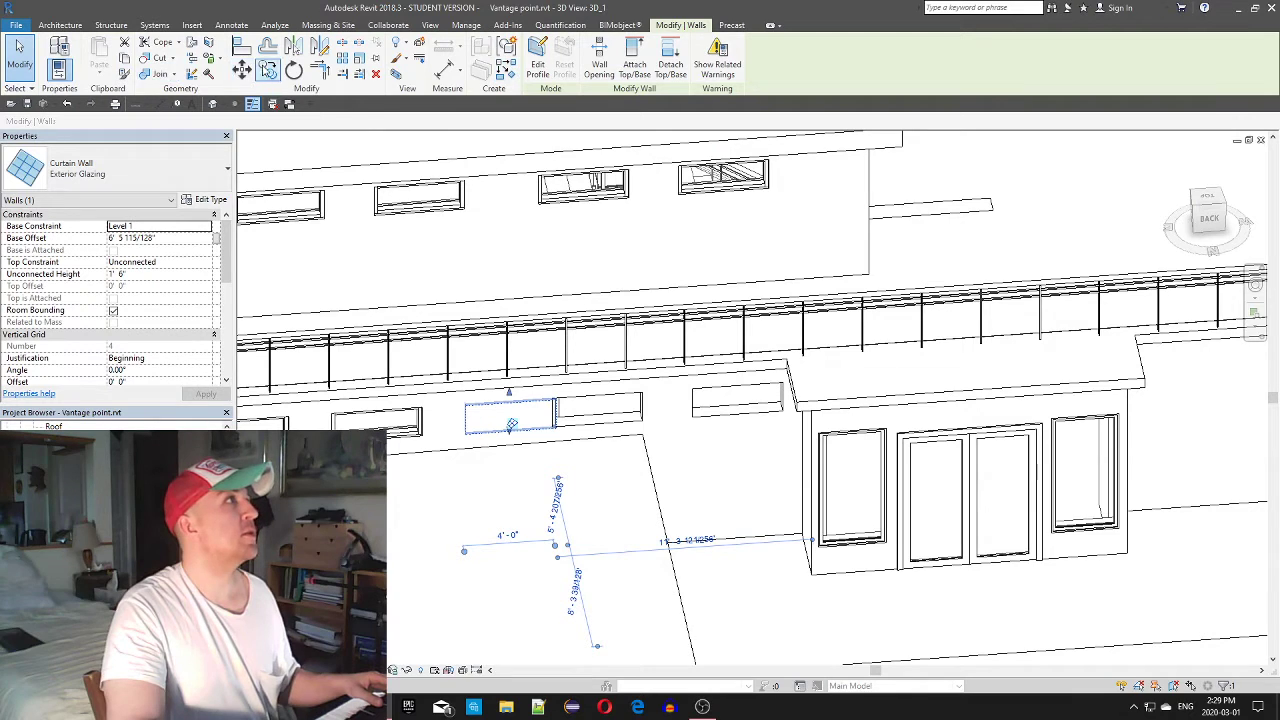
left_click(241, 68)
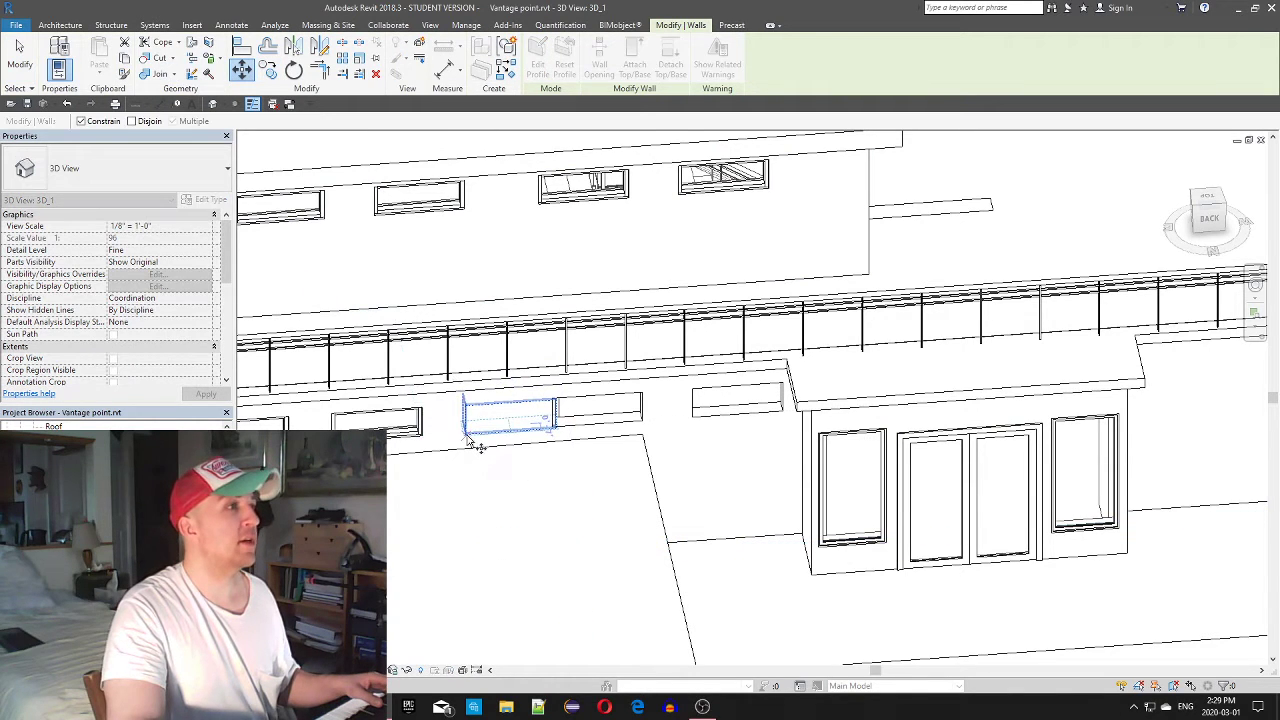
scroll(482, 450, "up", 4)
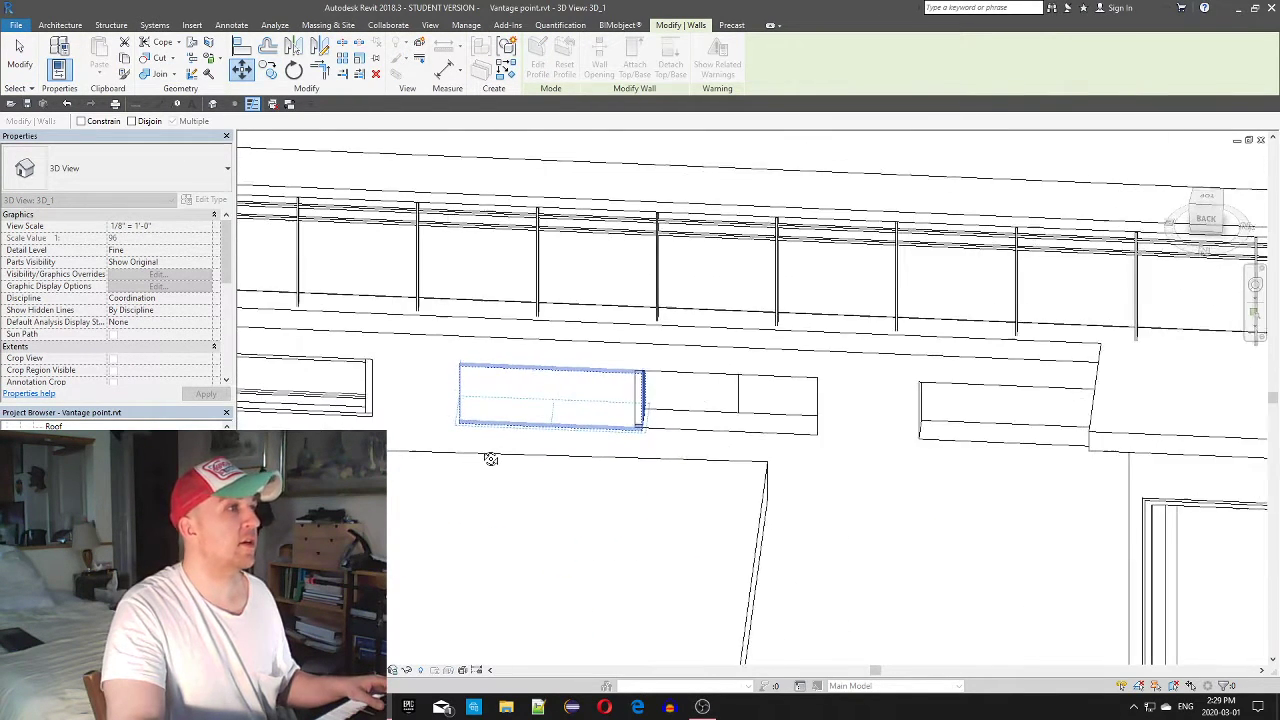
middle_click_drag(490, 459, 483, 454, "shift")
left_click(460, 418)
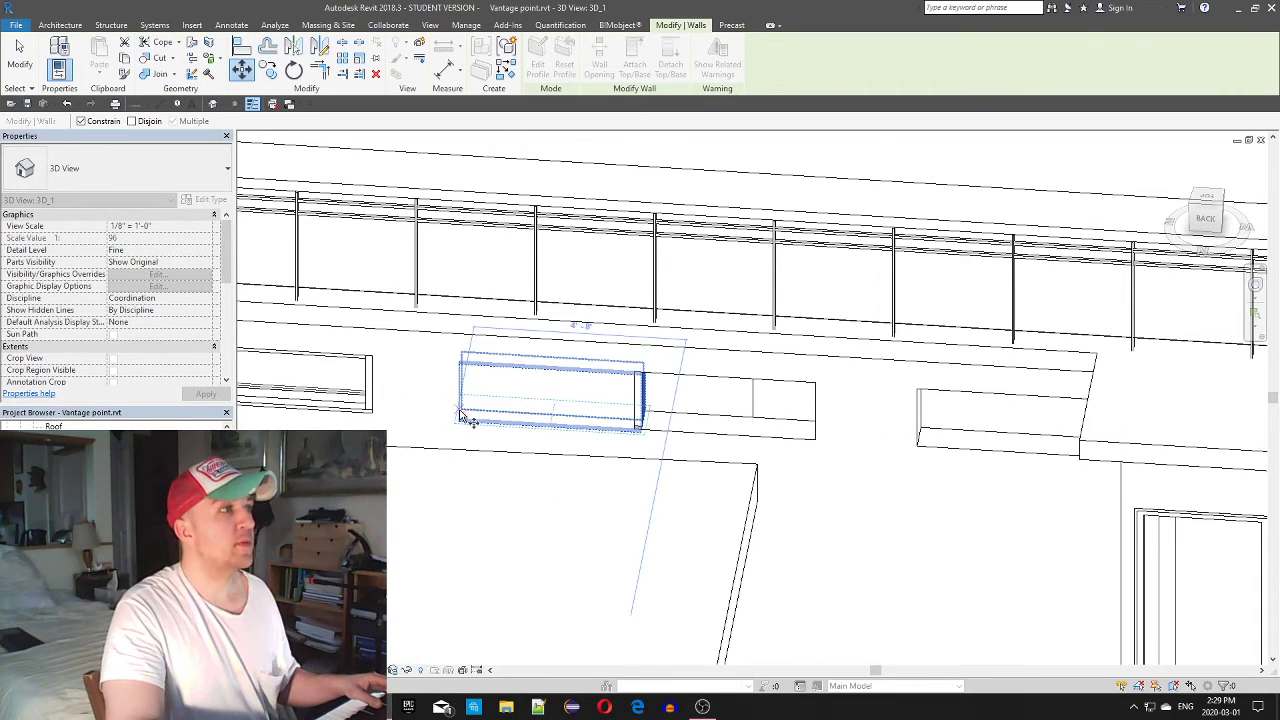
left_click(642, 428)
middle_click_drag(920, 455, 808, 429, "shift")
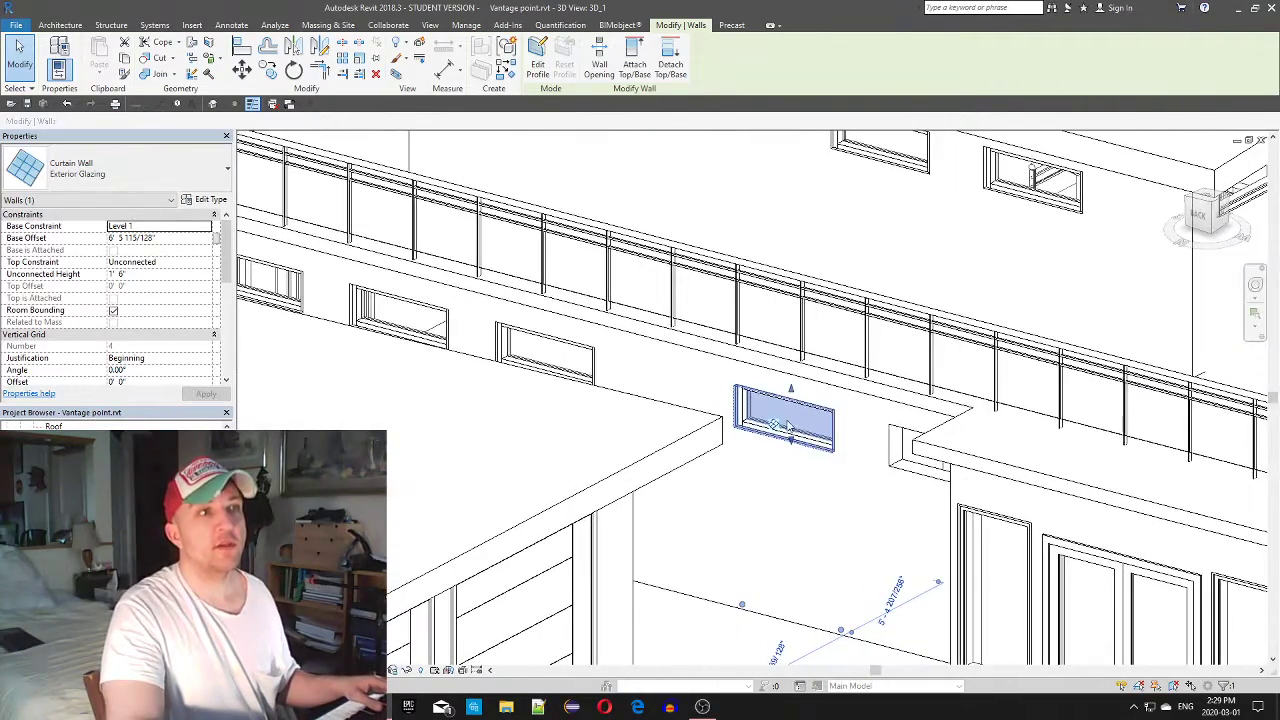
right_click(791, 399)
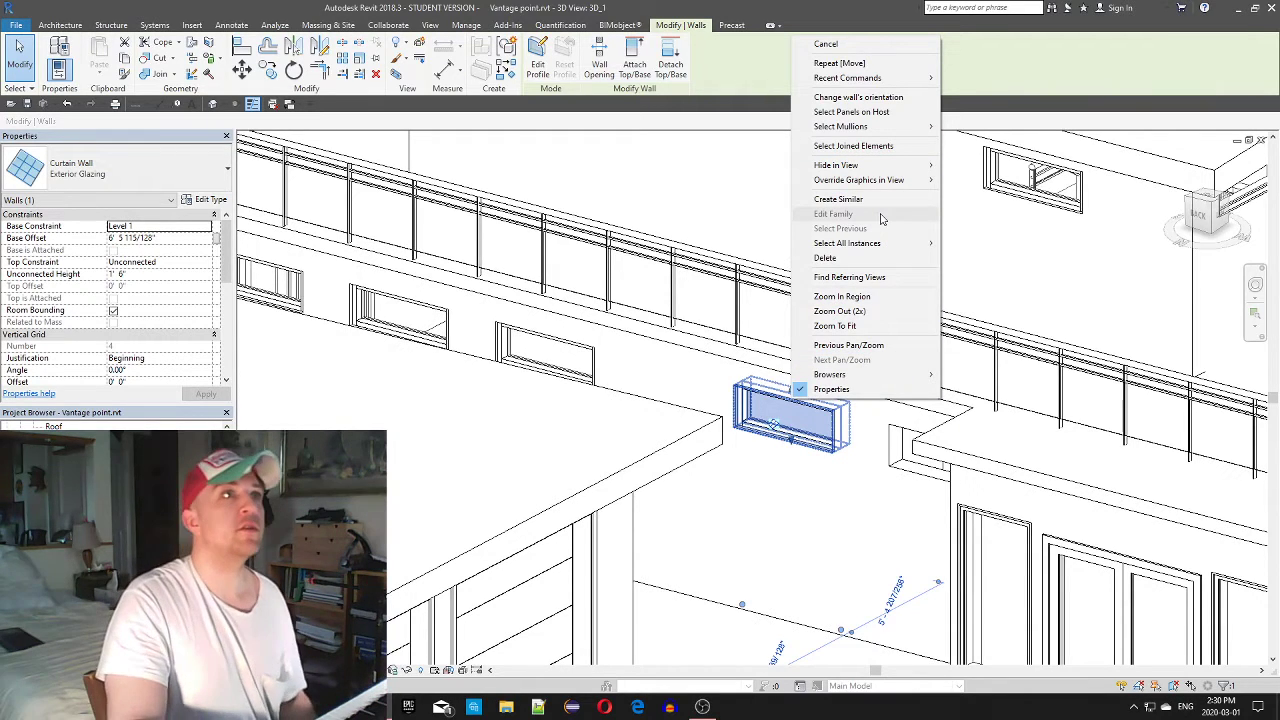
left_click(925, 205)
scroll(825, 529, "down", 2)
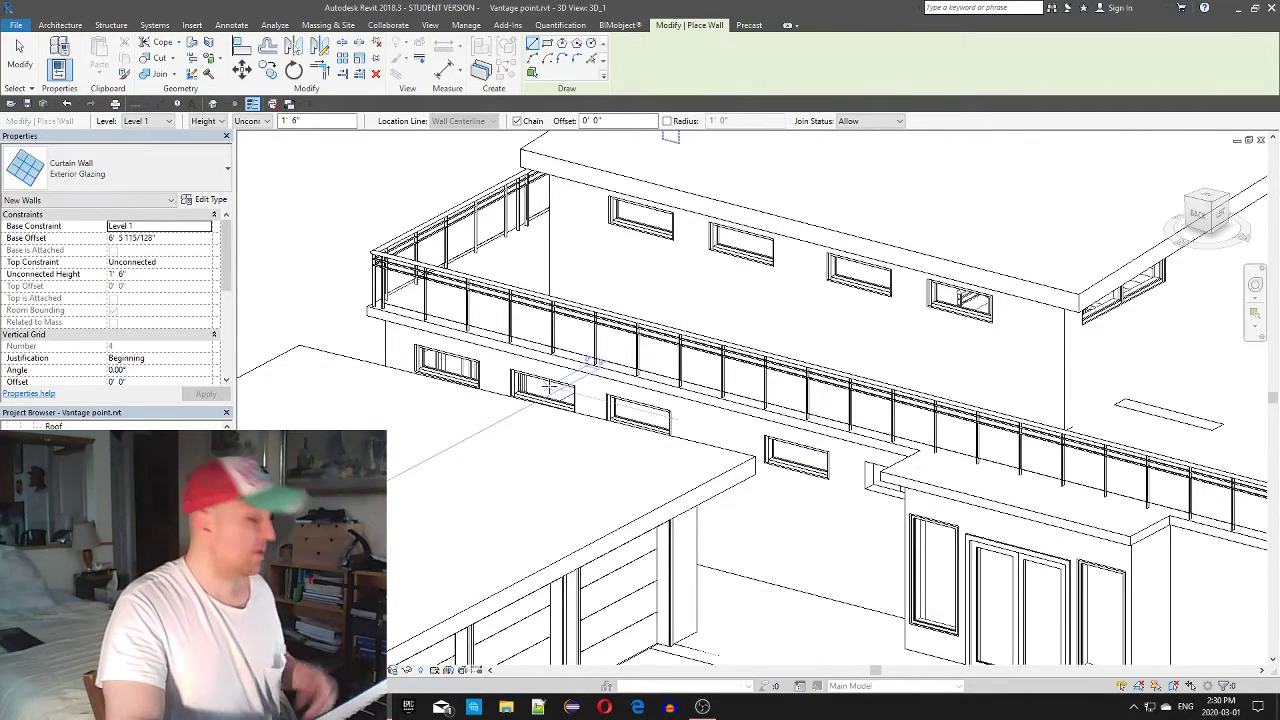
middle_click_drag(825, 529, 848, 507, "shift")
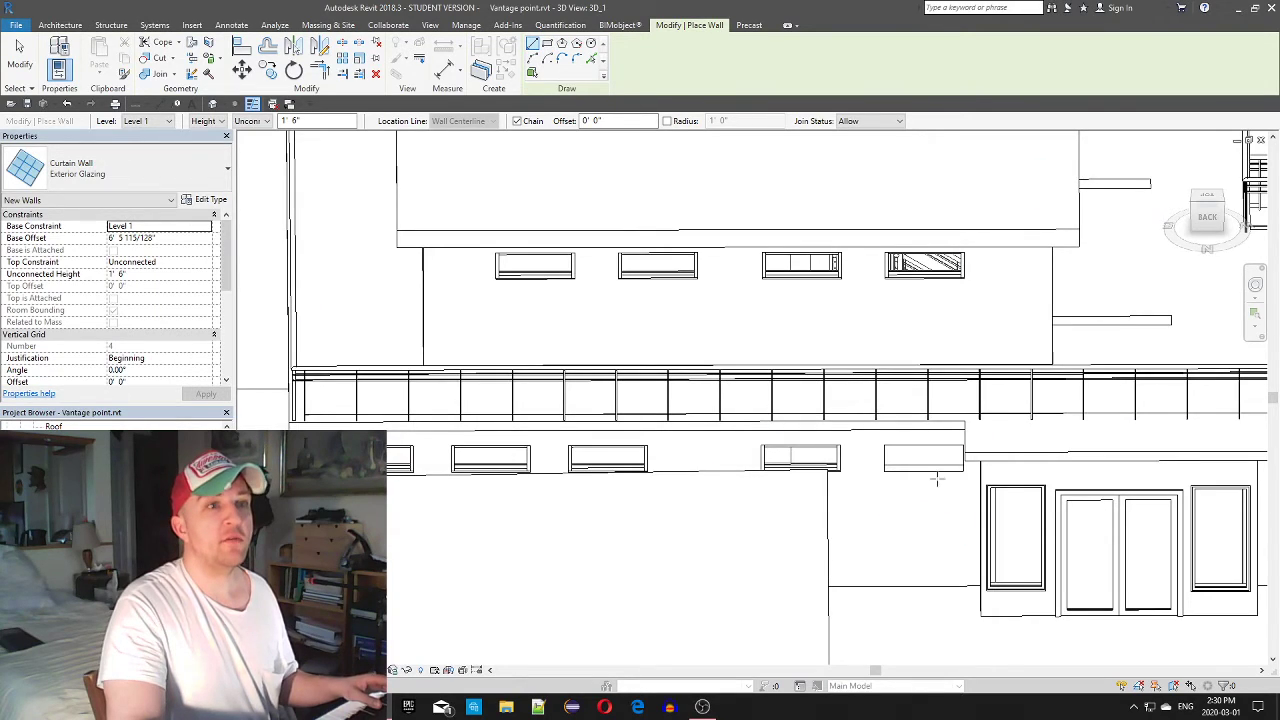
middle_click_drag(937, 477, 911, 520, "shift")
scroll(900, 510, "up", 3)
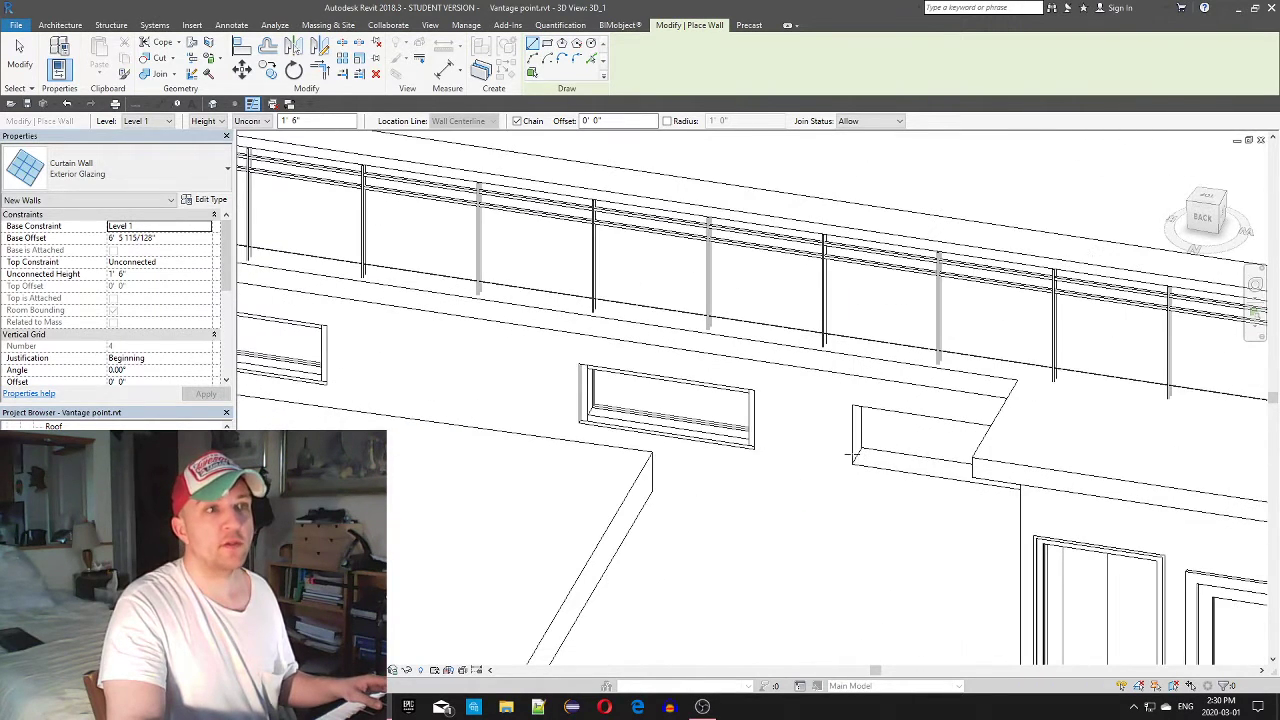
scroll(966, 566, "down", 2)
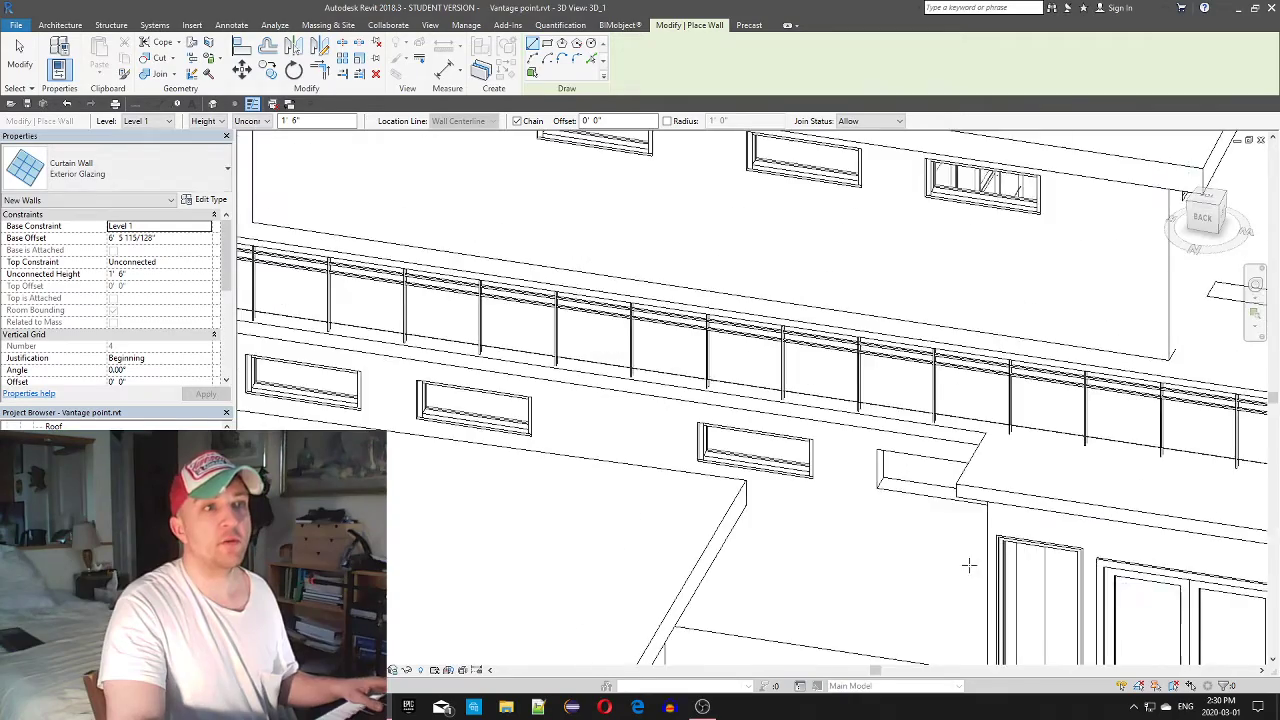
middle_click_drag(968, 566, 1070, 477, "shift")
middle_click_drag(1070, 477, 876, 533)
scroll(800, 475, "up", 2)
scroll(794, 467, "up", 5)
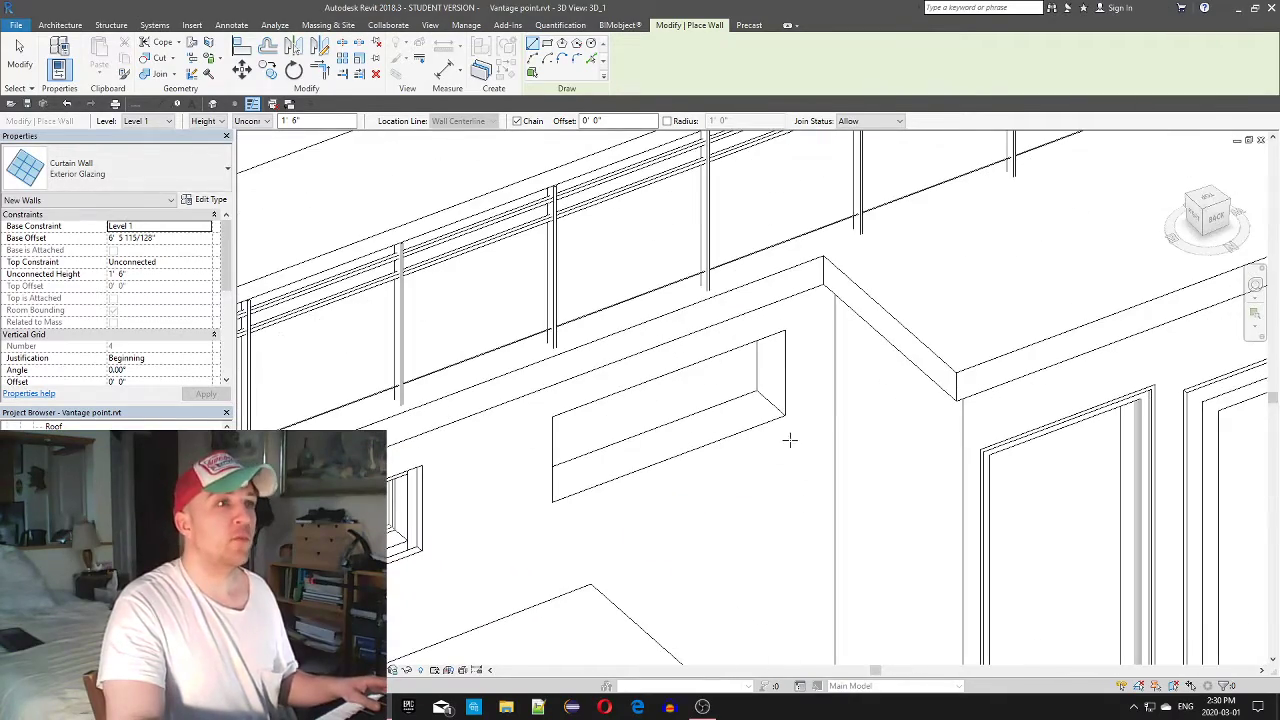
scroll(647, 450, "down", 6)
scroll(708, 506, "down", 3)
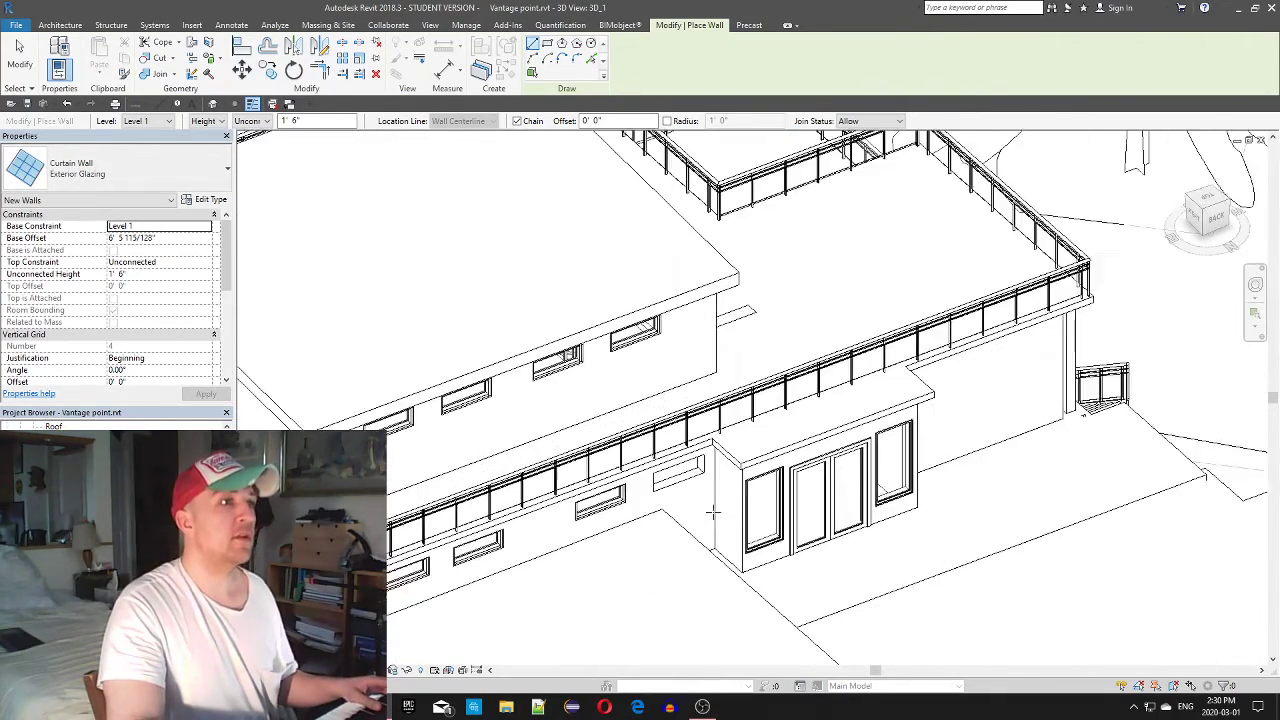
middle_click_drag(711, 511, 612, 482, "shift")
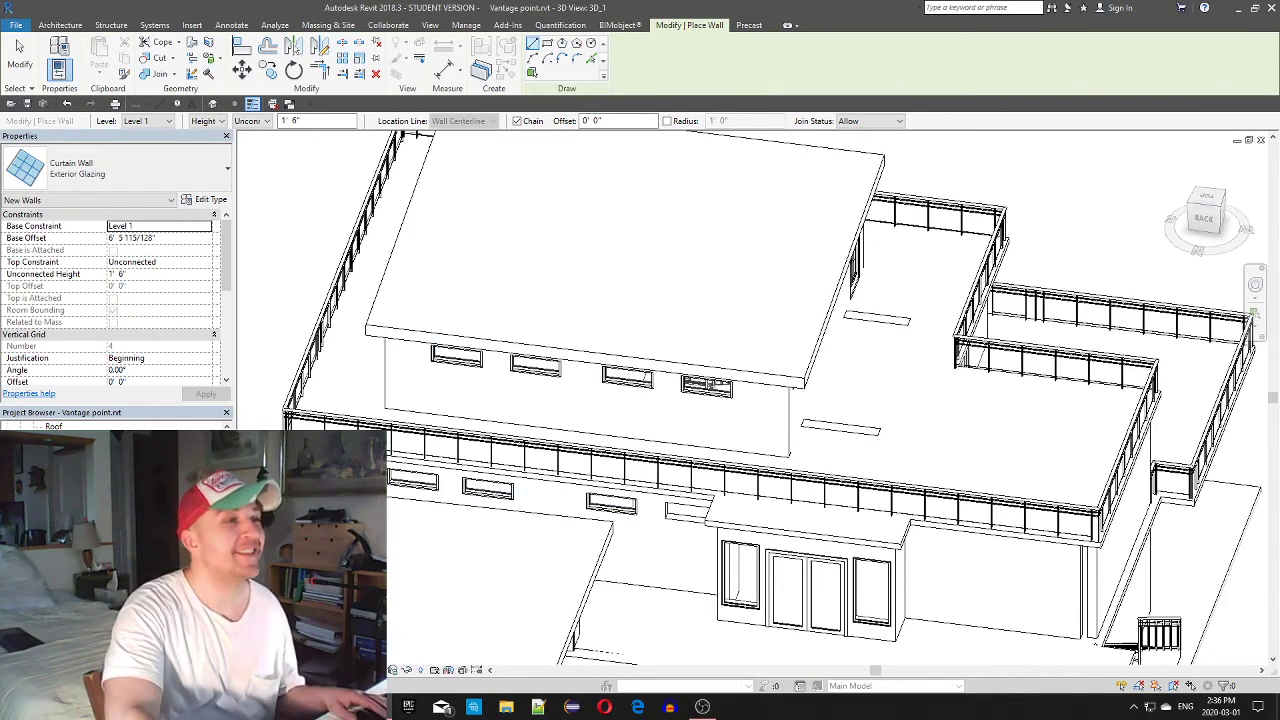
scroll(650, 515, "down", 2)
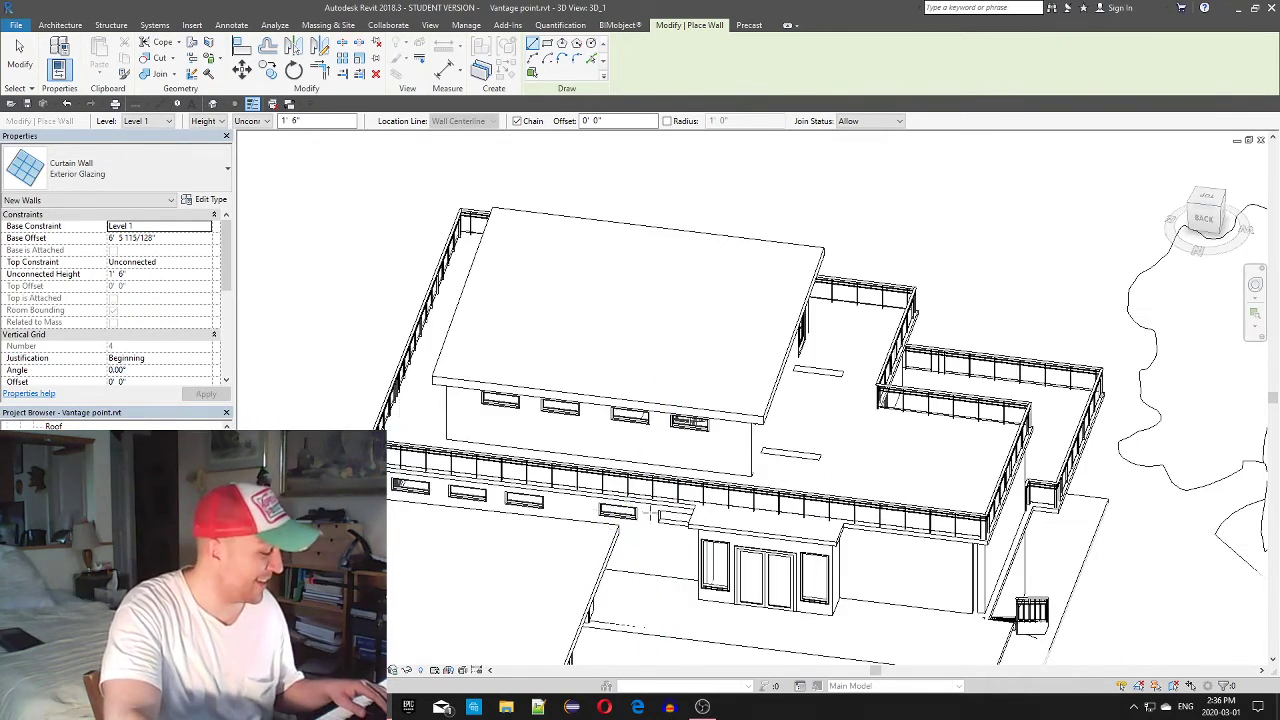
scroll(653, 475, "up", 3)
scroll(530, 517, "down", 2)
middle_click_drag(518, 526, 600, 480, "shift")
scroll(620, 441, "up", 5)
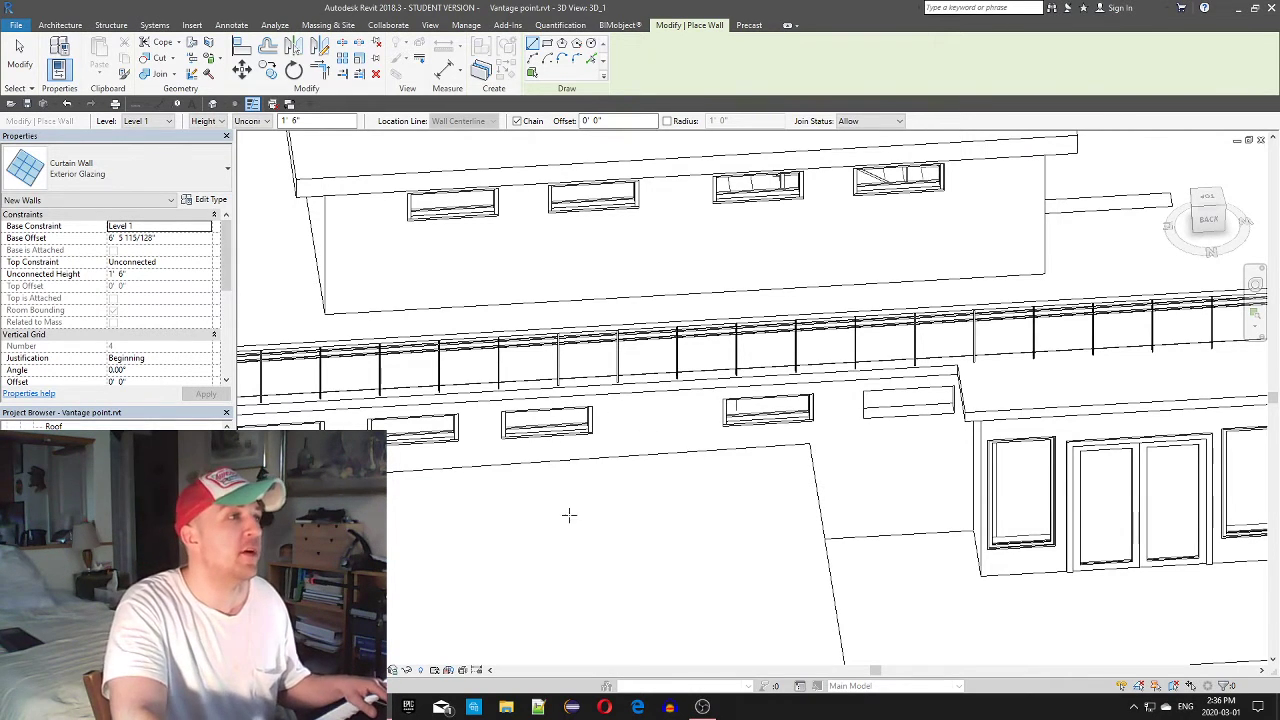
scroll(680, 443, "down", 3)
key("Escape")
key("Escape")
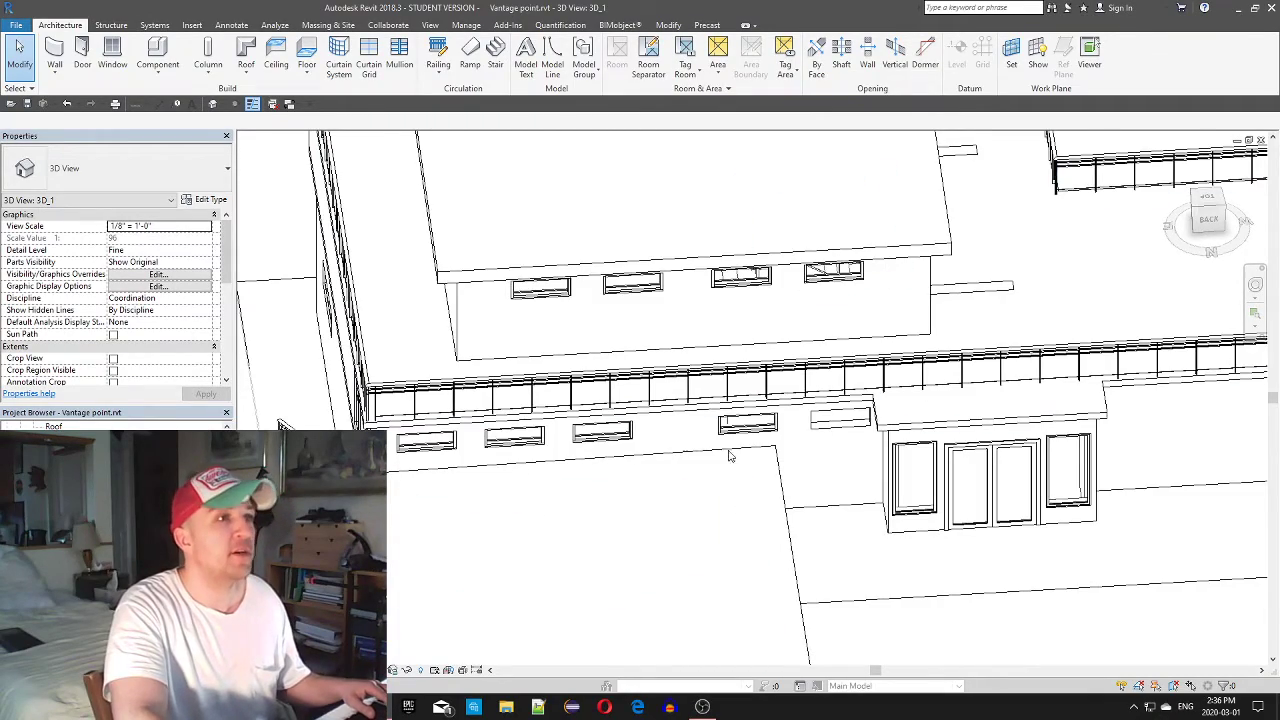
Orient the 3D view squarely to the back of the house and set its visual style to Wireframe
middle_click_drag(649, 565, 852, 444, "shift")
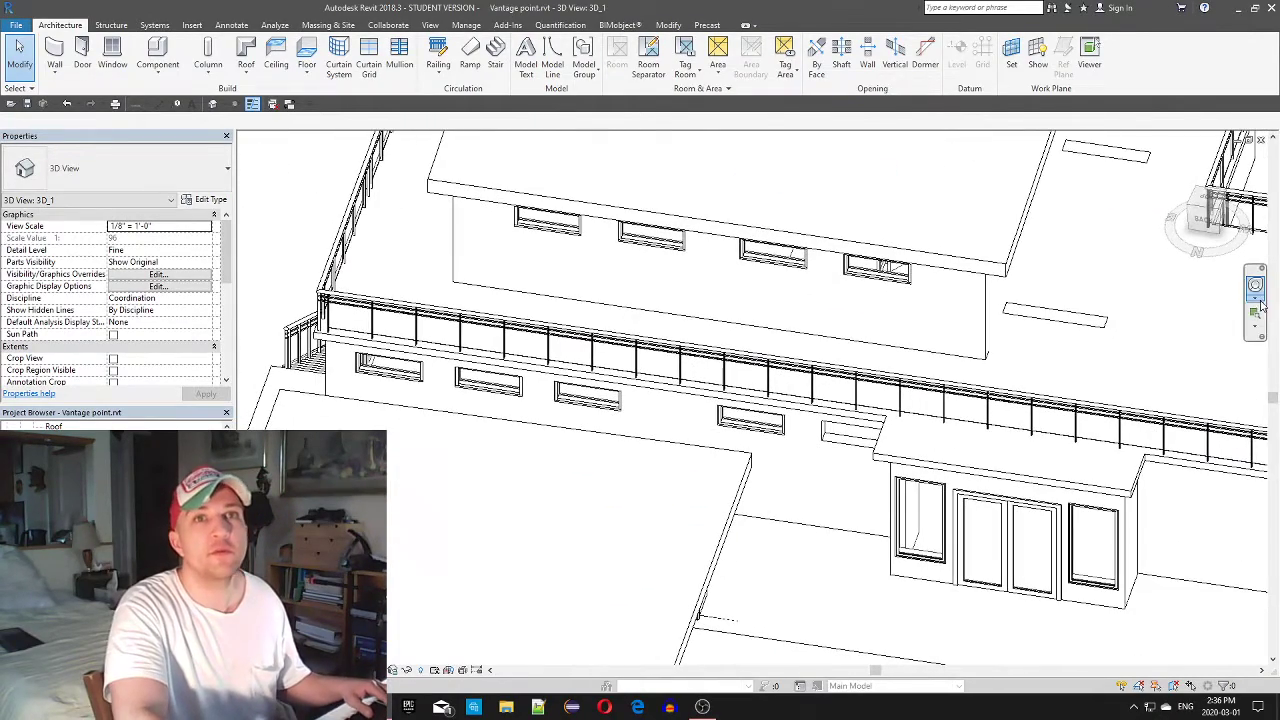
left_click(1206, 218)
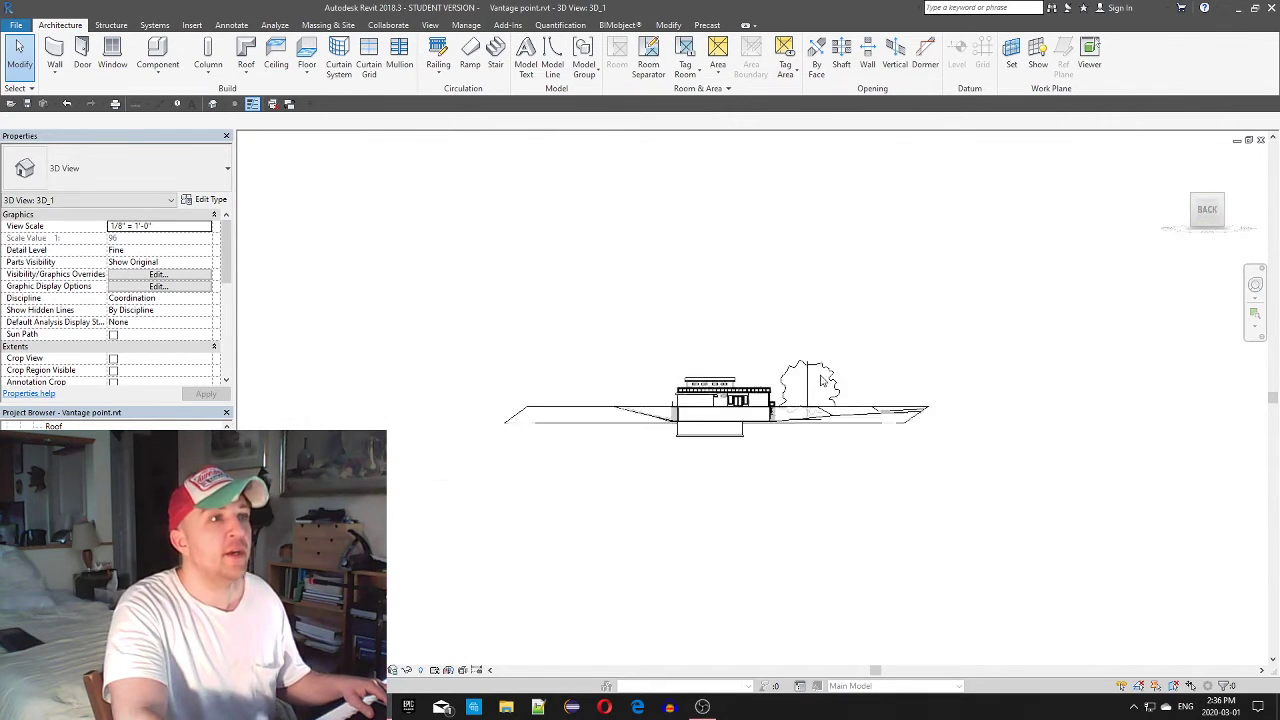
scroll(470, 562, "up", 5)
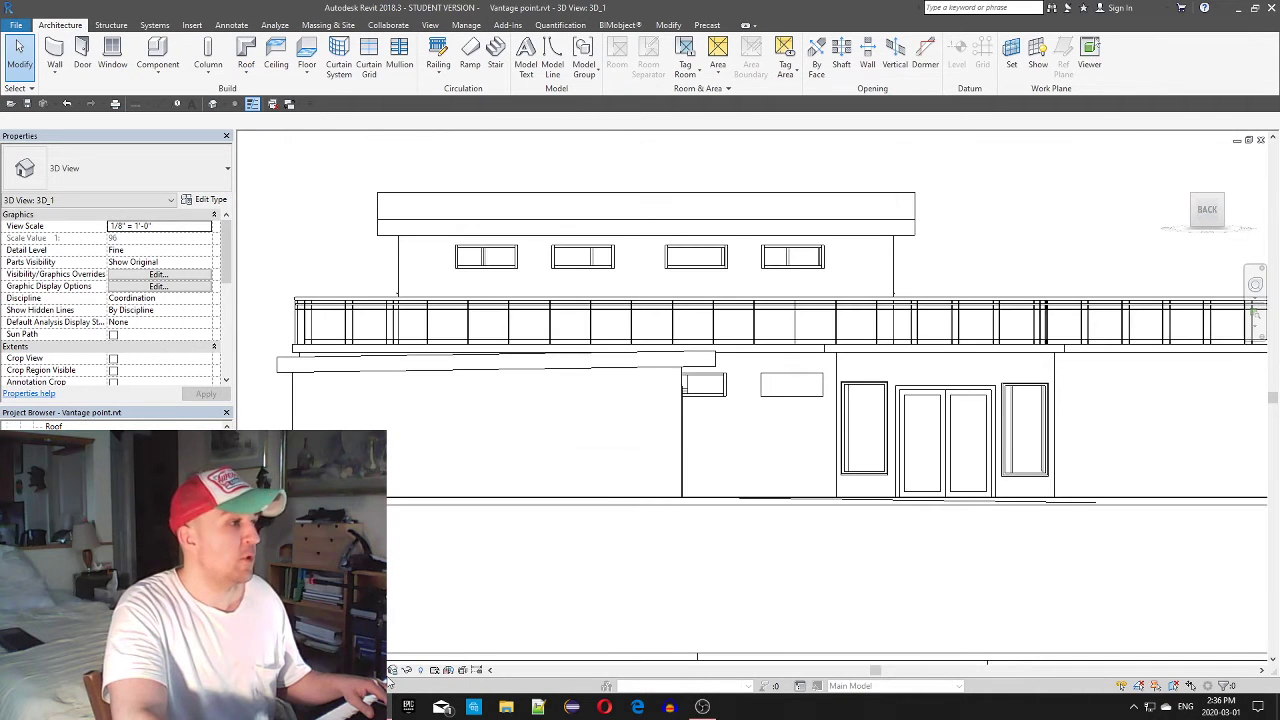
left_click(310, 670)
left_click(352, 589)
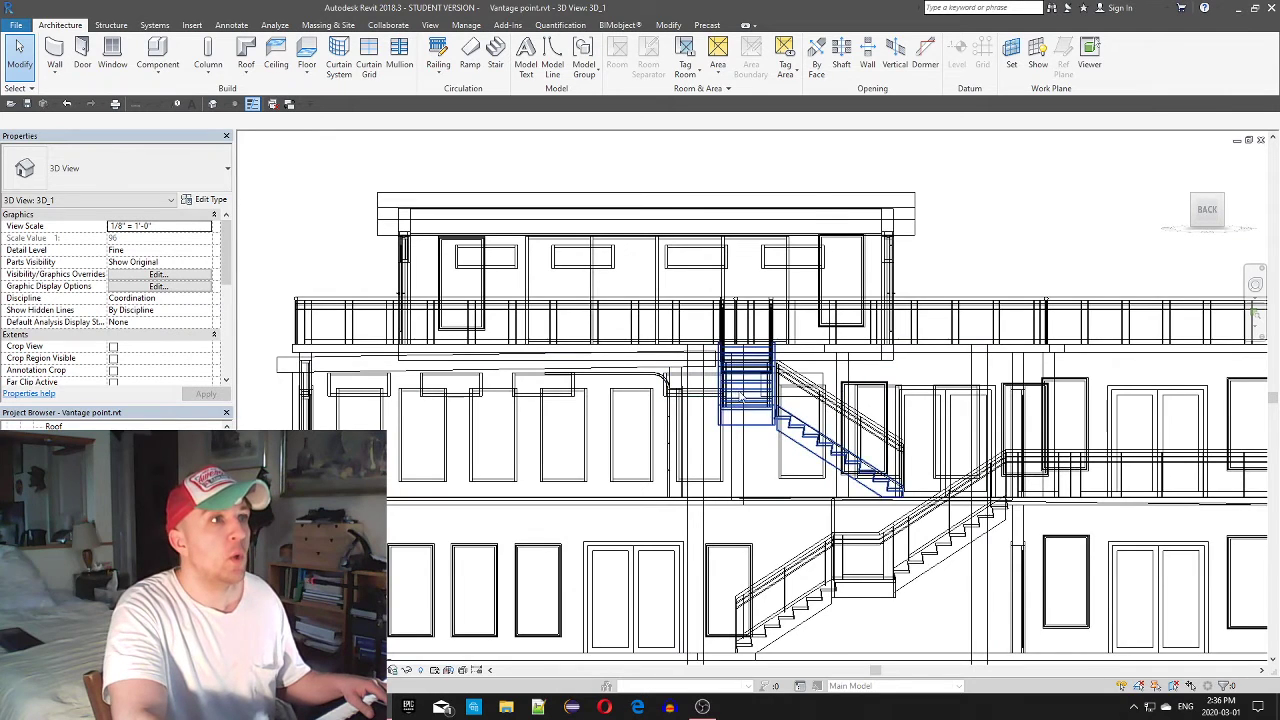
Copy the Exterior Glazing curtain wall beside the stairs horizontally, corner to corner, into the empty opening nearest the entrance, and deselect it
scroll(741, 397, "up", 2)
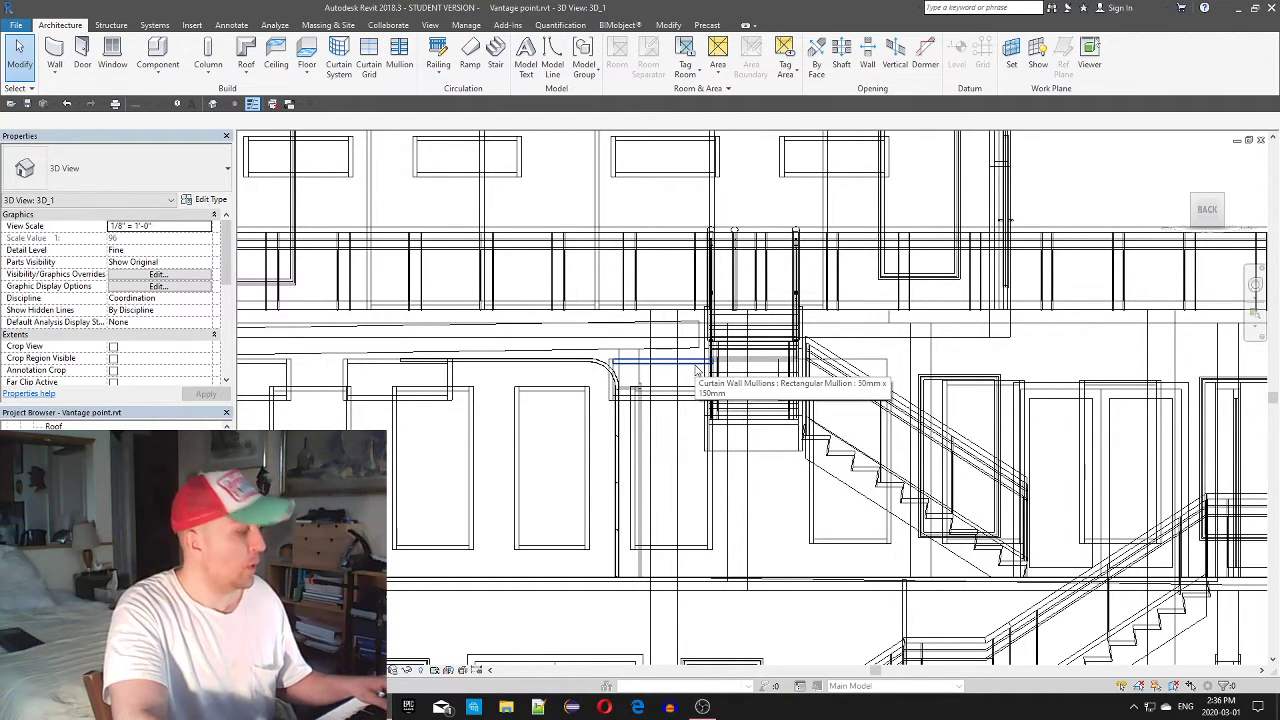
key("Tab")
left_click(695, 370)
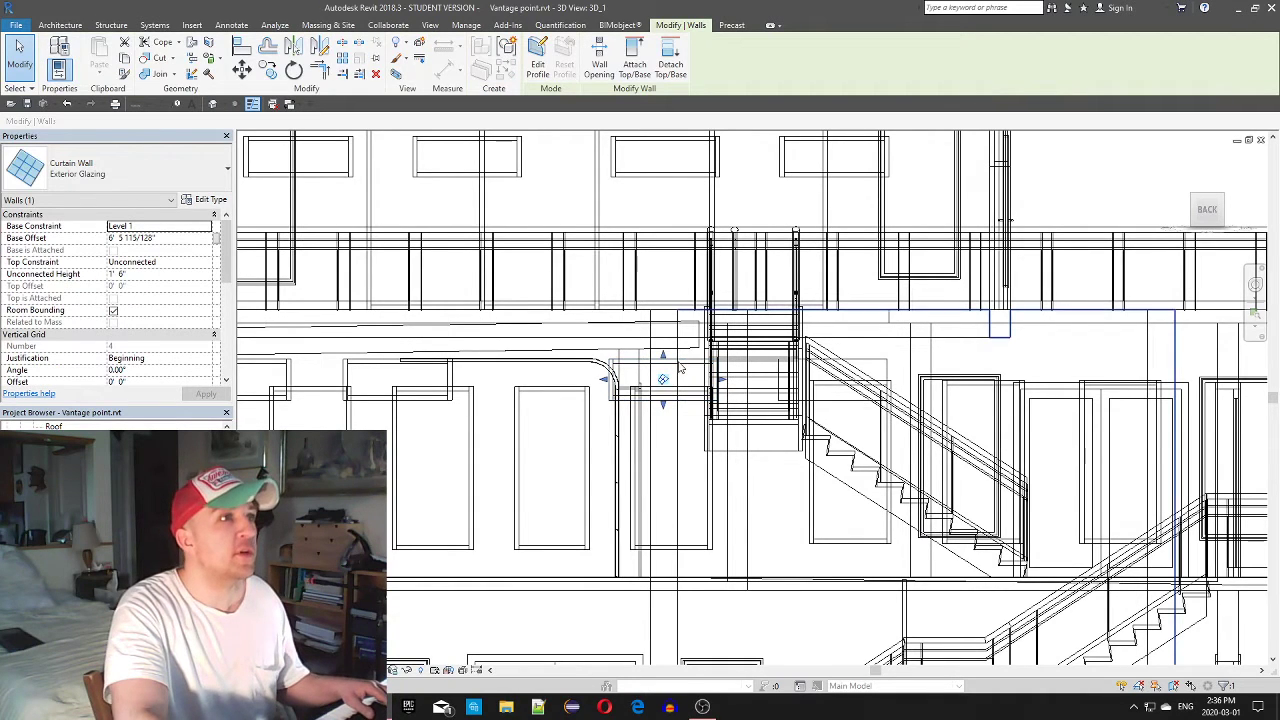
right_click(679, 372)
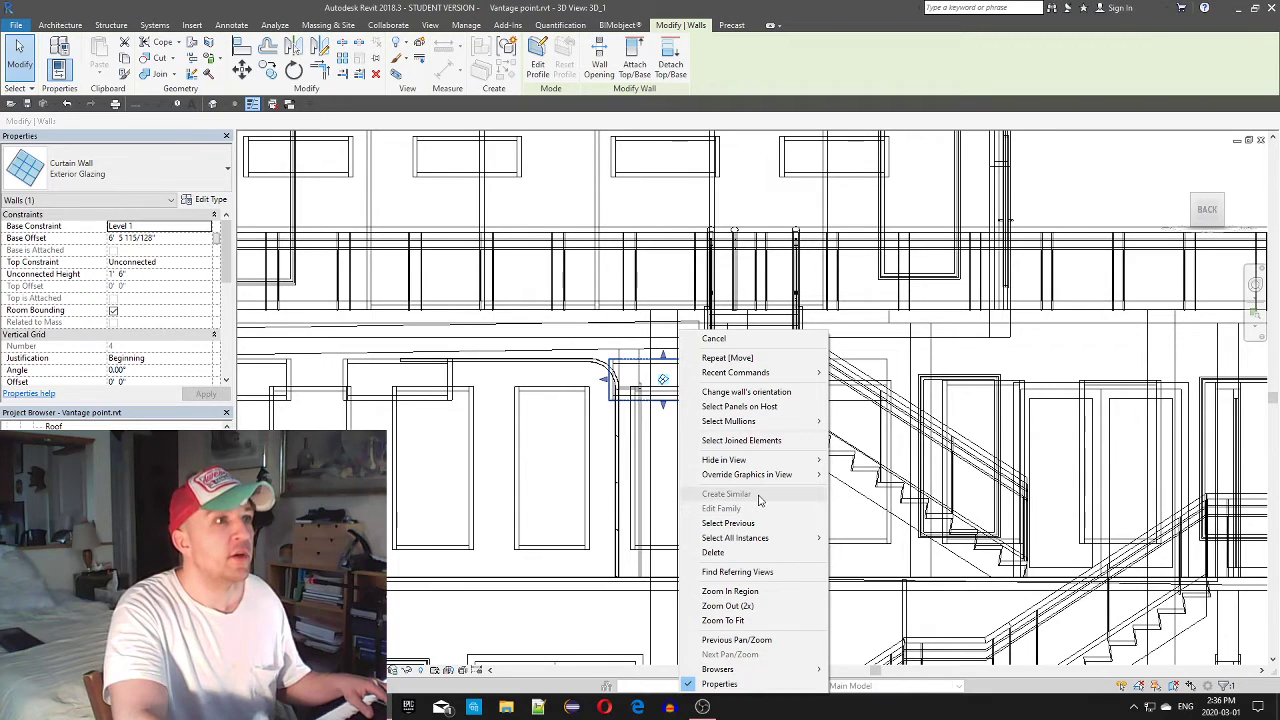
right_click(624, 425)
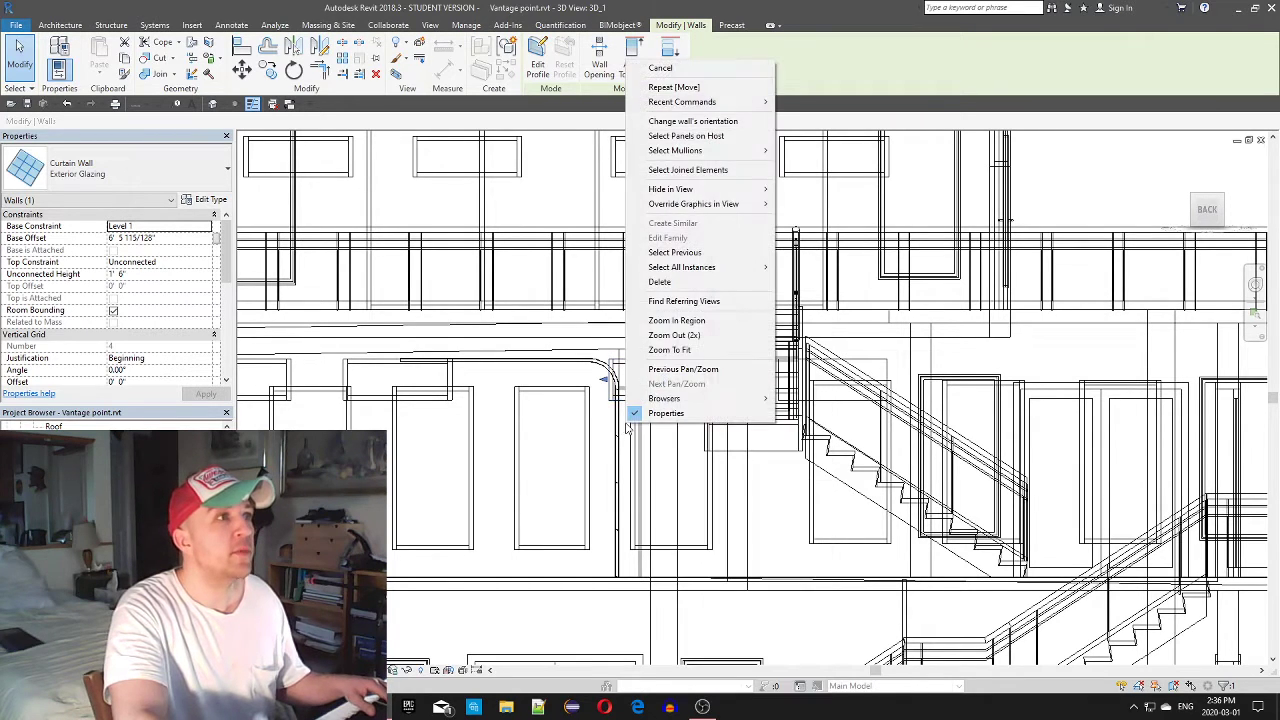
left_click(613, 403)
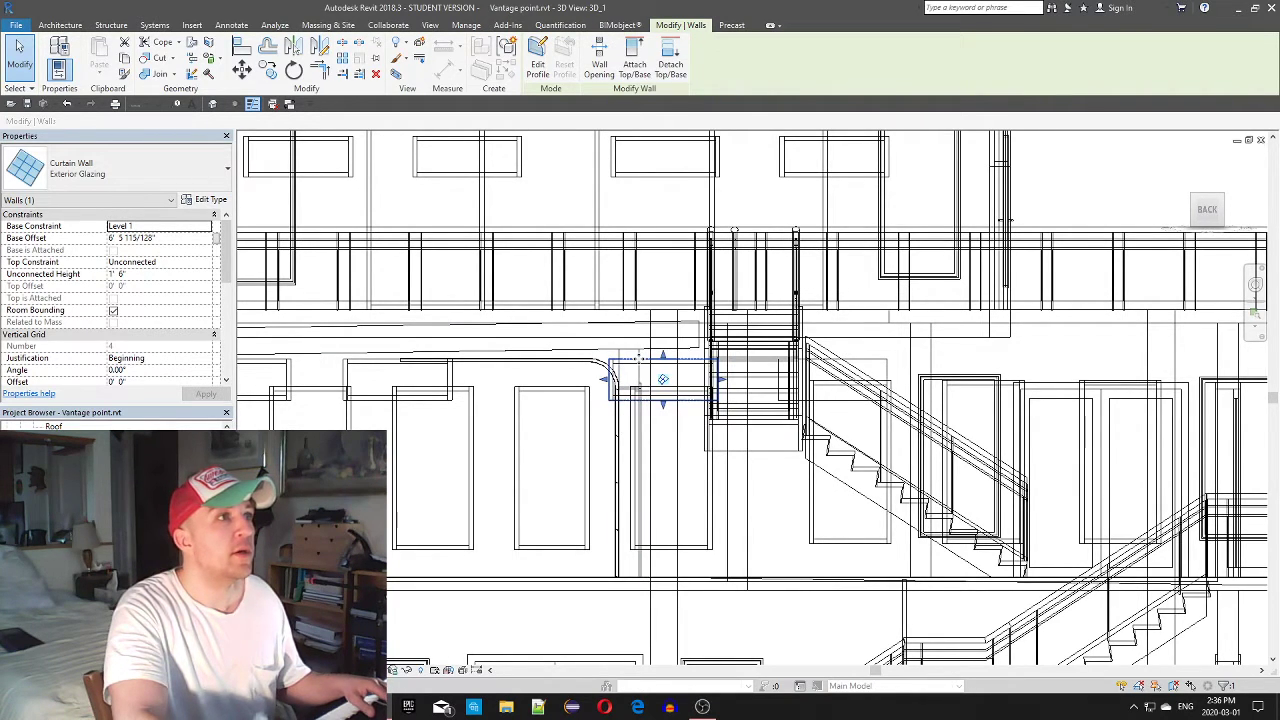
left_click(270, 70)
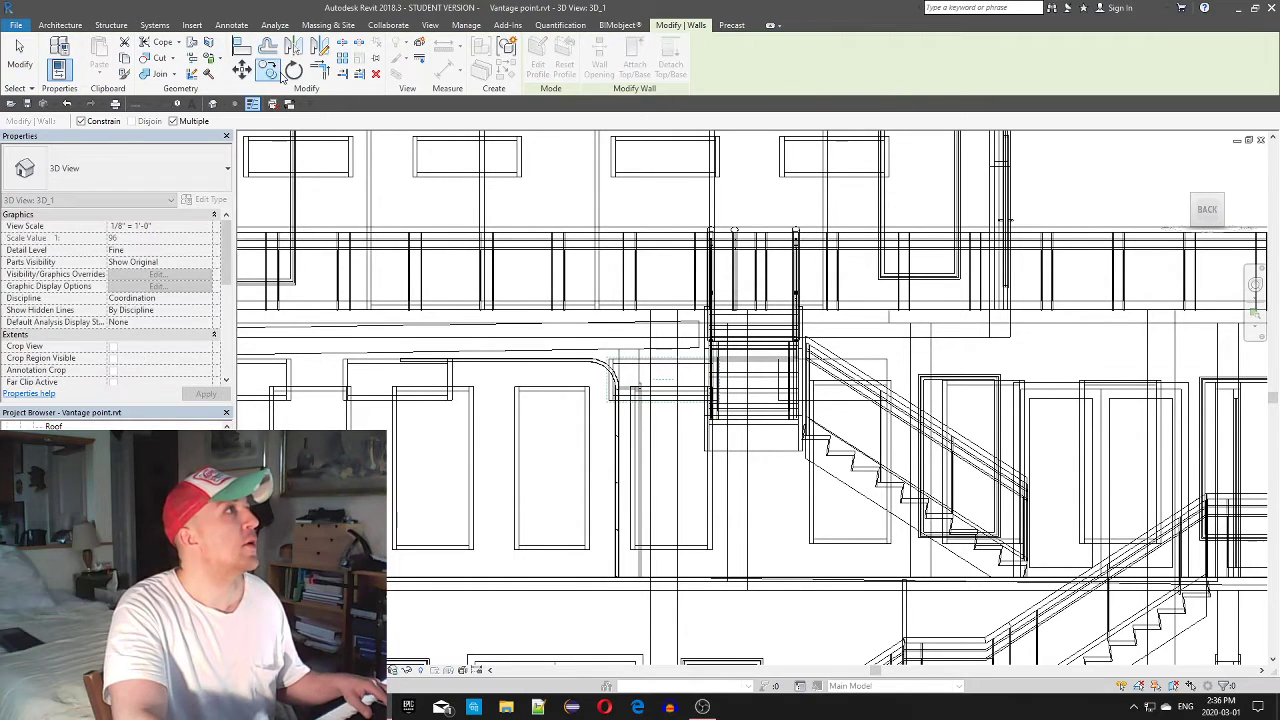
left_click(613, 402)
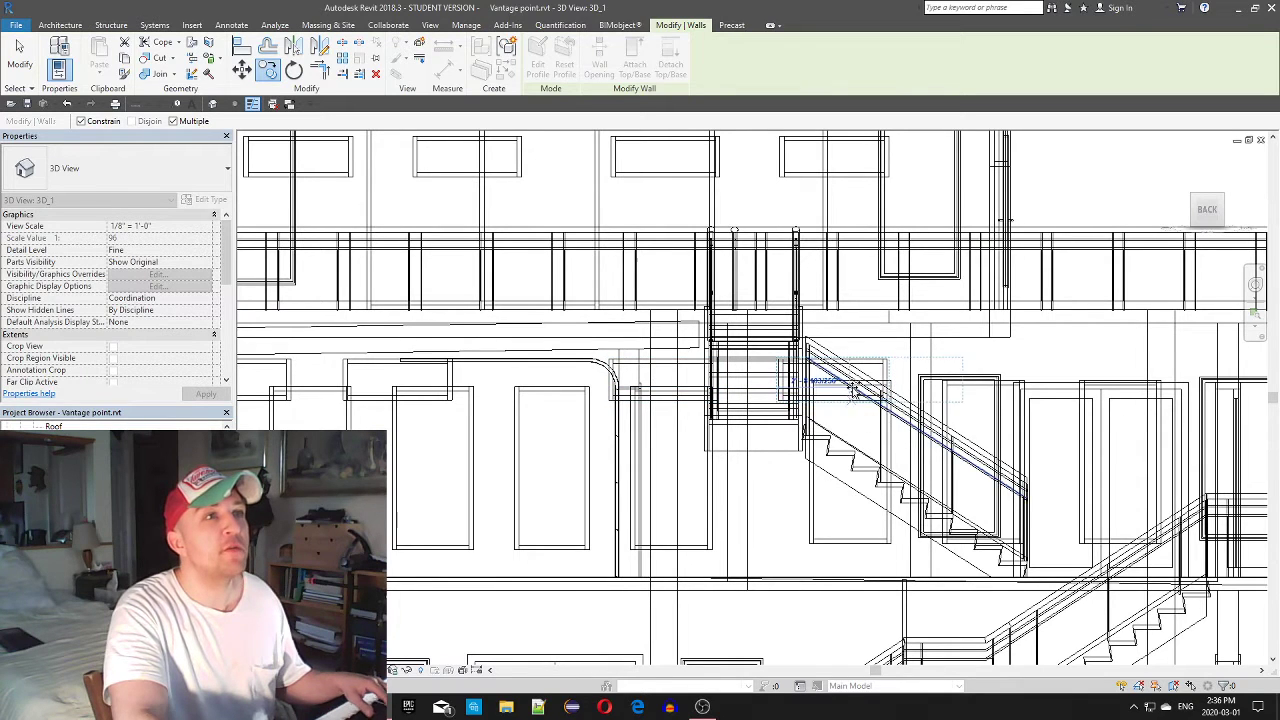
left_click(800, 437)
scroll(552, 410, "down", 1)
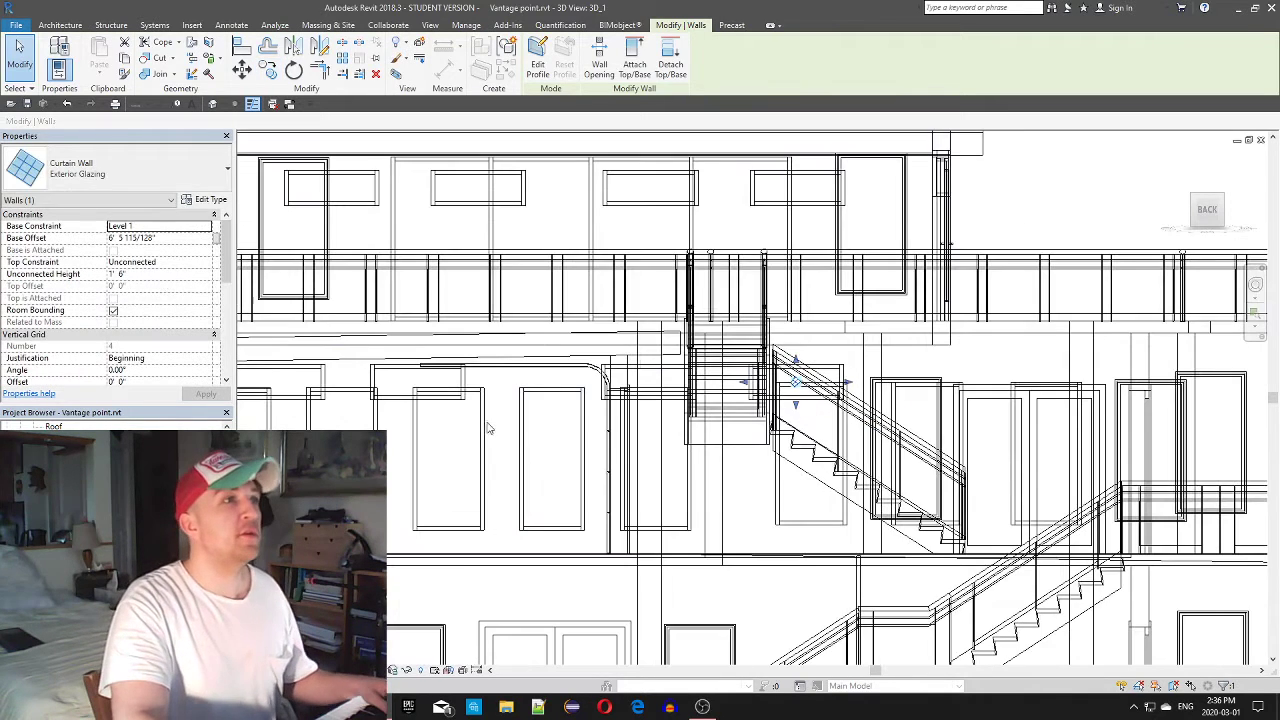
left_click(433, 462)
Examine the spacing of the Level 1 high windows from oblique angles and in the straight back view
middle_click_drag(494, 414, 620, 405, "shift")
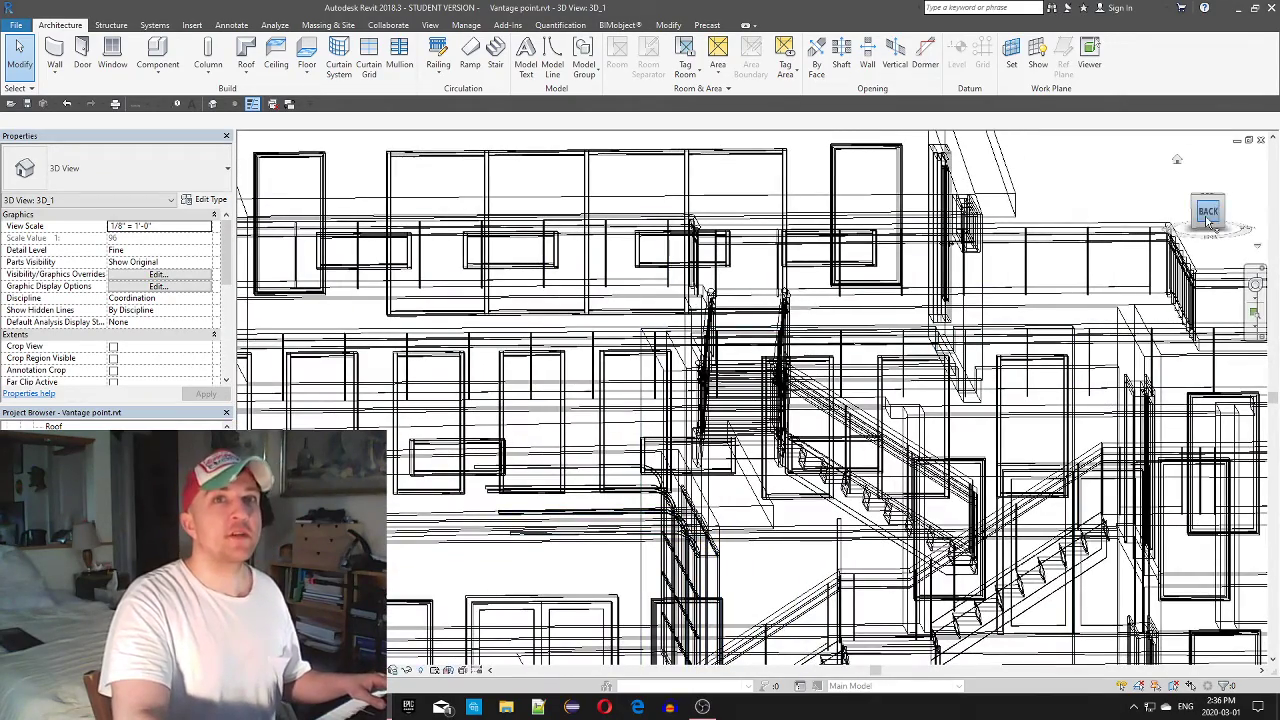
left_click(1208, 213)
scroll(702, 415, "up", 5)
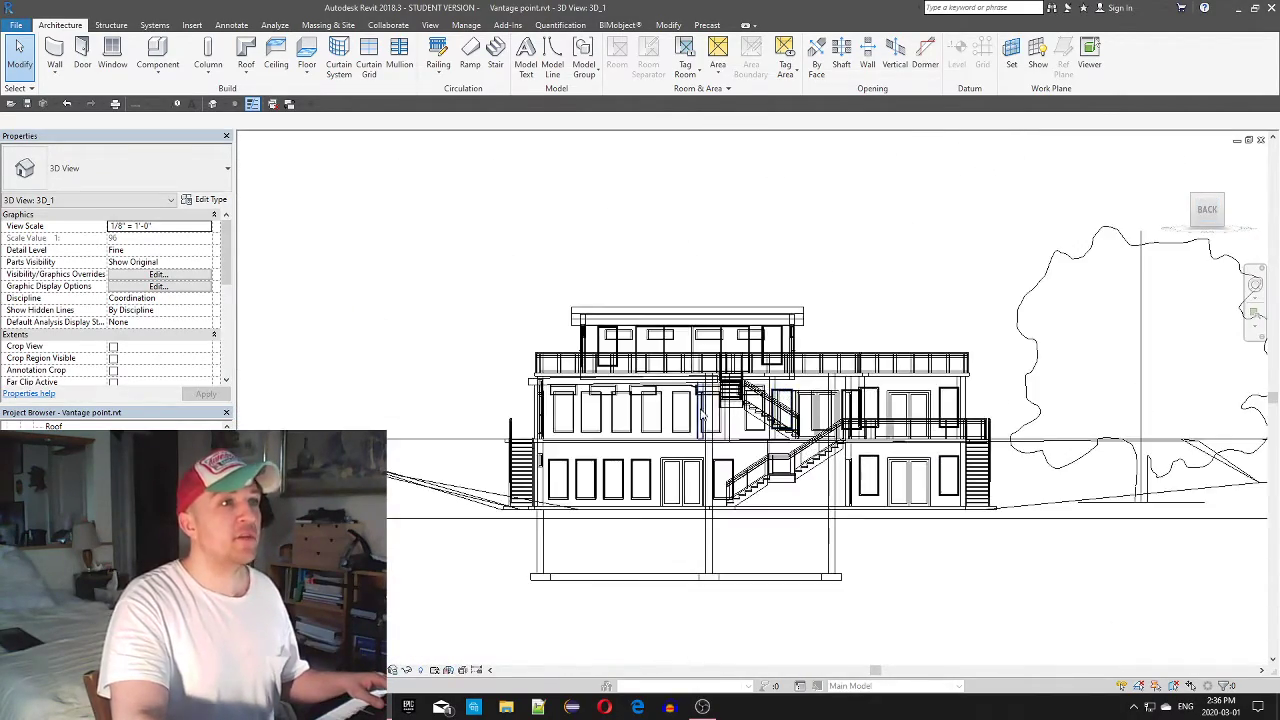
scroll(702, 418, "up", 3)
middle_click_drag(702, 418, 610, 424, "shift")
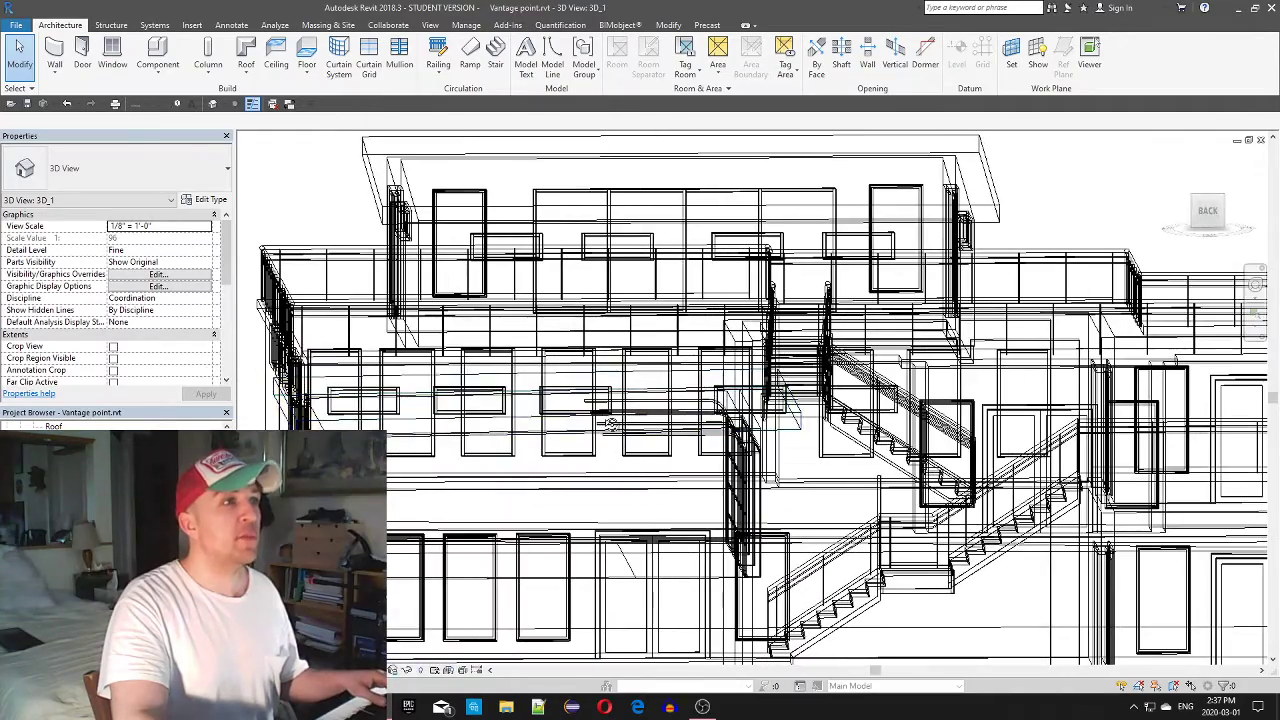
left_click(1208, 213)
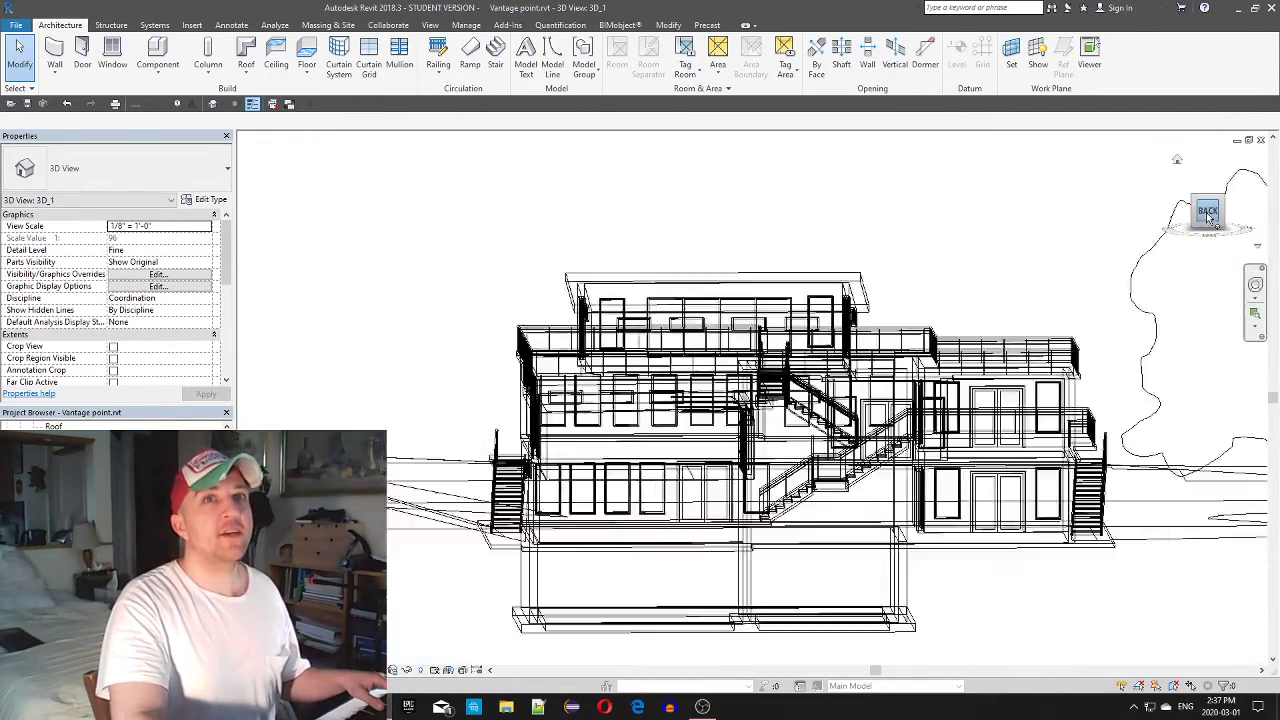
scroll(733, 384, "up", 5)
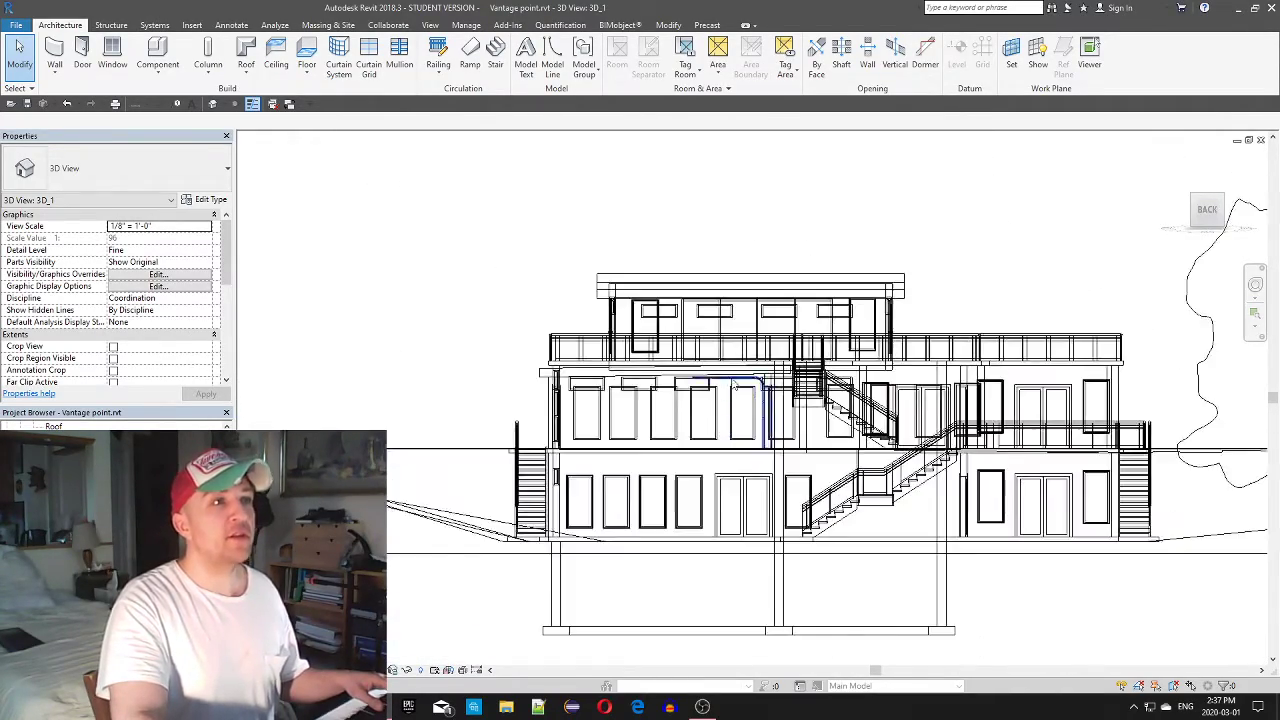
scroll(734, 387, "up", 3)
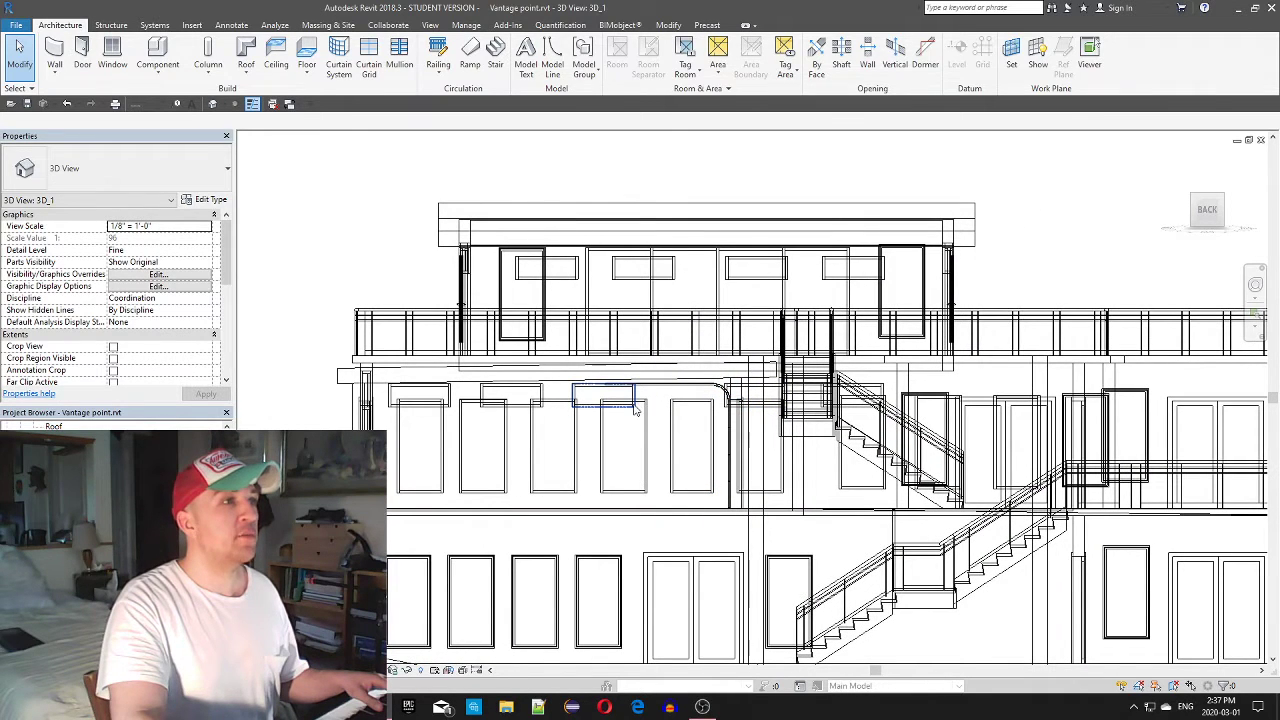
Move the Exterior Glazing curtain wall beside the curved railing horizontally by about 2'-10", unjoining and deleting the elements that conflict with the move
left_click(634, 406)
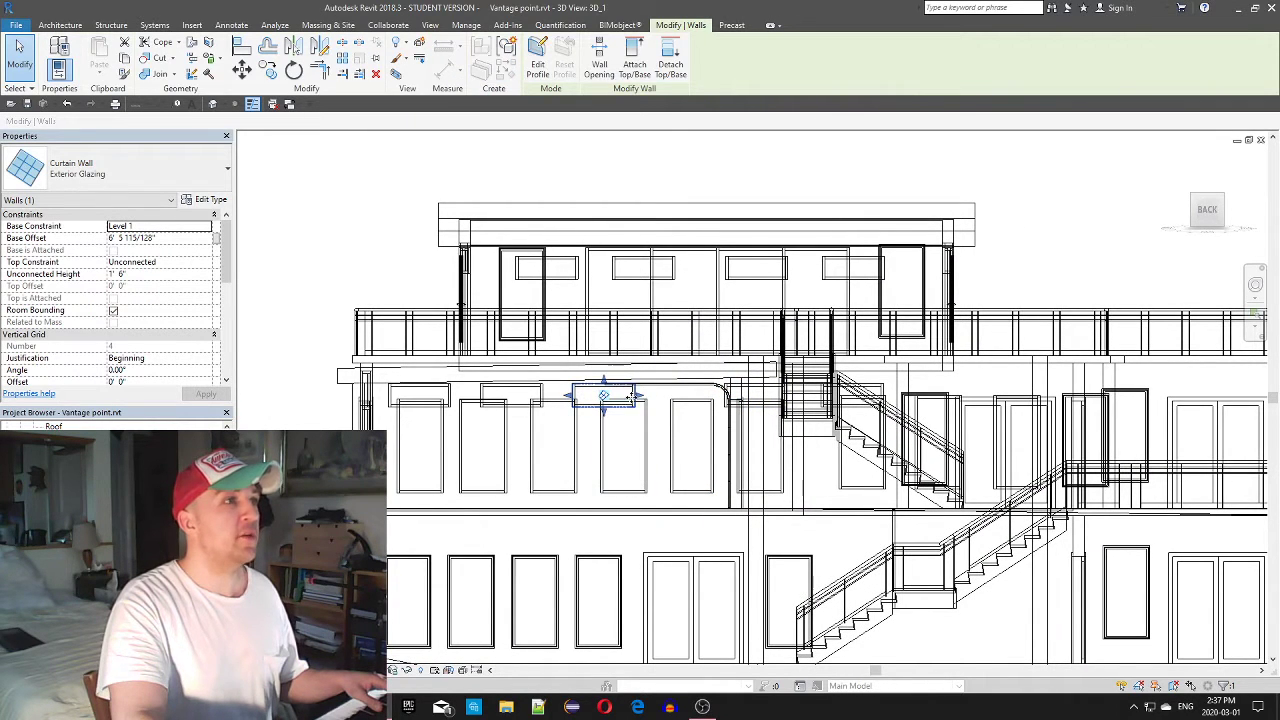
key("Escape")
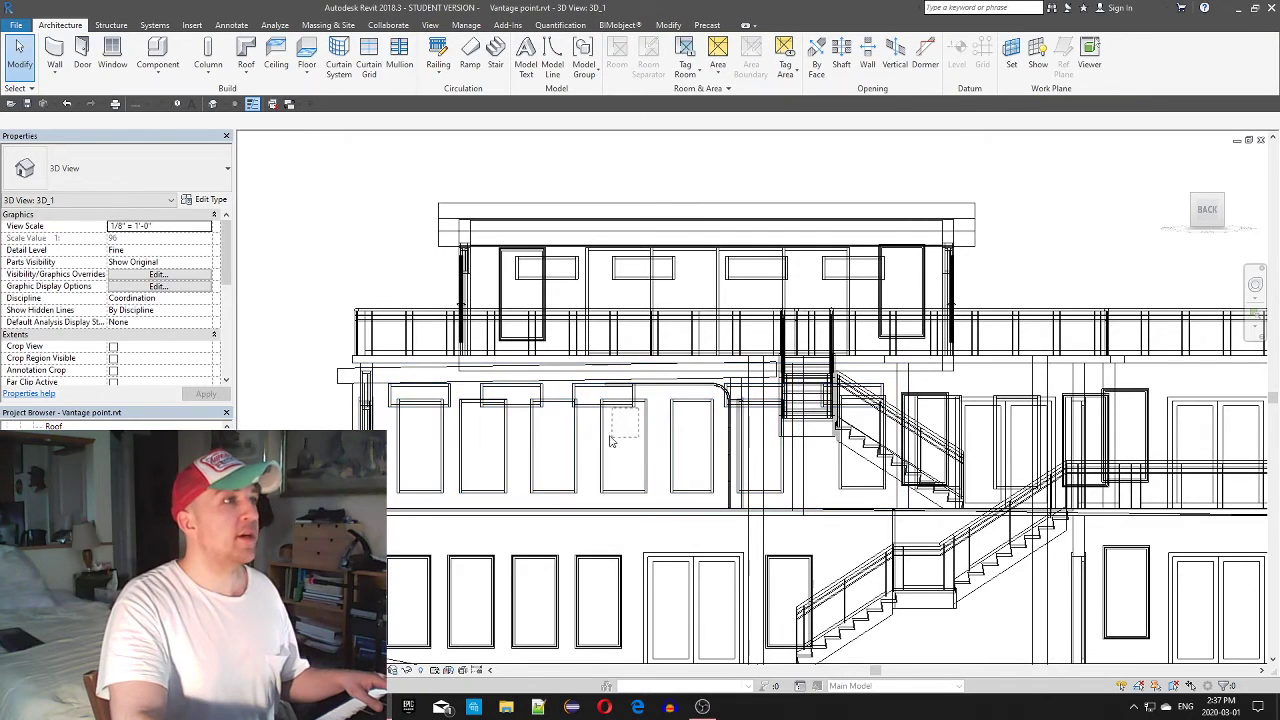
left_click(586, 391)
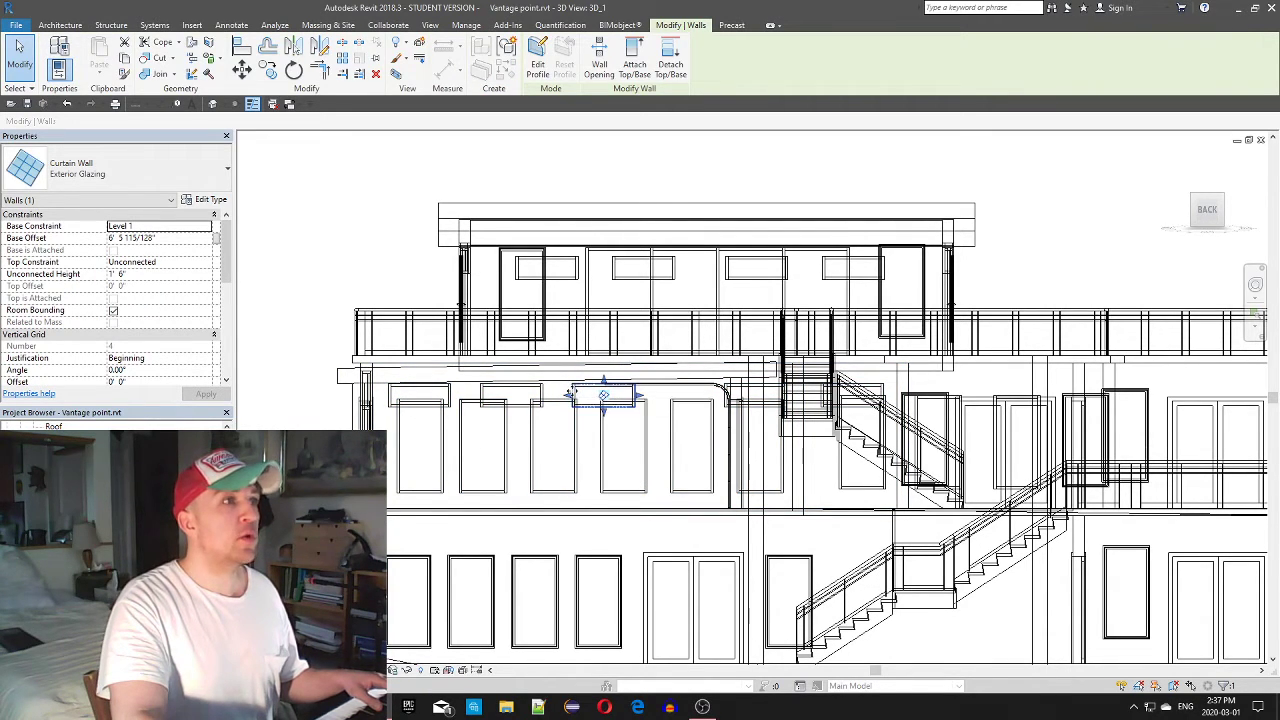
left_click(727, 400)
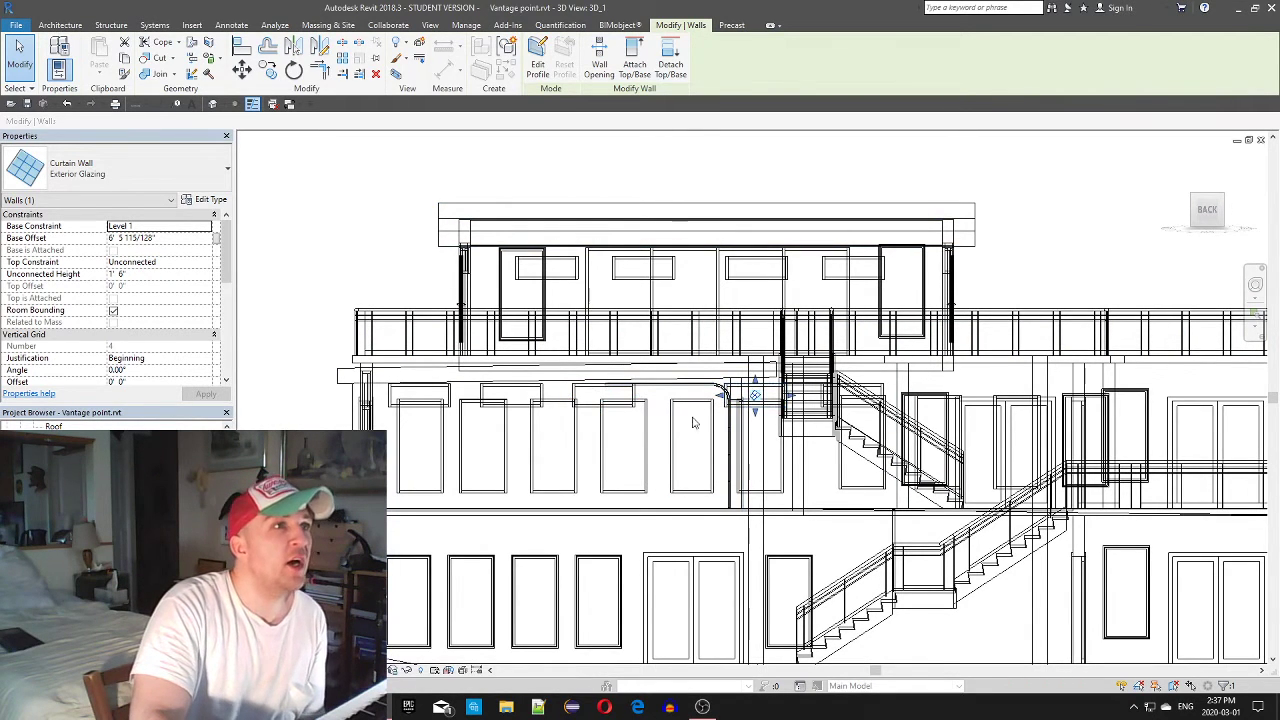
left_click(634, 396)
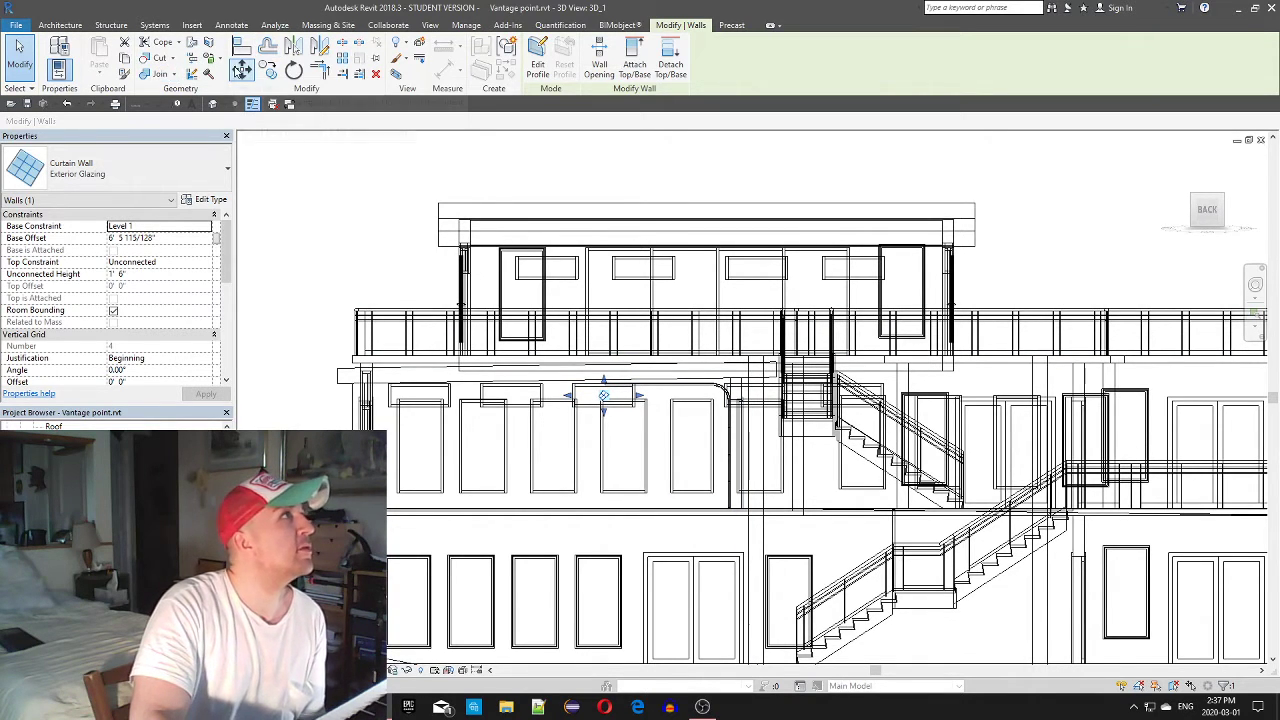
left_click(241, 68)
scroll(580, 418, "up", 2)
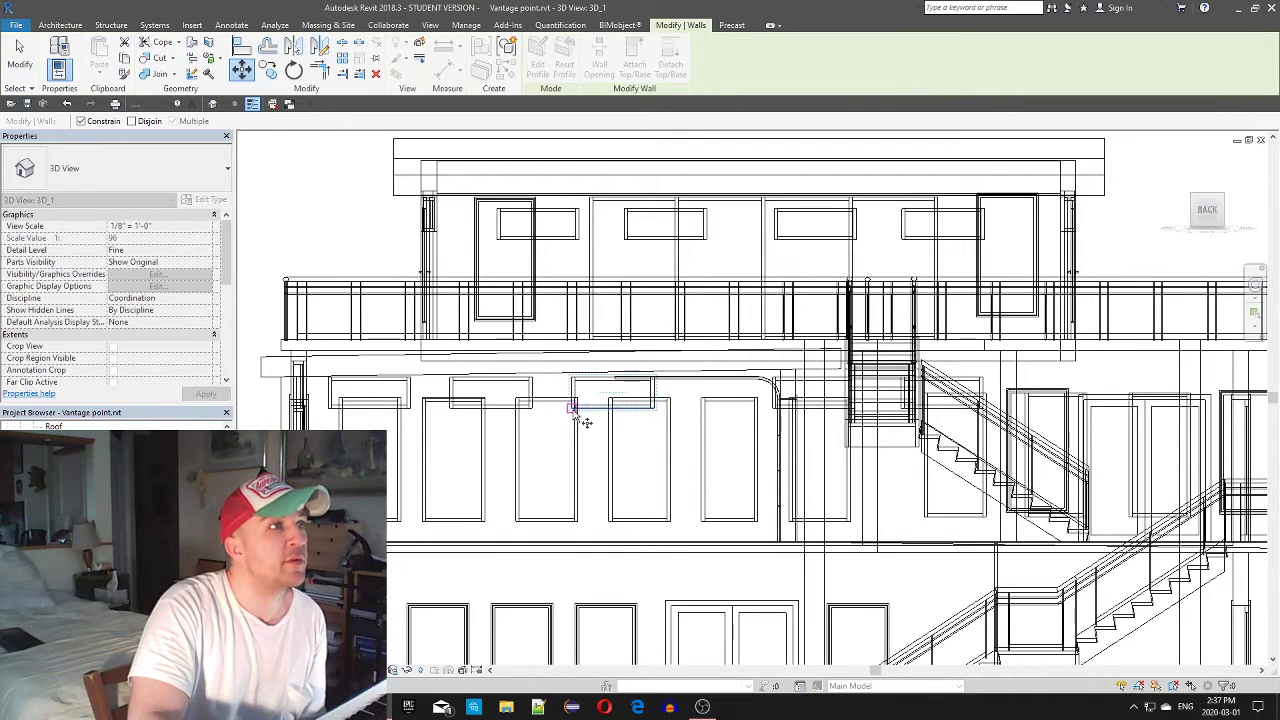
left_click(572, 407)
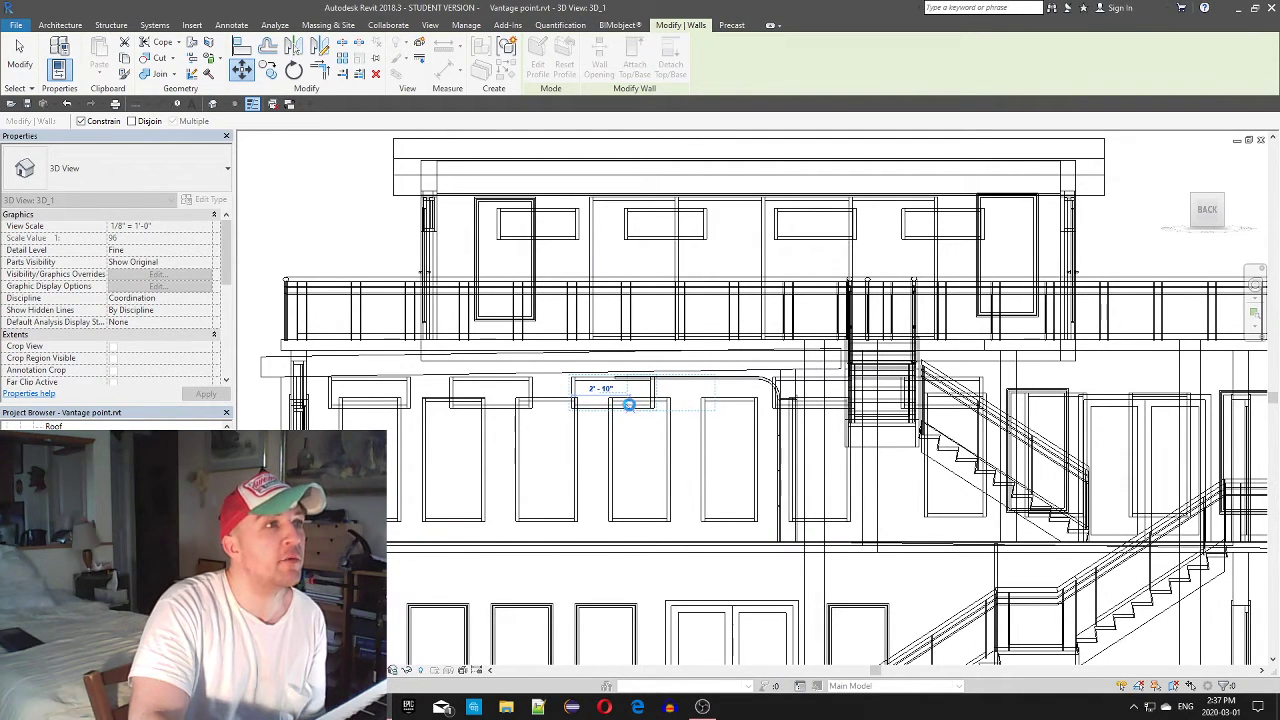
left_click(629, 404)
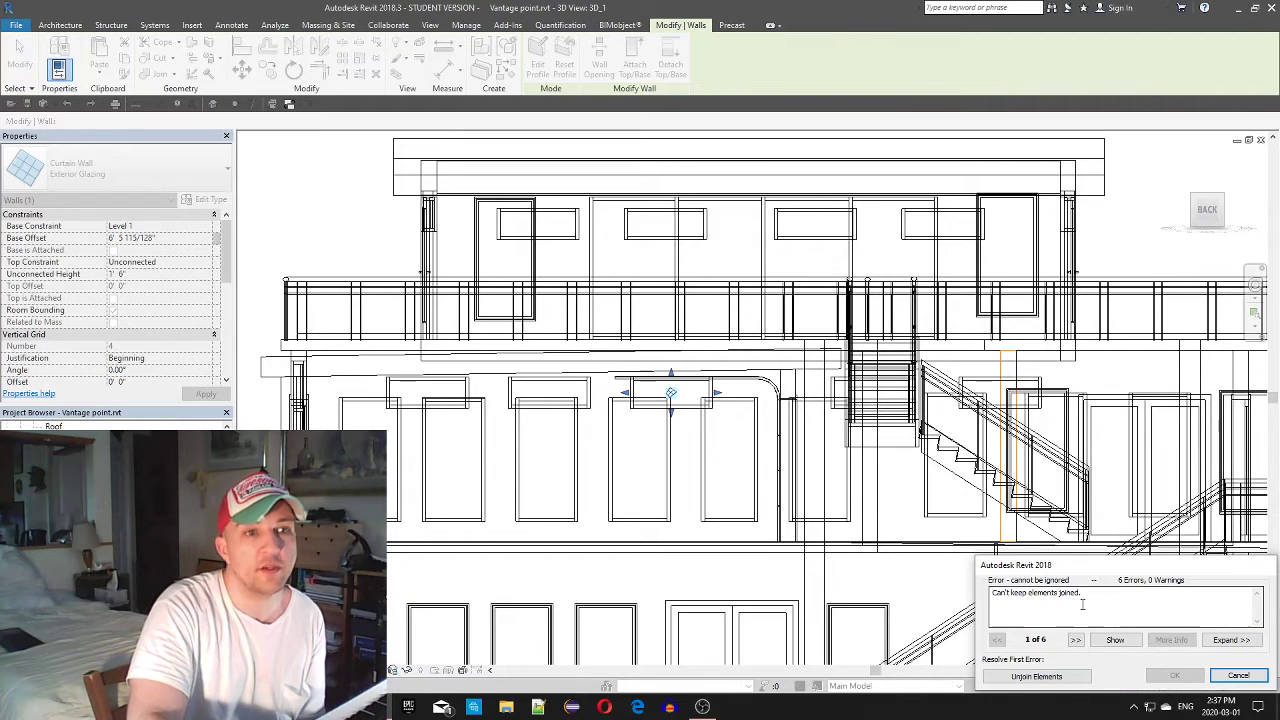
left_click(1027, 677)
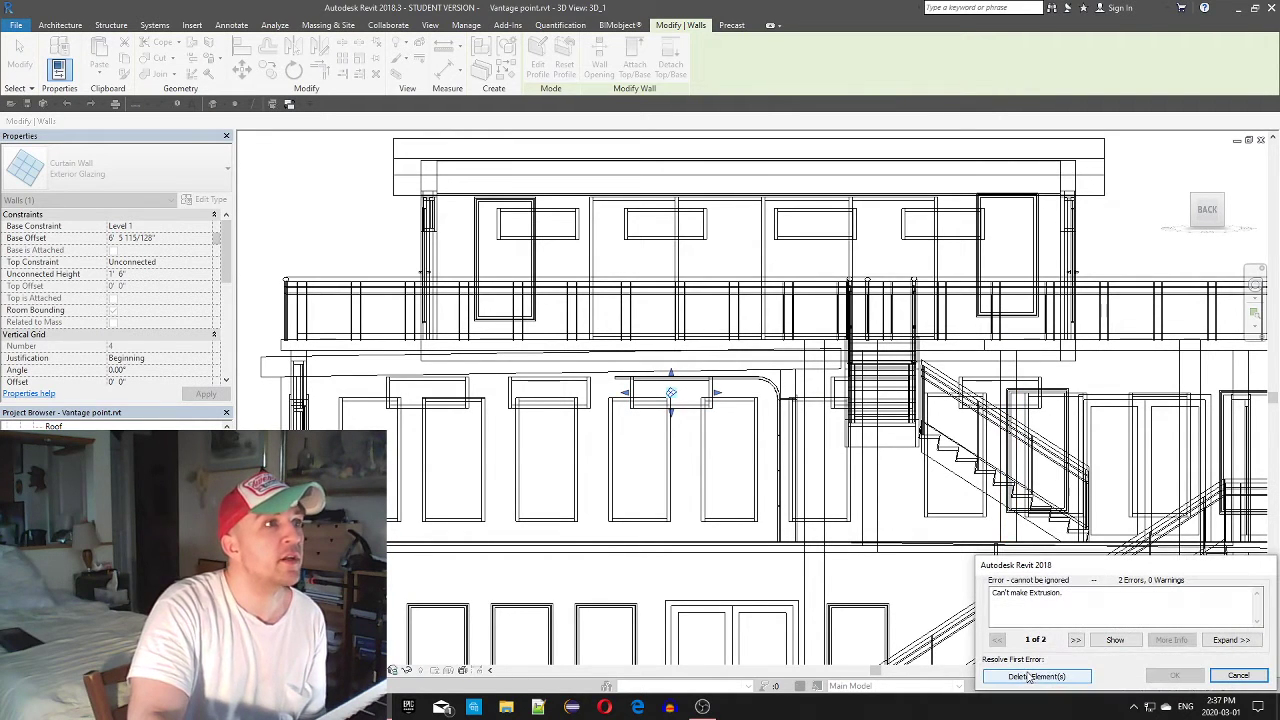
left_click(1035, 678)
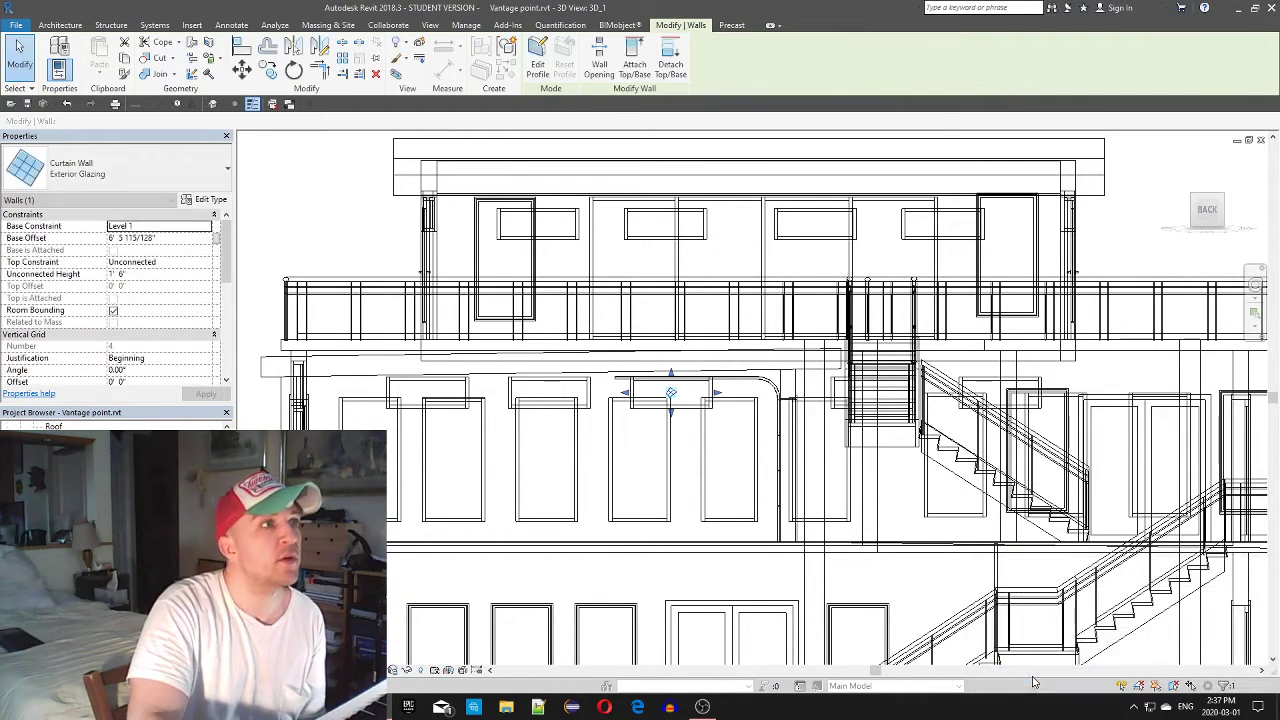
Examine the shifted Level 1 high windows from oblique angles, reselect the moved curtain wall, and return to the straight back view
scroll(766, 452, "down", 3)
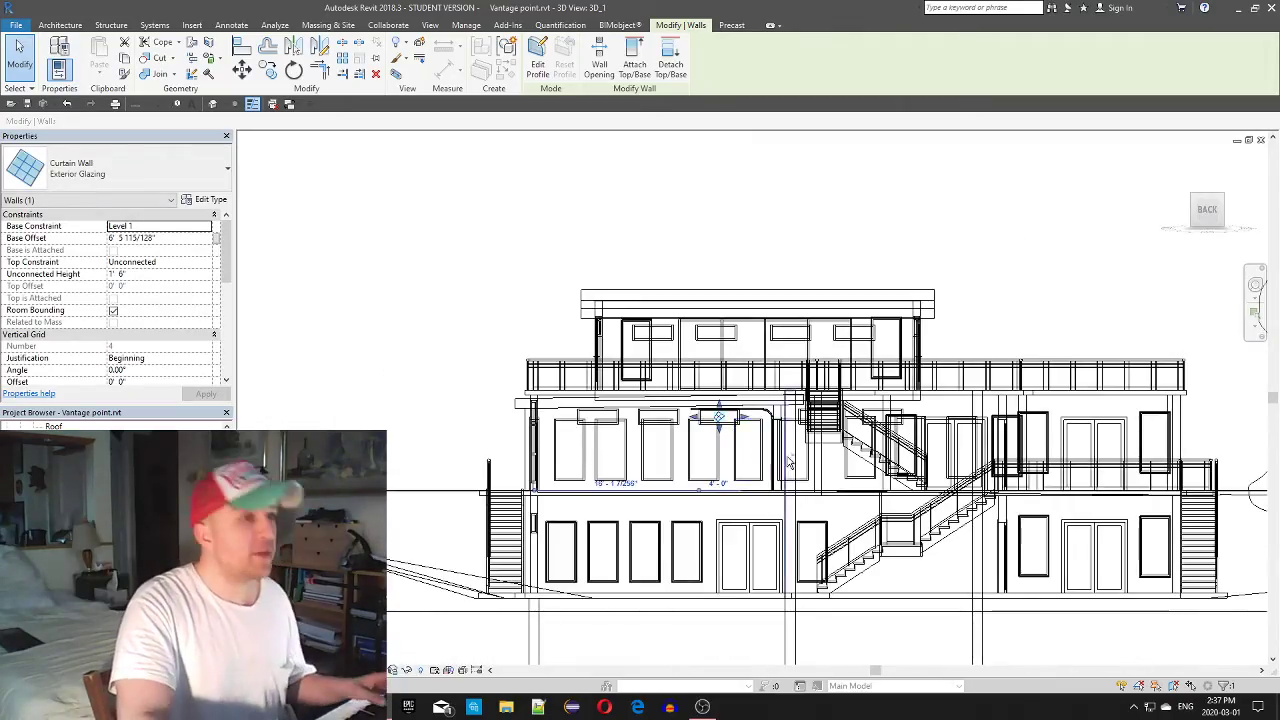
middle_click_drag(770, 470, 796, 620, "shift")
scroll(750, 450, "up", 5)
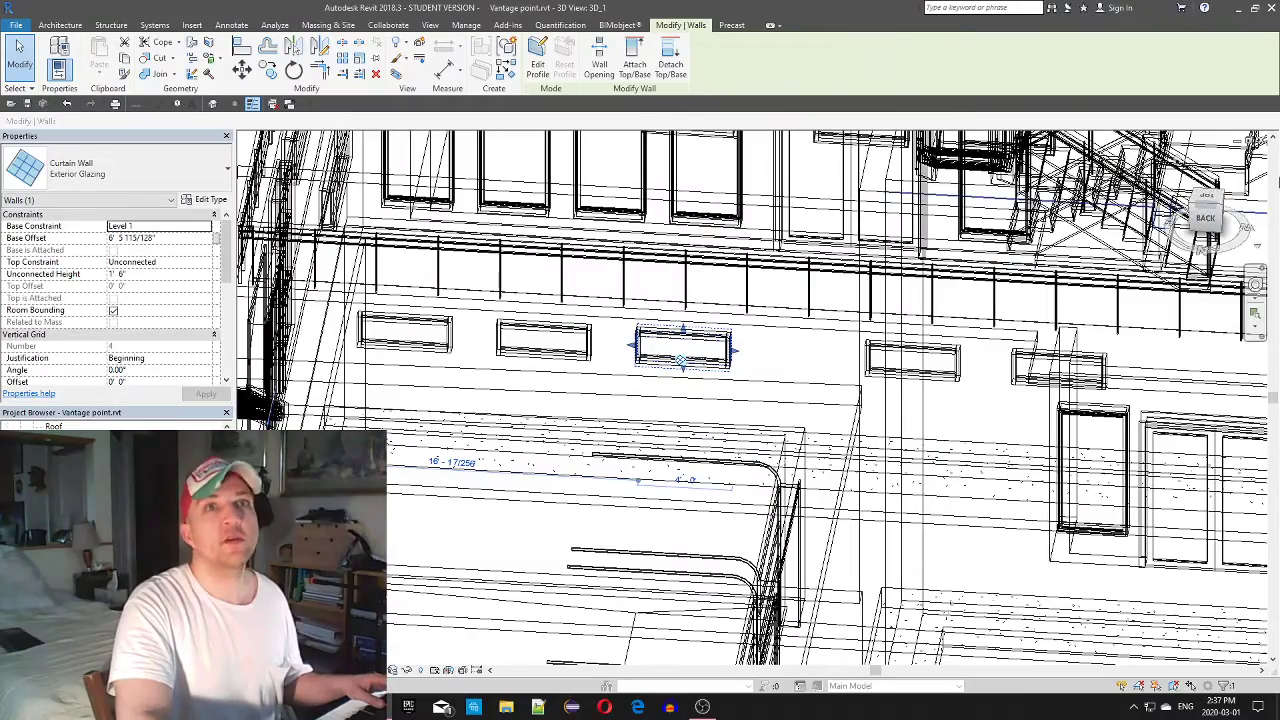
left_click(1207, 220)
left_click(1207, 218)
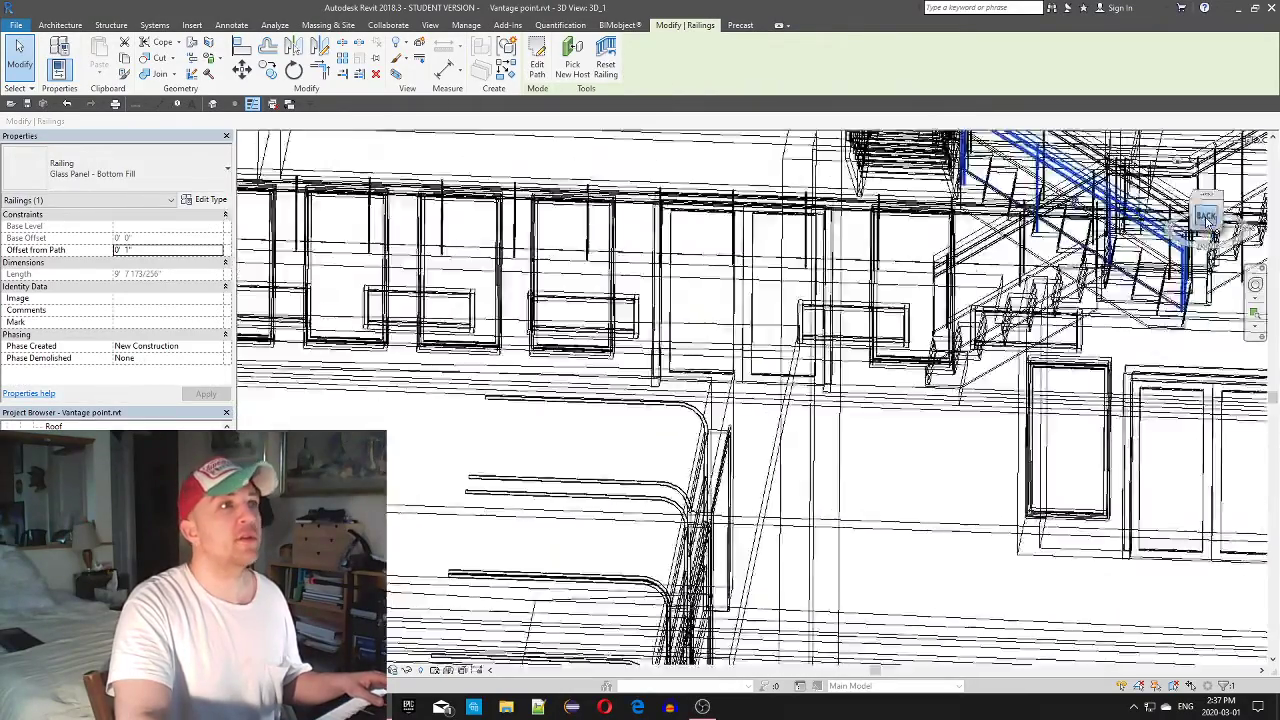
scroll(808, 254, "down", 3)
middle_click_drag(808, 254, 625, 409, "shift")
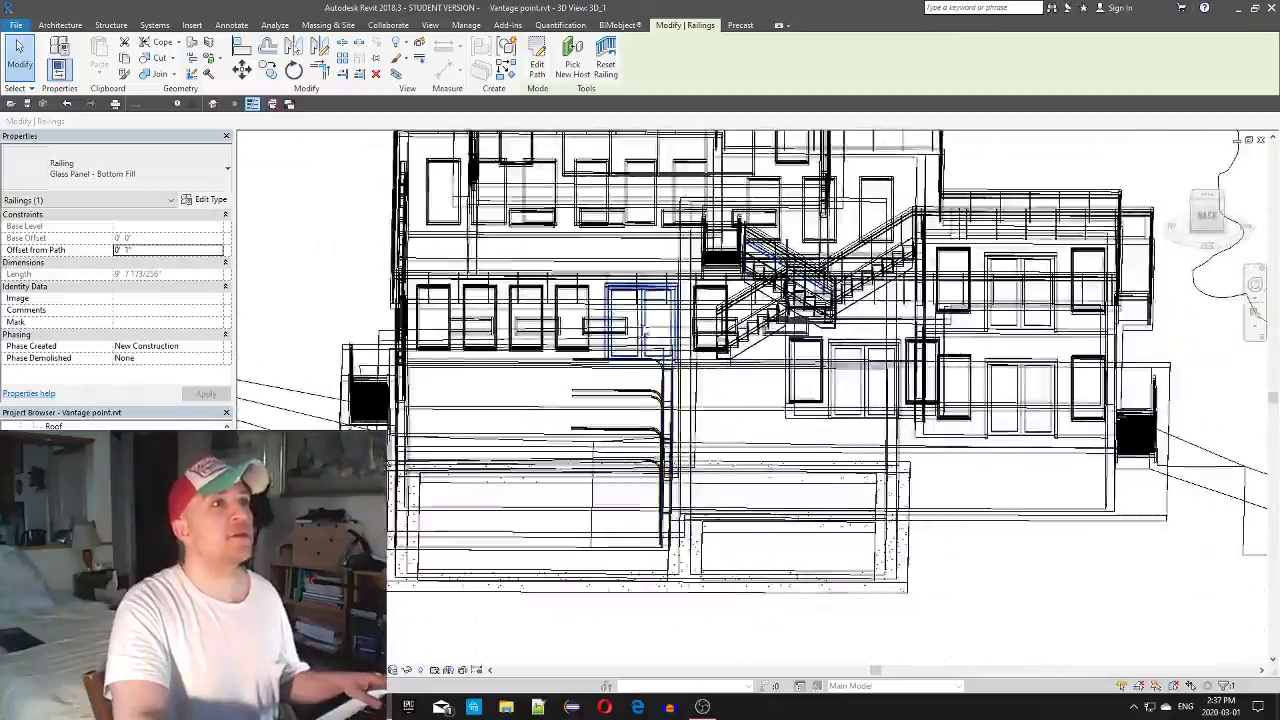
scroll(644, 317, "up", 3)
middle_click_drag(644, 317, 762, 450, "shift")
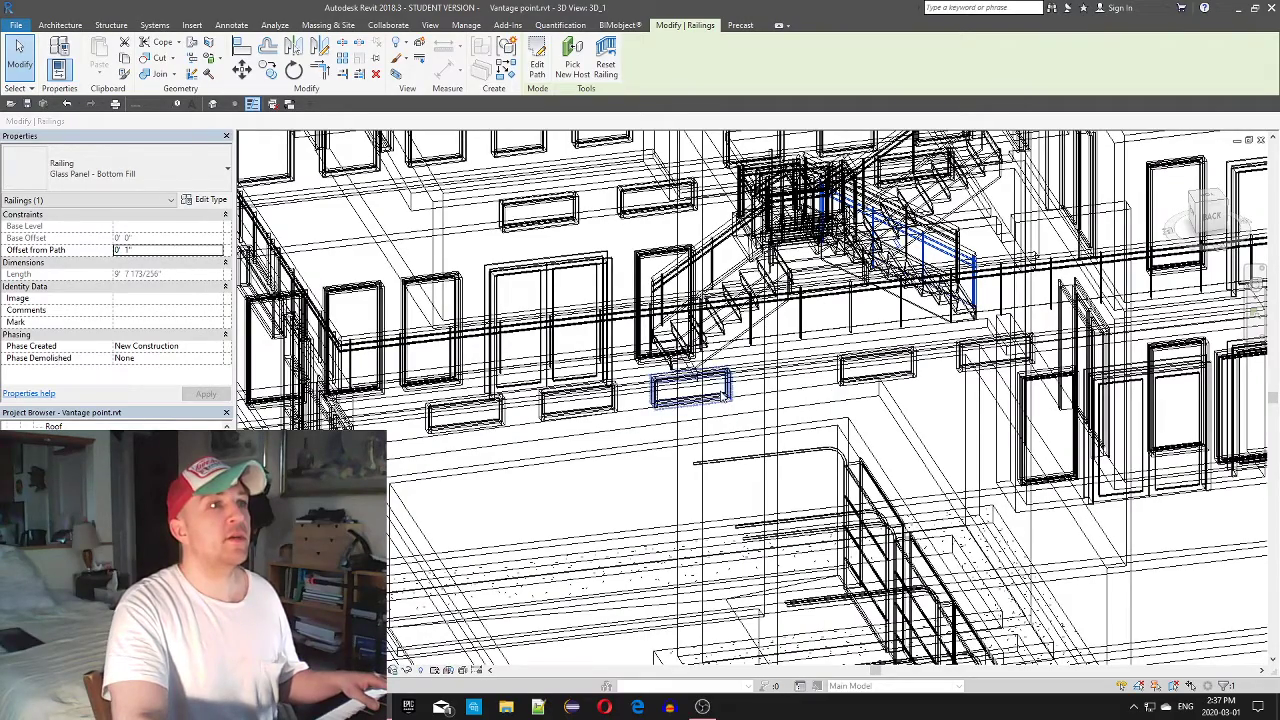
left_click(723, 398)
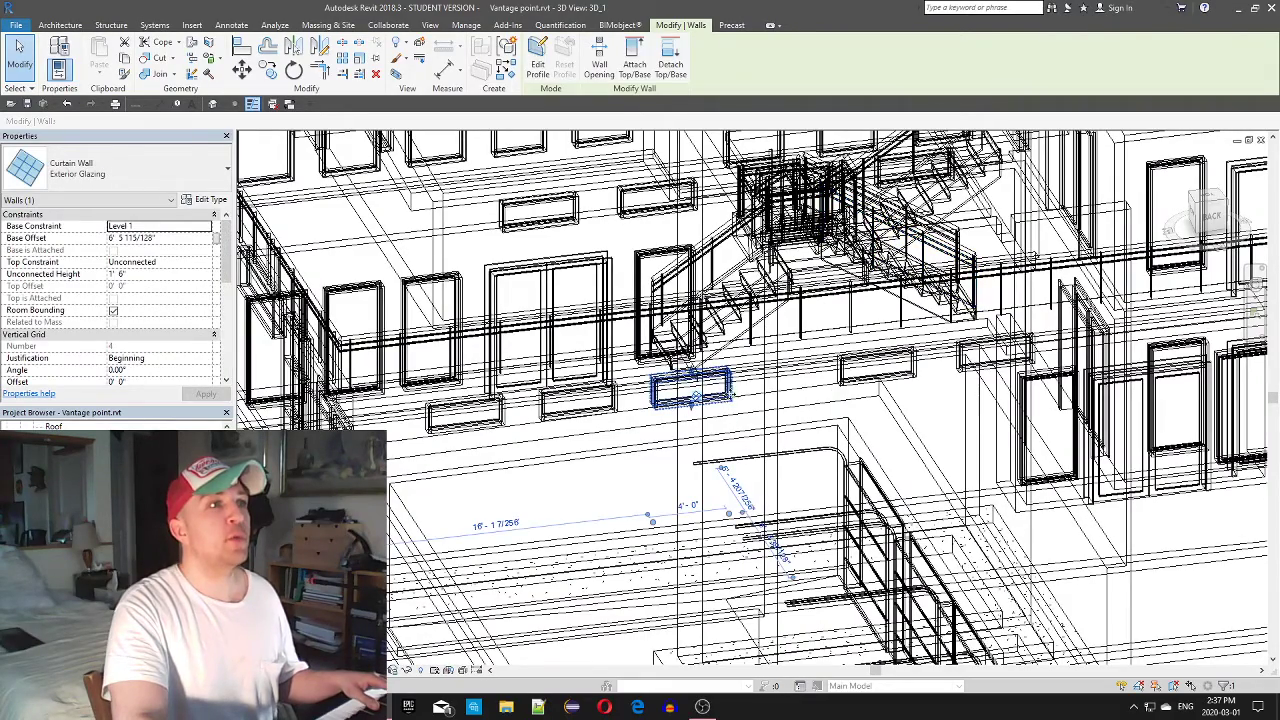
left_click(1211, 216)
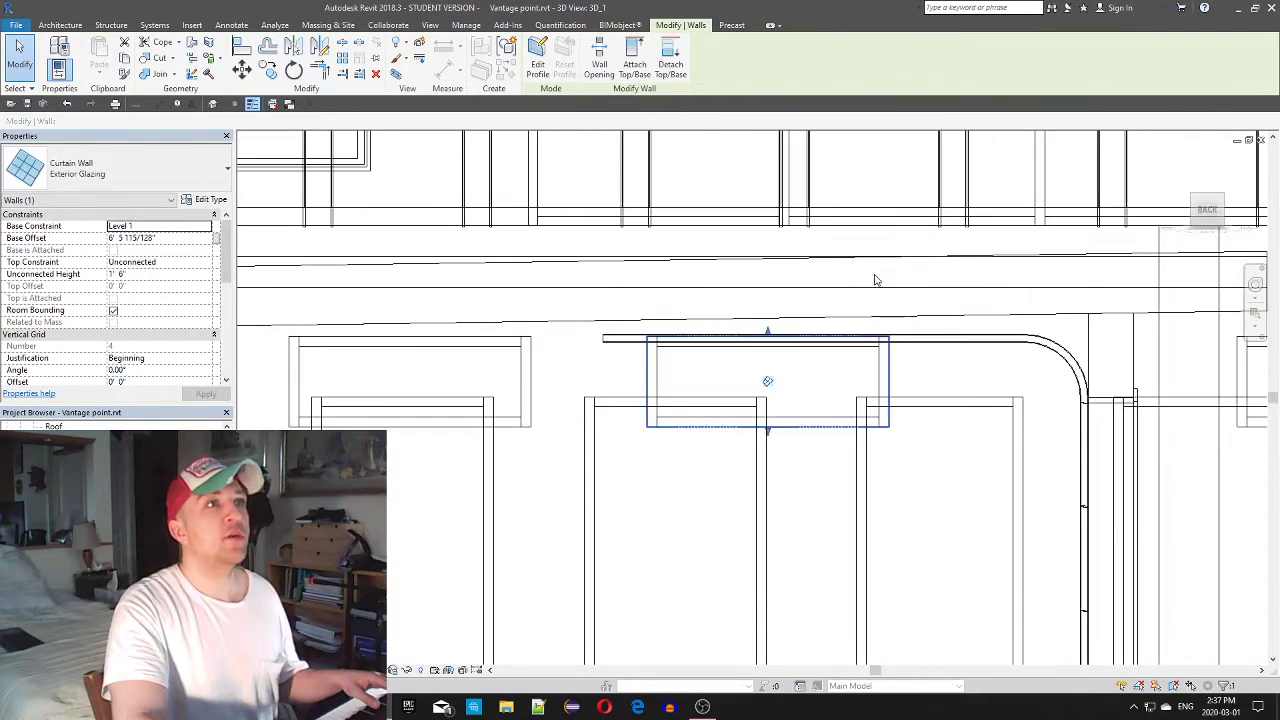
Examine the gap between the selected high window and the one beside the stairs, mainly in the straight back view
scroll(1101, 406, "down", 4)
middle_click_drag(1103, 407, 798, 418)
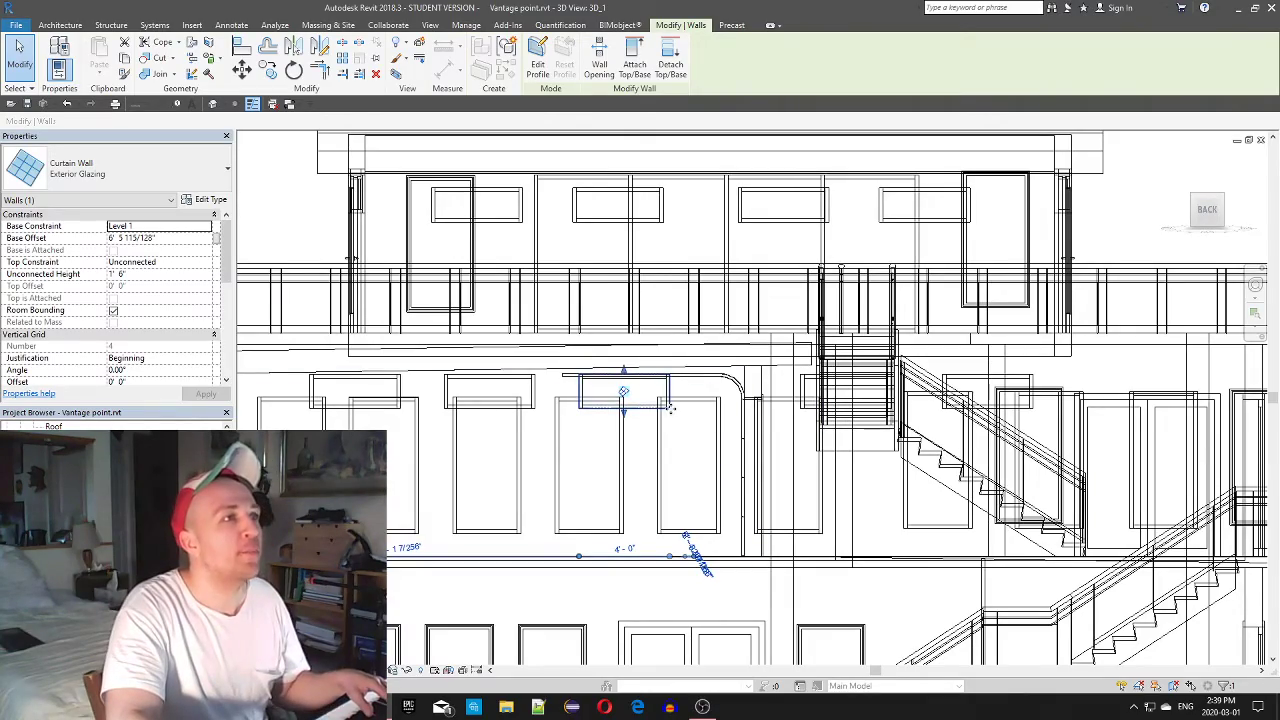
middle_click_drag(806, 440, 714, 418, "shift")
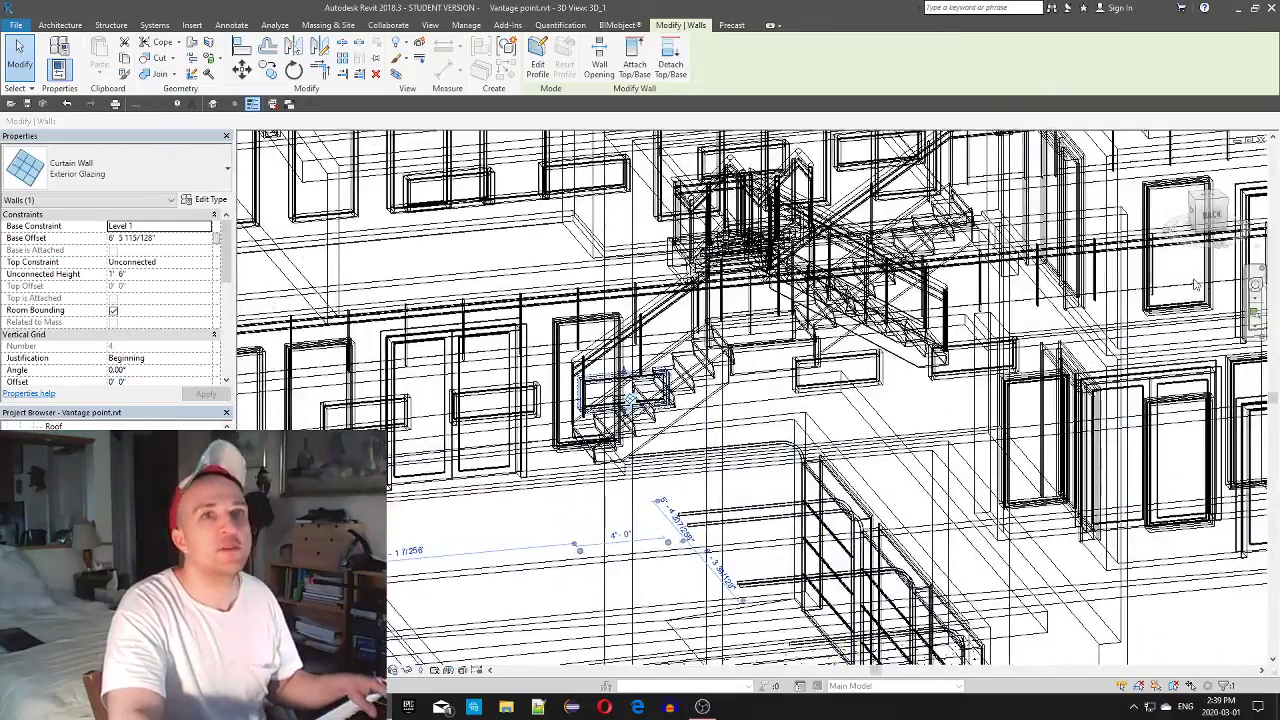
left_click(1212, 215)
scroll(1000, 425, "down", 4)
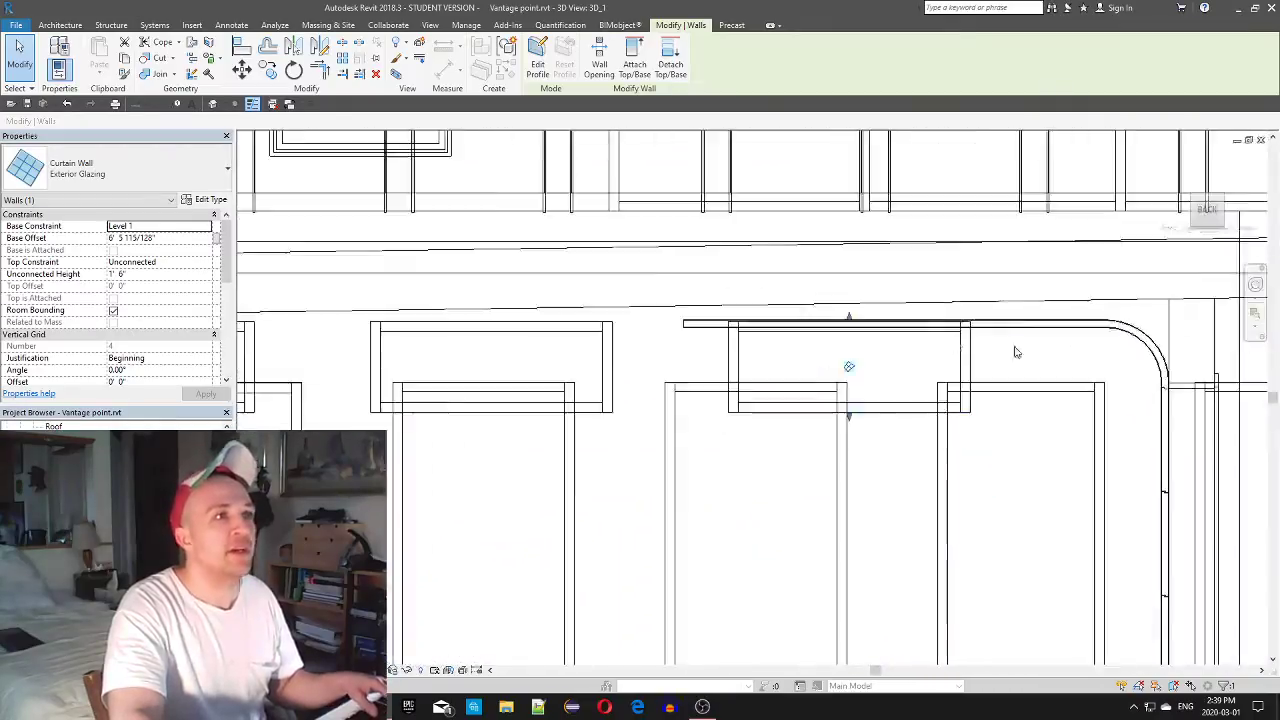
scroll(770, 381, "down", 2)
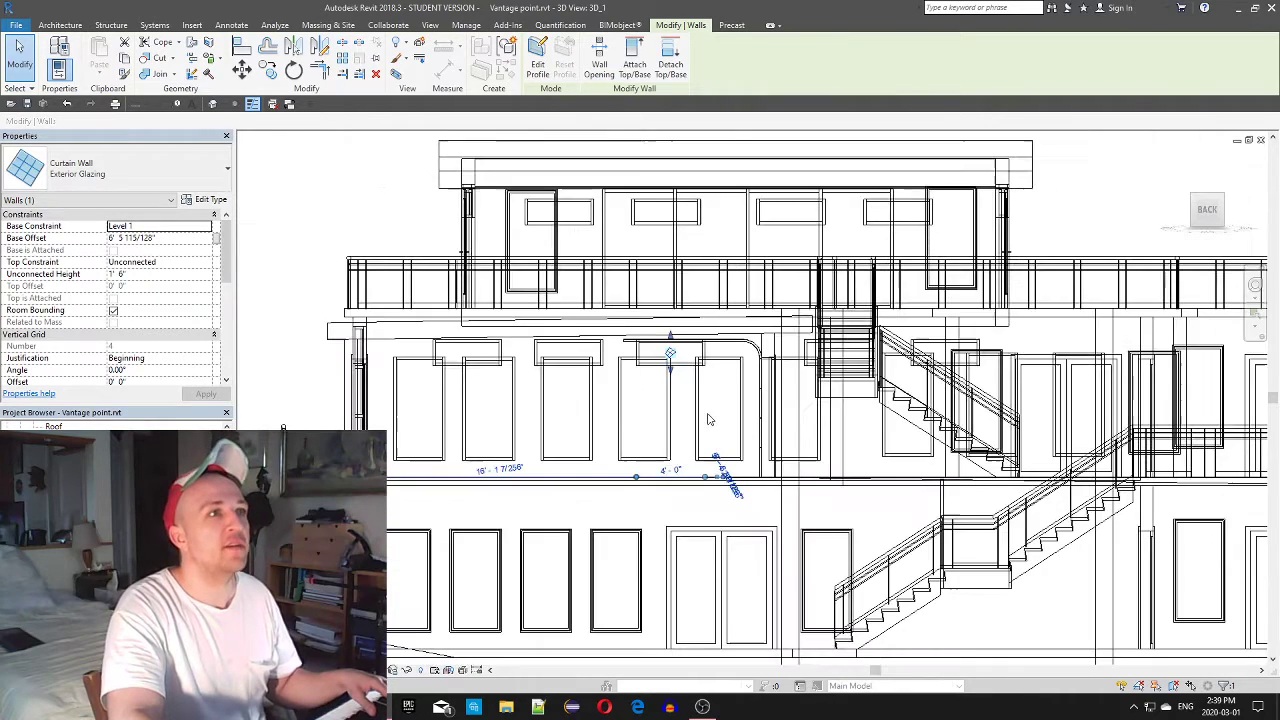
middle_click_drag(710, 421, 662, 477)
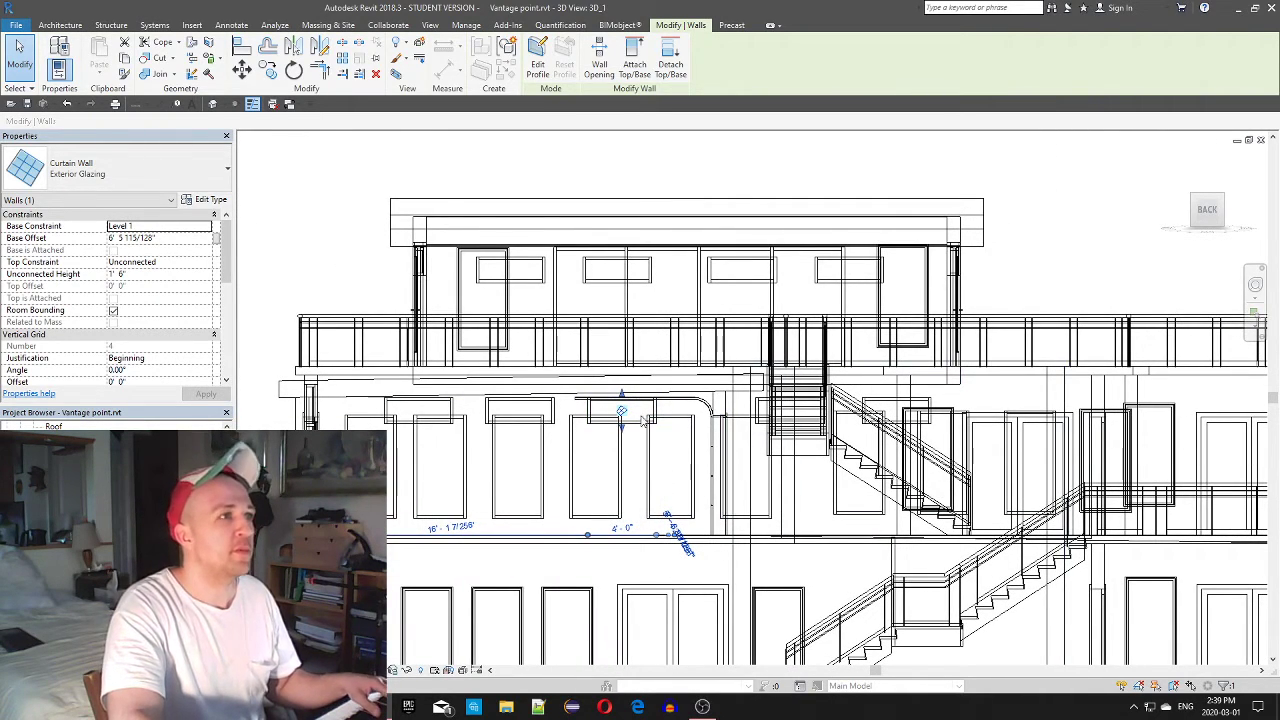
scroll(684, 433, "up", 2)
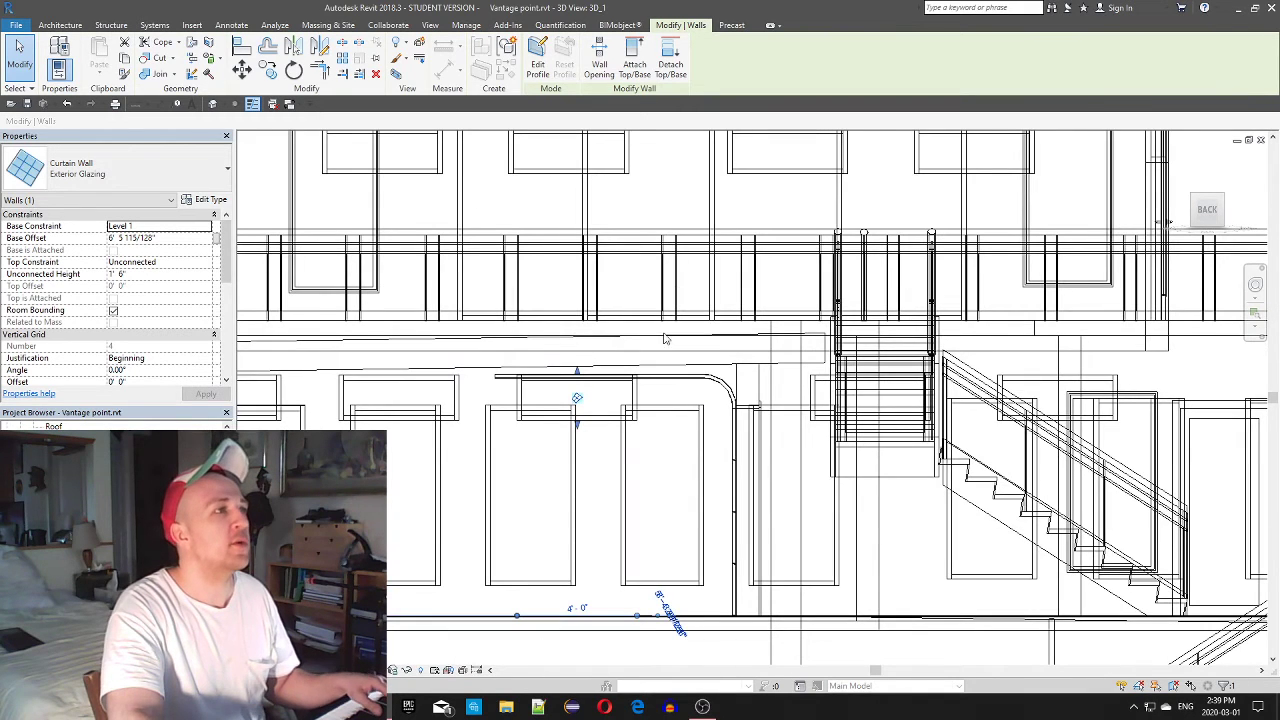
scroll(660, 409, "down", 2)
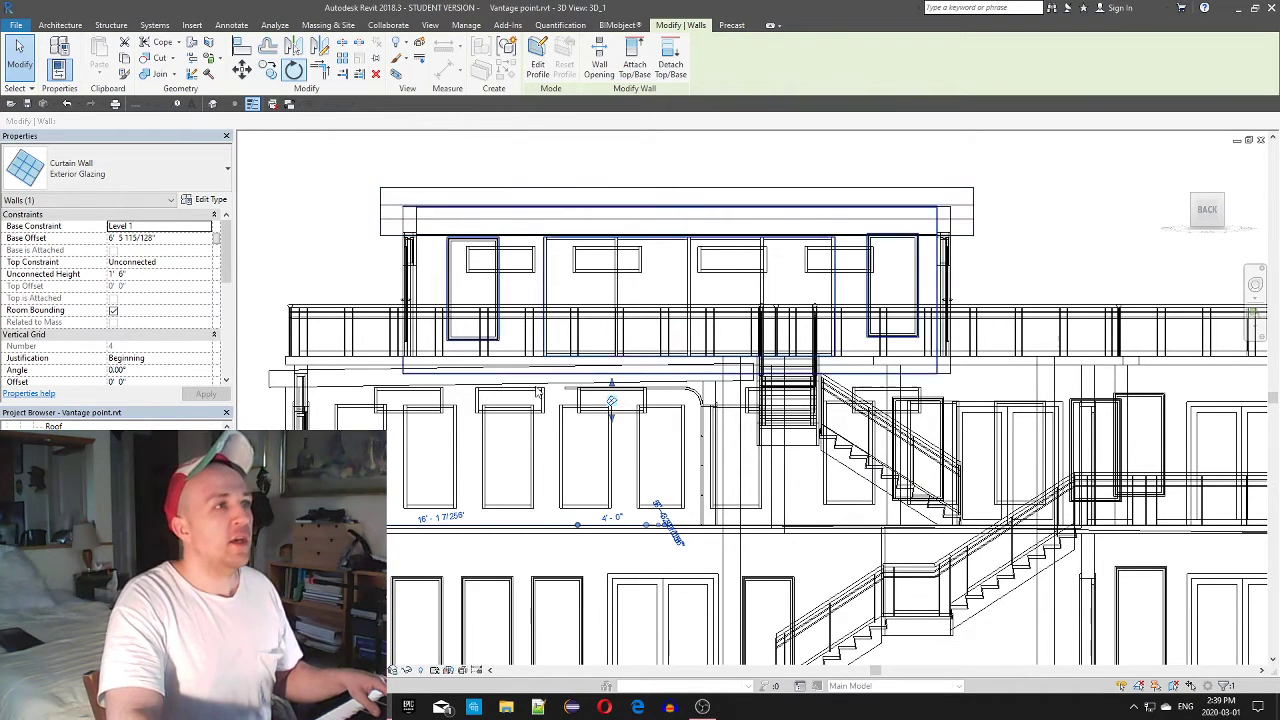
scroll(620, 430, "up", 2)
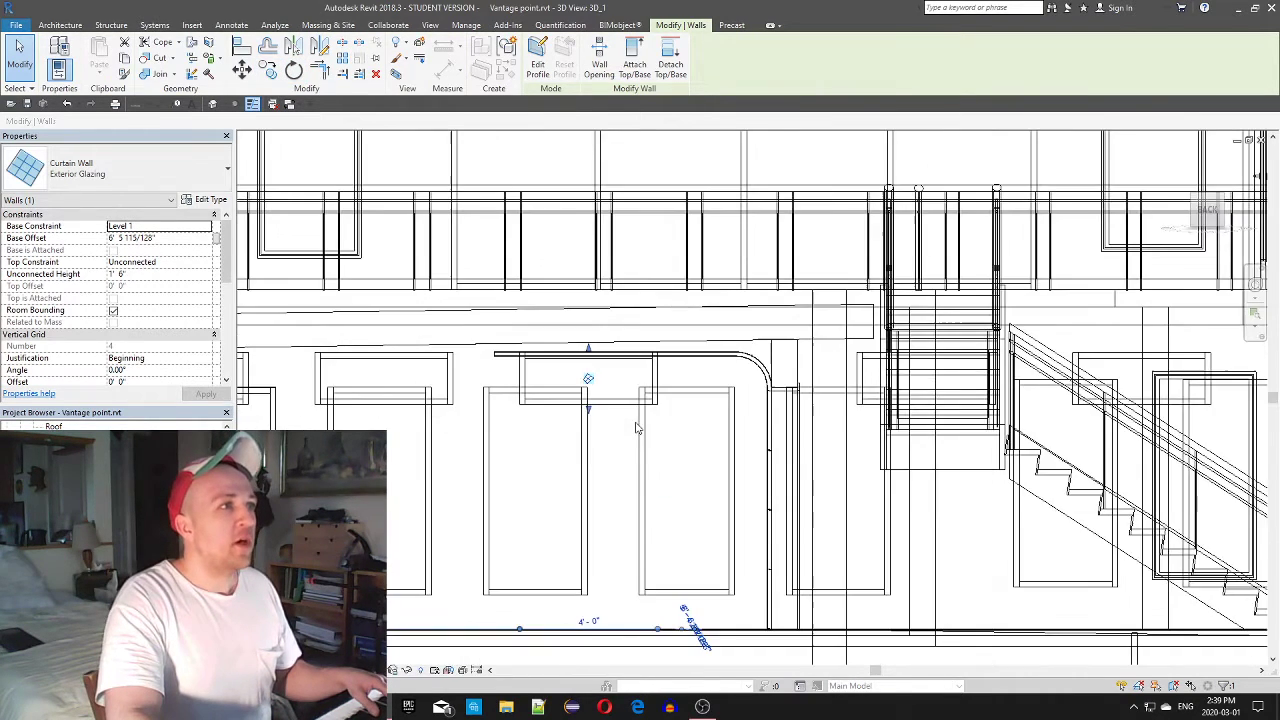
scroll(680, 430, "down", 2)
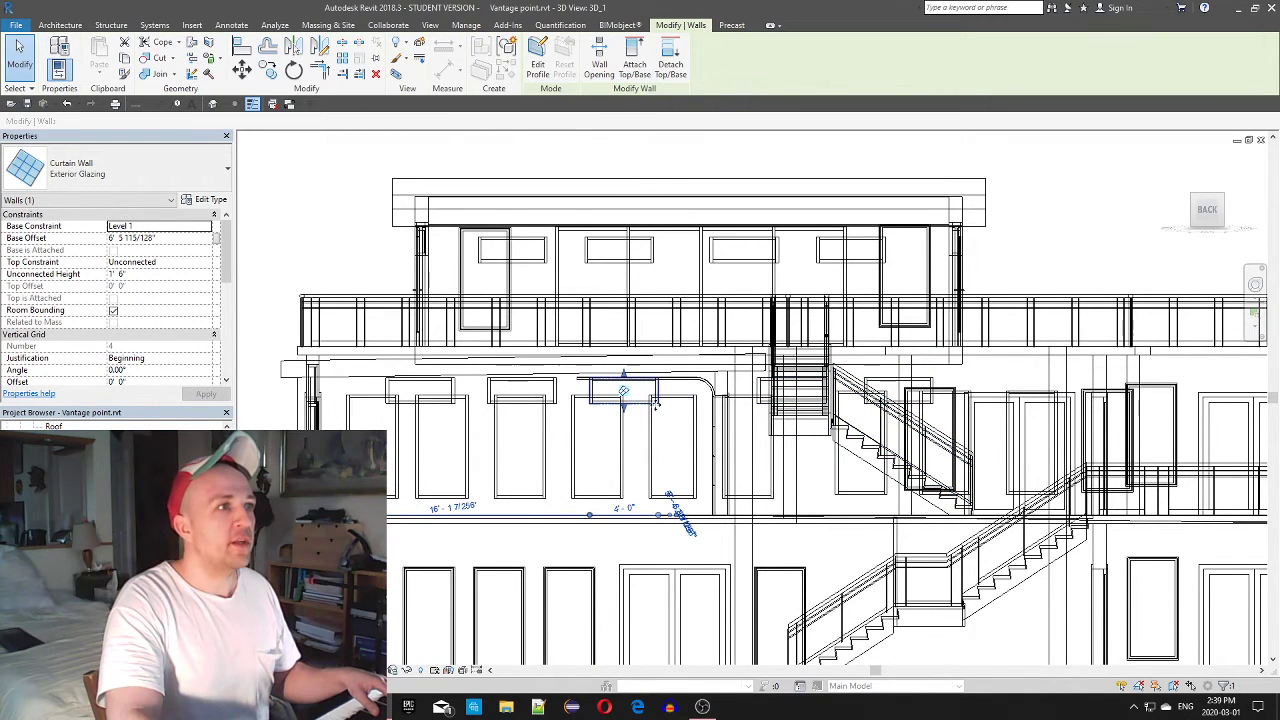
scroll(655, 403, "up", 3)
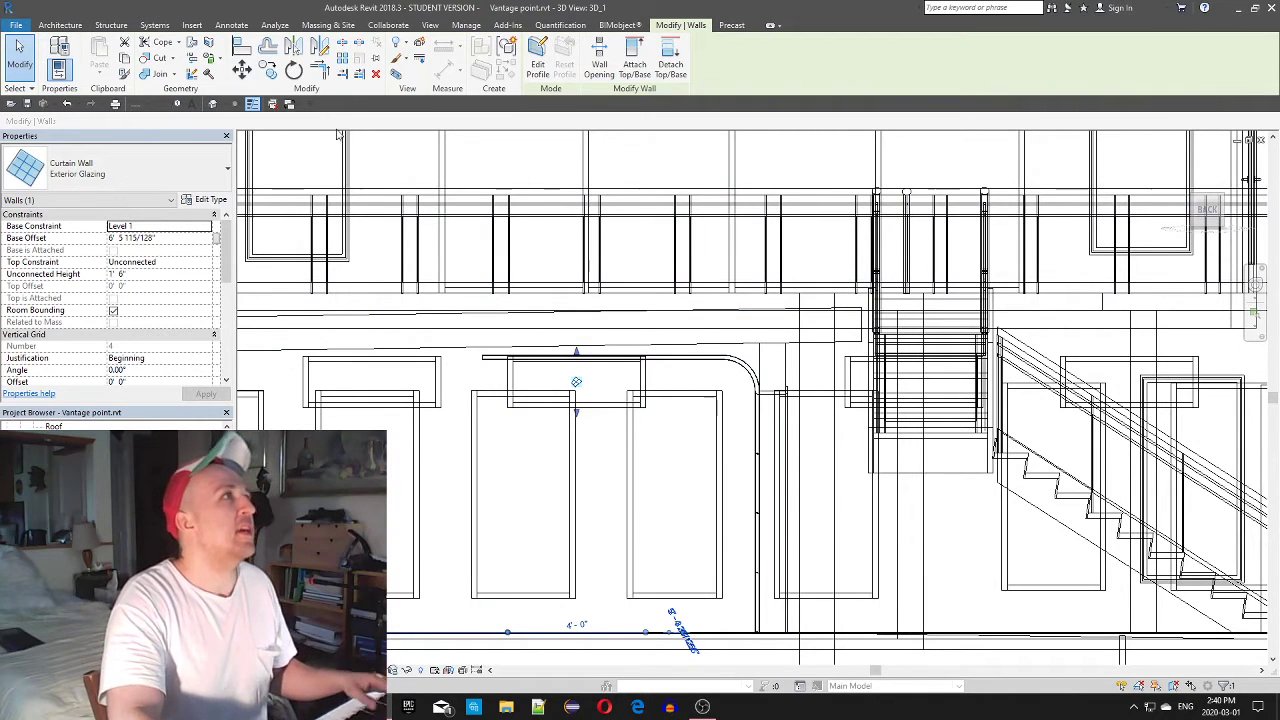
Copy the selected Exterior Glazing curtain wall horizontally from its lower corner, placing one overlapping copy toward the stairs
left_click(268, 70)
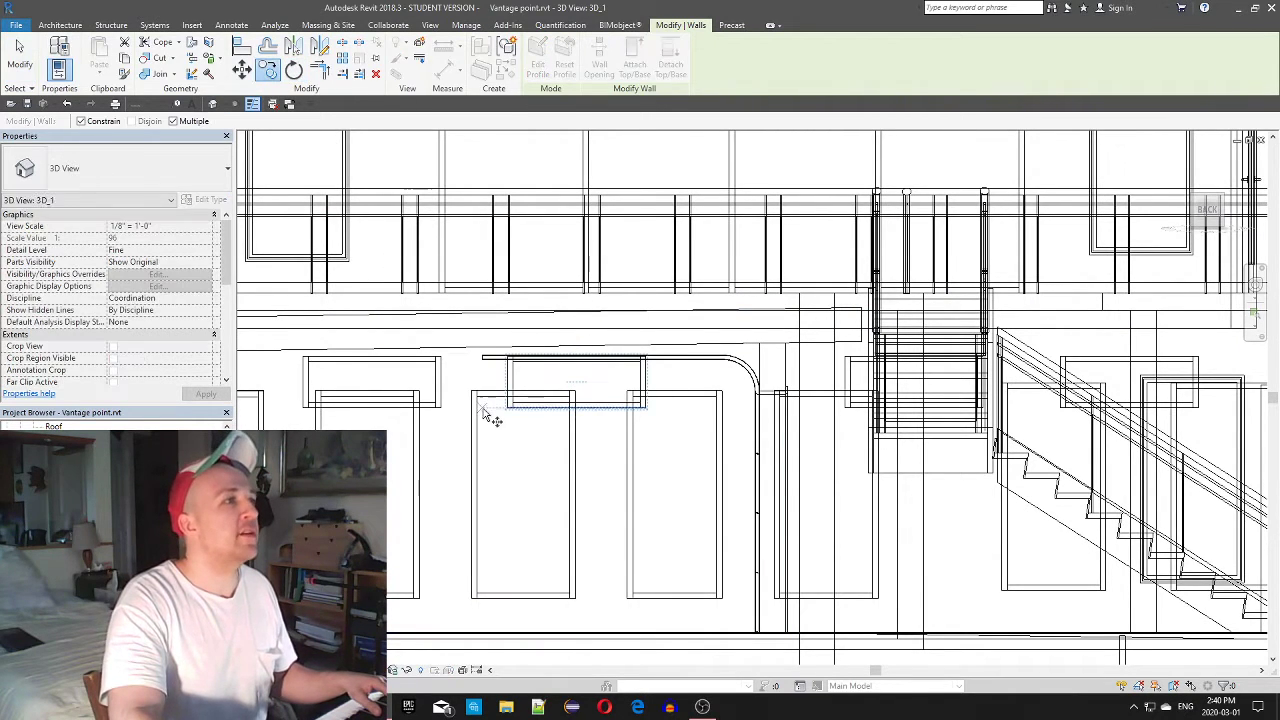
left_click(508, 410)
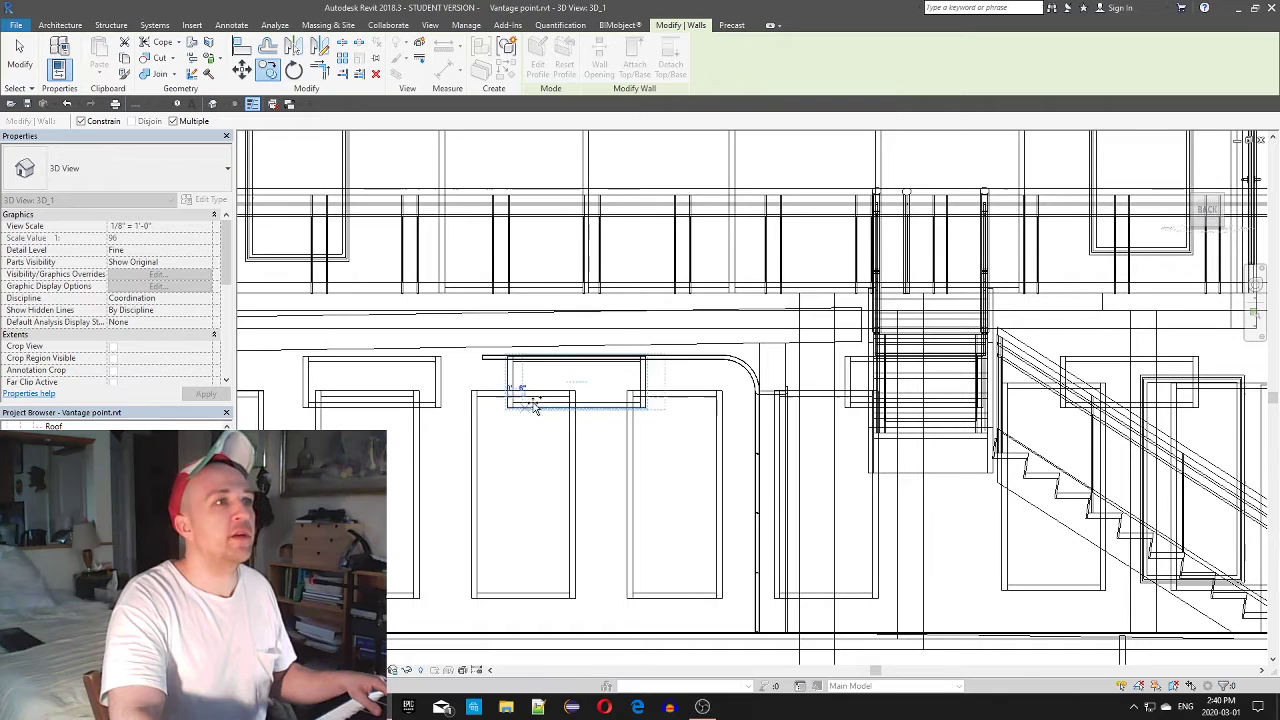
left_click(596, 401)
scroll(666, 383, "down", 2)
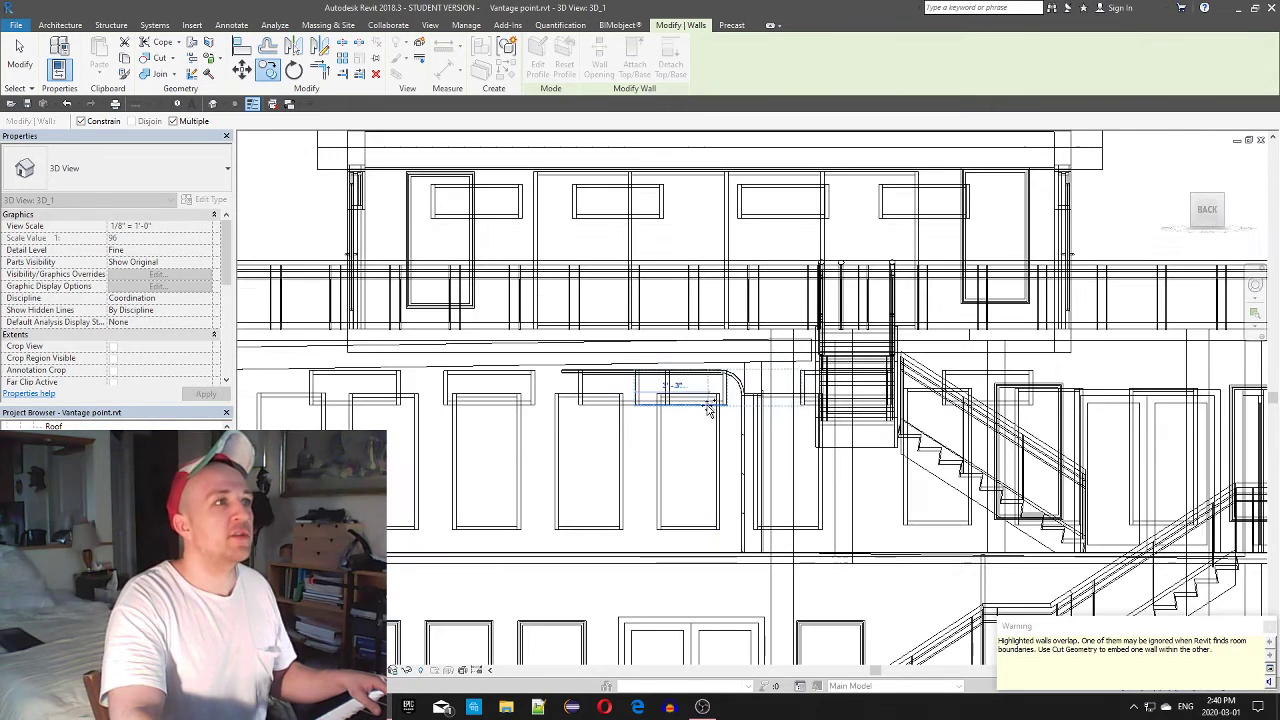
key("Escape")
Move the other overlapping Exterior Glazing curtain wall 2'-6" horizontally toward the stairs, onto the lower corner of its copy
middle_click_drag(688, 345, 616, 407, "shift")
left_click(615, 400)
left_click(1204, 216)
scroll(748, 452, "down", 4)
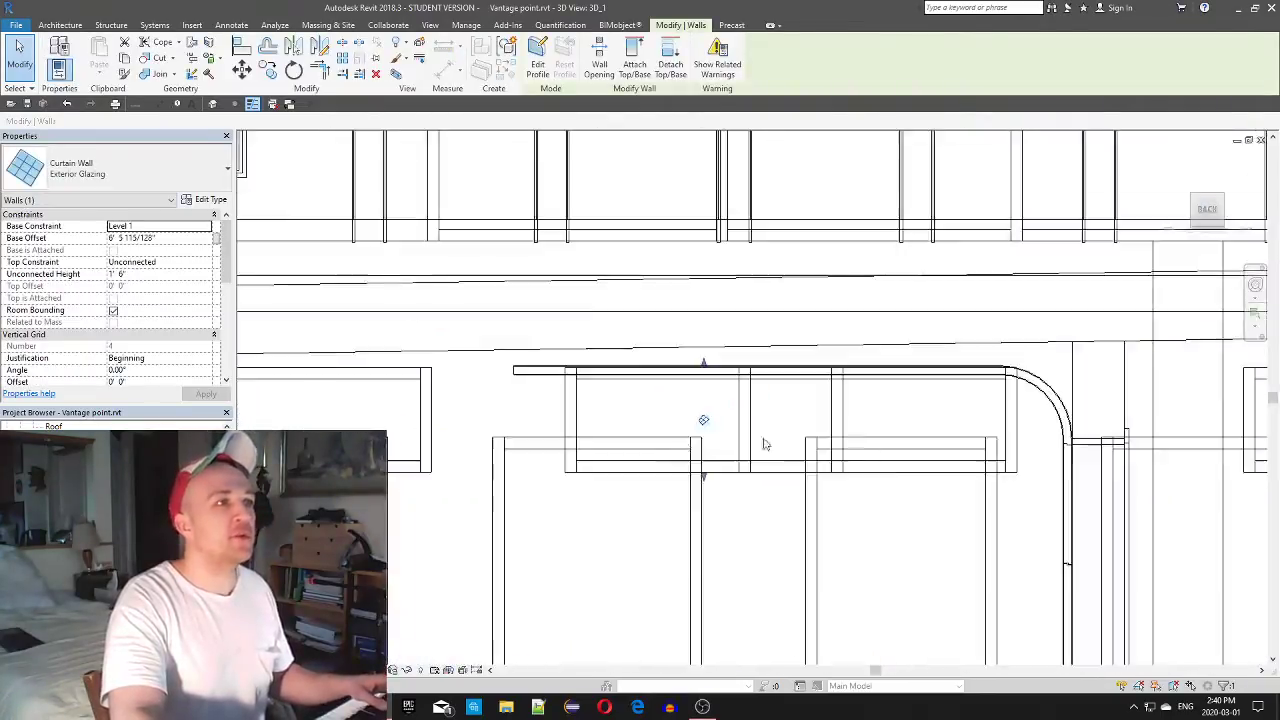
middle_click_drag(898, 494, 753, 494)
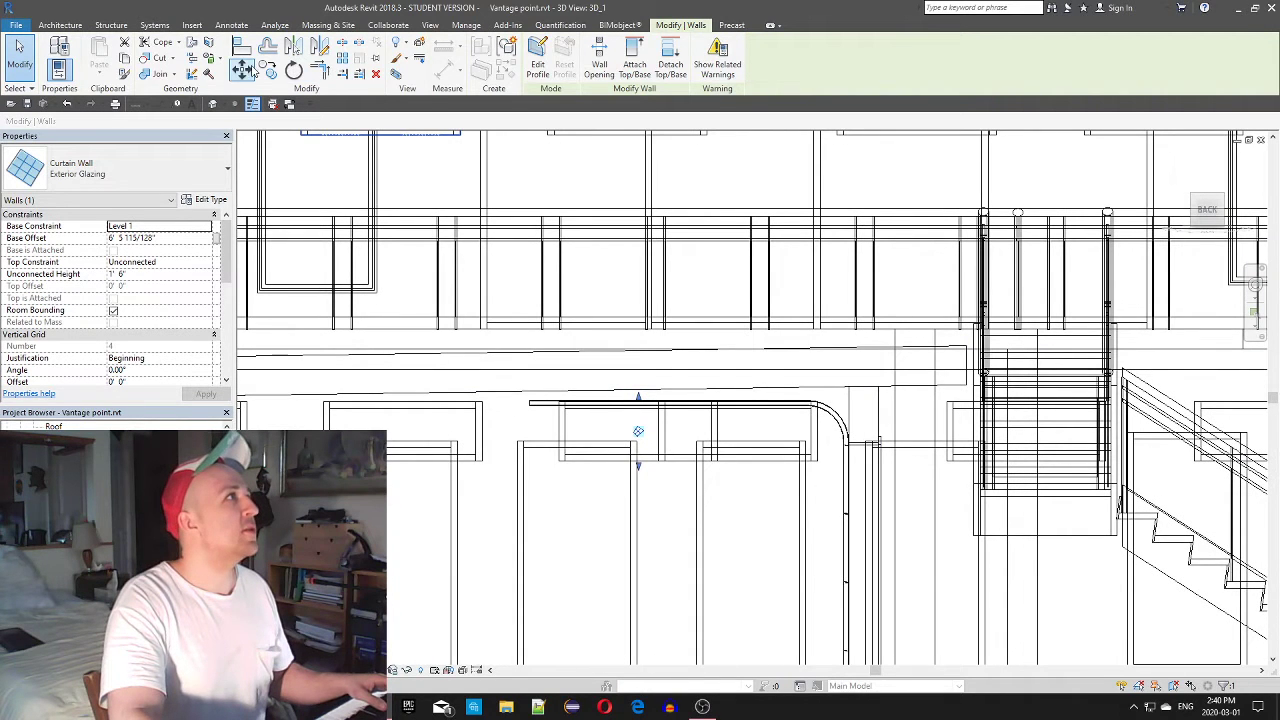
key("m")
key("v")
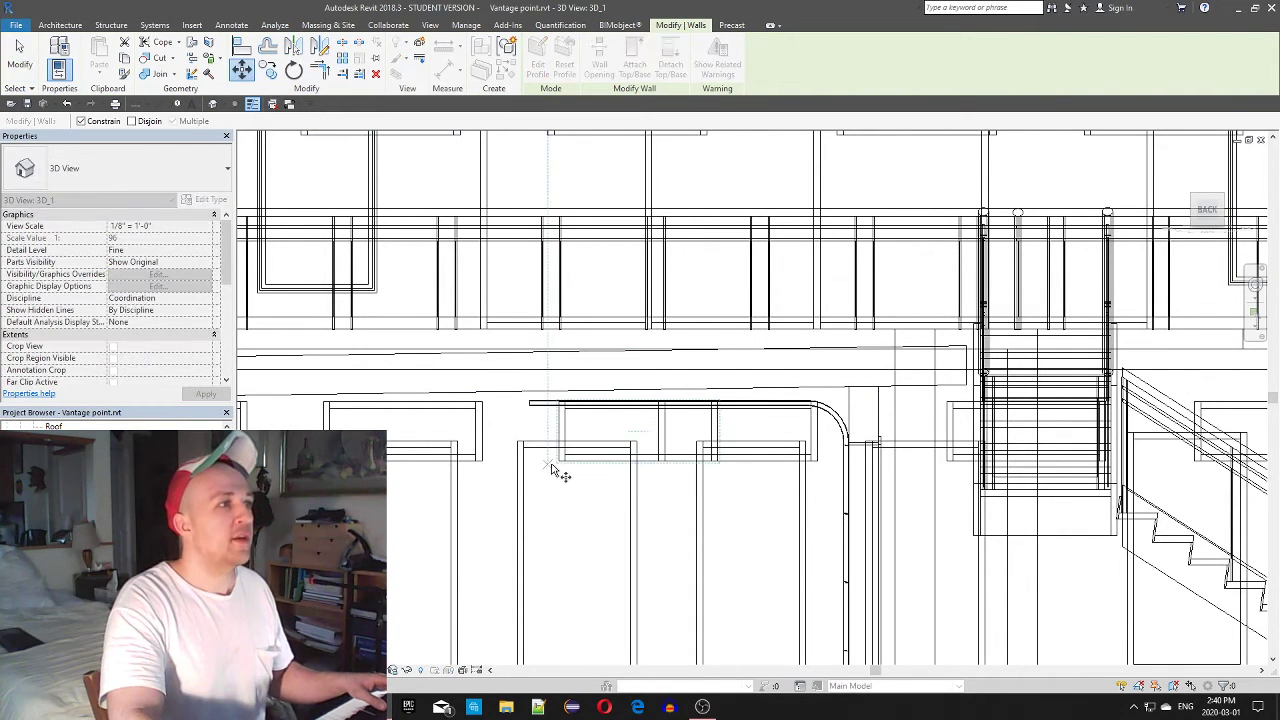
left_click(560, 462)
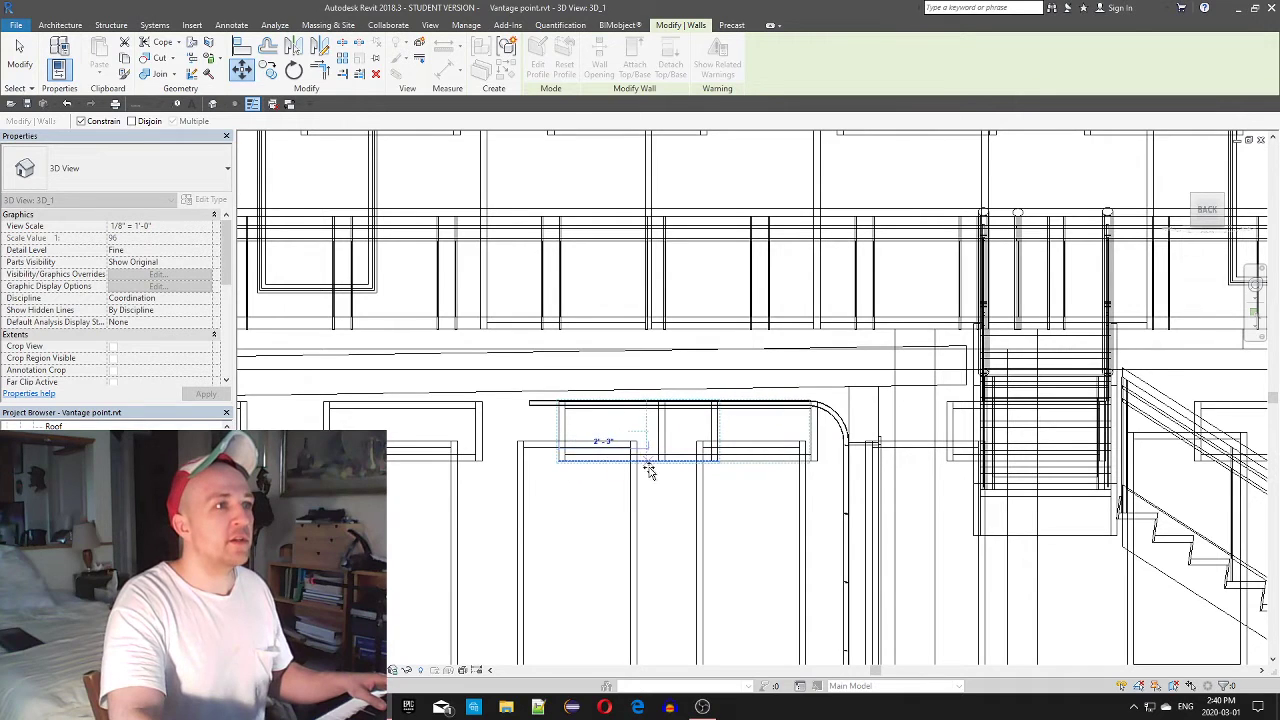
scroll(660, 468, "up", 3)
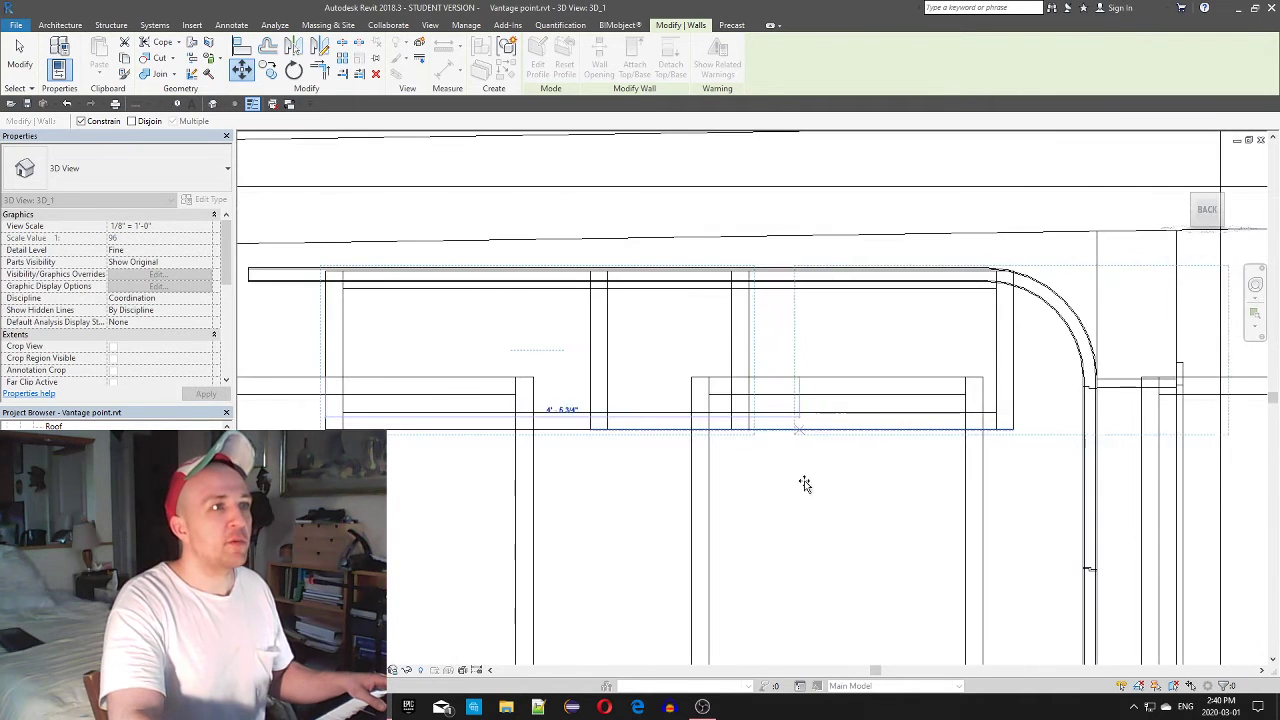
left_click(586, 430)
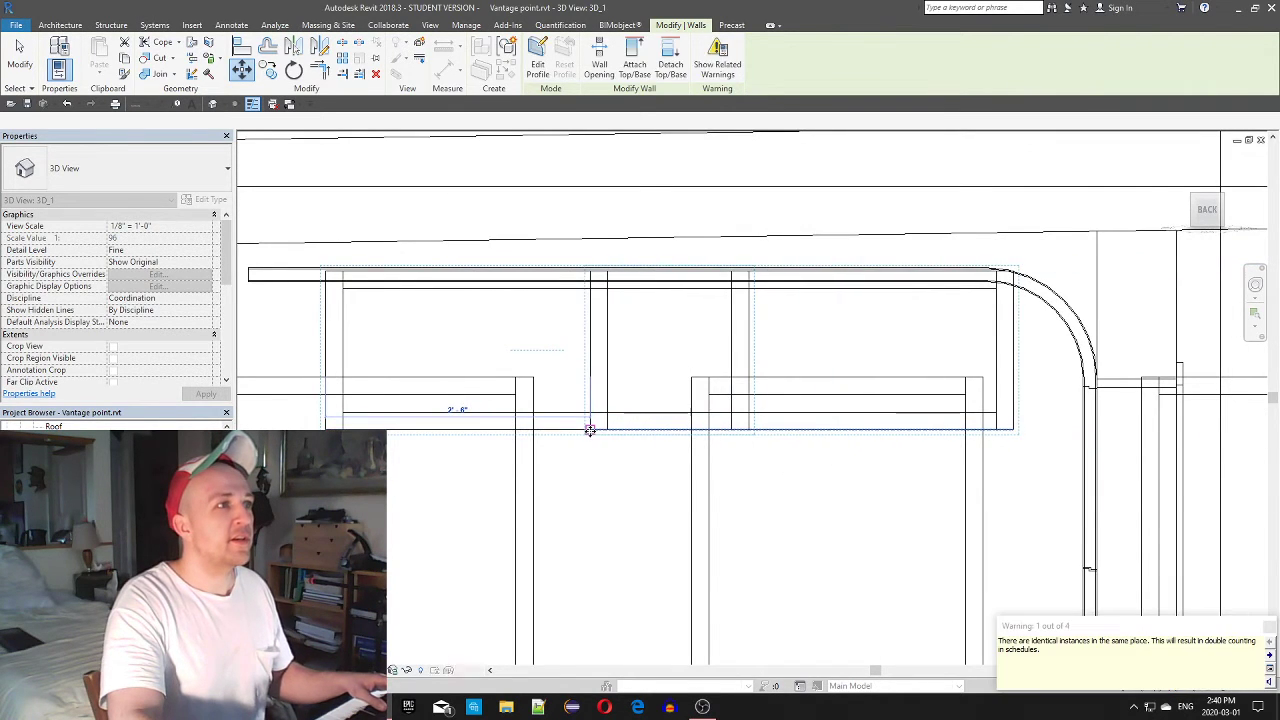
scroll(606, 430, "down", 3)
scroll(606, 430, "down", 2)
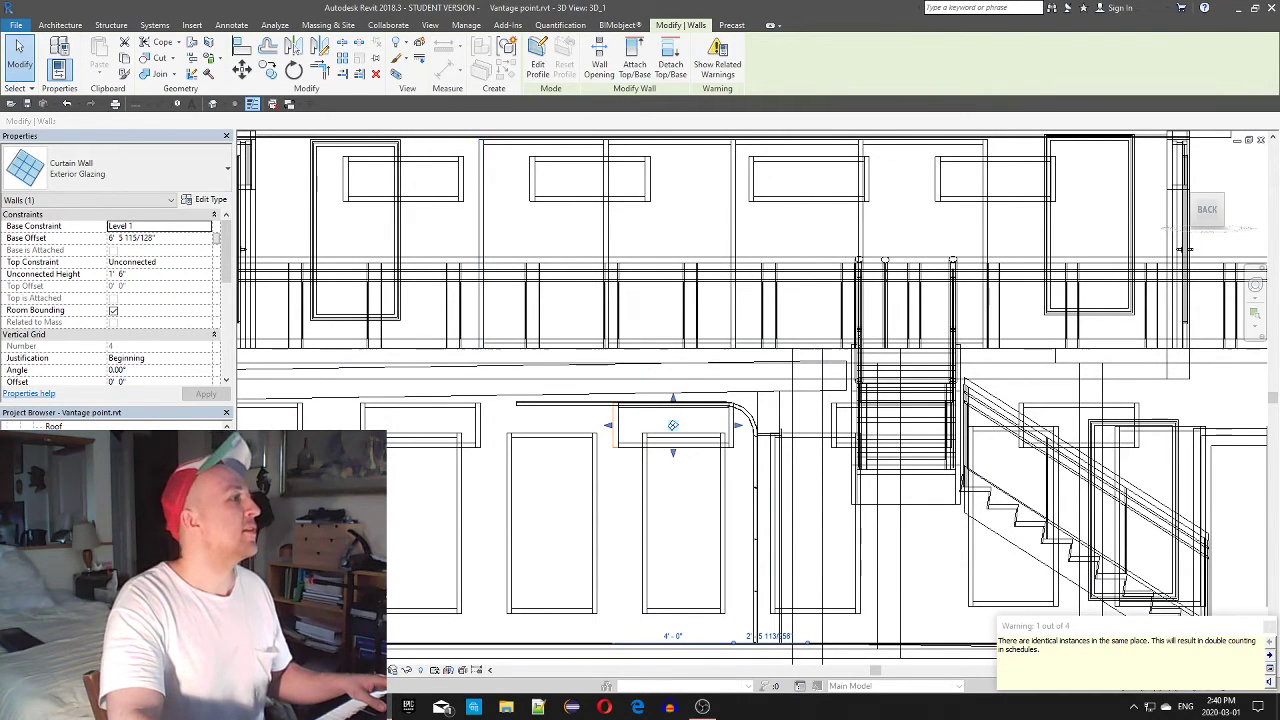
Set the 3D view to shaded display and examine the row of Level 1 high windows from above at oblique angles
left_click(309, 670)
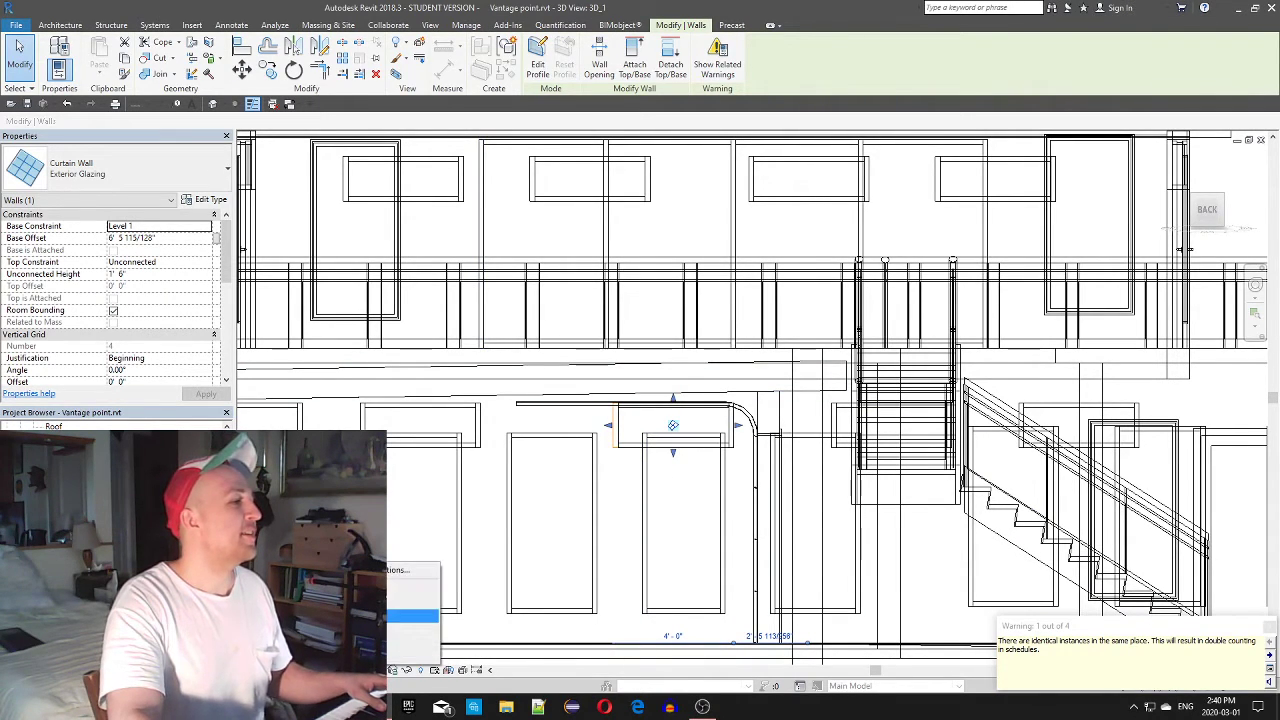
left_click(350, 615)
scroll(696, 428, "down", 2)
scroll(697, 431, "down", 1)
middle_click_drag(697, 431, 600, 525, "shift")
left_click(368, 190)
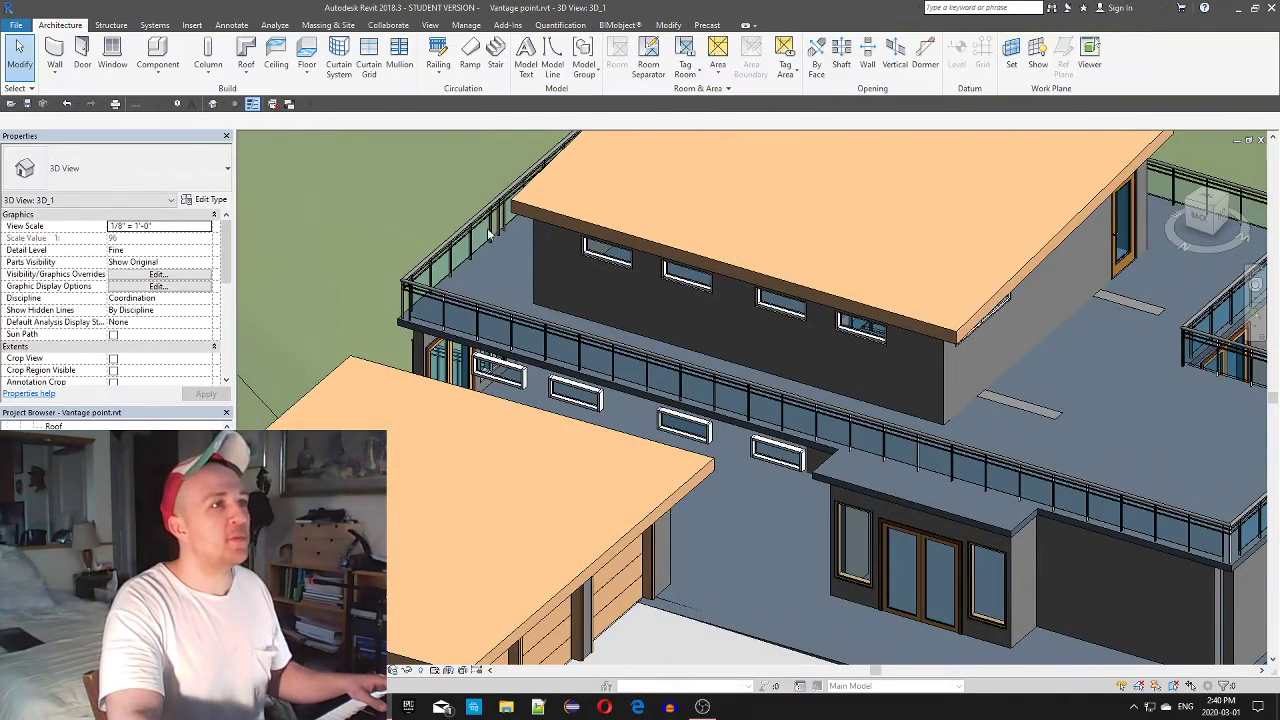
scroll(778, 343, "down", 3)
middle_click_drag(790, 442, 857, 432, "shift")
Undo the last move of the Exterior Glazing curtain wall
key("ctrl+z")
key("ctrl+z")
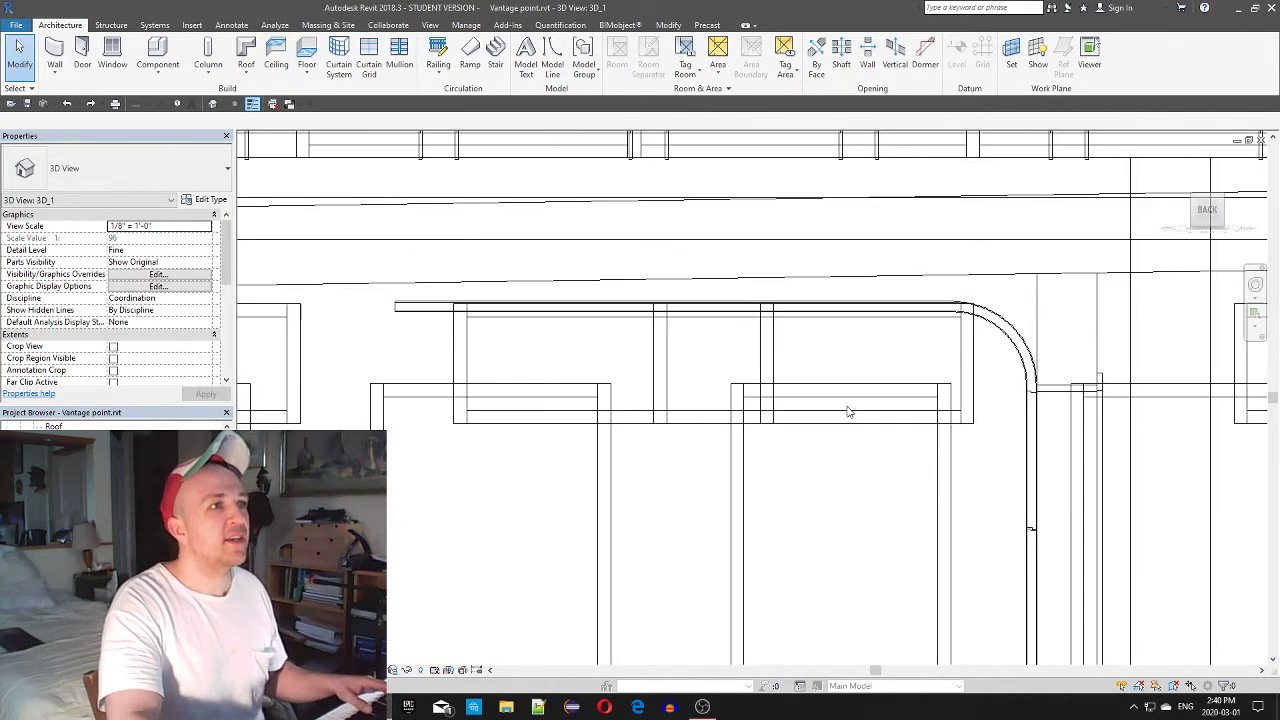
scroll(857, 408, "down", 4)
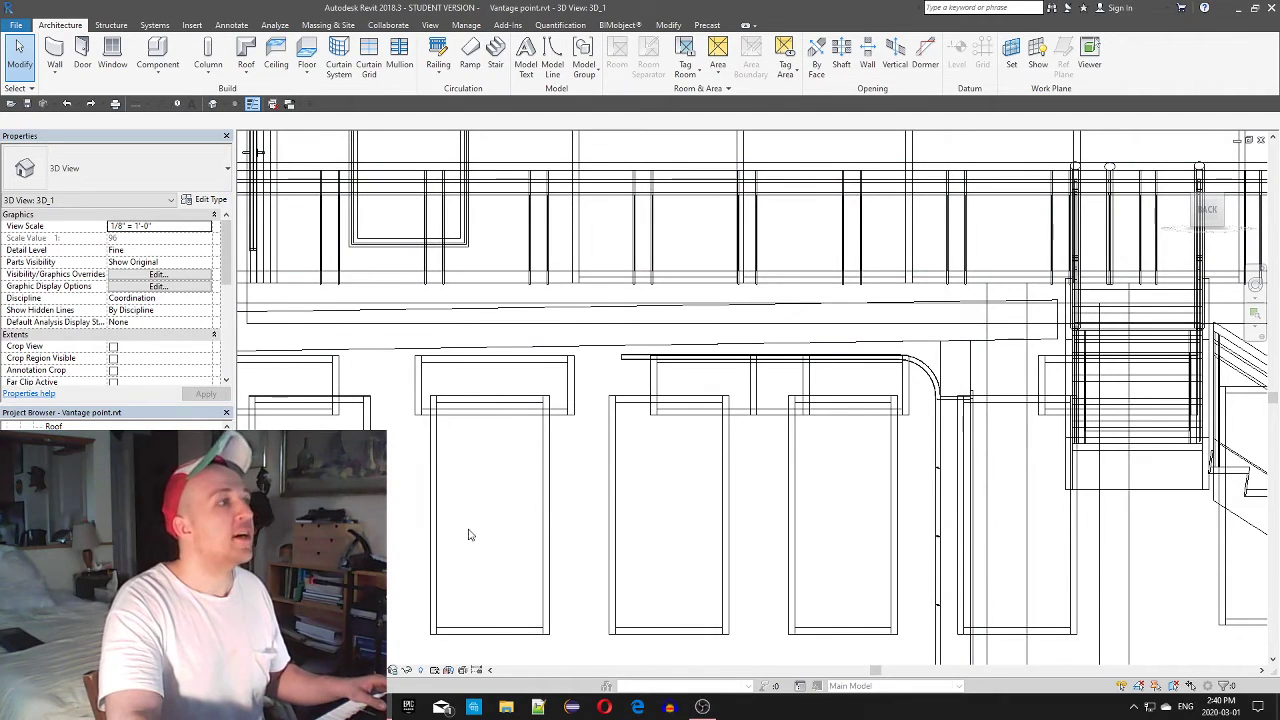
Switch the 3D view to shaded display and turn it obliquely toward the Level 1 high windows beside the entrance
left_click(310, 670)
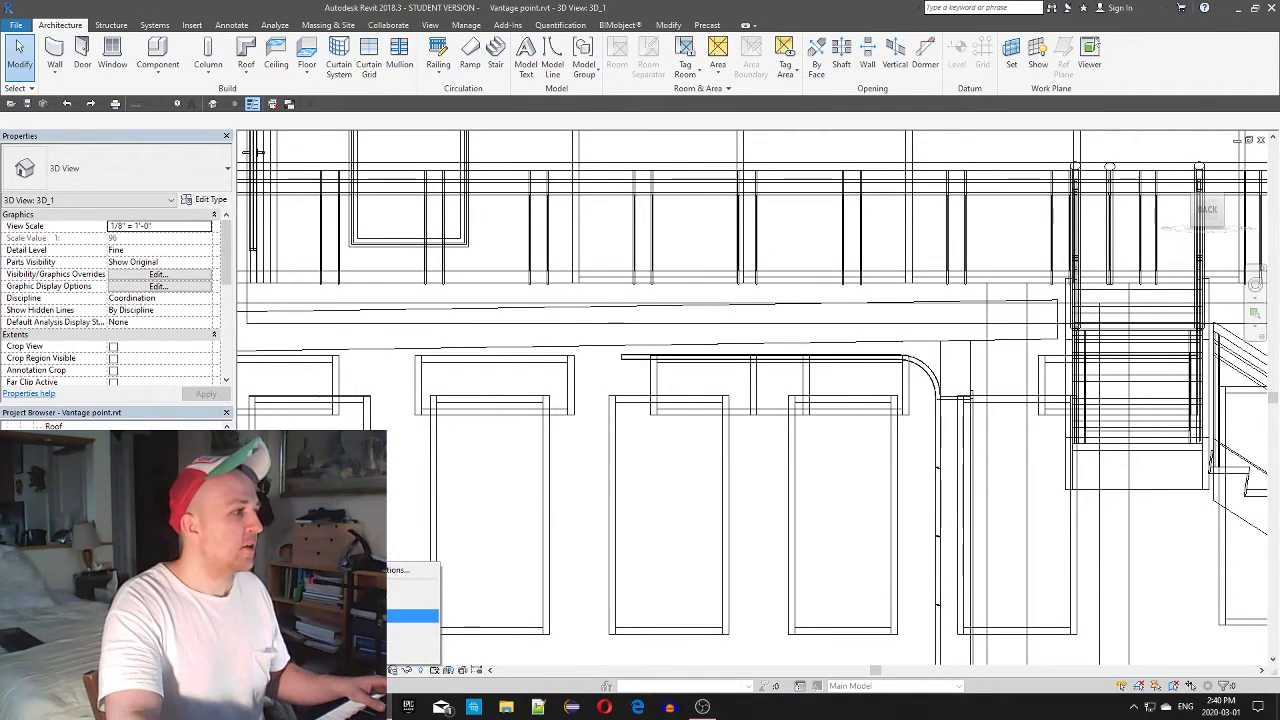
left_click(345, 616)
scroll(650, 440, "down", 3)
mouse_move(720, 403)
middle_mouse_down("shift")
mouse_move(703, 474)
mouse_move(610, 557)
mouse_move(714, 549)
mouse_move(757, 457)
mouse_move(679, 467)
mouse_move(594, 423)
mouse_move(503, 434)
mouse_move(509, 509)
mouse_move(535, 532)
middle_mouse_up("shift")
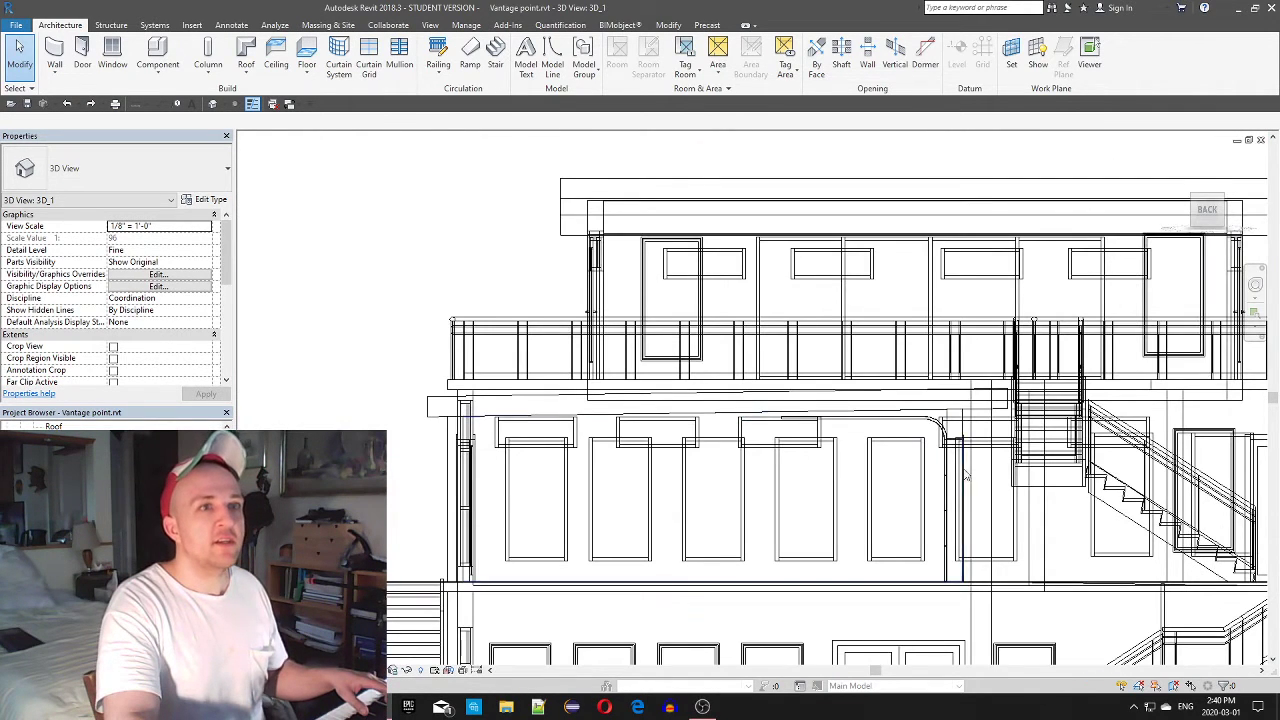
scroll(940, 500, "up", 2)
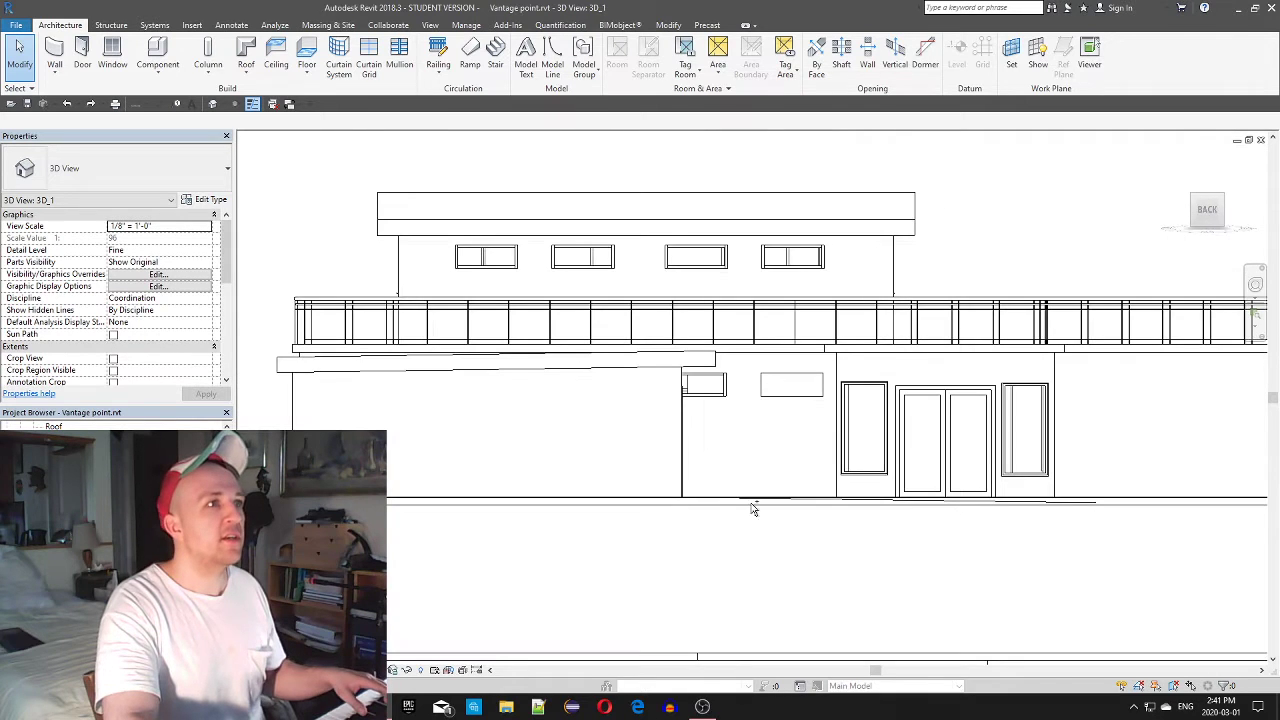
left_click(309, 670)
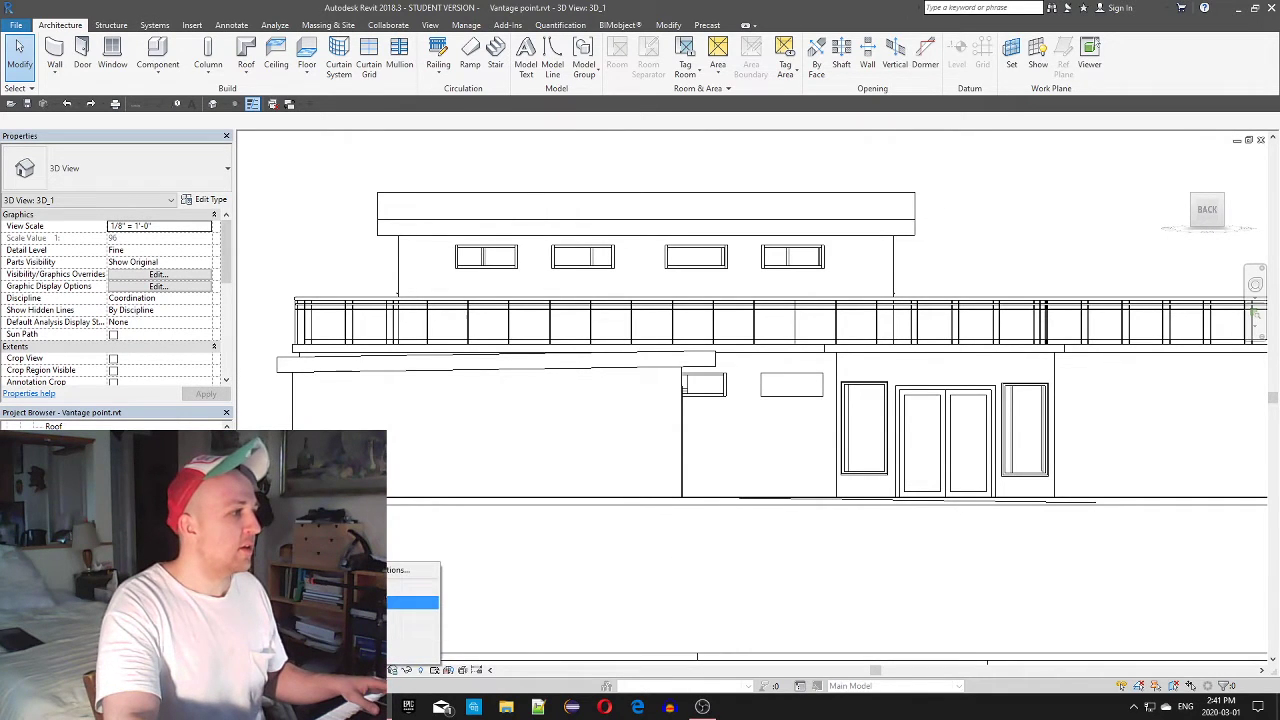
left_click(345, 617)
scroll(633, 467, "down", 3)
middle_click_drag(690, 430, 661, 598, "shift")
scroll(664, 440, "up", 5)
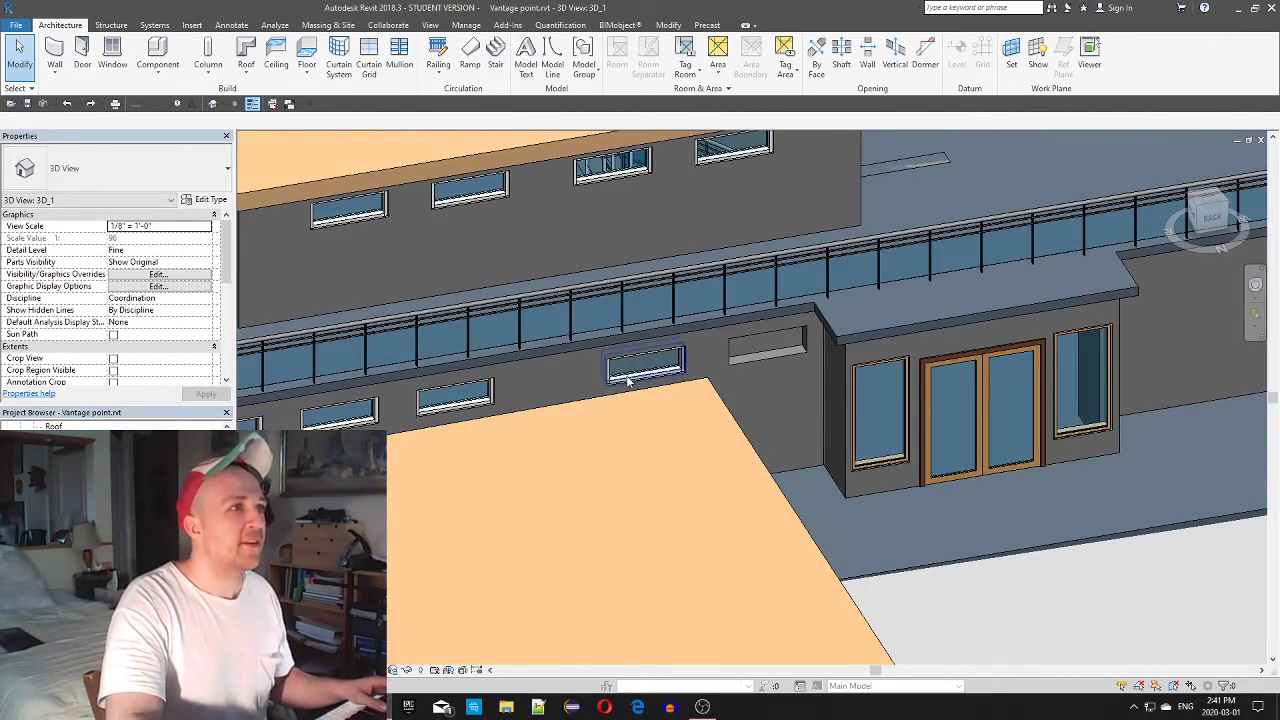
Inspect the high window nearest the empty opening and its Generic - 200mm host wall, and view the back wall beyond the entrance
left_click(628, 380)
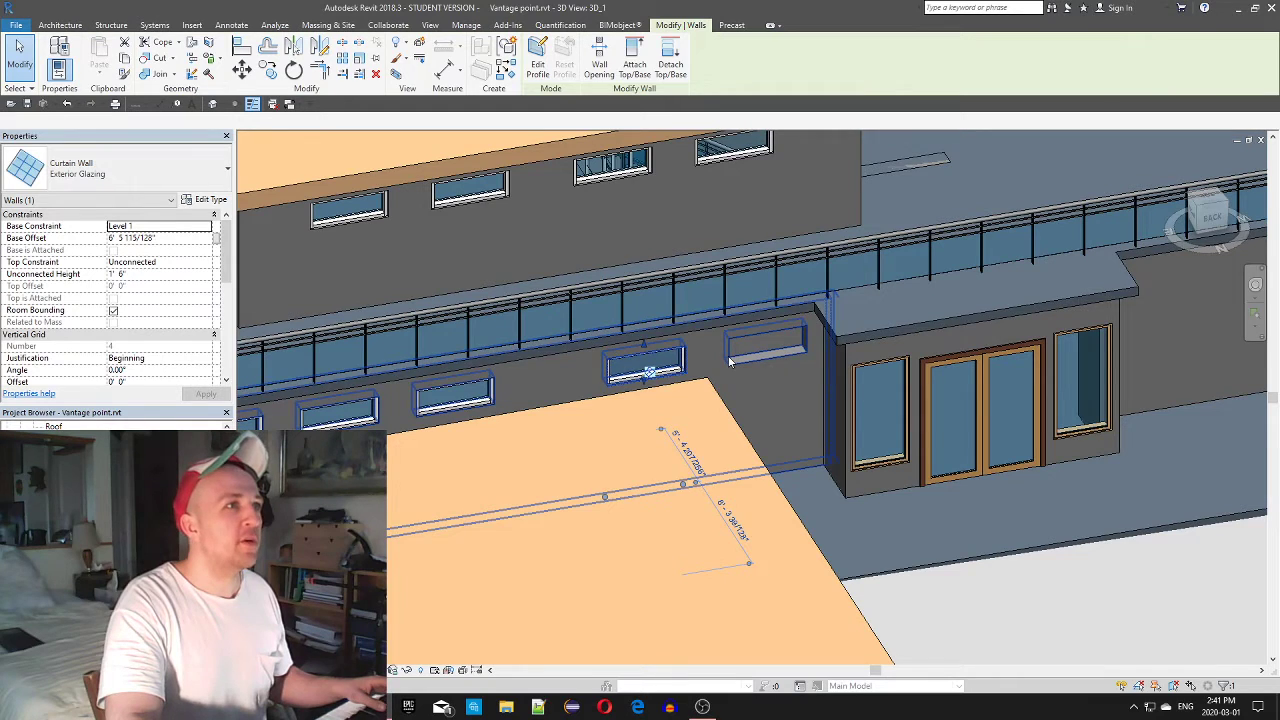
left_click(539, 388)
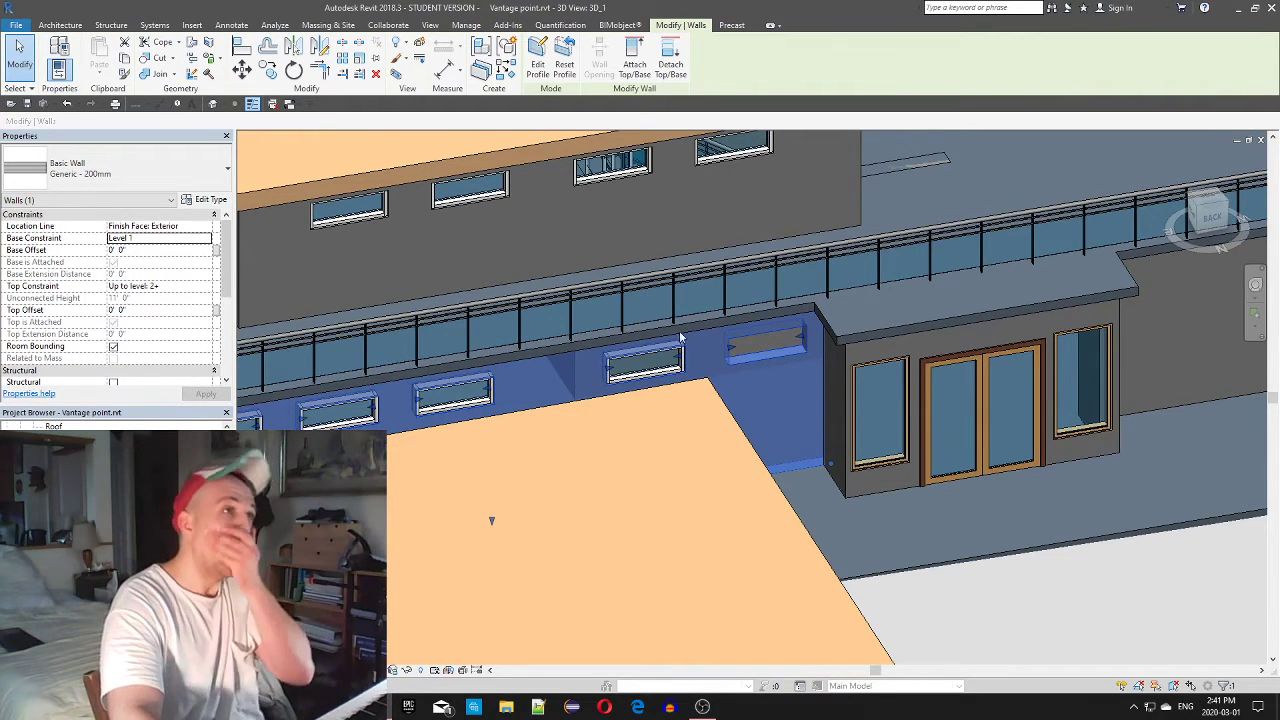
scroll(1114, 441, "down", 2)
middle_click_drag(1114, 443, 899, 435)
key("Escape")
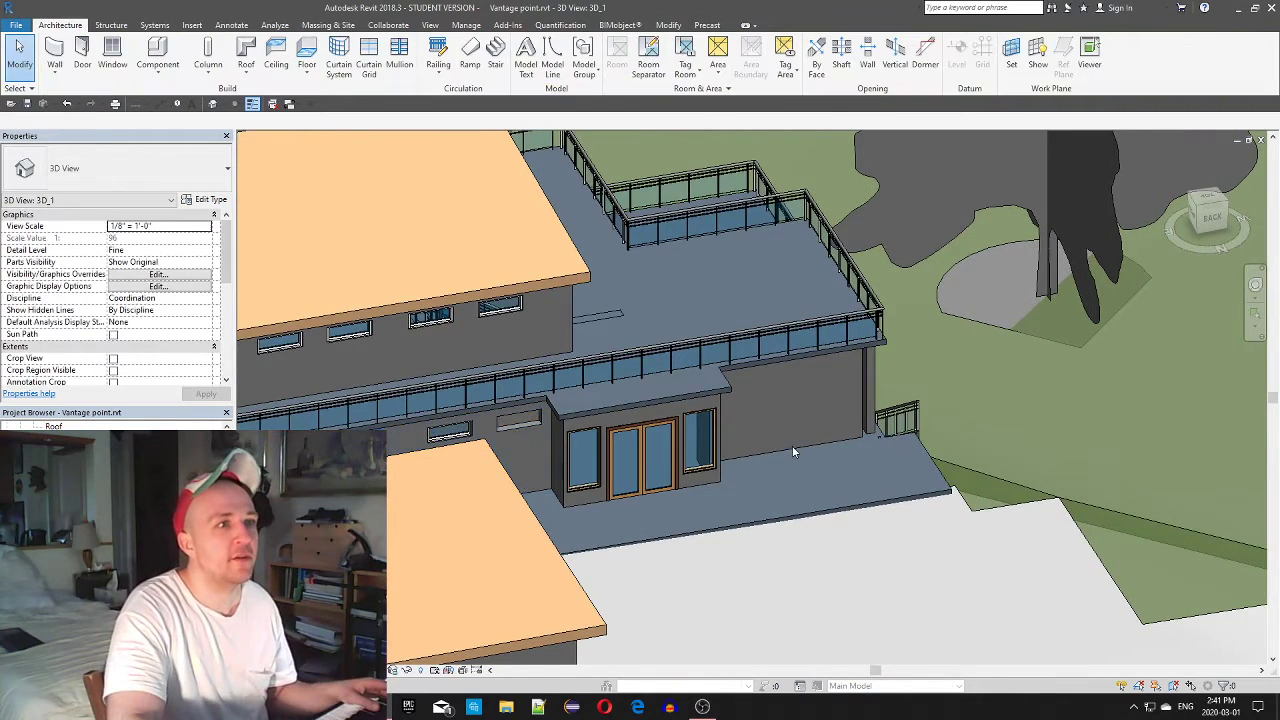
Open the profile of the blank Generic - 200mm Level 1 wall beyond the entrance for editing in the straight back view
left_click(793, 453)
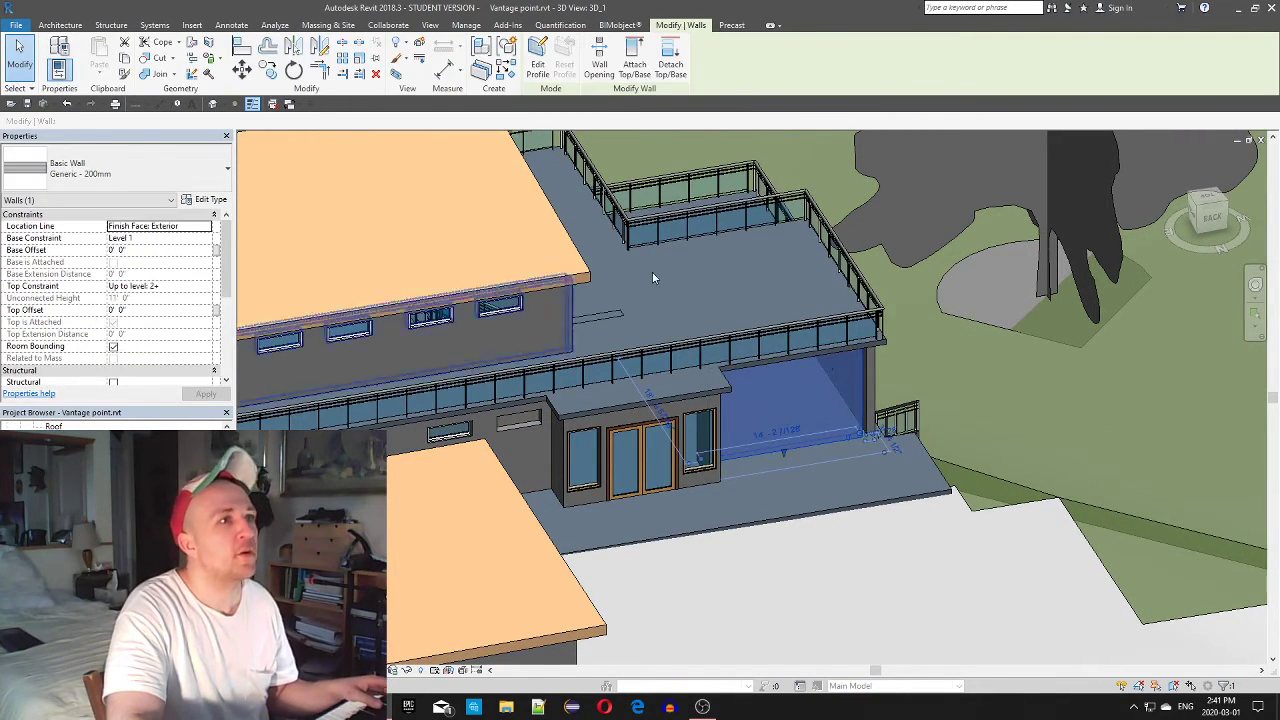
left_click(1211, 218)
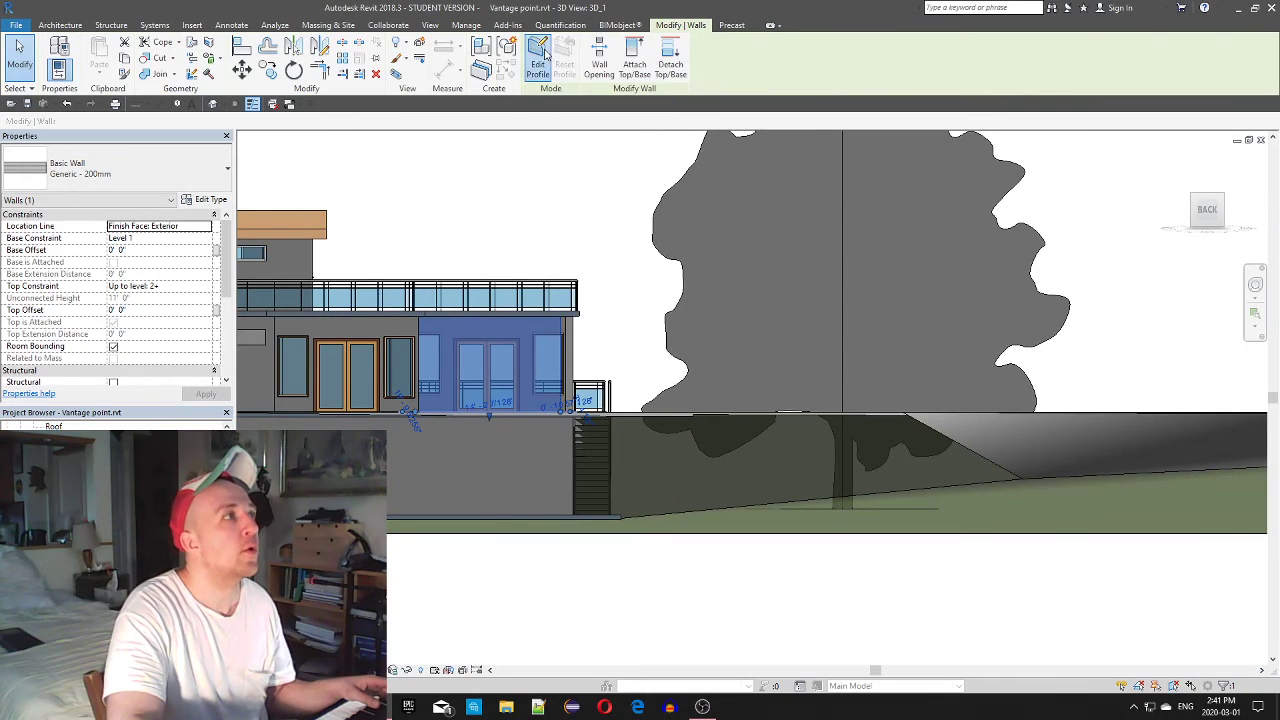
left_click(538, 60)
left_click(722, 362)
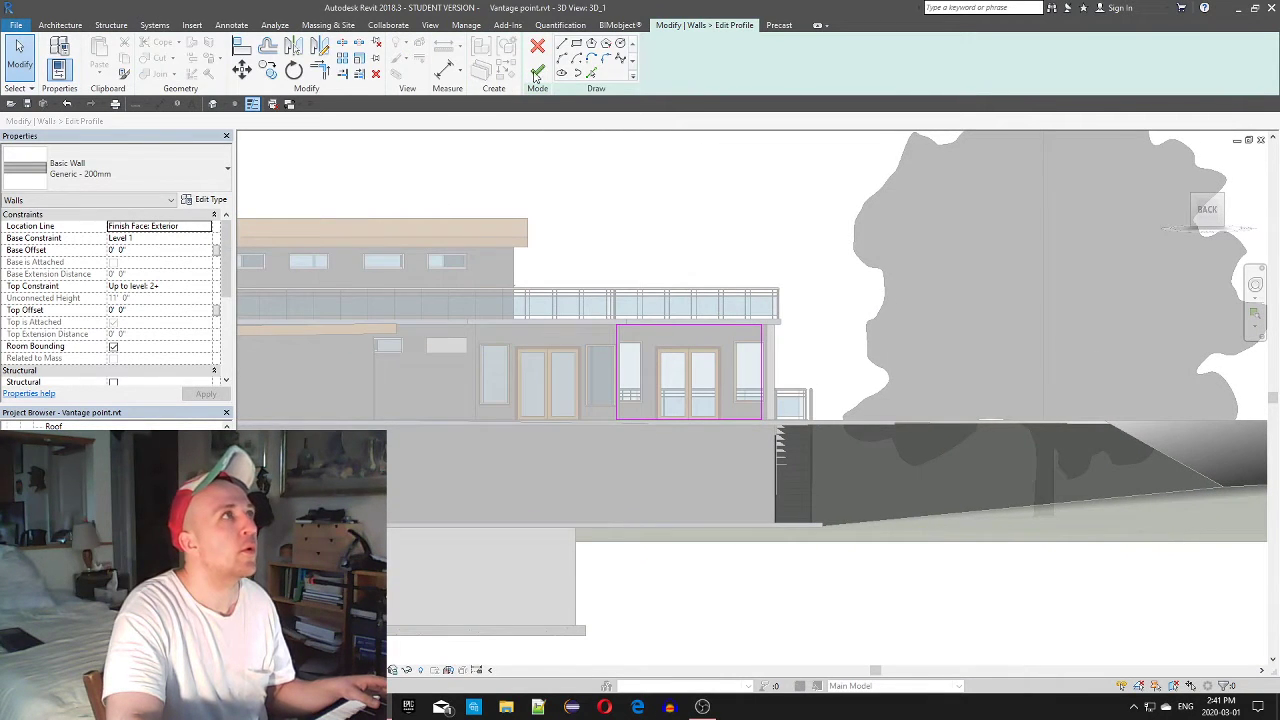
Sketch a 4'-0" by 1'-6" rectangle traced over the empty high window opening on the near side of the entrance
left_click(577, 45)
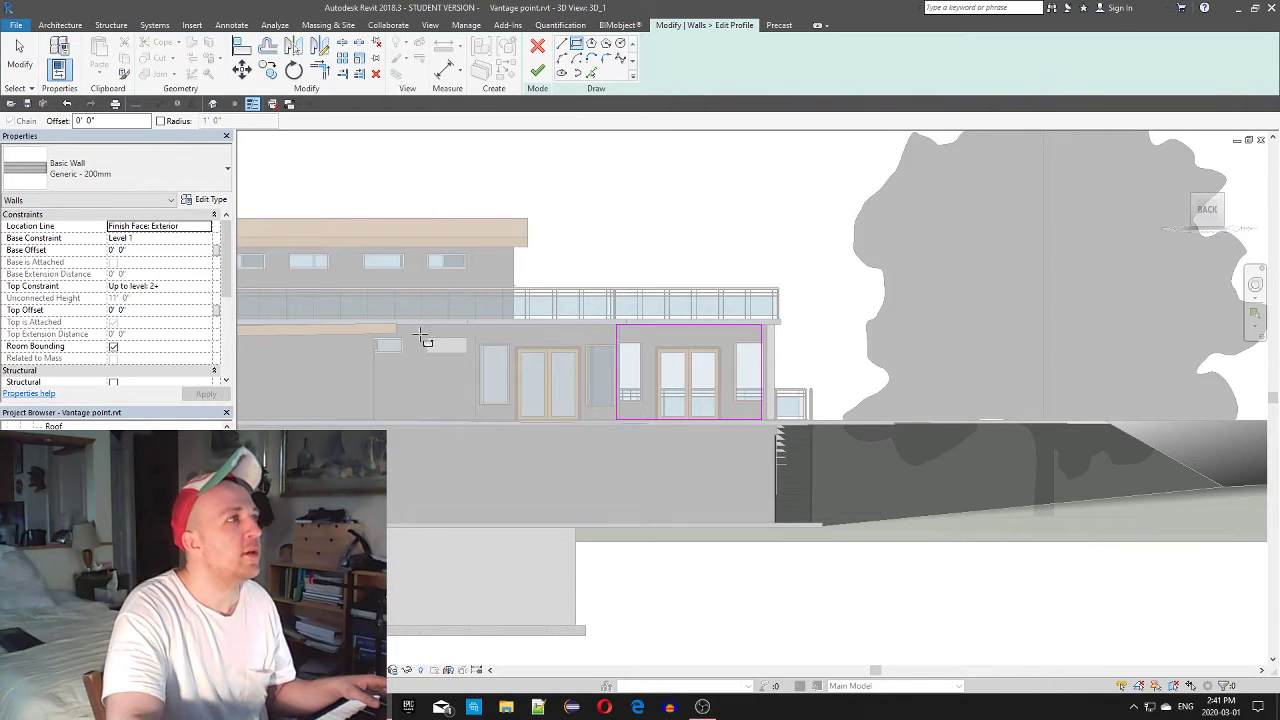
scroll(420, 334, "up", 5)
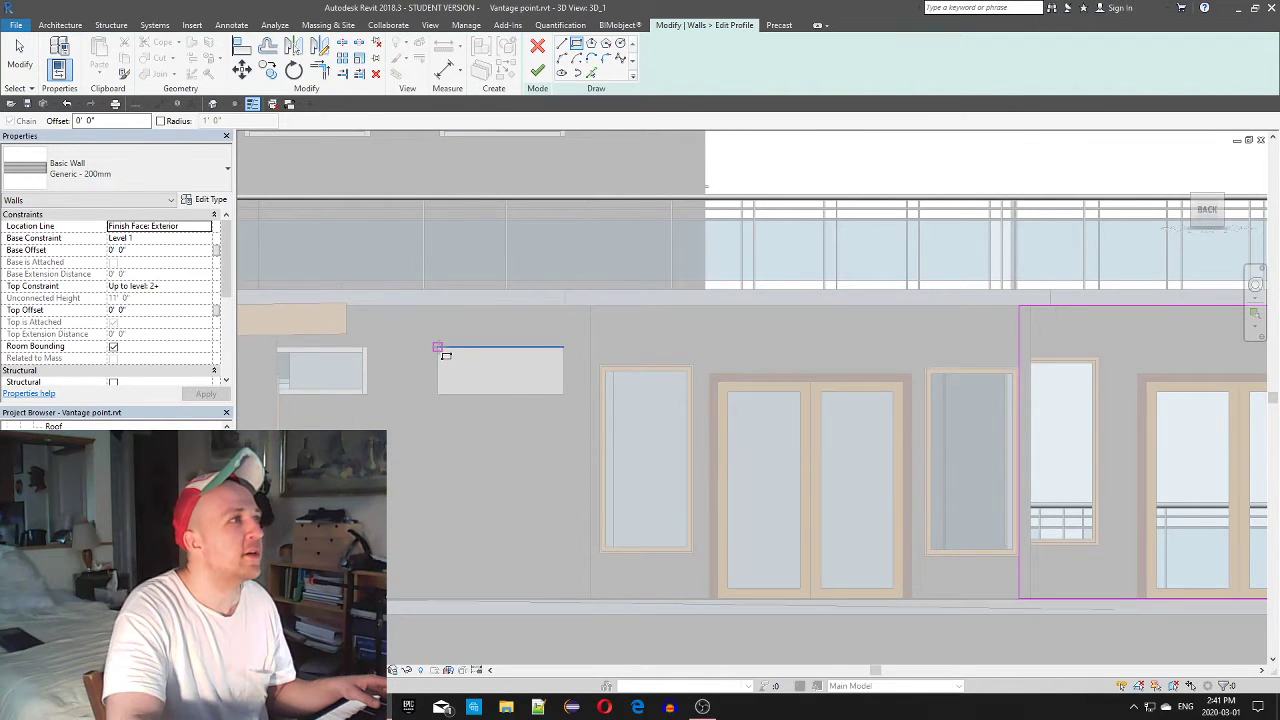
left_click(441, 351)
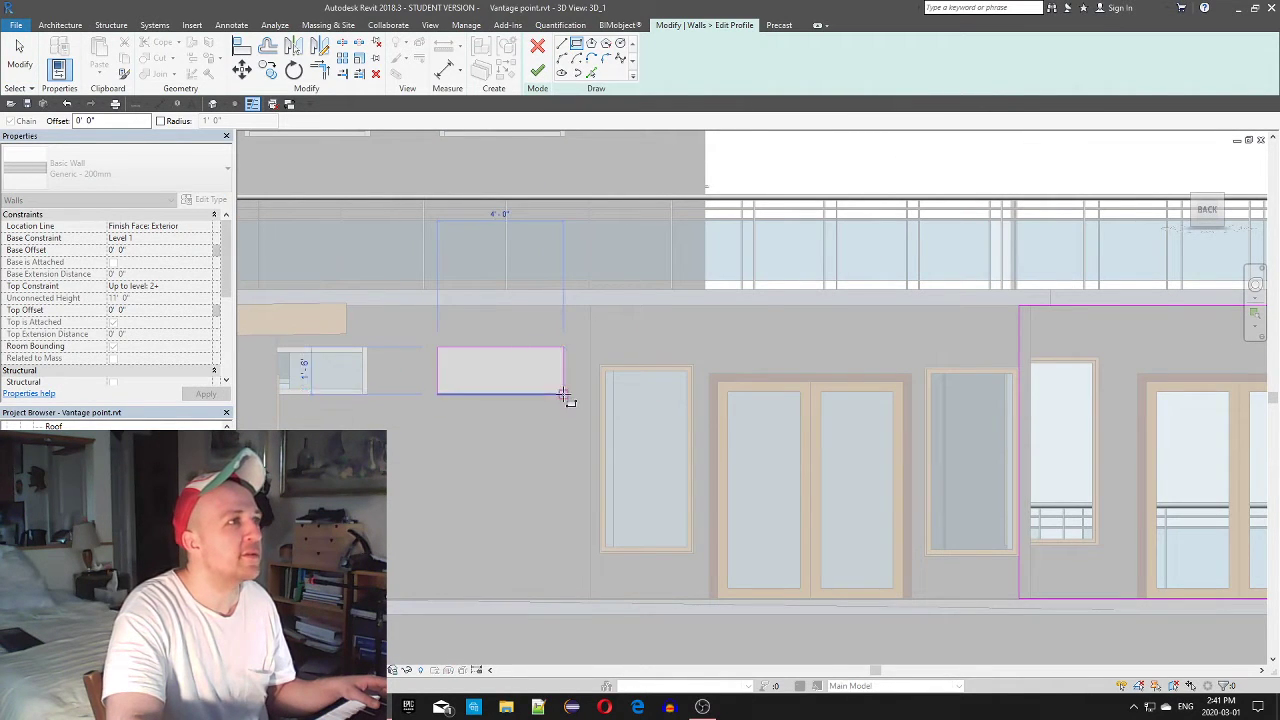
left_click(563, 393)
key("Escape")
key("Escape")
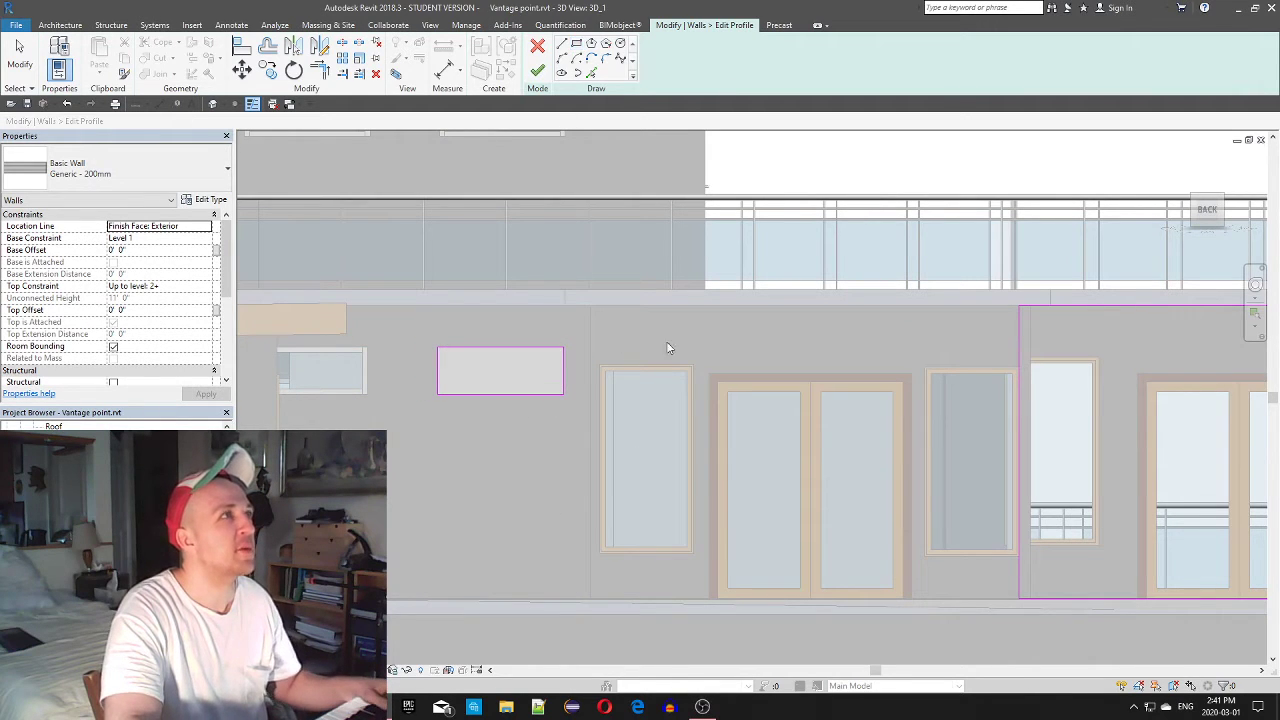
Move the sketched rectangle horizontally about 20'-9" into the blank wall's profile and a further 6'-0" toward its outer end
left_click_drag(584, 418, 430, 338)
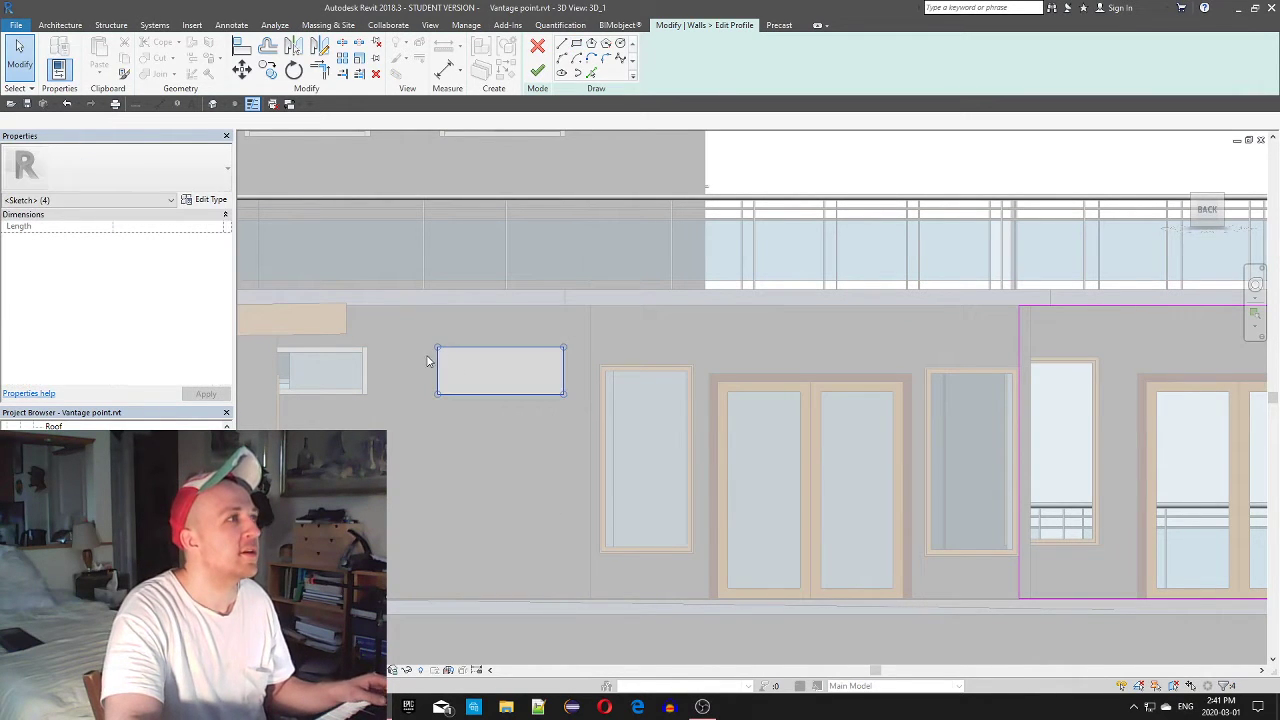
left_click(241, 69)
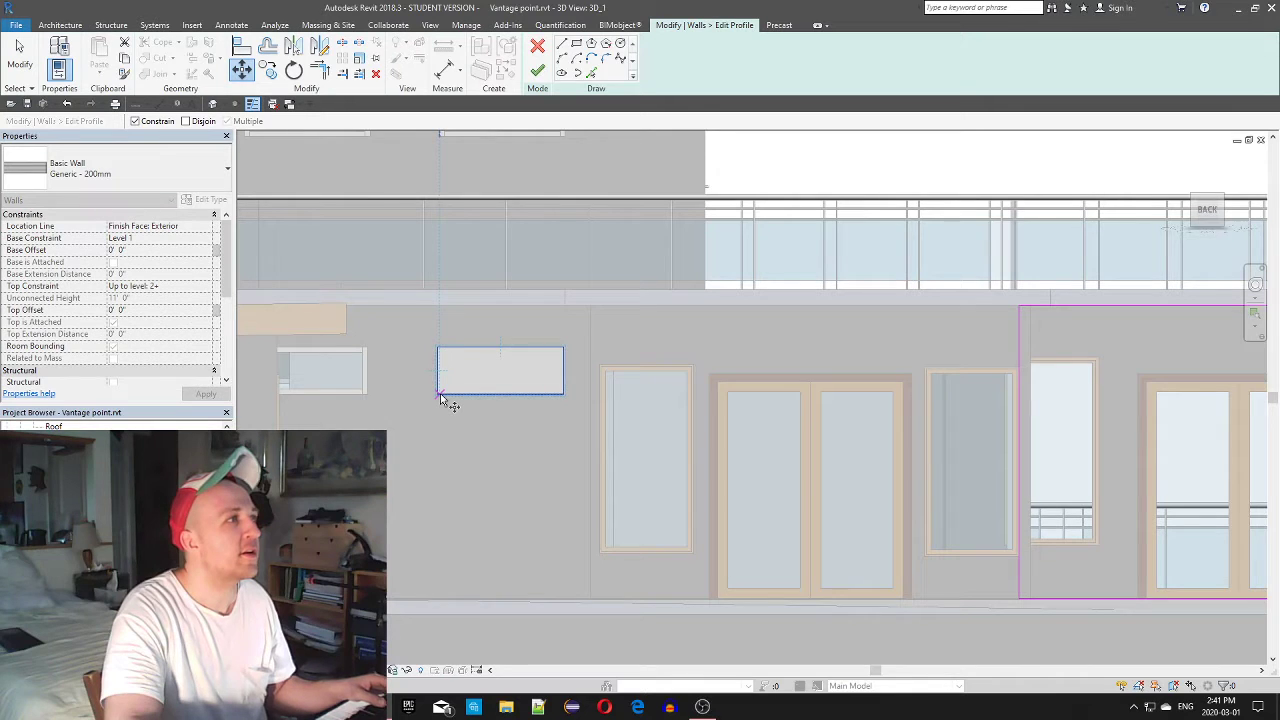
left_click(438, 397)
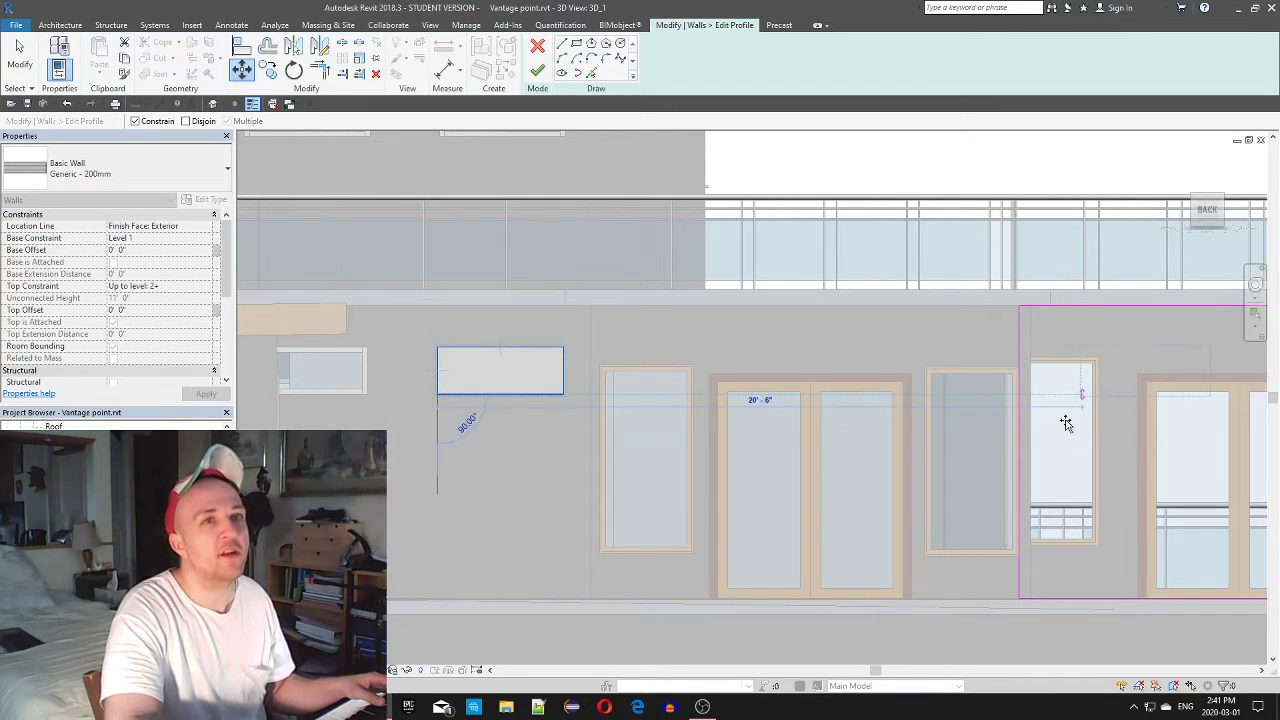
middle_click_drag(1063, 420, 603, 429)
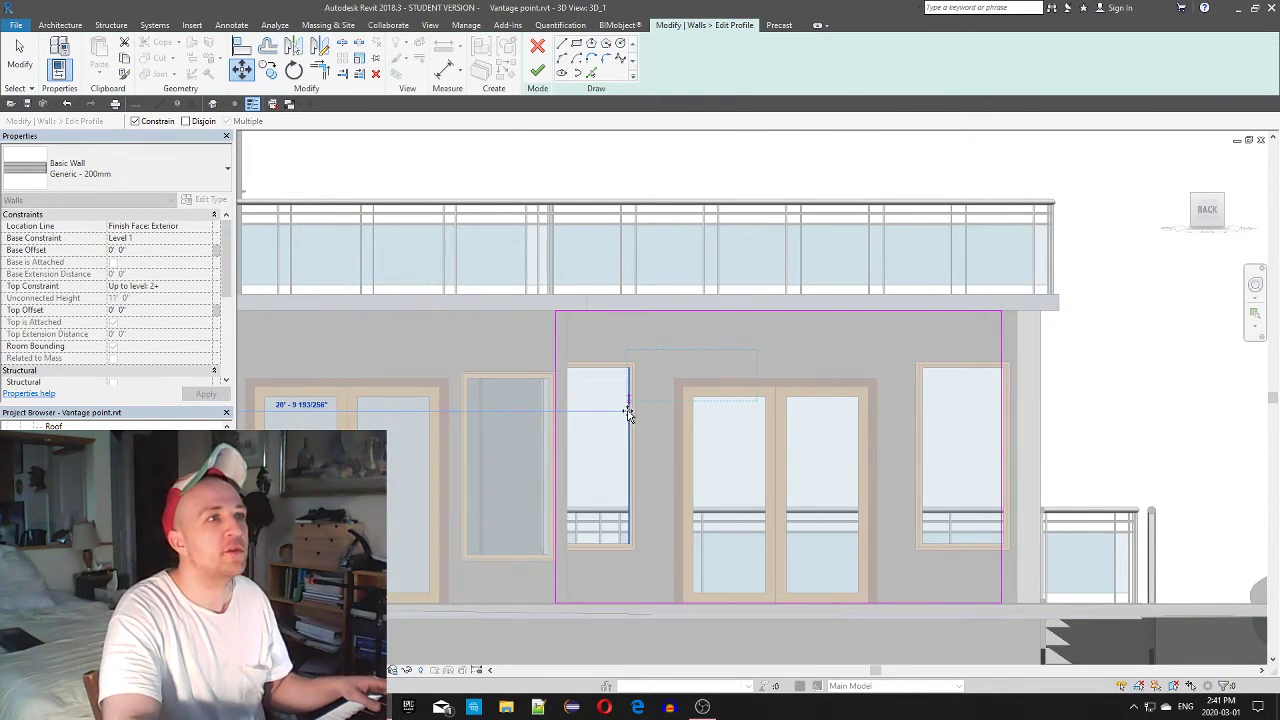
left_click(628, 411)
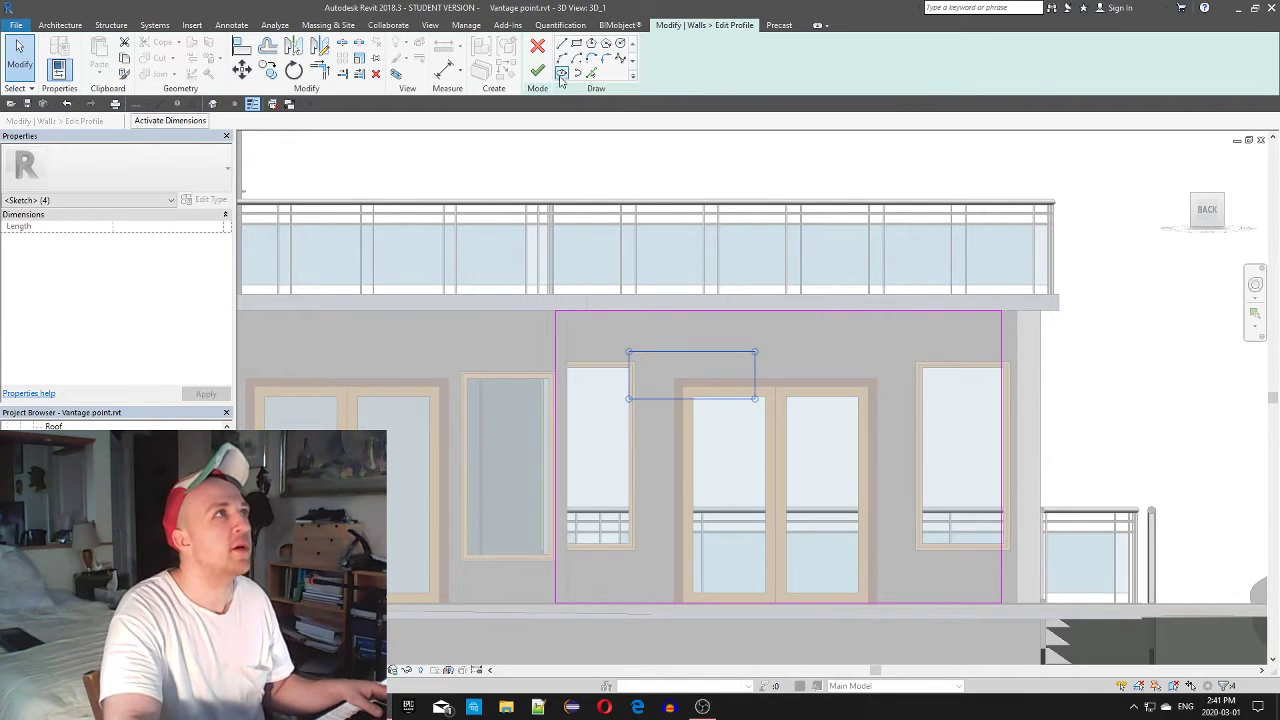
left_click(241, 69)
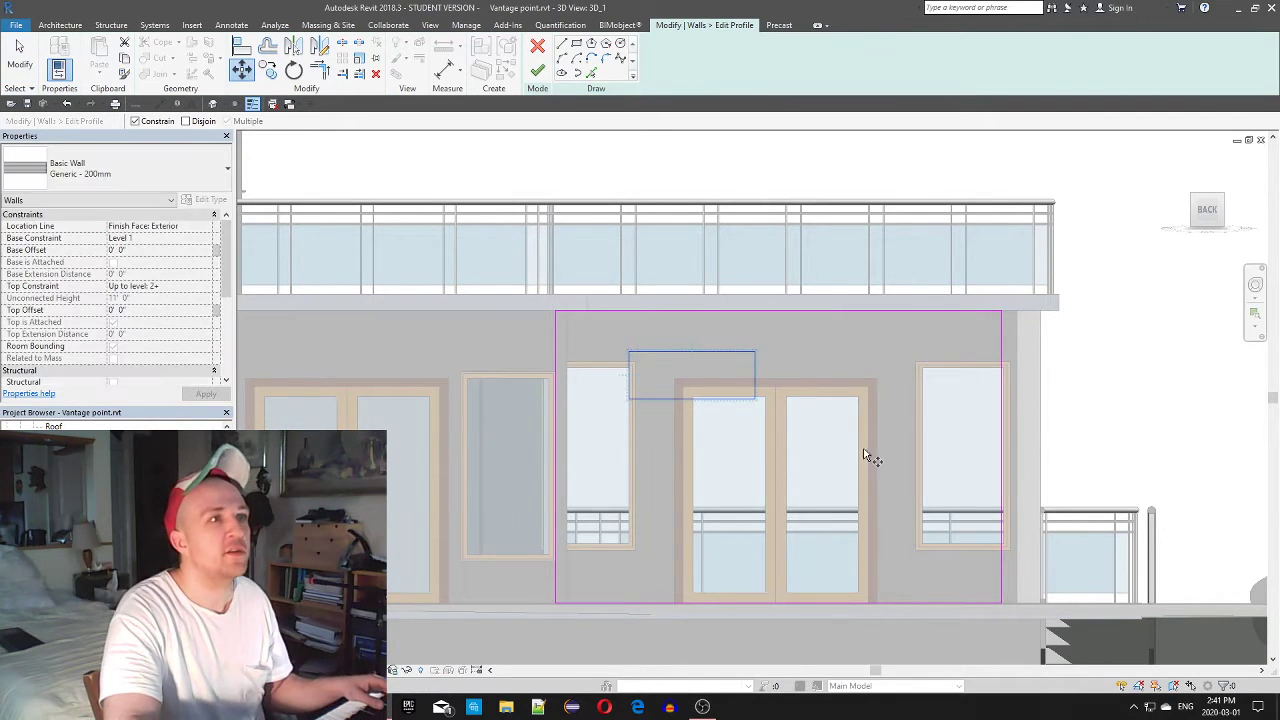
left_click(755, 399)
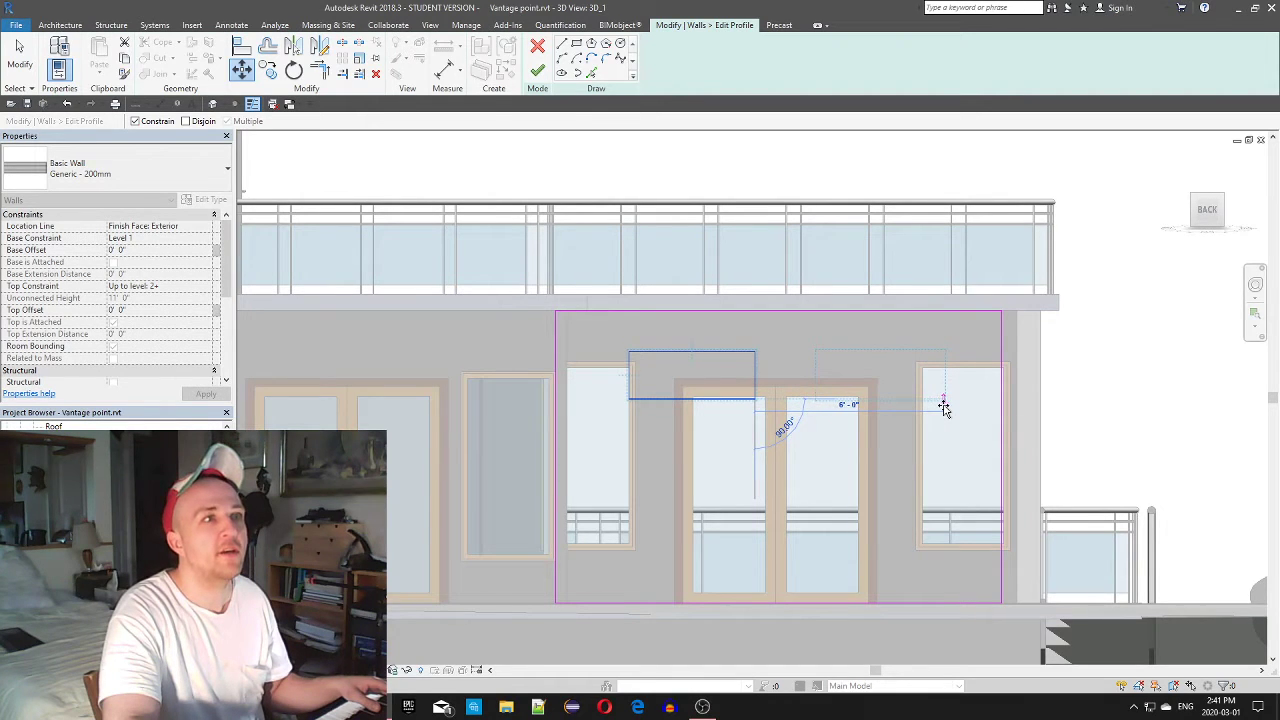
left_click(943, 406)
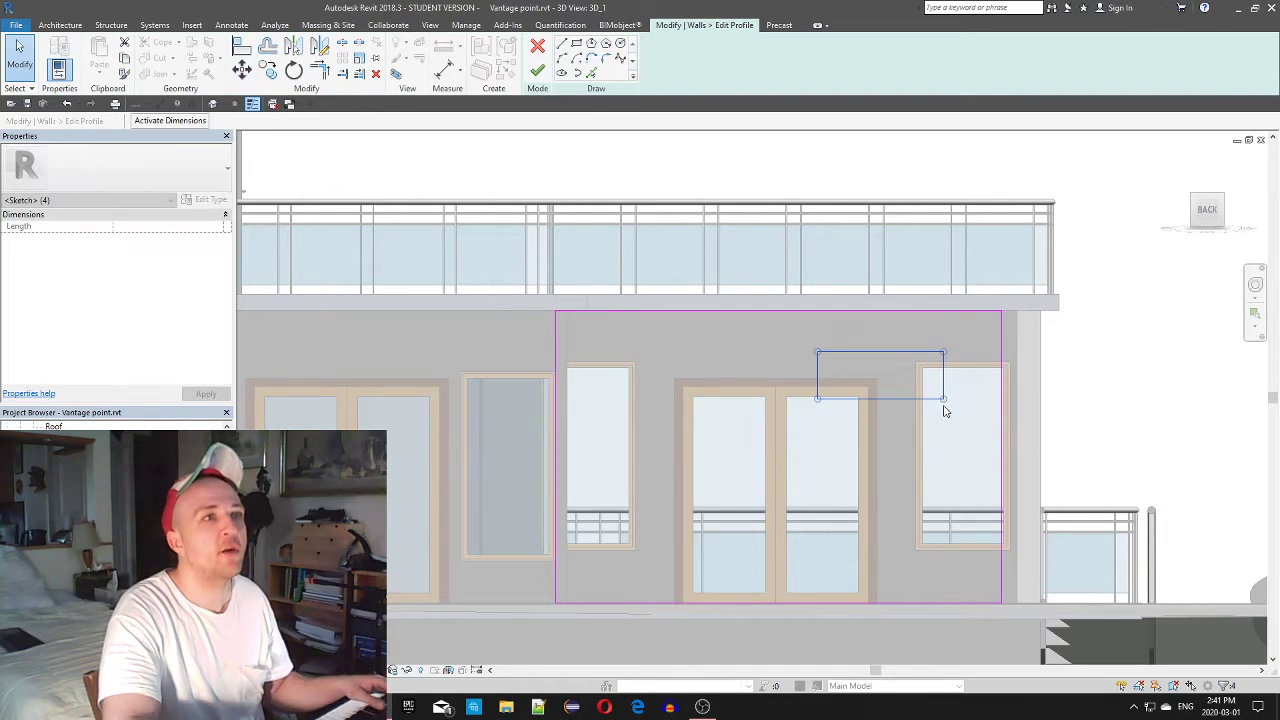
Copy the sketched high-window rectangle horizontally toward the entrance within the blank wall's profile, and finish the profile edit
left_click(267, 69)
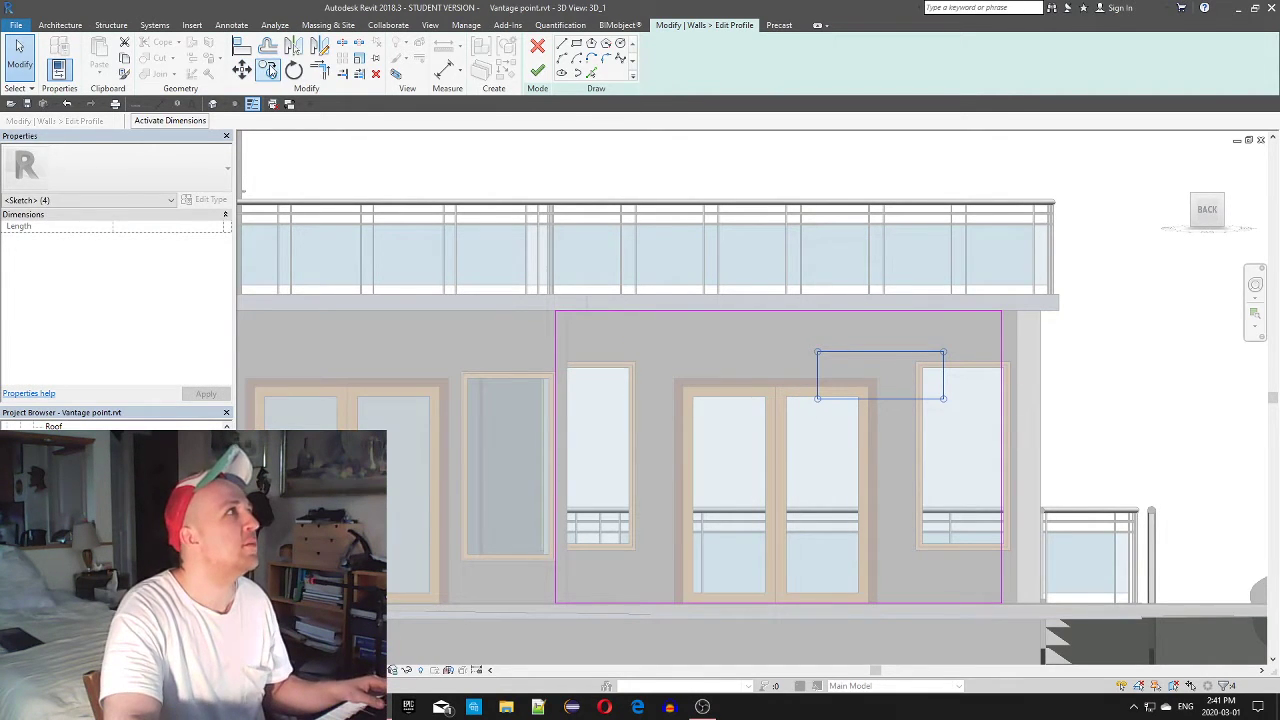
left_click(818, 400)
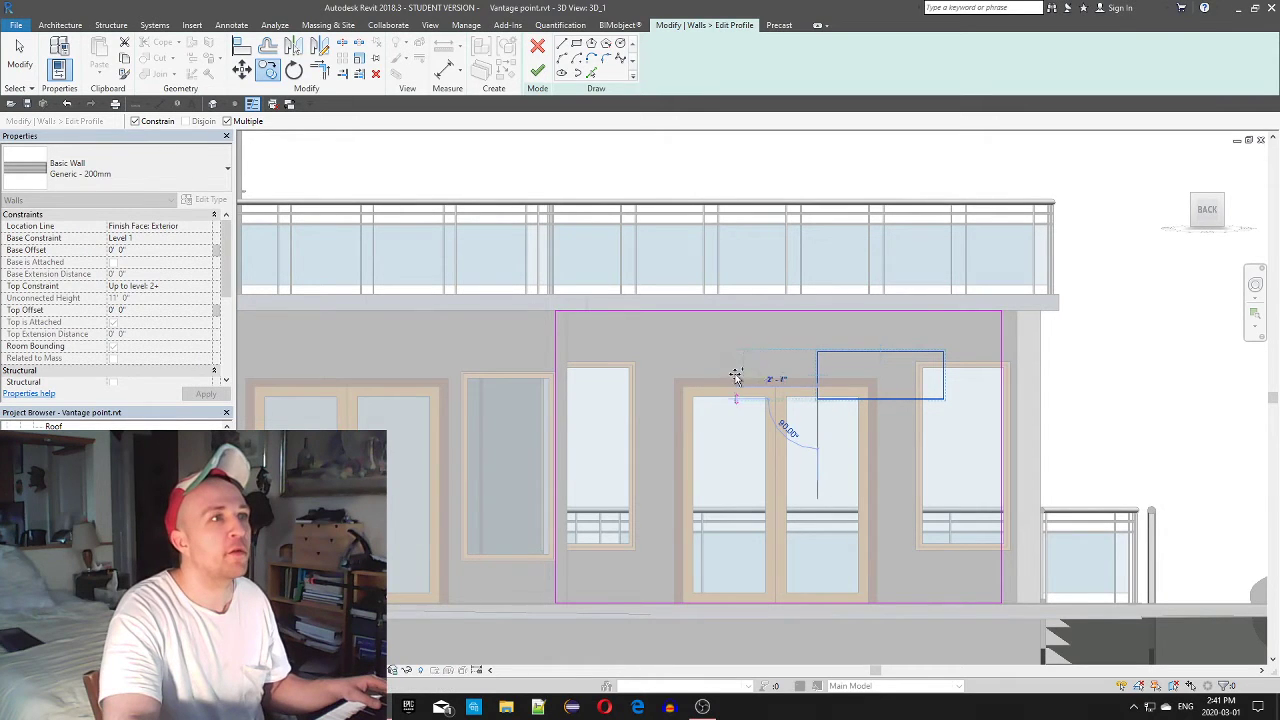
left_click(625, 375)
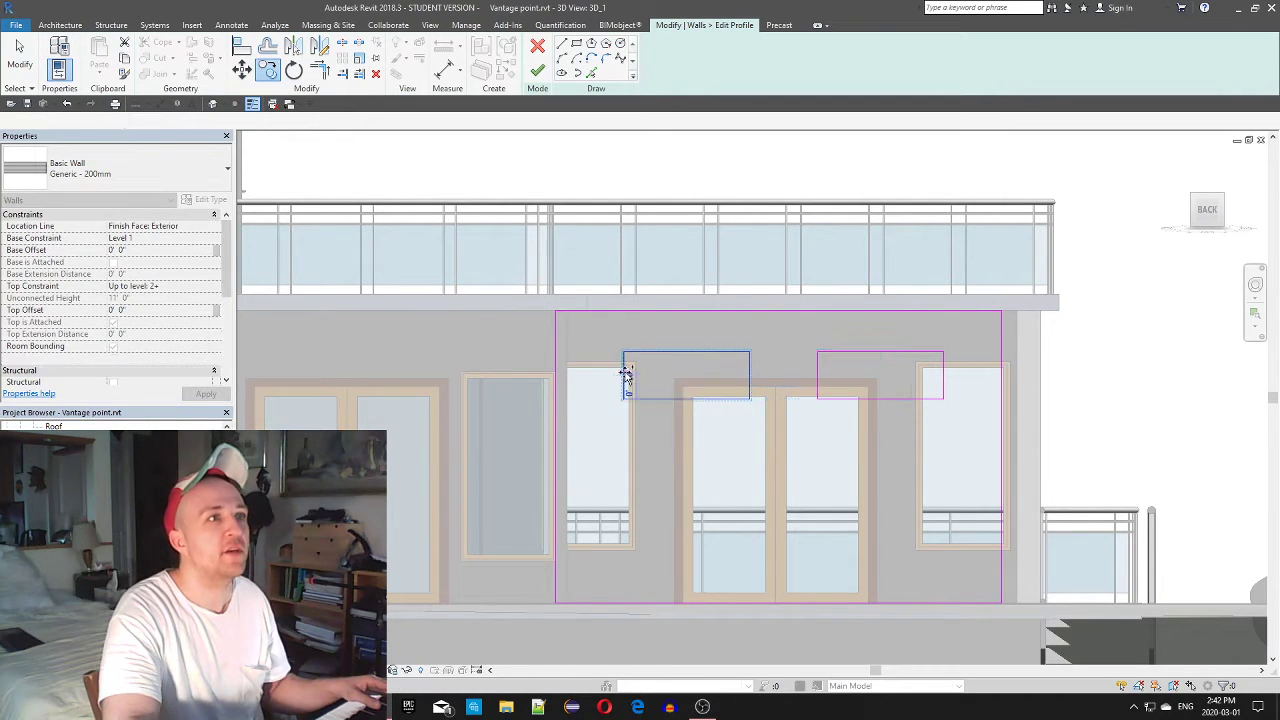
left_click(537, 72)
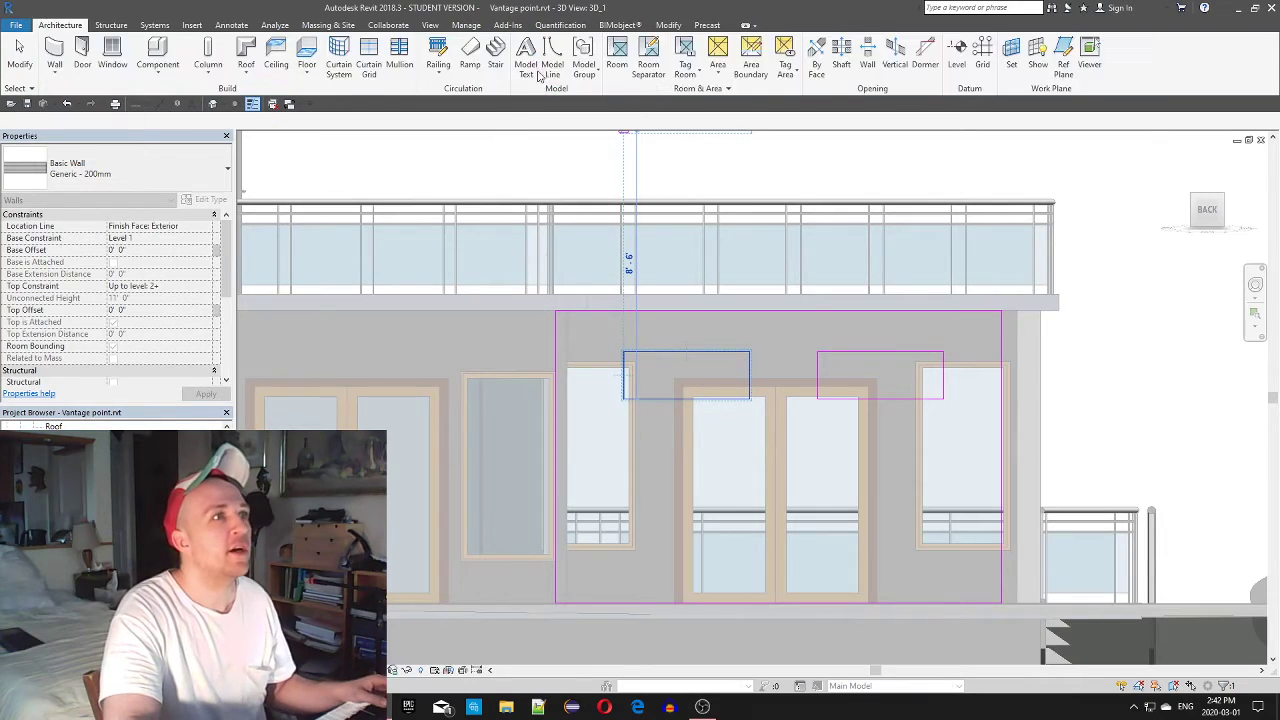
Start a new Exterior Glazing curtain wall similar to the existing high window, and bring the two new openings beyond the entrance into view
middle_click_drag(740, 430, 771, 440, "shift")
middle_click_drag(736, 524, 586, 406, "shift")
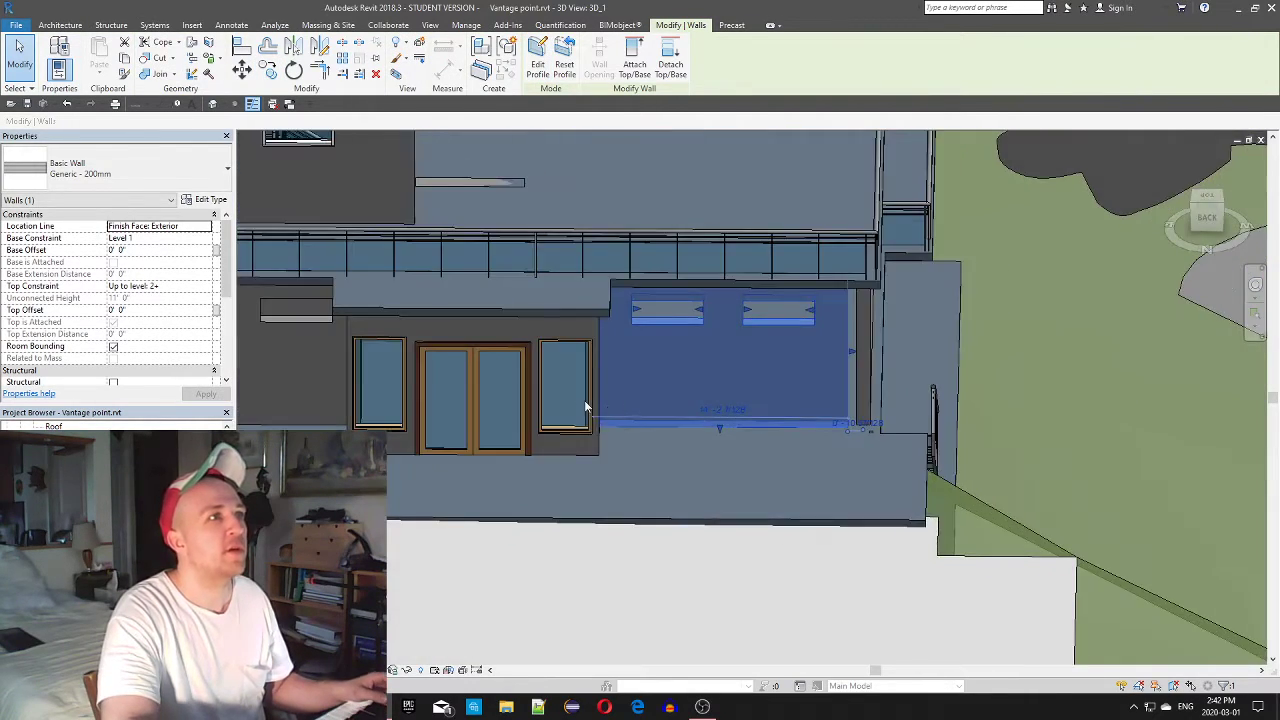
middle_click_drag(500, 388, 793, 384)
right_click(509, 323)
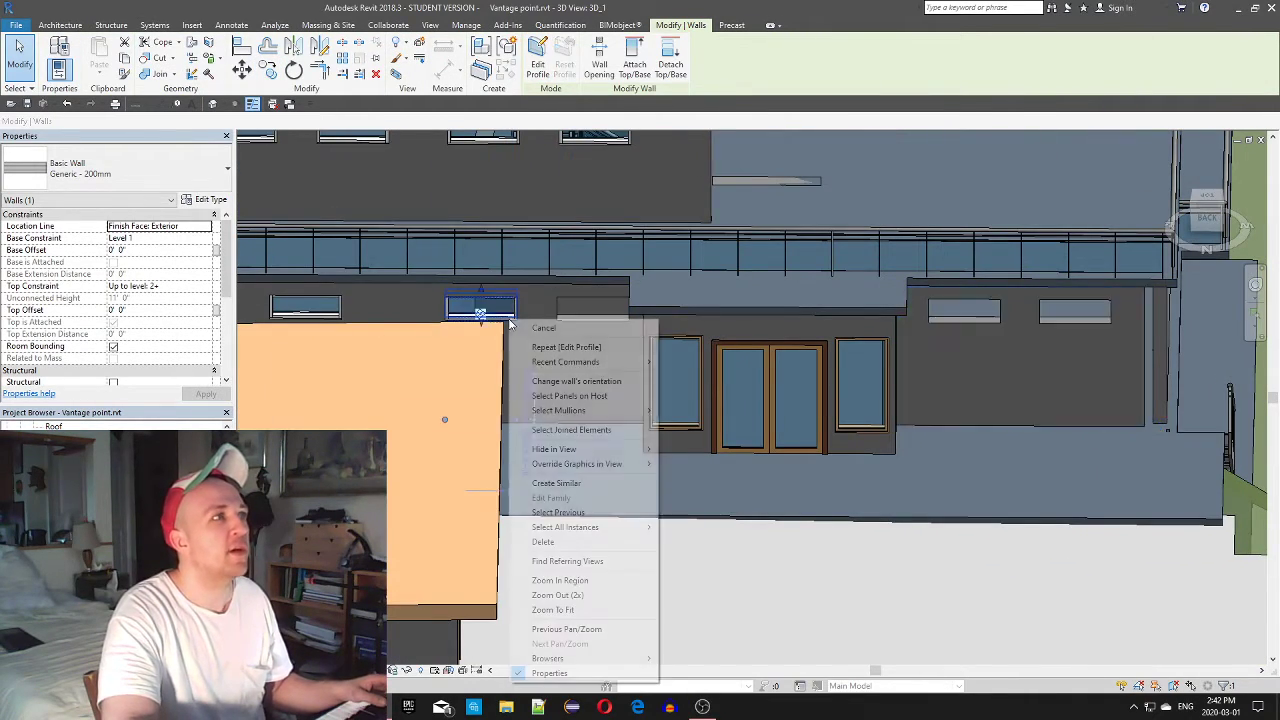
left_click(620, 490)
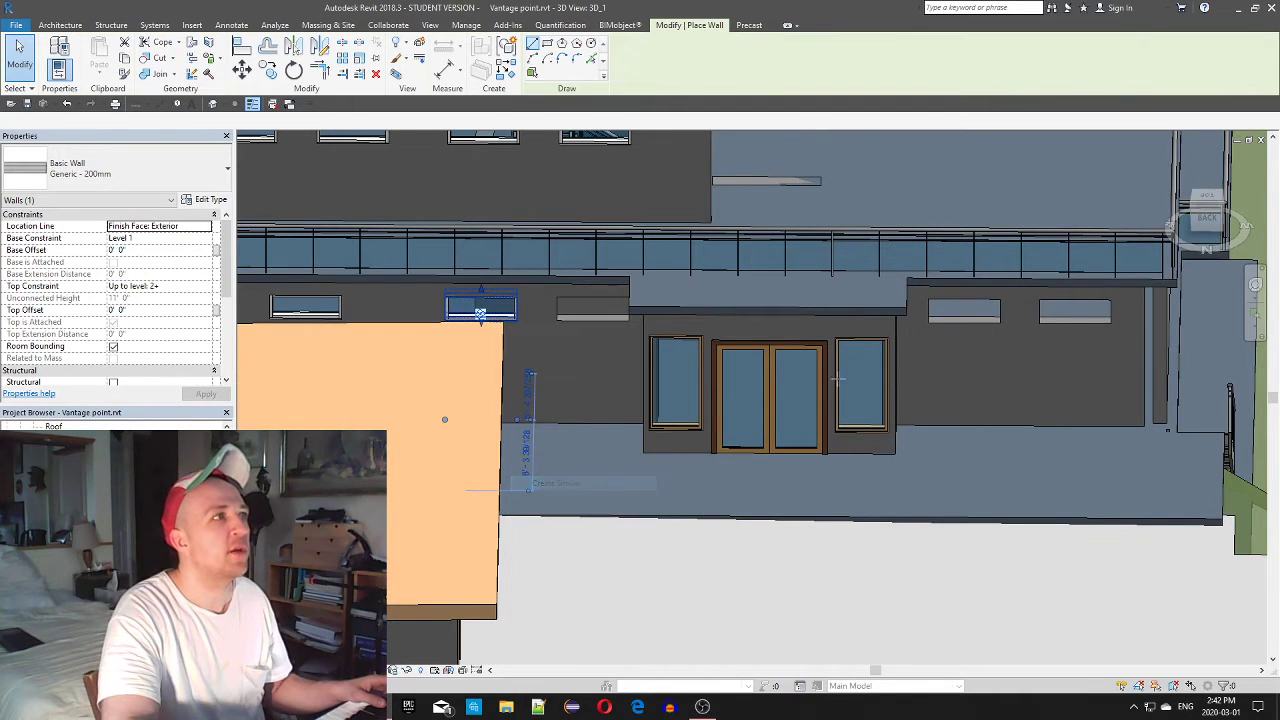
left_click(1196, 215)
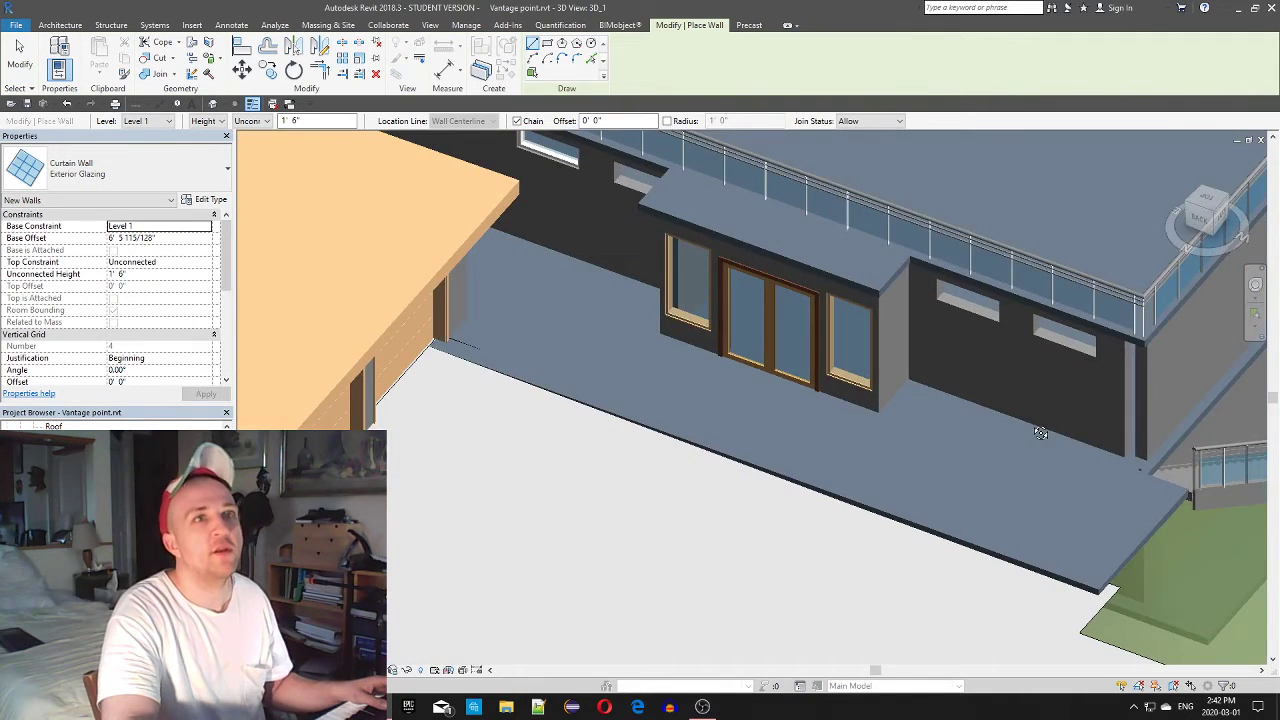
left_click(1203, 222)
scroll(762, 410, "up", 5)
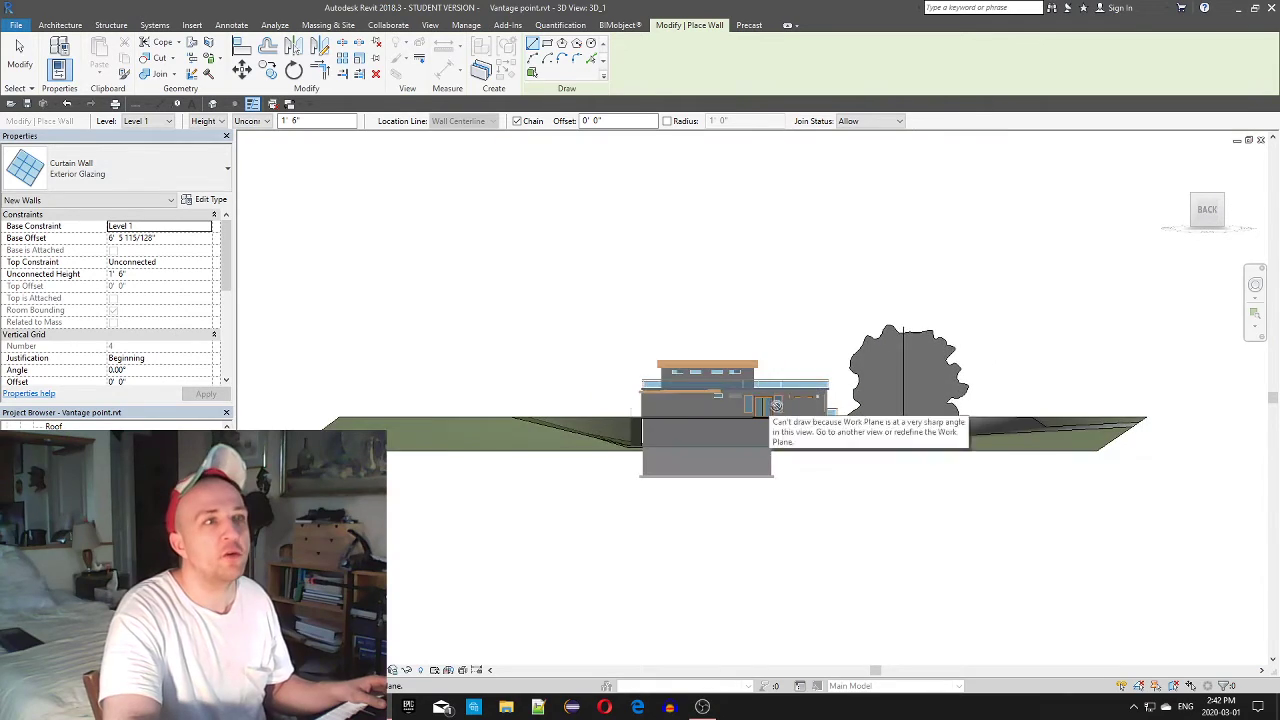
middle_click_drag(753, 397, 680, 431, "shift")
scroll(665, 422, "up", 4)
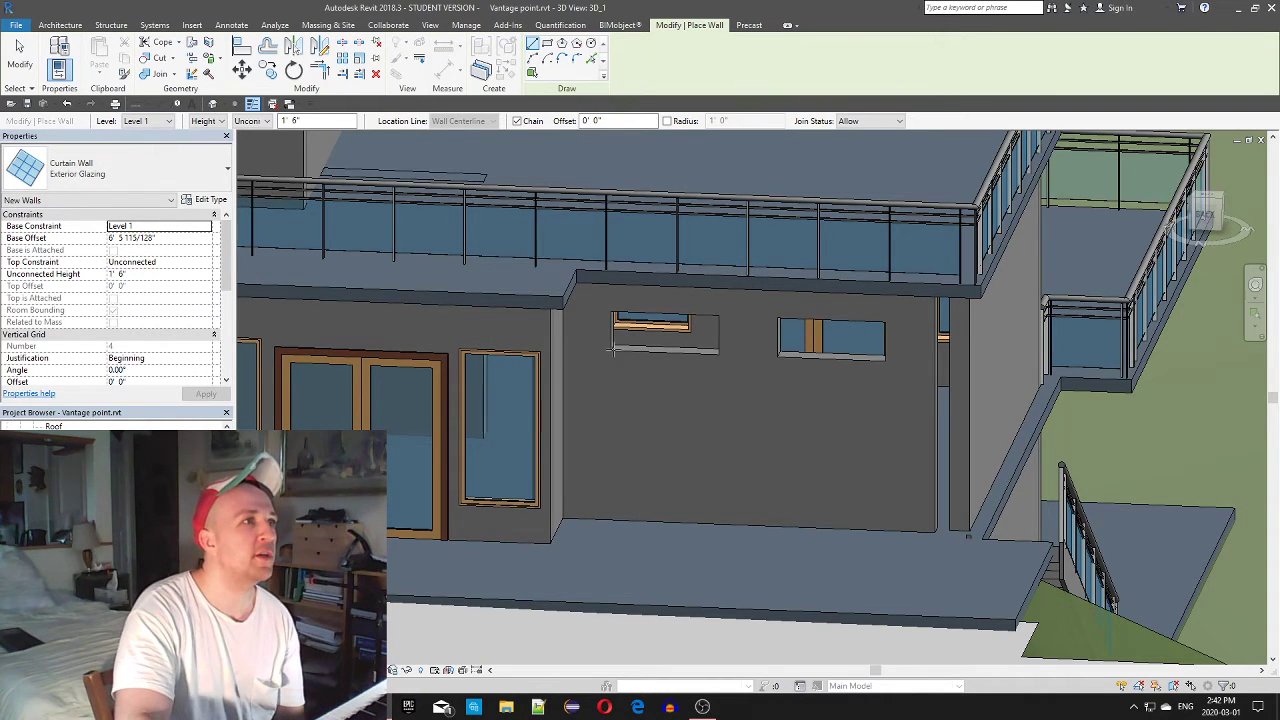
scroll(615, 348, "up", 5)
middle_click_drag(543, 371, 546, 434)
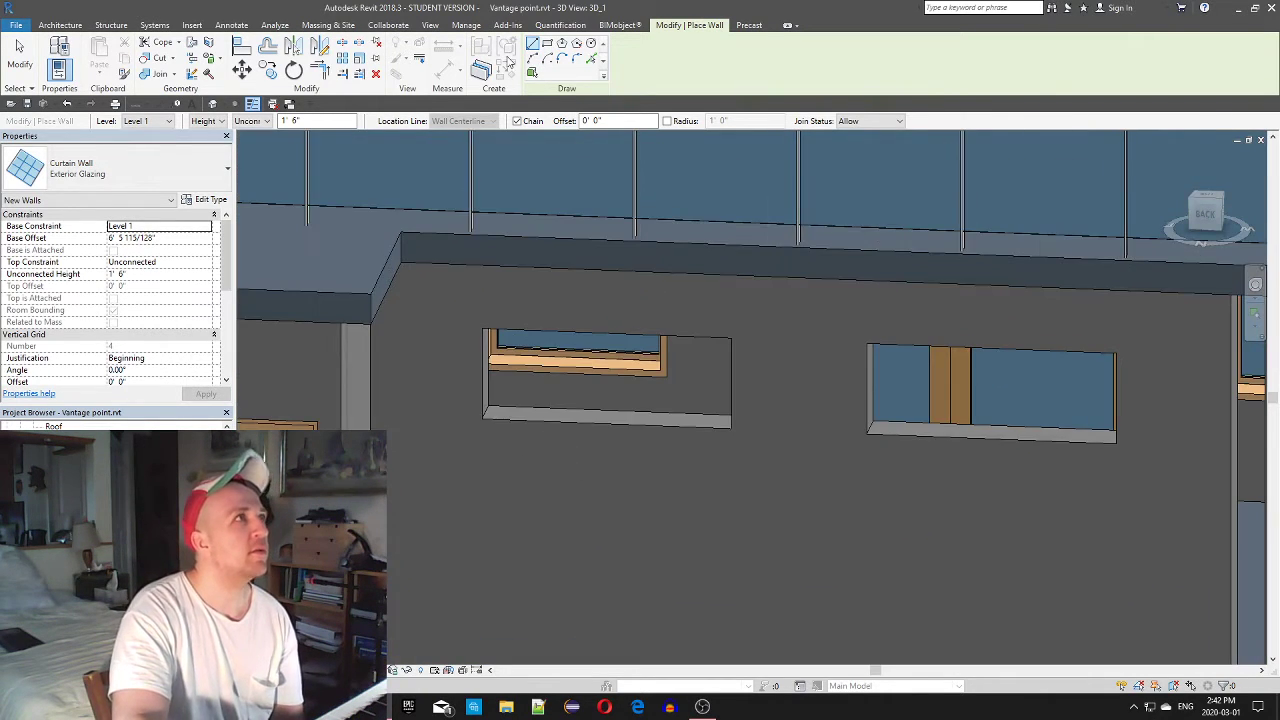
scroll(566, 438, "down", 2)
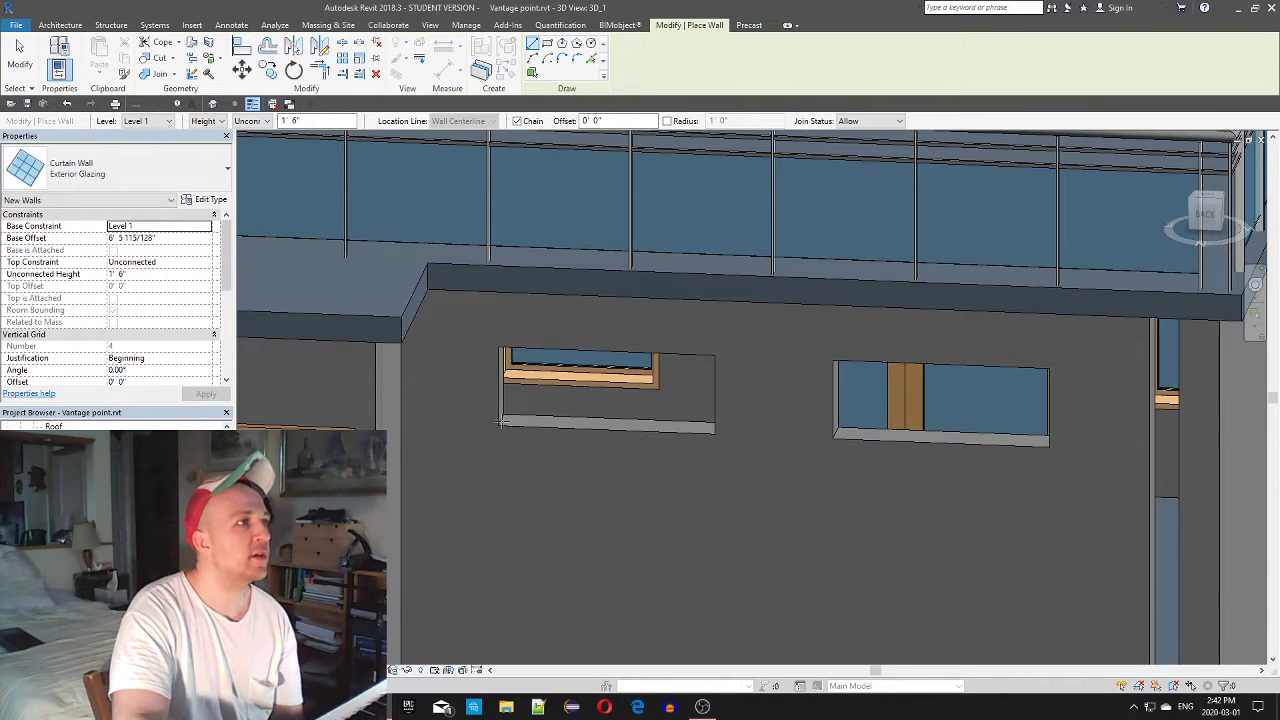
Set the 3D view to look straight down in wireframe, showing both new openings in the back wall beyond the entrance
left_click(1209, 201)
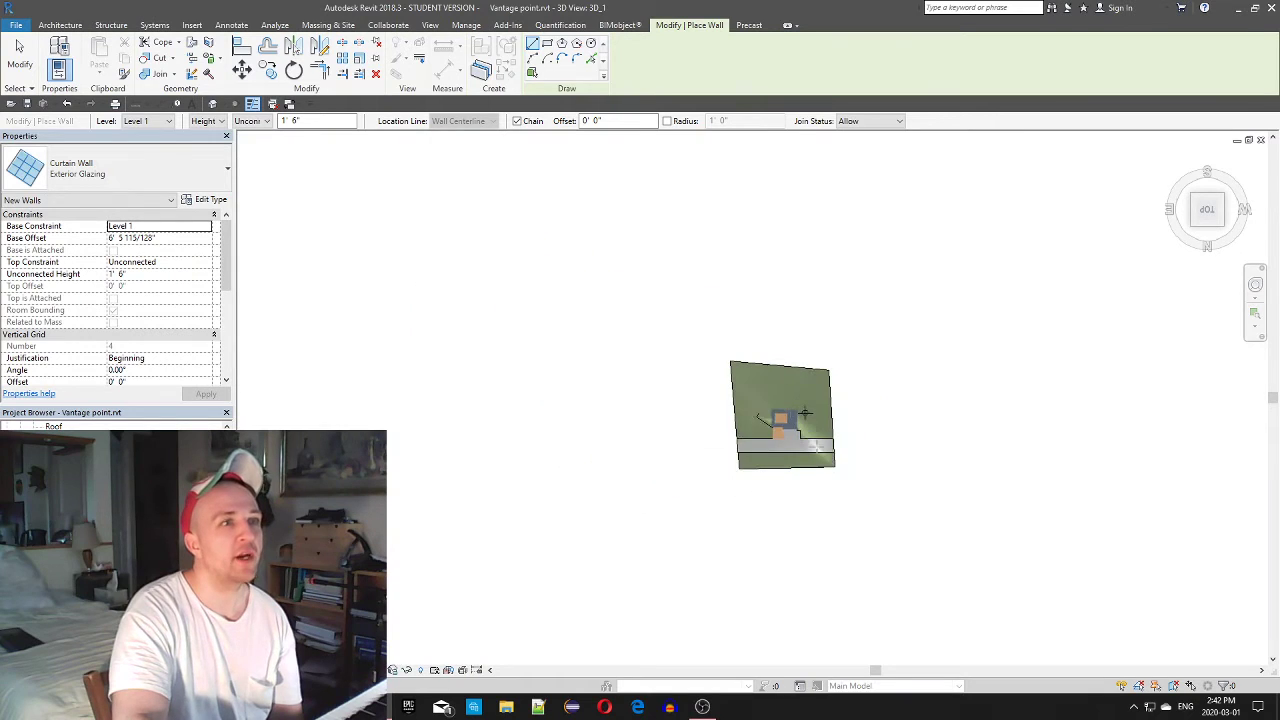
scroll(742, 394, "up", 10)
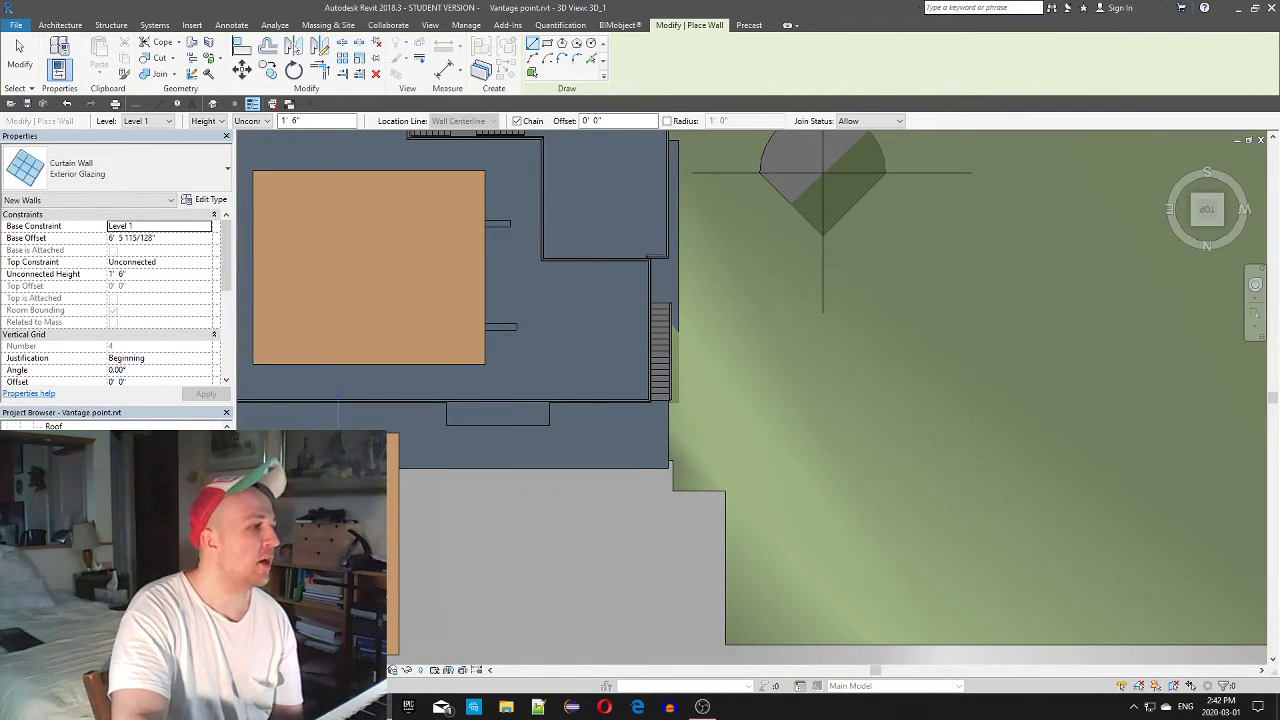
right_click(340, 563)
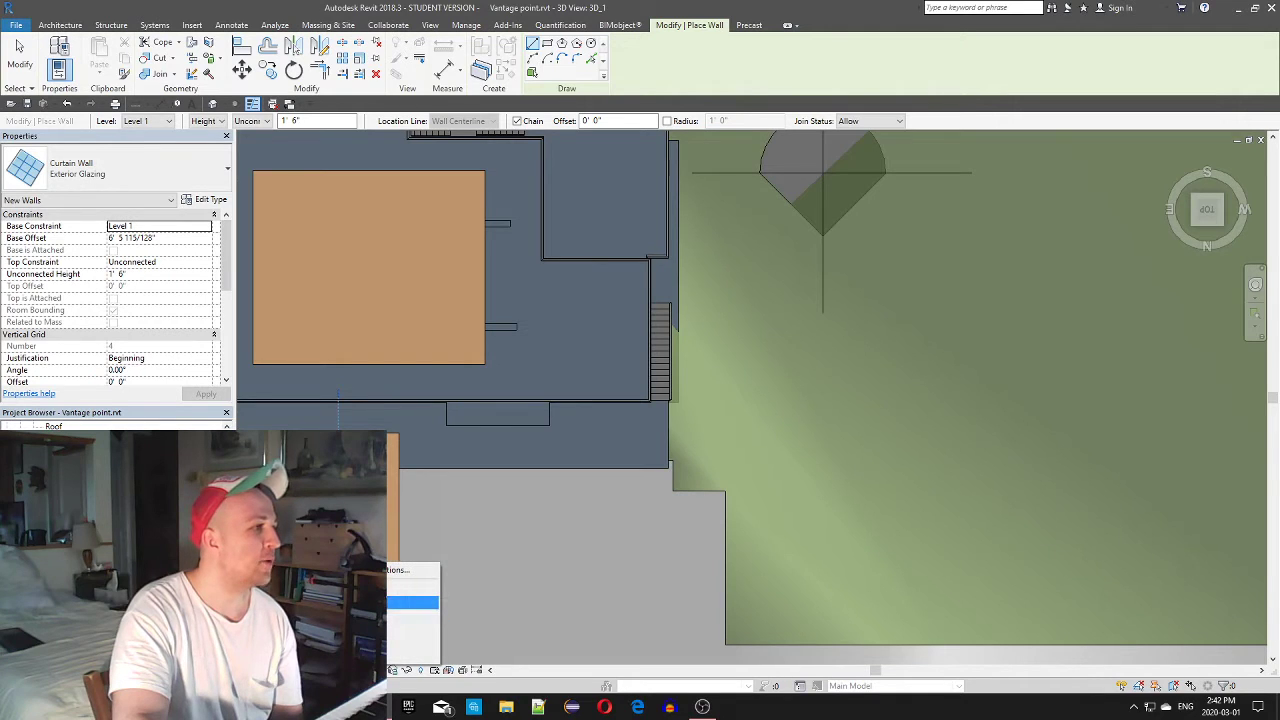
left_click(405, 602)
scroll(600, 420, "up", 6)
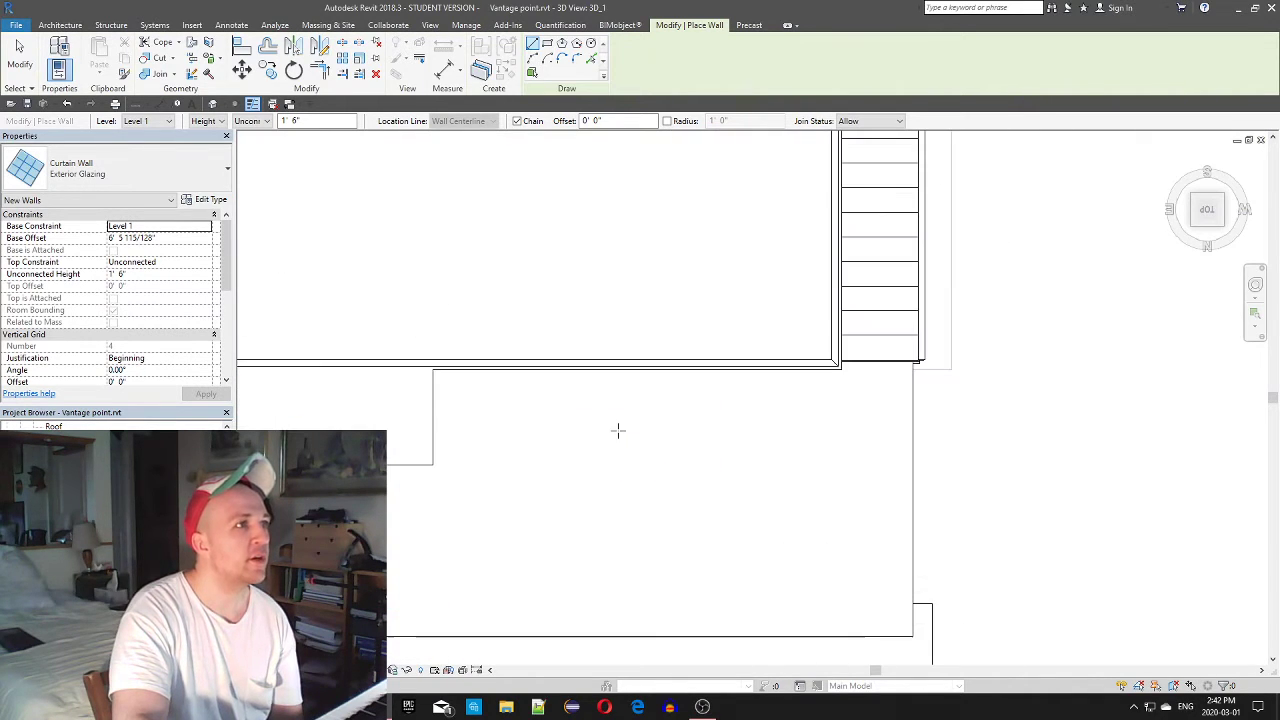
right_click(340, 563)
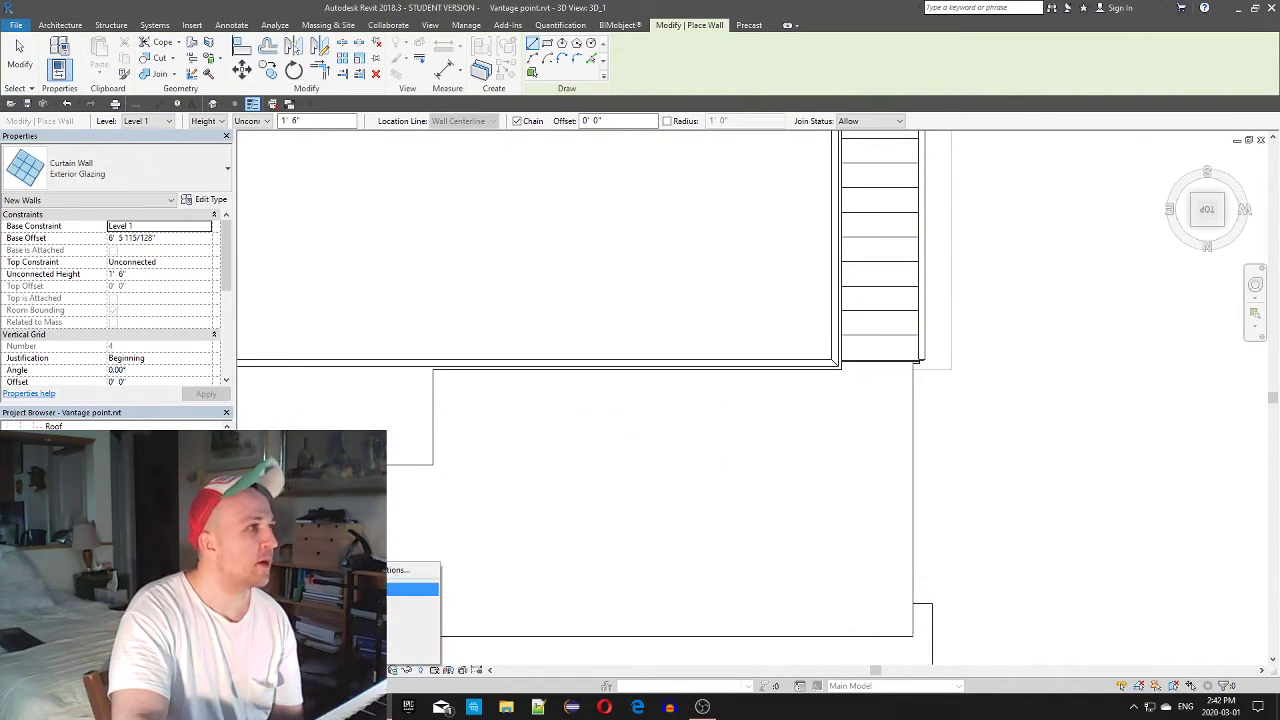
left_click(412, 589)
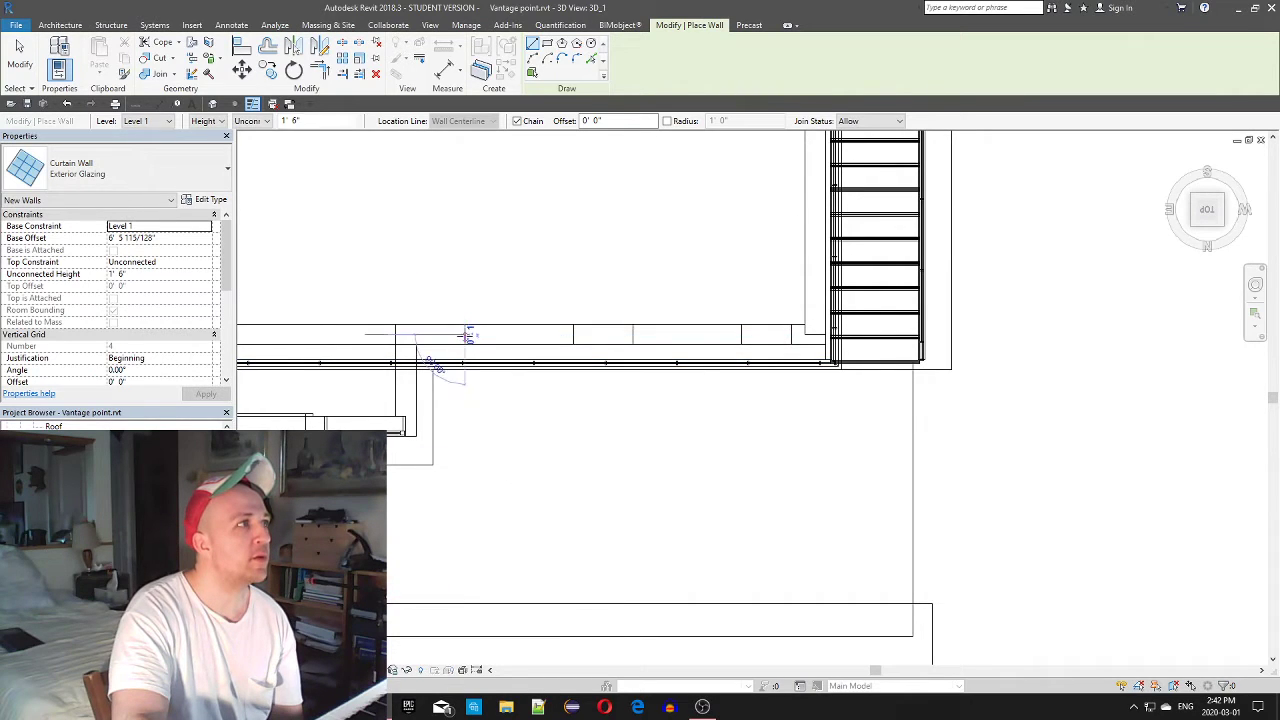
Draw two separate 4'-0" long, 1'-6" high Exterior Glazing curtain walls along the wall's centreline, one across each new opening
left_click(466, 334)
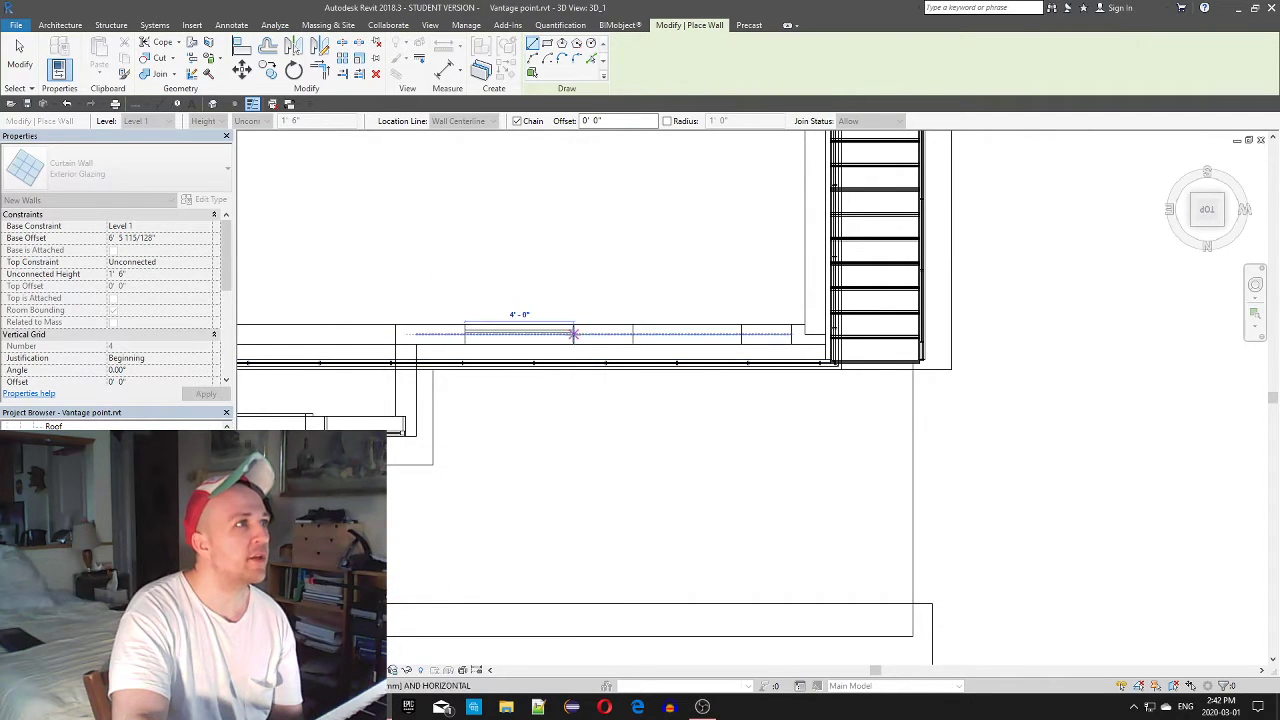
left_click(573, 334)
key("Escape")
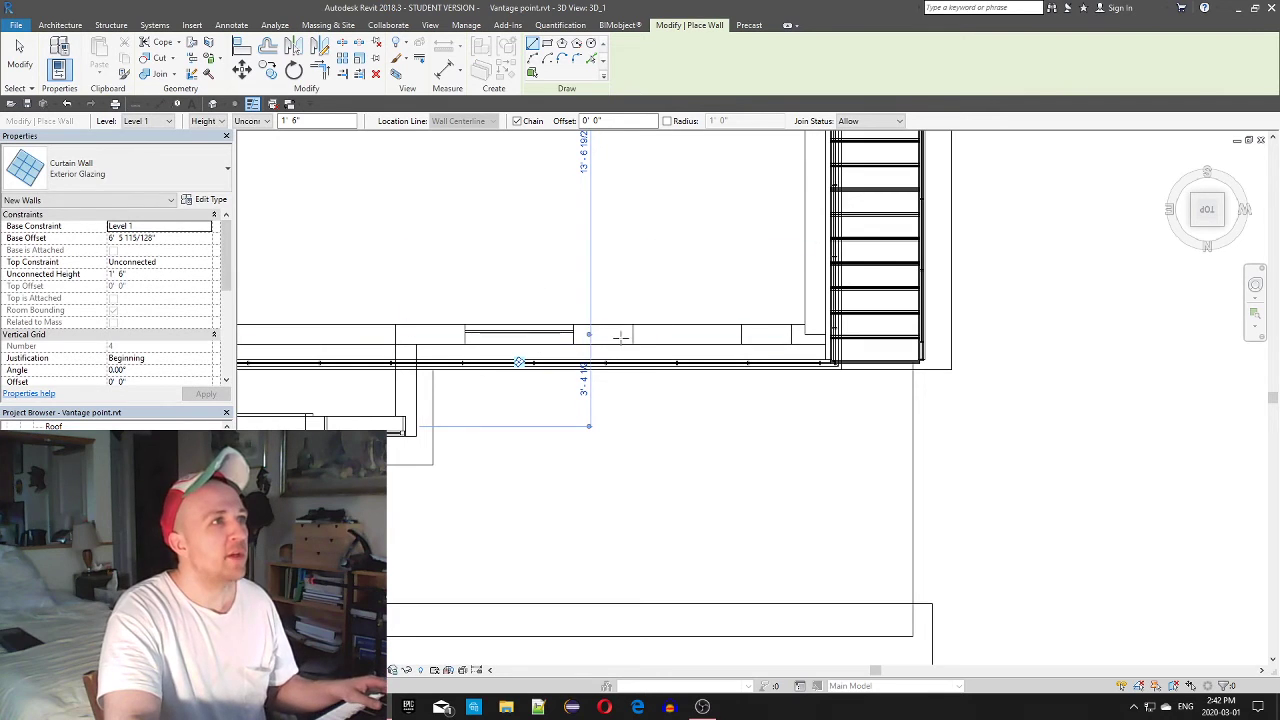
left_click(633, 334)
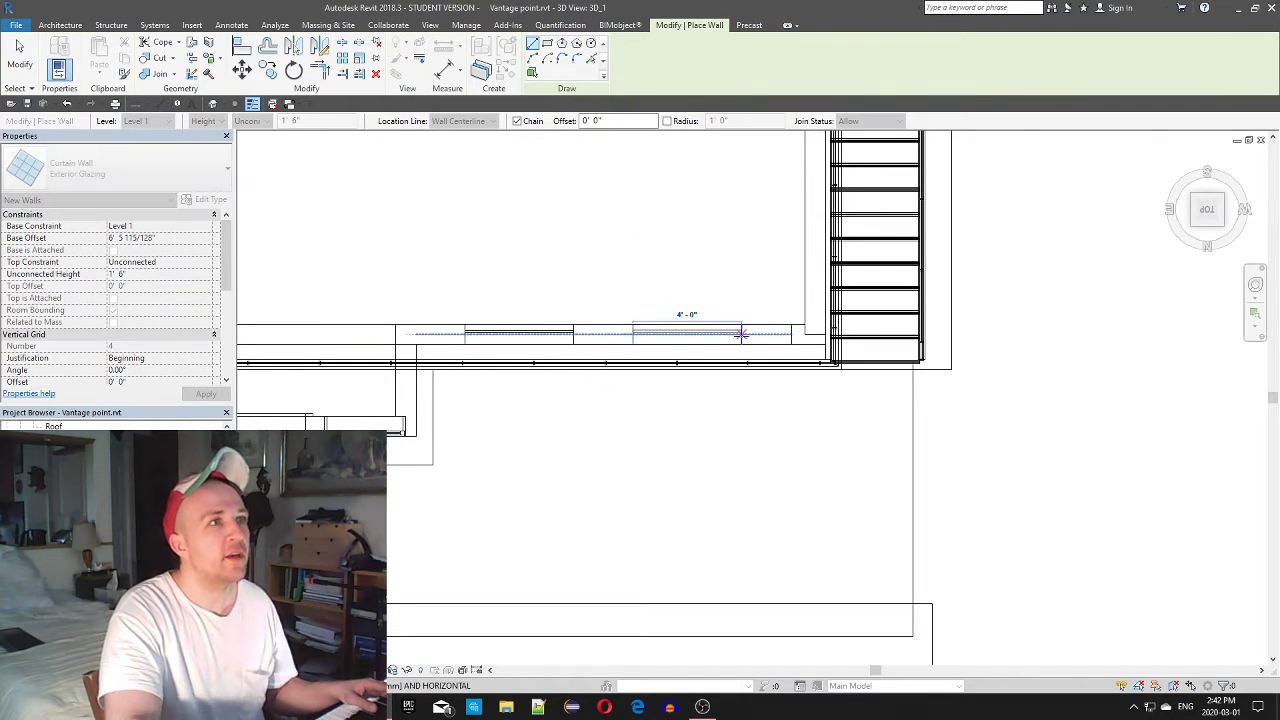
left_click(741, 334)
key("Escape")
key("Escape")
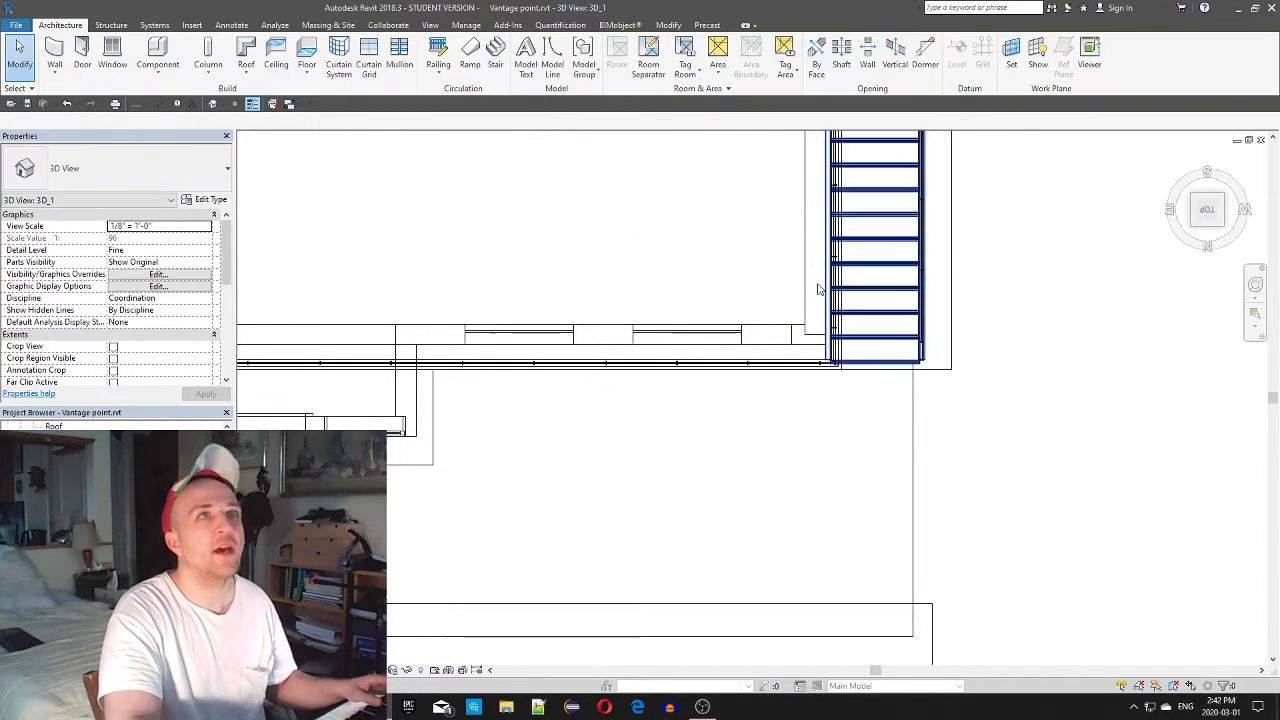
Return the 3D view to the angled back of the house and set its visual style to Shaded
scroll(637, 630, "down", 1)
middle_click_drag(637, 630, 545, 420, "shift")
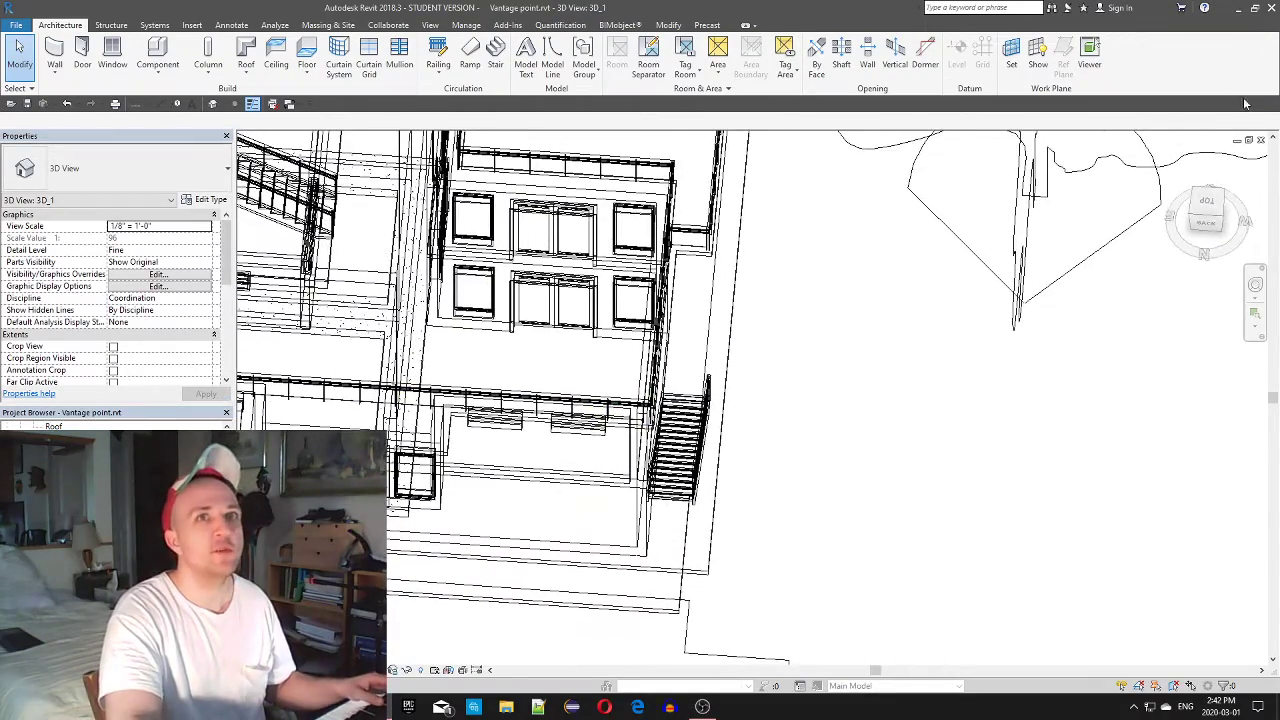
left_click(1206, 223)
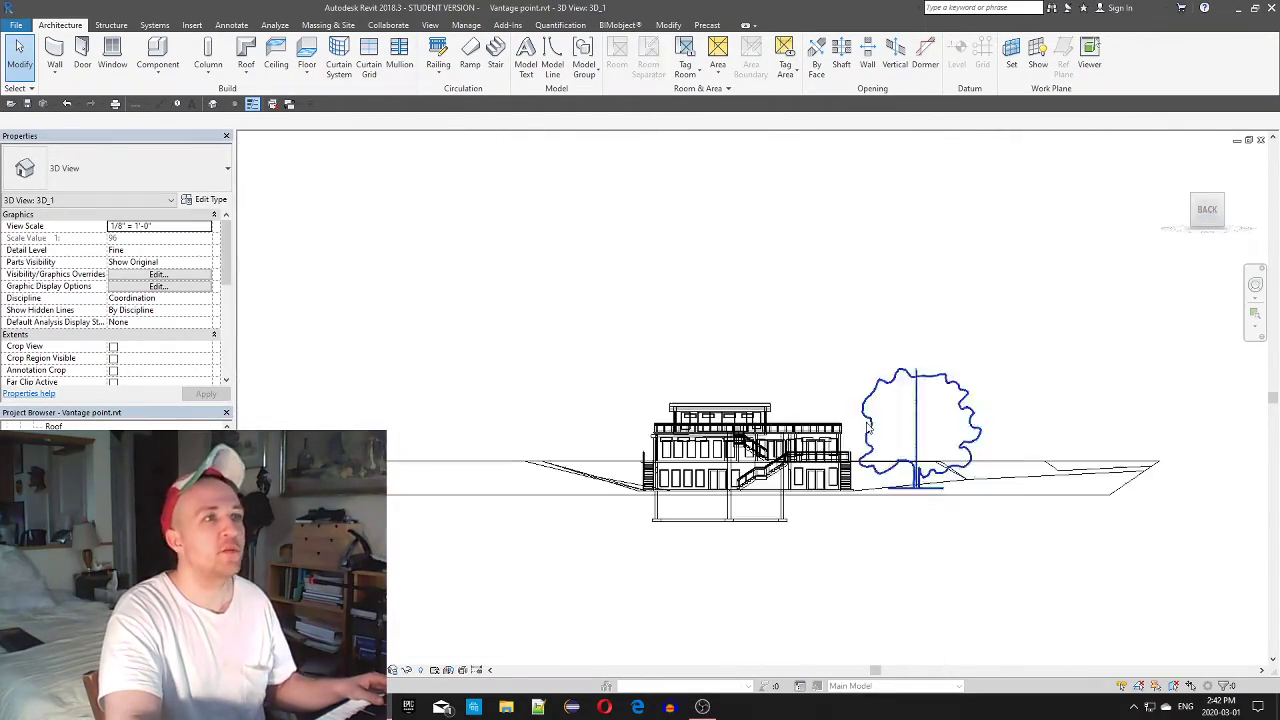
scroll(837, 456, "up", 3)
scroll(700, 452, "down", 4)
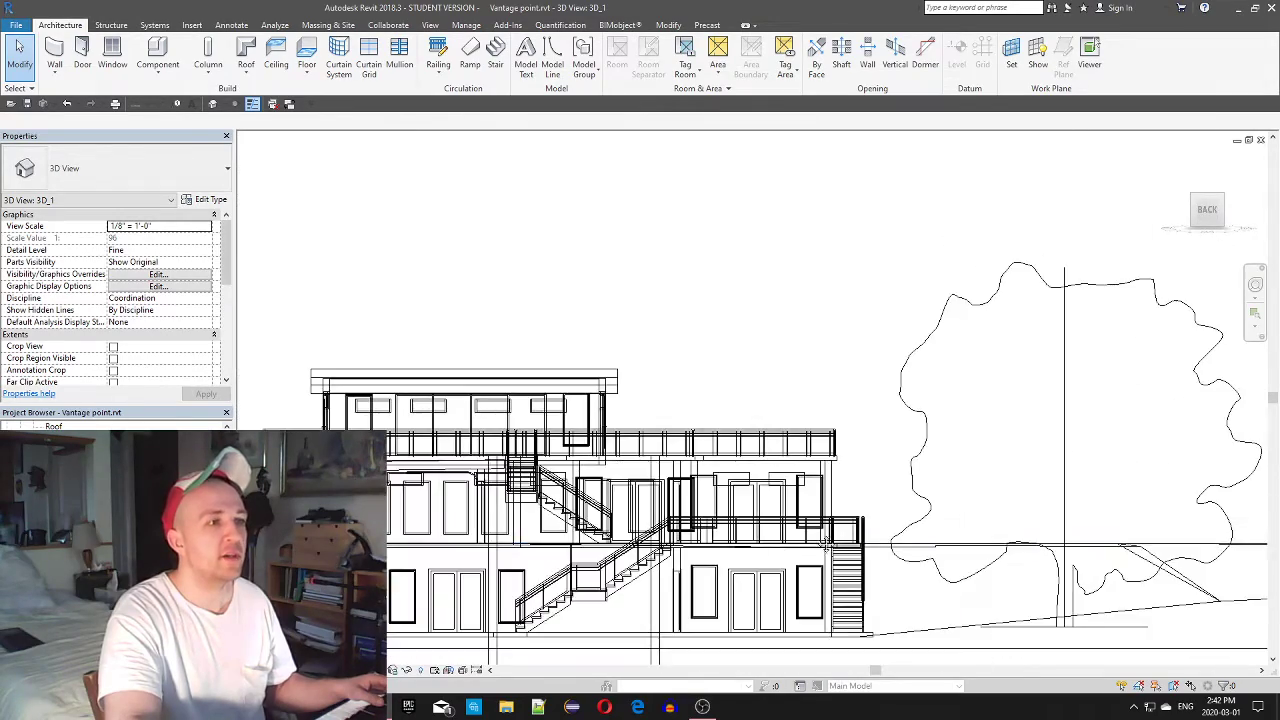
scroll(645, 449, "up", 3)
middle_click_drag(843, 443, 780, 470, "shift")
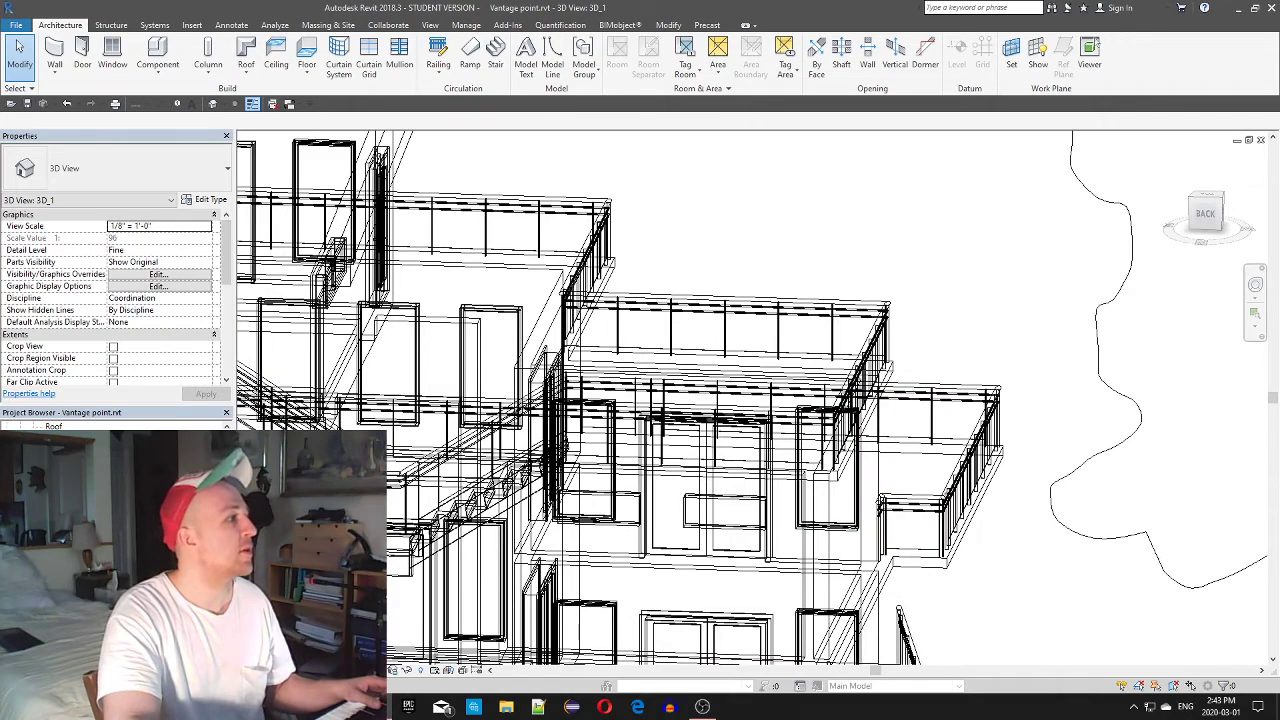
left_click(406, 670)
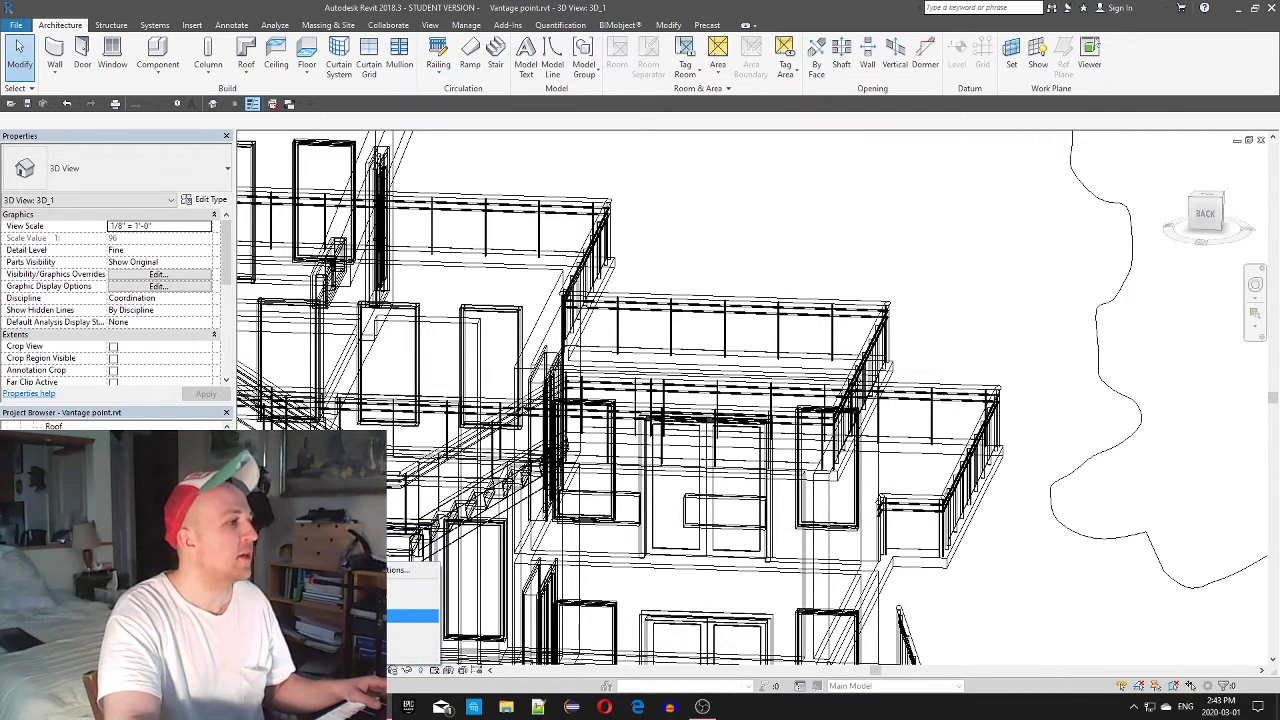
left_click(415, 615)
Place 50mm x 150mm rectangular mullions on all grid lines of the new high curtain wall nearer the entrance
scroll(709, 475, "down", 3)
scroll(660, 540, "up", 2)
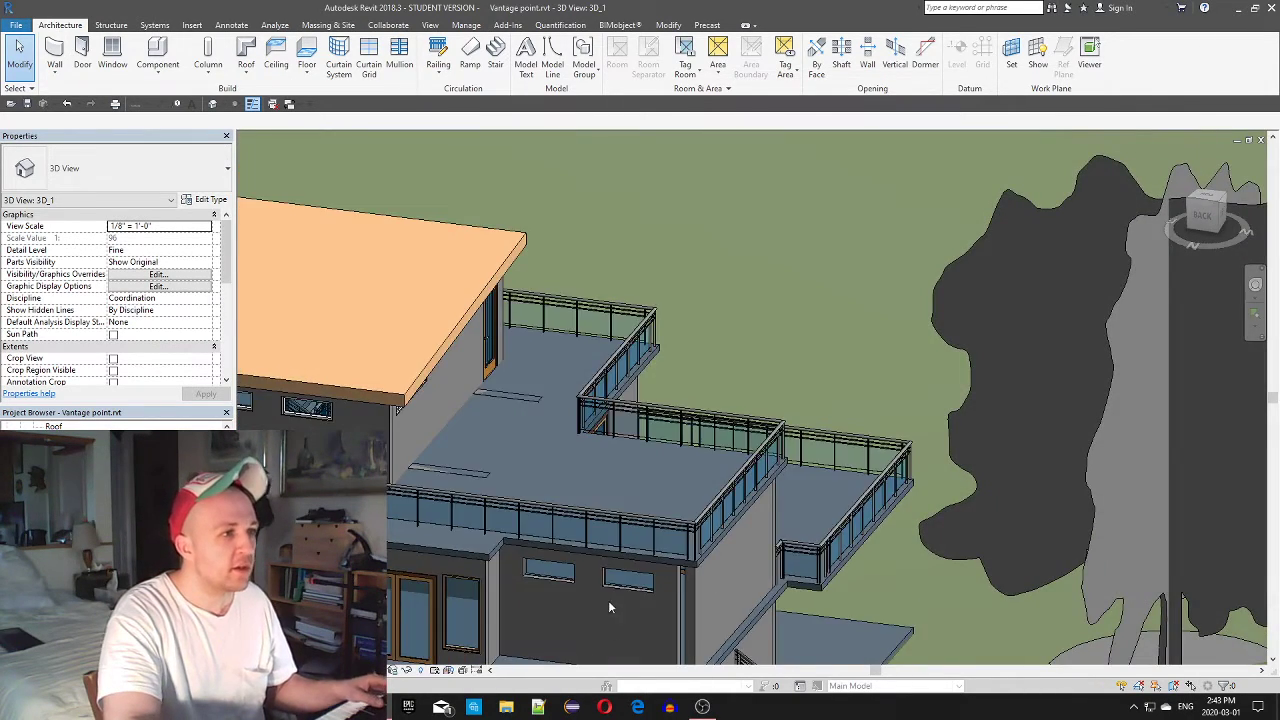
scroll(643, 530, "up", 1)
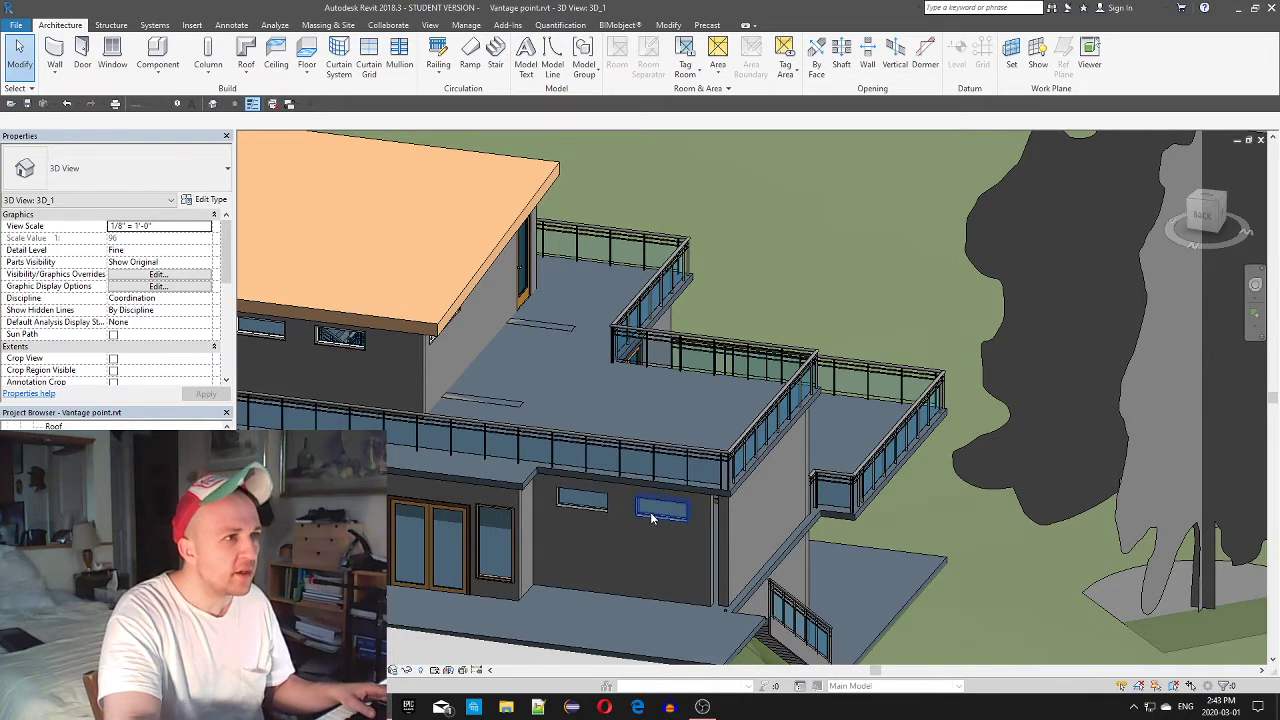
left_click(653, 514)
key("Escape")
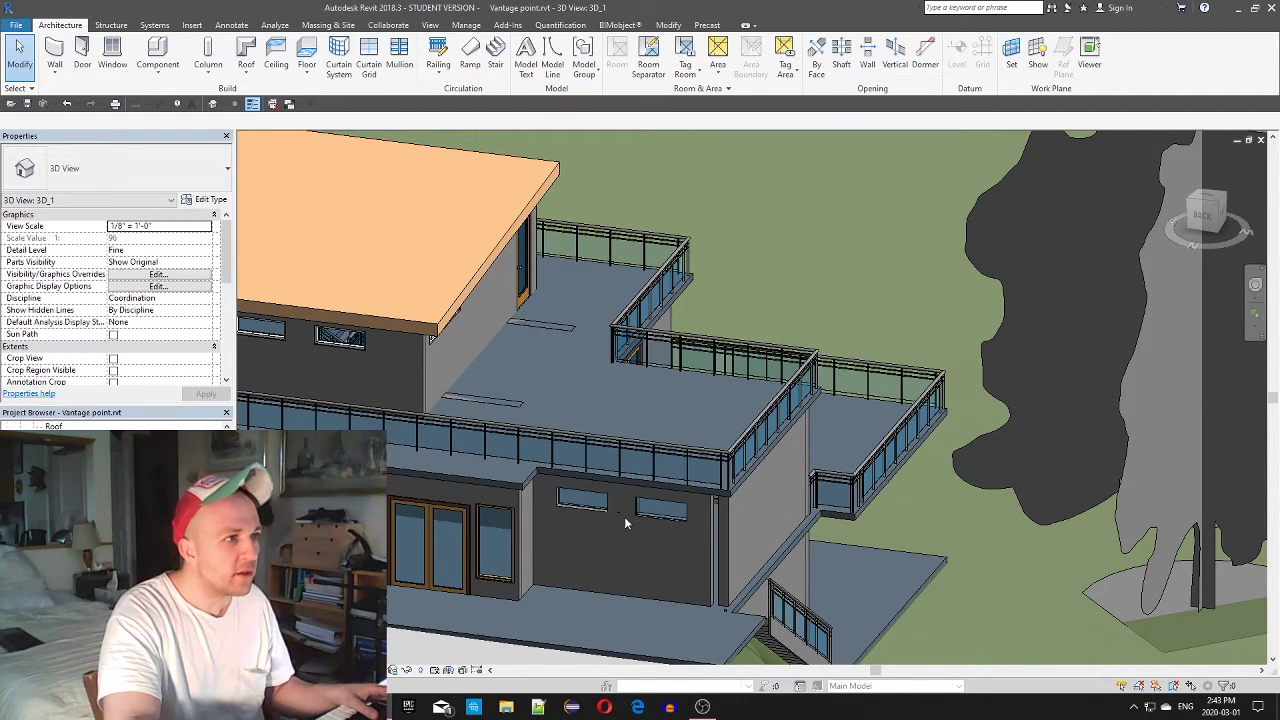
scroll(628, 517, "up", 4)
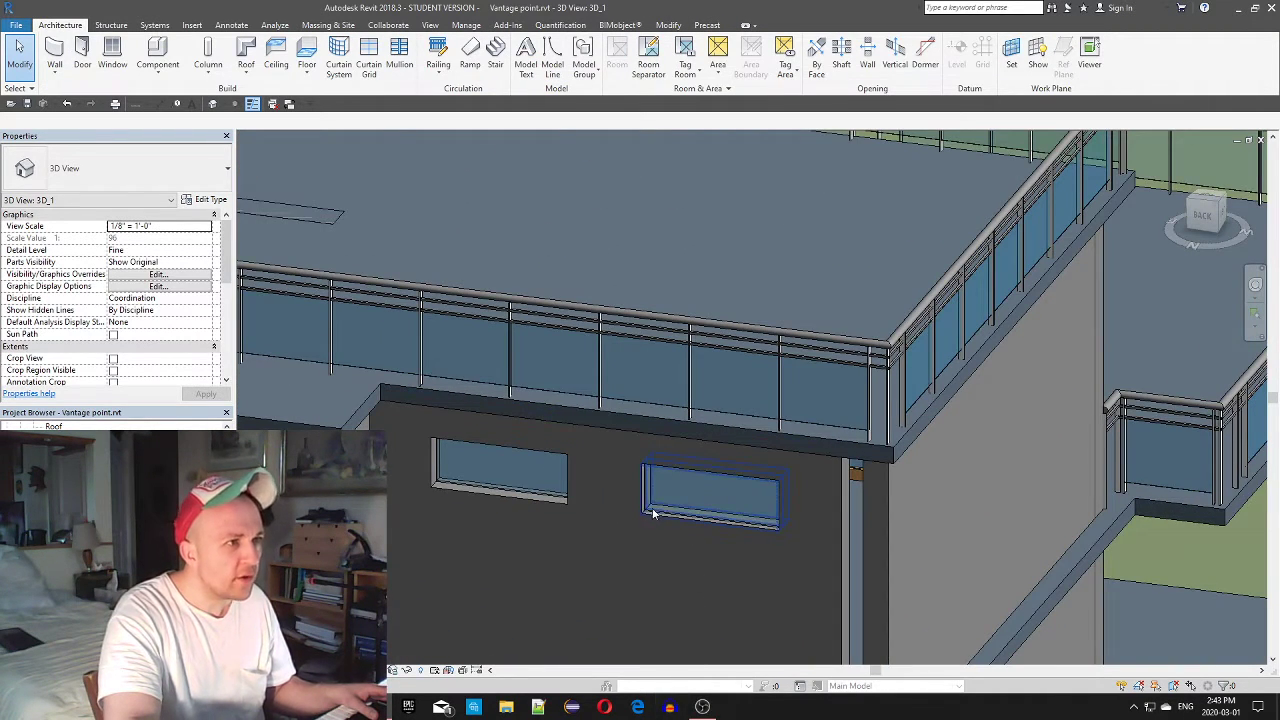
left_click(670, 517)
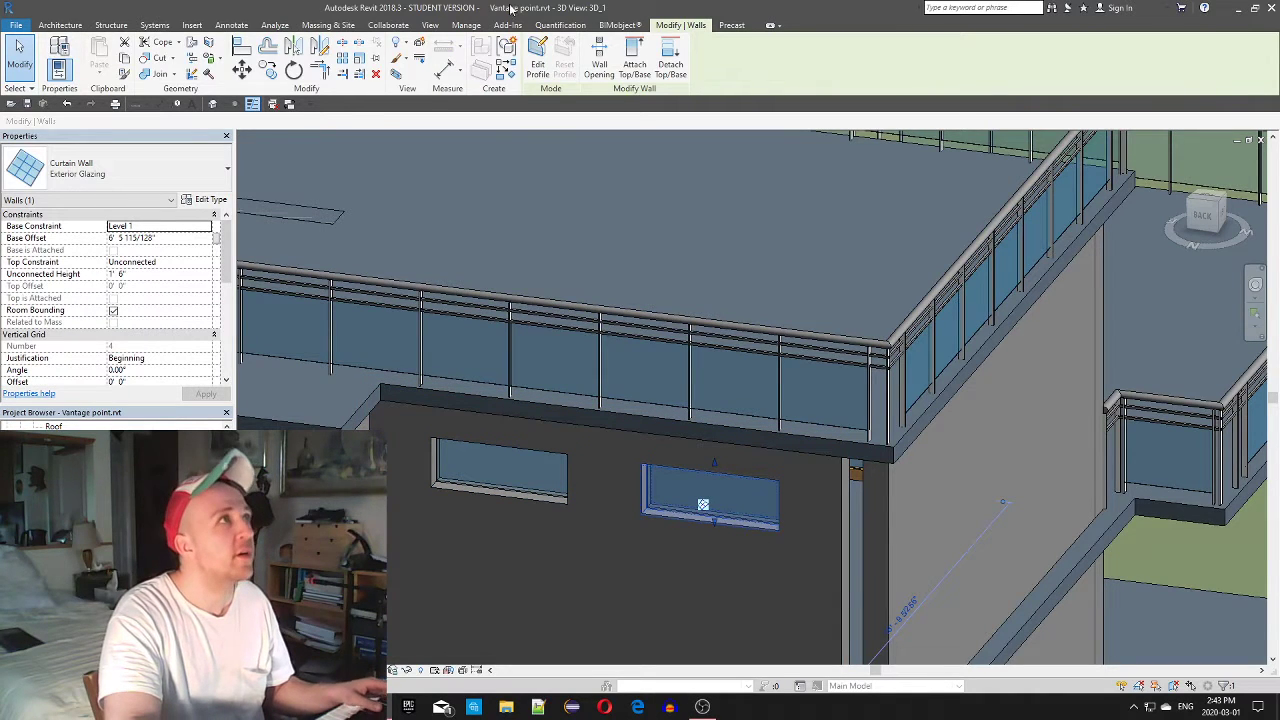
left_click(68, 25)
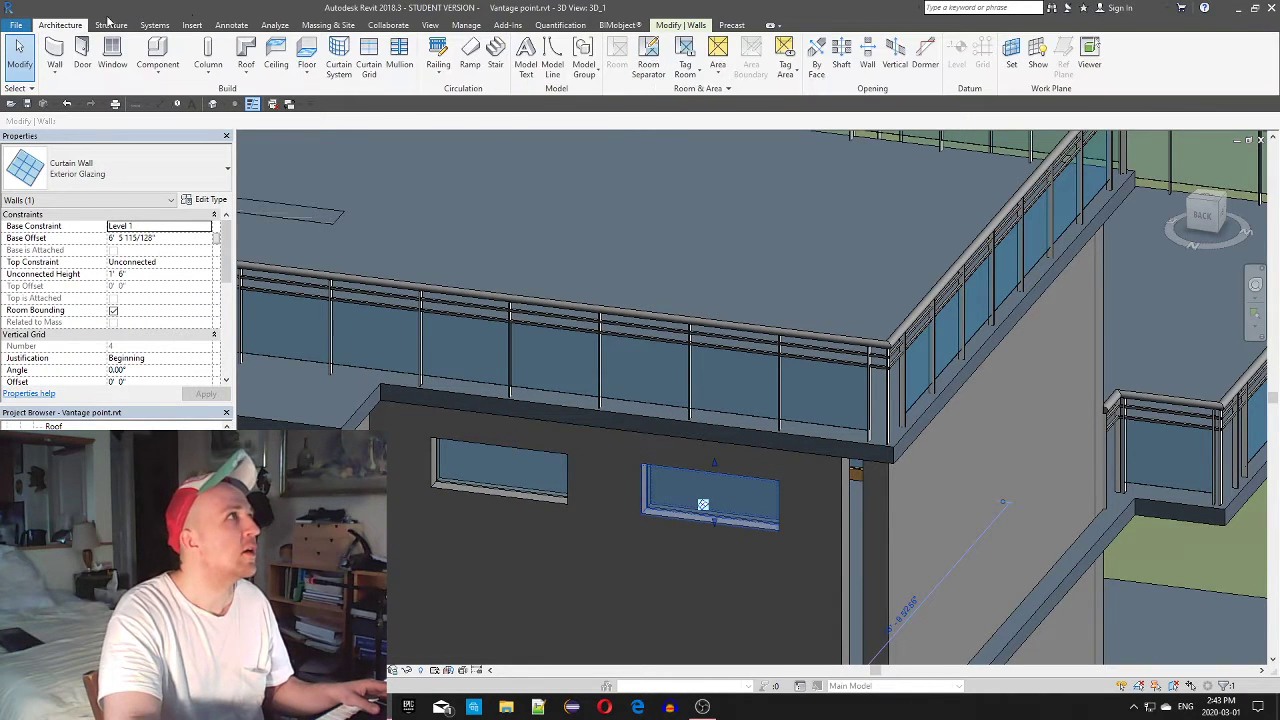
left_click(405, 52)
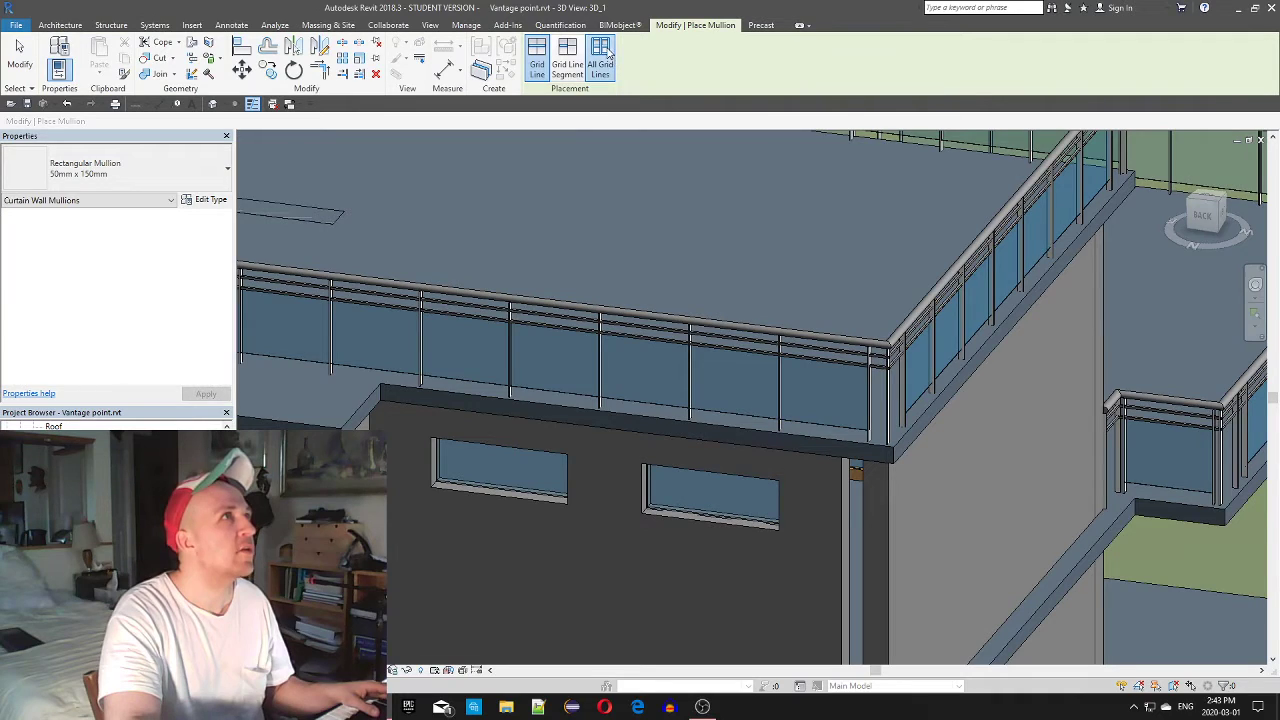
left_click(519, 497)
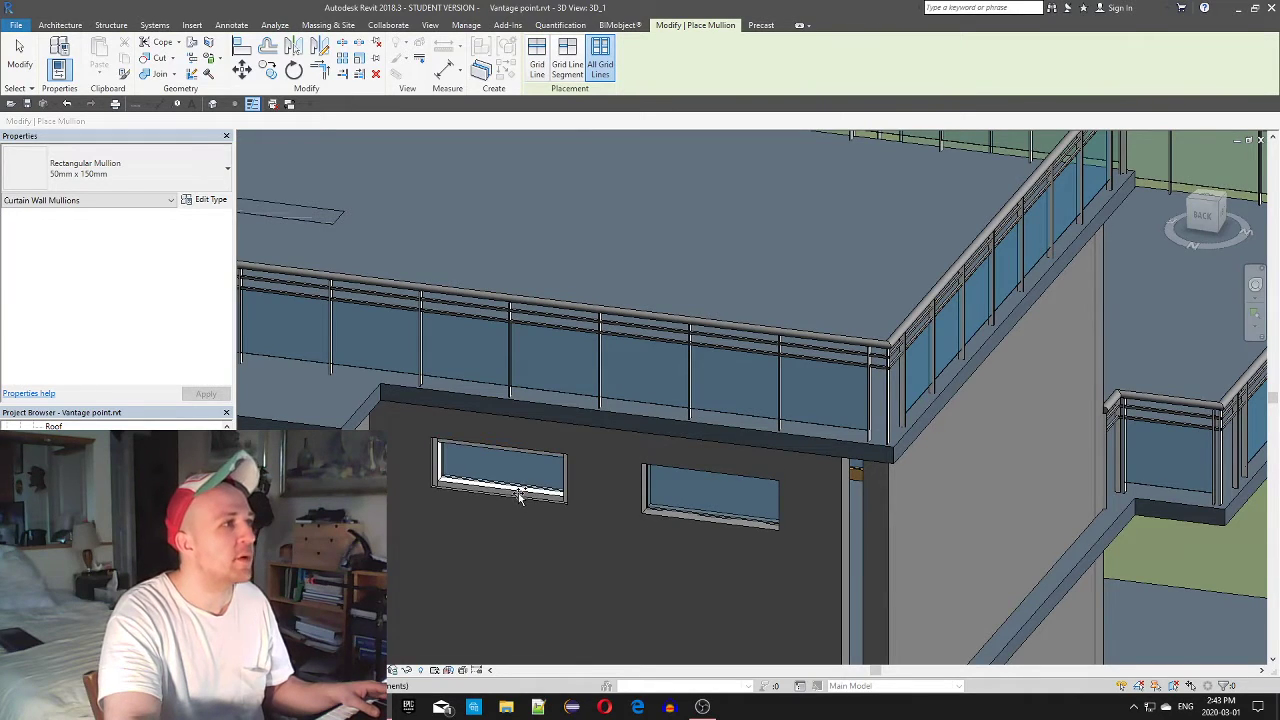
Place 50mm x 150mm rectangular mullions on all grid lines of the new high curtain wall farther from the entrance
left_click(668, 513)
middle_click_drag(668, 513, 617, 440, "shift")
scroll(626, 398, "down", 5)
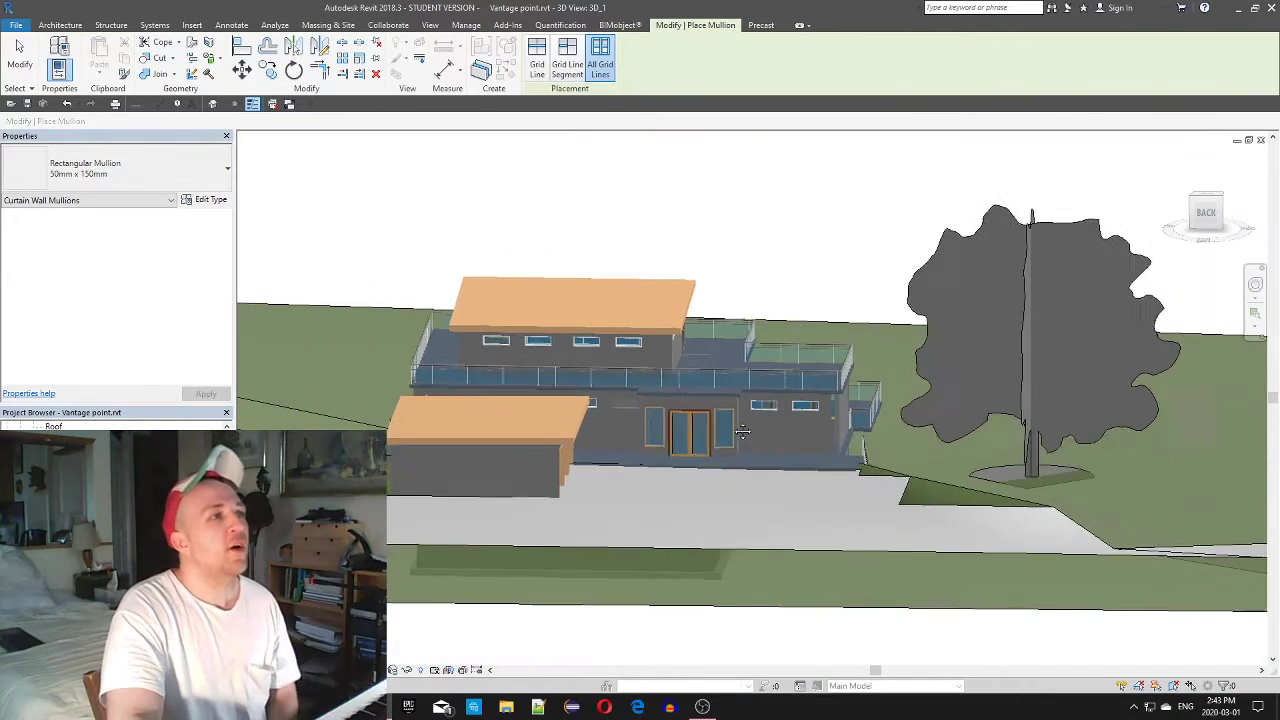
scroll(603, 424, "up", 1)
scroll(688, 403, "up", 10)
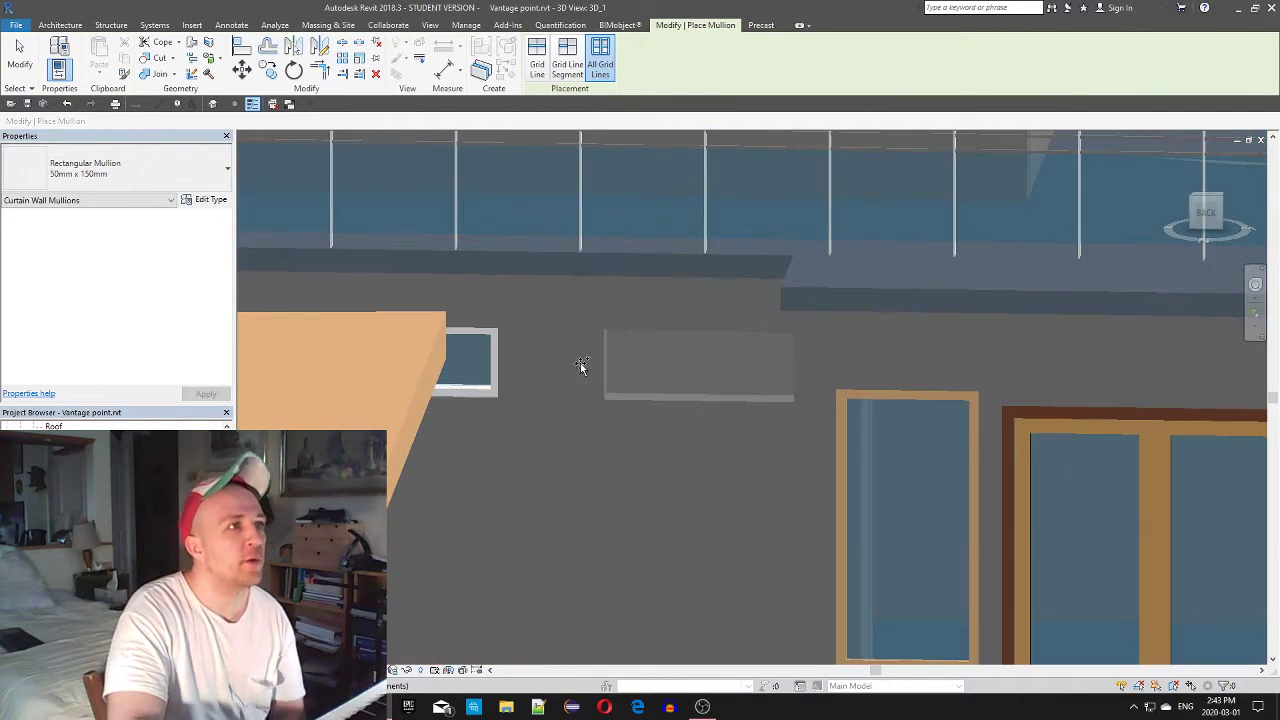
key("Escape")
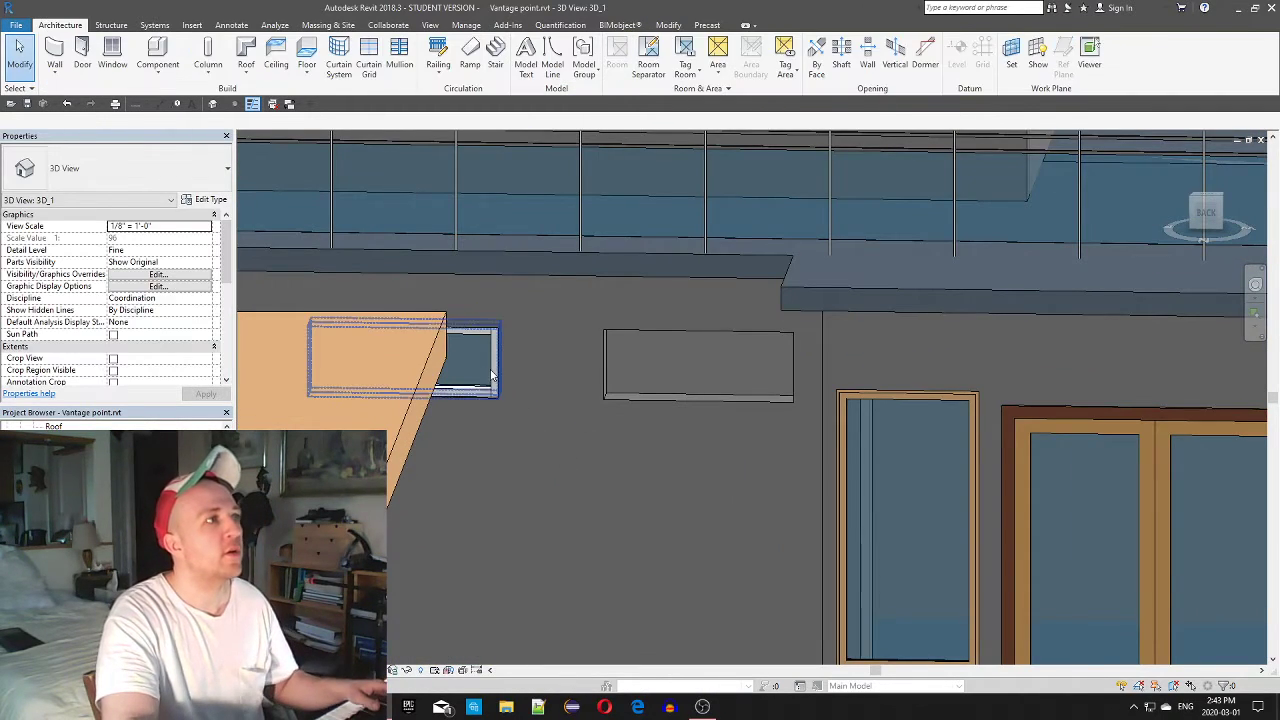
Copy the Exterior Glazing curtain wall partly hidden by the garage roof into the empty high opening beside the entrance
left_click(491, 375)
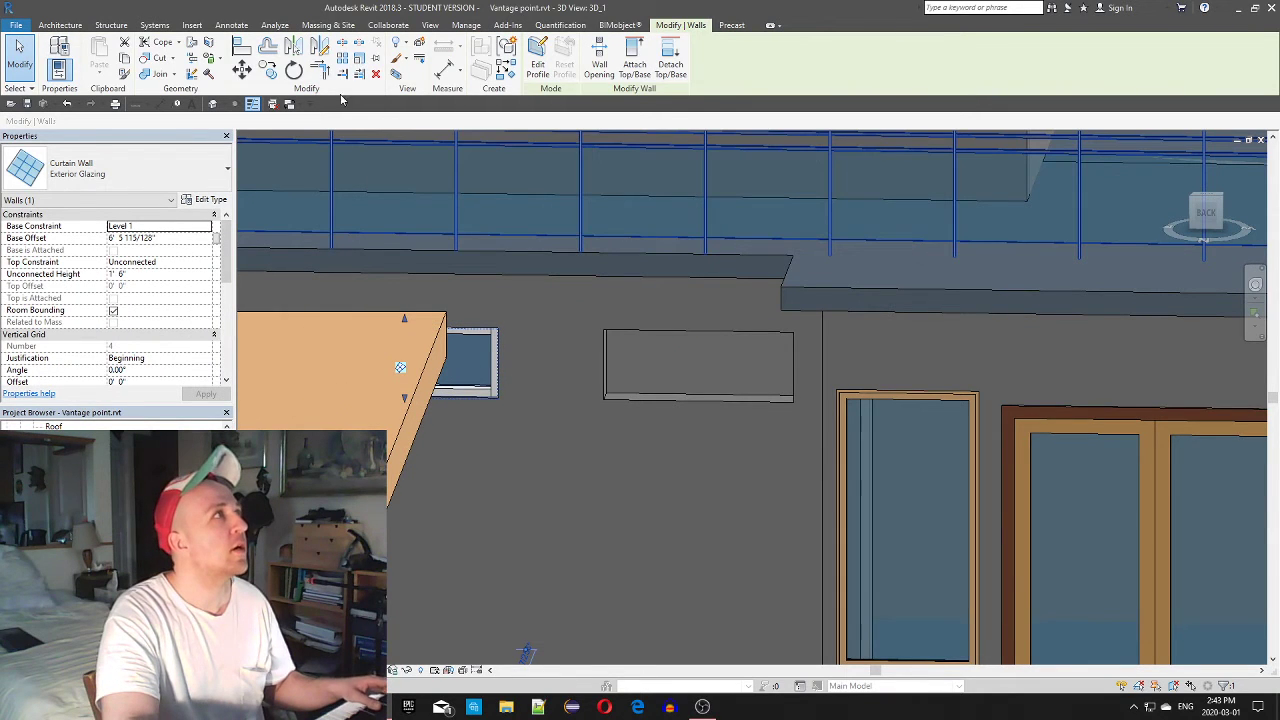
left_click(268, 68)
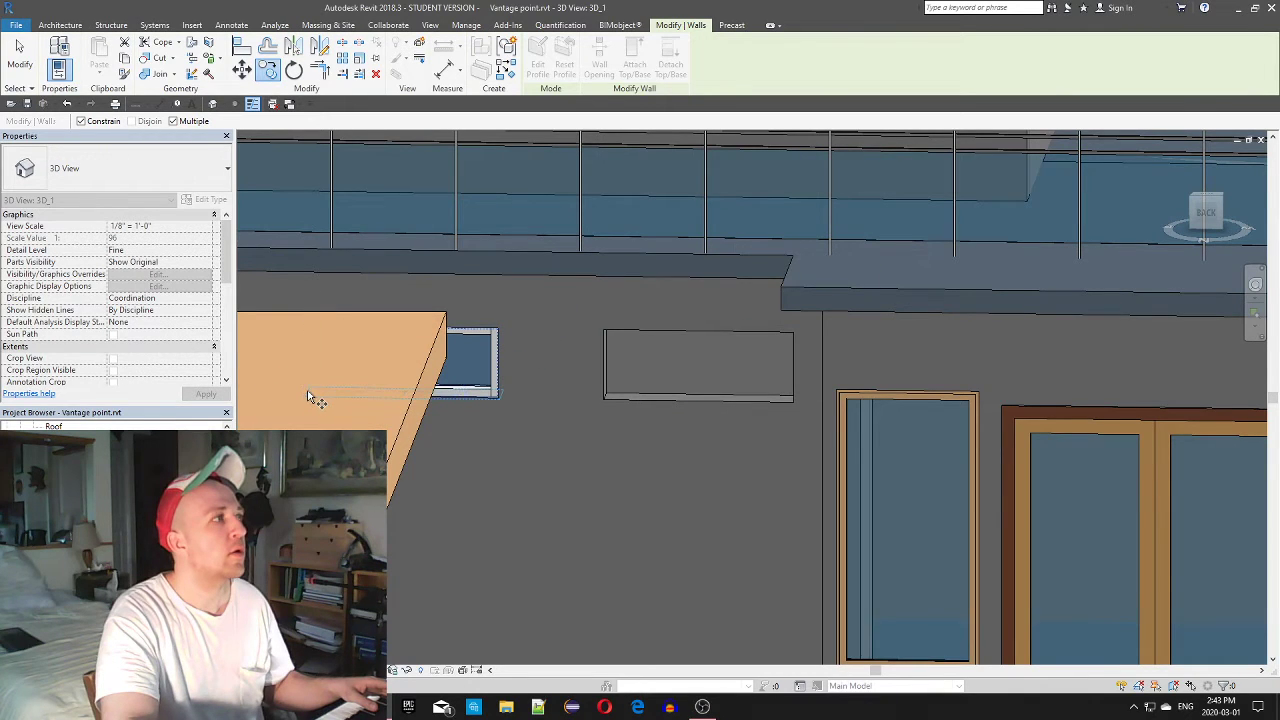
scroll(310, 398, "up", 2)
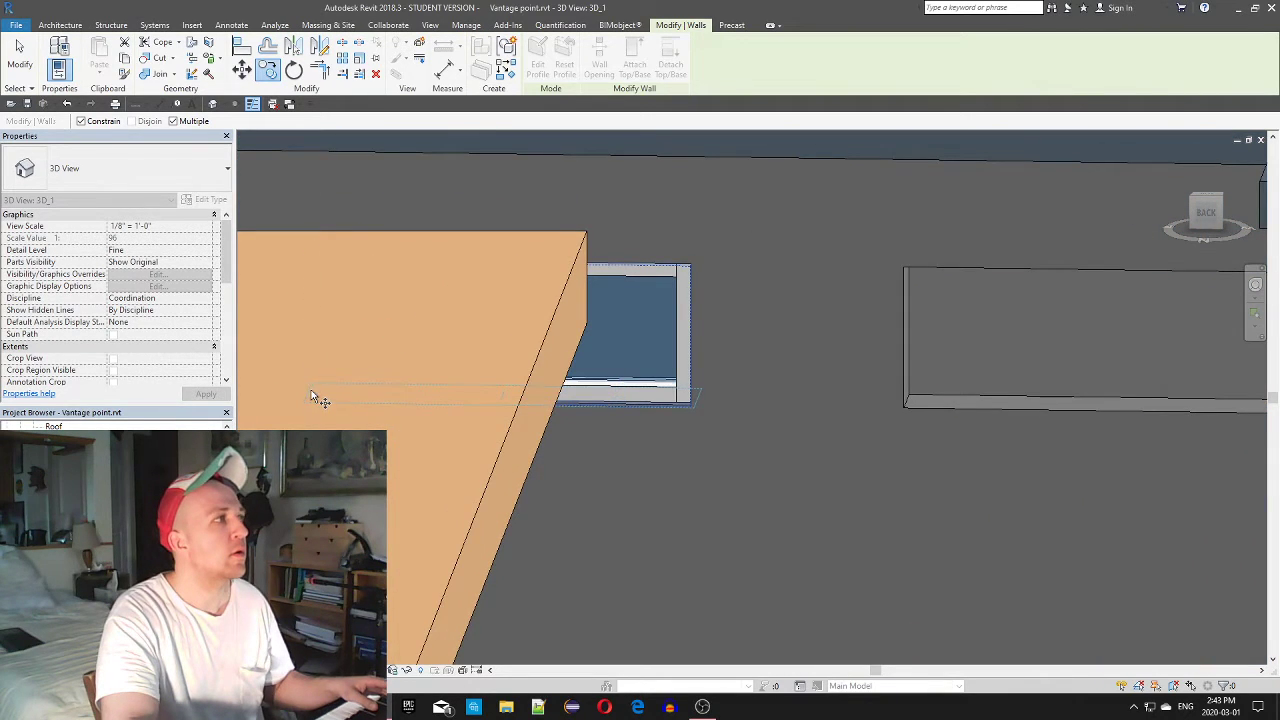
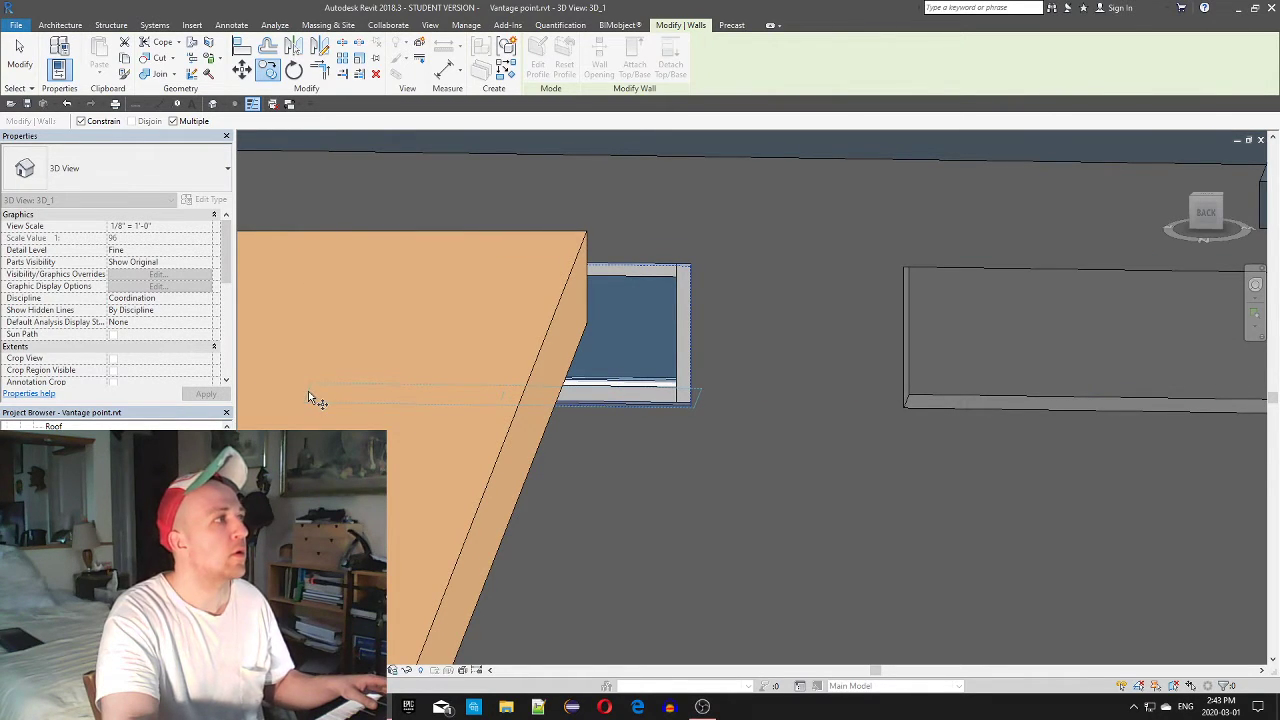
scroll(309, 394, "down", 1)
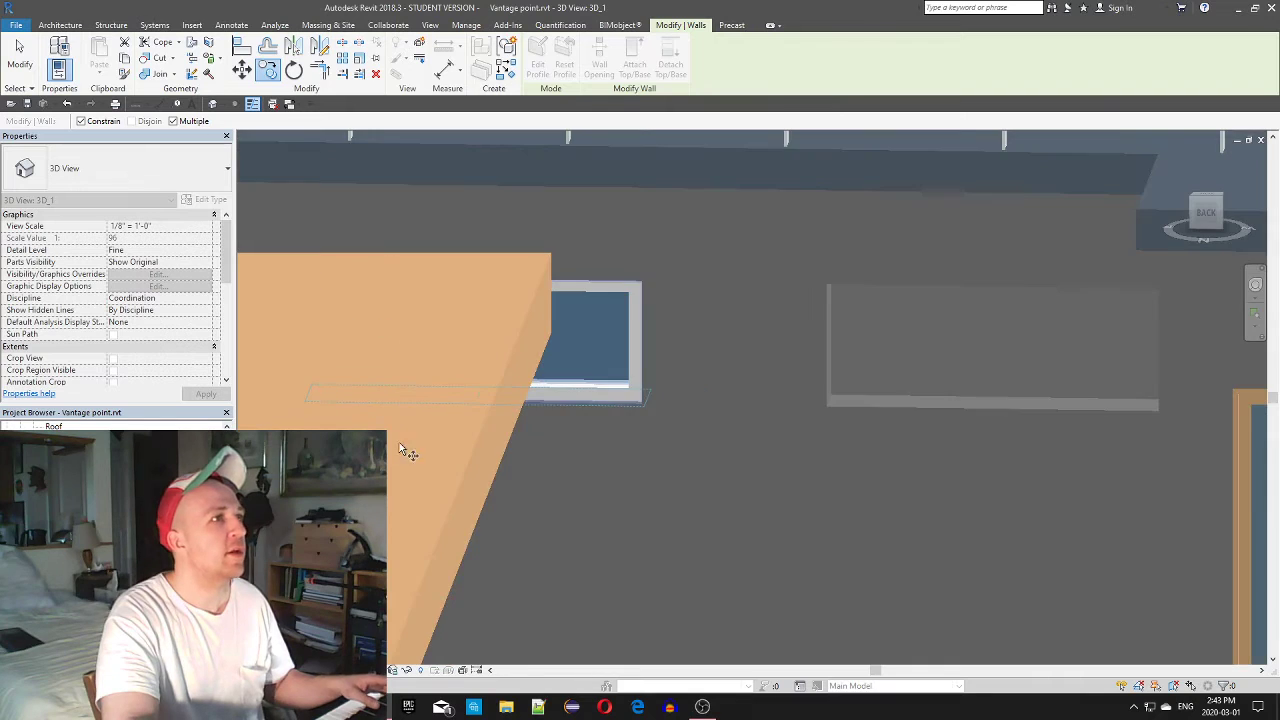
left_click(645, 401)
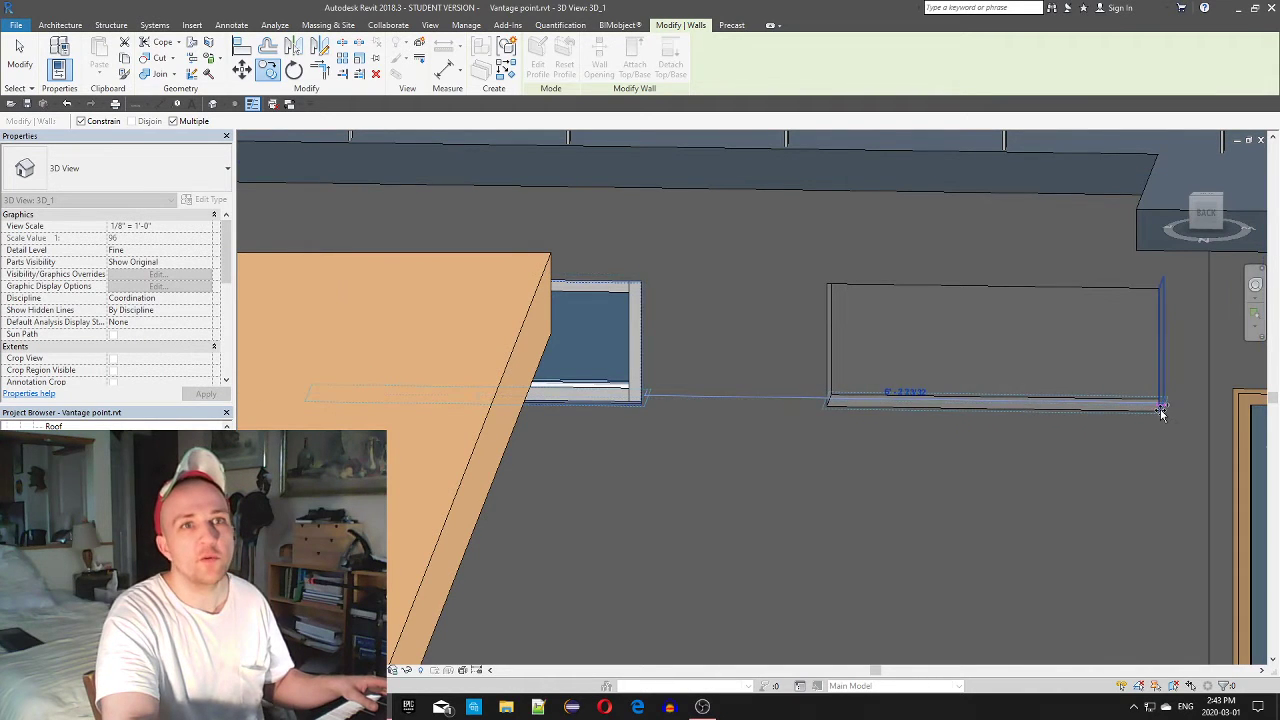
left_click(1162, 410)
scroll(1140, 430, "down", 2)
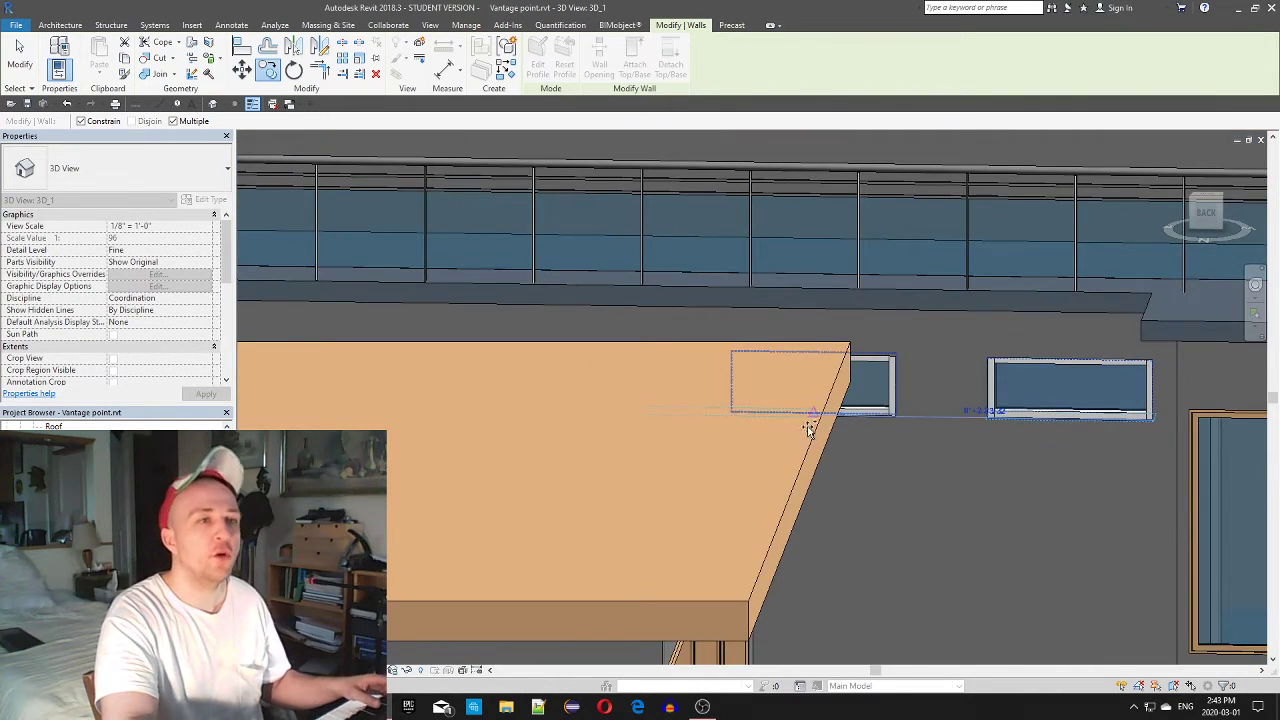
scroll(700, 405, "down", 2)
scroll(723, 354, "down", 3)
middle_click_drag(935, 385, 771, 488, "shift")
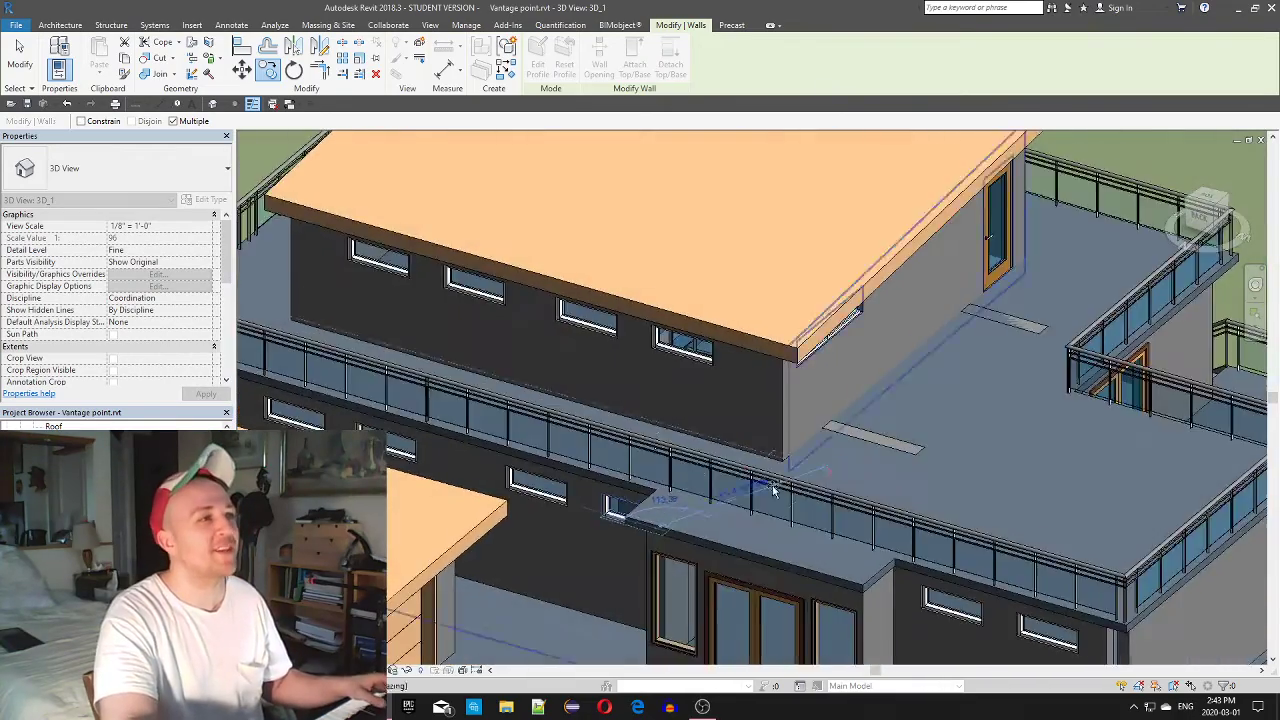
scroll(618, 475, "down", 2)
scroll(612, 481, "down", 3)
middle_click_drag(612, 481, 574, 464, "shift")
scroll(573, 463, "up", 6)
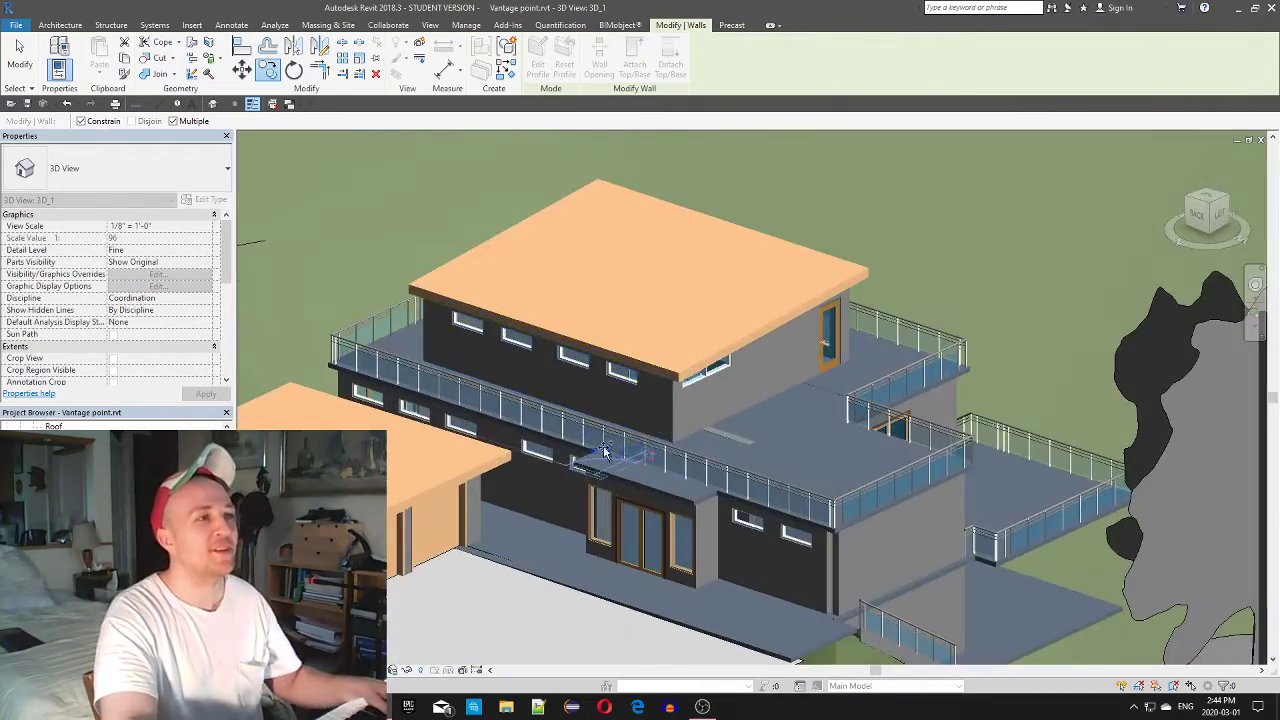
key("Escape")
key("Escape")
Edit the terrace railing's path and shorten its back line to end just inside the garage-side corner of the entrance projection
left_click(660, 442)
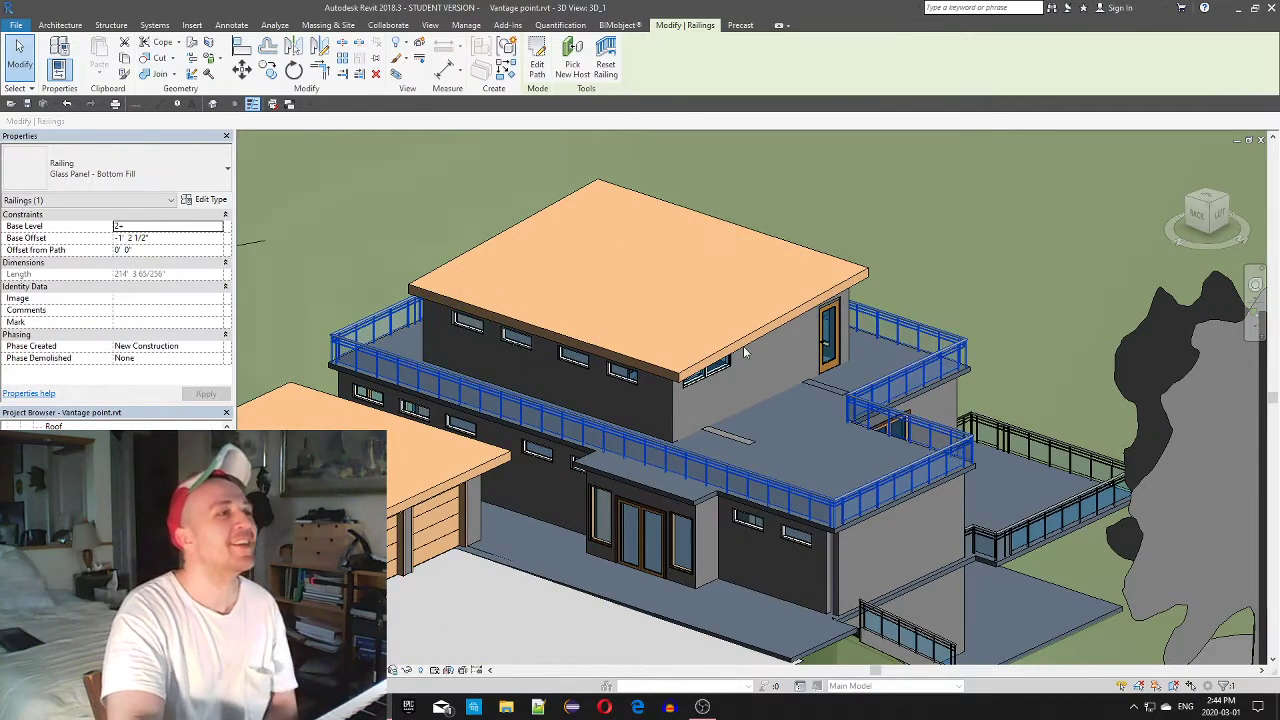
left_click(530, 60)
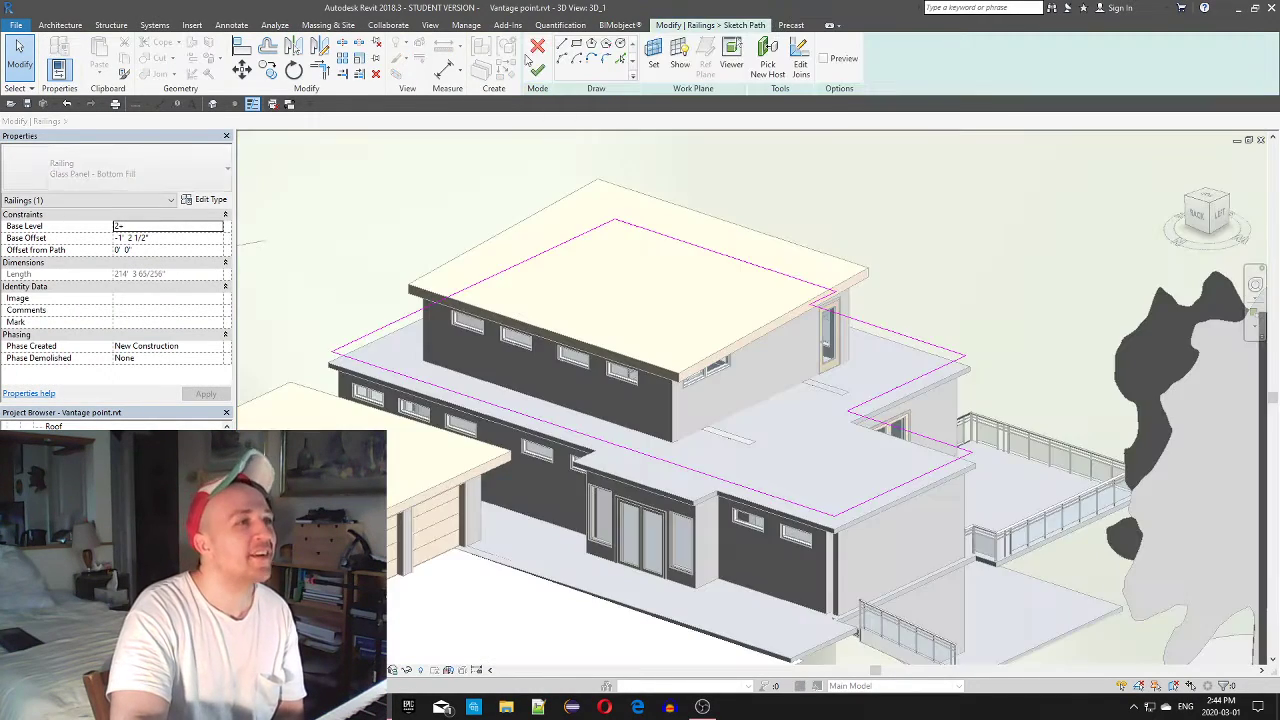
scroll(752, 502, "up", 3)
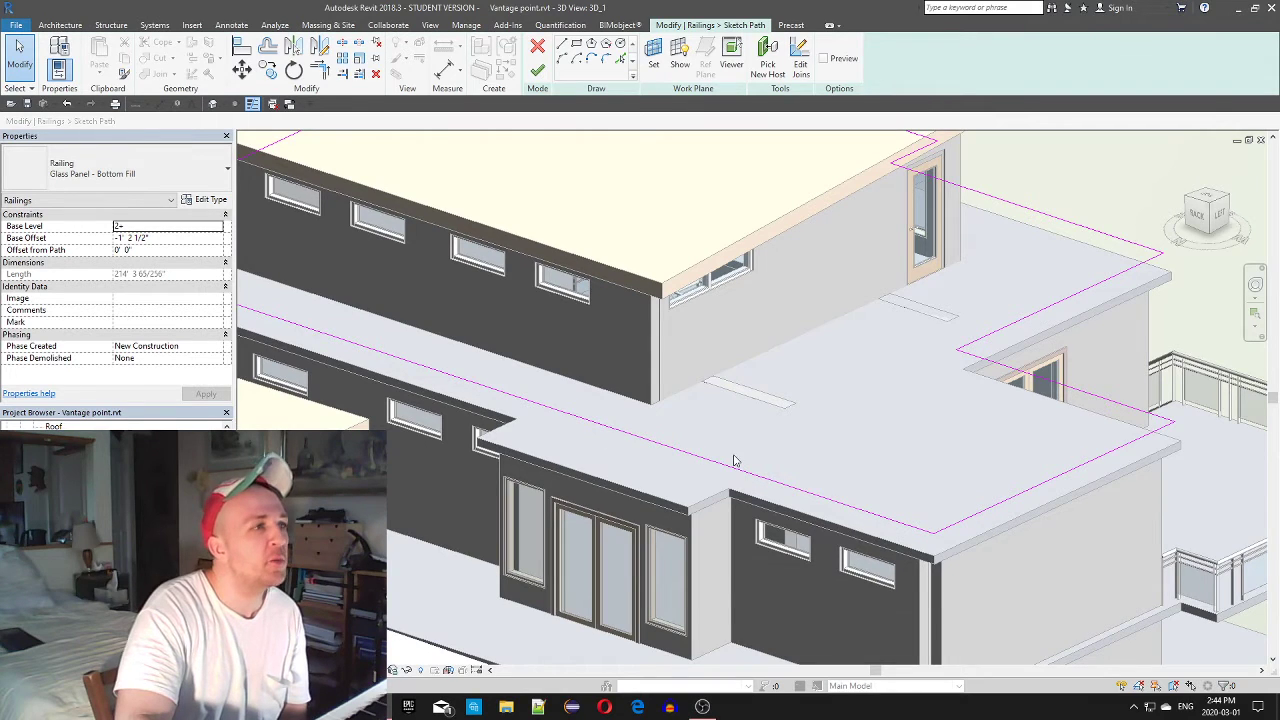
left_click(934, 536)
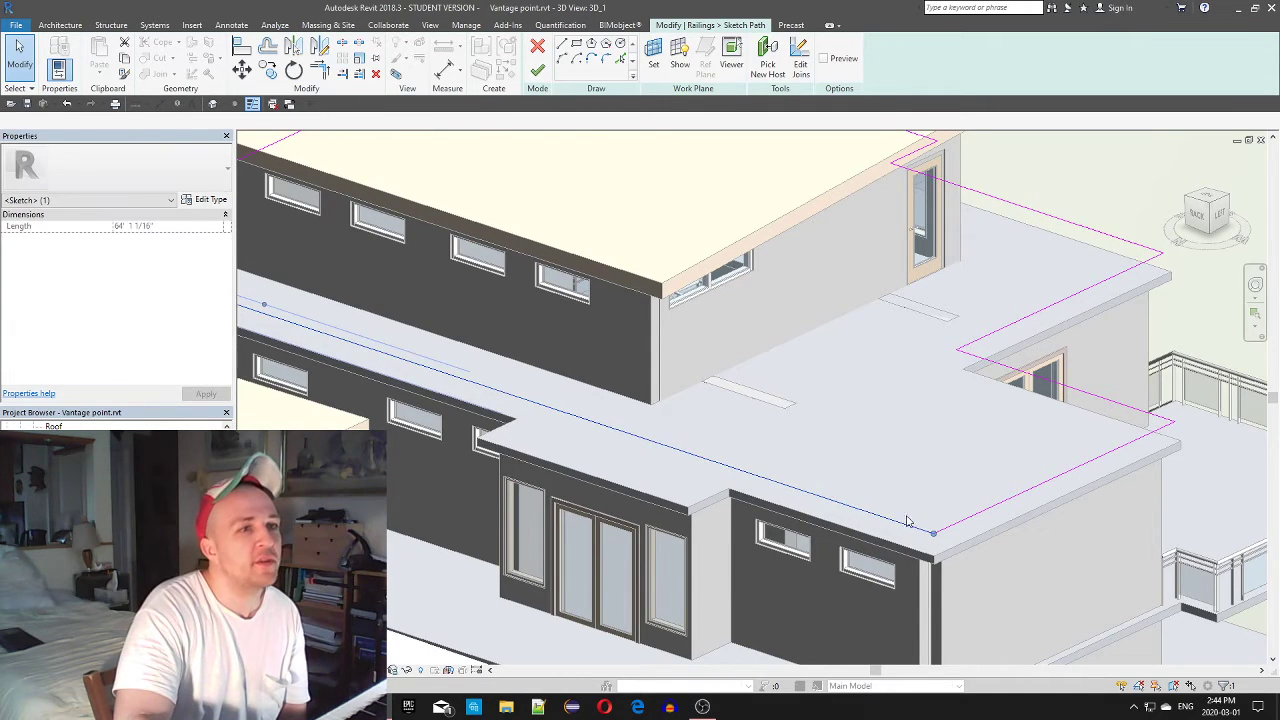
mouse_move(934, 536)
left_mouse_down()
mouse_move(852, 497)
mouse_move(558, 433)
mouse_move(528, 401)
mouse_move(496, 413)
mouse_move(528, 399)
left_mouse_up()
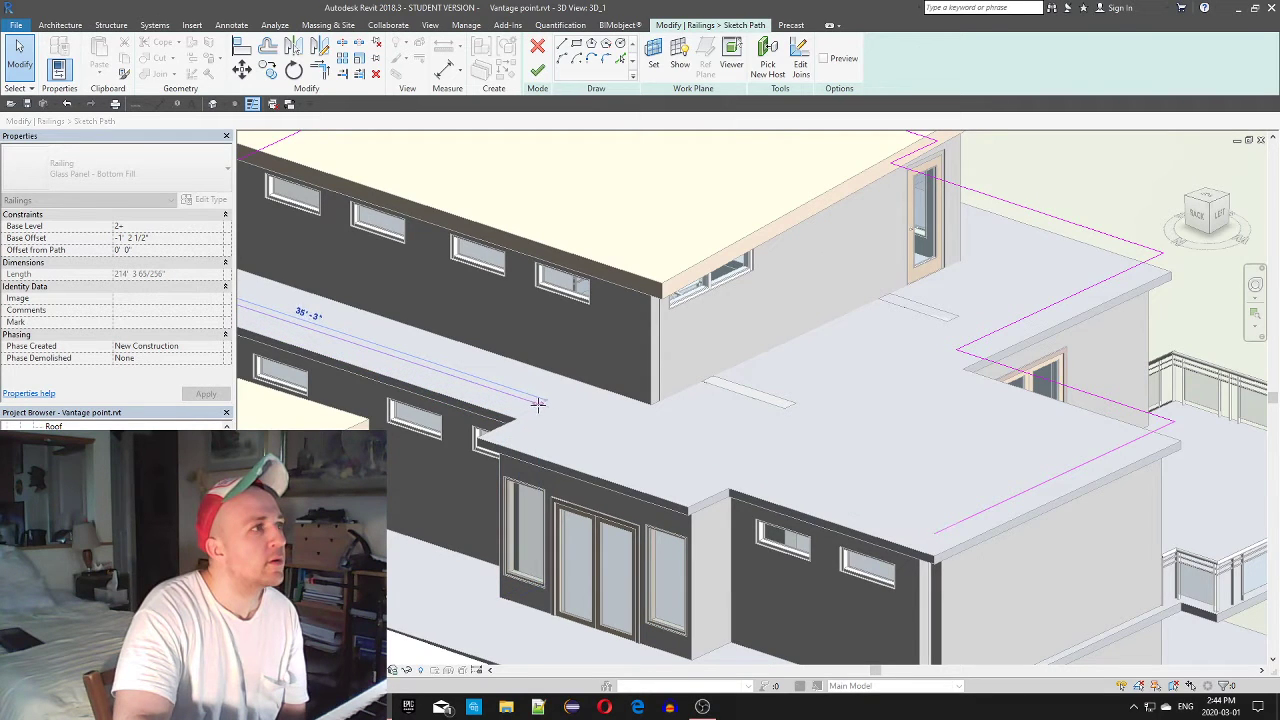
left_click_drag(546, 405, 546, 405)
scroll(546, 407, "down", 4)
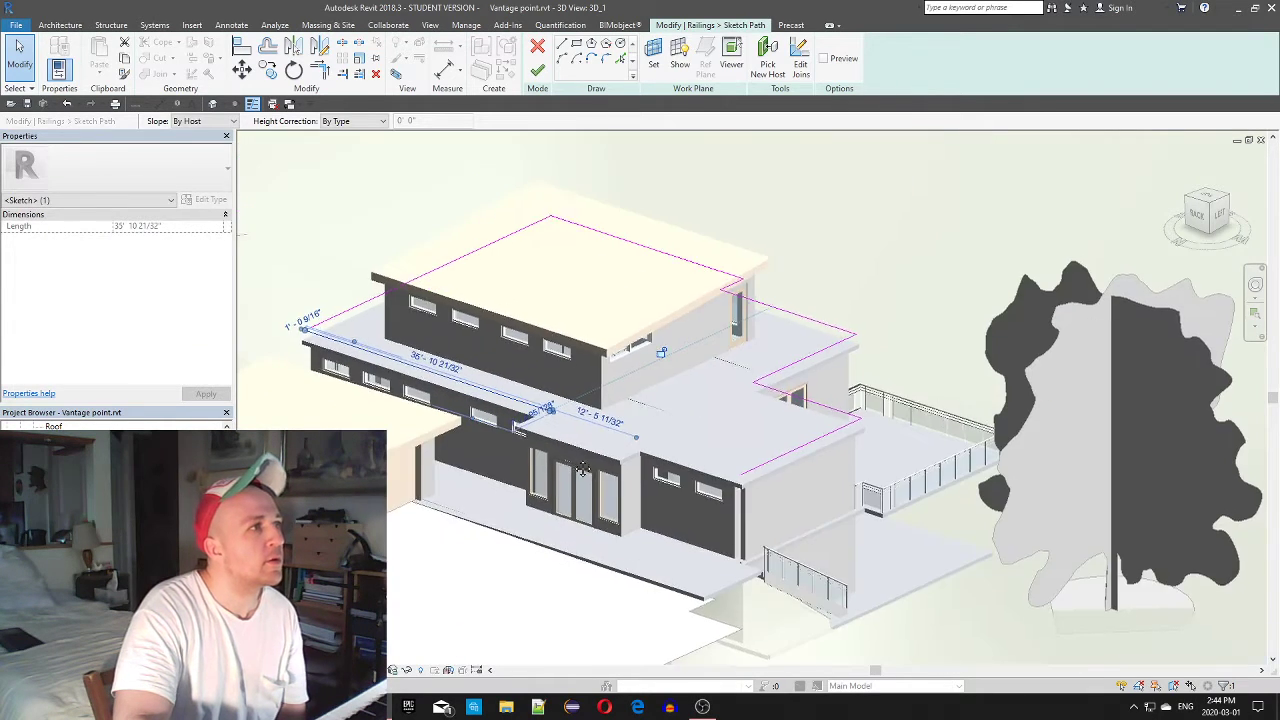
mouse_move(585, 468)
middle_mouse_down("shift")
mouse_move(592, 551)
mouse_move(622, 635)
mouse_move(765, 655)
middle_mouse_up("shift")
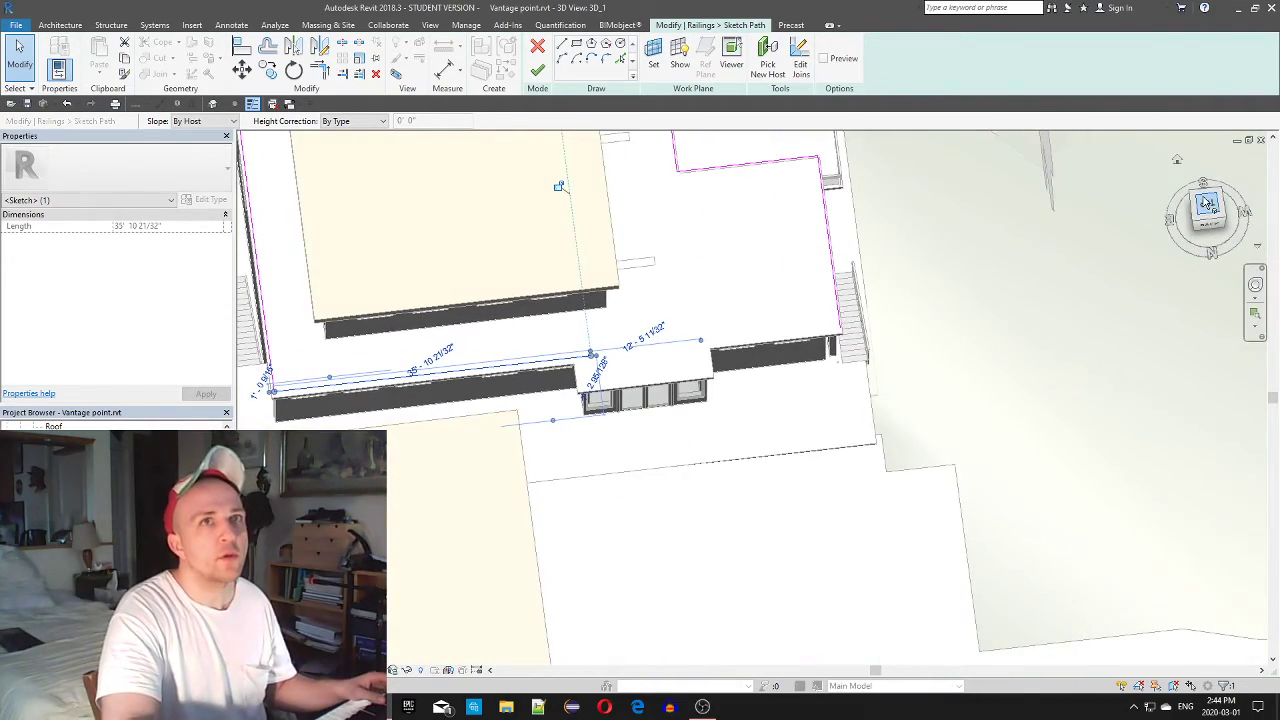
left_click(1207, 203)
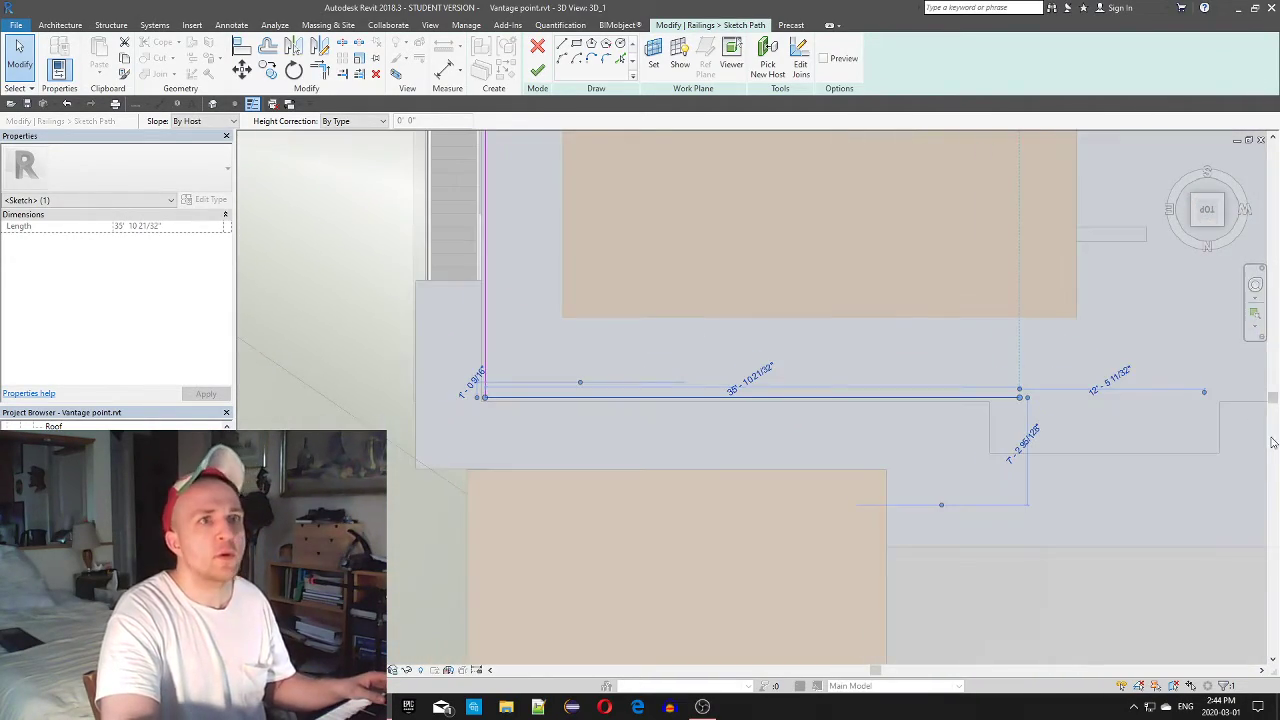
middle_click_drag(1272, 442, 711, 422)
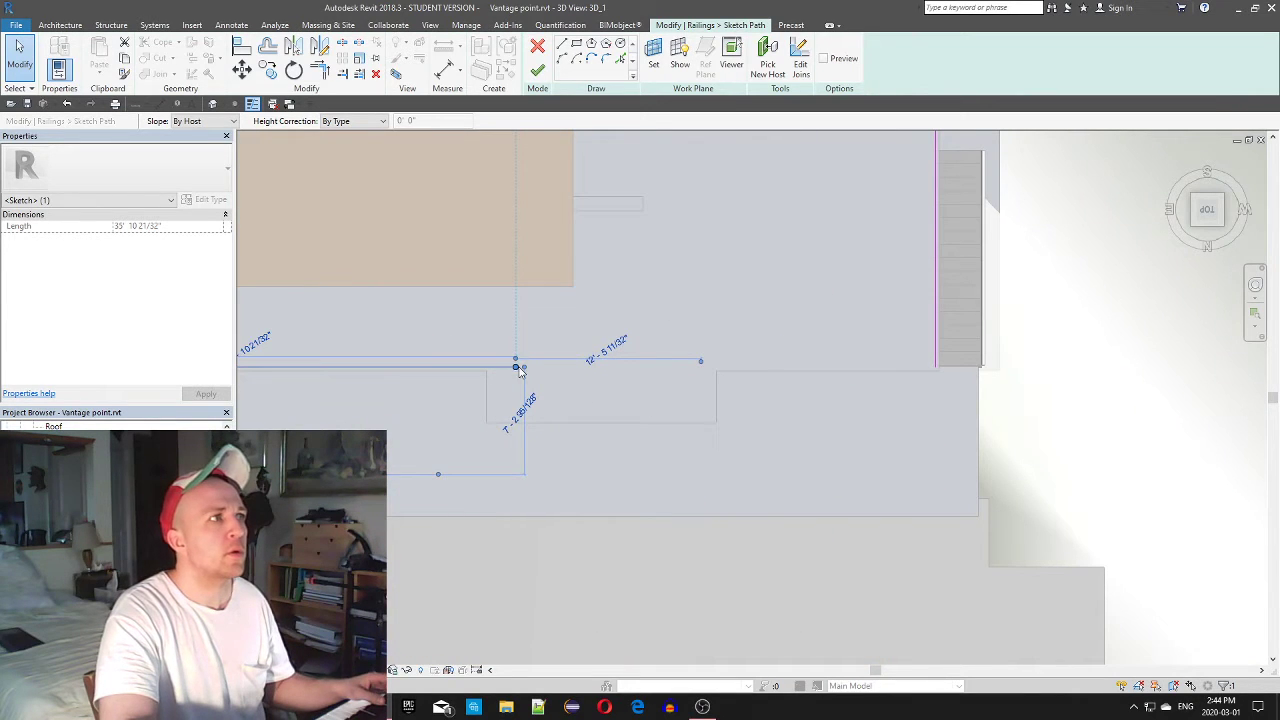
left_click_drag(516, 367, 490, 367)
Draw a railing path line along each side of the entrance projection, making the one farther from the garage about 3'-11" long
left_click(562, 45)
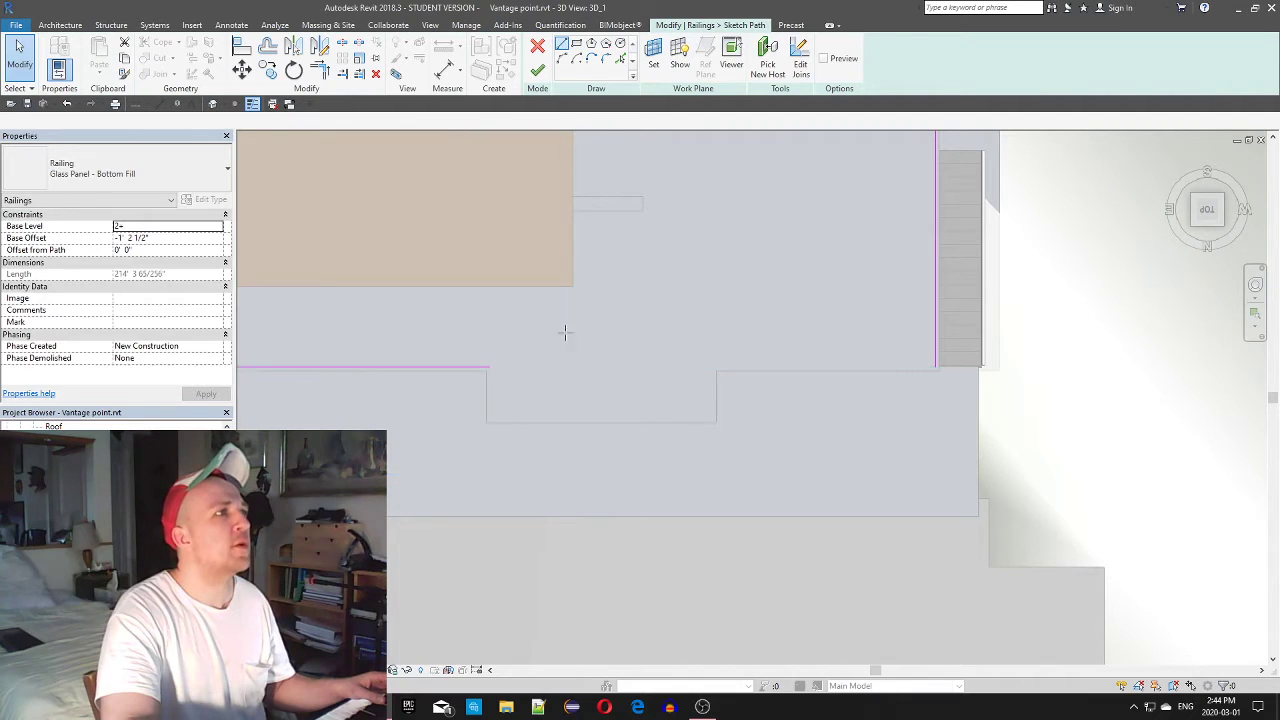
left_click(490, 368)
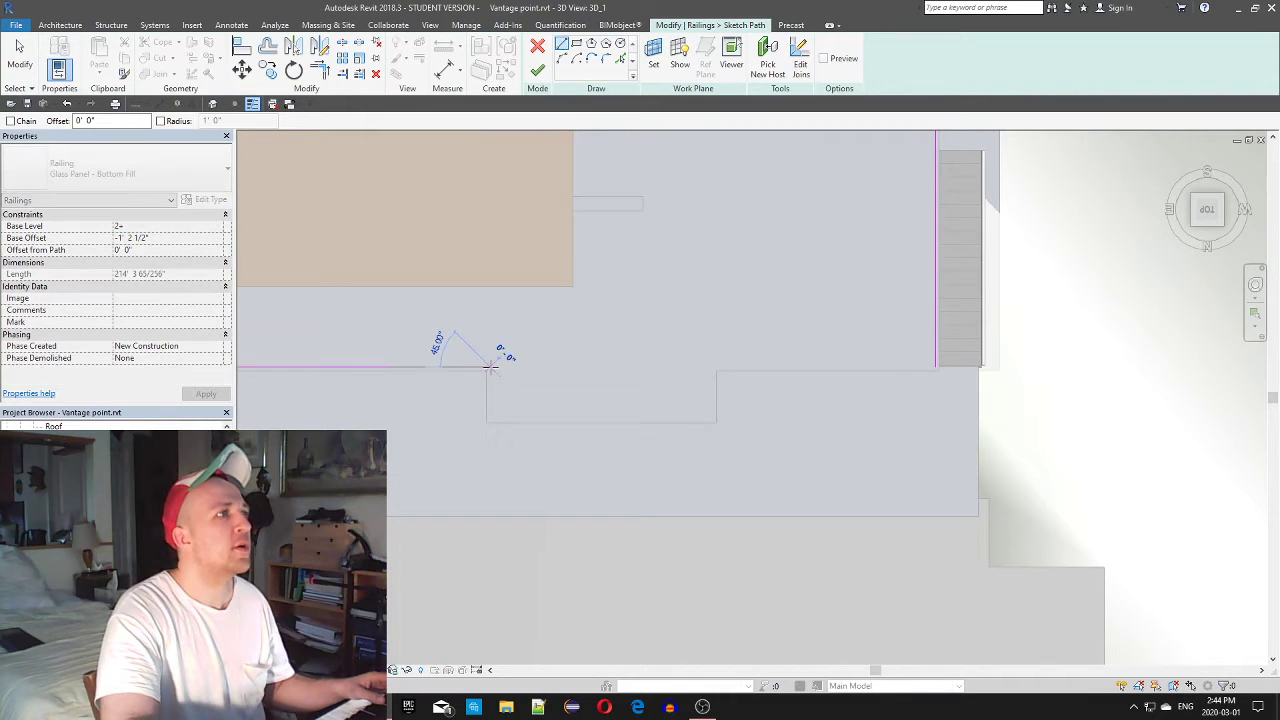
left_click(708, 415)
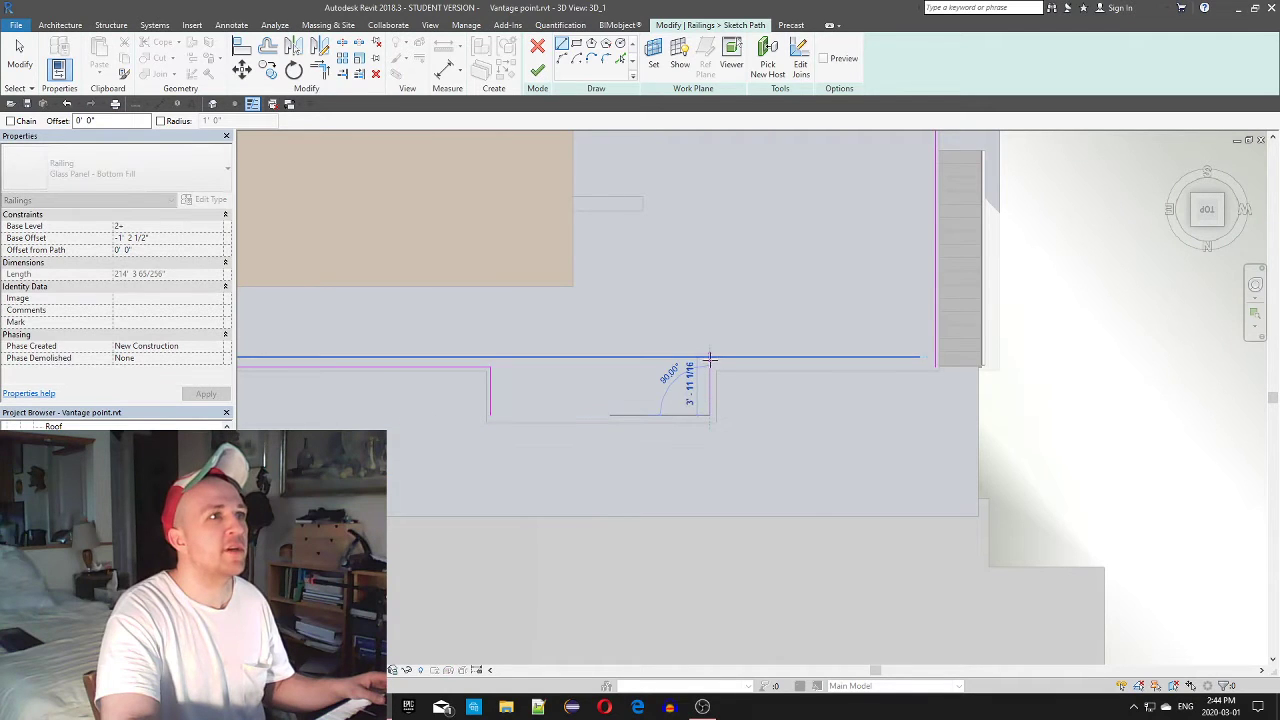
left_click(709, 356)
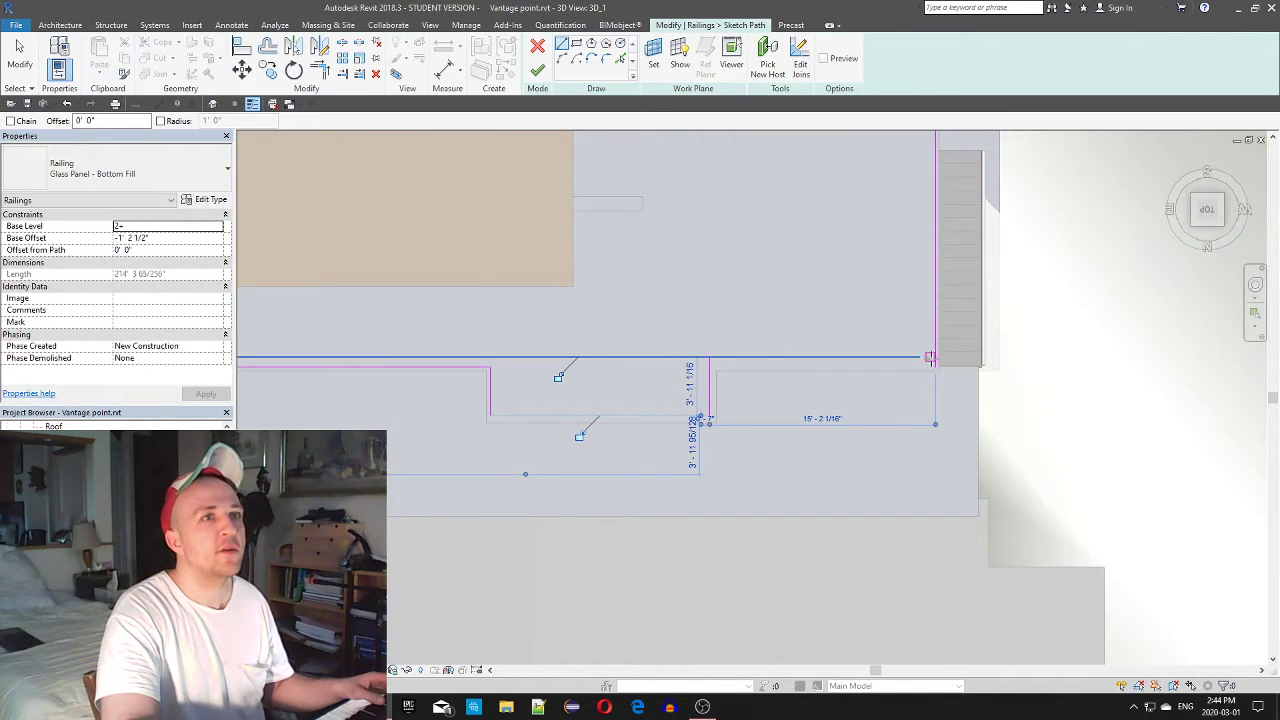
key("Escape")
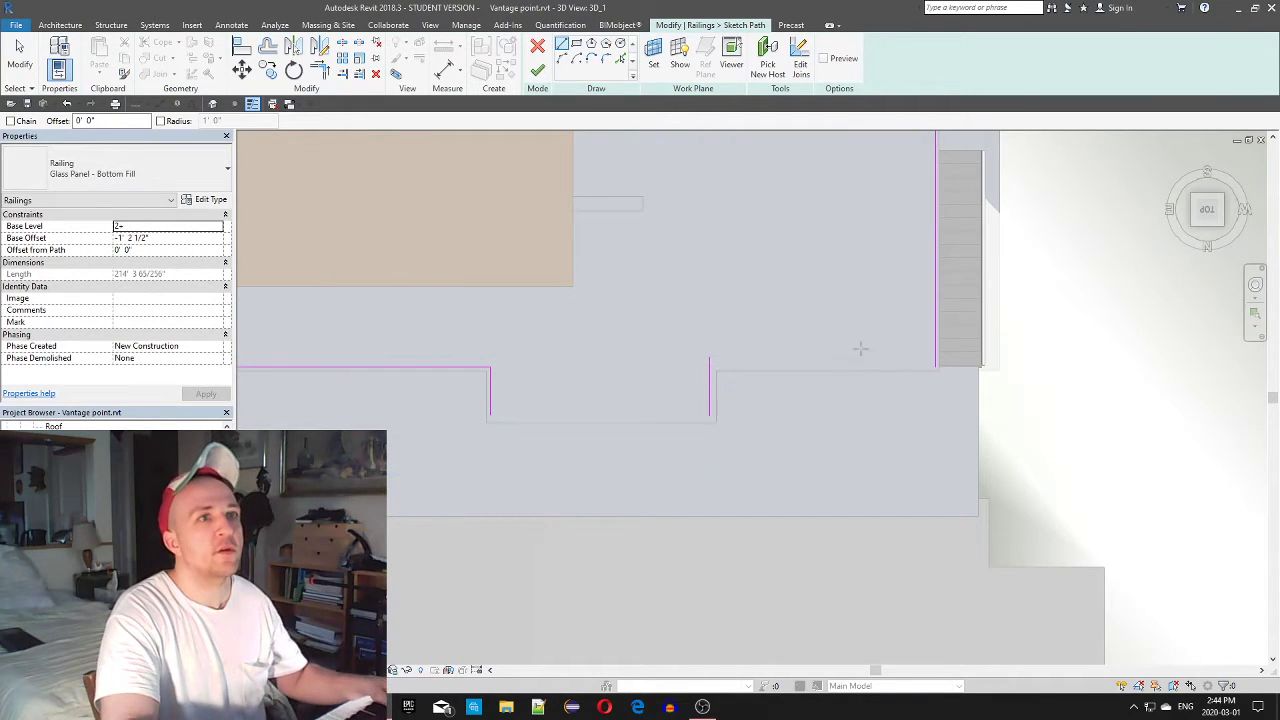
Draw a railing path line about 15'-2" long from the terrace corner to the entrance projection, and trim the overshooting side line to 3'-3"
left_click(931, 369)
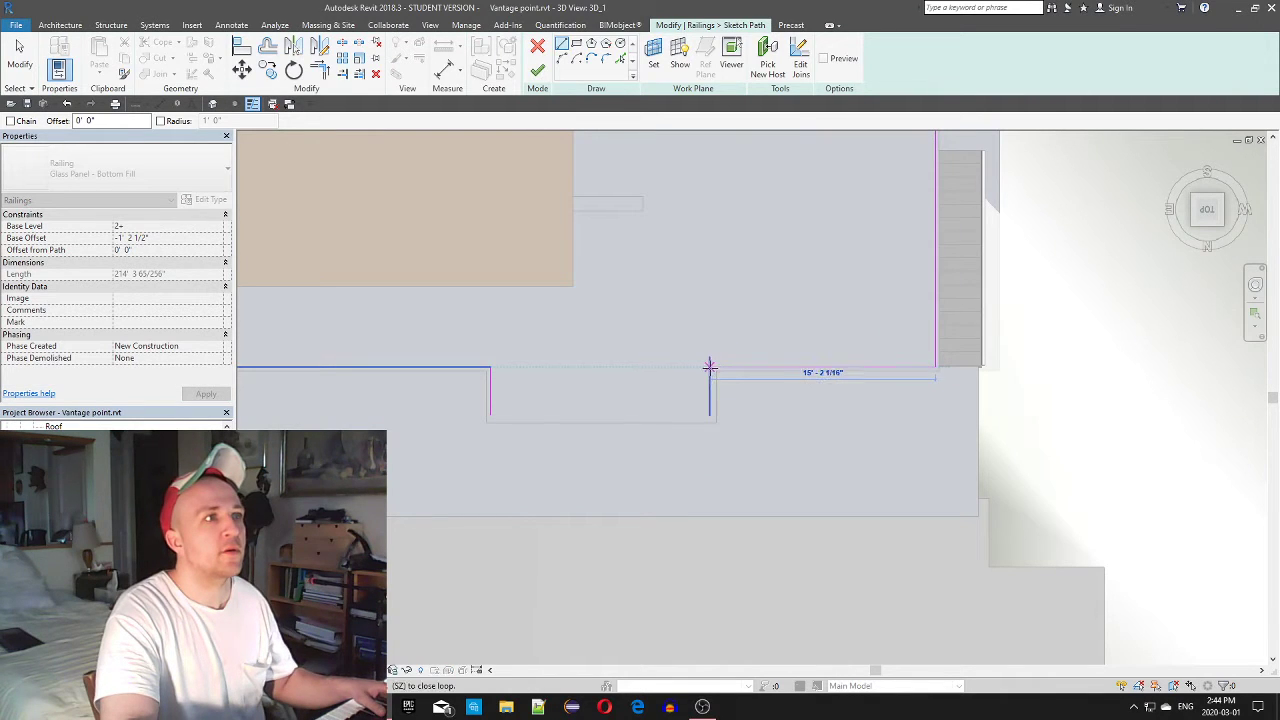
left_click(709, 367)
key("Escape")
key("Escape")
left_click(709, 368)
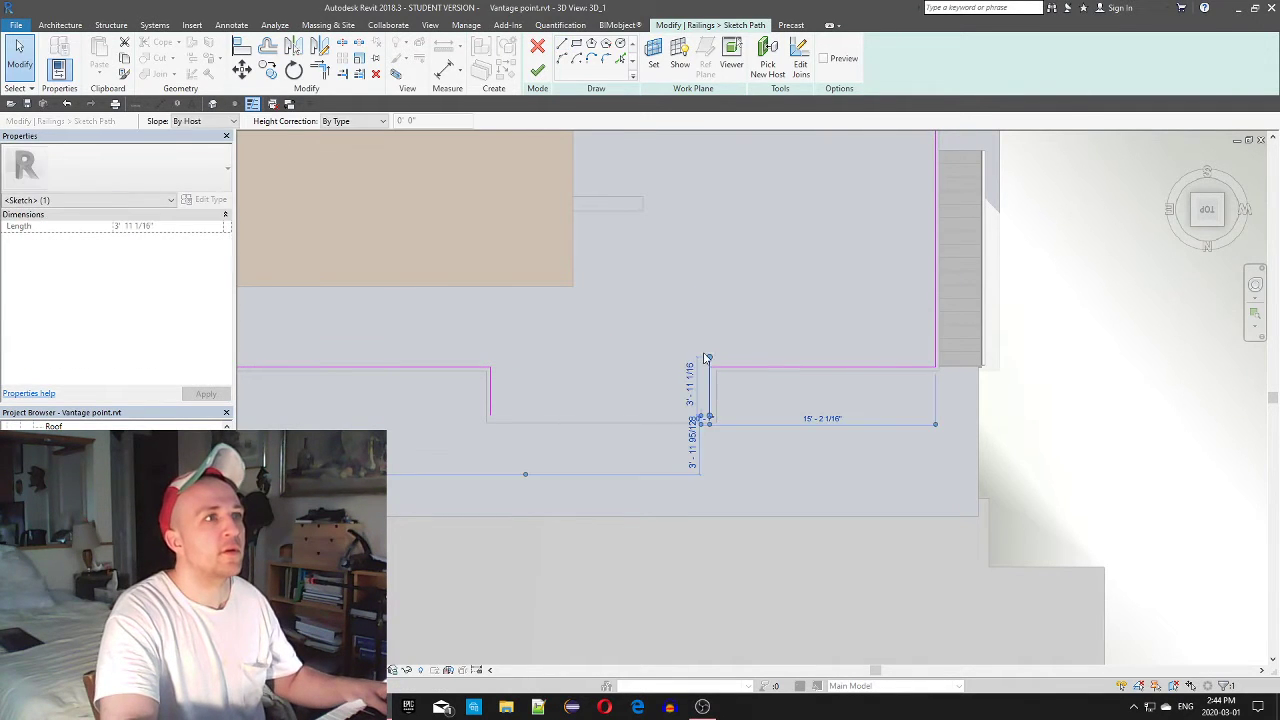
left_click_drag(709, 356, 709, 368)
scroll(665, 414, "down", 2)
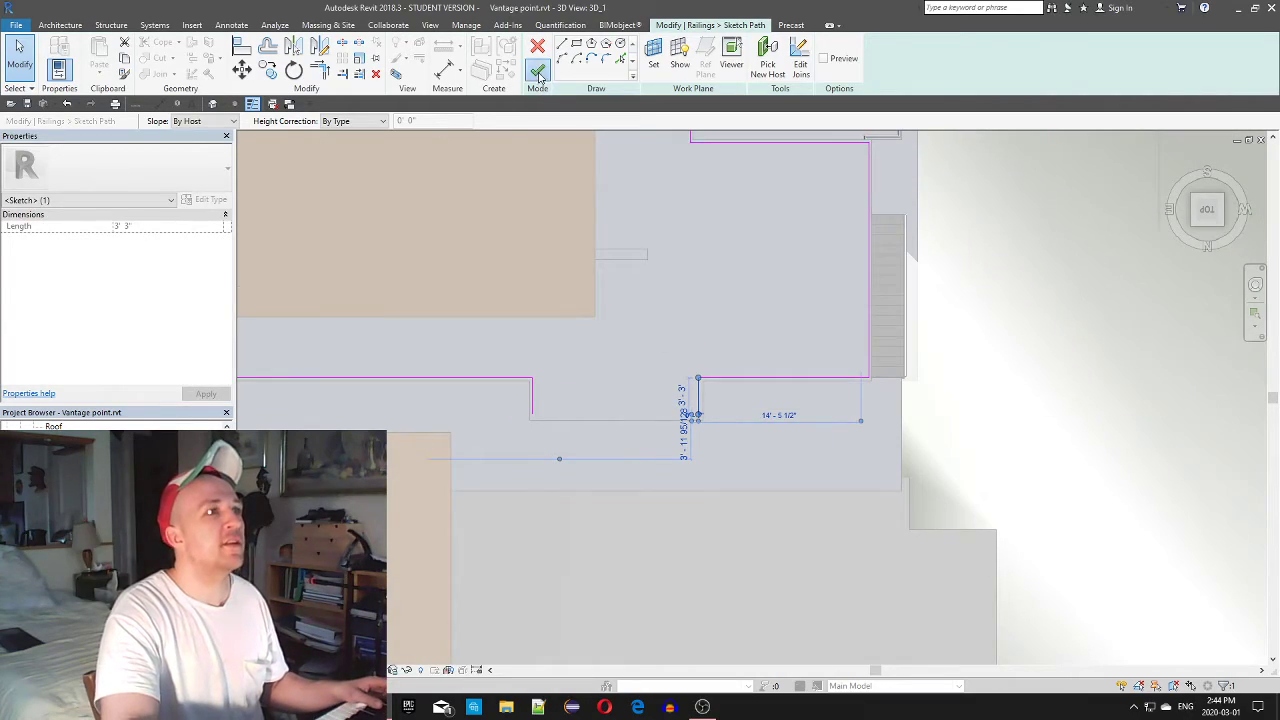
left_click(538, 75)
Attach the tops of the two SUB WALL walls poking through the terrace slab to that slab
mouse_move(684, 200)
middle_mouse_down("shift")
mouse_move(737, 457)
mouse_move(694, 266)
mouse_move(727, 139)
mouse_move(712, 250)
mouse_move(740, 330)
mouse_move(757, 300)
mouse_move(690, 222)
mouse_move(657, 300)
mouse_move(586, 229)
mouse_move(677, 337)
middle_mouse_up("shift")
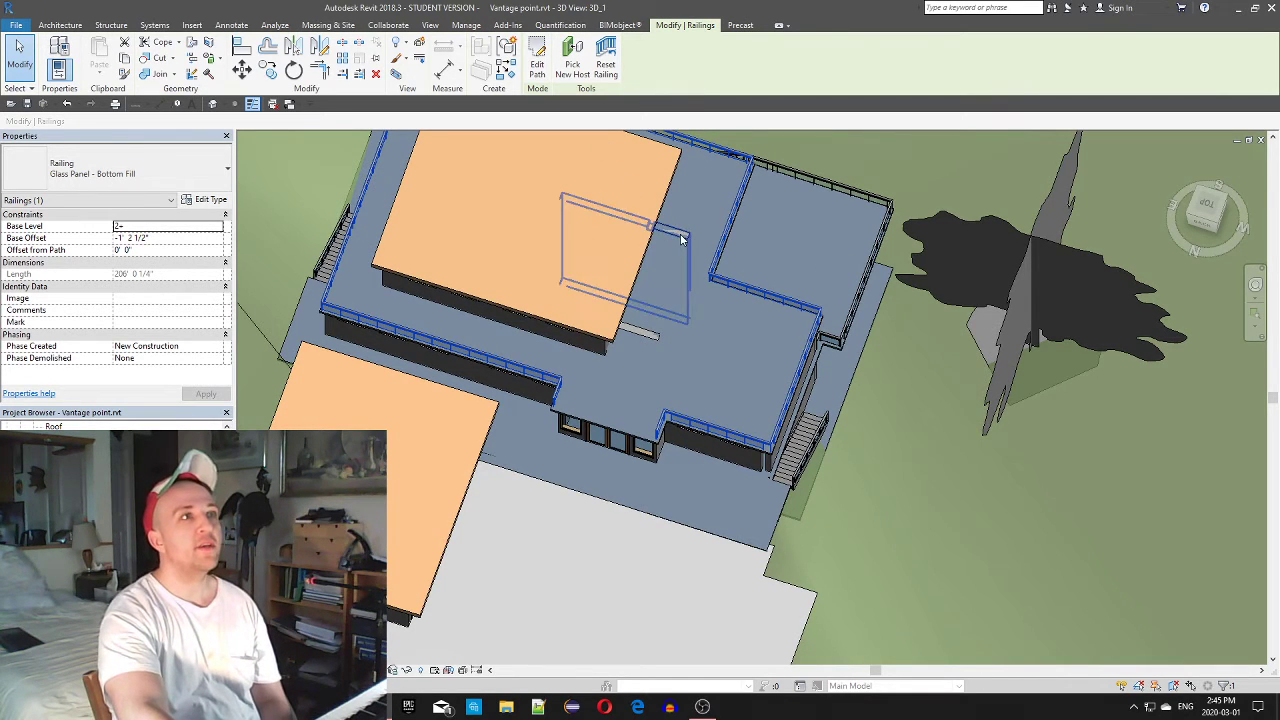
left_click(678, 232)
left_click(677, 55)
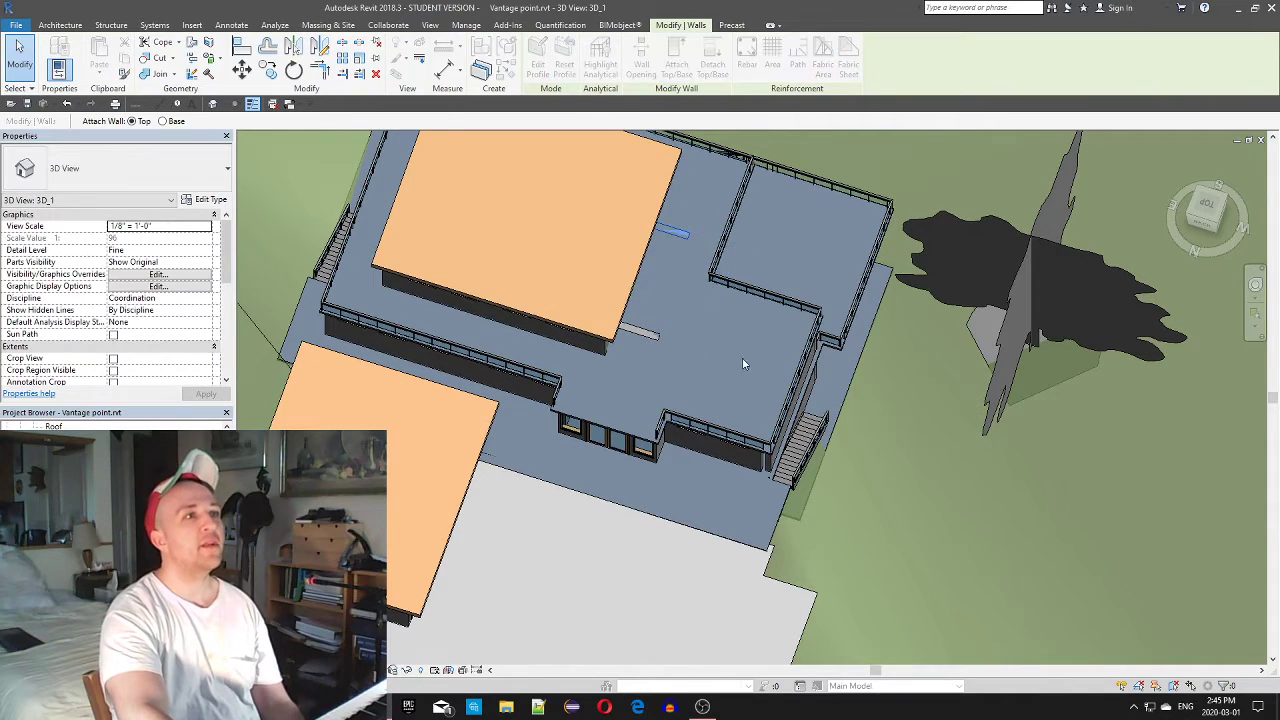
left_click(740, 450)
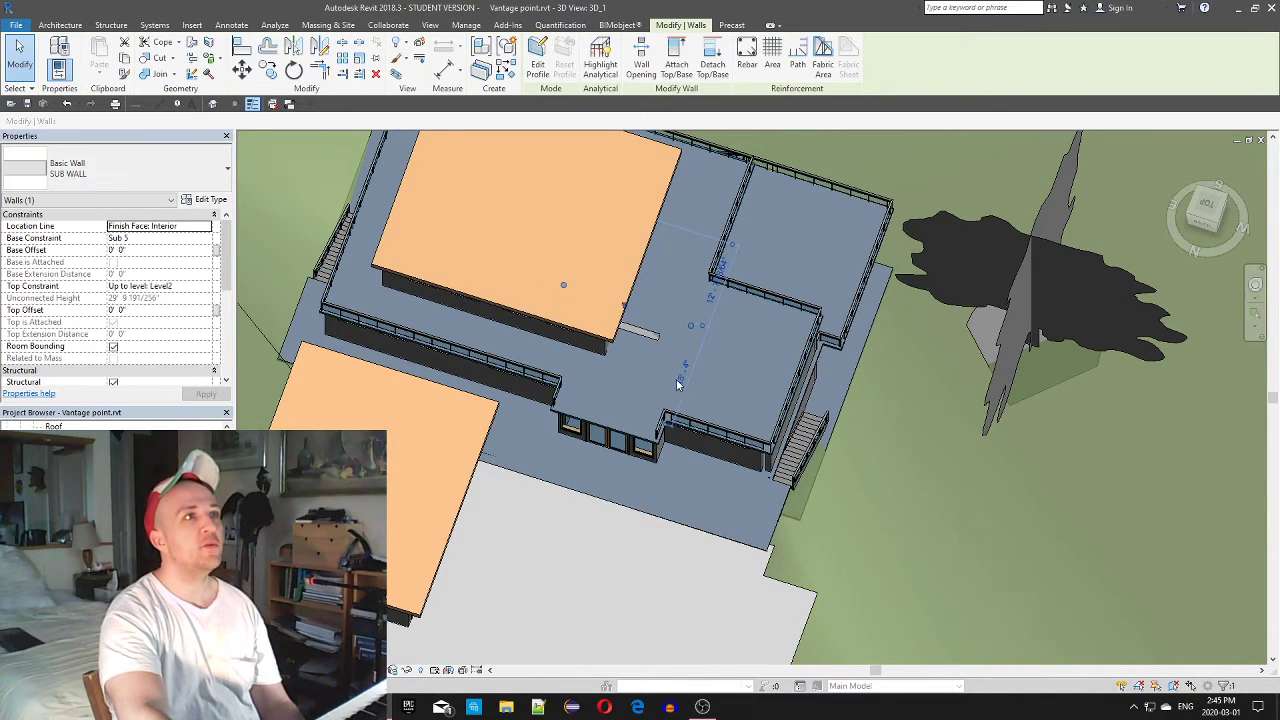
key("Escape")
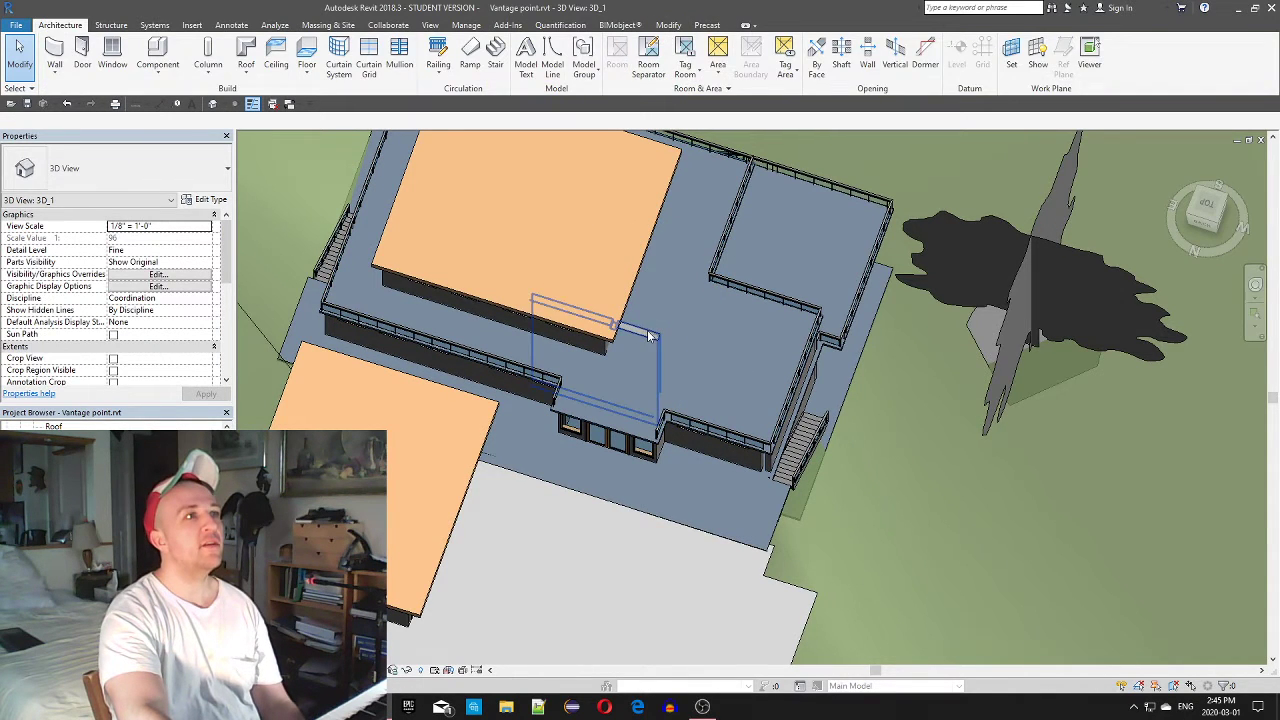
left_click(650, 333)
left_click(677, 58)
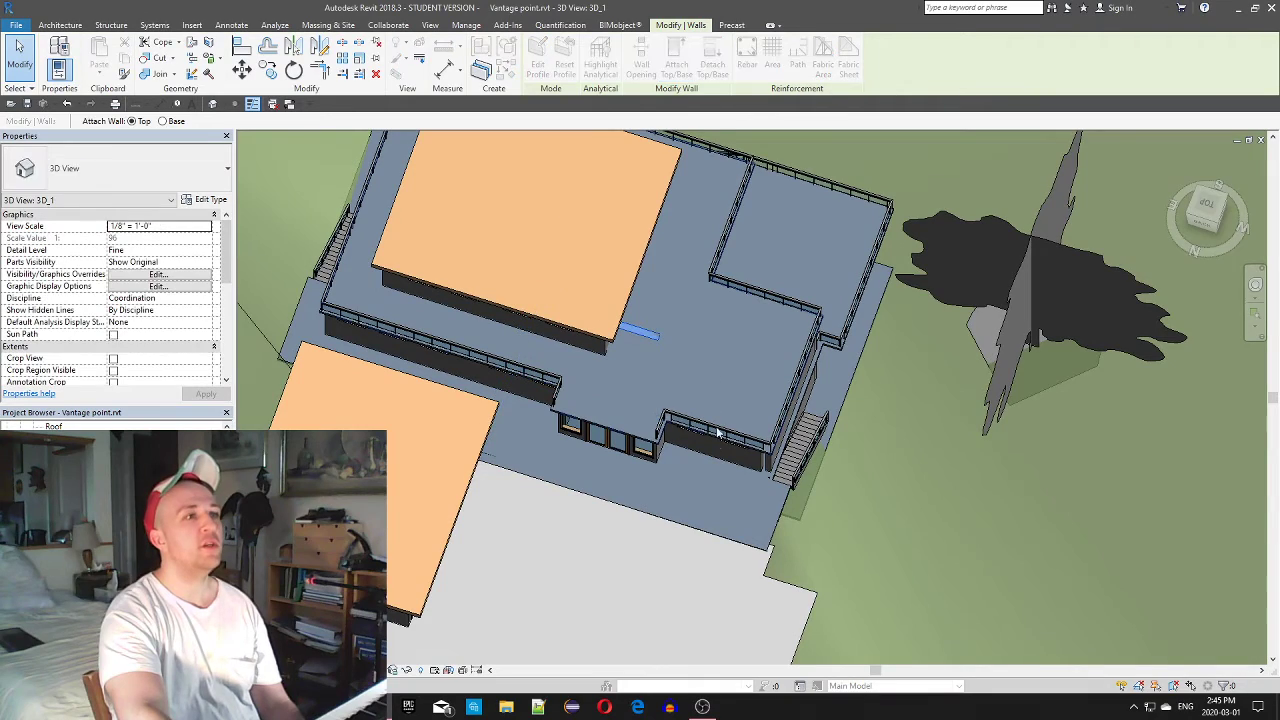
left_click(717, 443)
scroll(700, 447, "down", 3)
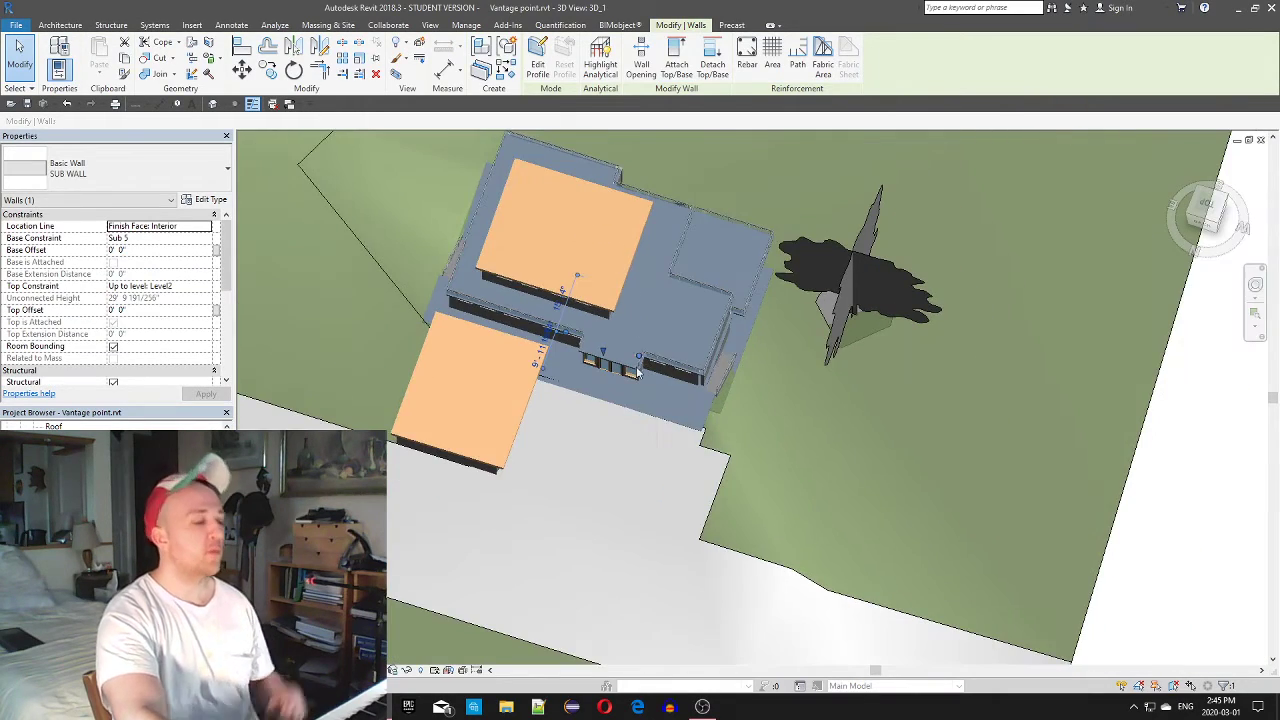
Reopen the terrace railing's path and shift the 3'-3" line on the entrance projection's garage side slightly inward from the slab edge
middle_click_drag(687, 451, 703, 525, "shift")
scroll(703, 525, "up", 2)
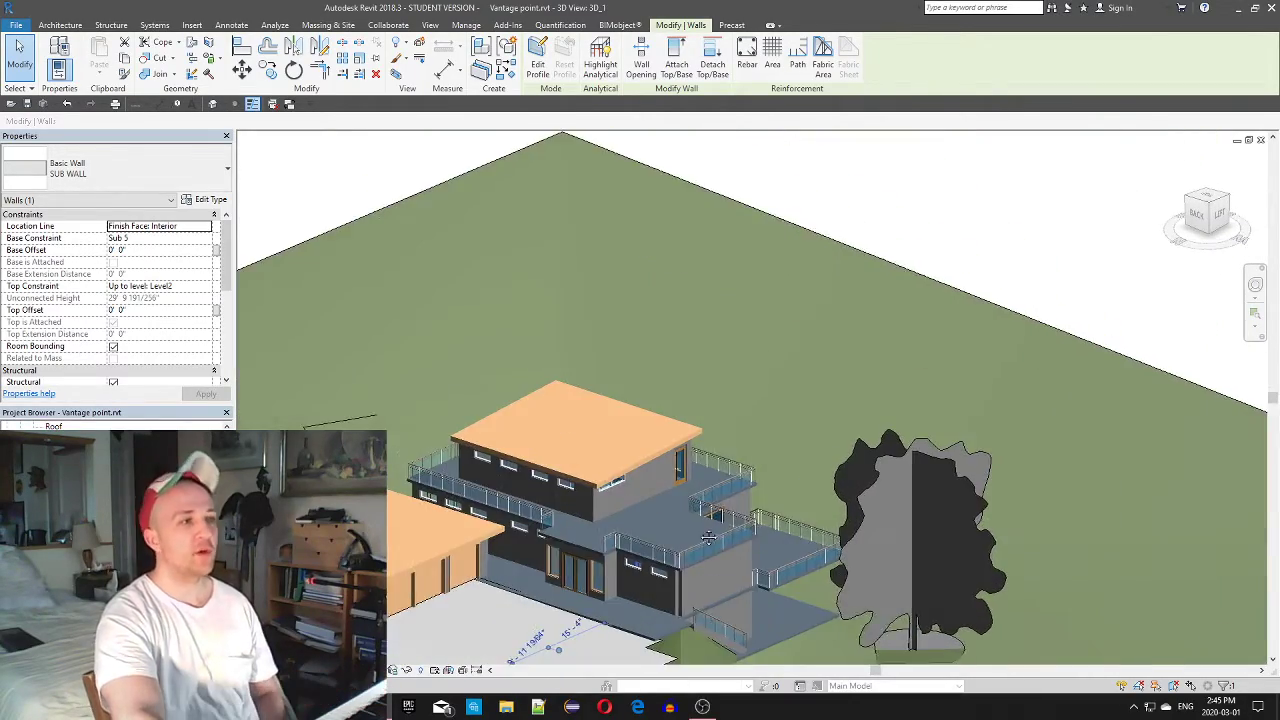
left_click(1210, 200)
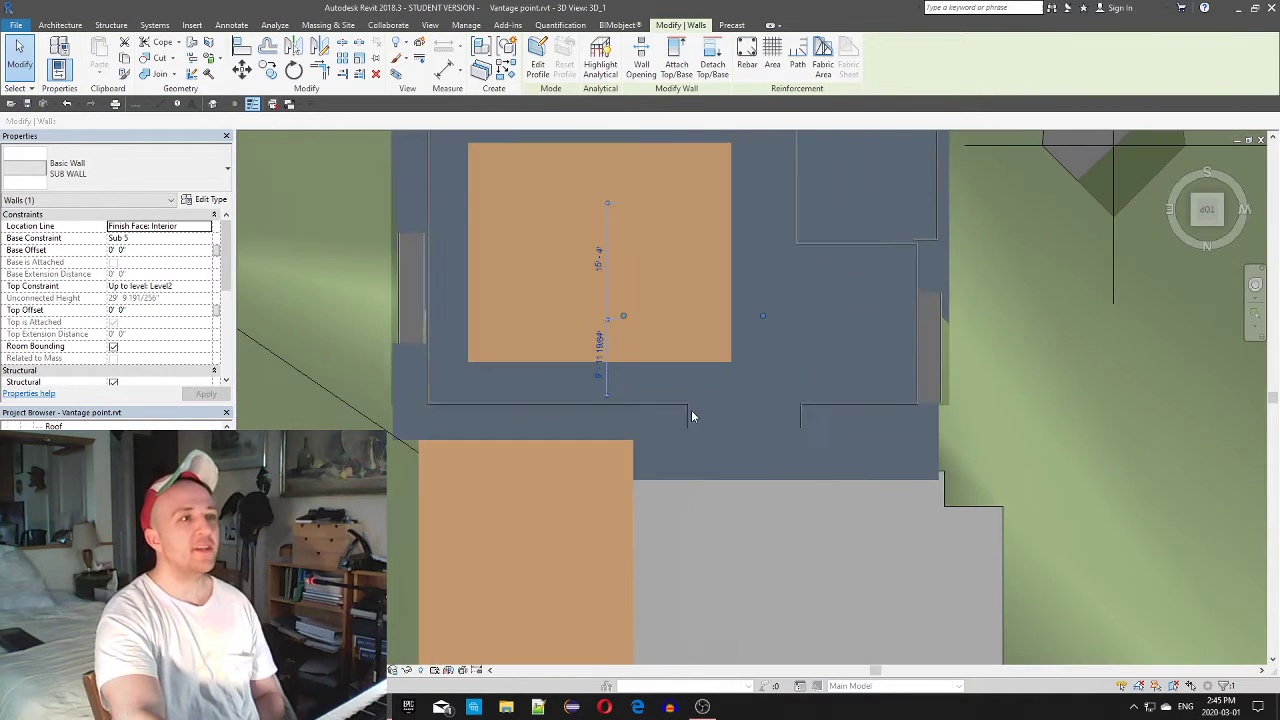
left_click(690, 428)
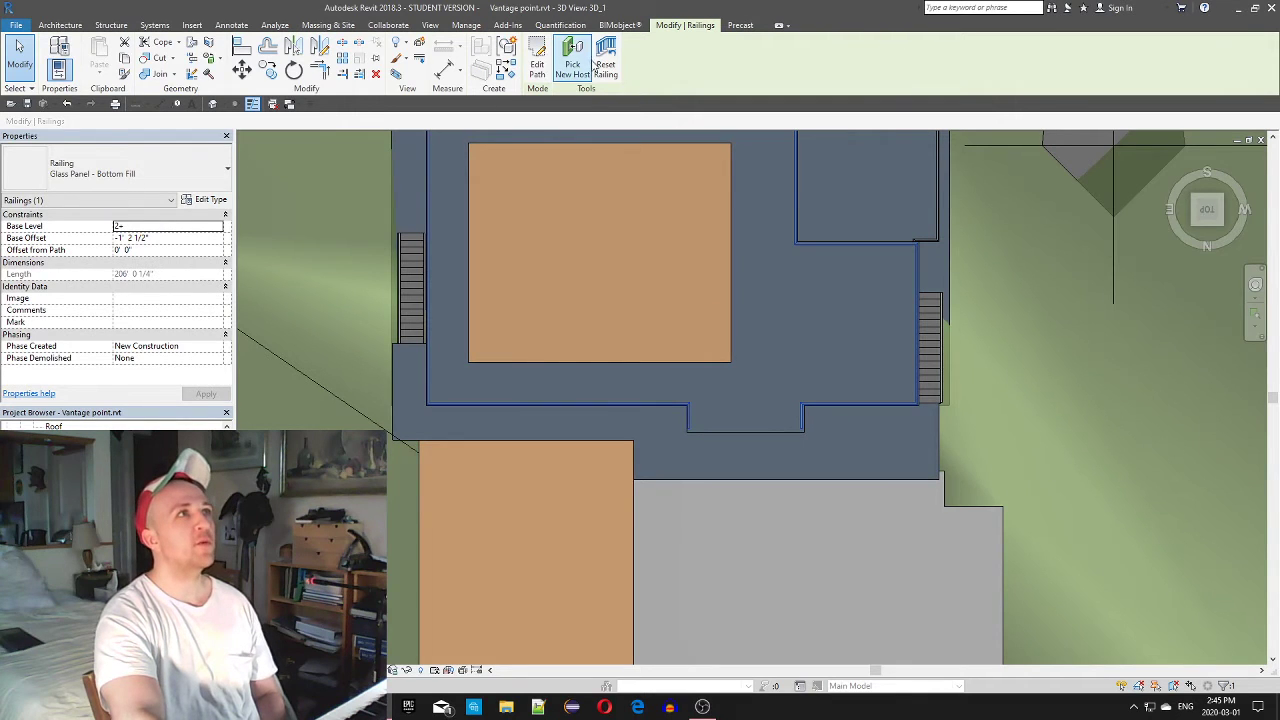
left_click(537, 62)
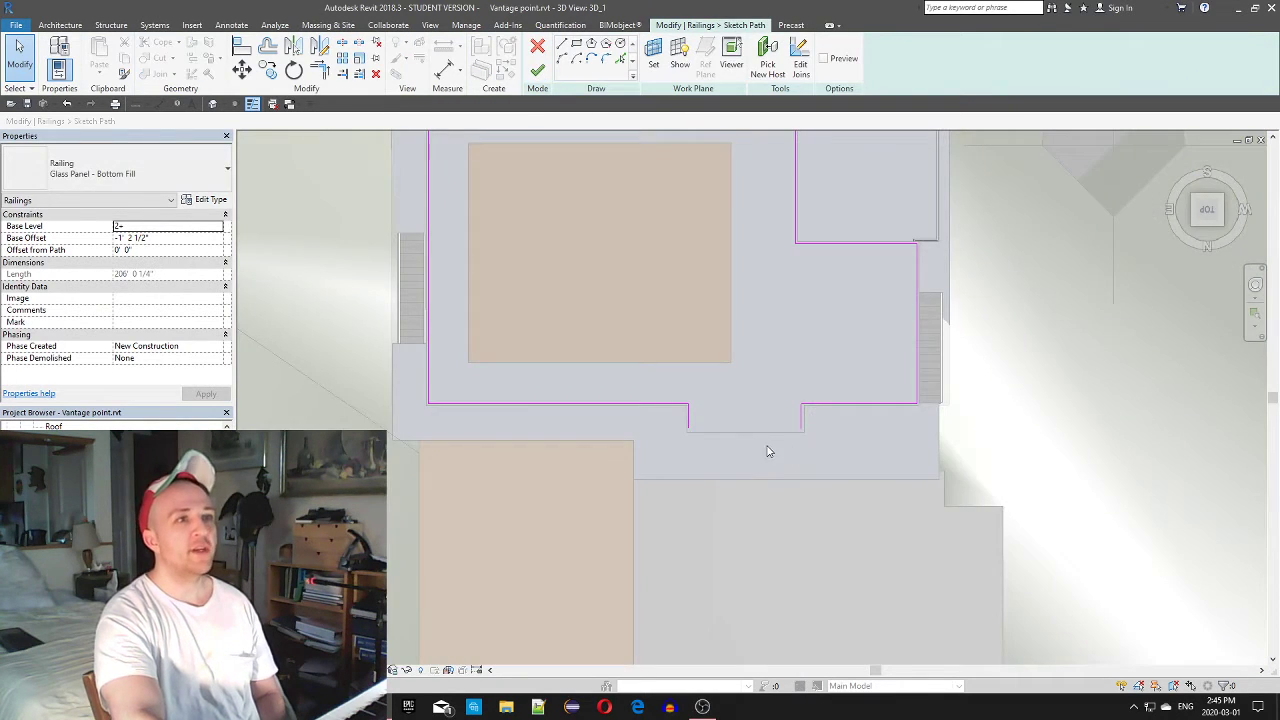
scroll(766, 449, "up", 3)
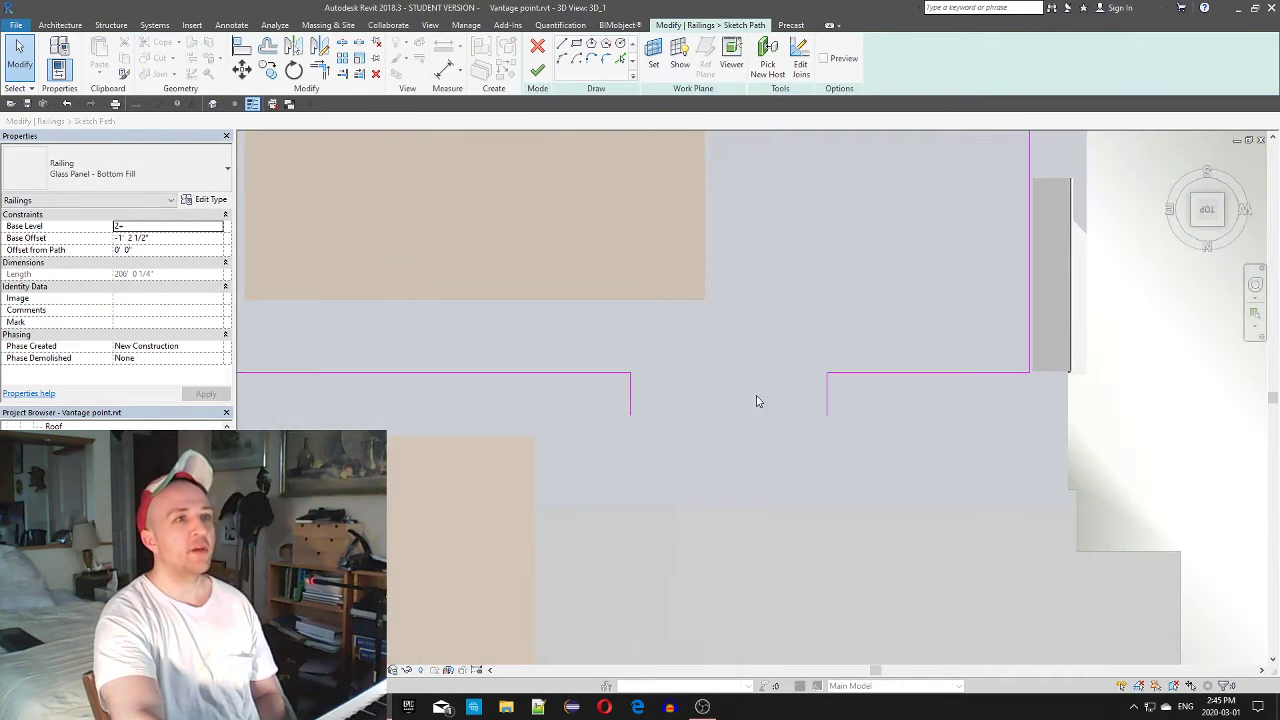
left_click(631, 398)
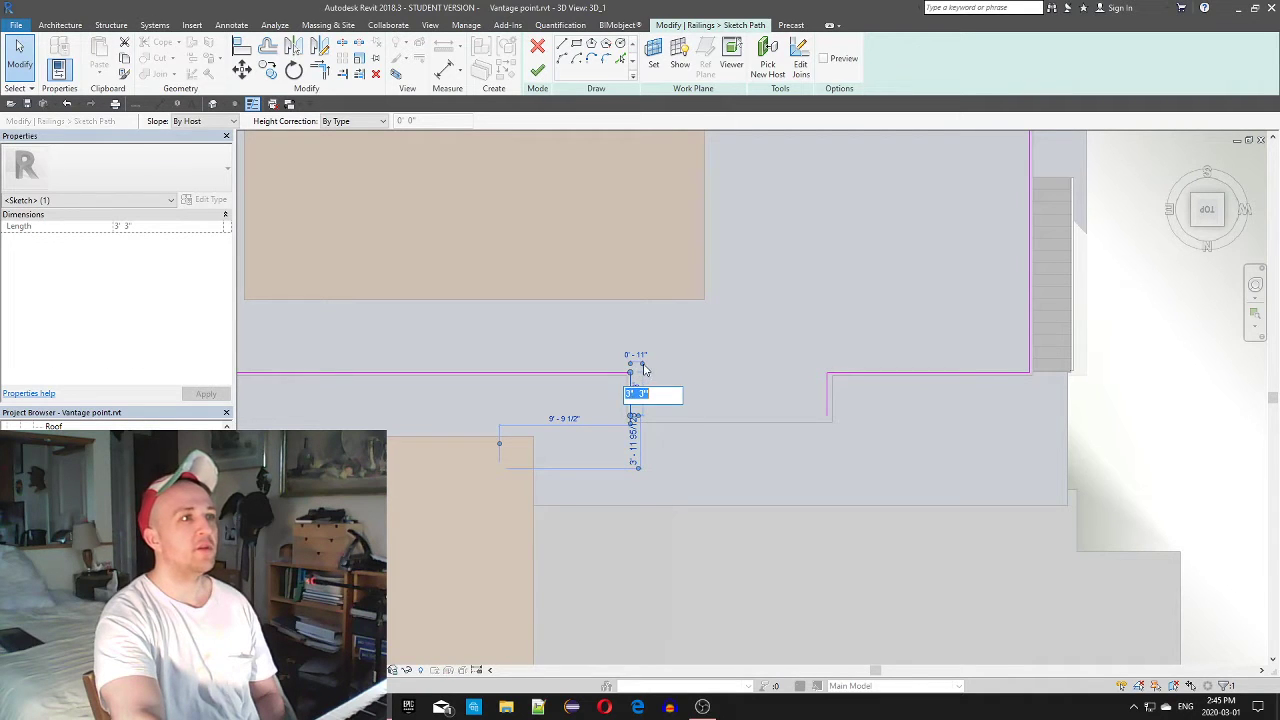
key("Escape")
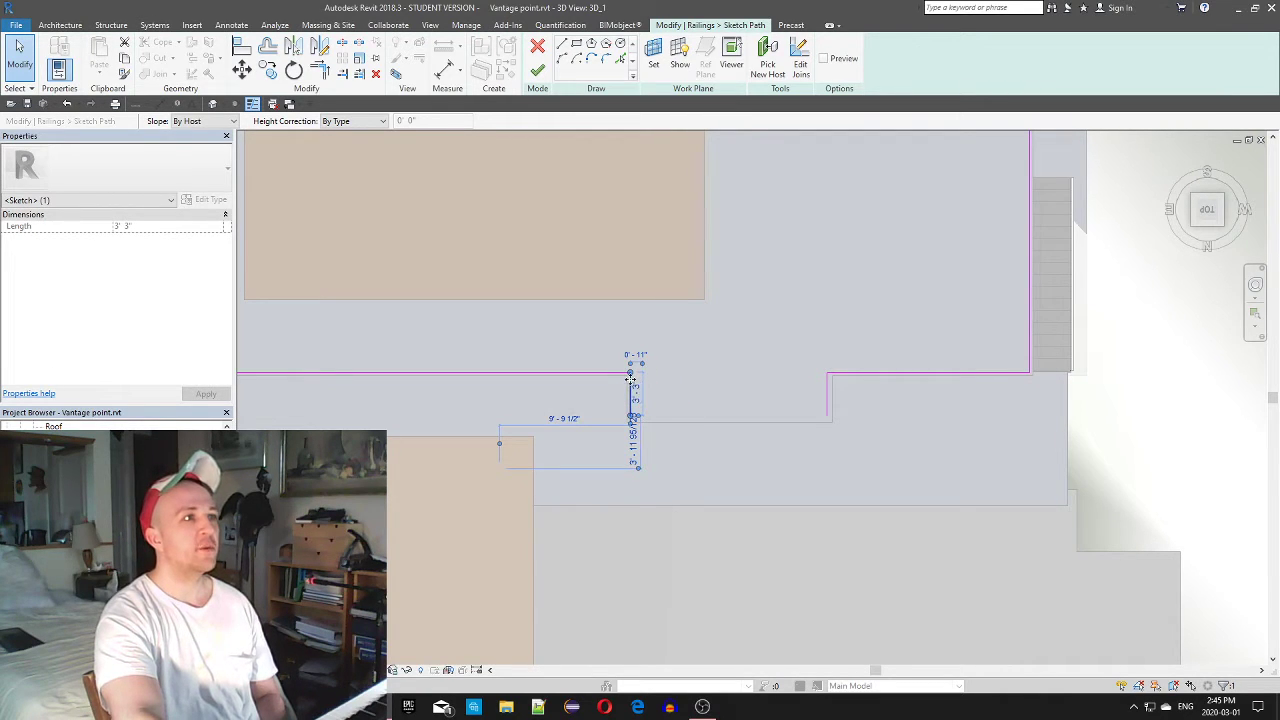
mouse_move(630, 378)
left_mouse_down()
mouse_move(645, 376)
mouse_move(629, 386)
left_mouse_up()
scroll(645, 376, "up", 3)
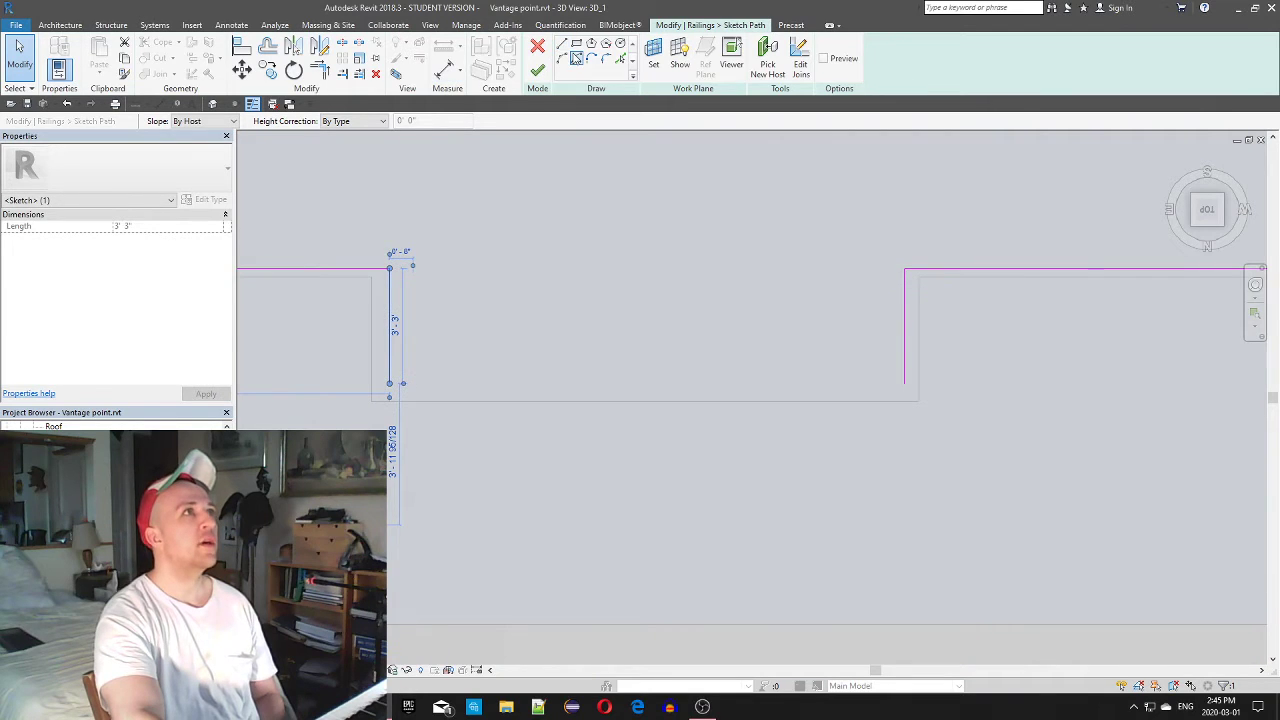
Draw a railing path line across the front of the entrance projection, joining the ends of both side lines, and finish the path
left_click(562, 46)
left_click(390, 383)
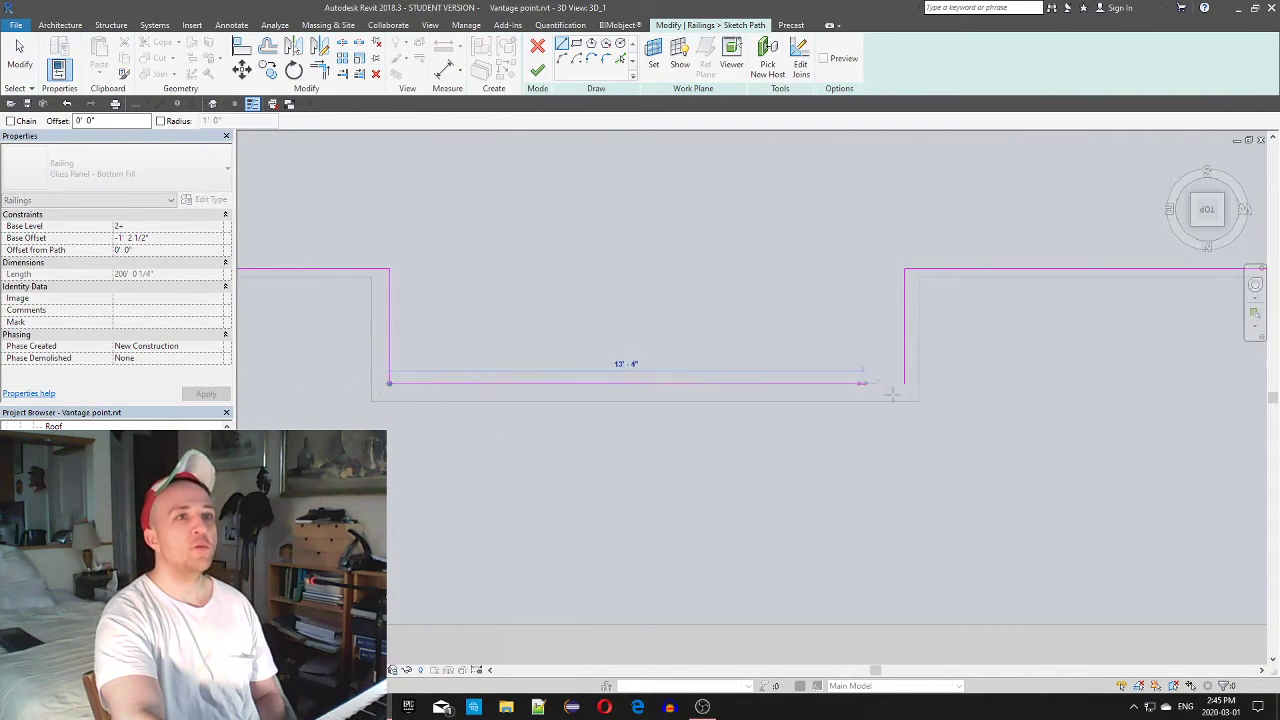
left_click(904, 383)
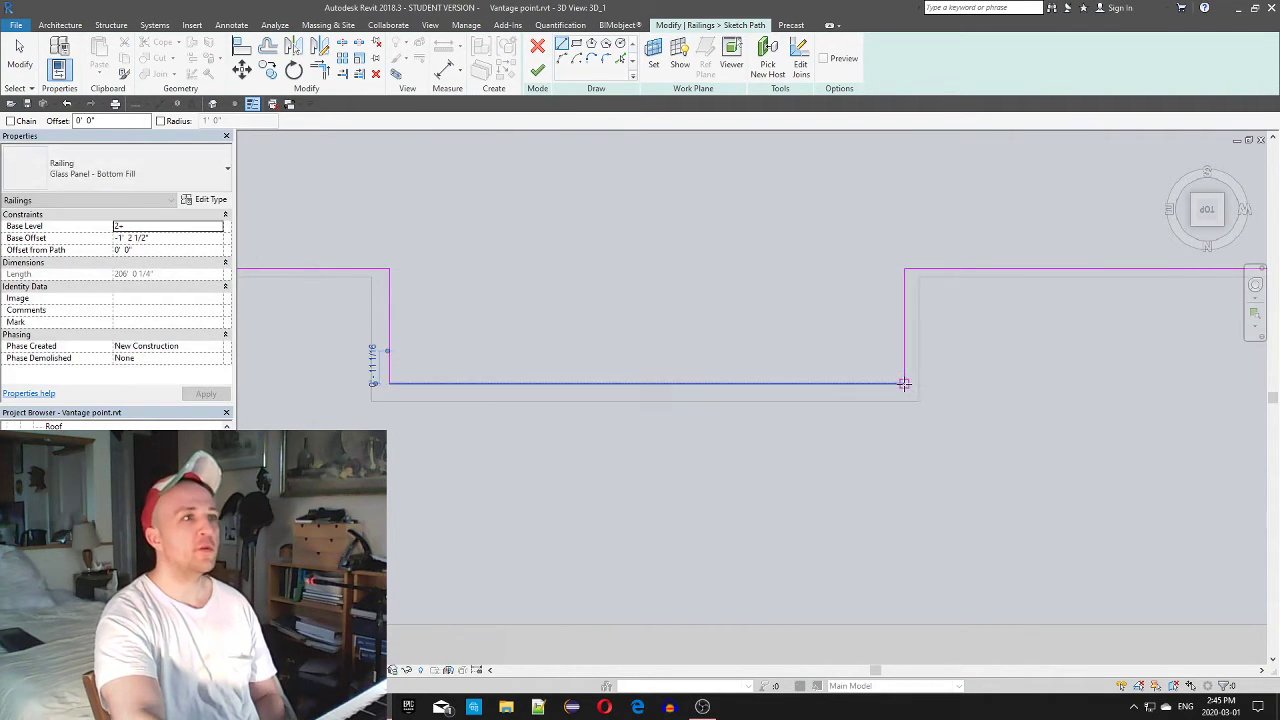
scroll(800, 181, "down", 3)
left_click(537, 70)
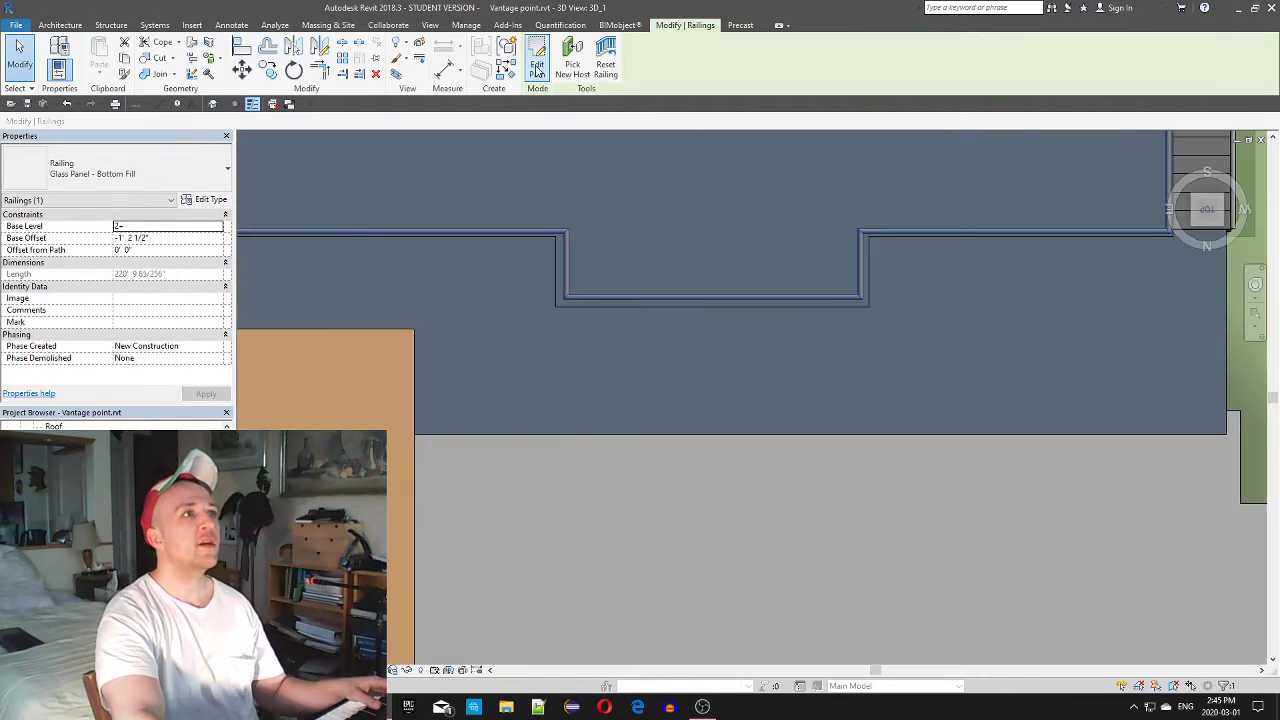
Inspect the terrace railing around the house and the middle garage door from several angles
scroll(720, 250, "down", 6)
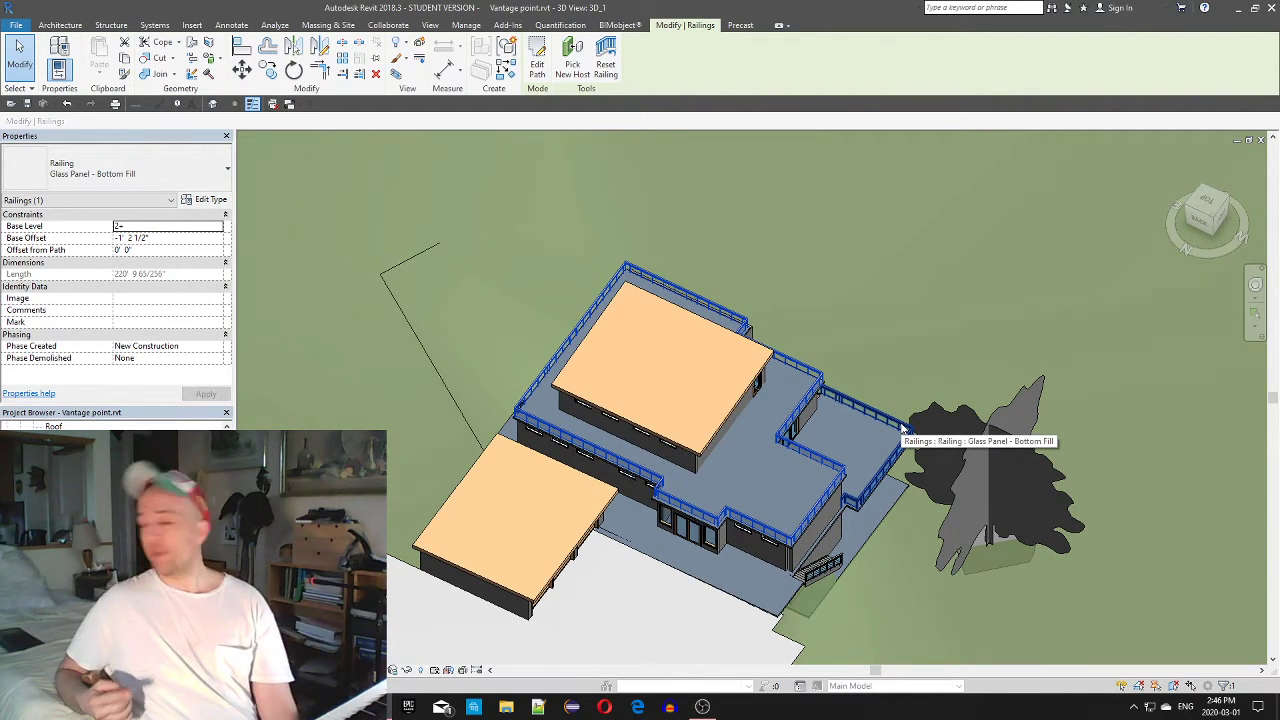
scroll(783, 390, "down", 3)
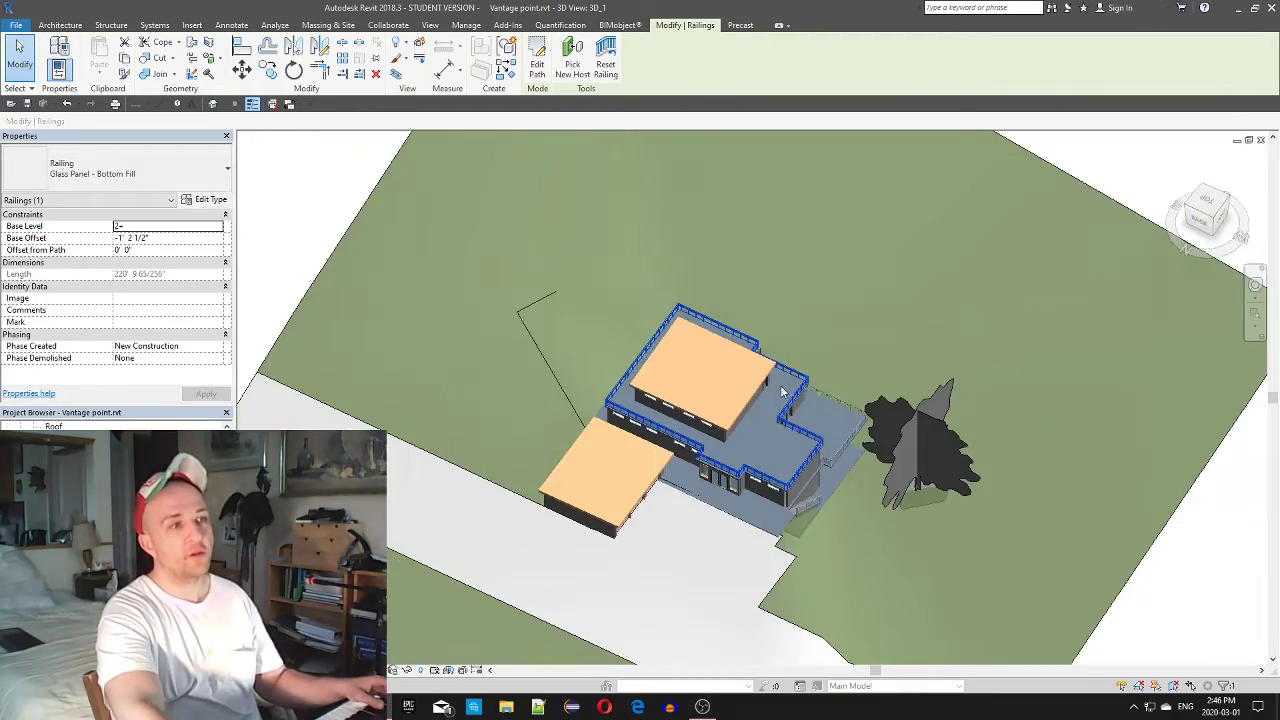
scroll(722, 600, "down", 2)
scroll(650, 576, "down", 2)
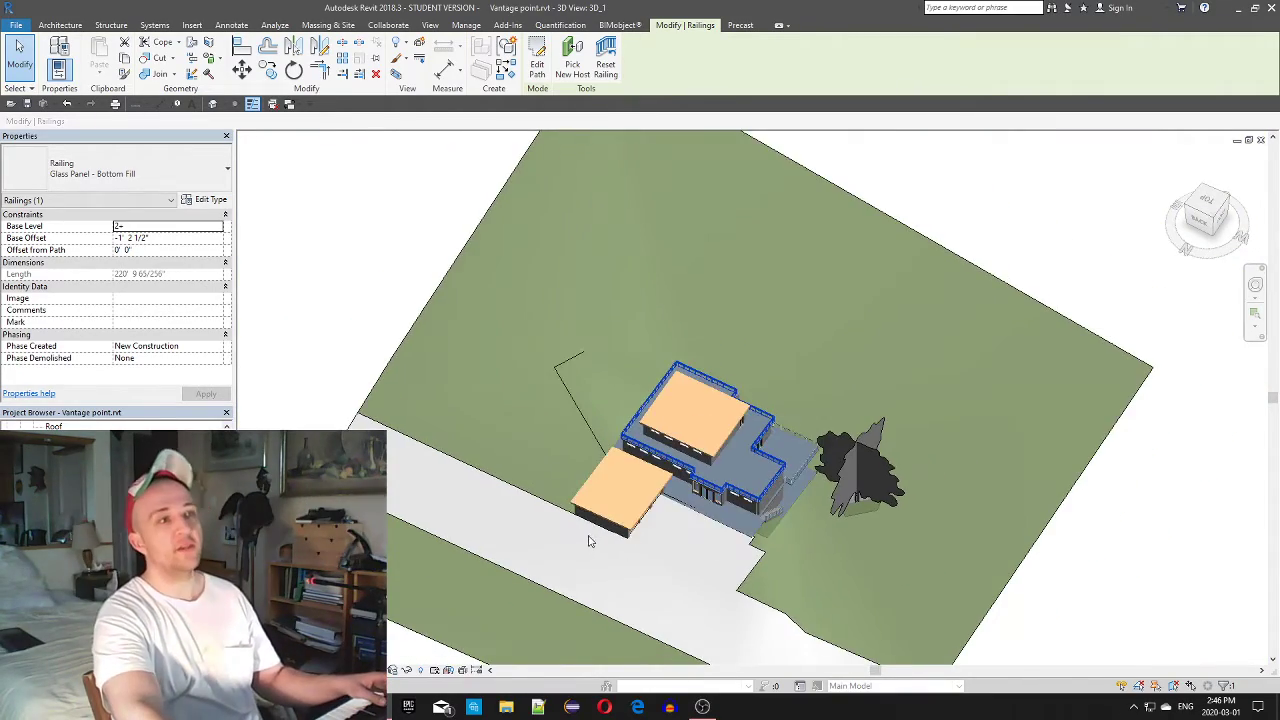
middle_click_drag(589, 541, 775, 462, "shift")
scroll(775, 462, "up", 4)
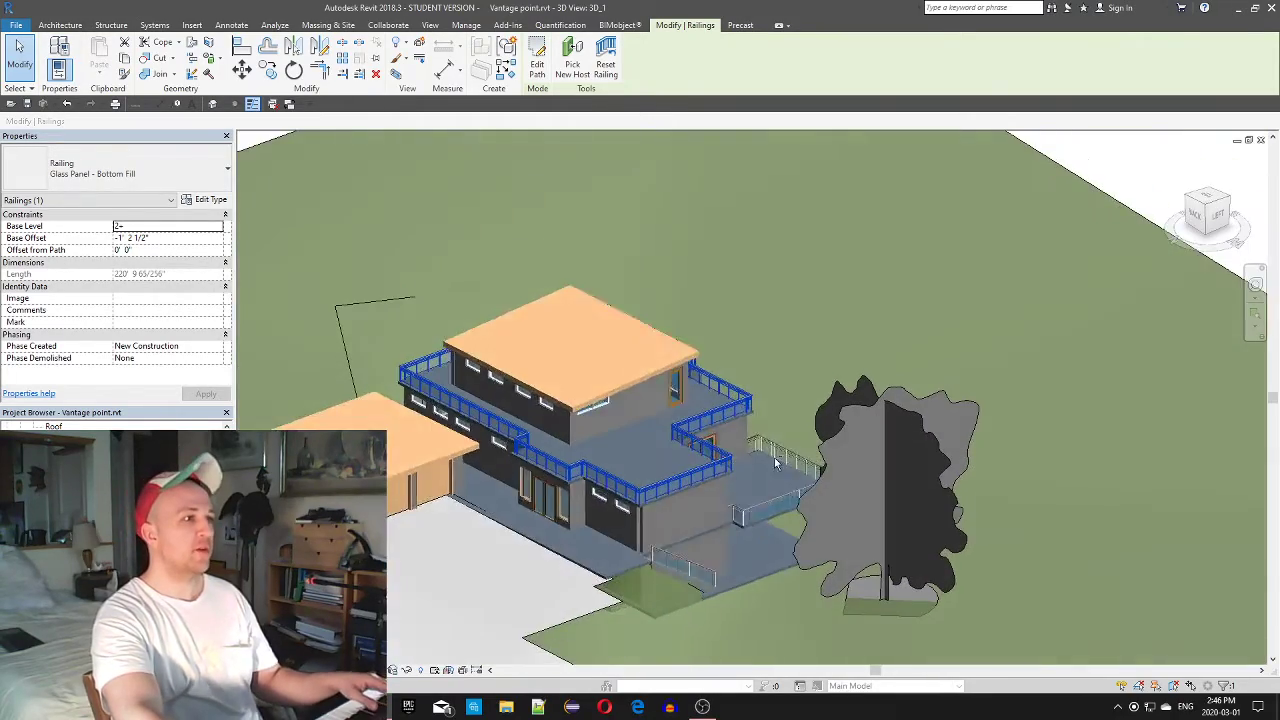
scroll(440, 450, "up", 5)
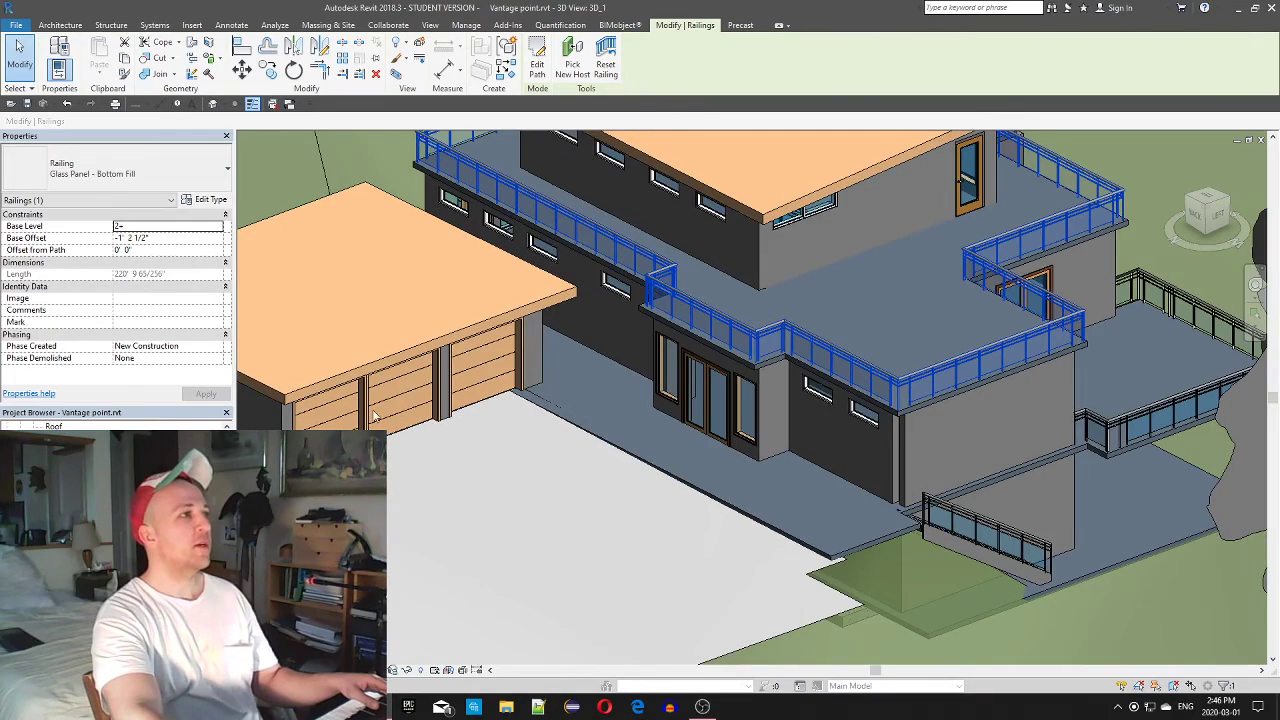
middle_click_drag(638, 570, 632, 458, "shift")
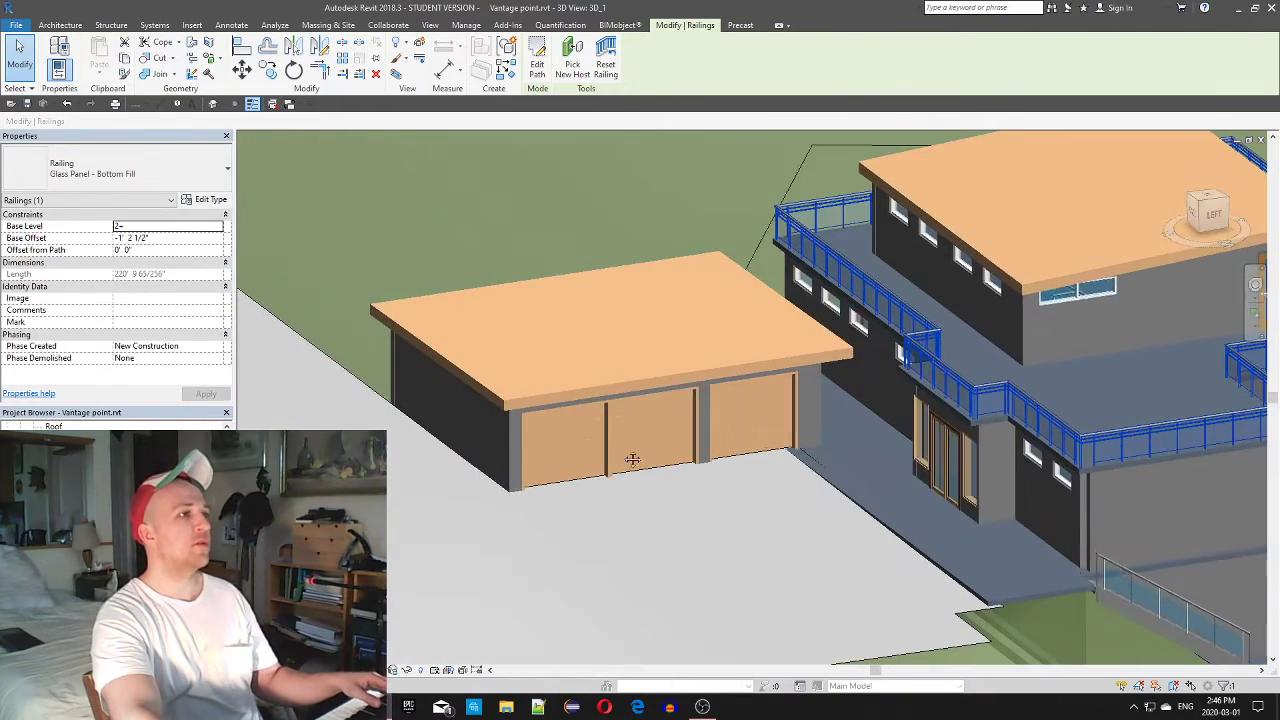
left_click(613, 447)
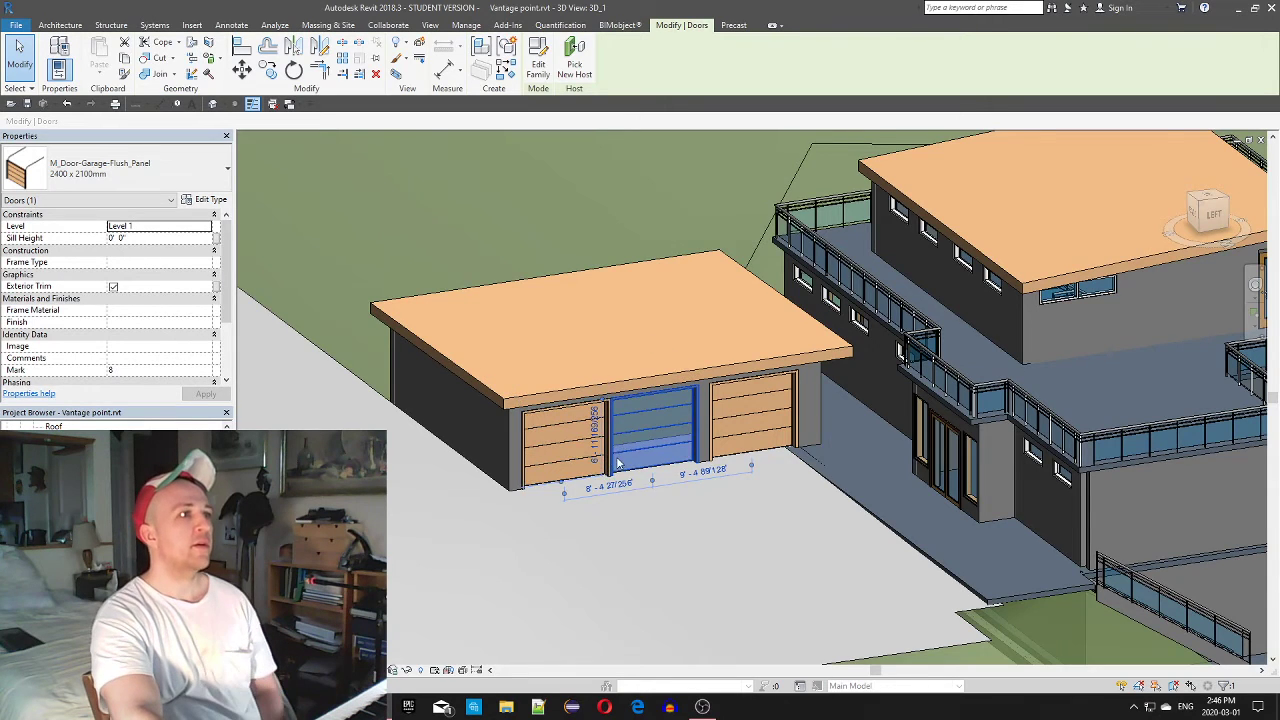
scroll(612, 452, "up", 5)
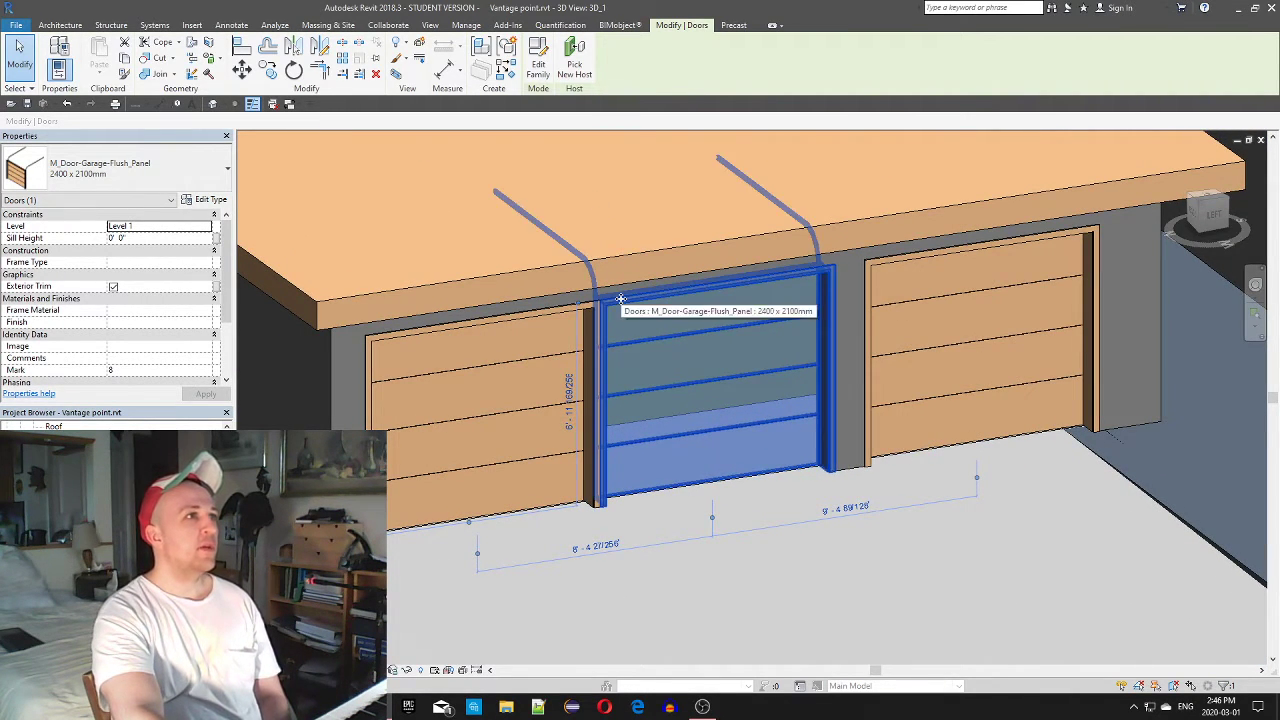
scroll(895, 538, "down", 10)
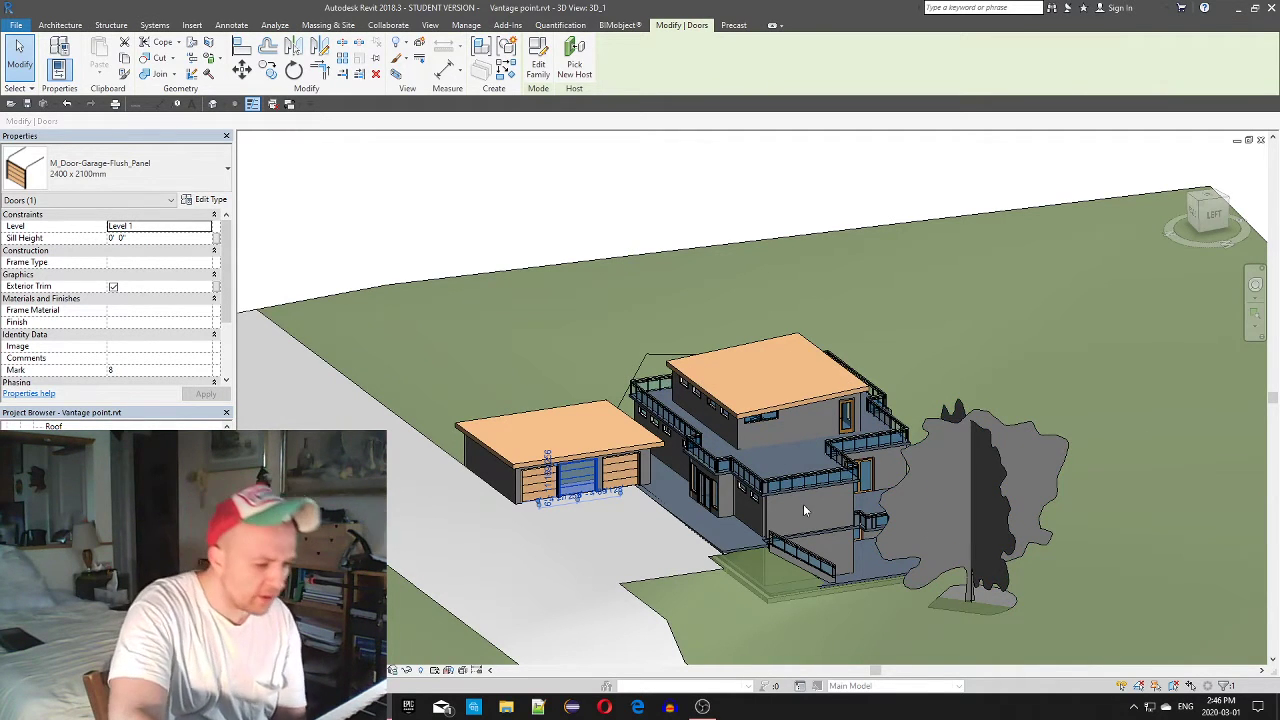
Edit the Level 1 floor's boundary, move its driveway-side edge inward to meet the edge of the driveway, and finish the boundary
scroll(842, 566, "up", 4)
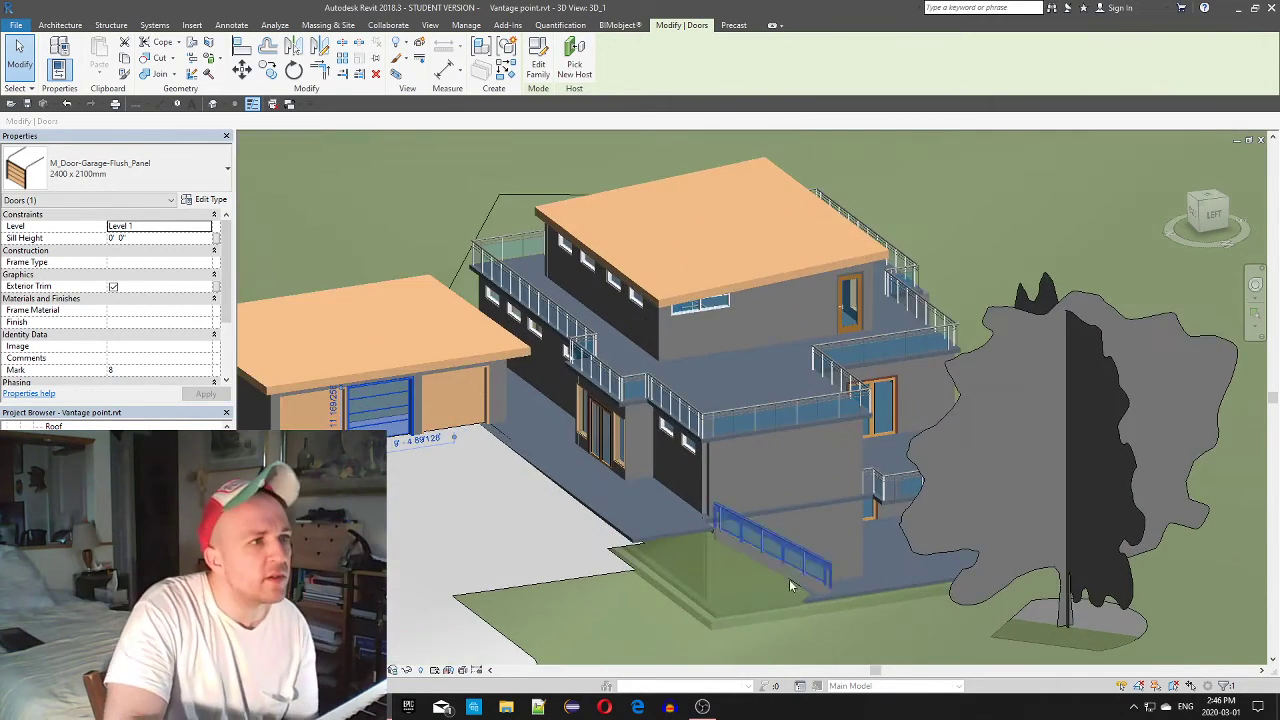
left_click(617, 521)
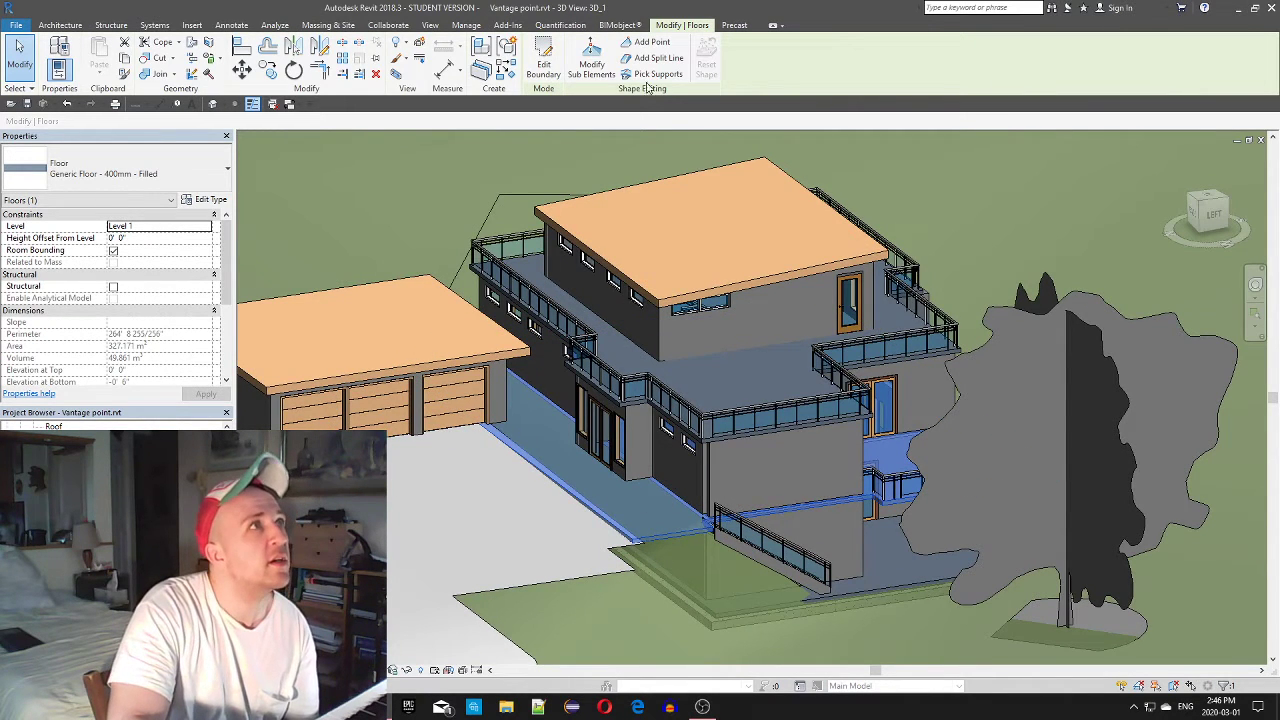
left_click(543, 64)
scroll(626, 532, "up", 4)
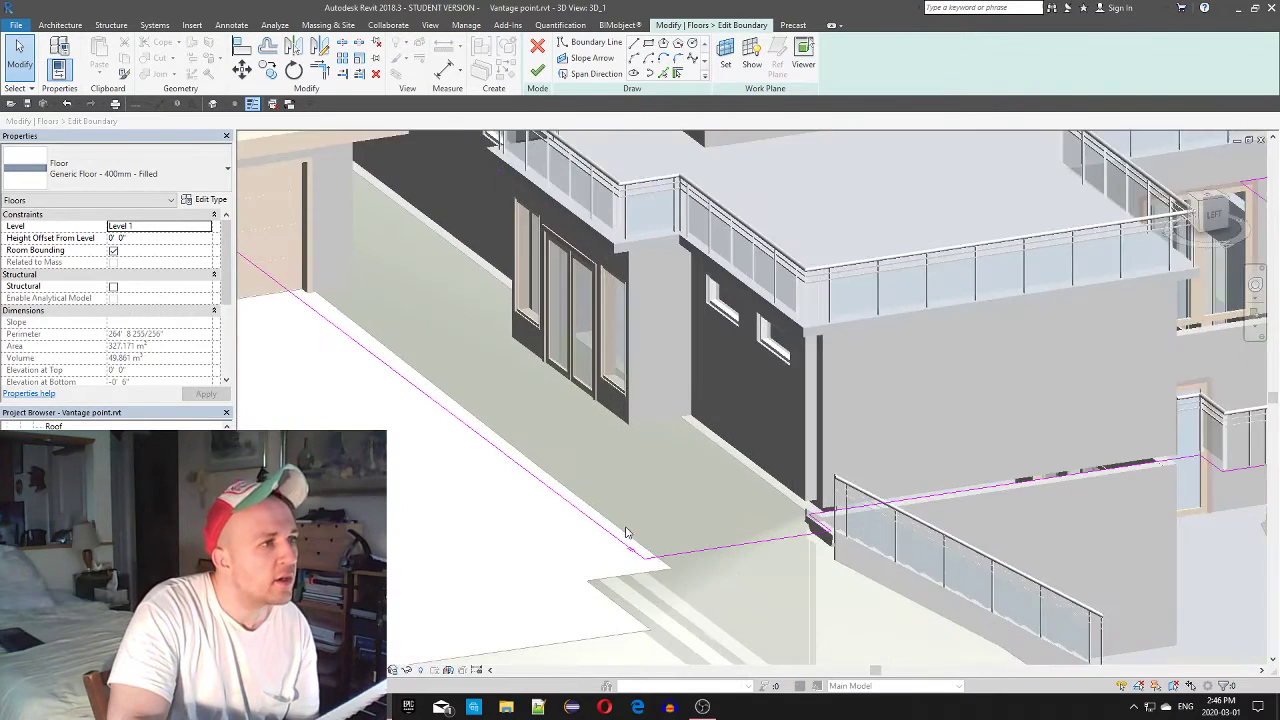
scroll(634, 550, "up", 2)
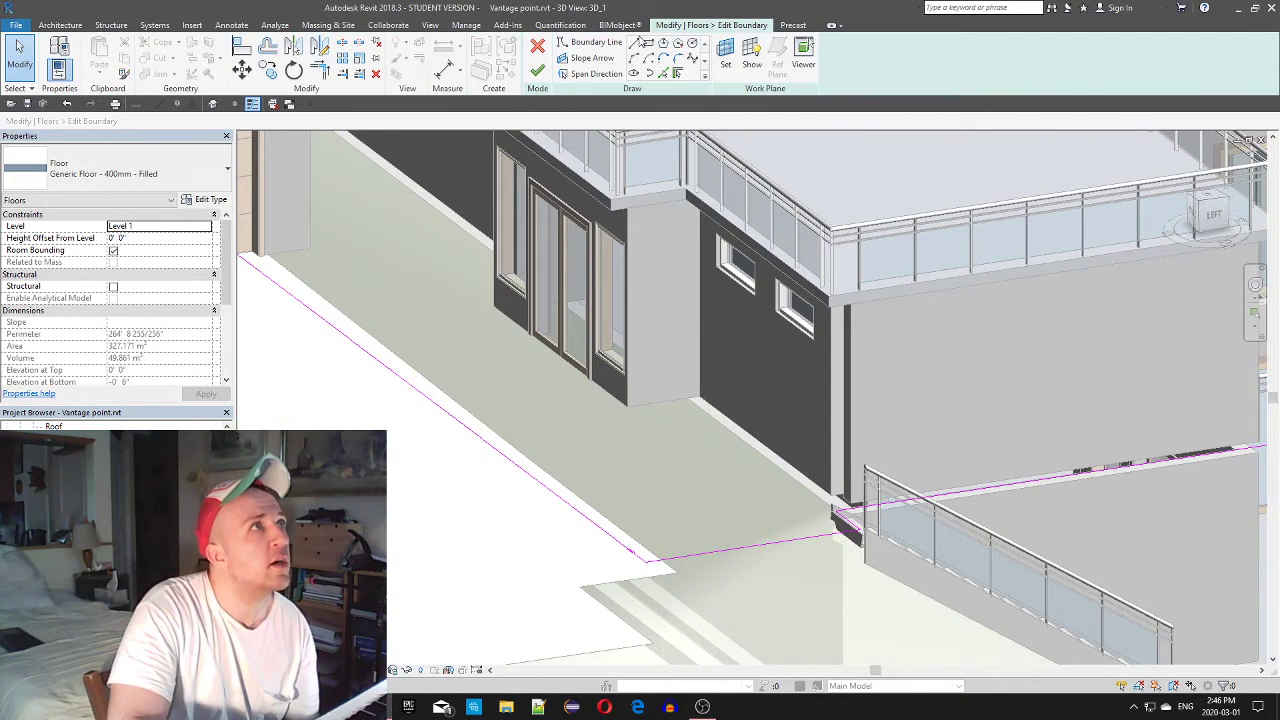
left_click(634, 44)
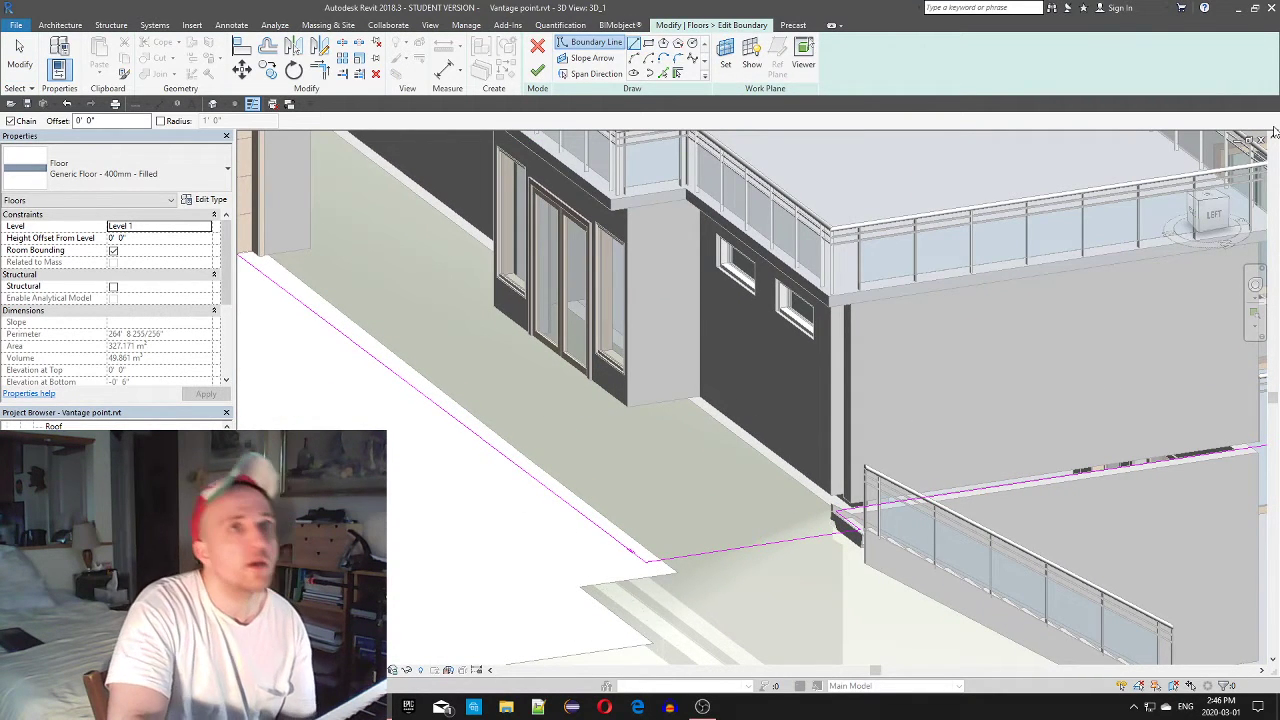
left_click(1207, 197)
scroll(749, 442, "up", 4)
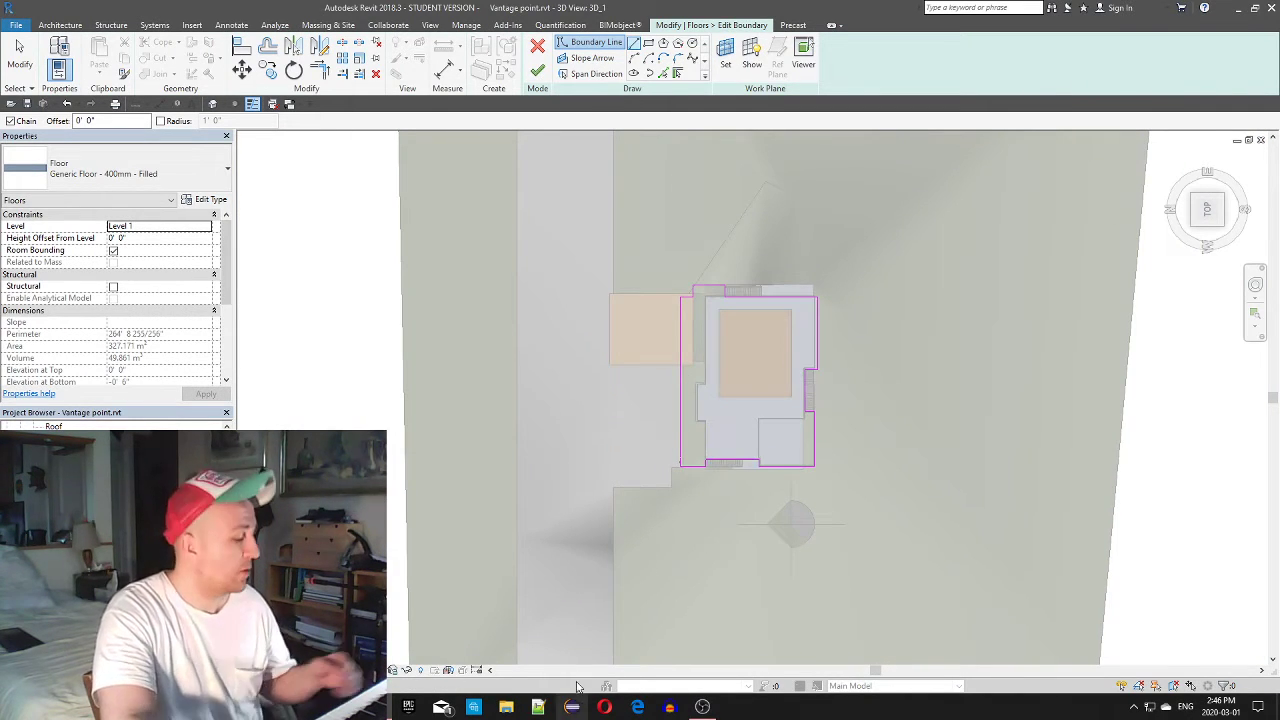
scroll(580, 627, "up", 4)
scroll(701, 453, "down", 3)
scroll(580, 629, "up", 5)
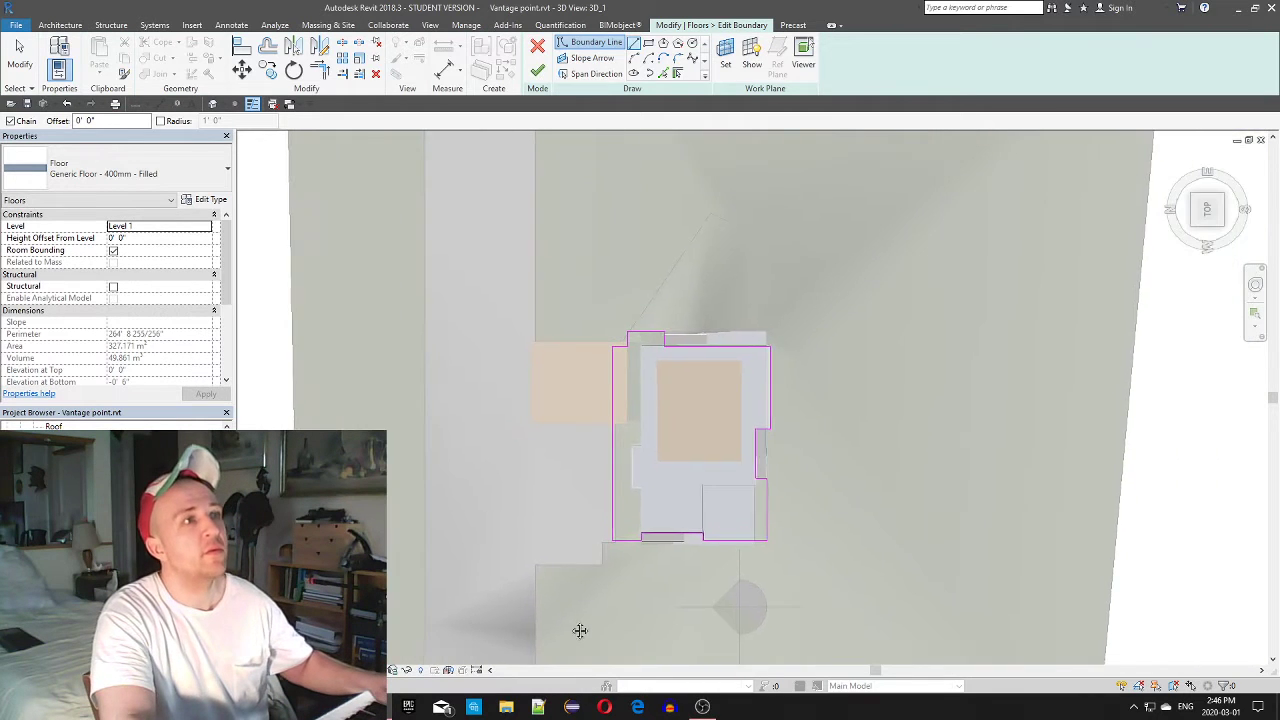
key("Escape")
key("Escape")
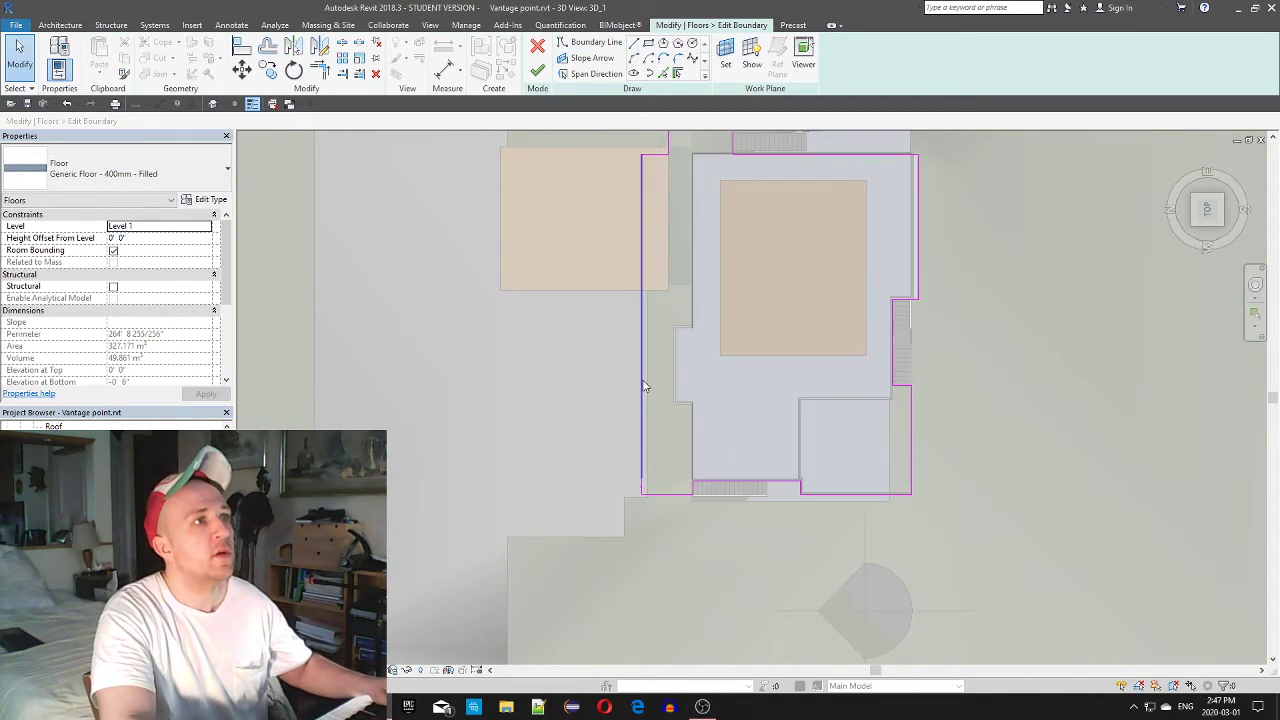
scroll(657, 485, "up", 3)
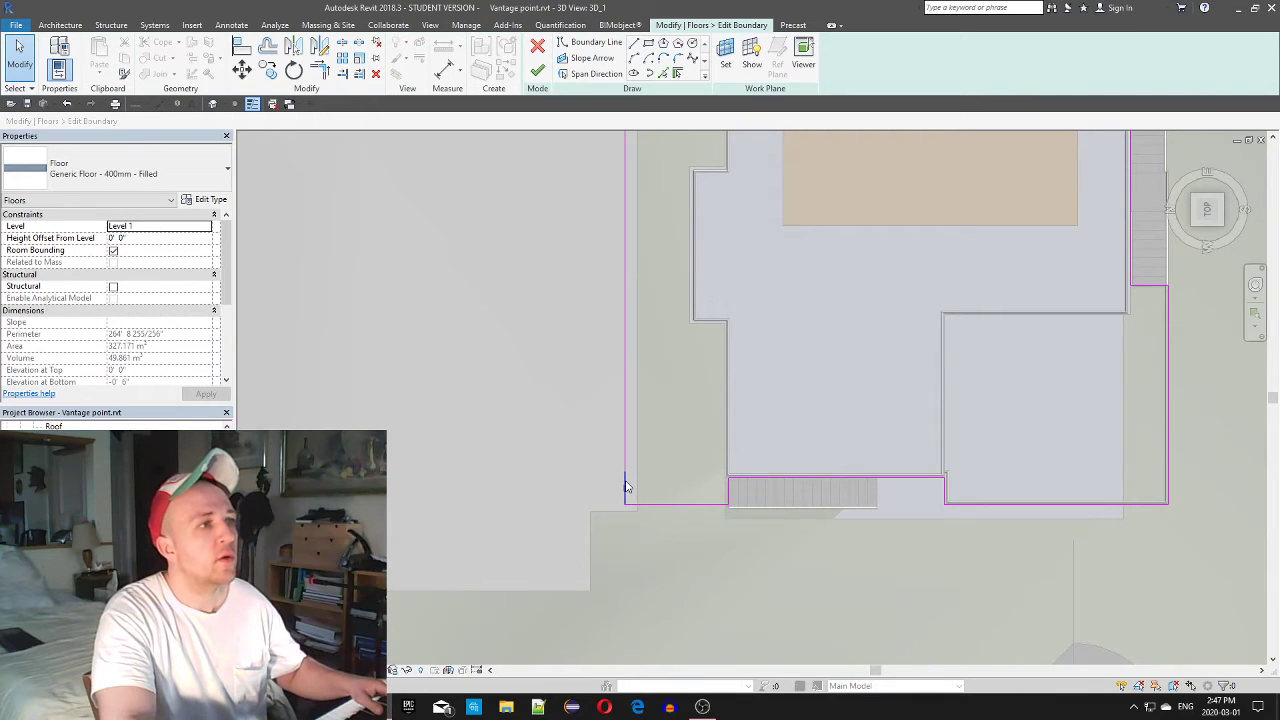
left_click(626, 486)
left_click_drag(626, 486, 636, 490)
scroll(616, 525, "down", 4)
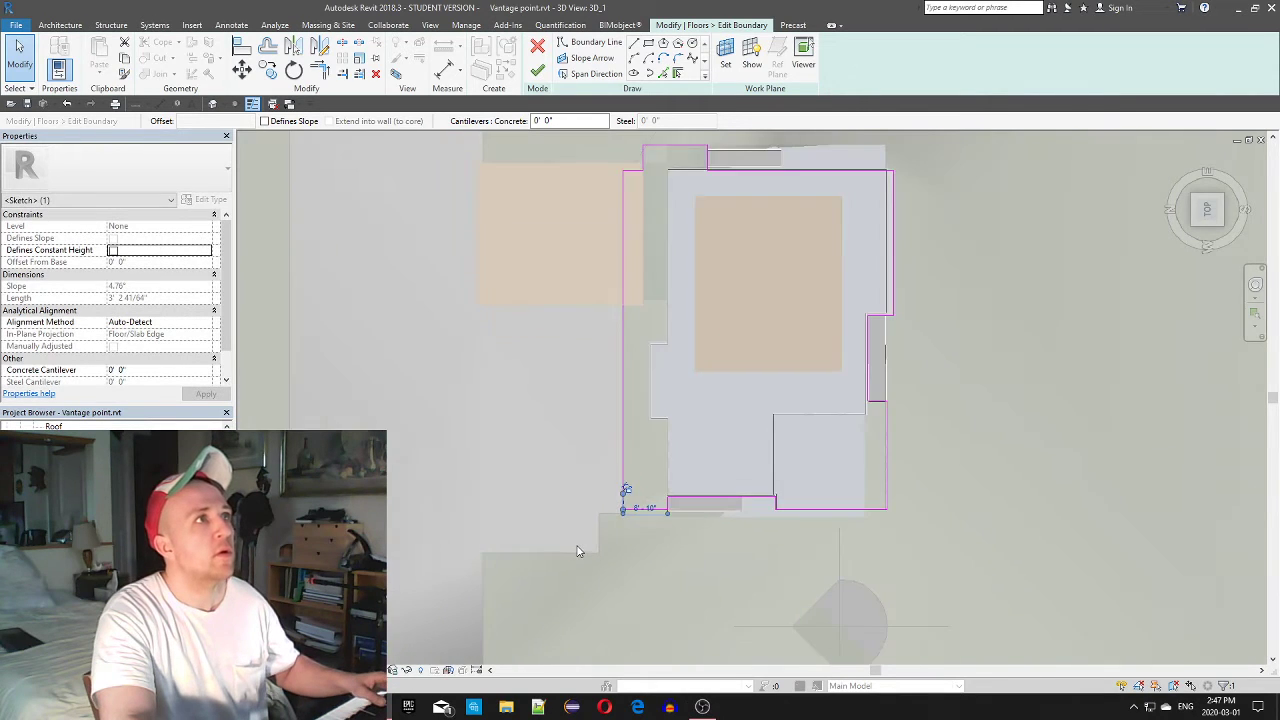
left_click(536, 68)
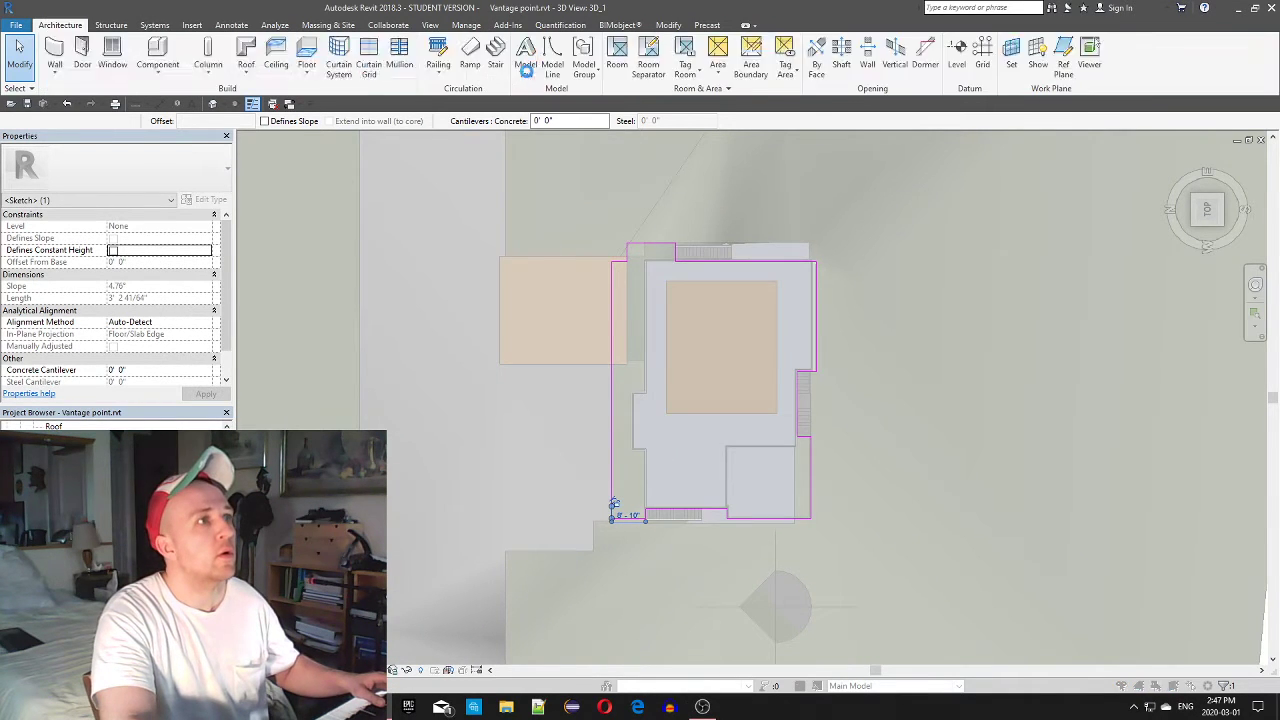
left_click(671, 361)
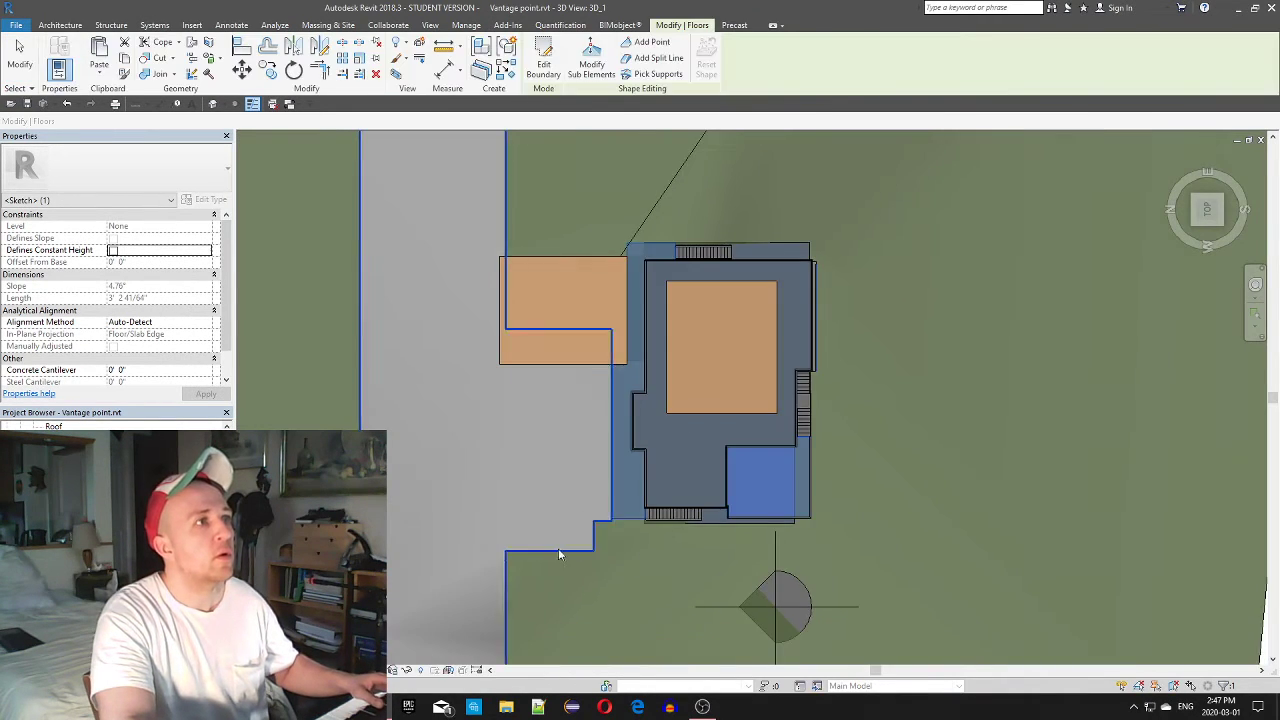
Edit the Level 1 floor's boundary, move the edge at the exterior stair outward to the stair's outer side, and finish the boundary
middle_click_drag(670, 364, 832, 510, "shift")
scroll(747, 446, "up", 6)
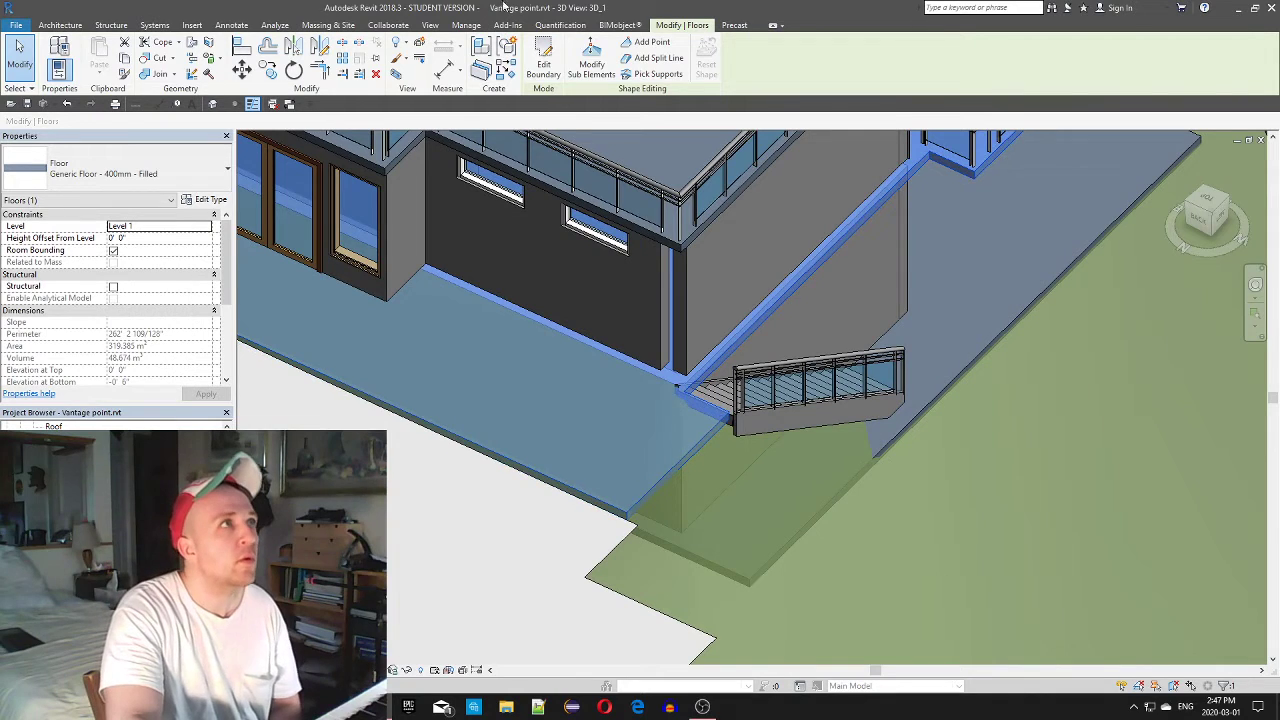
left_click(543, 60)
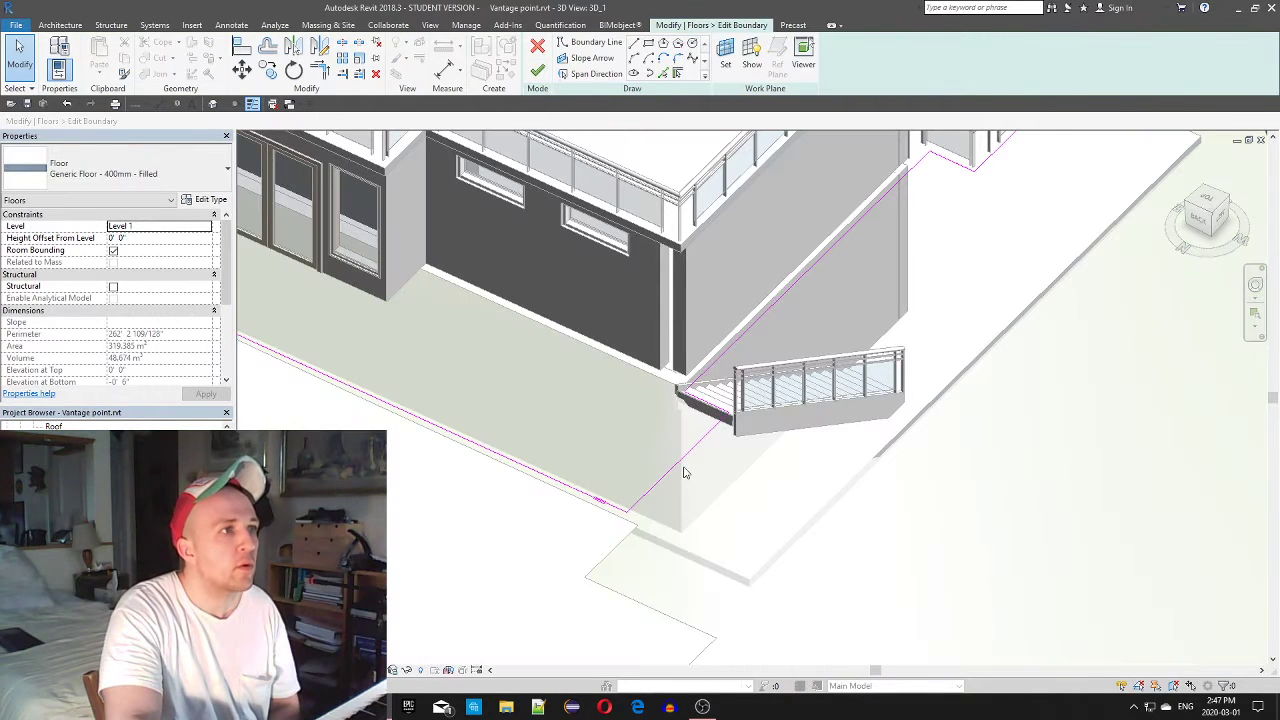
left_click(677, 465)
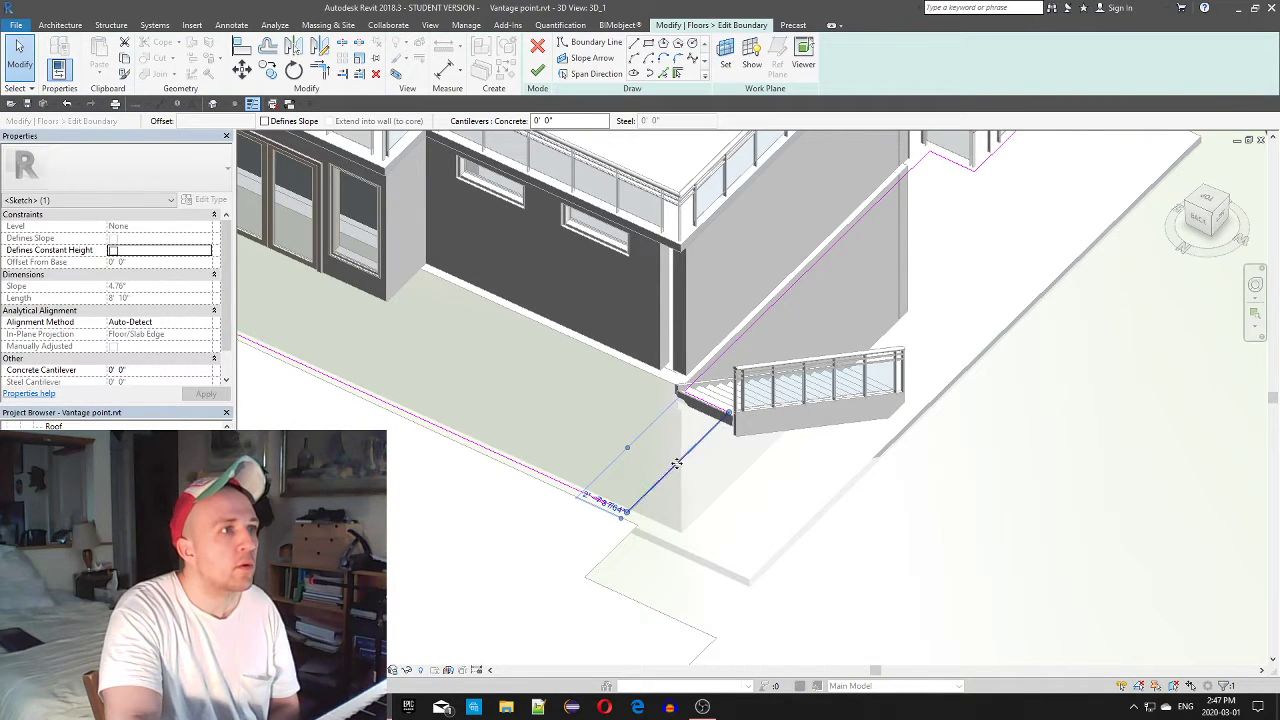
left_click_drag(677, 465, 697, 470)
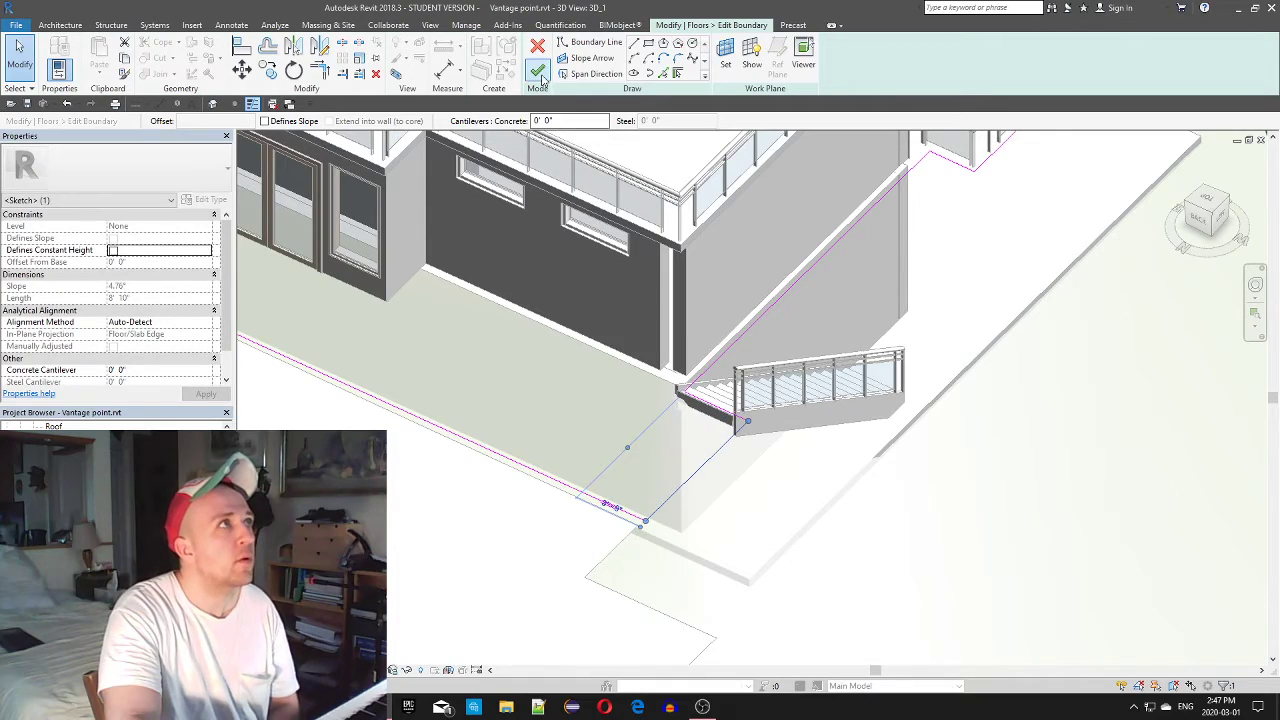
left_click(538, 72)
left_click(669, 361)
scroll(675, 414, "up", 6)
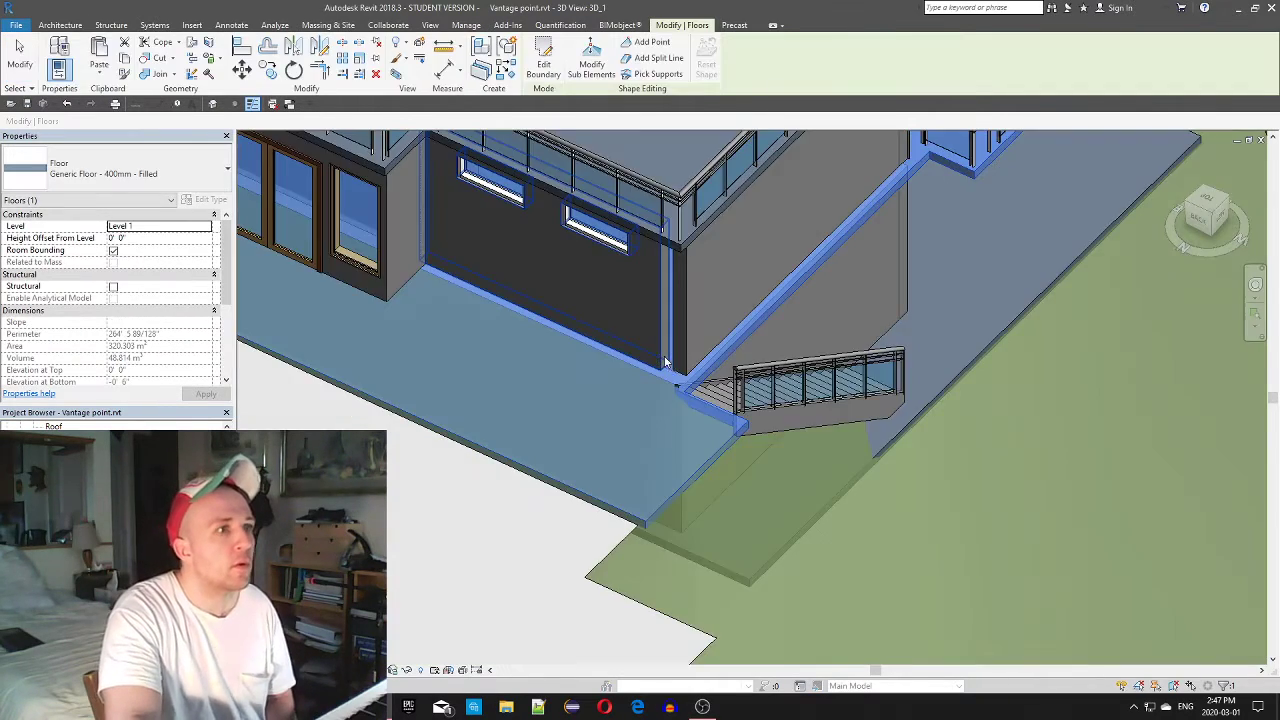
Inspect the Level 1 slab beside the exterior stair and the terrace railing around the house from several angles
middle_click_drag(631, 456, 765, 538, "shift")
left_click(777, 435)
scroll(887, 515, "down", 3)
scroll(688, 430, "up", 5)
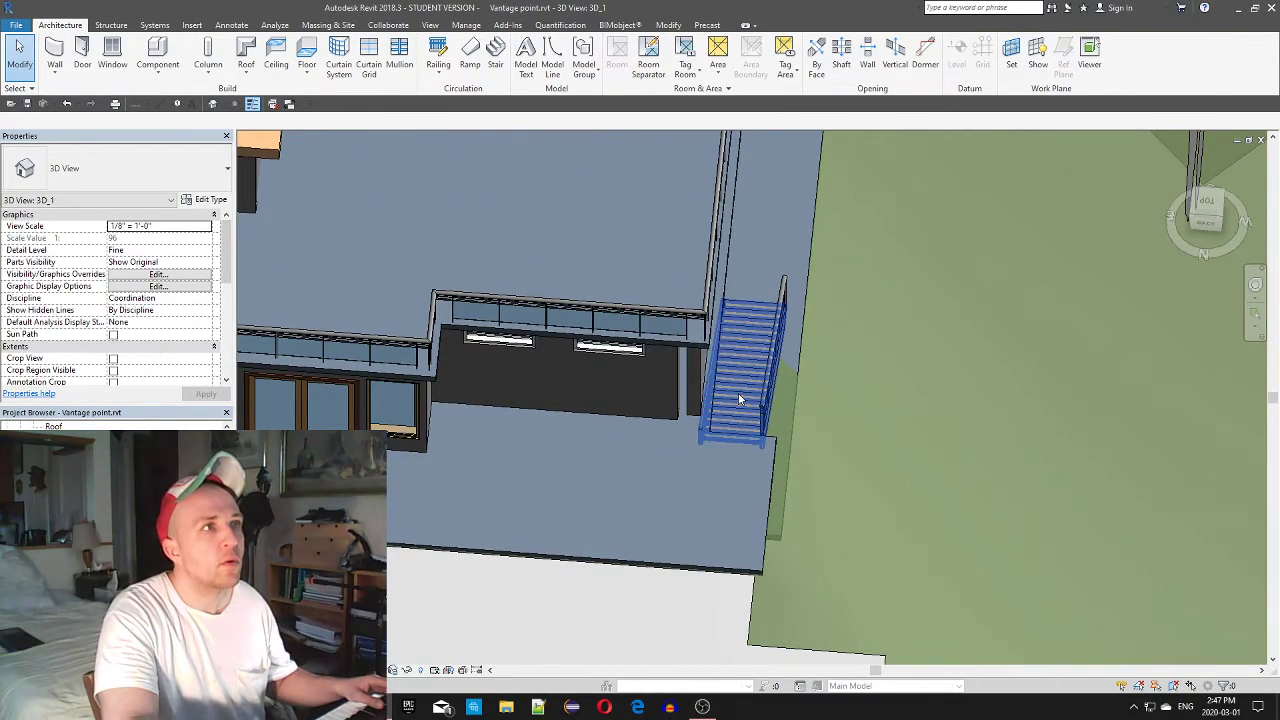
middle_click_drag(738, 392, 644, 371, "shift")
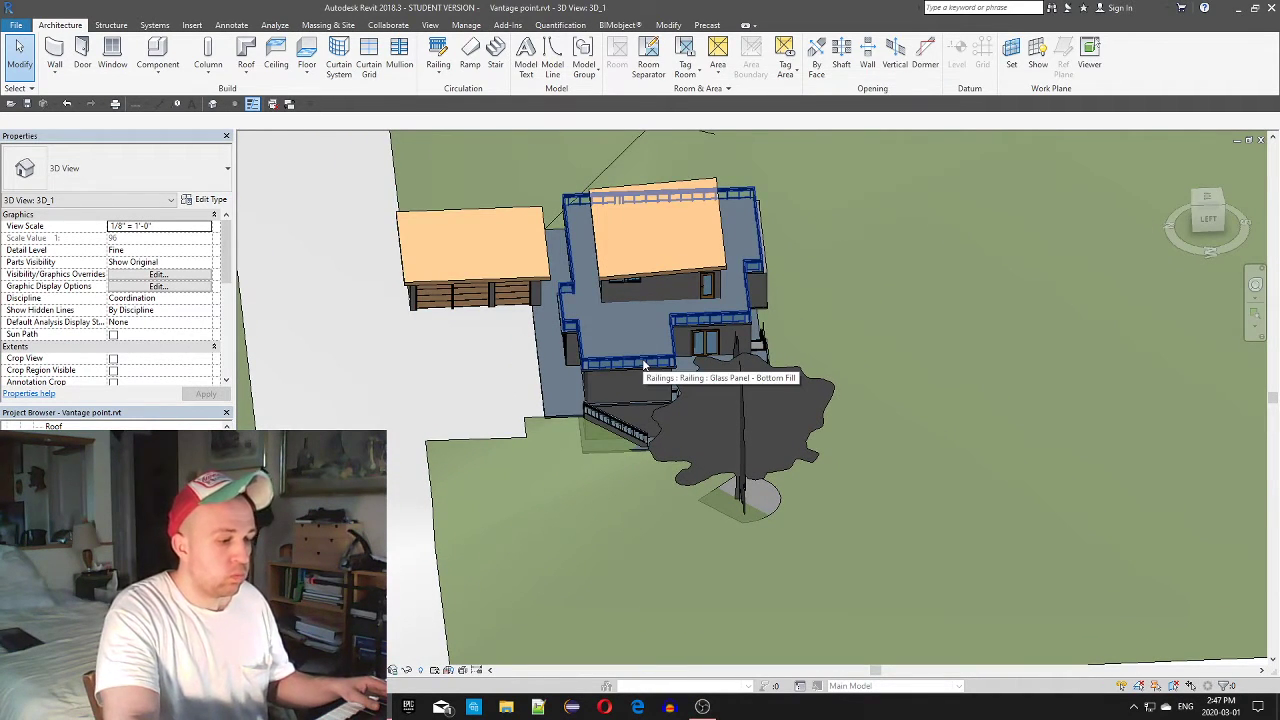
scroll(585, 366, "up", 5)
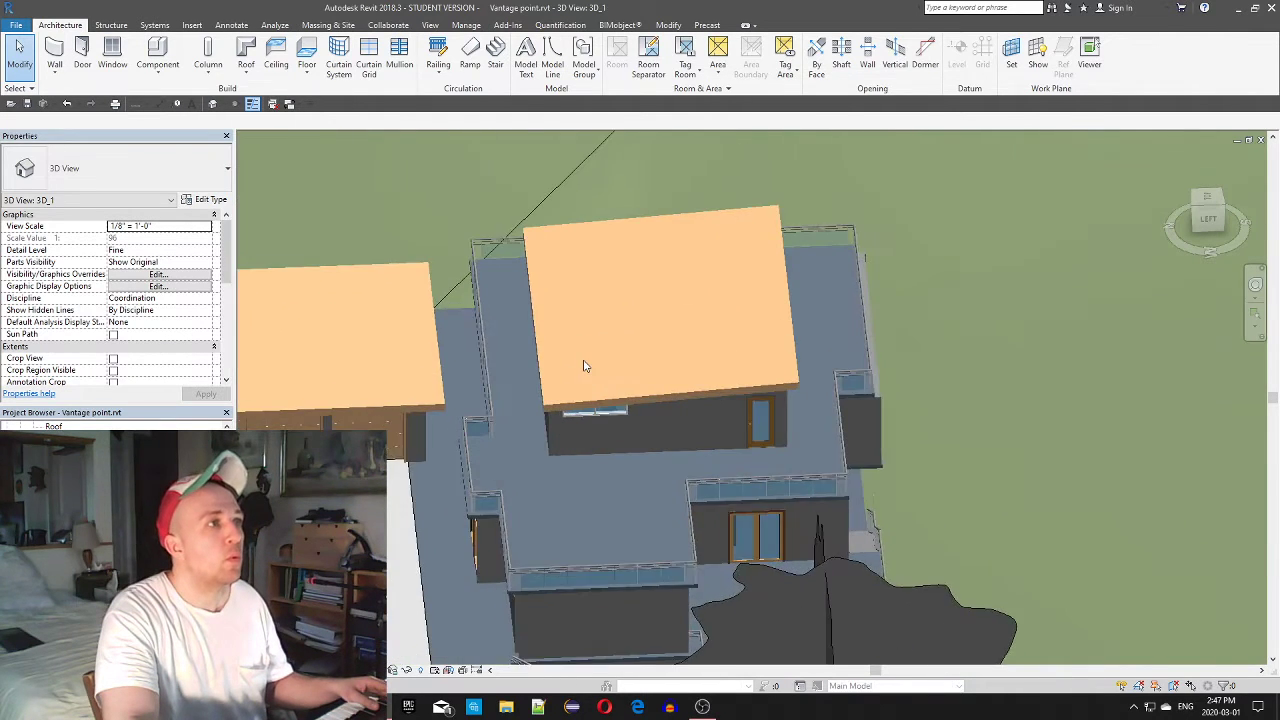
scroll(609, 389, "up", 2)
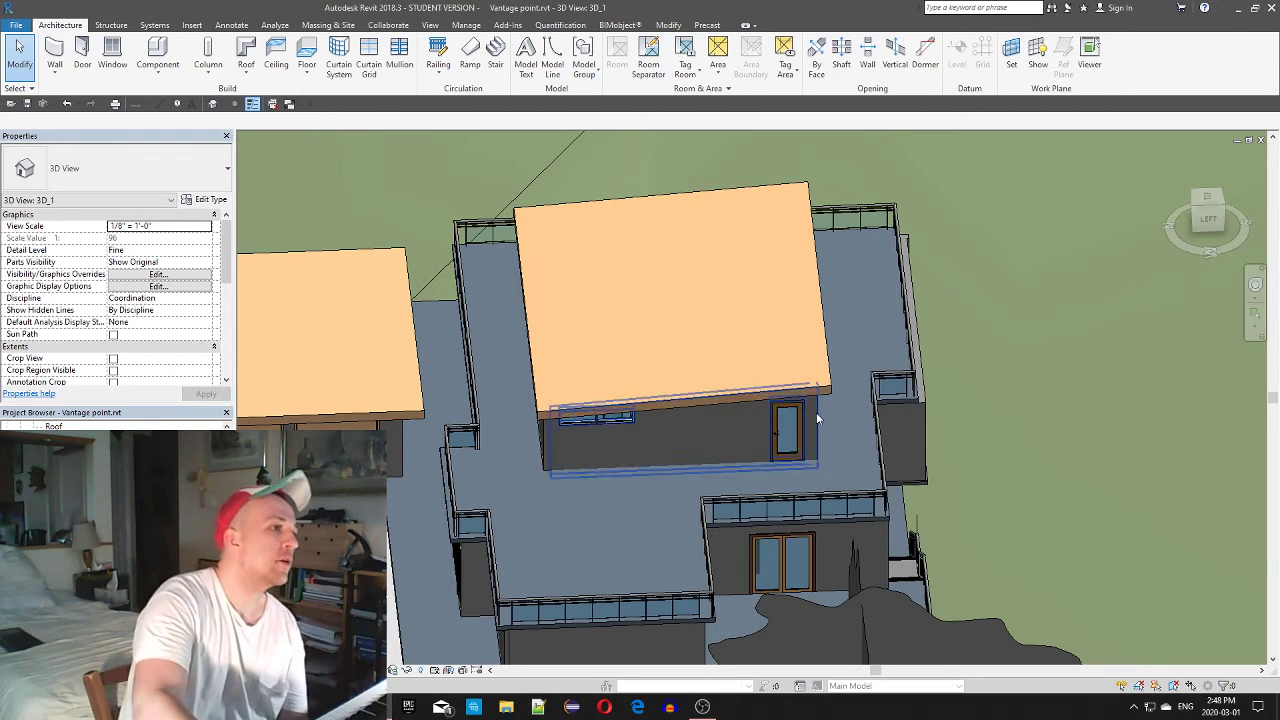
left_click(495, 572)
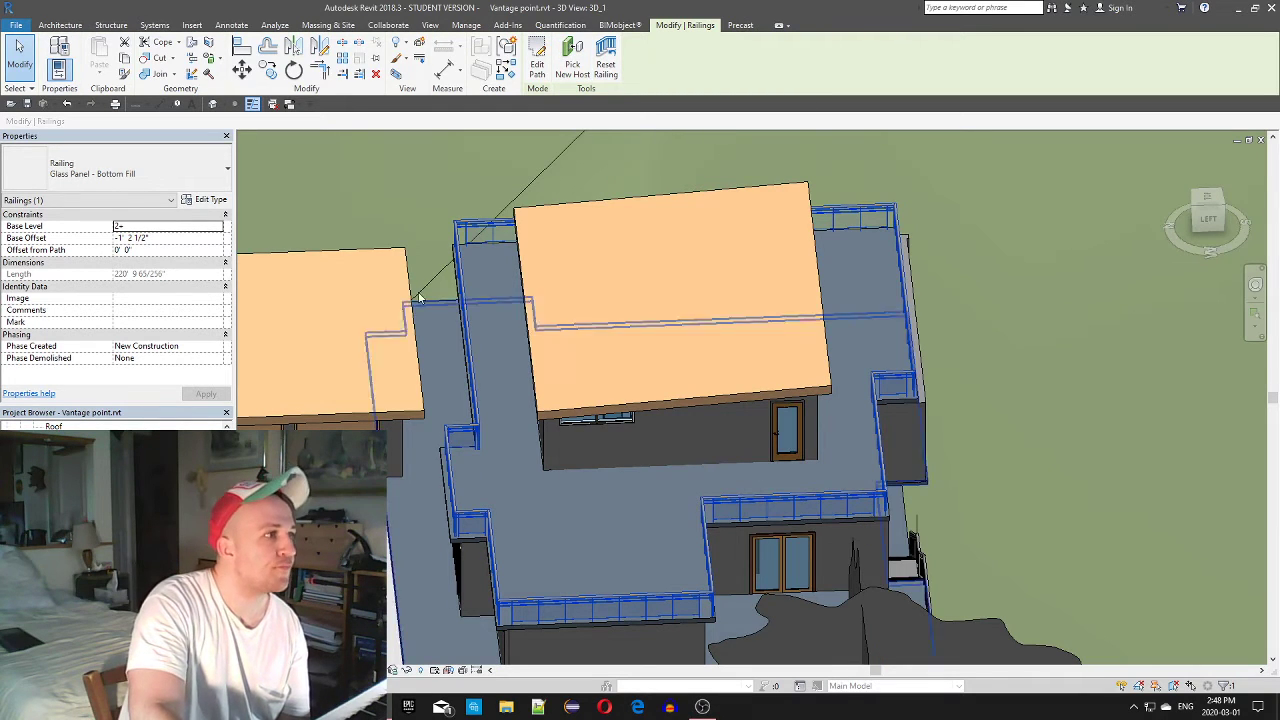
scroll(929, 351, "down", 2)
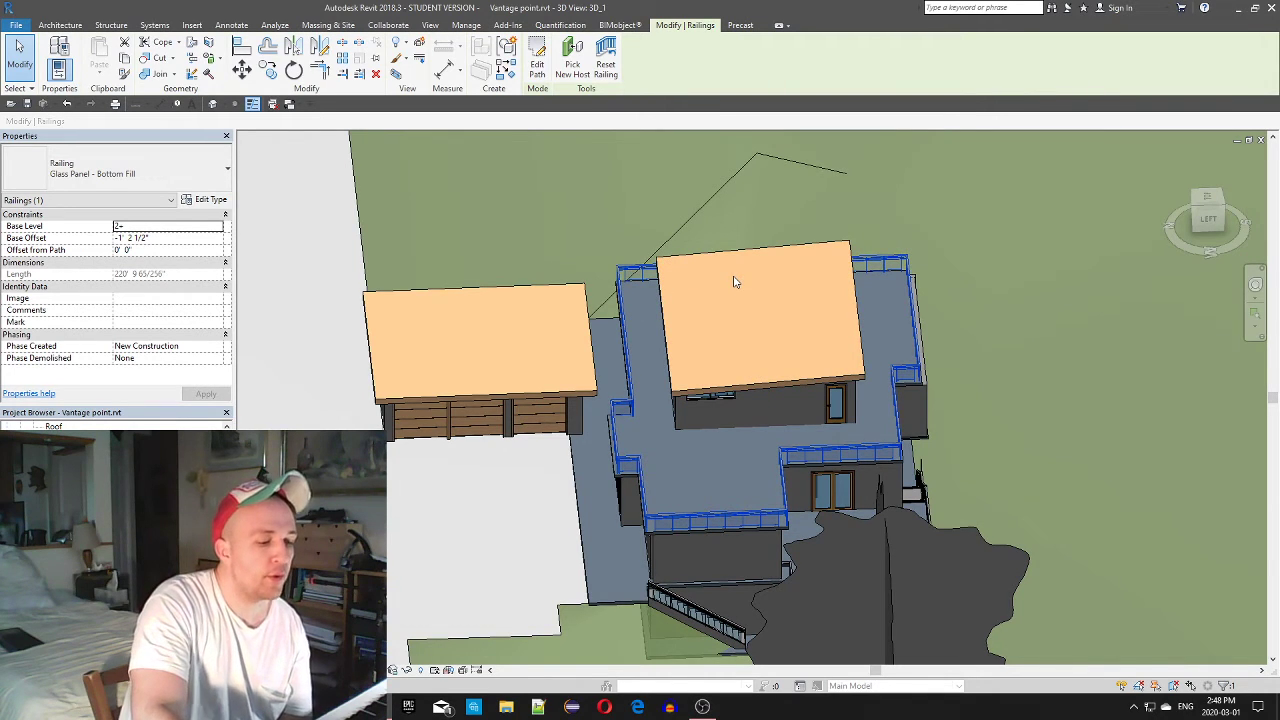
scroll(734, 282, "down", 1)
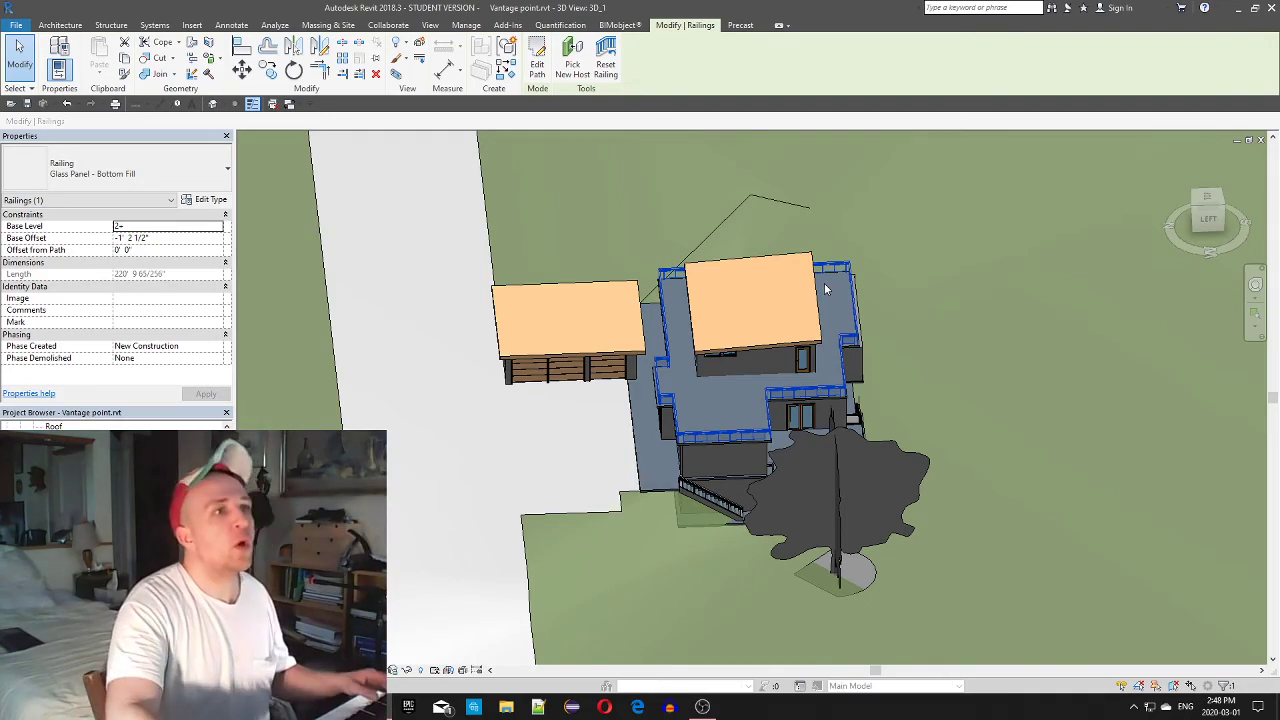
Preview the window facade and lower deck in the Ray Trace visual style, ending with the view set to Realistic
middle_click_drag(1085, 420, 800, 365, "shift")
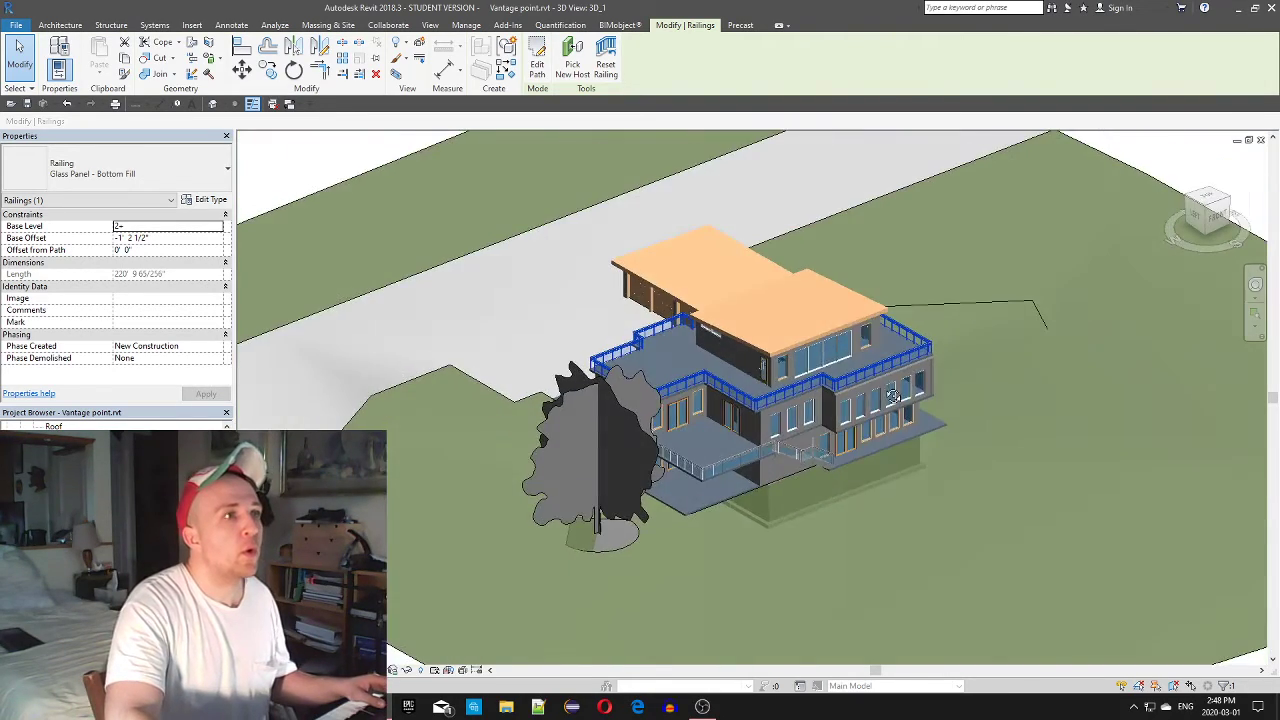
scroll(886, 387, "up", 2)
scroll(886, 387, "up", 2)
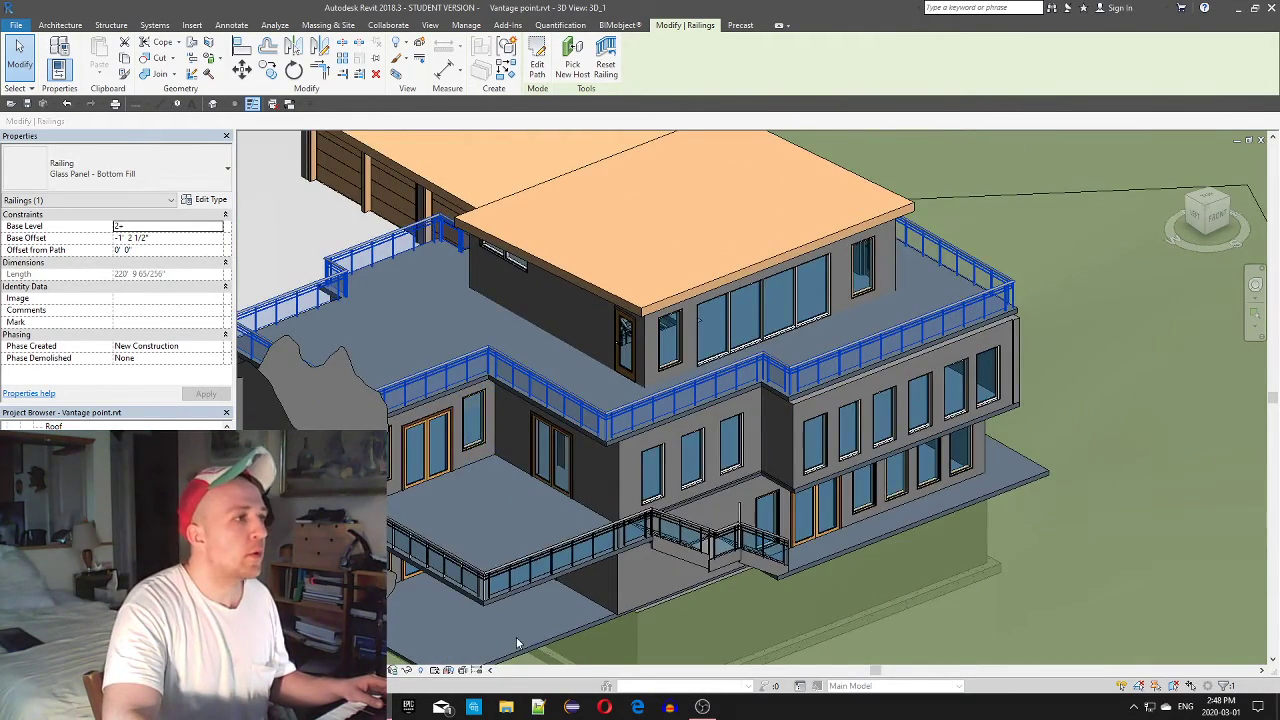
middle_click_drag(517, 643, 534, 561)
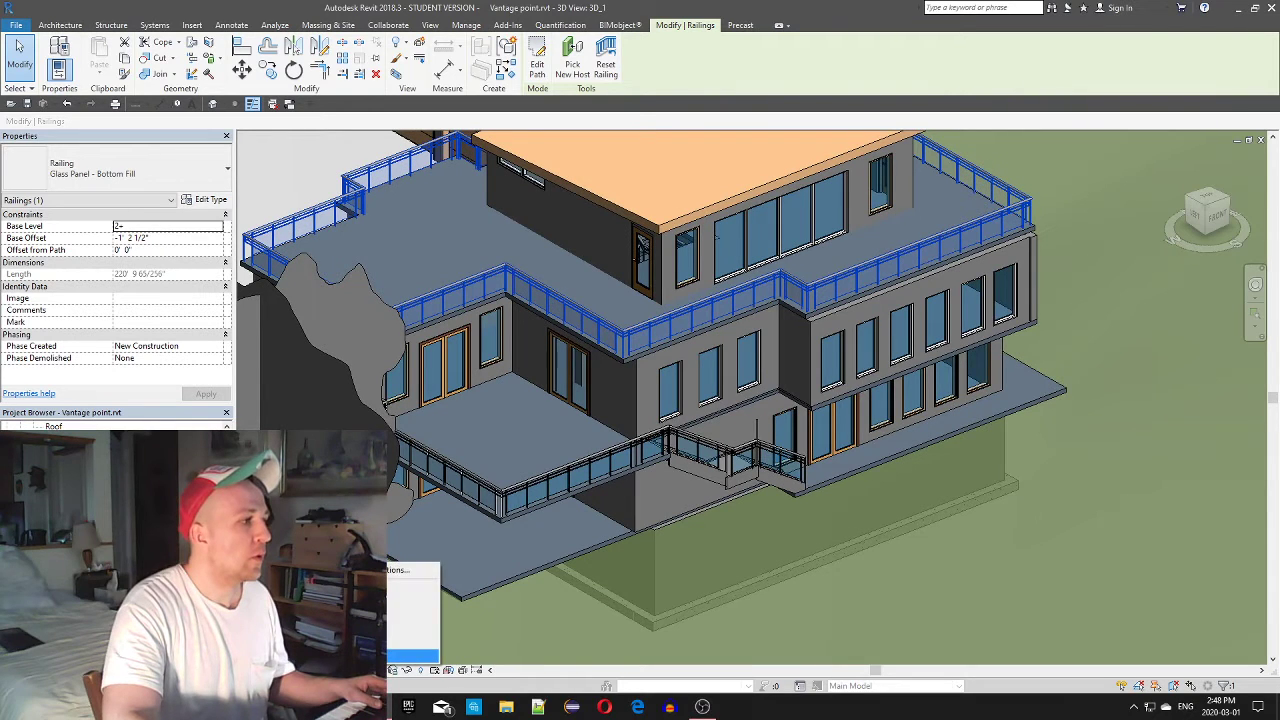
key("Escape")
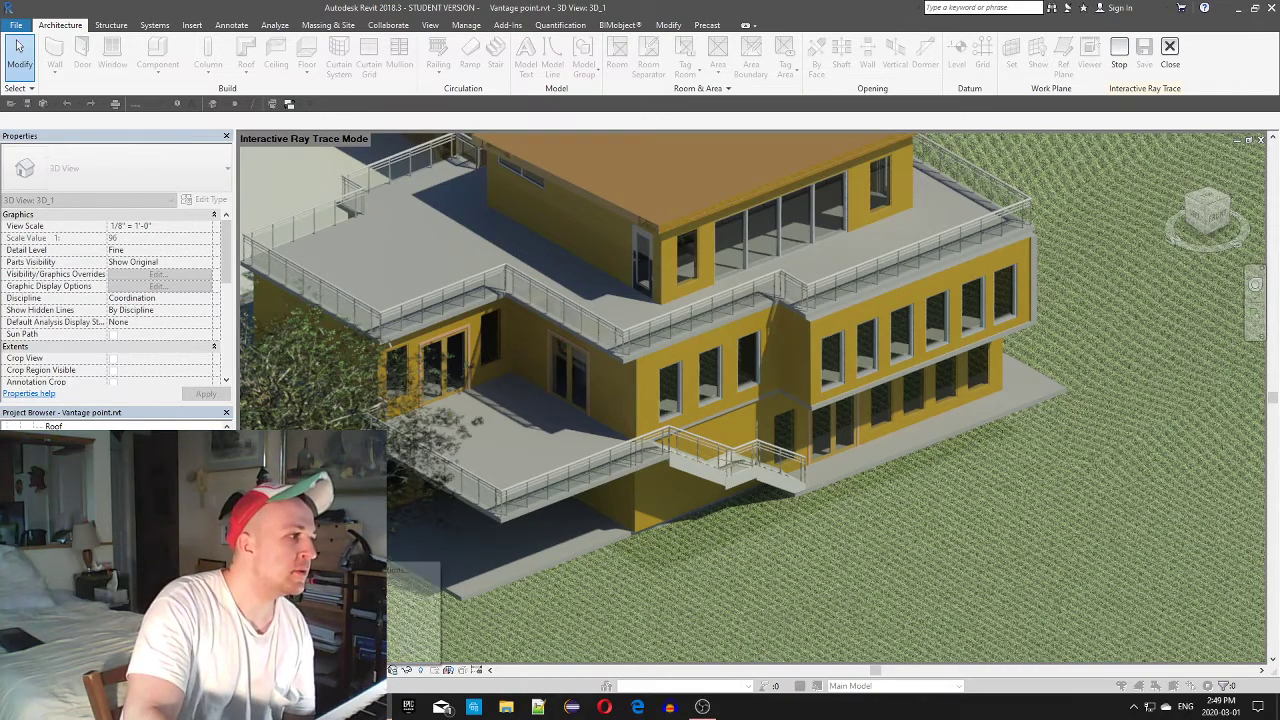
left_click(415, 643)
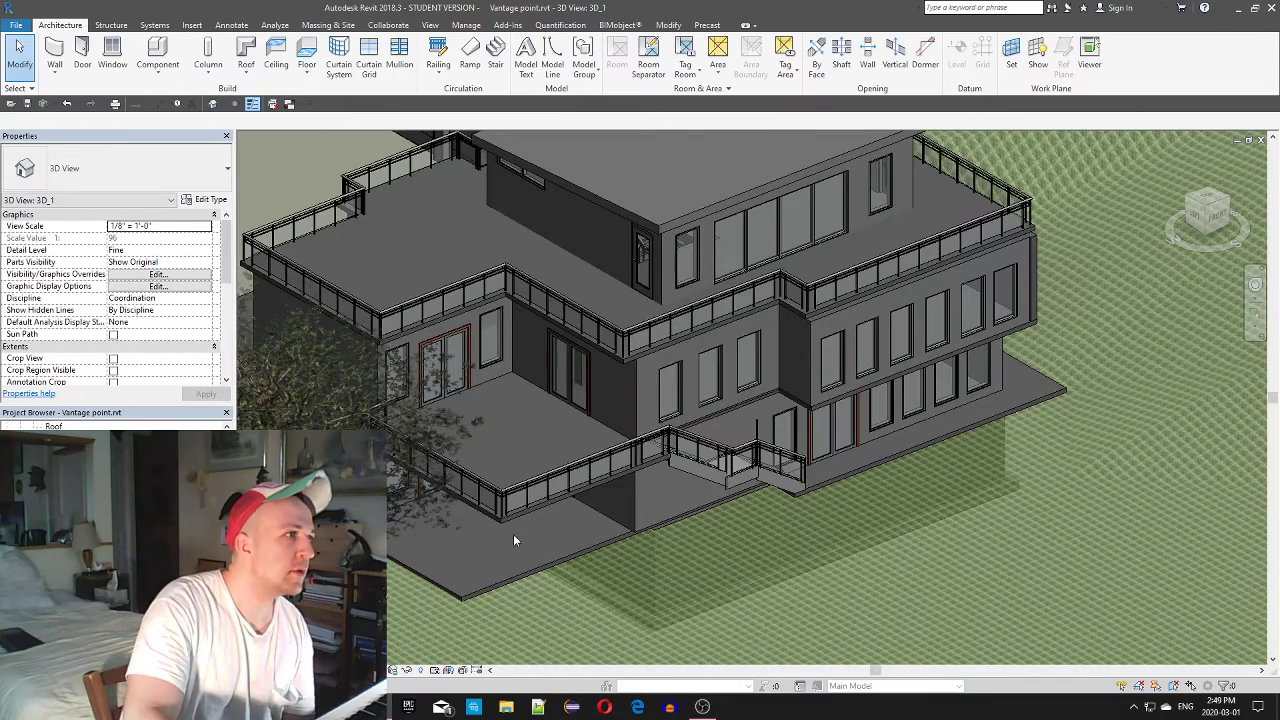
Show the lower deck corner from the top and start placing a vertical structural column there
left_click(508, 523)
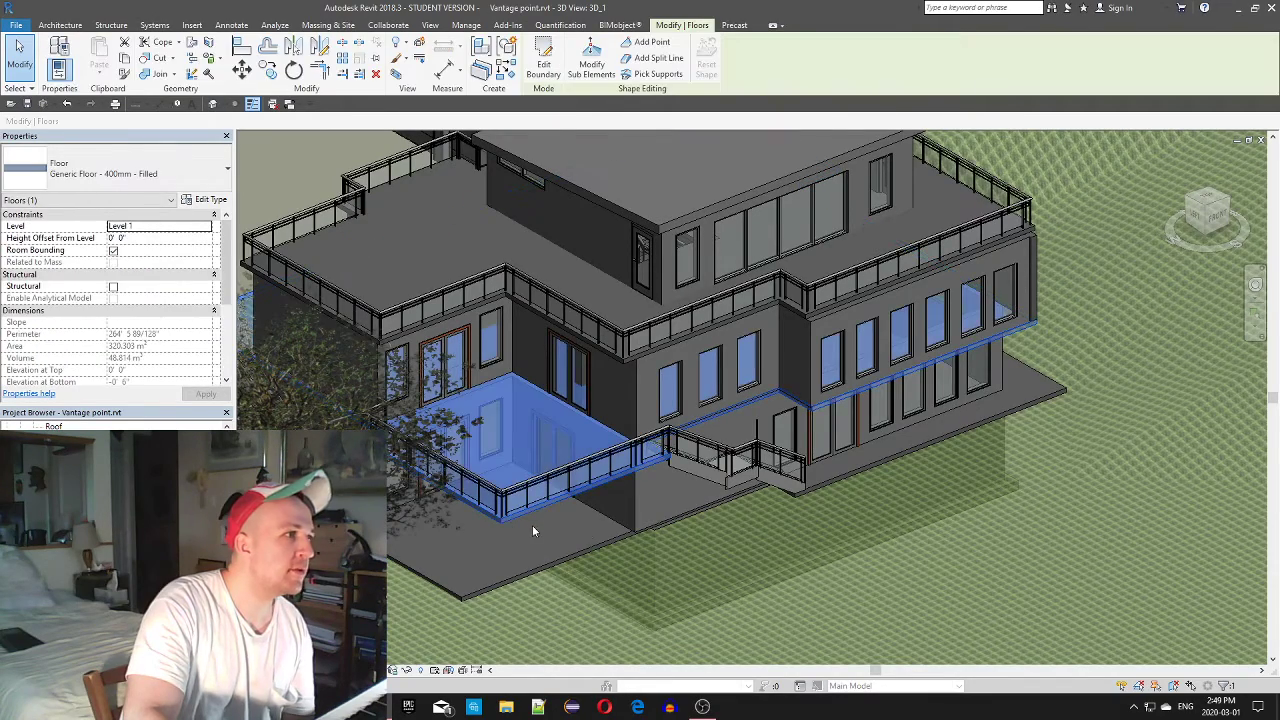
left_click(1206, 200)
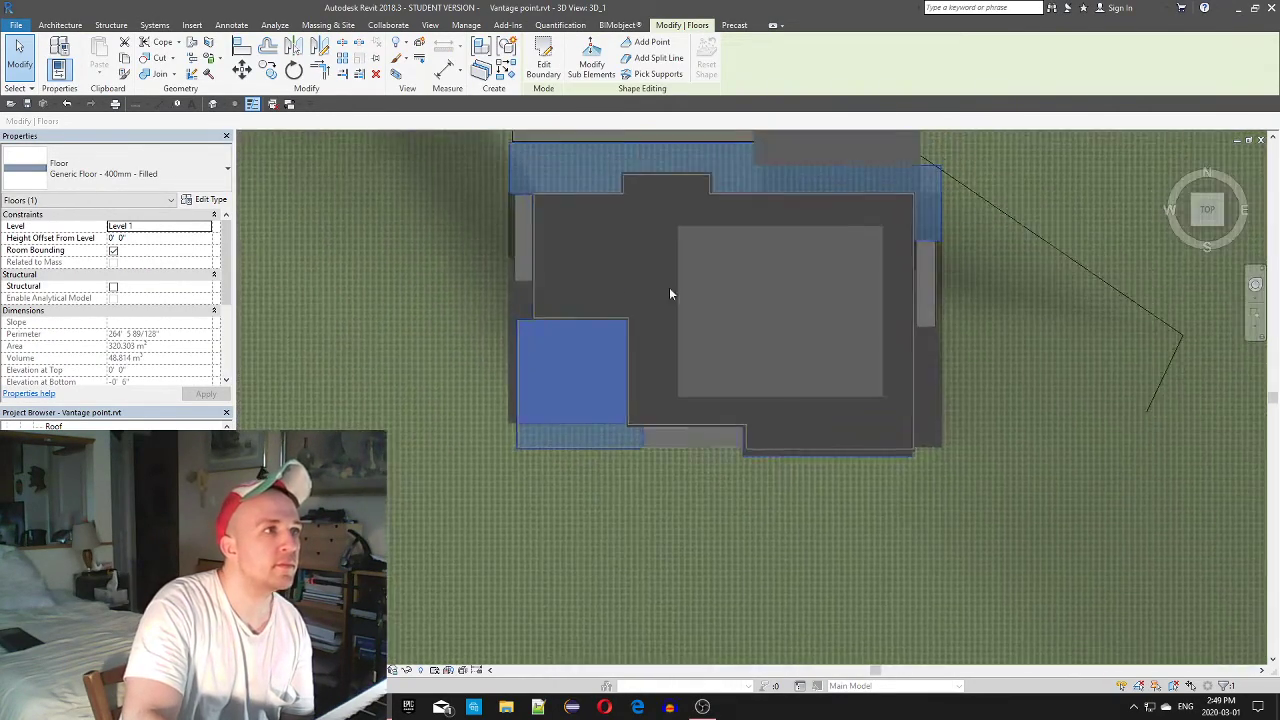
scroll(510, 480, "up", 6)
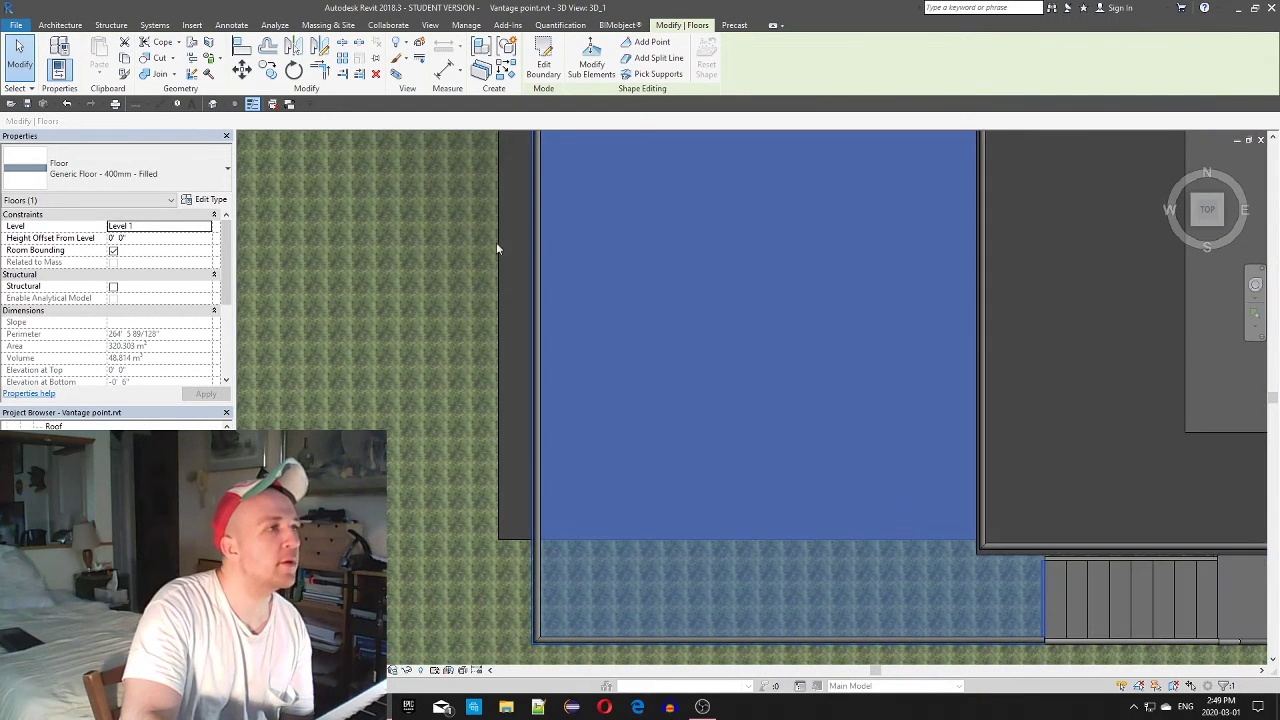
left_click(60, 24)
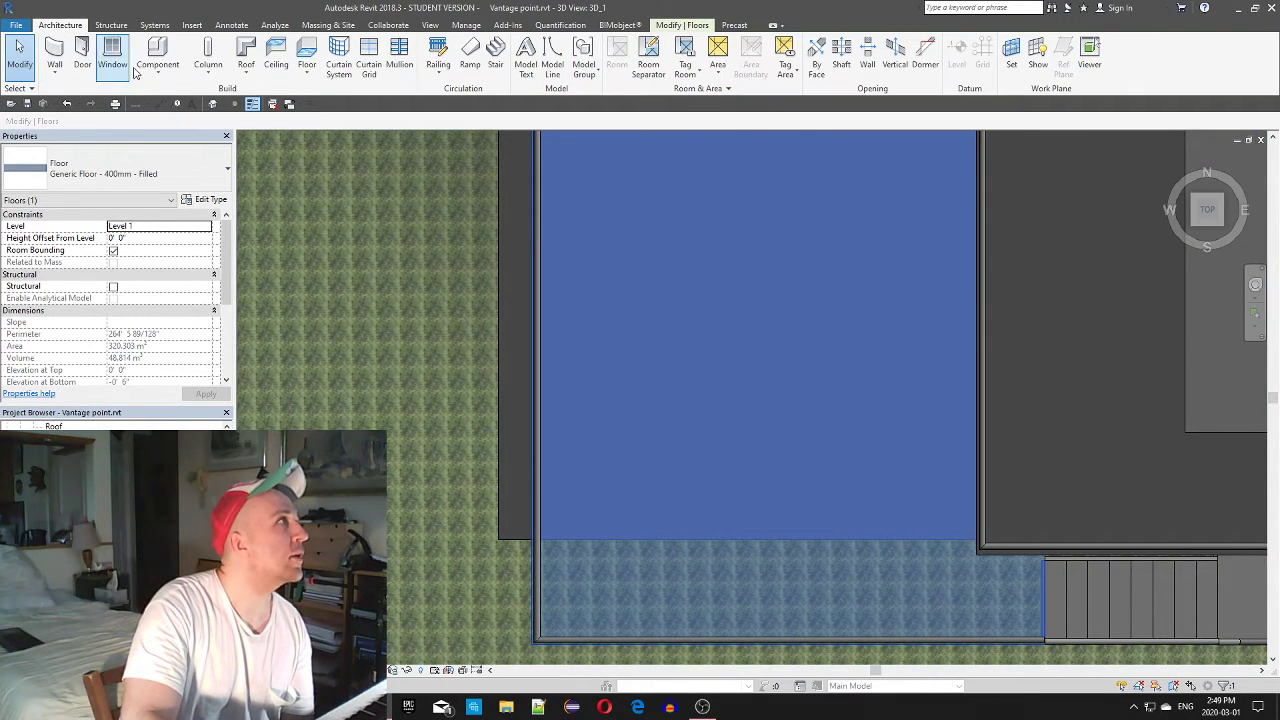
left_click(208, 72)
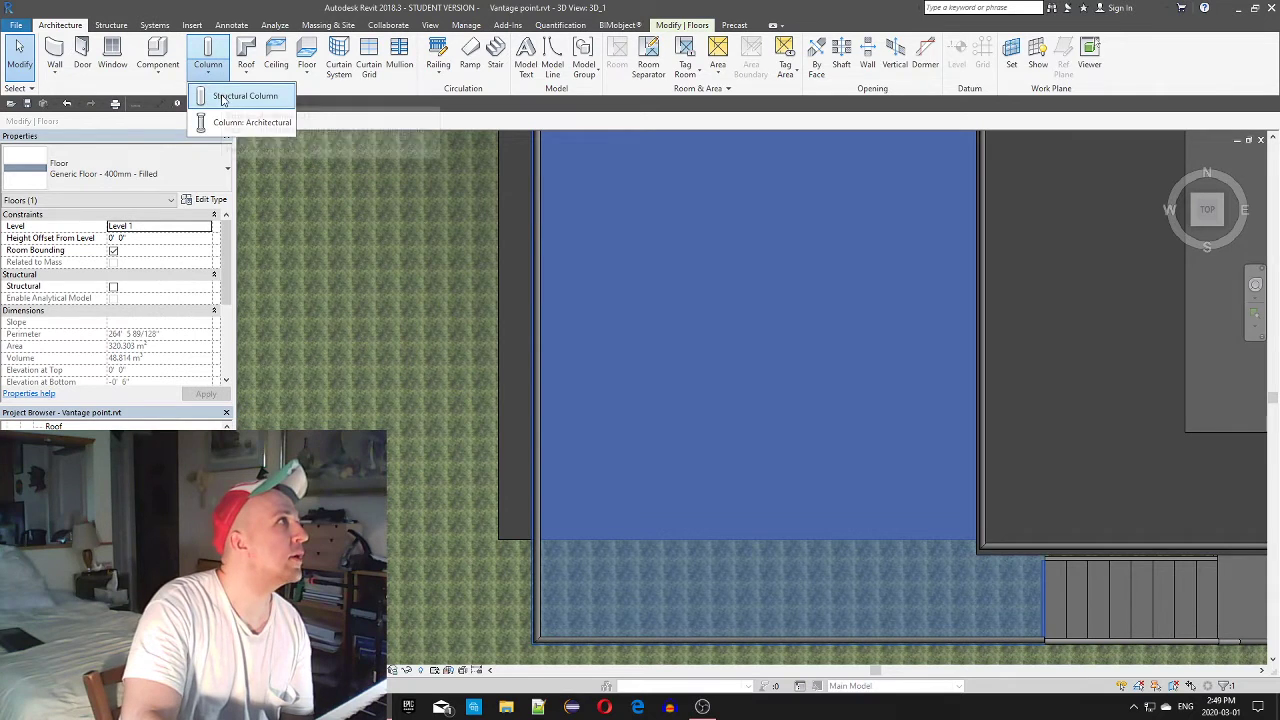
left_click(235, 96)
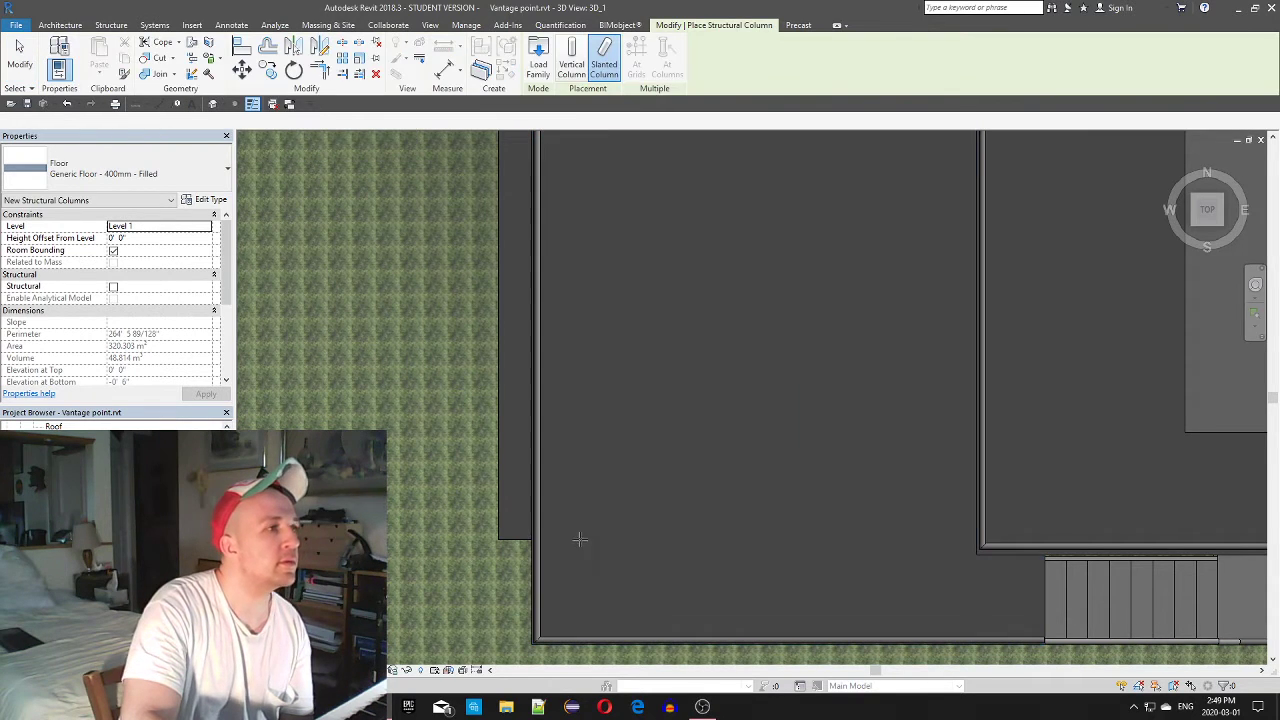
left_click(571, 62)
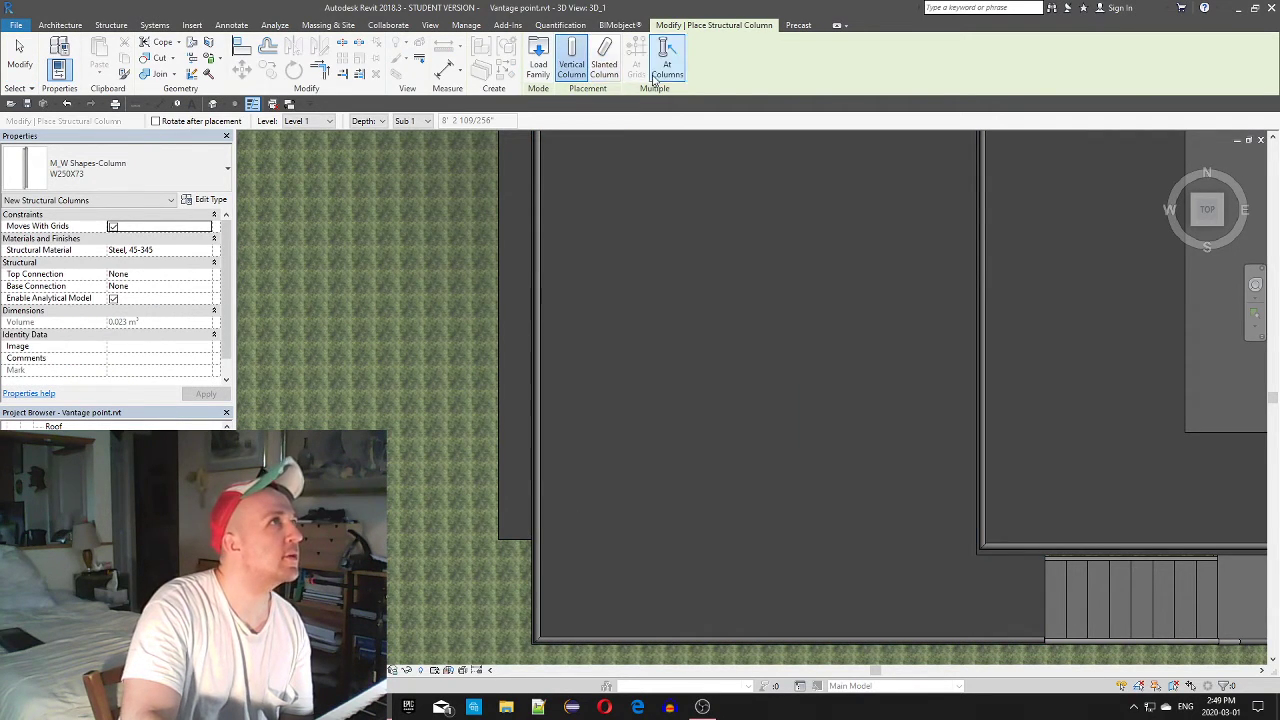
left_click(208, 172)
left_click(560, 55)
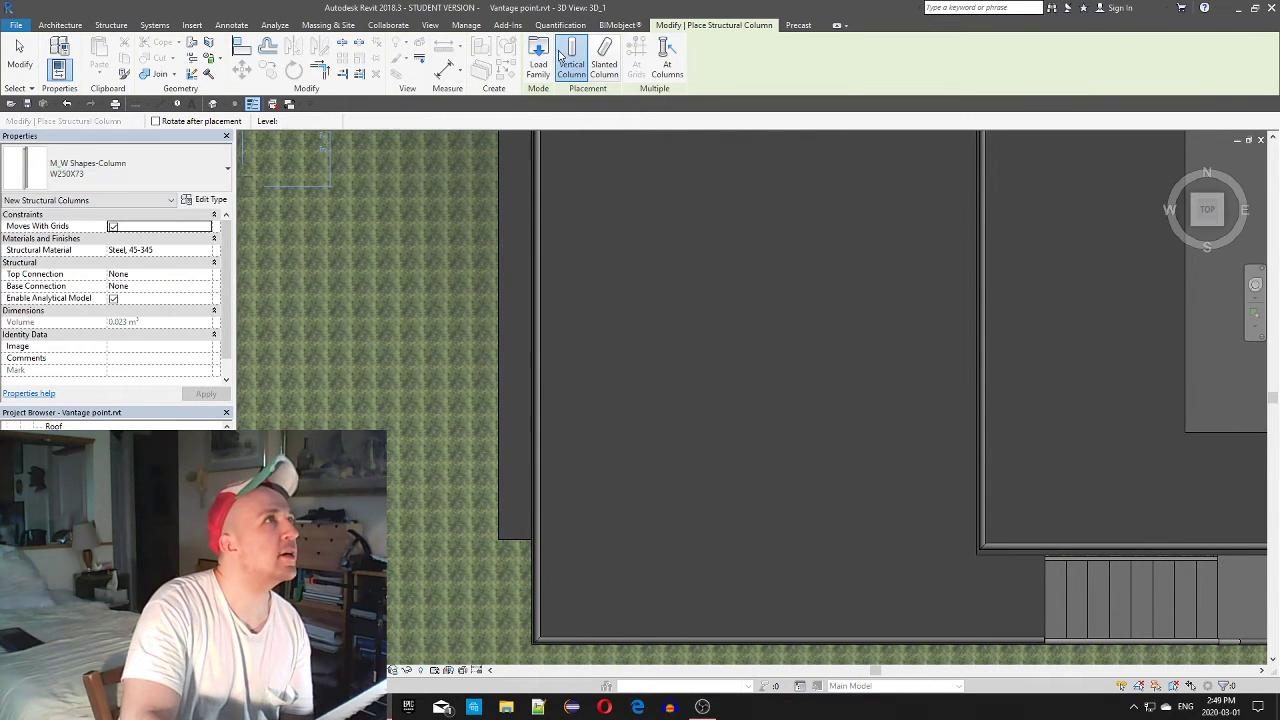
Try to load the M_Chamfered Column and M_Rectangular Column families from the Columns library folder as structural columns
left_click(540, 60)
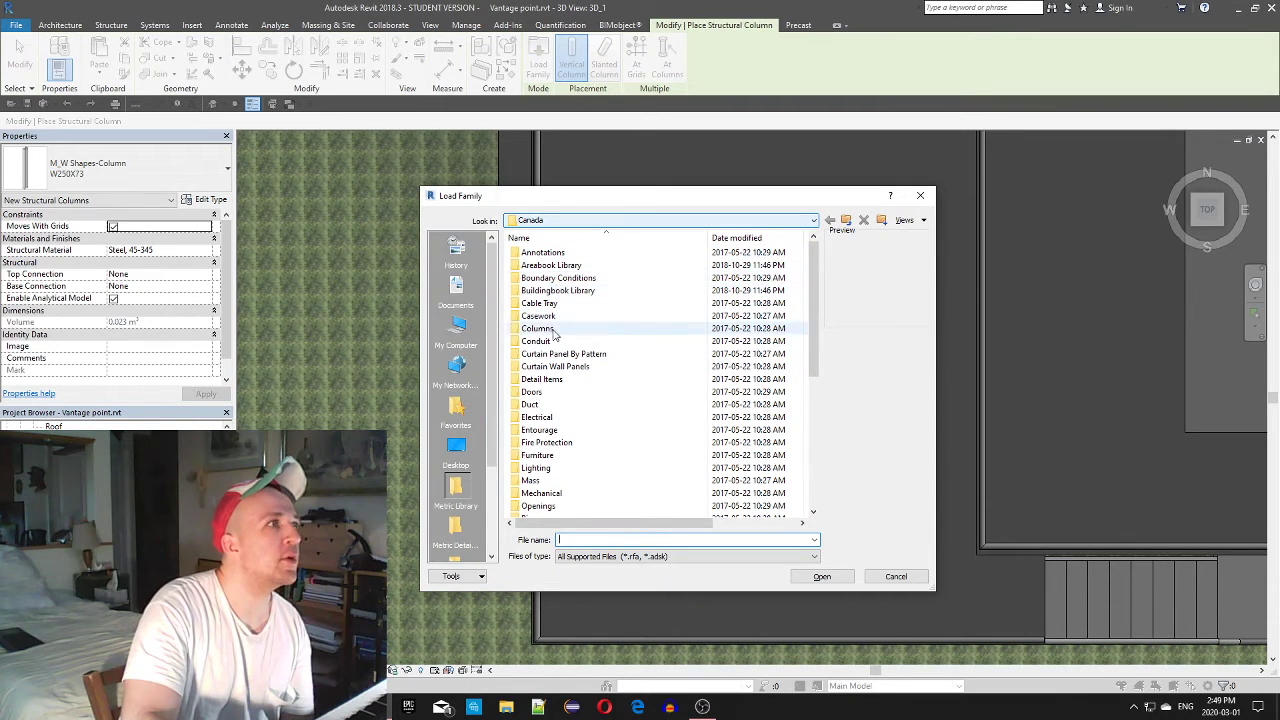
double_click(552, 329)
left_click(549, 254)
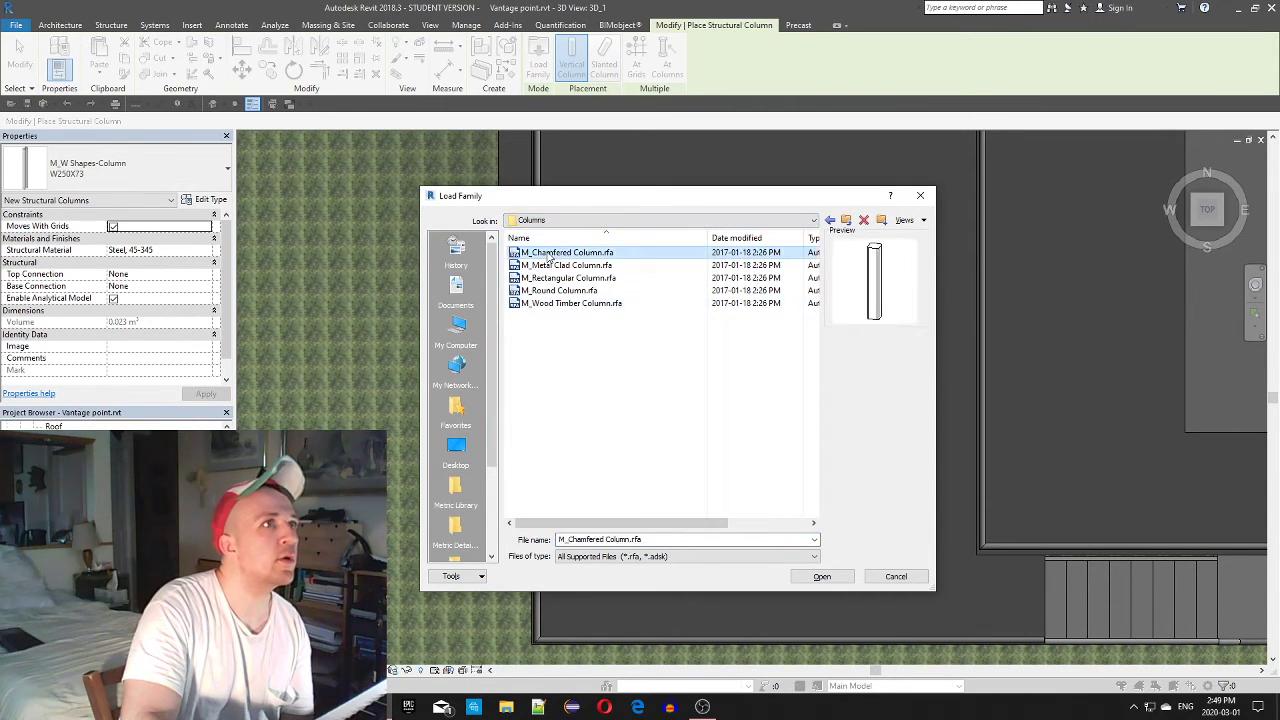
double_click(562, 256)
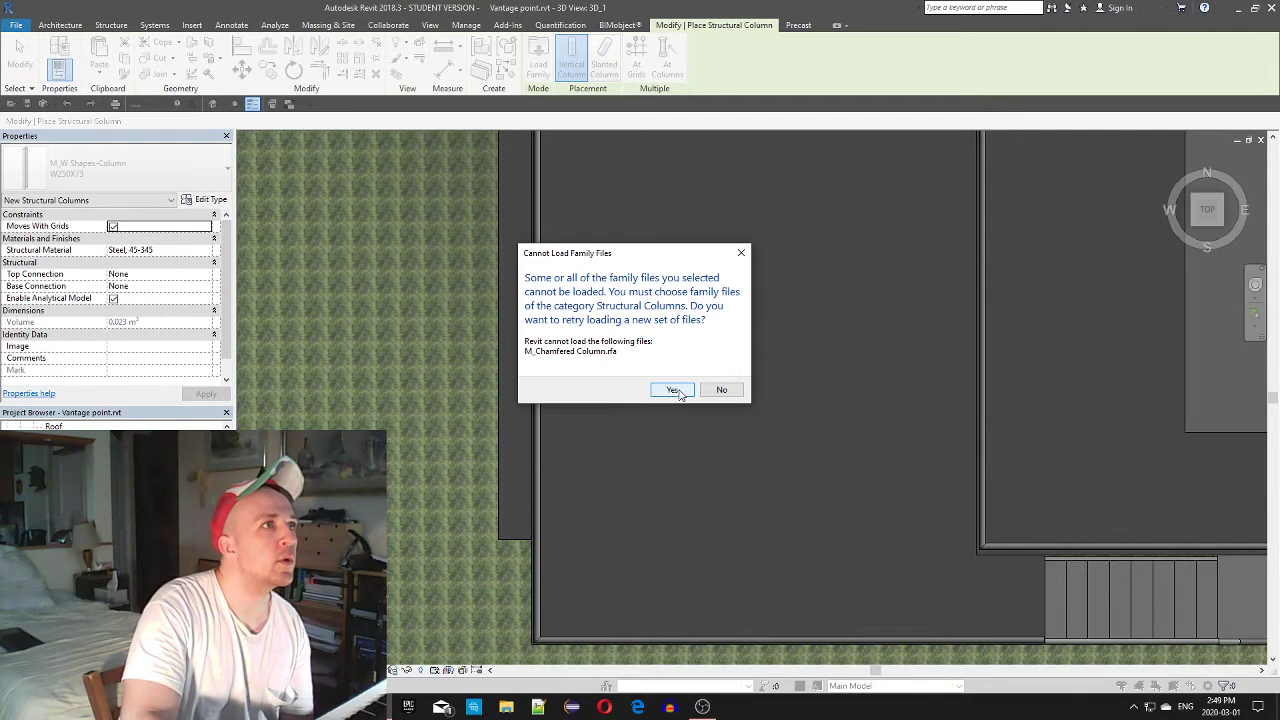
left_click(675, 391)
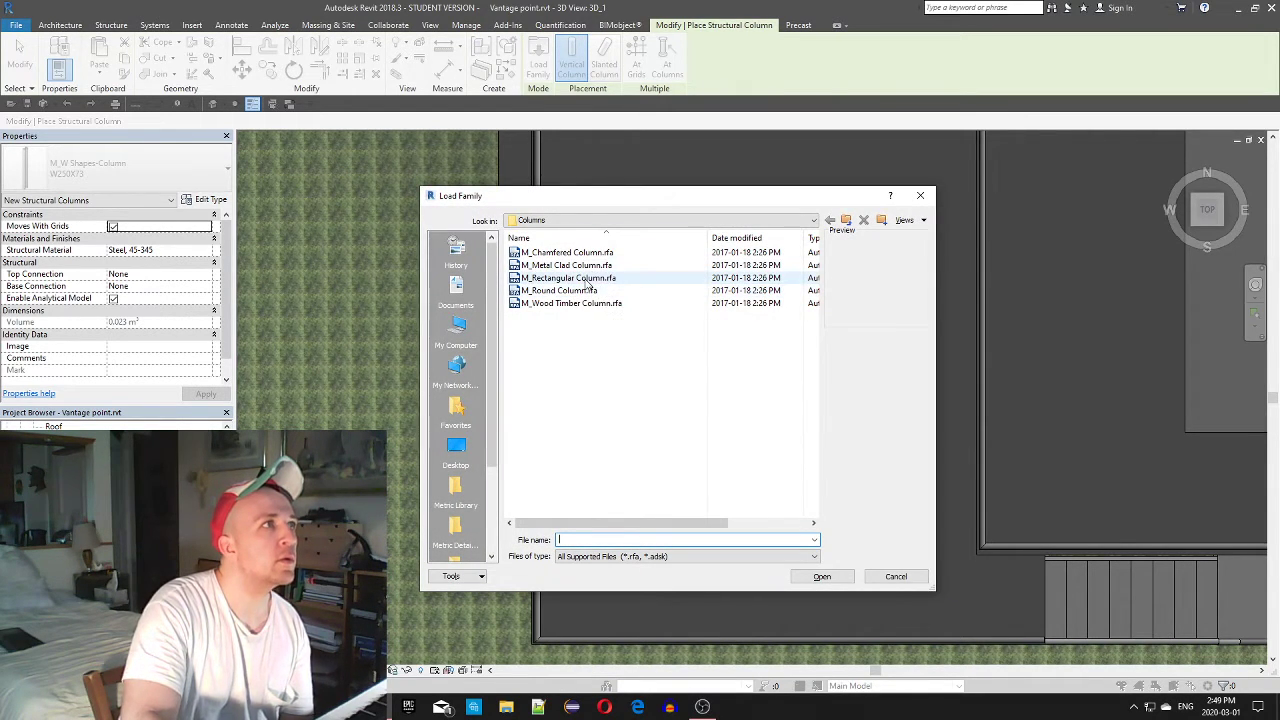
double_click(589, 280)
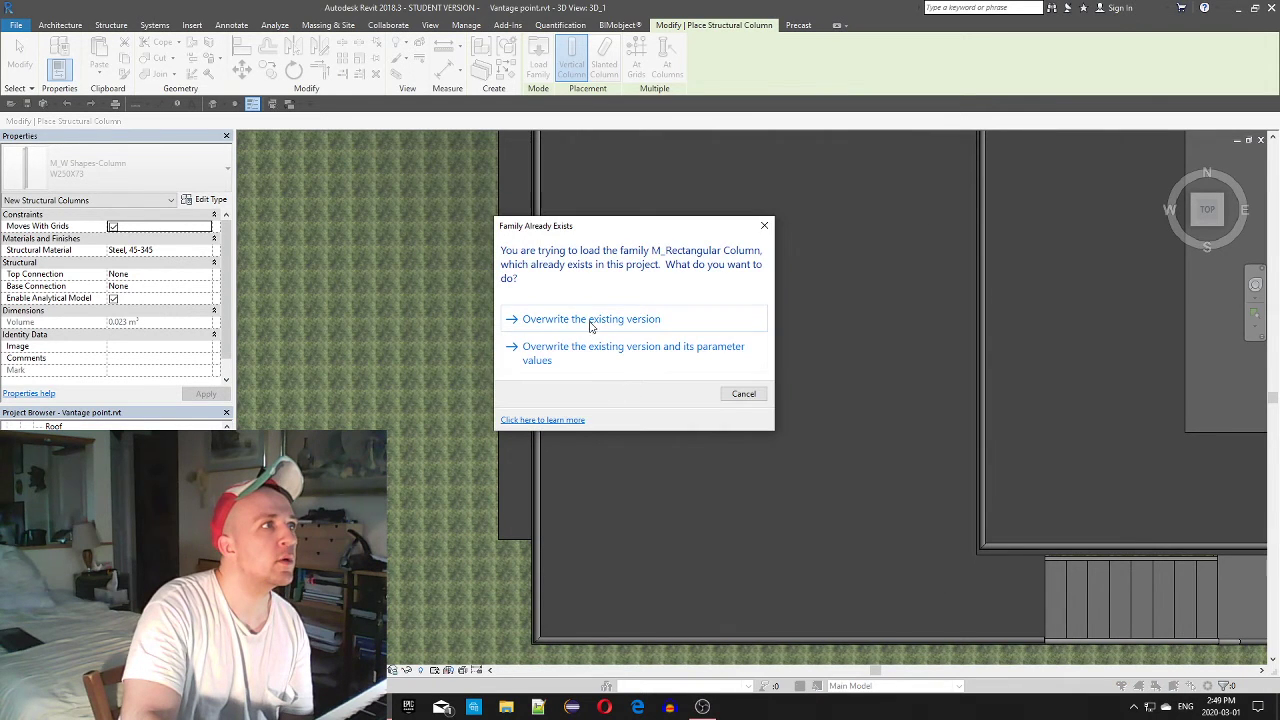
left_click(594, 320)
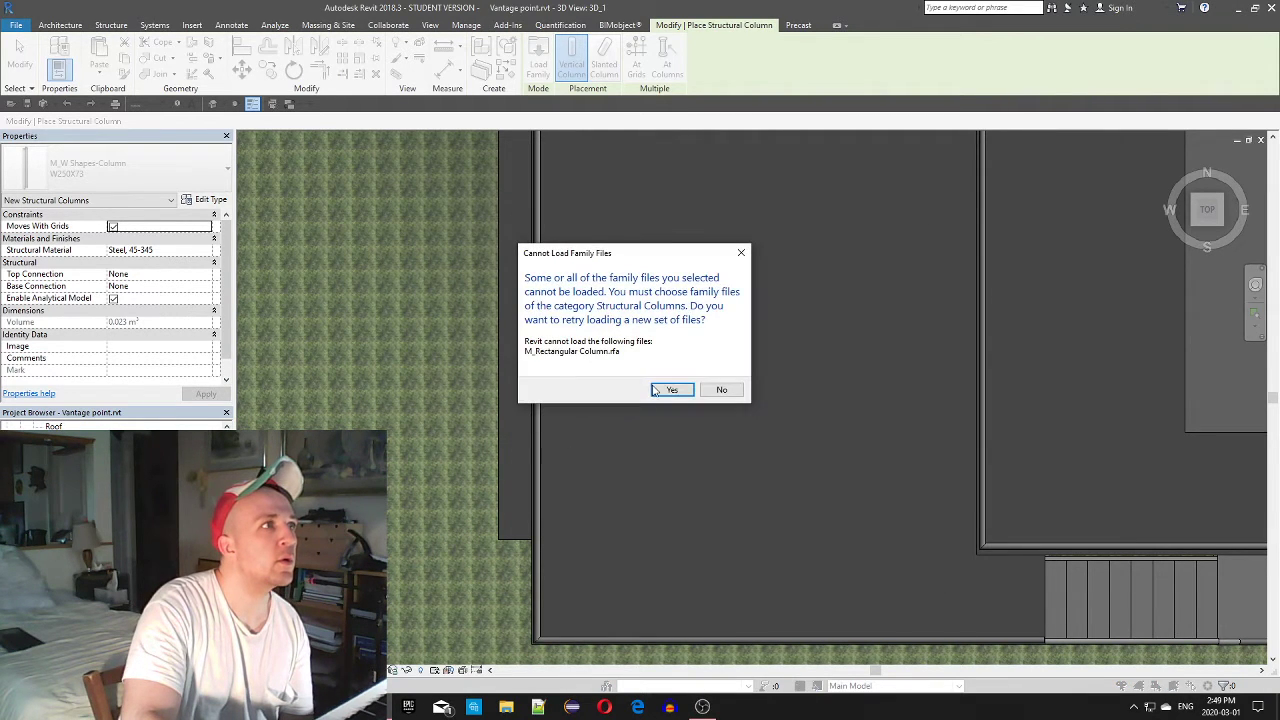
left_click(662, 391)
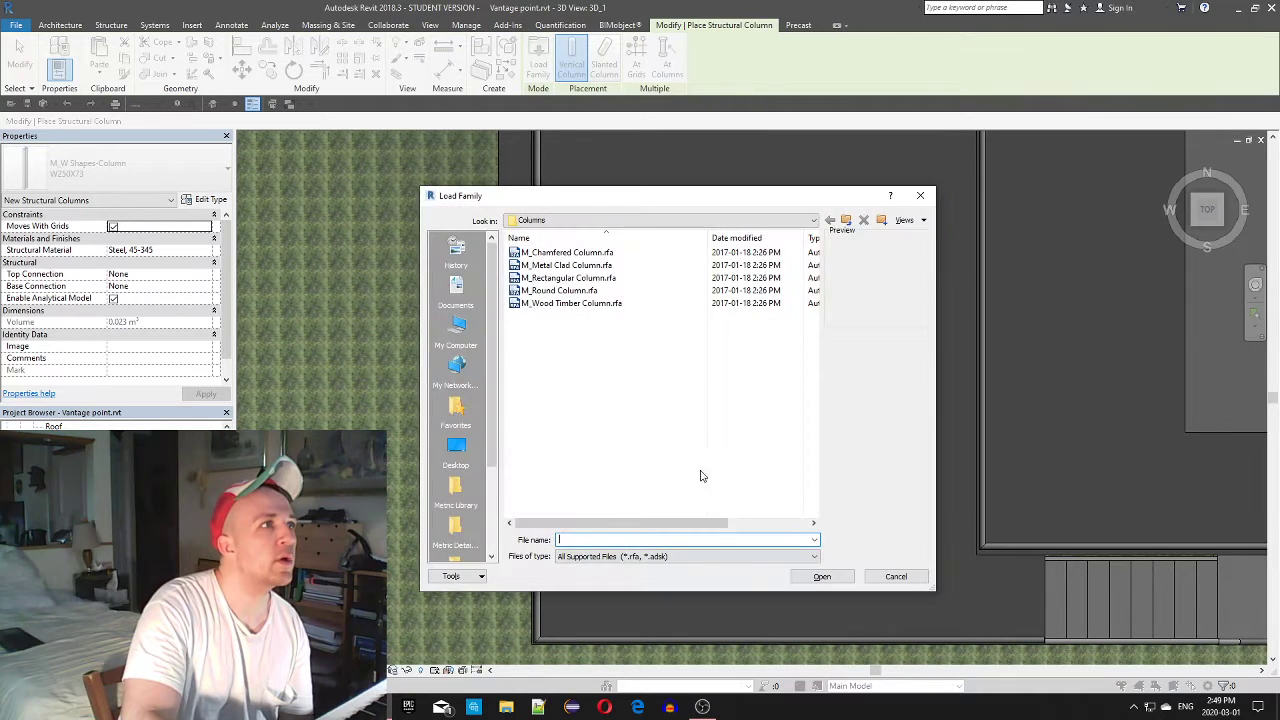
left_click(896, 576)
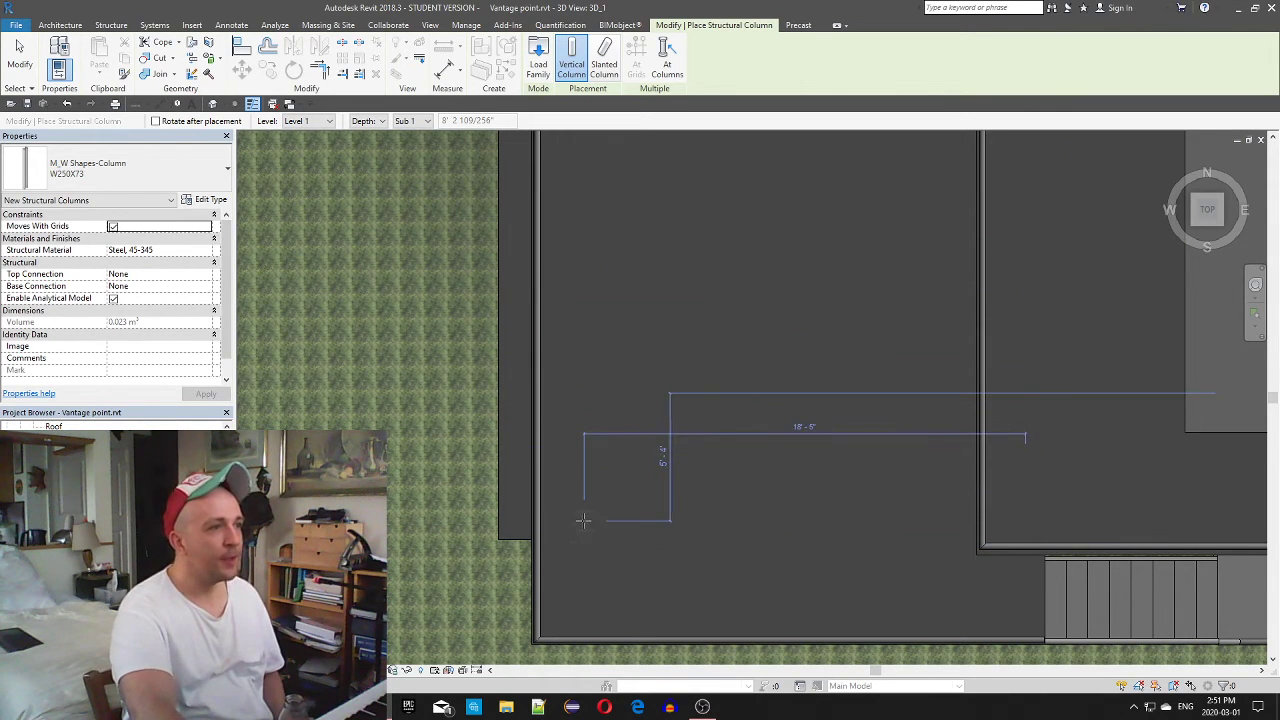
Switch the structural column type to M_W Shapes-Column W250X49.1
left_click(141, 161)
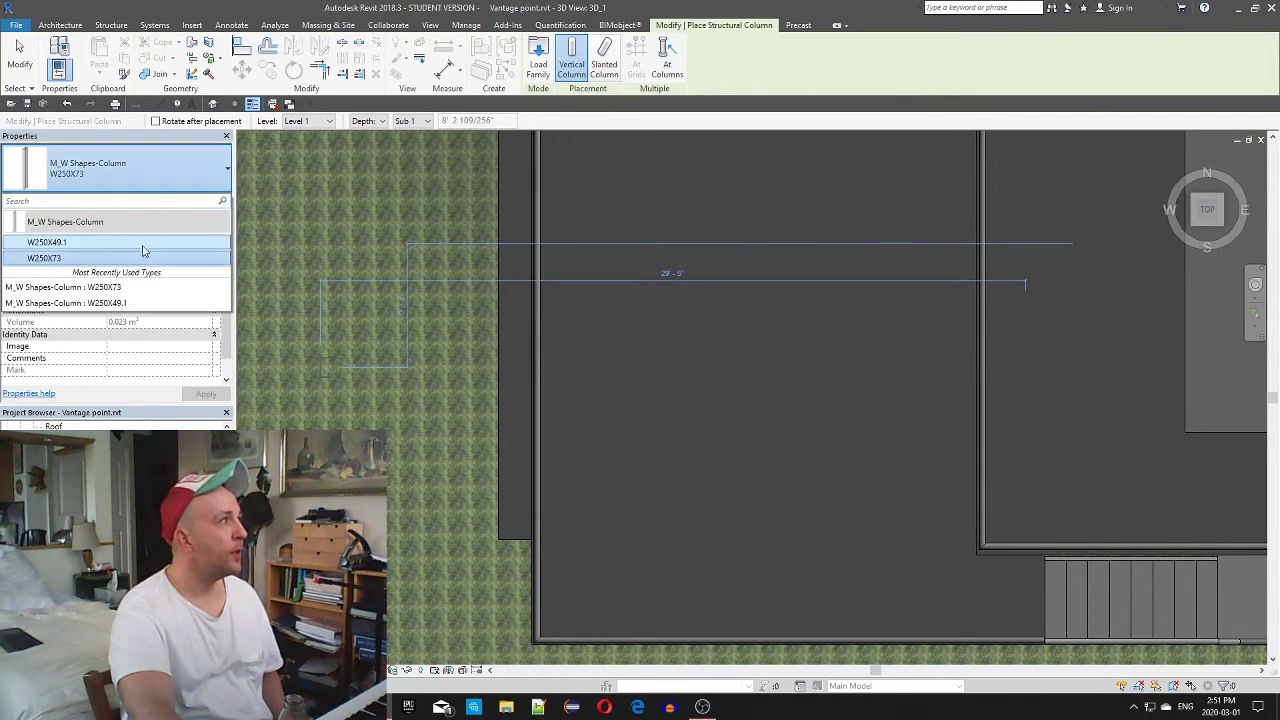
left_click(141, 290)
left_click(165, 185)
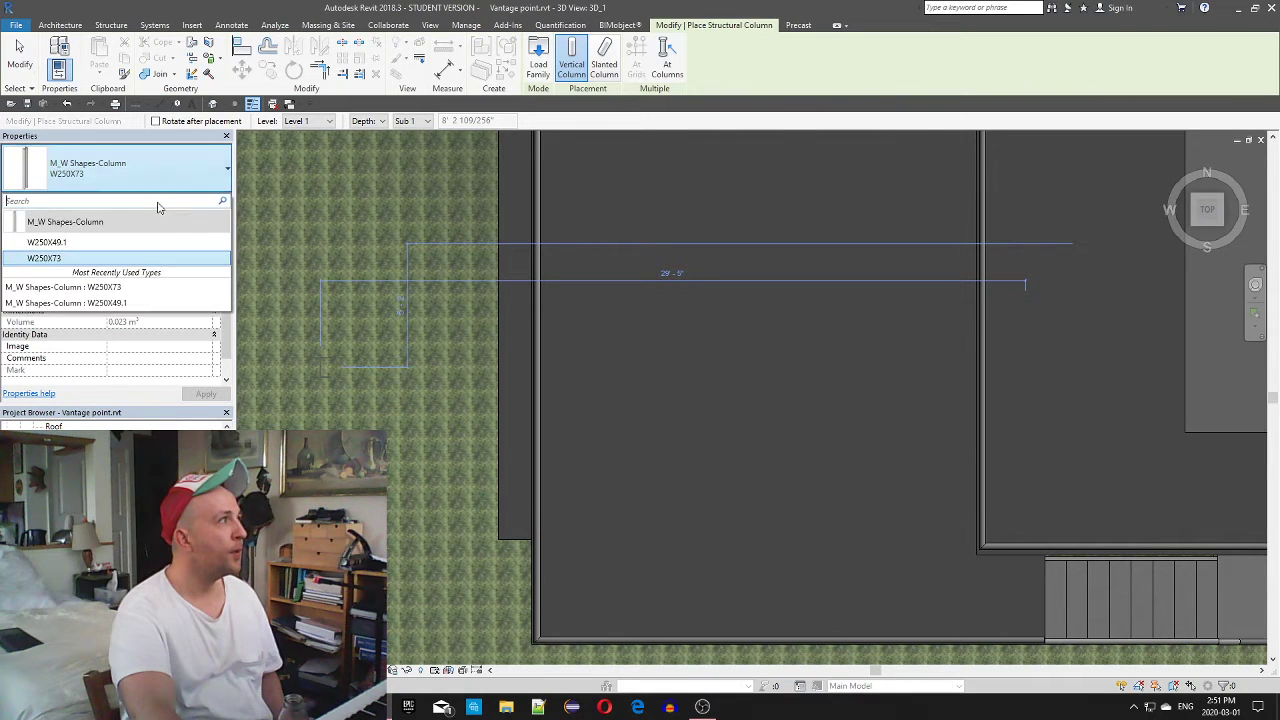
left_click(152, 248)
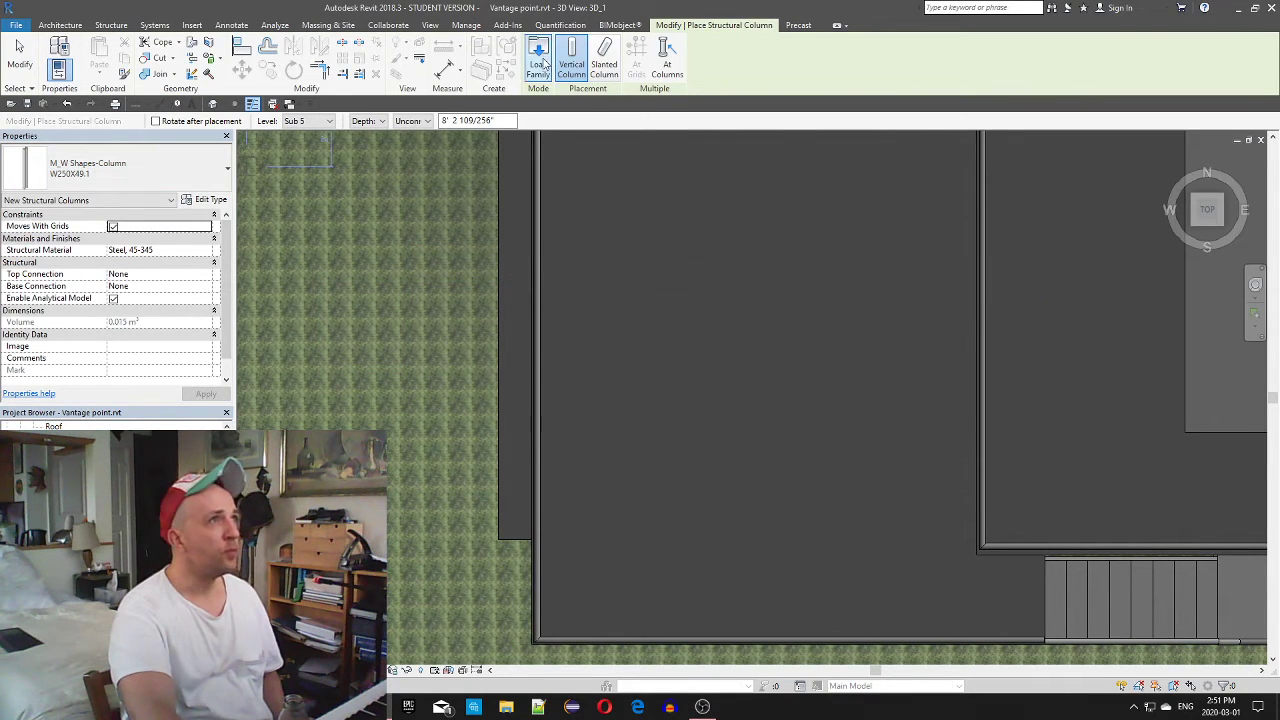
Try to load the M_Wood Timber Column family from the Columns library folder as a structural column
left_click(538, 62)
left_click(617, 303)
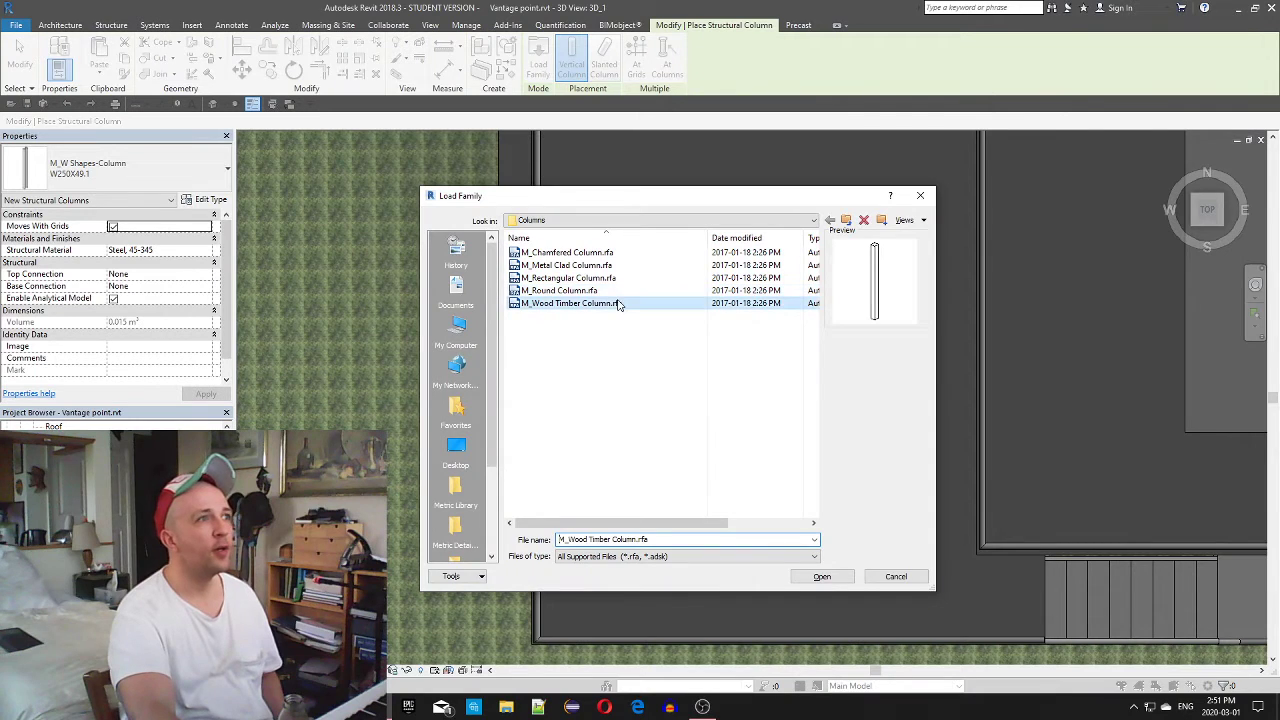
double_click(617, 303)
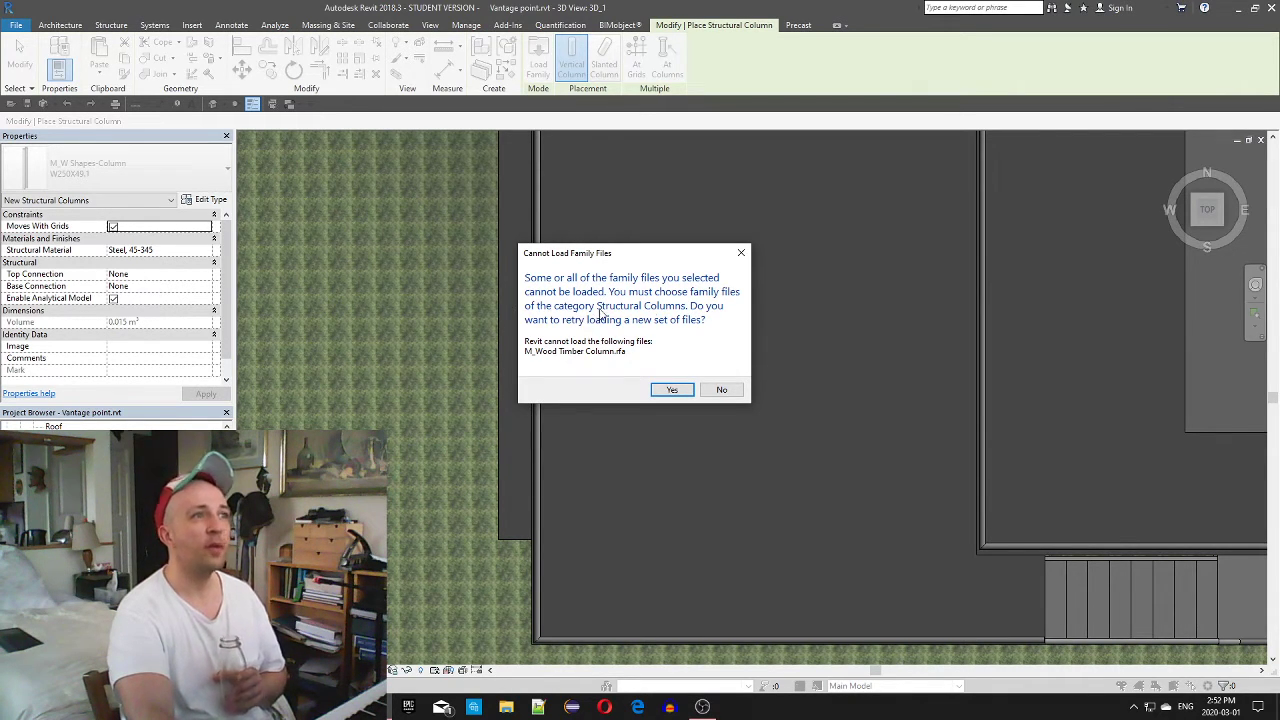
left_click(672, 390)
Preview the round and rectangular column families and try to load M_Rectangular Column, overwriting the existing version and its parameter values
left_click(597, 302)
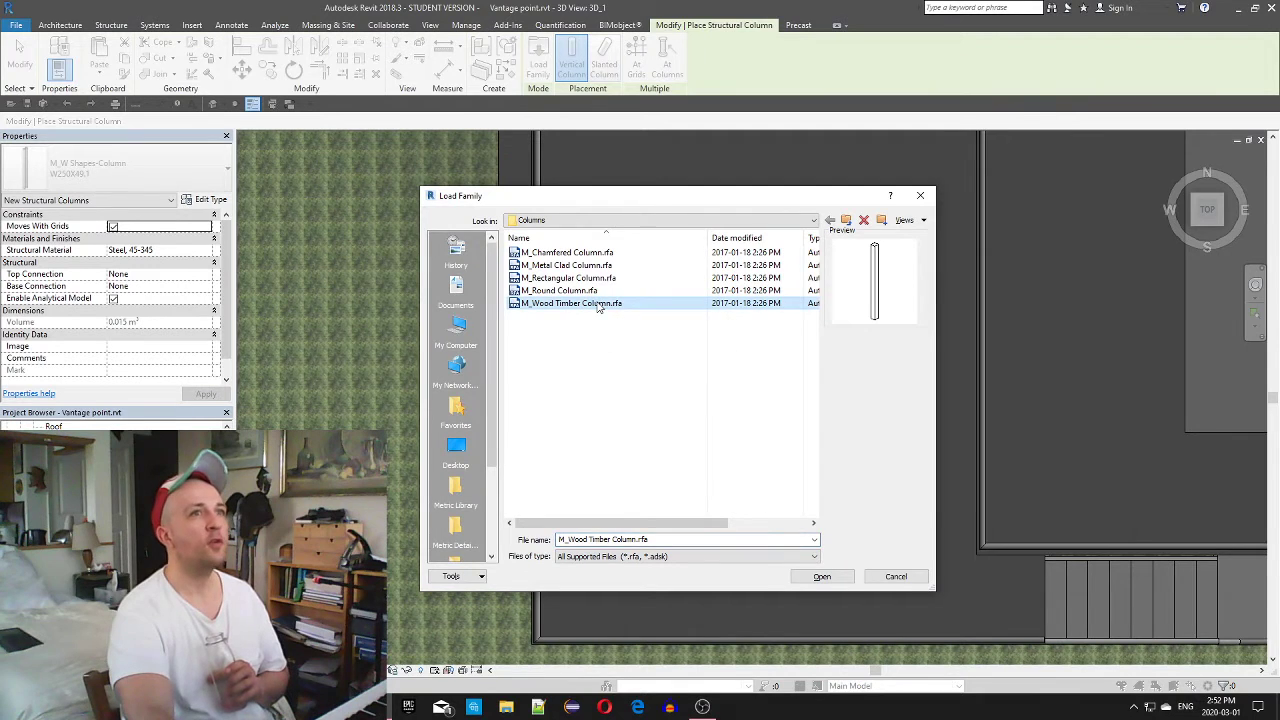
left_click(593, 290)
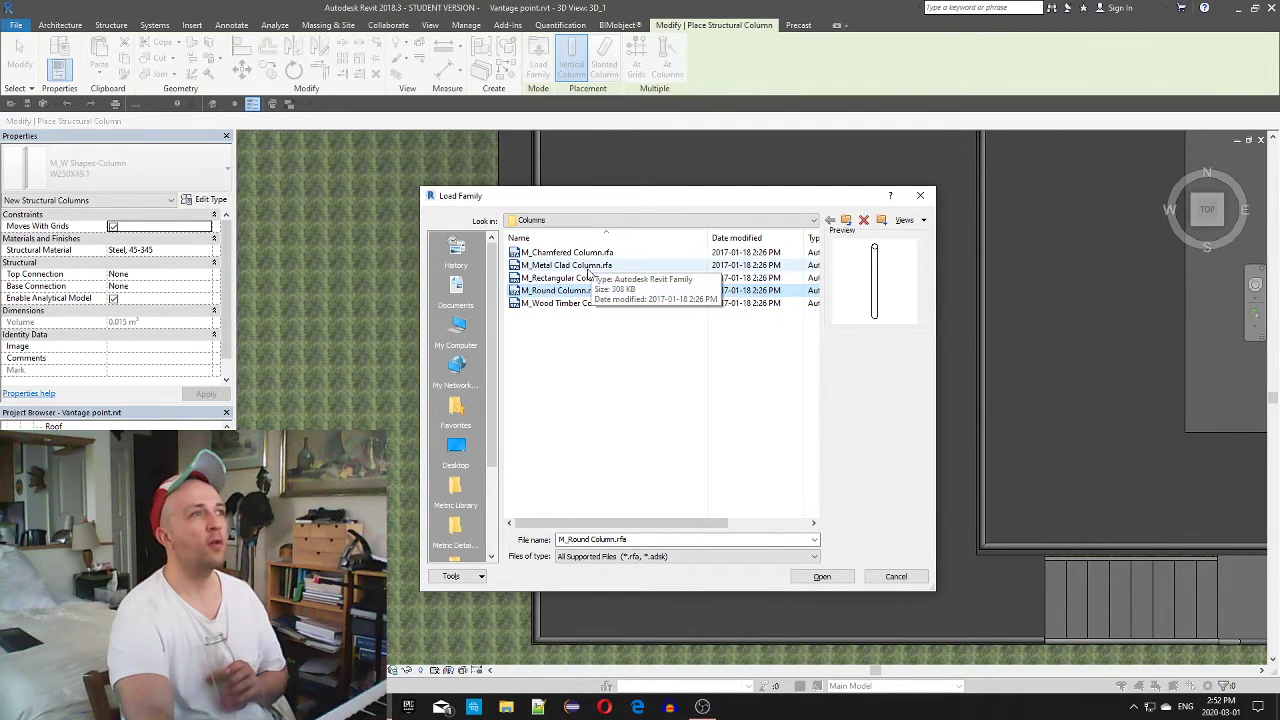
left_click(588, 278)
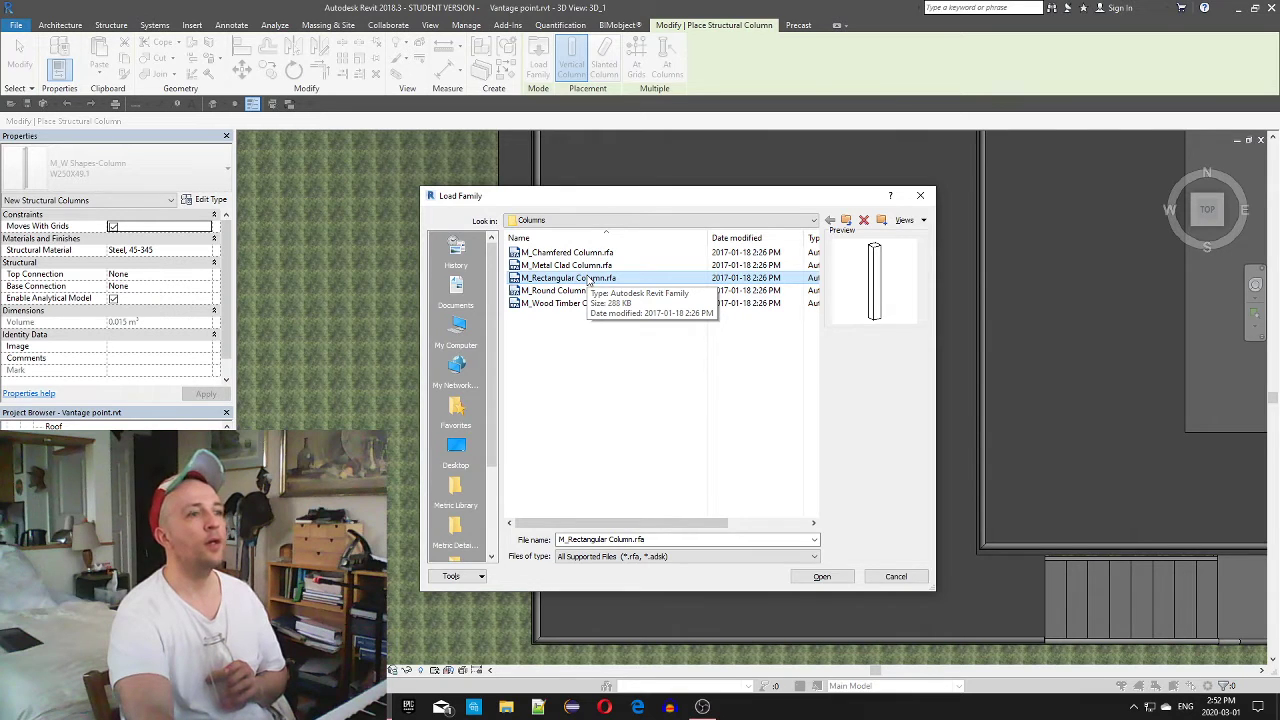
double_click(588, 279)
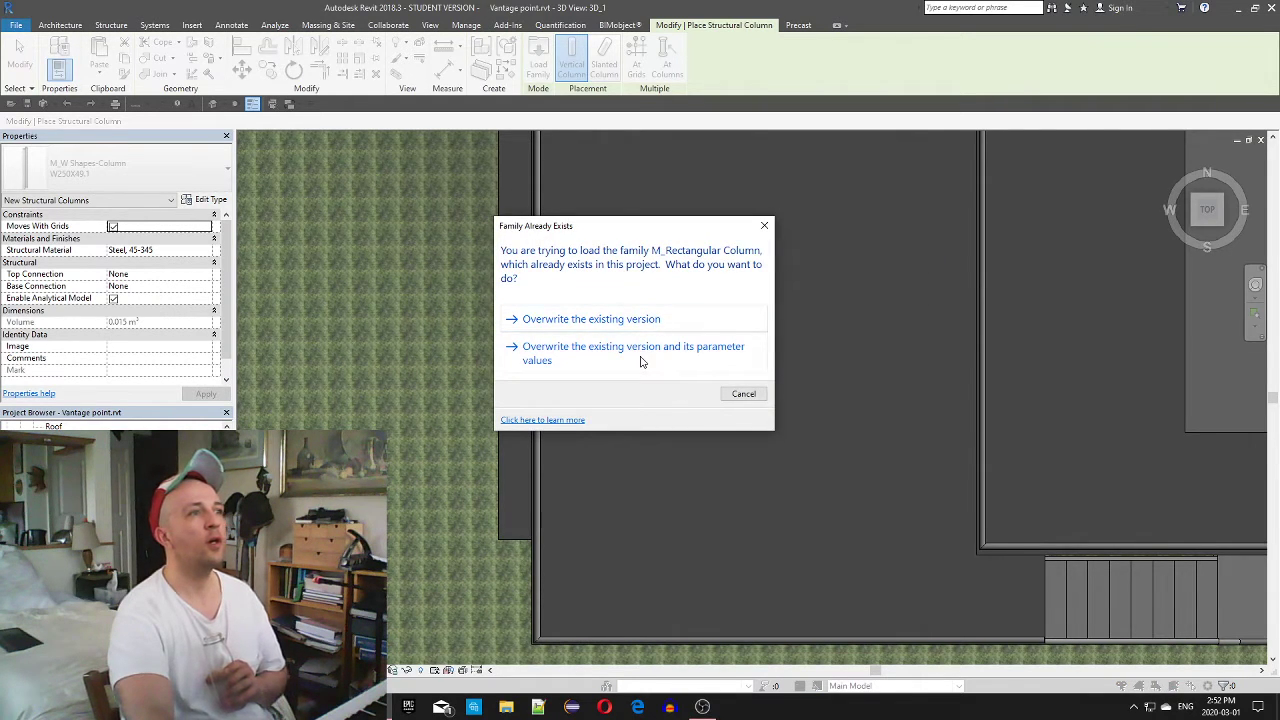
left_click(641, 358)
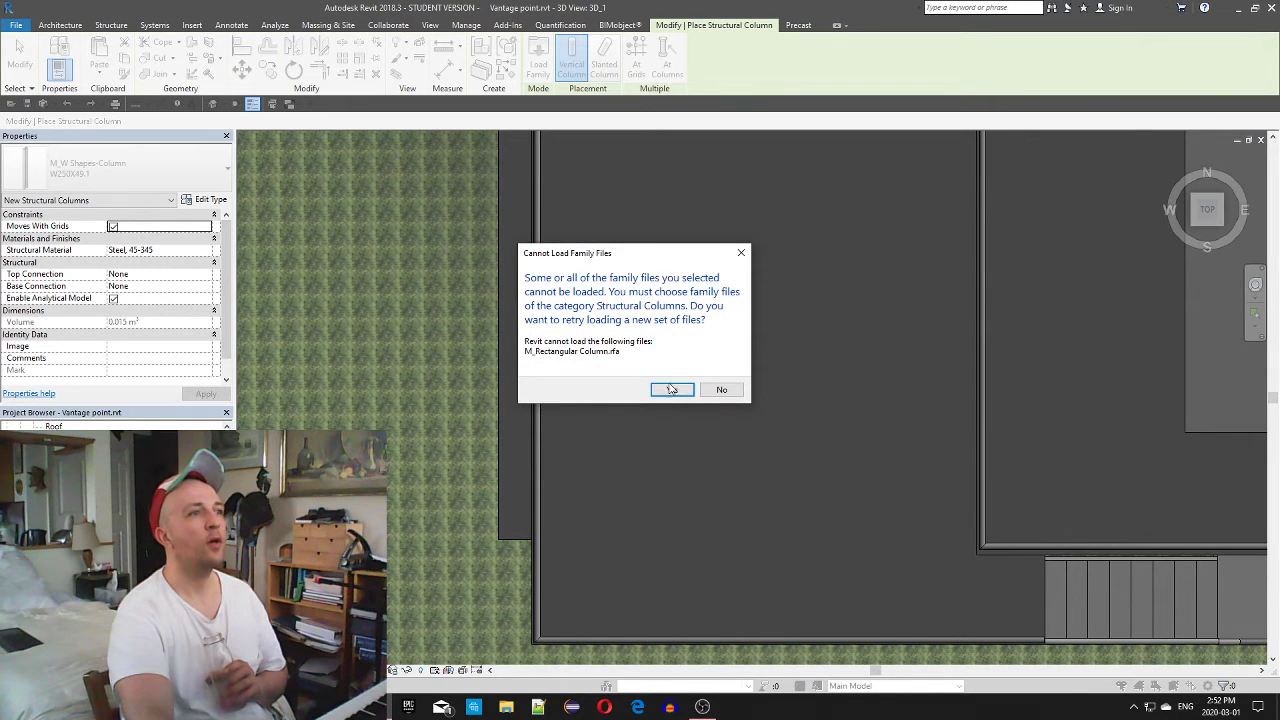
left_click(671, 389)
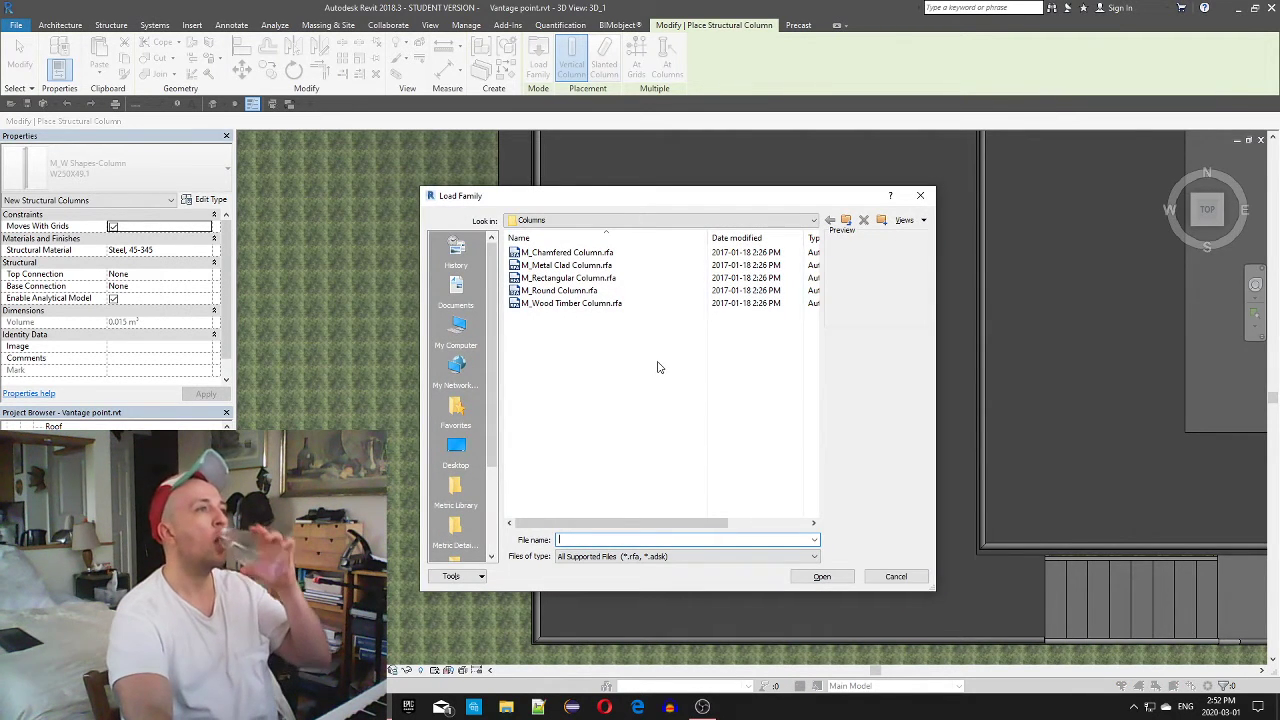
Browse the Canada family library to the Wood folder inside Structural Columns
left_click(846, 220)
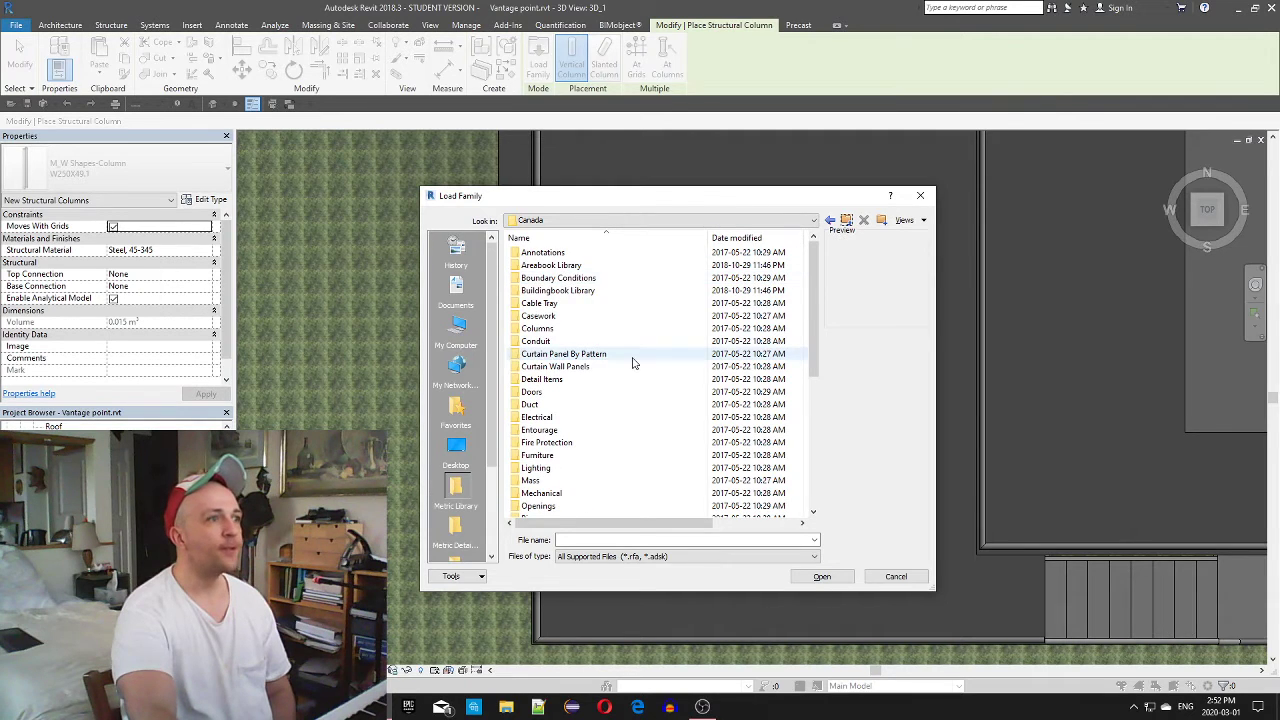
scroll(632, 363, "down", 7)
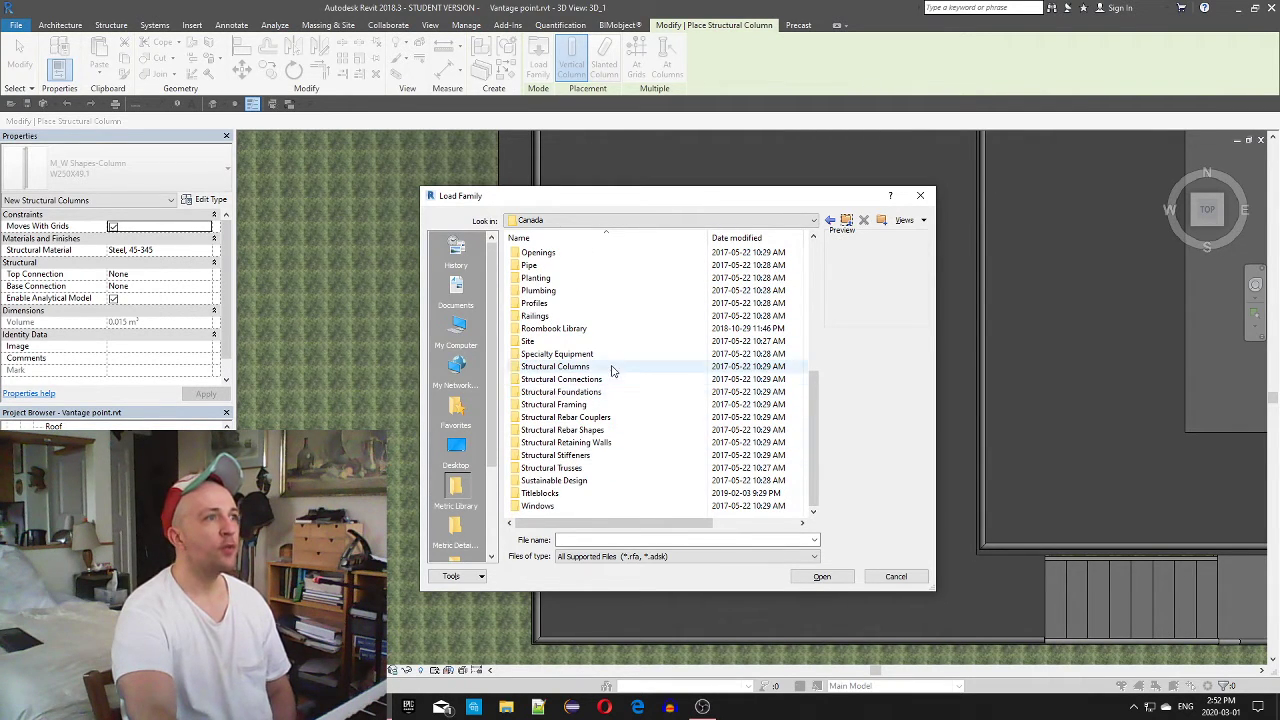
double_click(611, 367)
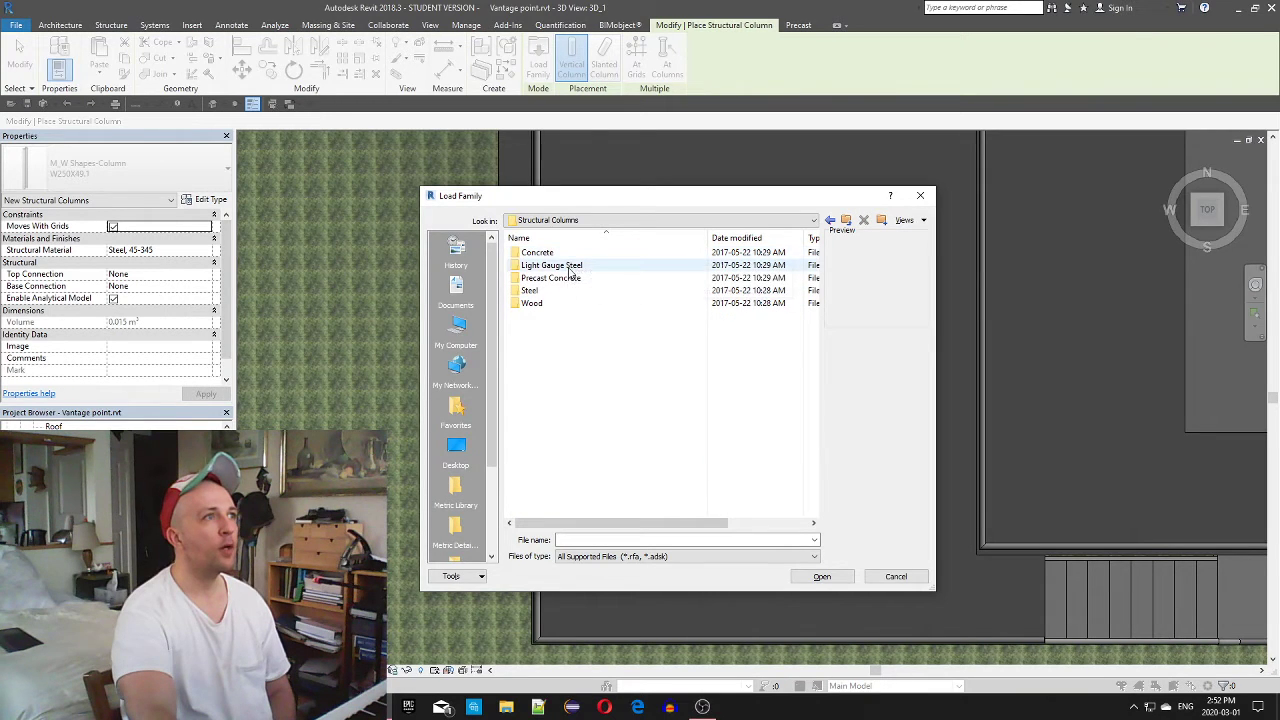
double_click(560, 305)
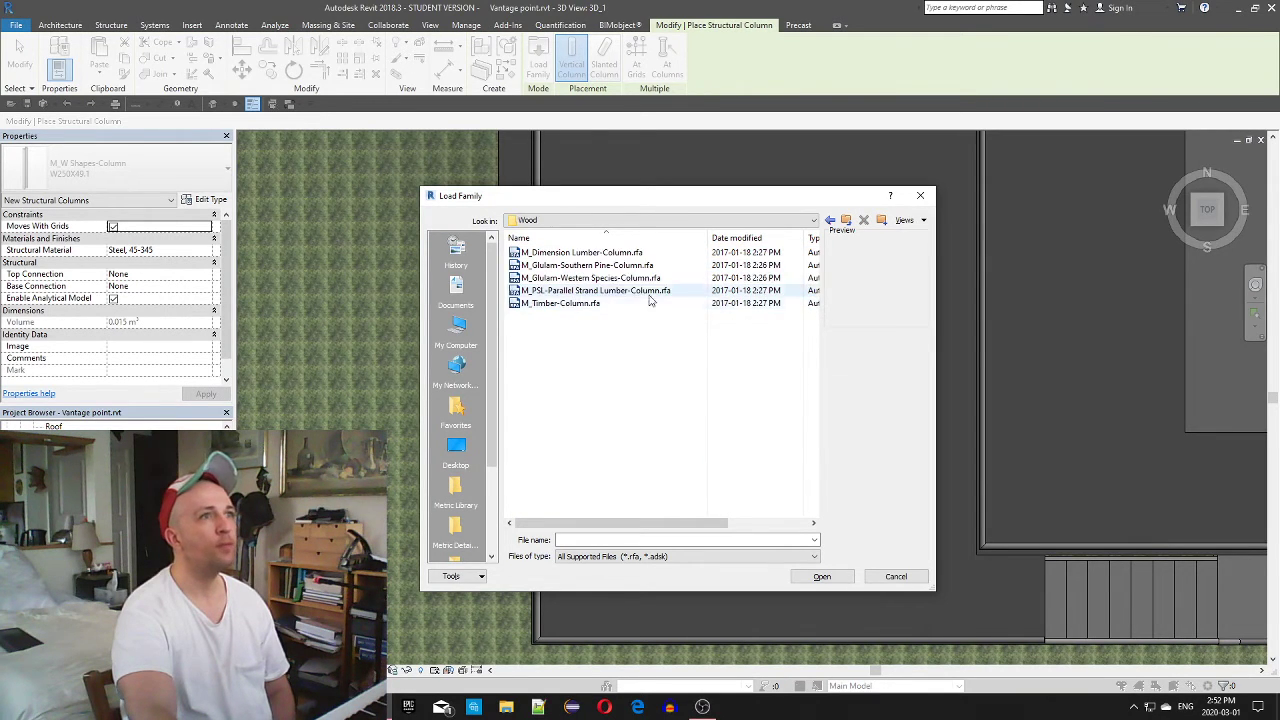
Compare the wood column families and load M_Timber-Column with the 140x140 type
left_click(590, 278)
left_click(609, 266)
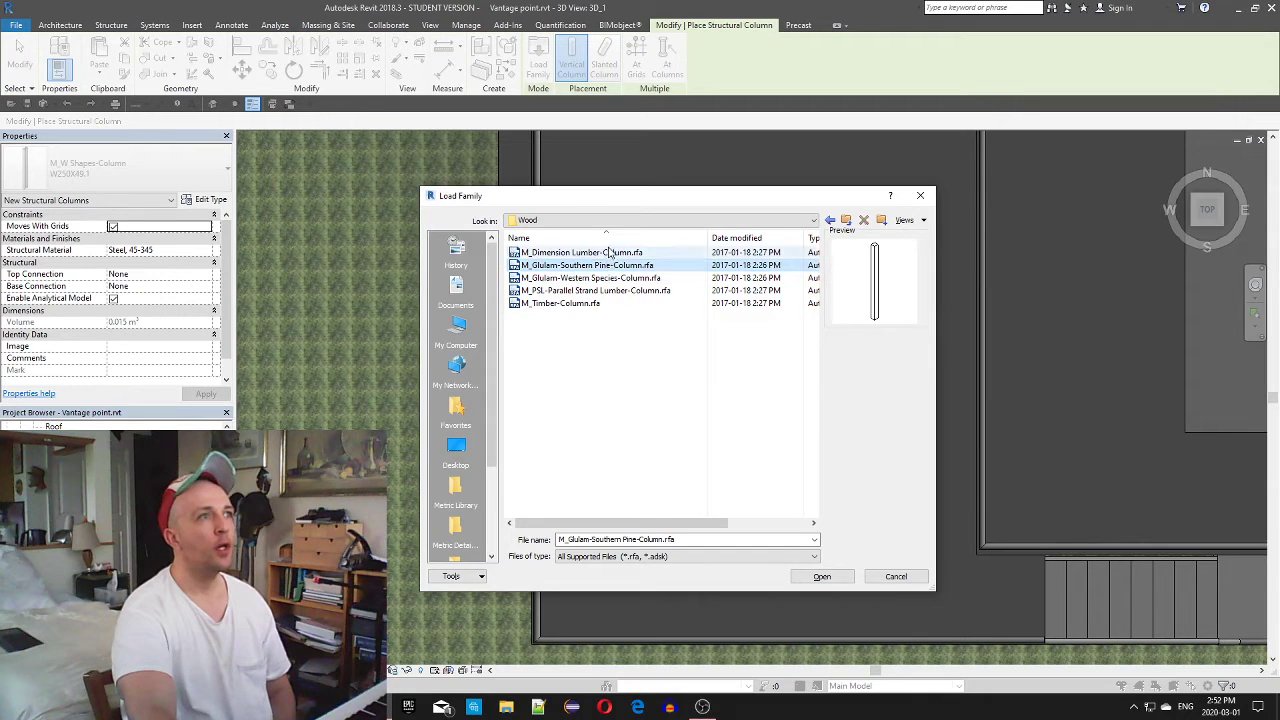
left_click(610, 252)
left_click(600, 290)
left_click(576, 304)
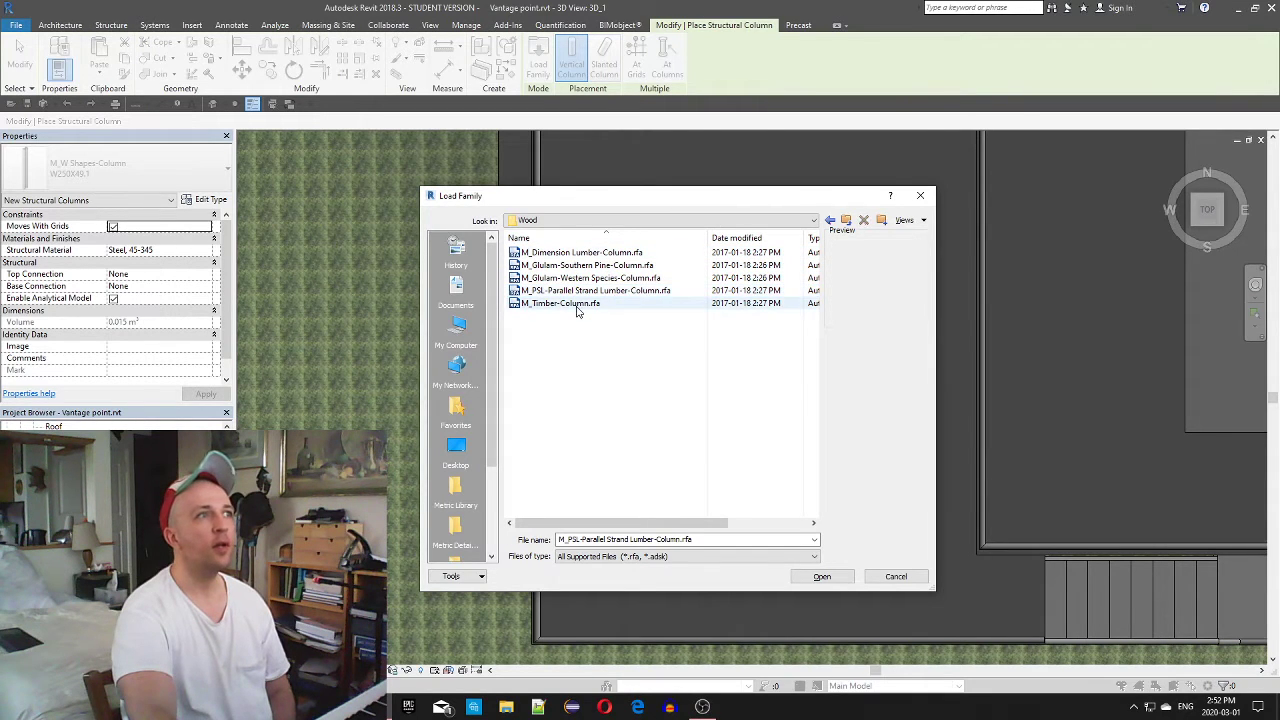
double_click(577, 305)
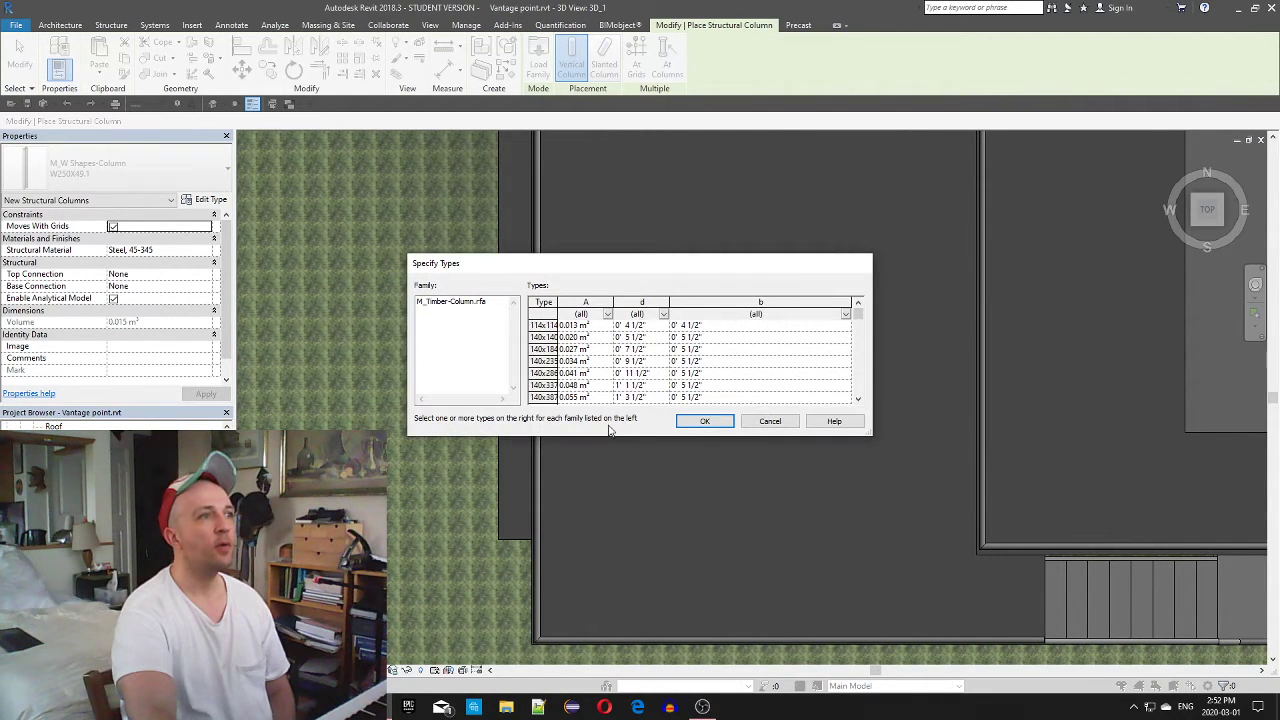
left_click(703, 421)
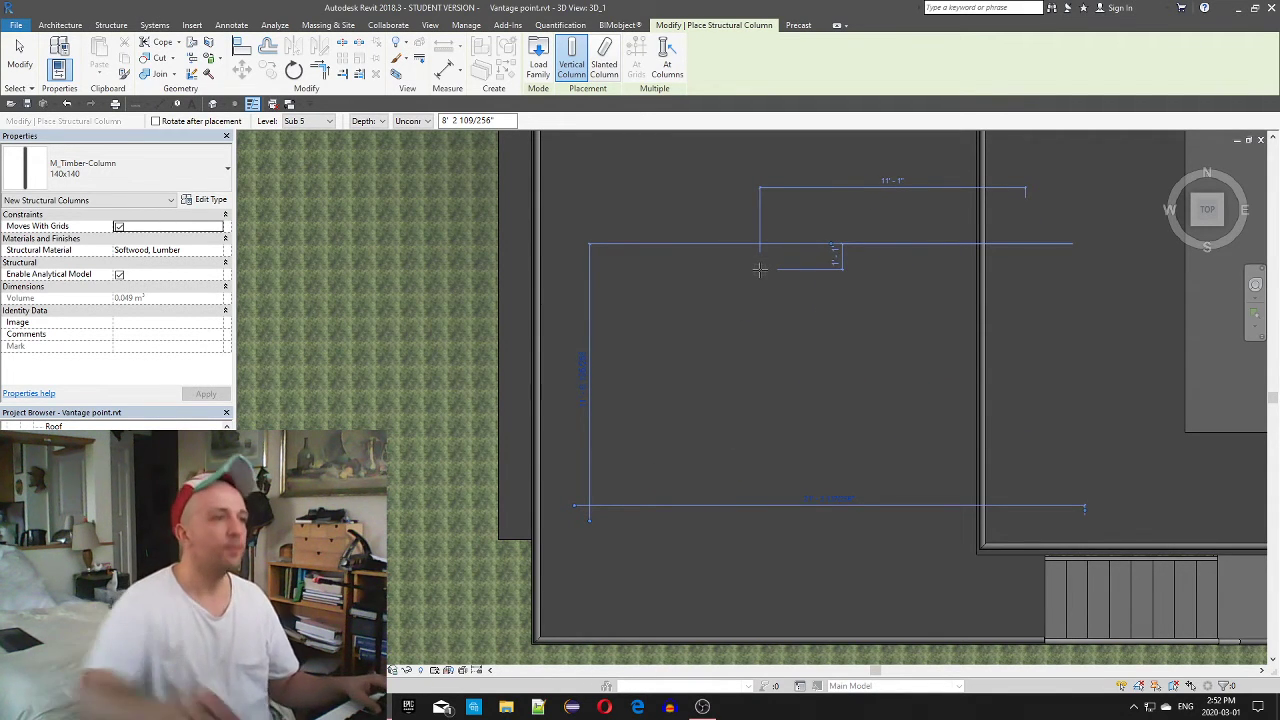
Place a vertical 140x140 timber column near the outer corner of the lower deck and finish placing columns
scroll(514, 540, "down", 2)
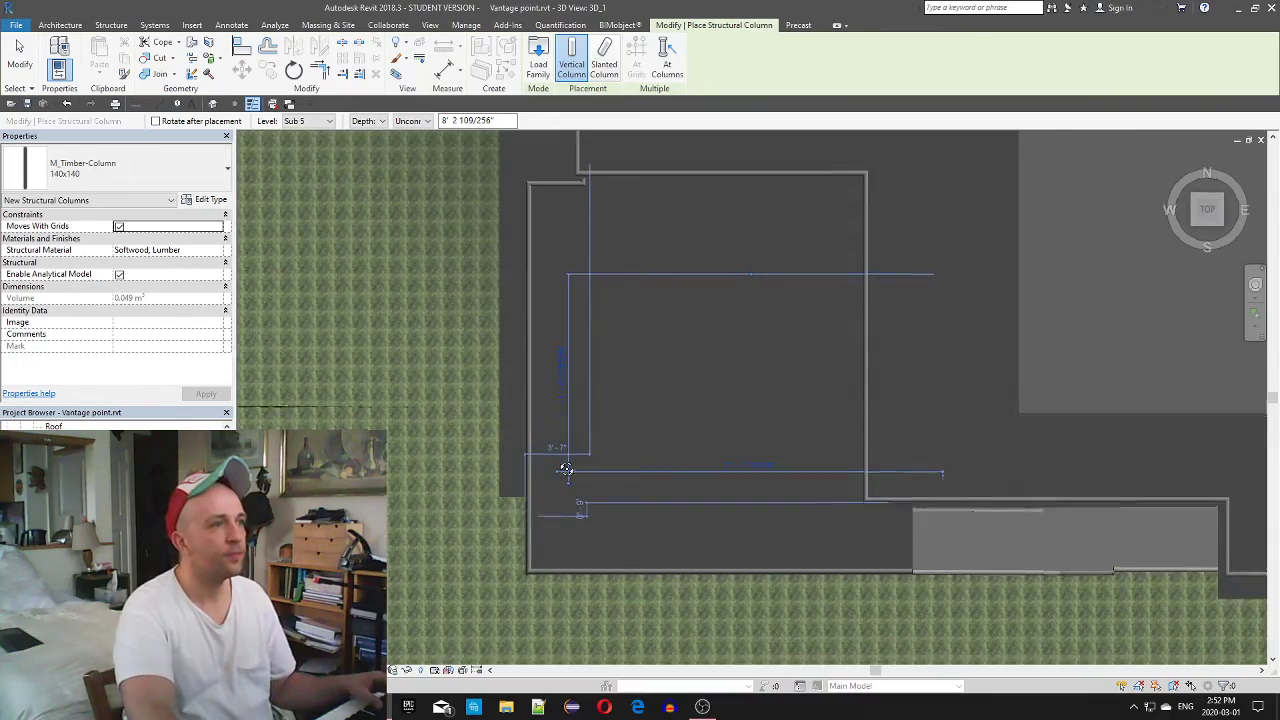
middle_click_drag(514, 541, 539, 481, "shift")
left_click(552, 462)
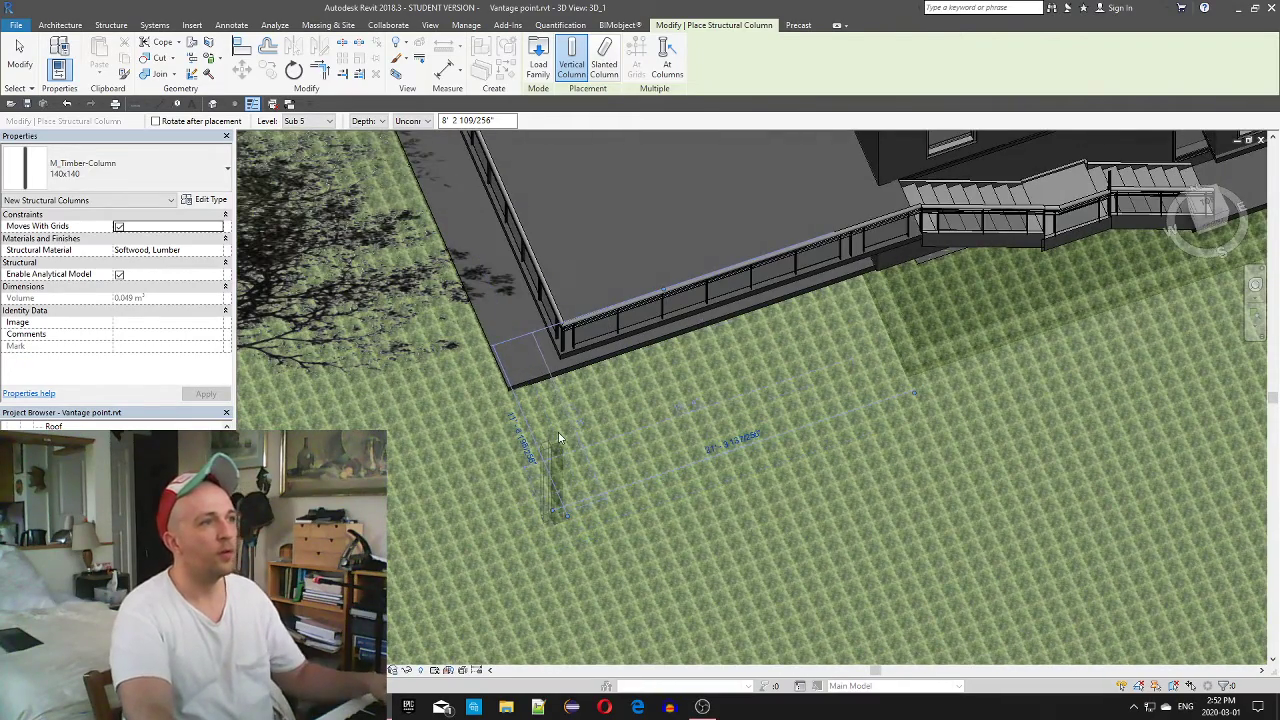
key("Escape")
key("Escape")
Set the placed timber column's base level to Level 1 and check its height against the deck
left_click(558, 453)
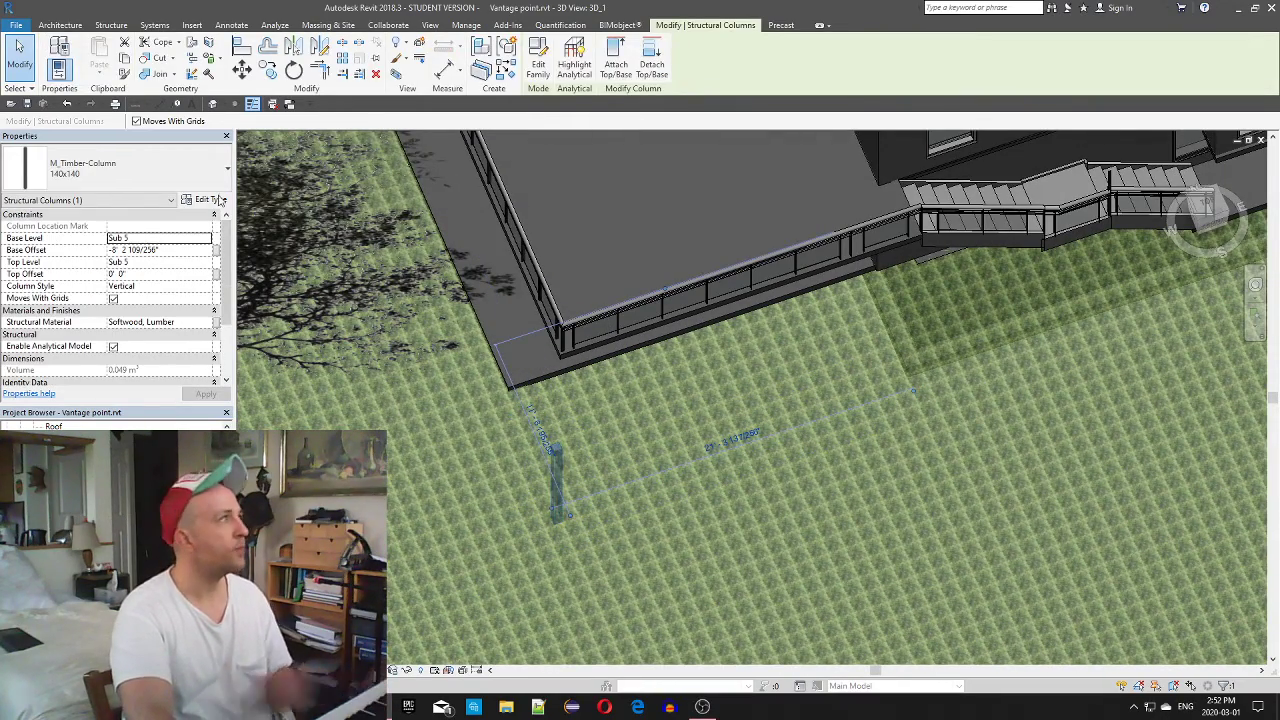
left_click(190, 240)
left_click(205, 238)
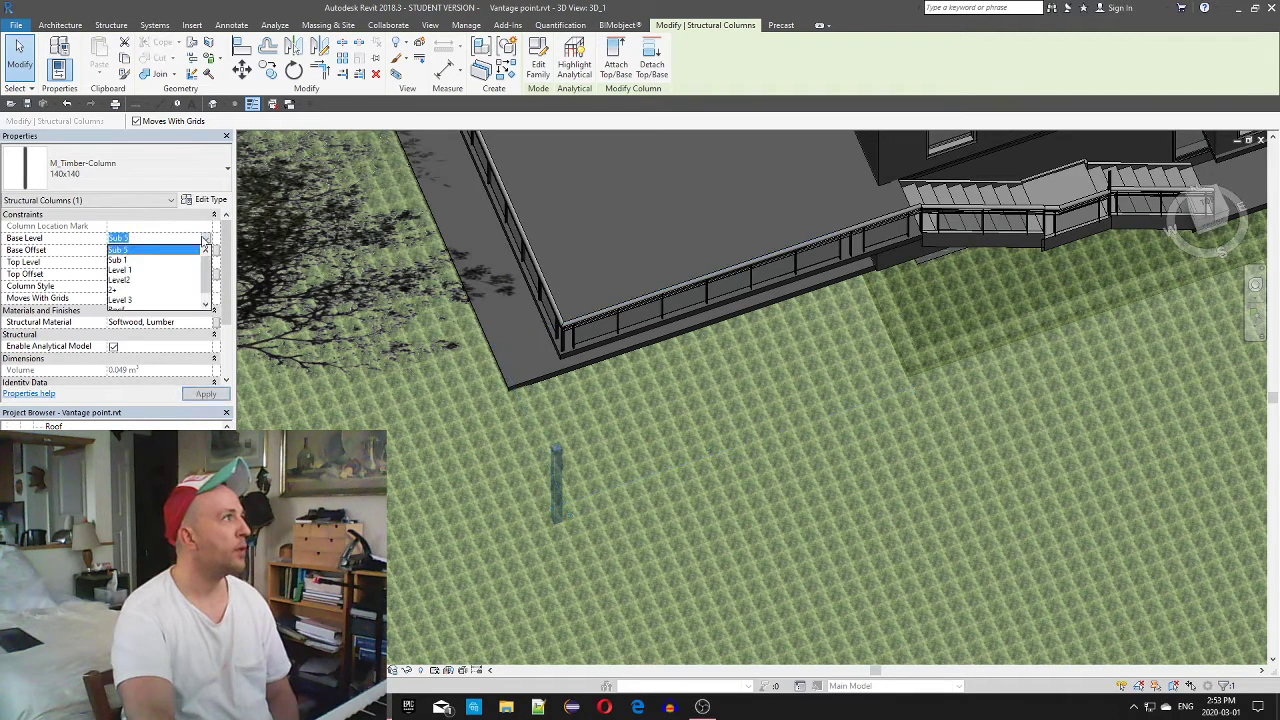
left_click(172, 270)
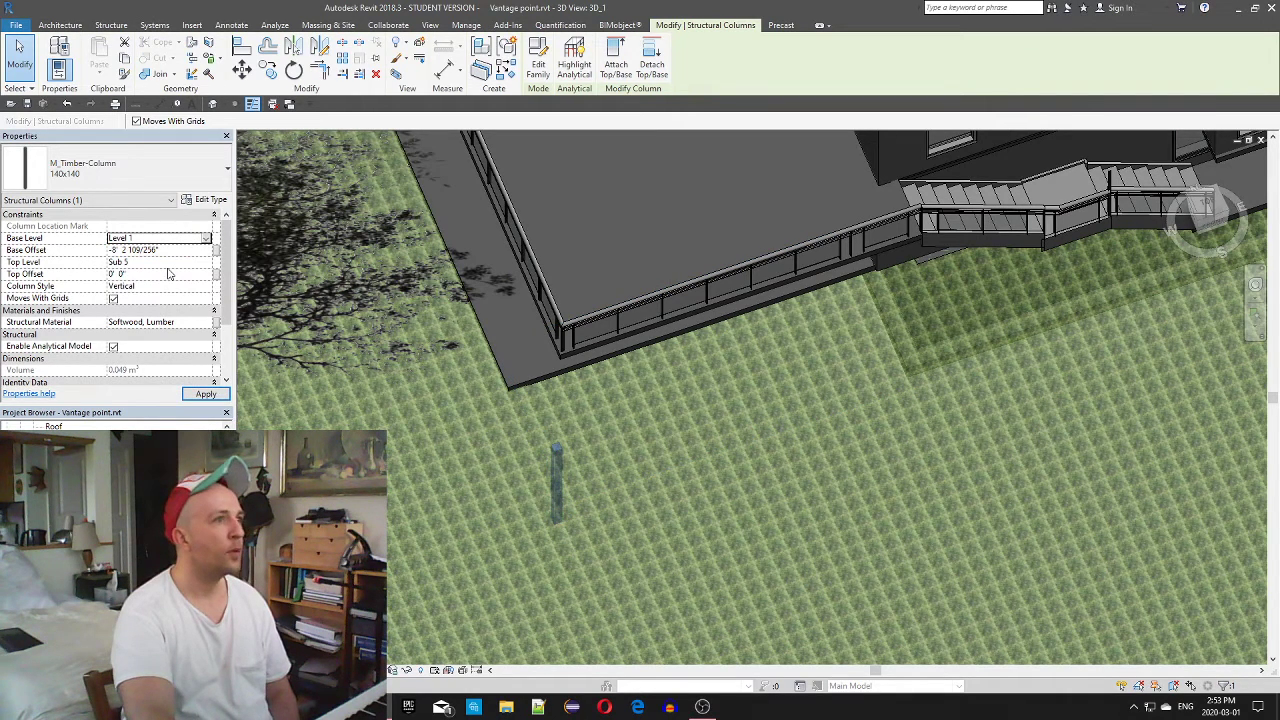
left_click(205, 394)
middle_click_drag(560, 490, 577, 390, "shift")
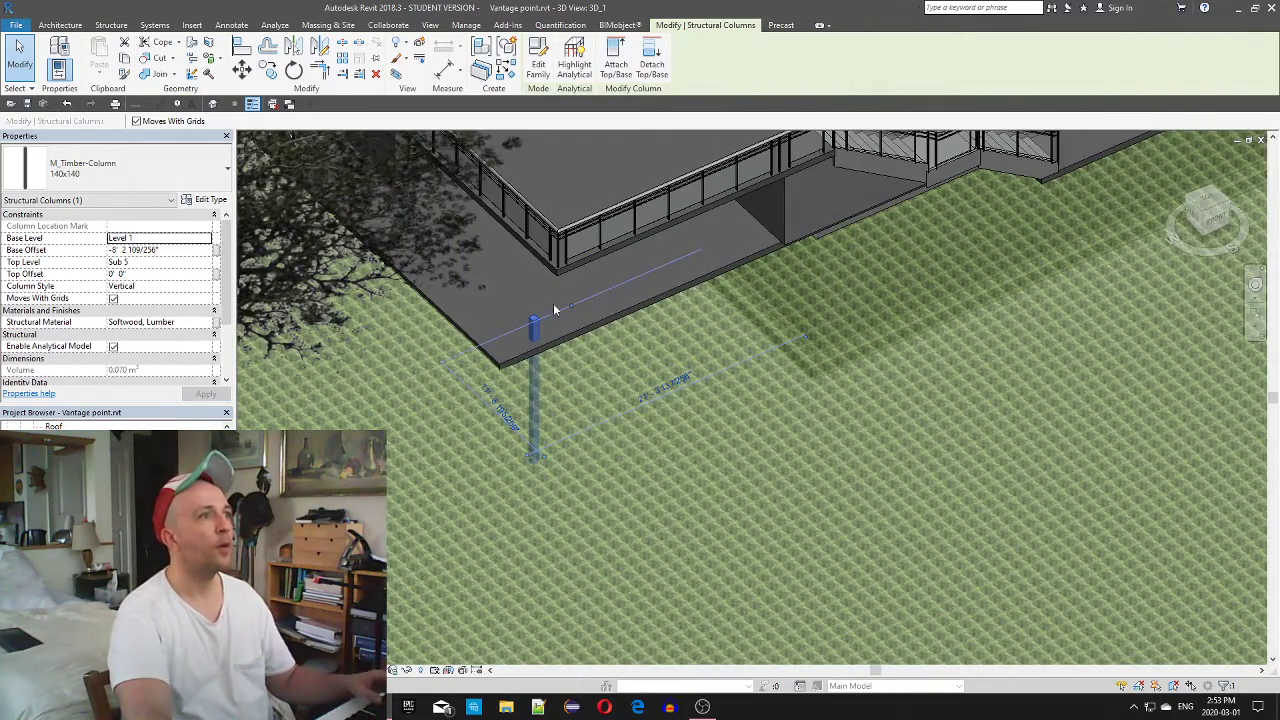
Set the timber column's base level to Sub 1
left_click(196, 240)
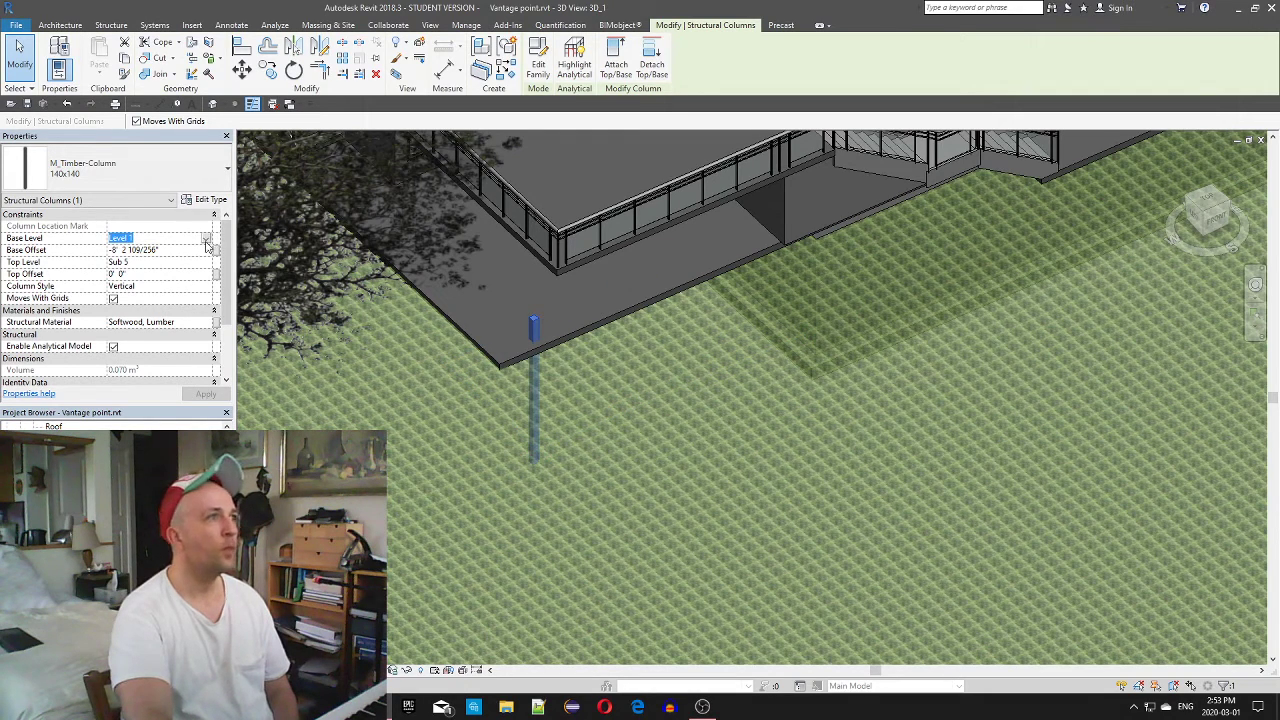
left_click(206, 242)
left_click(162, 260)
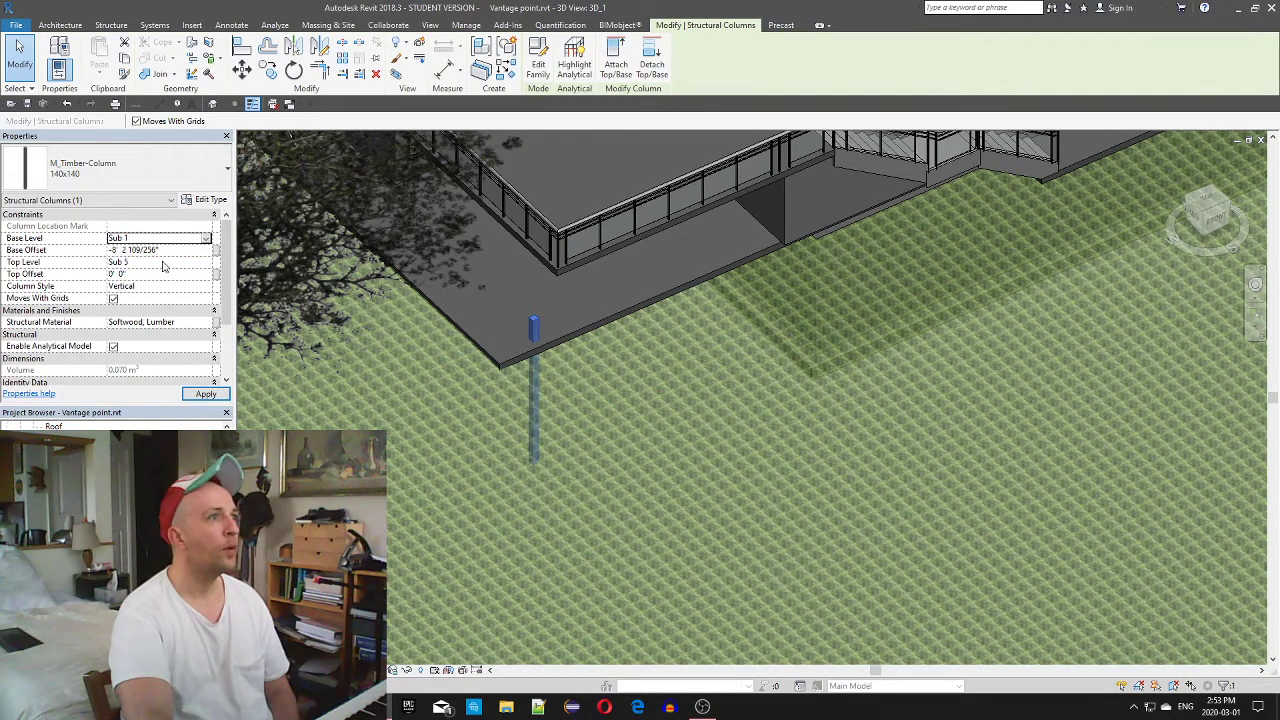
left_click(206, 394)
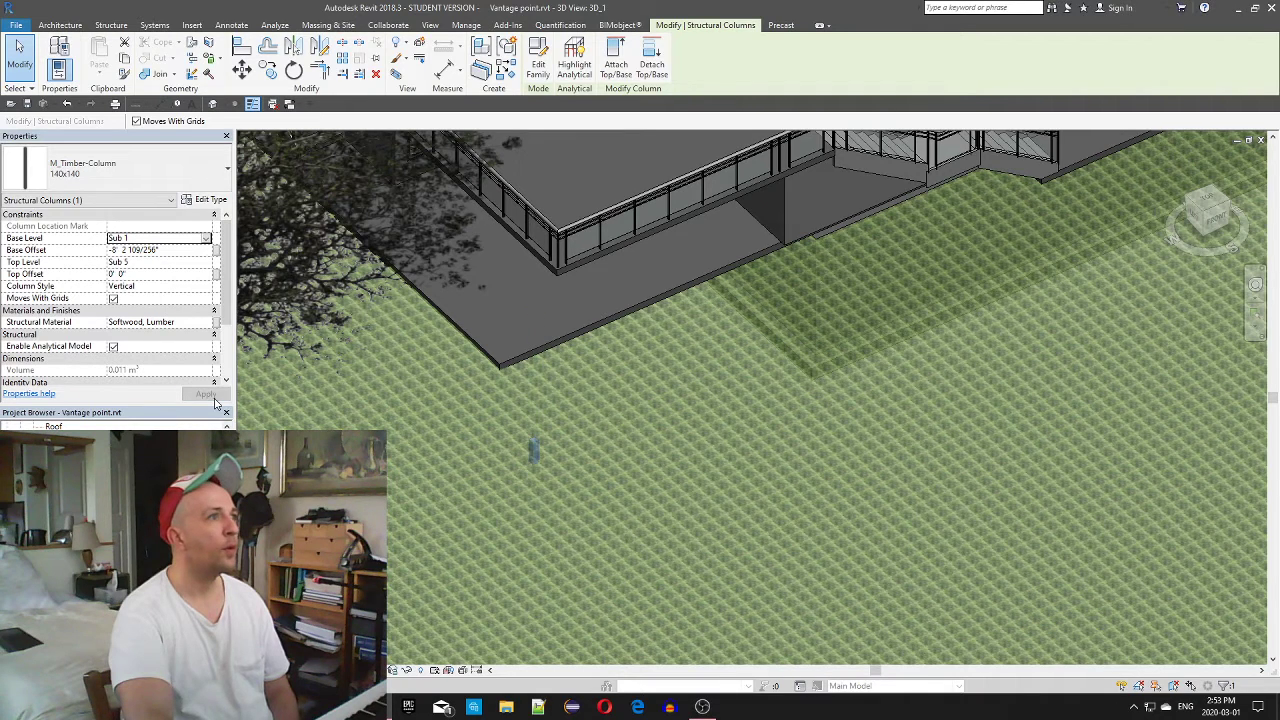
Set the timber column's base level to Level2
left_click(207, 240)
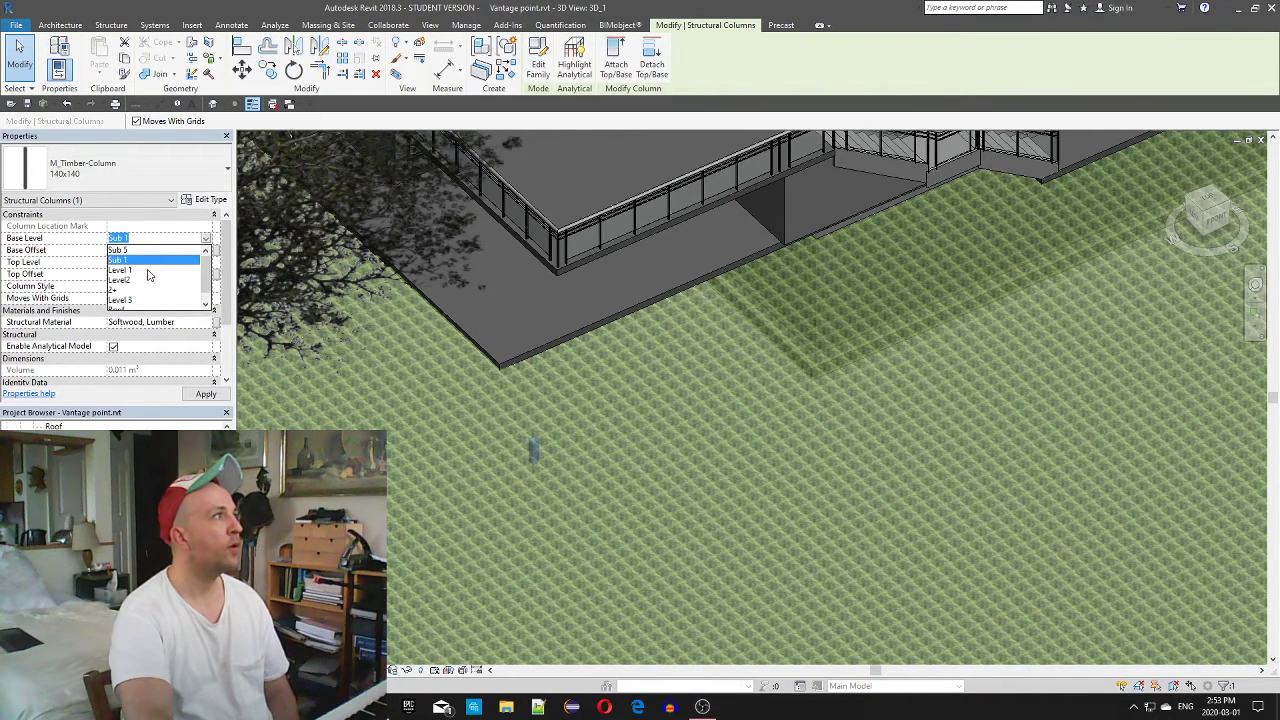
scroll(148, 274, "down", 1)
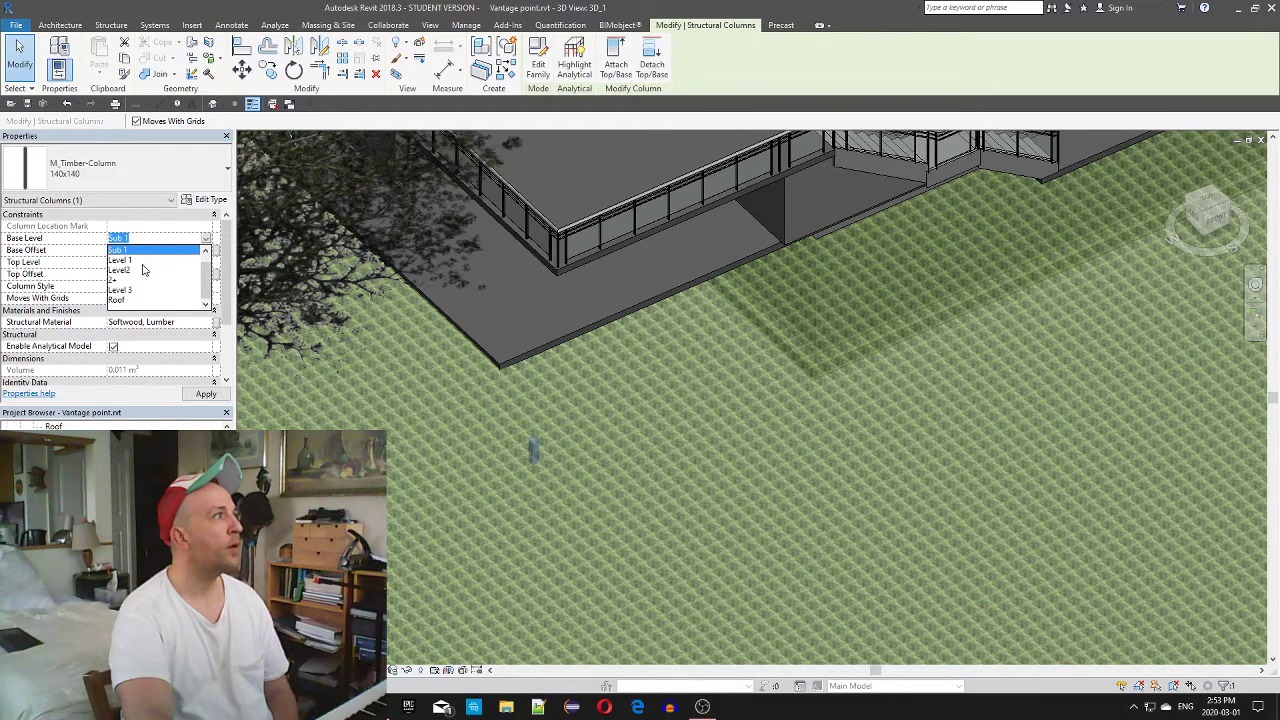
left_click(143, 270)
left_click(143, 272)
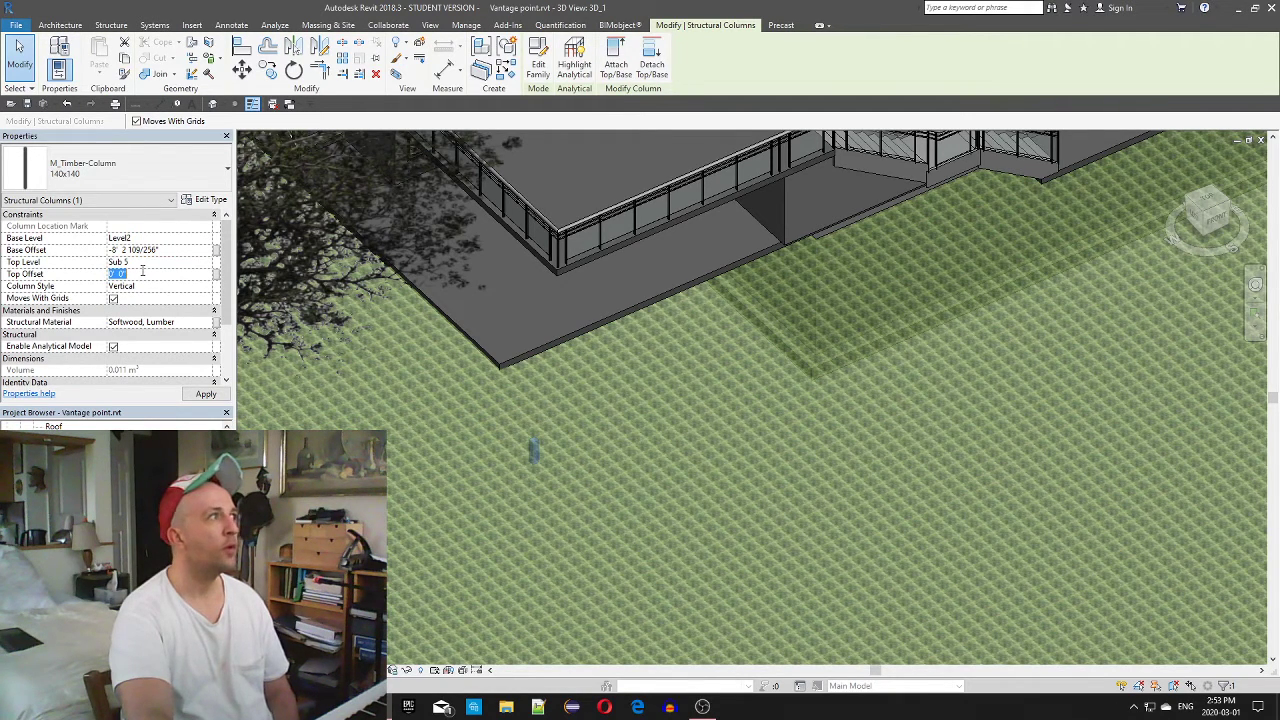
left_click(204, 394)
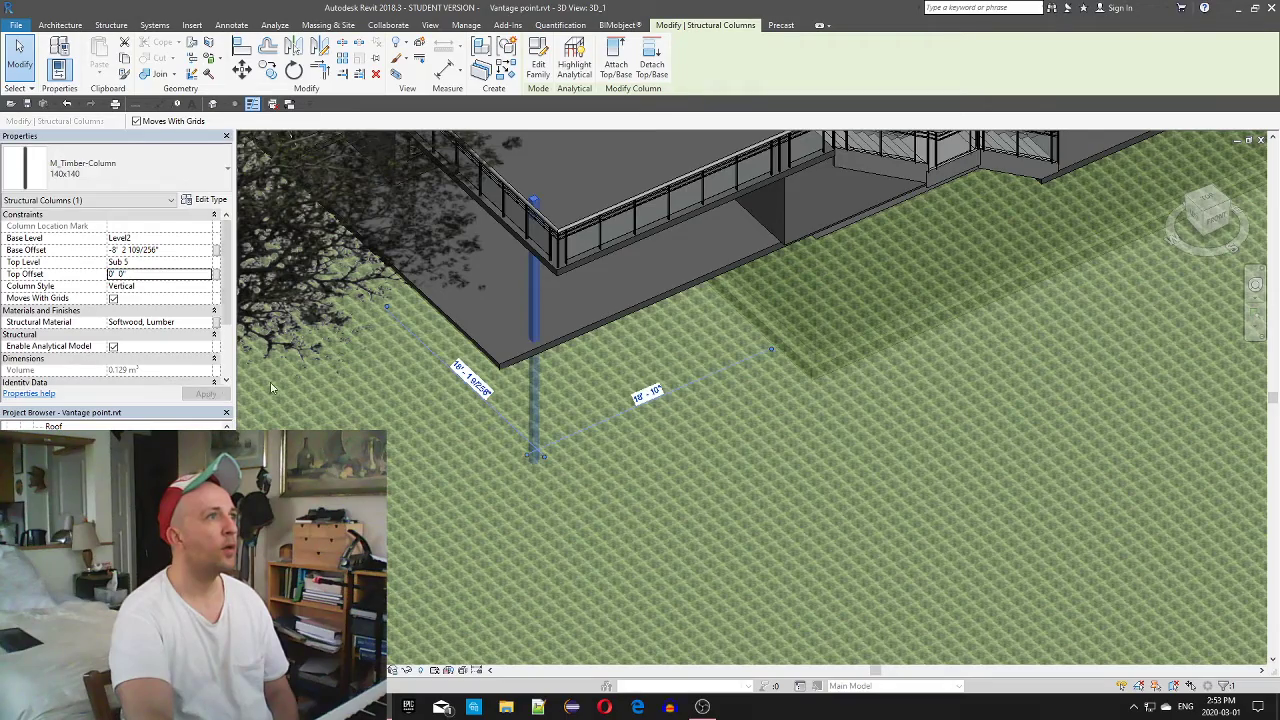
Show the house from the front and try to raise the timber column's lower end directly in the view
middle_click_drag(450, 302, 575, 255, "shift")
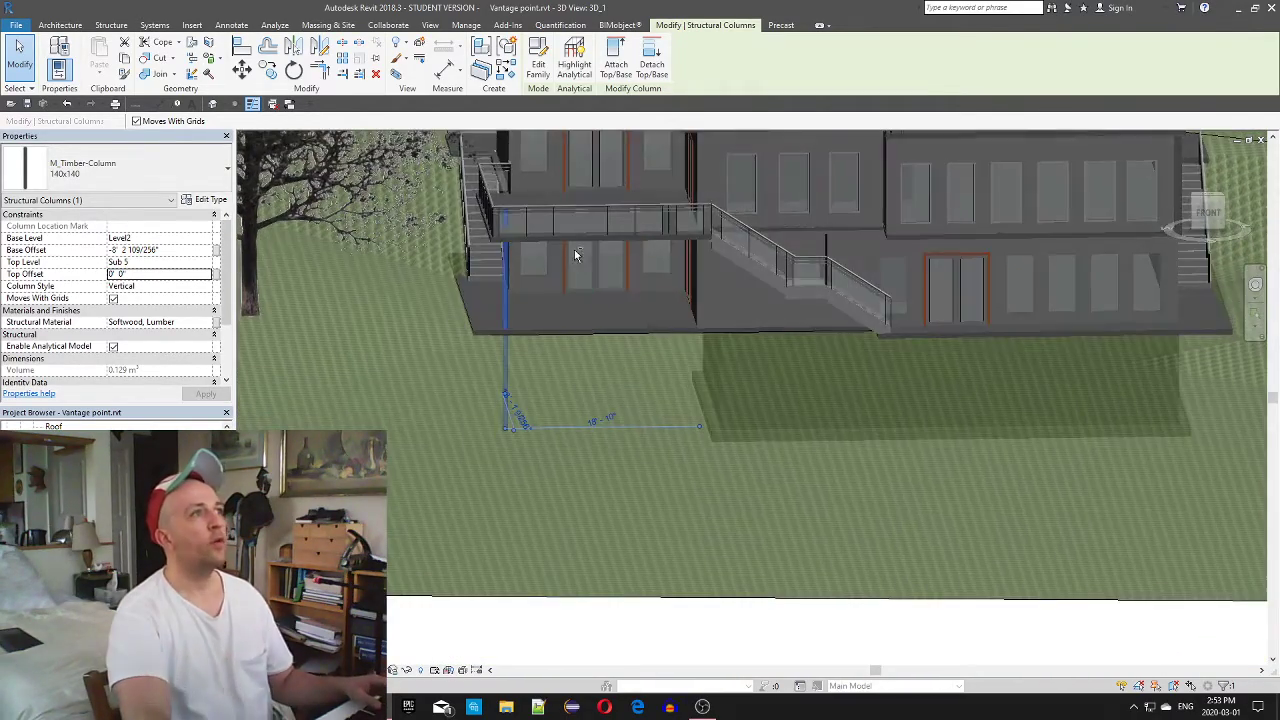
left_click(1206, 218)
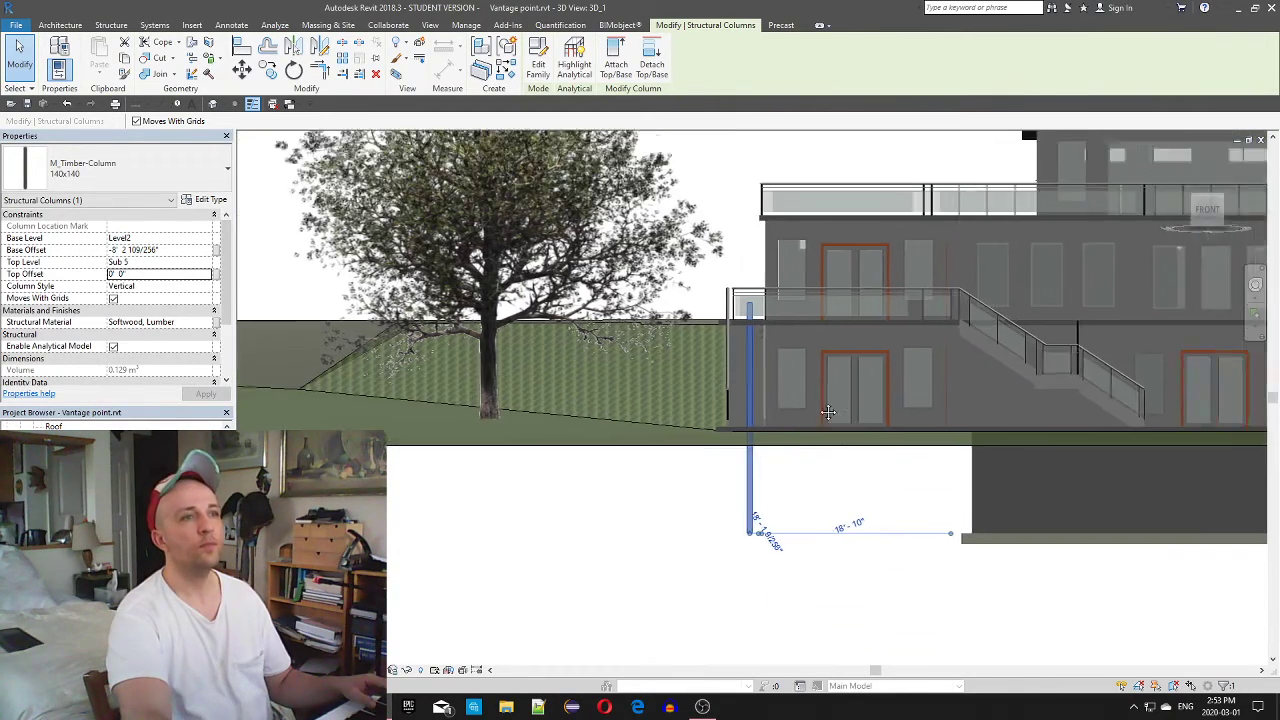
middle_click_drag(828, 412, 717, 424)
scroll(662, 510, "up", 2)
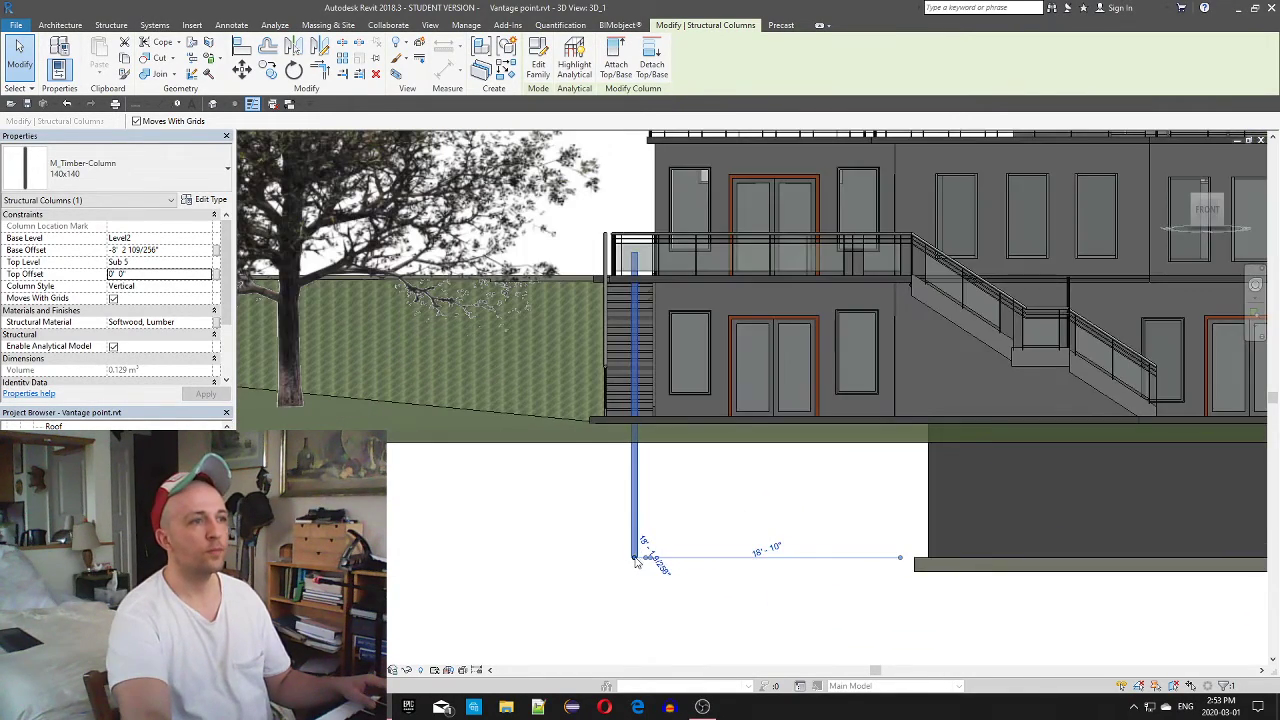
left_click_drag(634, 557, 636, 553)
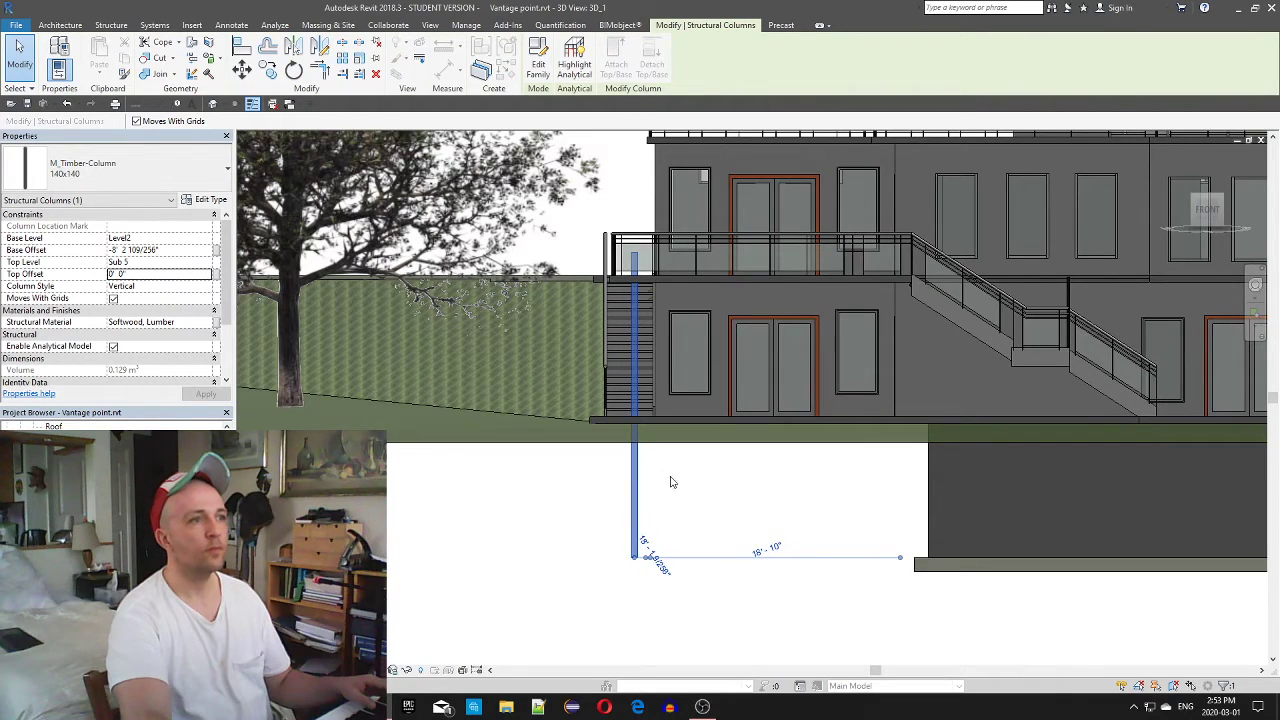
Check which level the floor slab beside the timber column is assigned to, then clear the selection
middle_click_drag(671, 472, 655, 430, "shift")
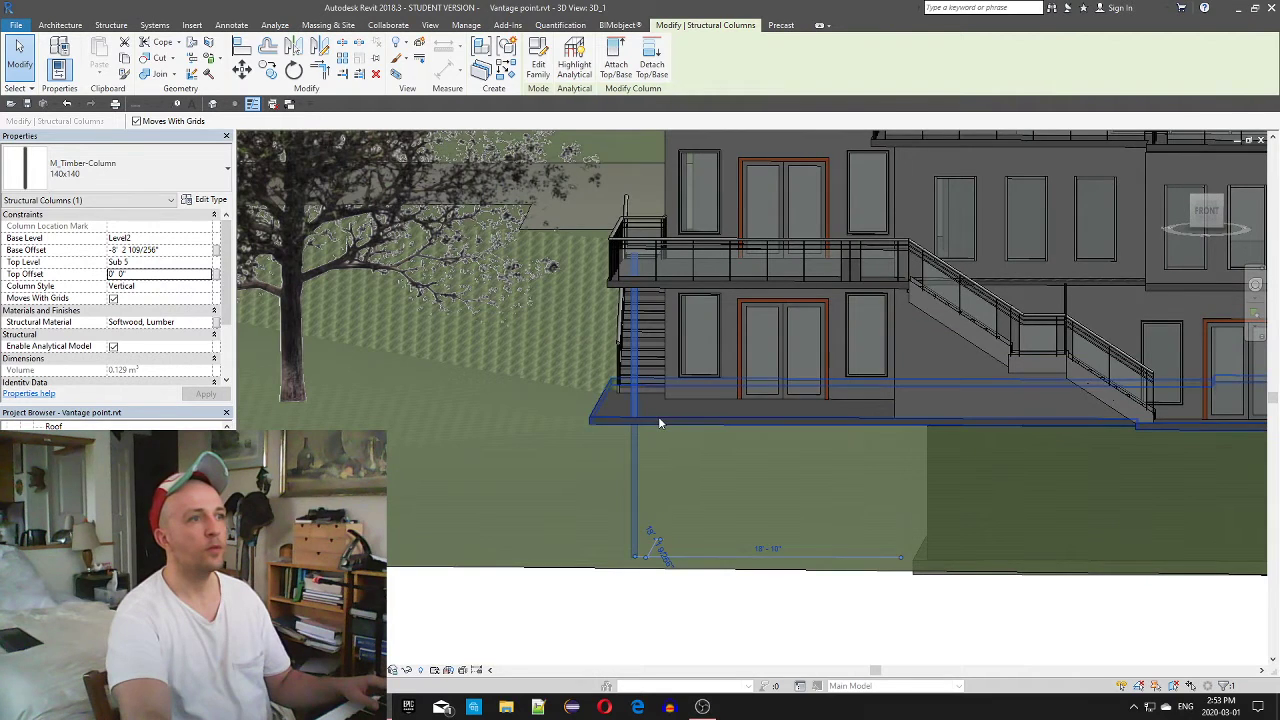
left_click(651, 412)
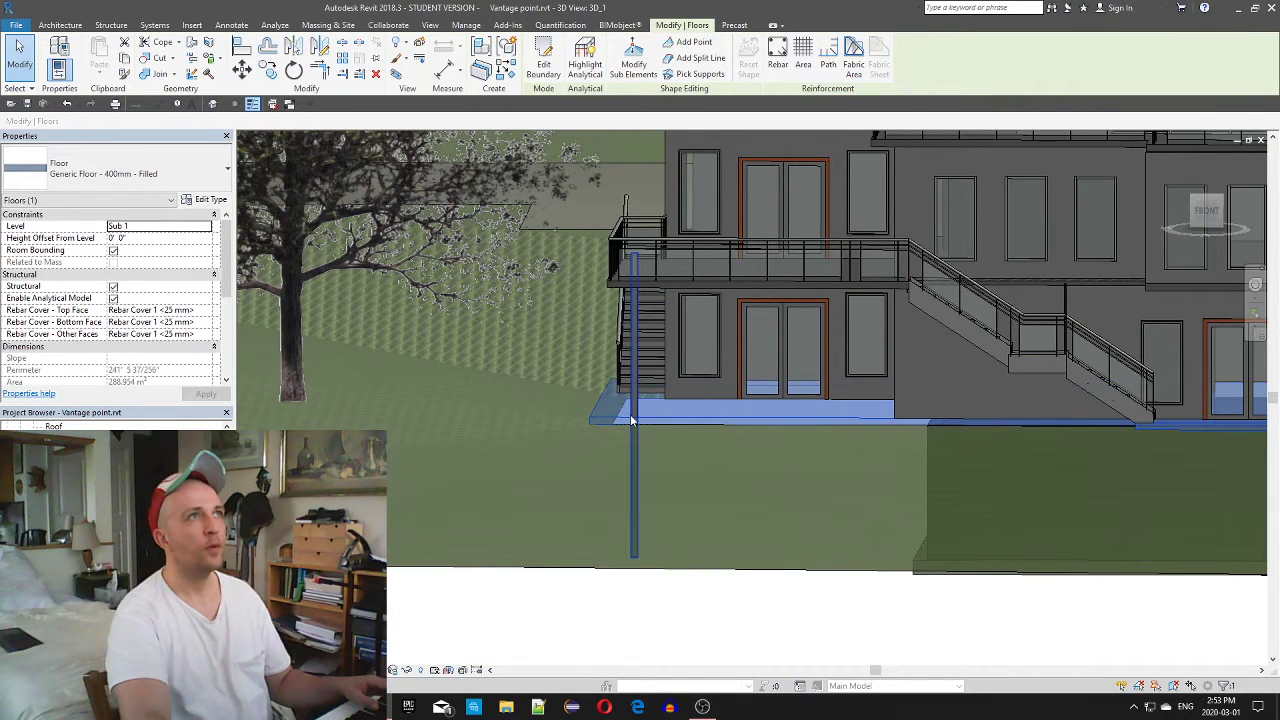
key("Escape")
Set the timber column's top level to Level 1
left_click(635, 513)
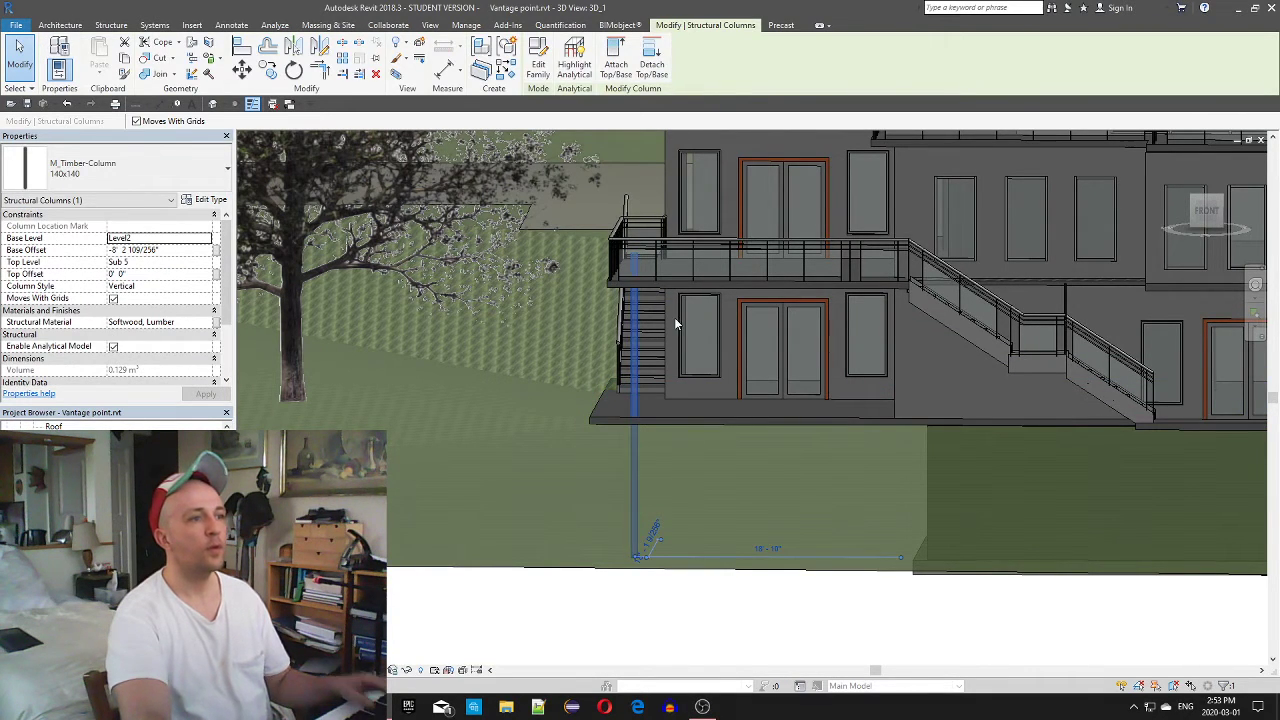
left_click(158, 263)
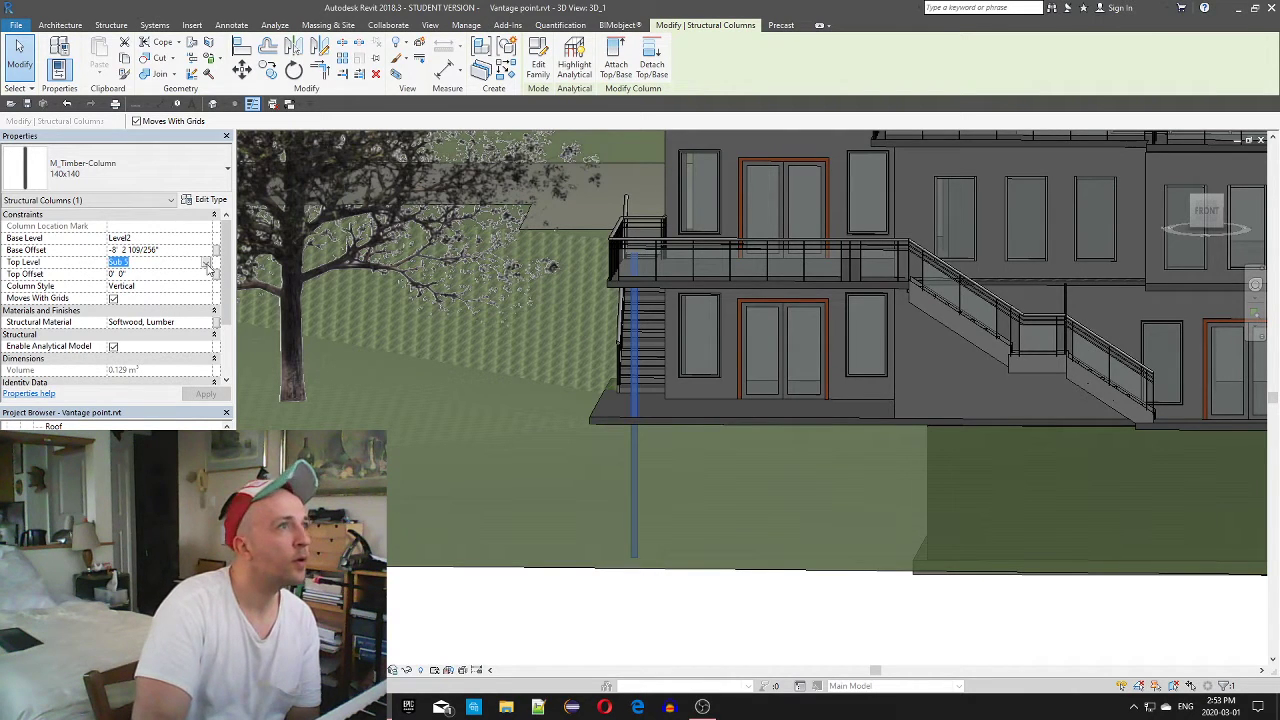
left_click(206, 264)
left_click(145, 296)
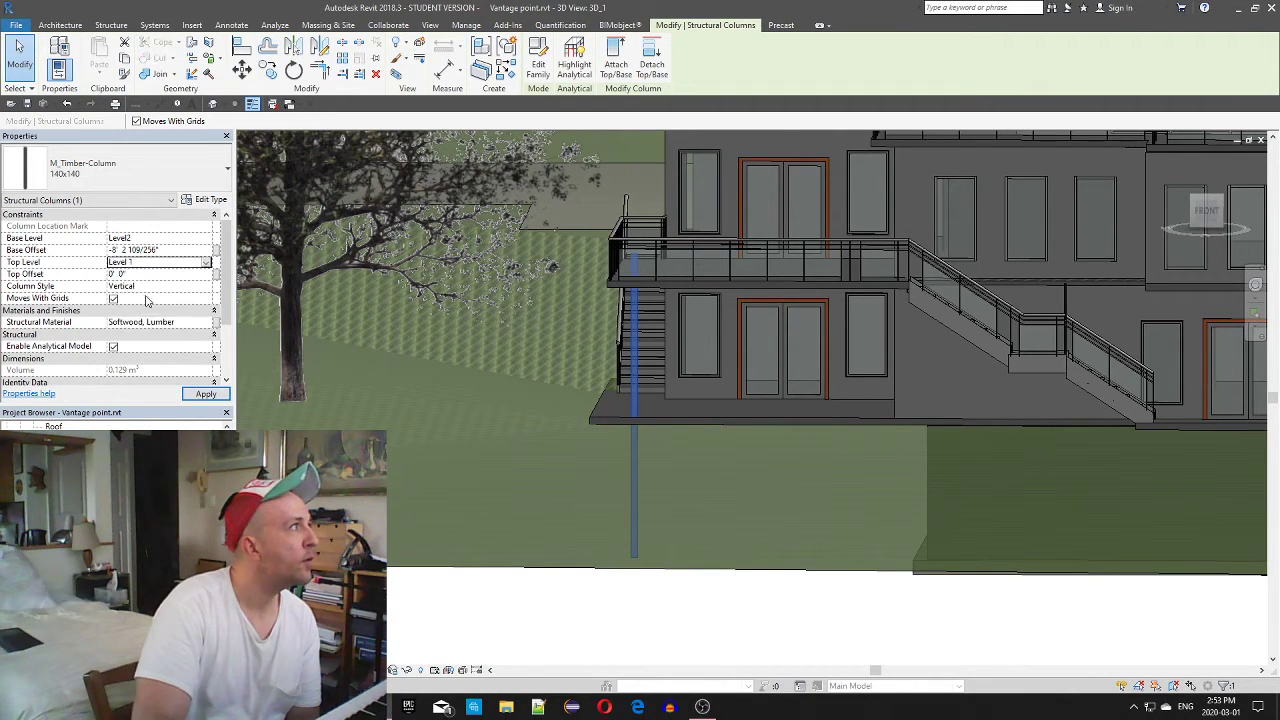
left_click(205, 394)
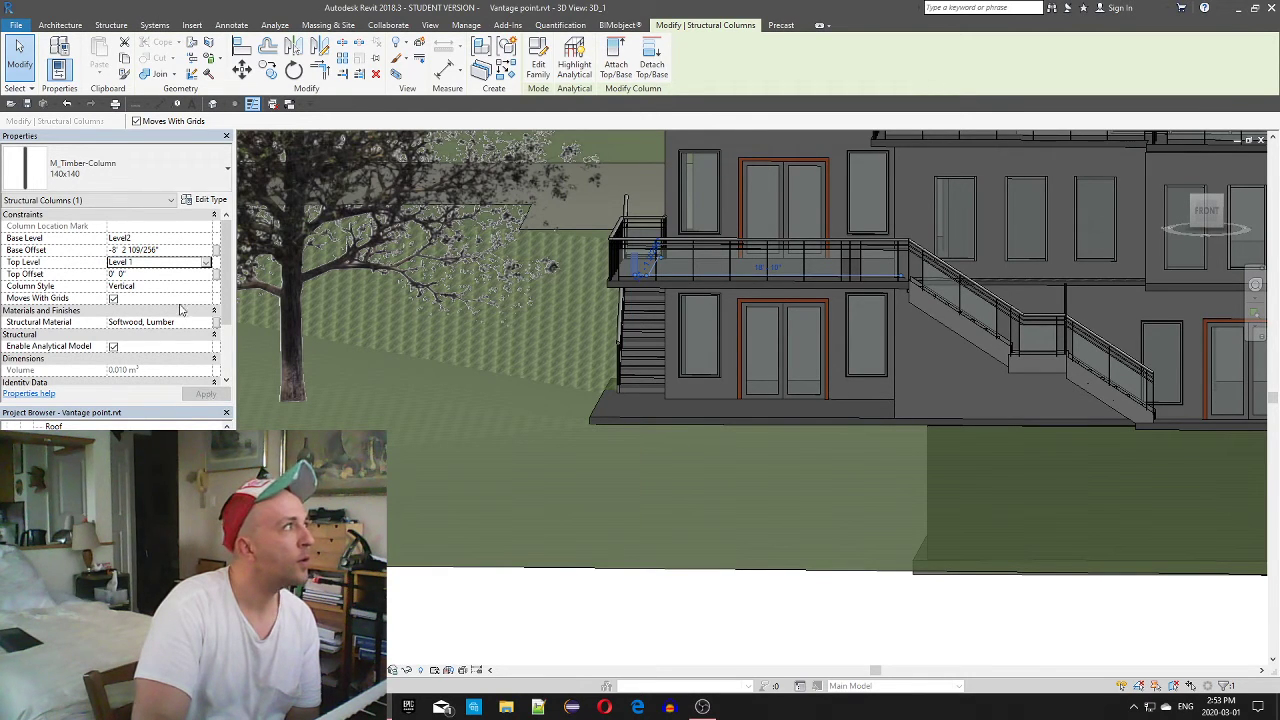
Set the timber column's base level to Sub 1
left_click(206, 240)
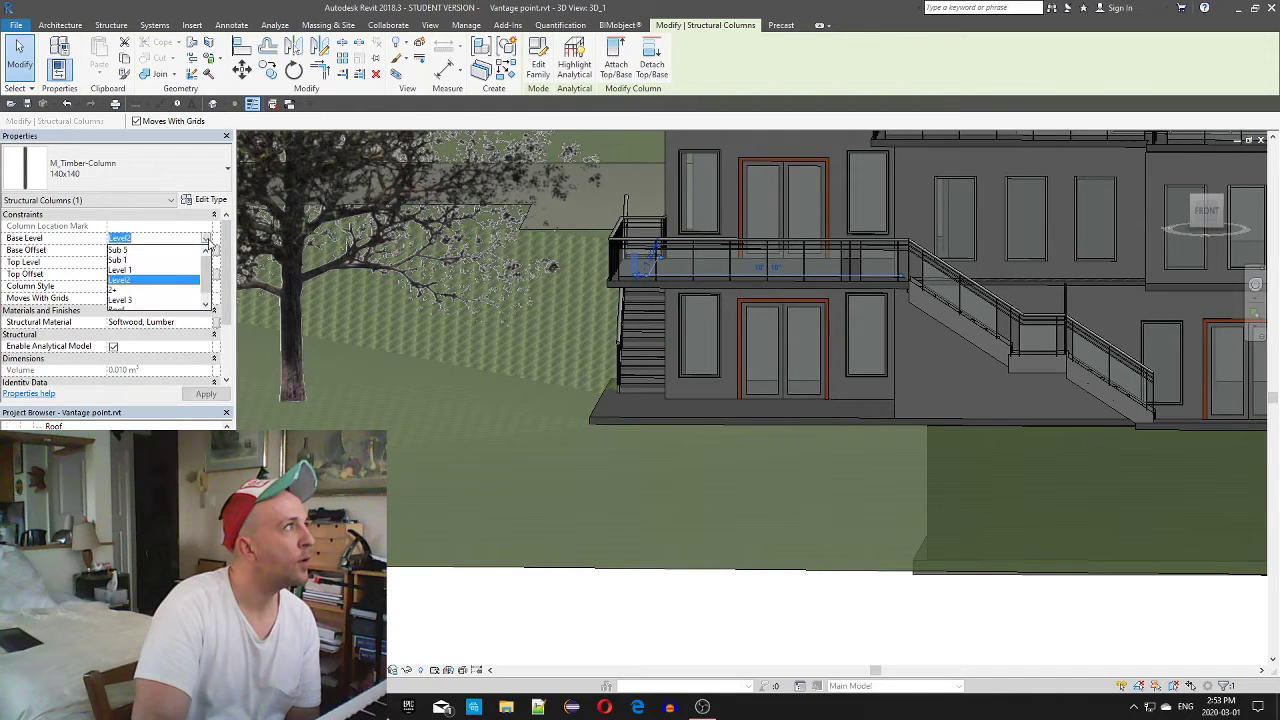
left_click(156, 271)
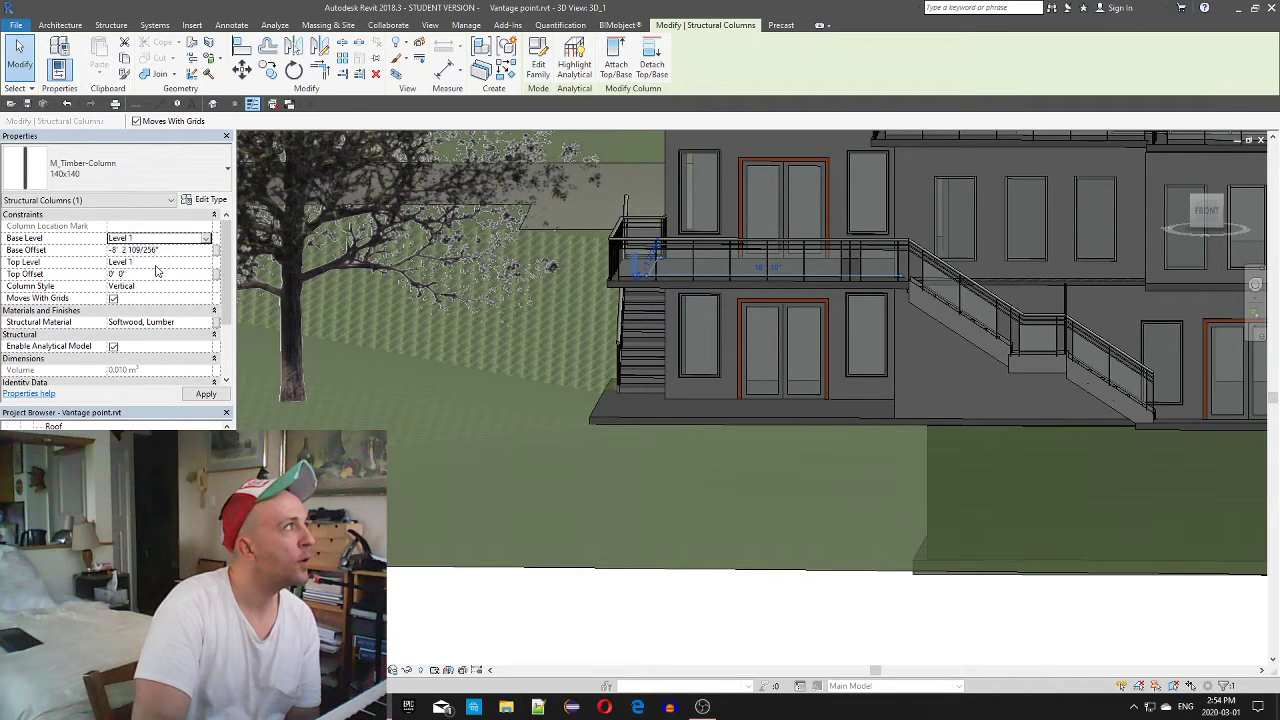
left_click(204, 240)
left_click(174, 261)
left_click(205, 394)
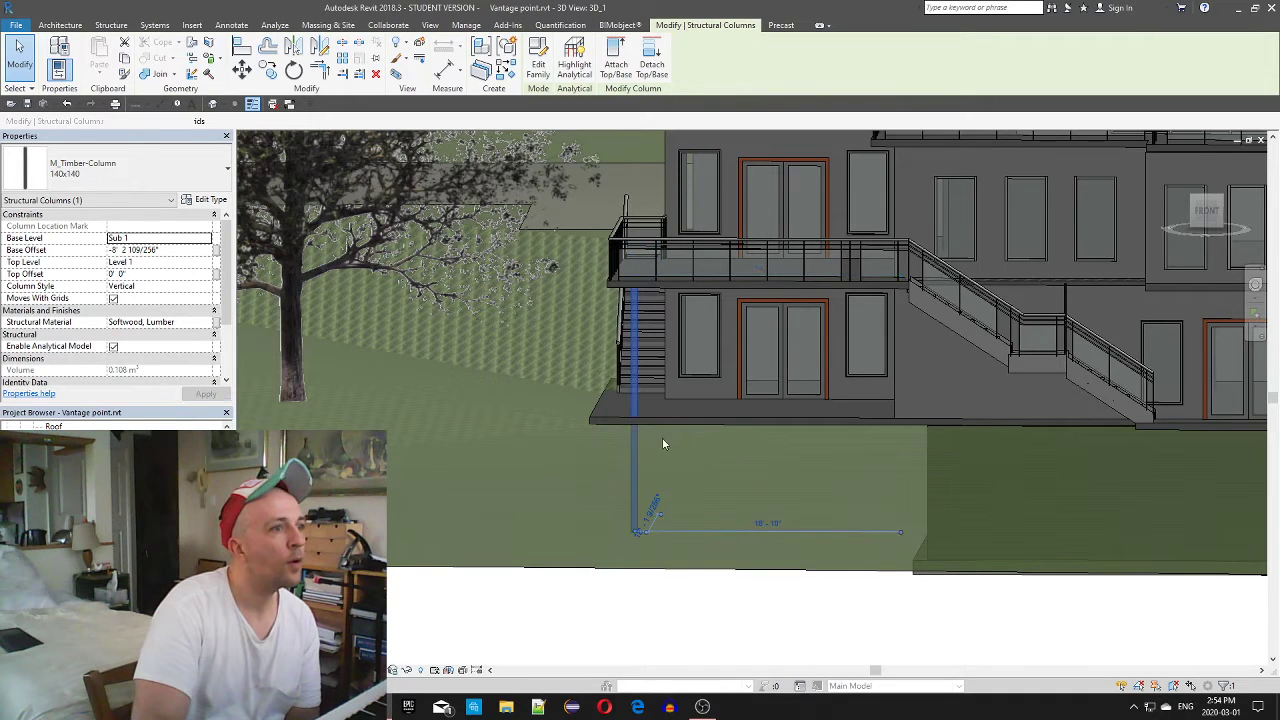
Check the column in the 3D view, then open the North elevation to examine it against the level lines
middle_click_drag(734, 513, 793, 491, "shift")
scroll(793, 491, "down", 2)
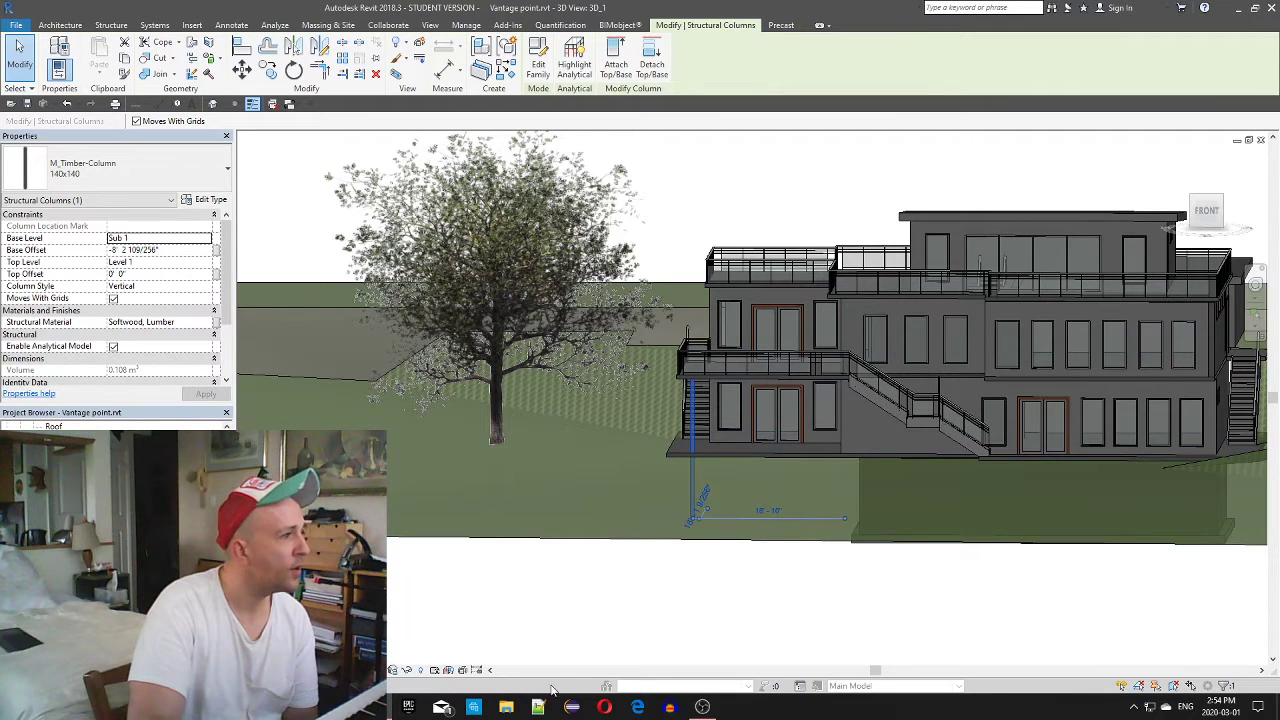
double_click(62, 540)
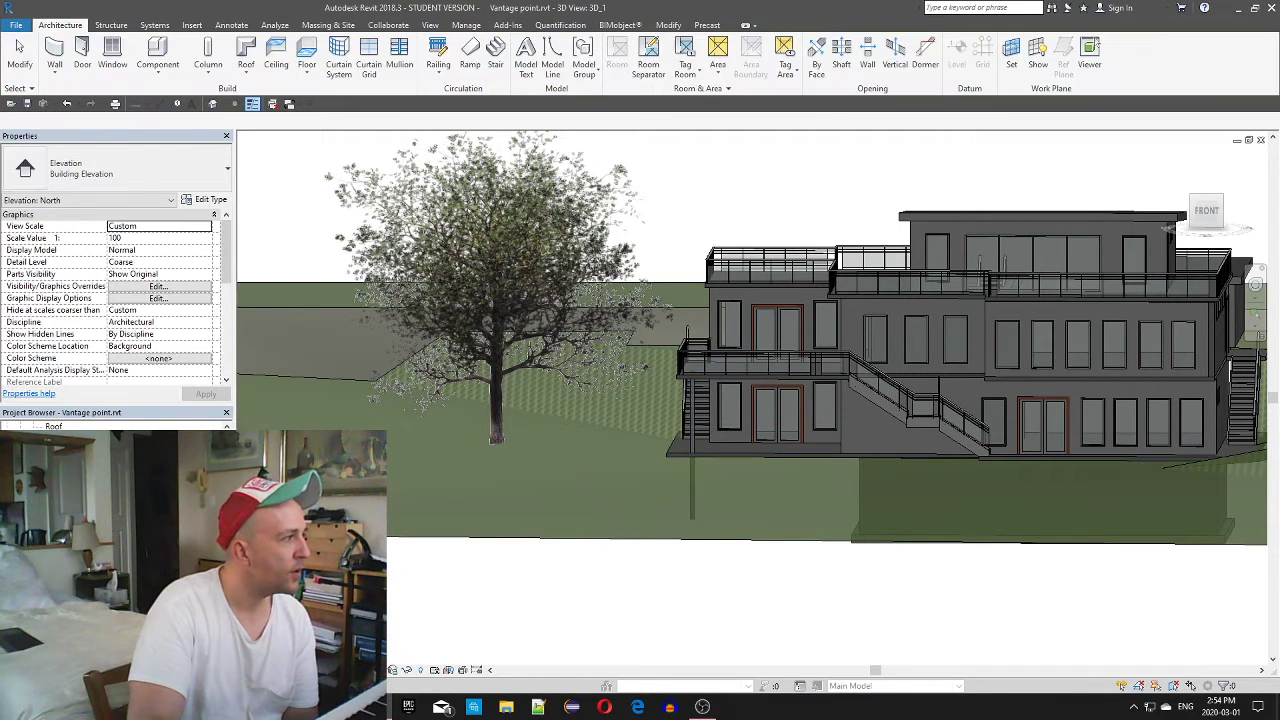
scroll(743, 445, "down", 2)
scroll(915, 524, "down", 3)
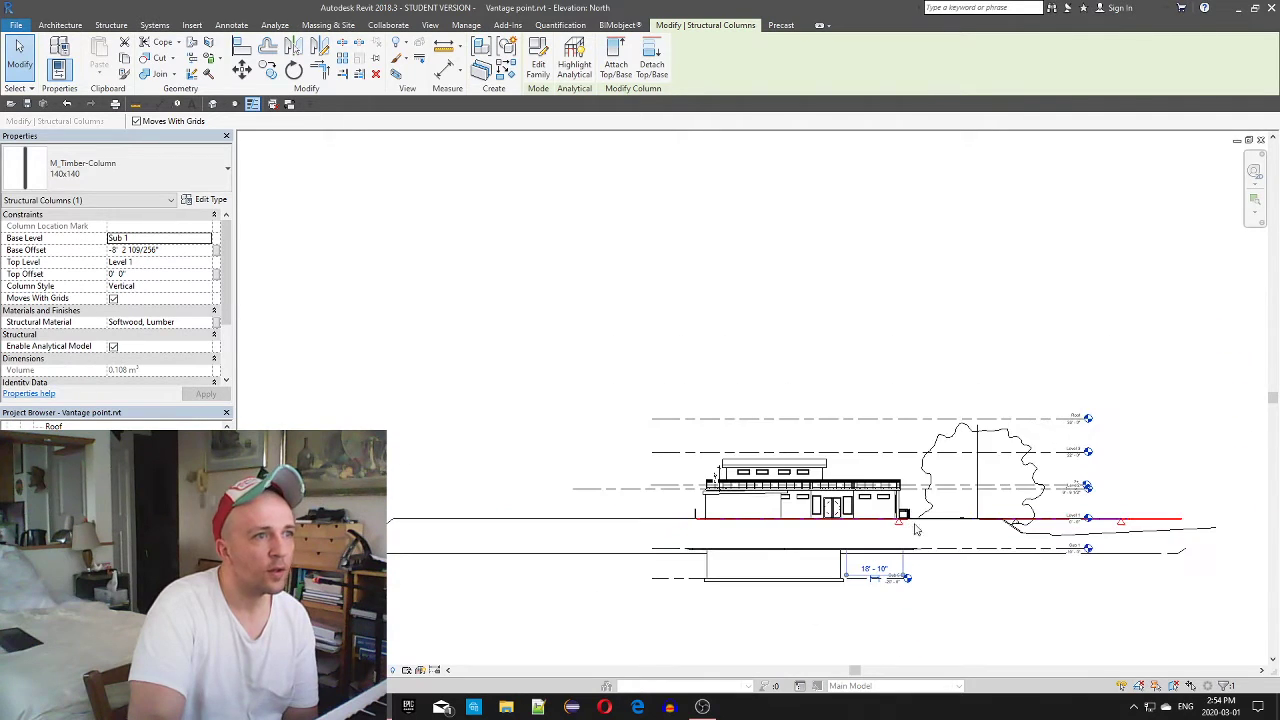
scroll(1086, 544, "up", 2)
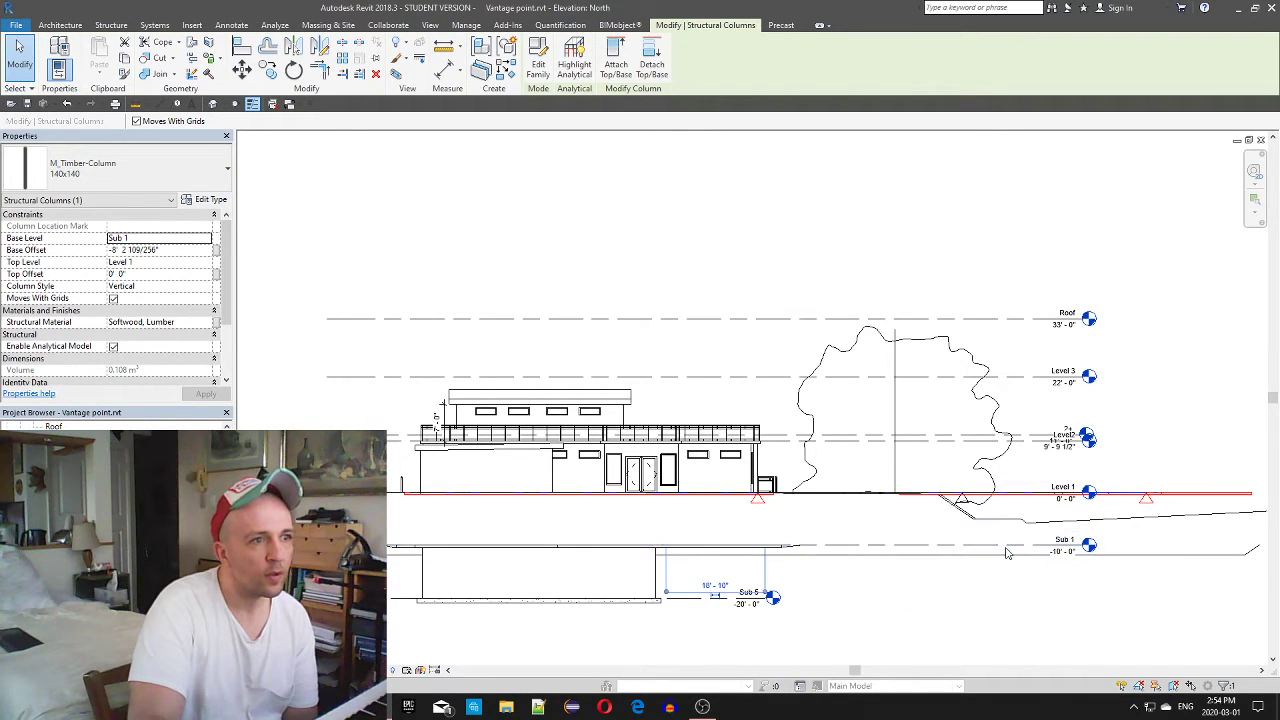
left_click(160, 250)
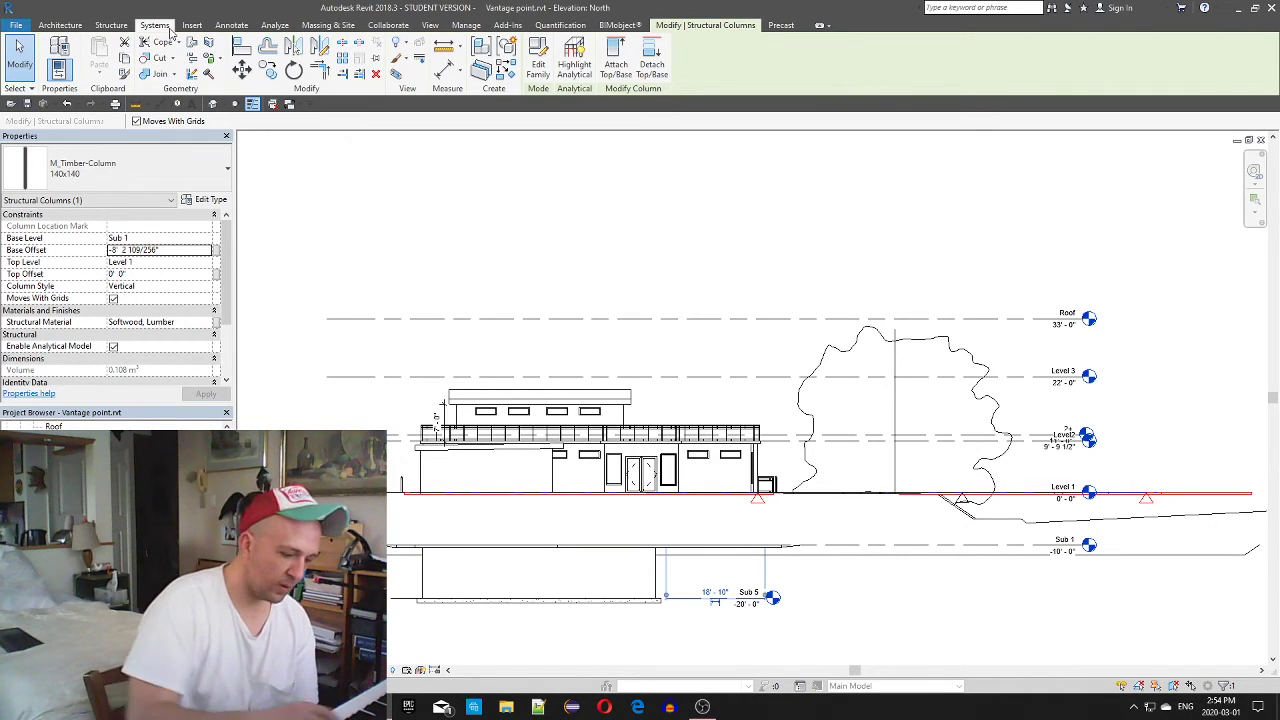
key("l")
key("f")
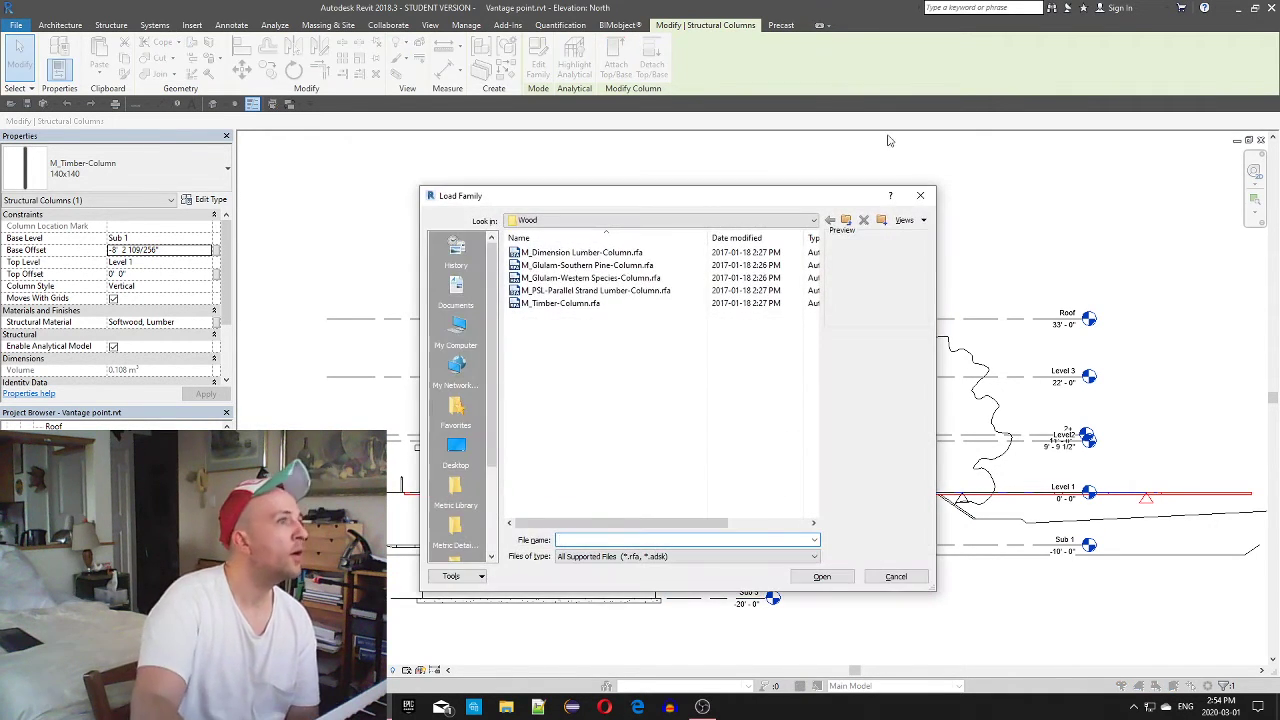
left_click(894, 578)
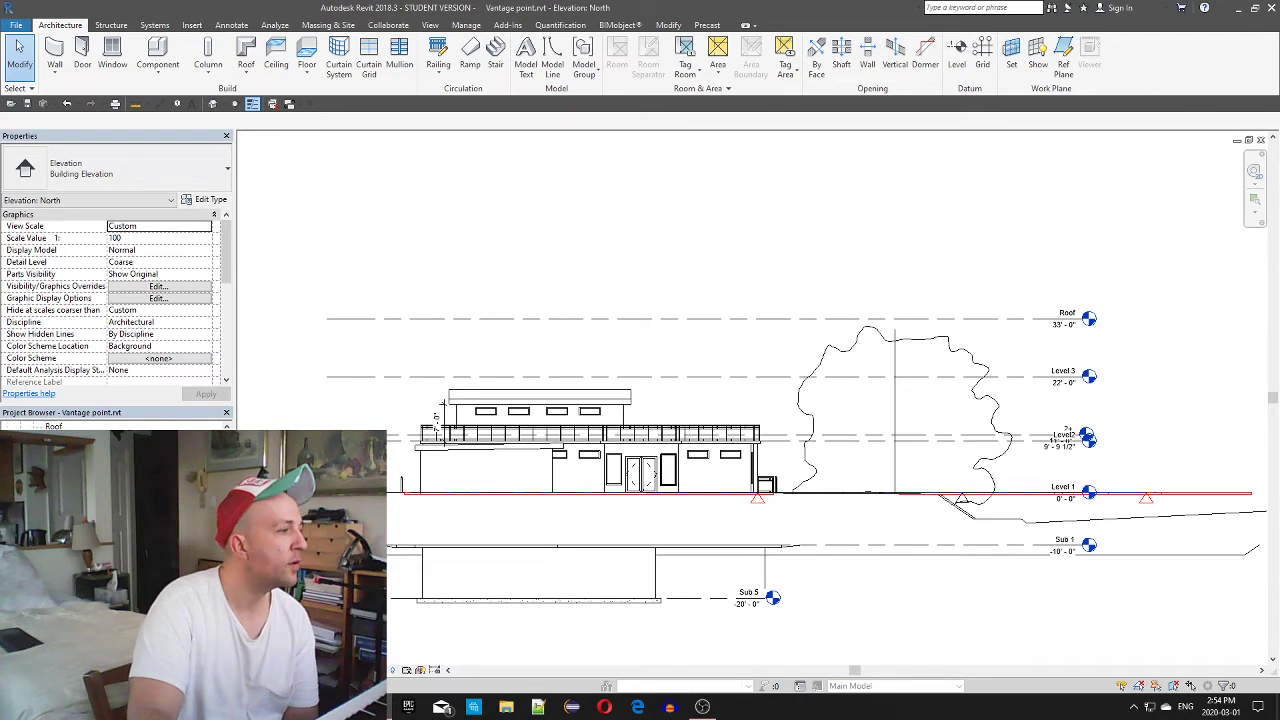
Select the timber column below Level 1 in the north elevation and, in the 3D_1 view, set its base offset to 0
left_click(766, 560)
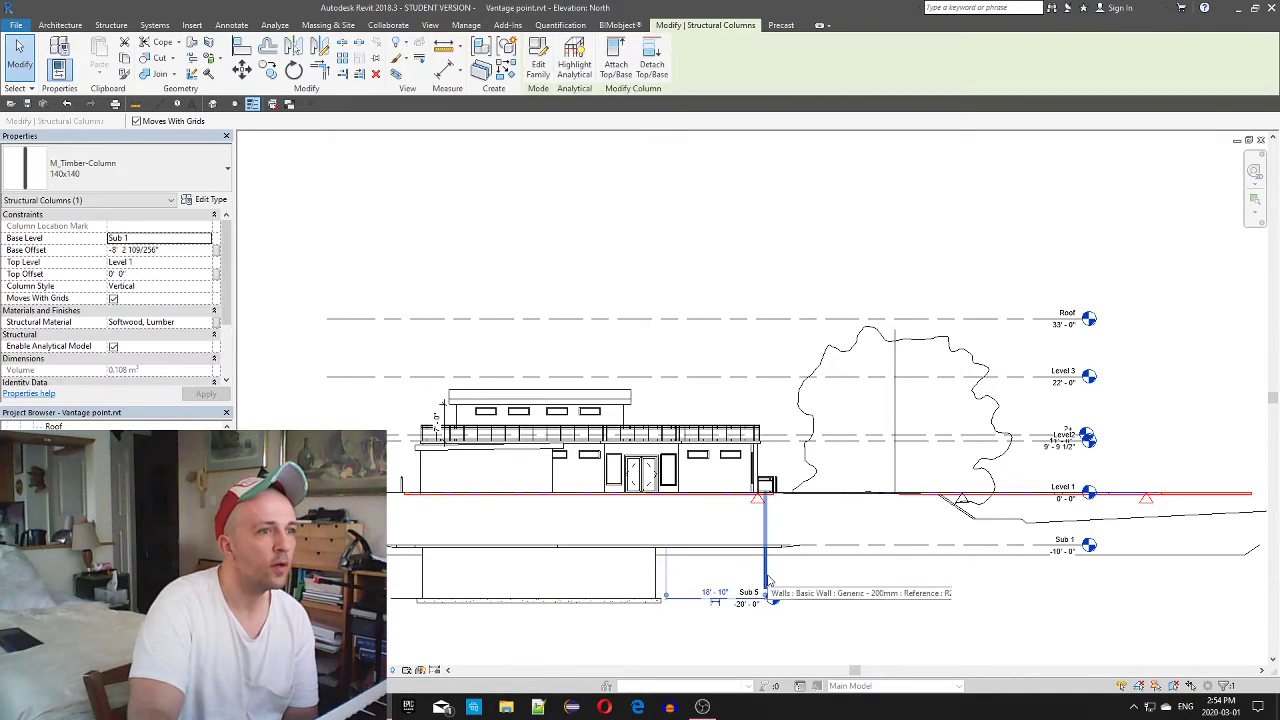
left_click(170, 250)
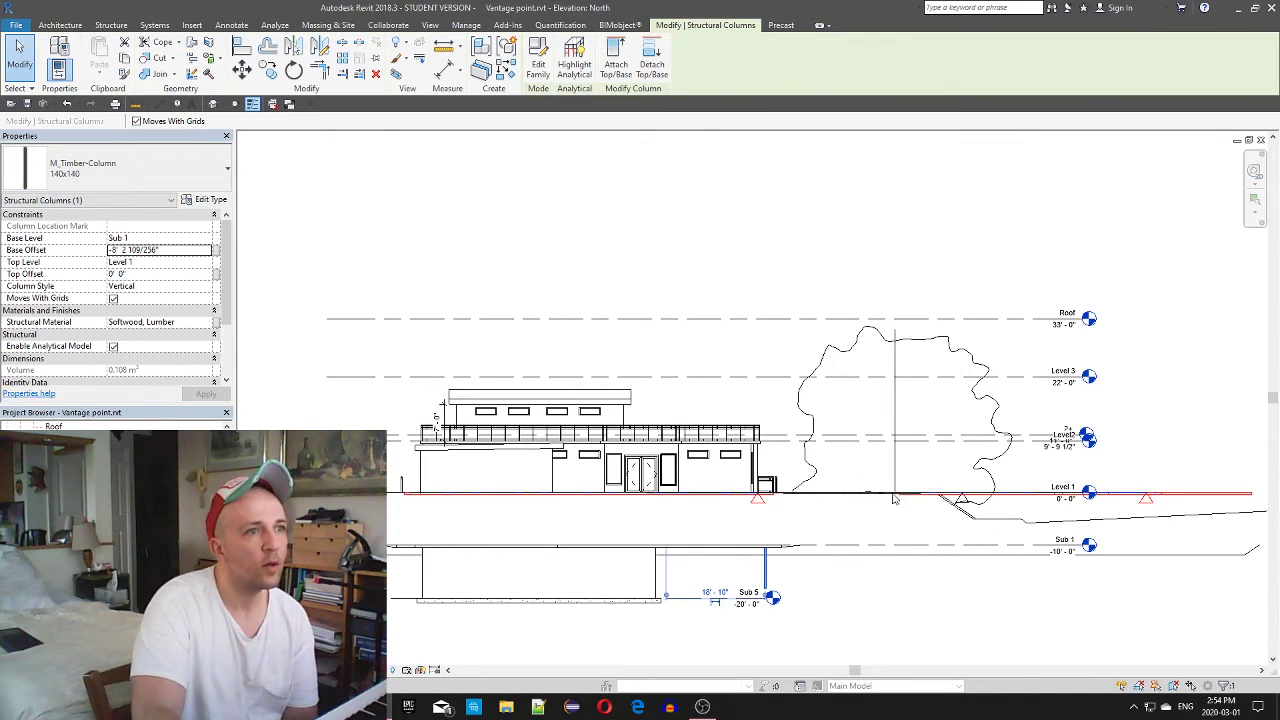
scroll(894, 498, "down", 4)
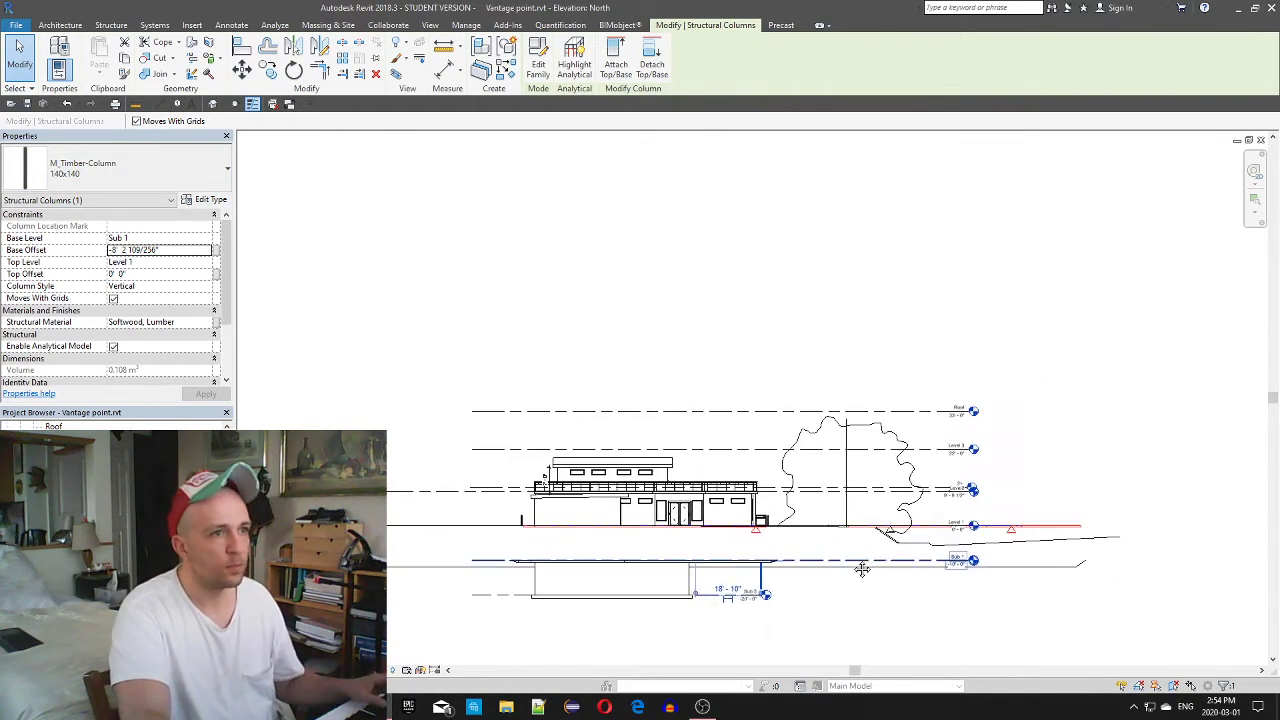
double_click(64, 520)
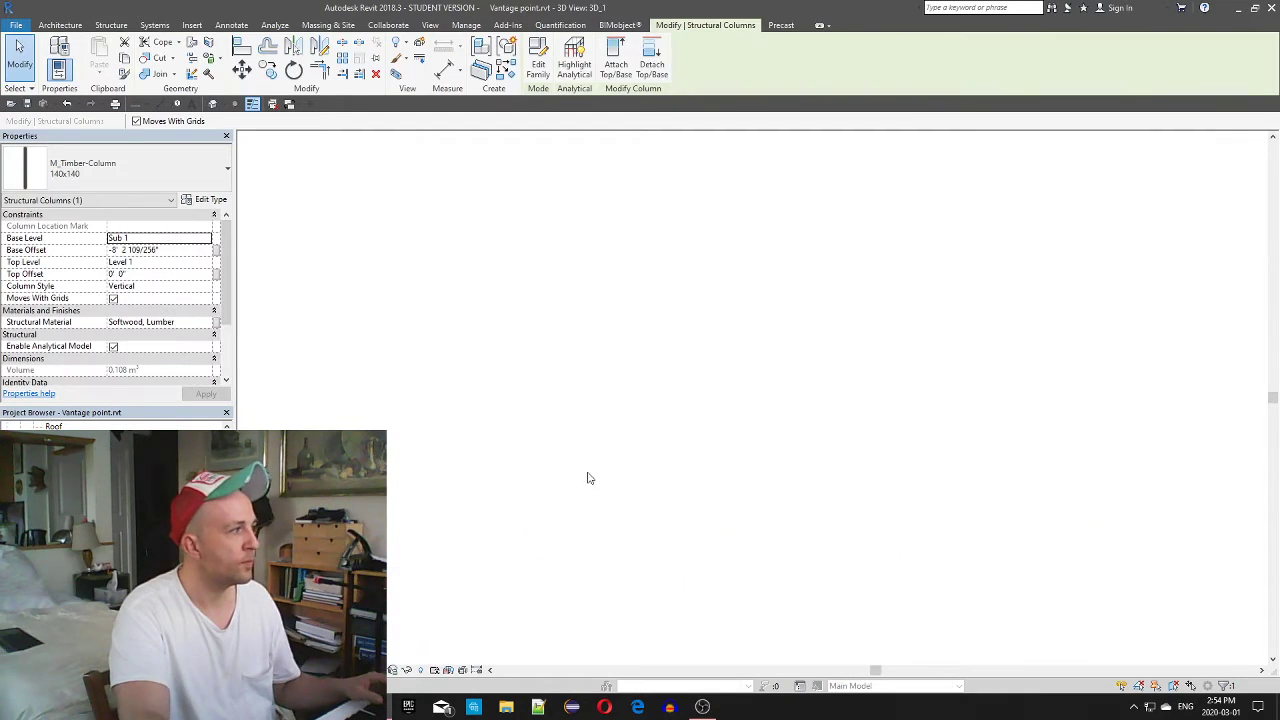
scroll(875, 413, "down", 2)
scroll(826, 418, "up", 5)
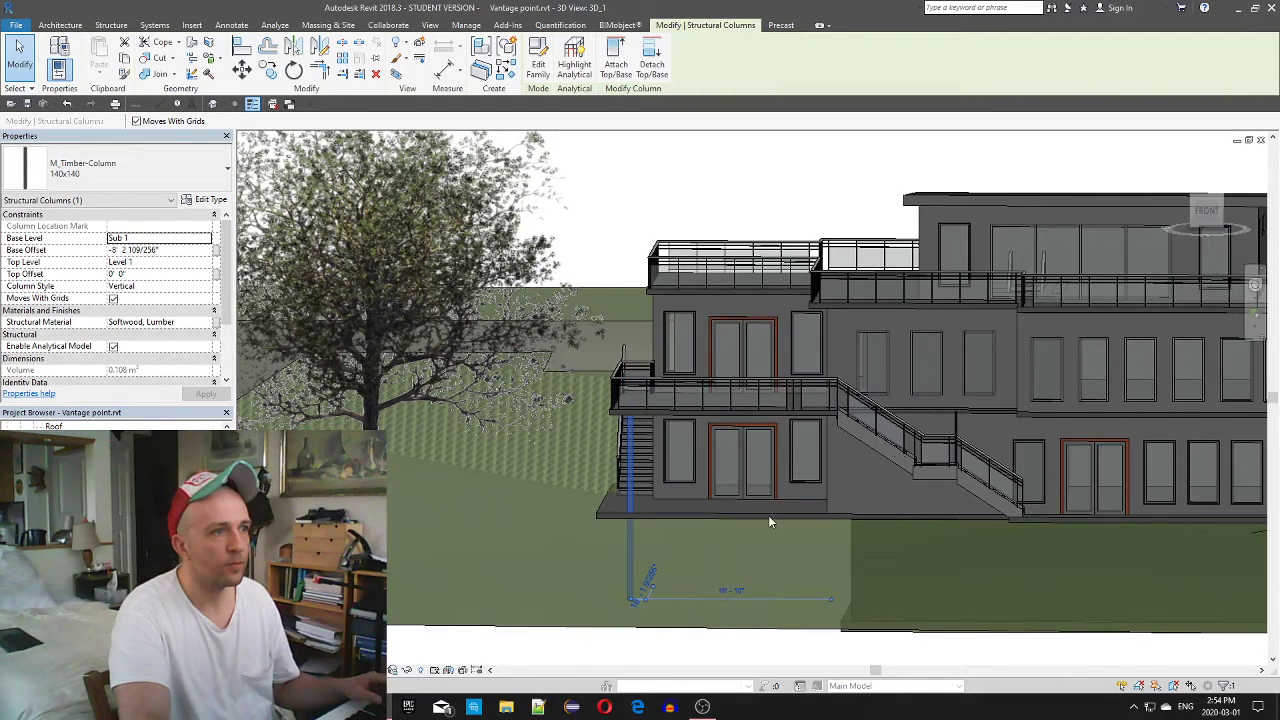
left_click(170, 251)
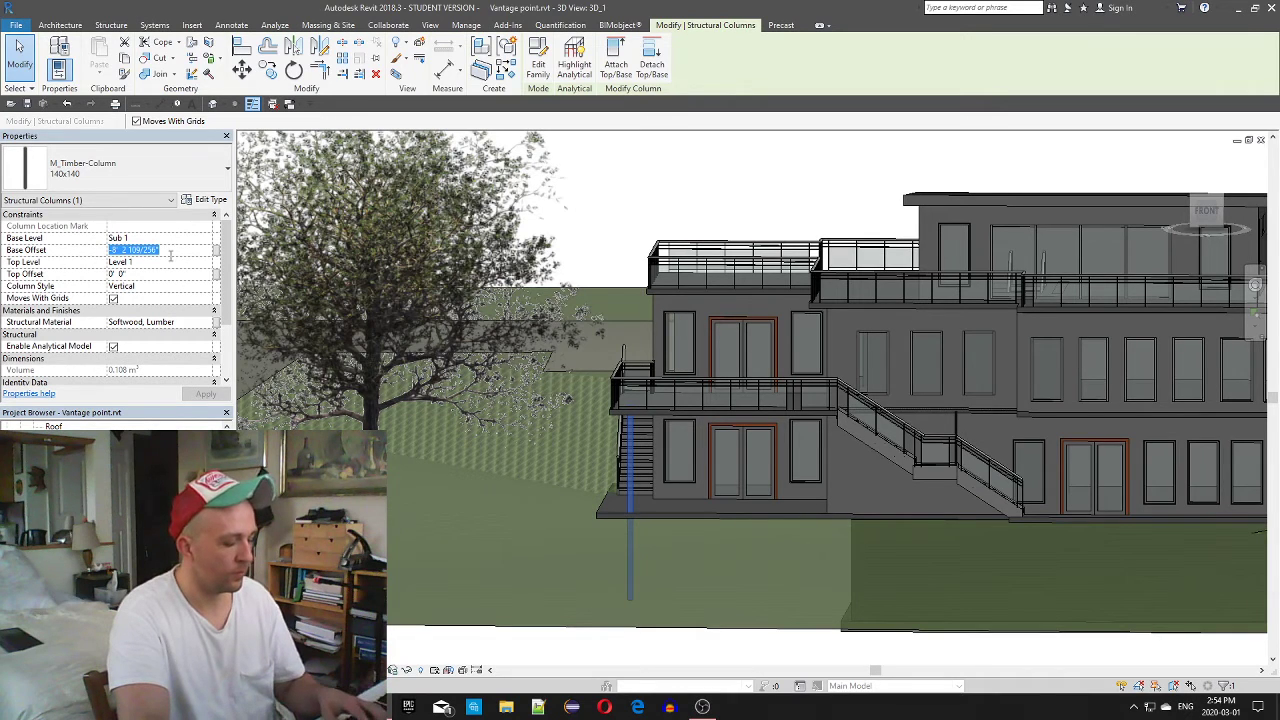
type("0")
left_click(205, 394)
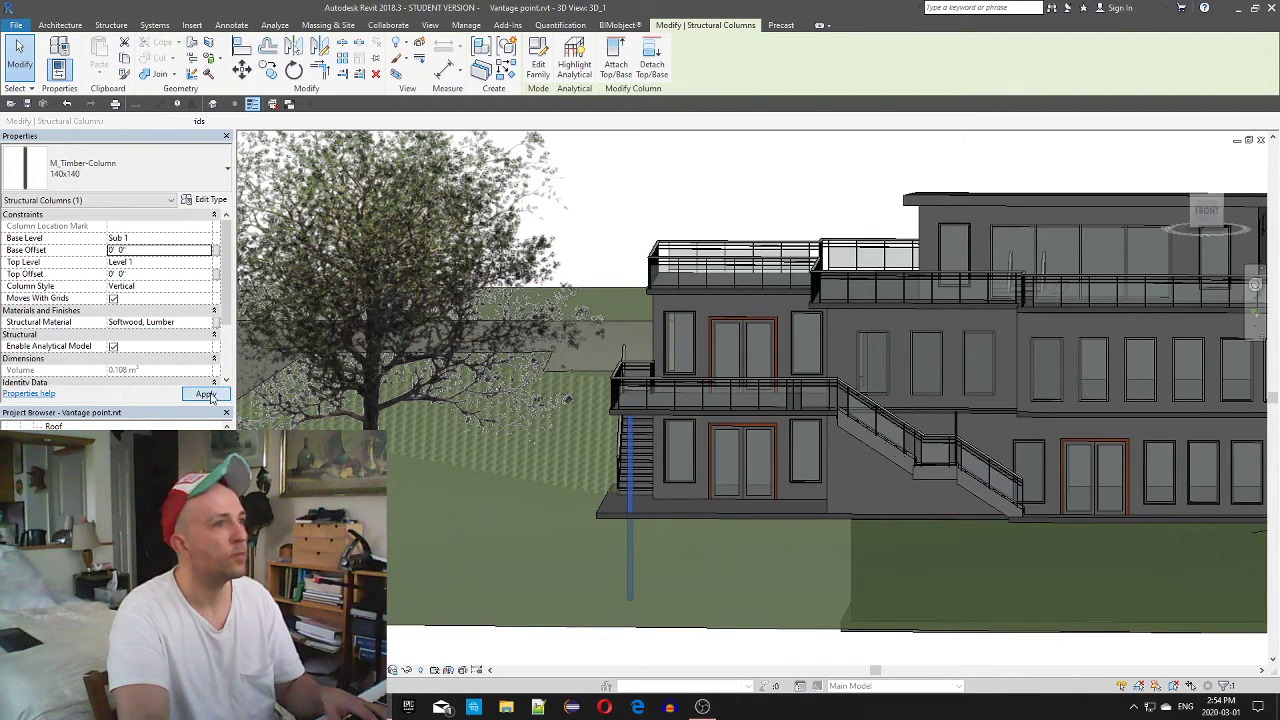
left_click(620, 158)
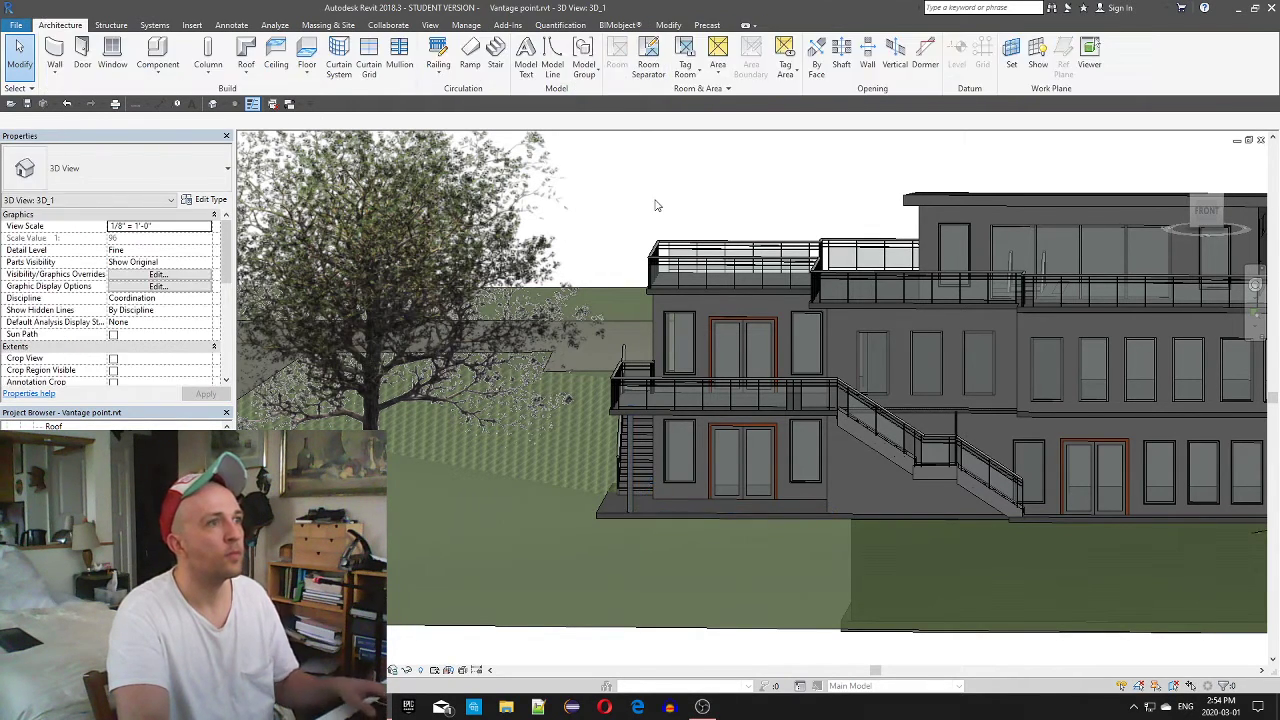
Attach the top of the timber column to the deck floor above it
left_click(632, 468)
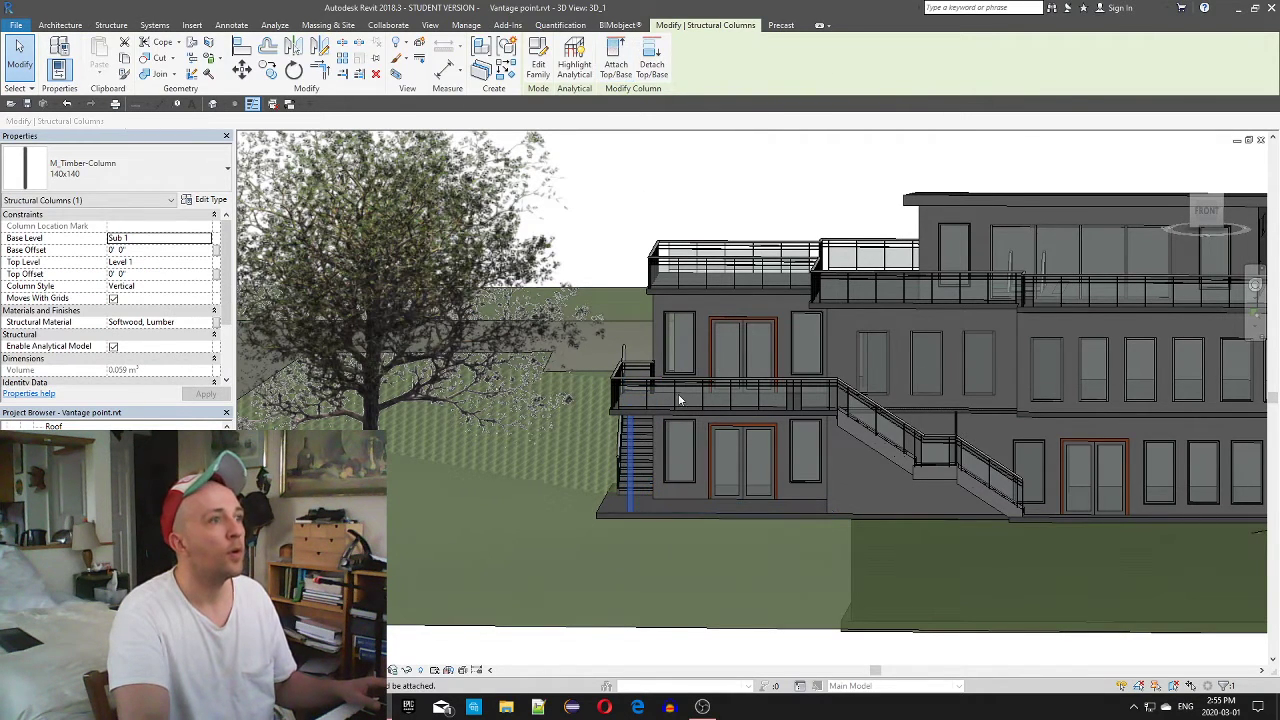
left_click(674, 414)
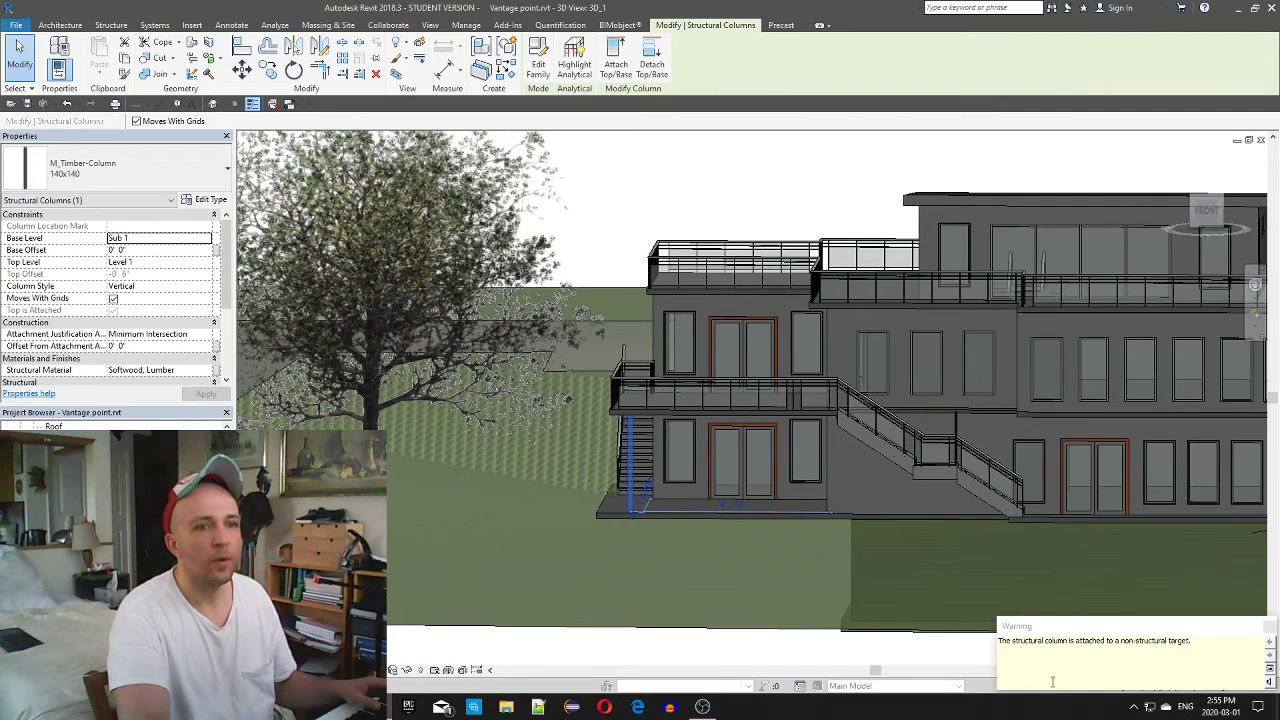
key("Escape")
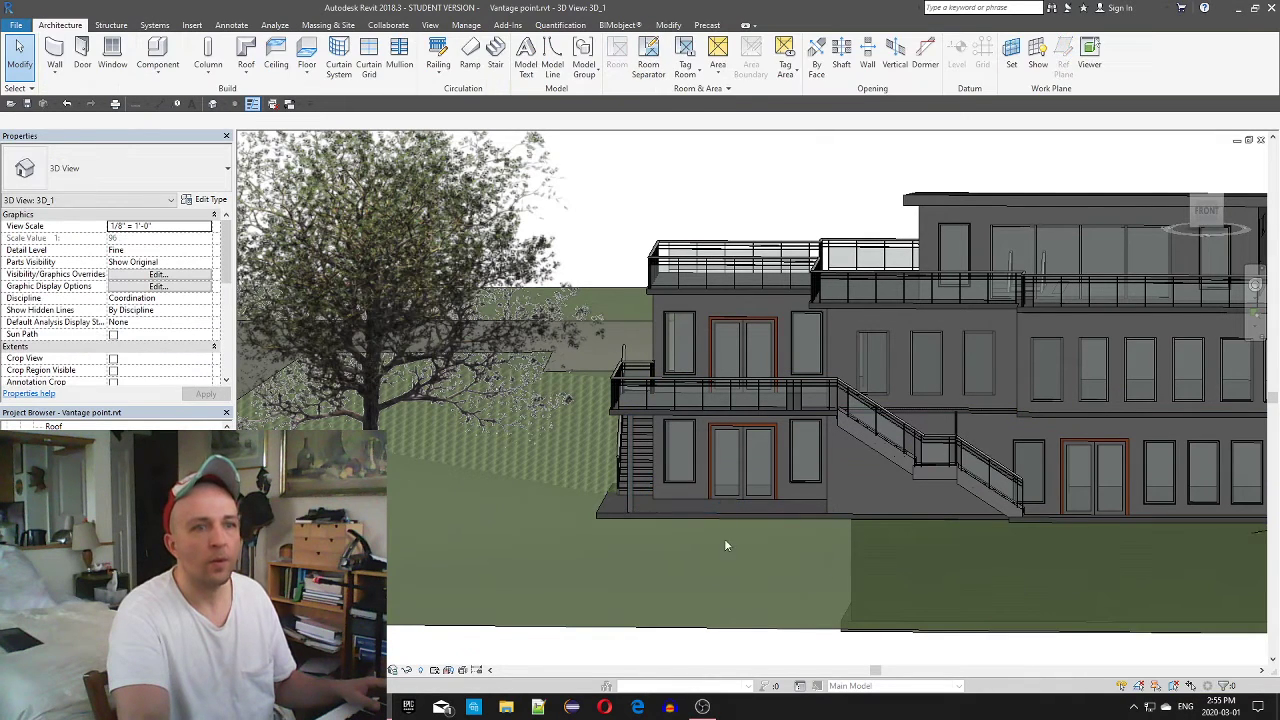
left_click(632, 491)
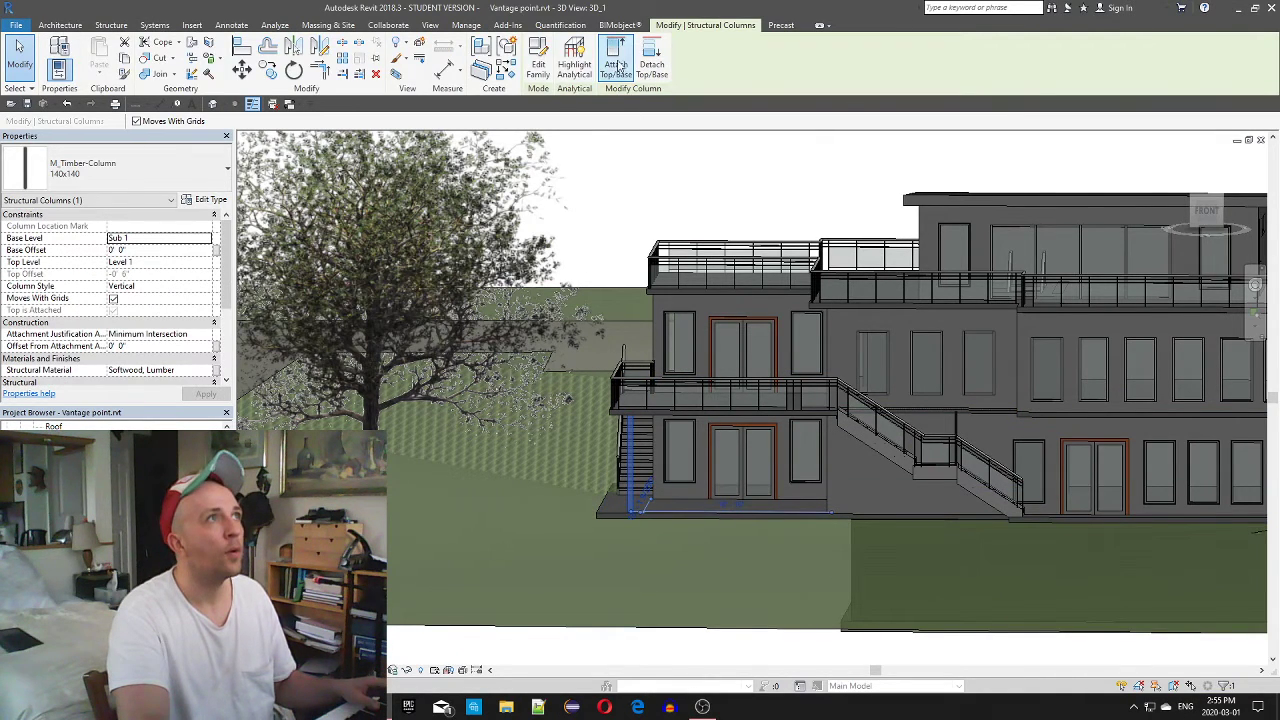
left_click(650, 55)
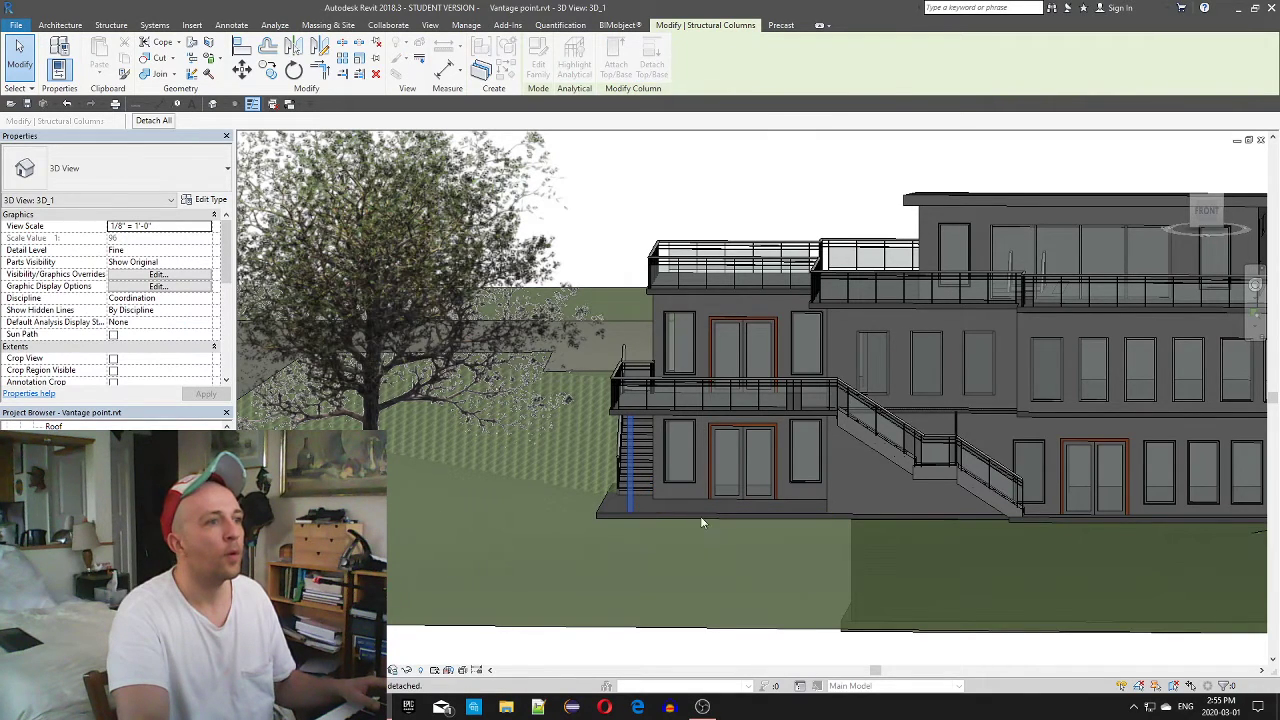
middle_click_drag(608, 518, 616, 466, "shift")
scroll(768, 471, "up", 5)
key("Escape")
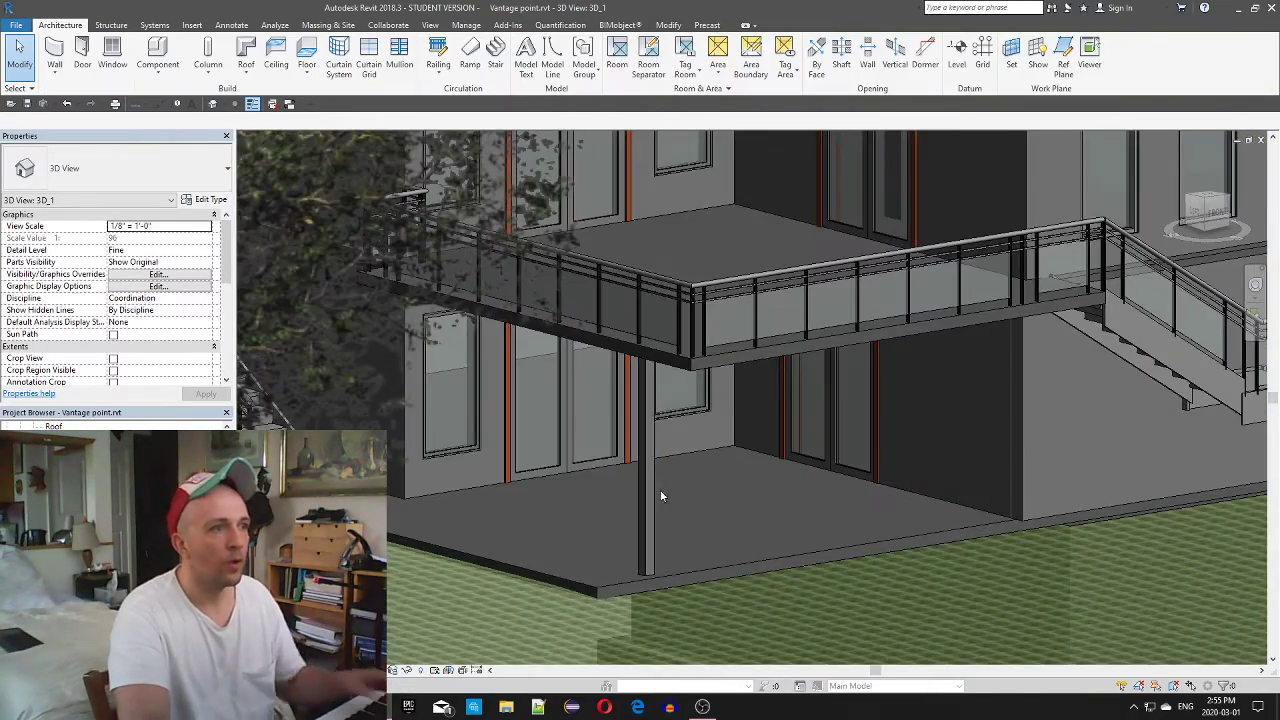
Examine the whole house and its site in the 3D view, and look through the project's list of views
scroll(934, 413, "down", 10)
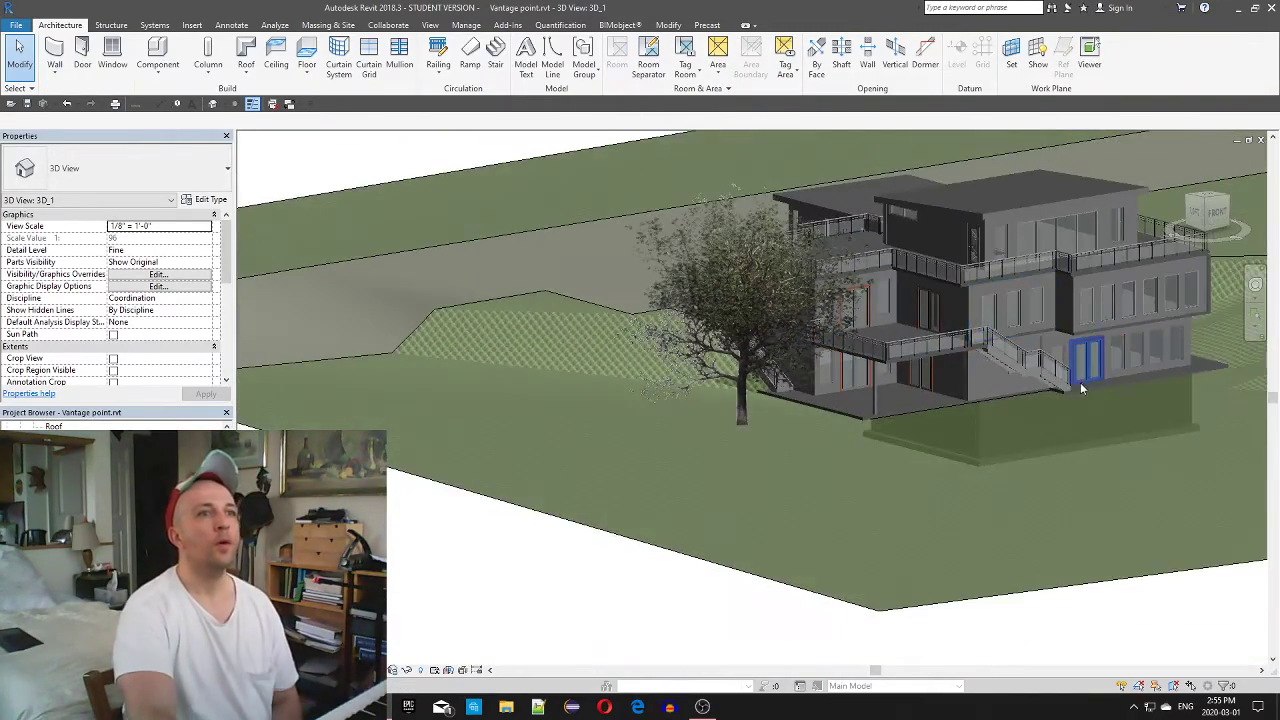
scroll(903, 402, "up", 3)
middle_click_drag(904, 402, 806, 487)
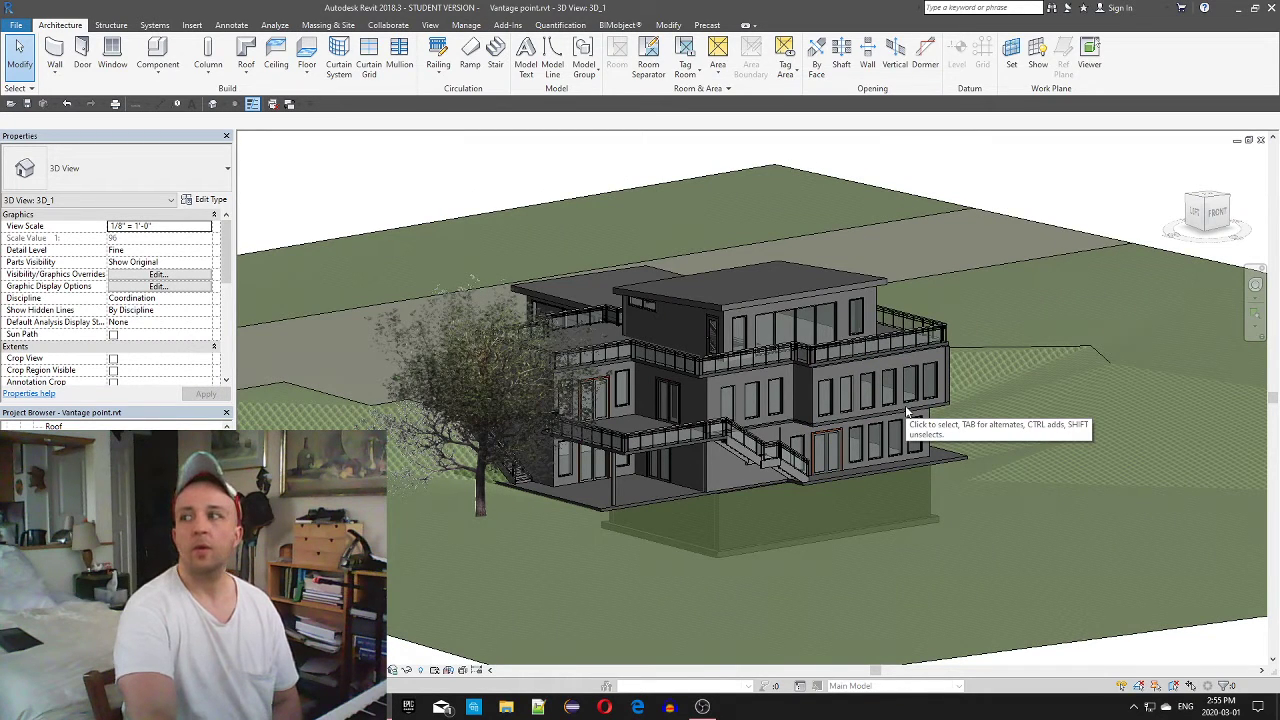
middle_click_drag(850, 394, 729, 386, "shift")
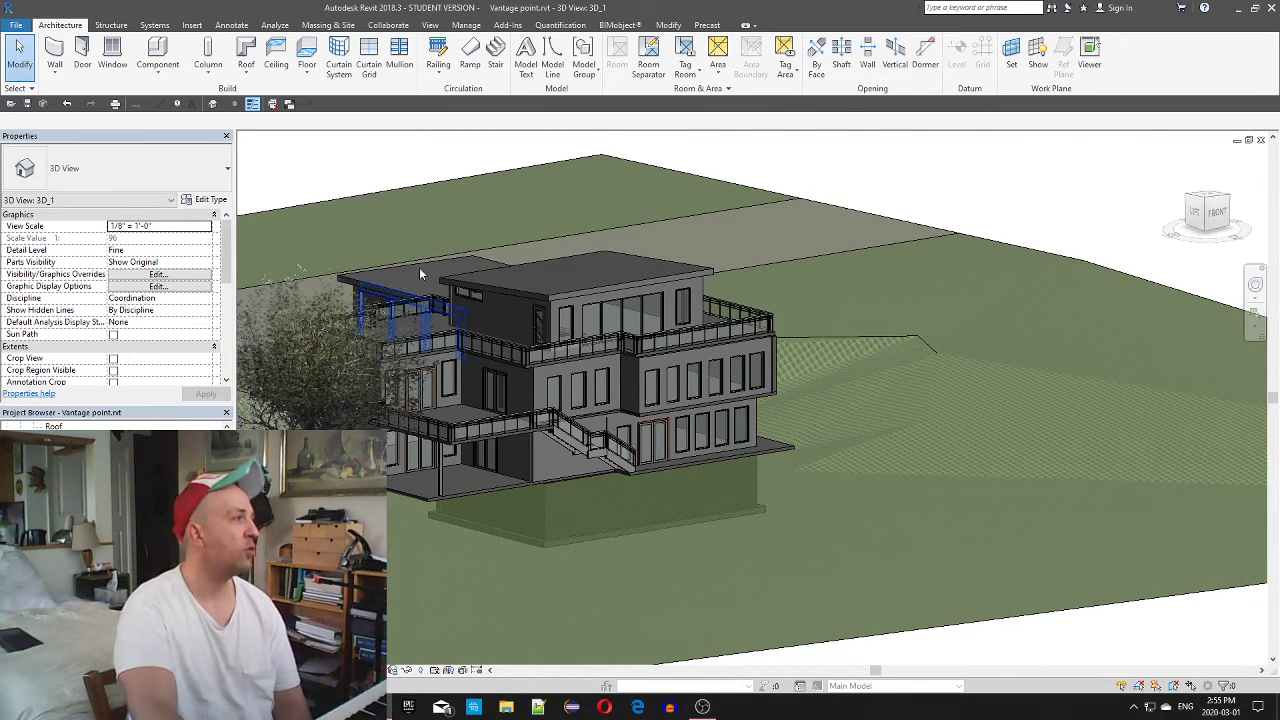
scroll(110, 480, "down", 1)
scroll(110, 480, "down", 1)
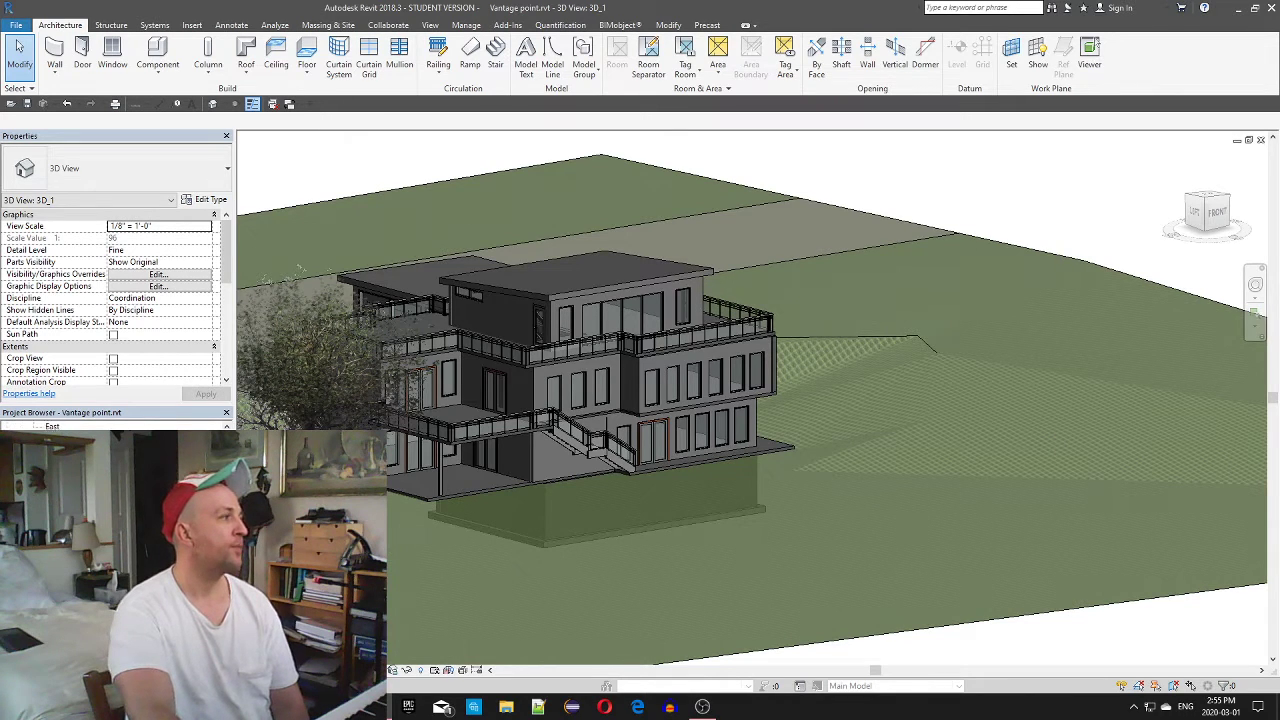
scroll(110, 480, "up", 1)
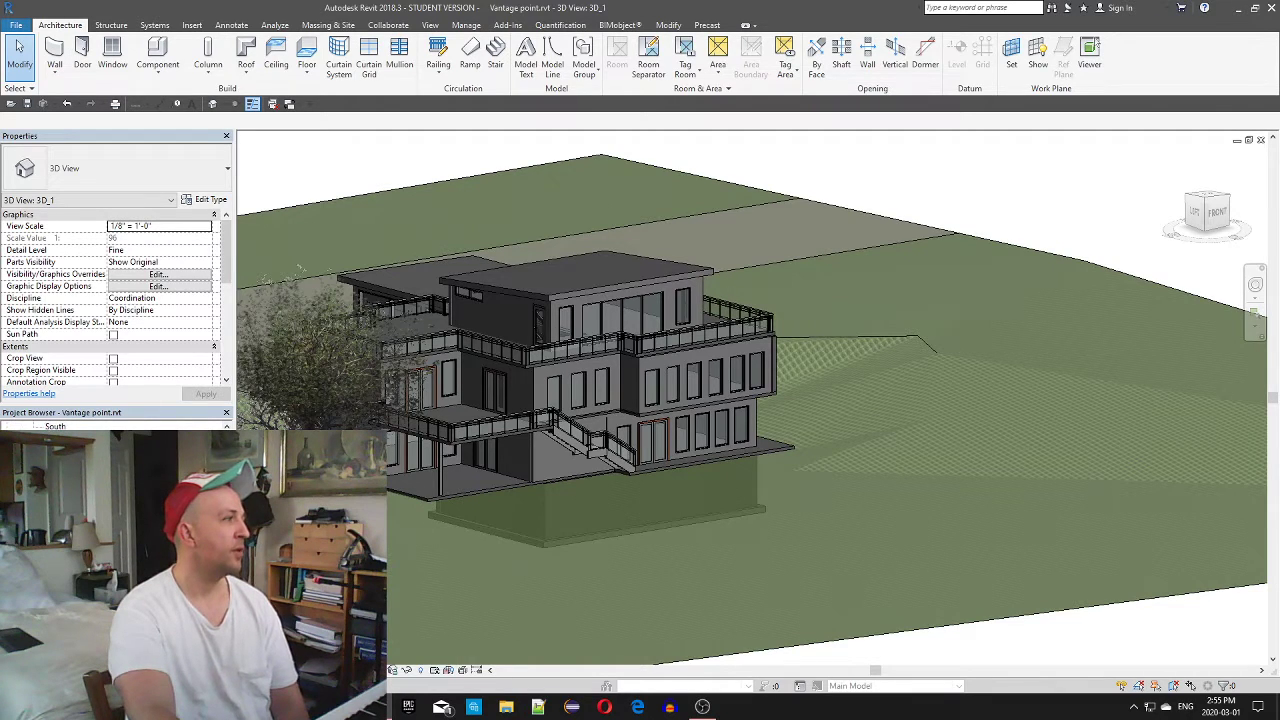
scroll(115, 480, "up", 3)
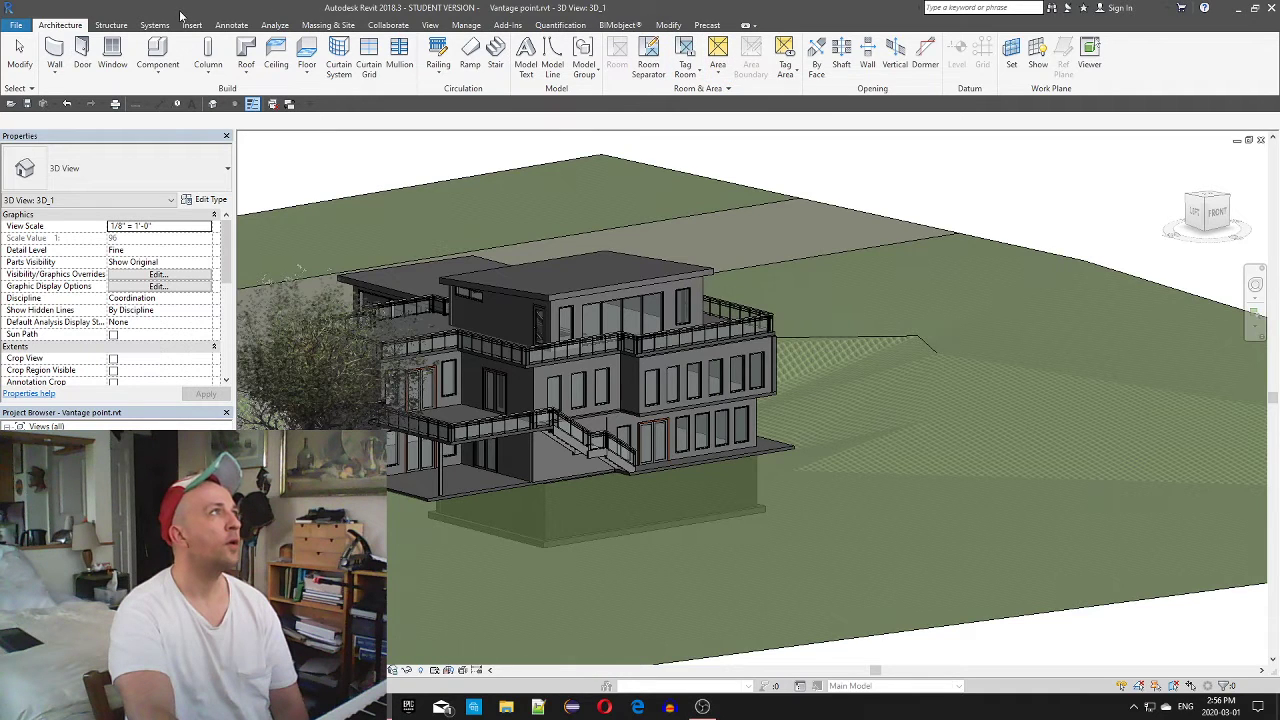
left_click(127, 28)
left_click(152, 25)
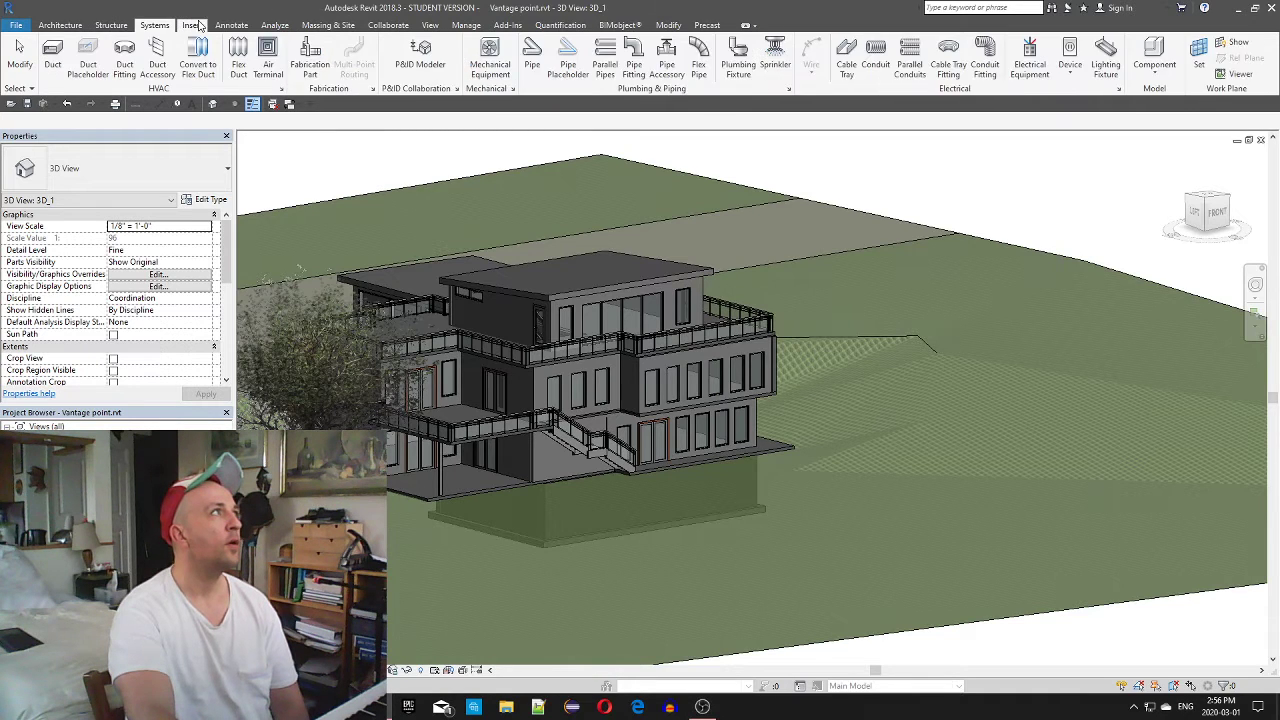
left_click(191, 25)
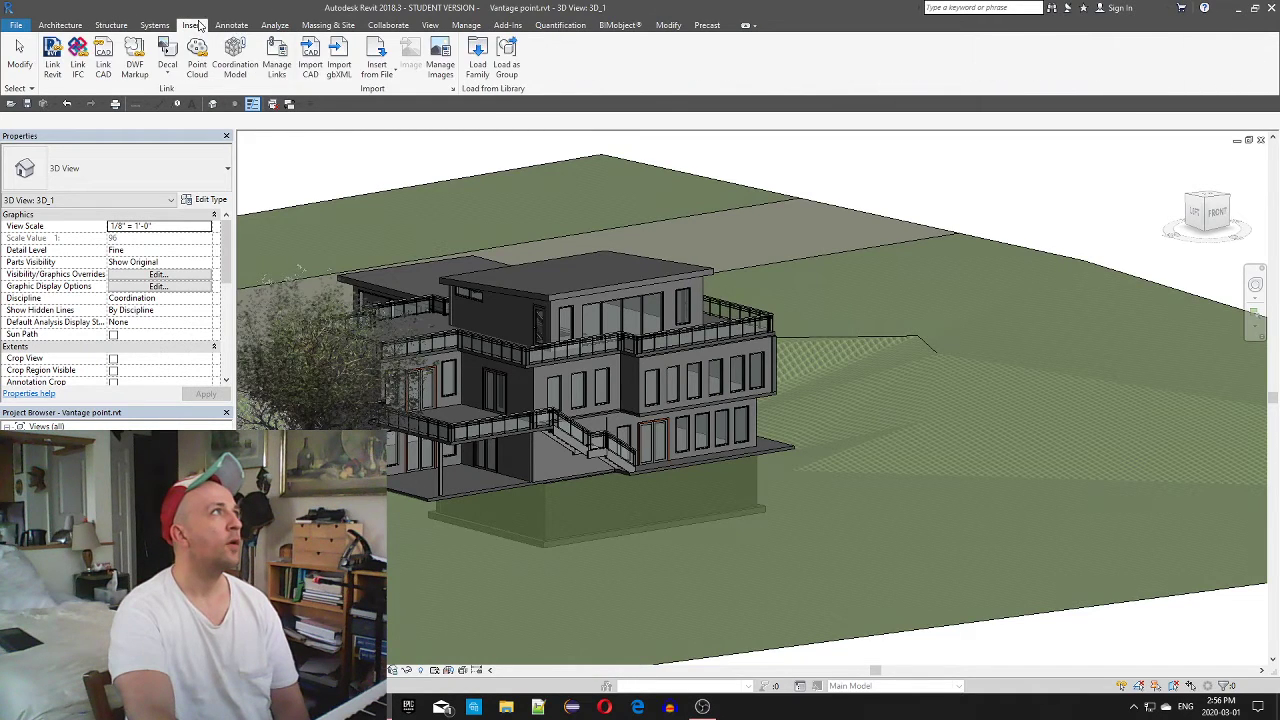
left_click(430, 25)
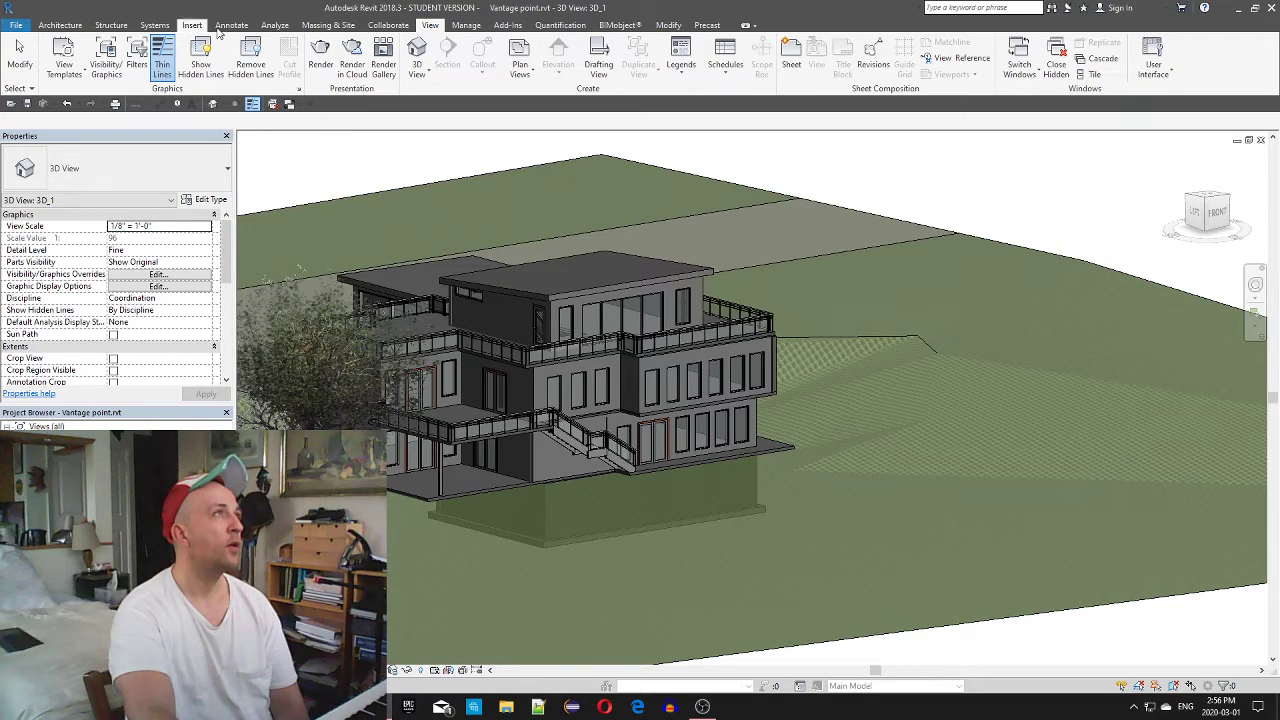
left_click(466, 25)
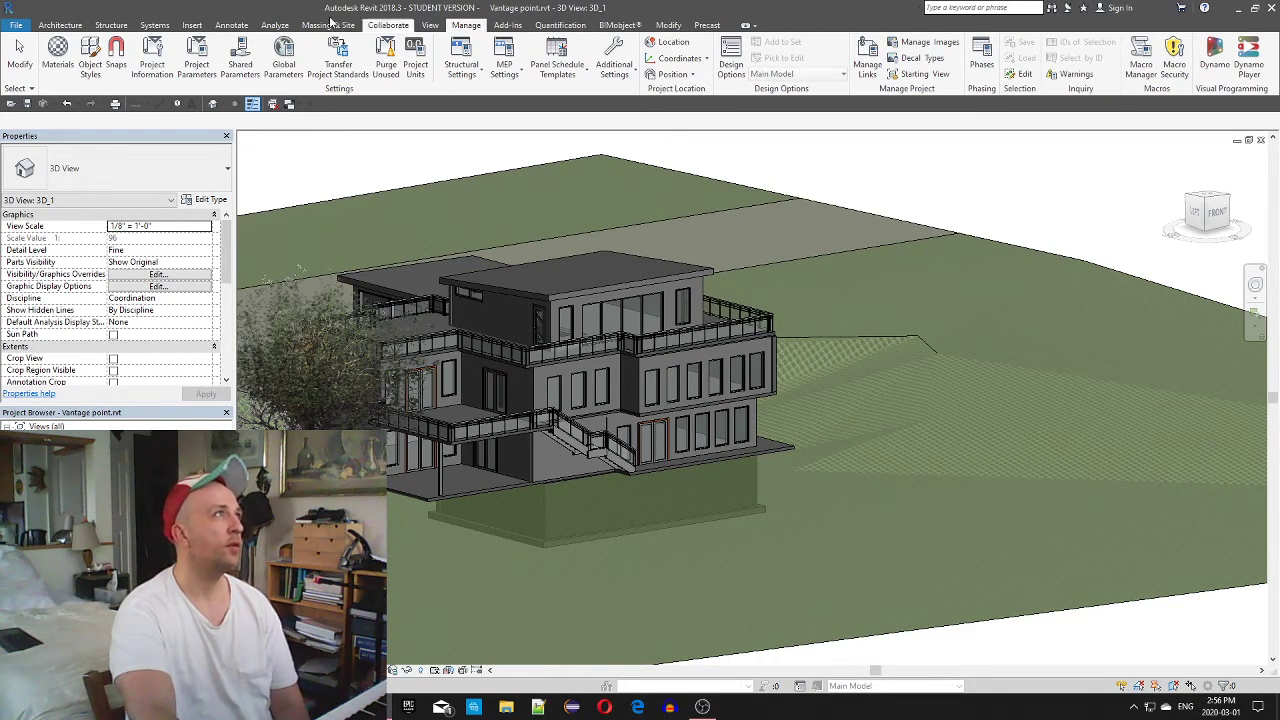
left_click(232, 24)
left_click(189, 24)
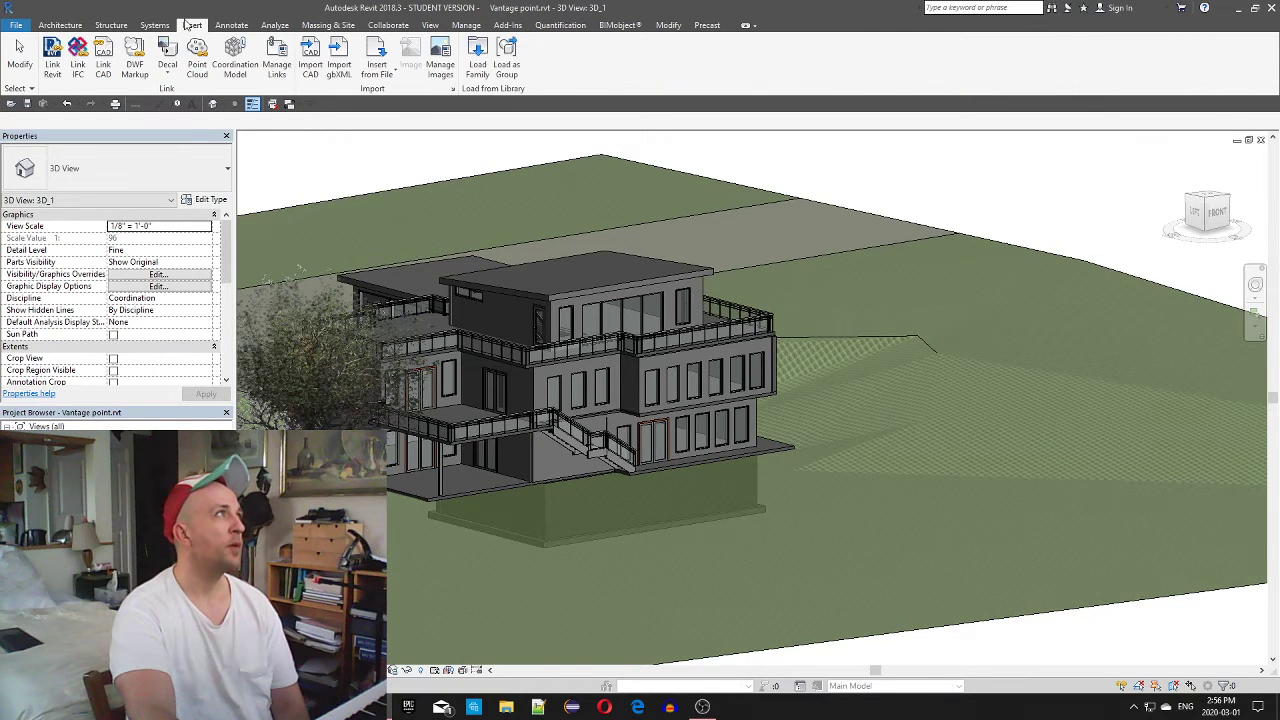
left_click(155, 24)
left_click(111, 24)
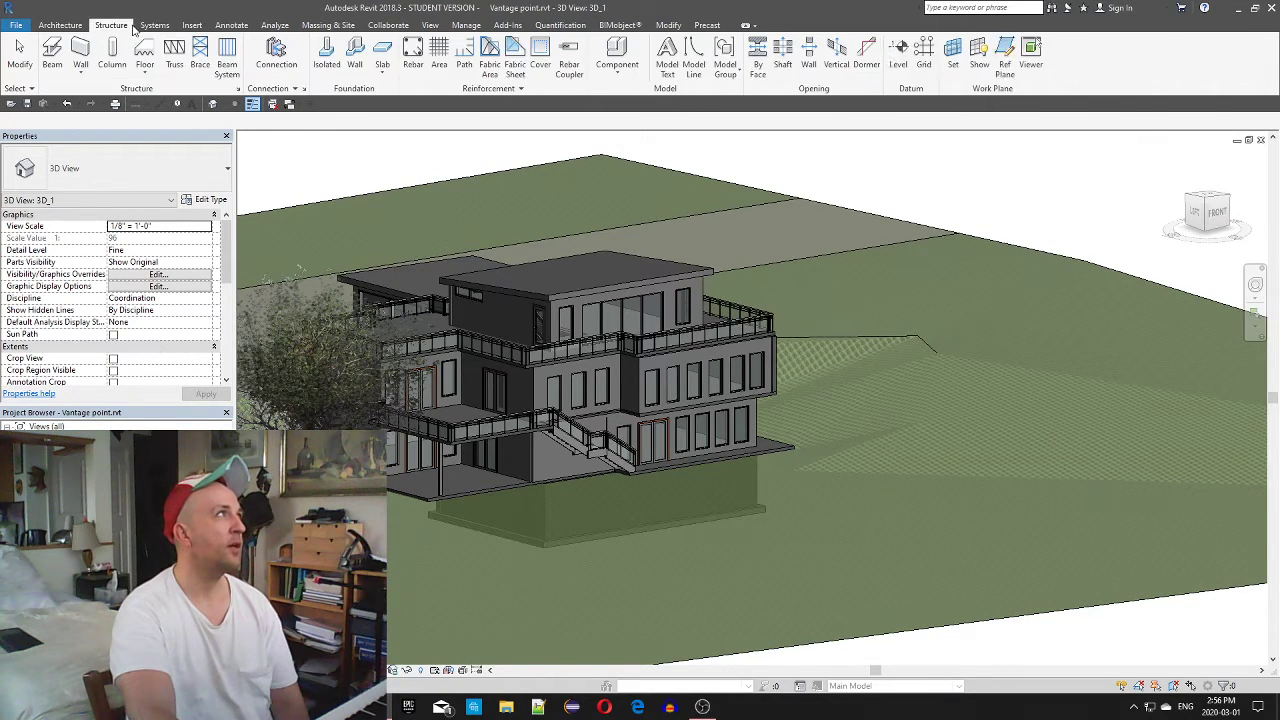
left_click(57, 25)
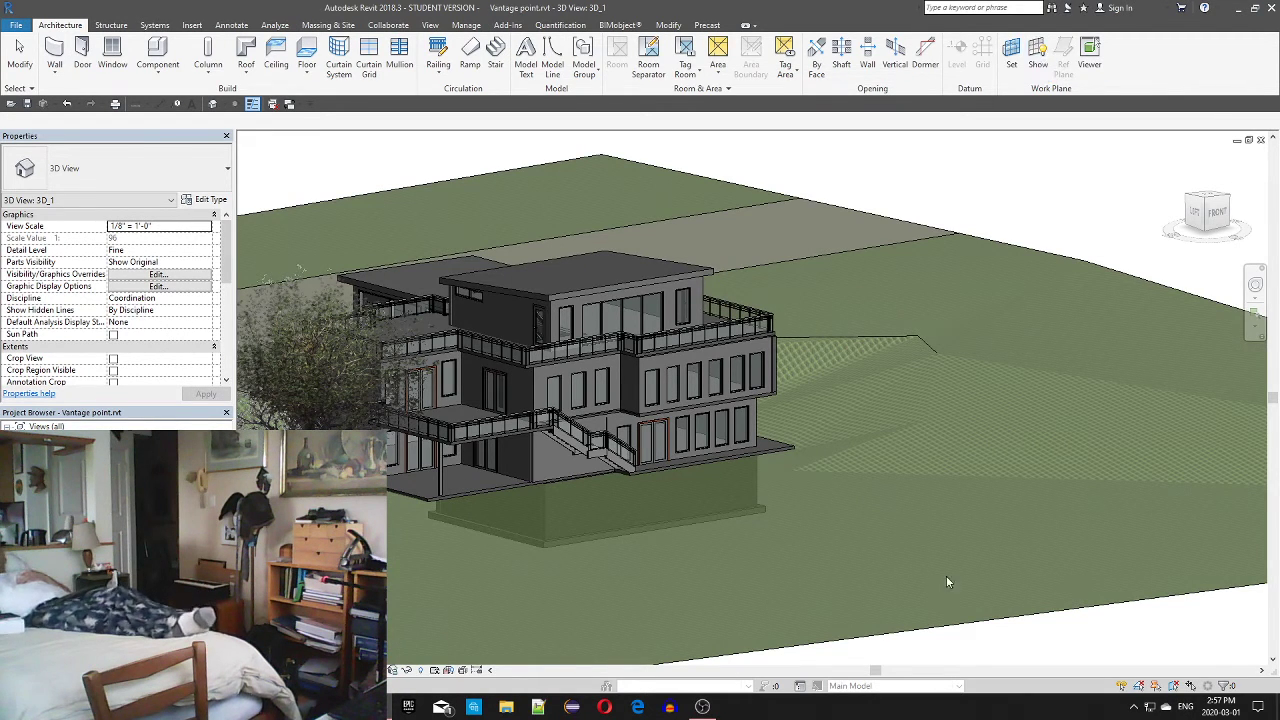
Examine the house's front facade, railed terraces and exterior stairs from above in the 3D view
scroll(720, 350, "down", 5)
scroll(798, 365, "up", 3)
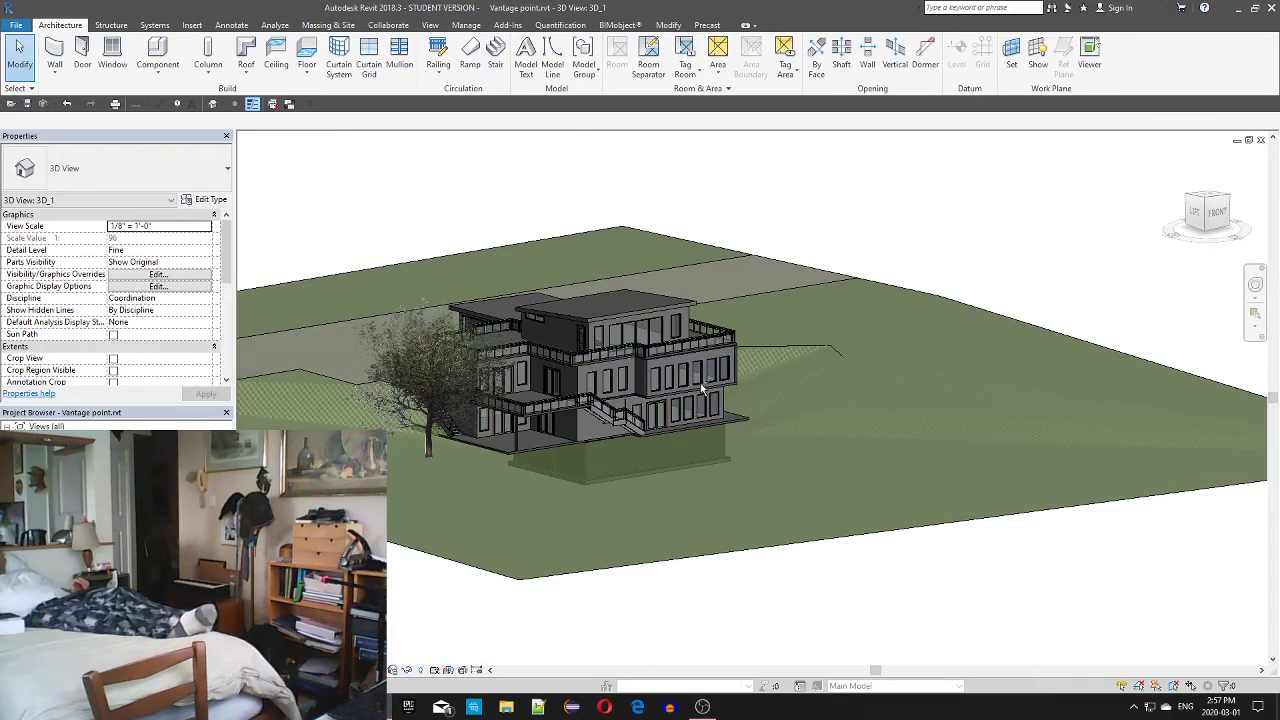
middle_click_drag(930, 291, 931, 257, "shift")
scroll(662, 246, "up", 4)
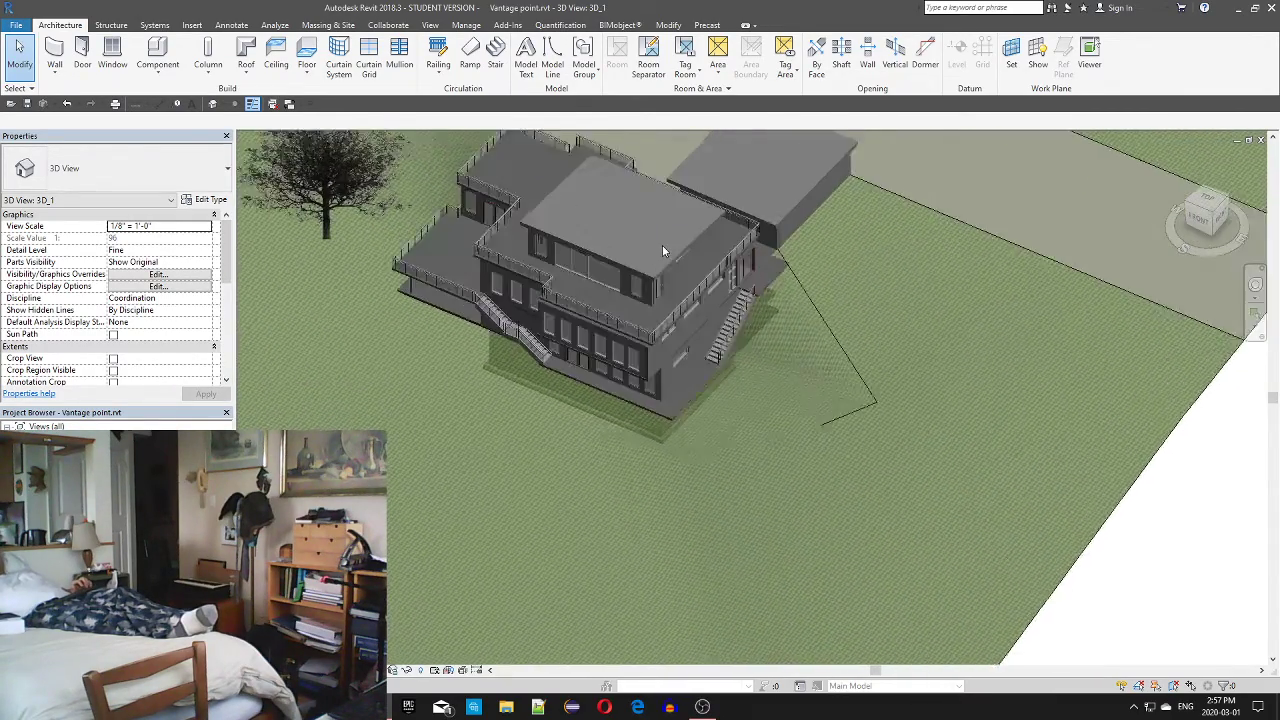
middle_click_drag(565, 372, 690, 385, "shift")
scroll(690, 385, "up", 5)
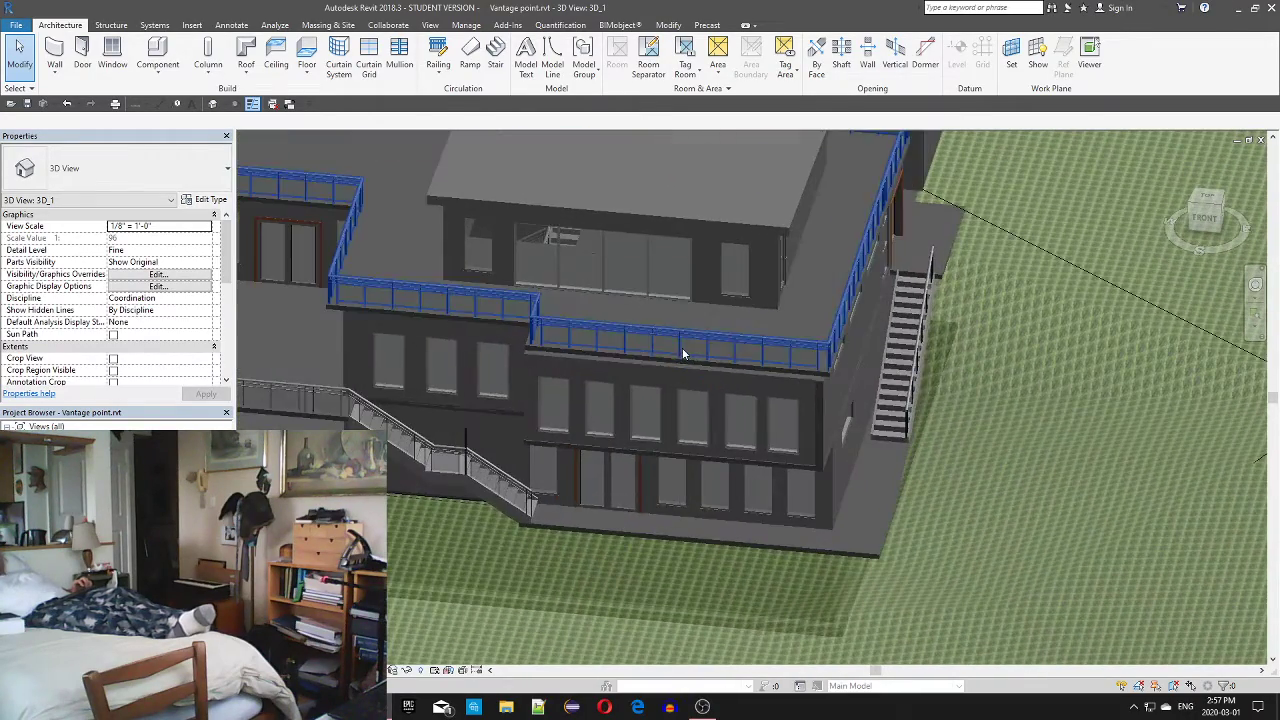
left_click(111, 24)
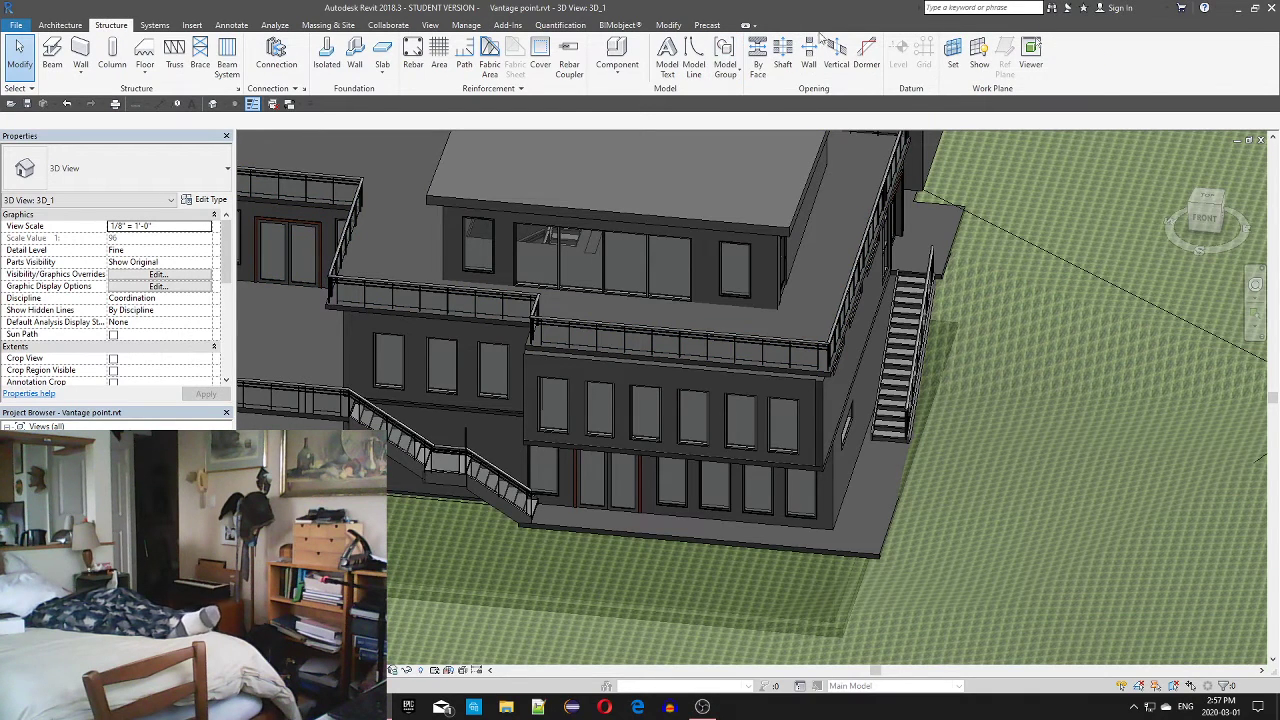
left_click(154, 25)
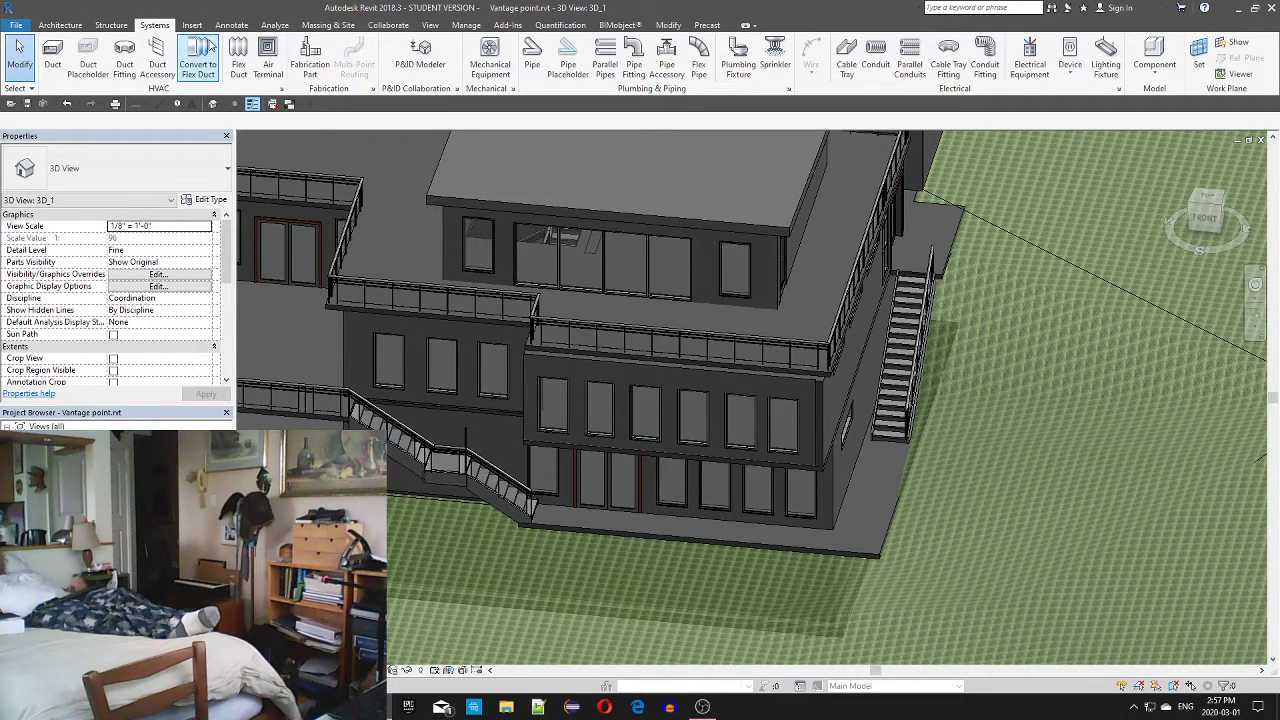
left_click(466, 25)
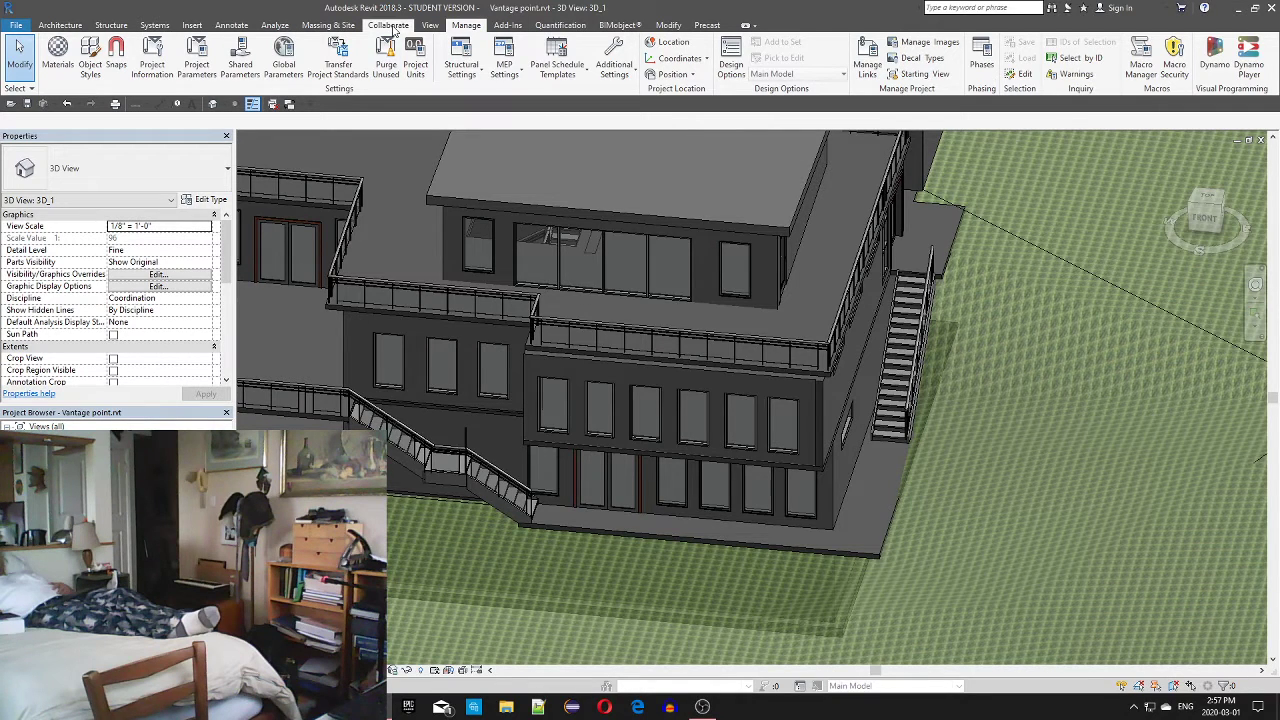
left_click(326, 26)
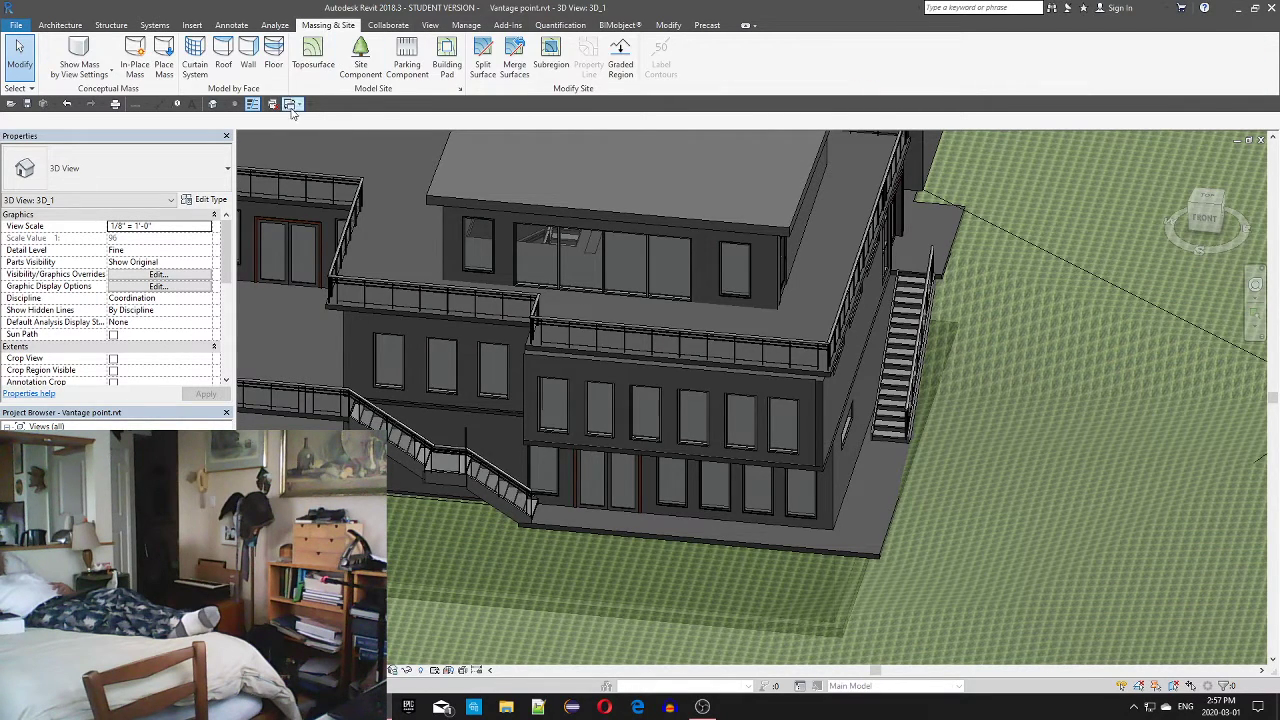
left_click(313, 55)
scroll(745, 456, "down", 2)
scroll(744, 457, "down", 5)
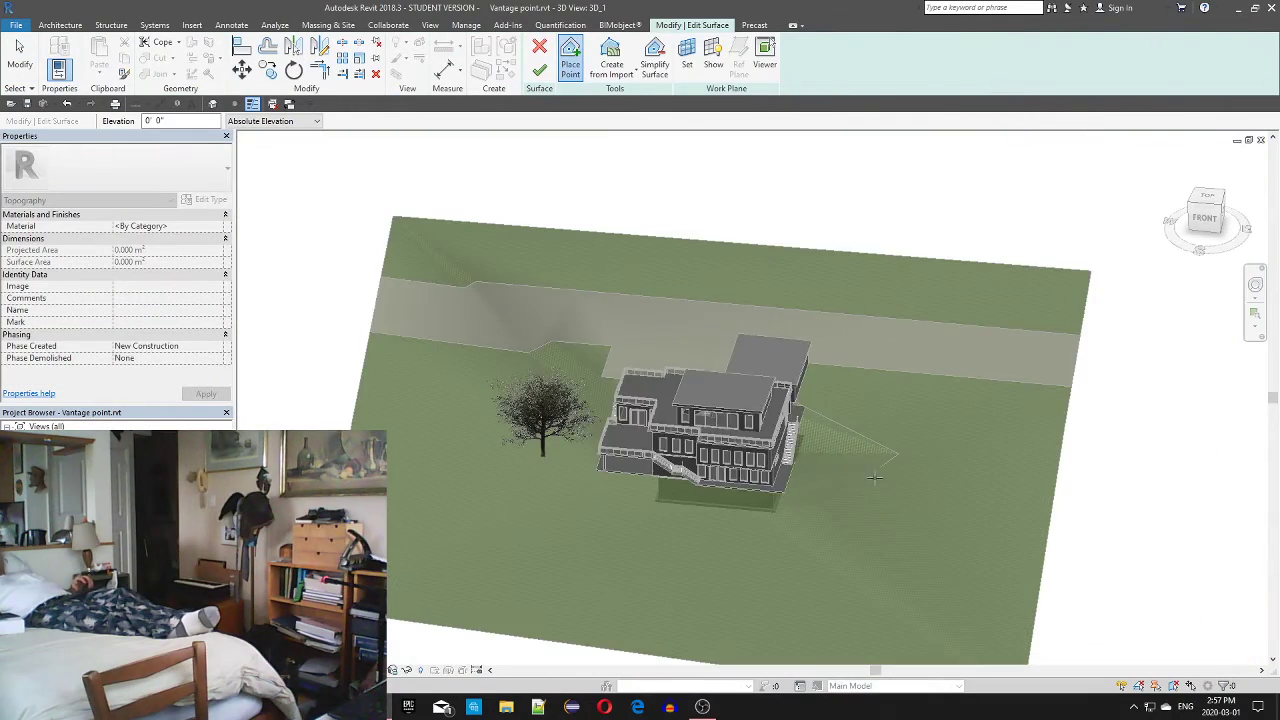
middle_click_drag(877, 481, 767, 359)
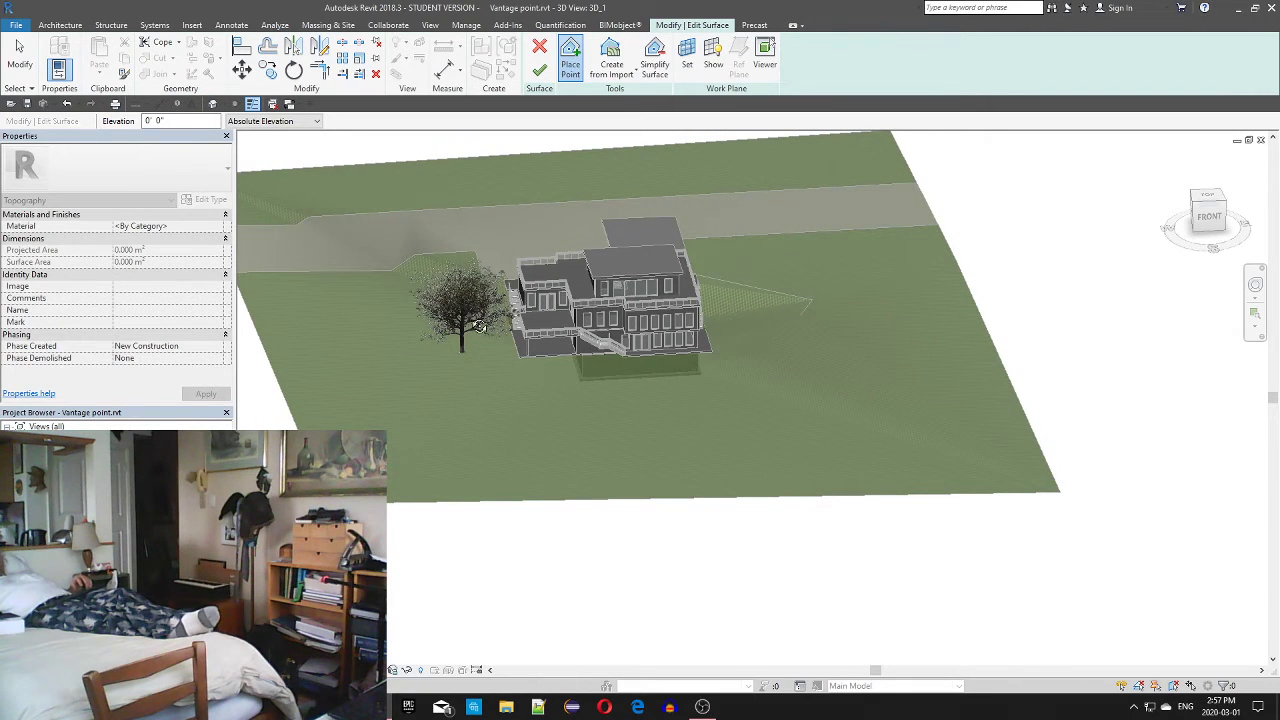
middle_click_drag(479, 326, 480, 390, "shift")
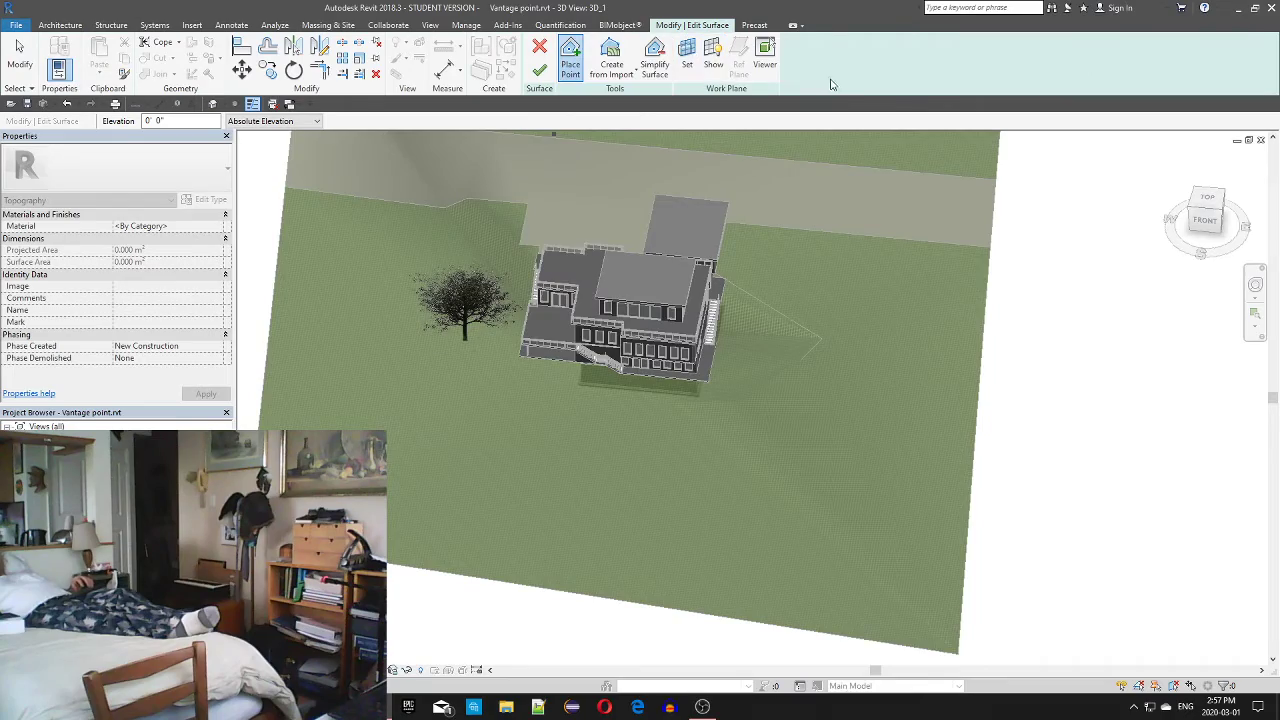
scroll(906, 358, "down", 1)
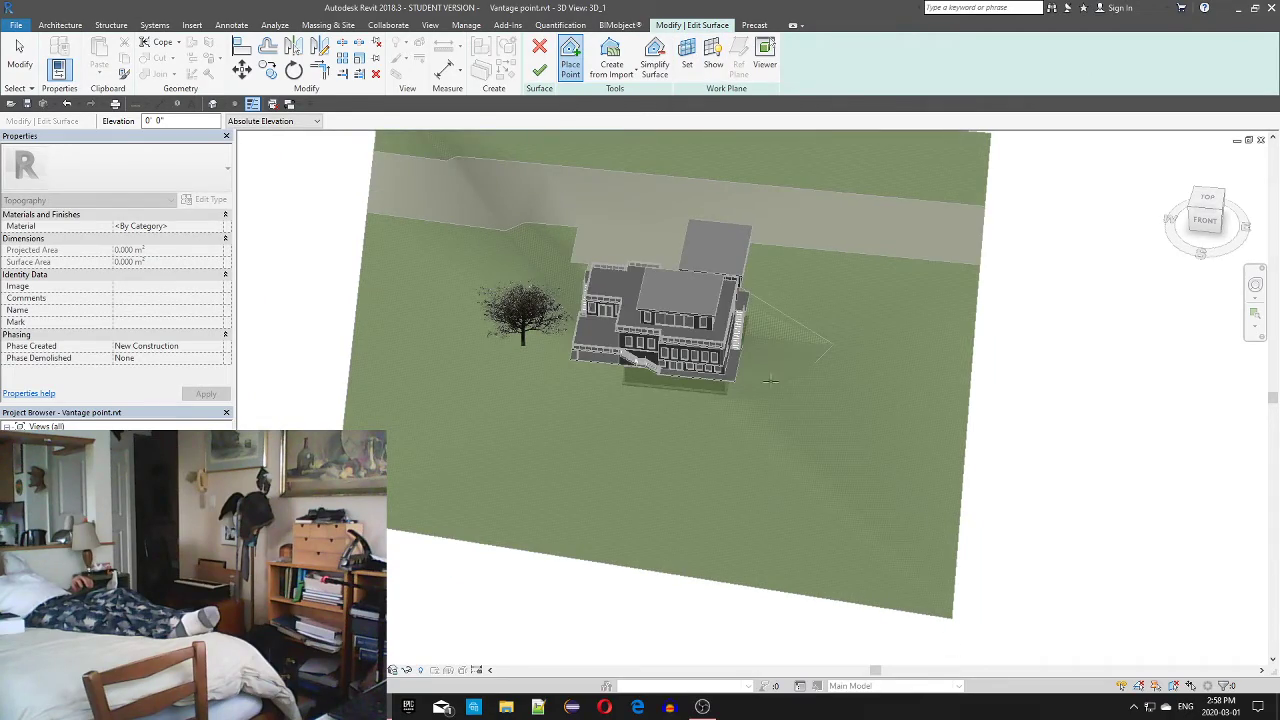
scroll(770, 380, "up", 6)
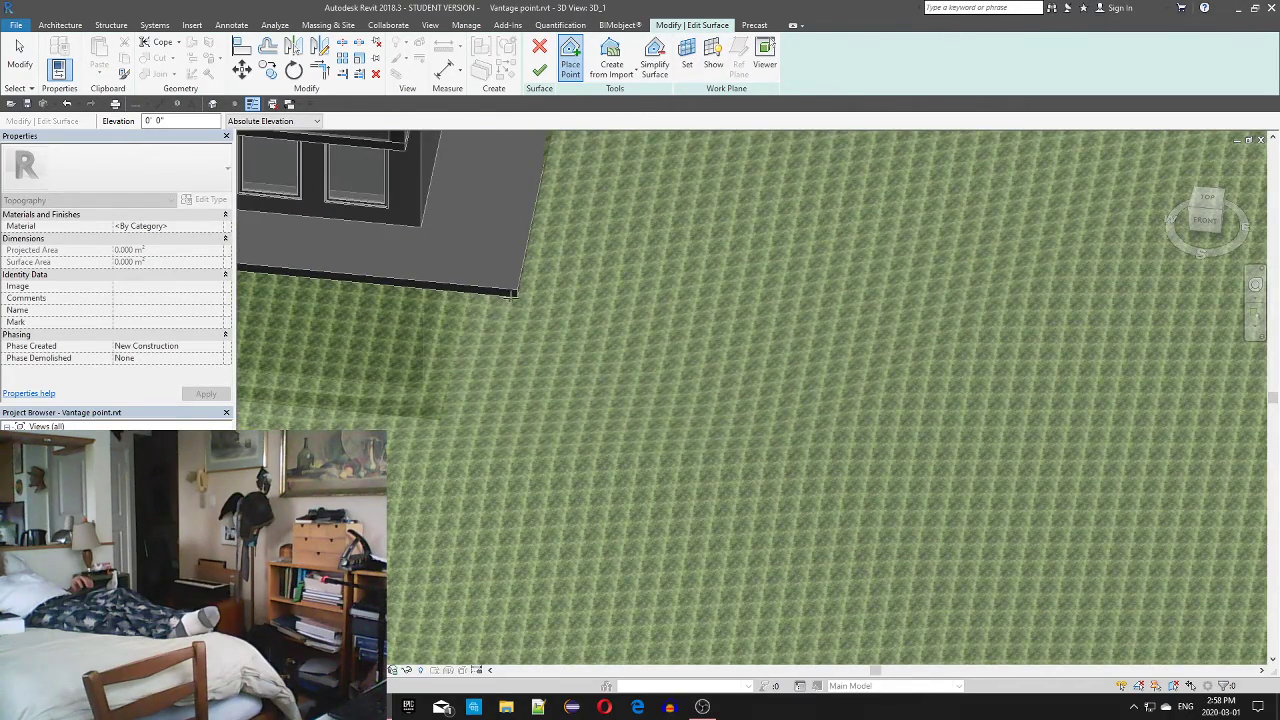
scroll(531, 267, "down", 4)
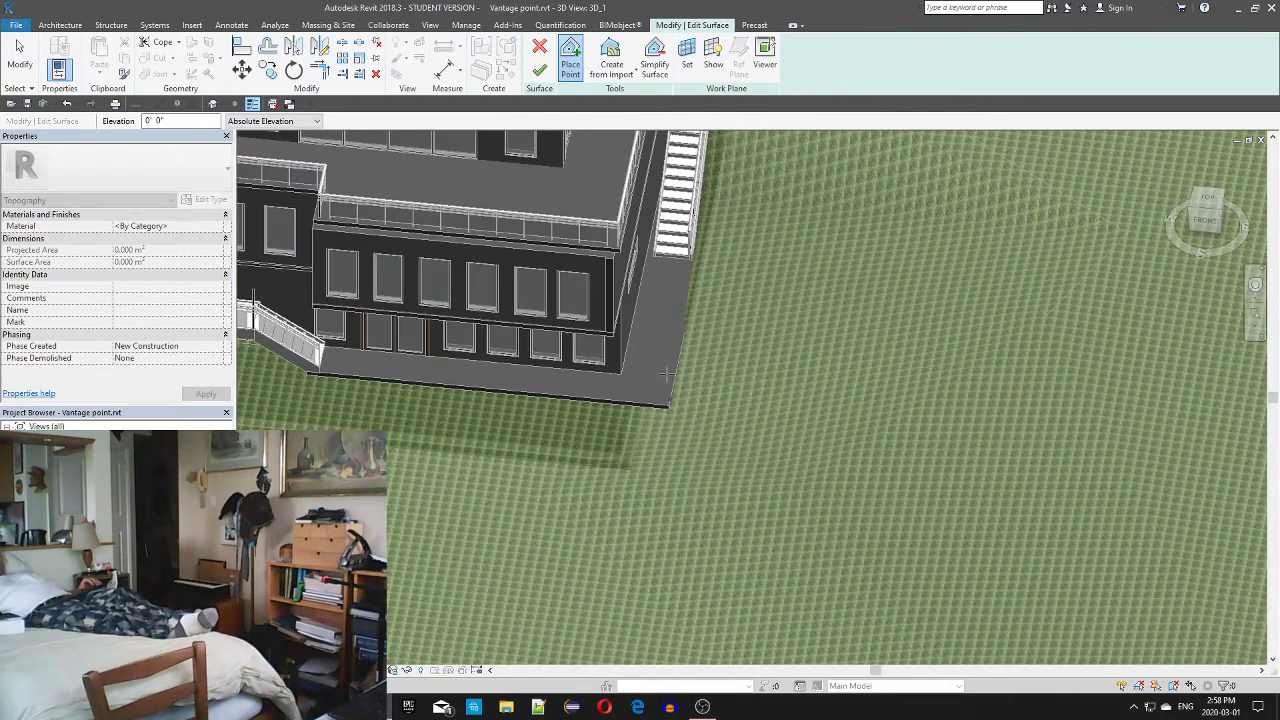
left_click(1210, 200)
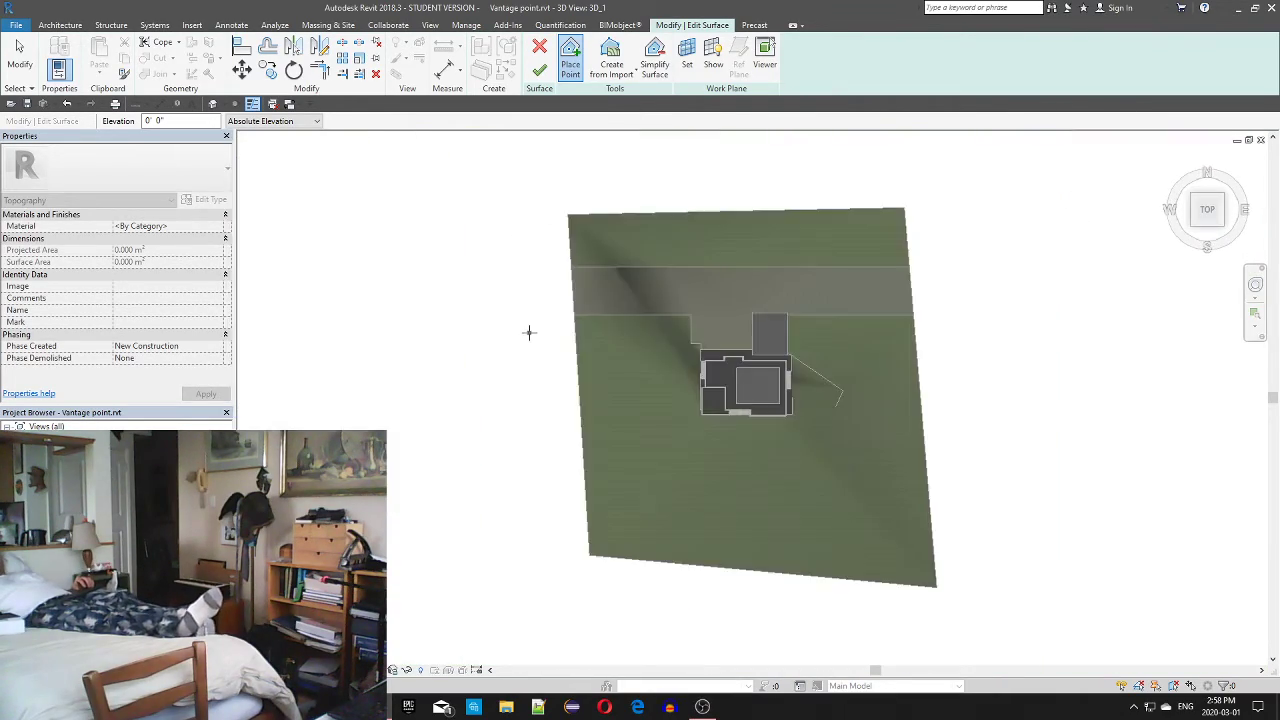
scroll(795, 381, "up", 3)
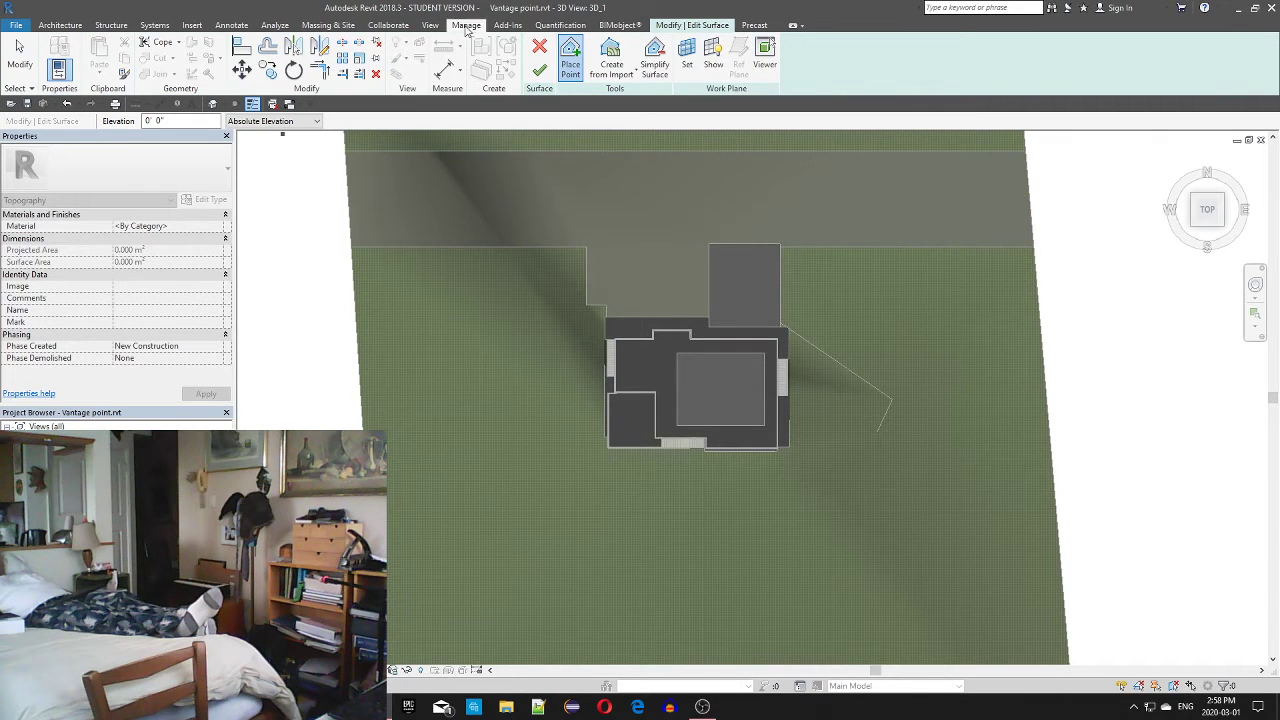
left_click(540, 64)
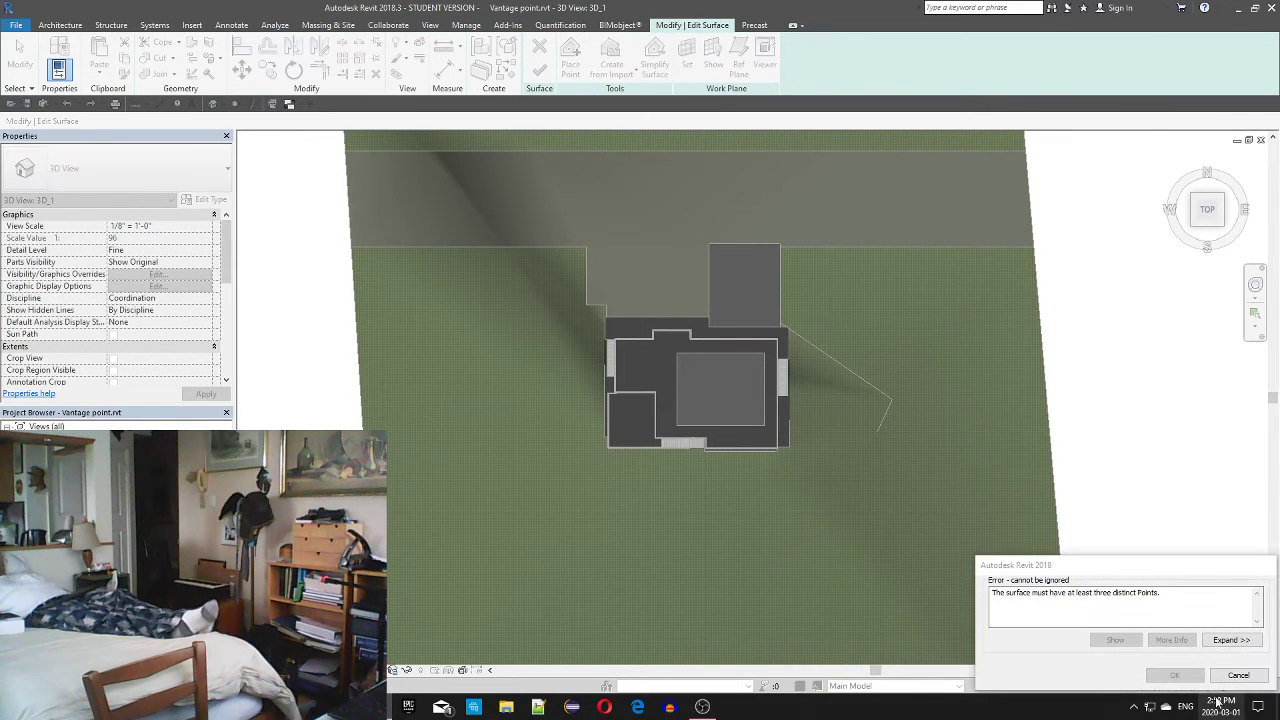
left_click(1238, 676)
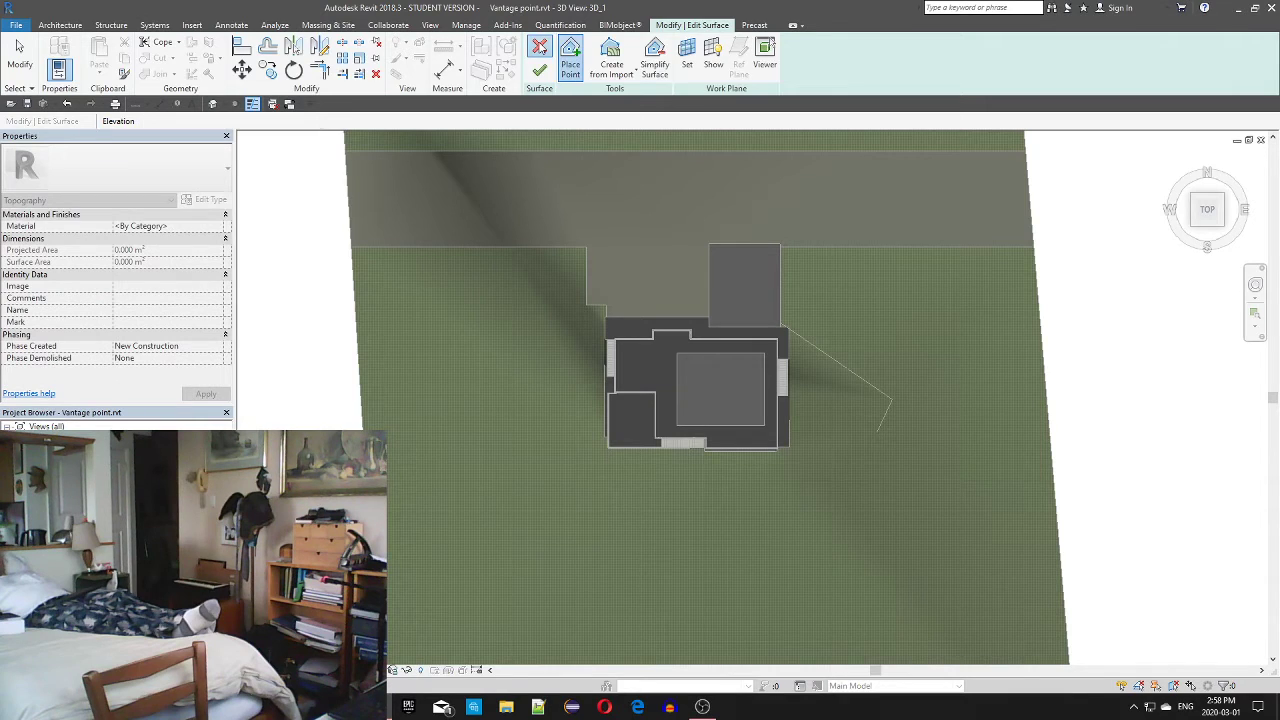
Open the existing grass topography's surface for editing and examine its points around the house from above
scroll(676, 413, "down", 5)
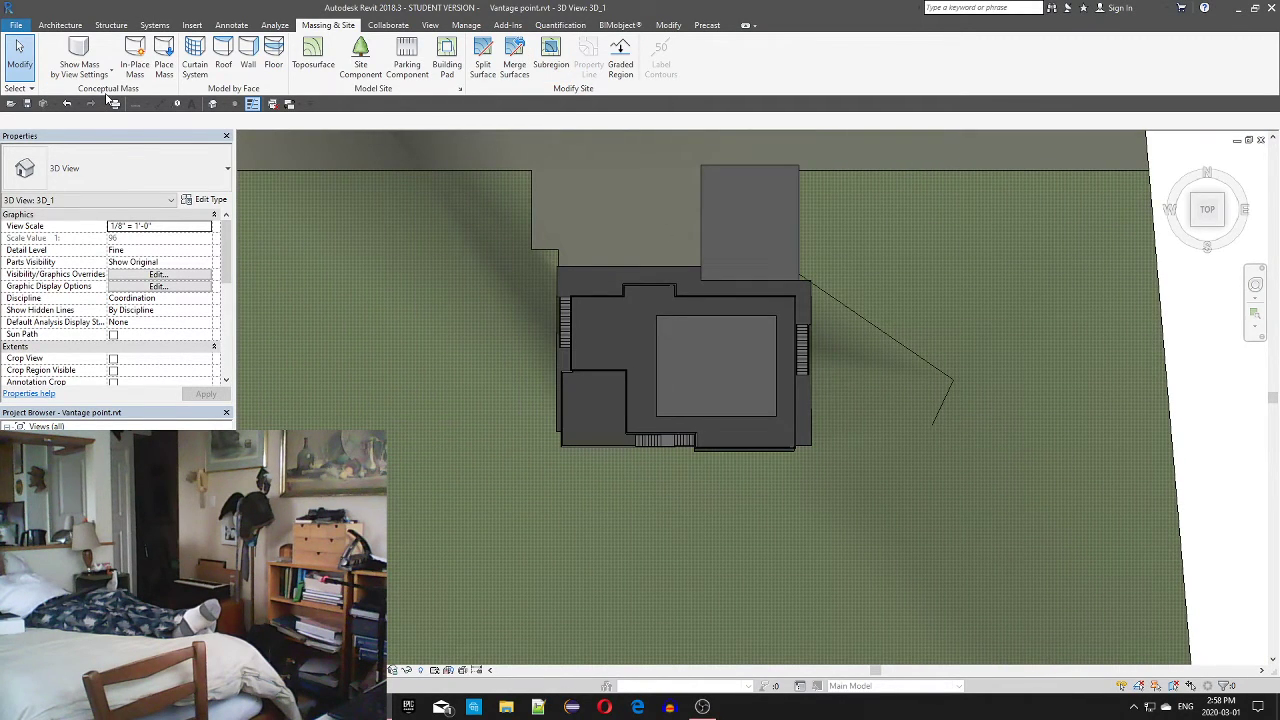
middle_click_drag(413, 362, 616, 398)
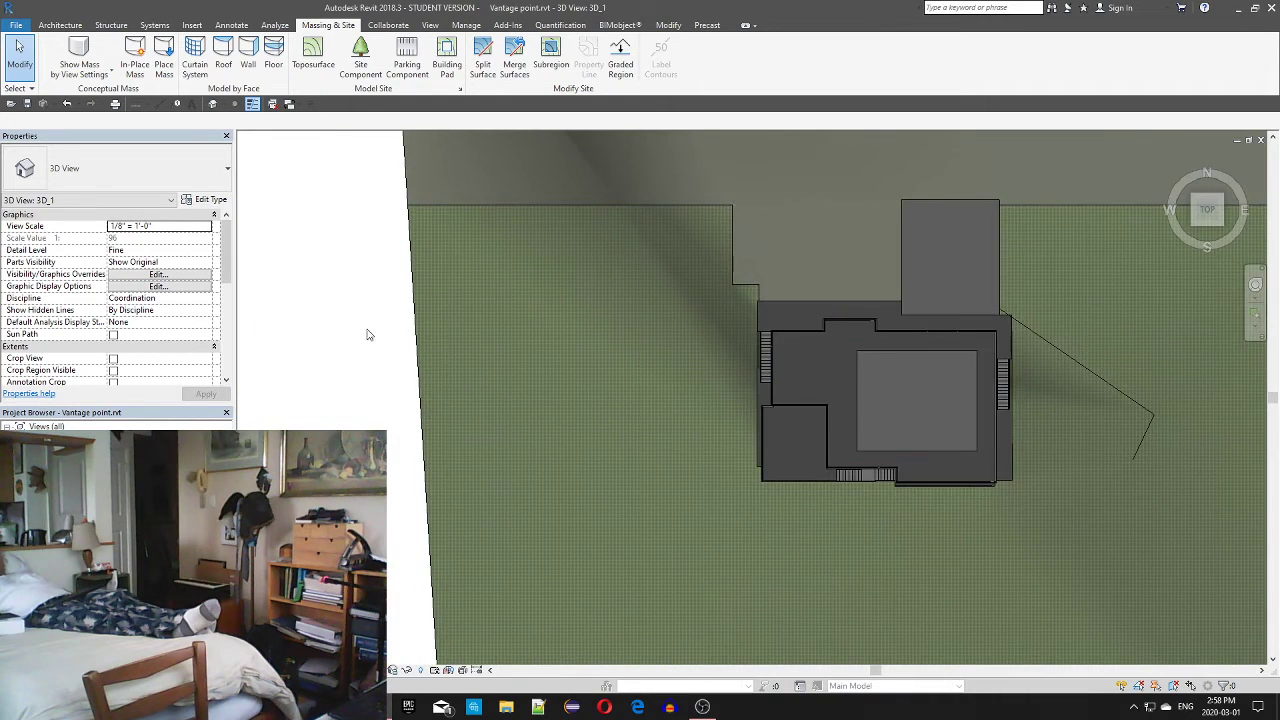
left_click(415, 350)
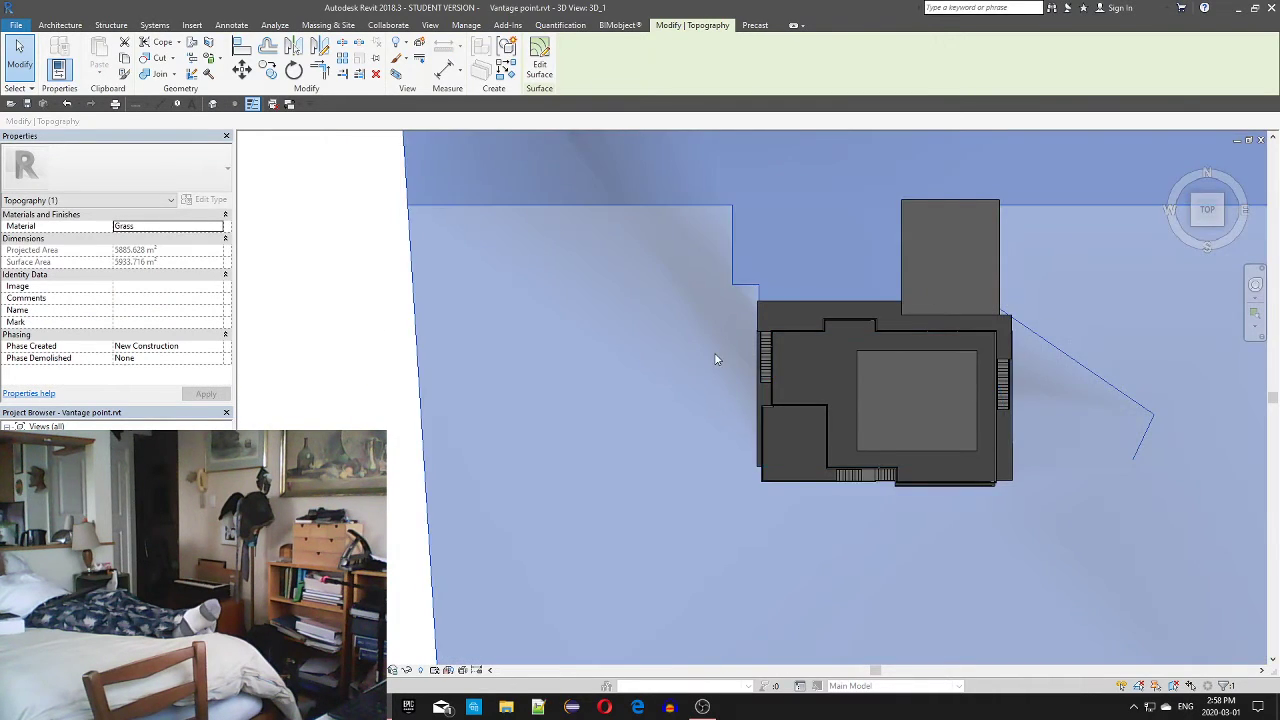
scroll(714, 352, "down", 2)
middle_click_drag(923, 425, 786, 397)
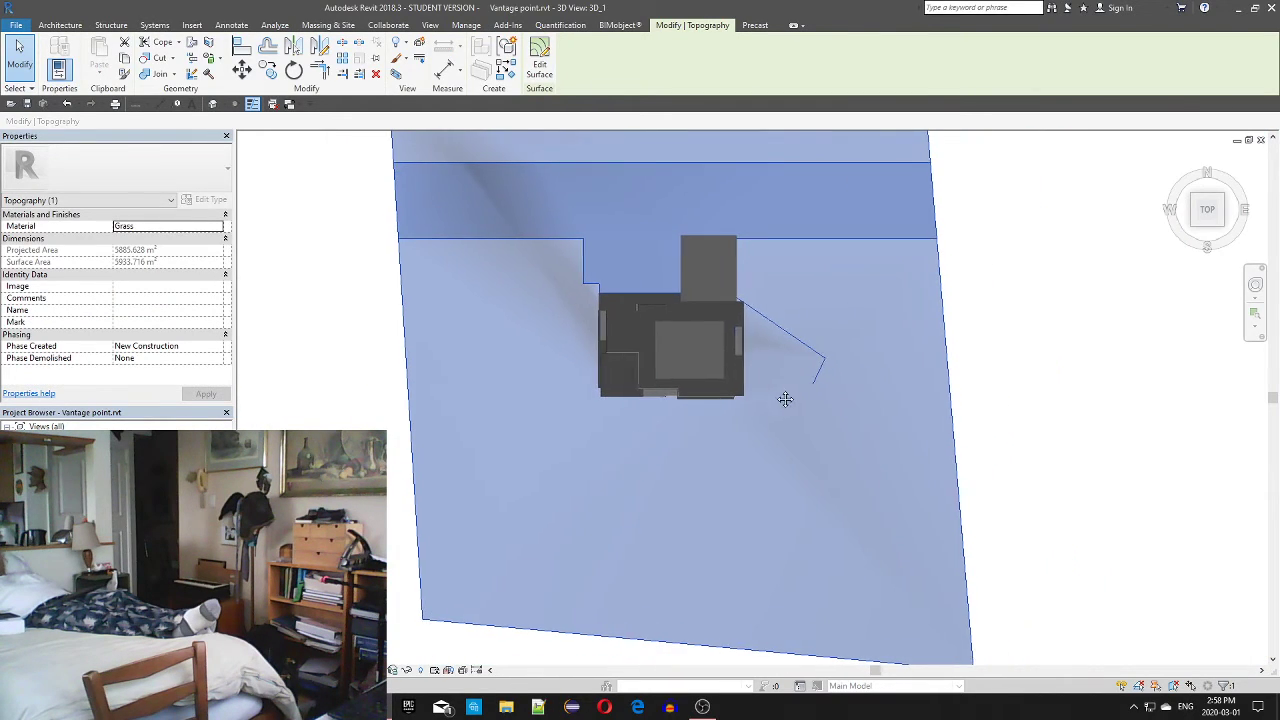
left_click(553, 52)
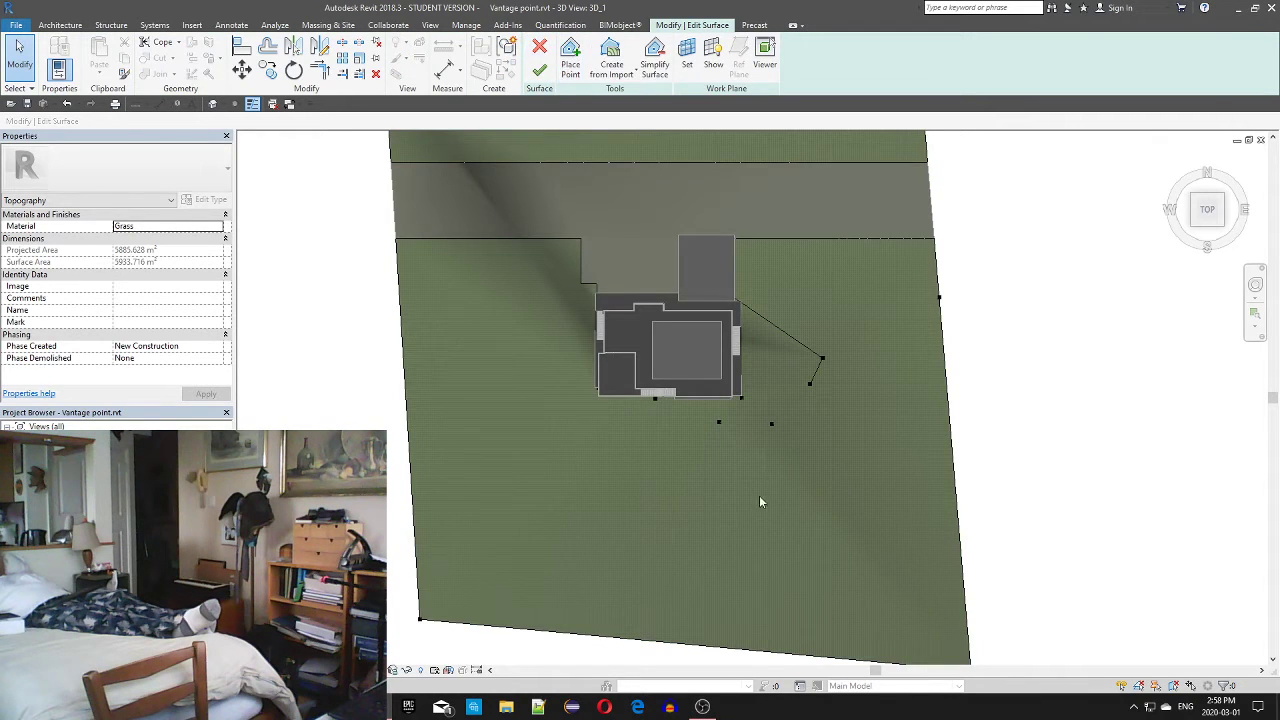
scroll(741, 463, "up", 2)
scroll(712, 422, "up", 2)
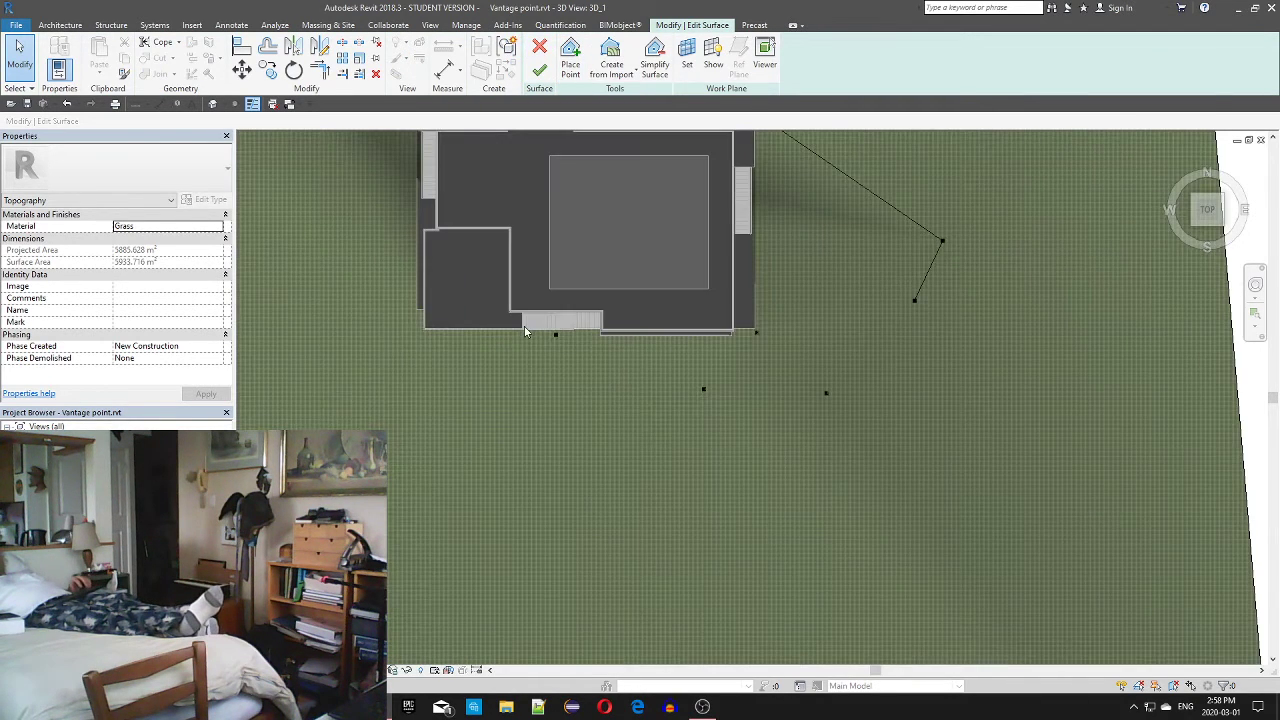
scroll(513, 356, "down", 1)
scroll(513, 352, "down", 1)
middle_click_drag(528, 393, 534, 457)
middle_click_drag(420, 265, 486, 358)
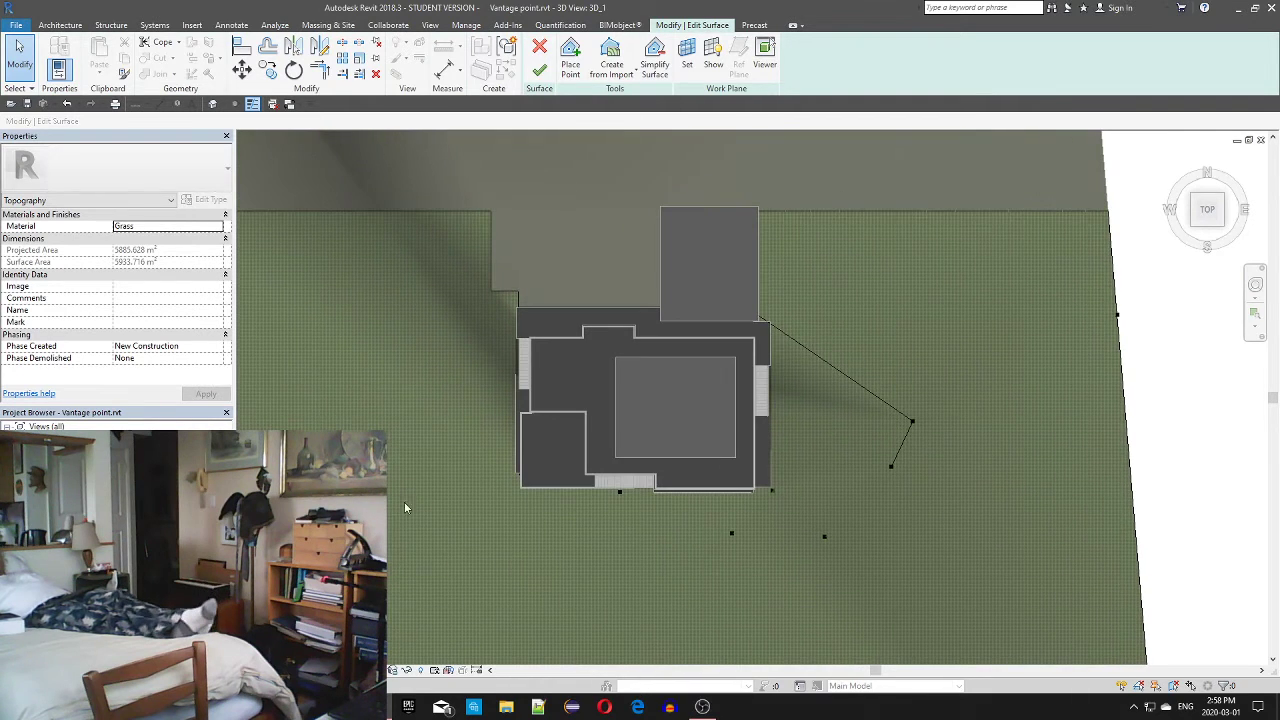
Switch to the mail app and review the model photo and plan drawings in the Vantagepoint reference pics email
left_click(442, 707)
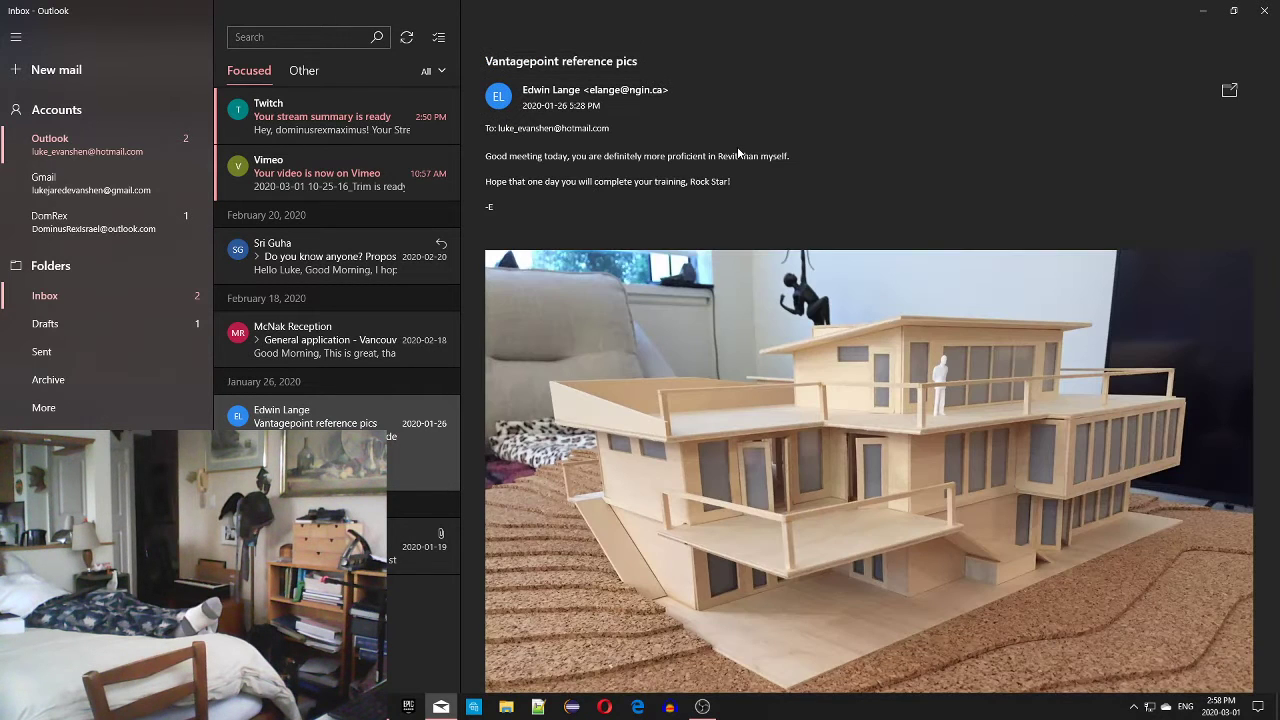
scroll(908, 423, "down", 10)
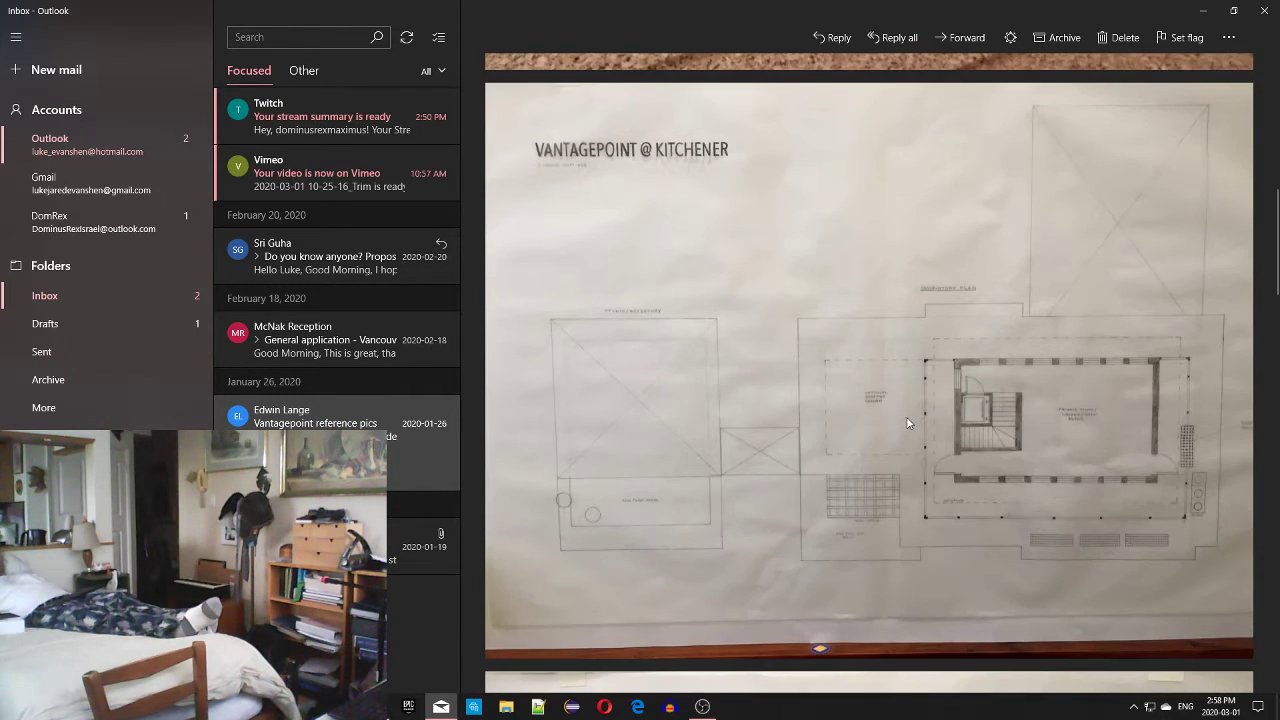
scroll(908, 423, "down", 8)
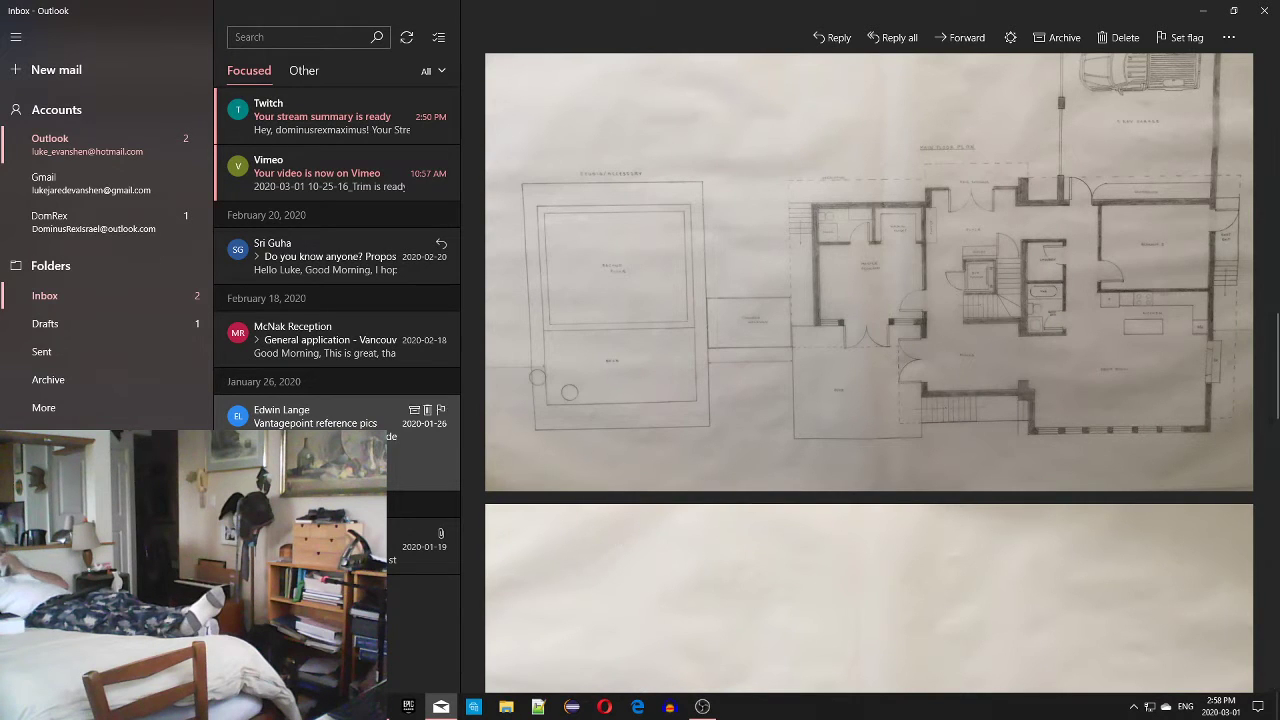
From the "Re: House file" email, save the attachments LaserCutTopo-2010-compatible.dwg and IsolatedSurveyPoints.dwg to the Desktop
left_click(420, 540)
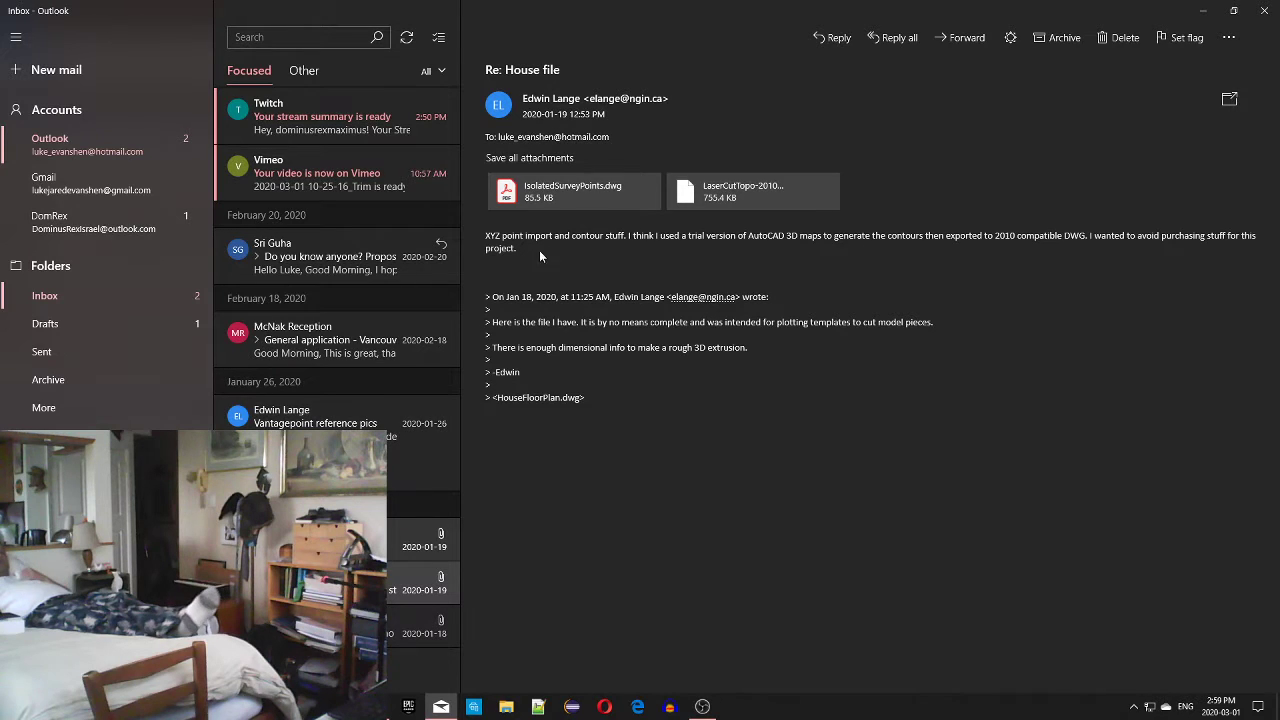
left_click_drag(502, 236, 522, 250)
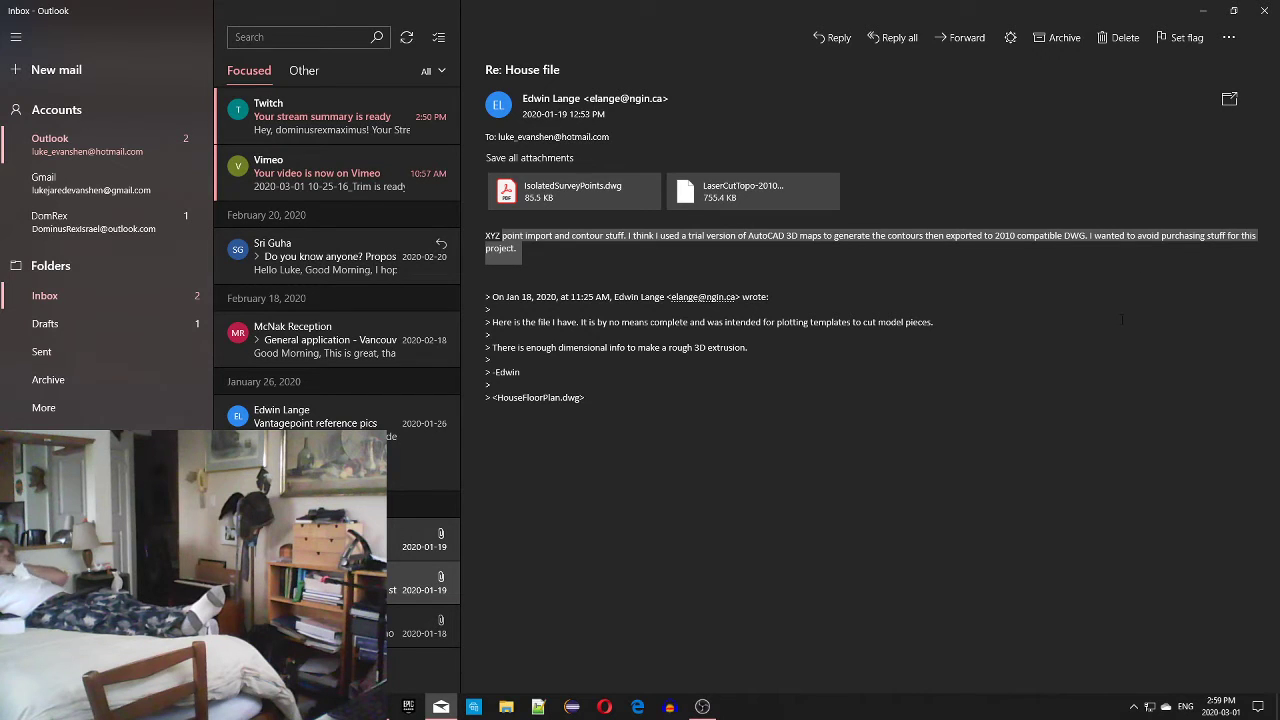
right_click(724, 199)
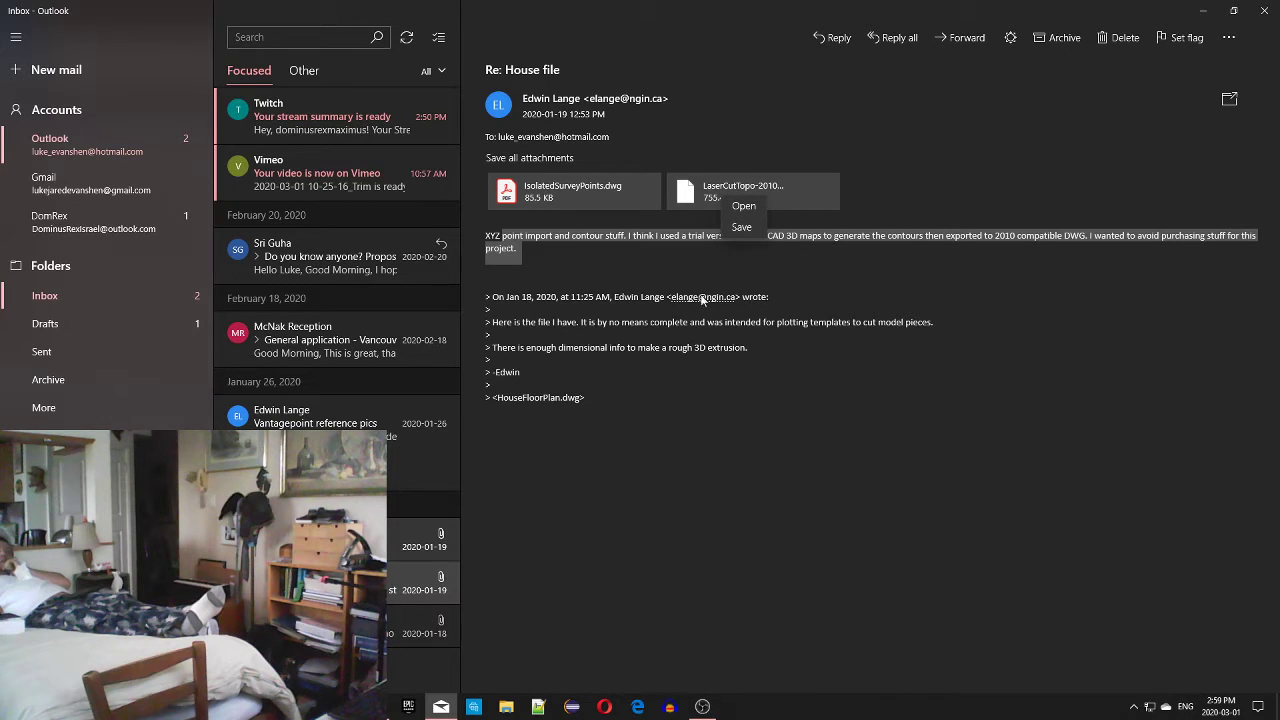
left_click(563, 265)
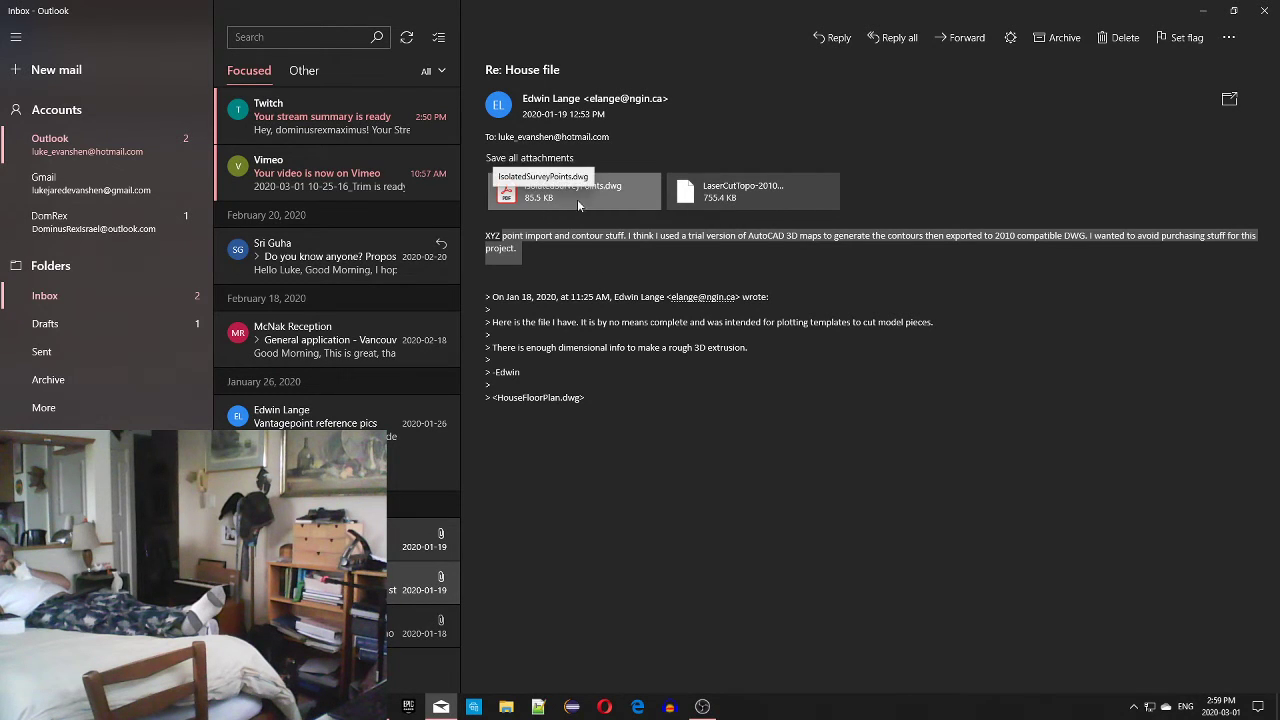
right_click(716, 202)
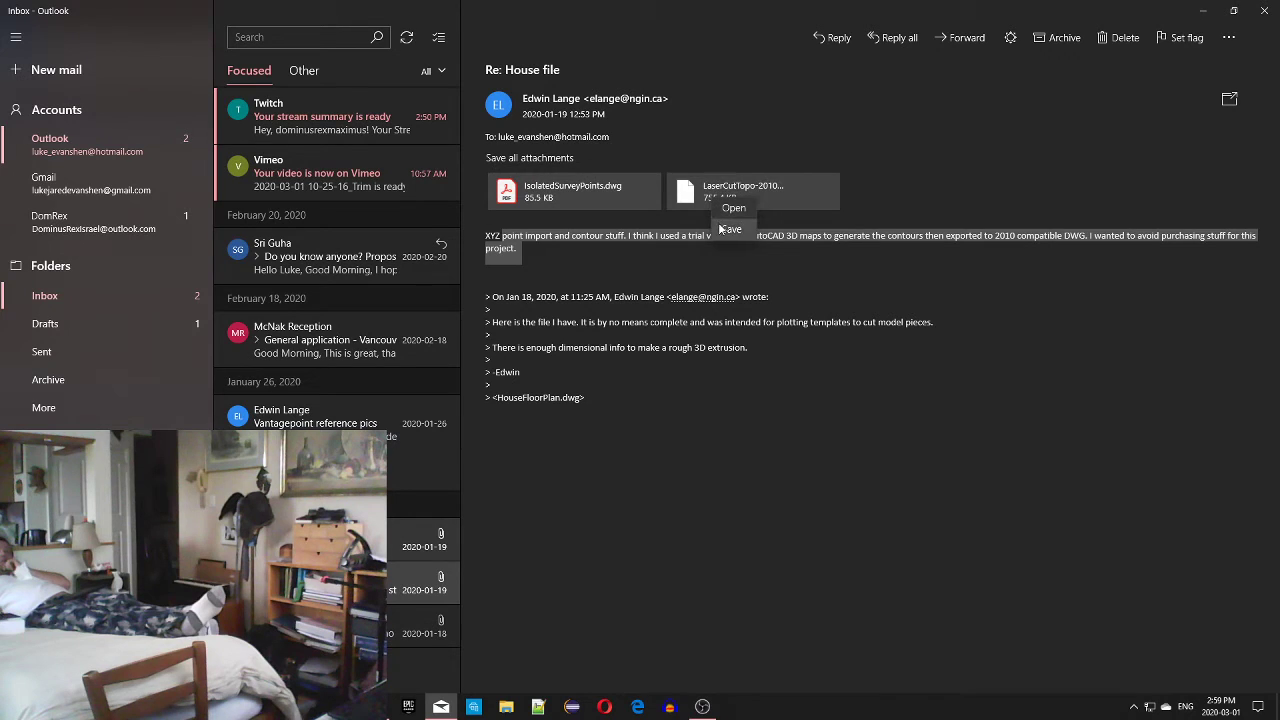
left_click(721, 228)
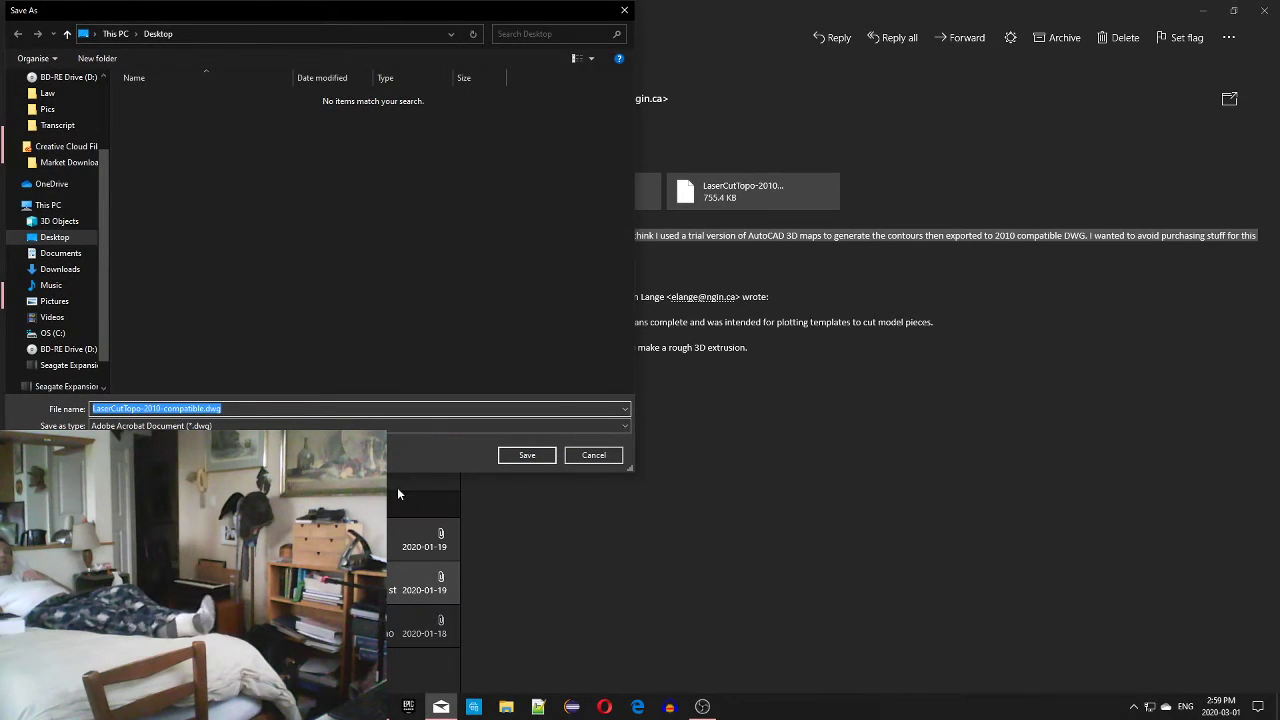
left_click(527, 455)
right_click(561, 200)
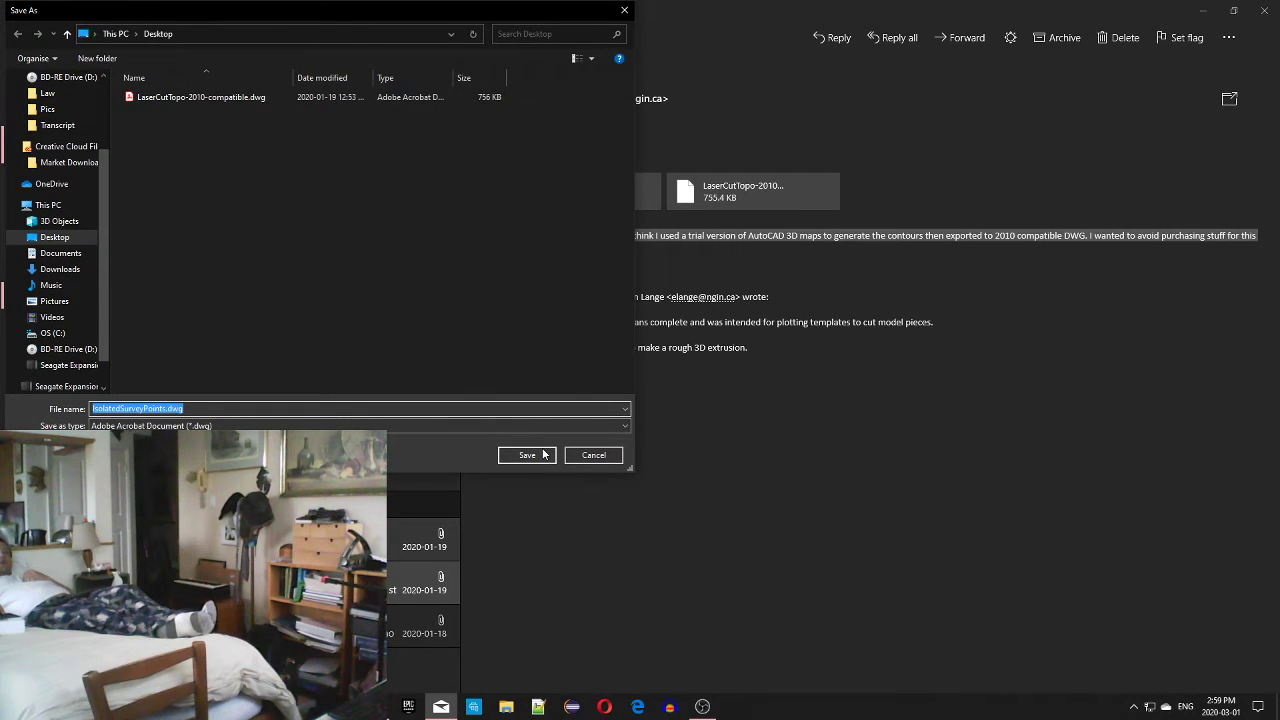
left_click(544, 455)
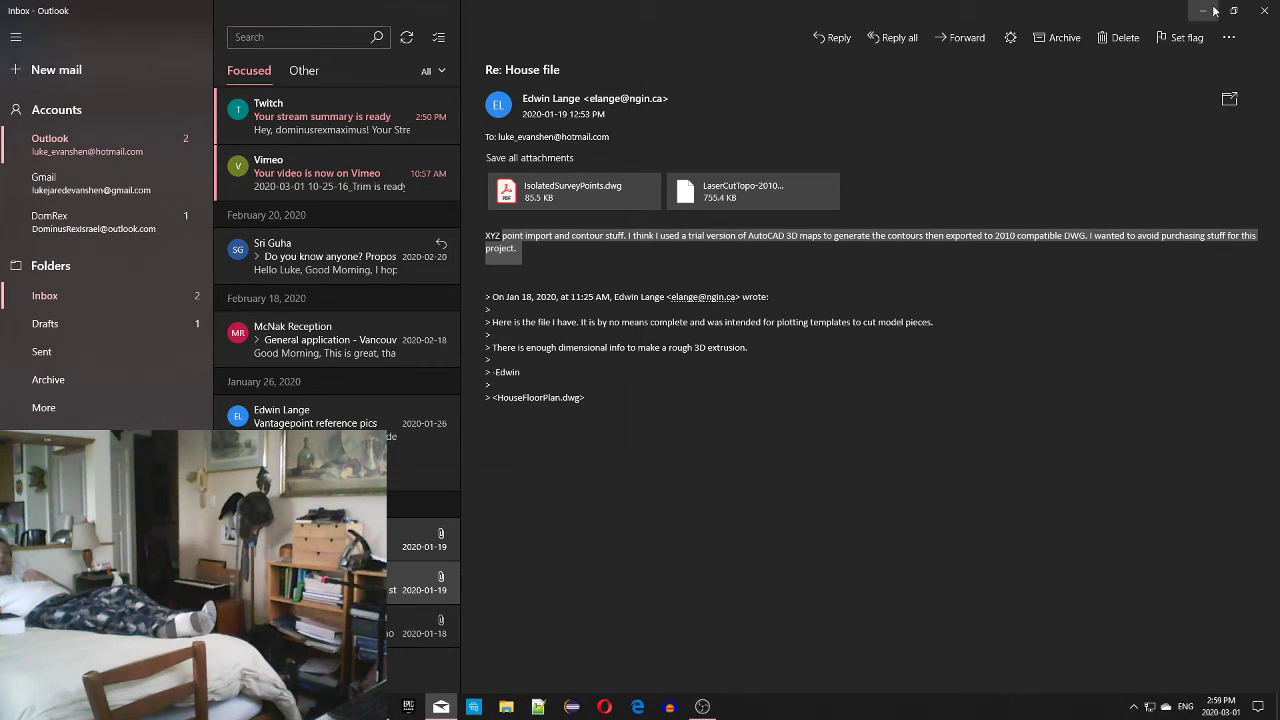
Try to open the saved IsolatedSurveyPoints.dwg from the Desktop, and close Acrobat Reader
left_click(1212, 10)
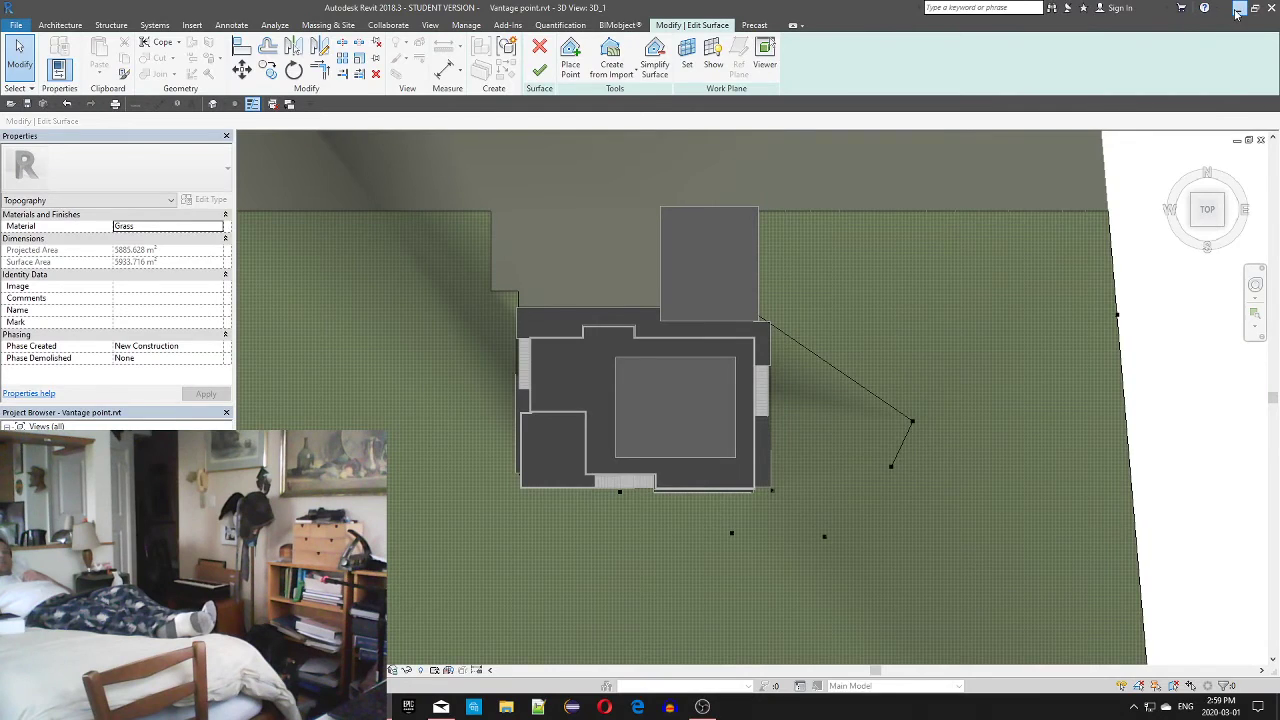
left_click(1238, 9)
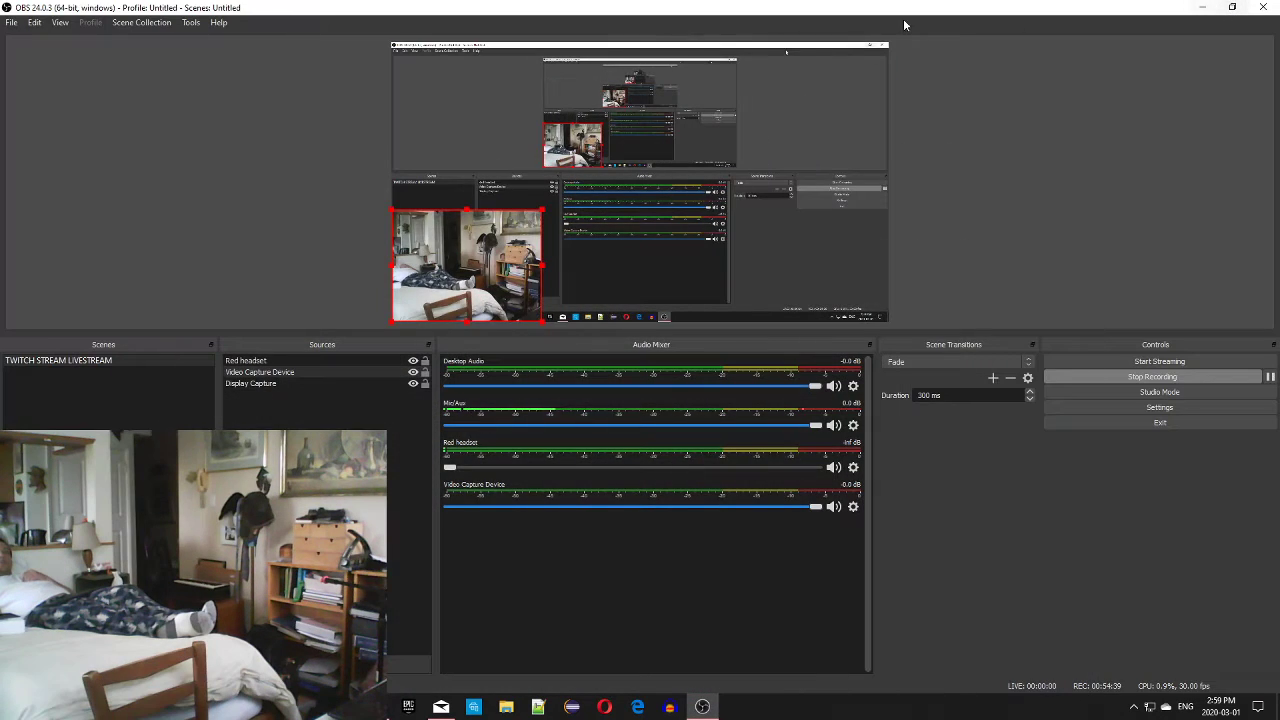
left_click(1203, 9)
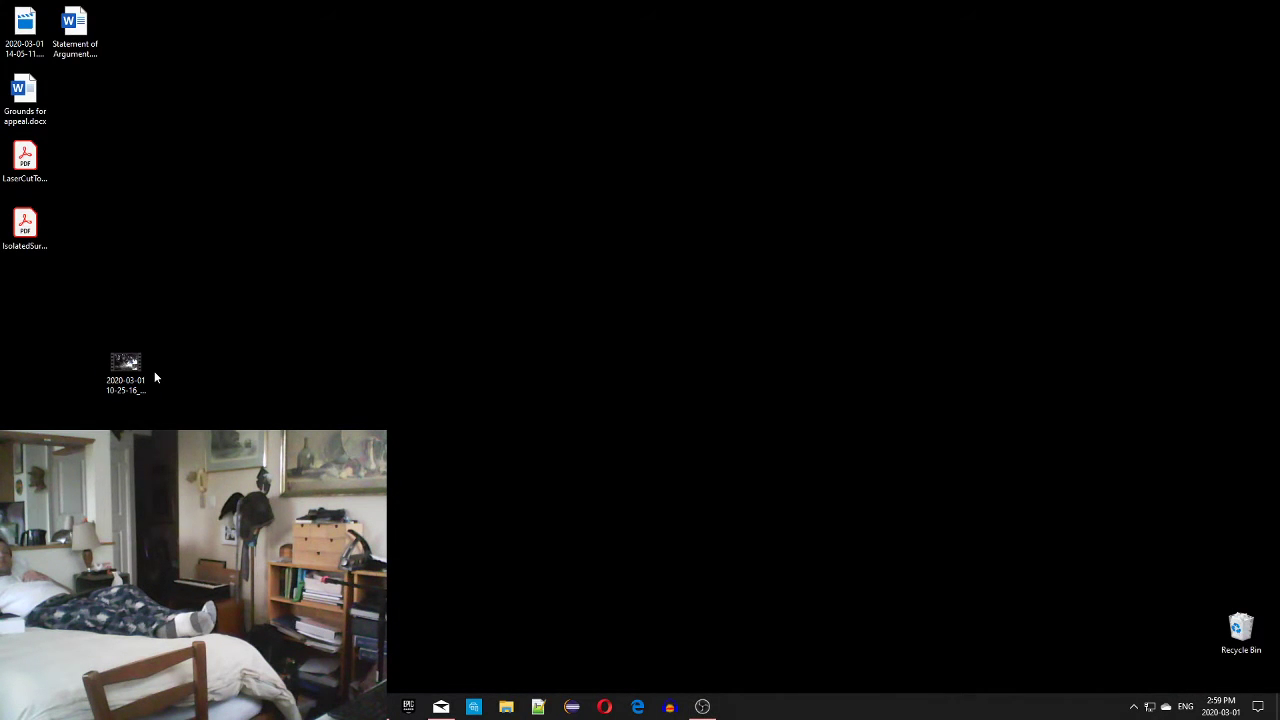
left_click(25, 228)
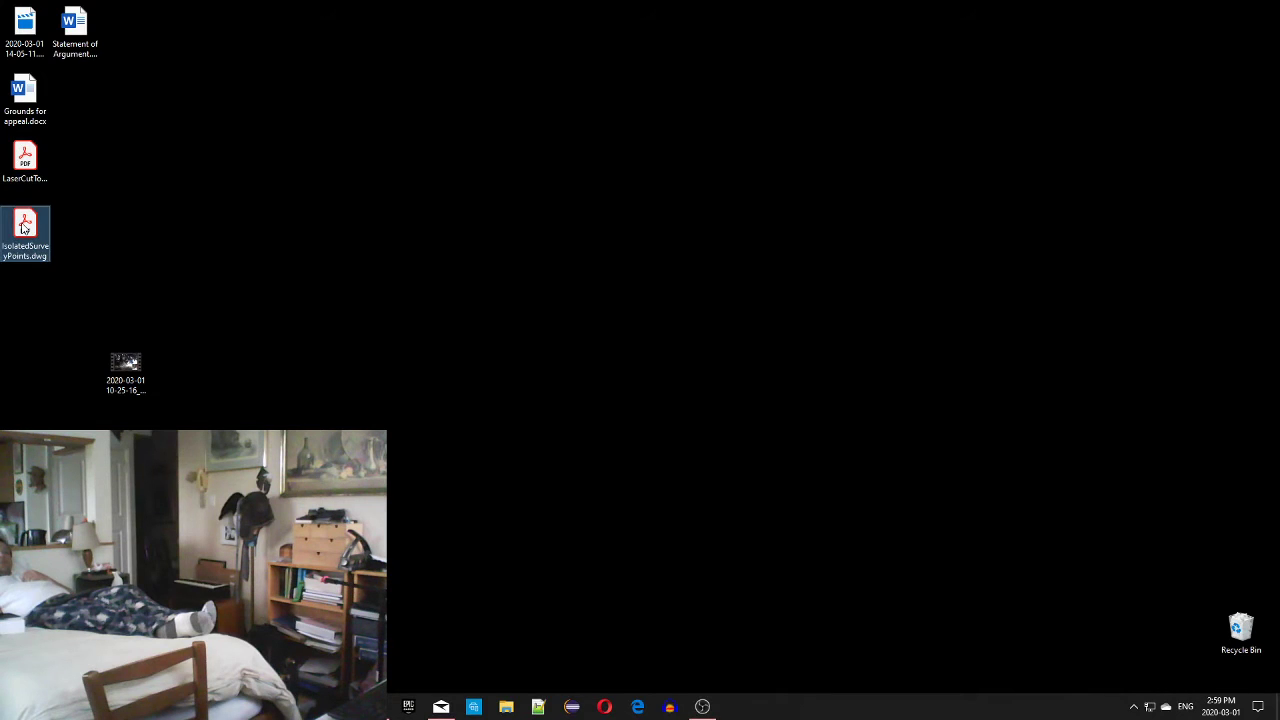
double_click(25, 228)
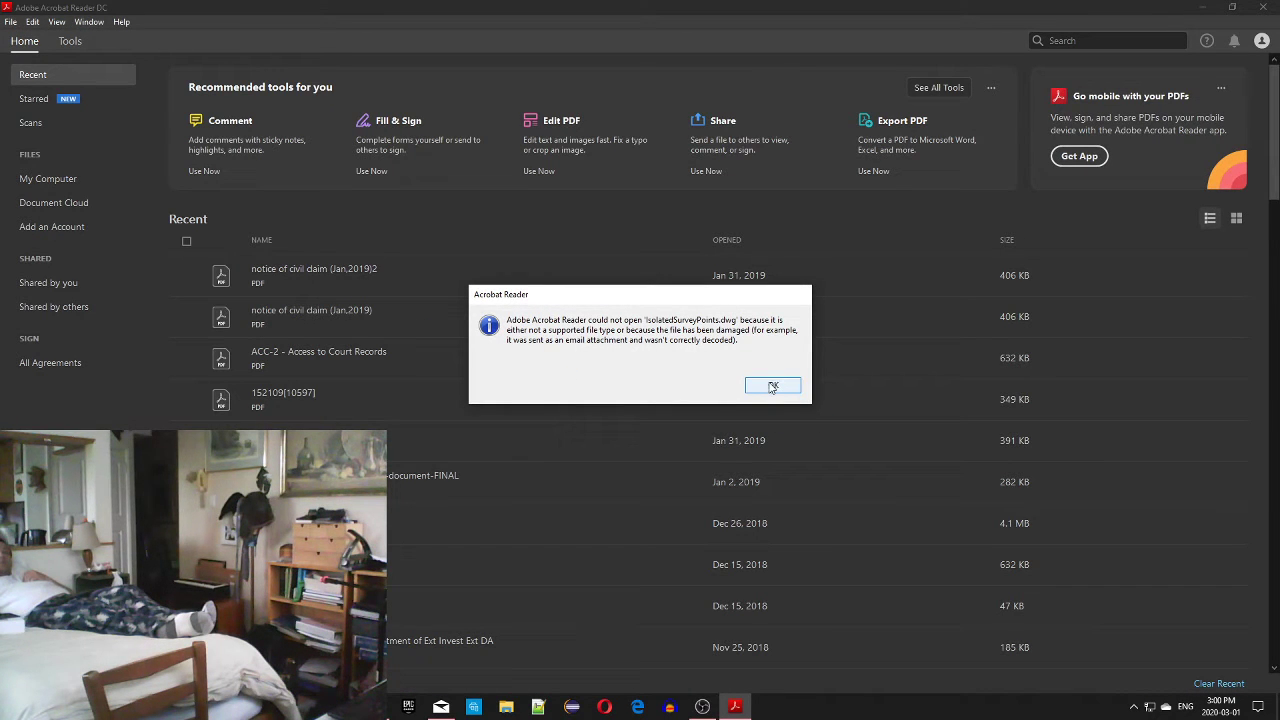
left_click(775, 387)
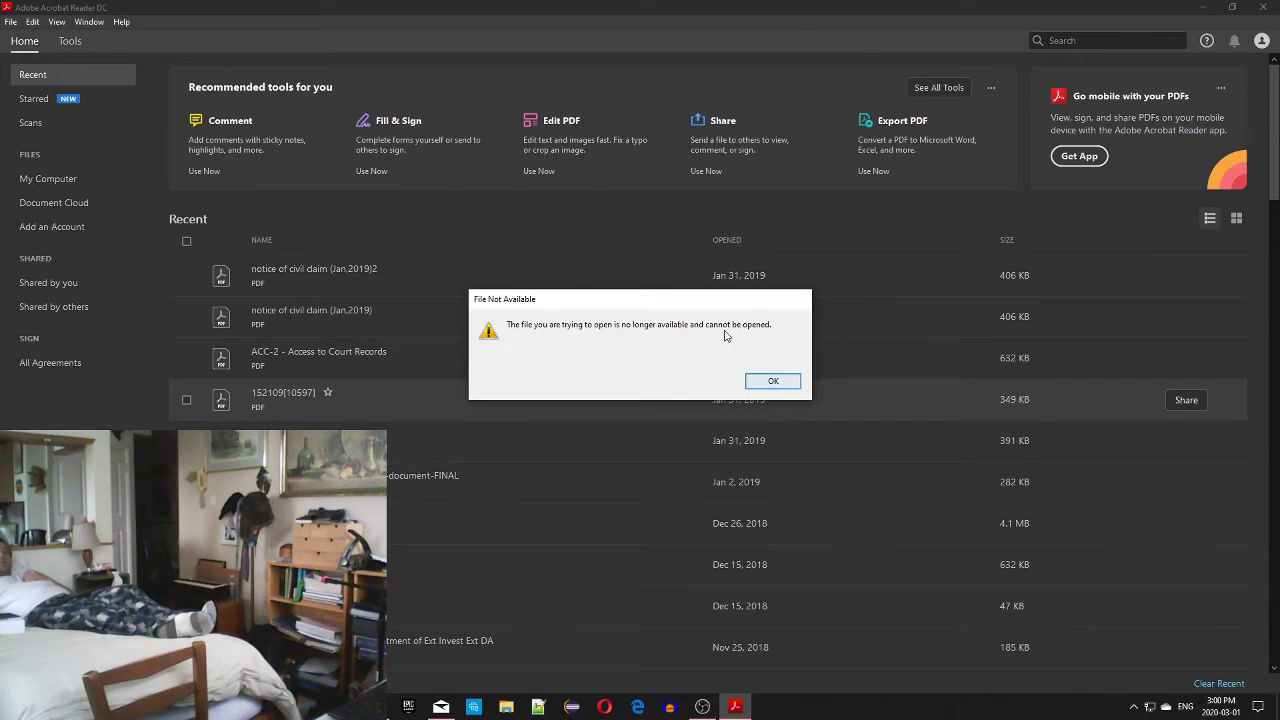
left_click(773, 381)
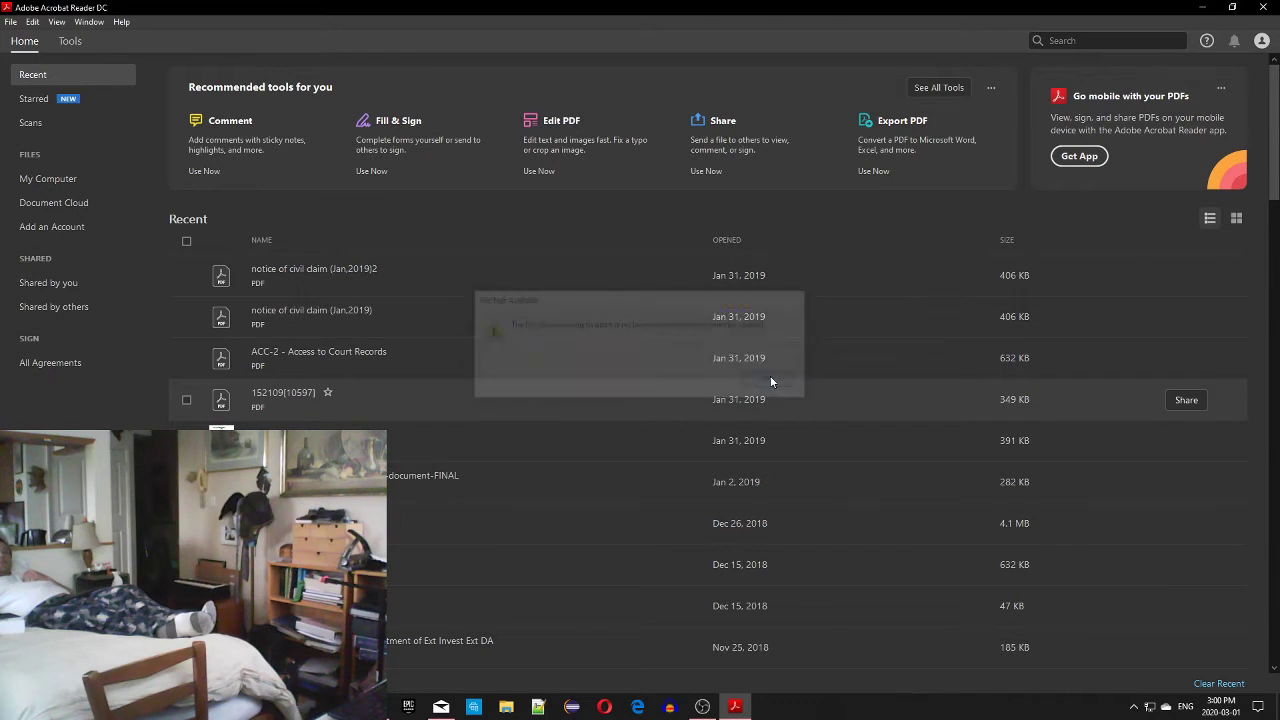
left_click(1270, 6)
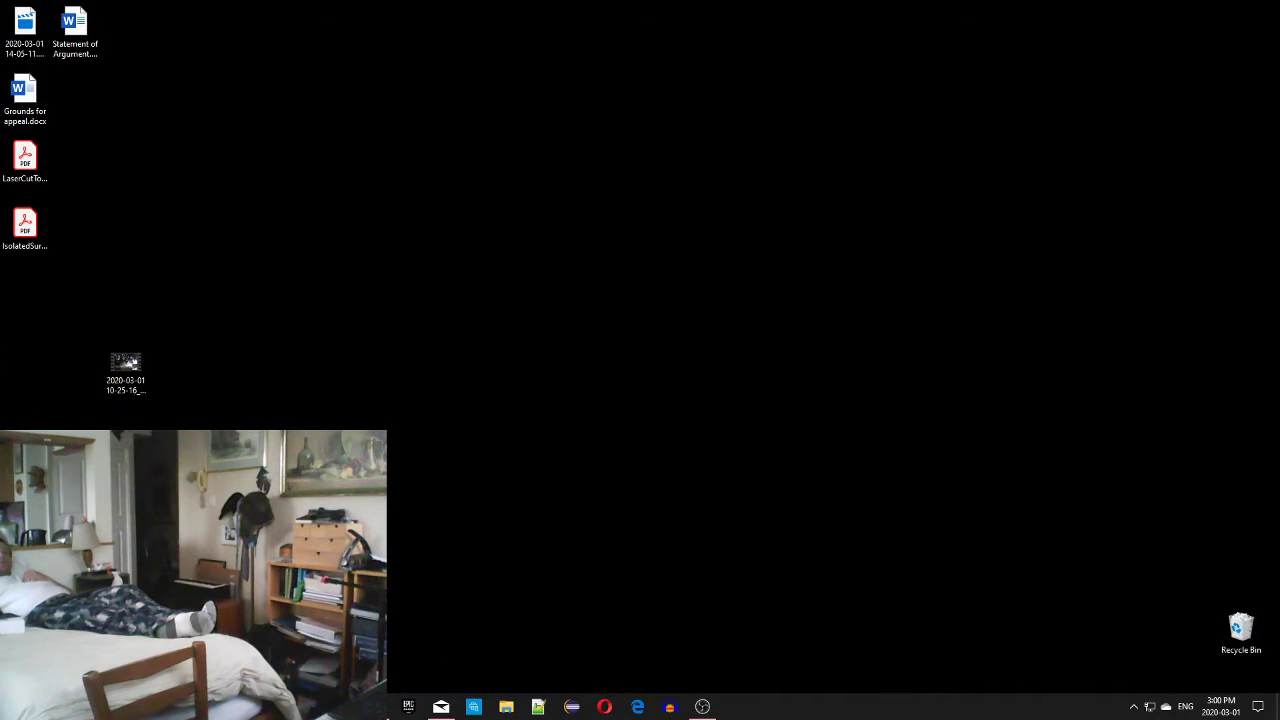
Switch back to Revit and cancel the surface edit of the grass topography
left_click(381, 708)
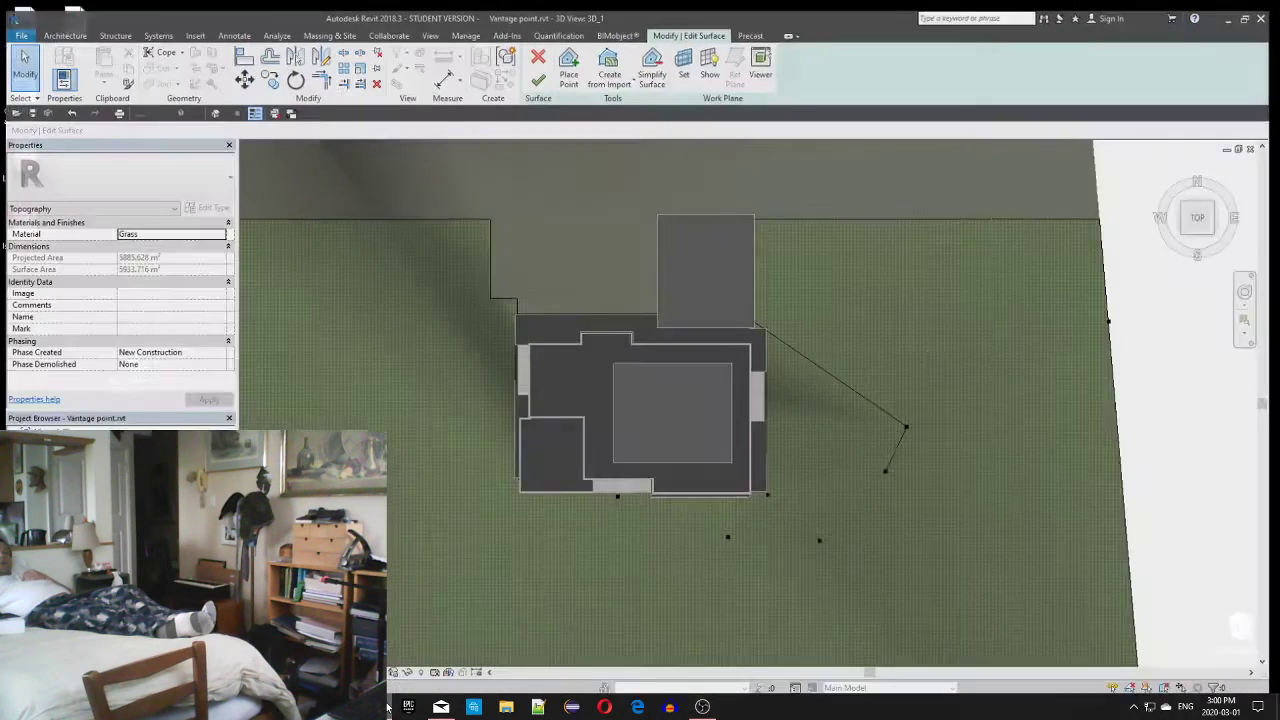
scroll(656, 311, "down", 2)
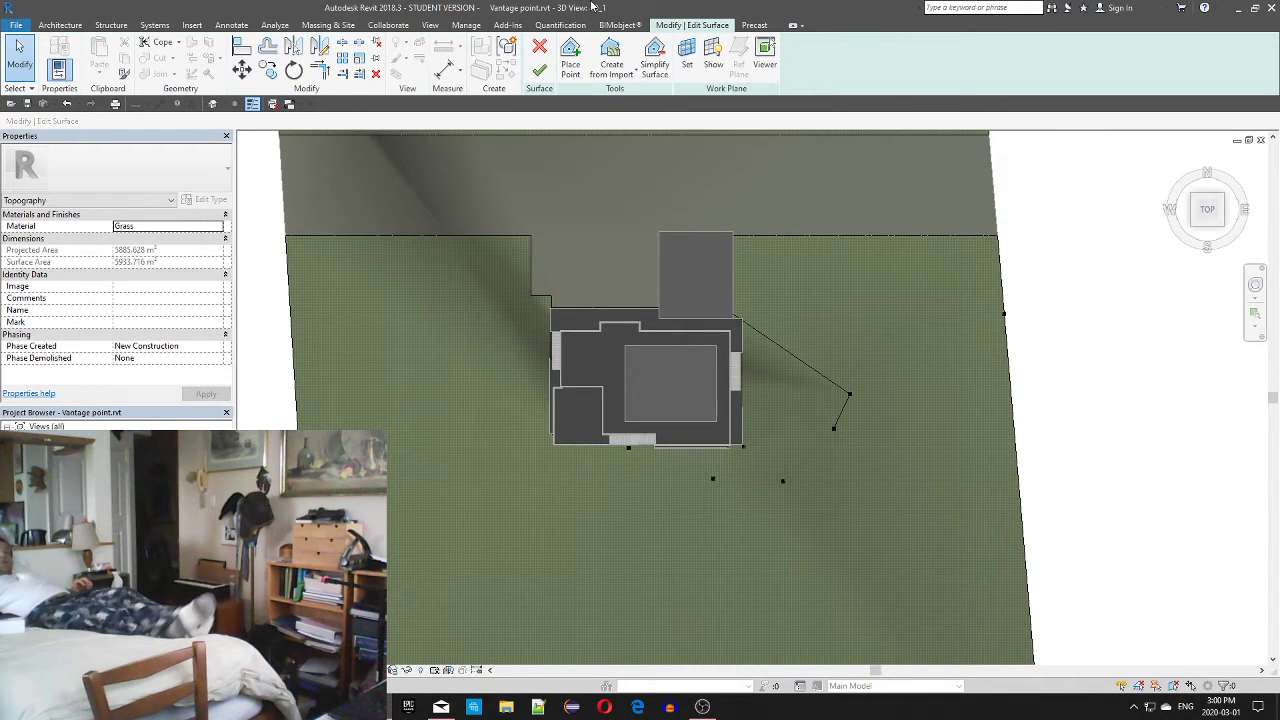
left_click(539, 47)
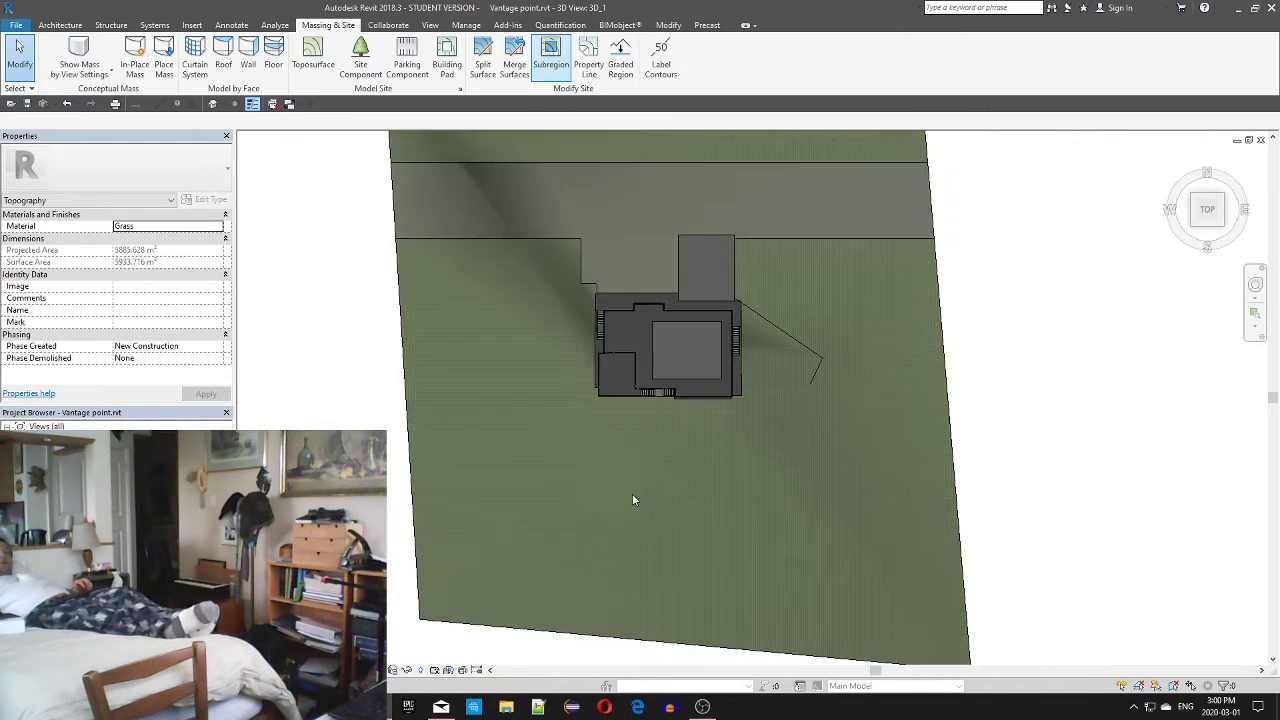
Save the Vantage point project
middle_click_drag(691, 403, 636, 120, "shift")
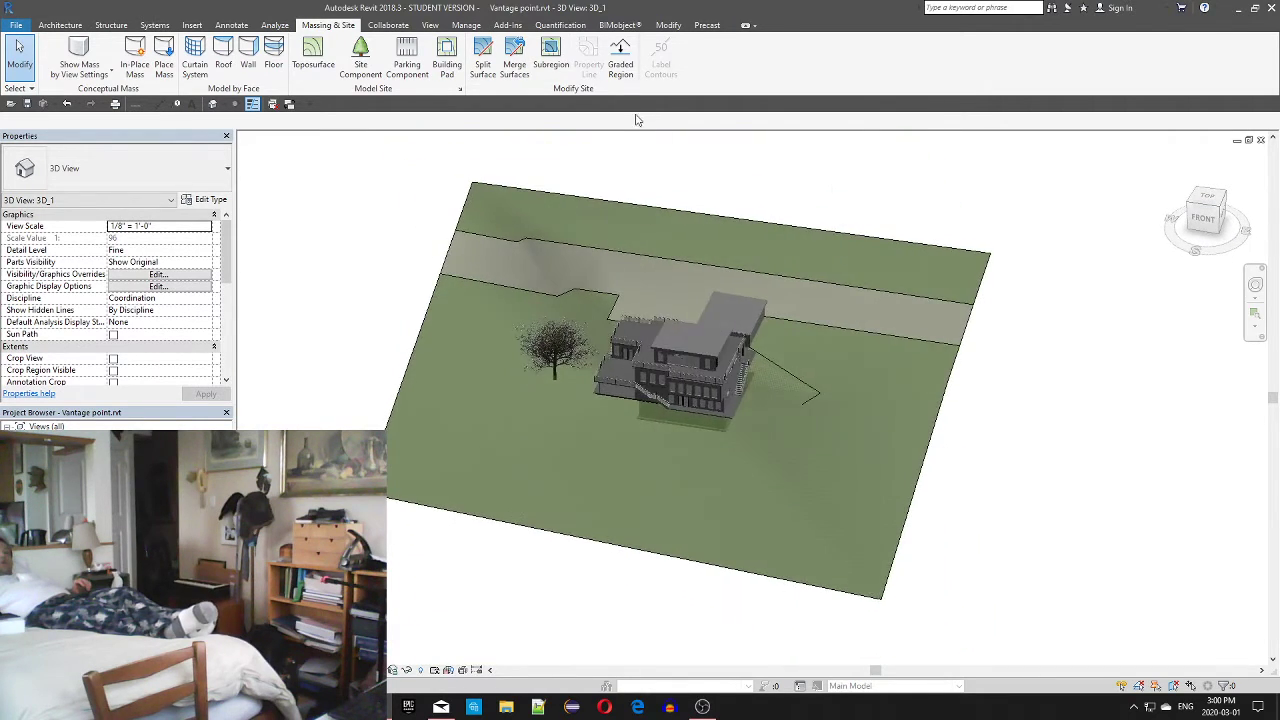
scroll(732, 294, "up", 4)
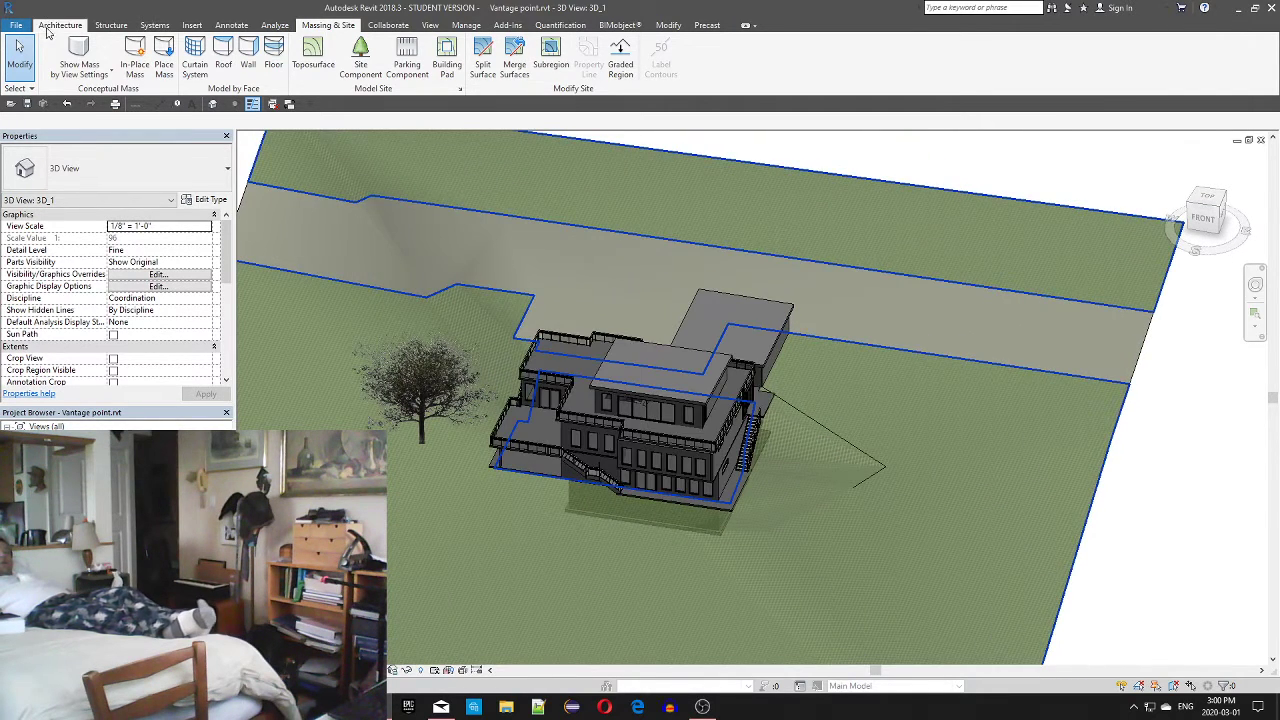
left_click(16, 25)
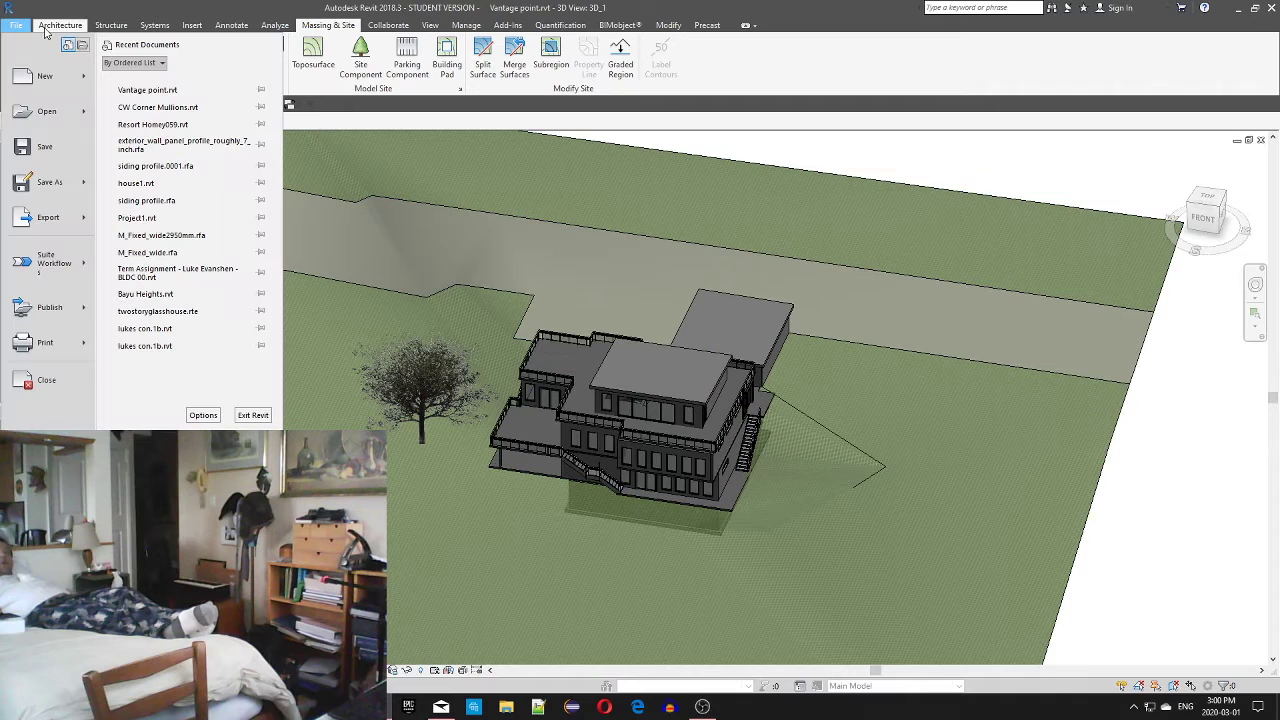
left_click(75, 147)
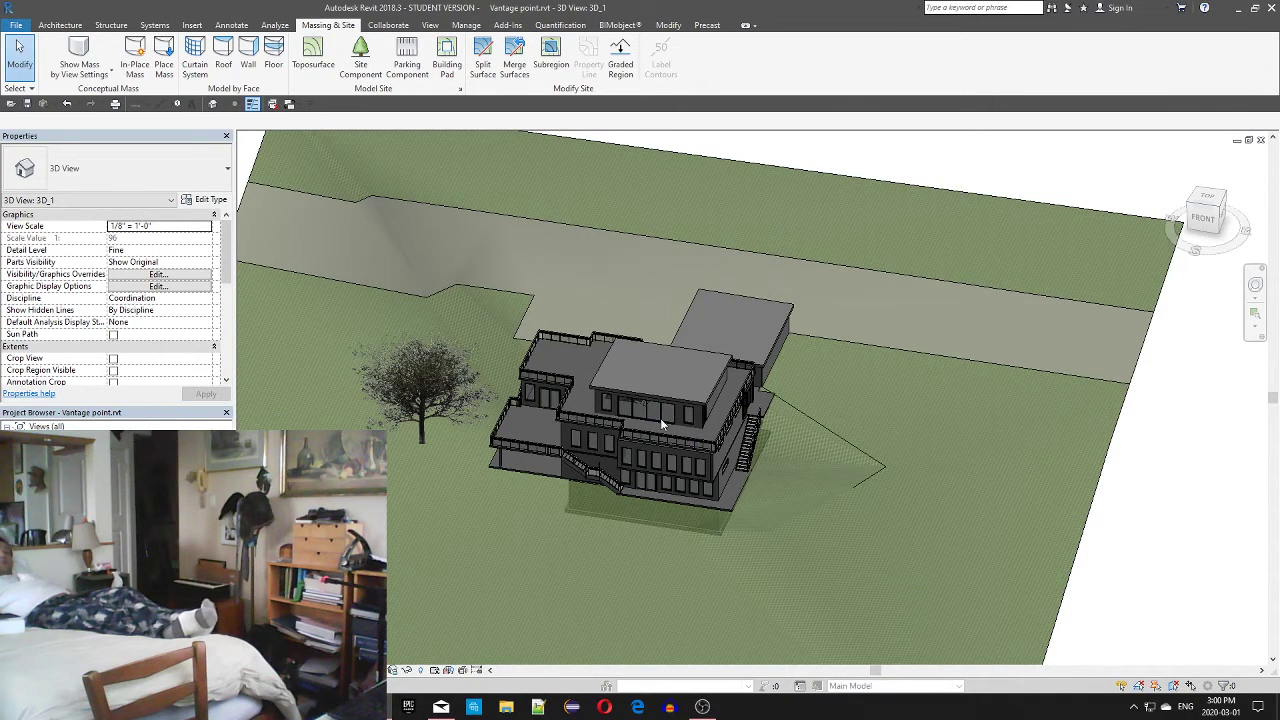
Start linking a CAD file and browse to the Desktop folder for the DWG files
scroll(660, 418, "down", 2)
scroll(665, 446, "up", 5)
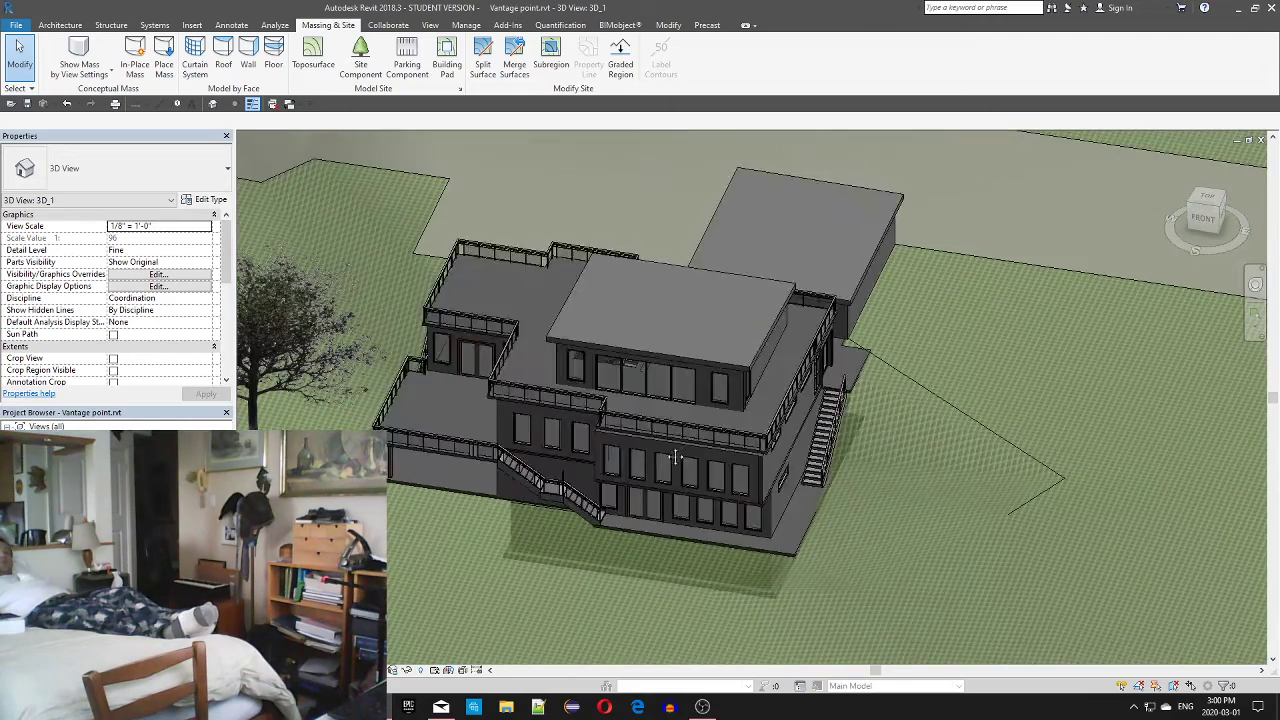
scroll(658, 381, "up", 1)
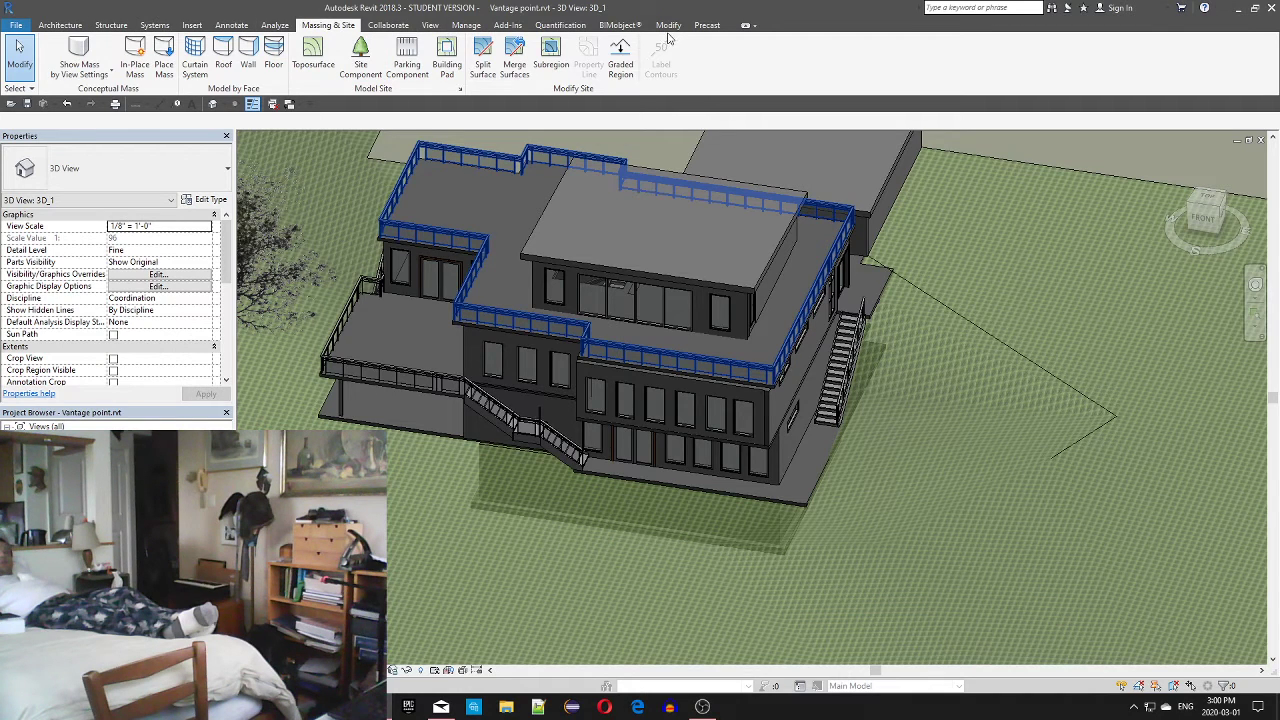
left_click(191, 25)
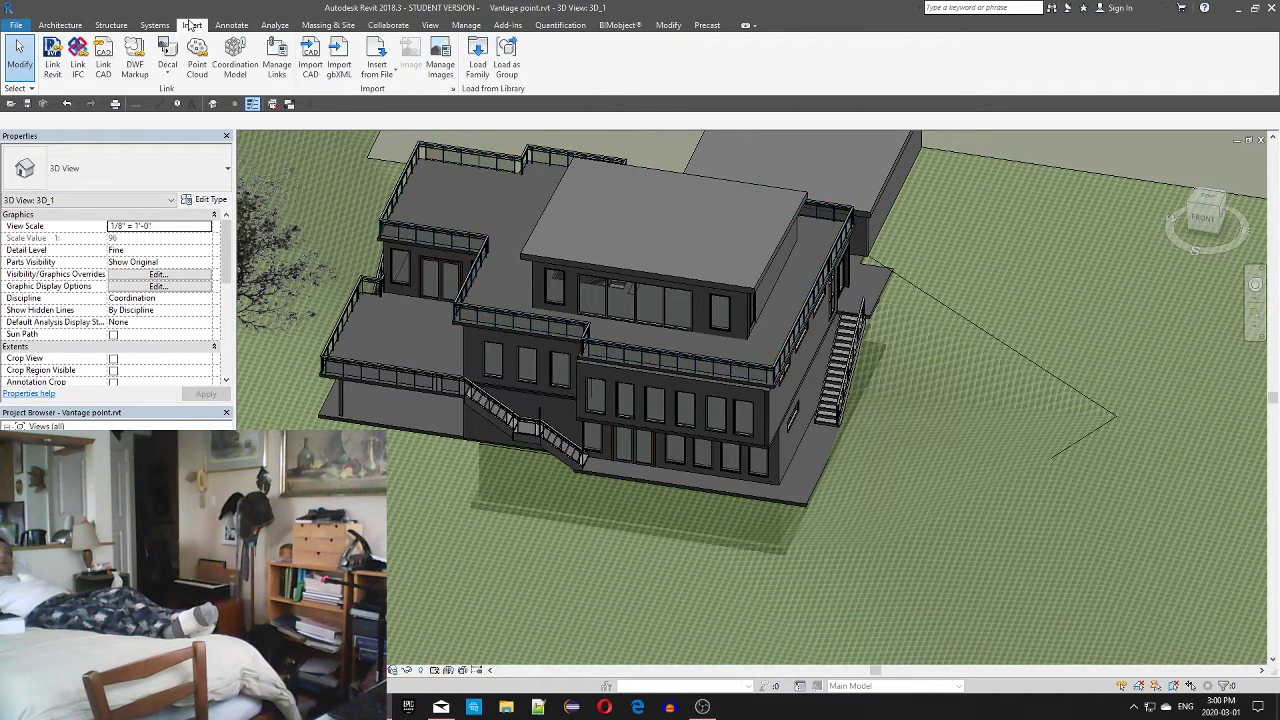
left_click(110, 62)
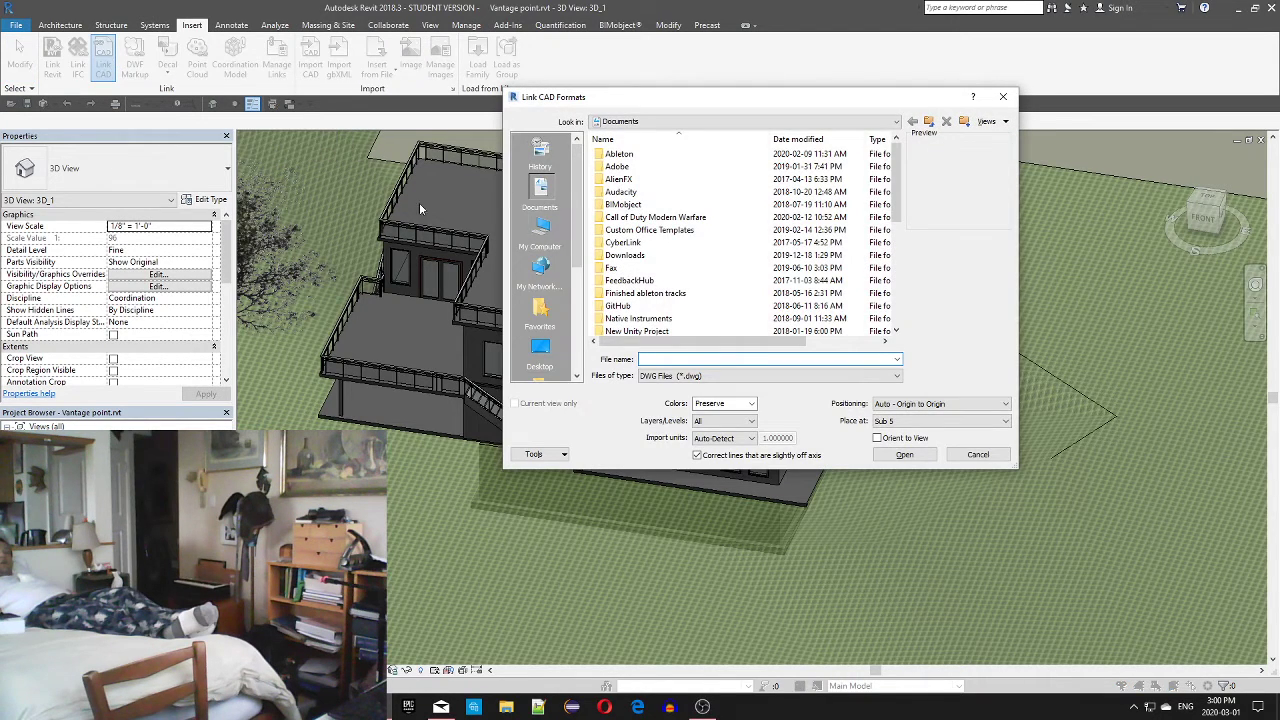
left_click(705, 122)
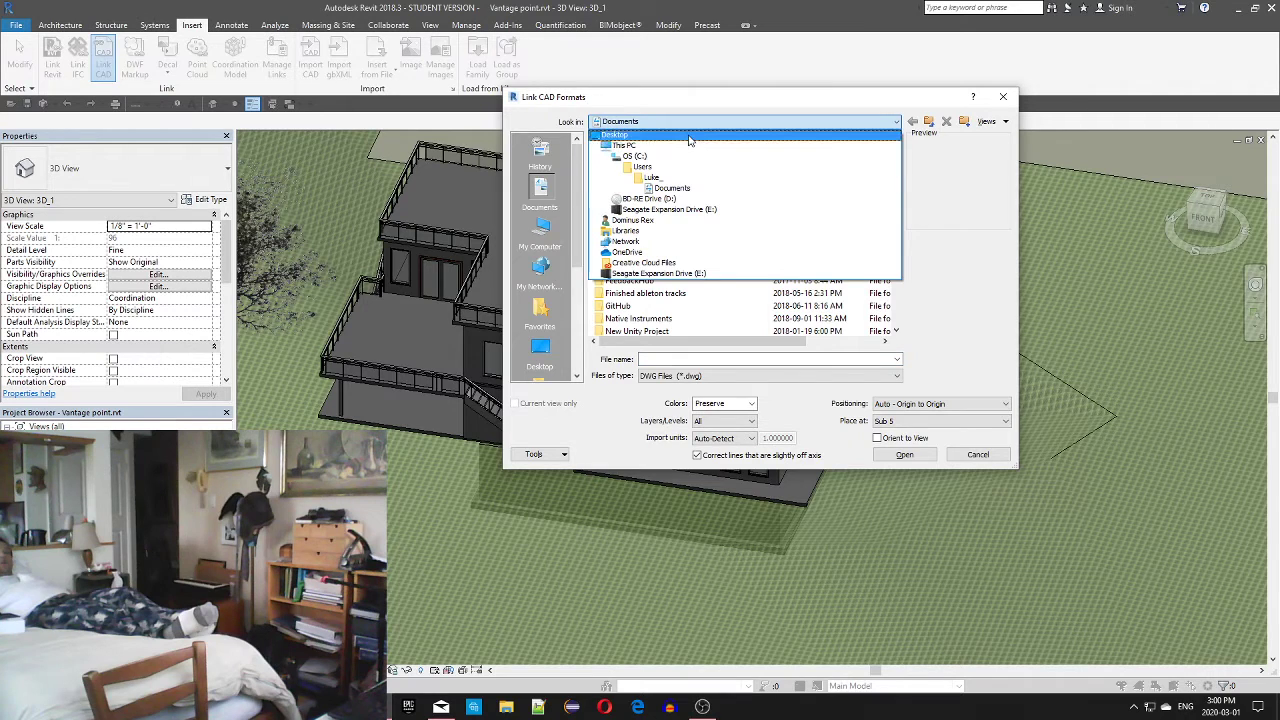
left_click(640, 134)
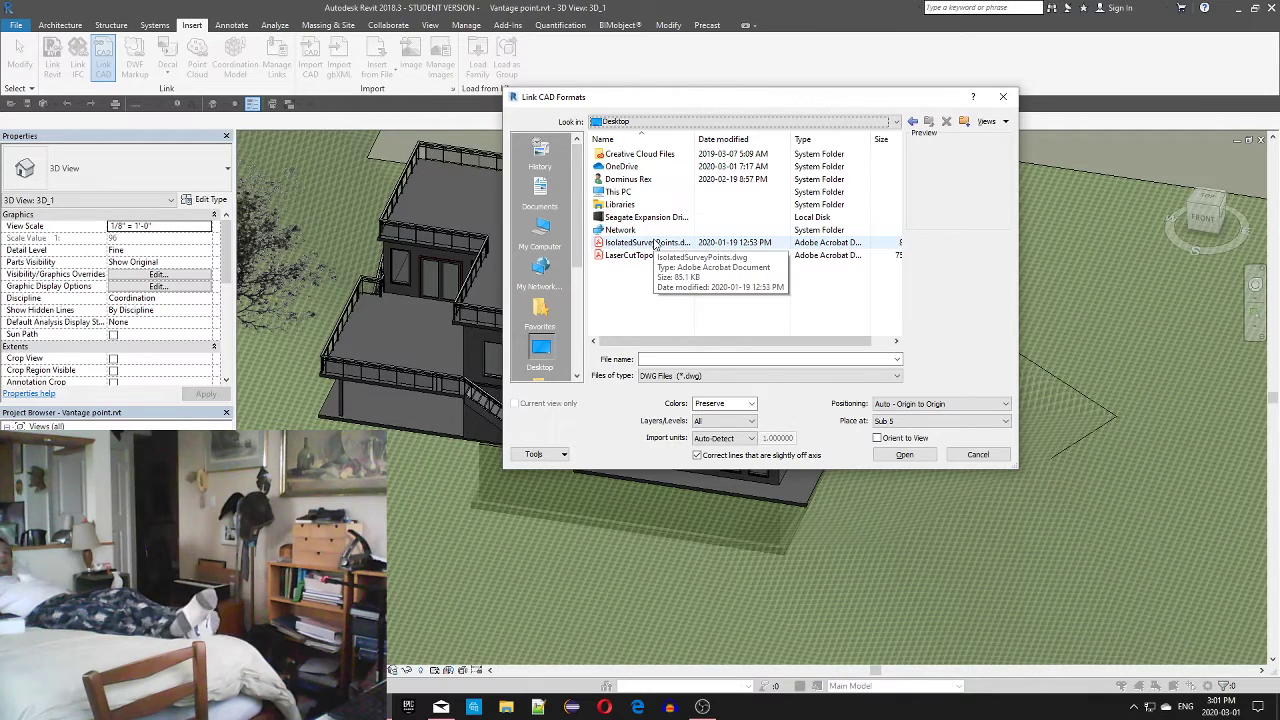
Switch to OBS and move the Video Capture Device source off the recorded canvas
left_click(702, 706)
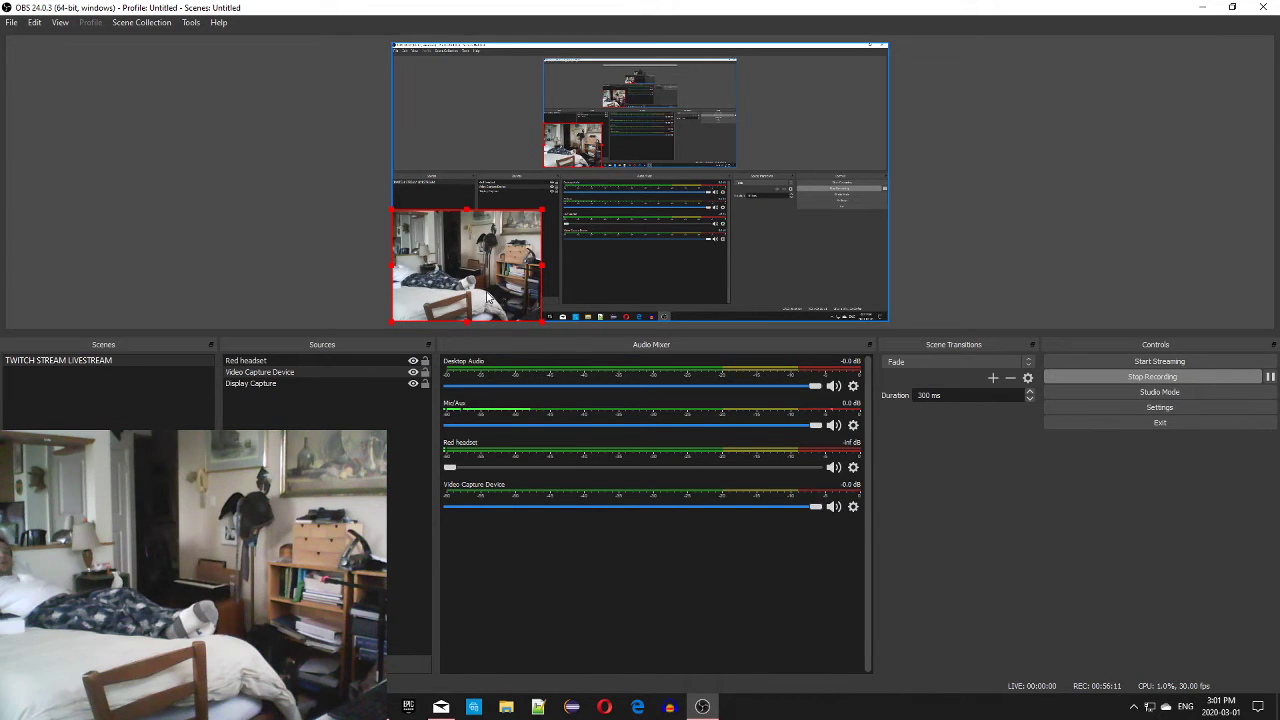
left_click_drag(493, 276, 329, 277)
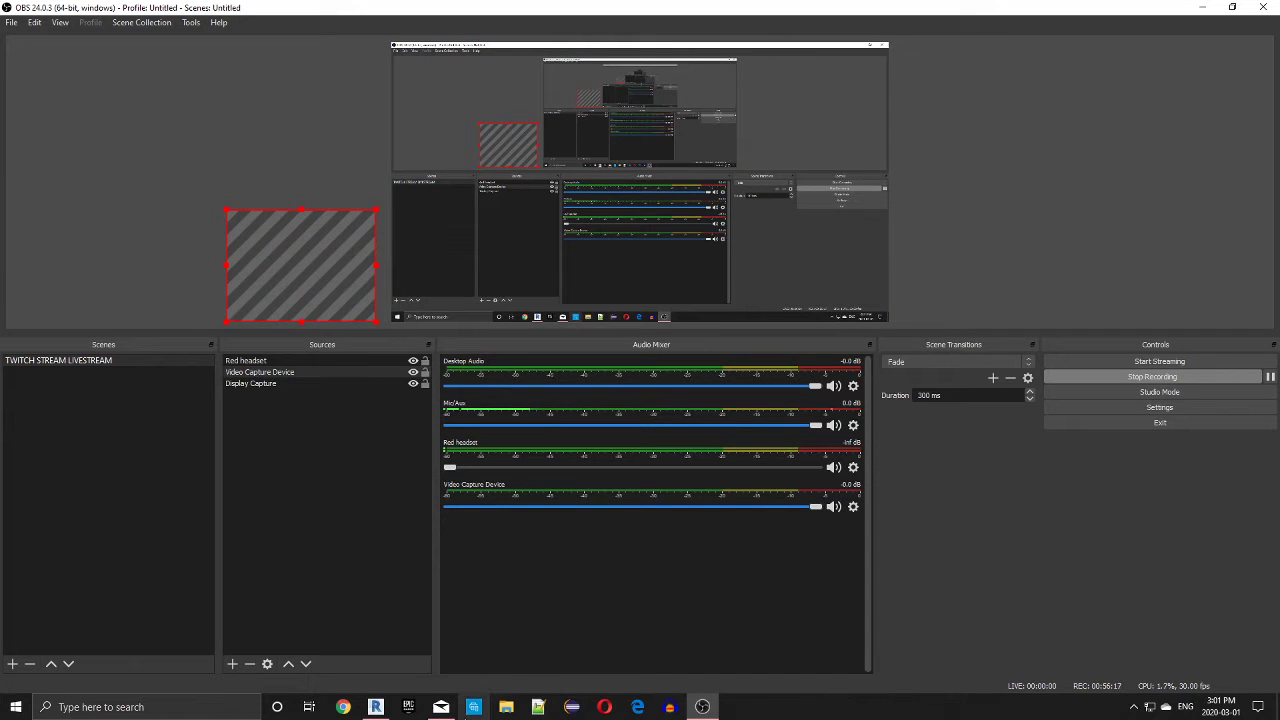
Switch back to Revit and link IsolatedSurveyPoints.dwg from the Desktop, importing from its Paper space
left_click(375, 707)
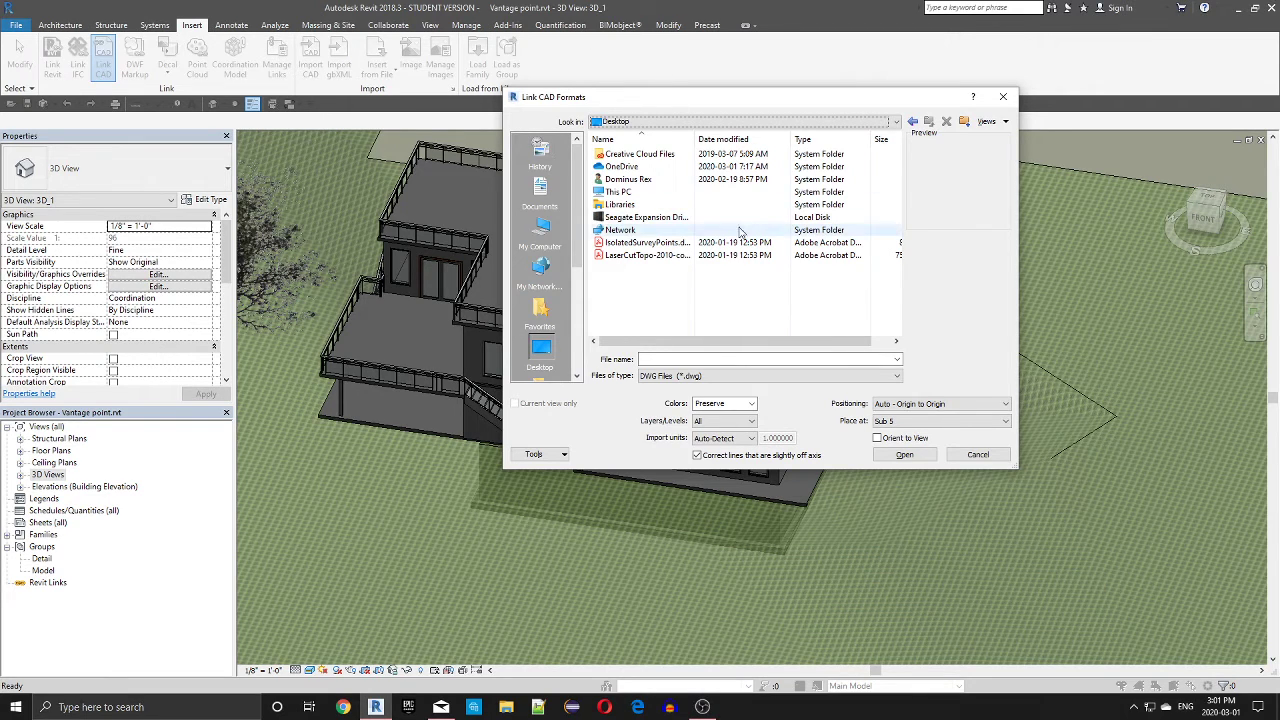
double_click(648, 245)
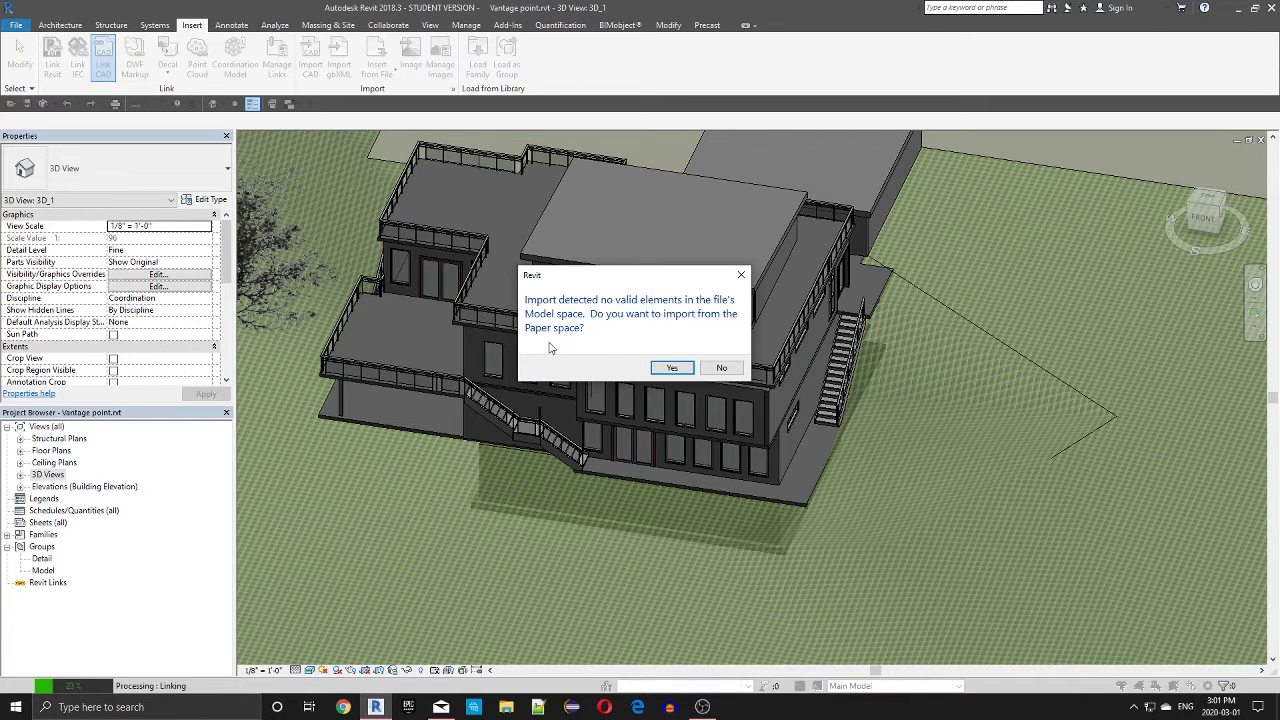
left_click(673, 368)
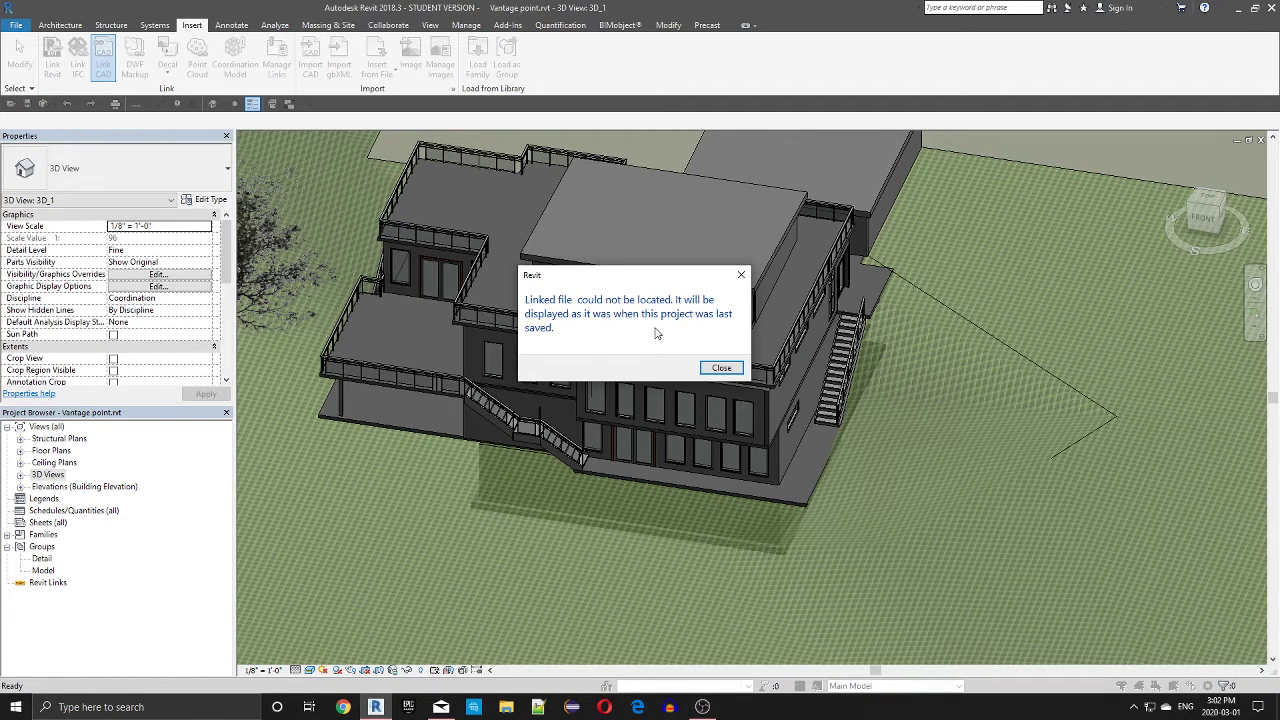
left_click(721, 368)
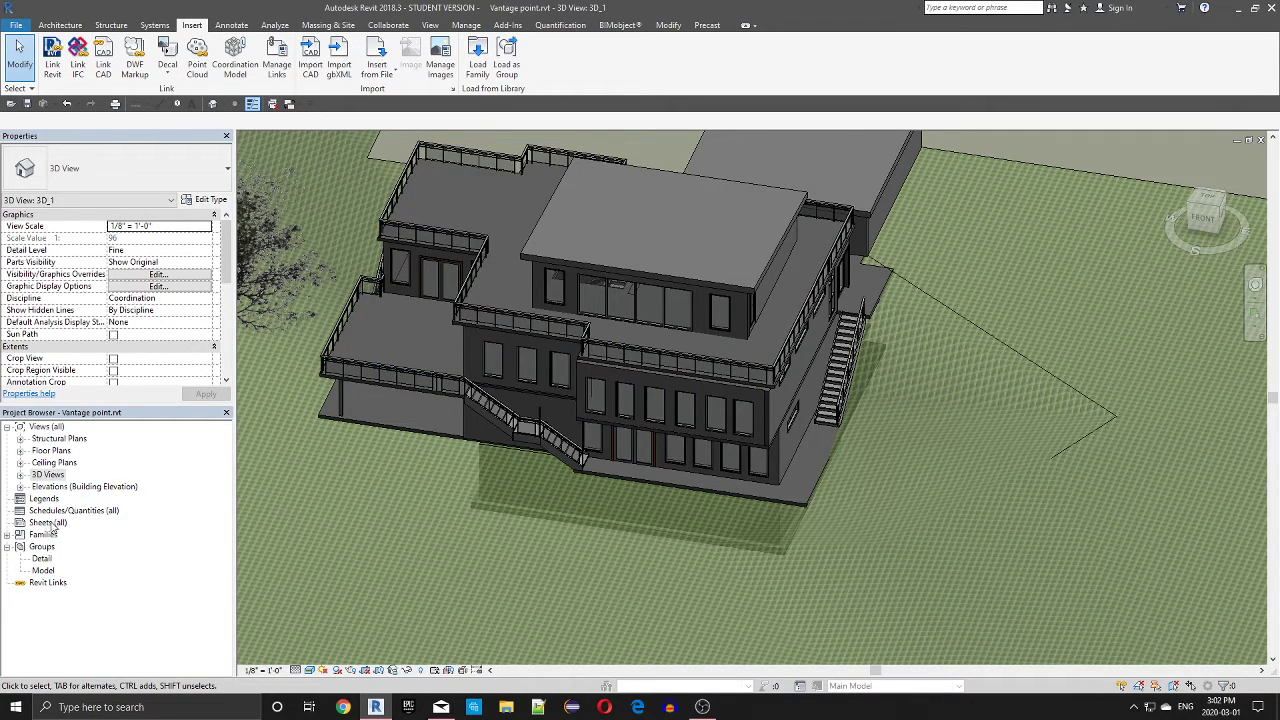
Check the project's Revit Links, Schedules, Legends, Sheets, Families and Detail groups for the linked survey drawing
left_click(50, 584)
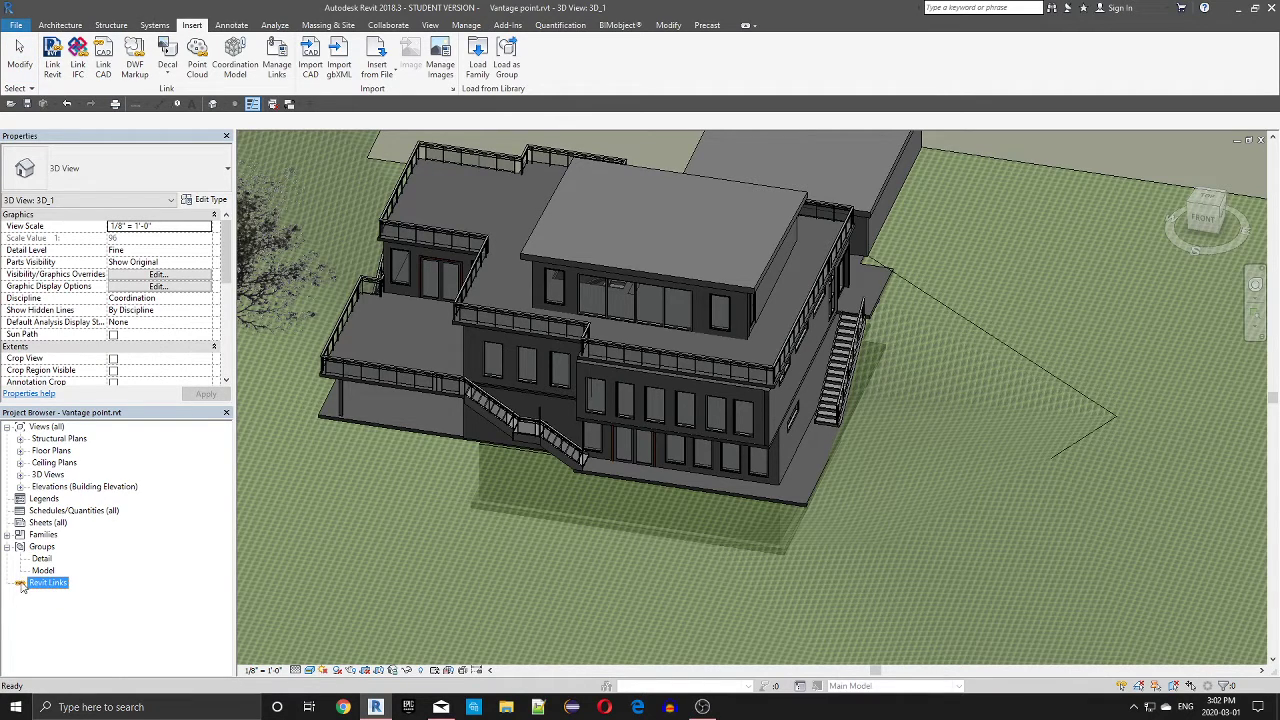
left_click(42, 511)
left_click(45, 499)
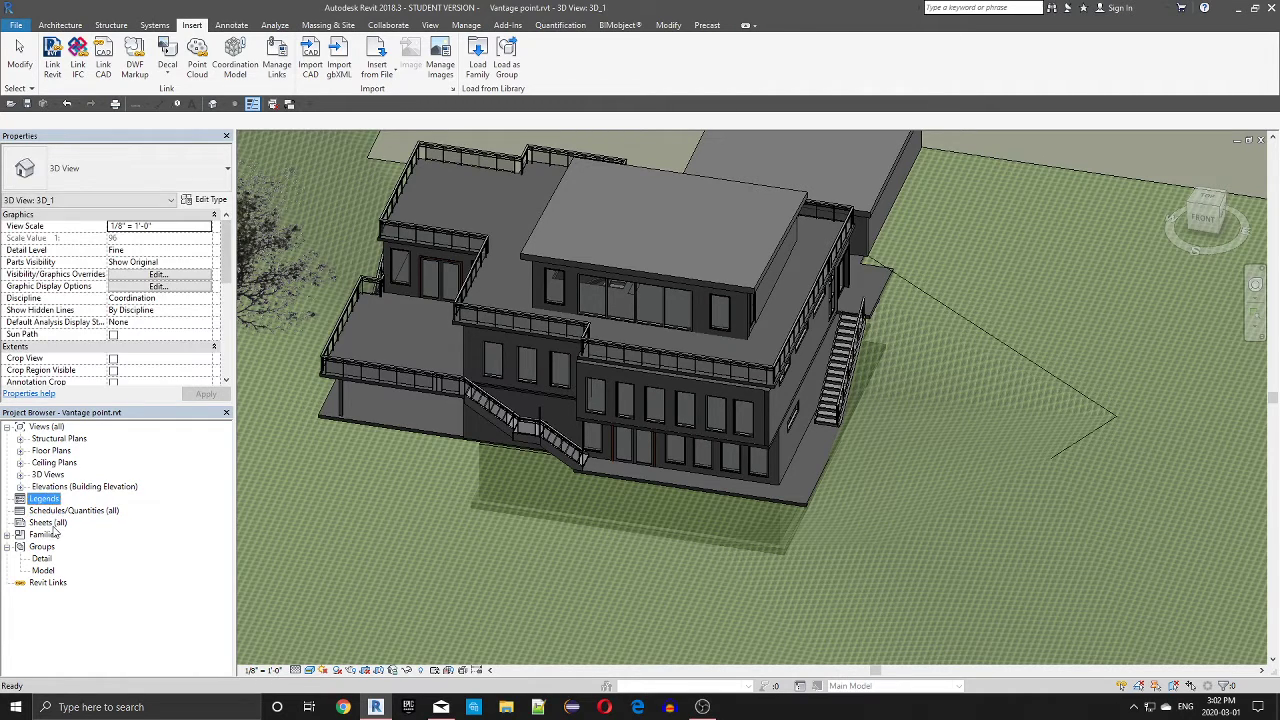
left_click(46, 523)
left_click(45, 536)
left_click(42, 559)
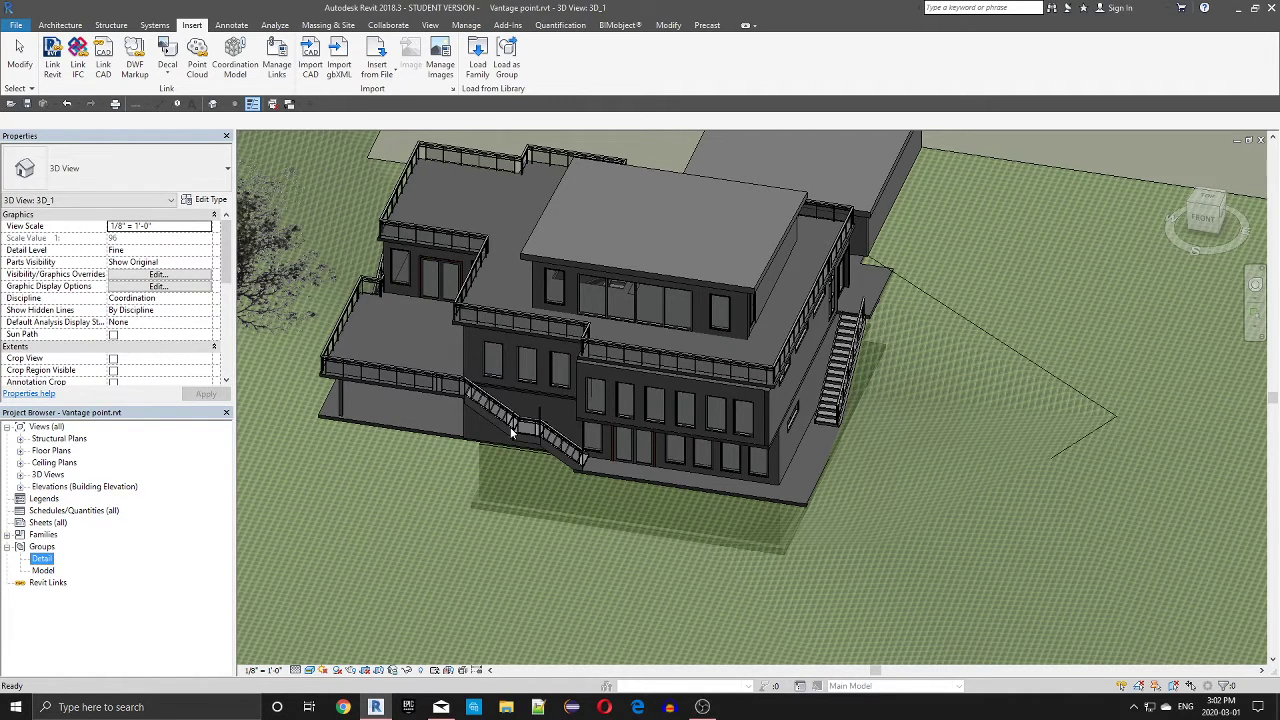
Examine the whole site around the house from above in the 3D view for the linked survey points
scroll(565, 268, "down", 3)
middle_click_drag(565, 268, 596, 478, "shift")
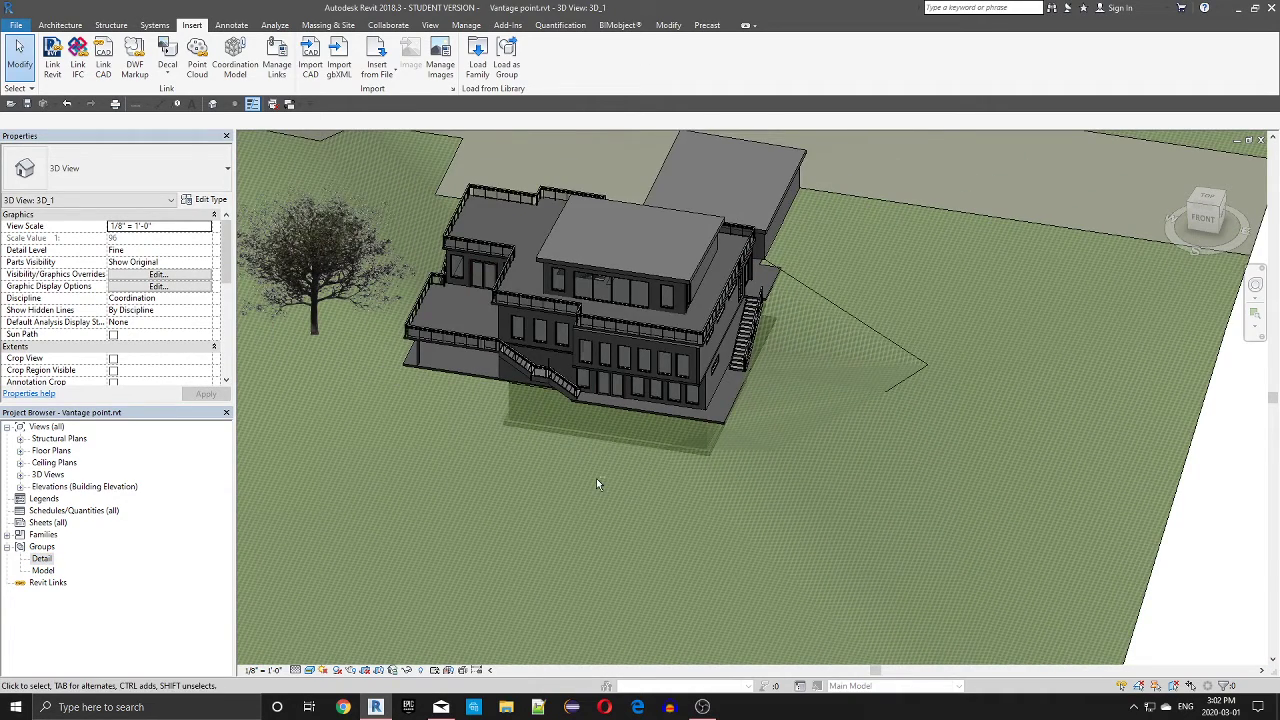
scroll(619, 401, "down", 5)
middle_click_drag(537, 557, 507, 432, "shift")
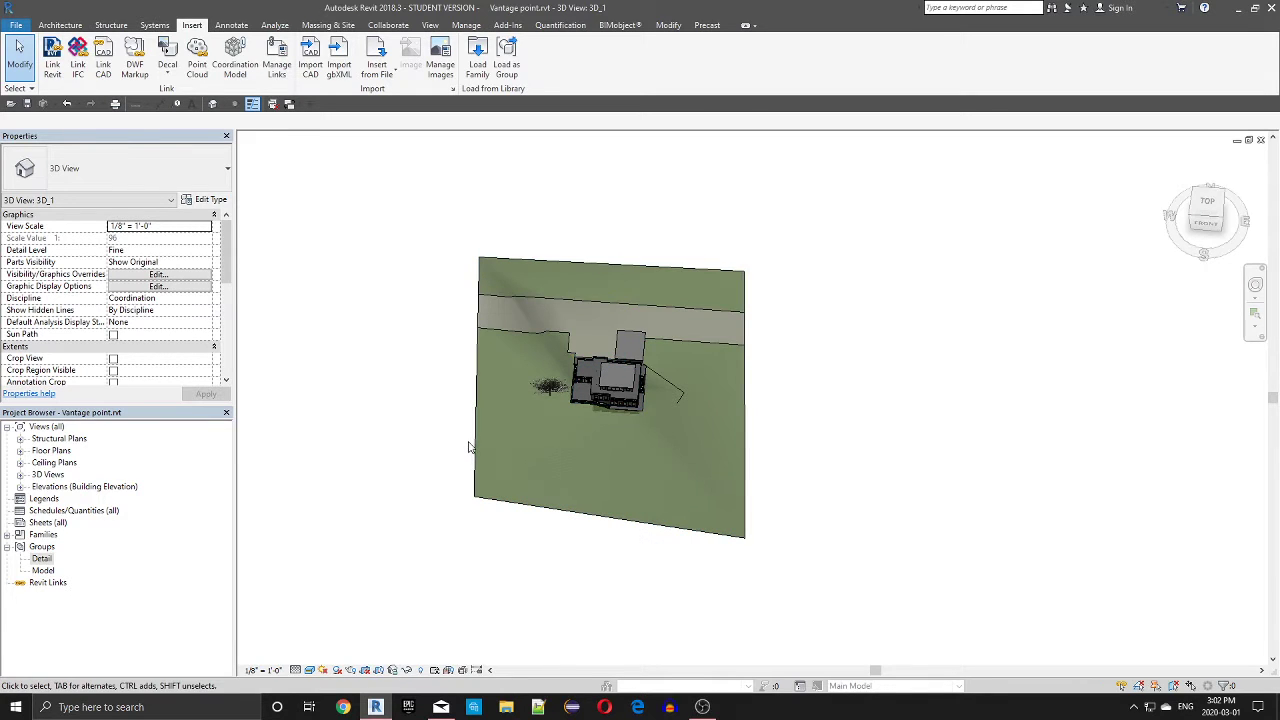
scroll(560, 326, "up", 5)
middle_click_drag(871, 399, 797, 326)
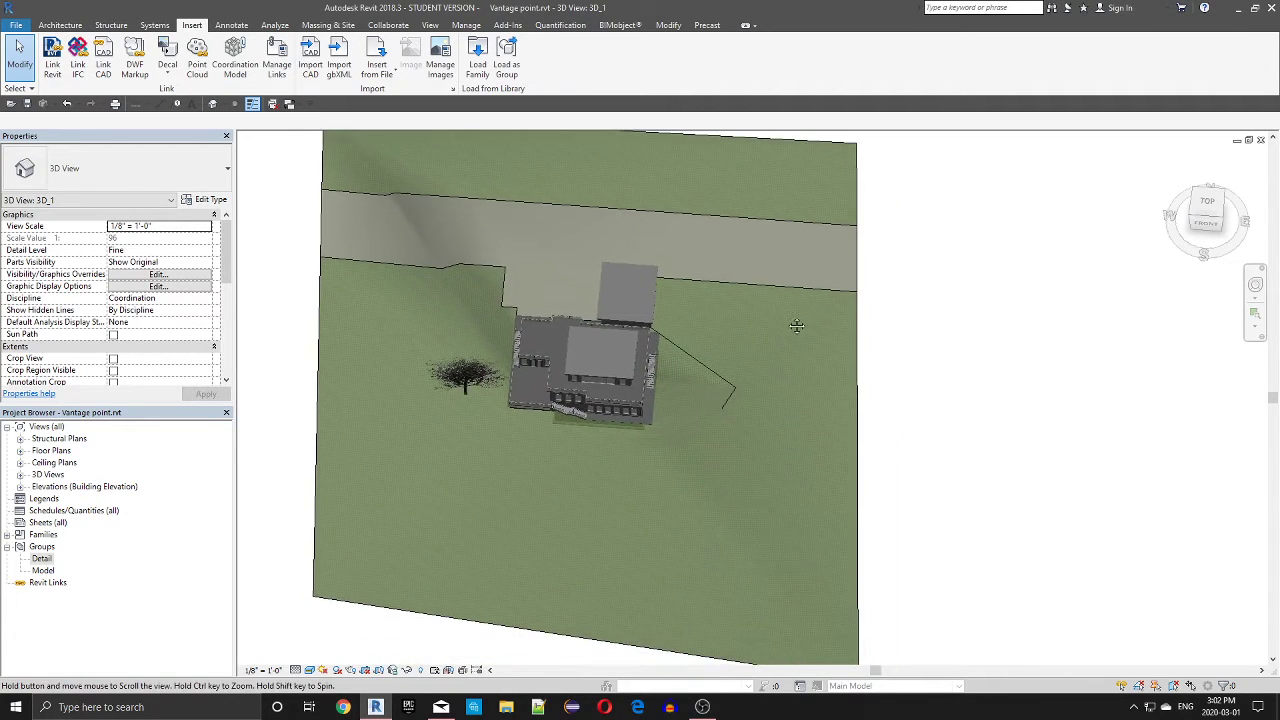
scroll(549, 386, "up", 2)
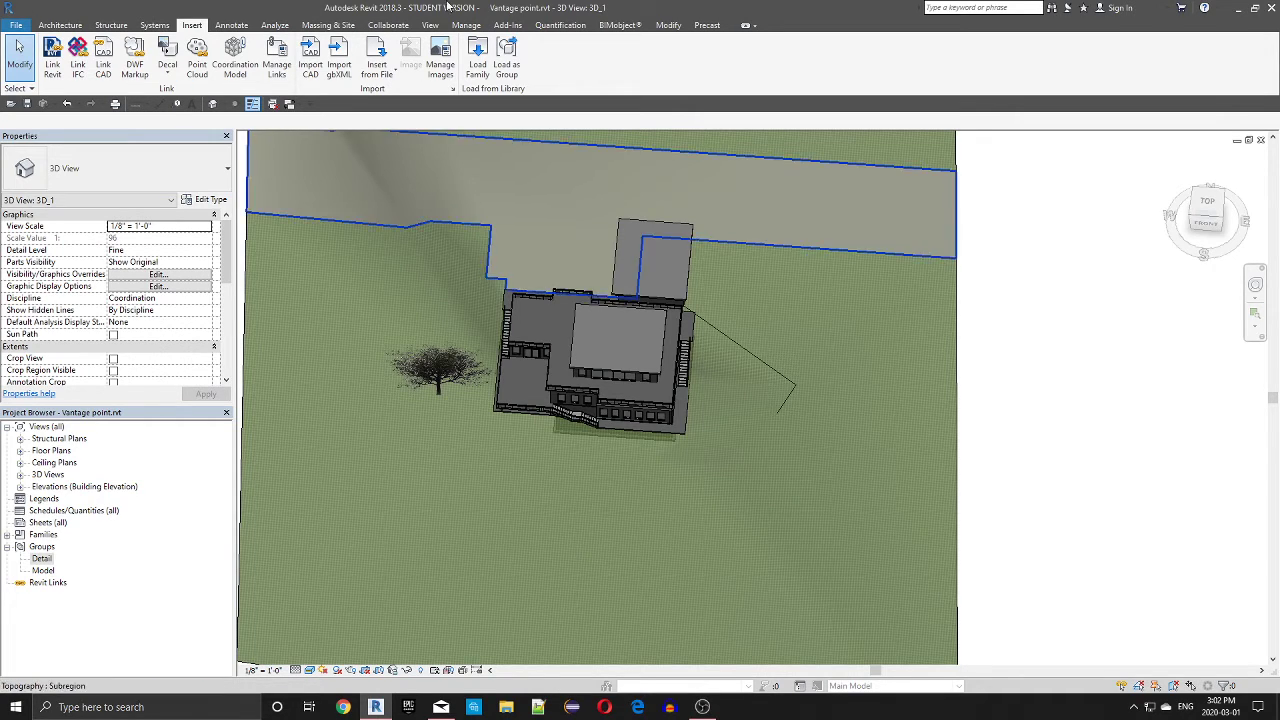
scroll(463, 228, "down", 4)
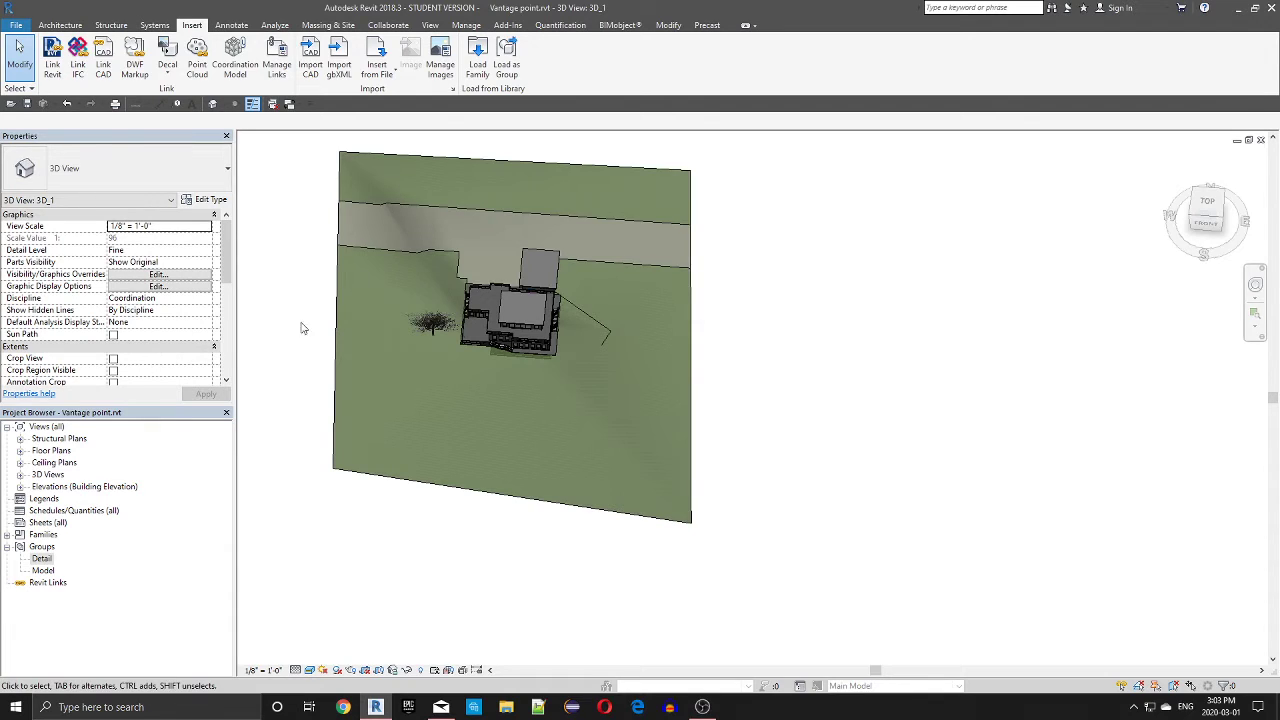
left_click(197, 52)
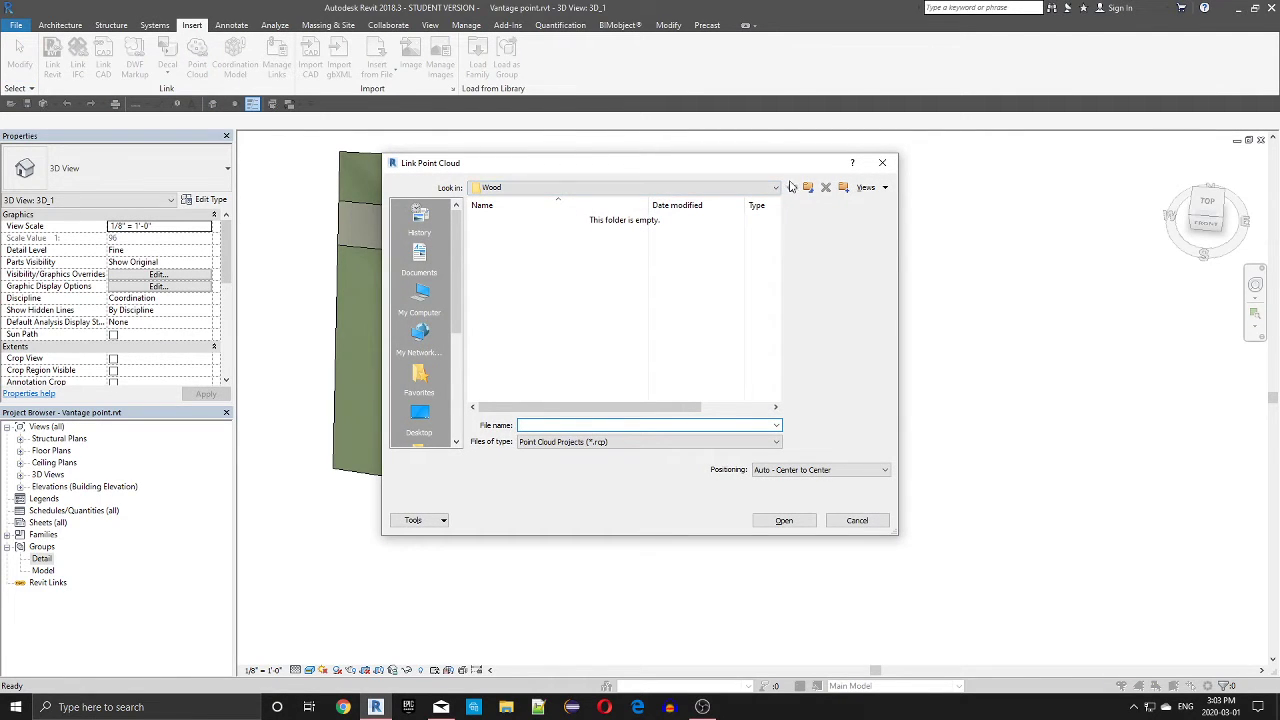
left_click(420, 416)
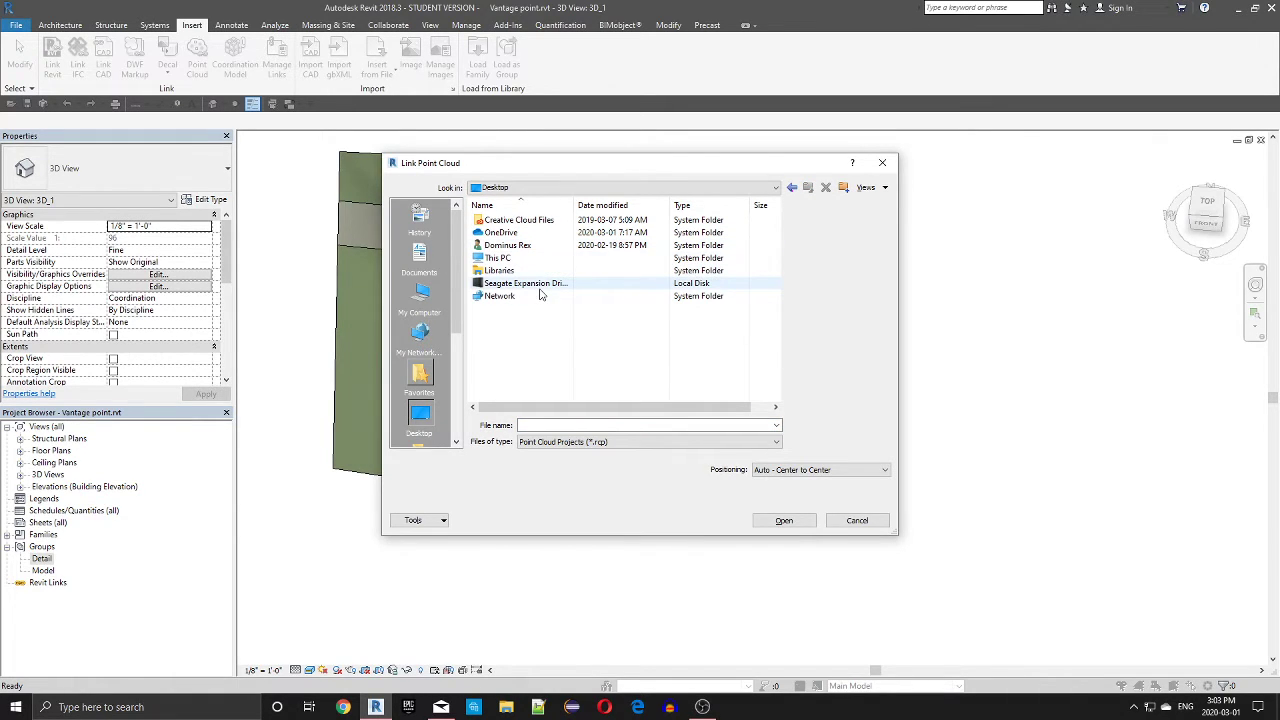
left_click(505, 189)
left_click(508, 193)
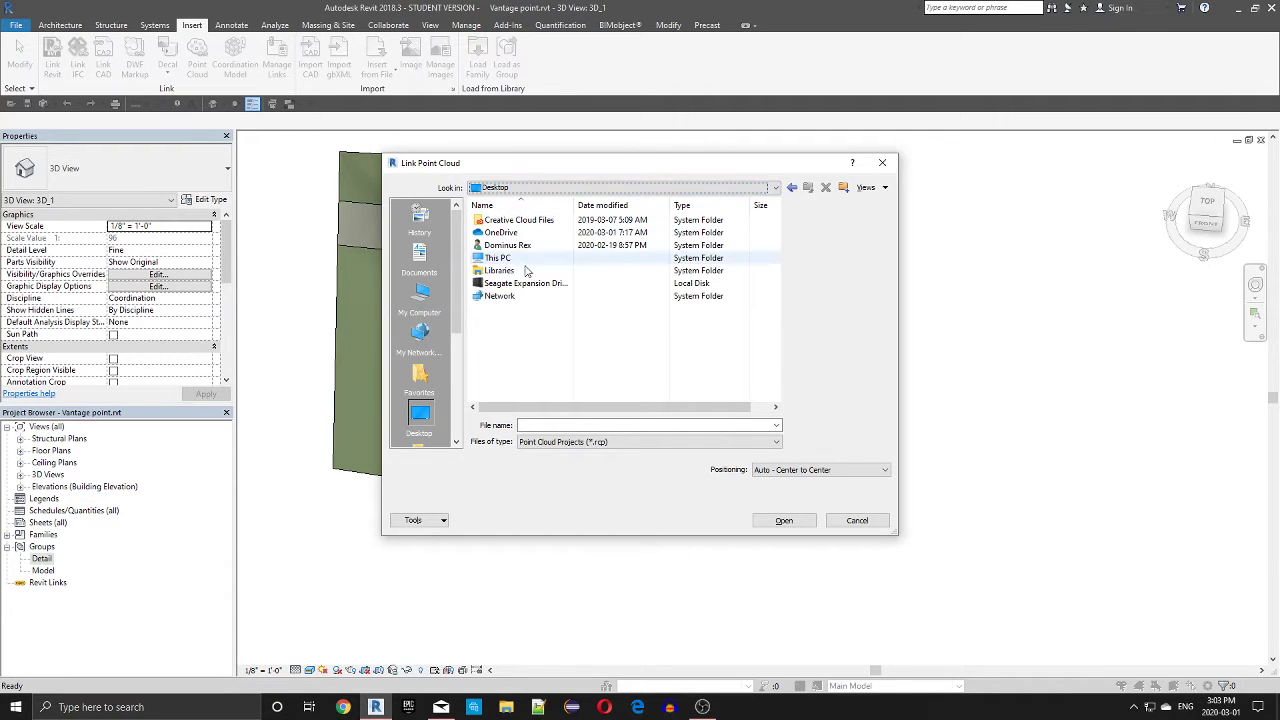
left_click(855, 521)
middle_click_drag(380, 302, 495, 362, "shift")
scroll(455, 292, "up", 5)
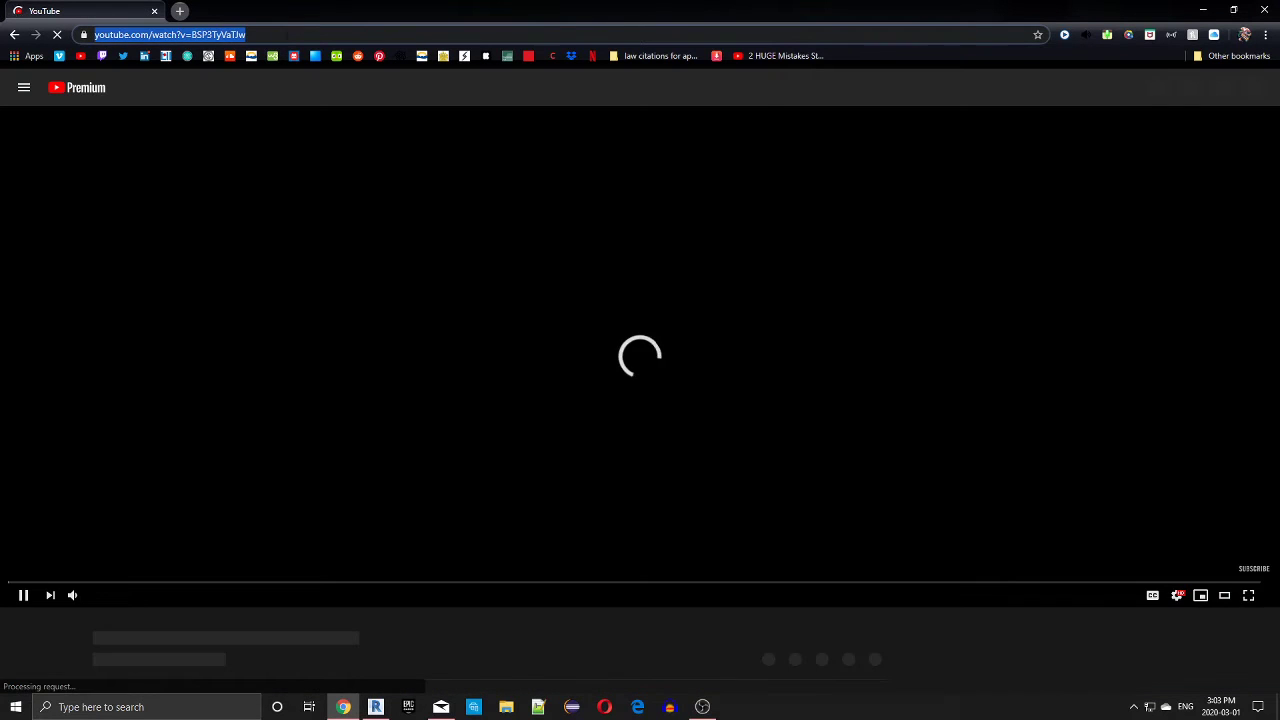
Switch to Chrome and search Google in a new tab for "view dwg files"
left_click(179, 11)
type("v")
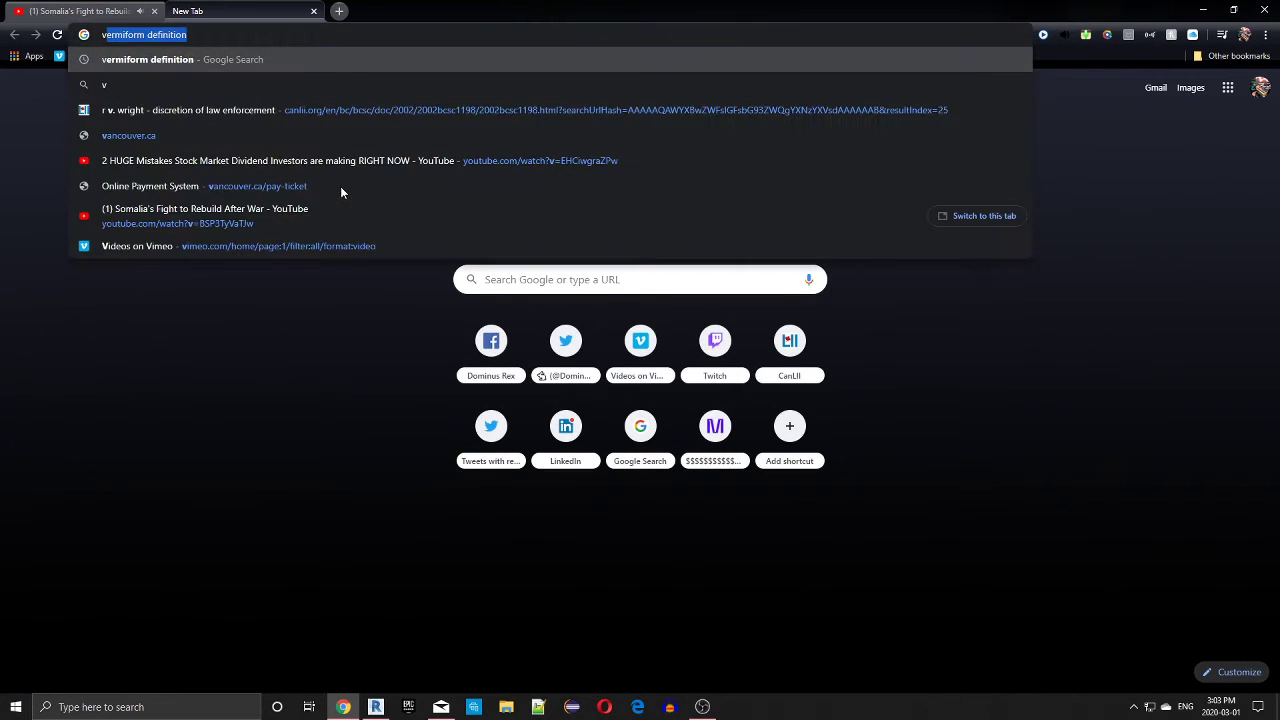
type("iew dwg")
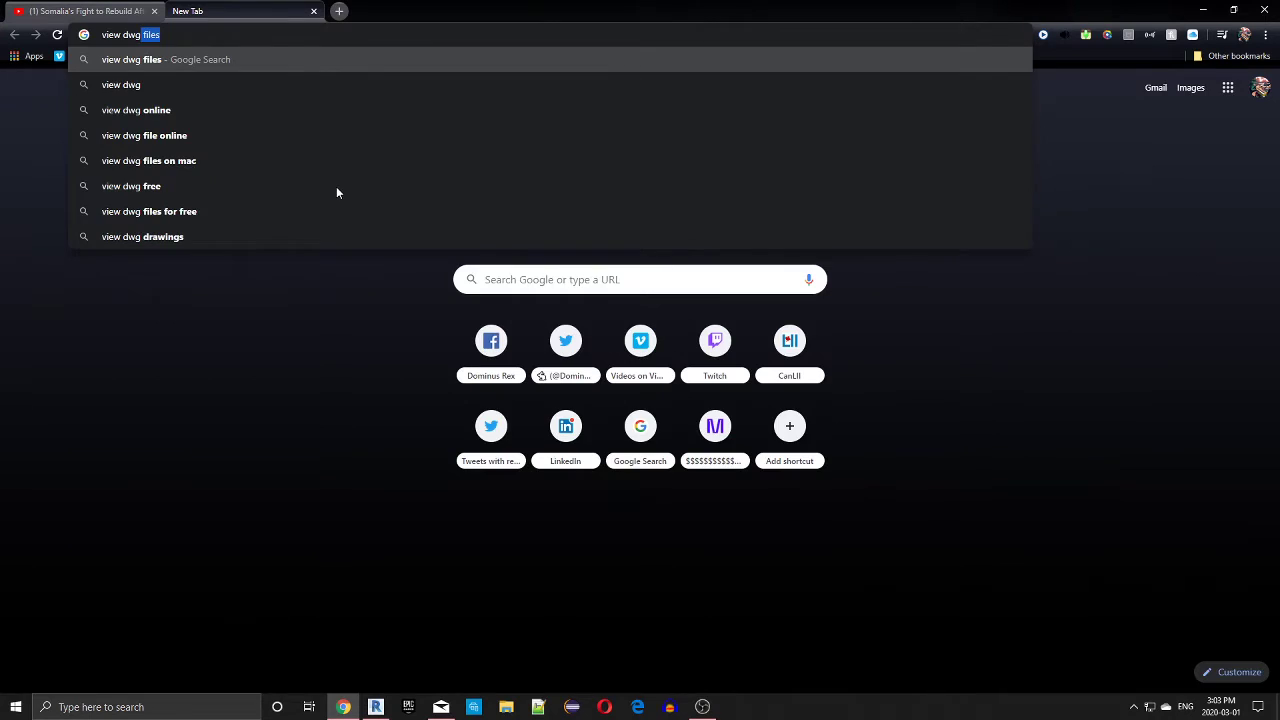
key("Return")
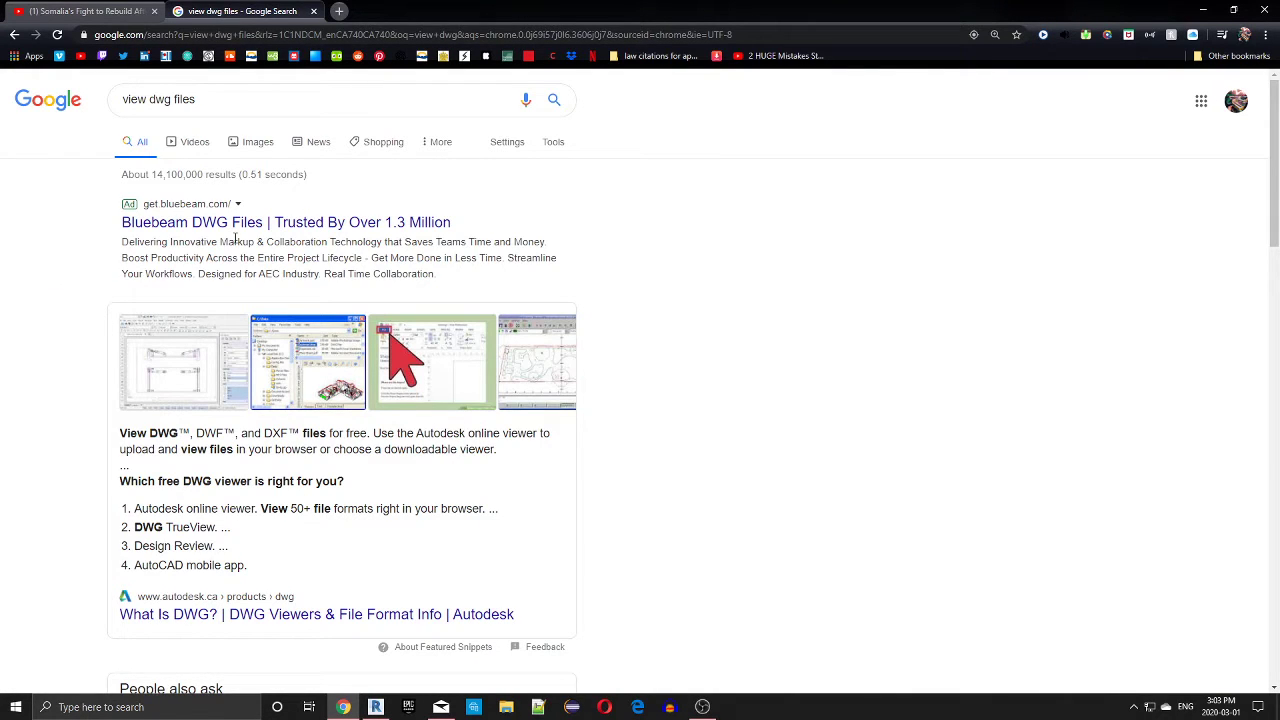
Check the Bluebeam Revu page from the search results and return to the results list
left_click(214, 217)
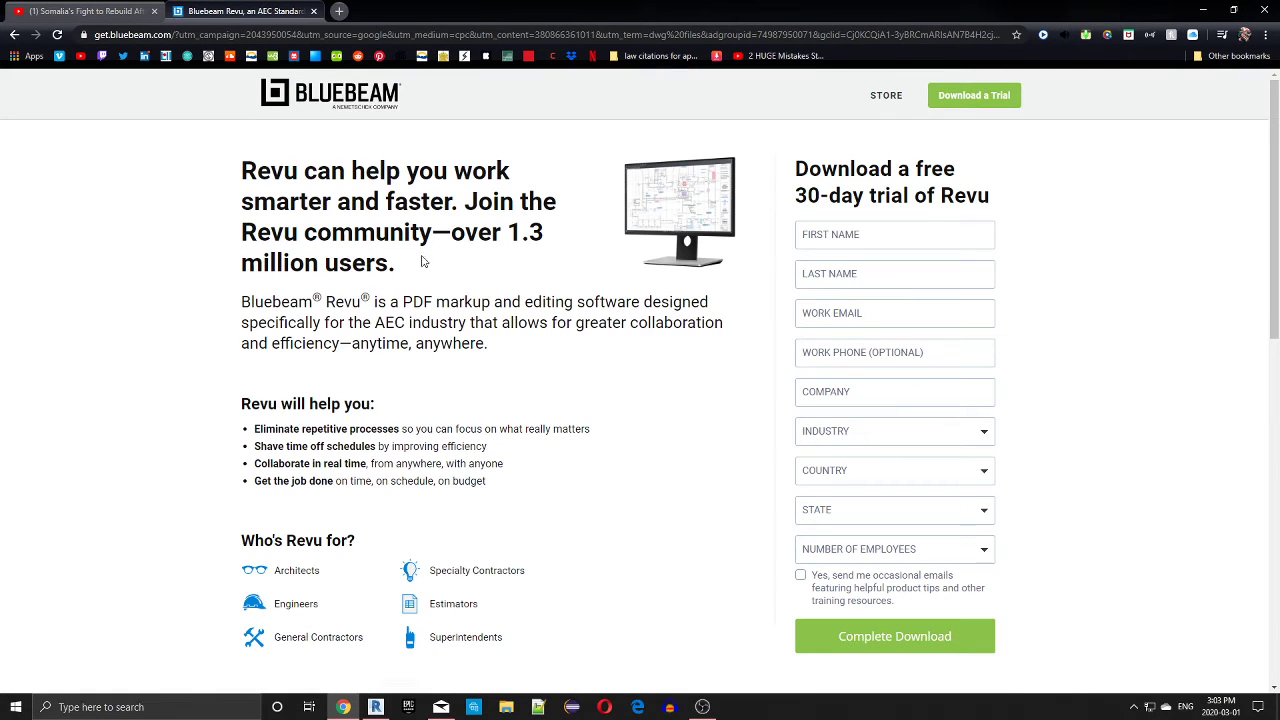
left_click_drag(200, 183, 300, 170)
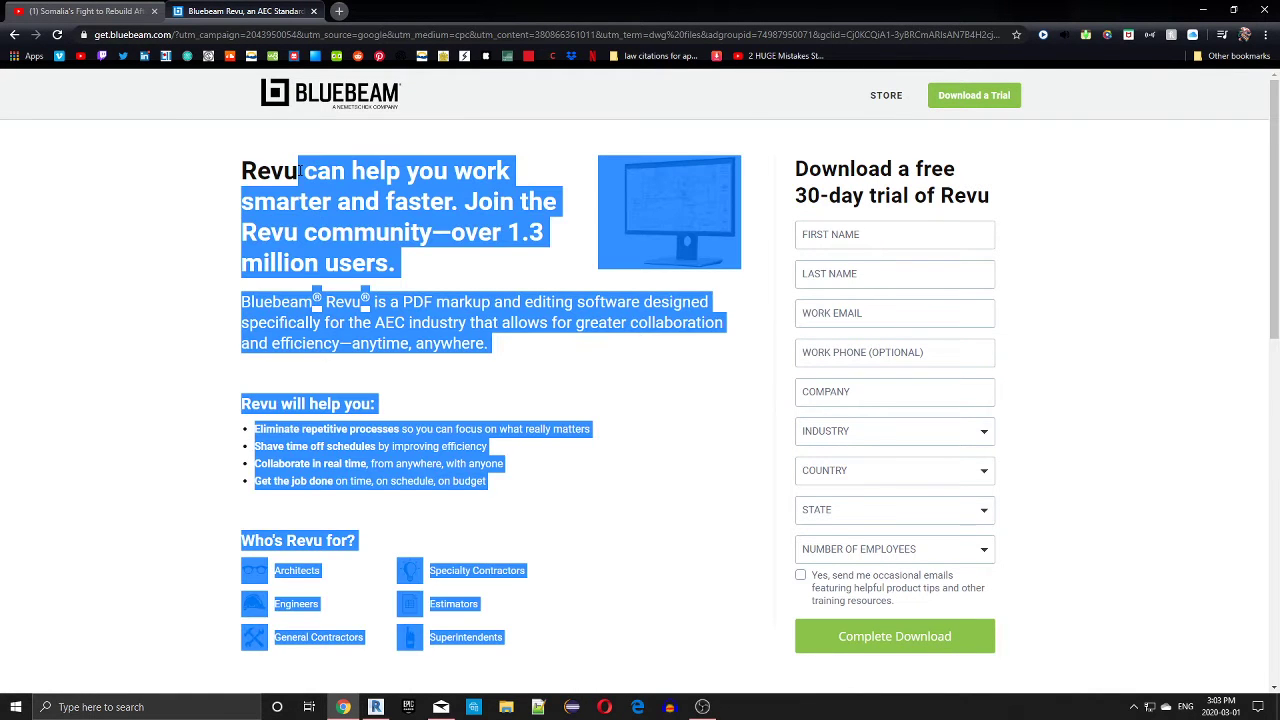
left_click(202, 167)
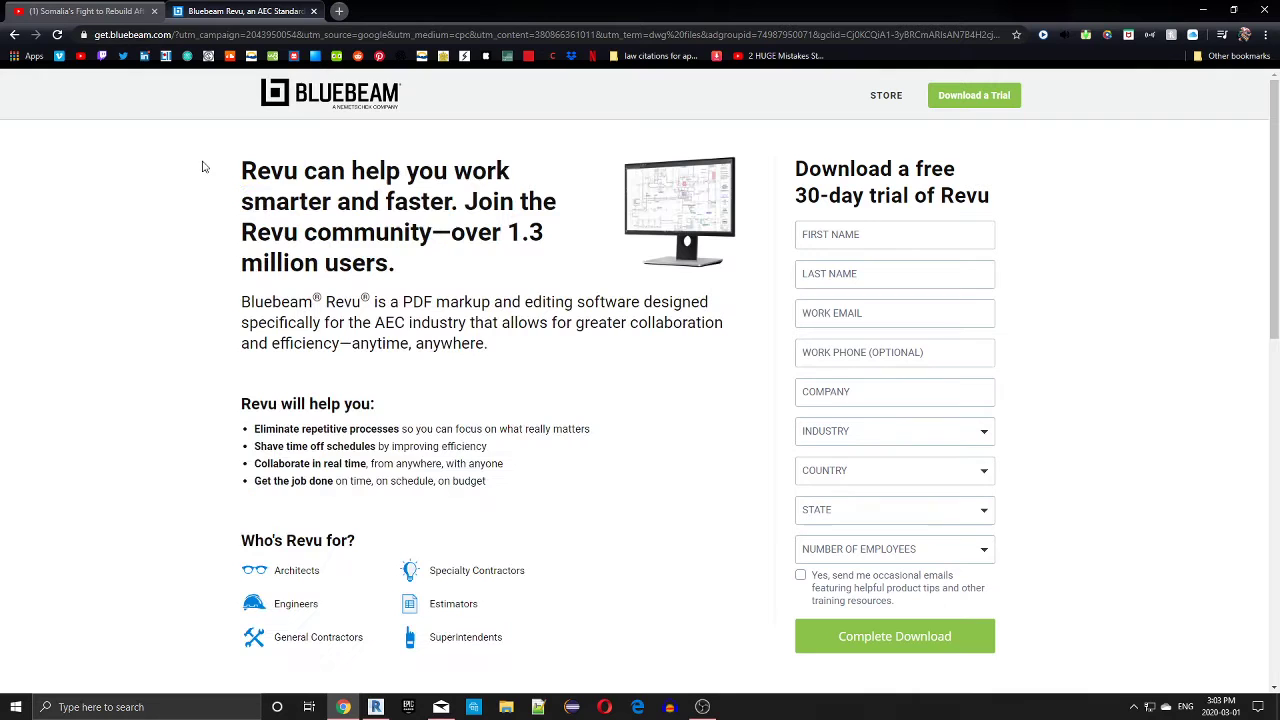
left_click(15, 37)
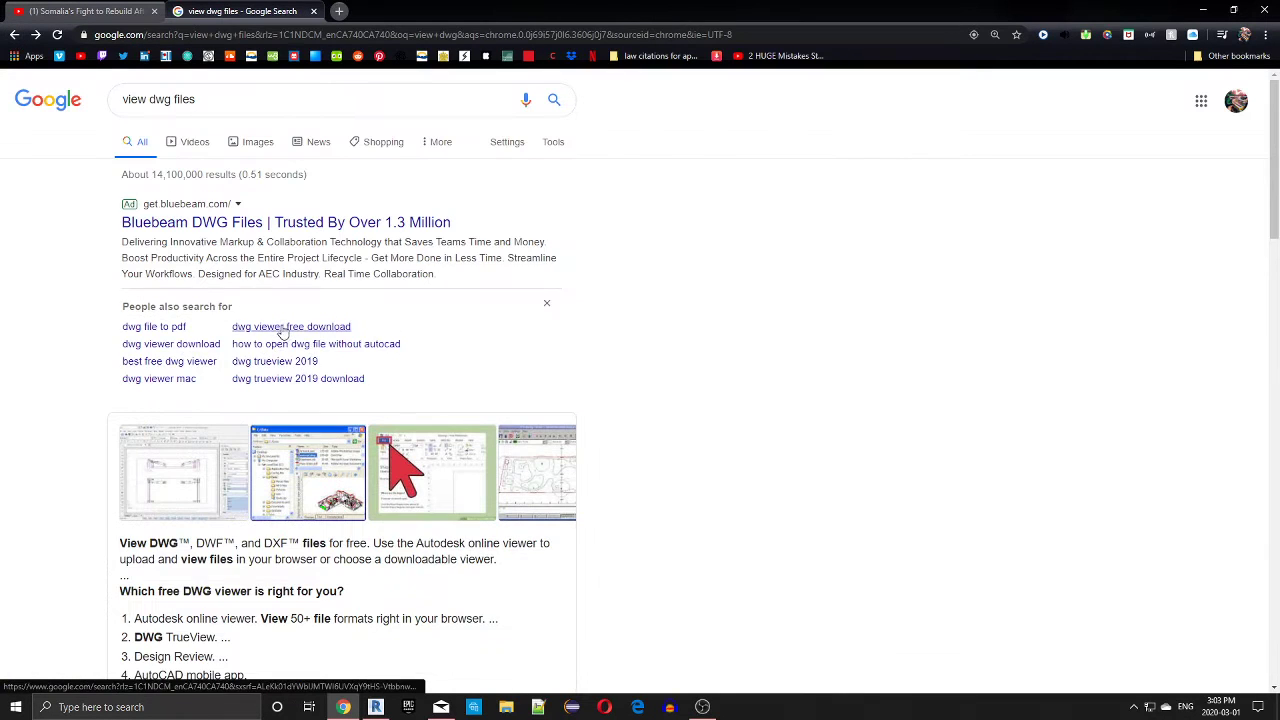
Examine the search results and the related question on opening a DWG file without AutoCAD for a suitable viewer
scroll(155, 430, "down", 3)
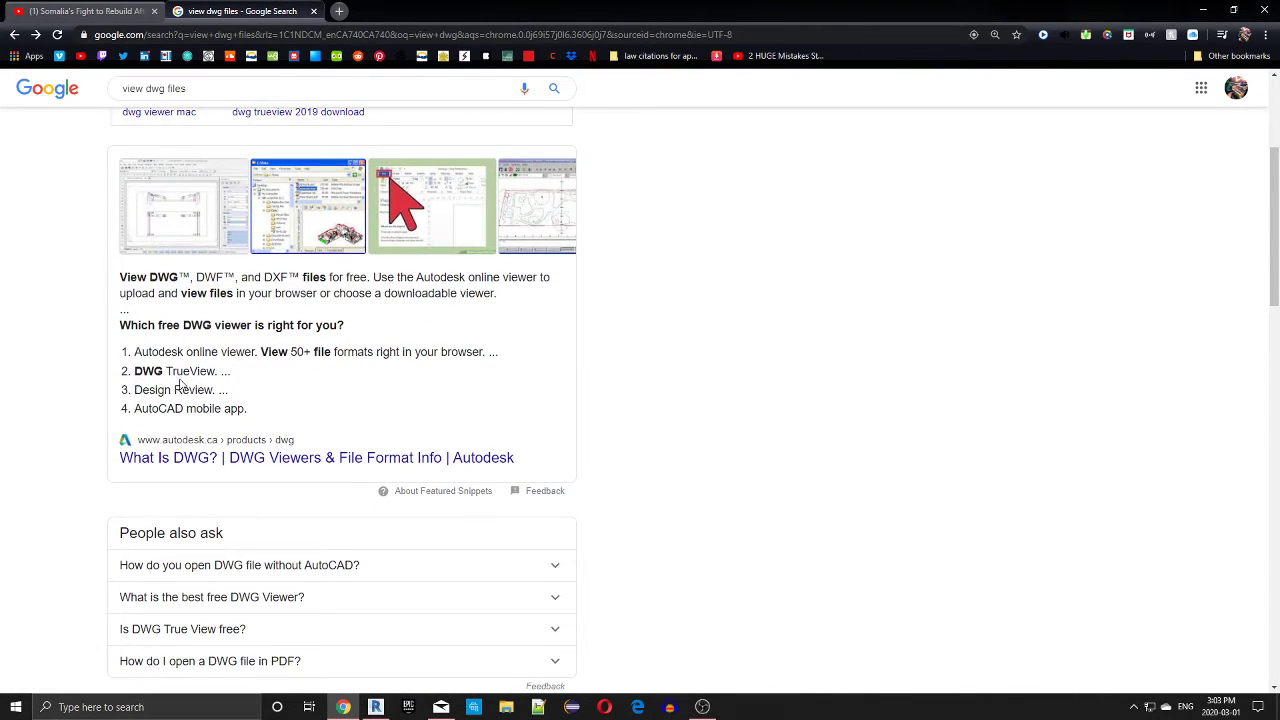
scroll(200, 390, "down", 3)
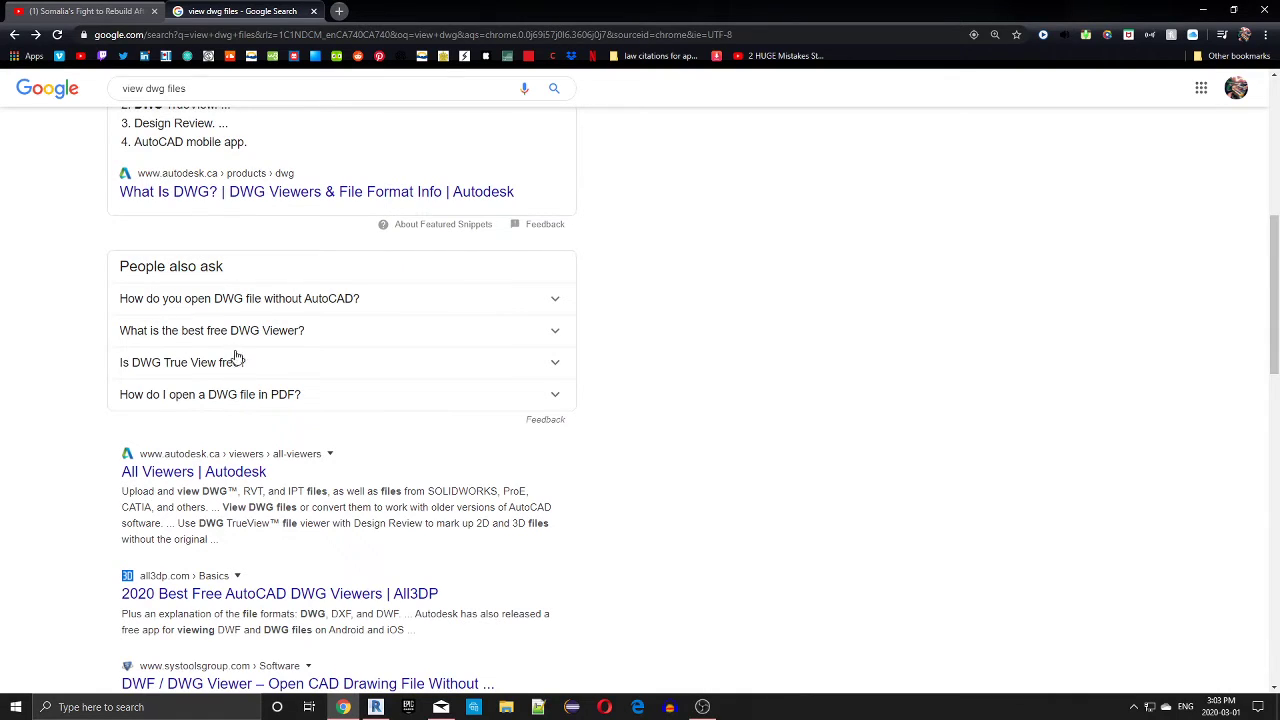
left_click(202, 308)
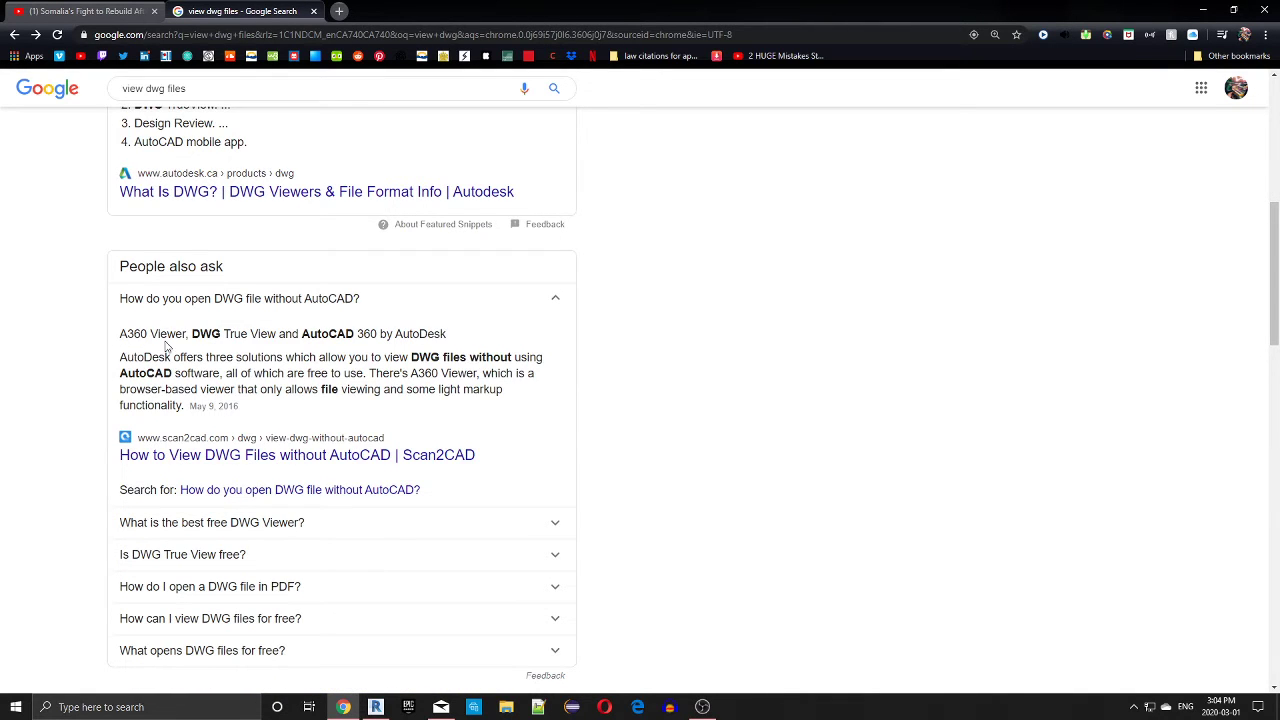
scroll(228, 346, "down", 2)
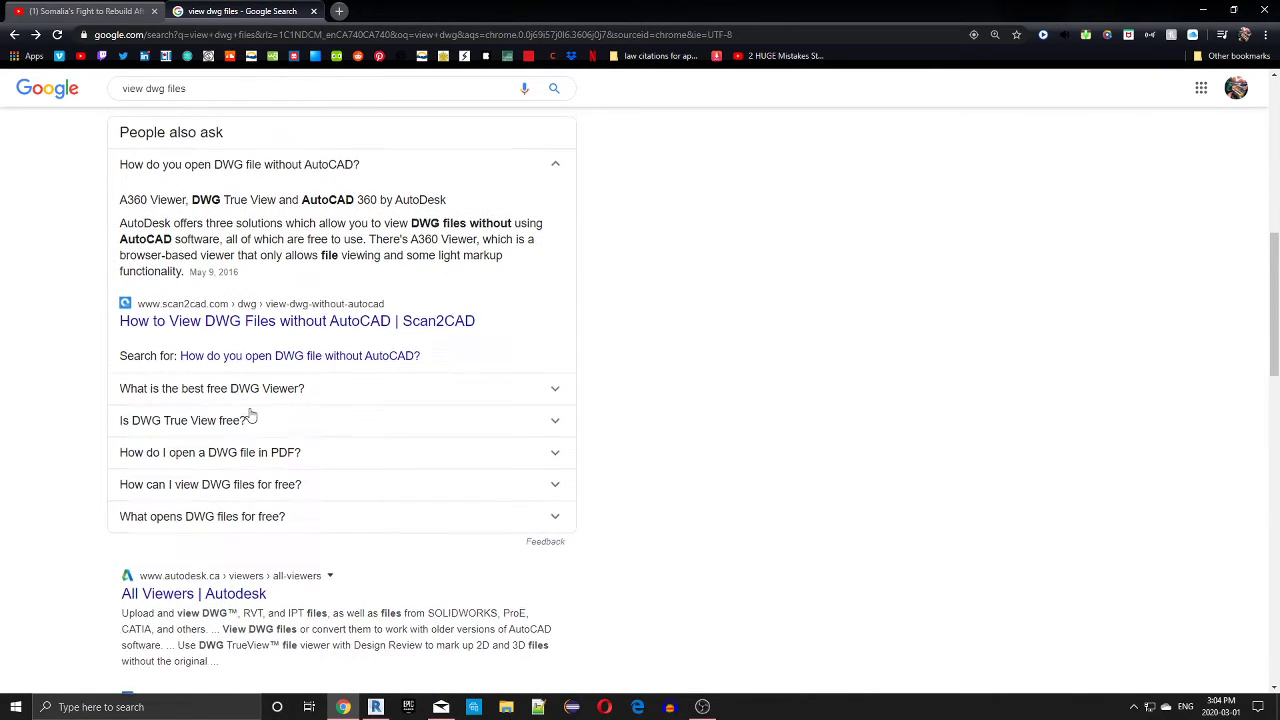
scroll(249, 414, "down", 1)
scroll(251, 414, "down", 1)
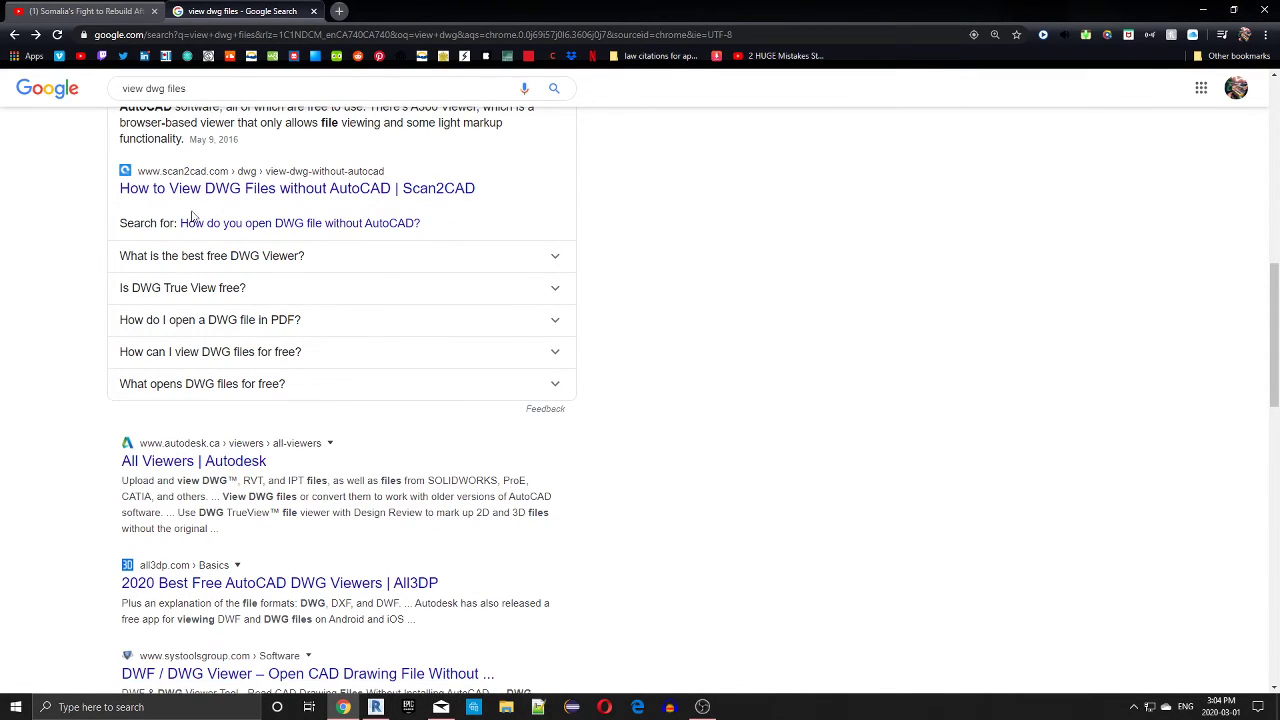
scroll(198, 188, "up", 7)
scroll(195, 100, "up", 5)
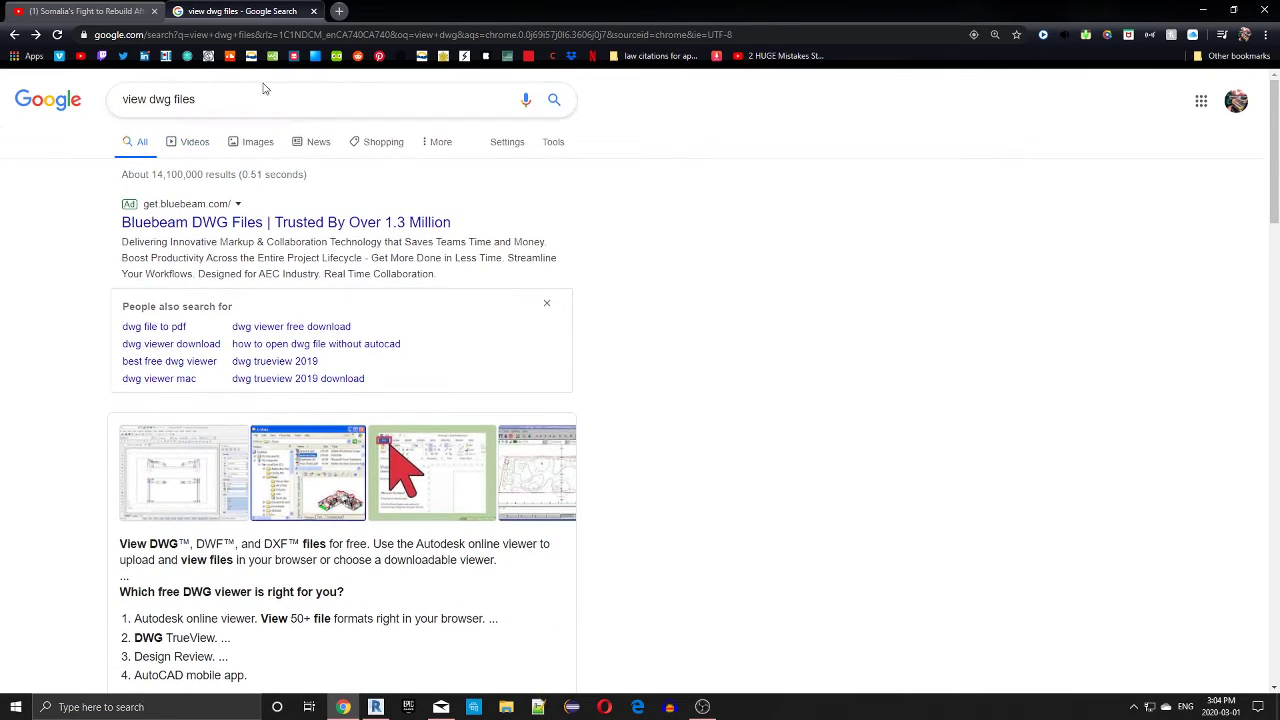
Close the Google results and search YouTube for "dwg to revit"
left_click(313, 11)
left_click(493, 87)
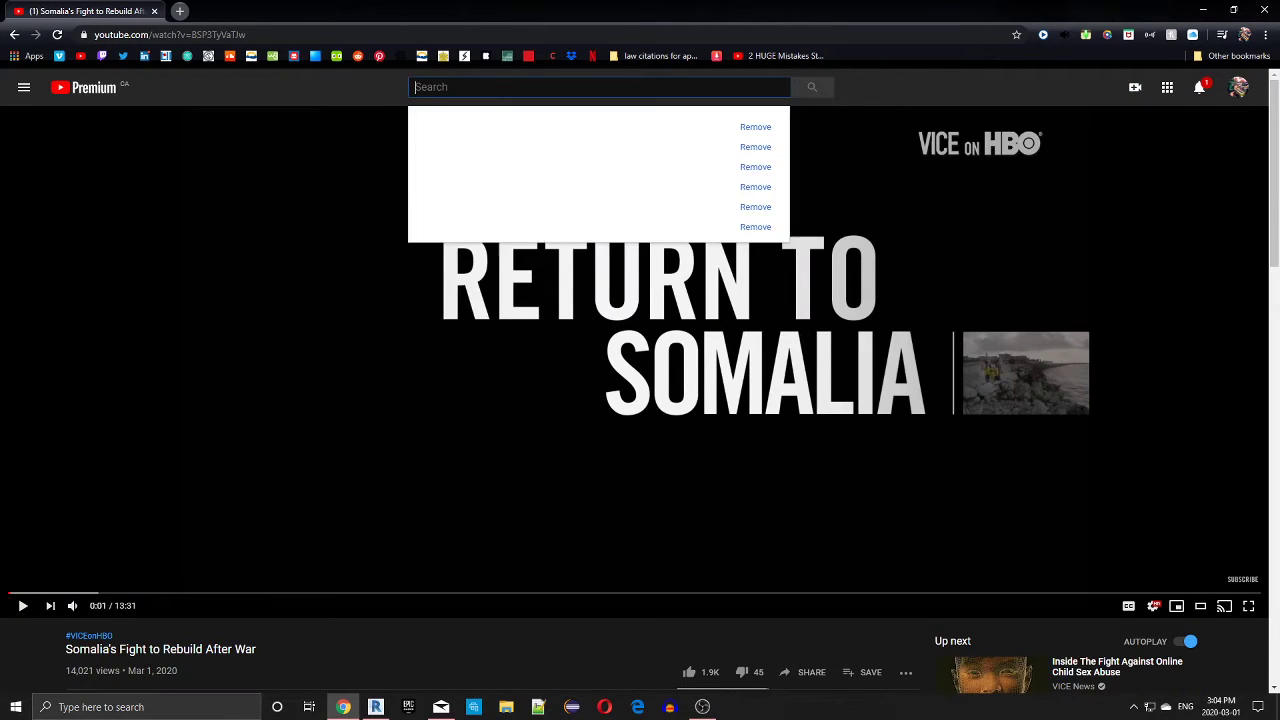
type("dwg to")
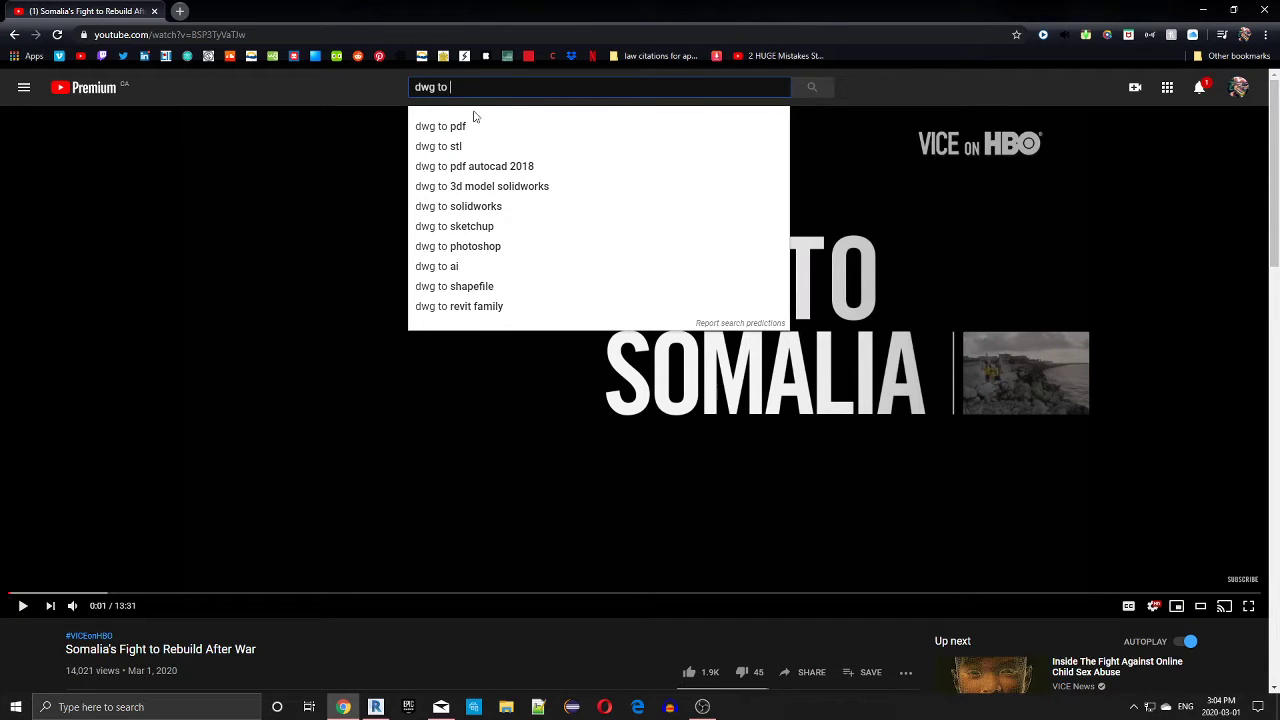
type(" re")
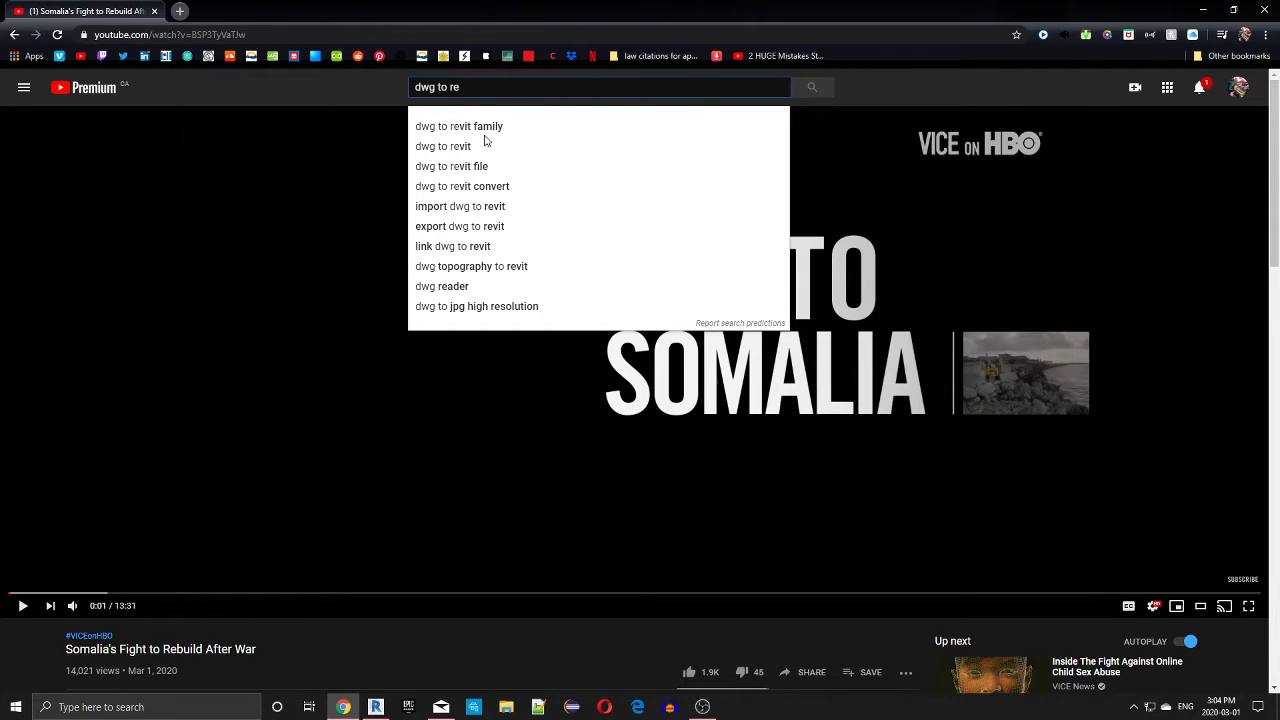
left_click(477, 147)
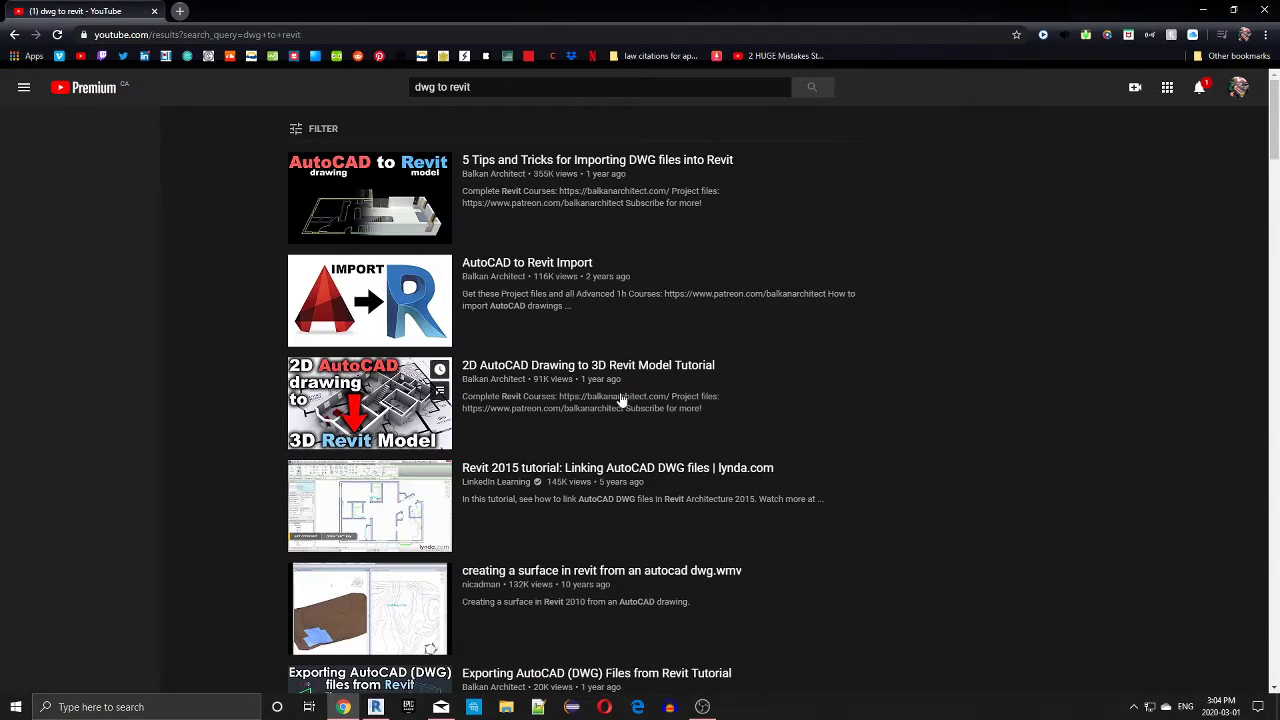
Play "5 Tips and Tricks for Importing DWG files into Revit" in full screen and lower its volume slightly
left_click(370, 216)
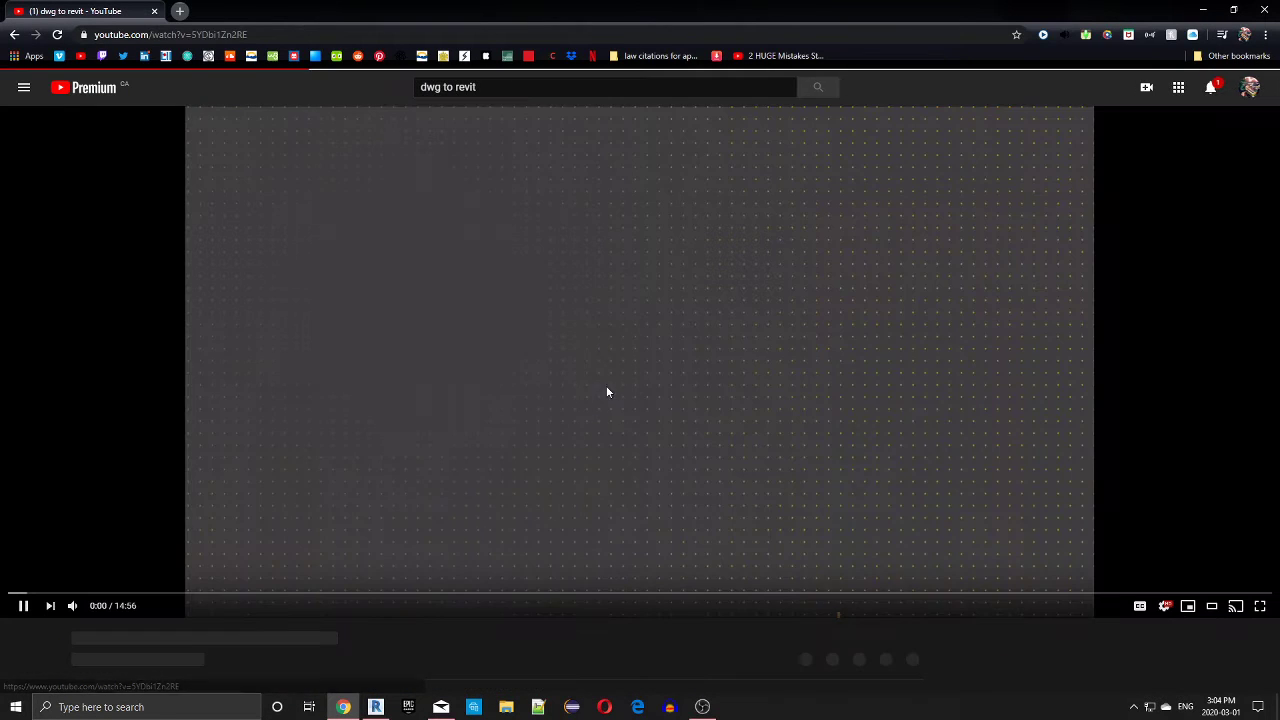
left_click(1252, 607)
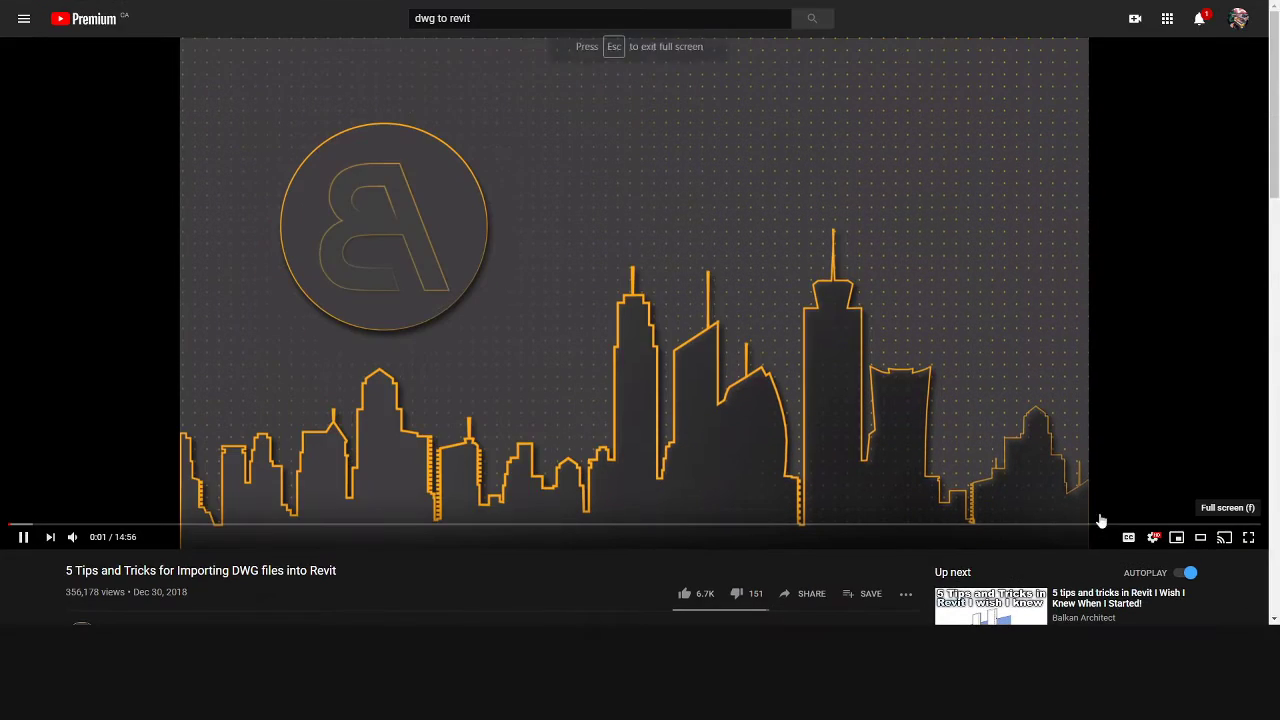
left_click_drag(162, 706, 153, 706)
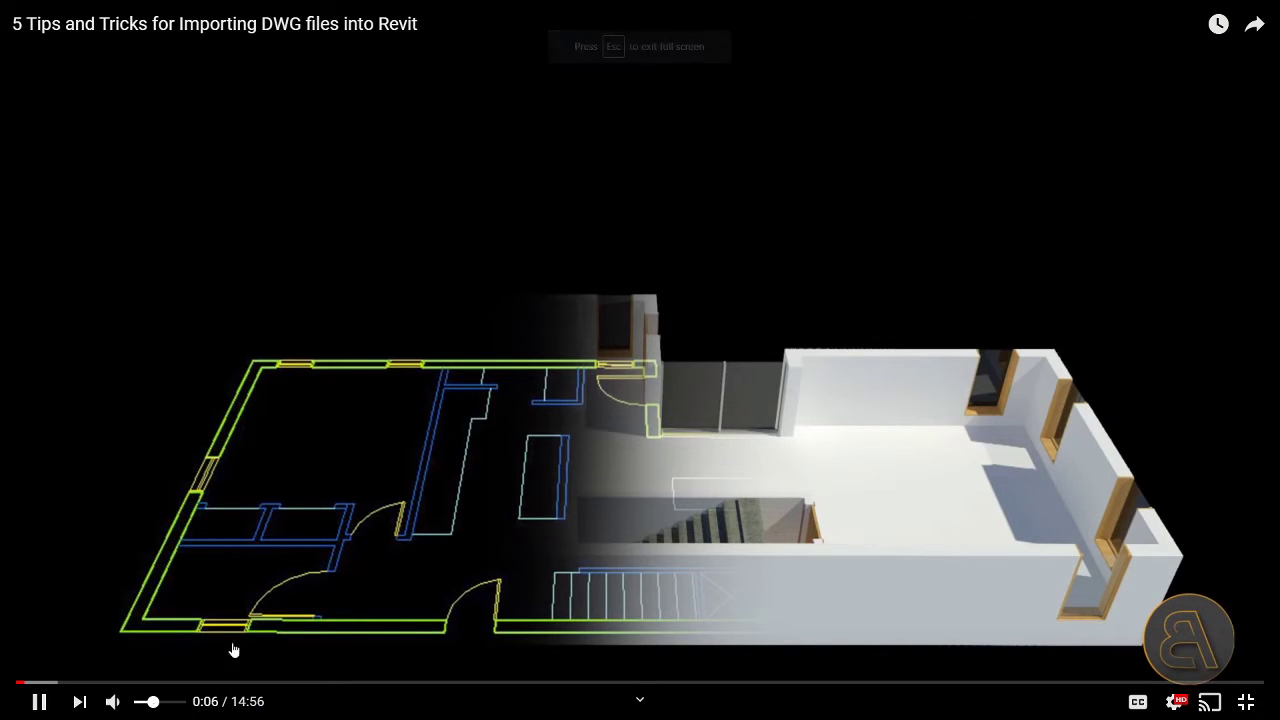
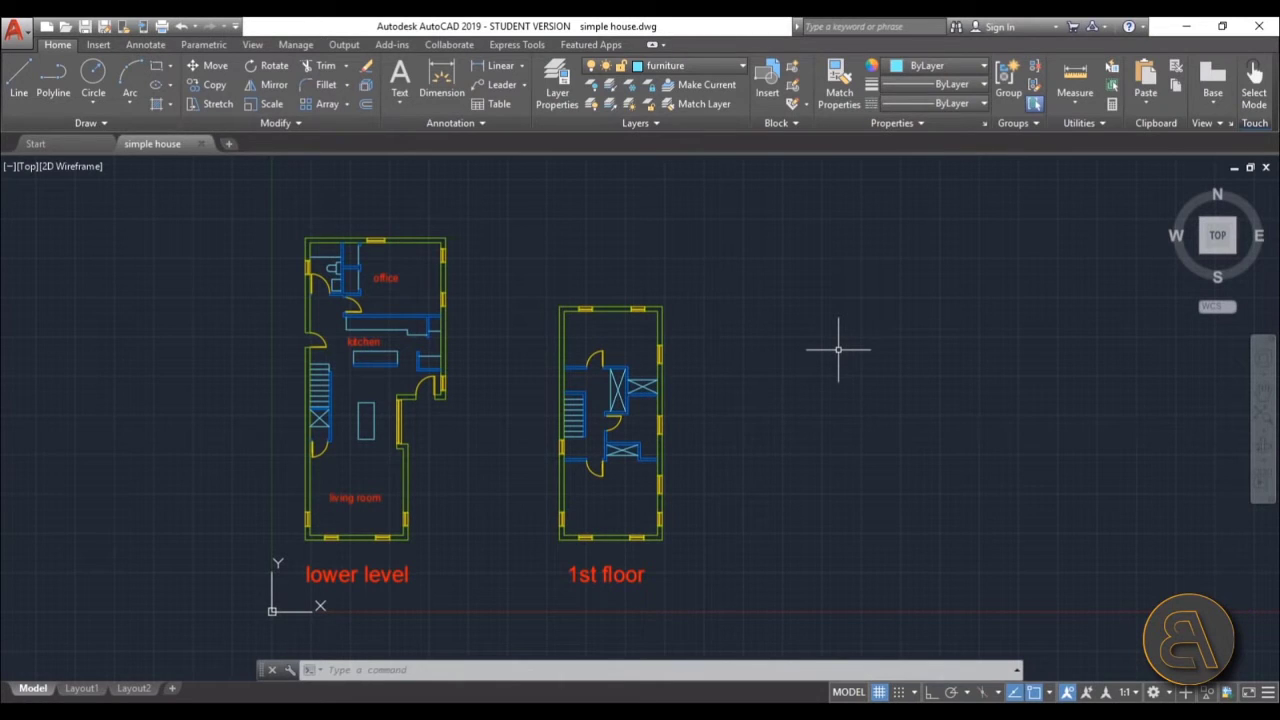
mouse_move(763, 452)
middle_mouse_down()
mouse_move(754, 439)
mouse_move(810, 421)
middle_mouse_up()
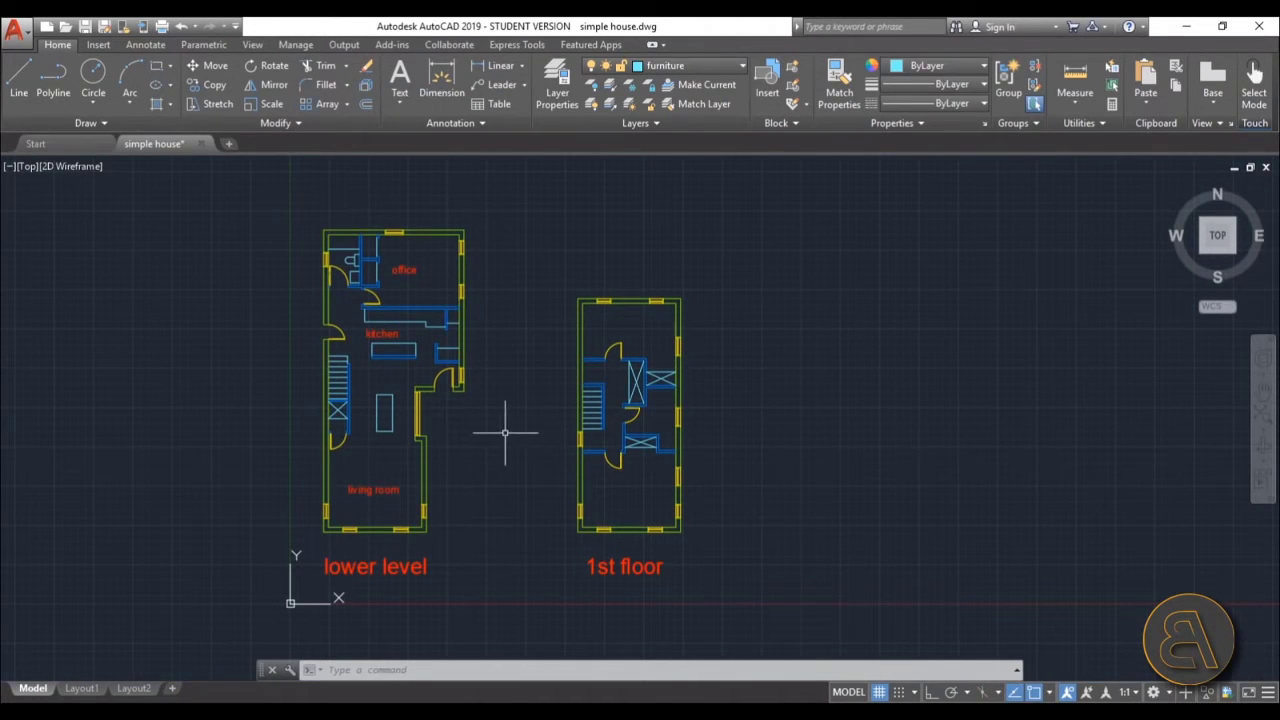
middle_click_drag(500, 453, 503, 445)
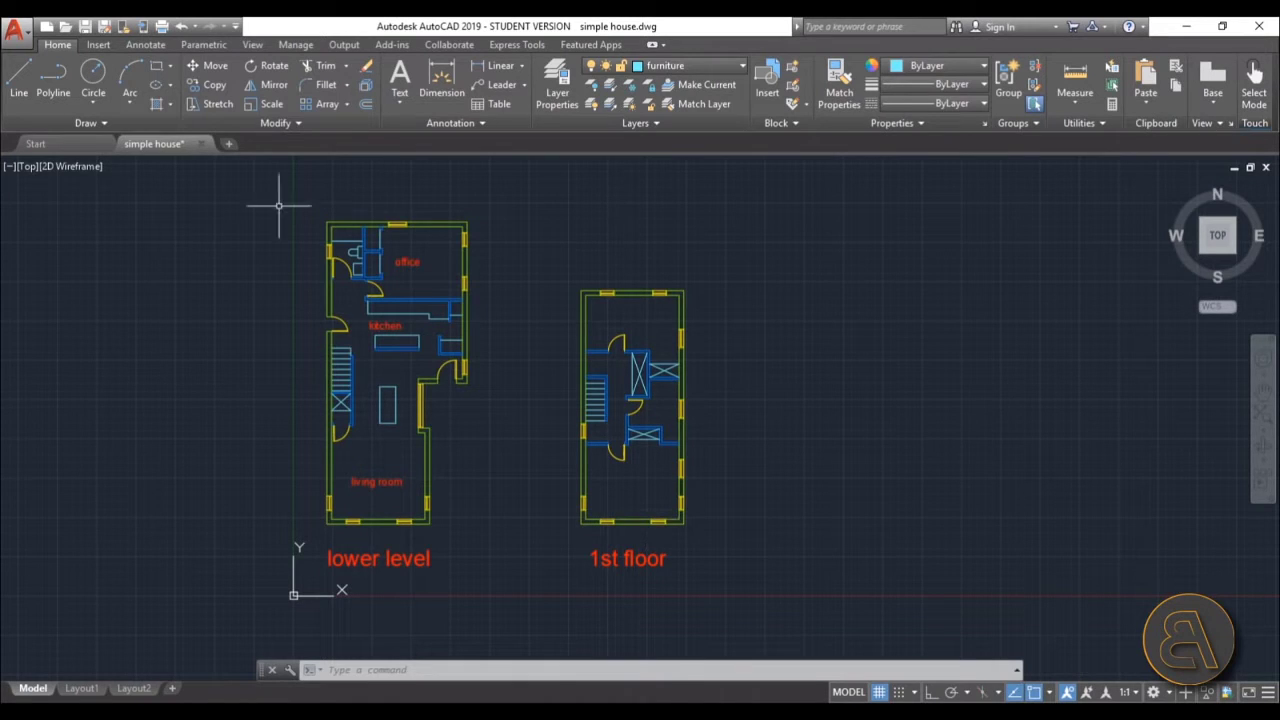
mouse_move(569, 253)
left_mouse_down()
mouse_move(684, 546)
mouse_move(751, 549)
mouse_move(824, 367)
left_mouse_up()
key("Escape")
key("Escape")
key("Escape")
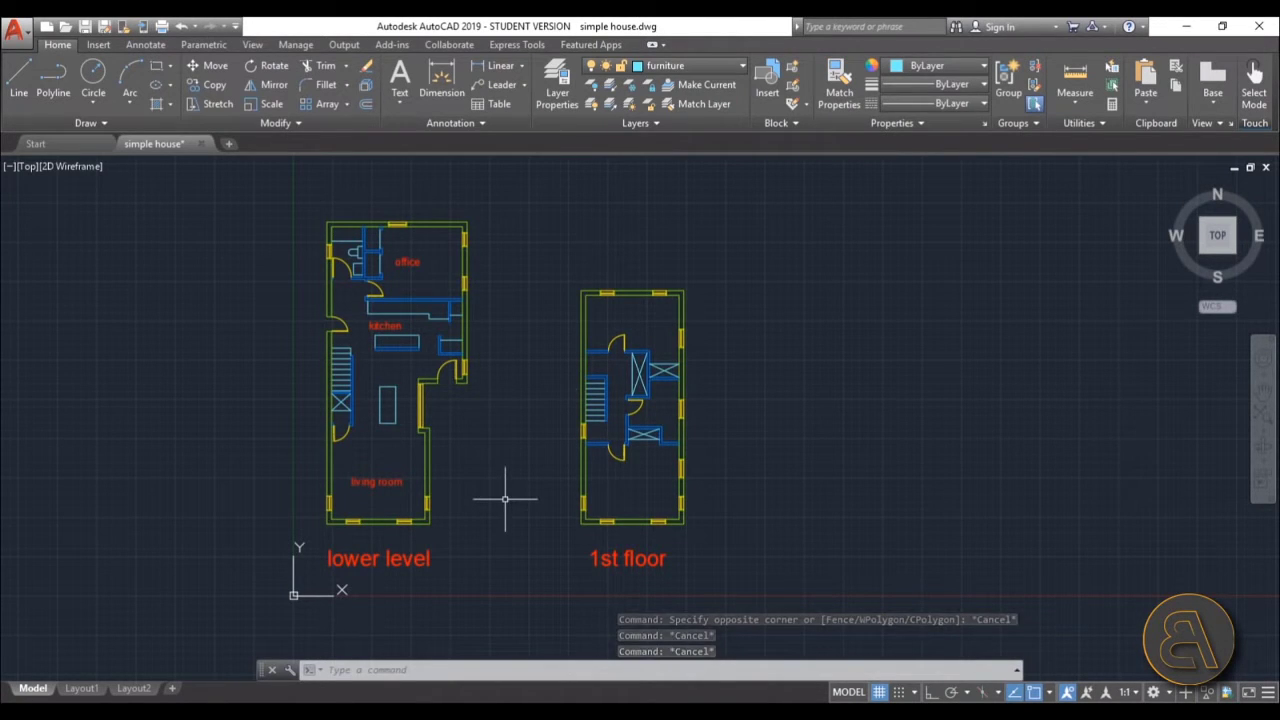
Copy the lower level floor plan from simple house.dwg into a new drawing near the origin, and return to simple house.dwg
left_click(300, 207)
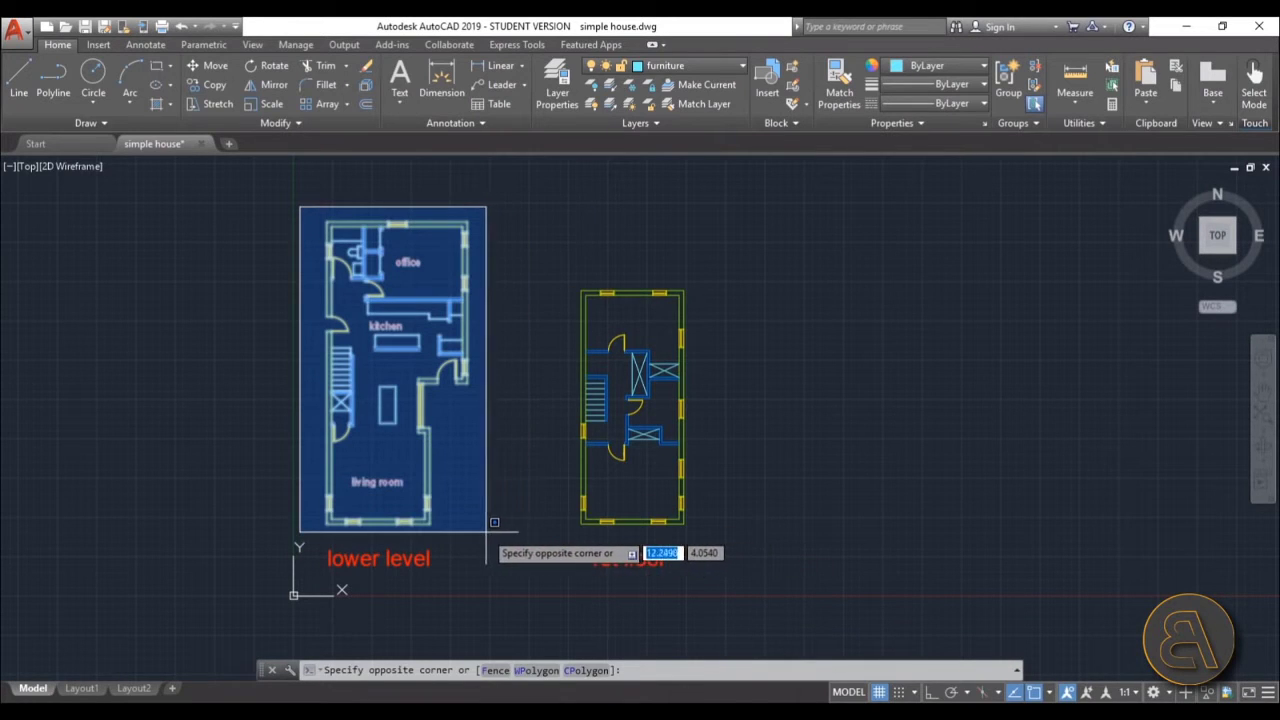
left_click(482, 531)
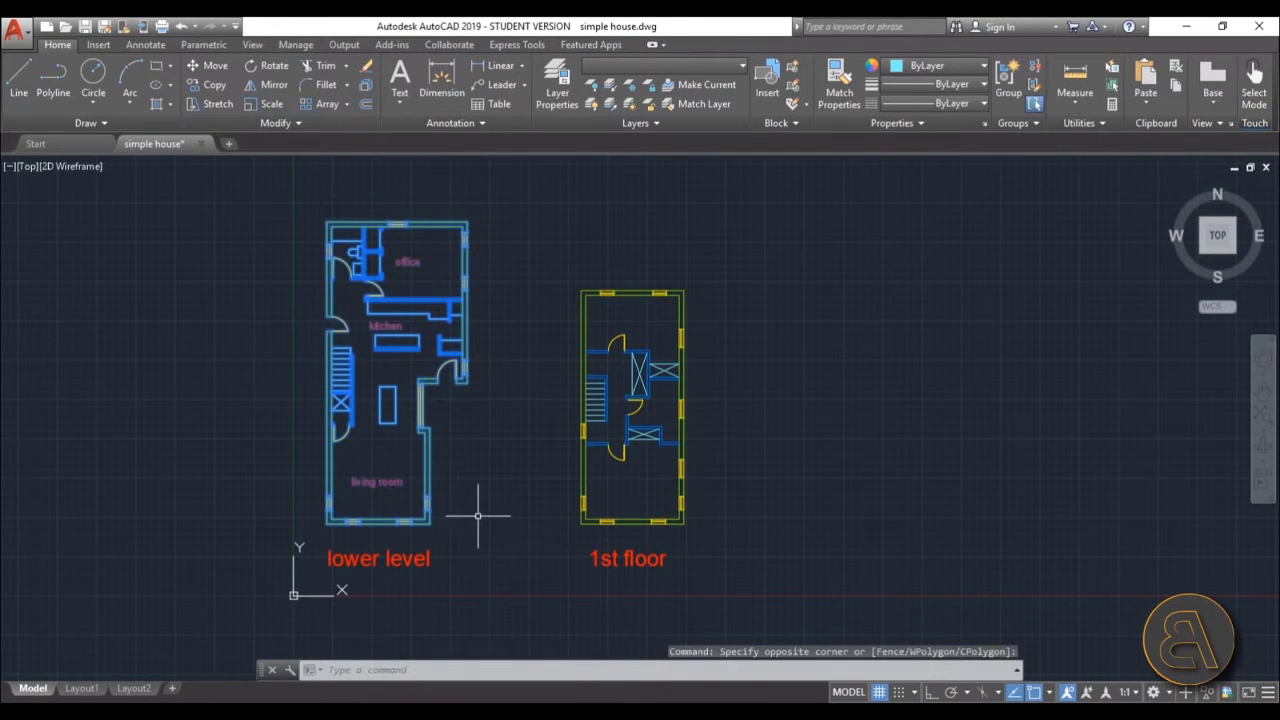
key("Escape")
key("Escape")
key("Escape")
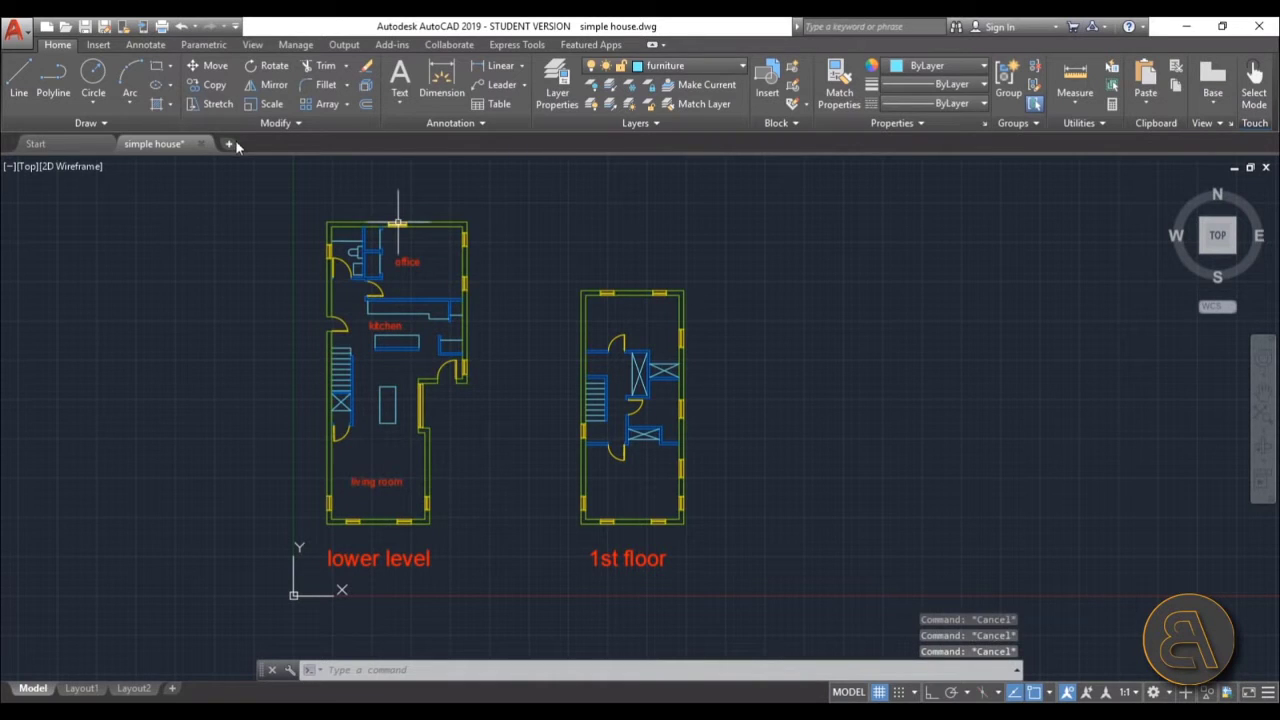
left_click(229, 144)
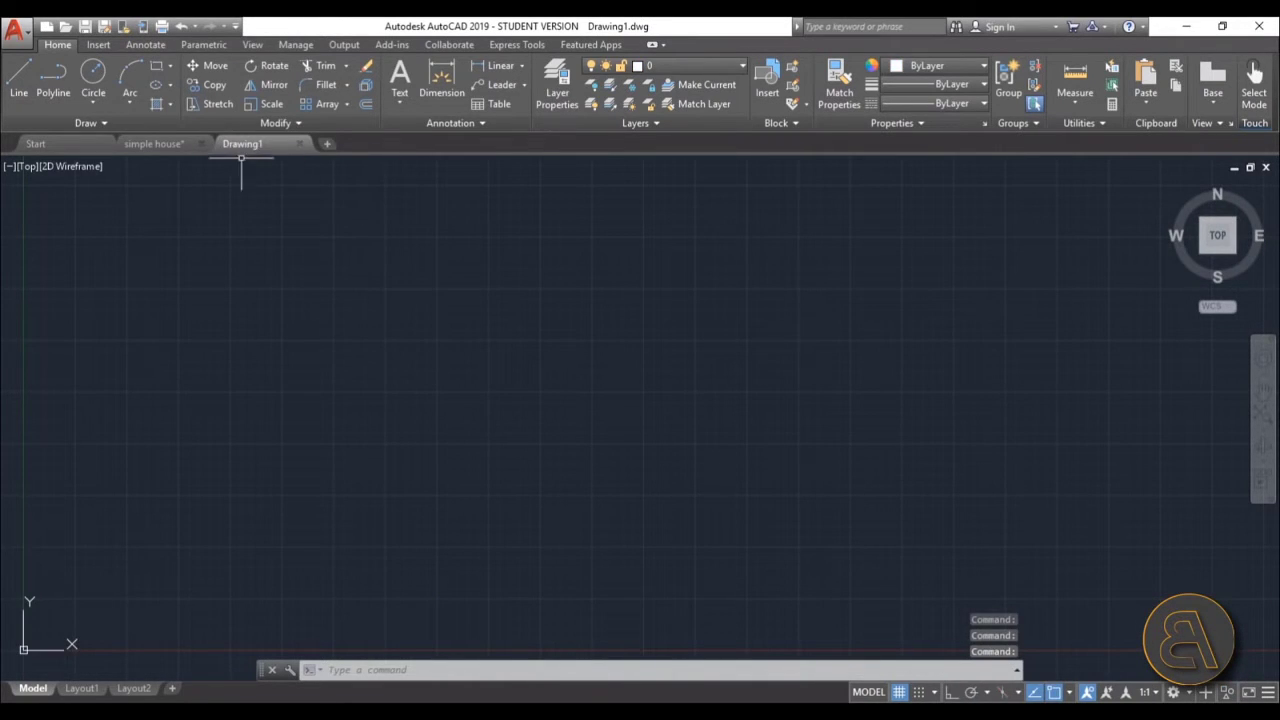
key("ctrl+v")
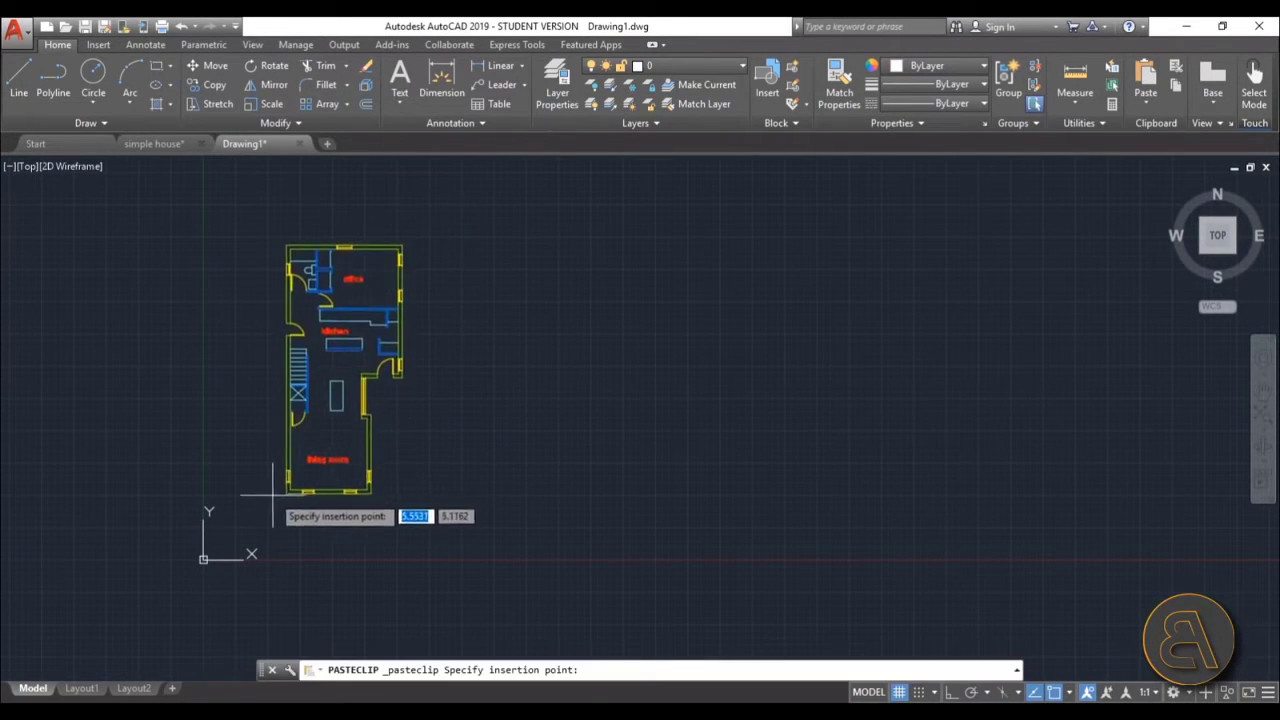
left_click(223, 530)
scroll(488, 472, "up", 7)
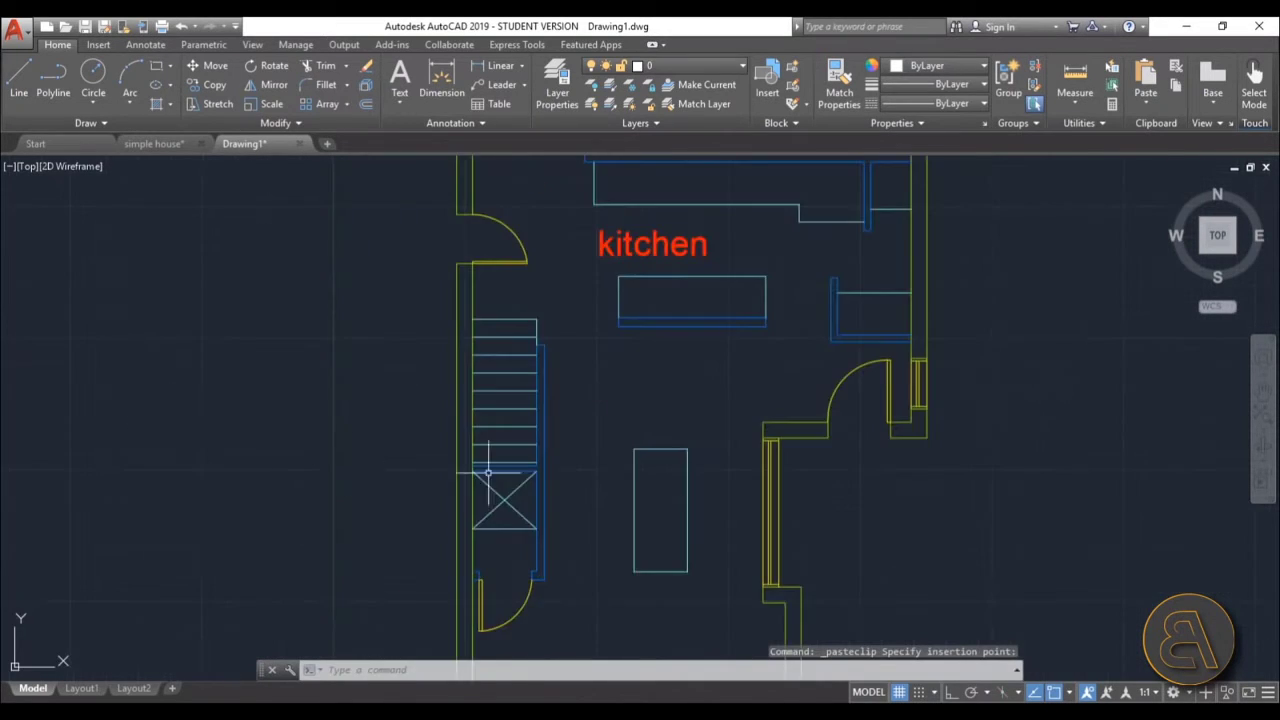
scroll(488, 472, "down", 6)
left_click(158, 145)
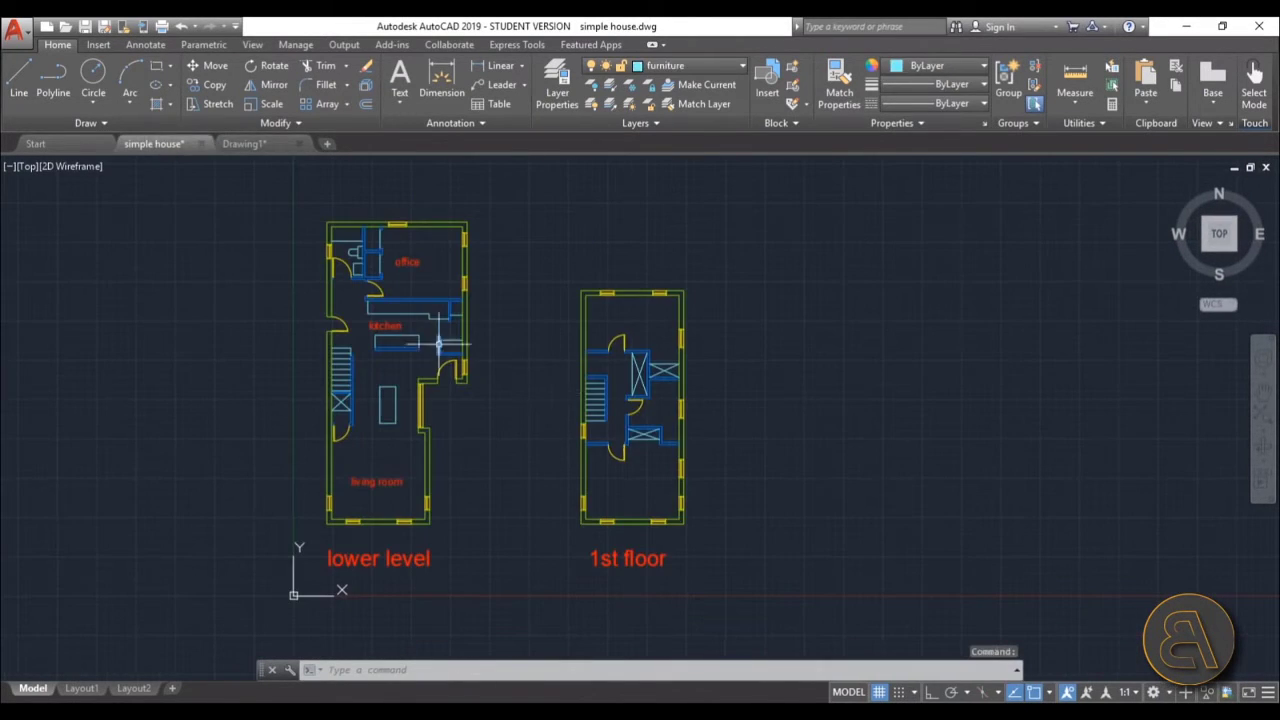
Copy the 1st floor plan from simple house.dwg into a new drawing, placing it near the origin
left_click(554, 260)
left_click(716, 546)
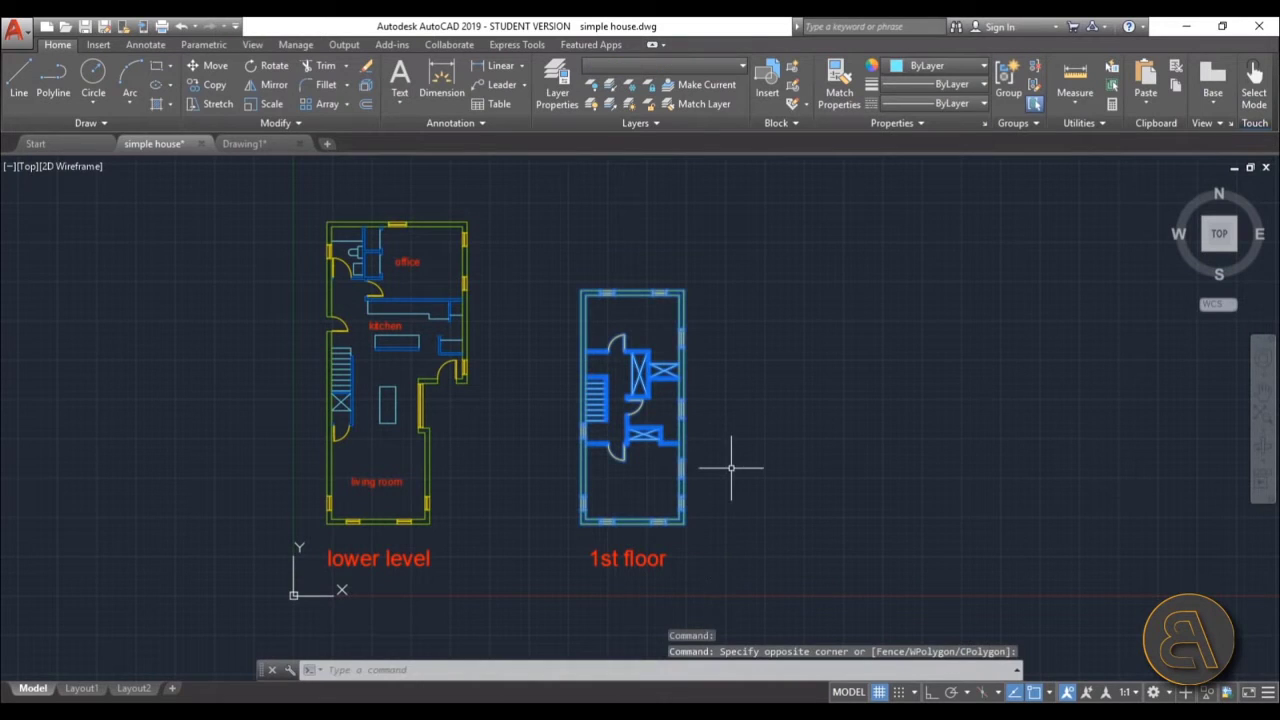
key("Escape")
key("Escape")
key("Escape")
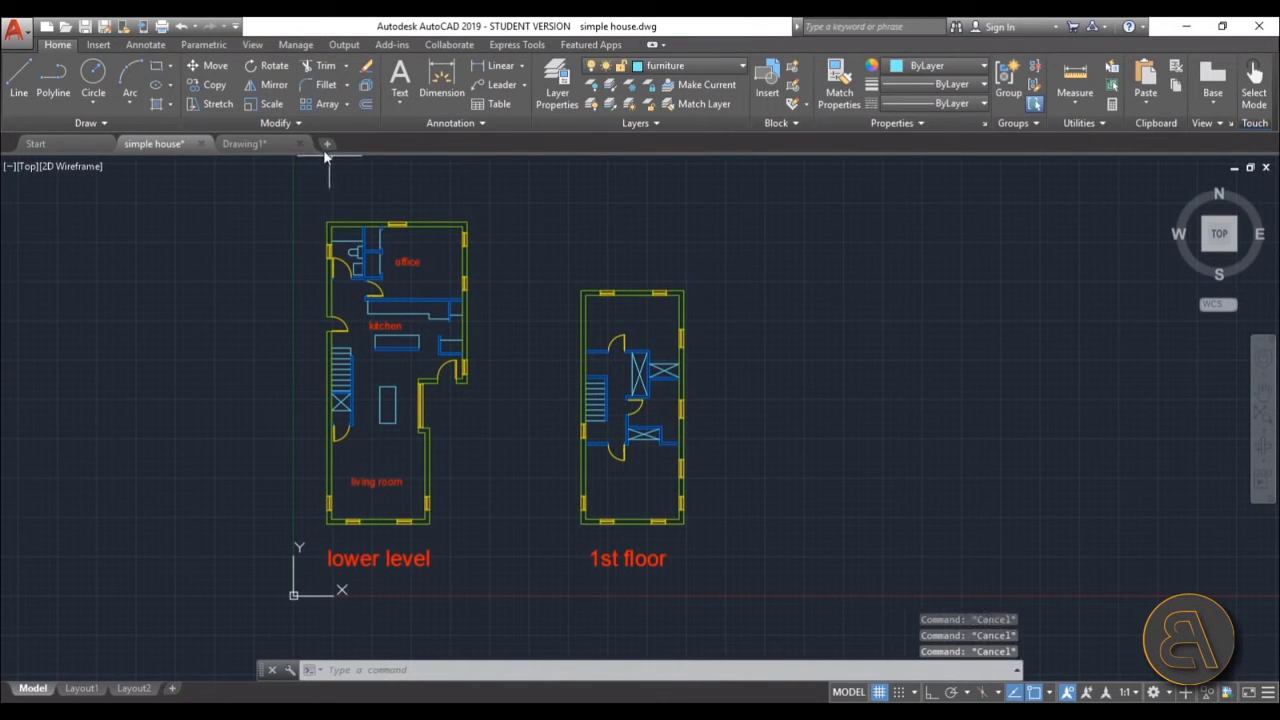
left_click(325, 145)
key("ctrl+v")
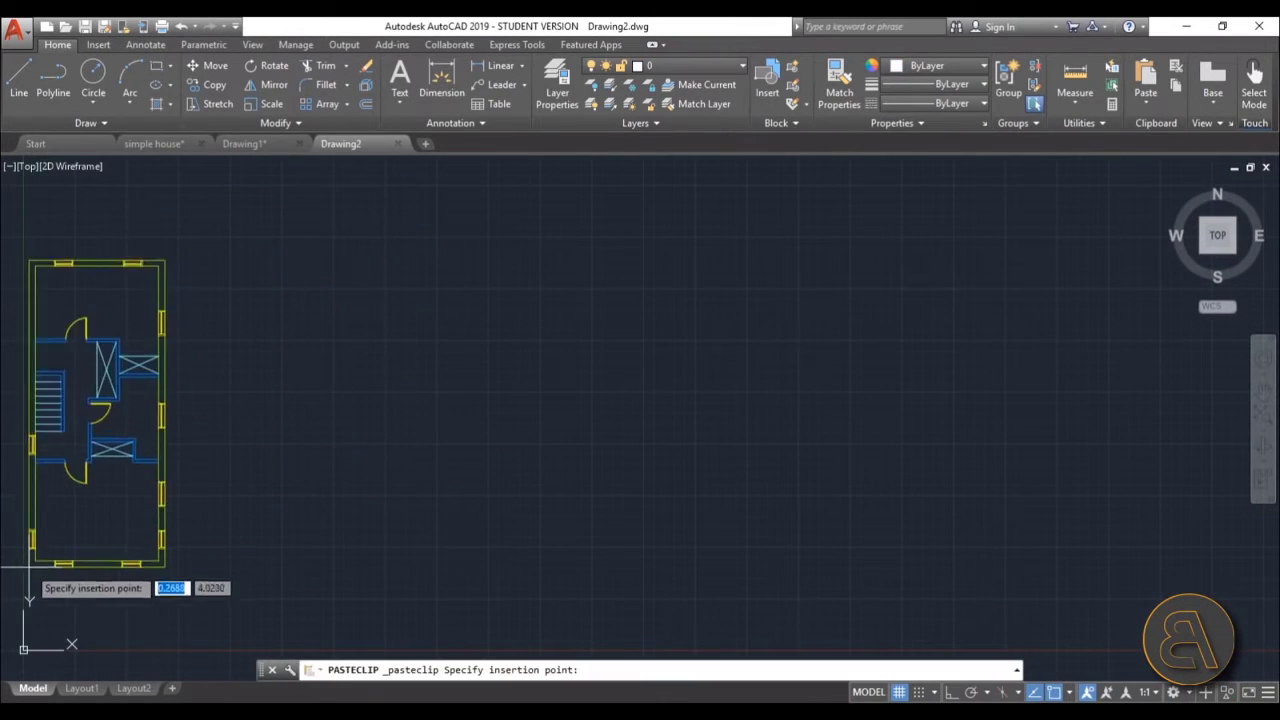
left_click(72, 598)
key("Escape")
key("Escape")
key("Escape")
Compare the separate floor plan drawings with both plans in the original simple house drawing
middle_click_drag(534, 374, 619, 343)
left_click(248, 145)
middle_click_drag(625, 512, 614, 477)
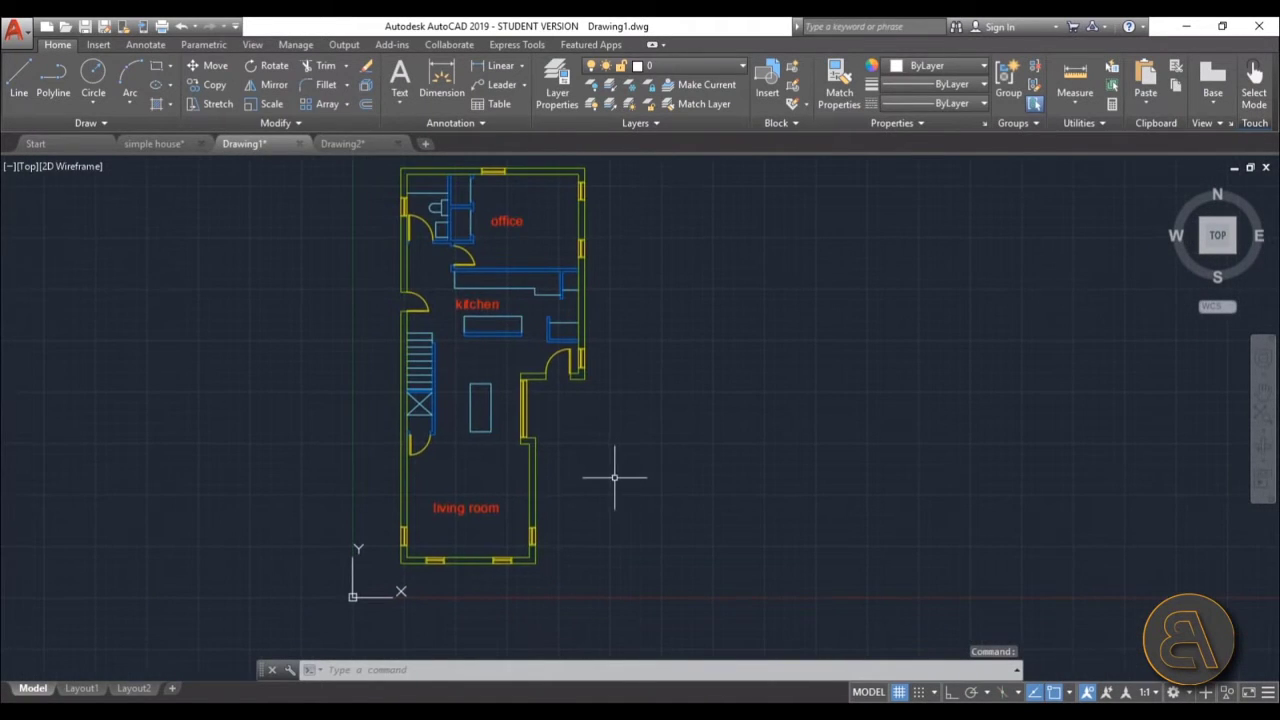
left_click(150, 143)
scroll(320, 537, "up", 3)
scroll(320, 512, "down", 3)
middle_click_drag(485, 412, 479, 429)
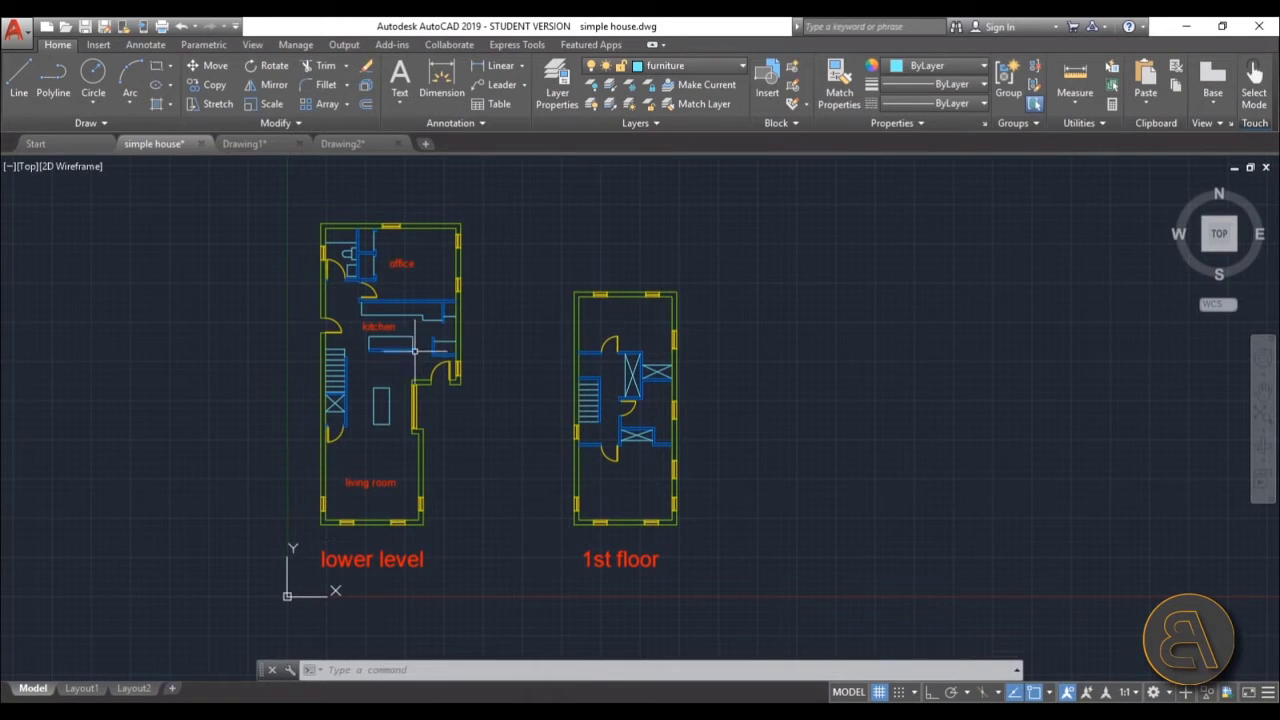
scroll(322, 528, "up", 2)
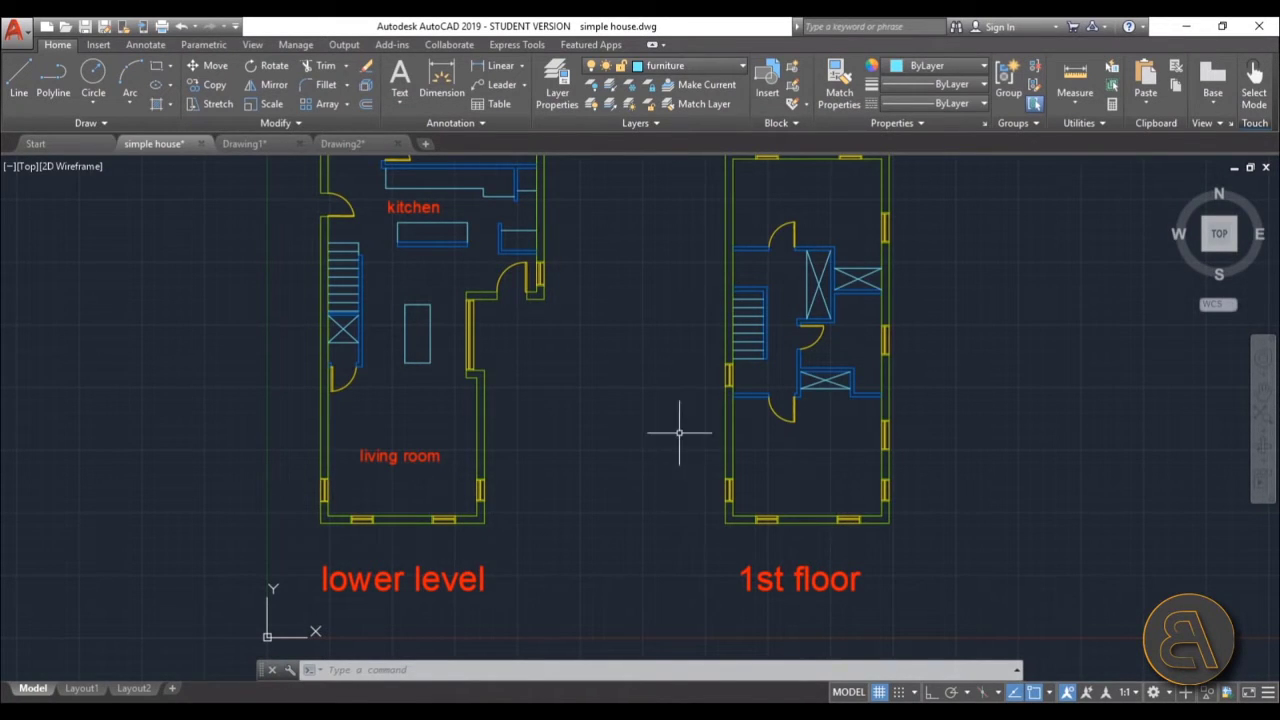
In the lower level drawing, move the coordinate origin to the lower-left outer corner of the living room walls
left_click(246, 144)
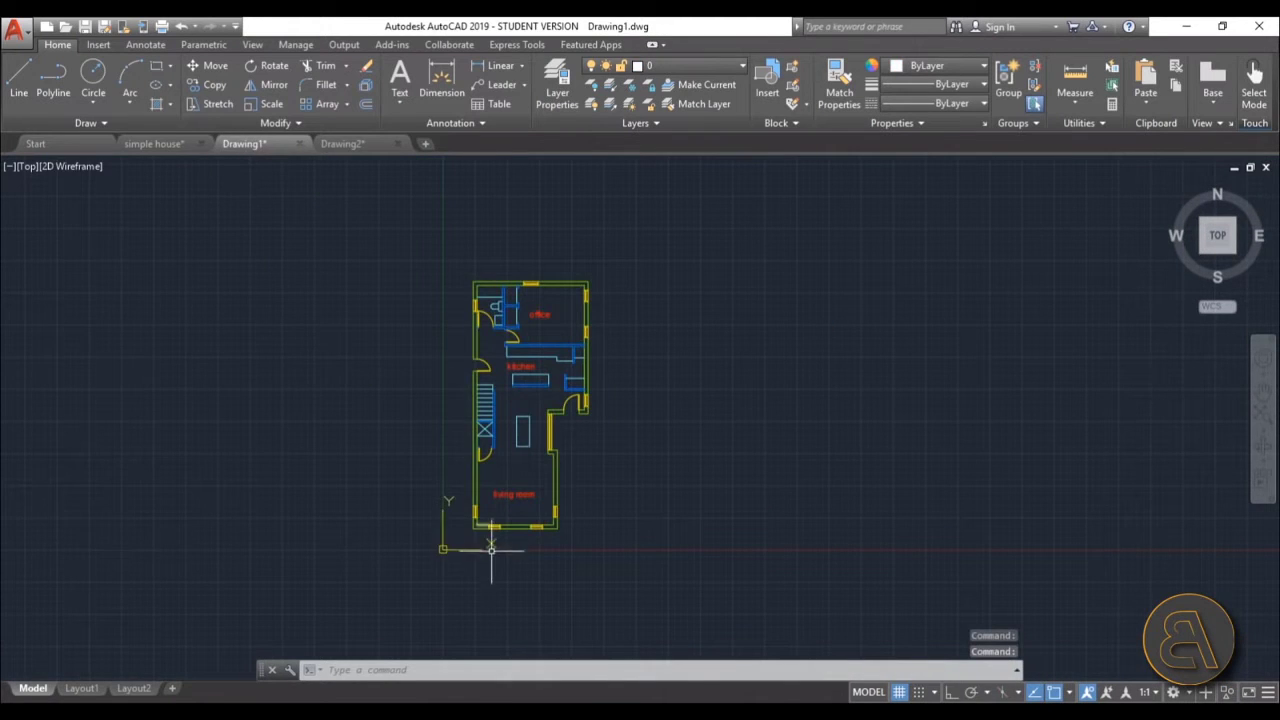
scroll(487, 556, "up", 3)
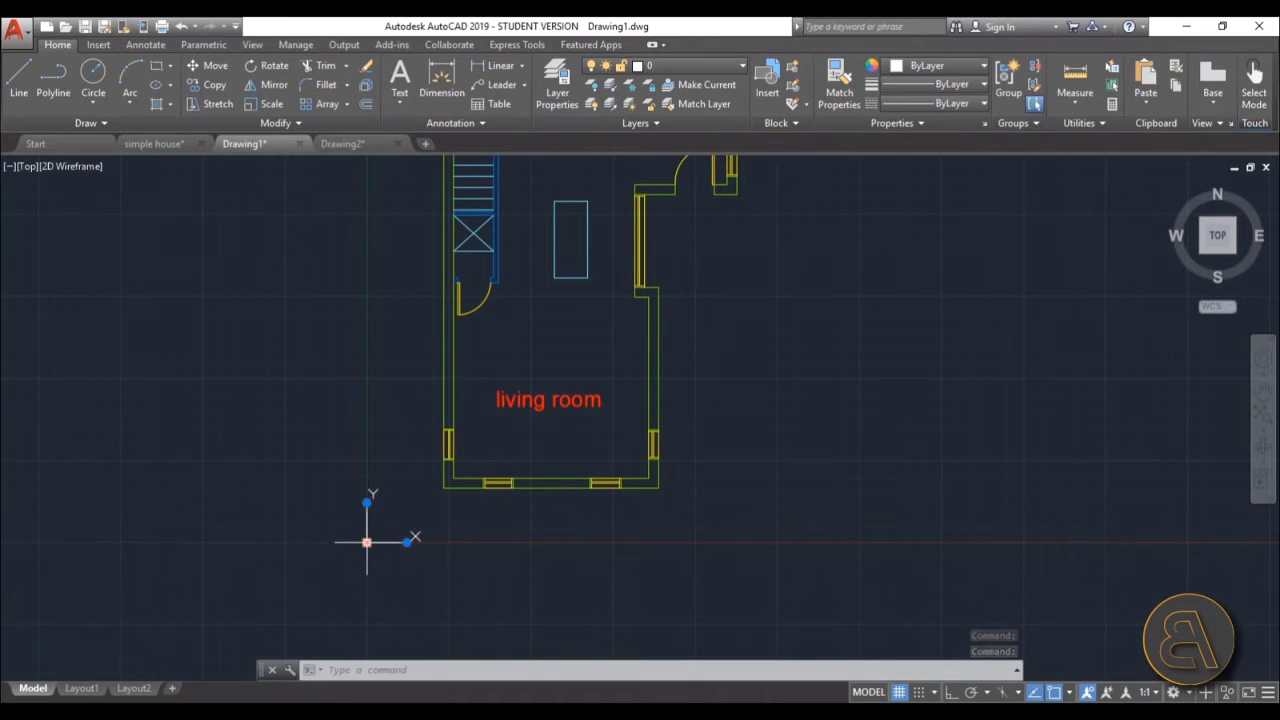
mouse_move(367, 542)
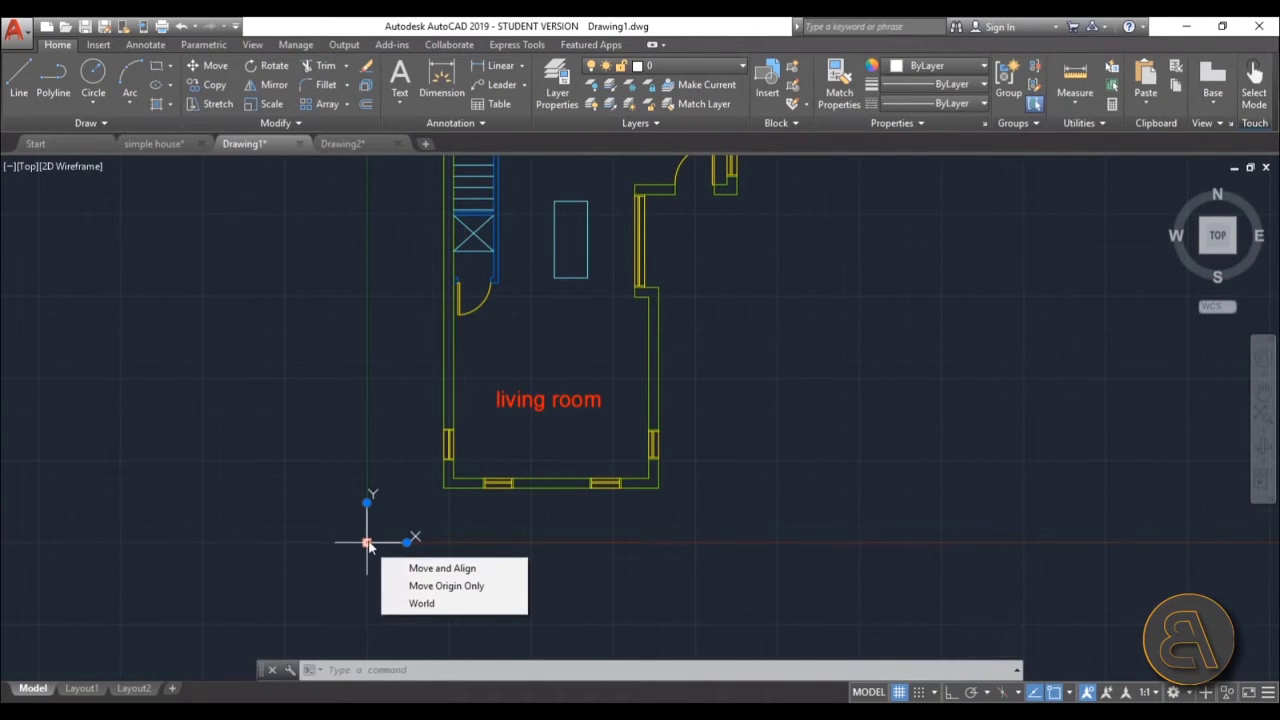
left_click(367, 542)
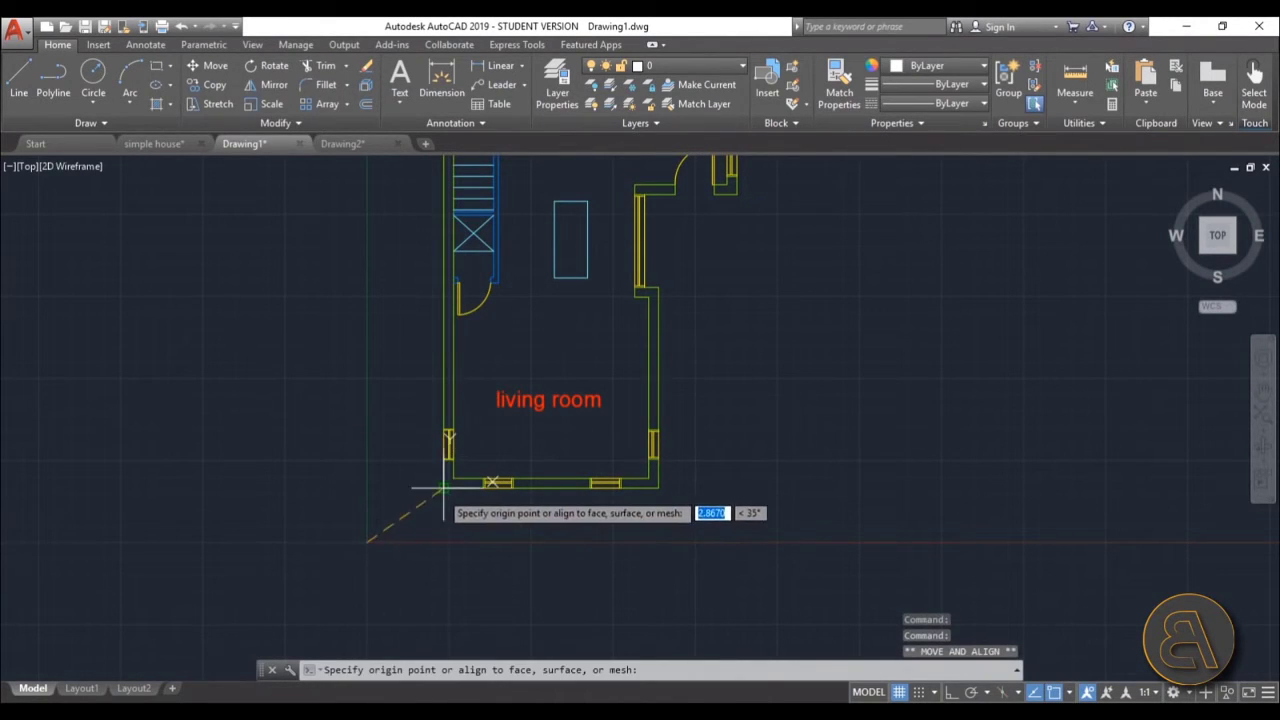
In the 1st floor drawing, move the coordinate origin to the lower-left outer corner of the exterior walls
left_click(358, 145)
middle_click_drag(230, 590, 337, 517)
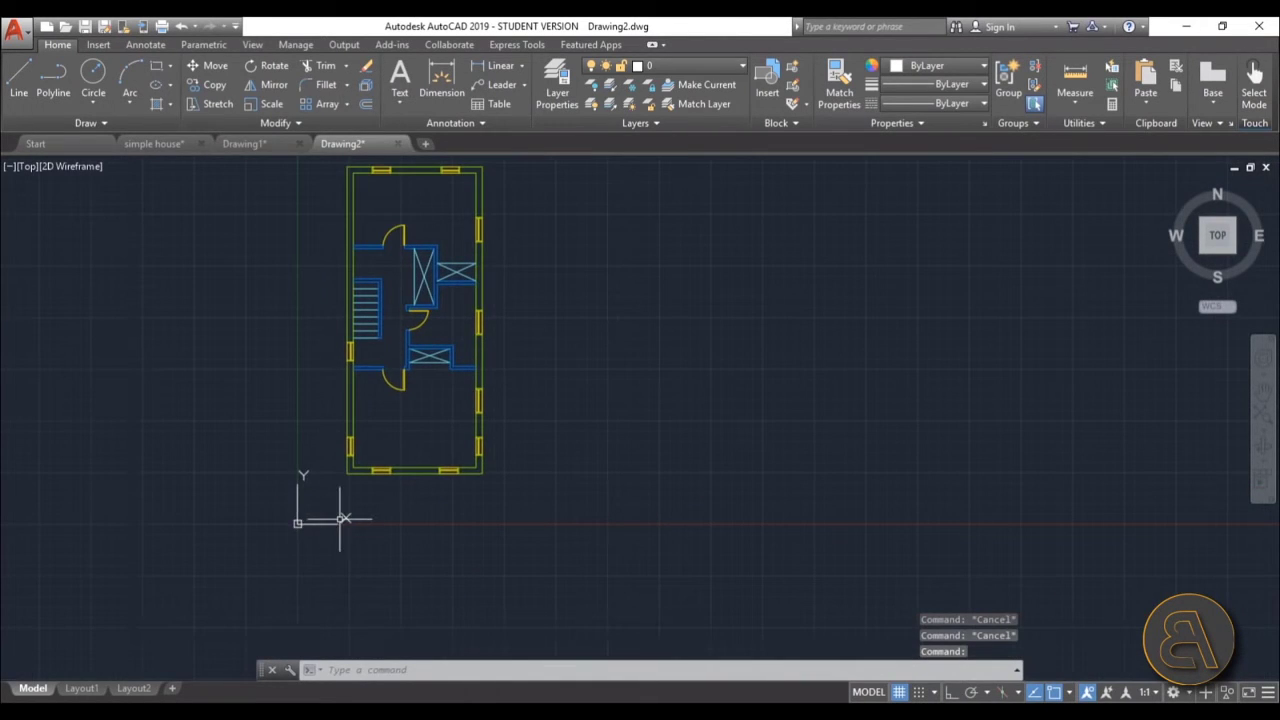
left_click(326, 522)
left_click(297, 523)
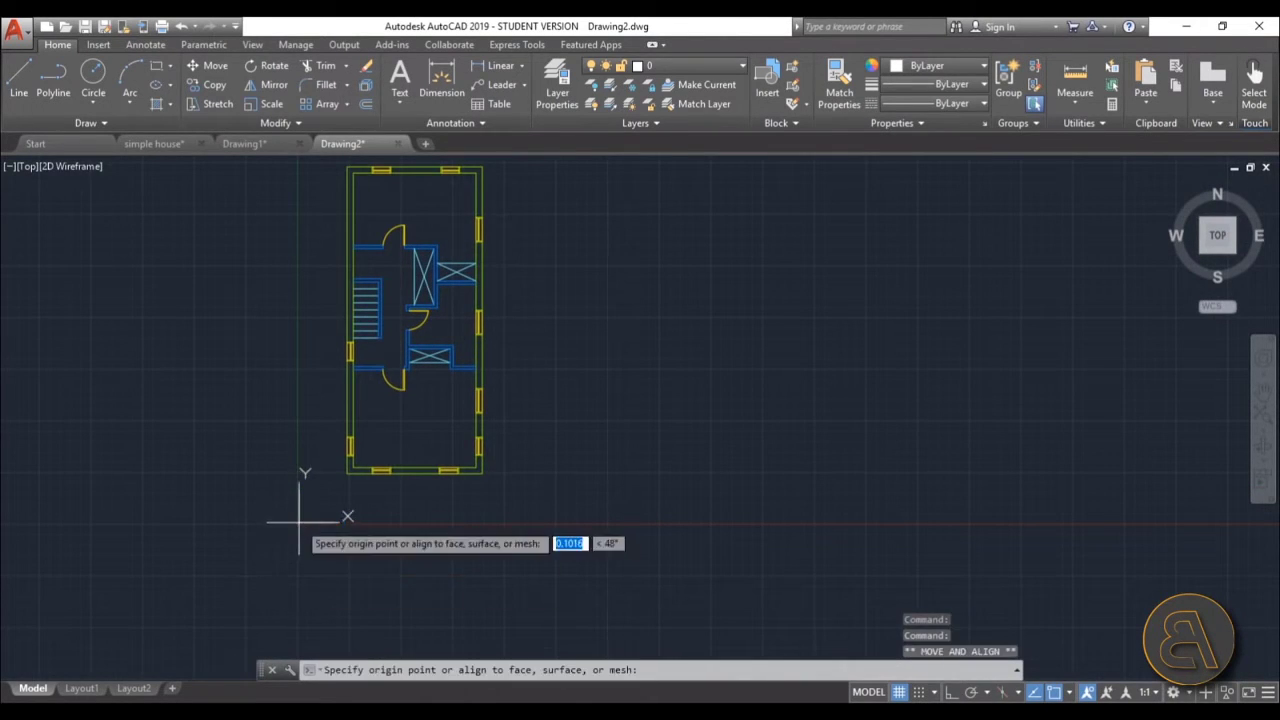
left_click(347, 474)
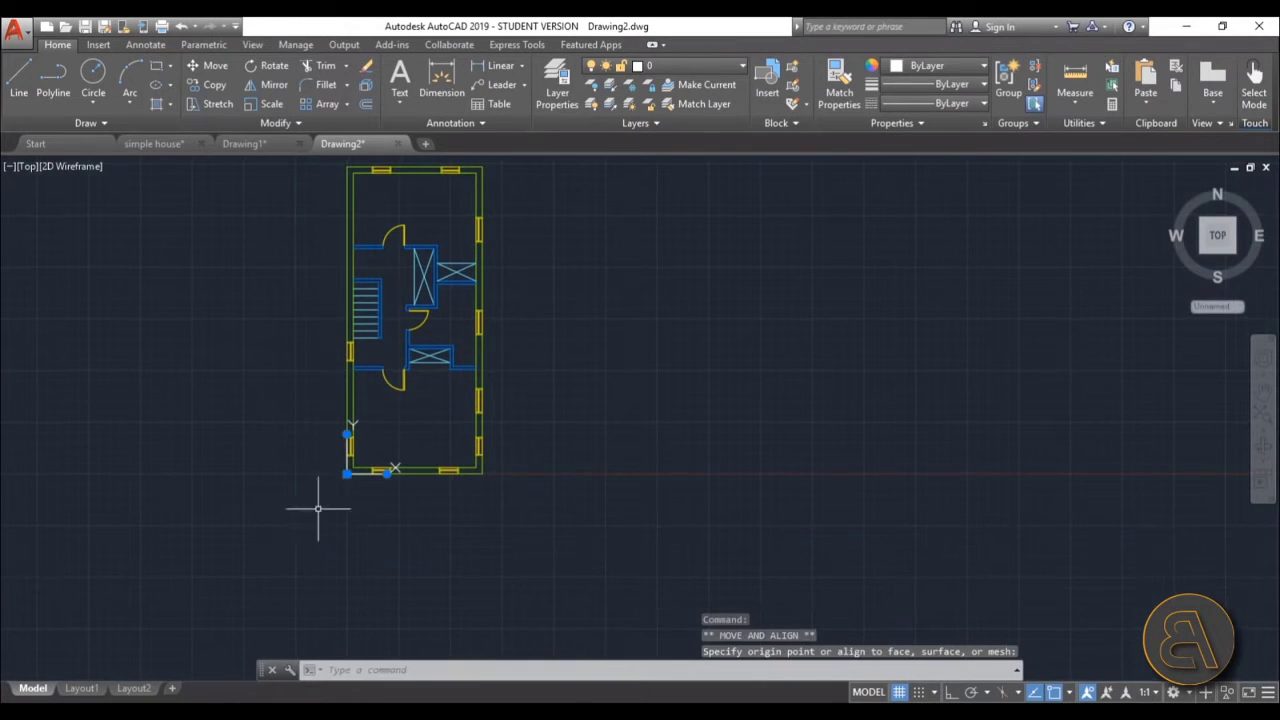
key("Escape")
key("Escape")
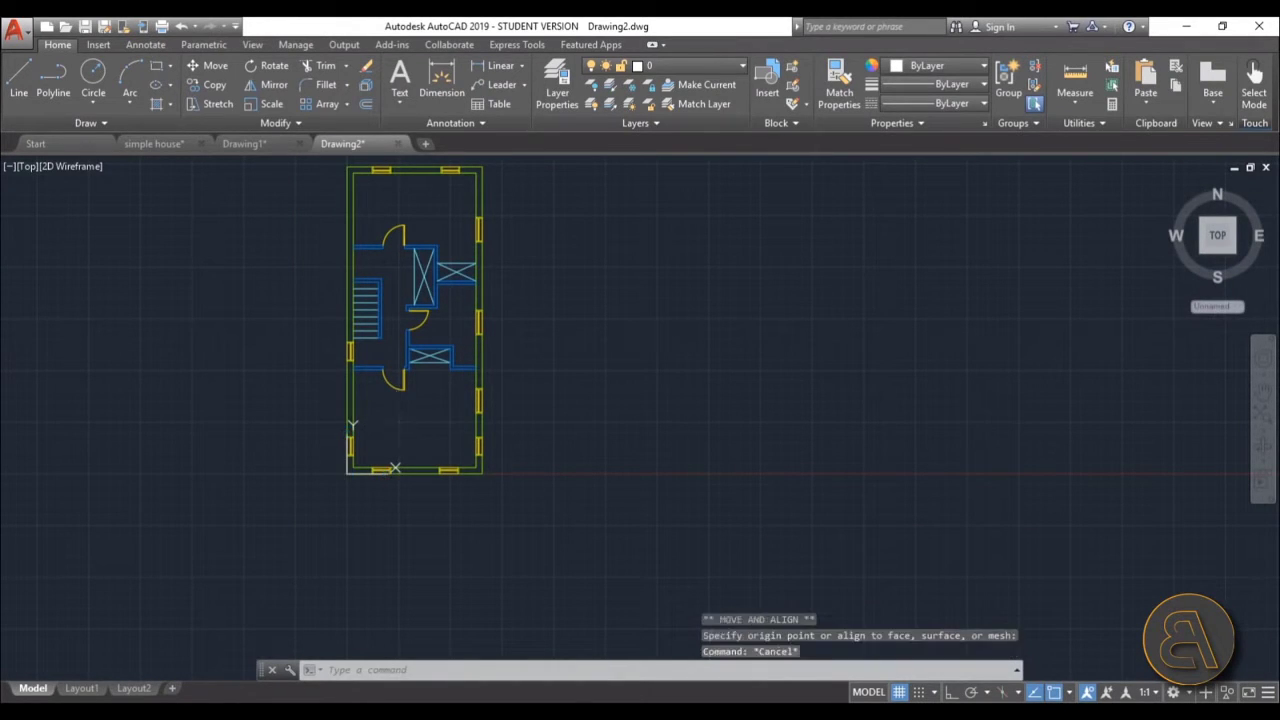
Check in both floor plan drawings that the coordinate origin sits on the matching exterior wall corner
left_click(261, 145)
key("Escape")
key("Escape")
key("Escape")
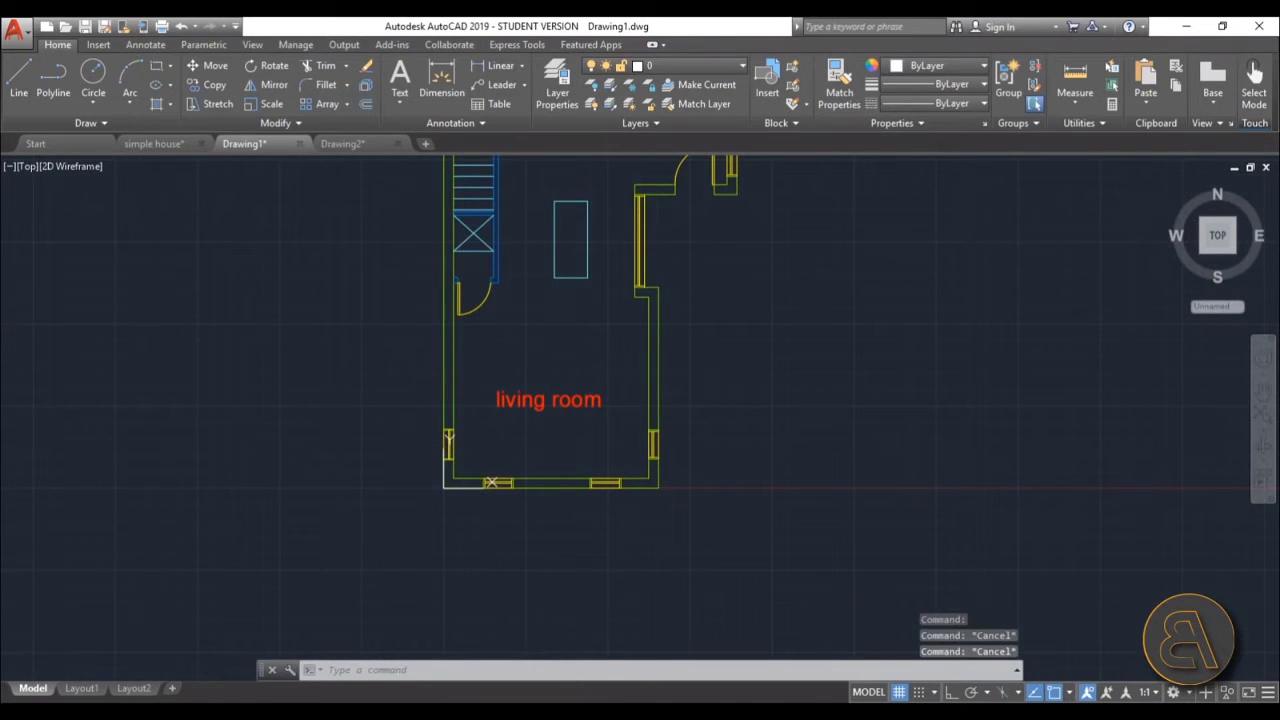
scroll(591, 393, "down", 4)
middle_click_drag(591, 393, 563, 423)
left_click(355, 145)
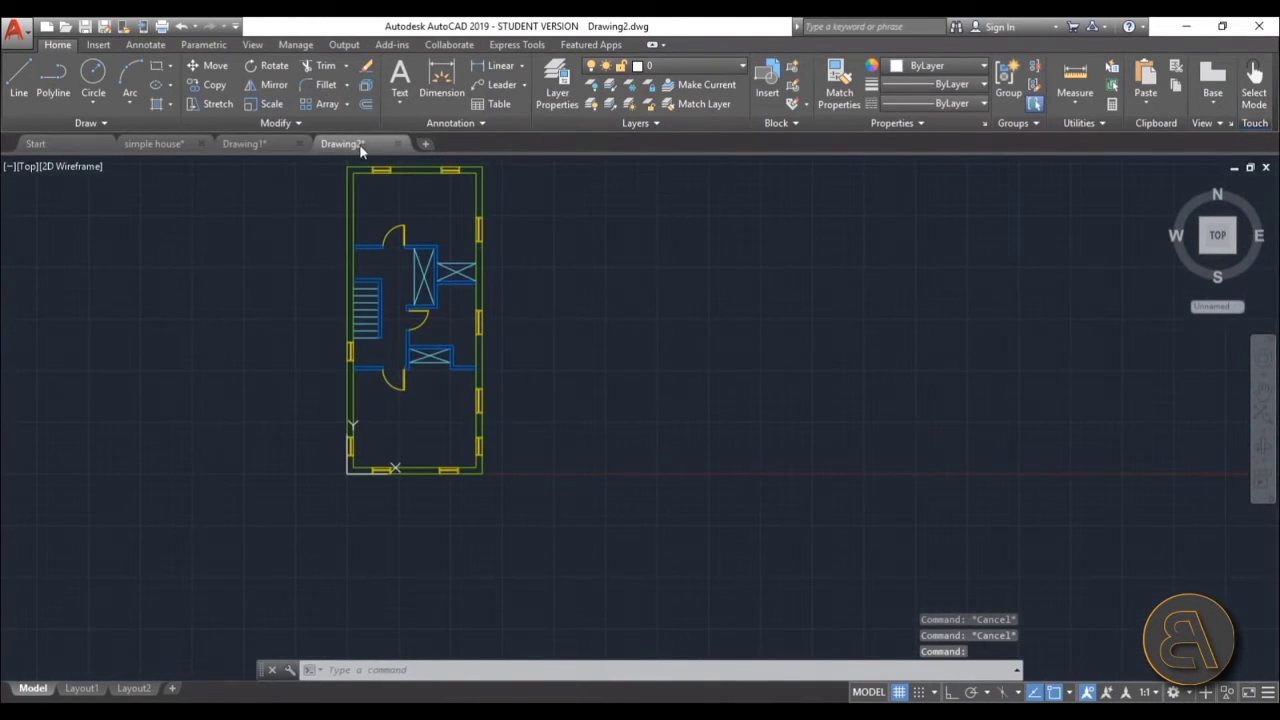
left_click(268, 145)
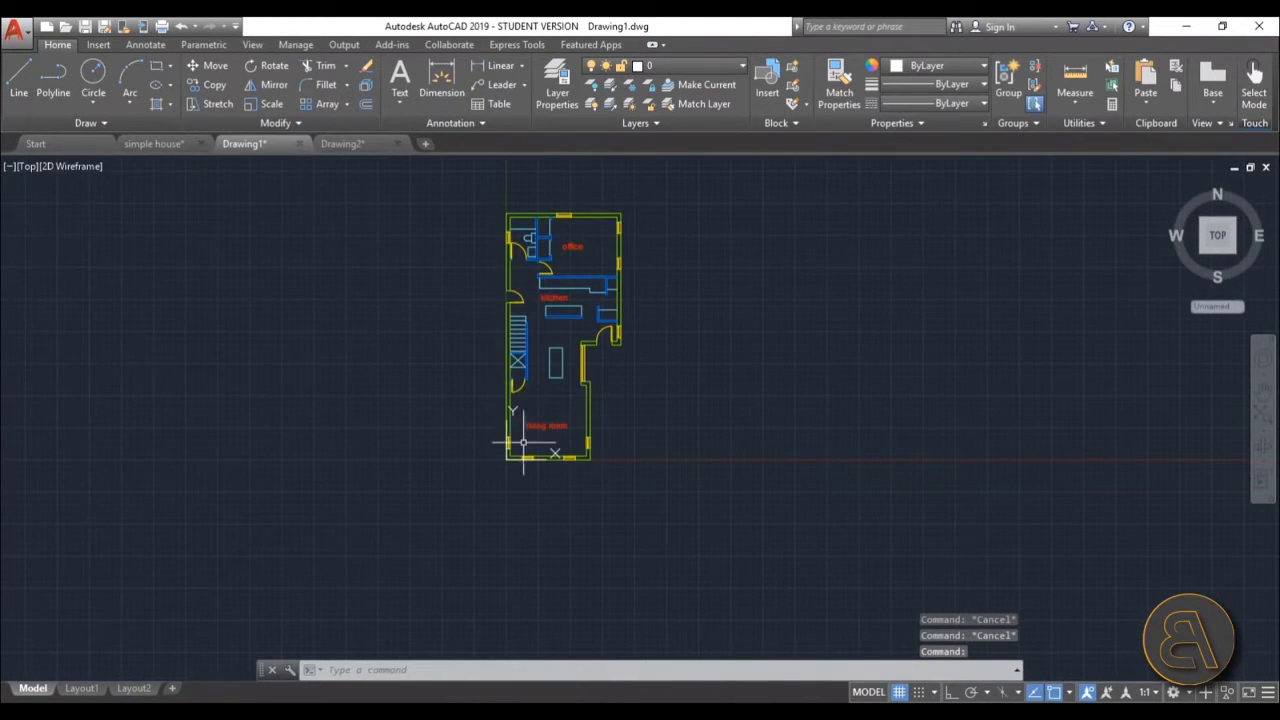
scroll(518, 443, "up", 9)
scroll(495, 550, "down", 7)
middle_click_drag(544, 463, 526, 486)
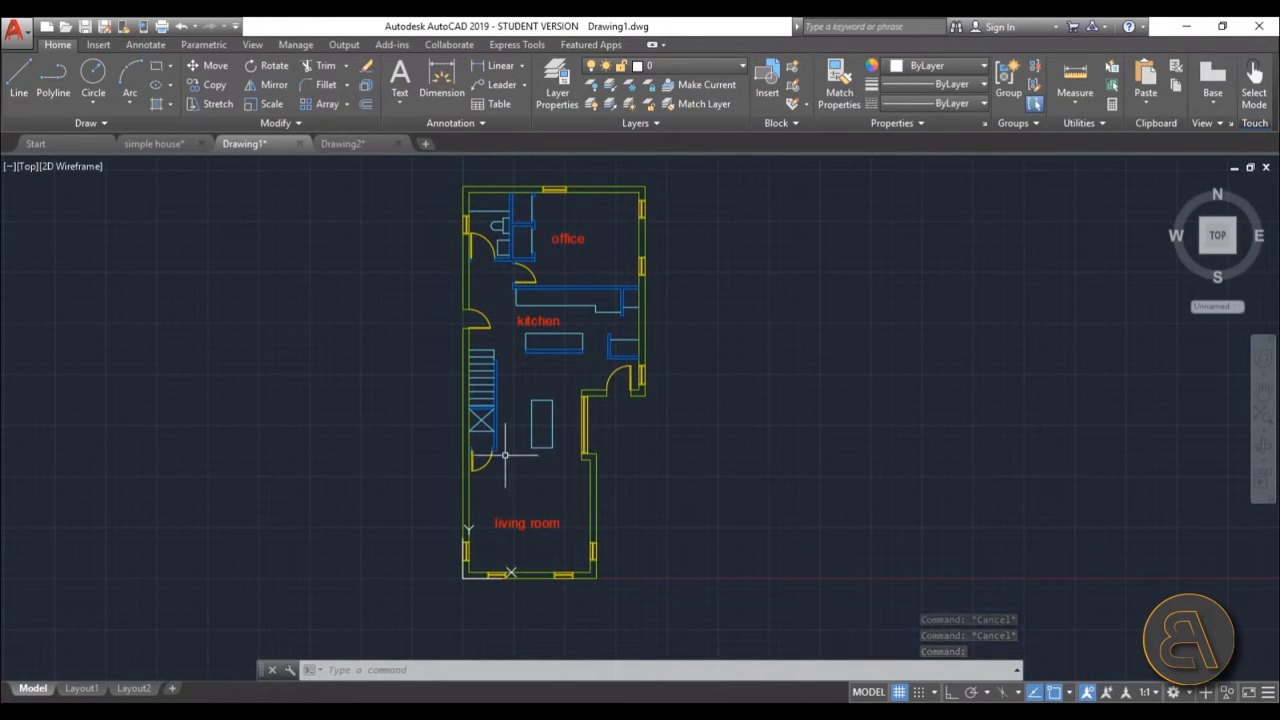
middle_click_drag(534, 489, 520, 485)
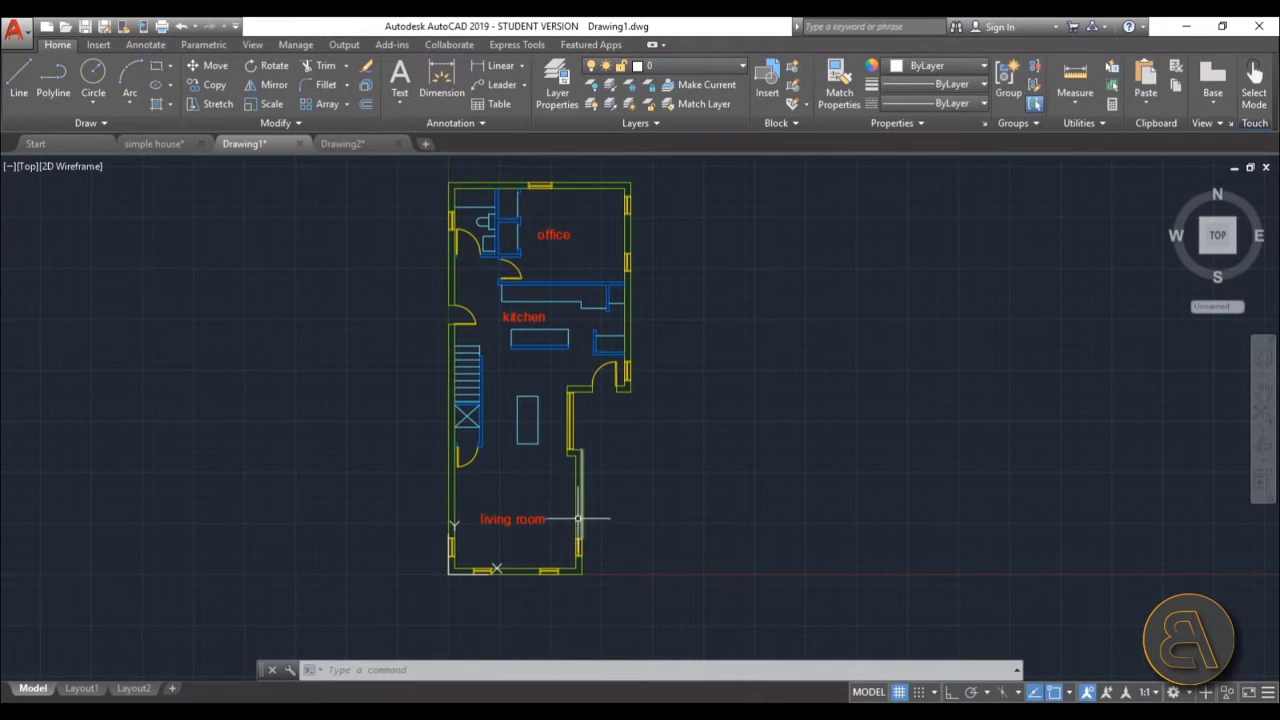
Delete the living room, kitchen and office text labels from the lower level plan
scroll(533, 522, "up", 4)
left_click(536, 551)
left_click(463, 457)
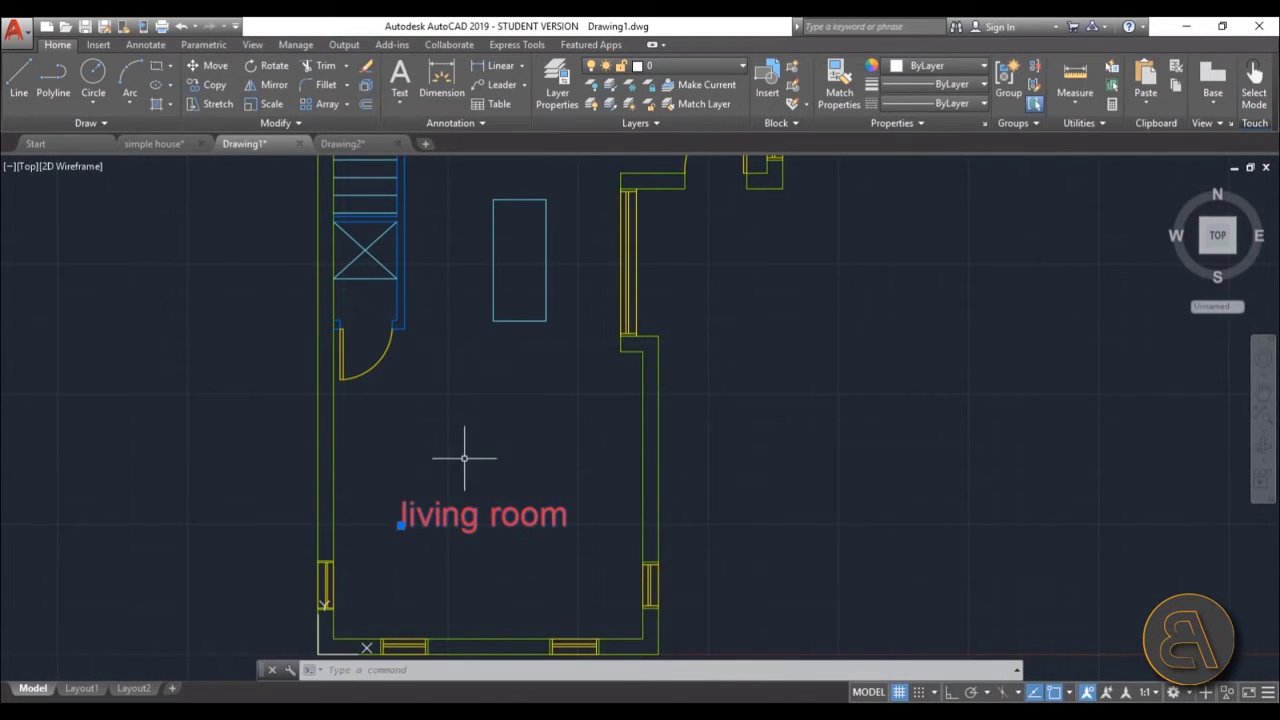
scroll(508, 410, "down", 6)
middle_click_drag(508, 410, 473, 529)
scroll(471, 429, "up", 4)
left_click(445, 437)
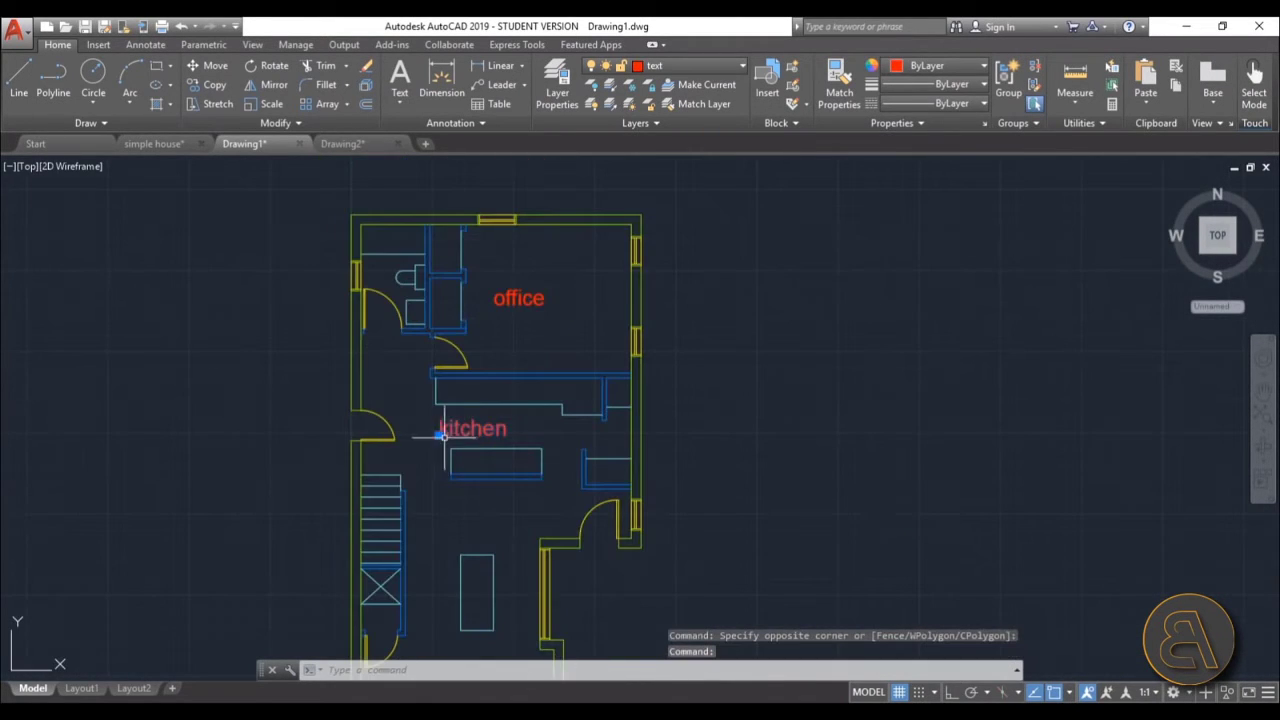
left_click(552, 315)
left_click(479, 264)
scroll(536, 270, "down", 5)
scroll(553, 291, "up", 4)
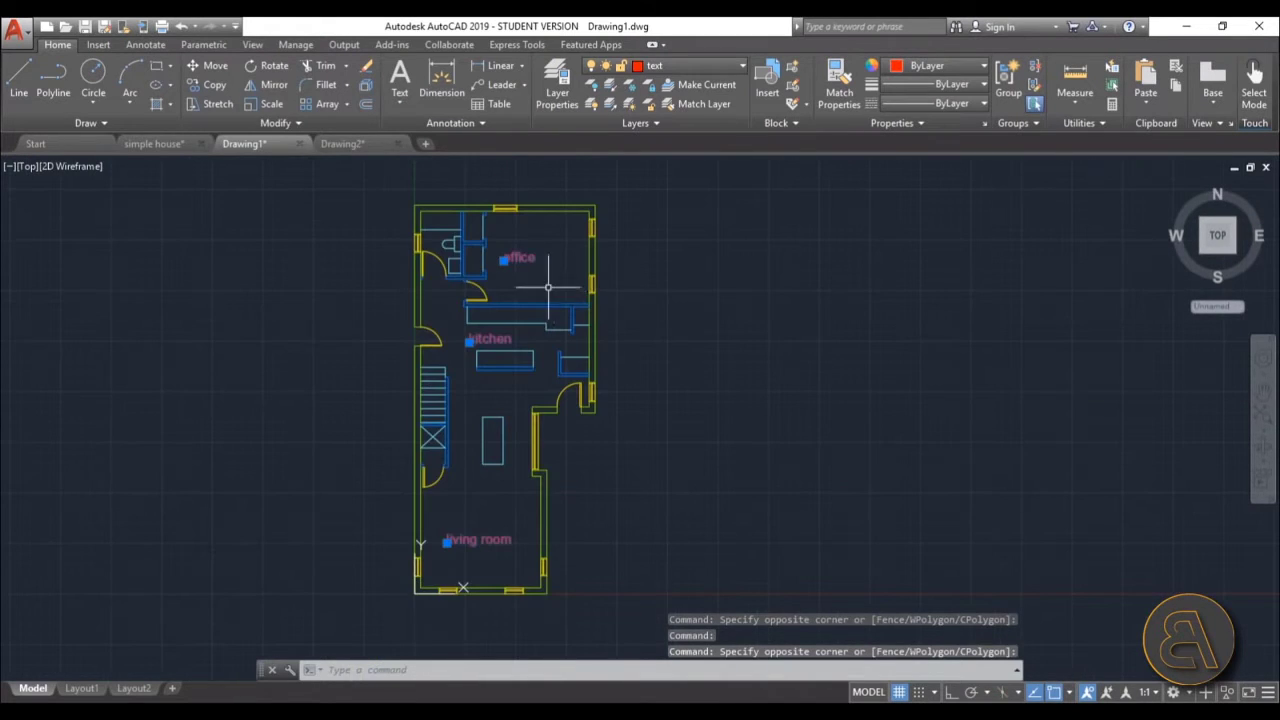
key("Delete")
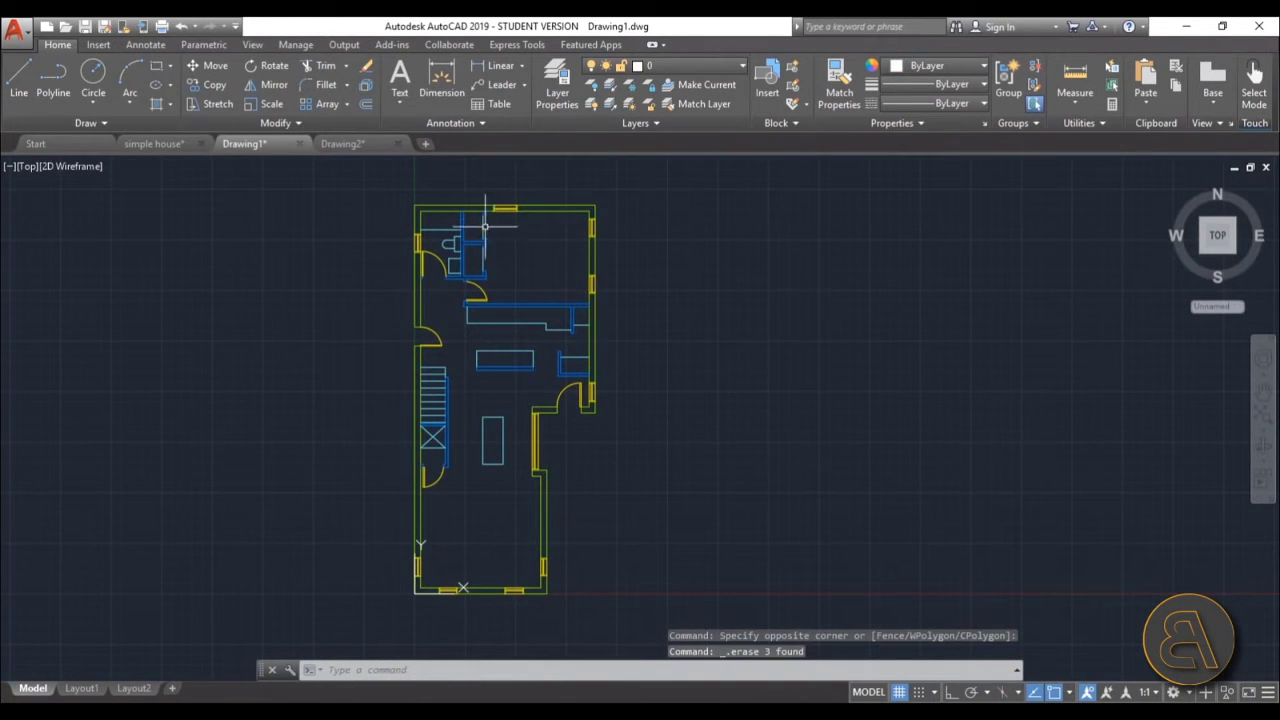
Erase the furniture-layer fixtures and line in the bathroom beside the former office label
scroll(484, 226, "up", 5)
left_click(466, 477)
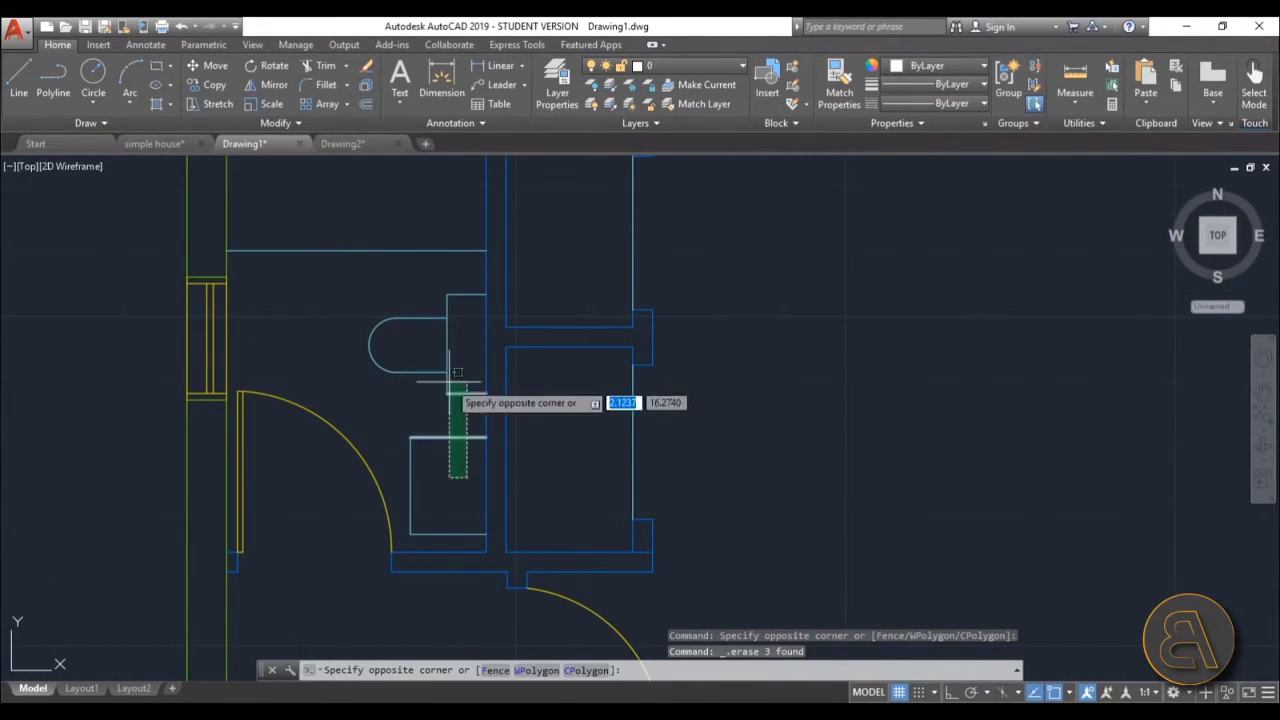
left_click(389, 227)
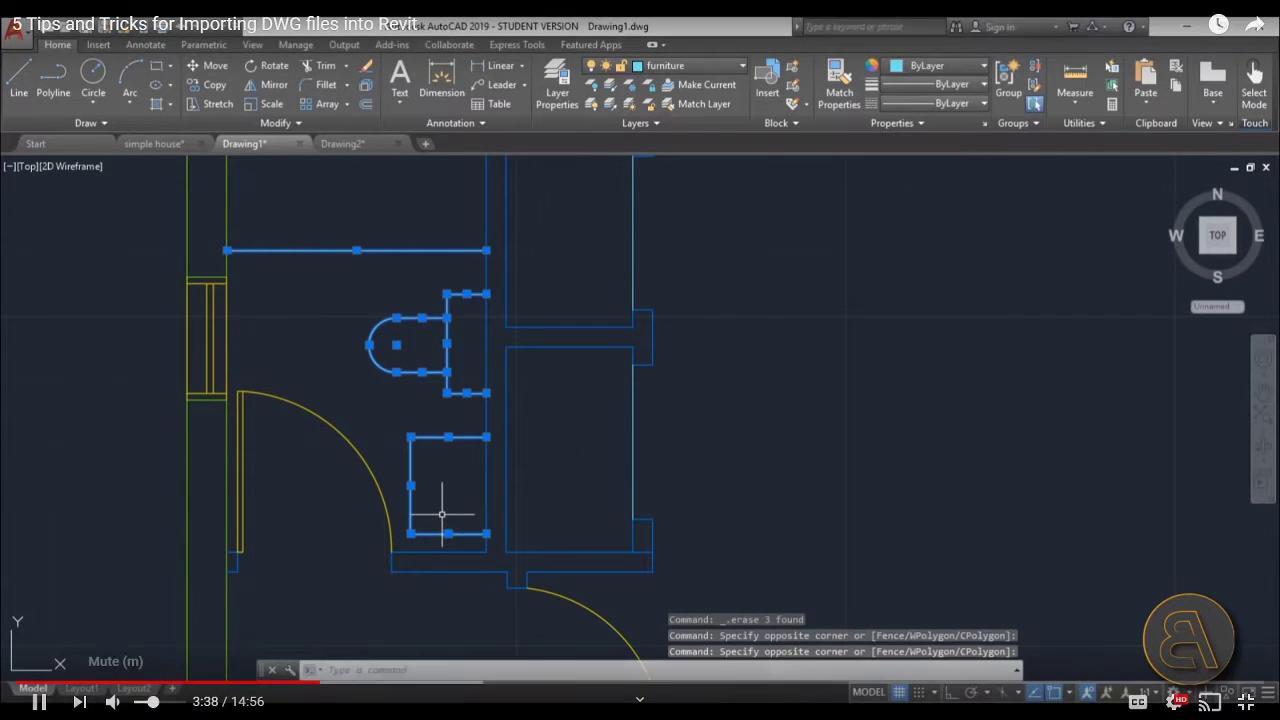
Search the computer's programs for "aut", and return the tutorial video to full screen
key("Escape")
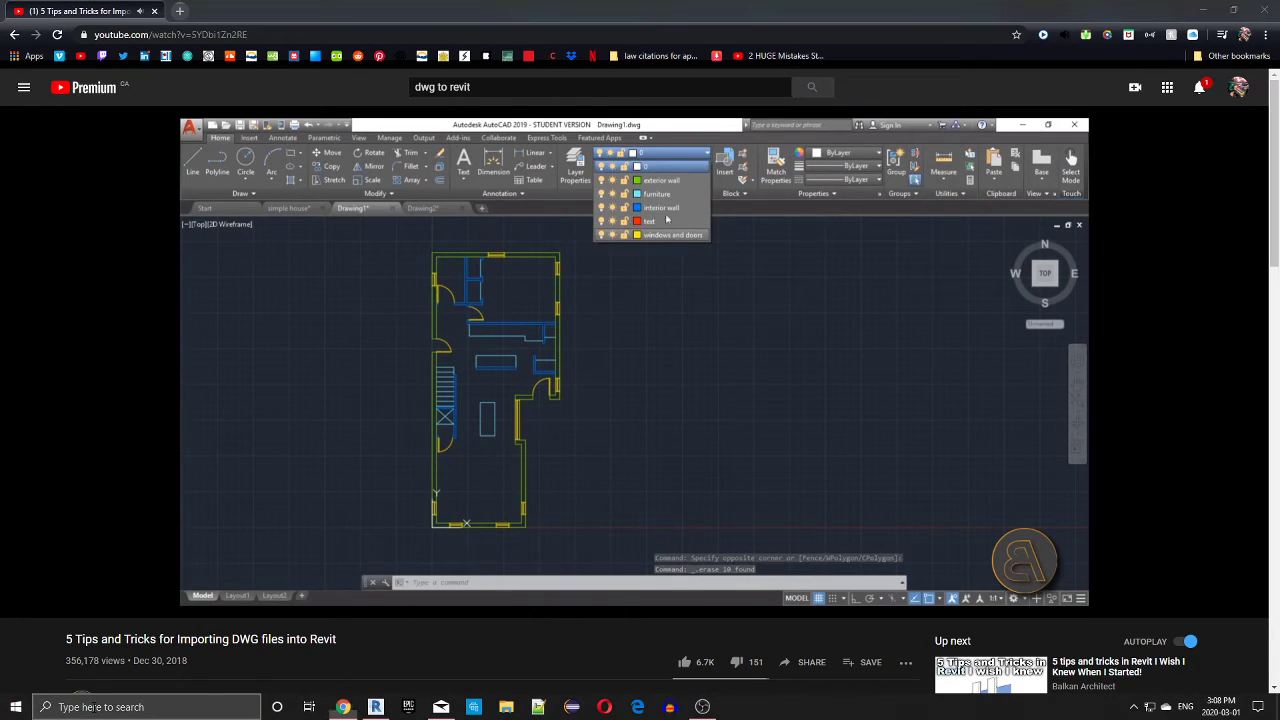
left_click(60, 706)
type("a")
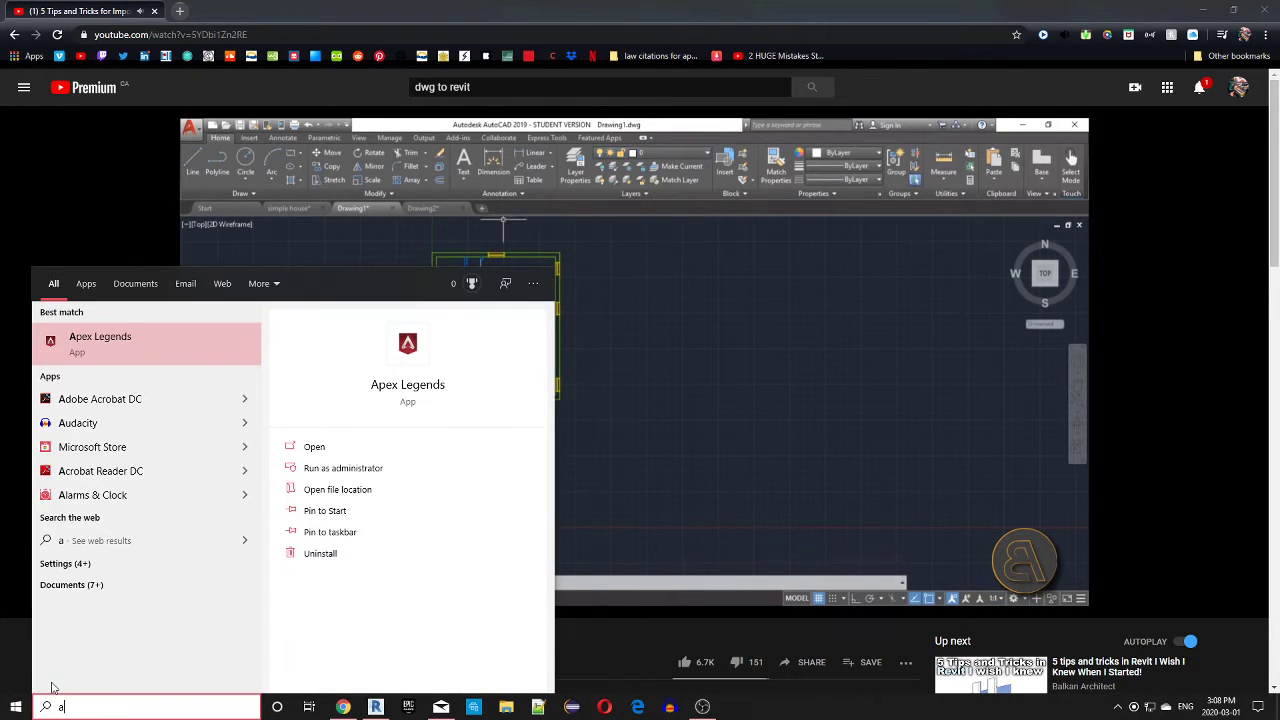
type("ut")
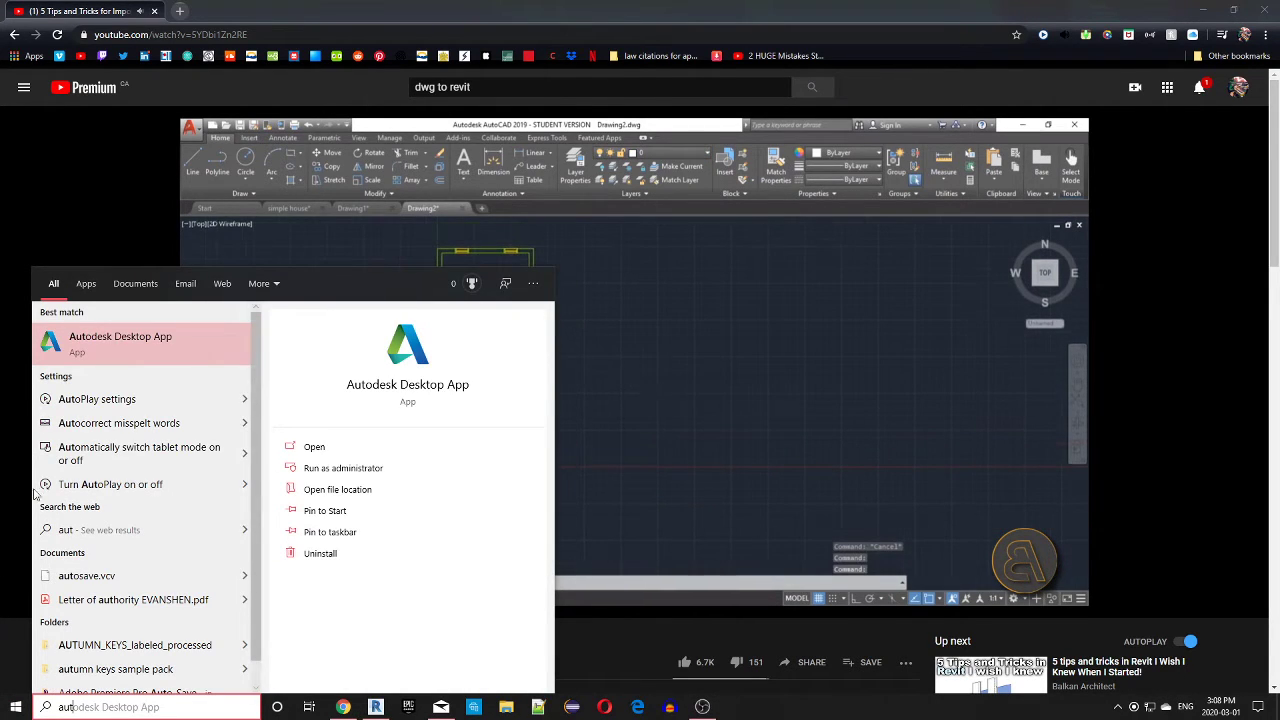
left_click(784, 350)
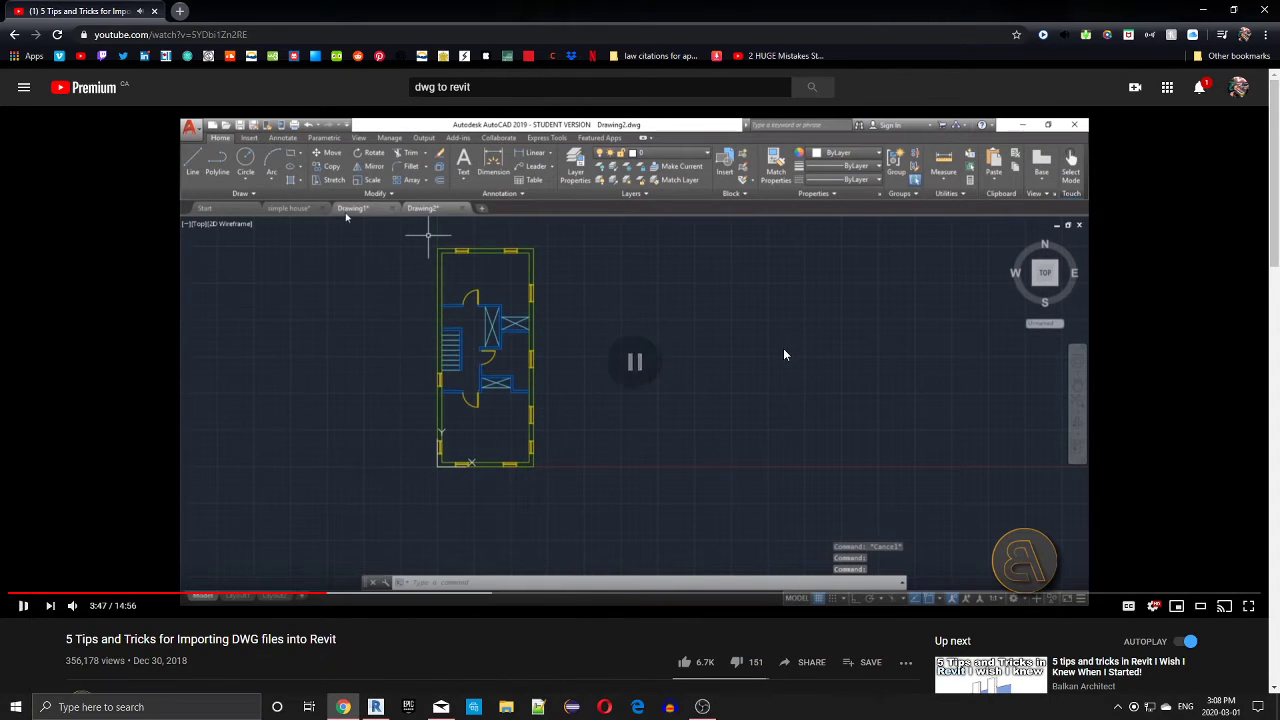
left_click(783, 353)
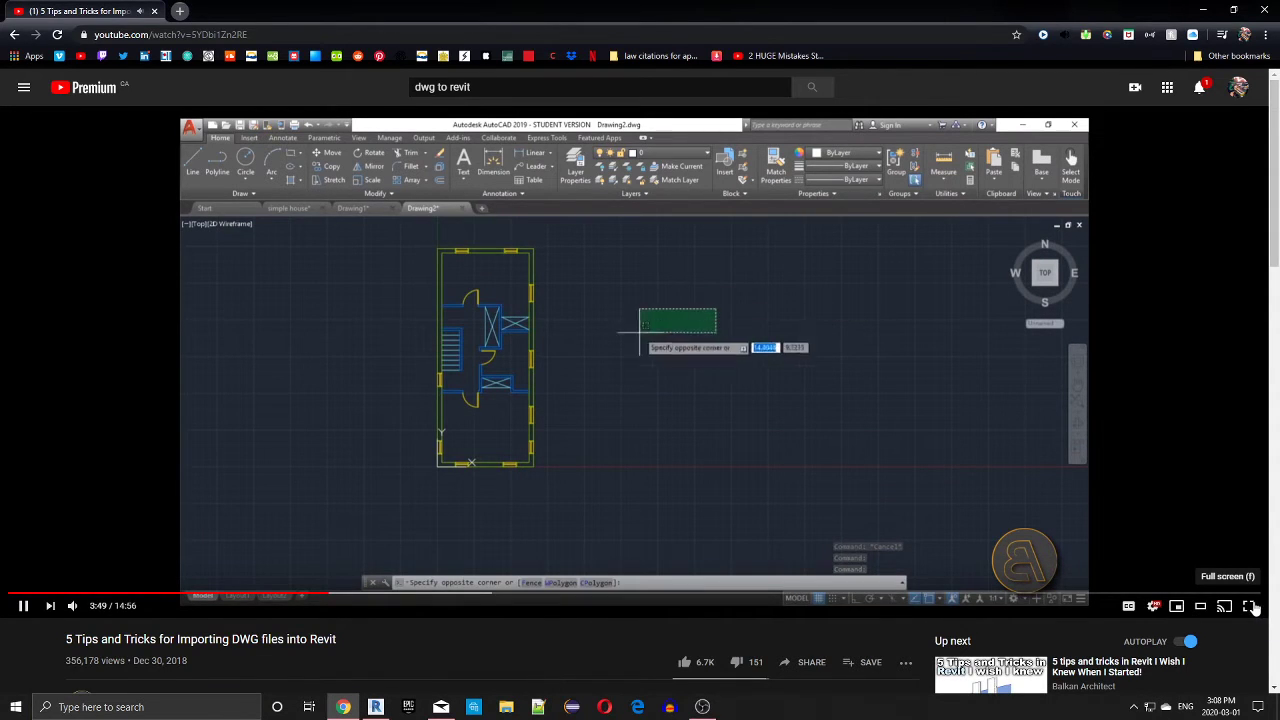
left_click(1247, 605)
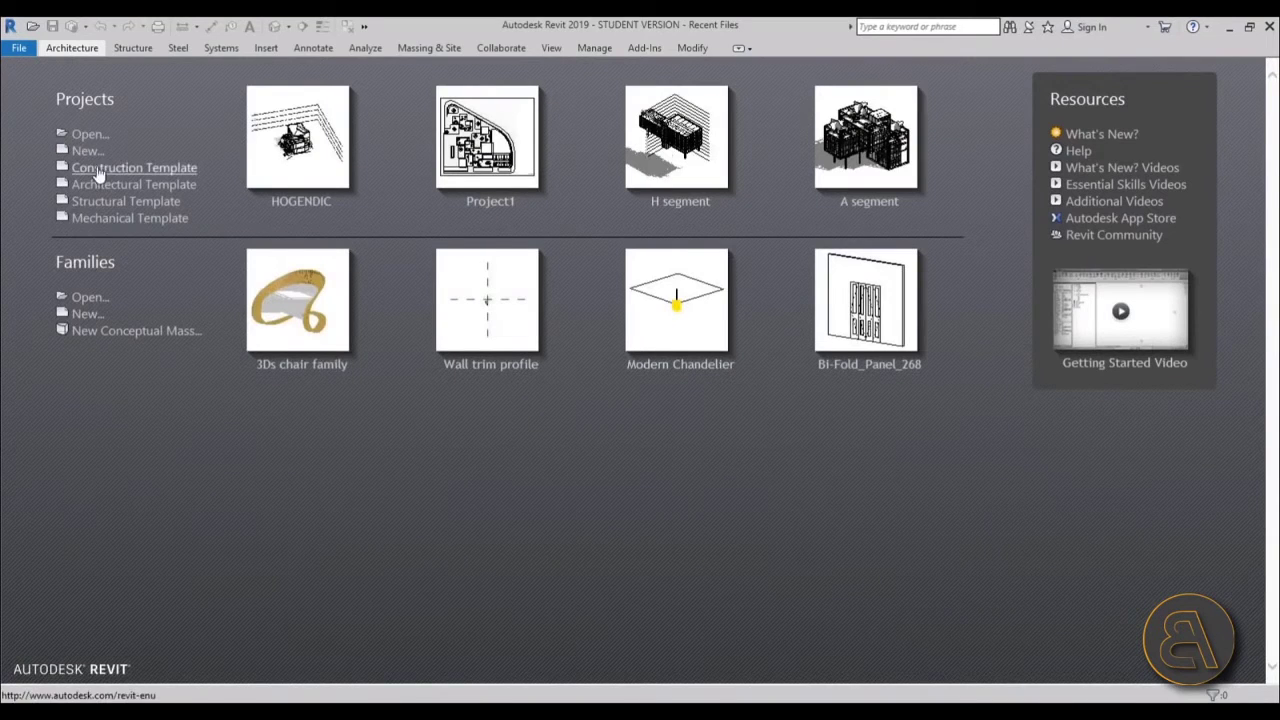
Create a new Revit project from the Architectural Template and view its Level 2 and Level 1 floor plans
left_click(100, 185)
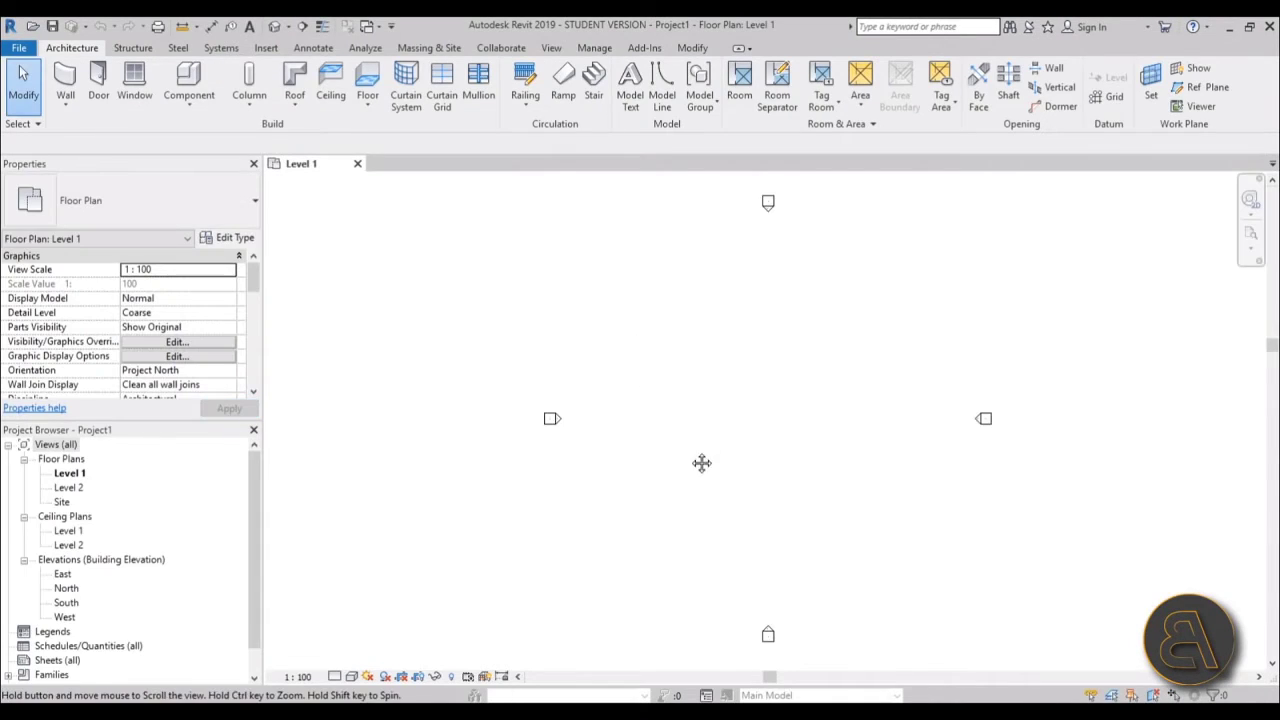
middle_click_drag(701, 462, 624, 467)
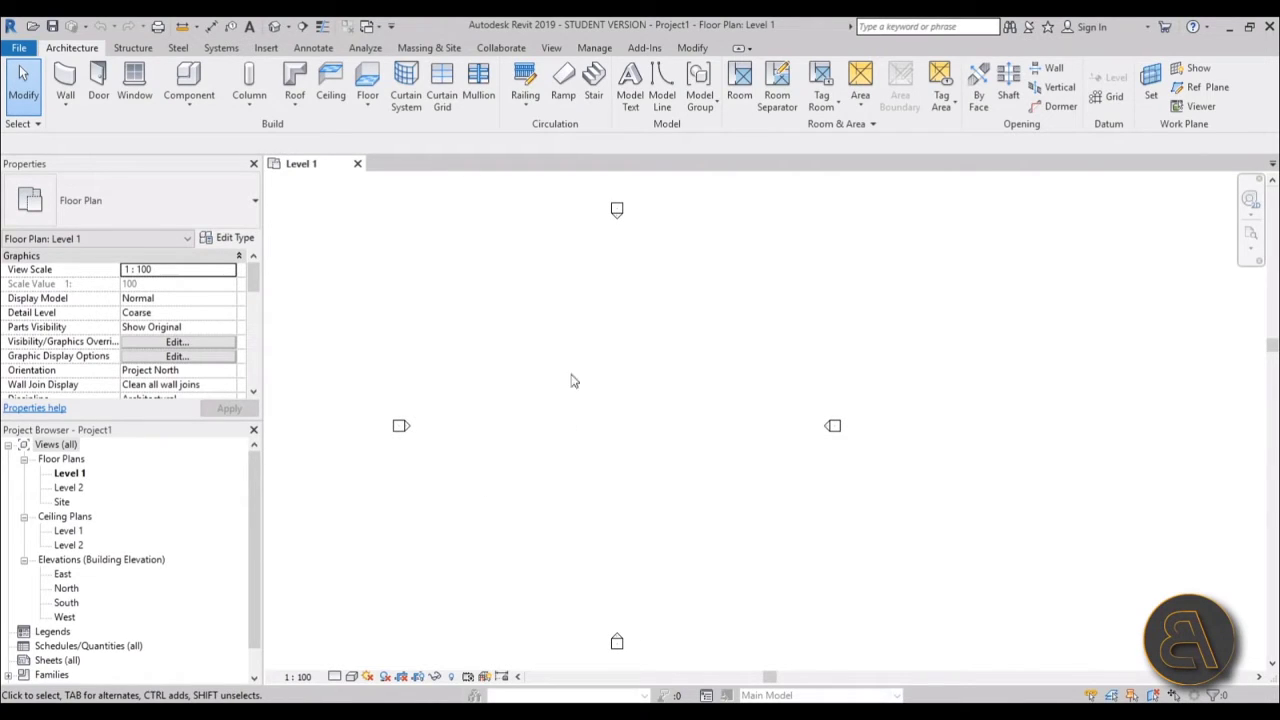
double_click(80, 489)
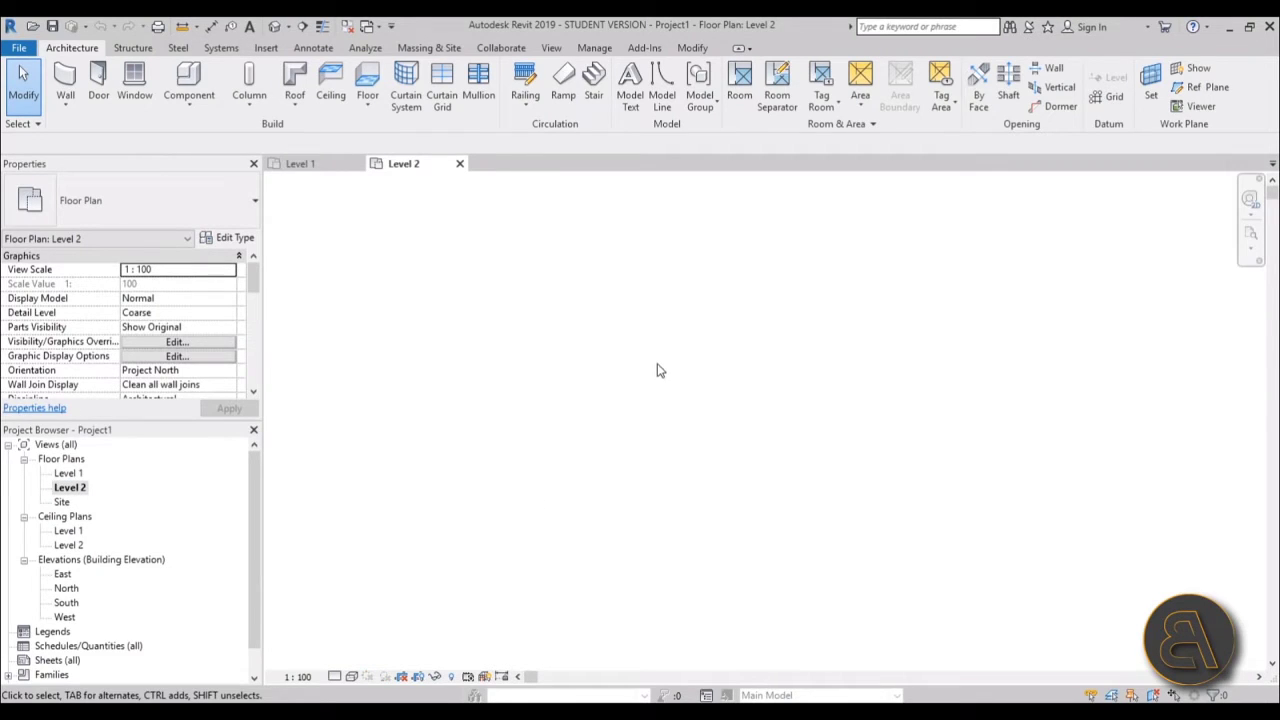
double_click(67, 474)
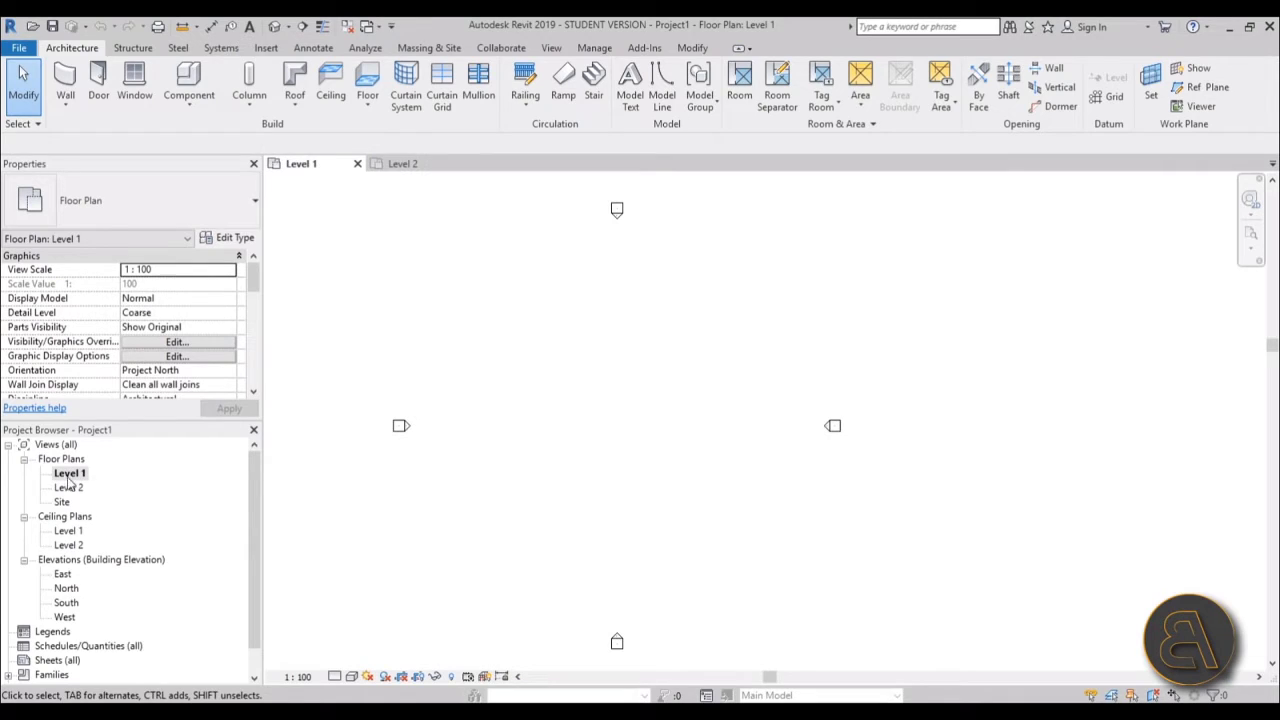
Start a CAD import on Level 1, choose Drawing1.dwg from the Desktop, and open its color options
left_click(266, 49)
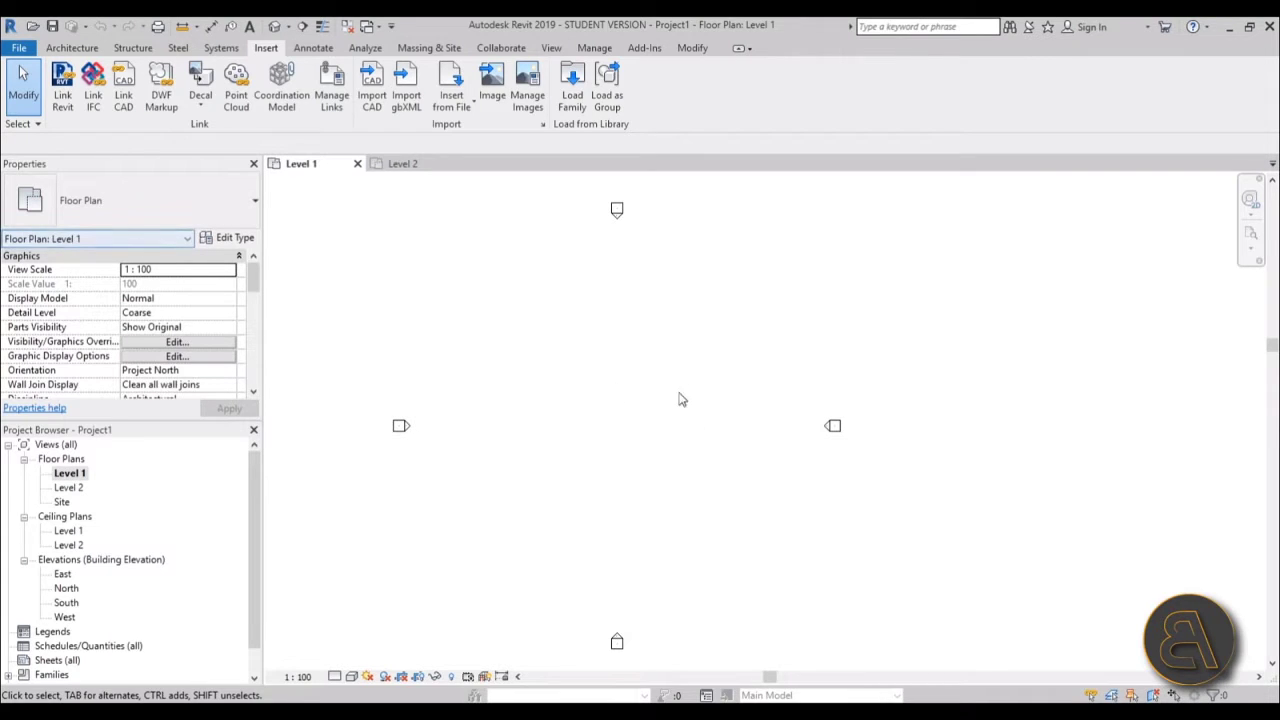
left_click(380, 108)
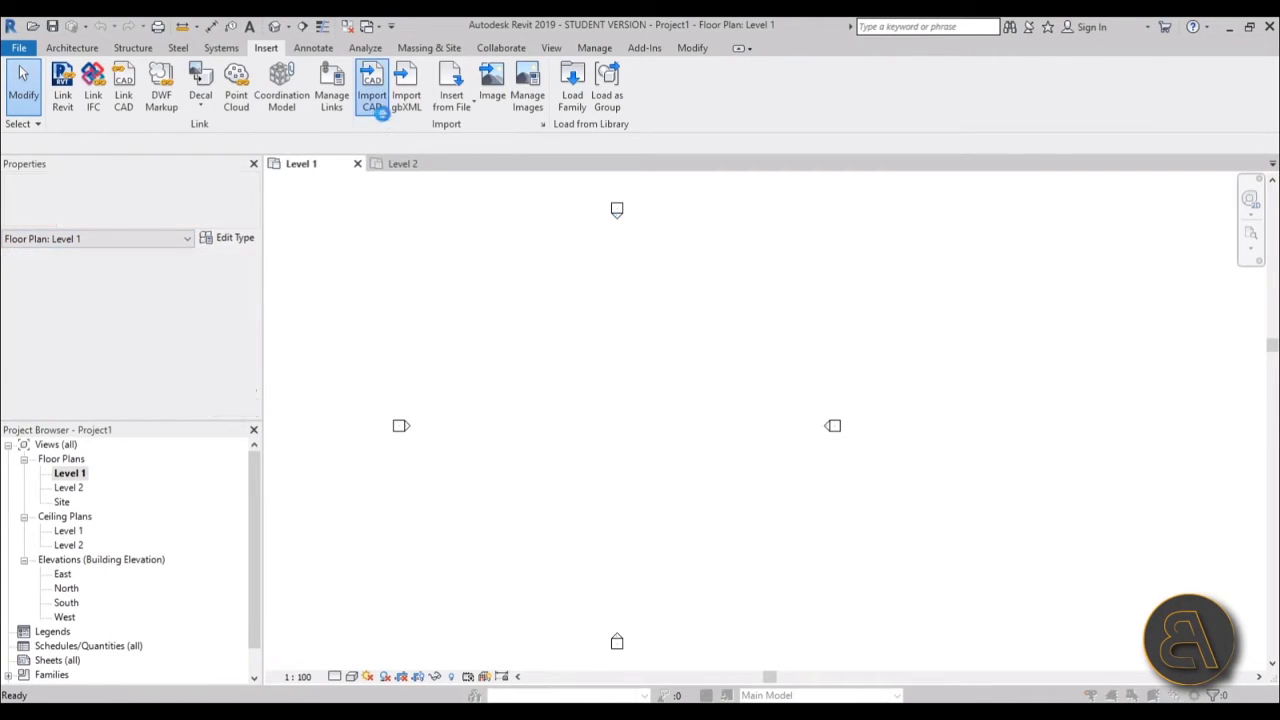
left_click_drag(620, 218, 560, 86)
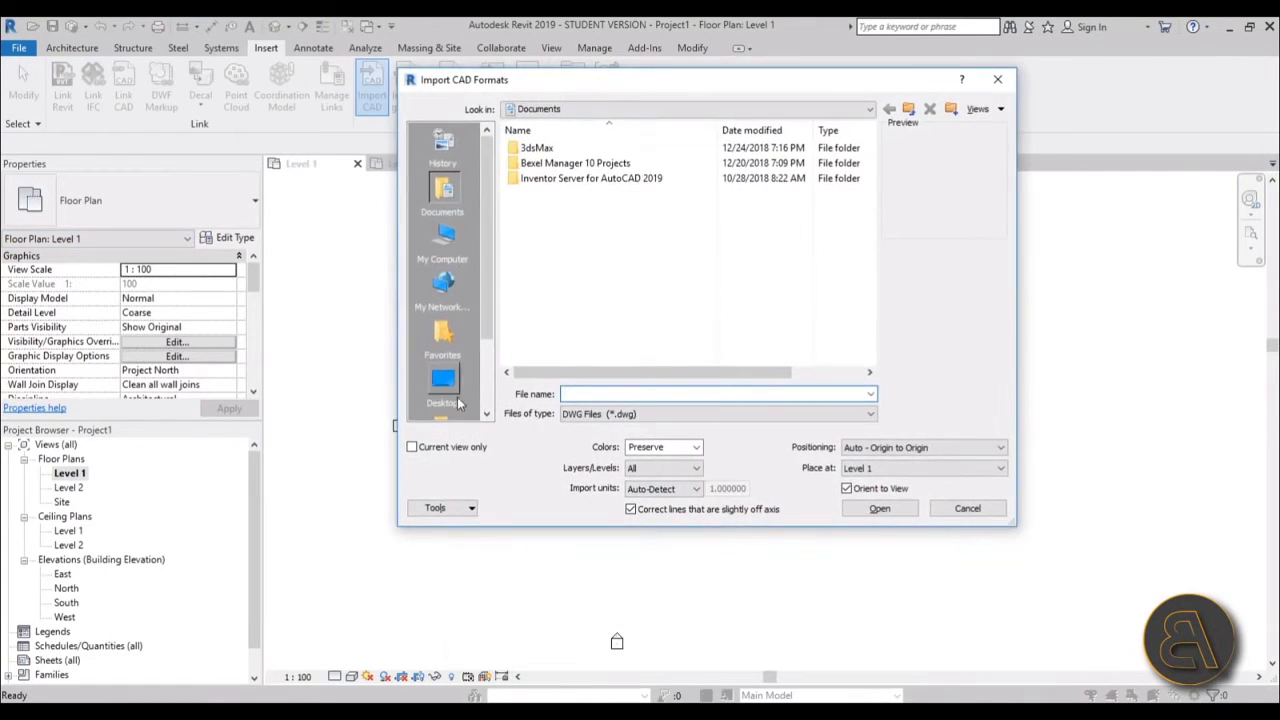
left_click(444, 390)
left_click(545, 255)
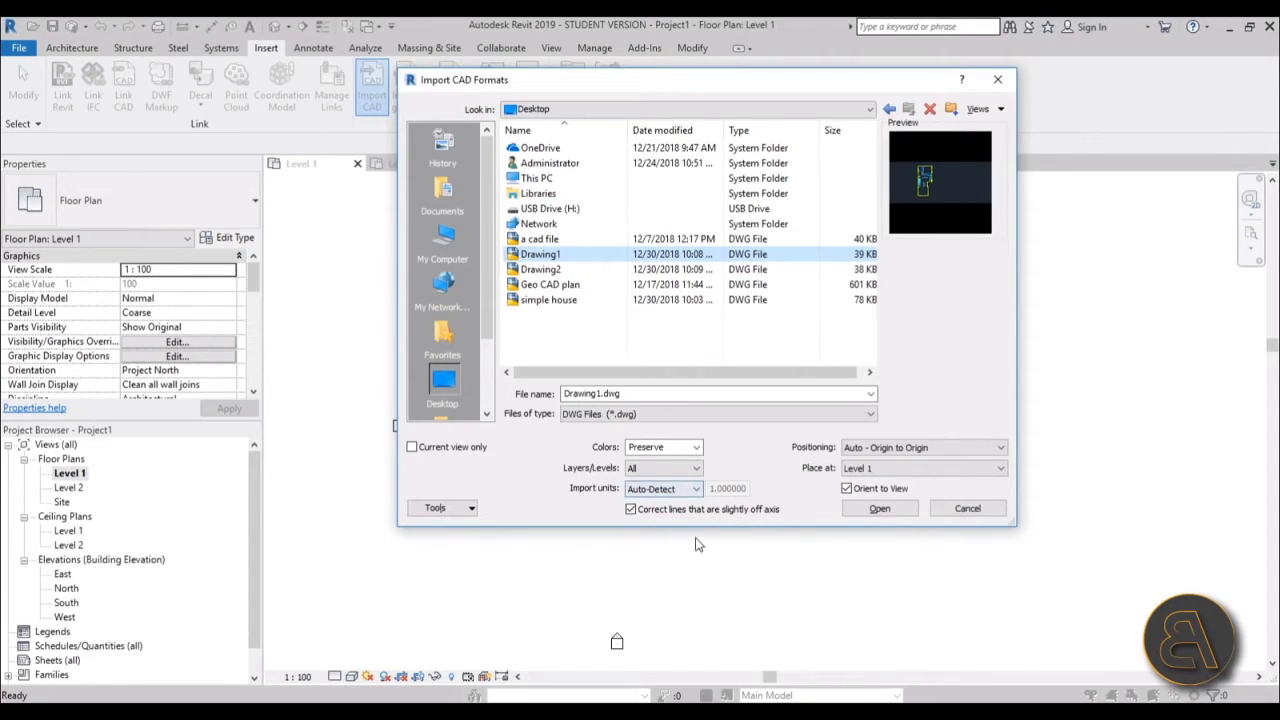
left_click(674, 446)
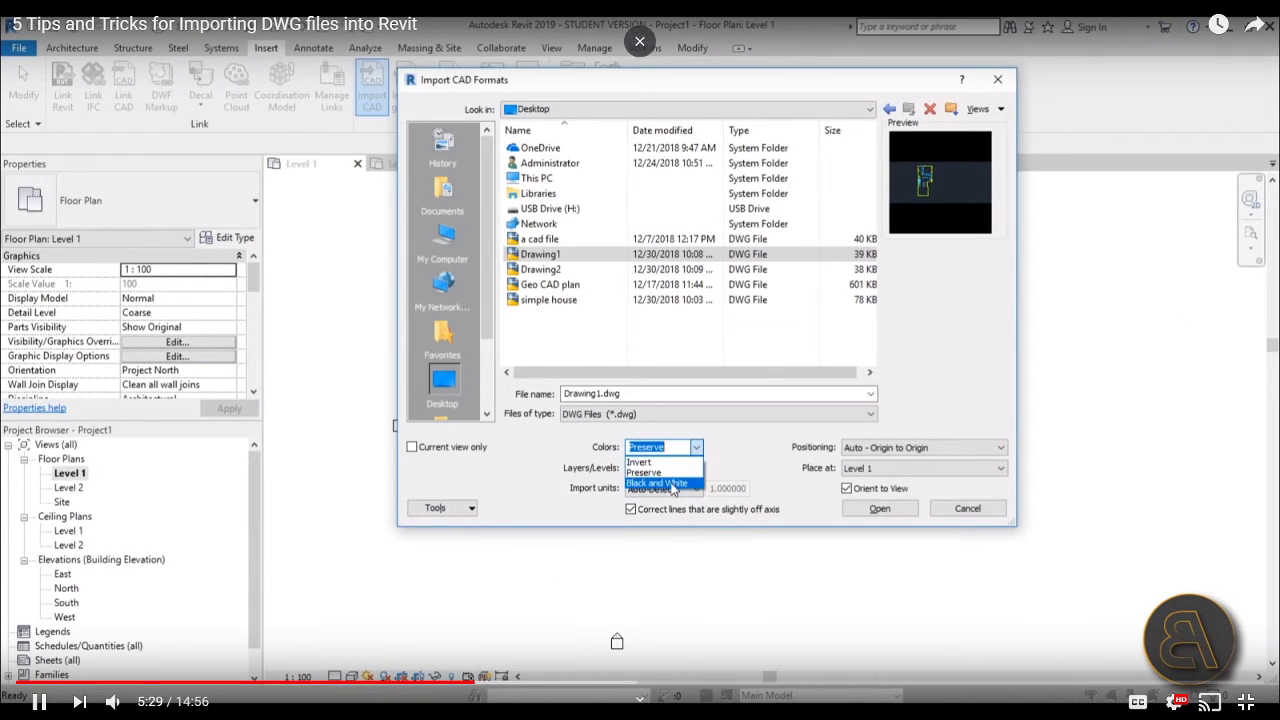
Pause the tutorial video, leave full screen, and switch to the Vantage point project in Revit
left_click(1091, 434)
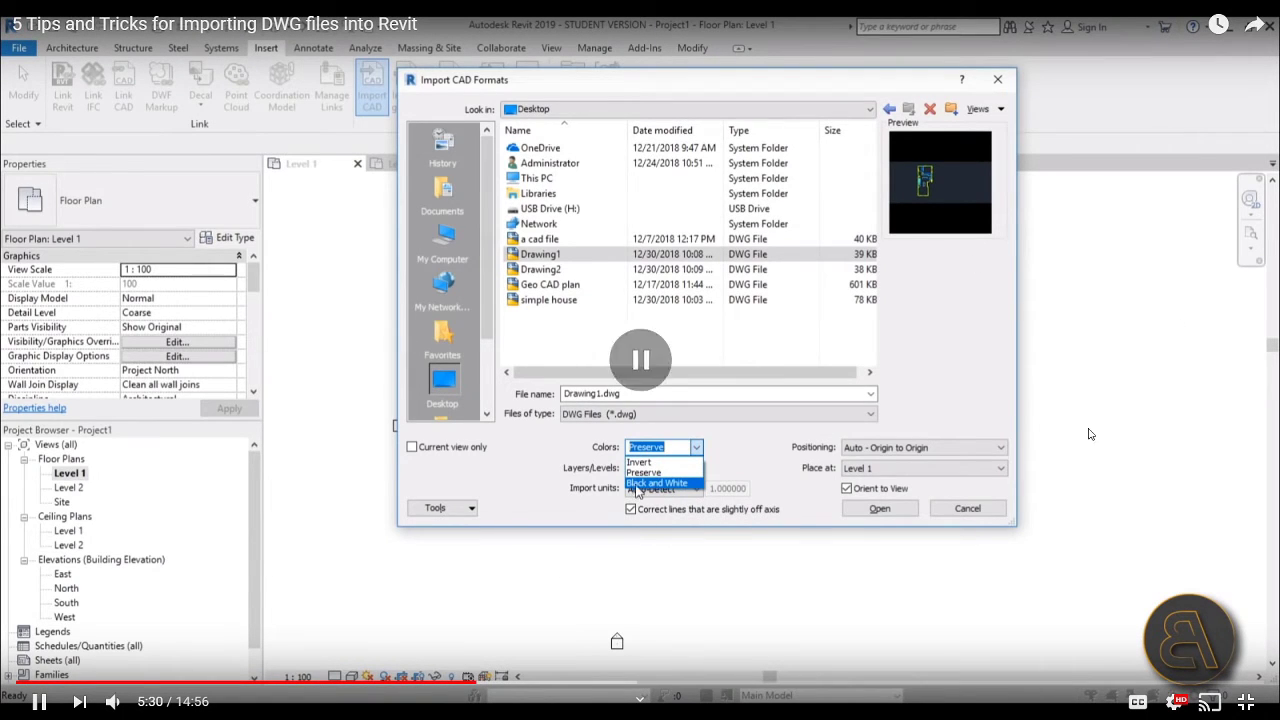
left_click(1245, 701)
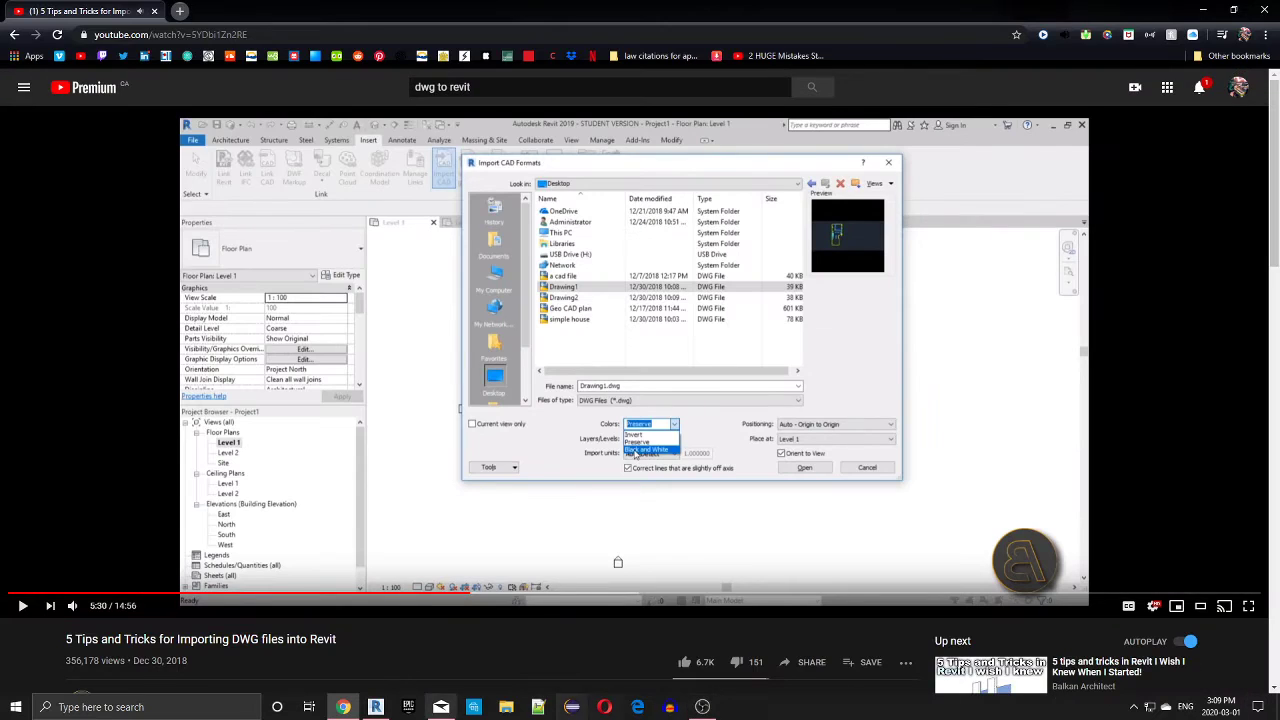
left_click(375, 707)
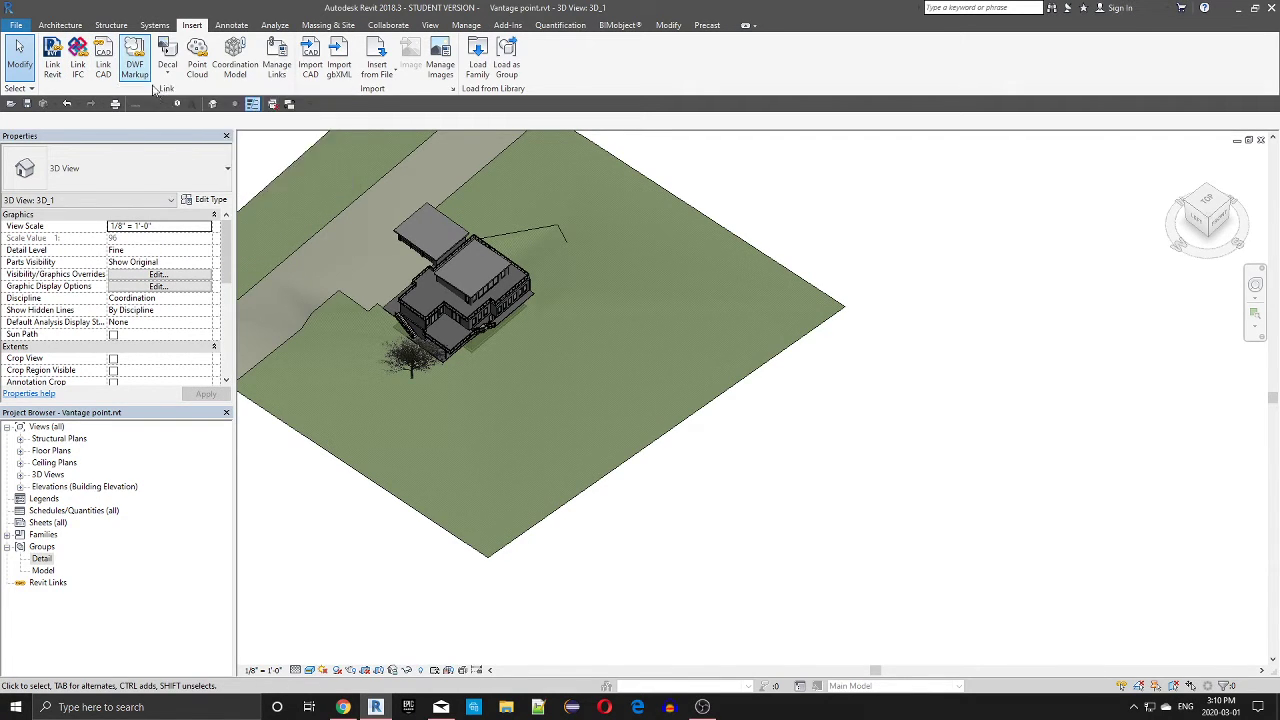
Import the IsolatedSurveyPoints DWG from the Desktop into the 3D view, bringing in its Paper space content
left_click(311, 62)
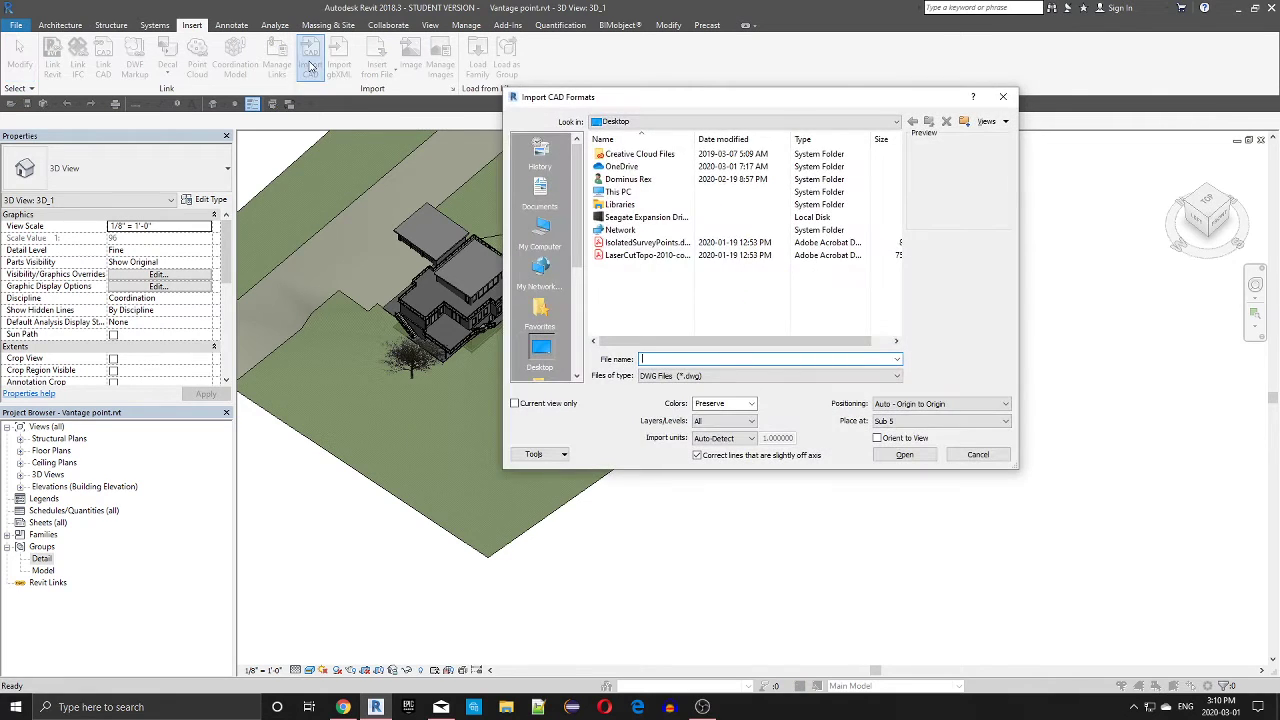
double_click(688, 244)
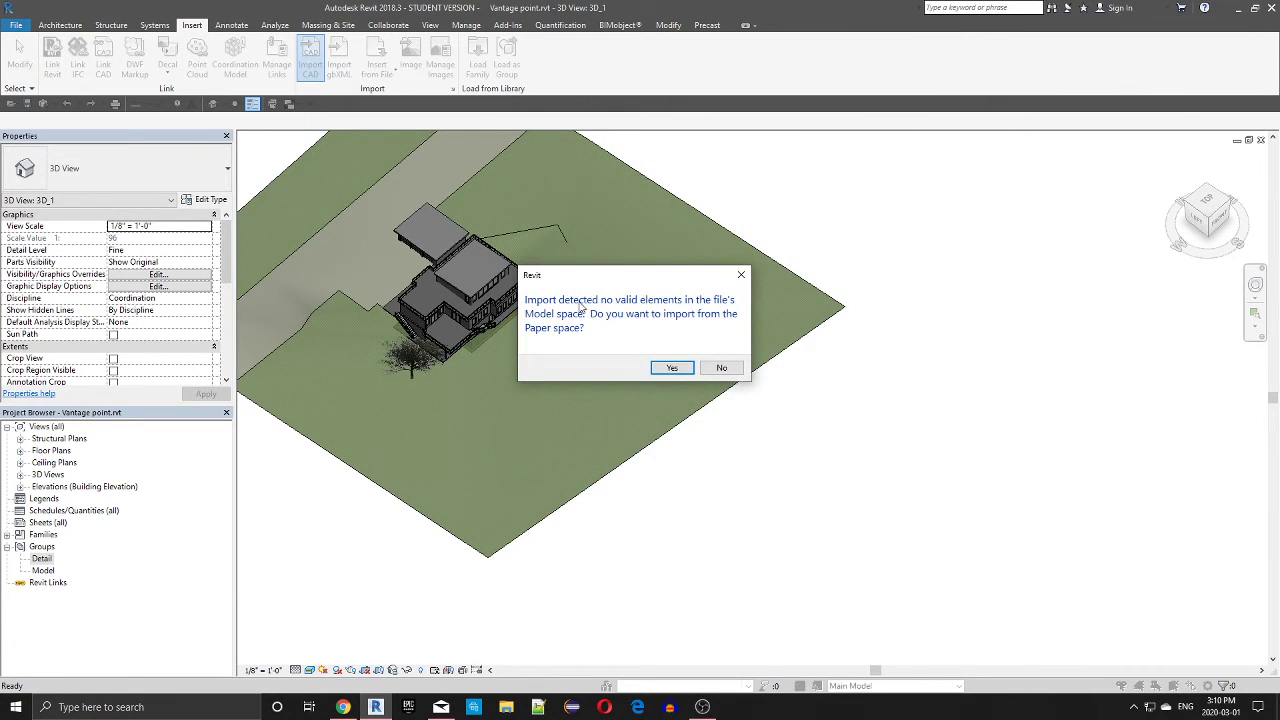
left_click(670, 368)
scroll(522, 296, "down", 1)
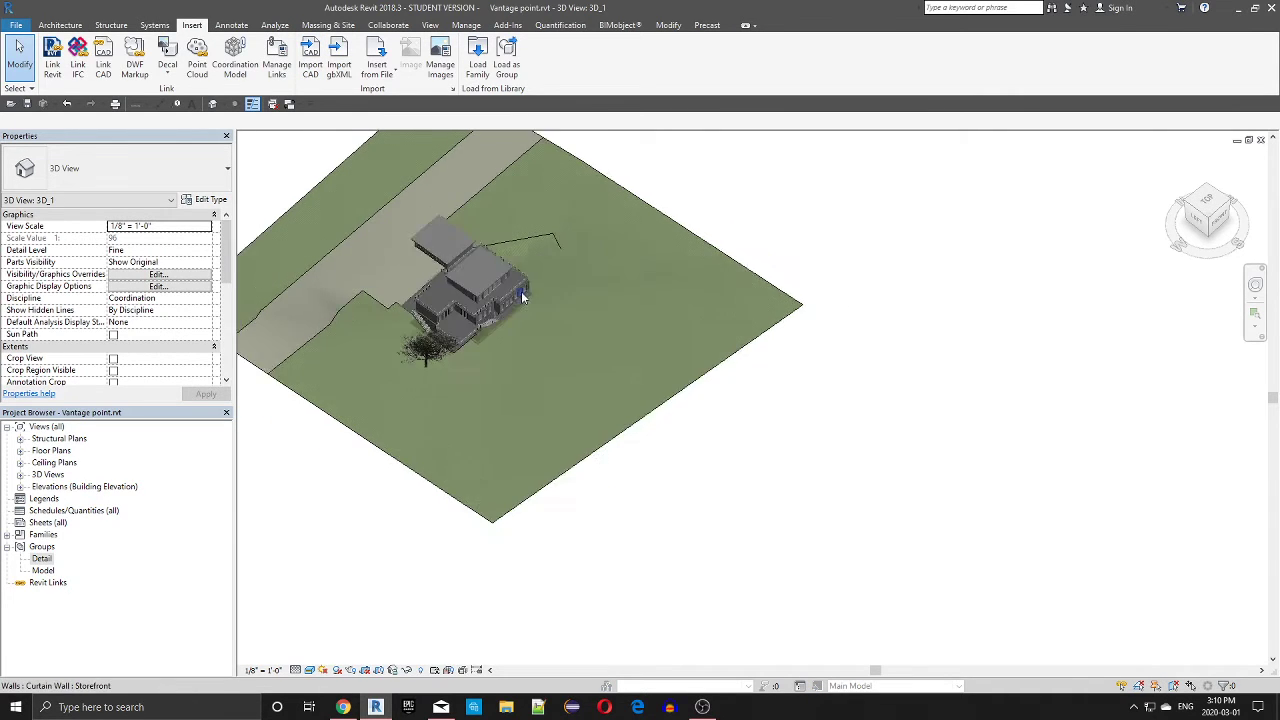
scroll(522, 296, "down", 2)
middle_click_drag(575, 398, 623, 515)
scroll(502, 382, "up", 3)
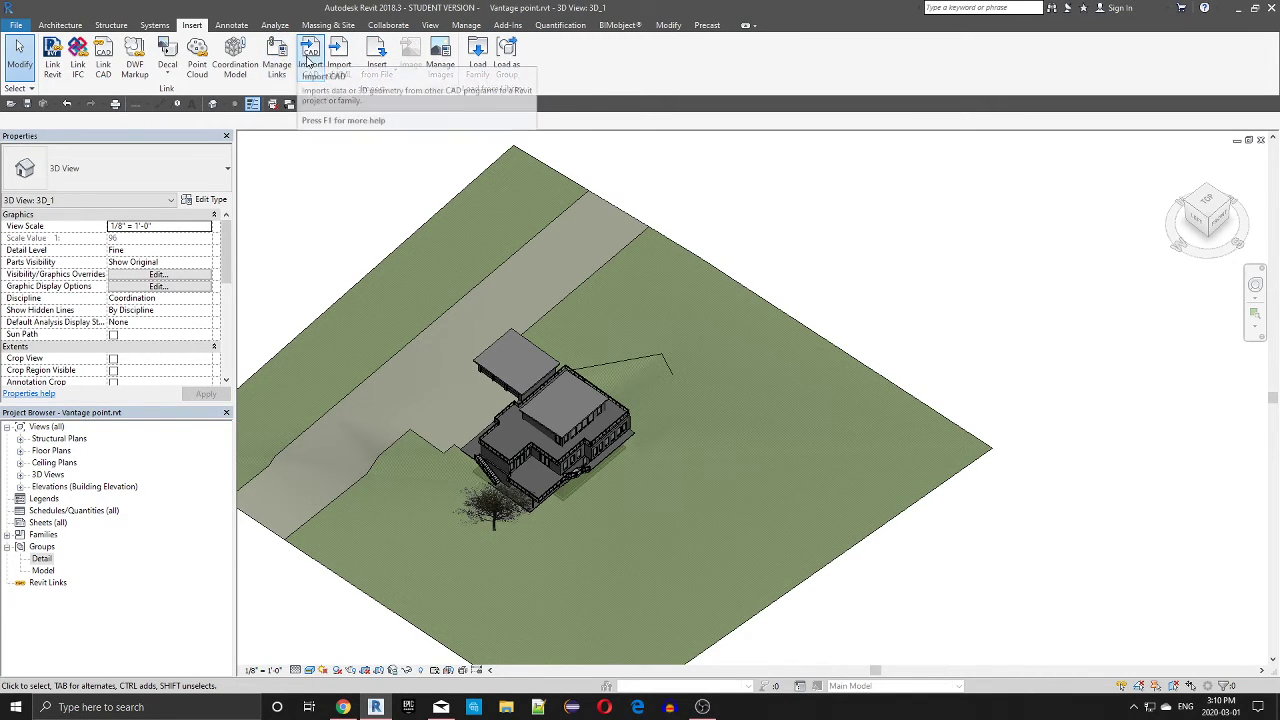
Import LaserCutTopo-2010-compatible.dwg from the Desktop into the 3D view, accepting the loss of unsupported elements
left_click(310, 56)
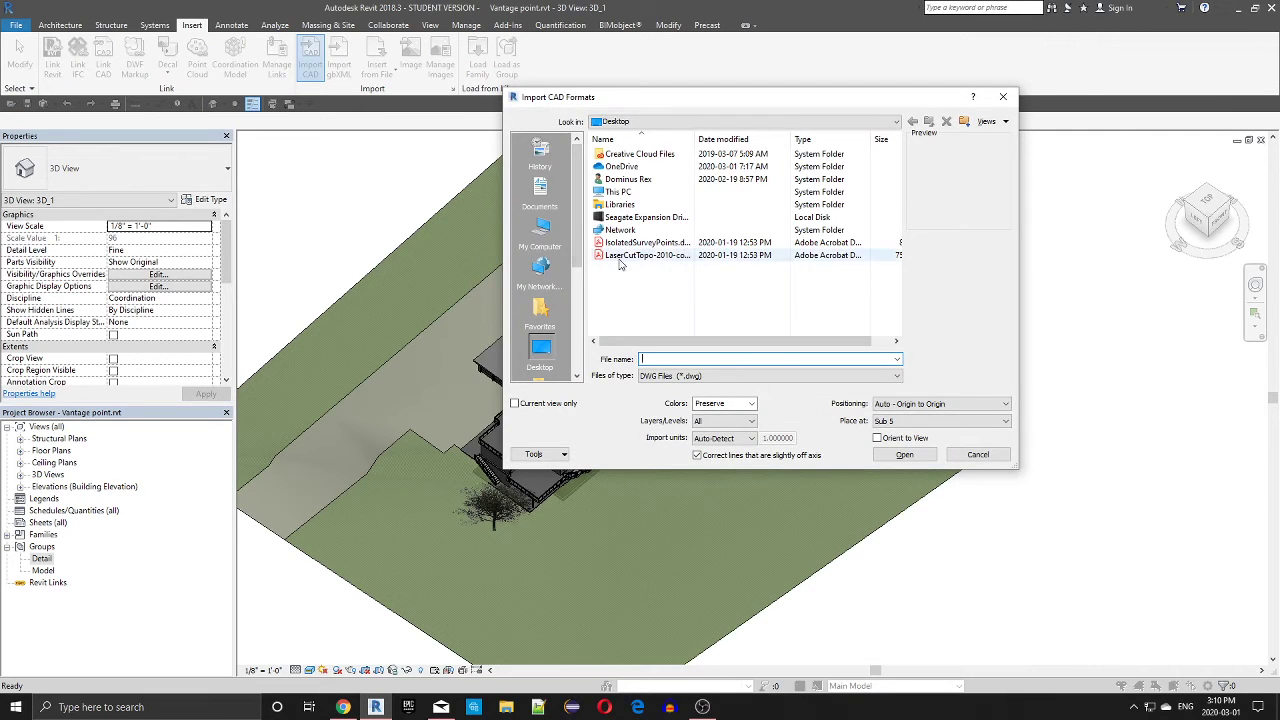
double_click(610, 255)
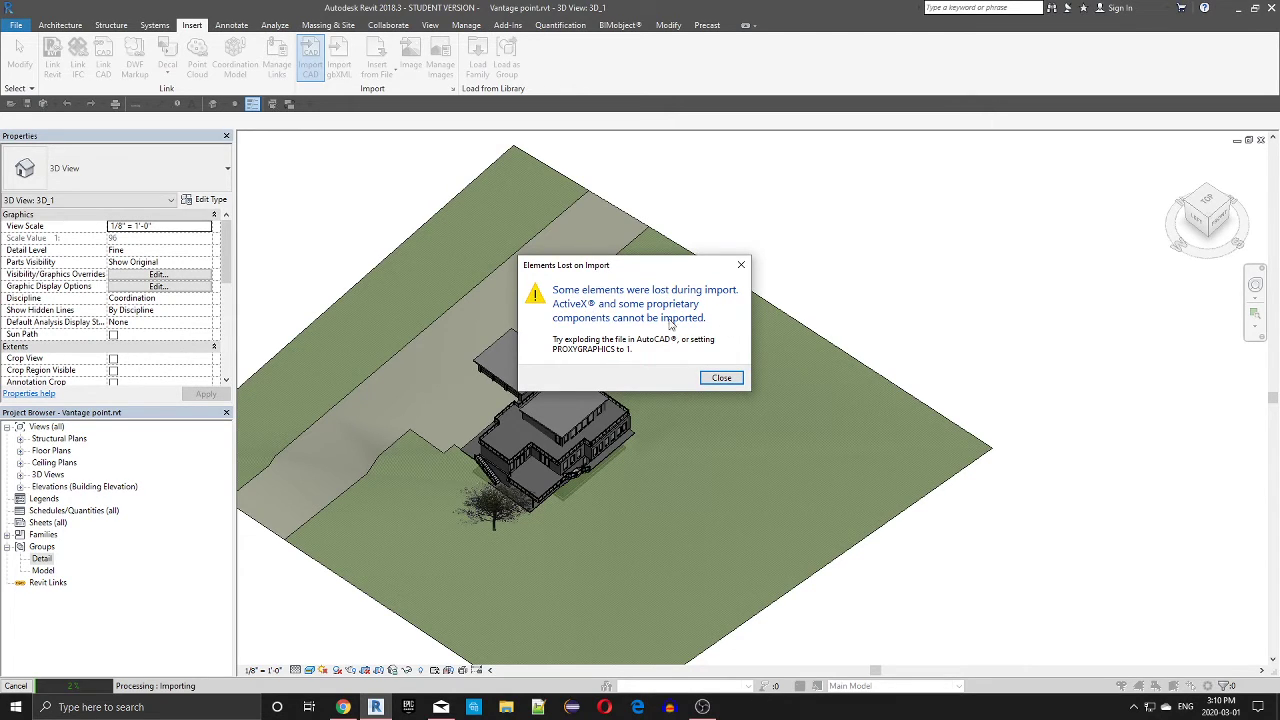
left_click(722, 378)
scroll(535, 335, "down", 3)
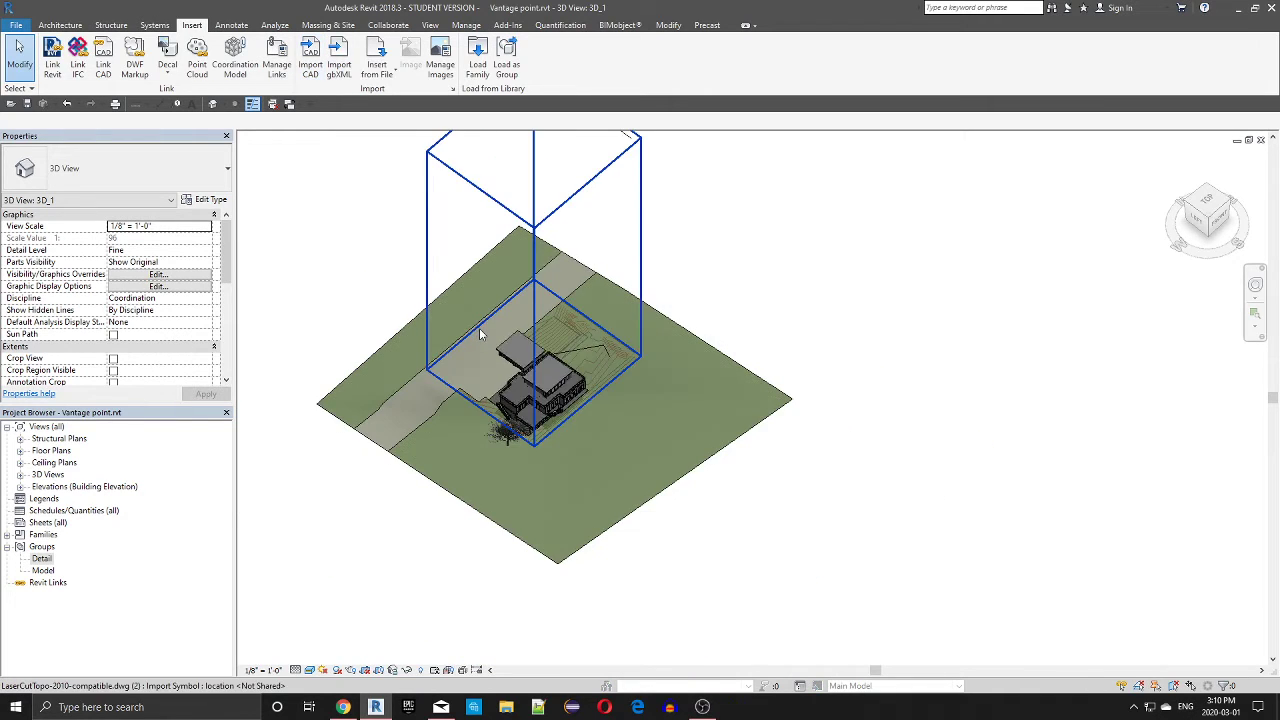
scroll(515, 320, "up", 2)
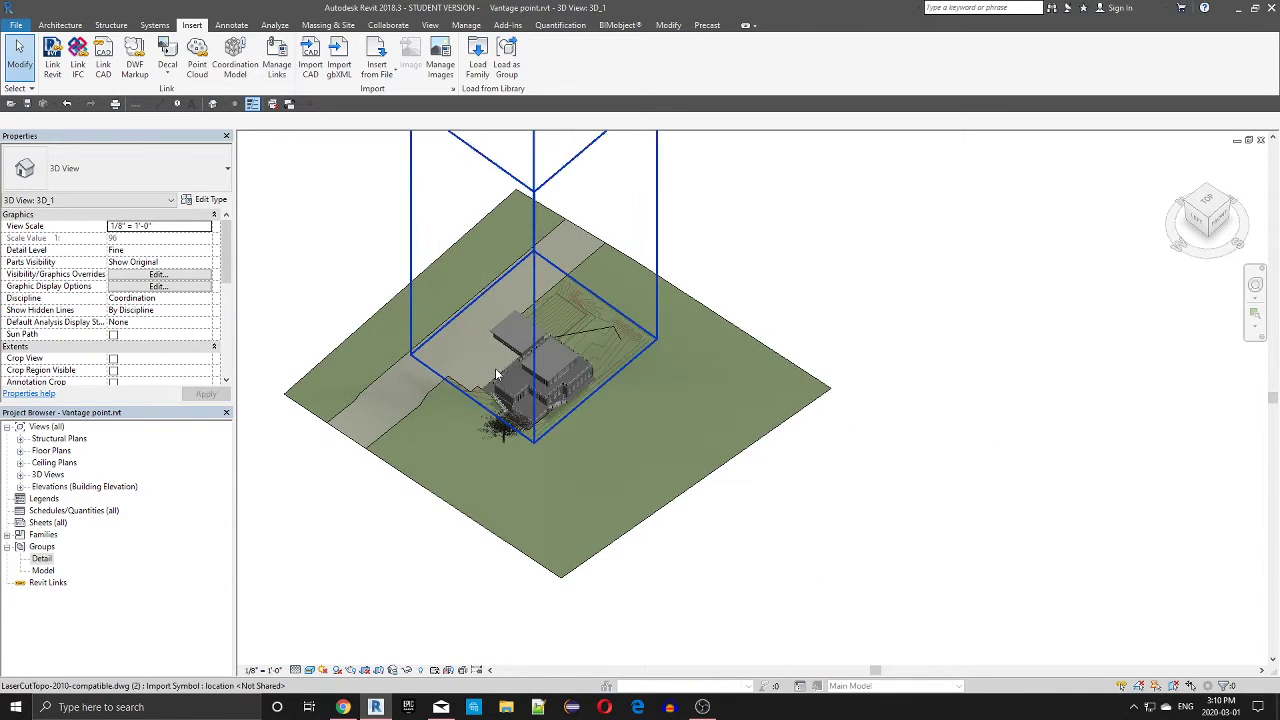
Orient the 3D view to the top and move the imported LaserCutTopo drawing southwest over the house
left_click(574, 283)
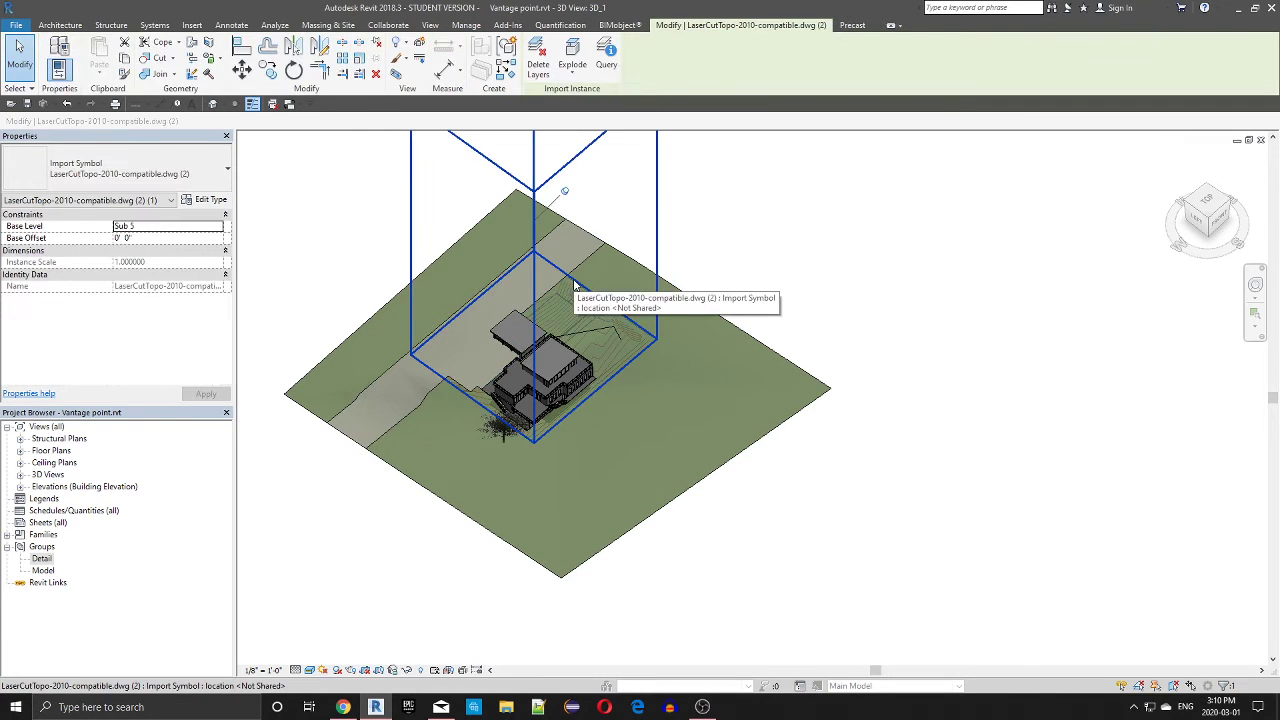
scroll(574, 287, "down", 3)
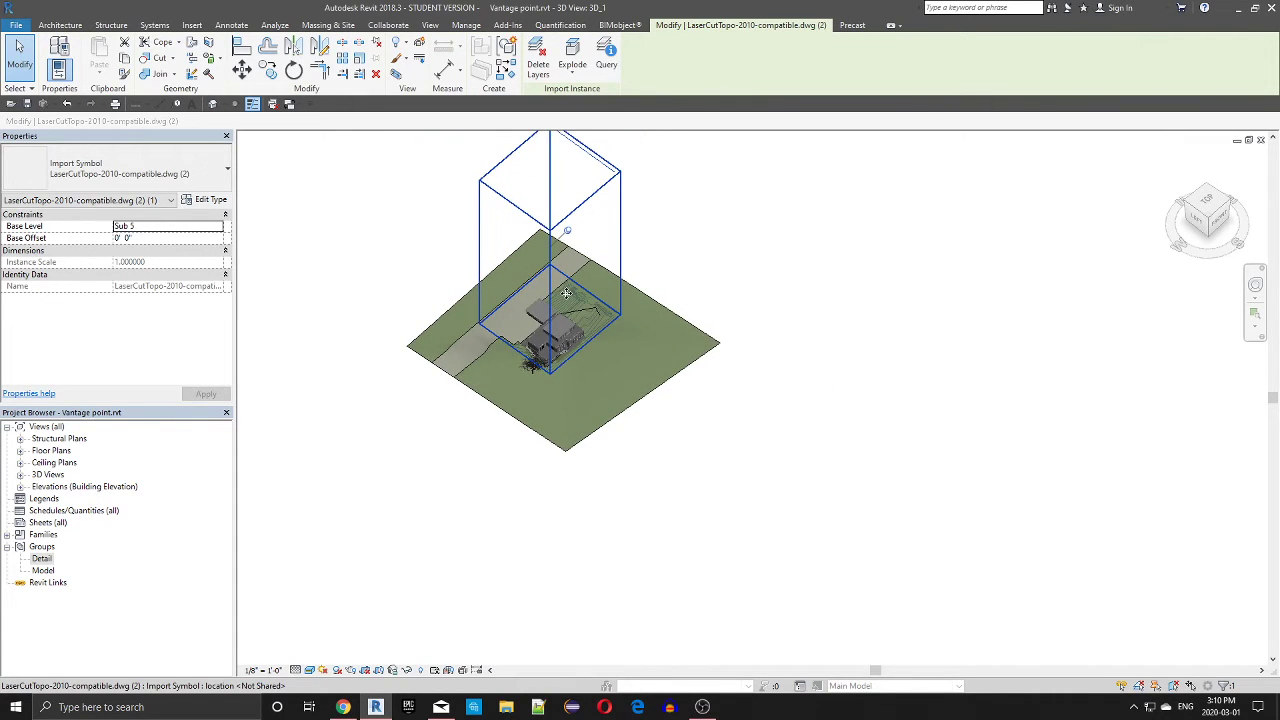
scroll(564, 285, "up", 5)
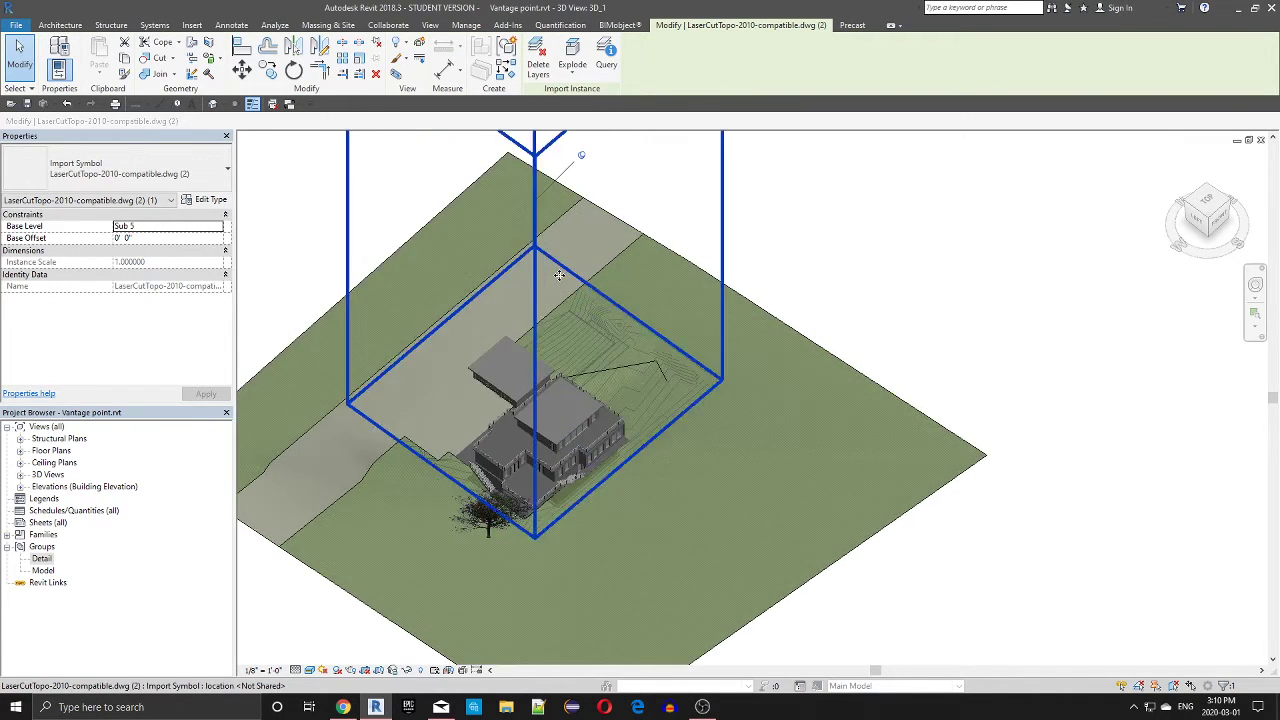
middle_click_drag(572, 313, 646, 242)
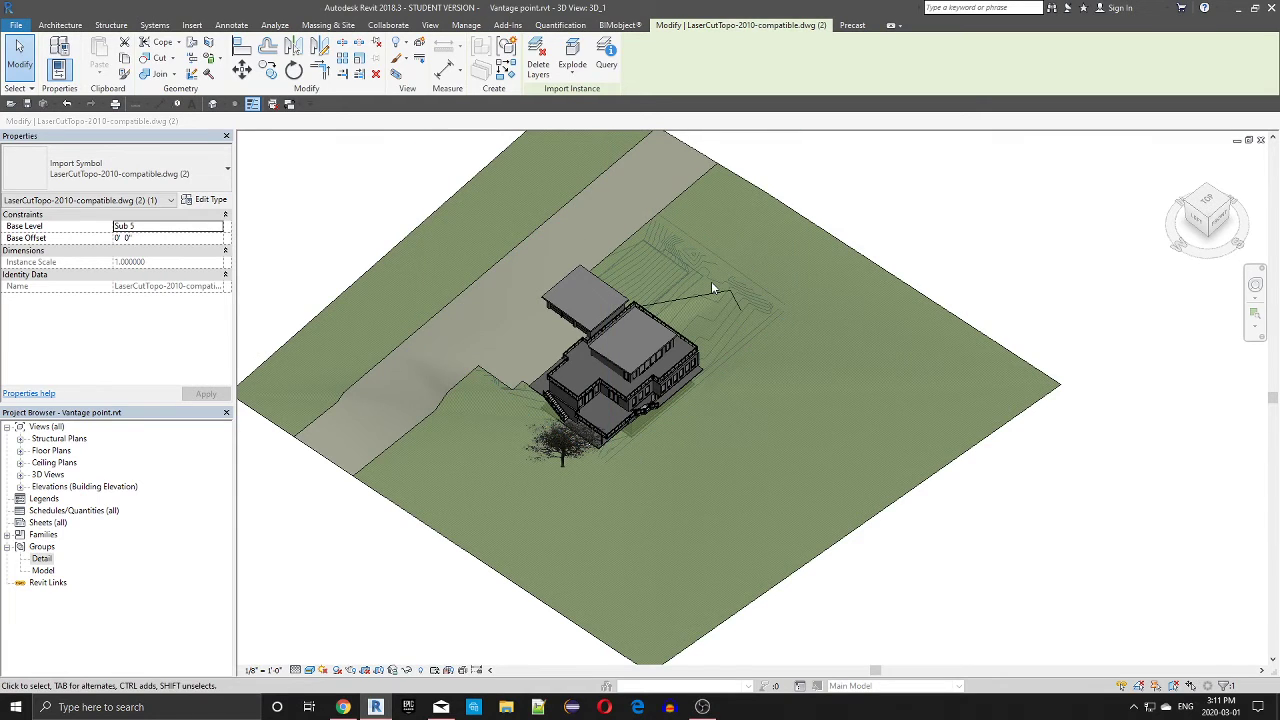
middle_click_drag(711, 281, 670, 339)
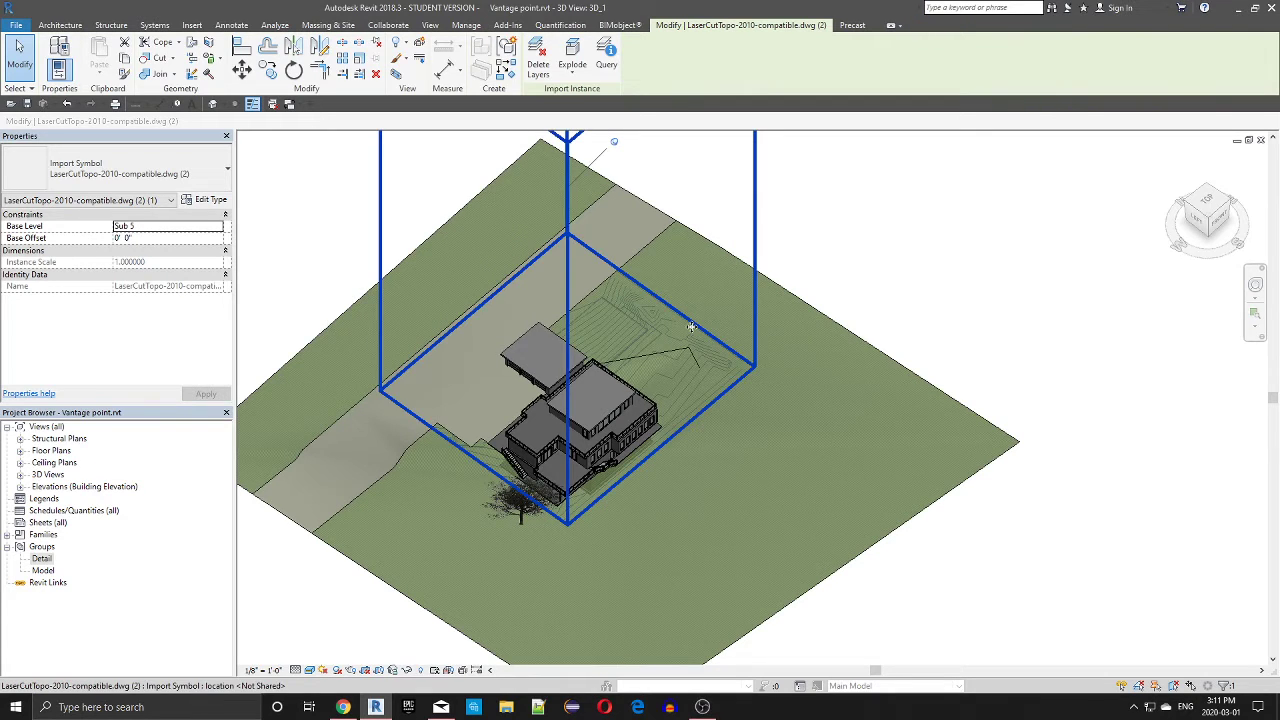
middle_click_drag(691, 327, 525, 234, "shift")
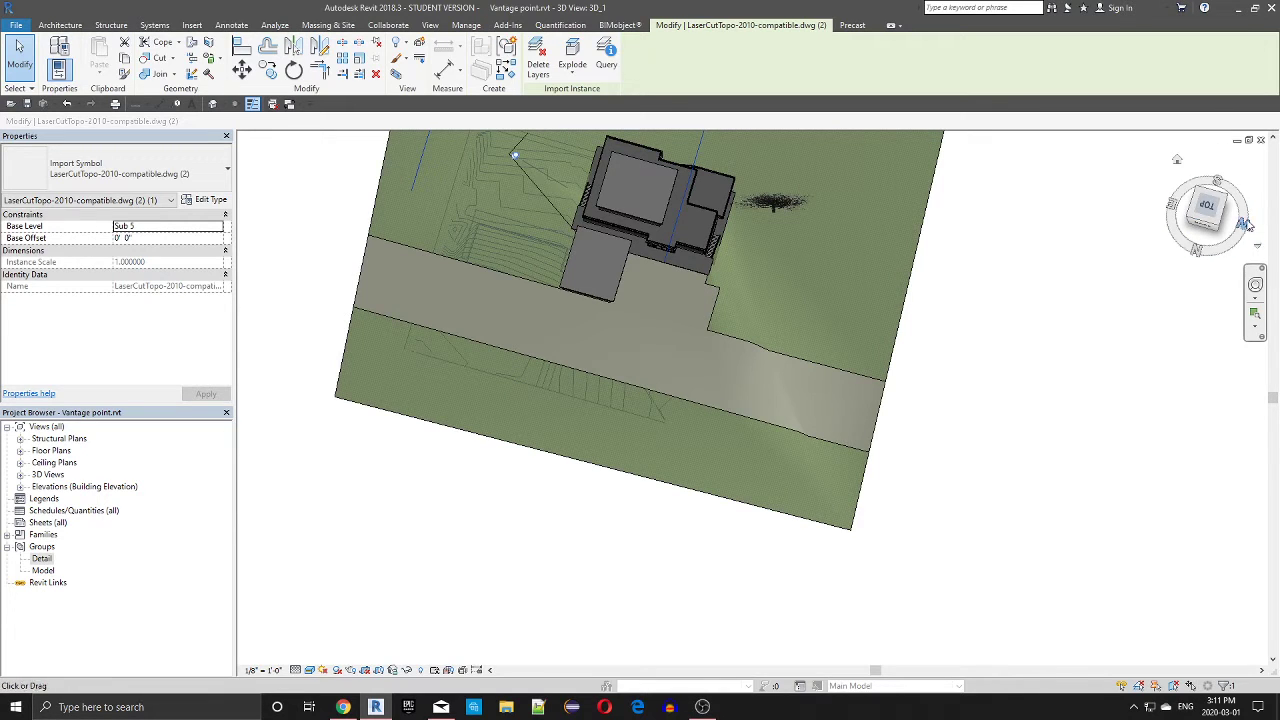
left_click_drag(1231, 258, 1171, 219)
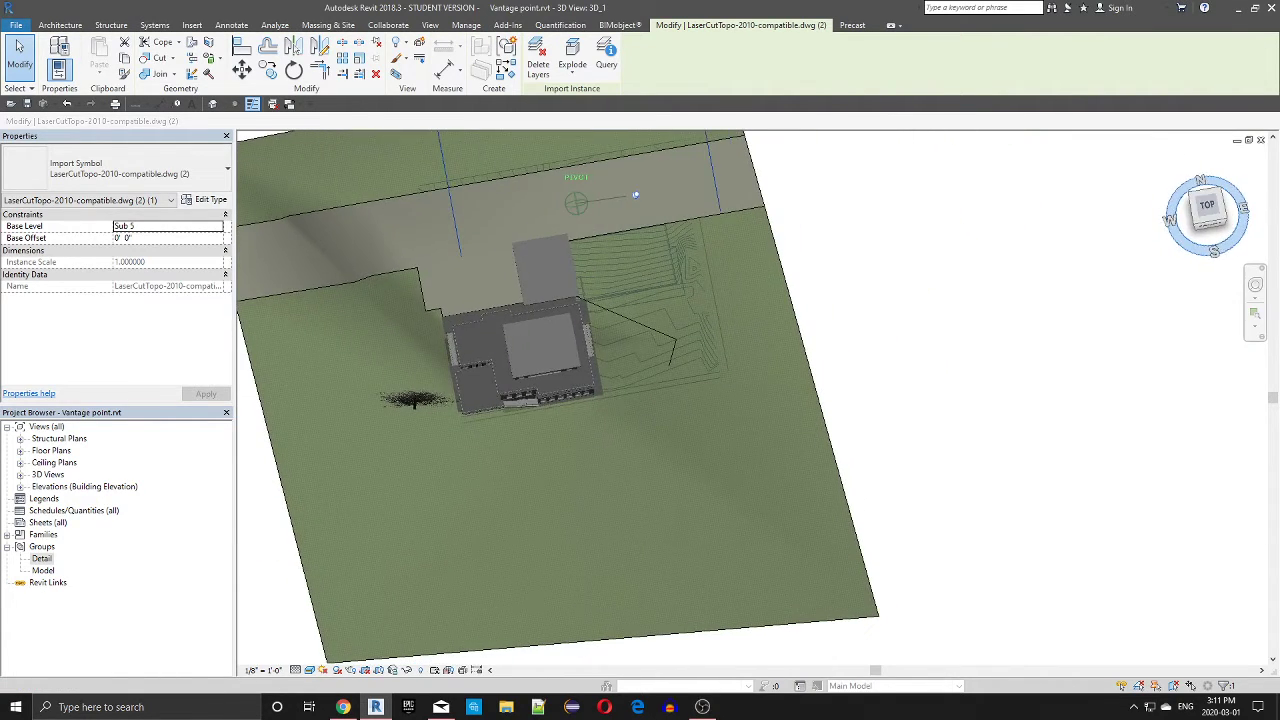
left_click(1205, 209)
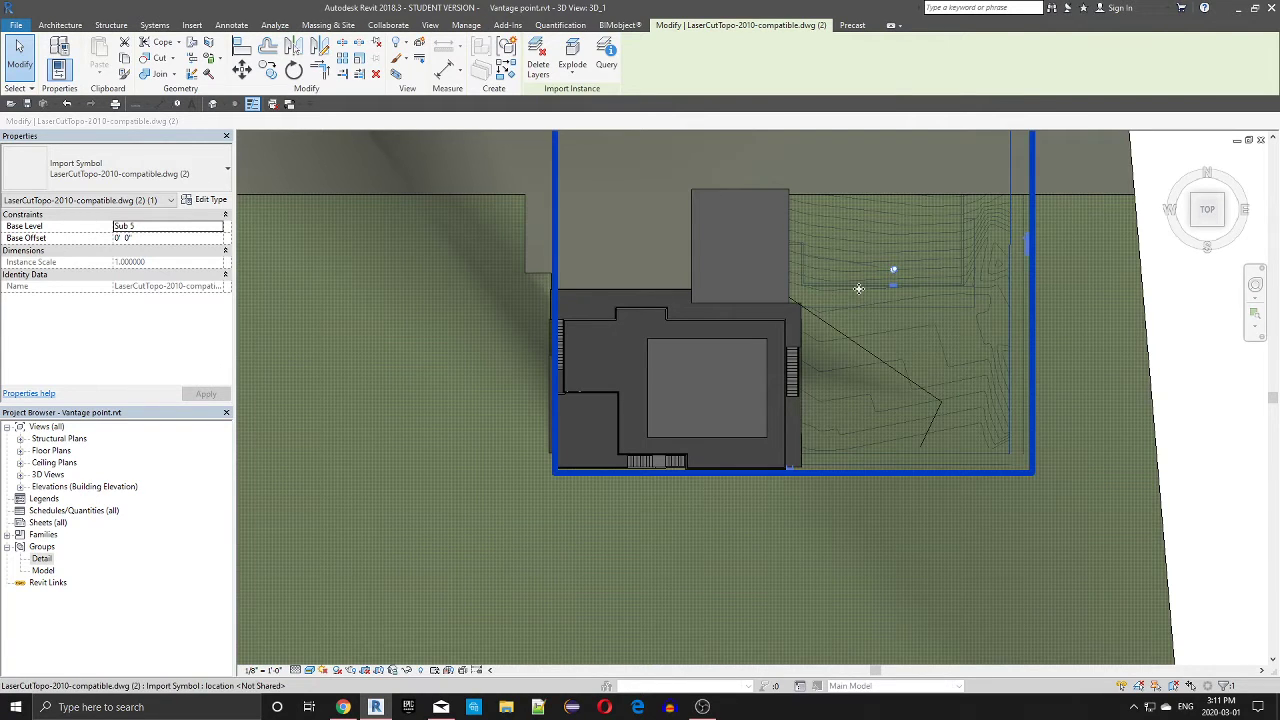
left_click_drag(864, 298, 684, 368)
scroll(684, 368, "up", 3)
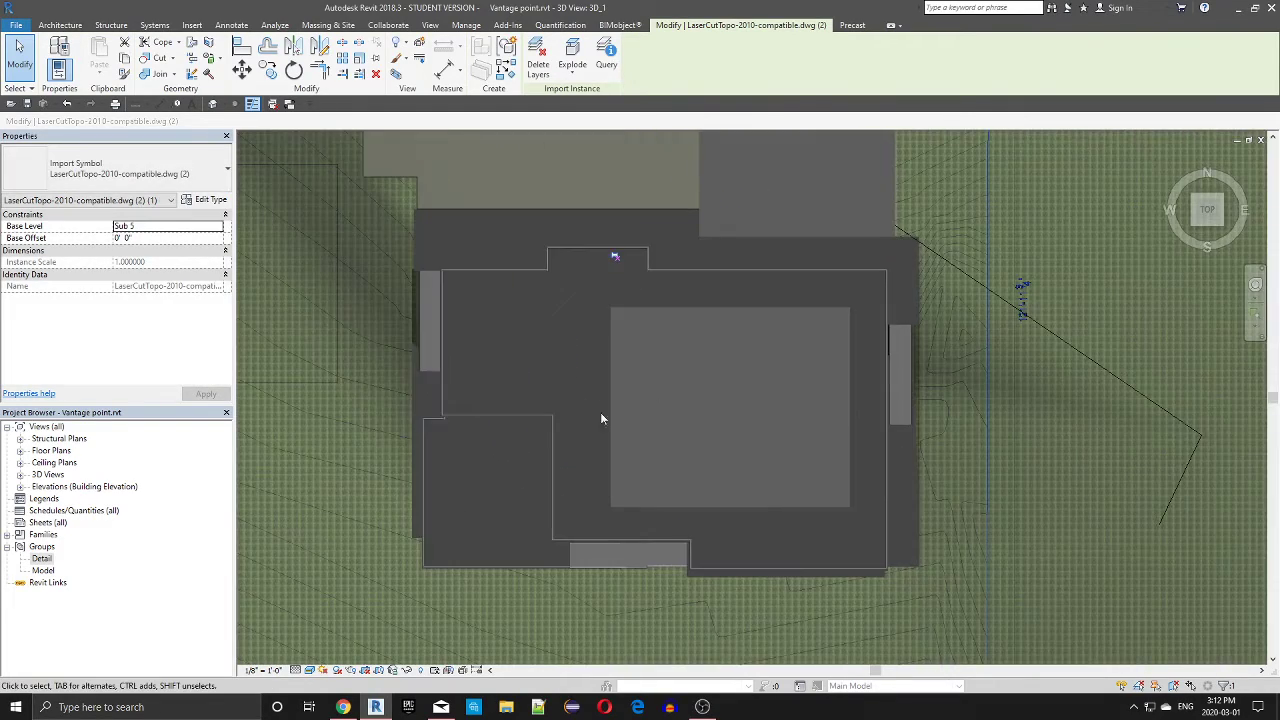
scroll(454, 488, "down", 3)
scroll(401, 418, "up", 1)
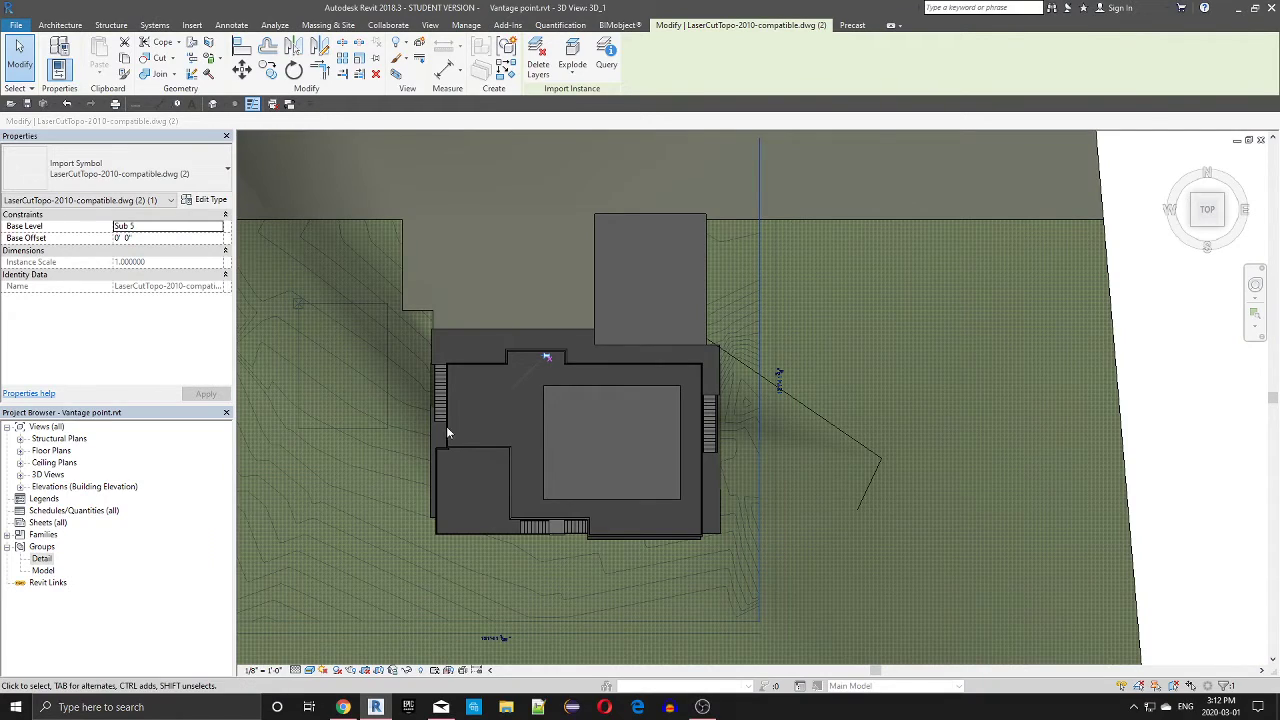
Shift the LaserCutTopo drawing farther south so its building outline lies closer to the modelled house
left_click_drag(758, 506, 756, 569)
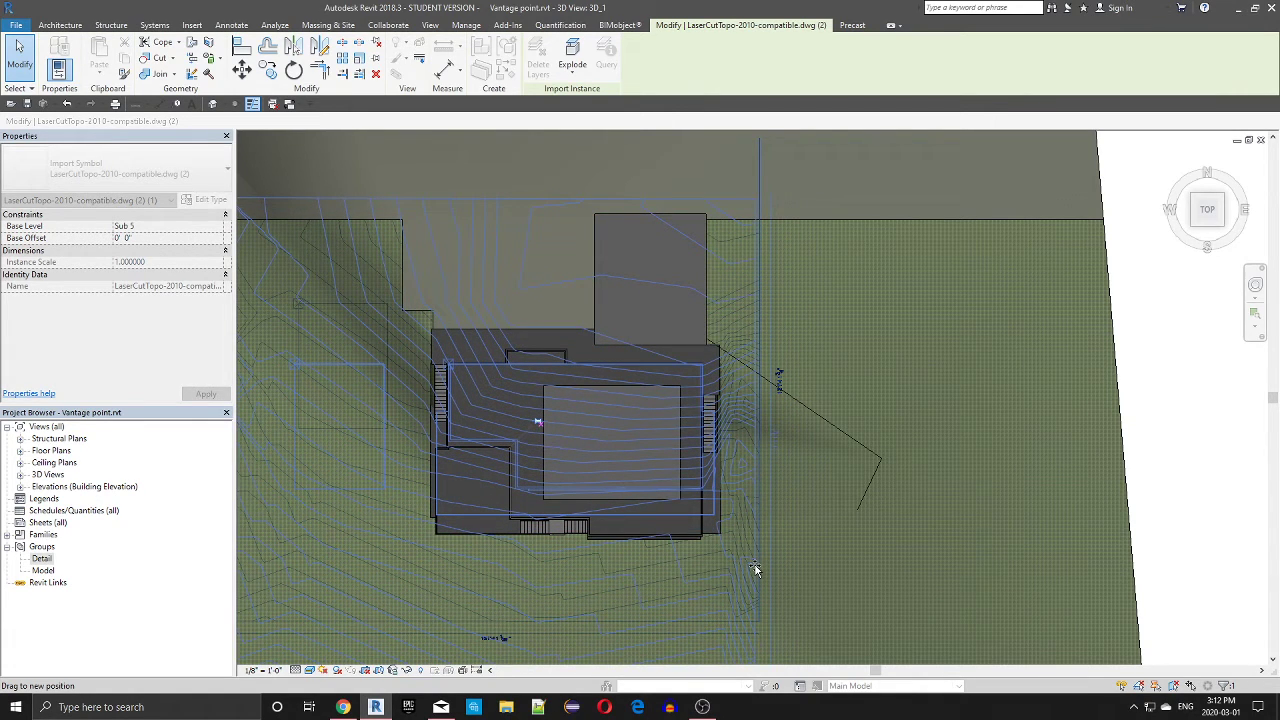
left_click_drag(756, 569, 756, 569)
scroll(756, 569, "down", 1)
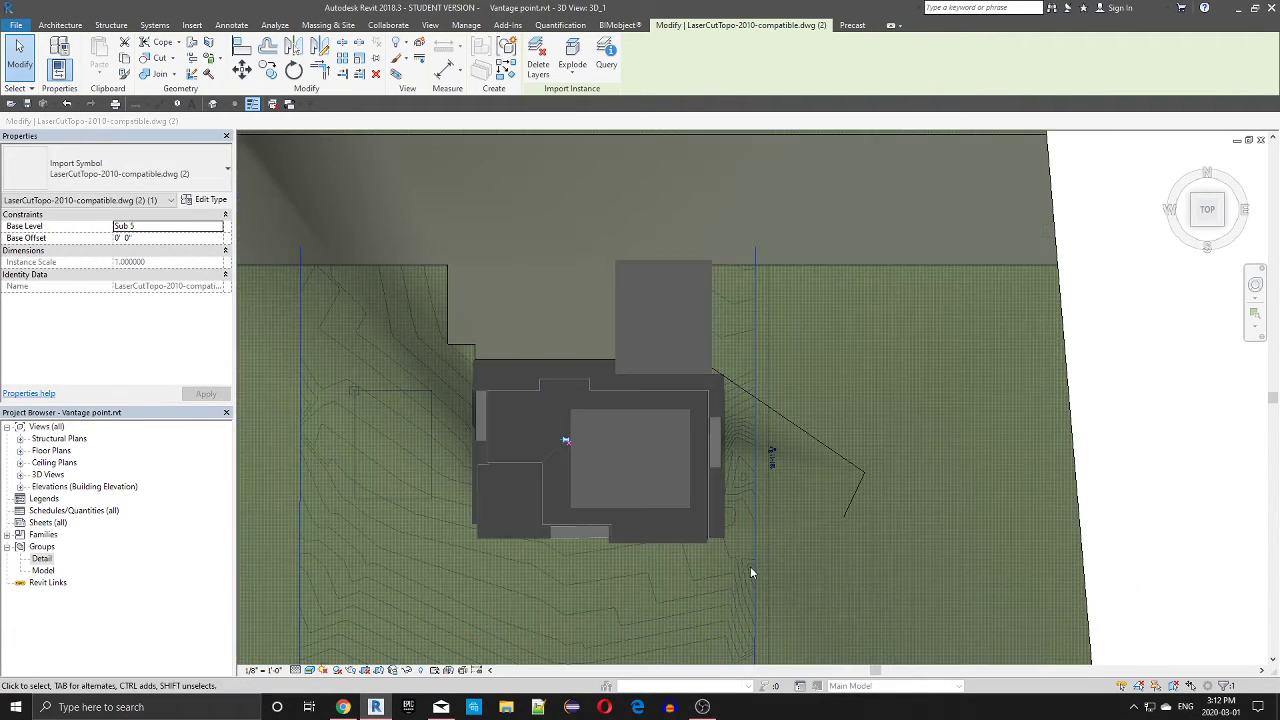
scroll(407, 615, "down", 3)
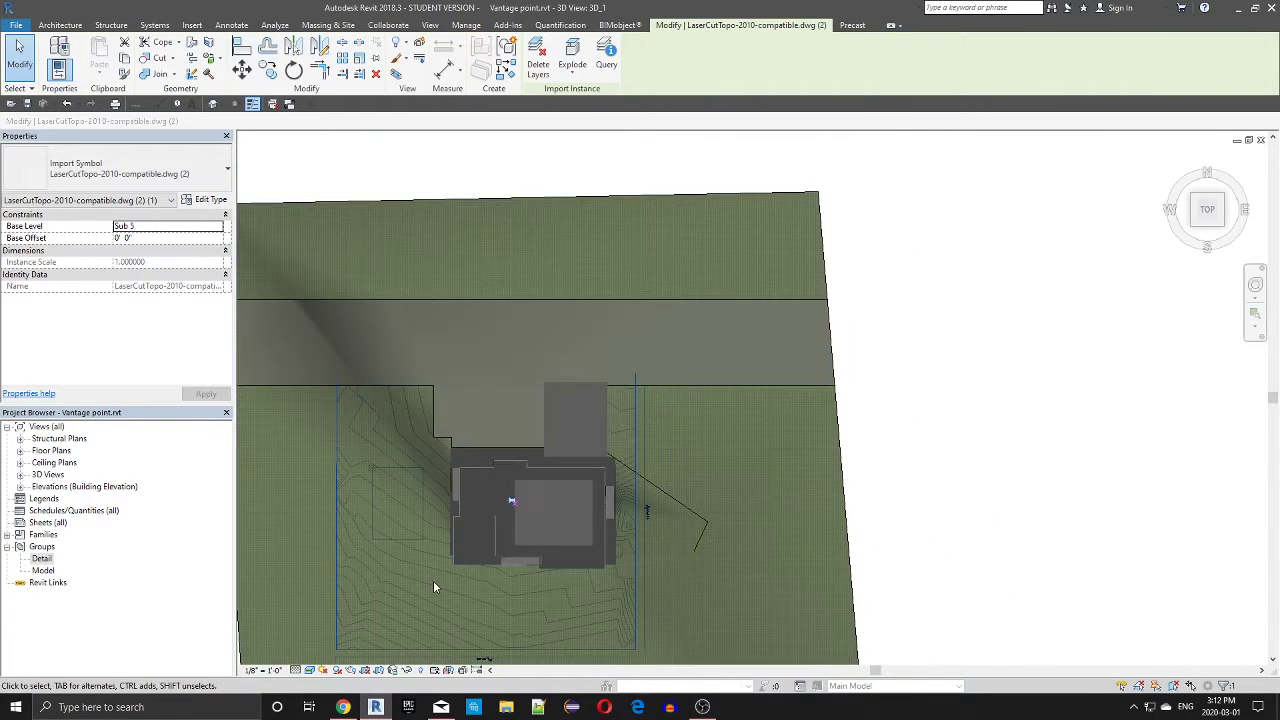
middle_click_drag(433, 580, 482, 431)
scroll(480, 431, "up", 1)
scroll(480, 431, "up", 2)
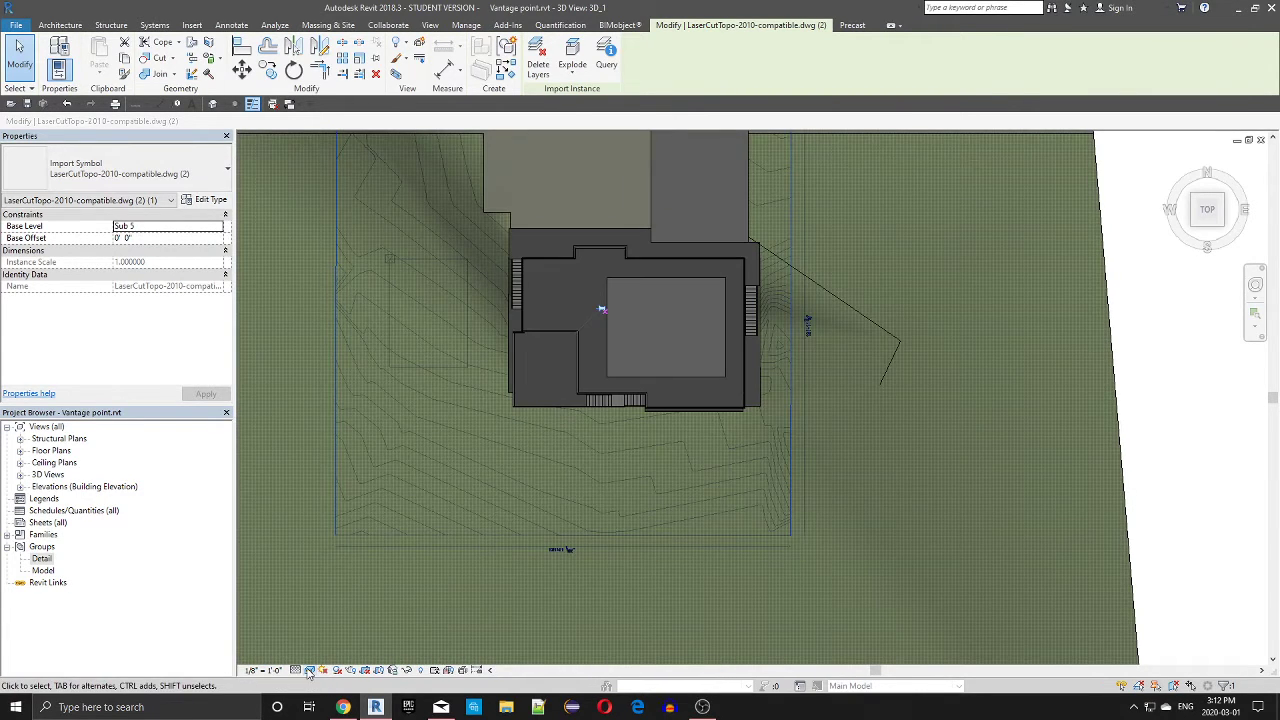
Set the 3D view's visual style to Wireframe and examine the imported contours around the house at an angle
left_click(296, 670)
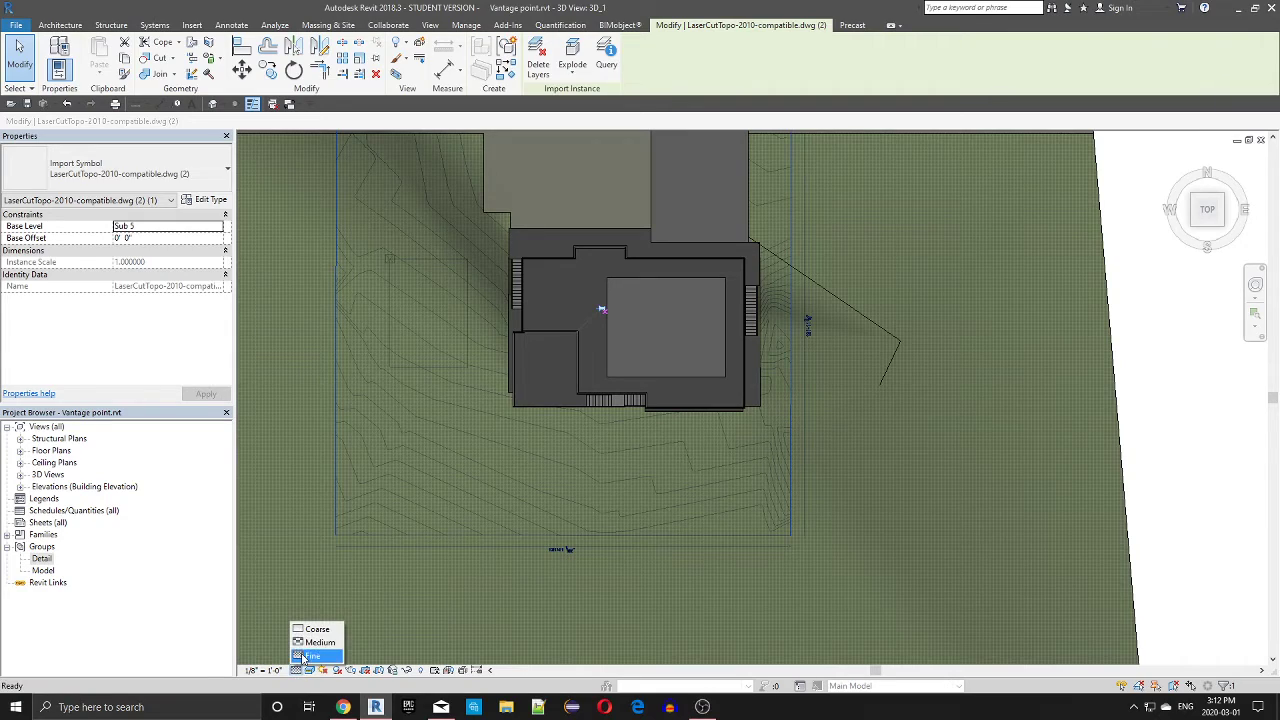
key("Escape")
key("Escape")
left_click(310, 670)
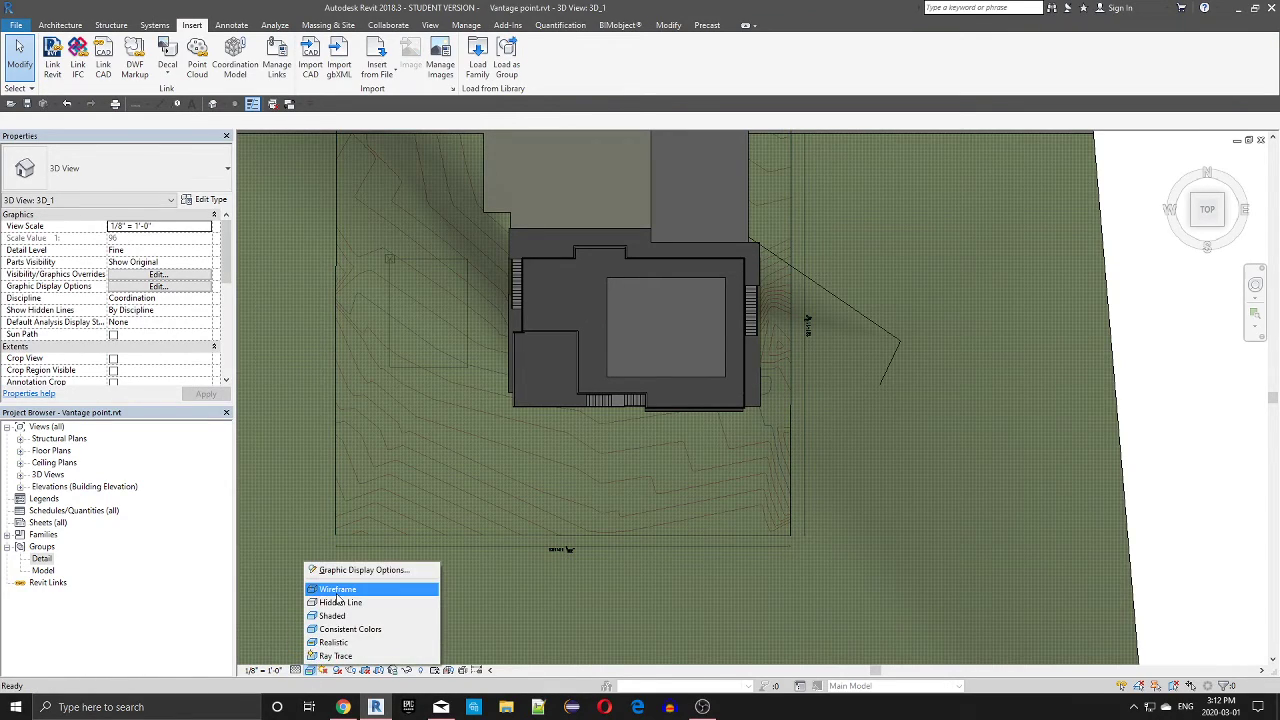
left_click(338, 591)
scroll(575, 432, "down", 2)
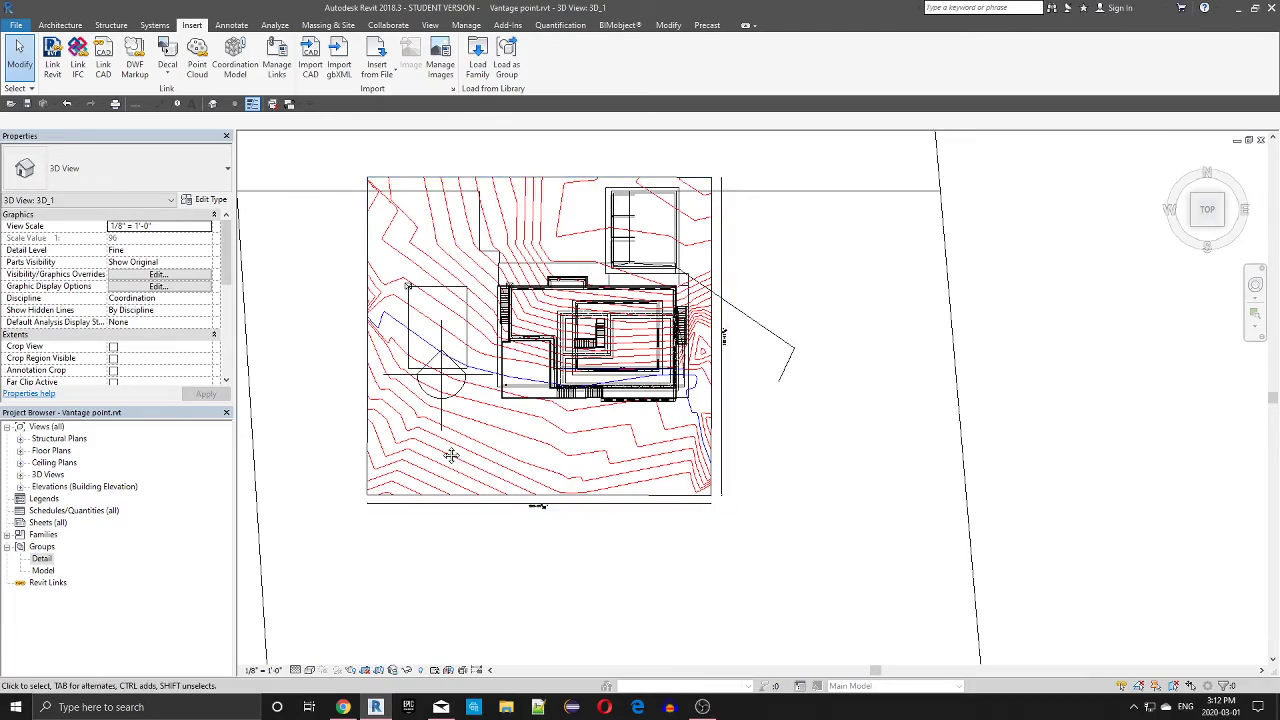
middle_click_drag(573, 471, 710, 449, "shift")
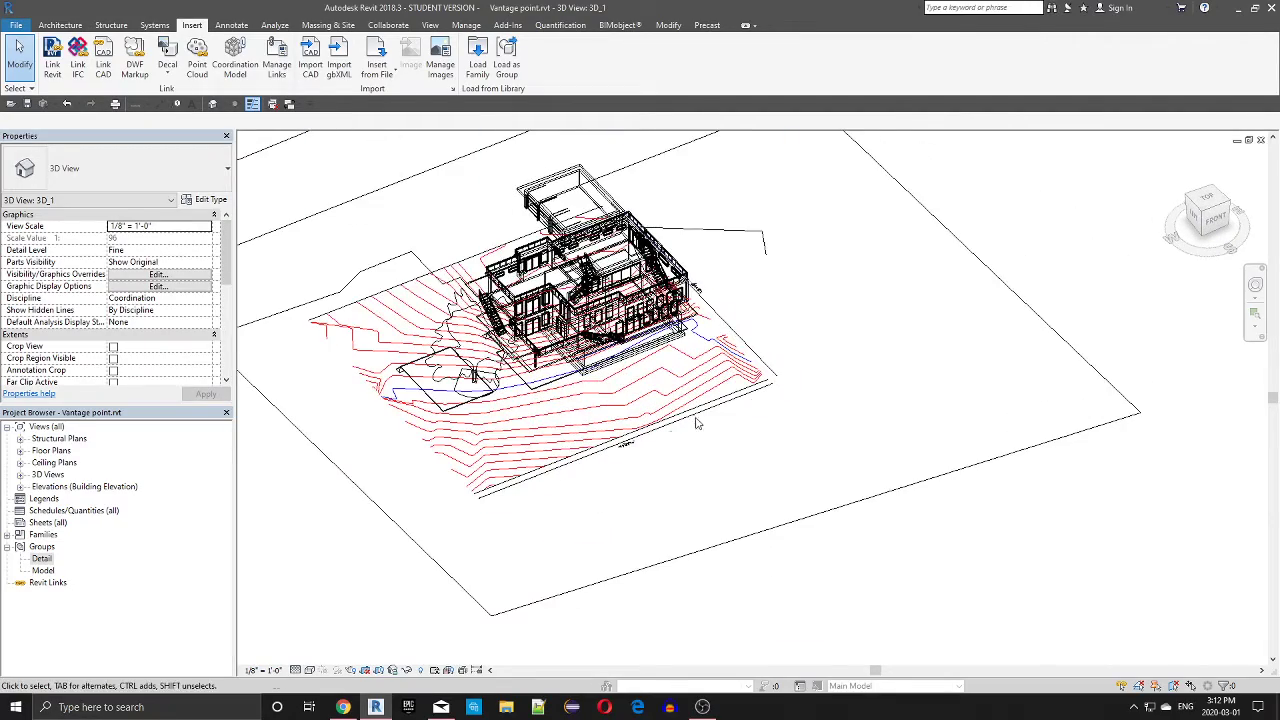
scroll(643, 394, "up", 3)
scroll(643, 394, "down", 1)
scroll(546, 385, "down", 2)
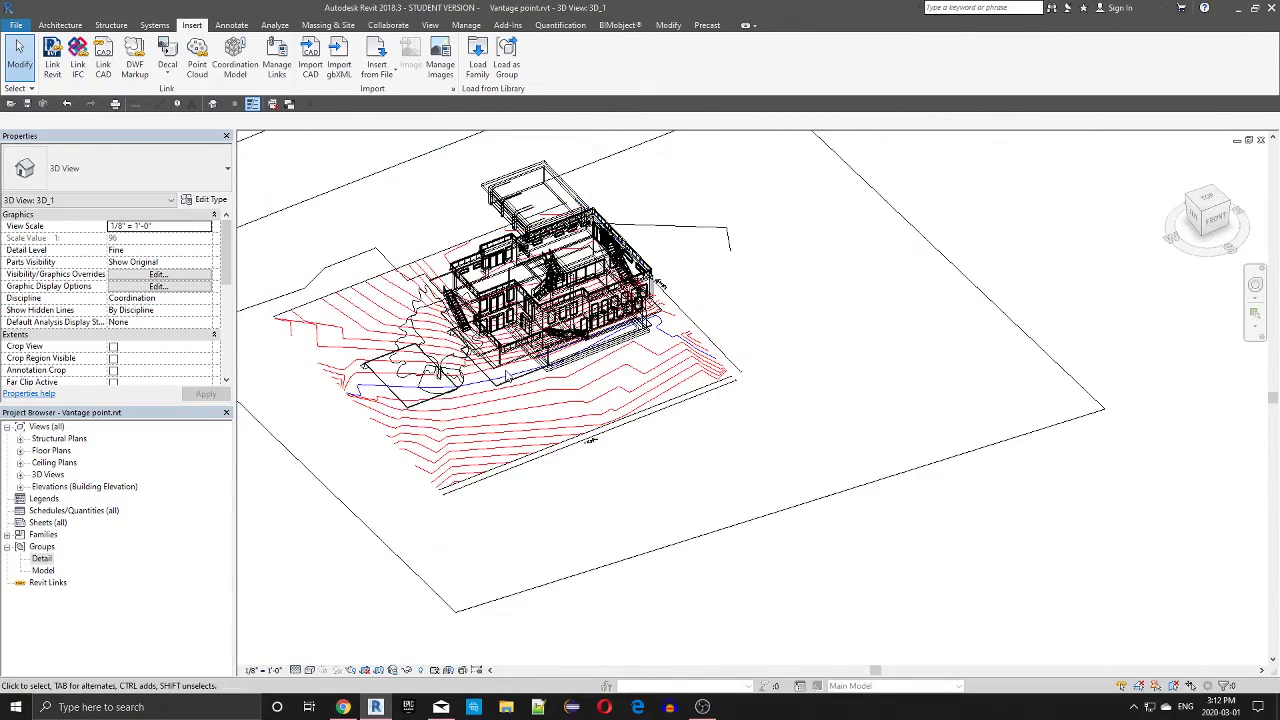
Orient the 3D view to the top and compare the imported LaserCutTopo contours with the modelled house outline
scroll(506, 376, "up", 3)
scroll(506, 376, "down", 2)
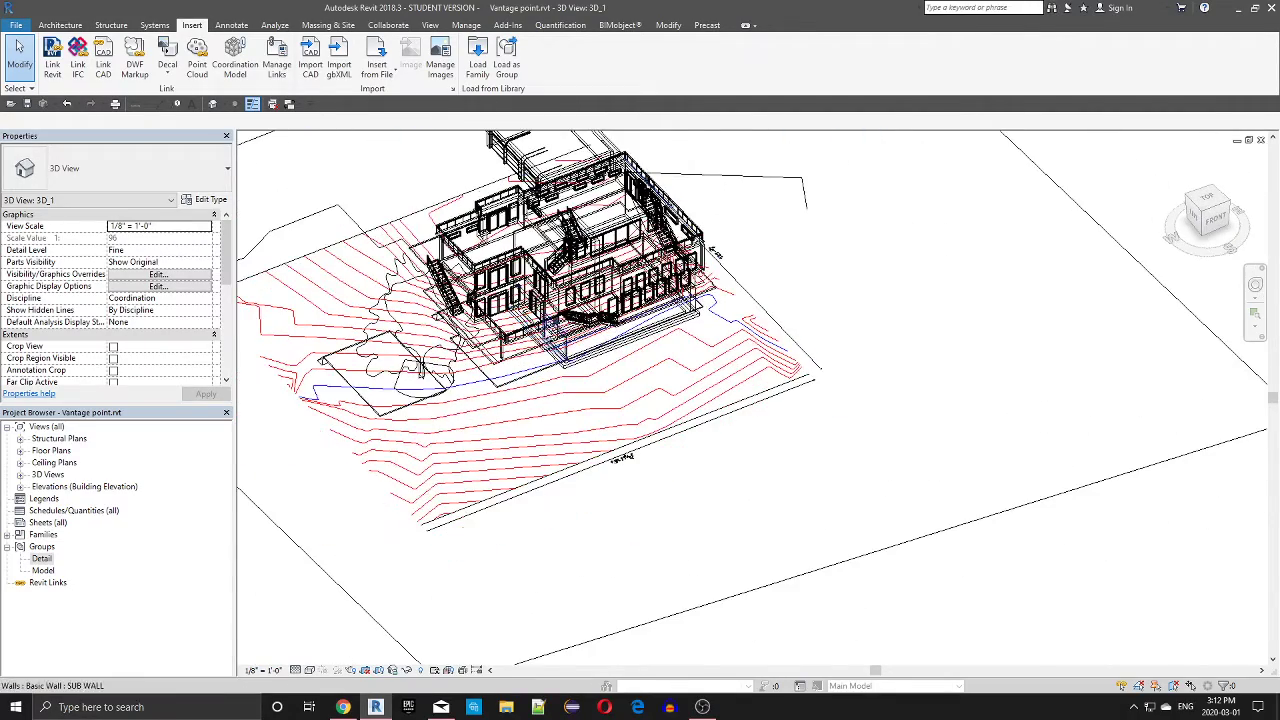
left_click(624, 406)
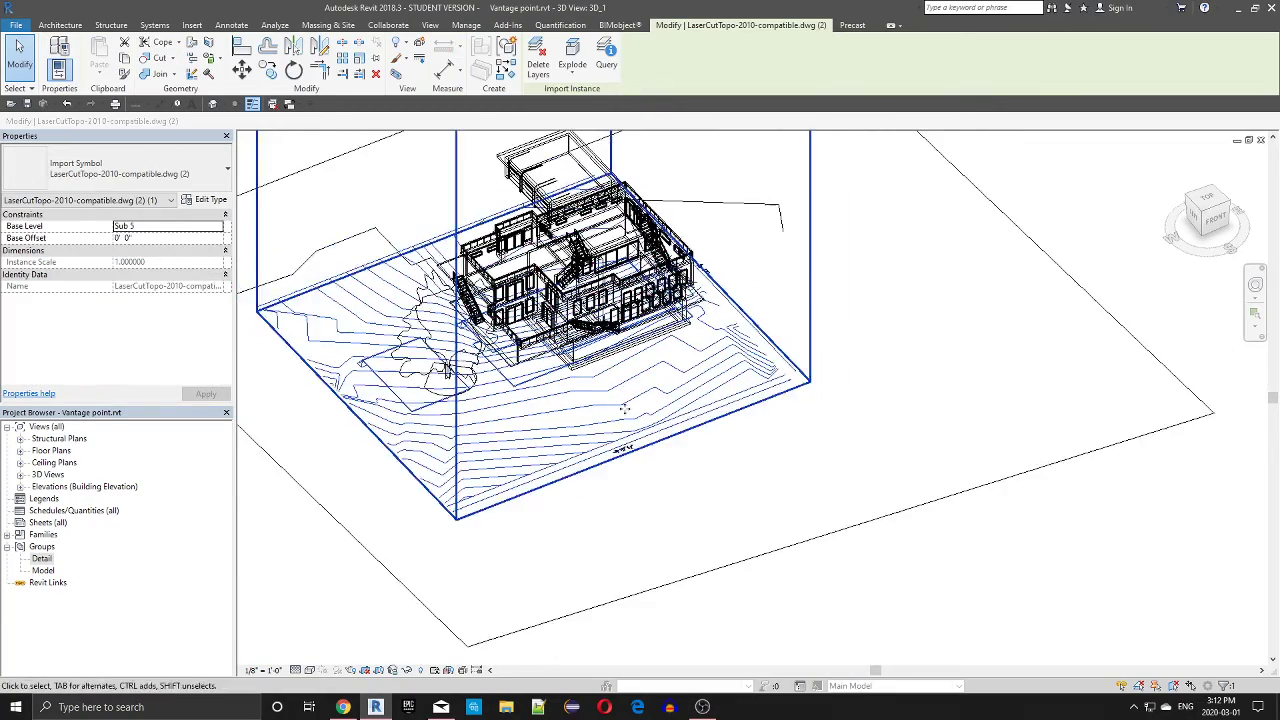
middle_click_drag(624, 408, 640, 370, "shift")
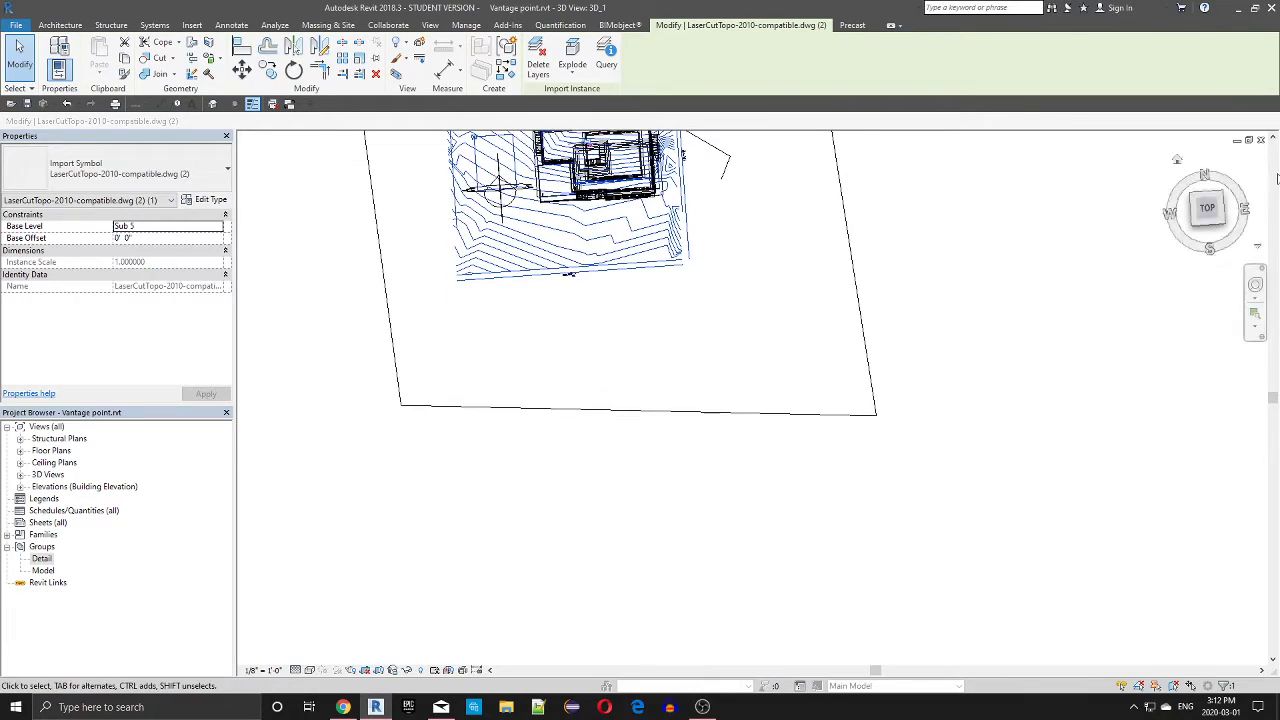
left_click(1207, 210)
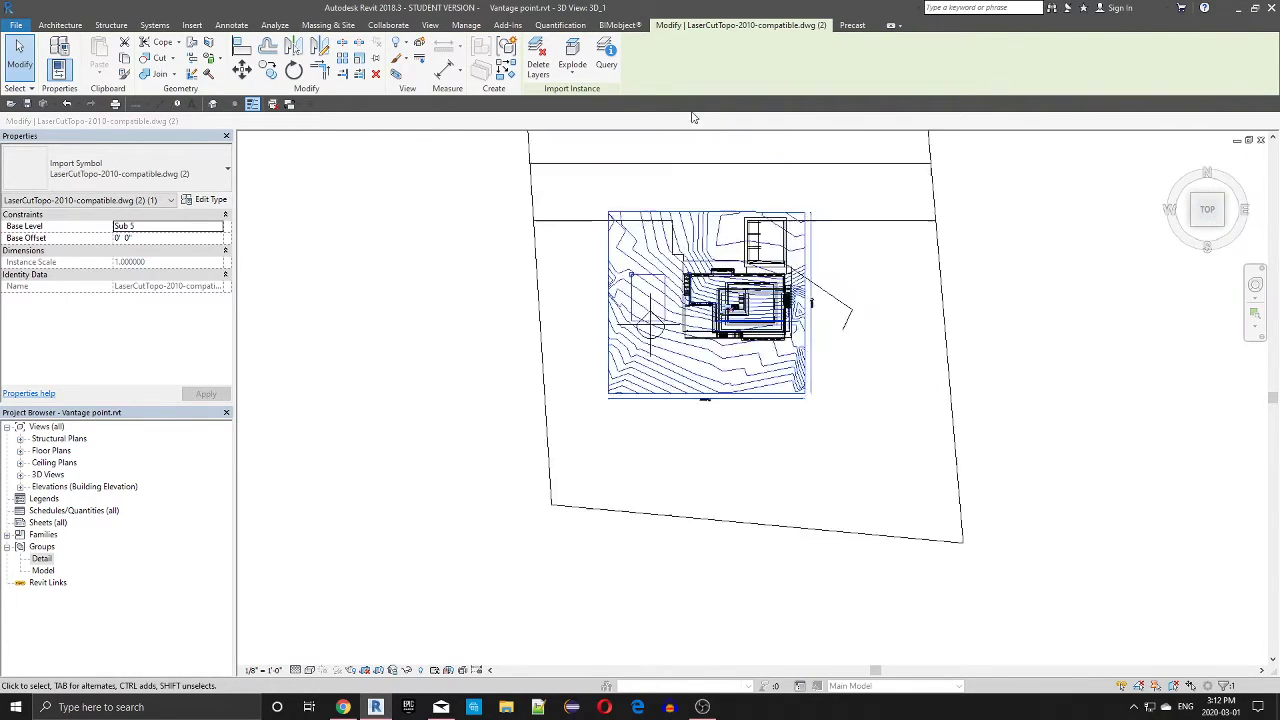
middle_click_drag(714, 132, 754, 222)
scroll(754, 220, "up", 4)
middle_click_drag(1004, 375, 940, 221)
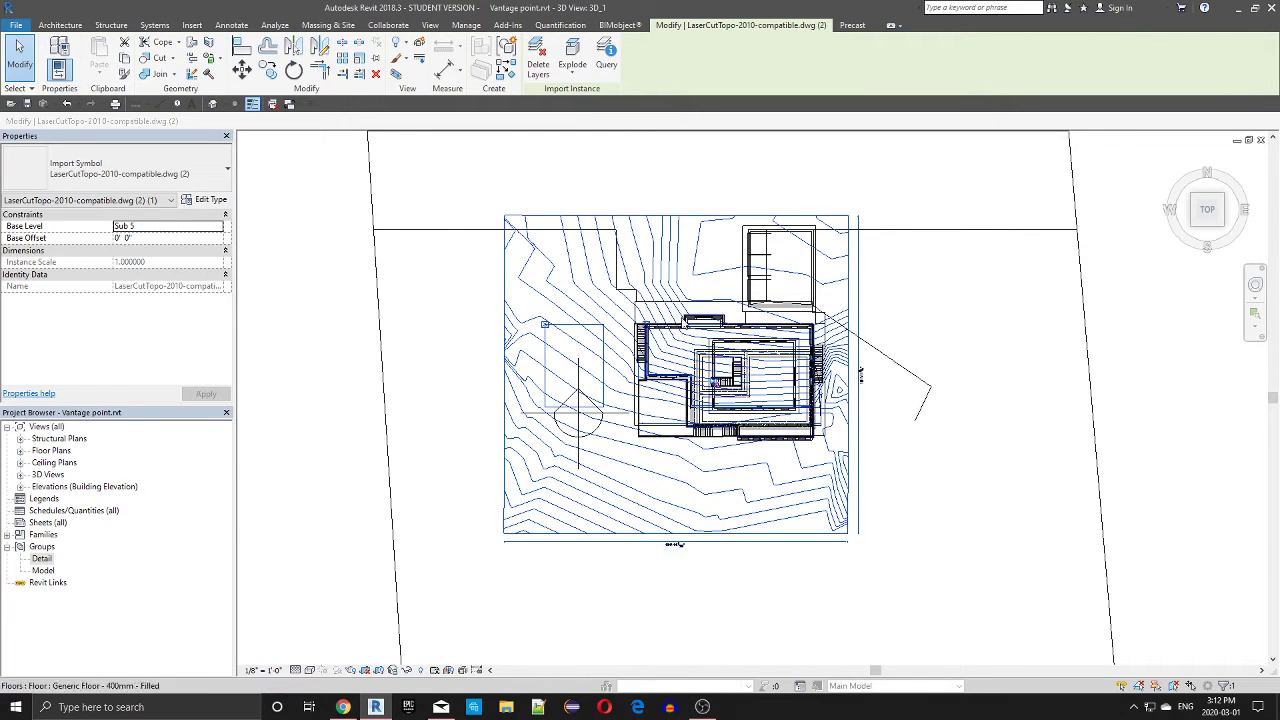
scroll(676, 324, "up", 3)
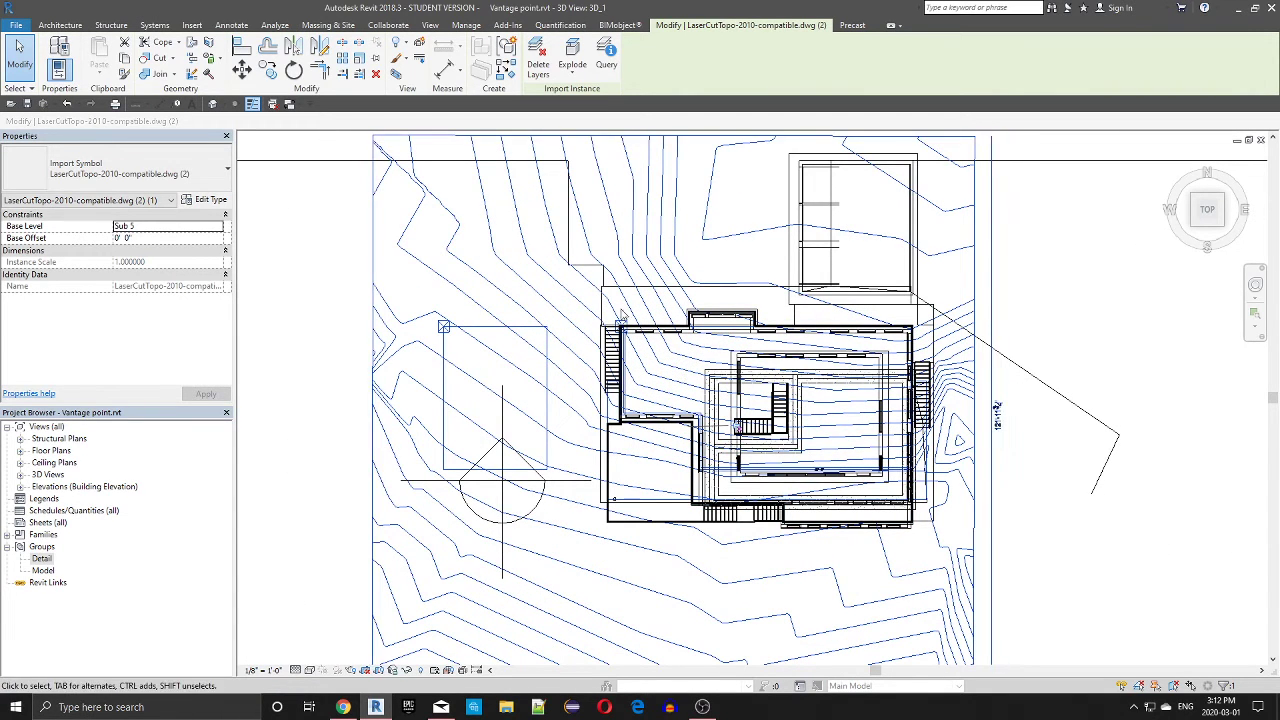
key("Escape")
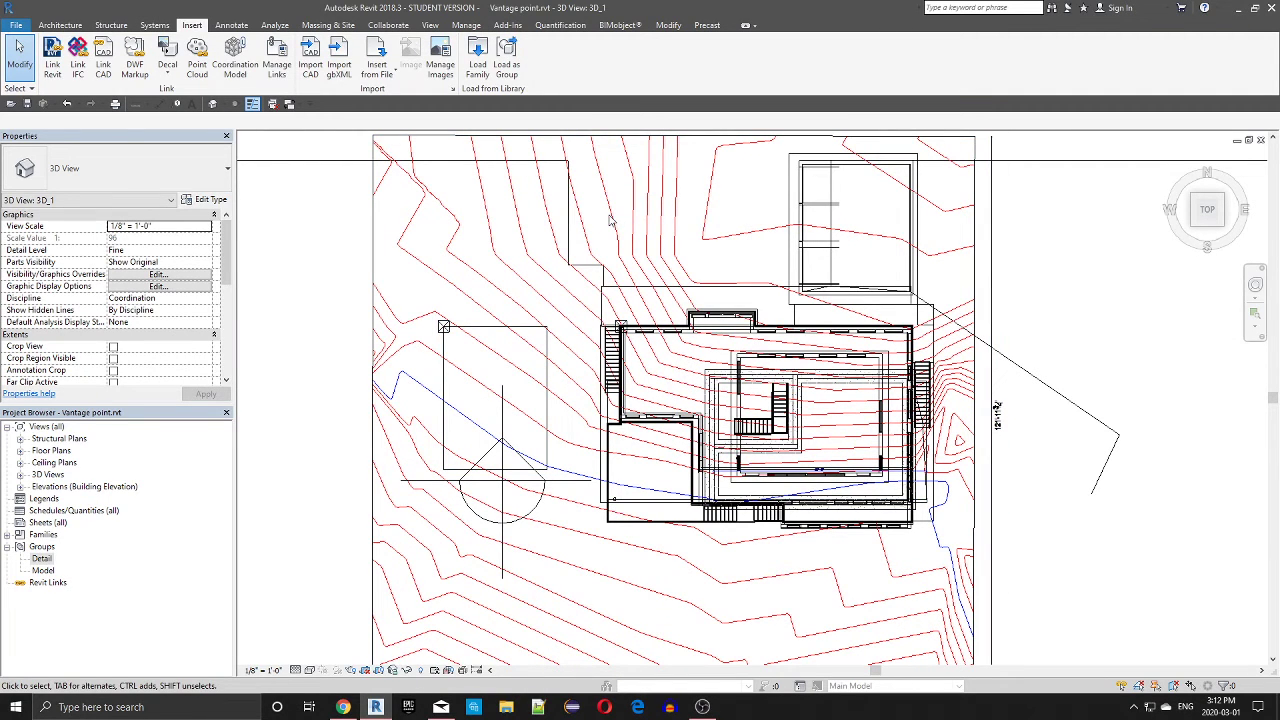
Move the imported LaserCutTopo drawing east, clear of the house and beyond the site boundary
left_click(613, 218)
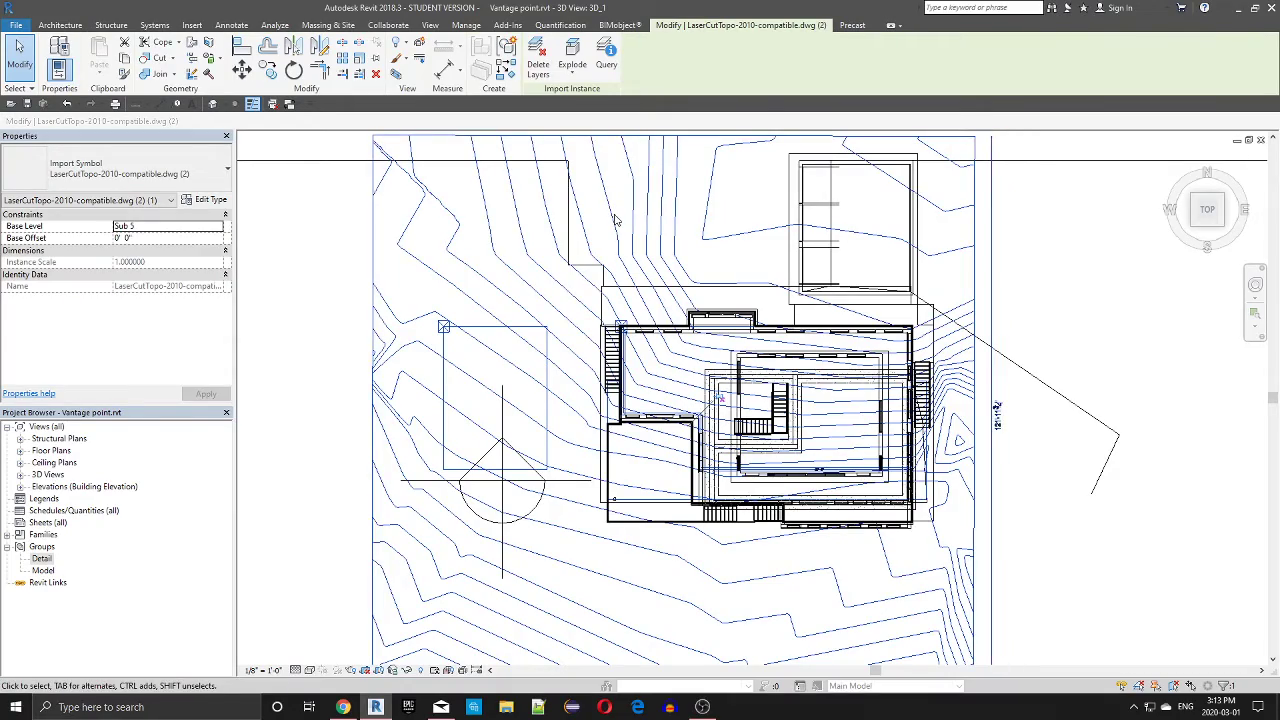
left_click_drag(615, 219, 785, 236)
scroll(797, 247, "down", 10)
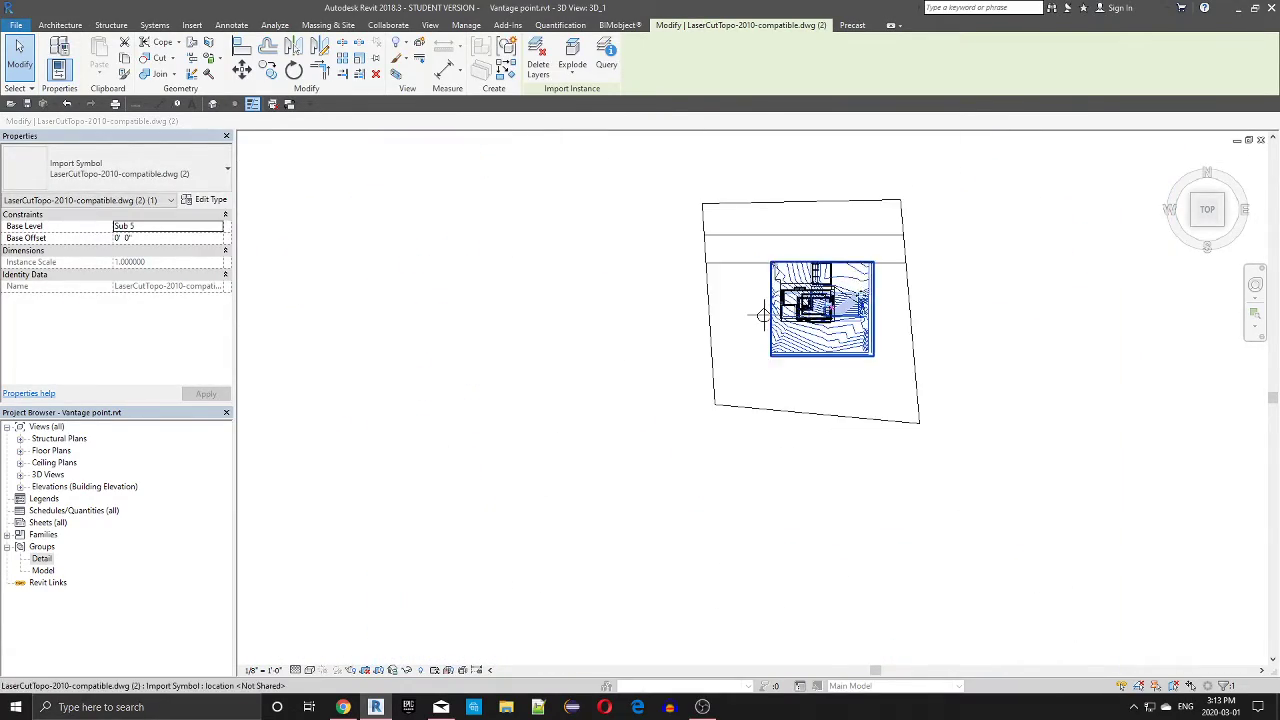
left_click_drag(763, 316, 925, 292)
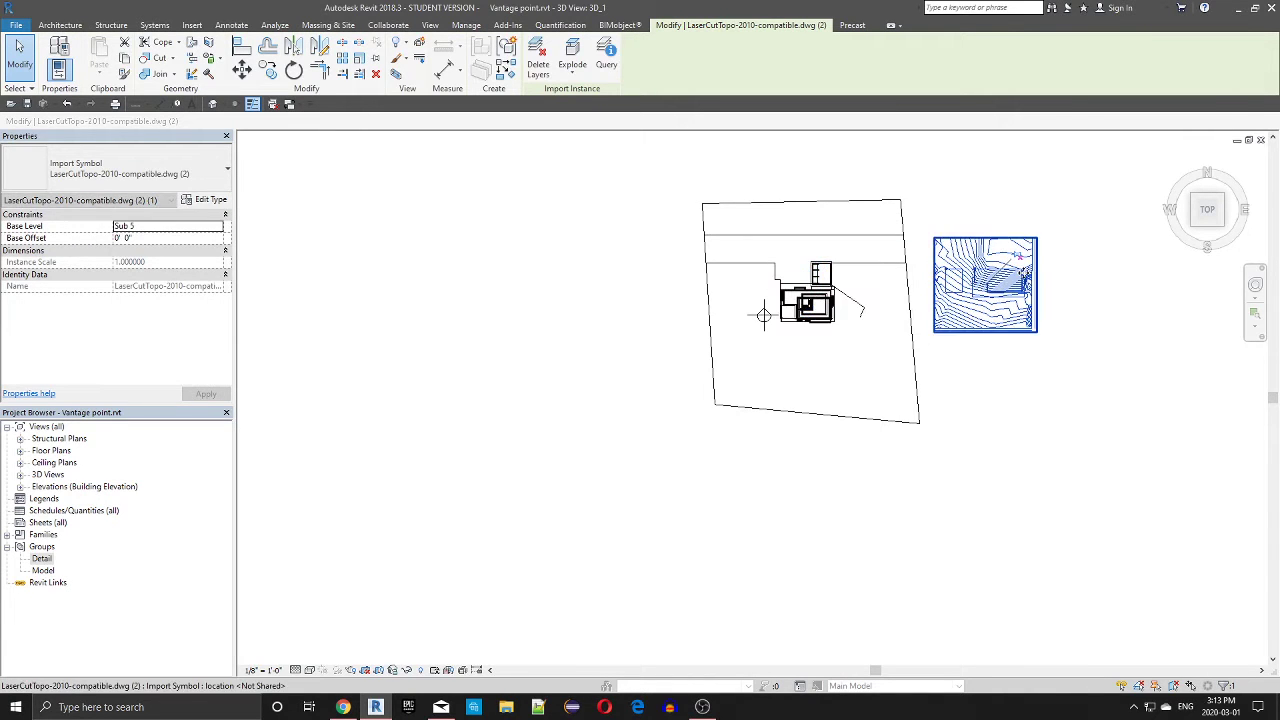
Examine the relocated LaserCutTopo contours closely from above and from progressively lower angles
scroll(1148, 325, "up", 5)
scroll(1147, 326, "up", 3)
middle_click_drag(842, 246, 875, 426)
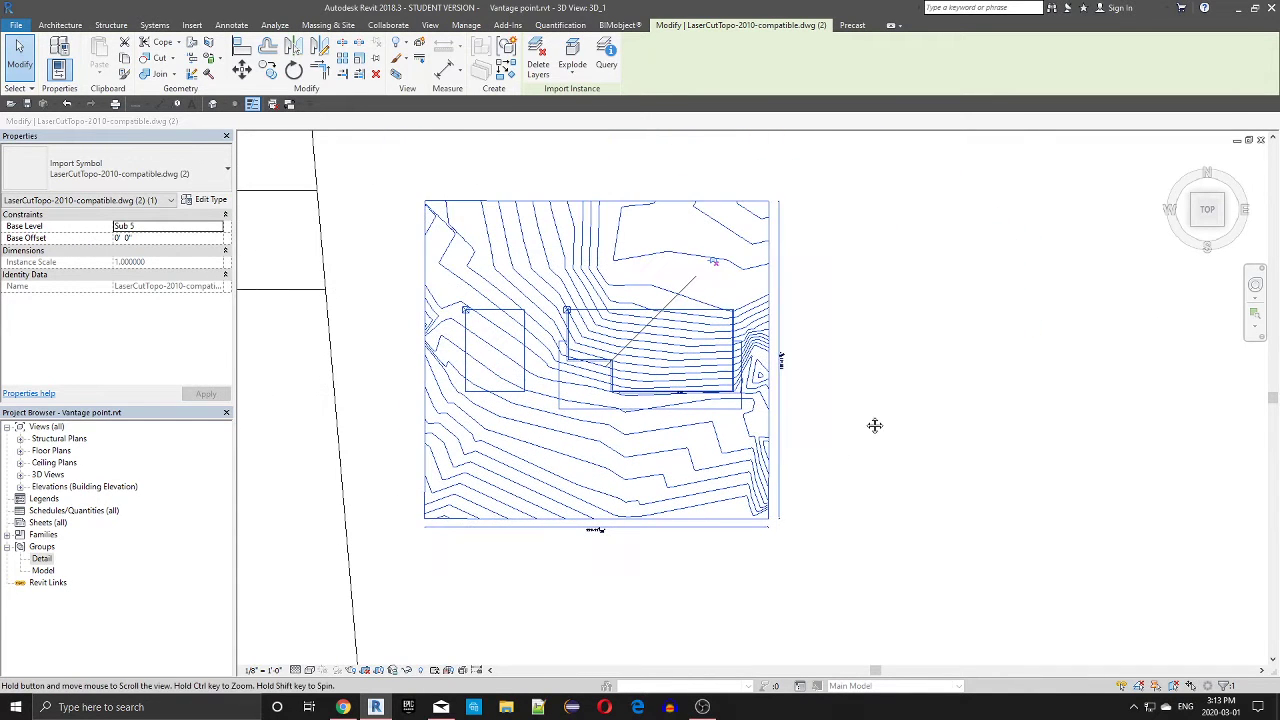
scroll(662, 360, "up", 1)
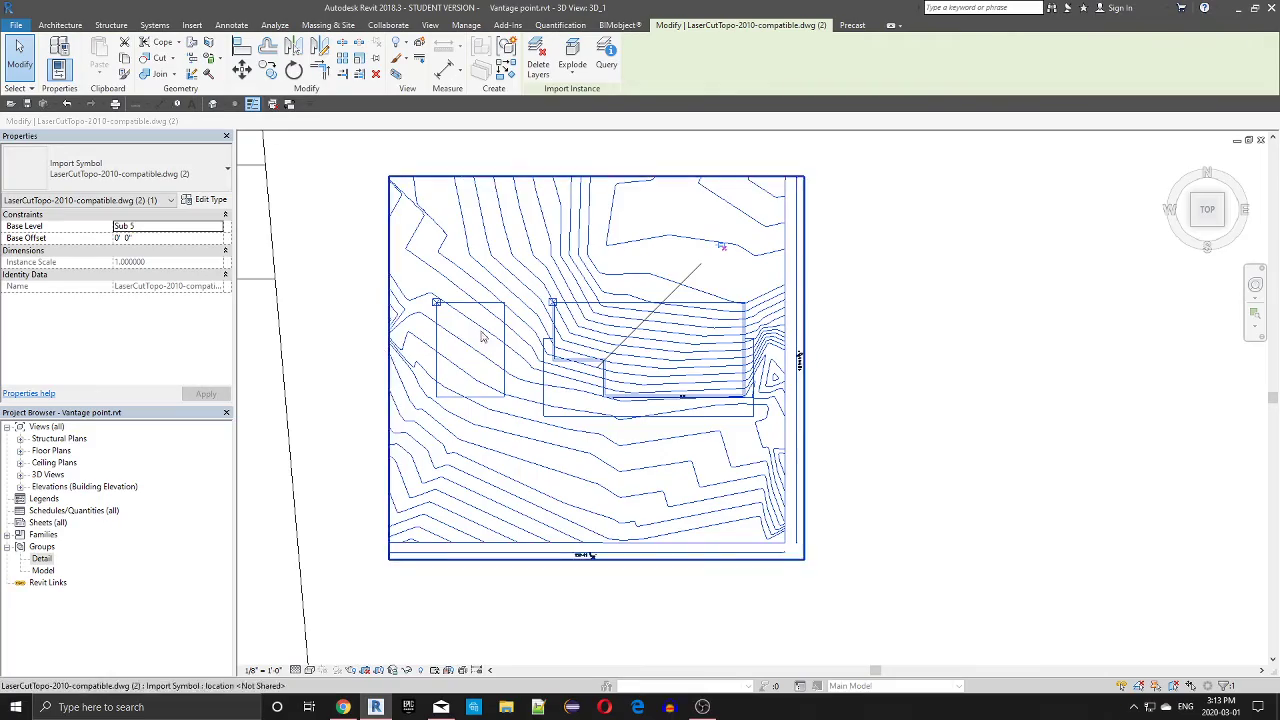
scroll(447, 338, "up", 4)
scroll(623, 294, "down", 4)
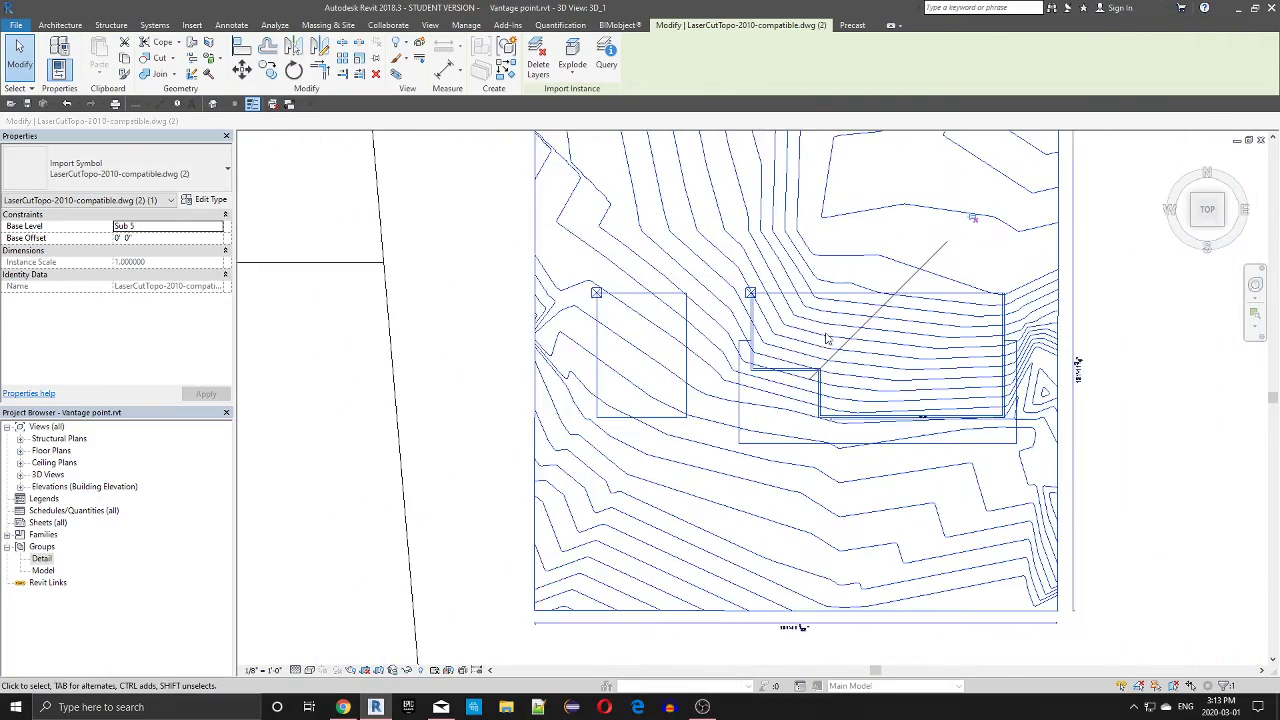
middle_click_drag(623, 294, 790, 232, "shift")
scroll(868, 372, "down", 1)
middle_click_drag(872, 378, 829, 130)
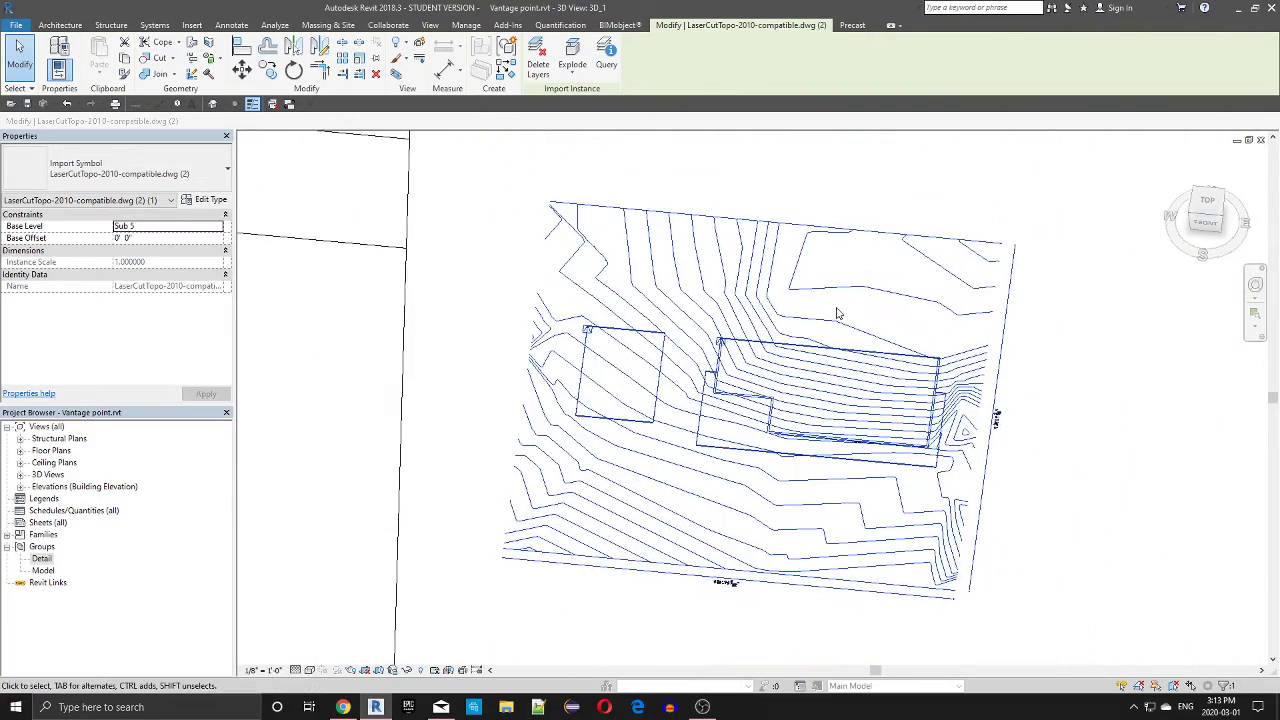
scroll(838, 313, "down", 4)
middle_click_drag(850, 338, 828, 45, "shift")
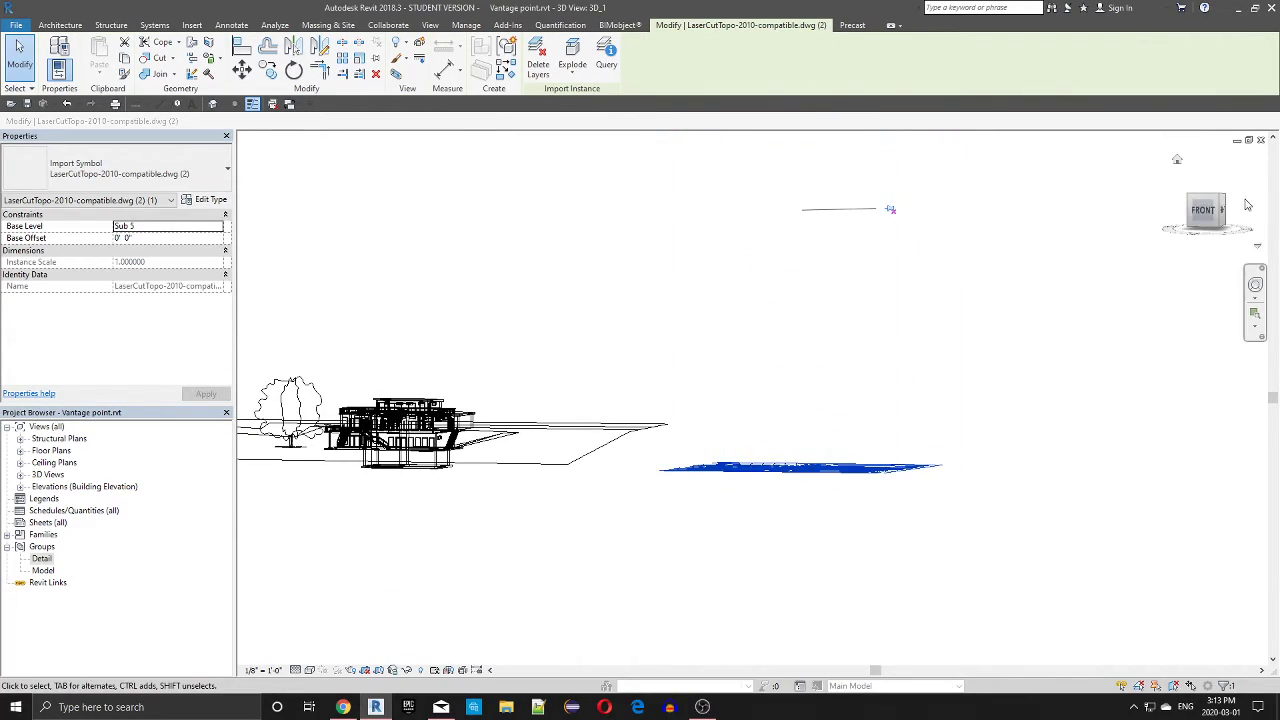
Orient the 3D view to the front and compare the contour drawing's elevation with the house, then inspect its contours at an angle
left_click(1203, 214)
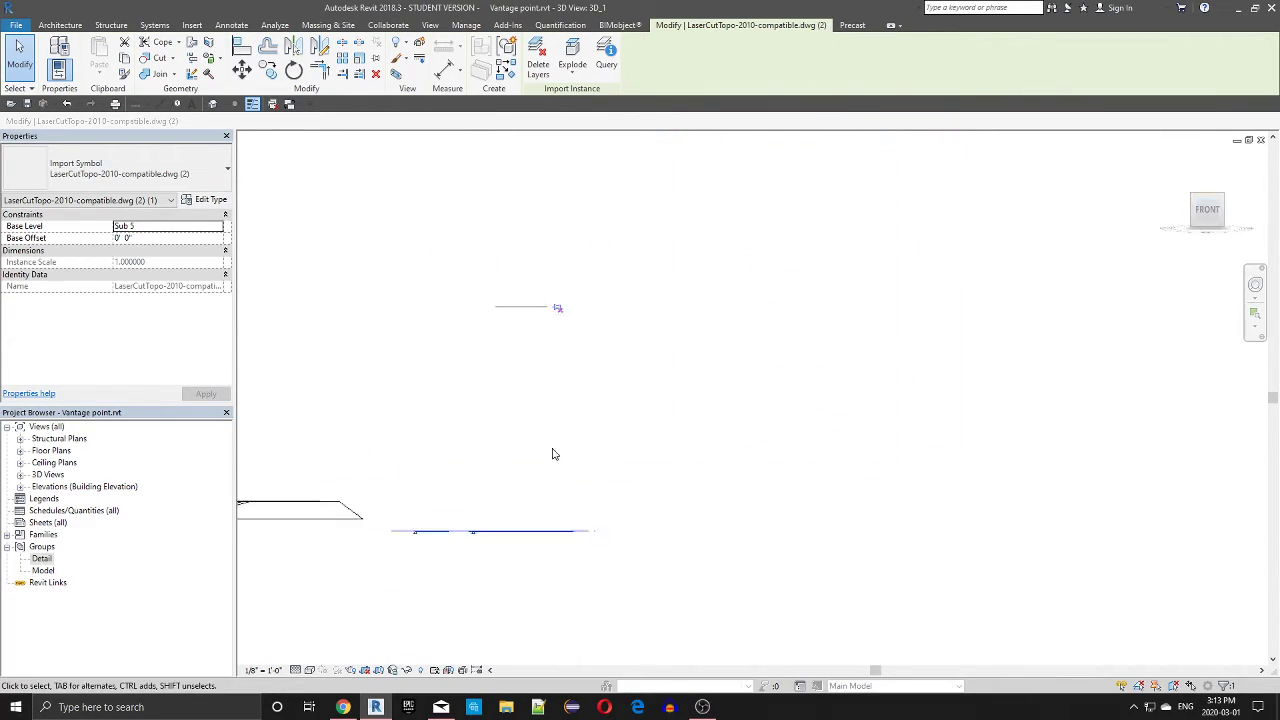
scroll(950, 474, "down", 2)
scroll(880, 545, "up", 1)
middle_click_drag(870, 551, 849, 351)
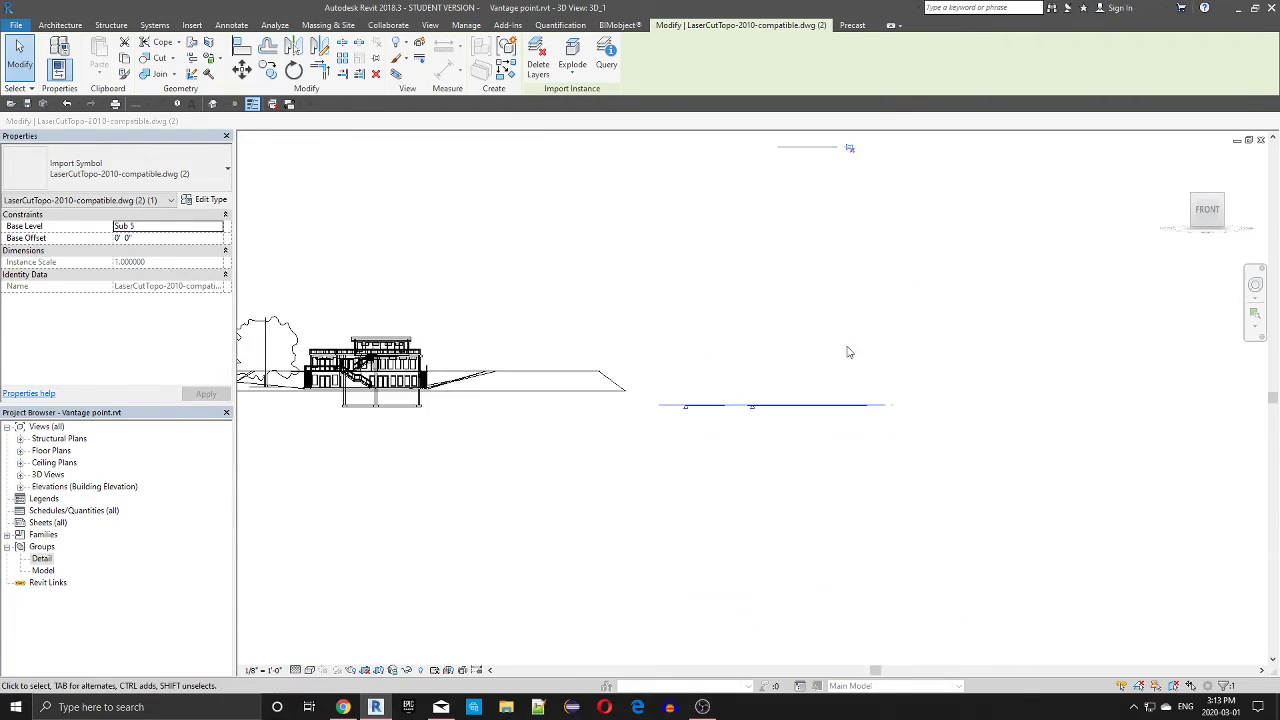
scroll(838, 369, "up", 9)
middle_click_drag(661, 280, 560, 610, "shift")
scroll(662, 400, "down", 1)
middle_click_drag(673, 418, 714, 633)
key("Escape")
scroll(726, 575, "down", 4)
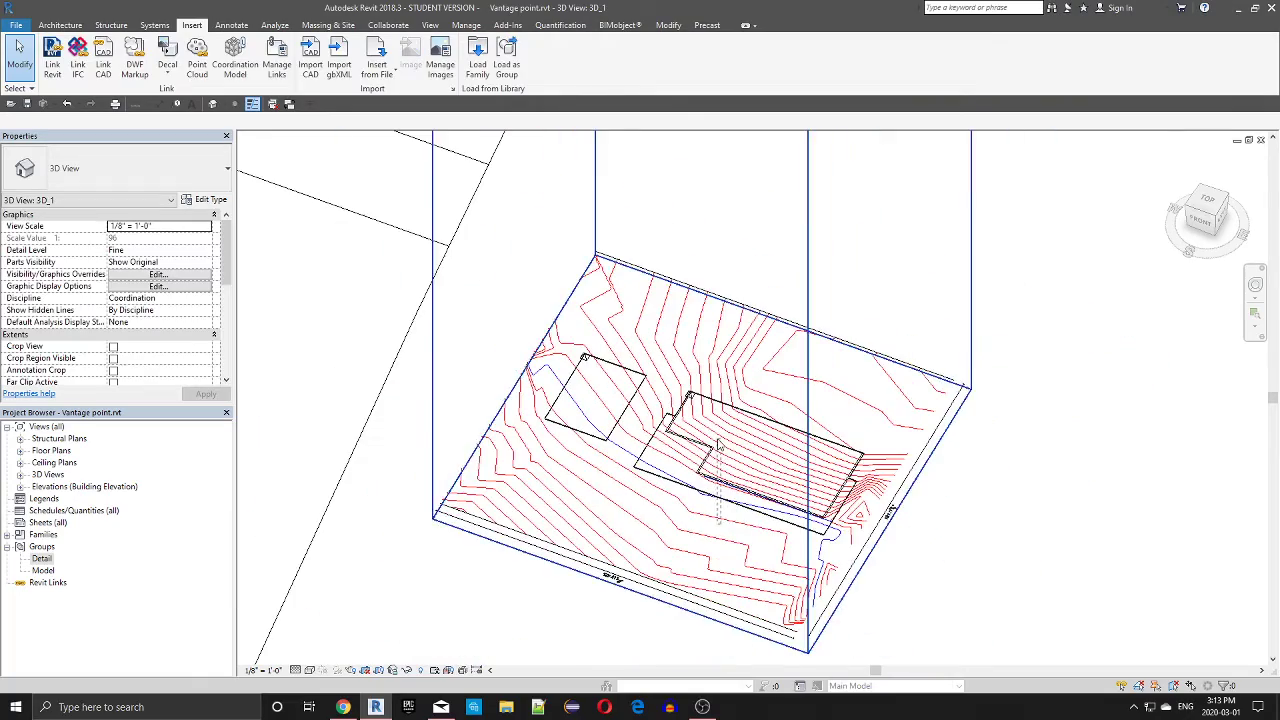
Shift the LaserCutTopo drawing slightly farther northeast of the site and deselect it
left_click(650, 518)
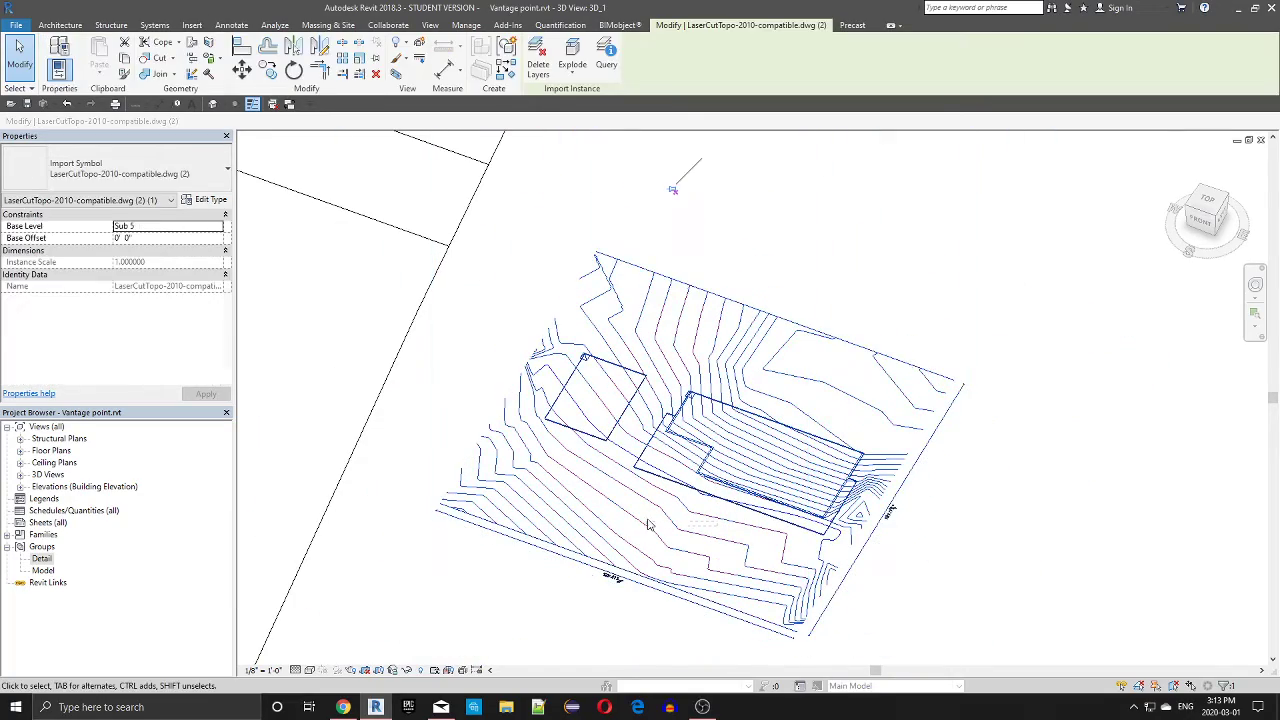
left_click_drag(626, 495, 638, 453)
key("Escape")
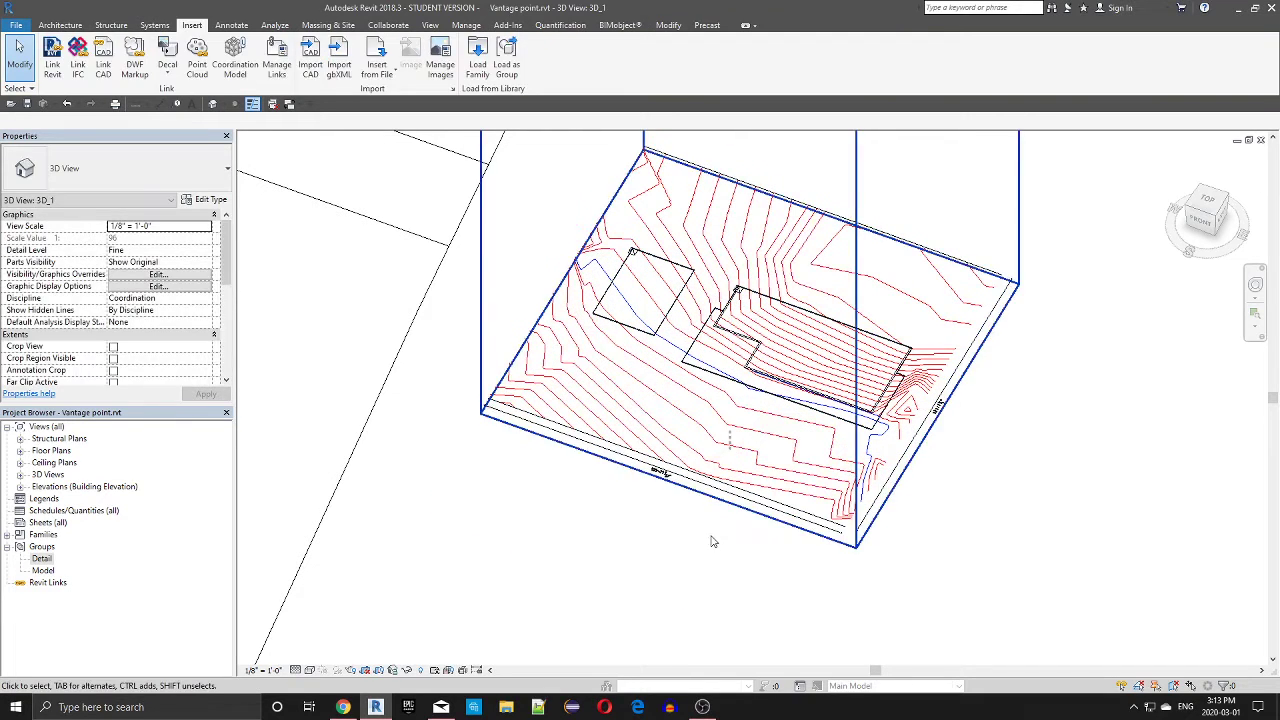
Select the LaserCutTopo drawing together with the site boundary linework beside it
left_click(721, 467)
left_click(709, 499)
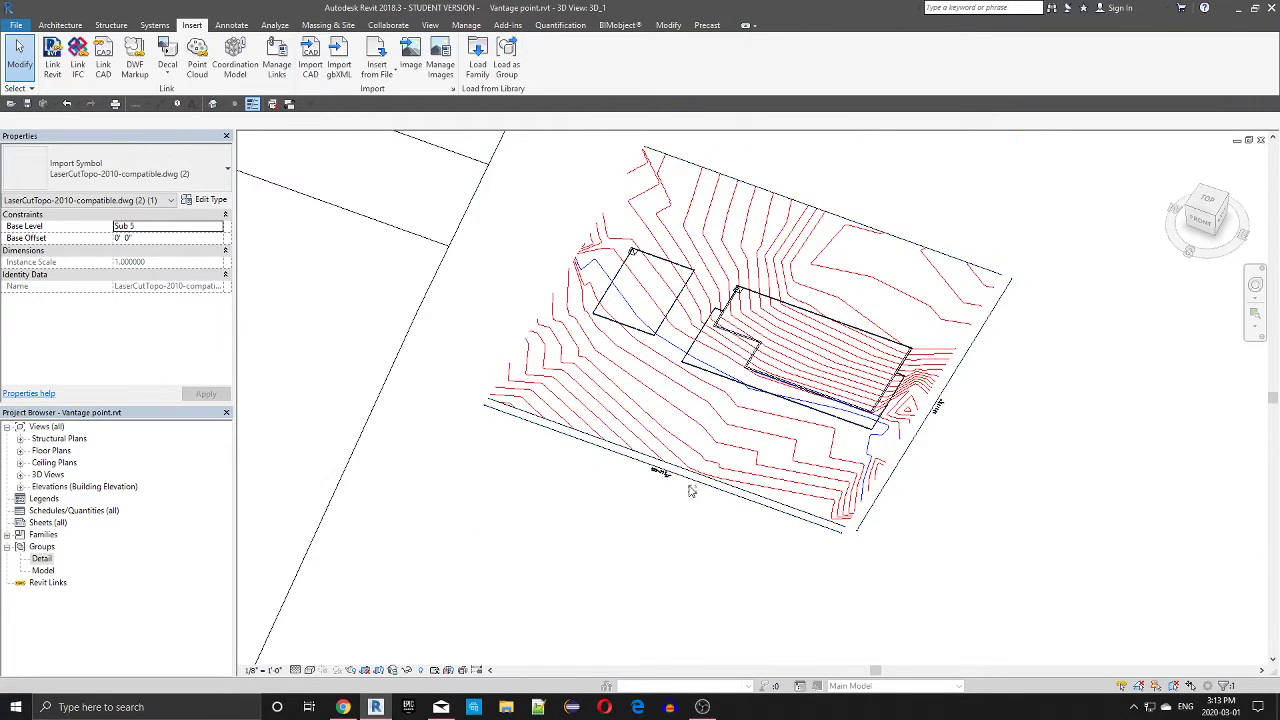
left_click_drag(696, 492, 333, 30)
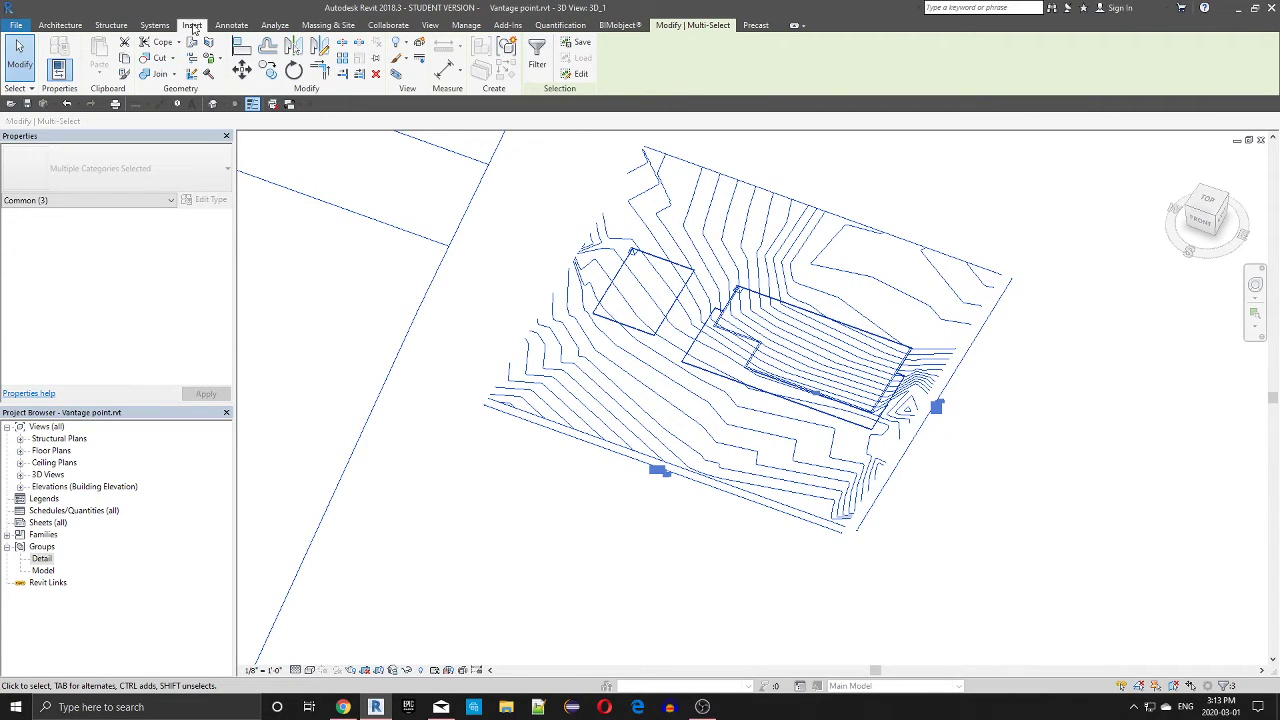
Look through the site, architecture, systems, insert, quantification and project management commands for a tool to use on the selected contours
left_click(313, 26)
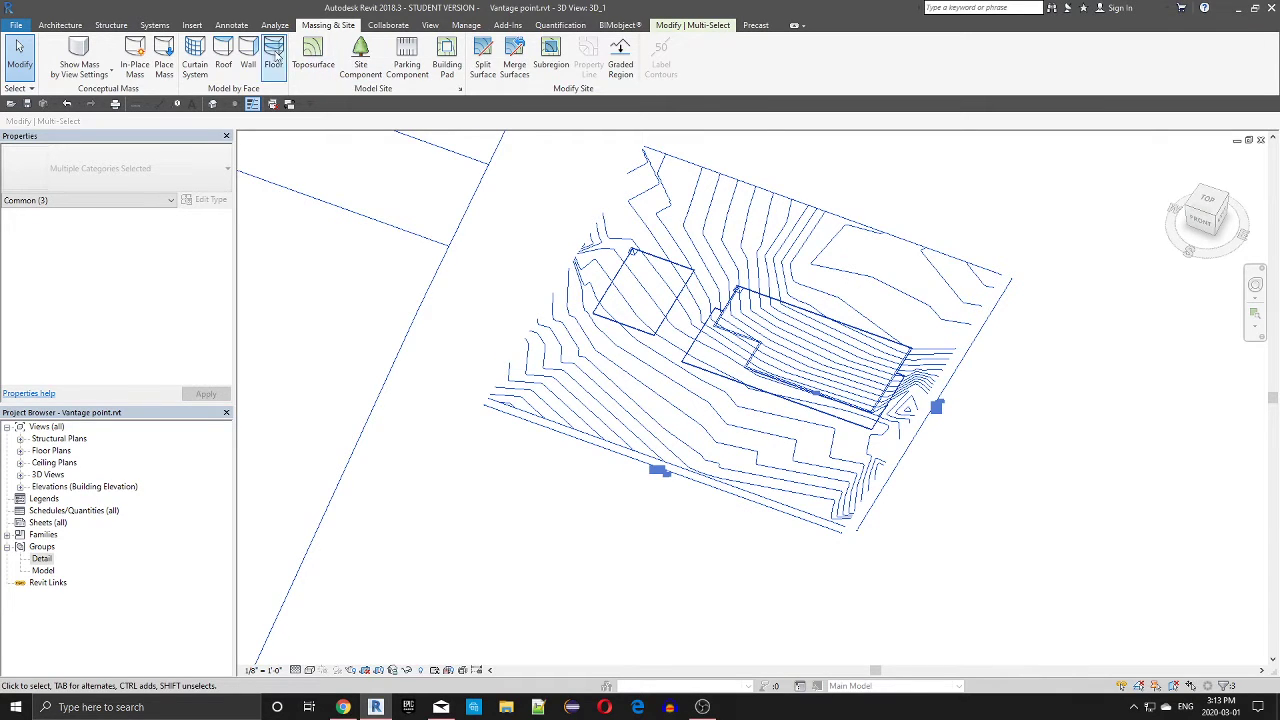
left_click(78, 26)
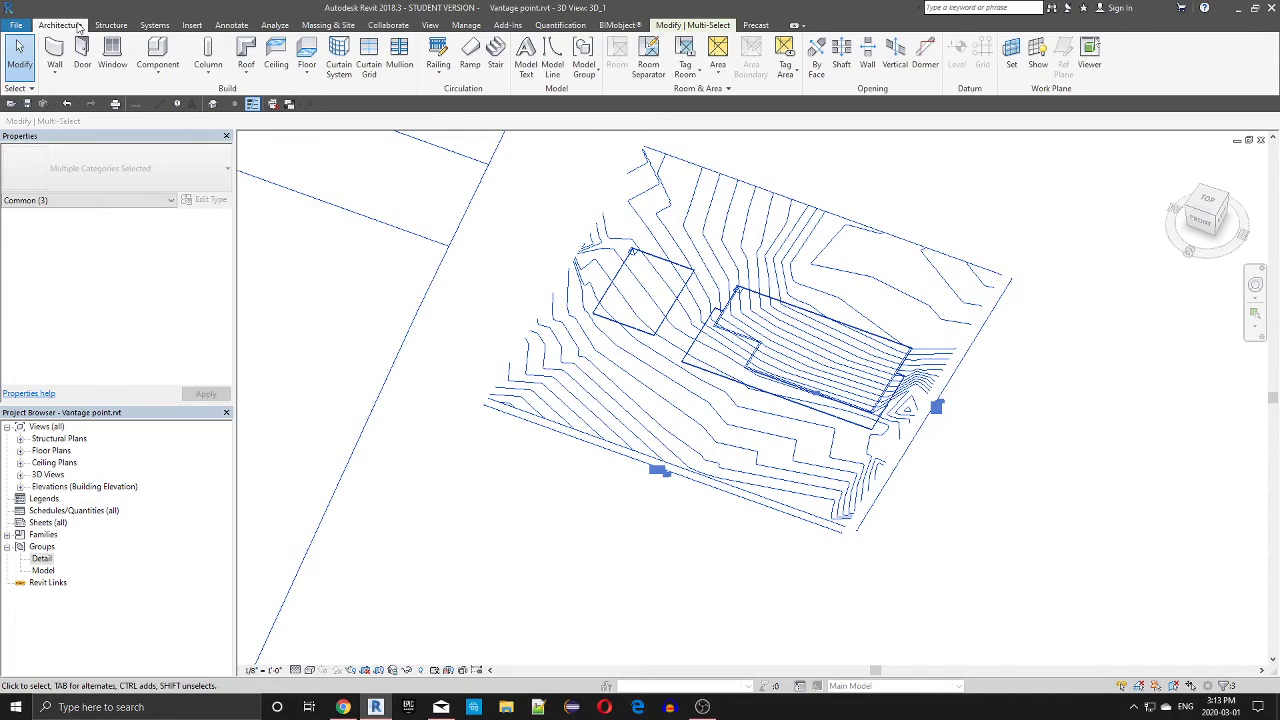
left_click(111, 25)
left_click(166, 26)
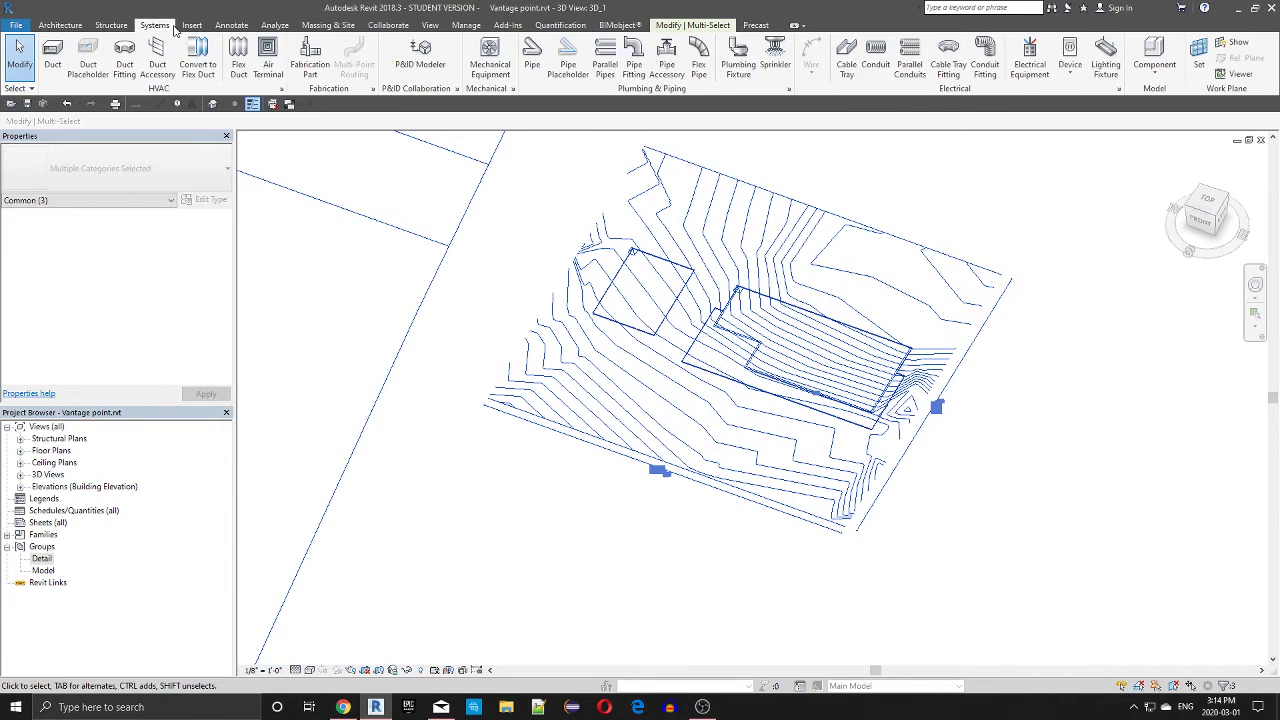
left_click(191, 25)
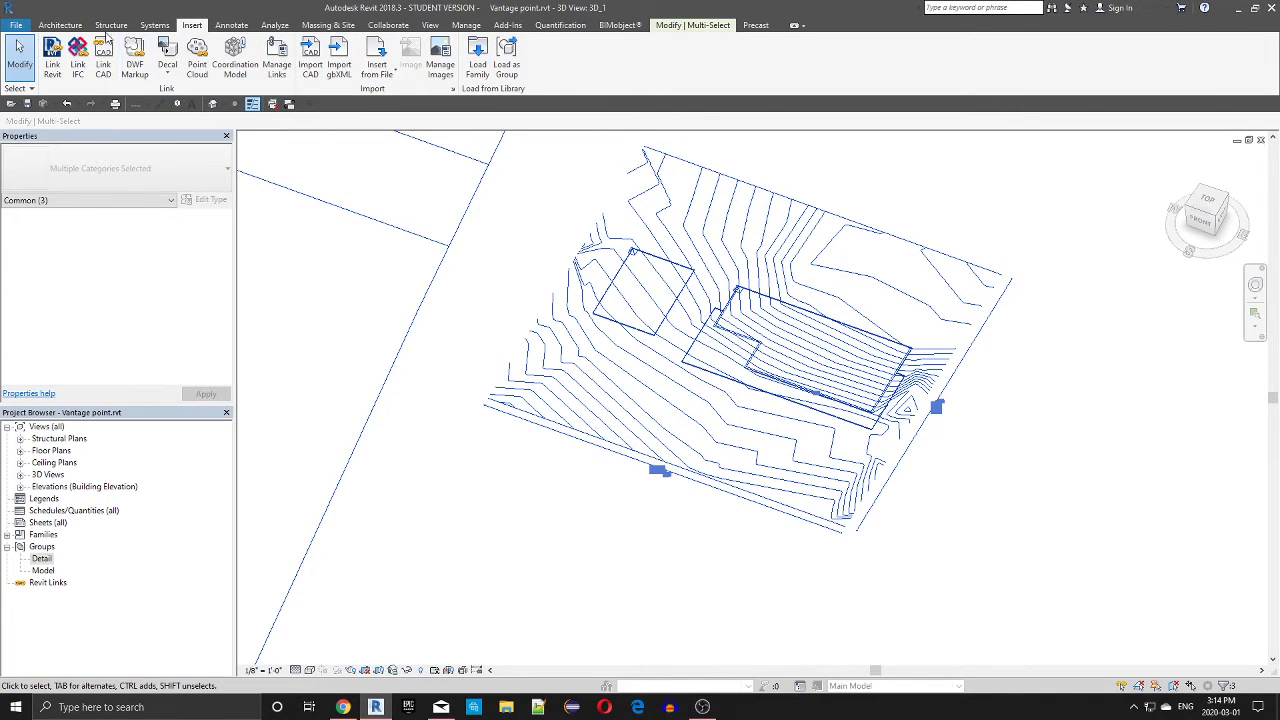
left_click(58, 27)
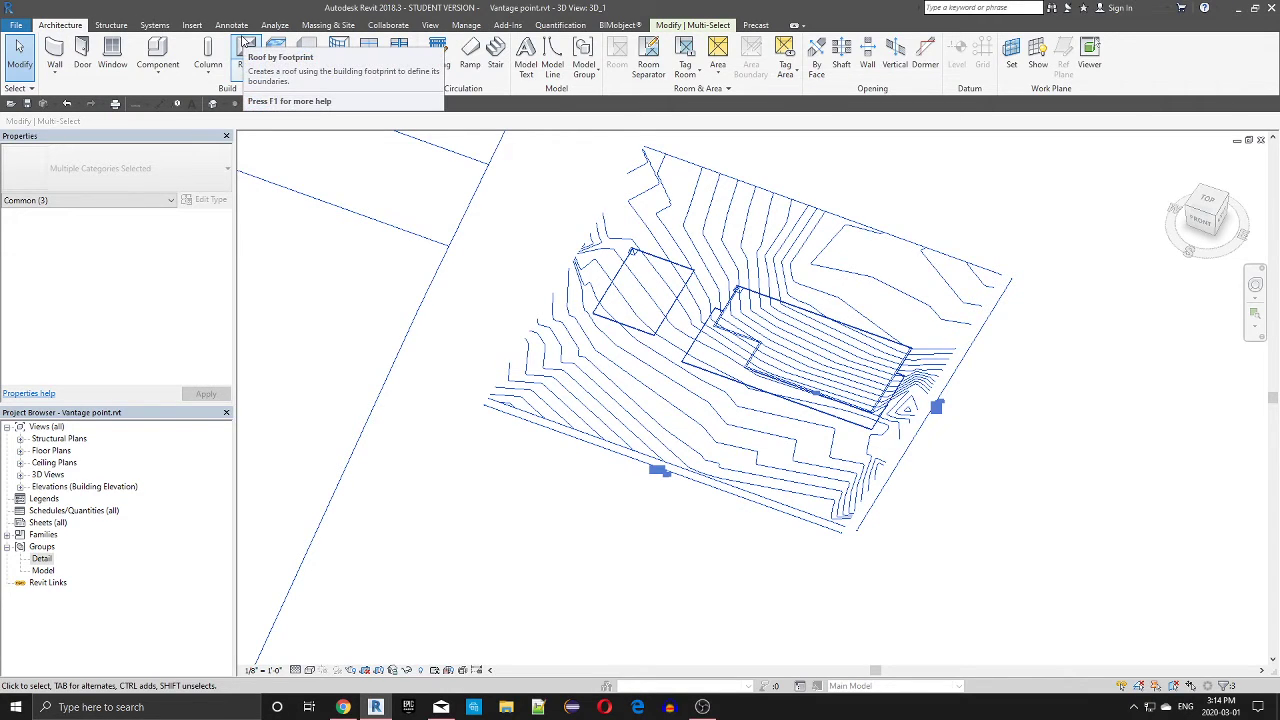
left_click(110, 25)
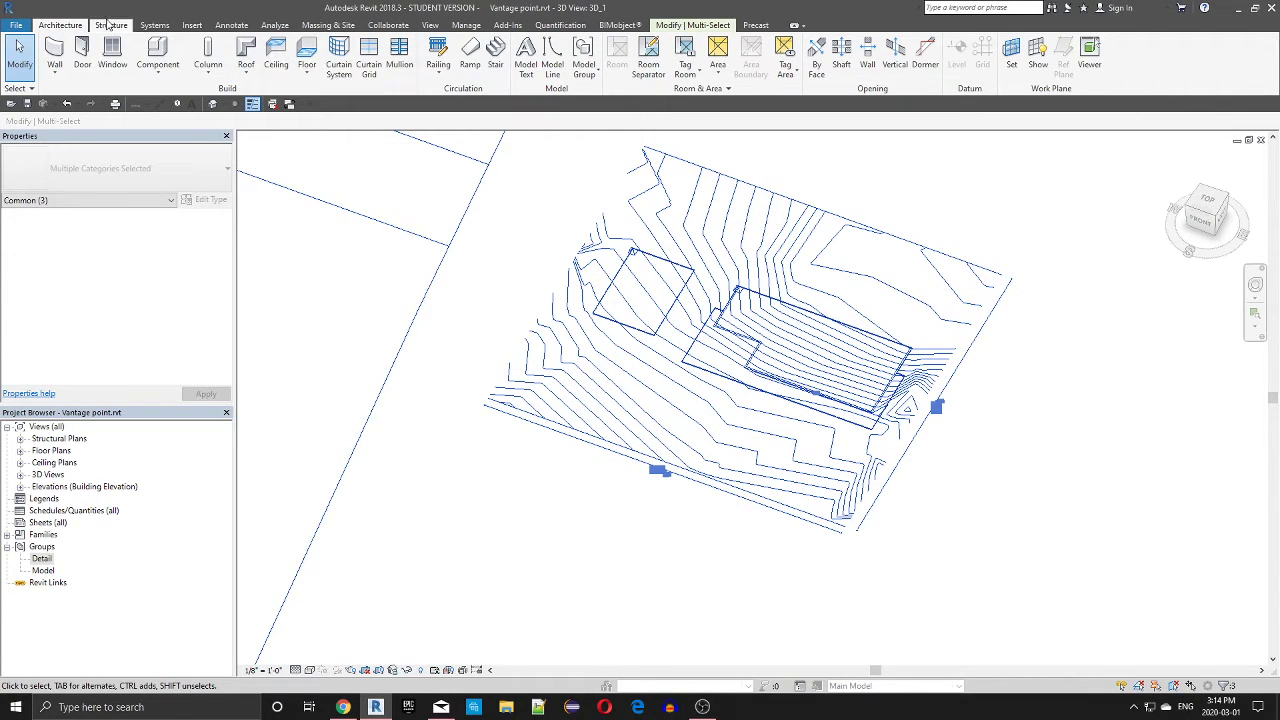
left_click(157, 27)
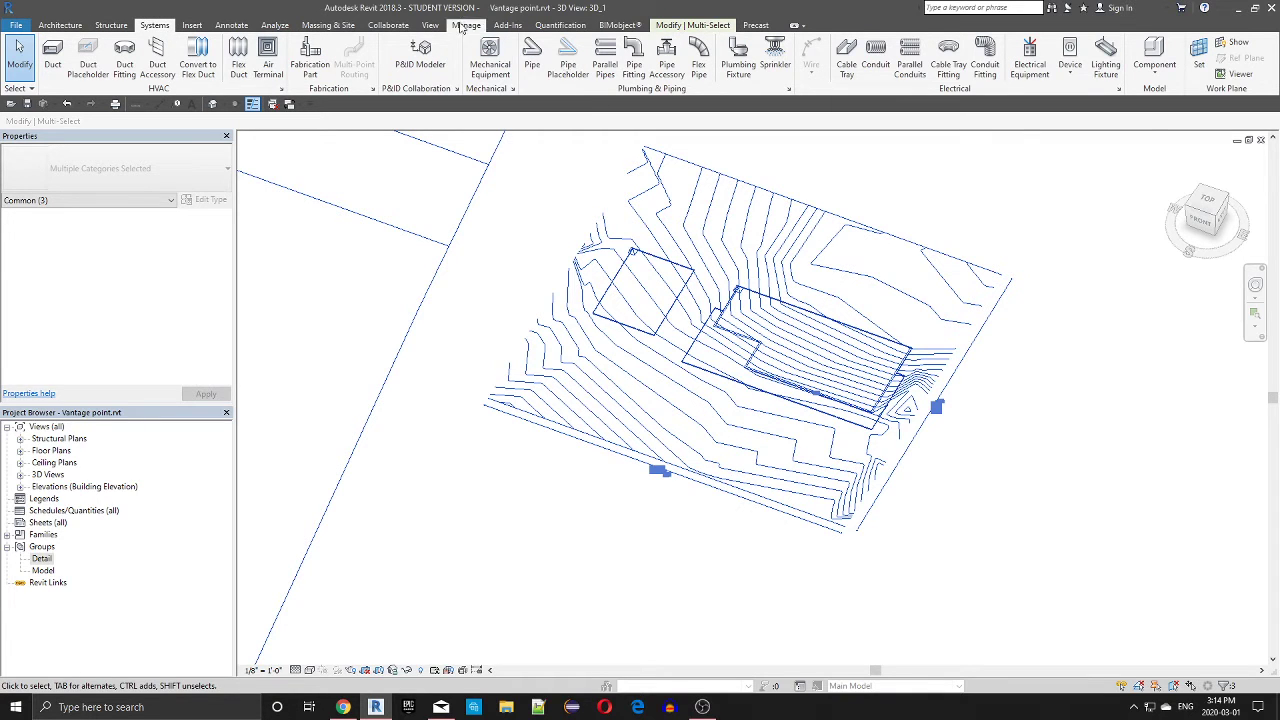
left_click(615, 25)
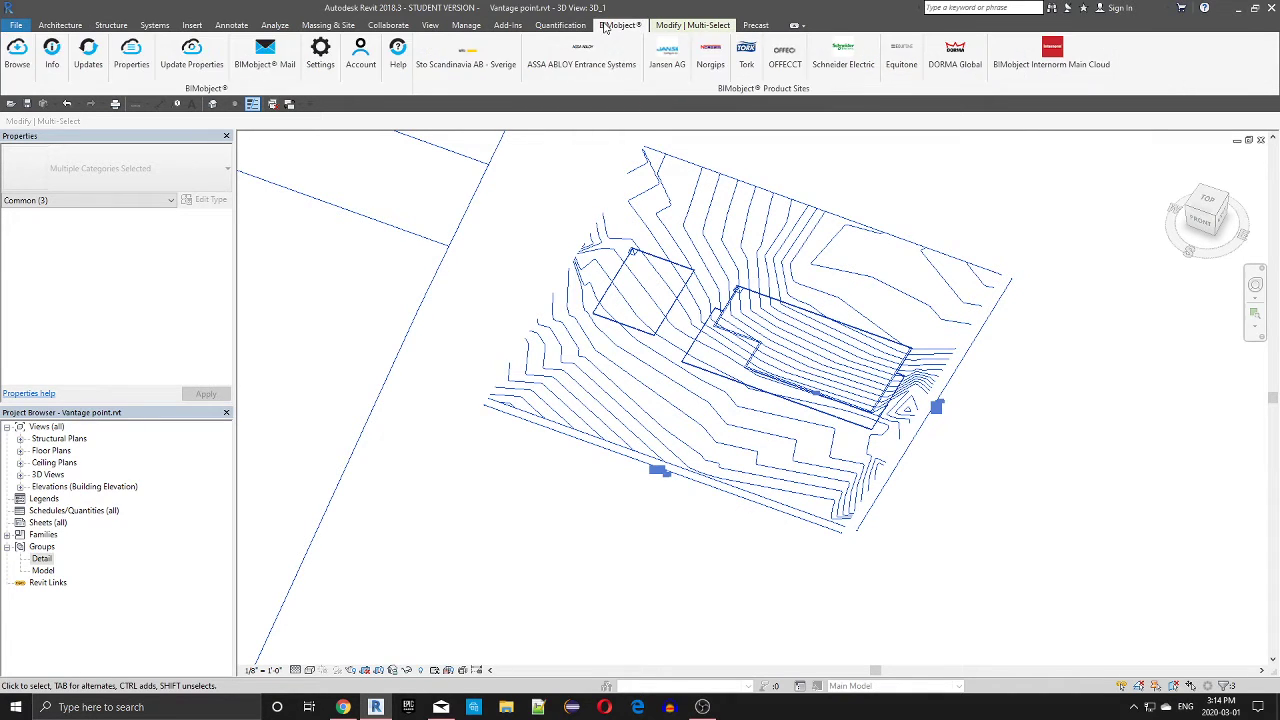
left_click(507, 25)
left_click(560, 25)
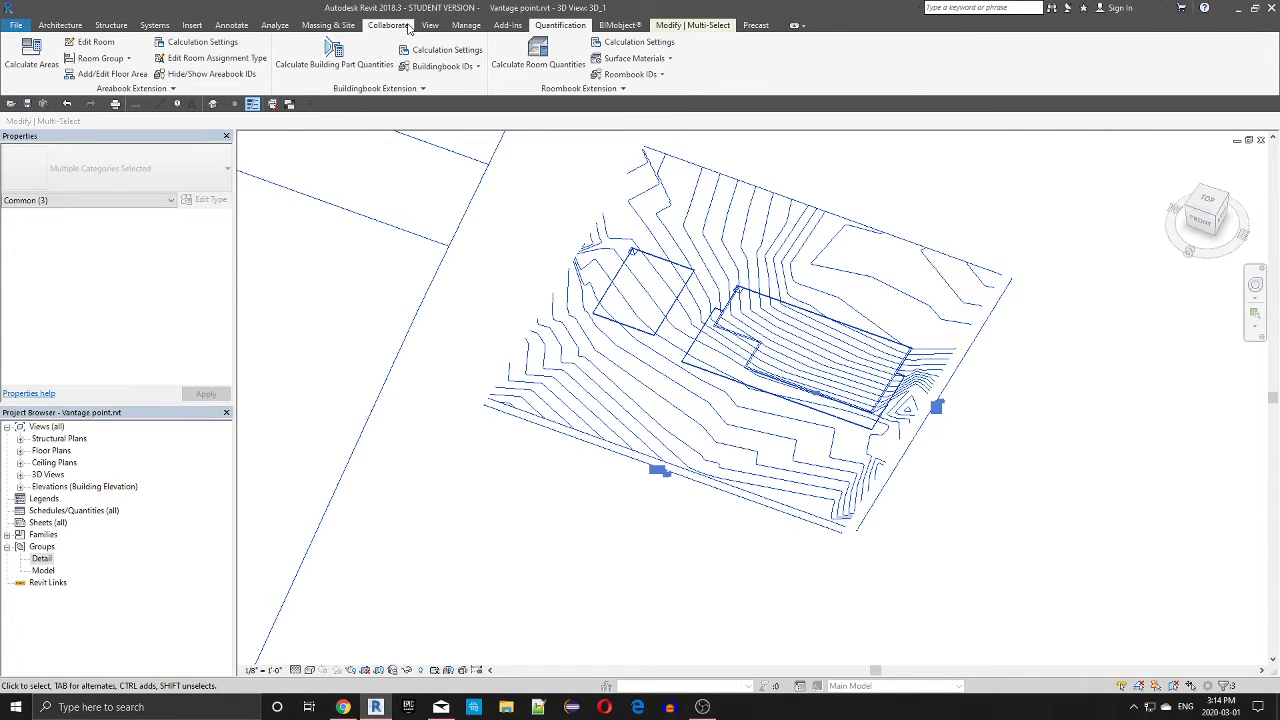
left_click(480, 26)
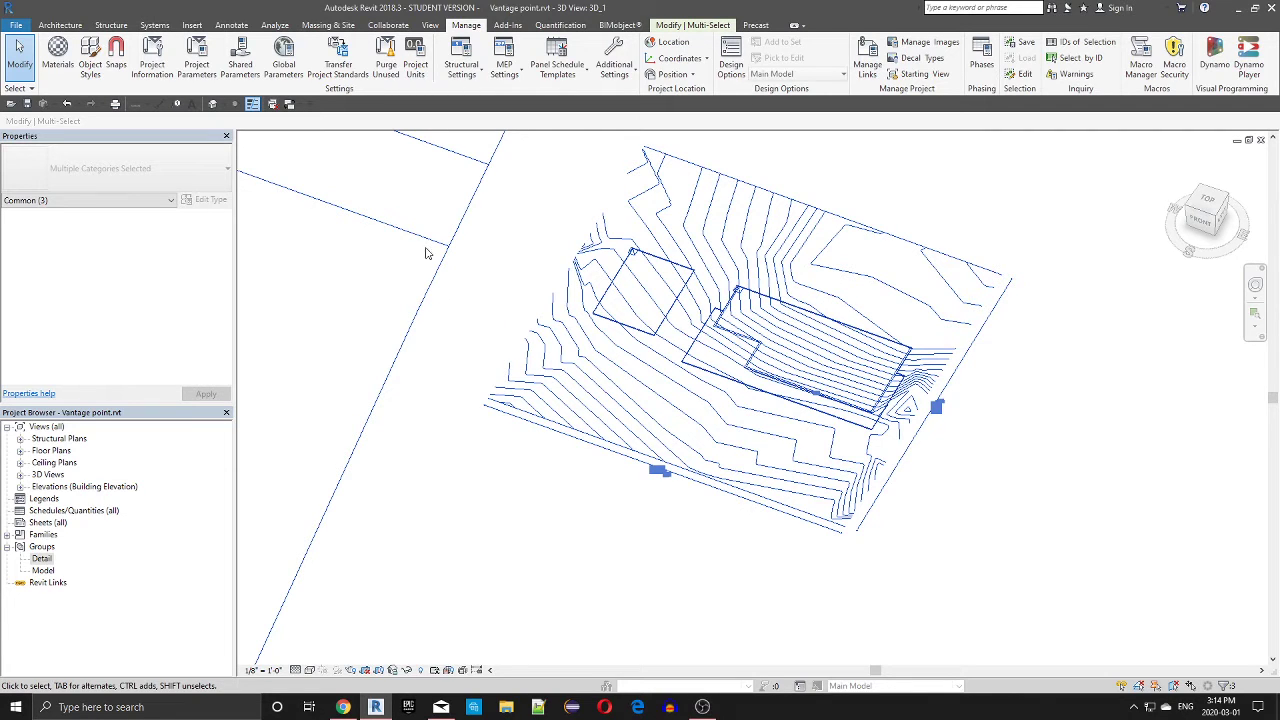
Switch to the browser and replace the YouTube search text with the partial query "revit gner"
scroll(408, 449, "down", 2)
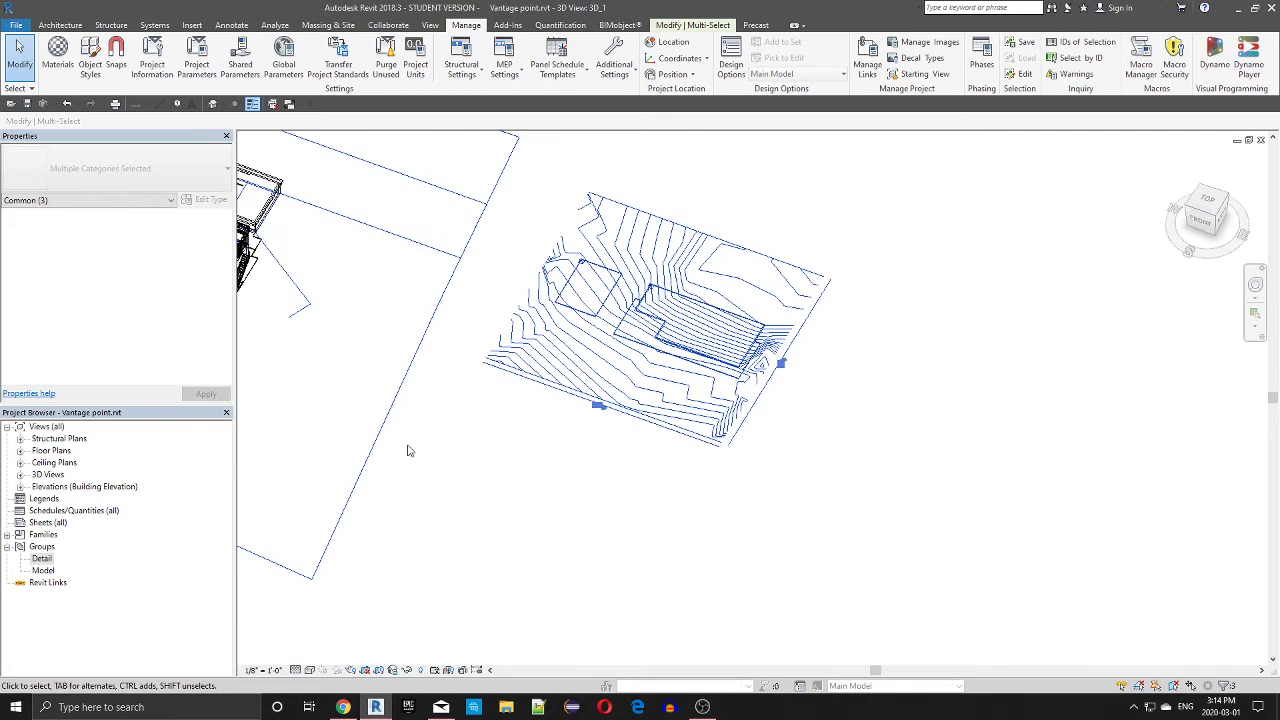
left_click(343, 707)
left_click_drag(562, 91, 297, 95)
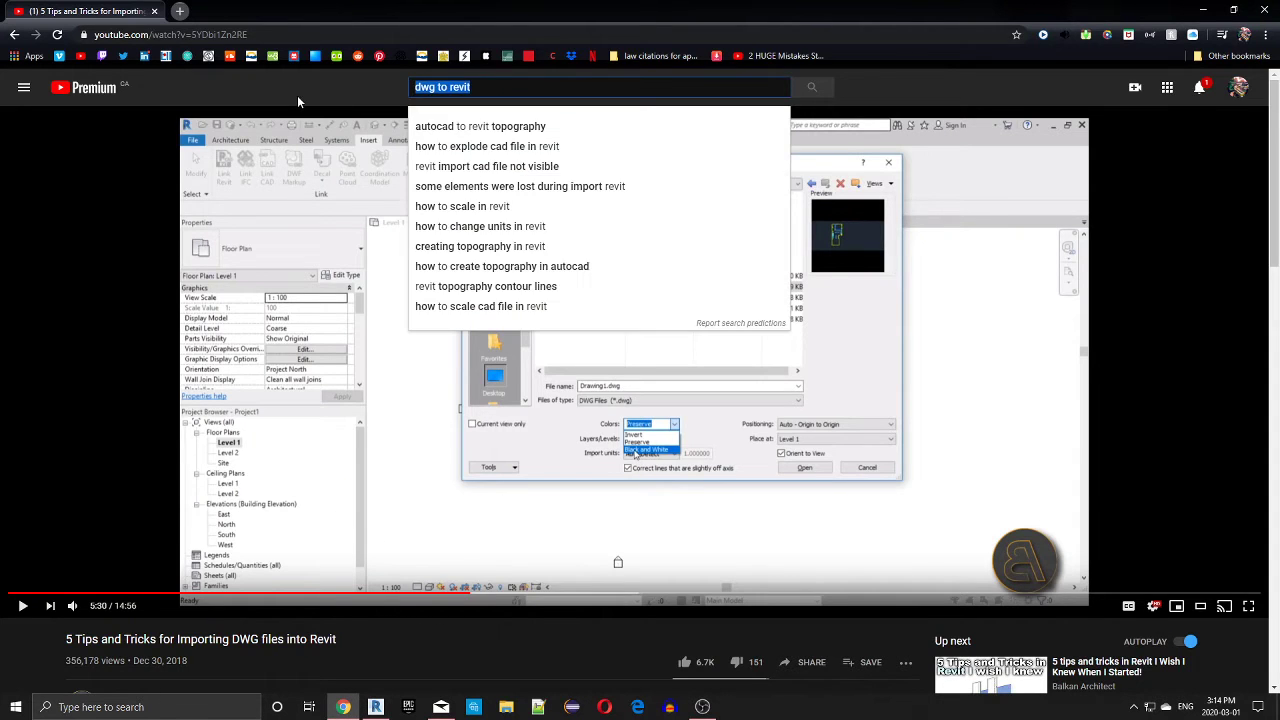
key("BackSpace")
type("revit g")
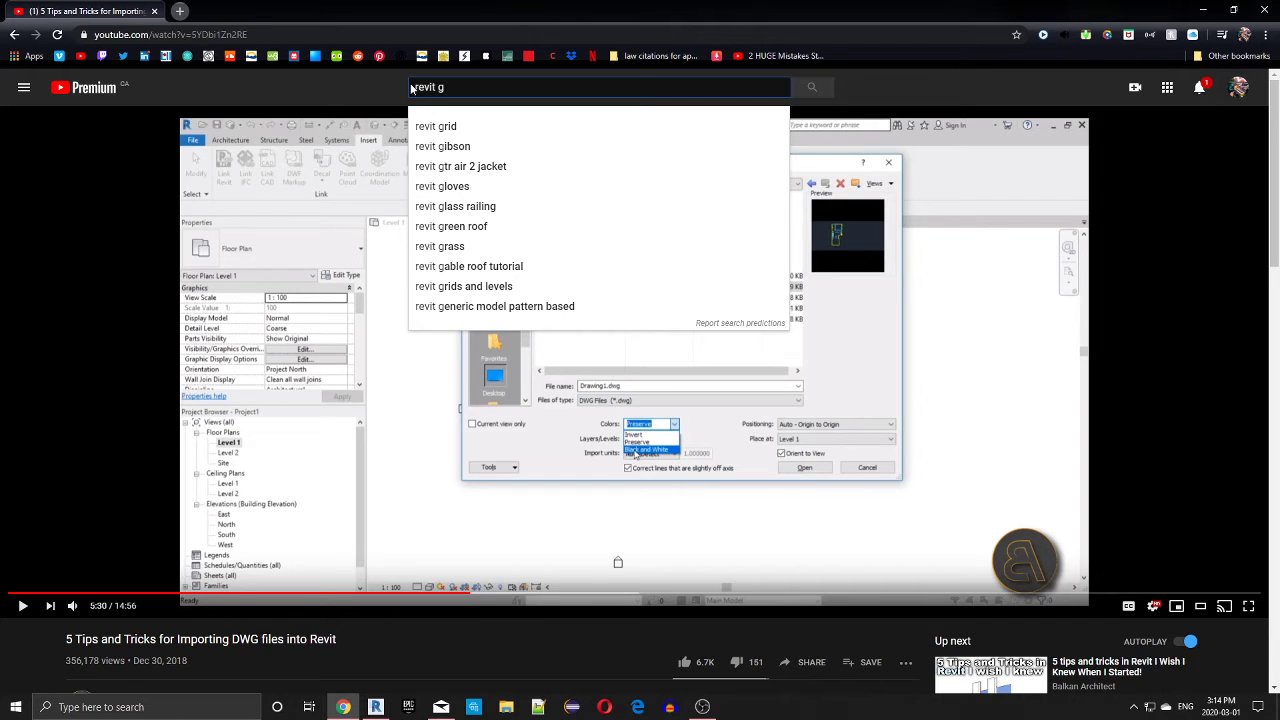
type("ner")
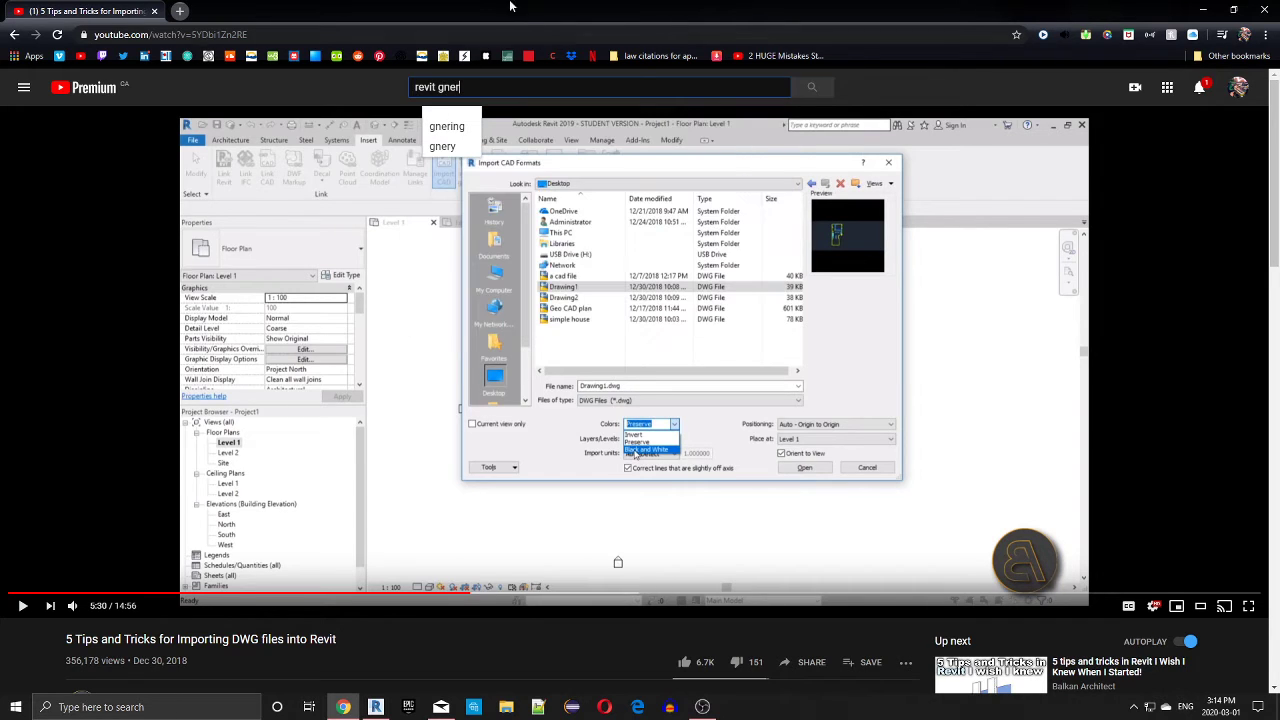
Switch back to Revit, select only the LaserCutTopo drawing, and examine its contours from the front around the building outline
left_click(372, 708)
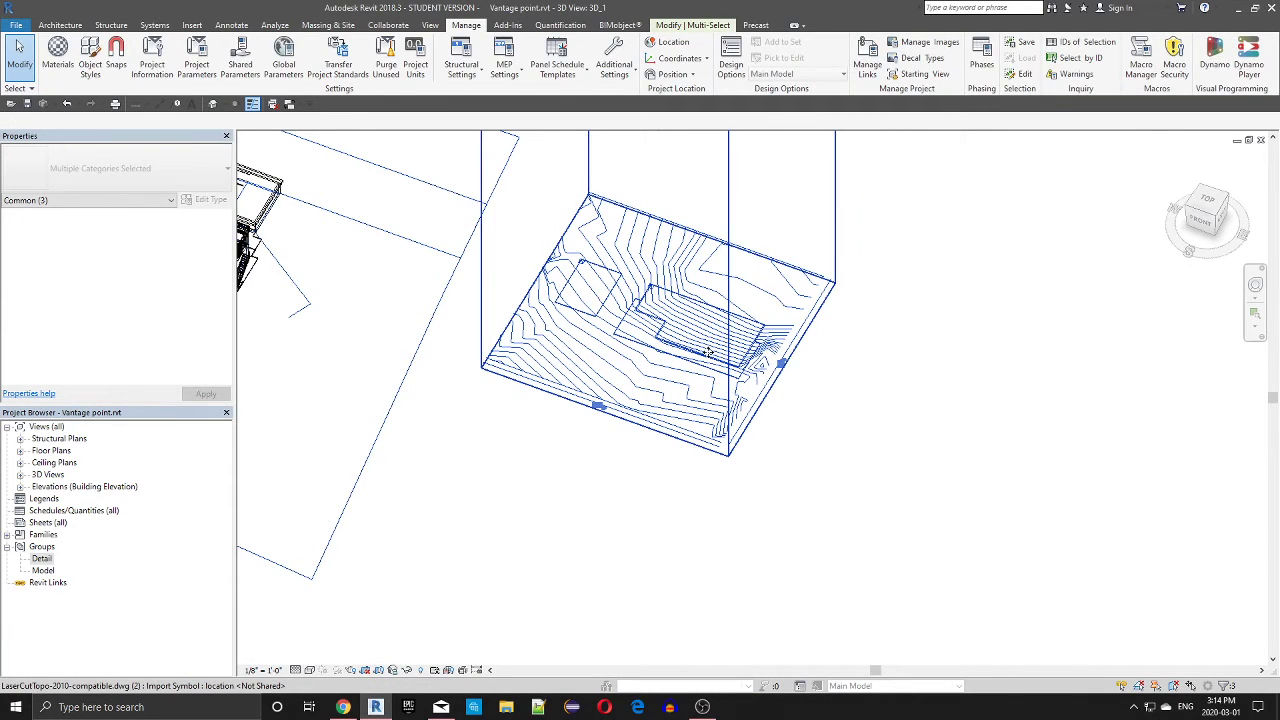
left_click(706, 351)
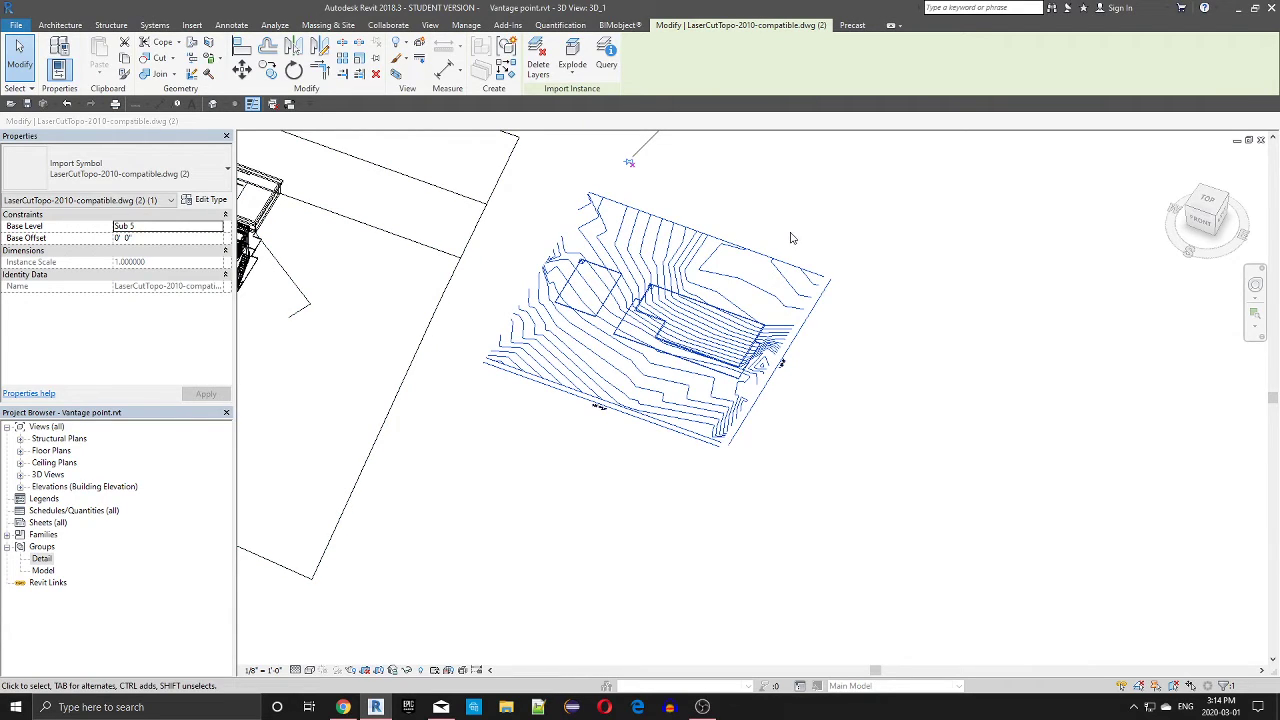
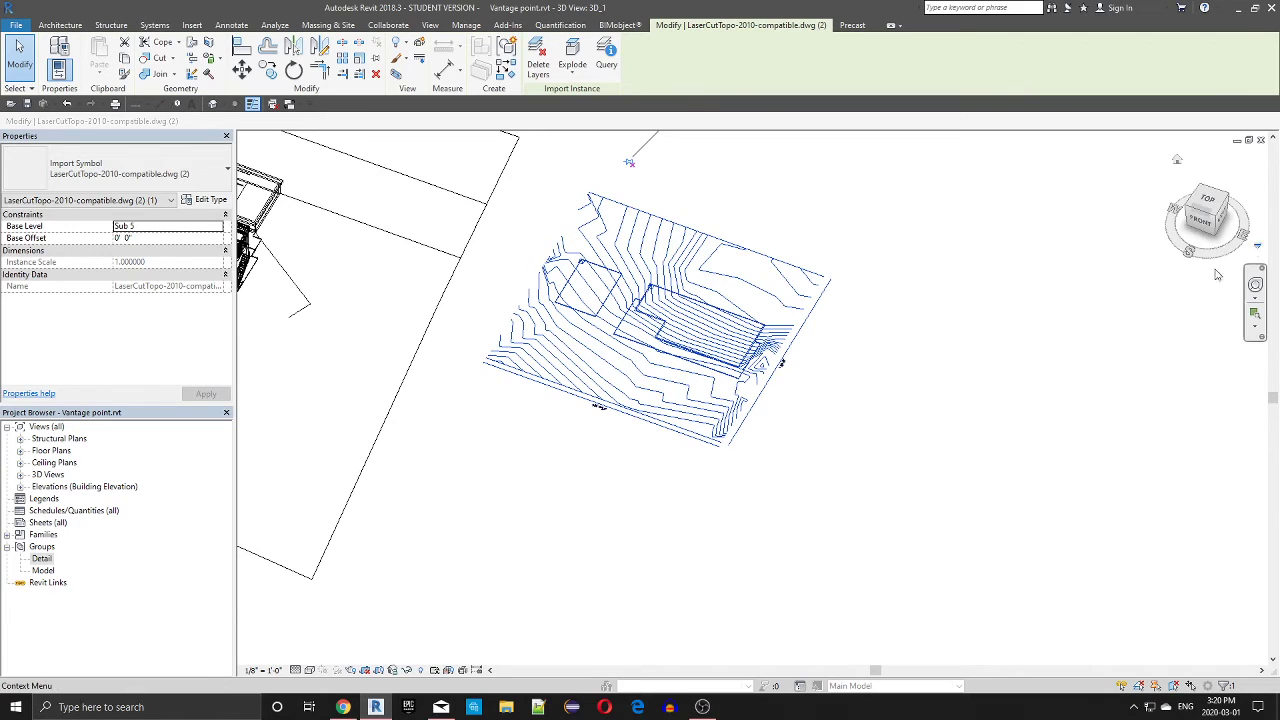
scroll(663, 270, "down", 3)
middle_click_drag(663, 270, 596, 313)
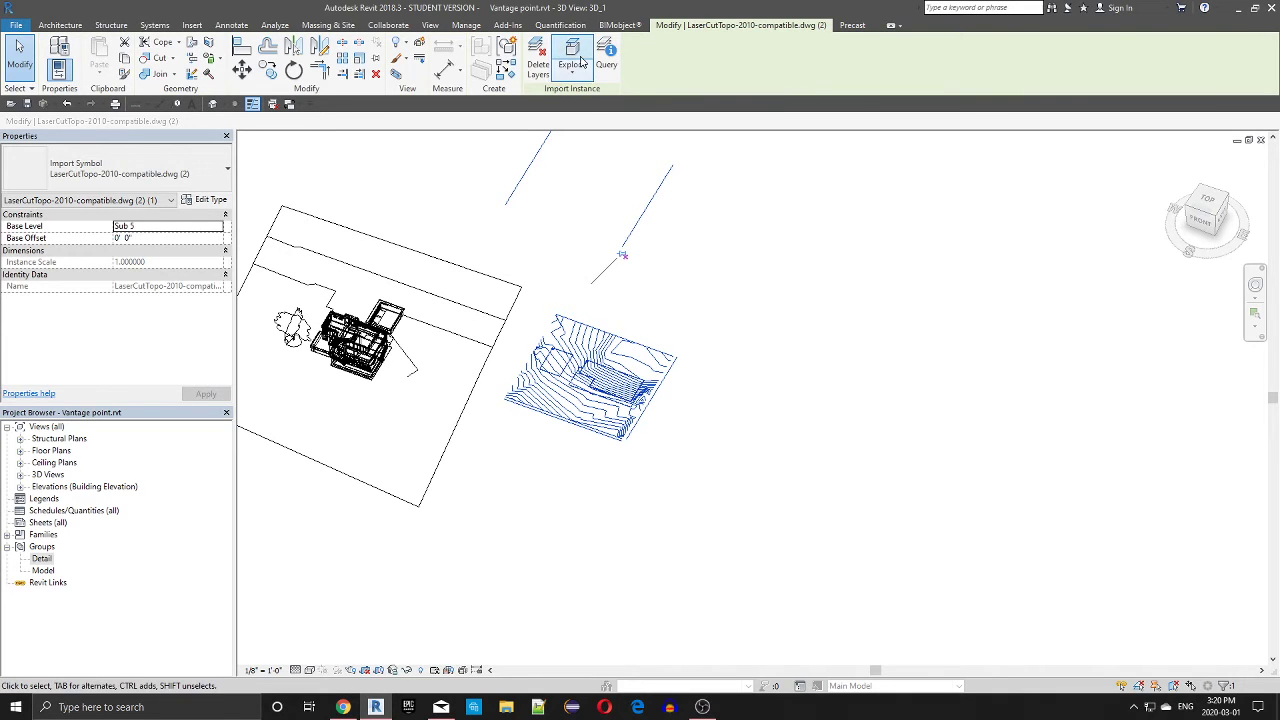
scroll(594, 390, "up", 3)
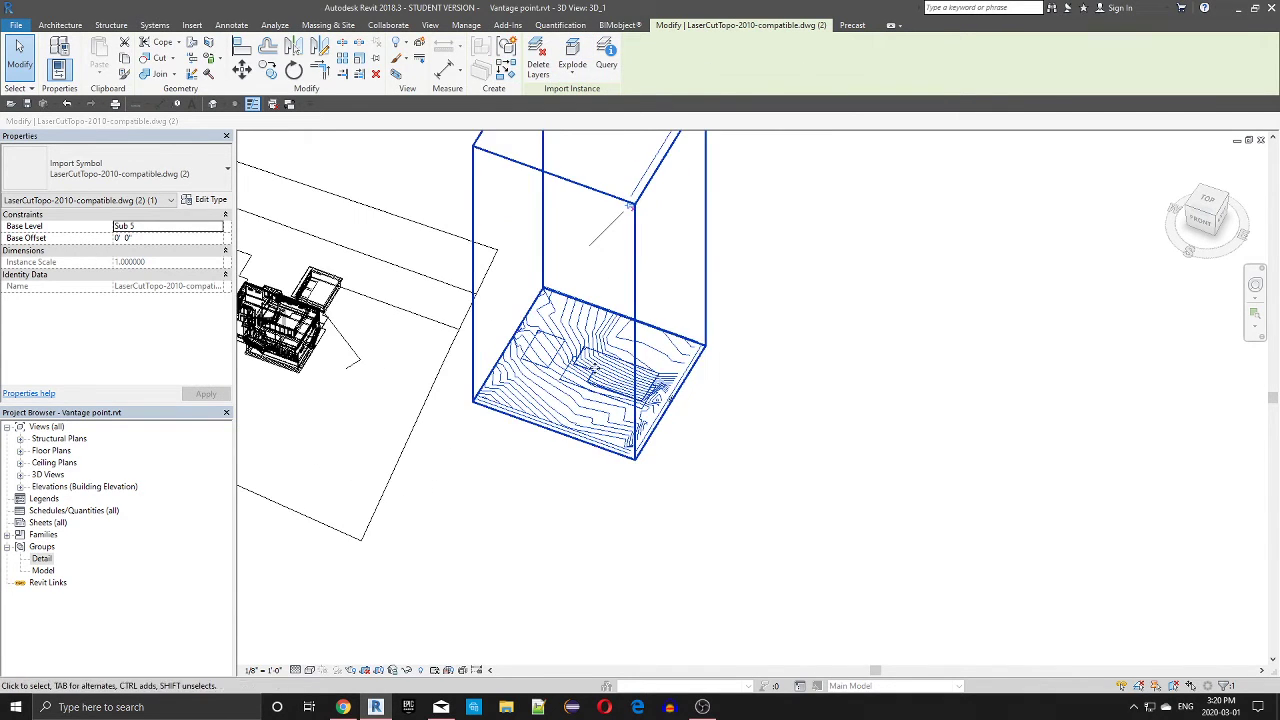
scroll(594, 370, "down", 3)
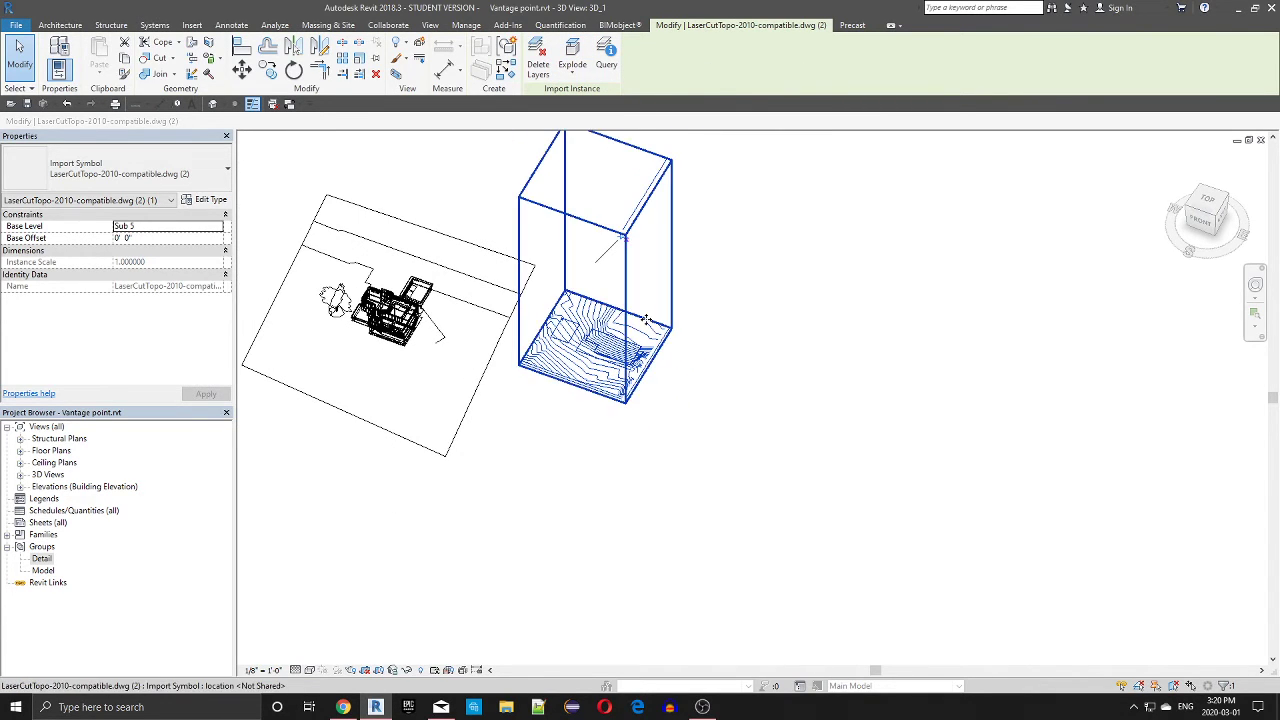
middle_click_drag(621, 390, 853, 342, "shift")
scroll(606, 352, "up", 2)
scroll(610, 355, "up", 3)
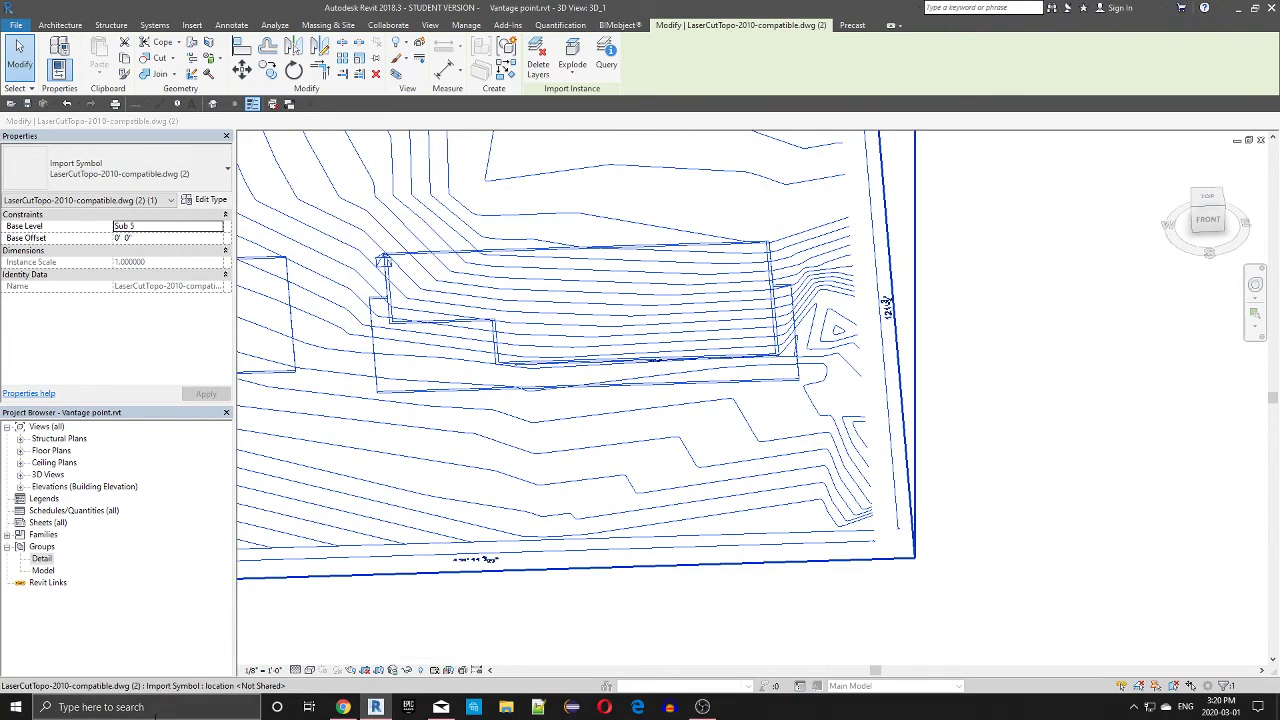
Switch to the browser and search YouTube for "revit generate topography from dwg import"
left_click(343, 707)
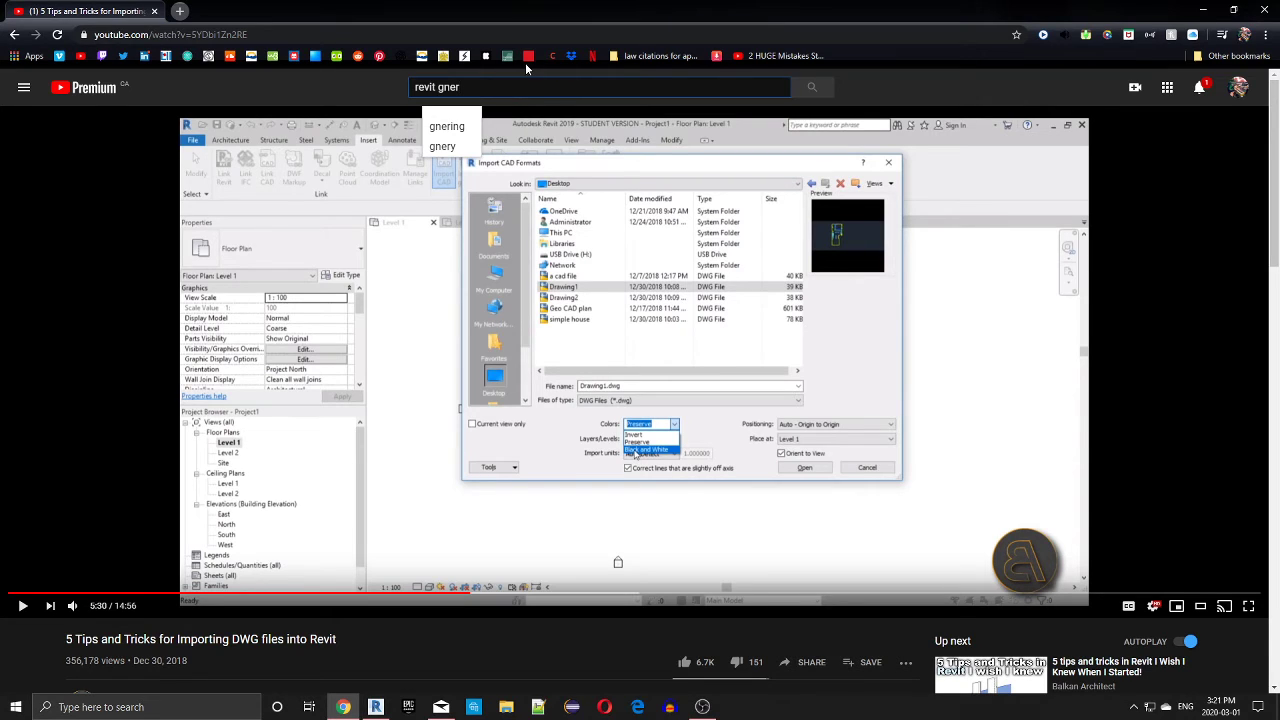
key("BackSpace")
key("BackSpace")
key("BackSpace")
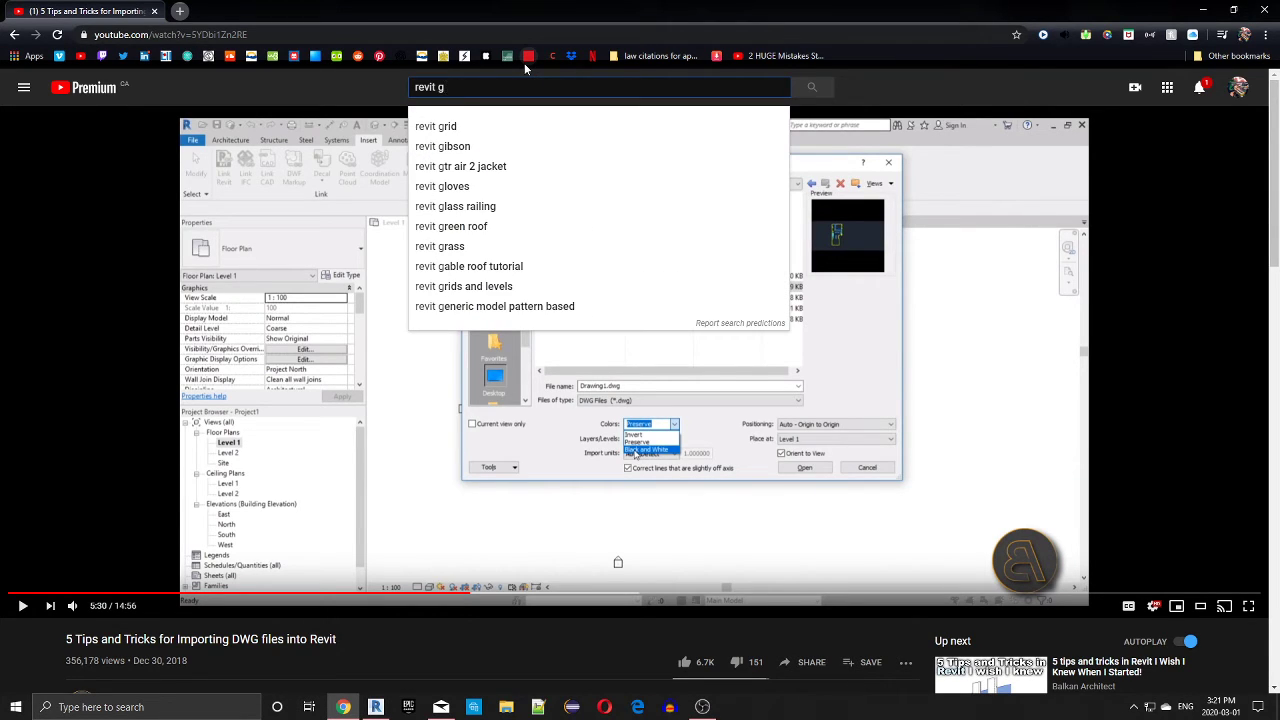
type("ene")
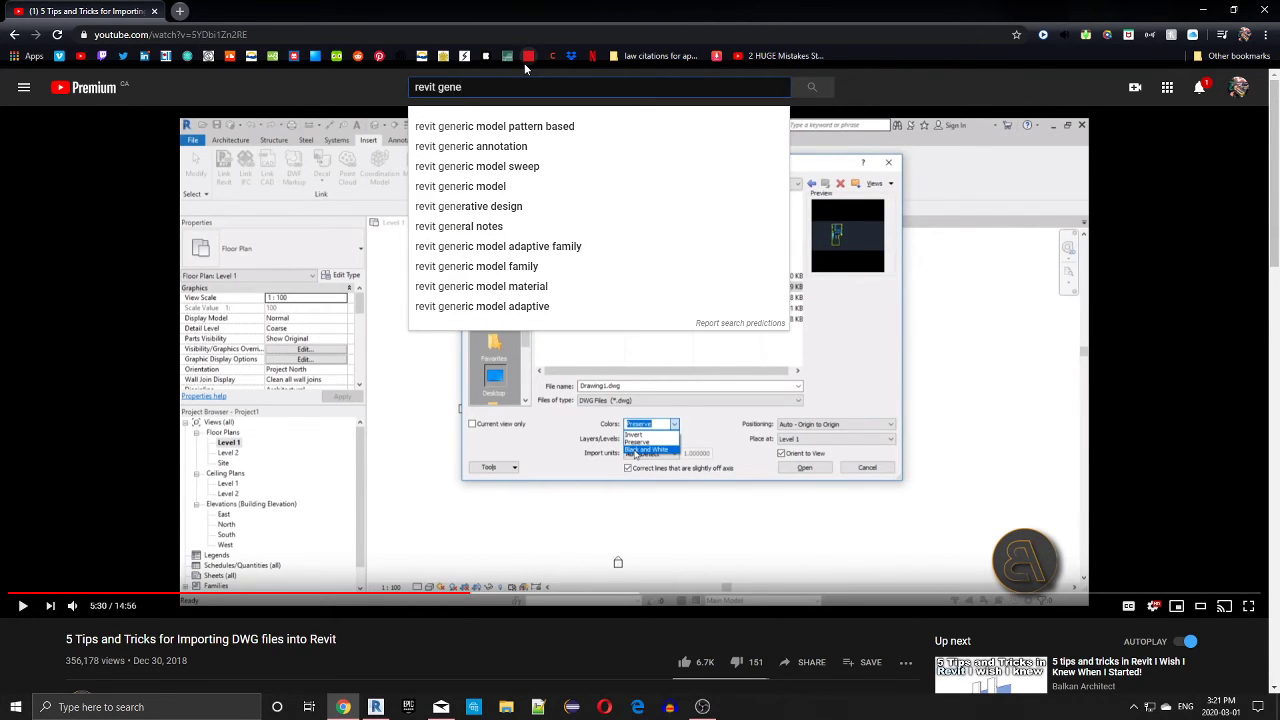
type("rate to")
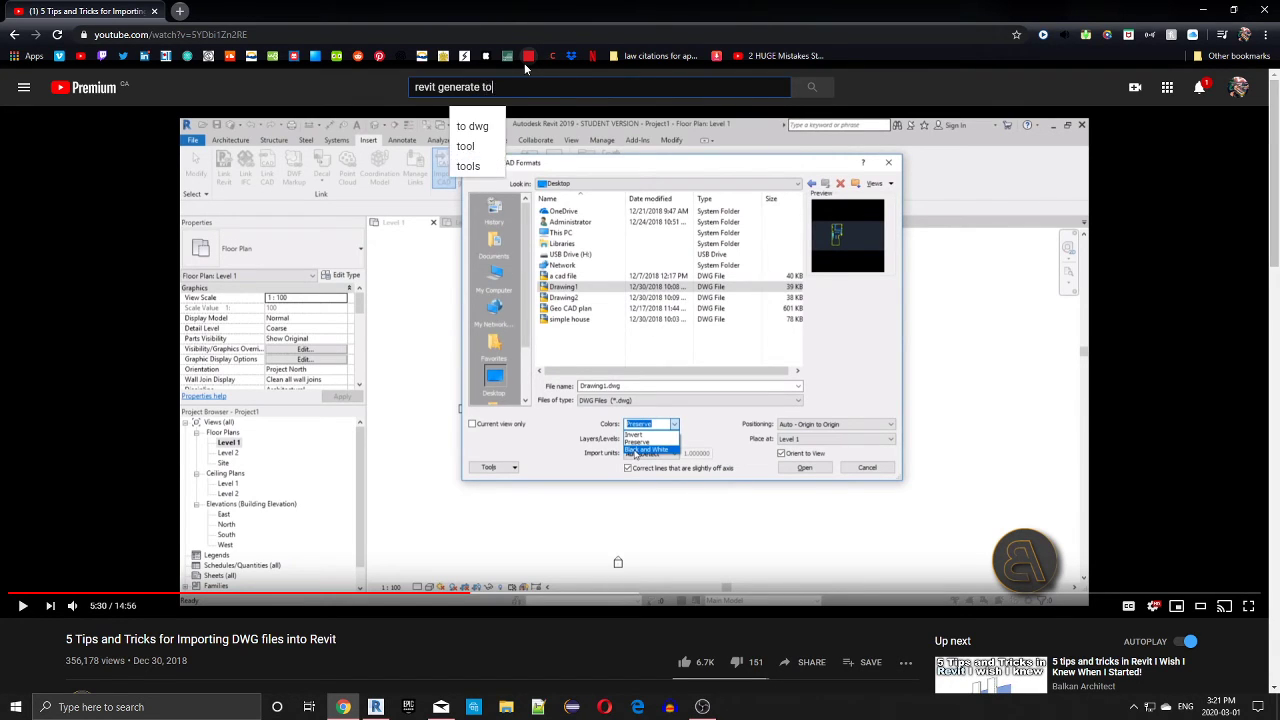
type("po")
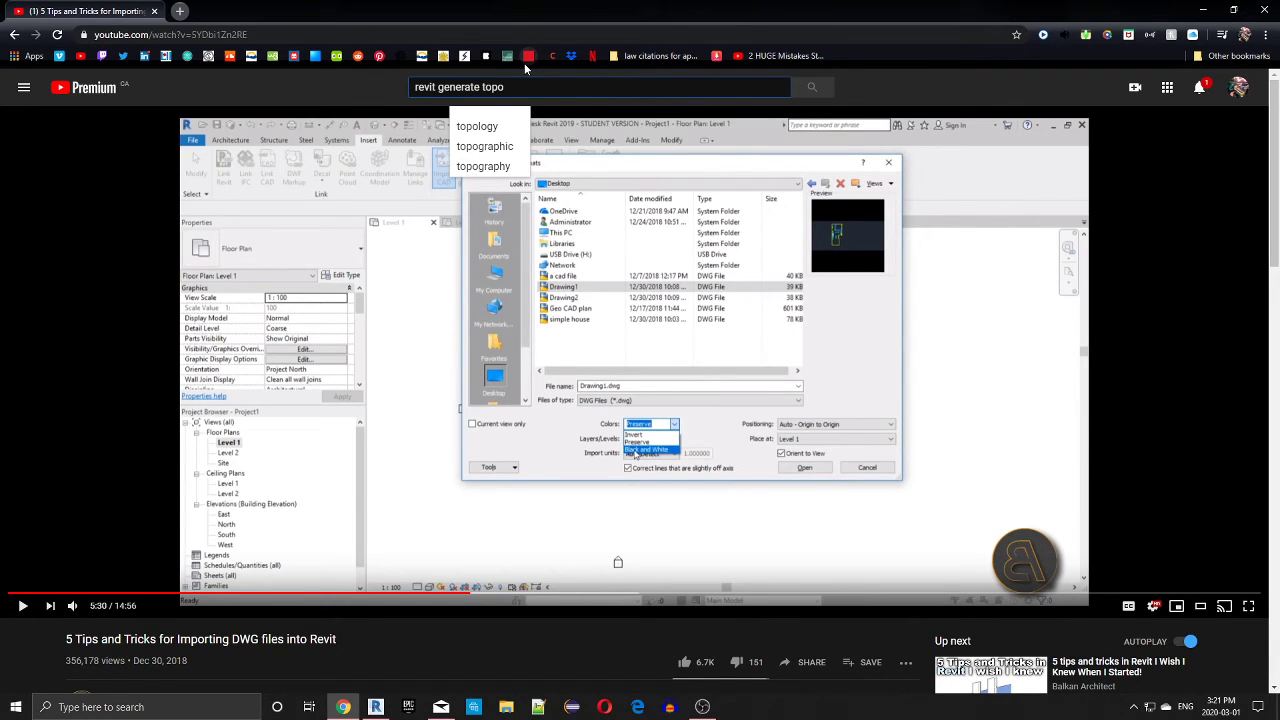
key("Down")
key("Down")
key("Down")
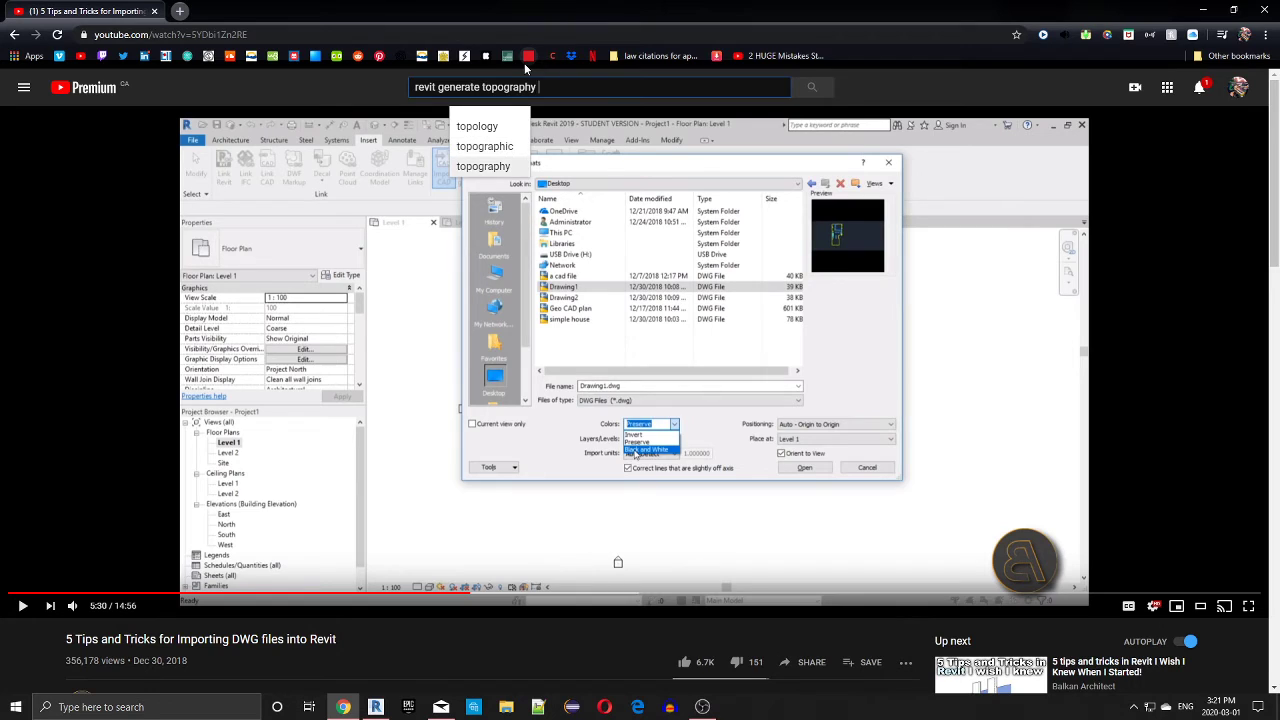
type("fr")
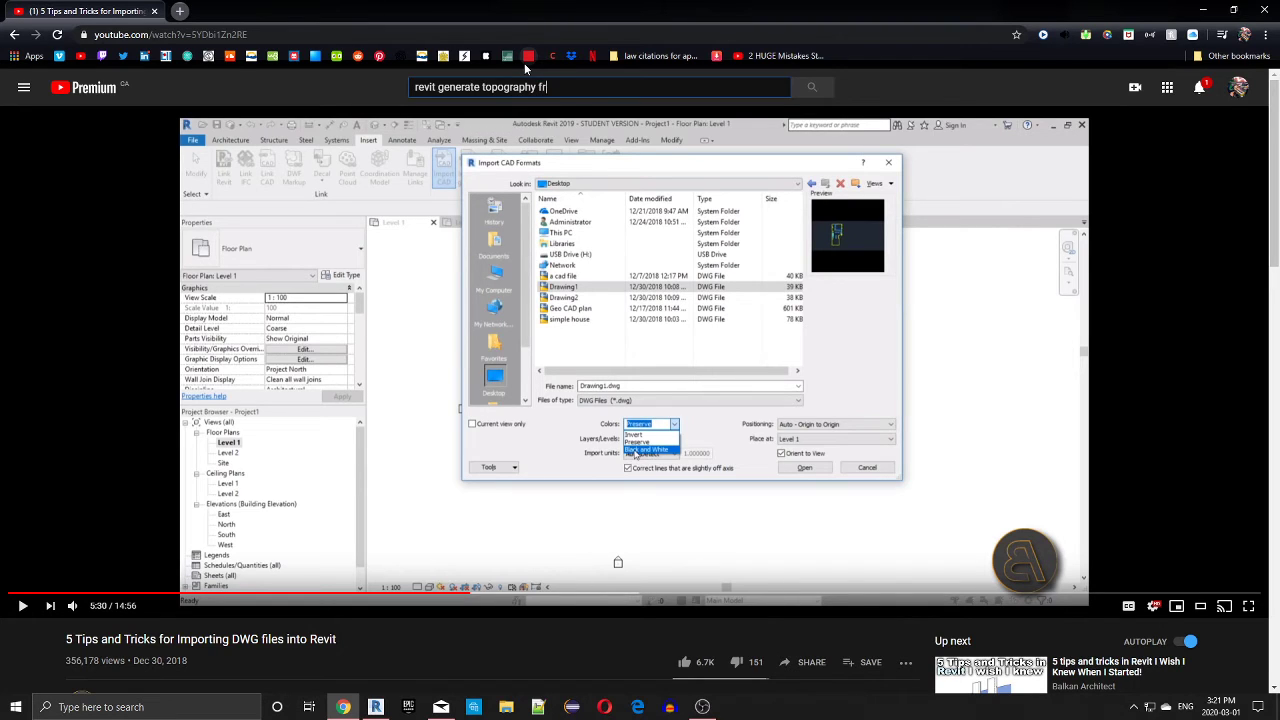
type("om d")
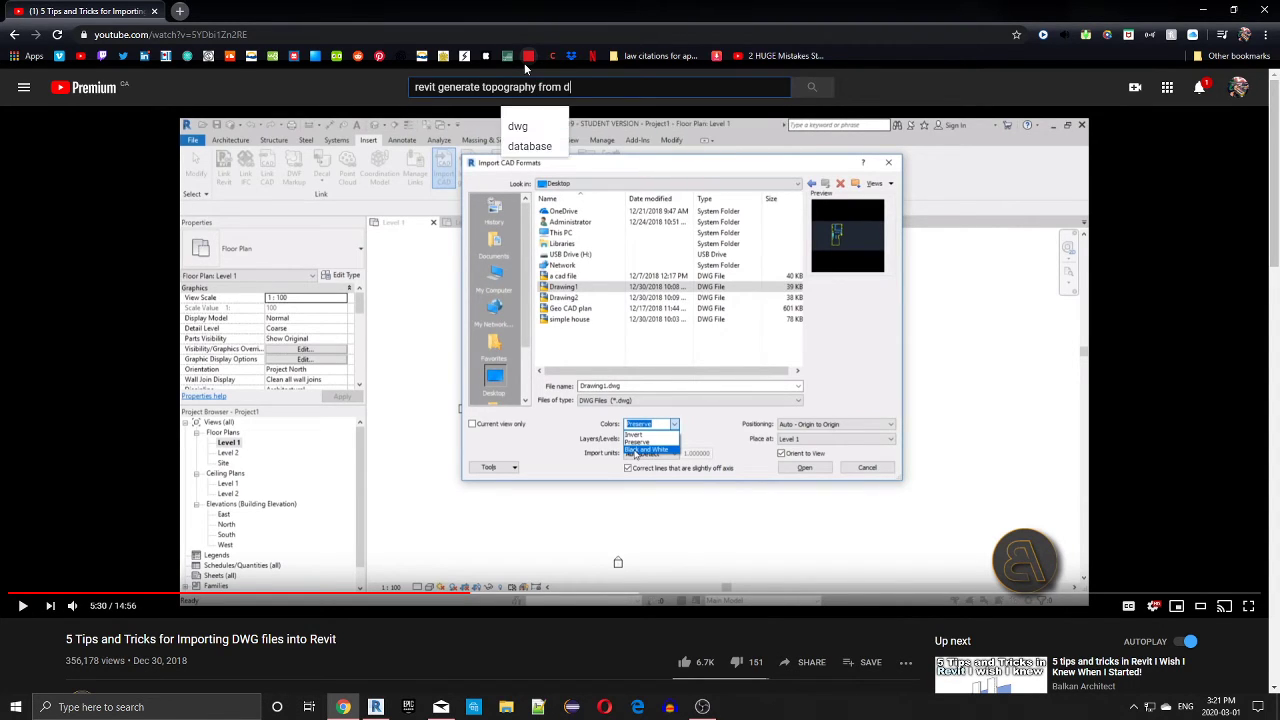
type("wg import")
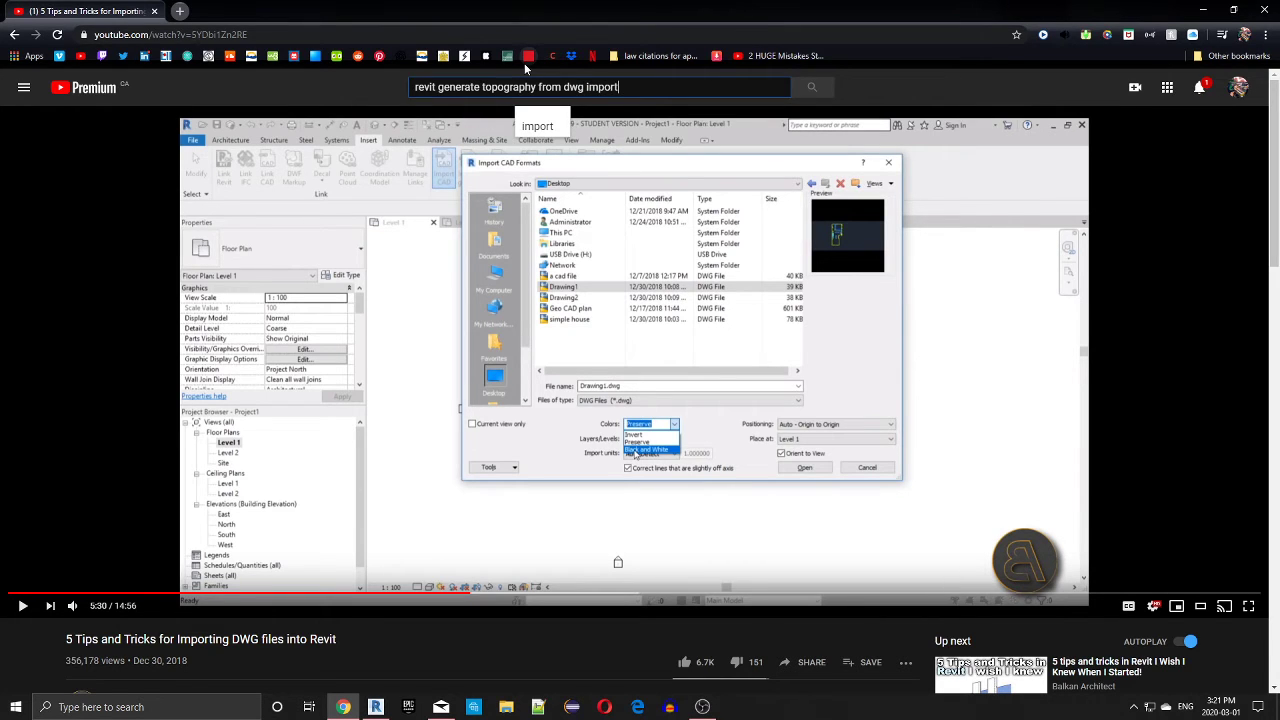
key("Return")
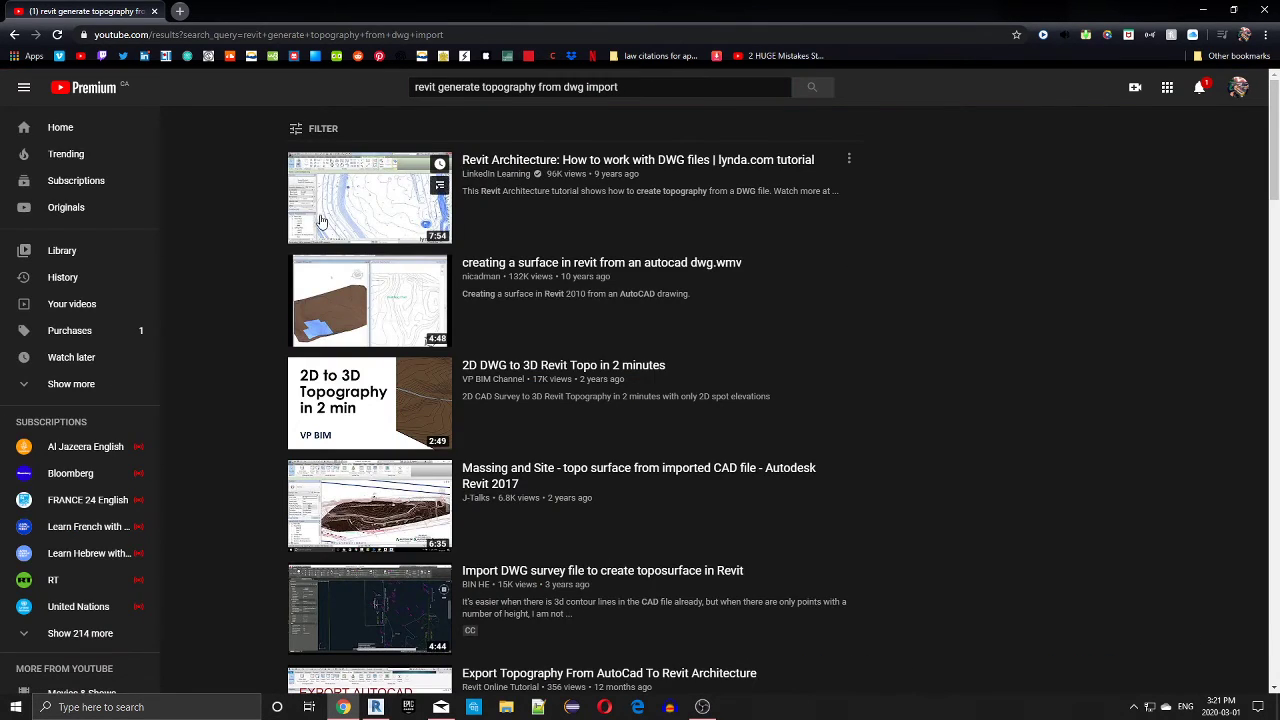
Open the tutorial "Revit Architecture: How to work with DWG files" from the results and play it full screen
left_click(315, 214)
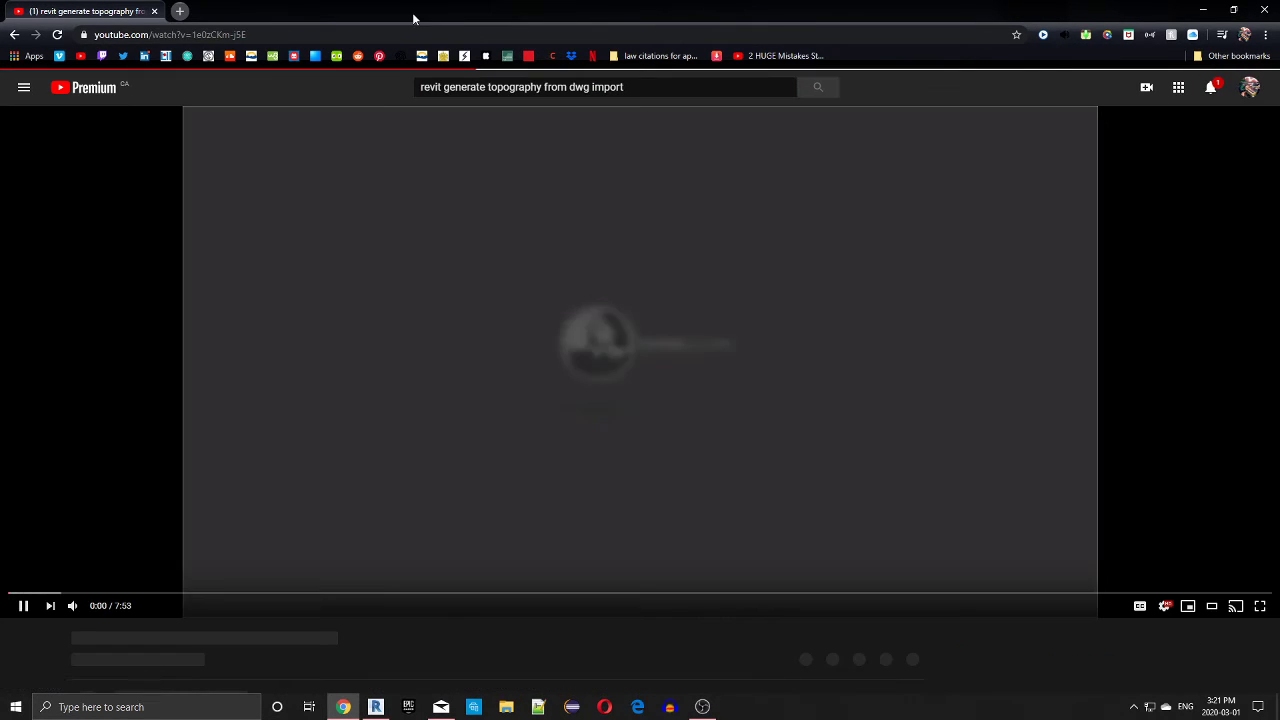
left_click(1248, 606)
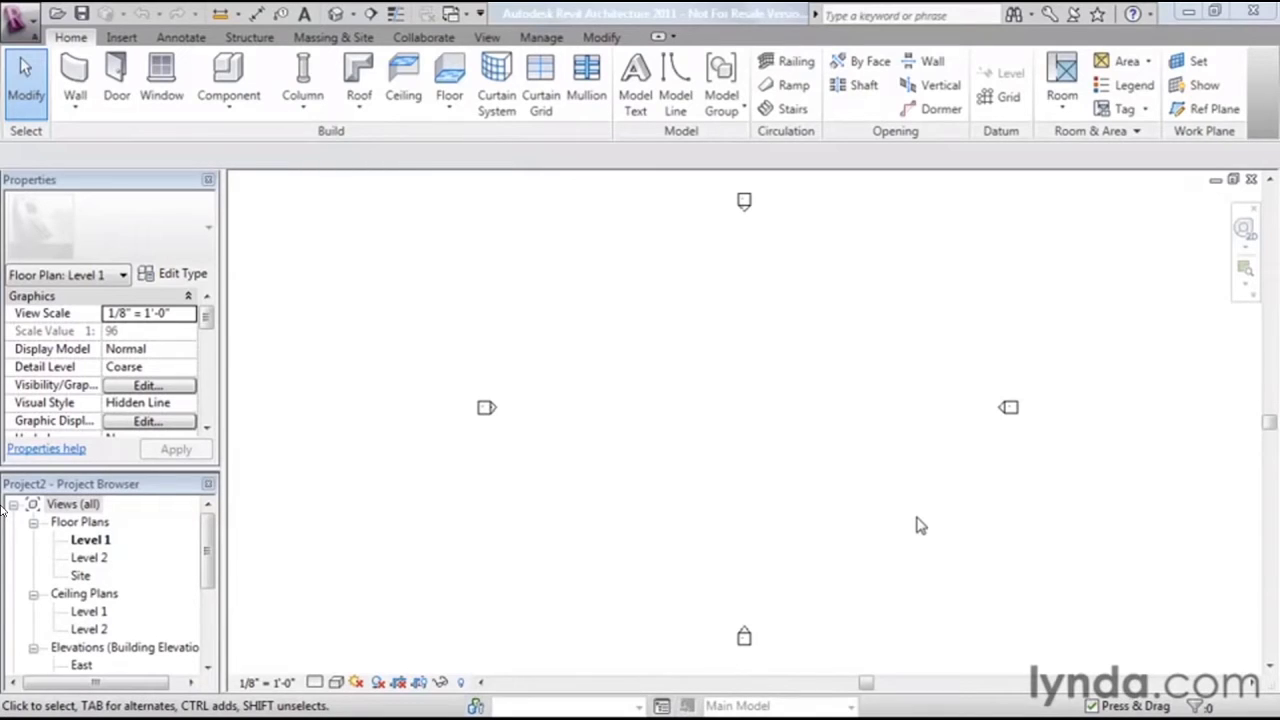
Watch how the tutorial links the AutoCAD Siteplan drawing into the Site plan with Auto - Origin to Origin positioning
mouse_move(59, 343)
left_click(122, 38)
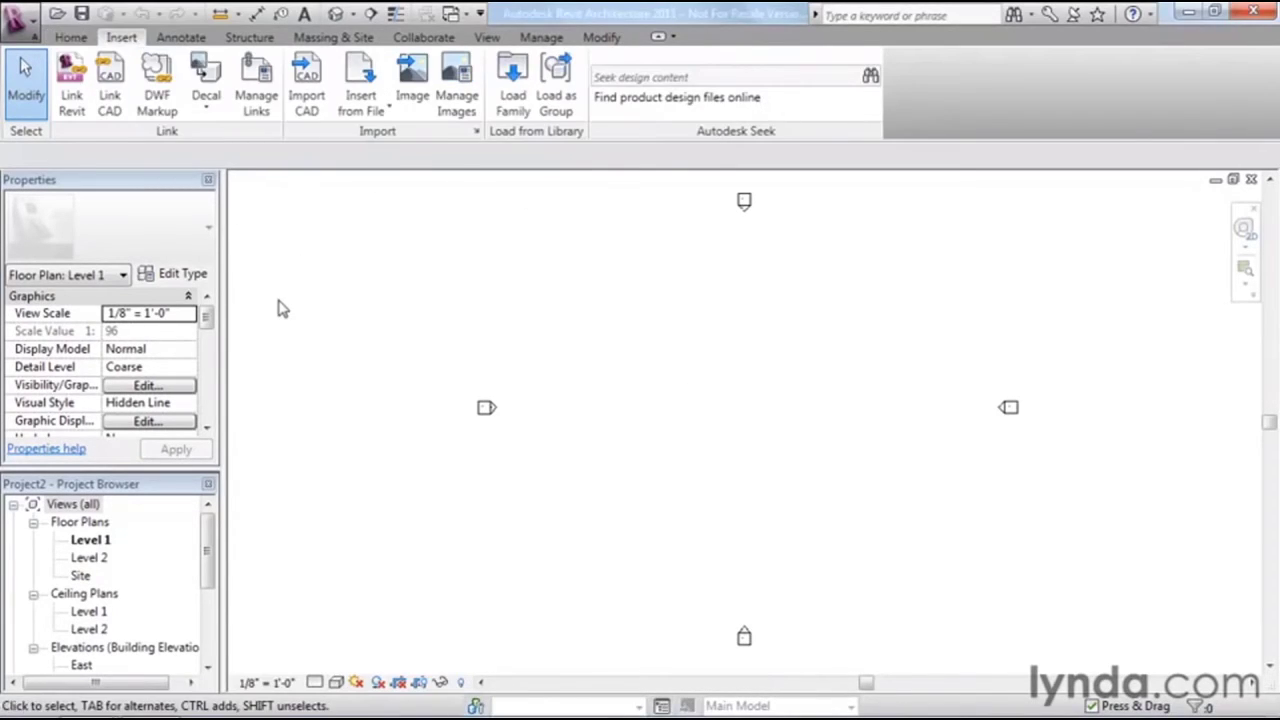
left_click(110, 88)
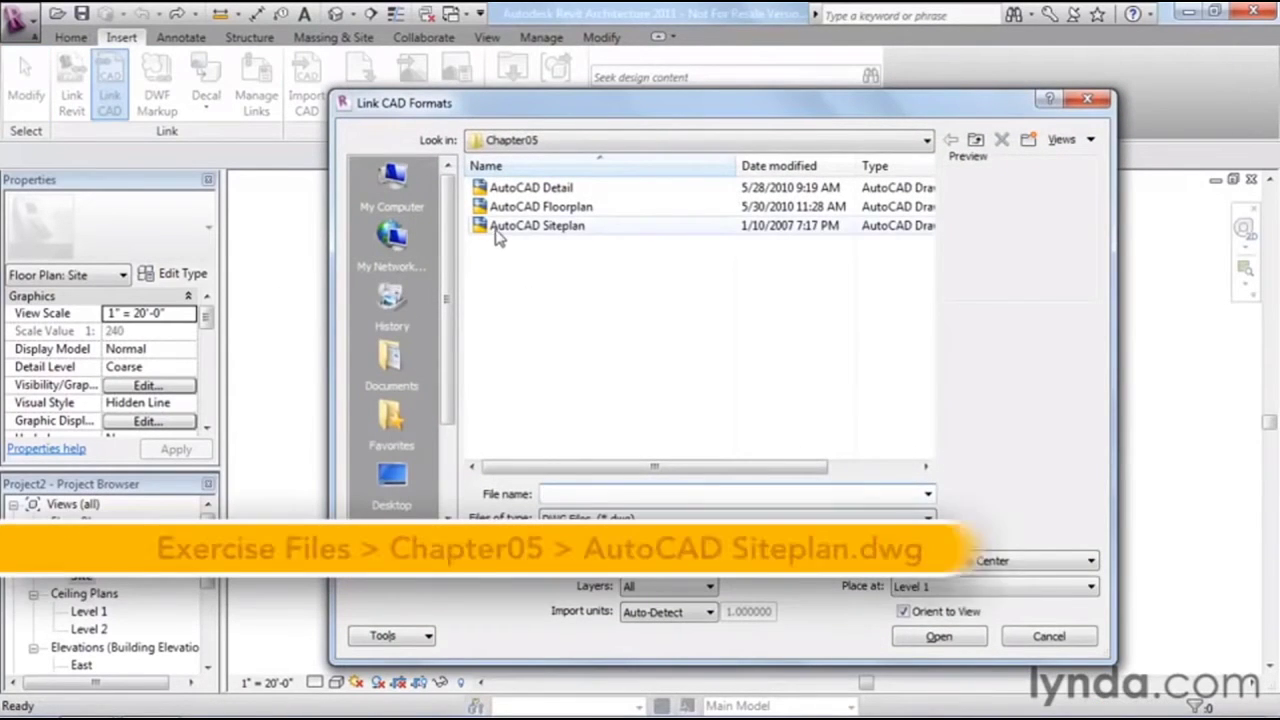
left_click(502, 227)
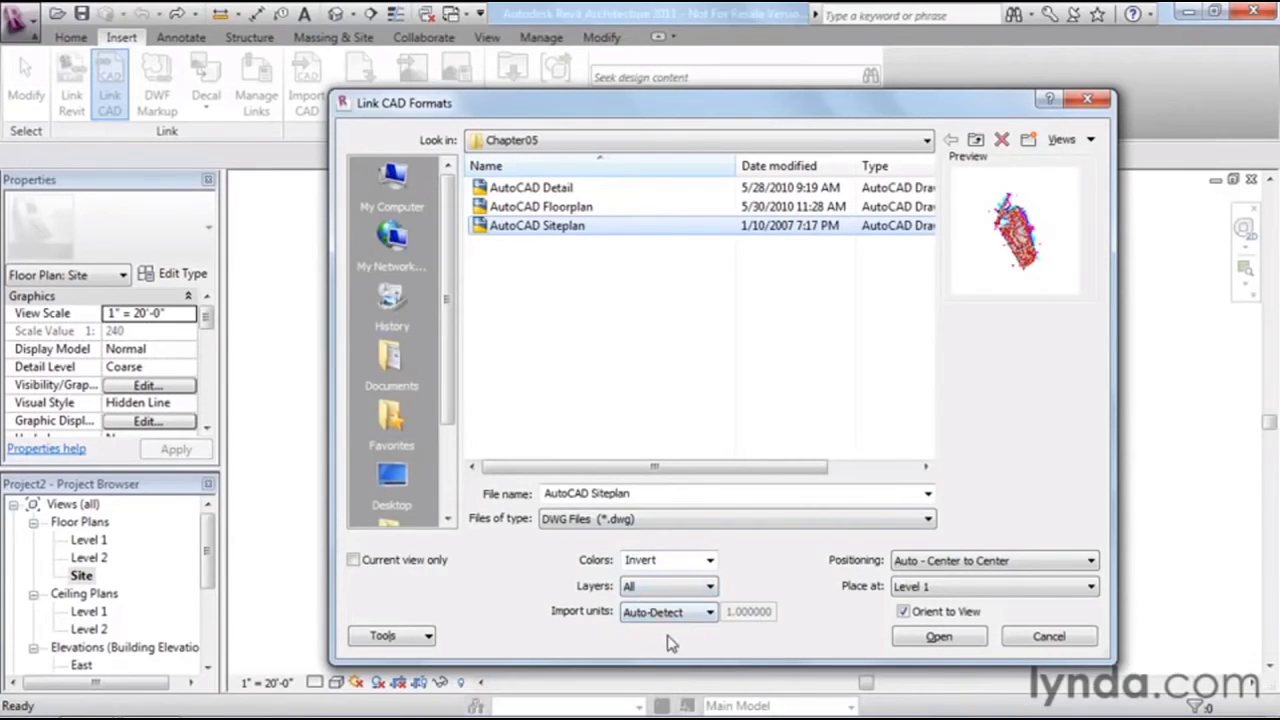
left_click(984, 565)
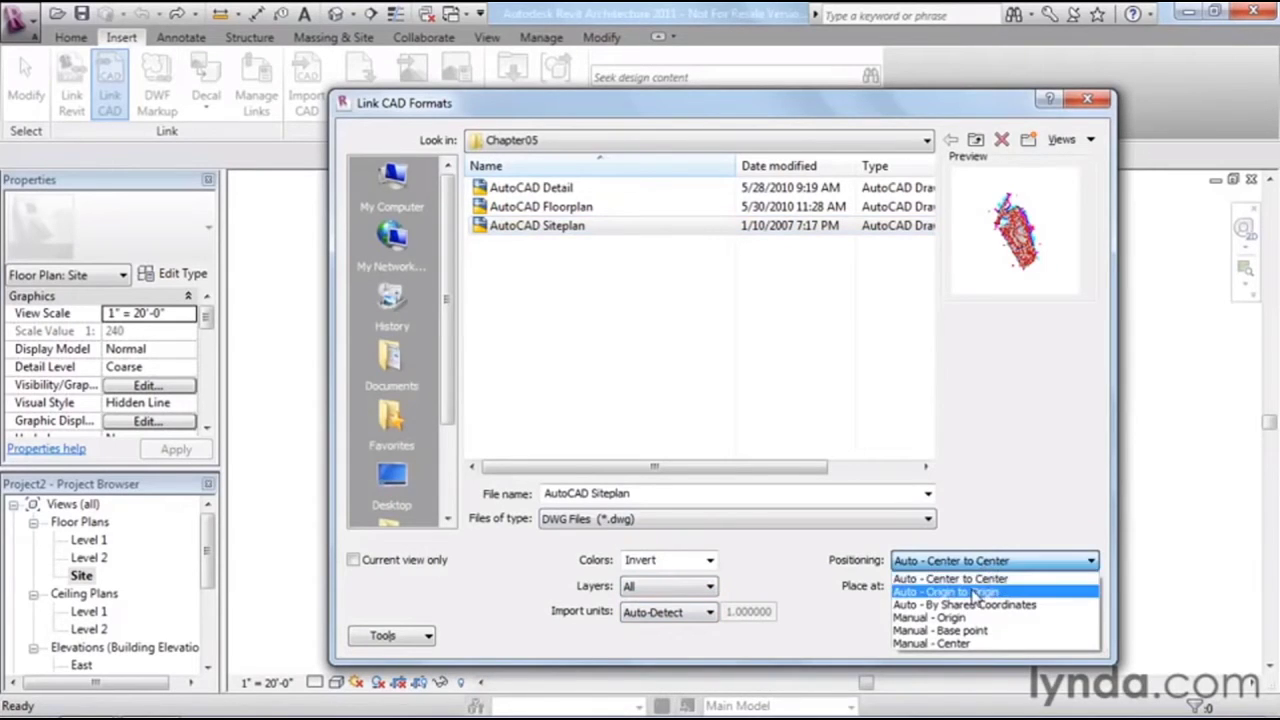
left_click(965, 591)
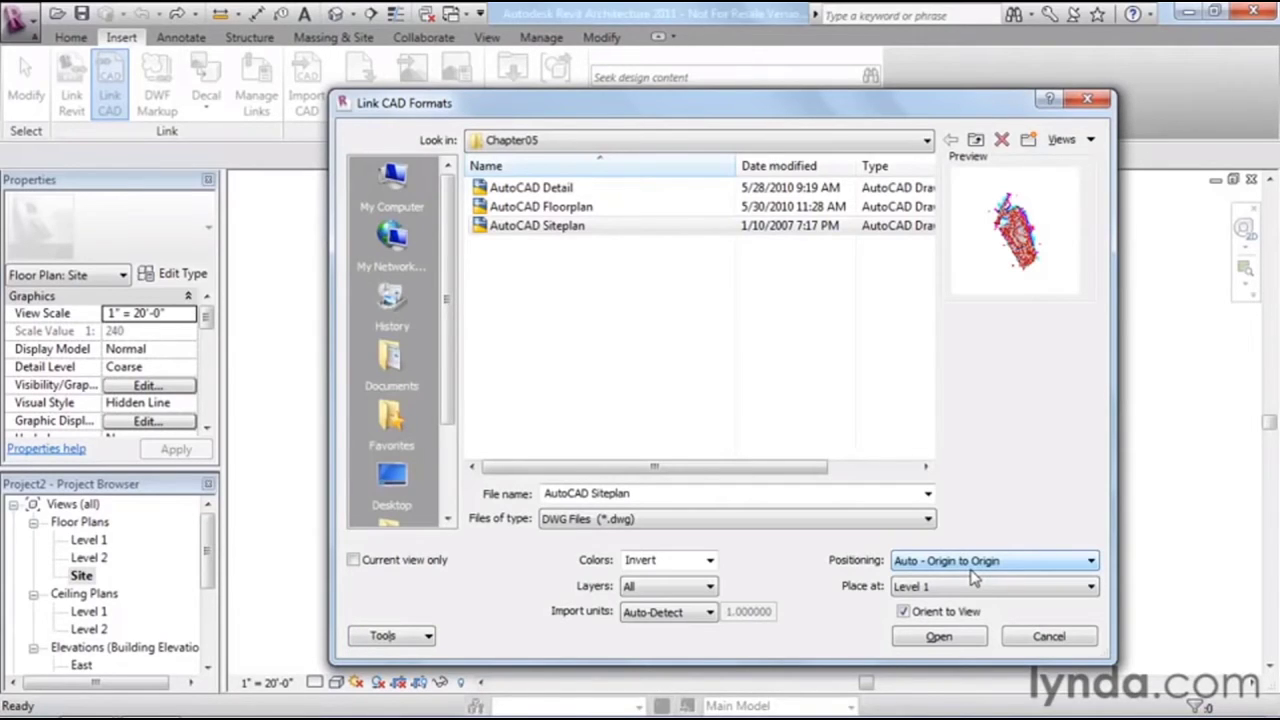
left_click(945, 636)
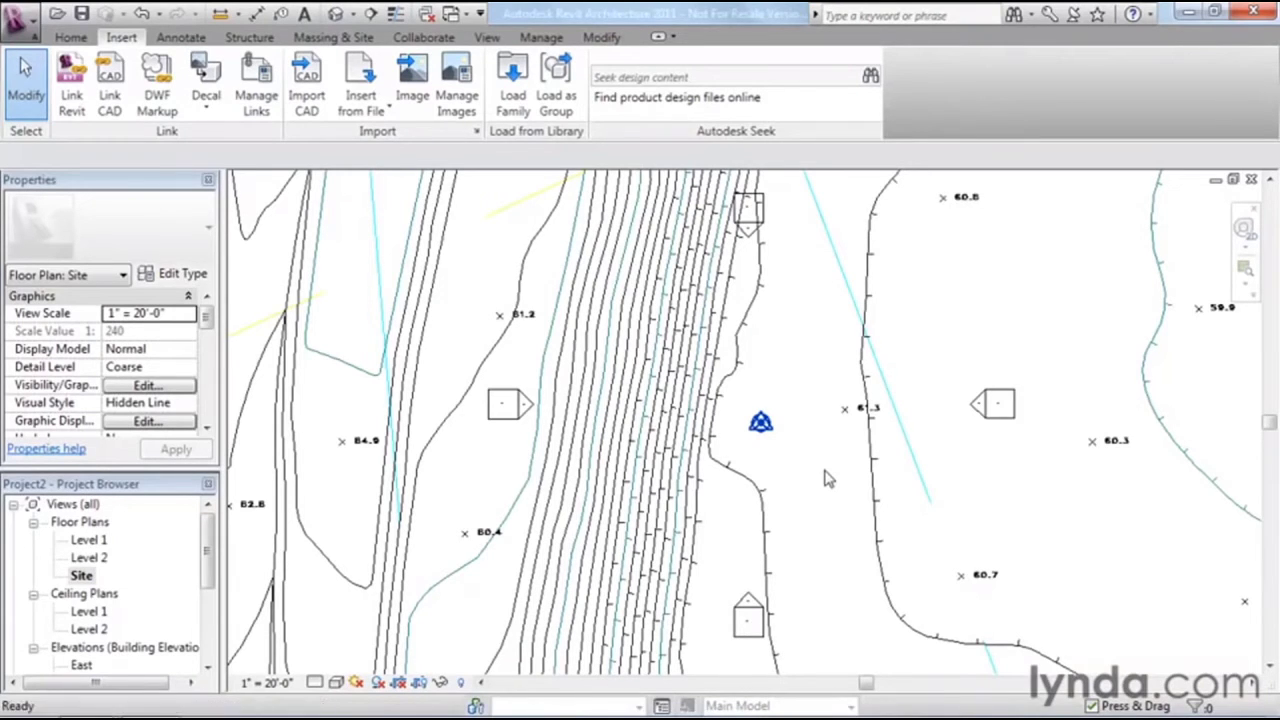
Watch how the tutorial checks the linked site plan's contour heights in the South elevation and returns to the Site plan
scroll(826, 479, "up", 1)
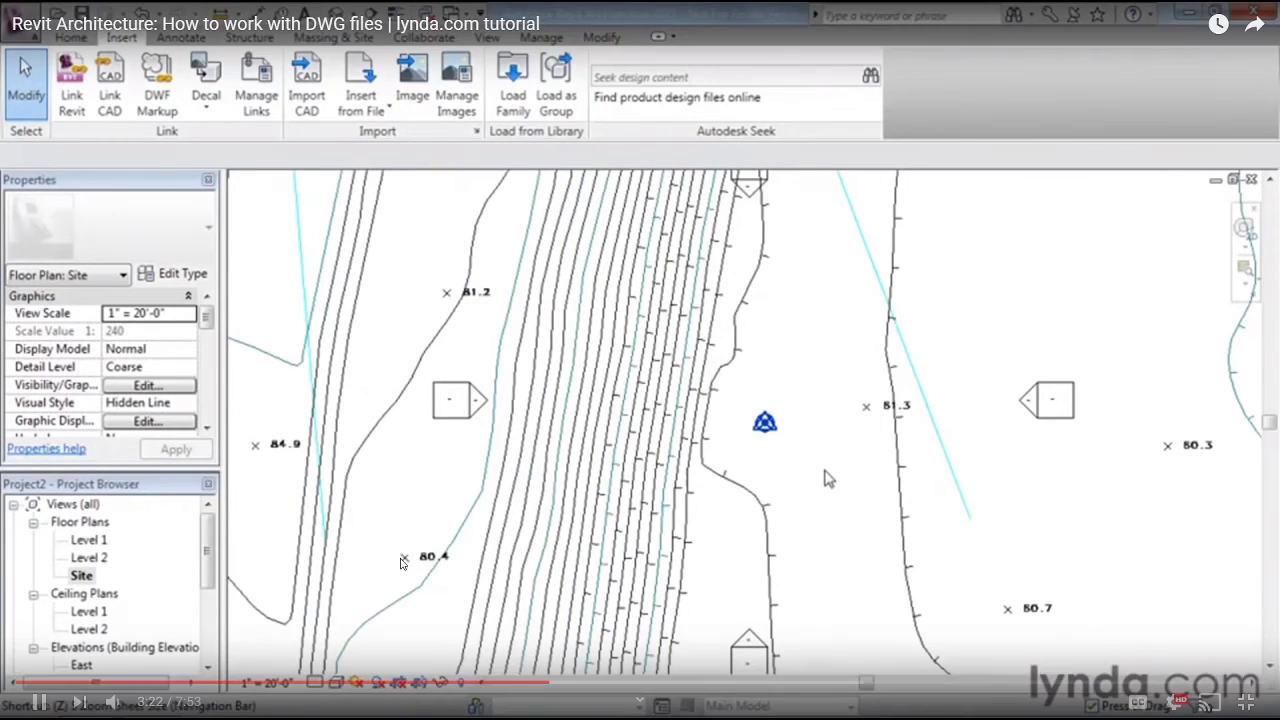
key("z")
key("f")
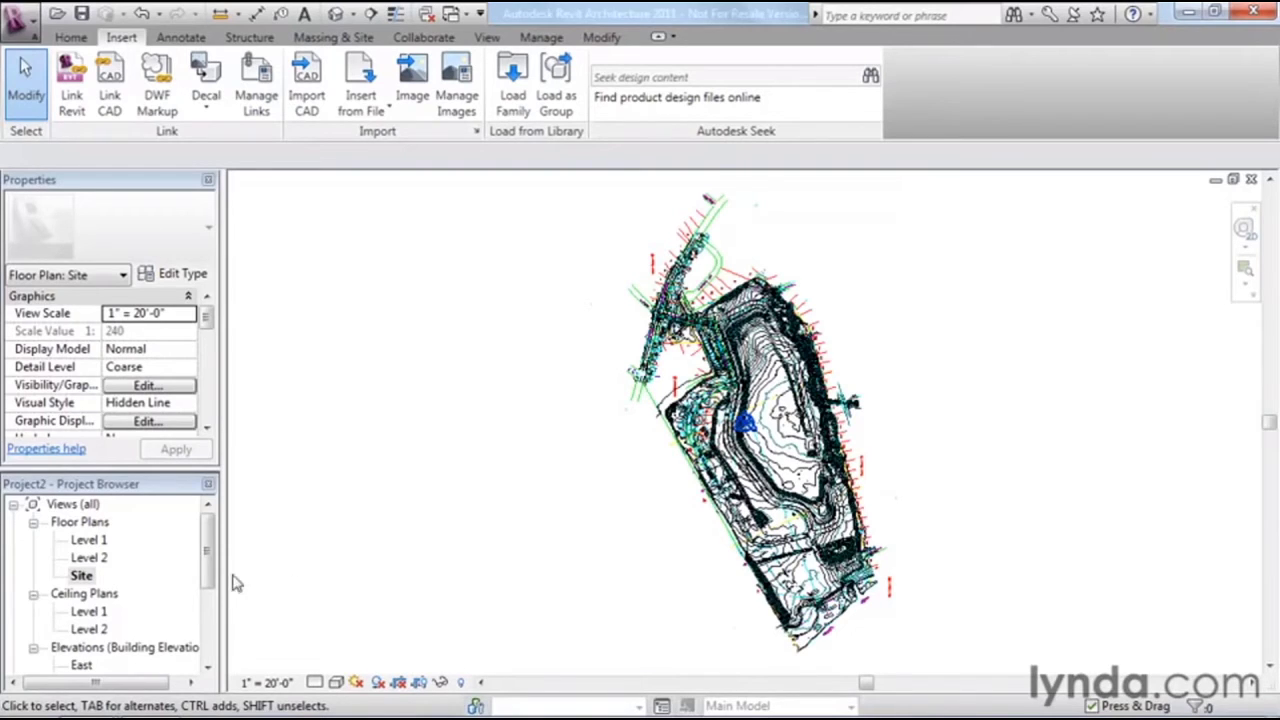
left_click_drag(208, 574, 213, 646)
double_click(100, 538)
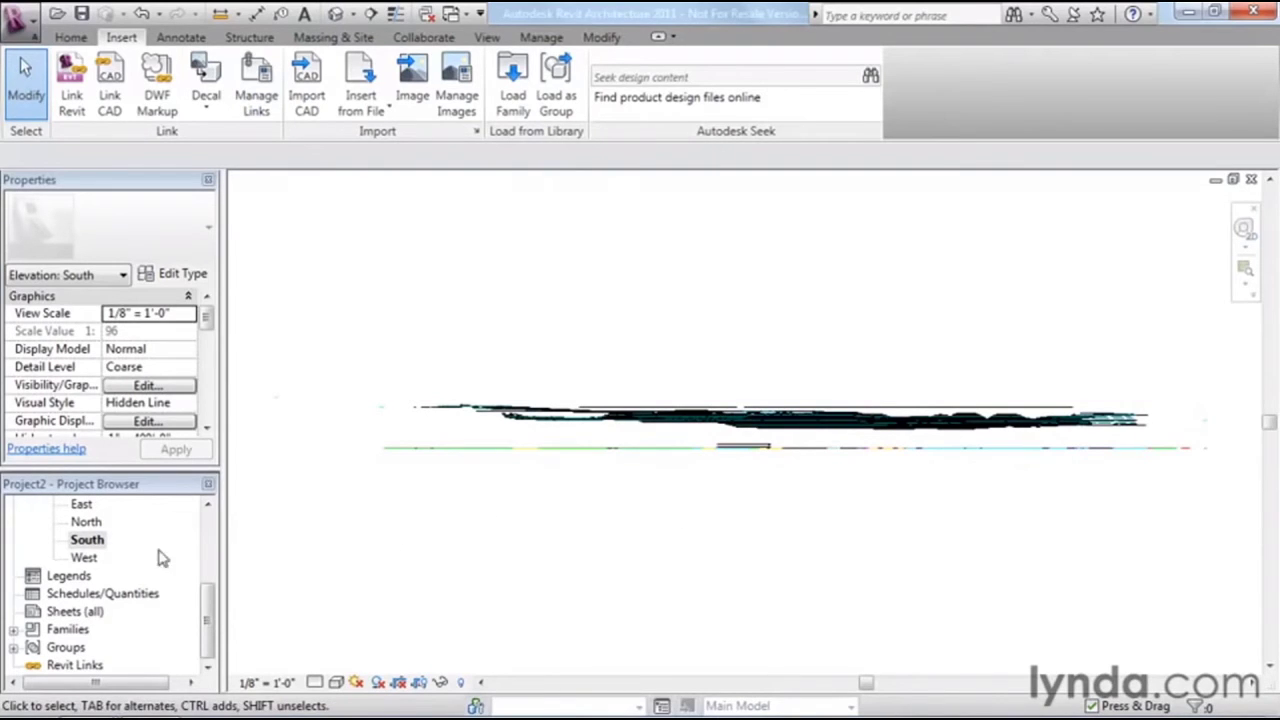
left_click_drag(207, 620, 207, 530)
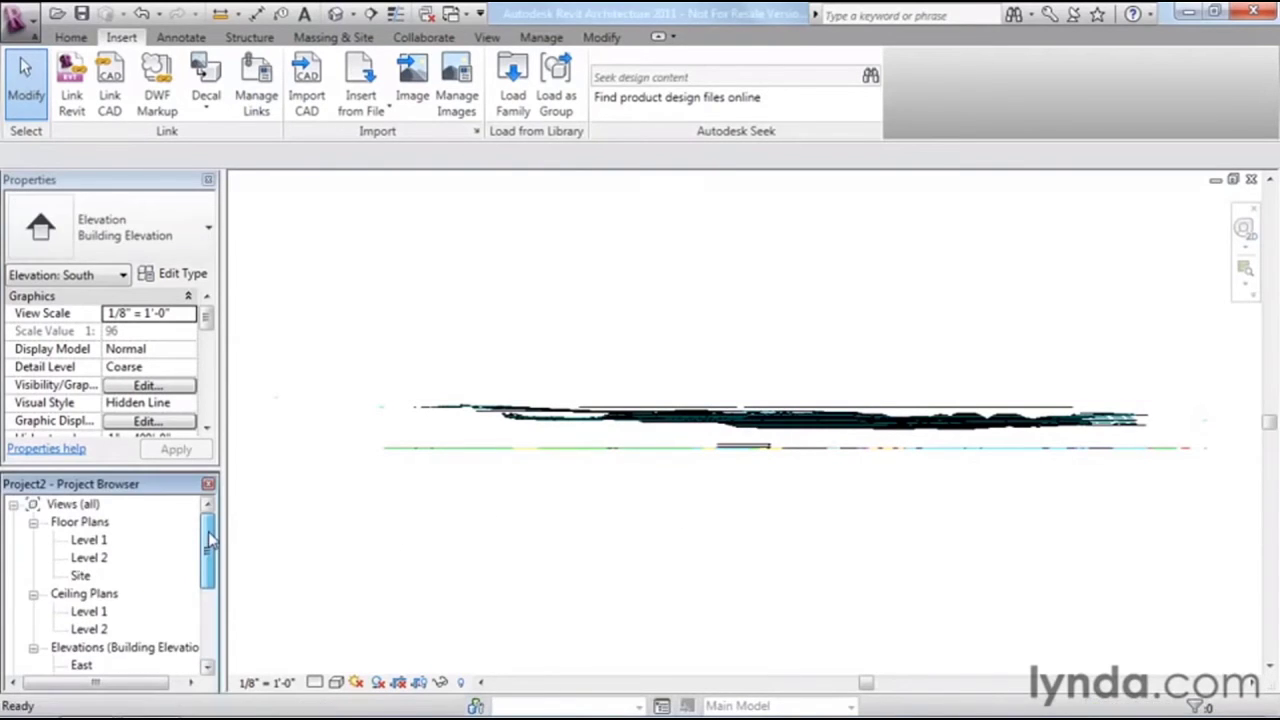
double_click(80, 575)
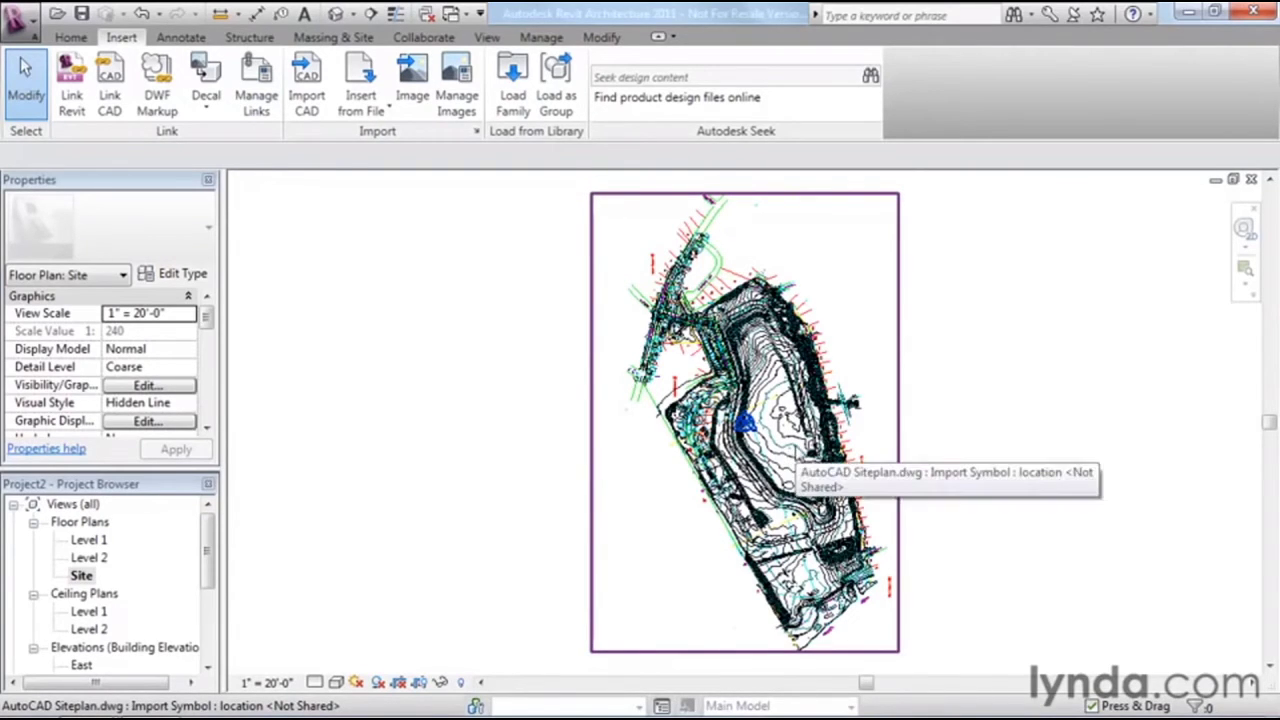
left_click(1245, 268)
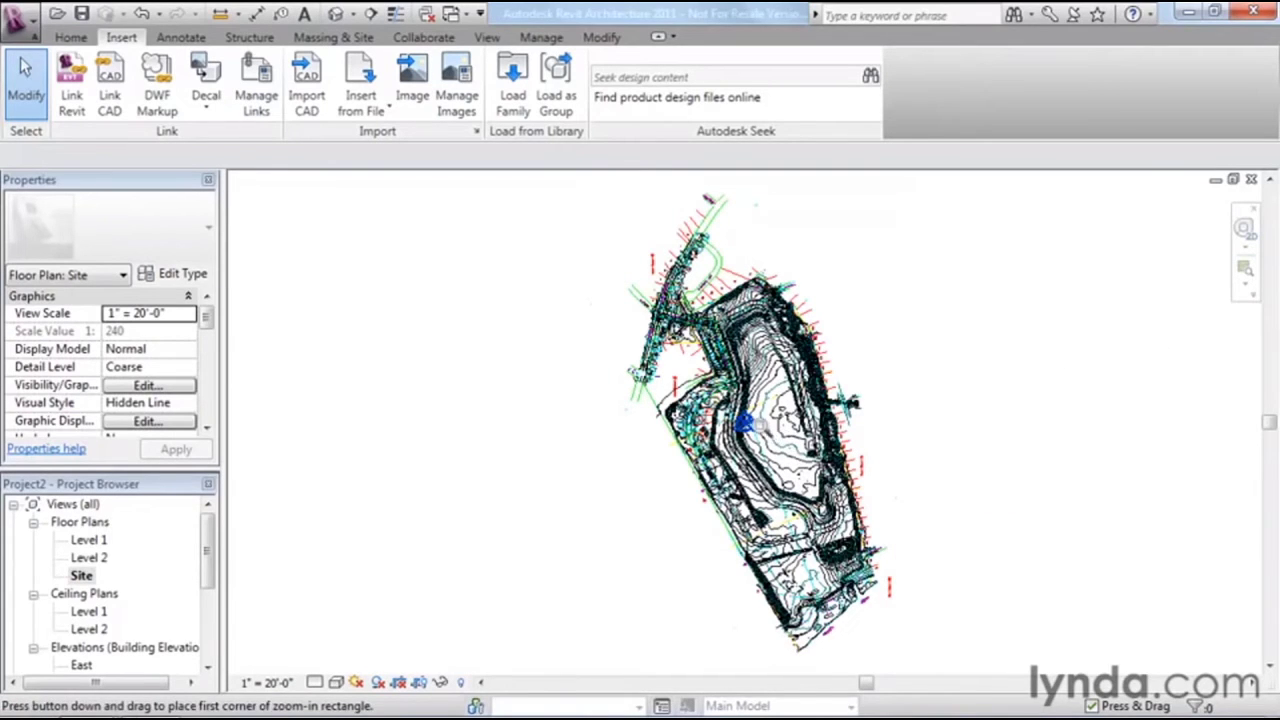
left_click_drag(746, 411, 808, 476)
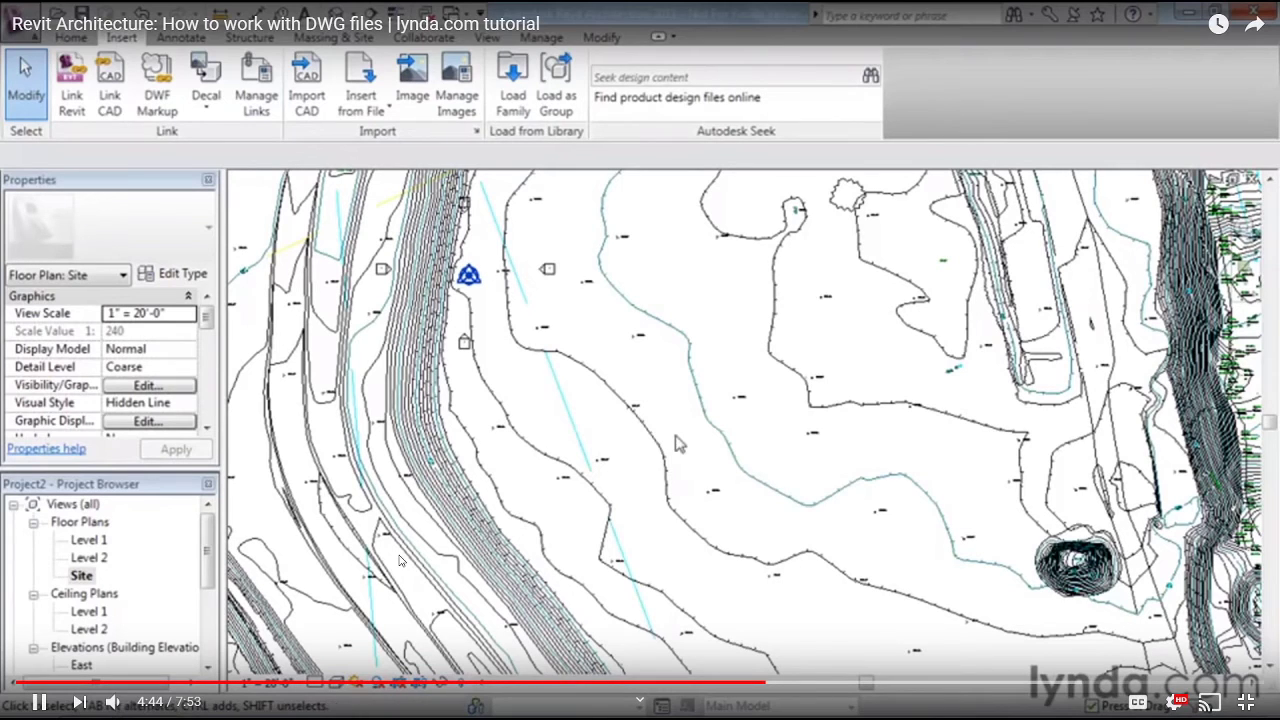
Watch how the tutorial queries two contour lines of the AutoCAD Siteplan drawing to identify their layers
left_click(619, 302)
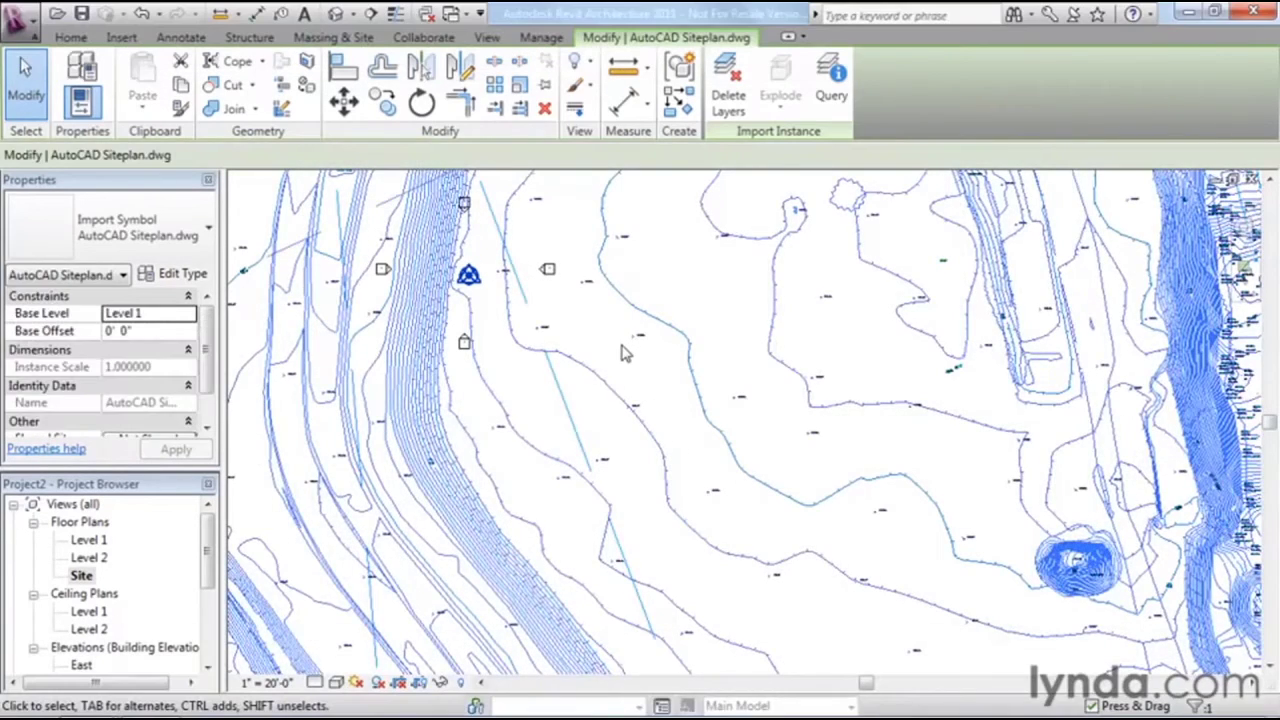
left_click(833, 100)
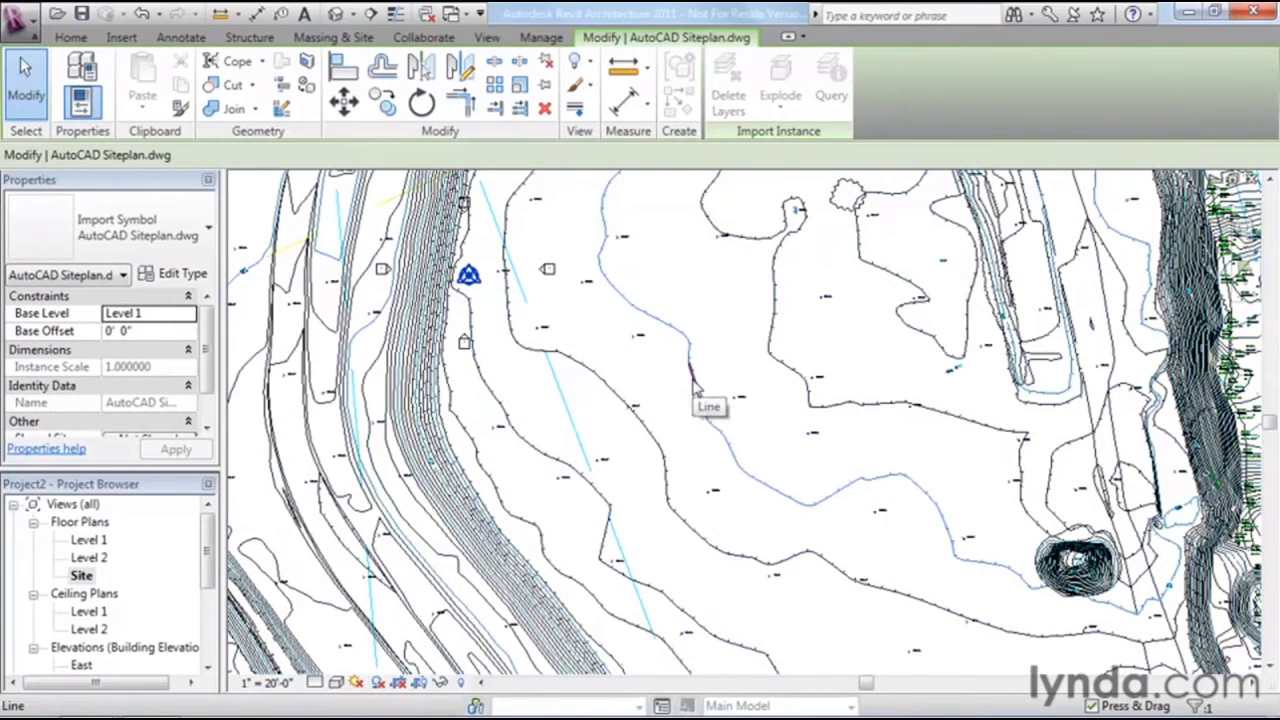
left_click(697, 390)
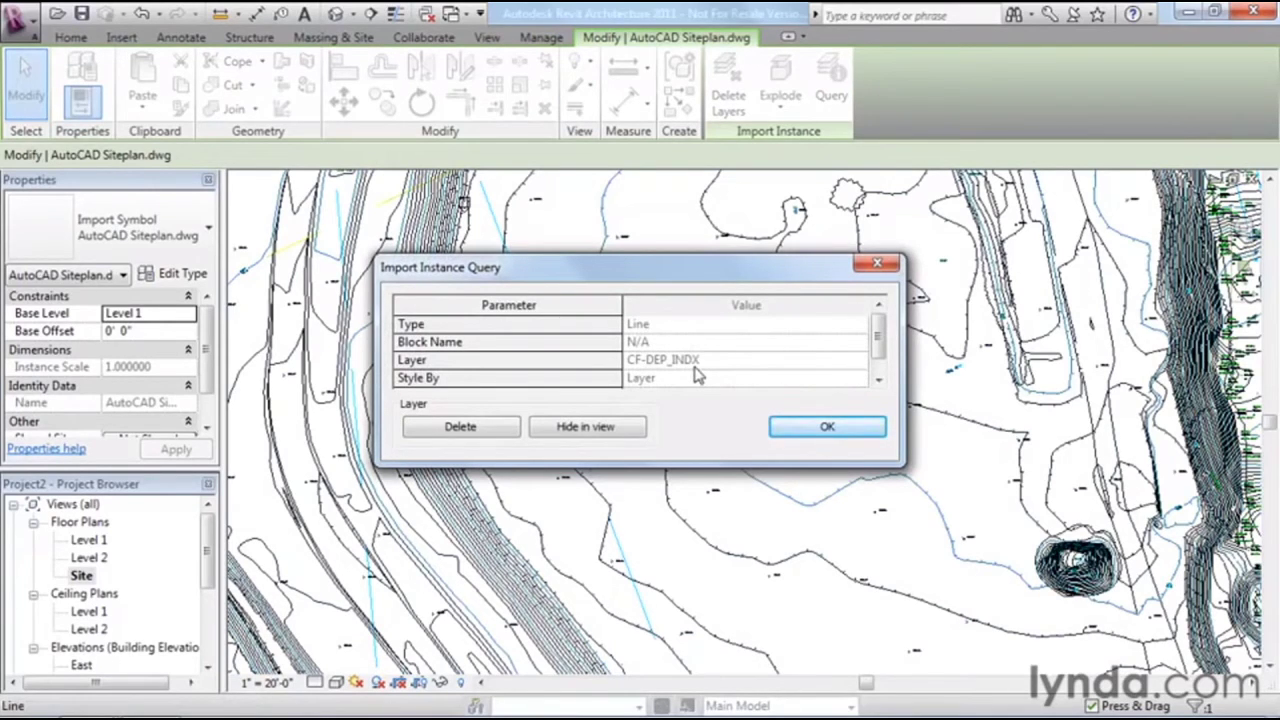
left_click(788, 428)
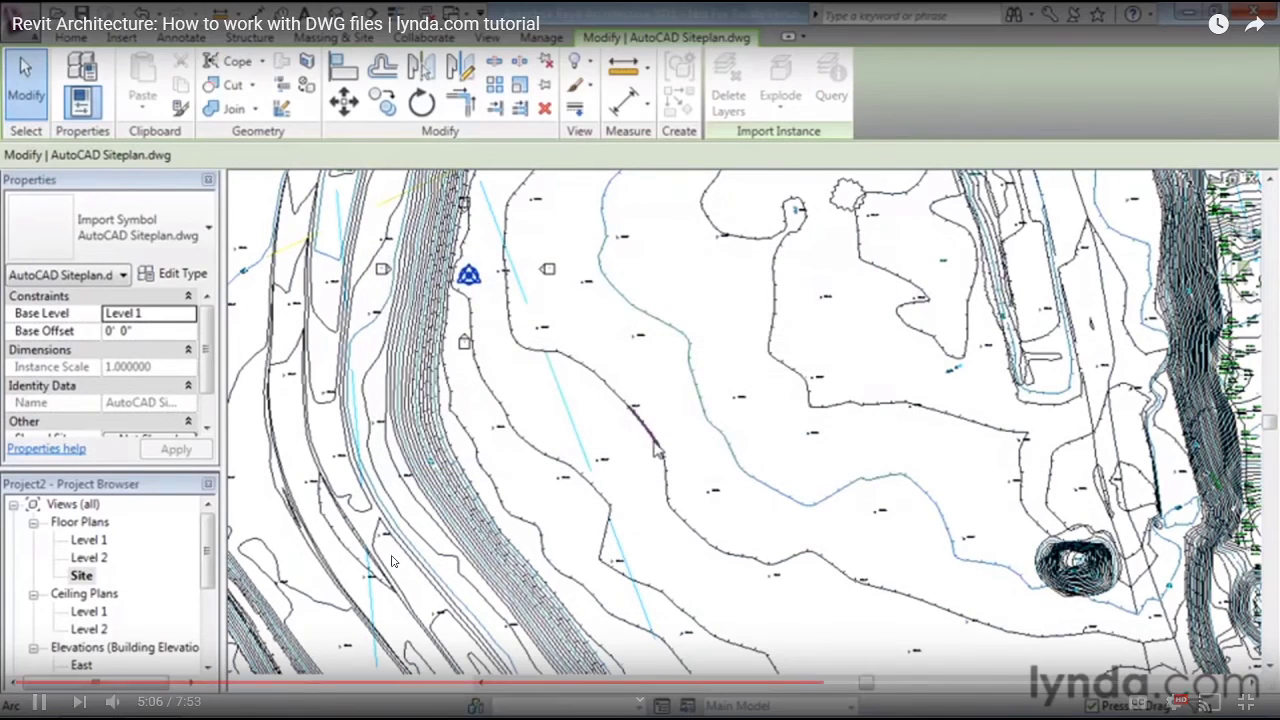
left_click(654, 442)
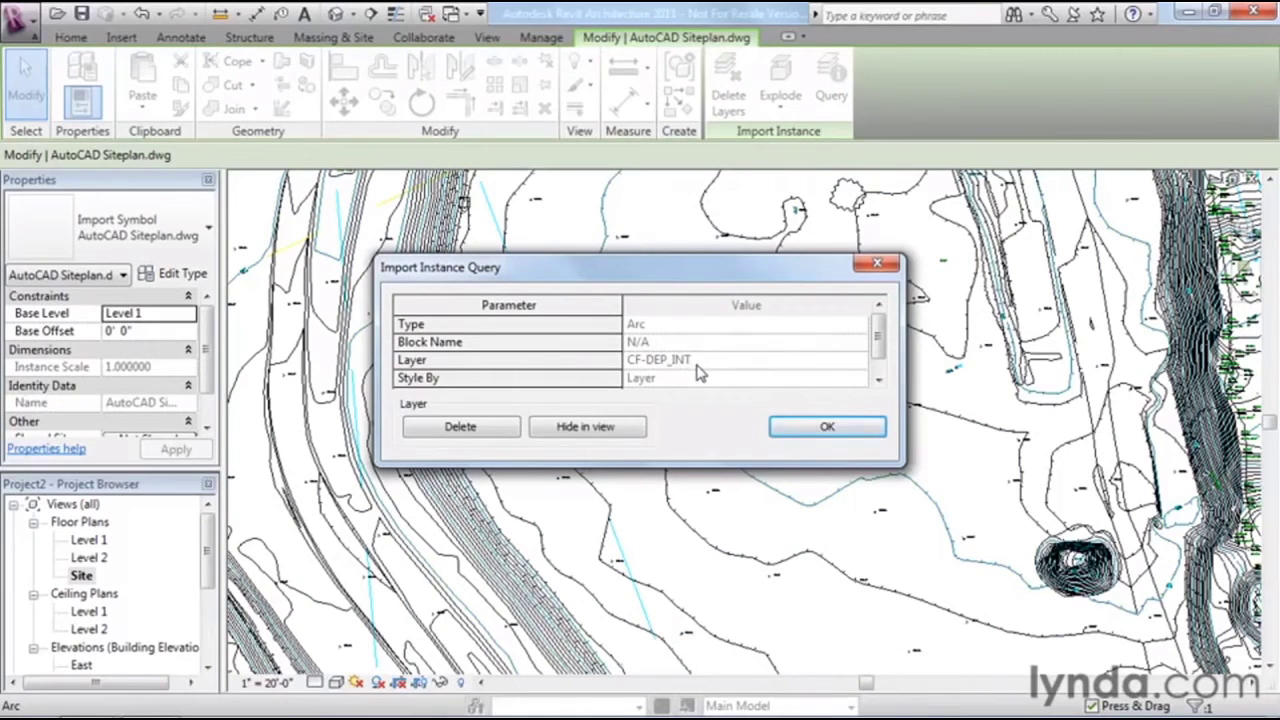
left_click(790, 428)
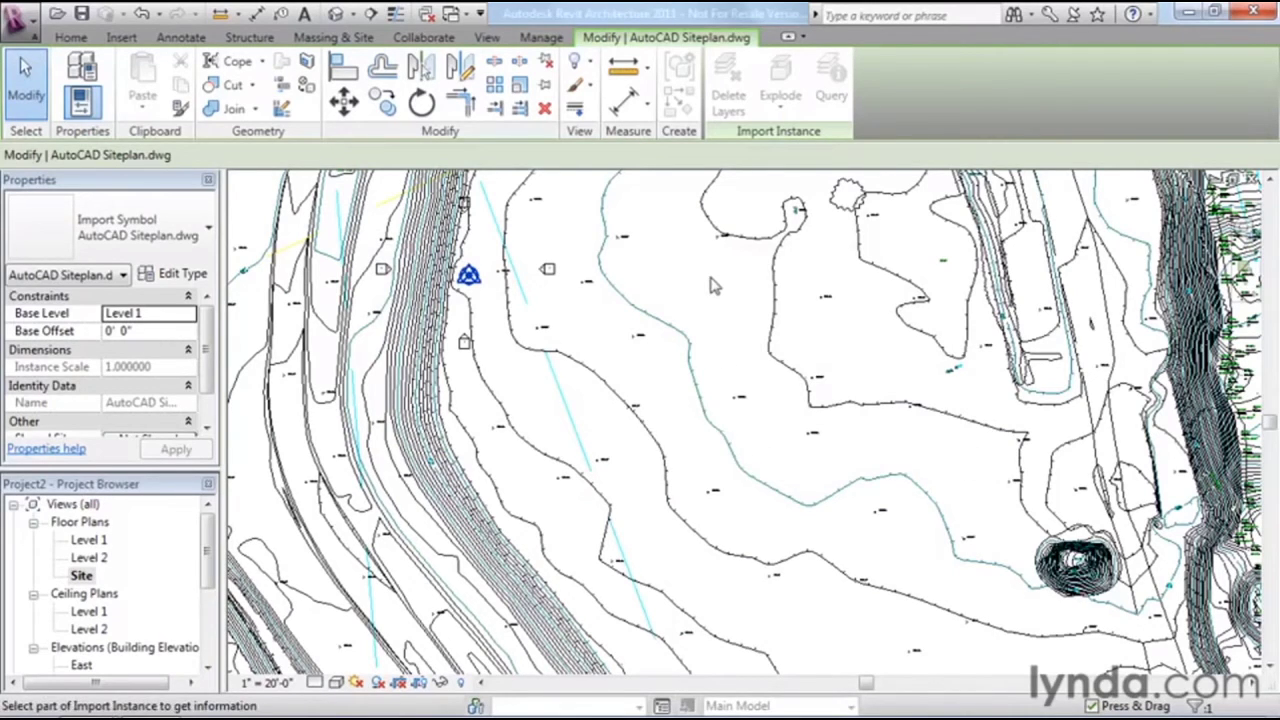
Watch how the tutorial starts a toposurface and creates it from the AutoCAD Siteplan import instance
left_click(313, 39)
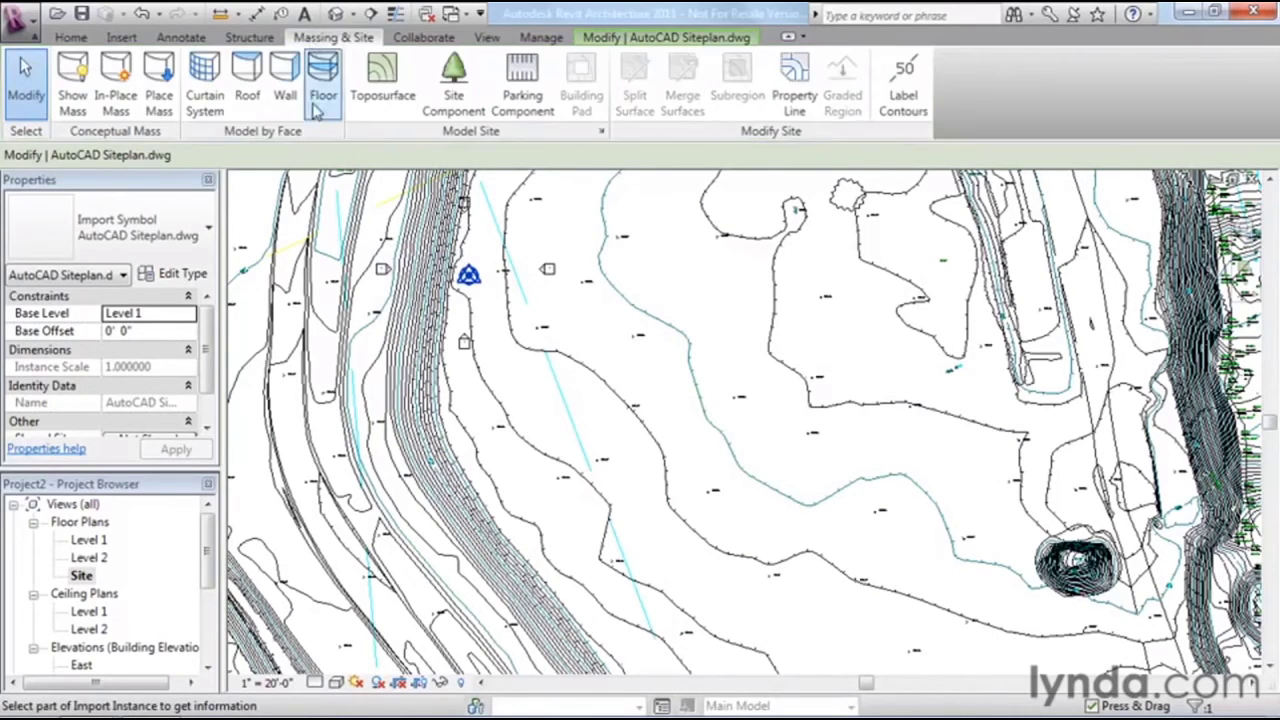
left_click(381, 100)
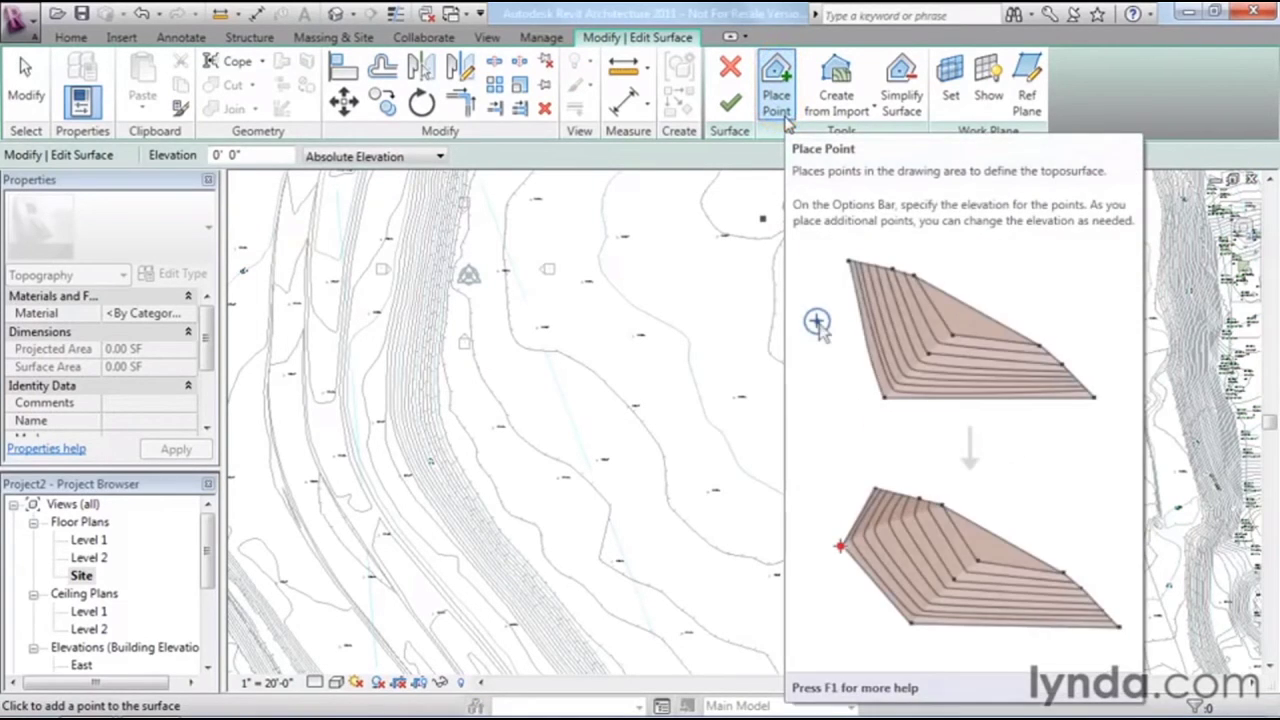
left_click(255, 156)
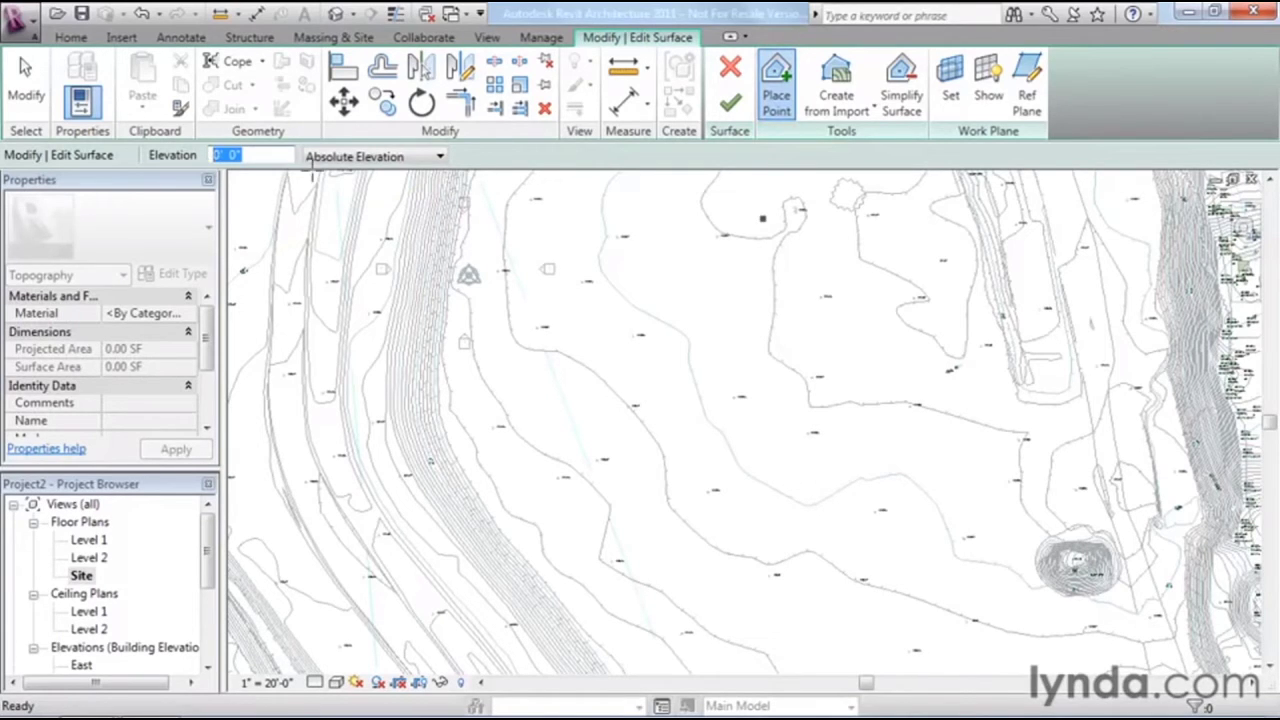
left_click(838, 90)
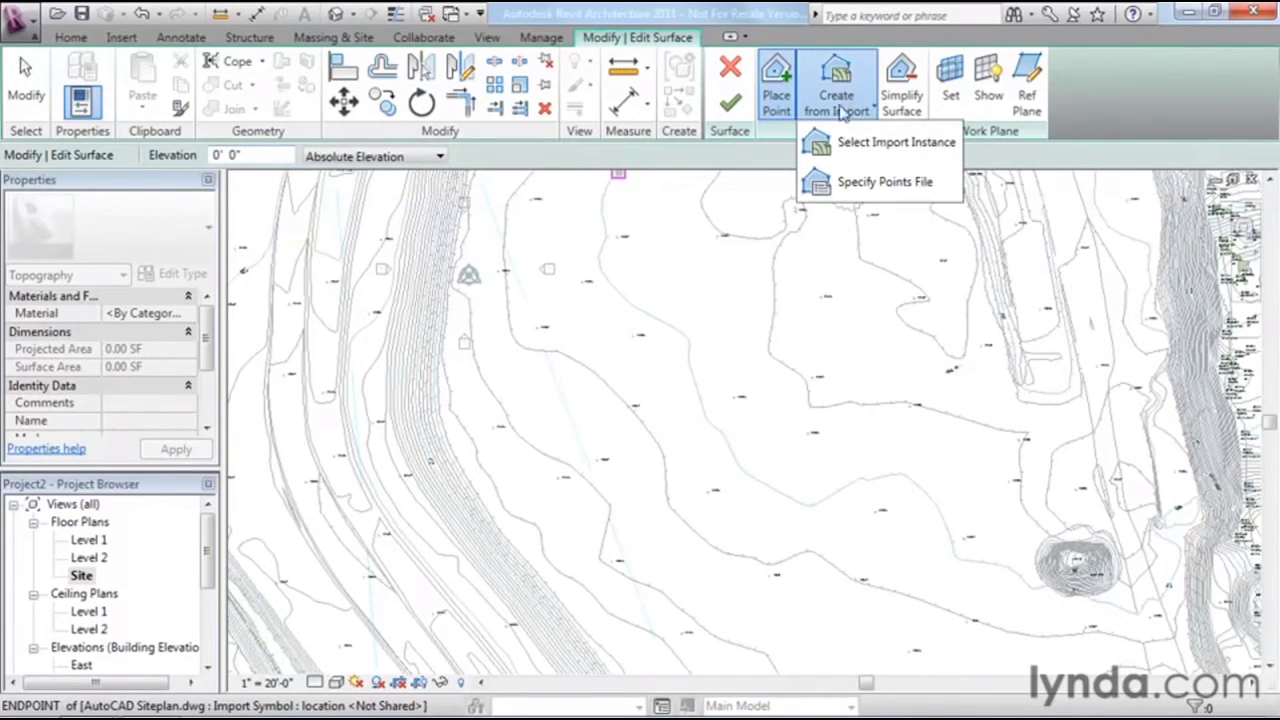
left_click(842, 148)
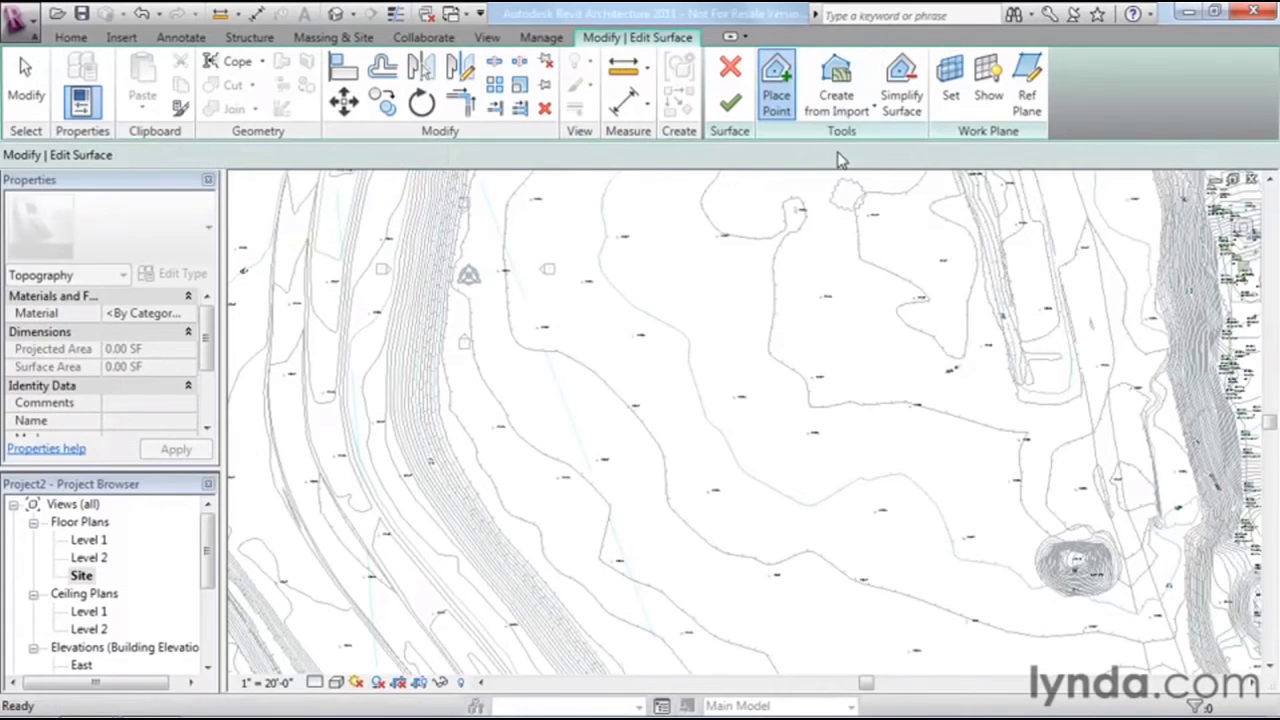
left_click(673, 333)
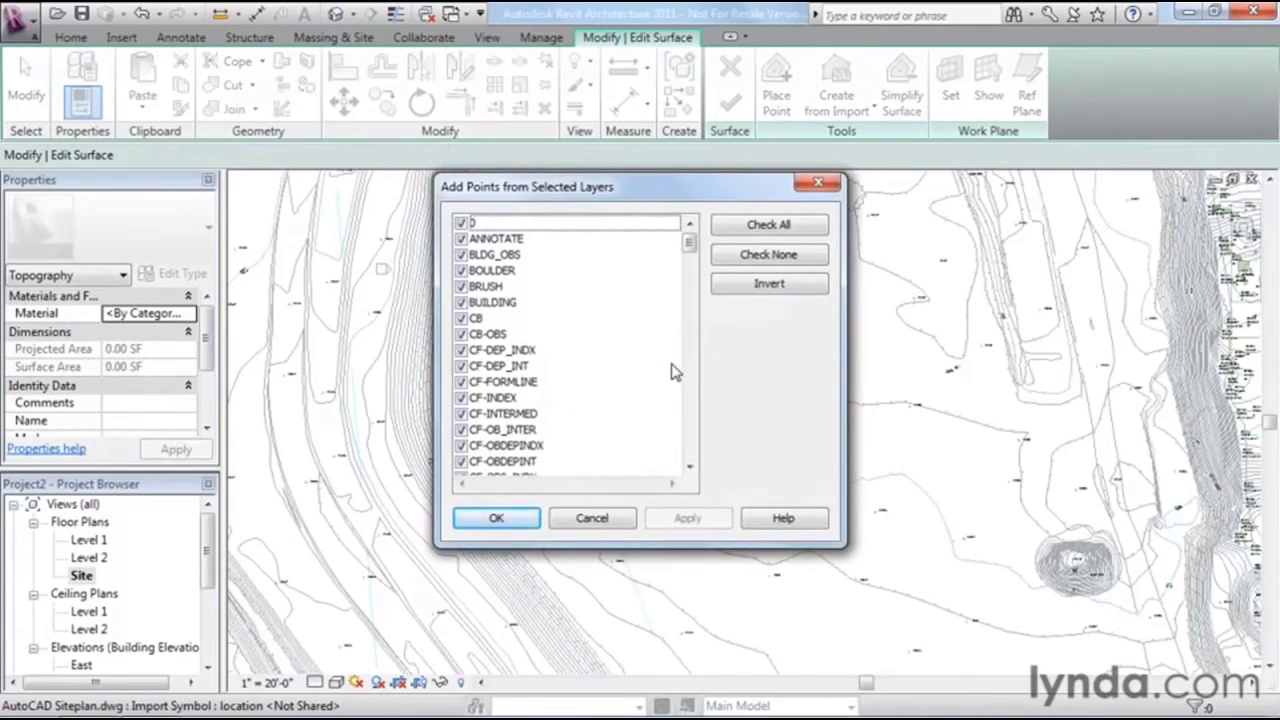
Pause the tutorial at the layer selection, leave full screen, and switch to Revit to deselect the LaserCutTopo drawing
left_click(990, 58)
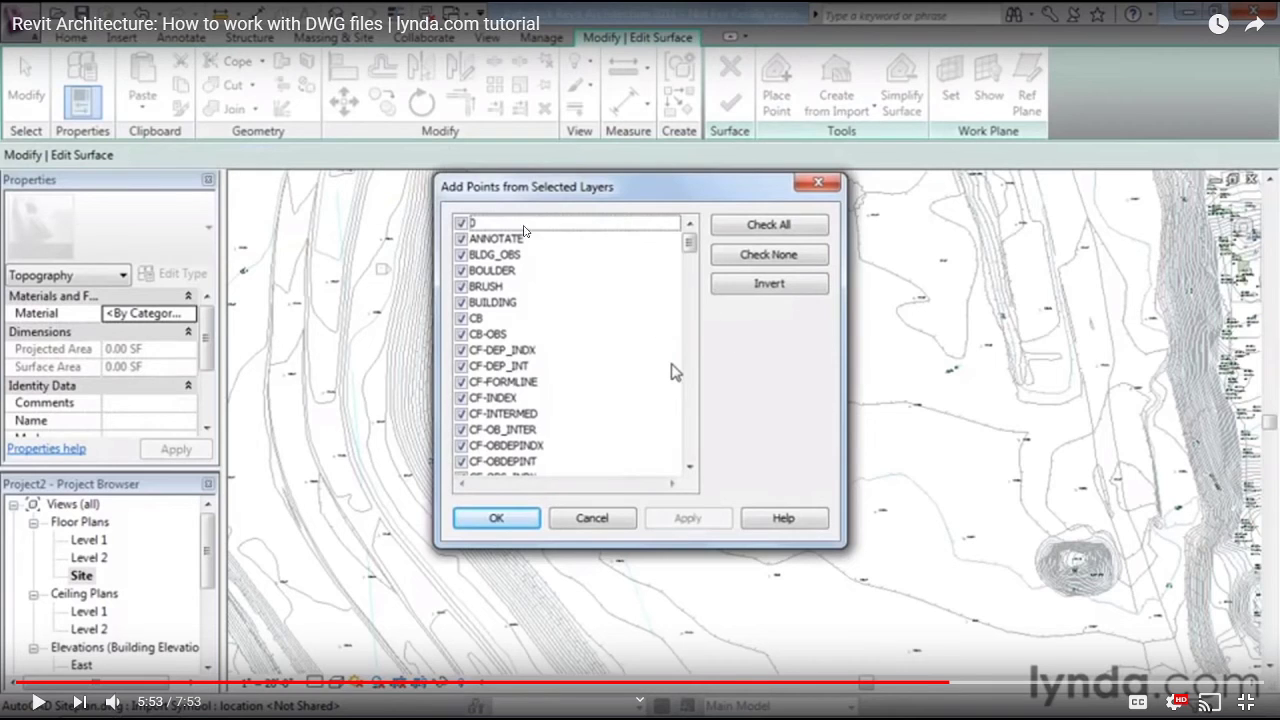
left_click(672, 372)
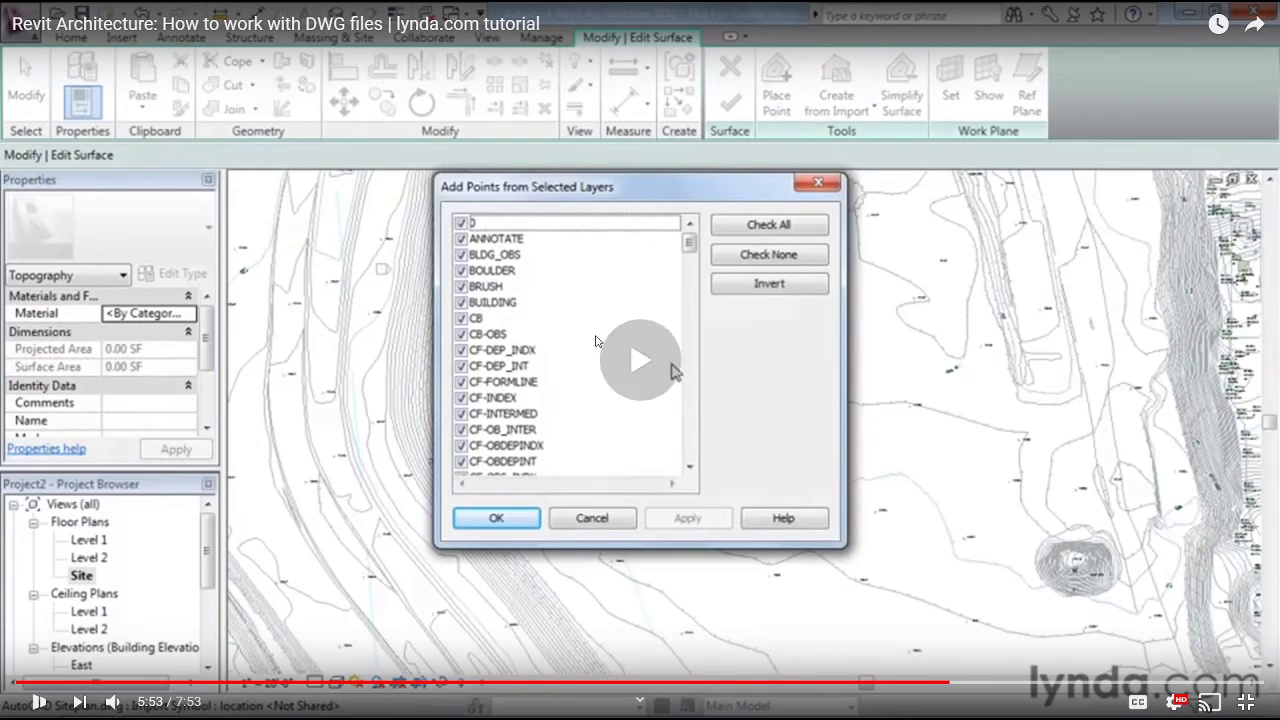
left_click(914, 468)
left_click(1246, 701)
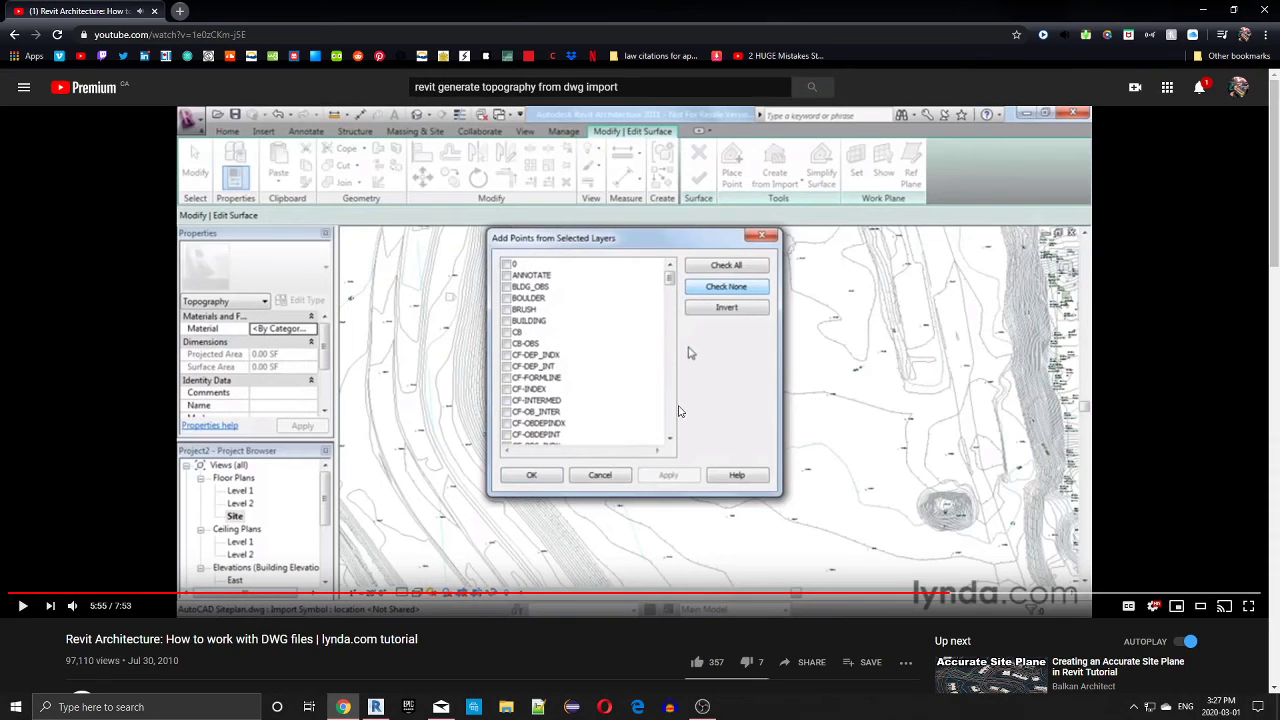
left_click(375, 707)
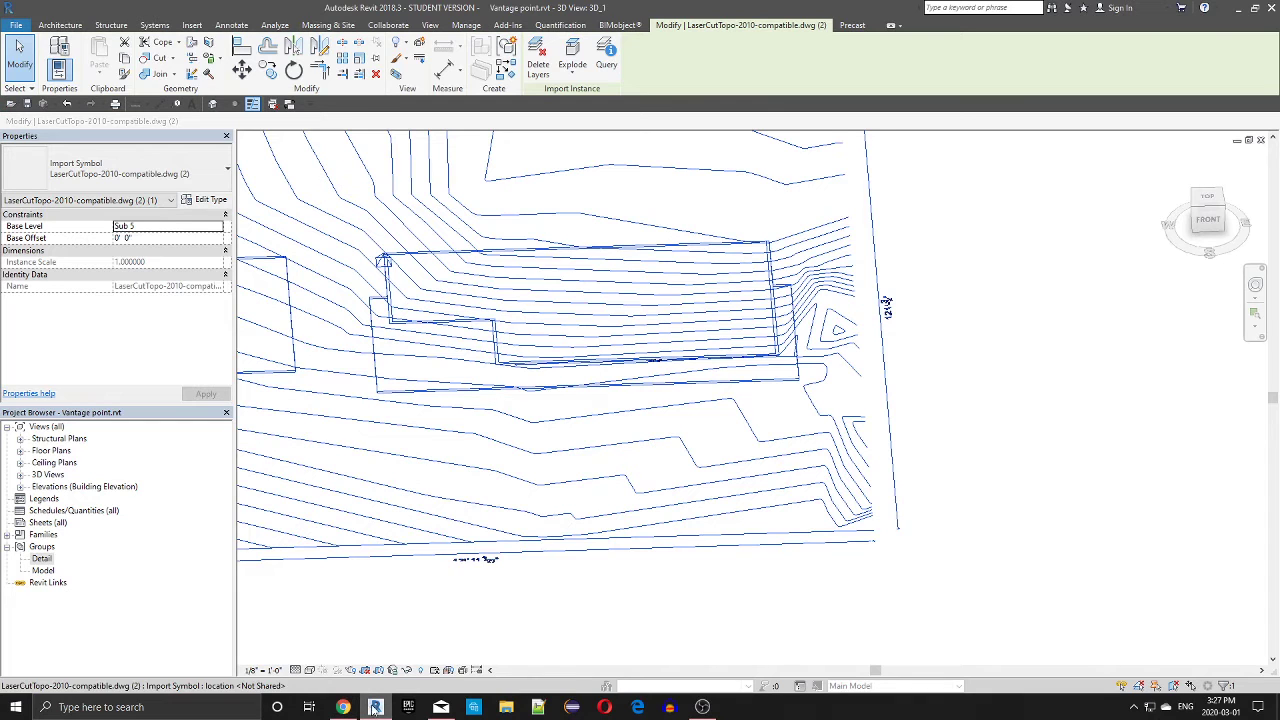
left_click(659, 427)
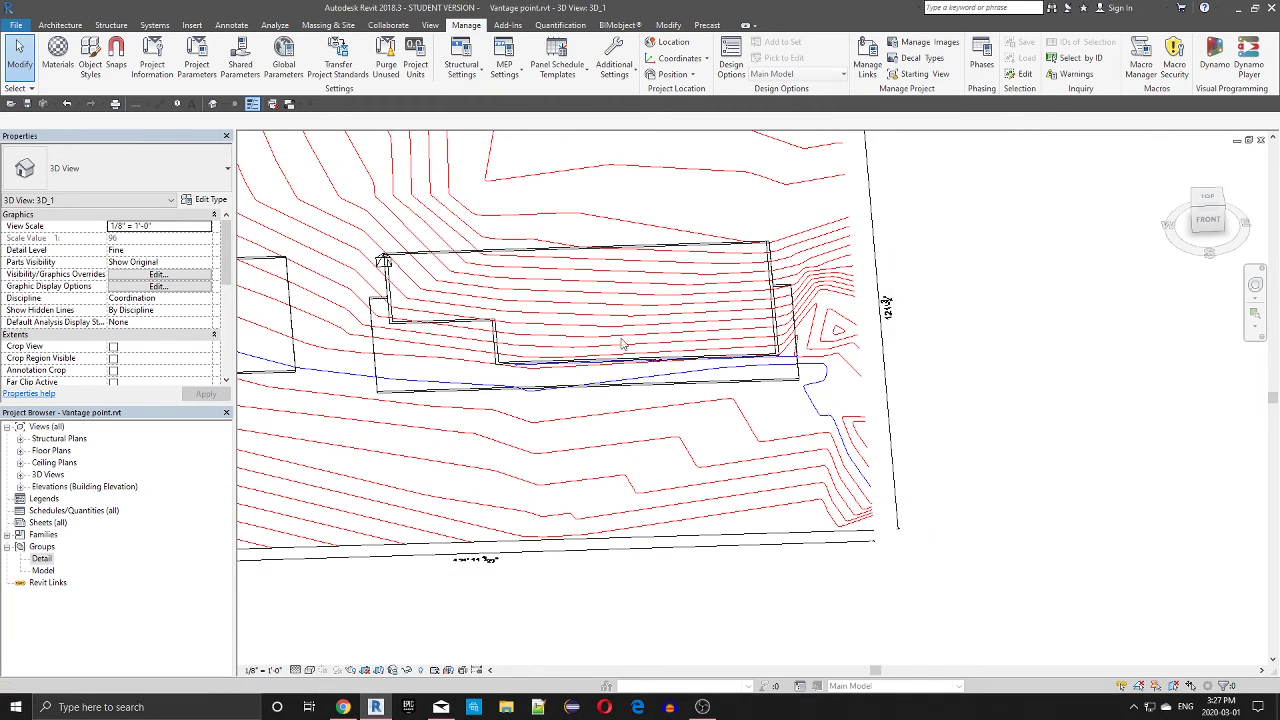
Switch to the browser and replay the tutorial section on starting the toposurface, pausing it at the surface editing tools
left_click(343, 707)
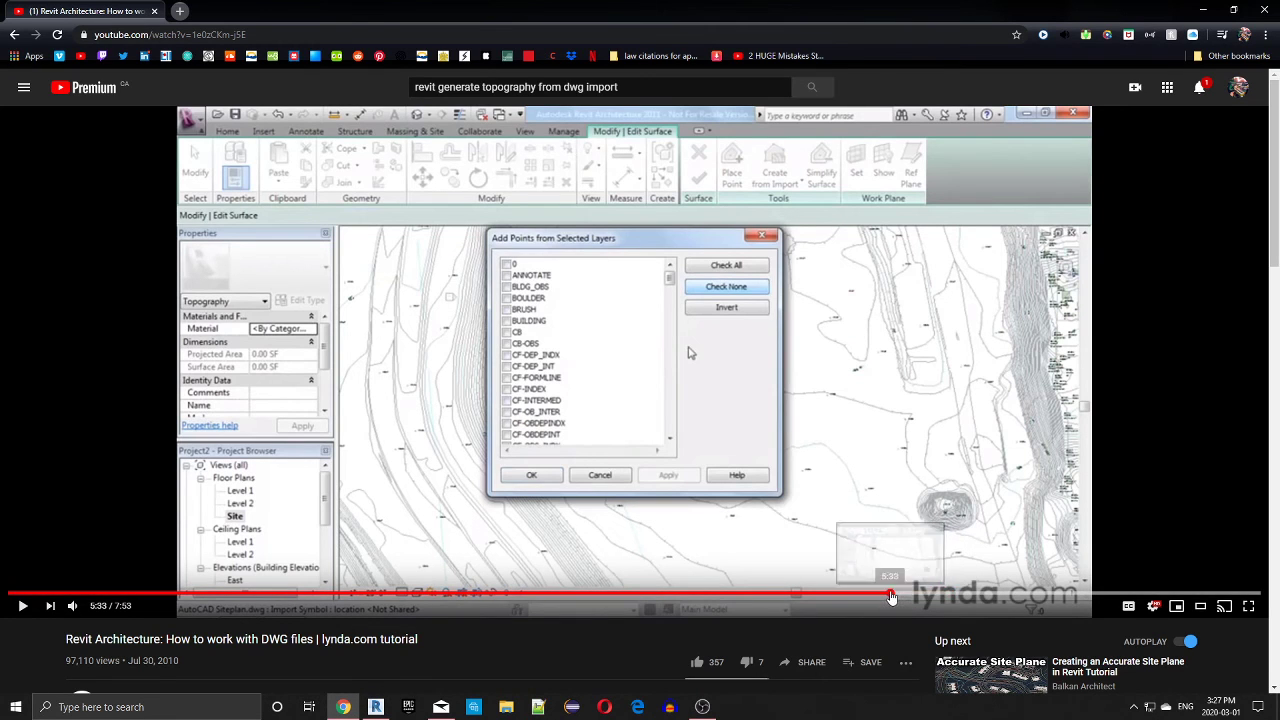
left_click(890, 593)
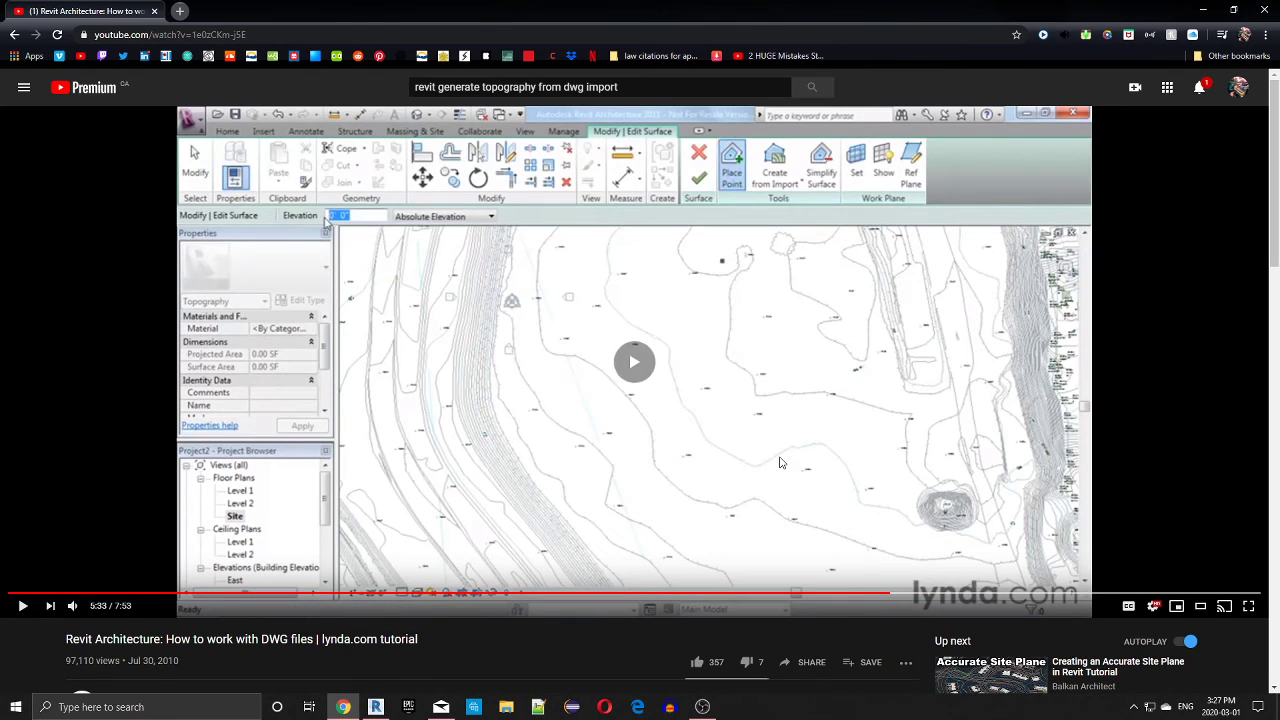
left_click(820, 594)
left_click(610, 377)
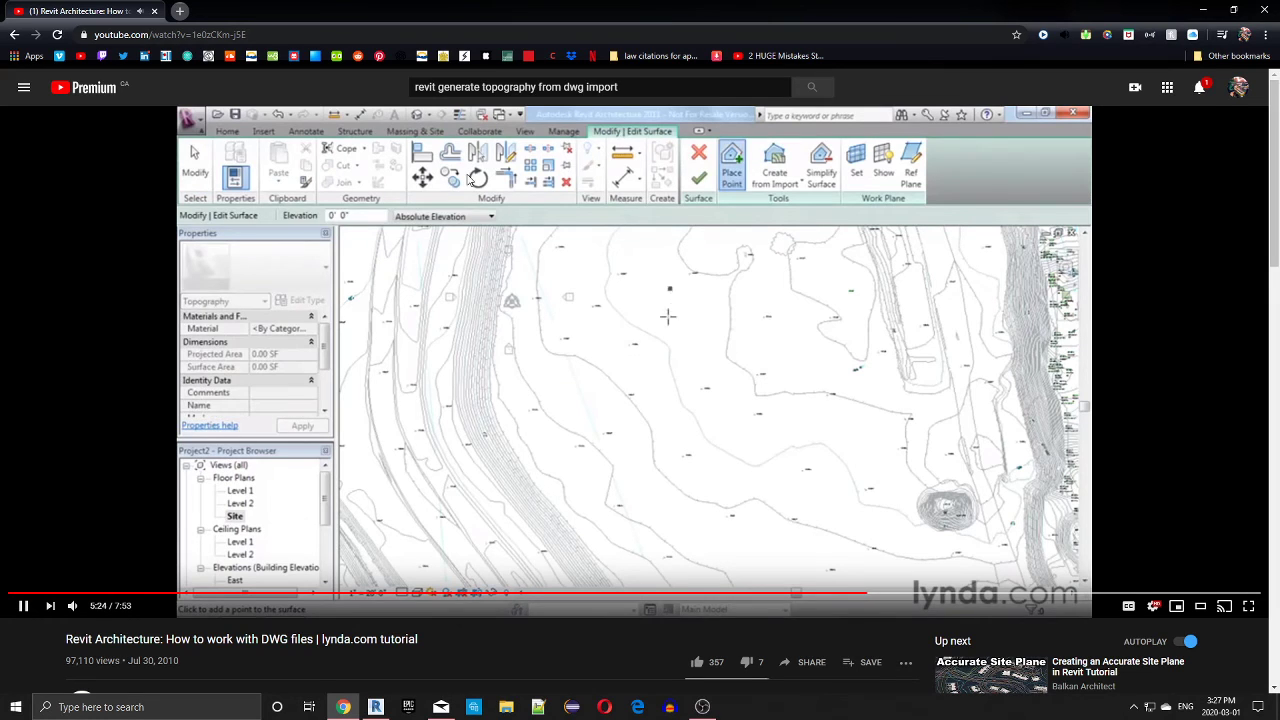
left_click(470, 180)
Switch to Revit, start a toposurface and create it from the LaserCutTopo import instance
left_click(375, 707)
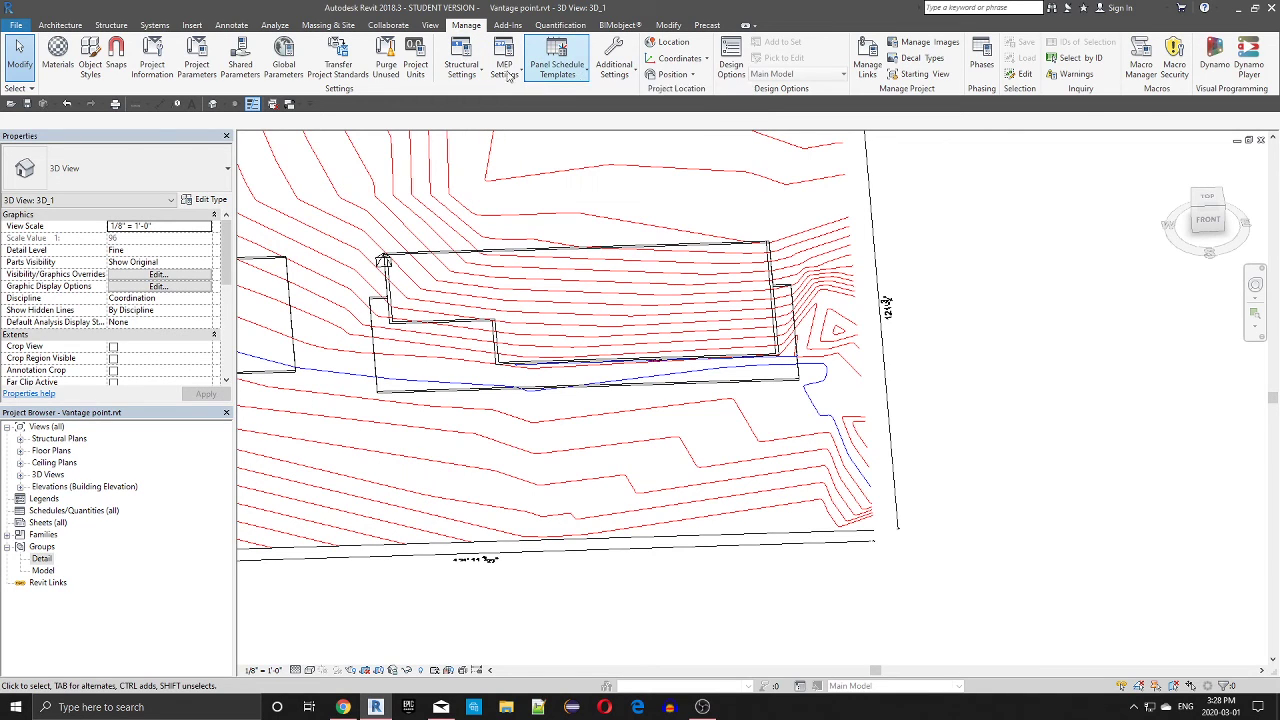
left_click(352, 26)
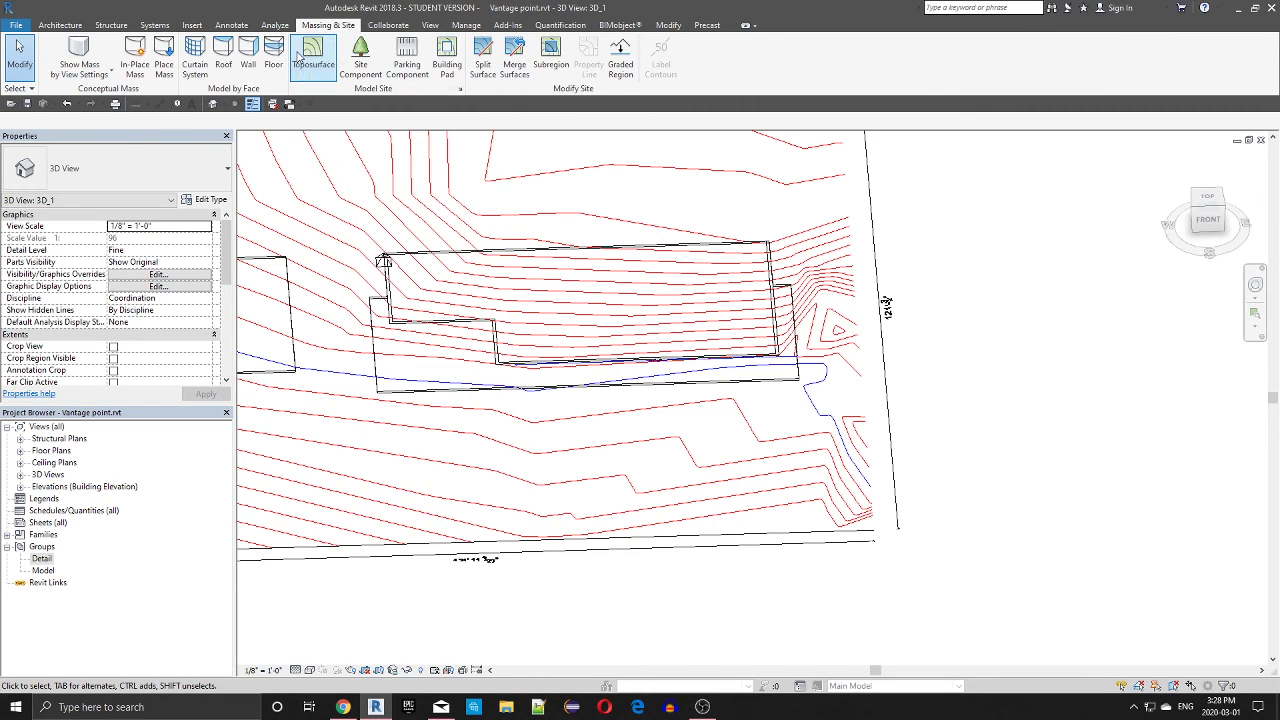
left_click(298, 57)
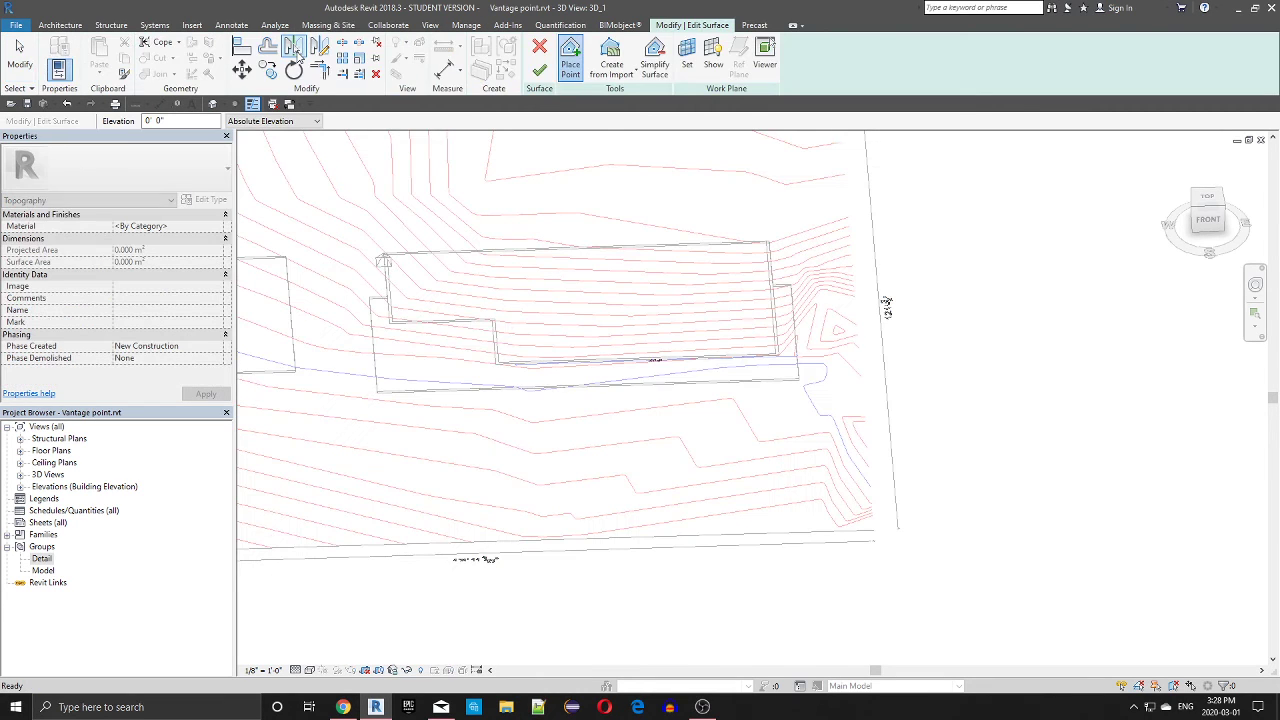
left_click(611, 65)
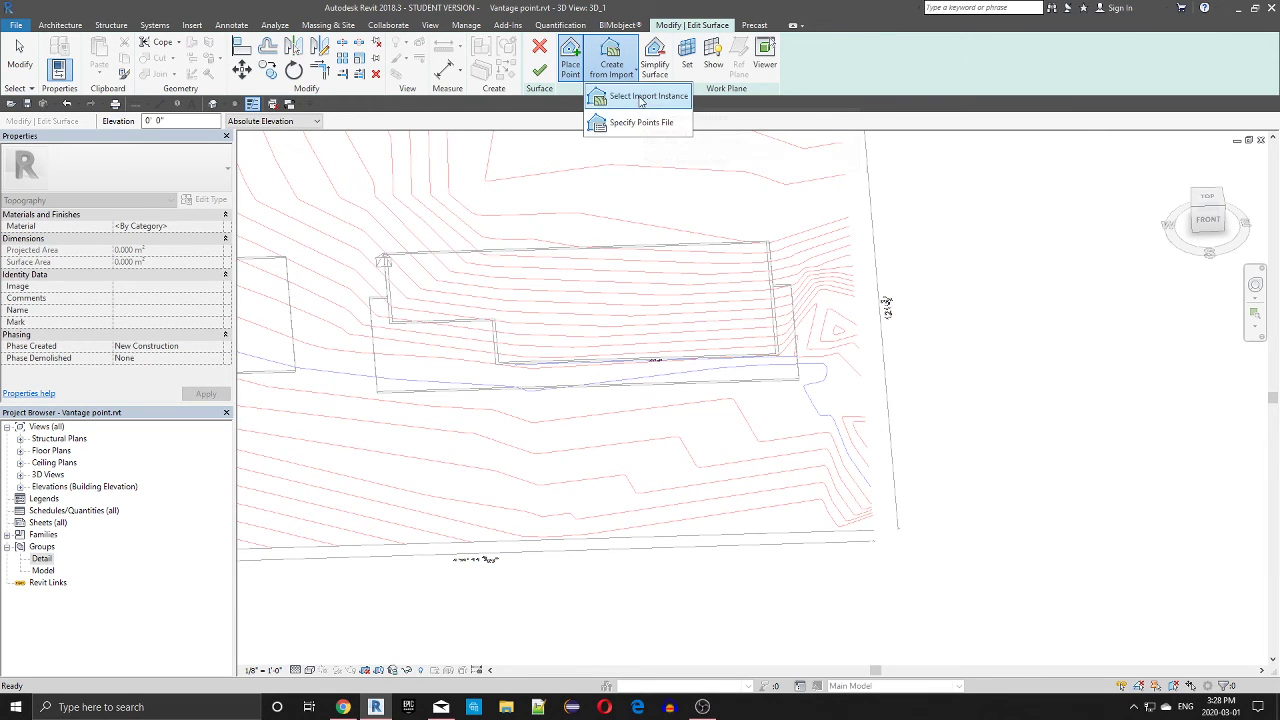
left_click(639, 95)
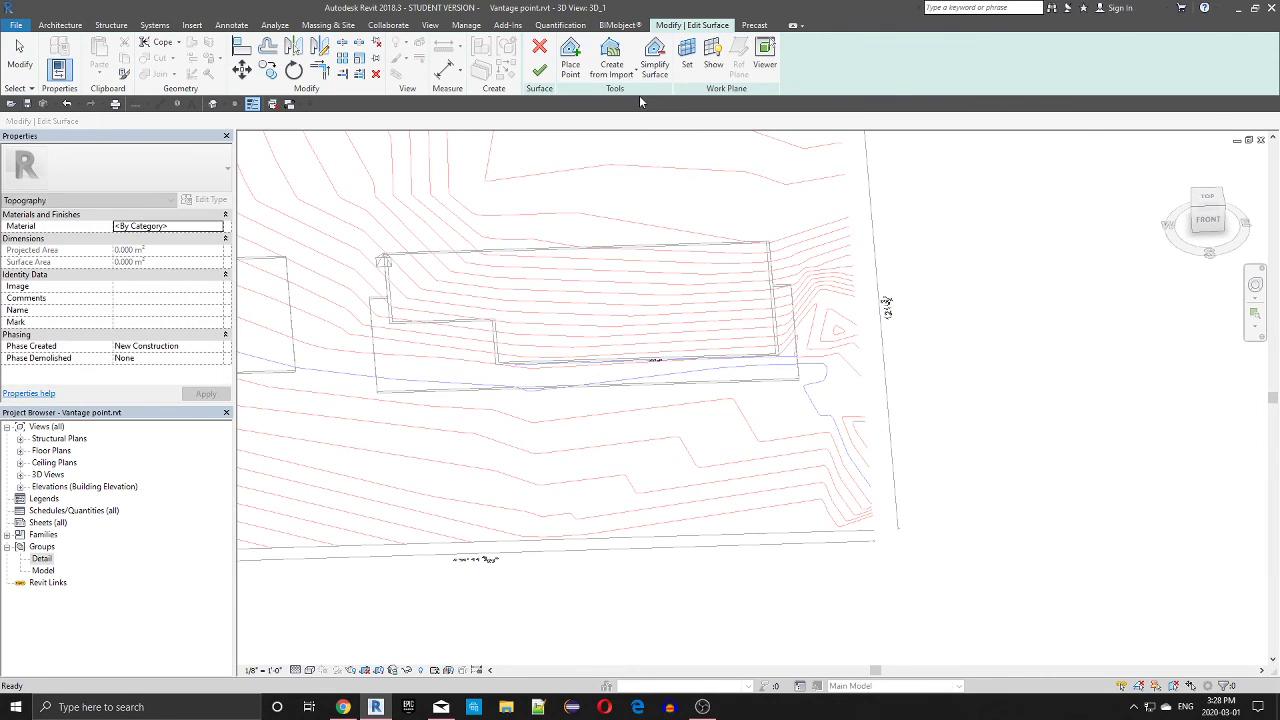
left_click(668, 442)
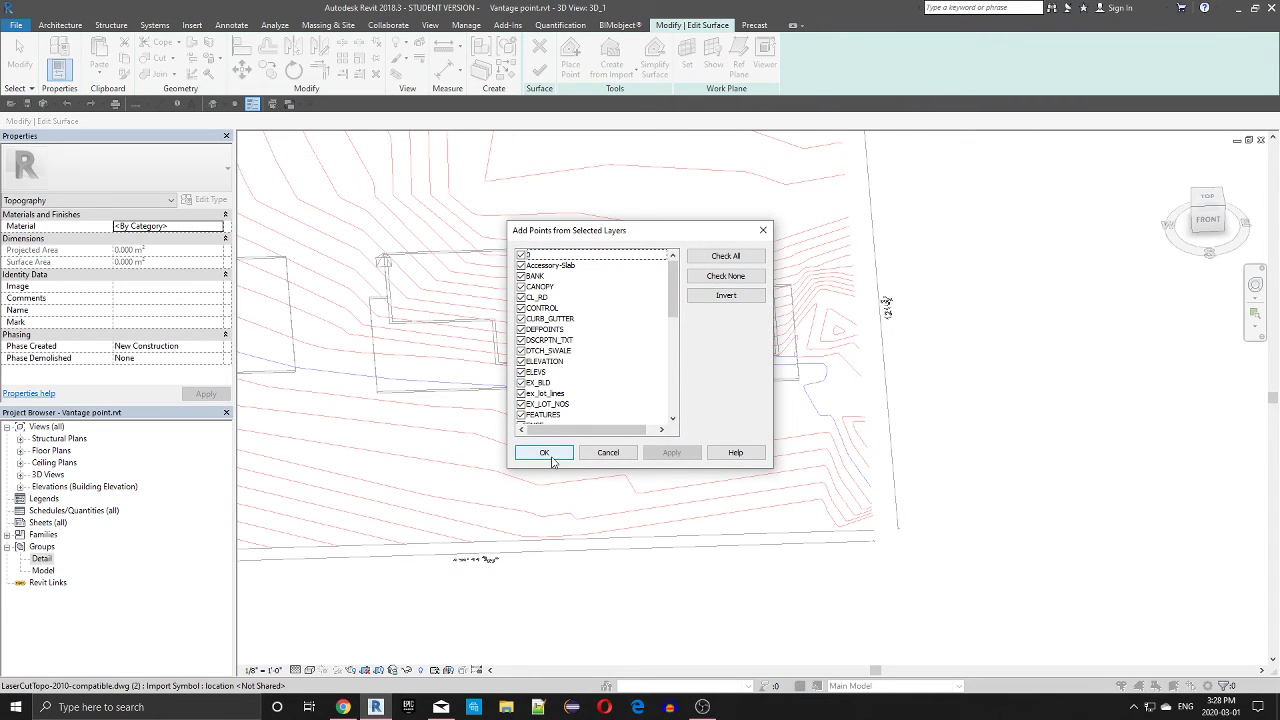
Add toposurface points from only the MSPOINT layer of the LaserCutTopo drawing
mouse_move(675, 270)
left_mouse_down()
mouse_move(689, 384)
mouse_move(689, 290)
left_mouse_up()
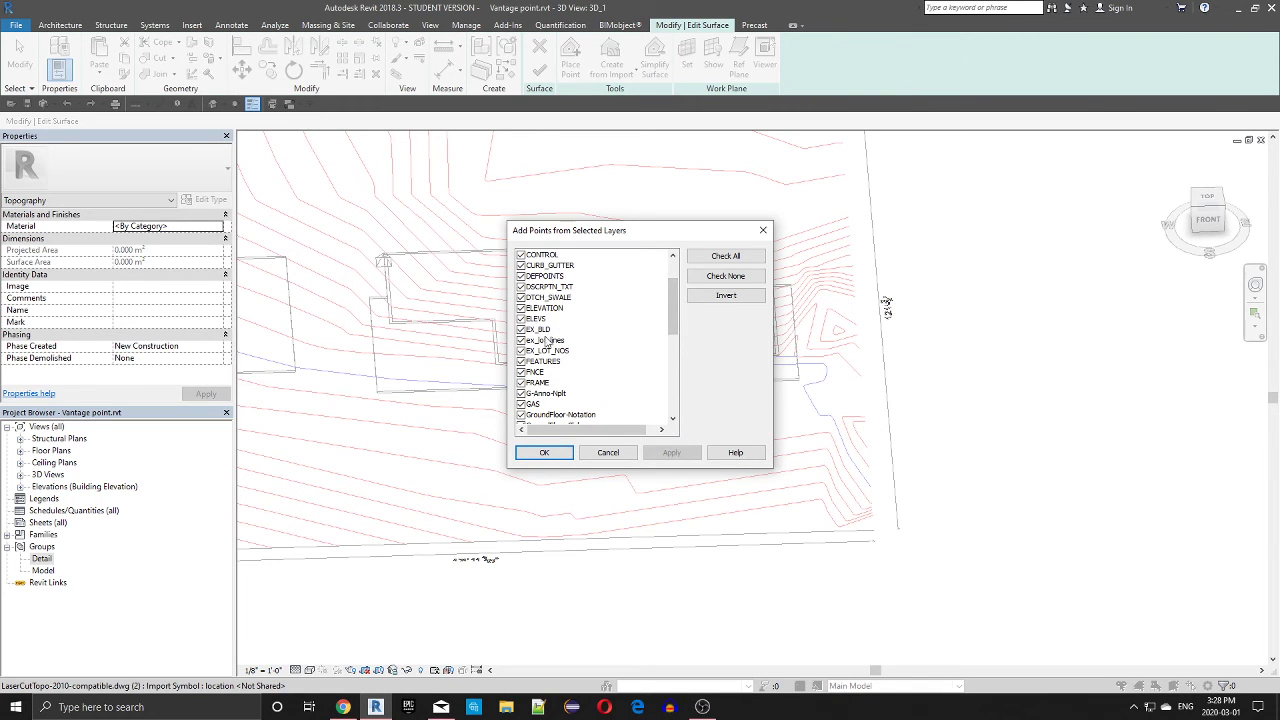
scroll(535, 336, "down", 5)
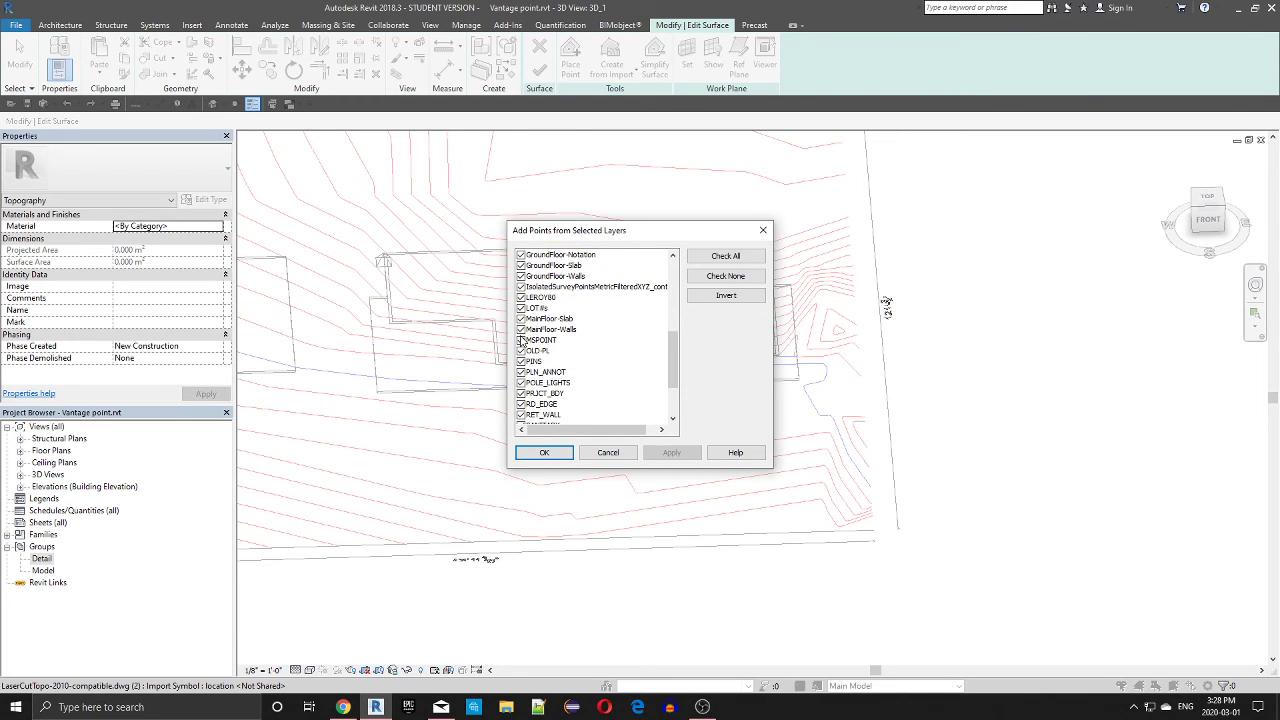
left_click(521, 341)
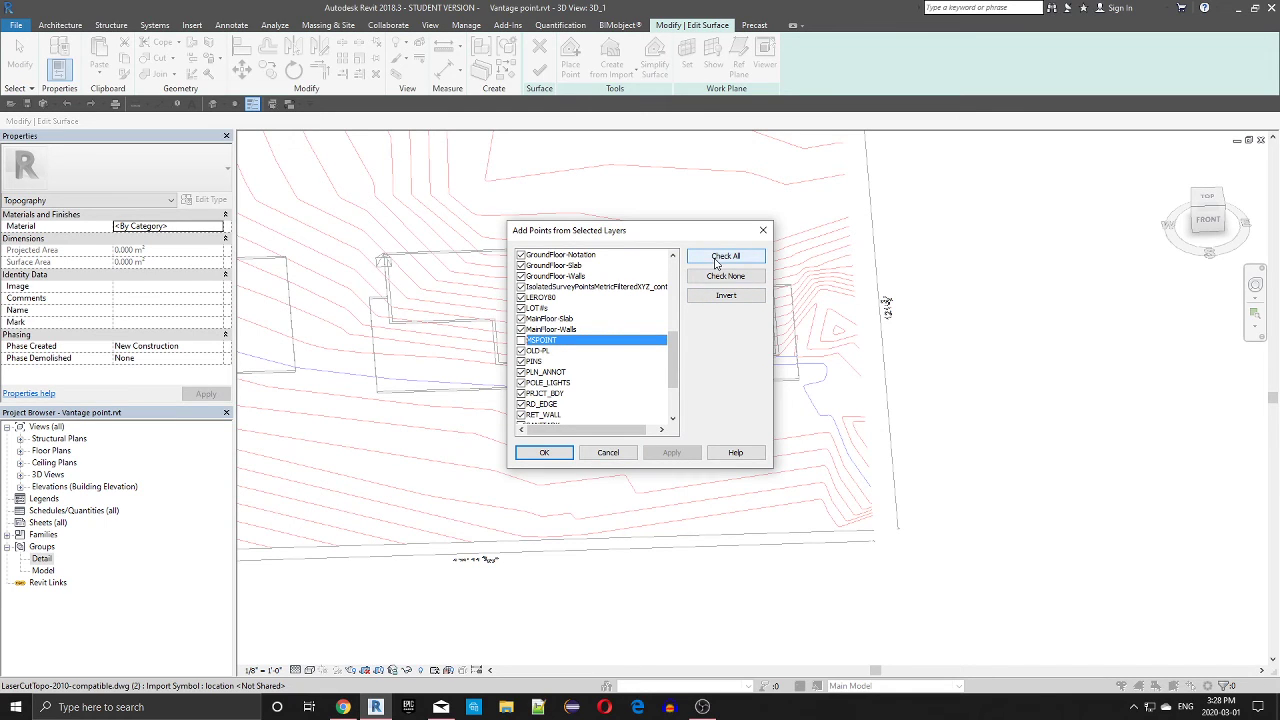
left_click(521, 341)
scroll(541, 326, "up", 1)
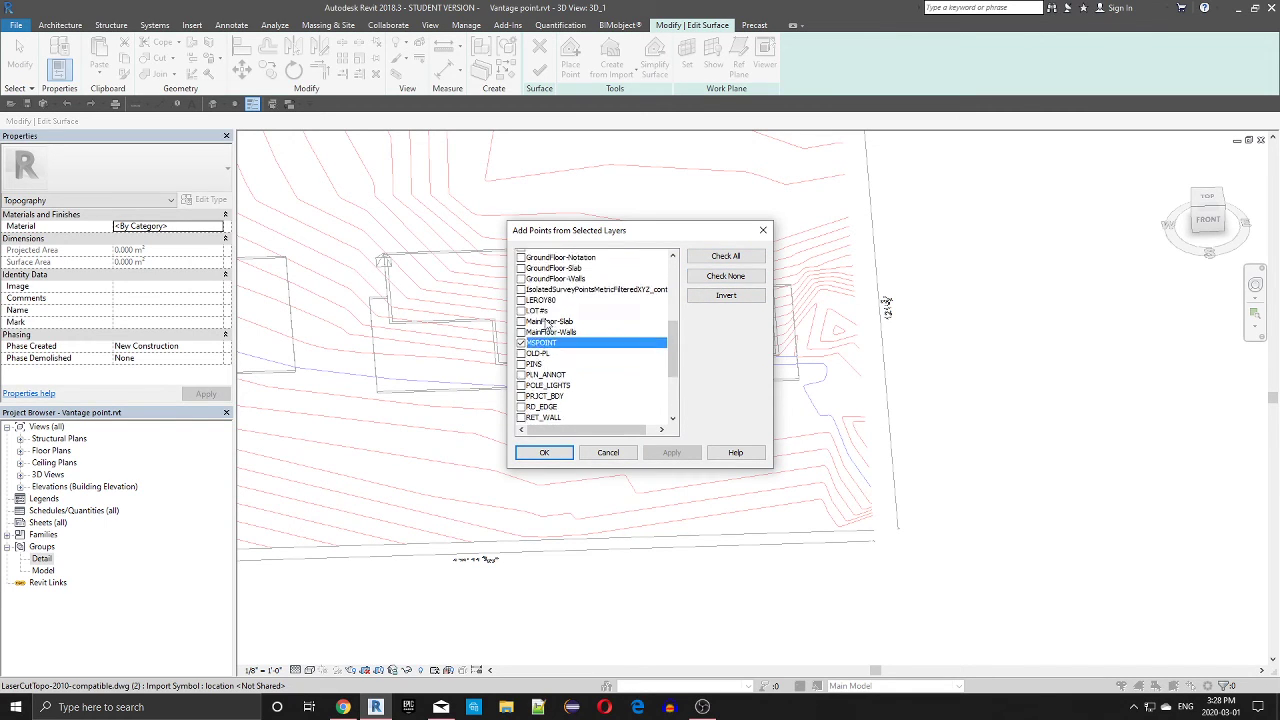
scroll(548, 327, "up", 1)
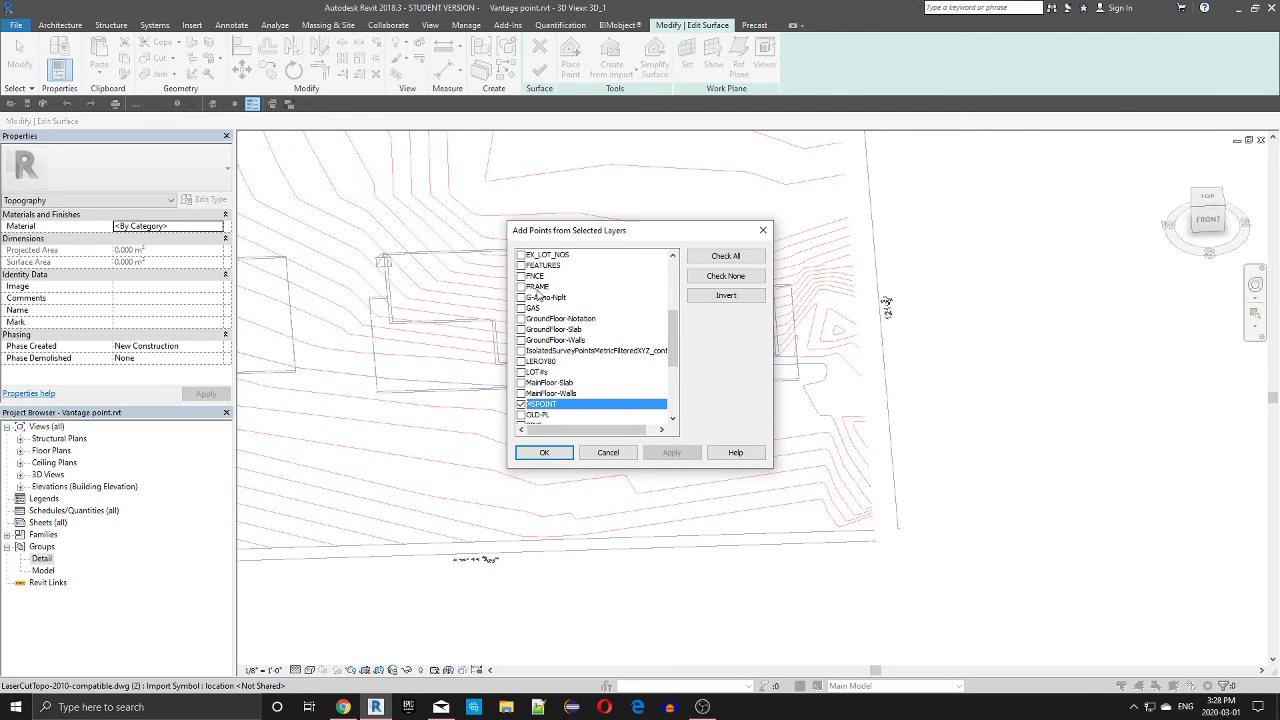
left_click(552, 453)
scroll(586, 357, "down", 6)
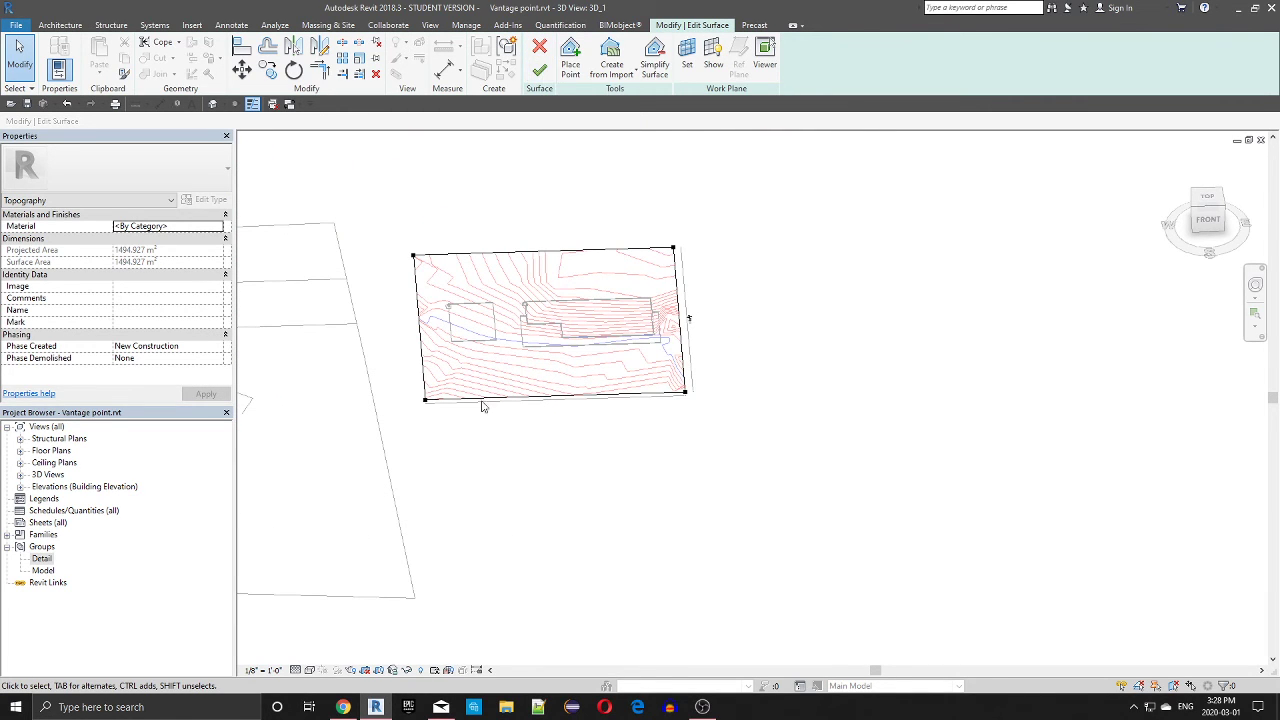
scroll(537, 340, "up", 2)
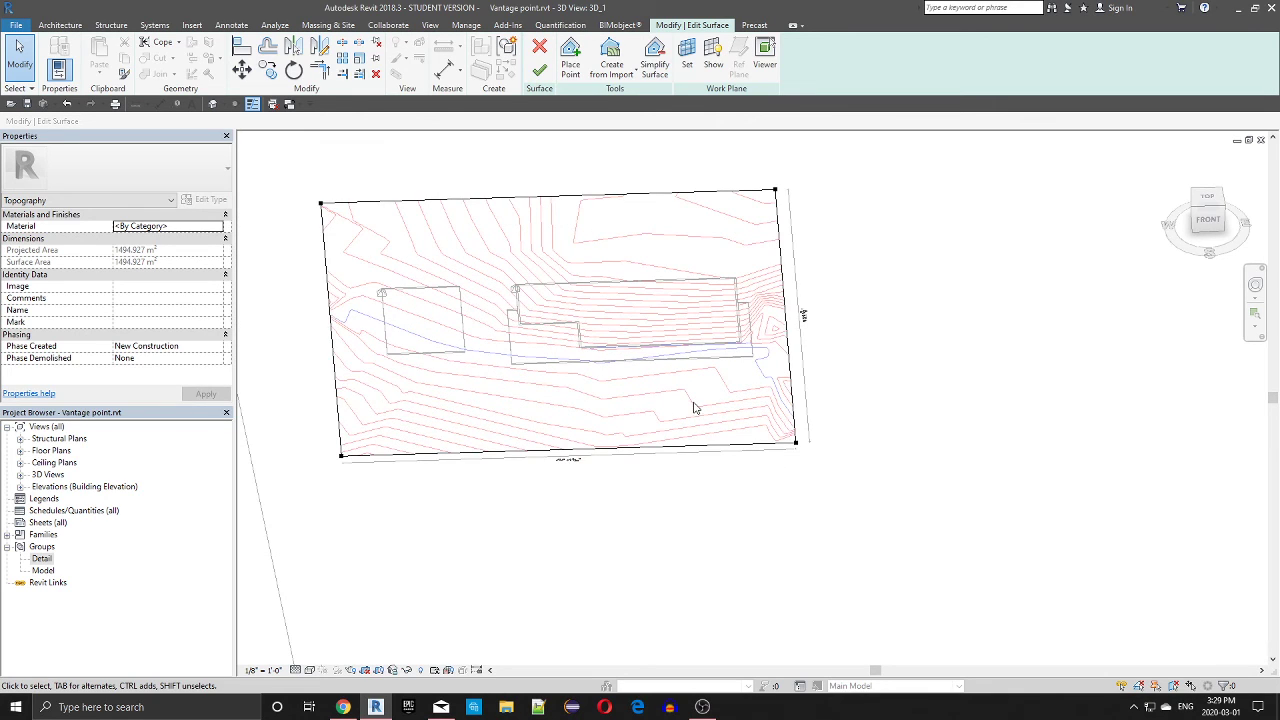
left_click(628, 74)
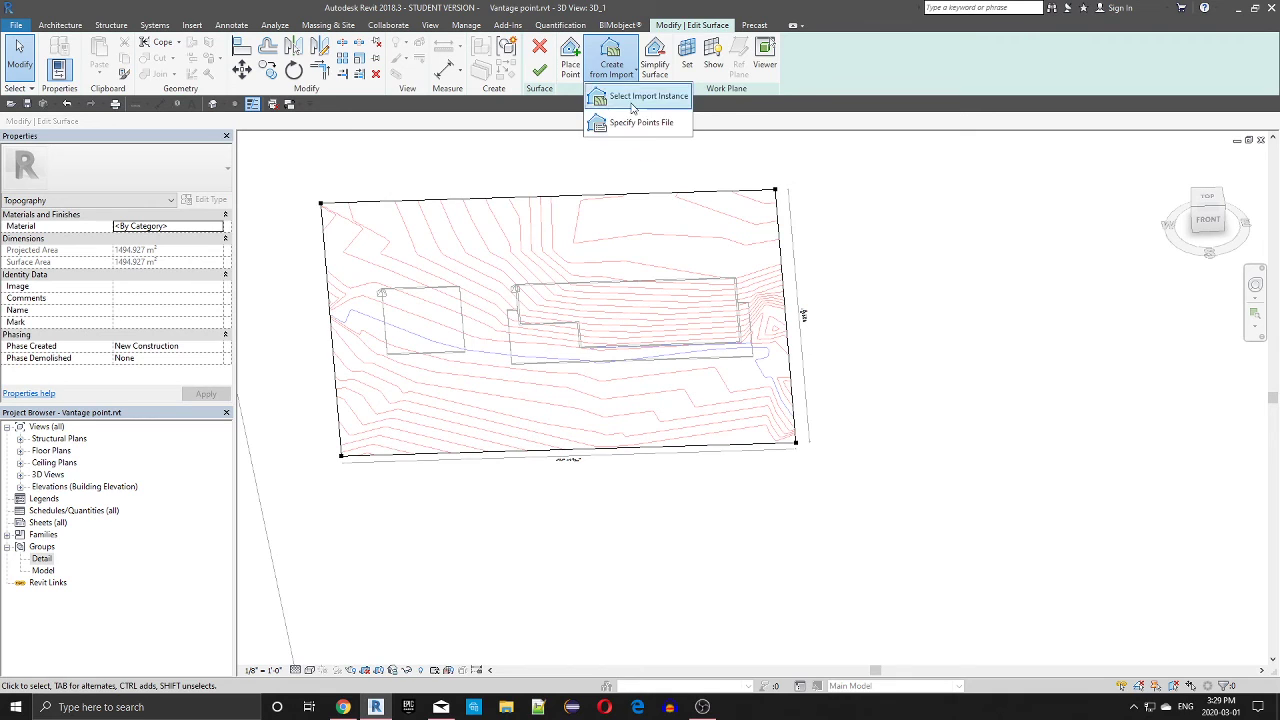
left_click(632, 98)
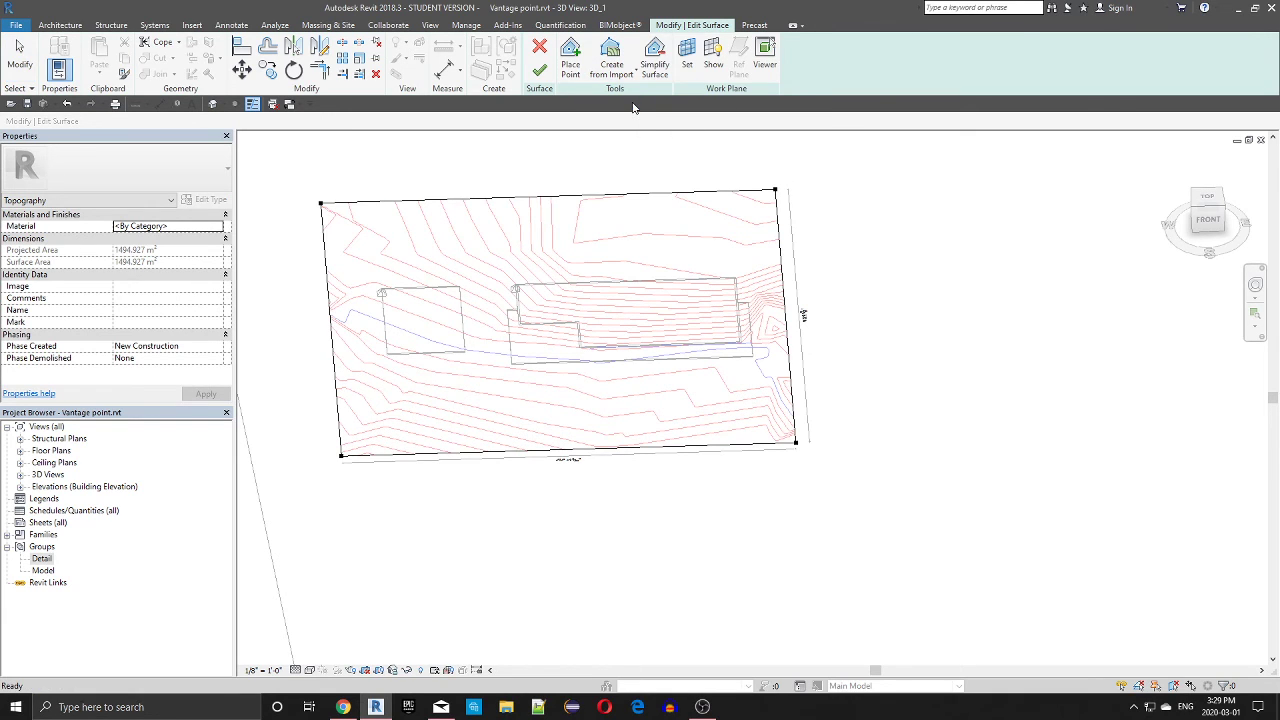
left_click(571, 279)
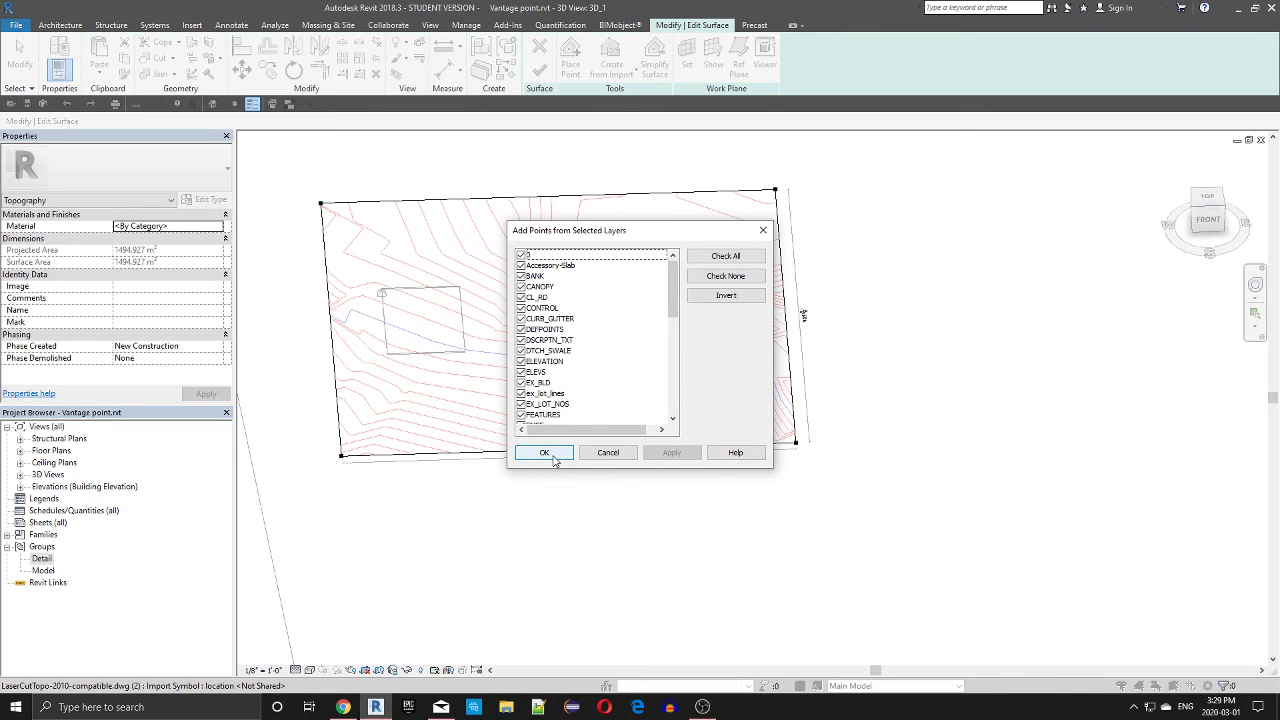
left_click(608, 451)
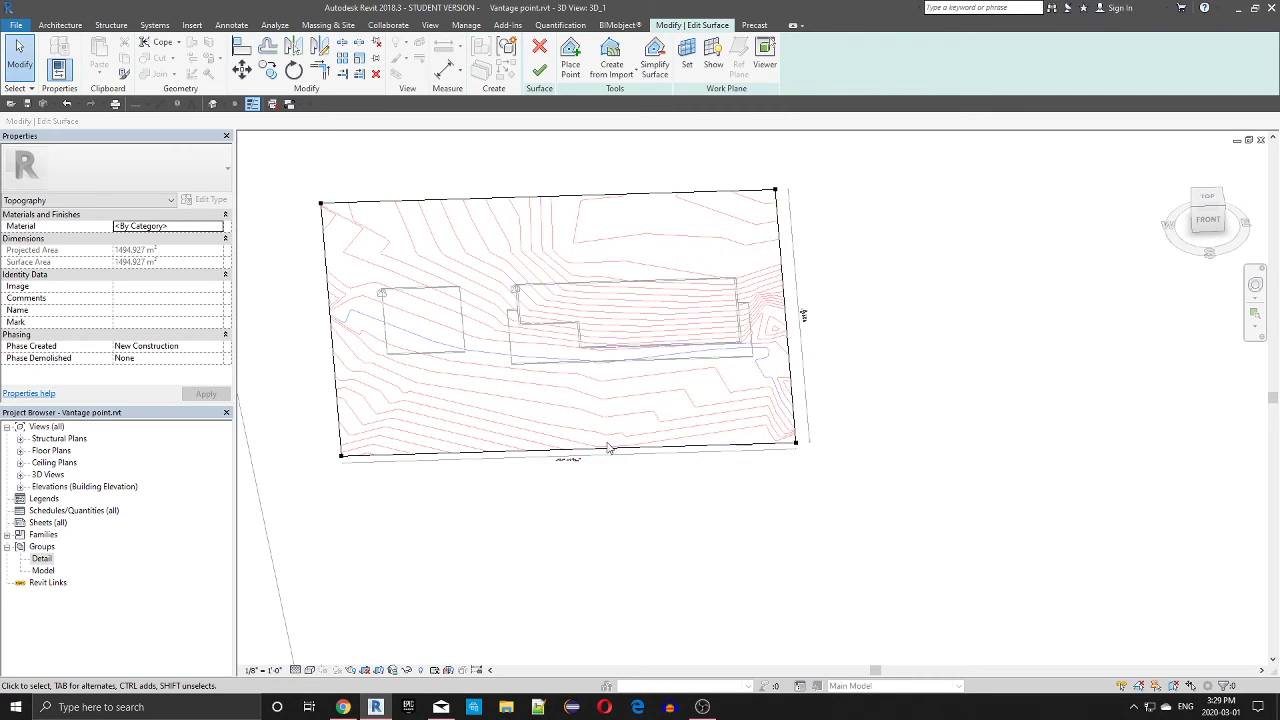
Quit the toposurface edit, discarding its changes, and delete the LaserCutTopo drawing beside the house site
left_click(539, 47)
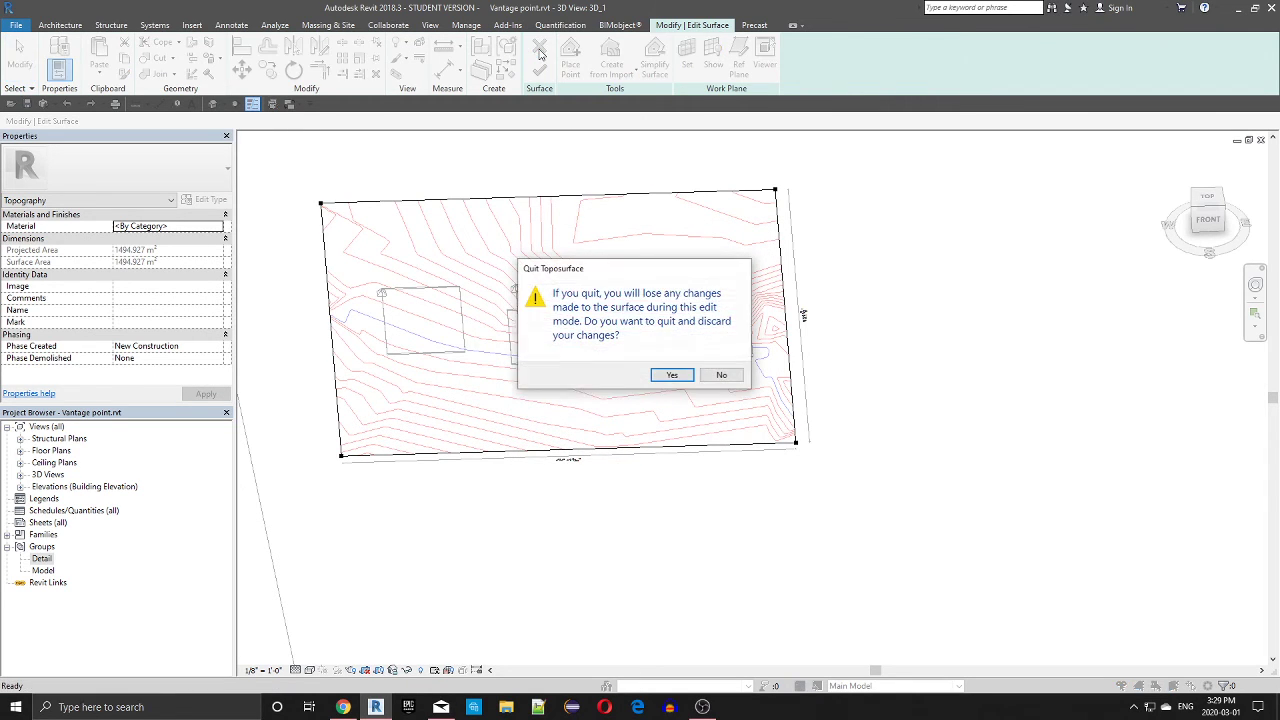
left_click(672, 375)
scroll(398, 407, "down", 4)
scroll(399, 407, "down", 1)
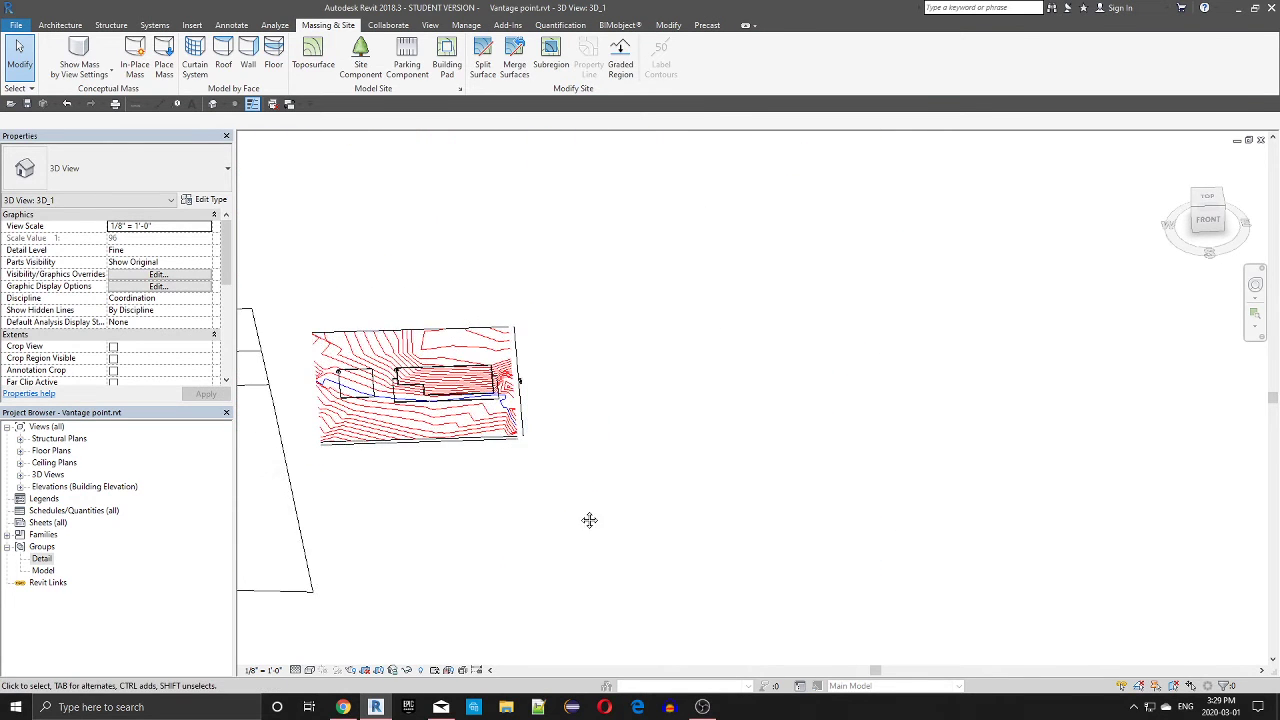
middle_click_drag(588, 519, 815, 527)
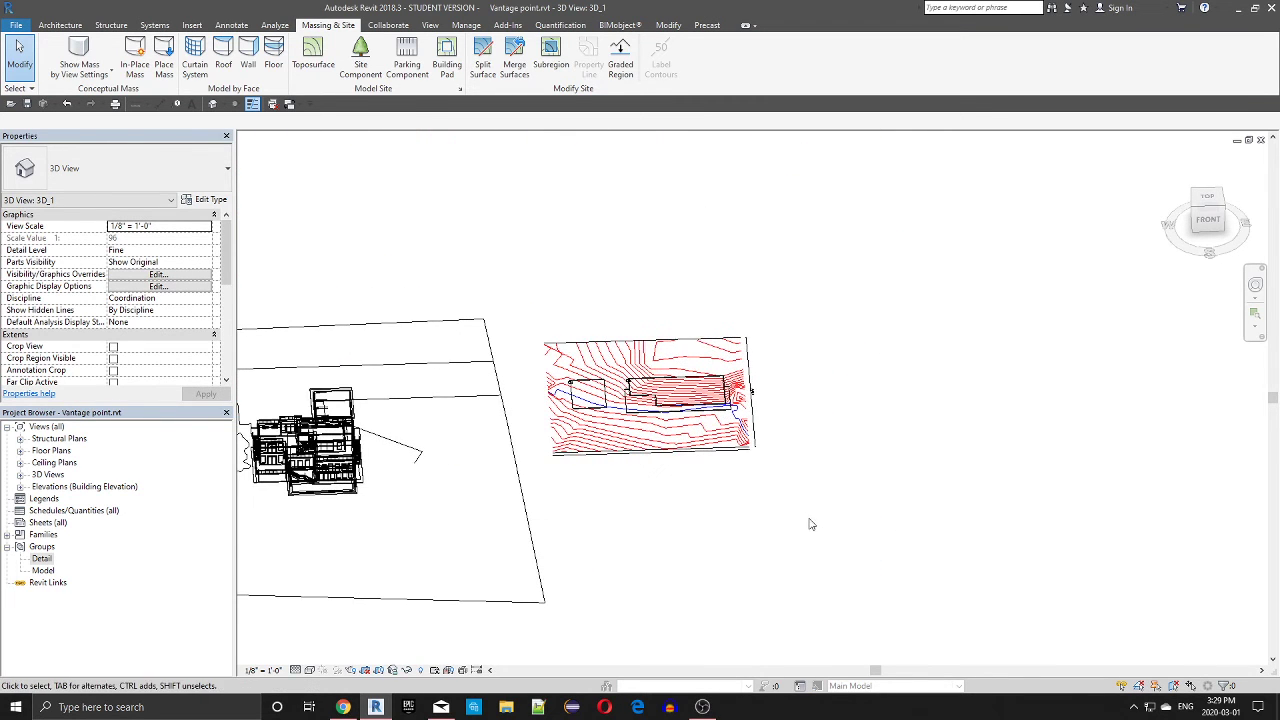
left_click(663, 413)
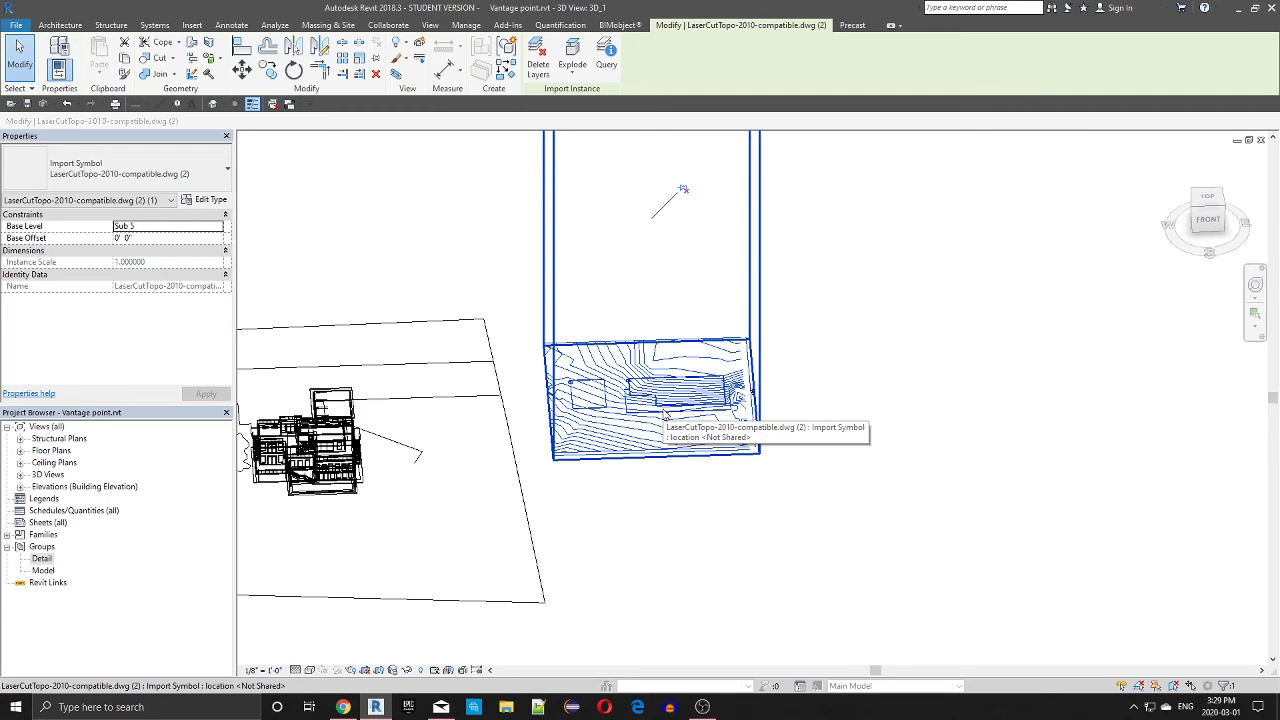
key("Delete")
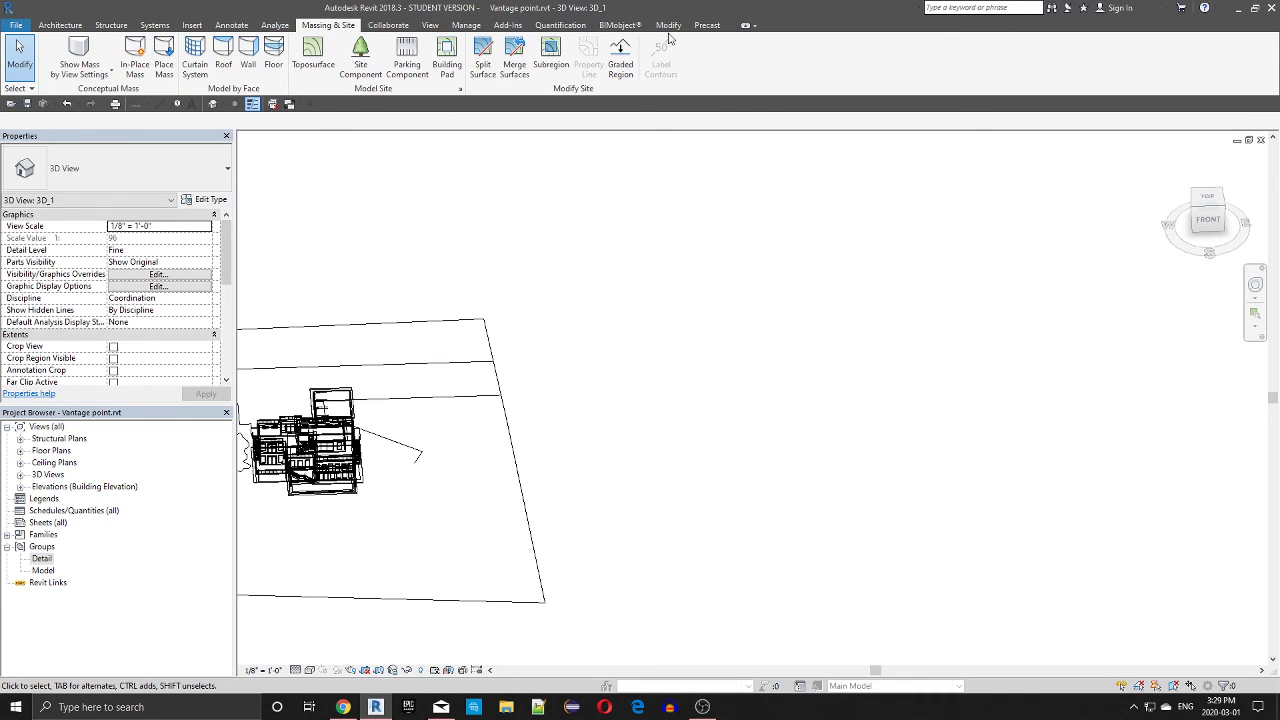
Import LaserCutTopo-2010-compatible.dwg with all layers, positioned origin to origin at level Sub 5
left_click(388, 24)
left_click(192, 24)
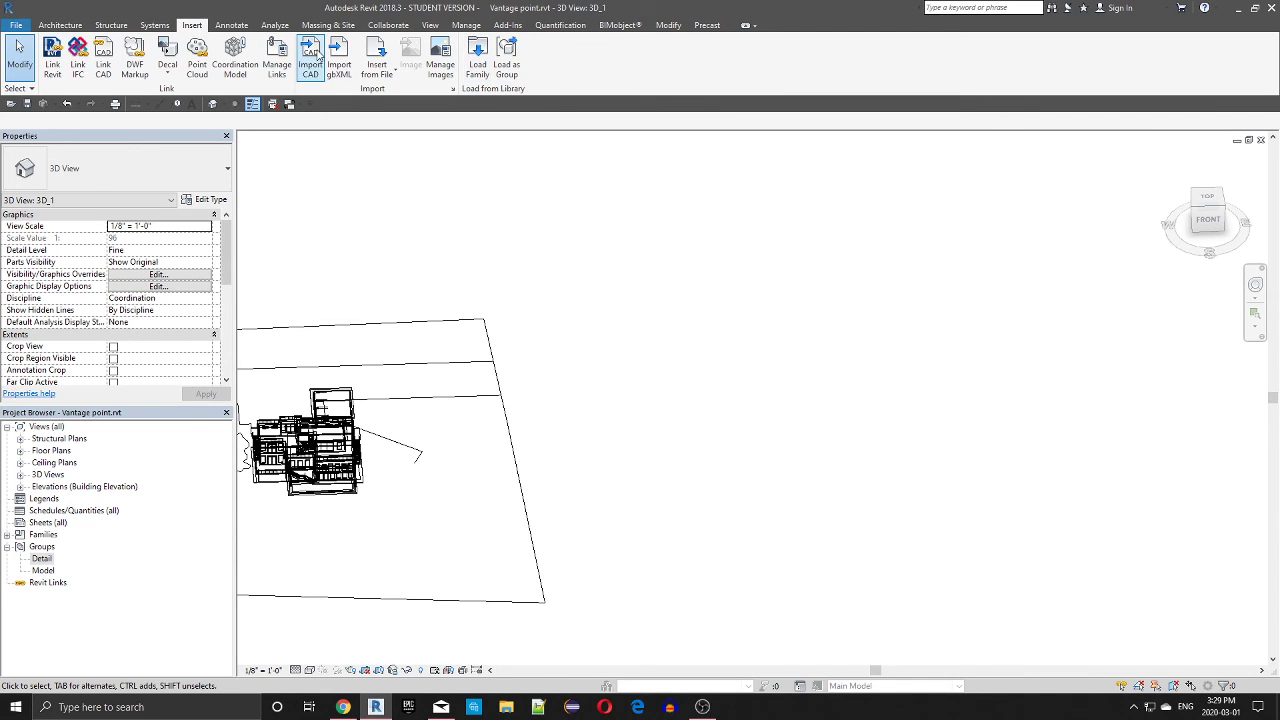
left_click(317, 45)
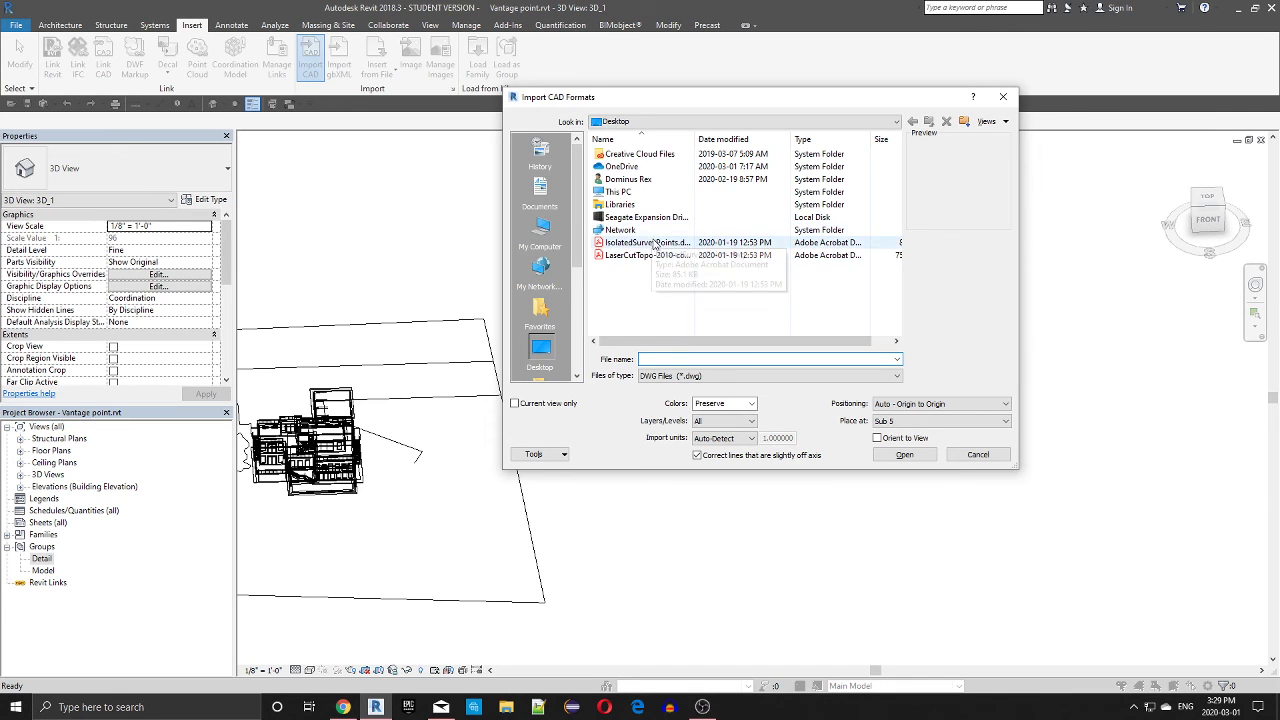
double_click(665, 257)
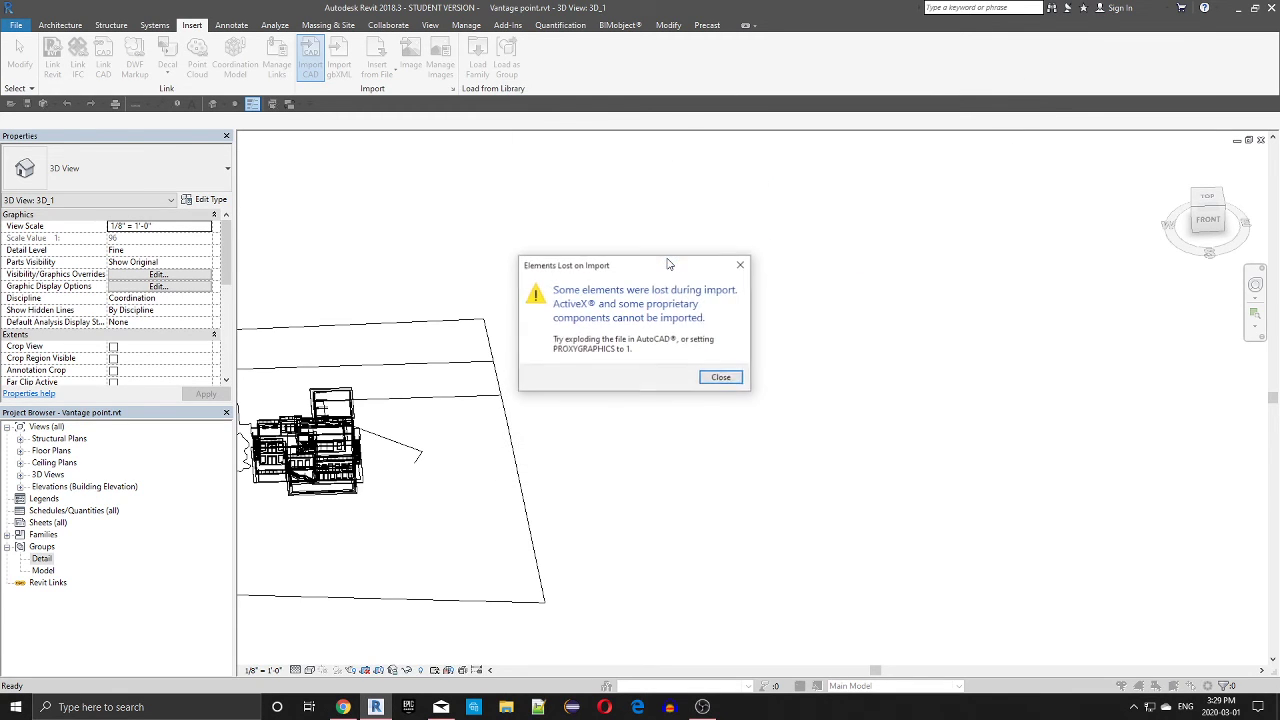
left_click(725, 378)
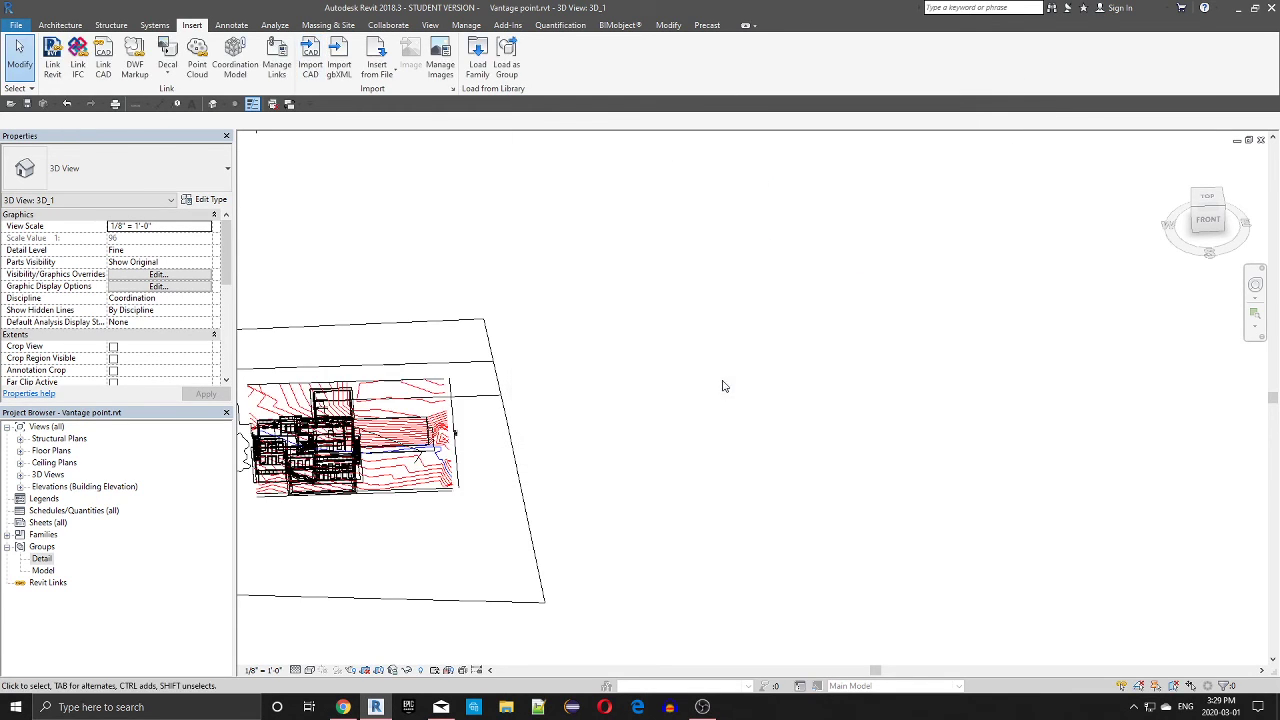
Move the imported LaserCutTopo drawing off the house plan into the empty space east of the lot and delete it
left_click(385, 425)
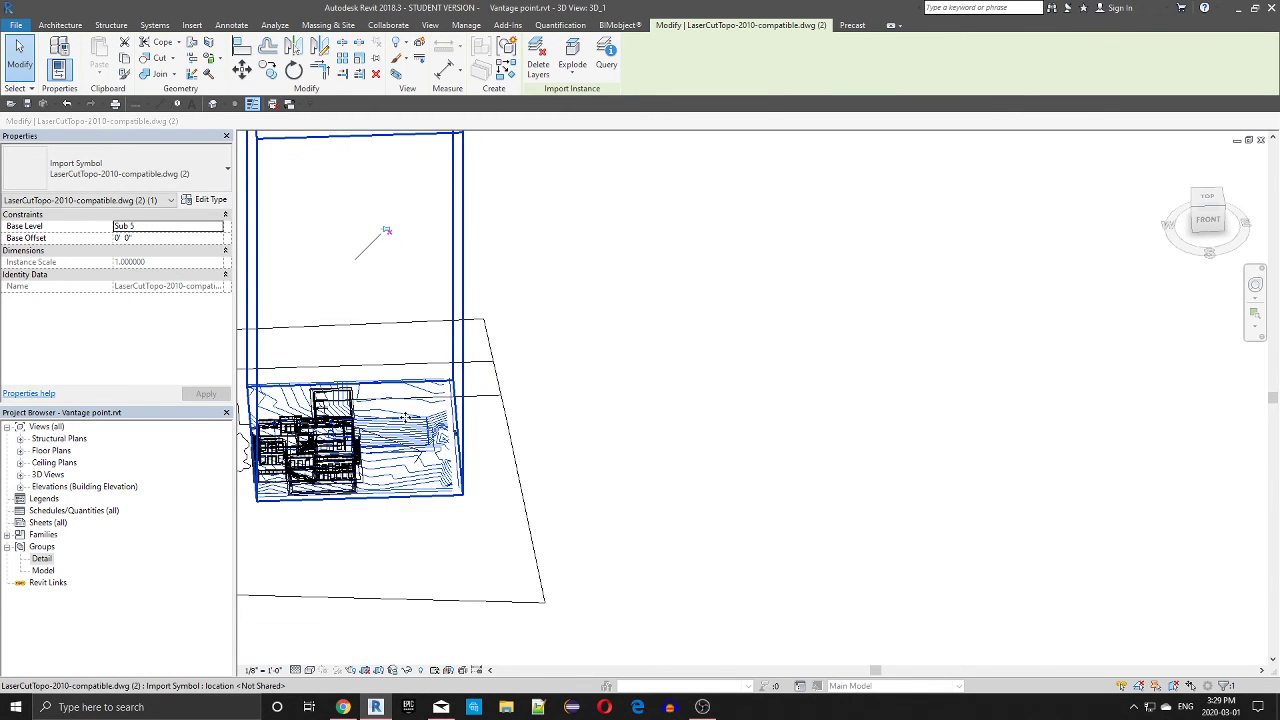
left_click_drag(404, 418, 837, 353)
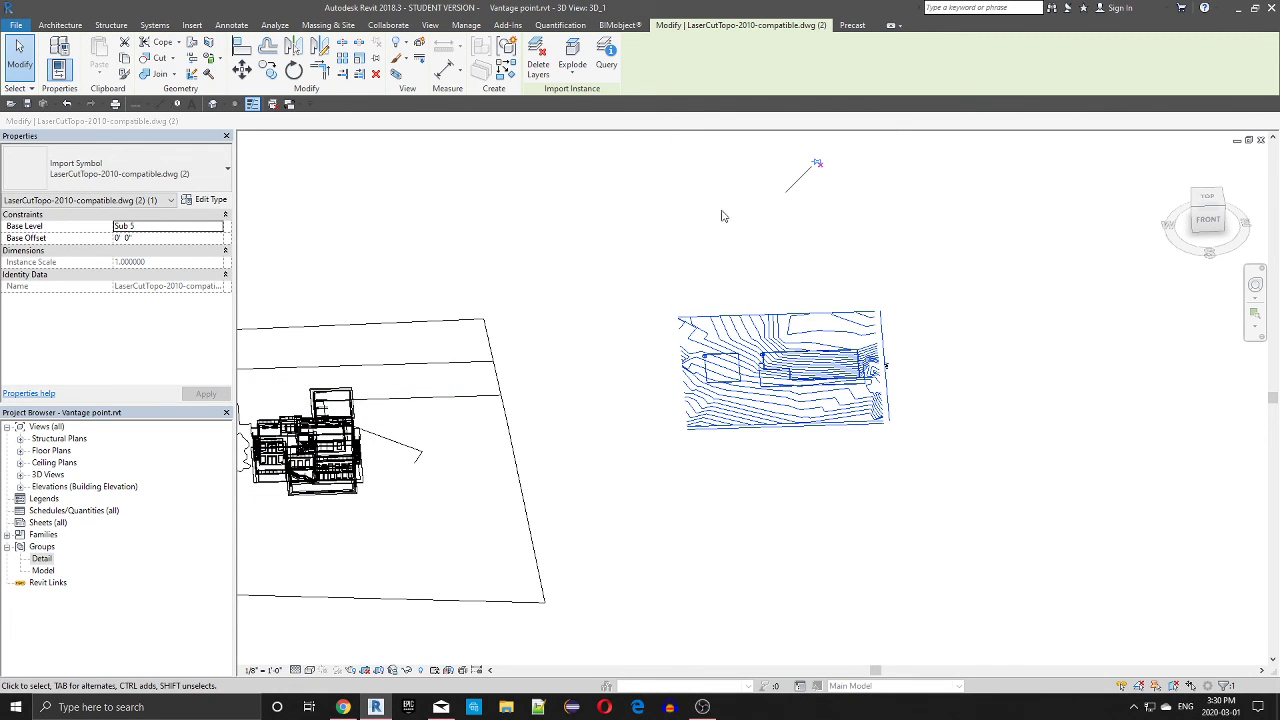
key("Delete")
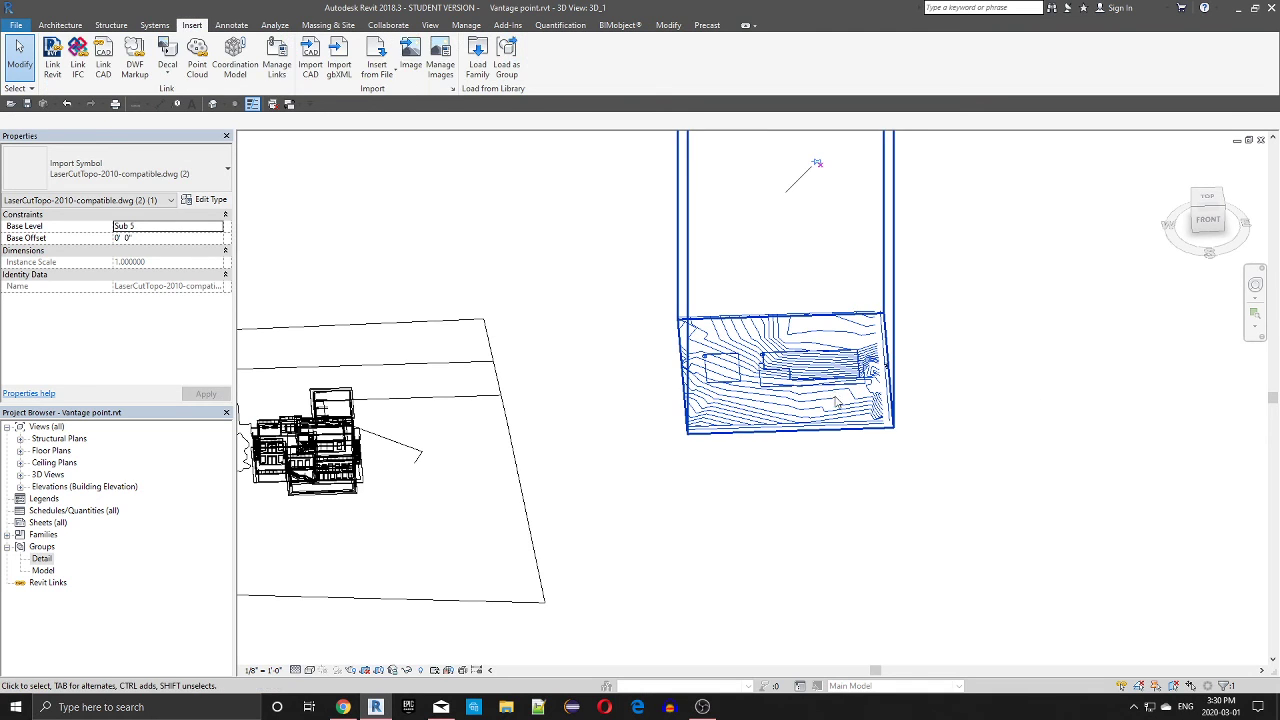
Import LaserCutTopo-2010-compatible.dwg again at level Sub 5 and move it clear of the house plan, beyond the lot boundary
left_click(307, 58)
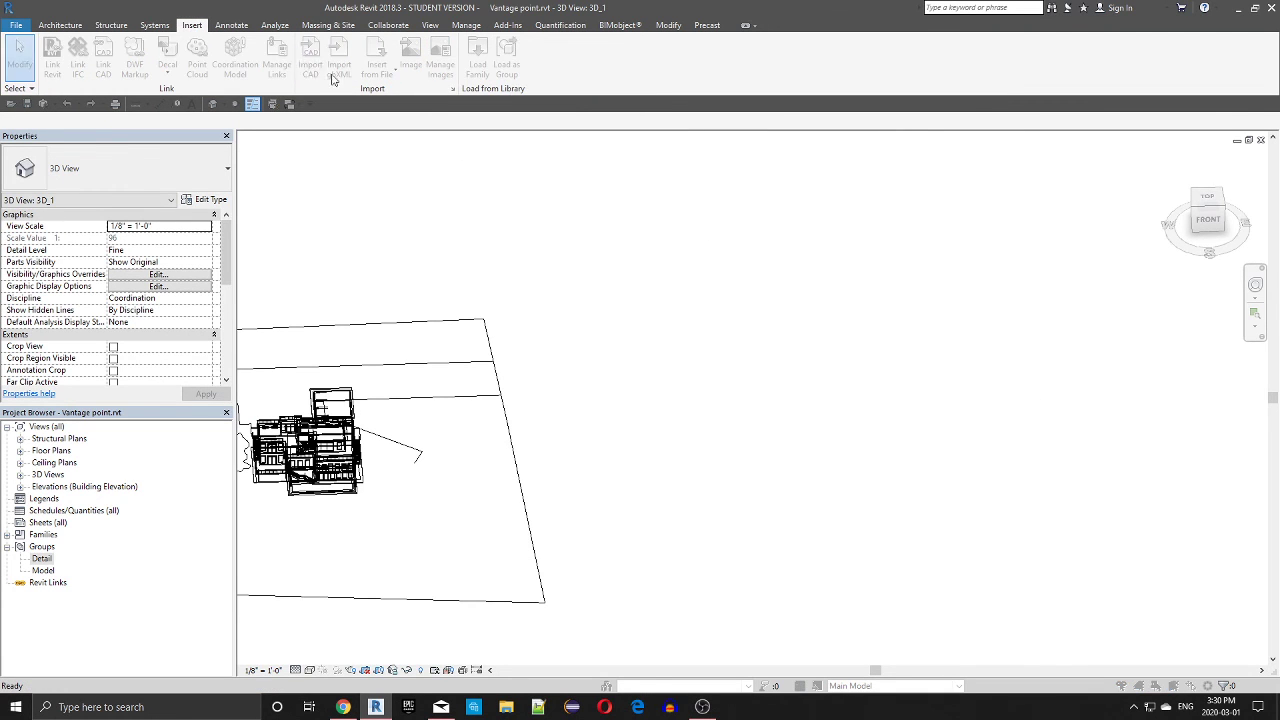
left_click(622, 258)
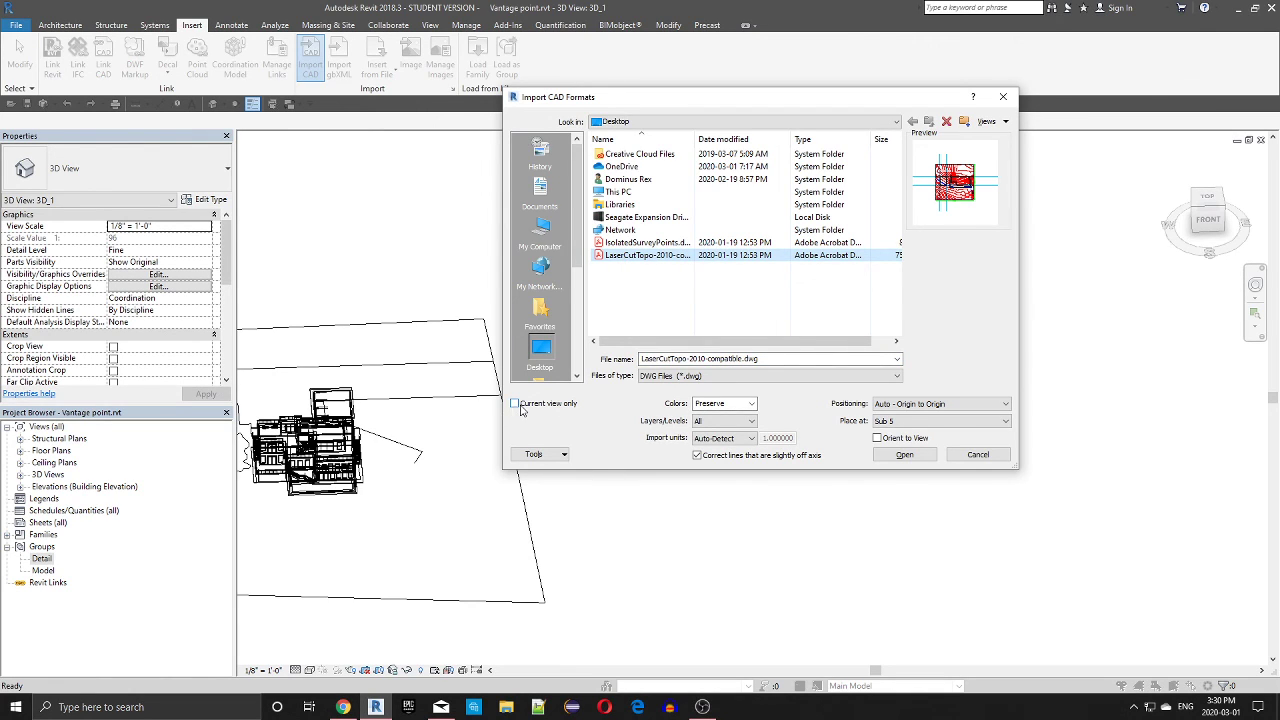
left_click(751, 424)
left_click(903, 455)
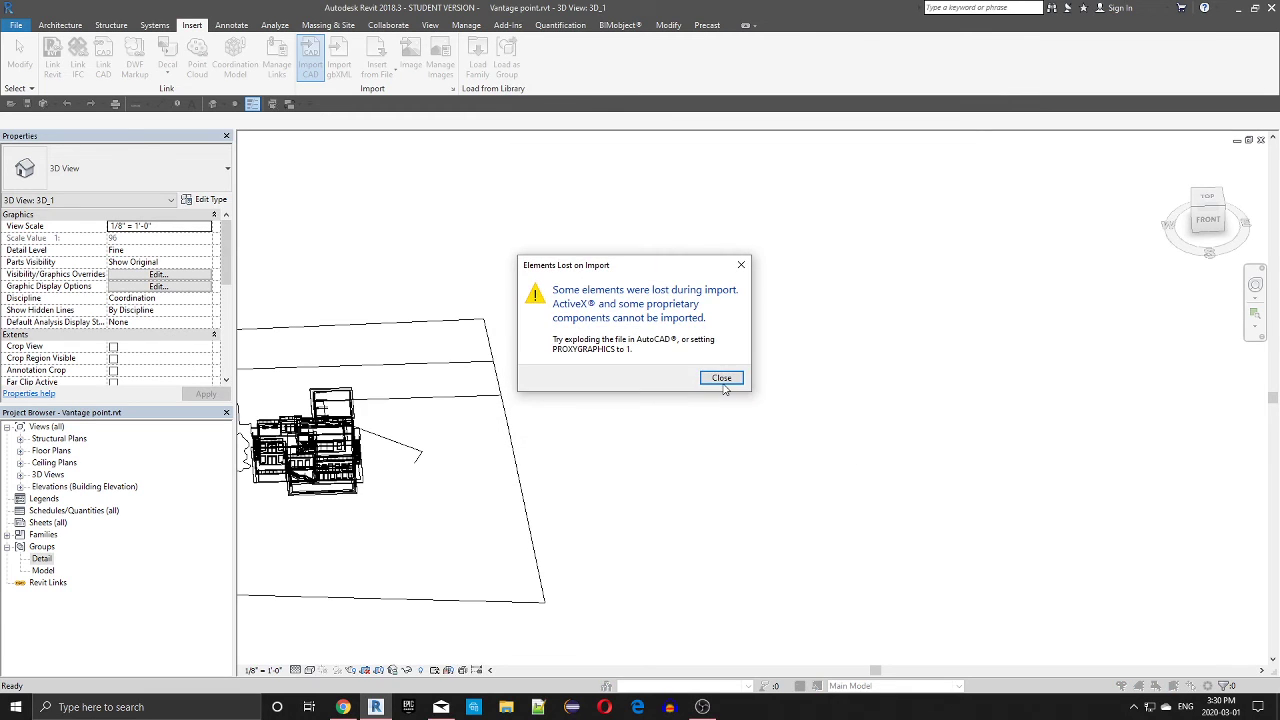
left_click(721, 378)
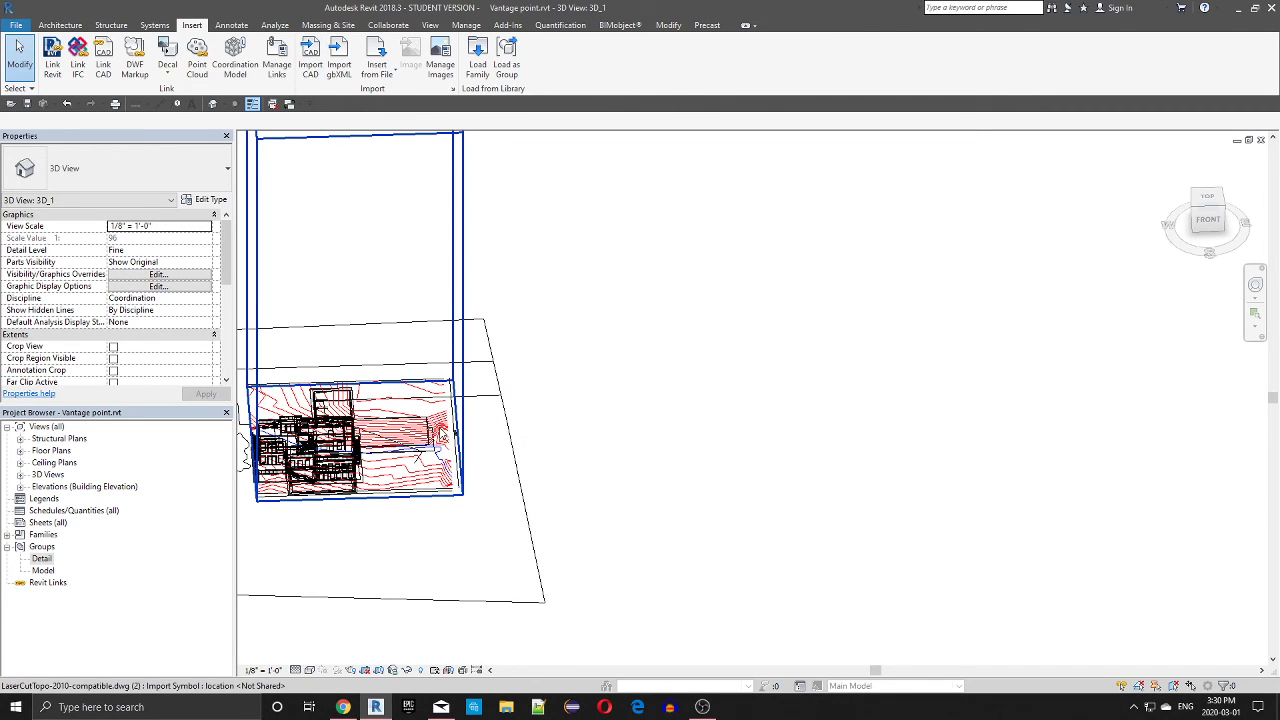
left_click(441, 432)
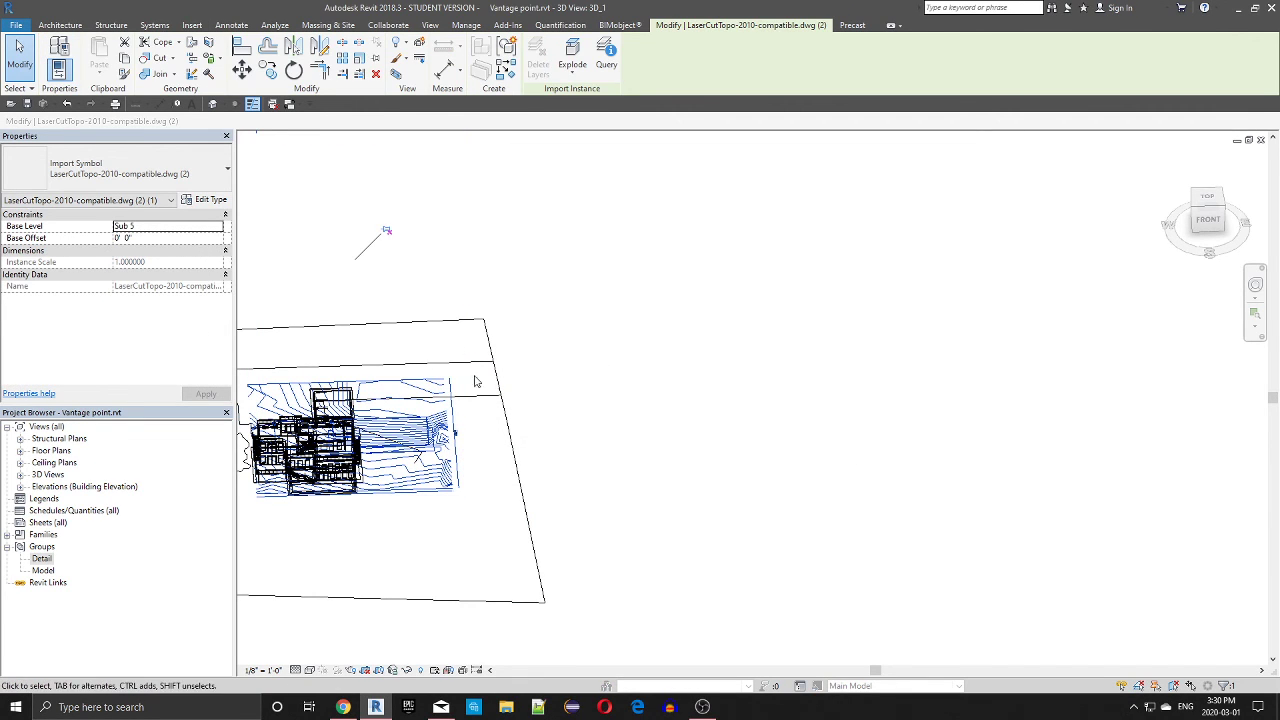
left_click_drag(475, 381, 826, 393)
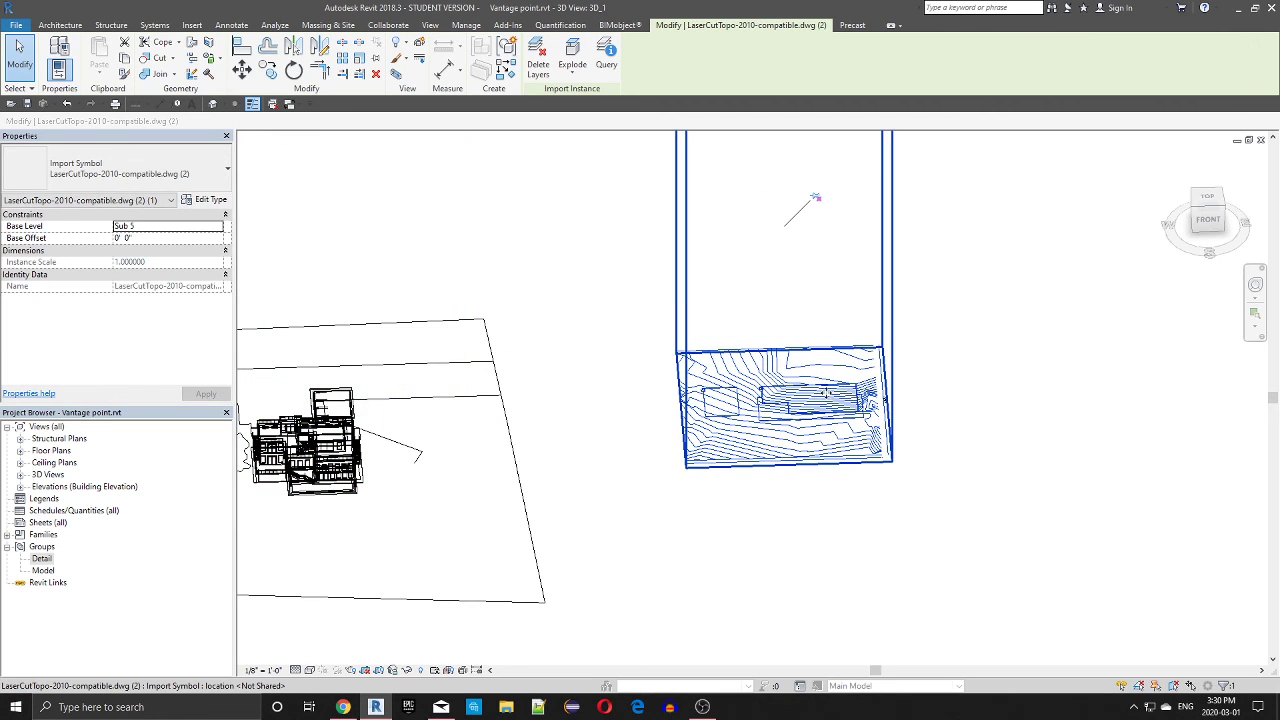
Delete the imported LaserCutTopo drawing and import the IsolatedSurveyPoints DWG from its paper space, origin to origin at level Sub 5
key("Delete")
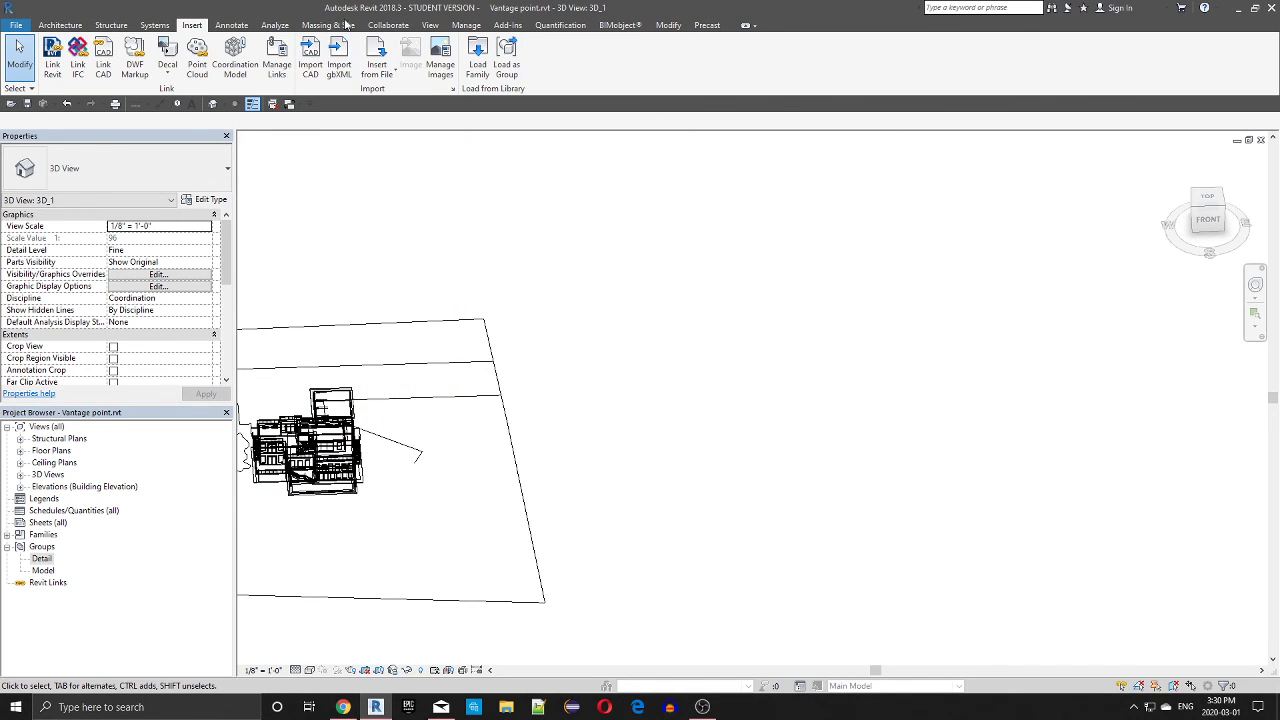
left_click(310, 62)
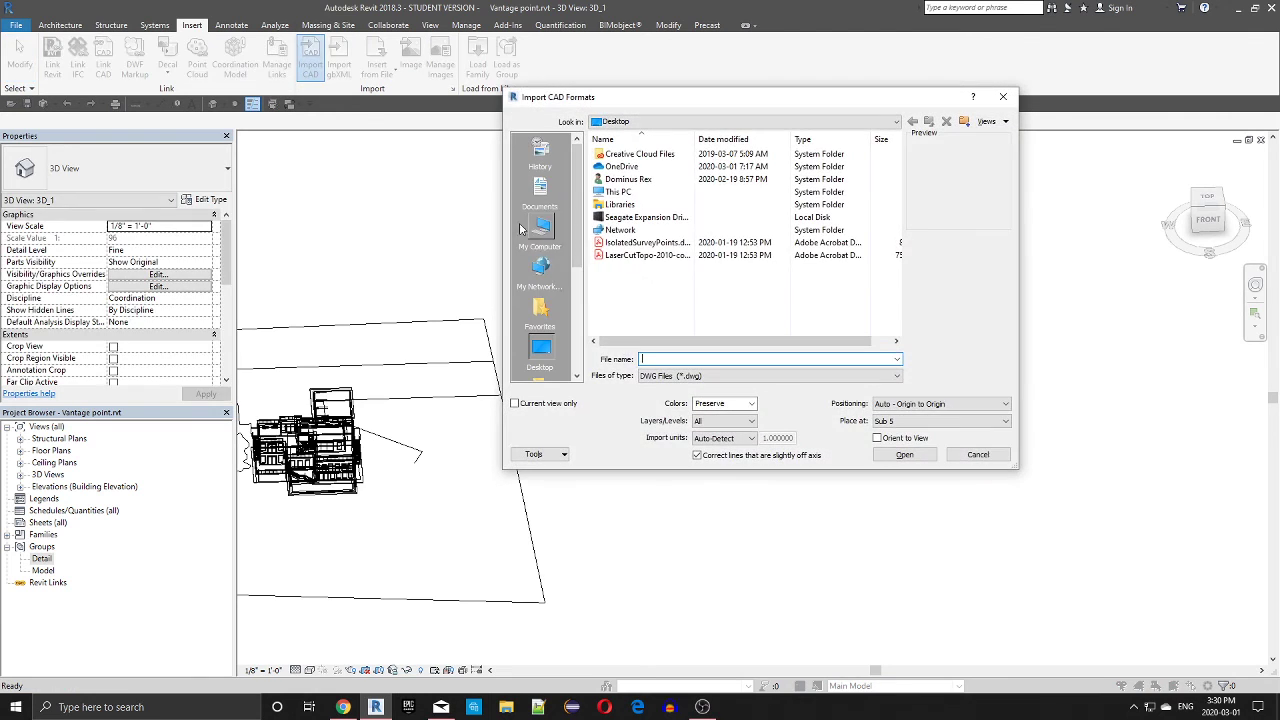
double_click(606, 245)
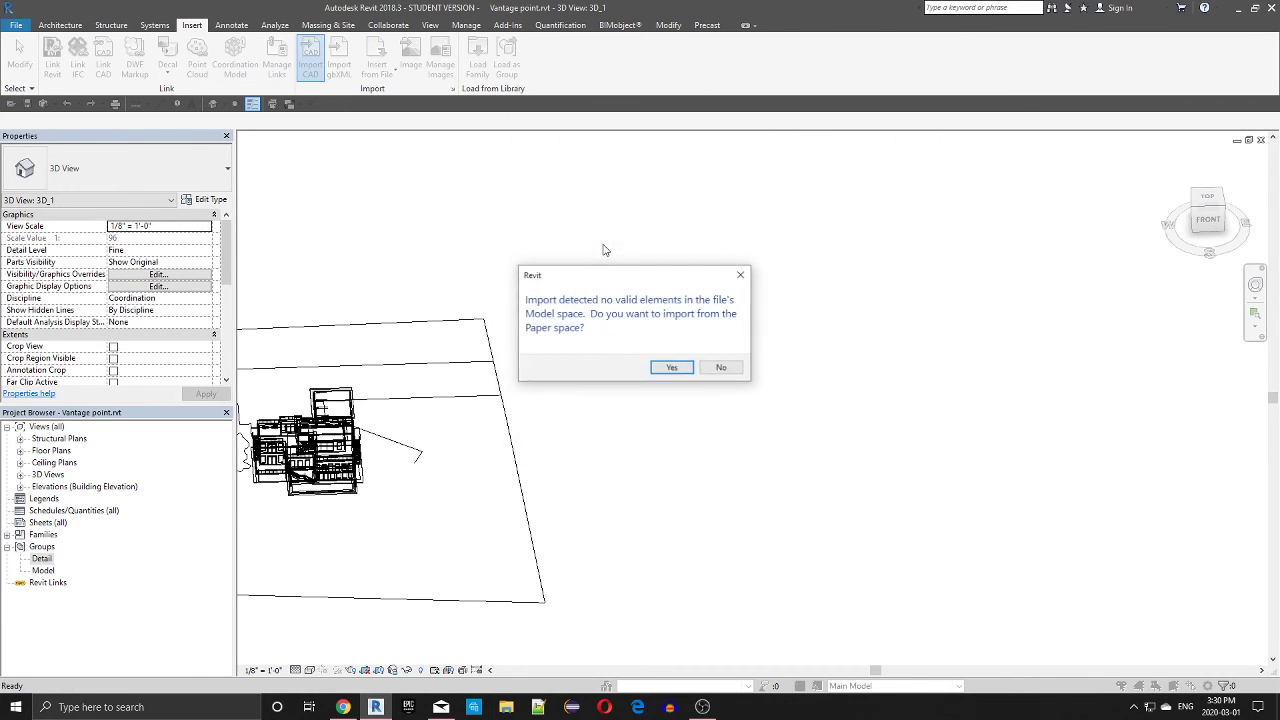
left_click(672, 369)
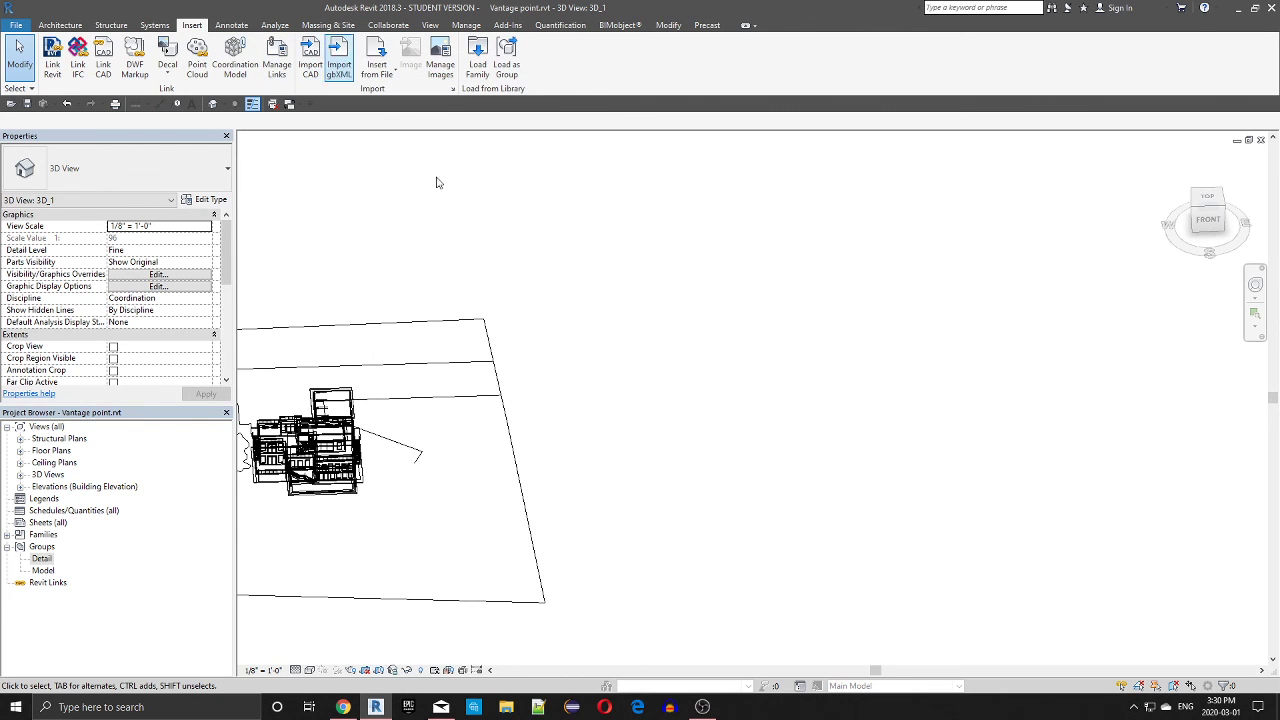
Import the IsolatedSurveyPoints DWG a second time, accepting the import of its paper space contents
scroll(500, 314, "down", 4)
middle_click_drag(497, 322, 672, 379)
scroll(665, 412, "up", 3)
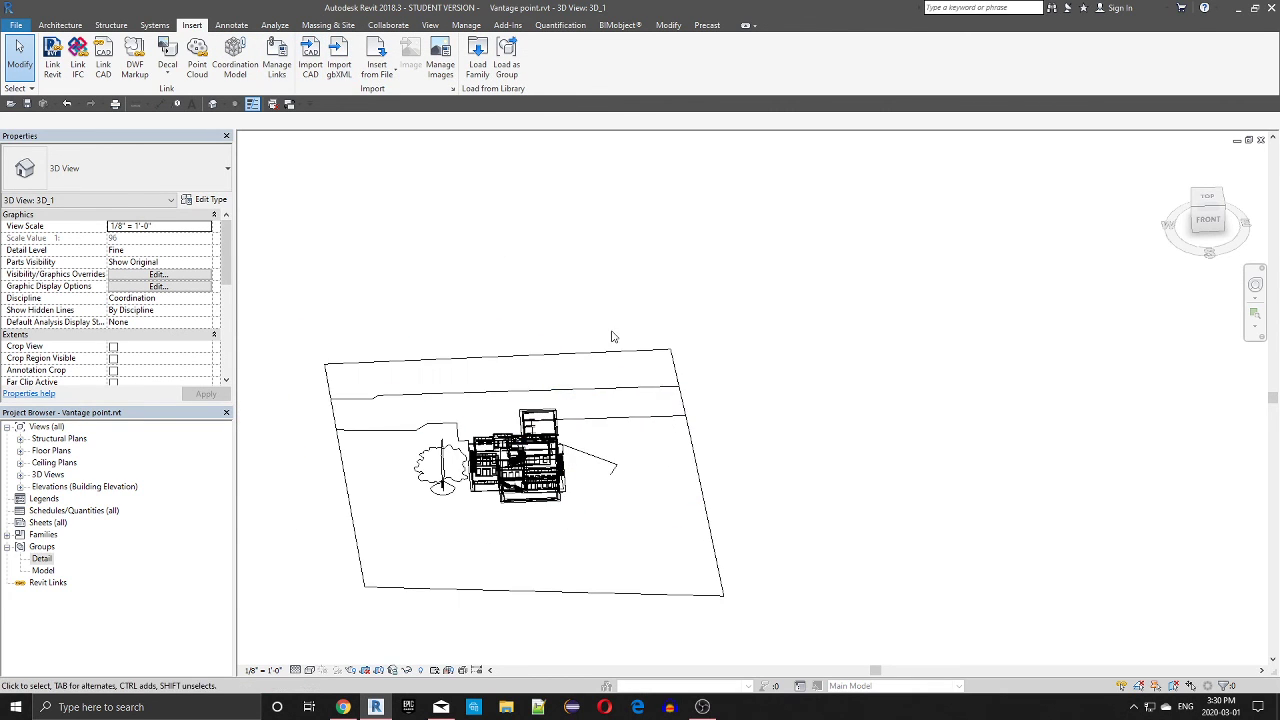
left_click(310, 60)
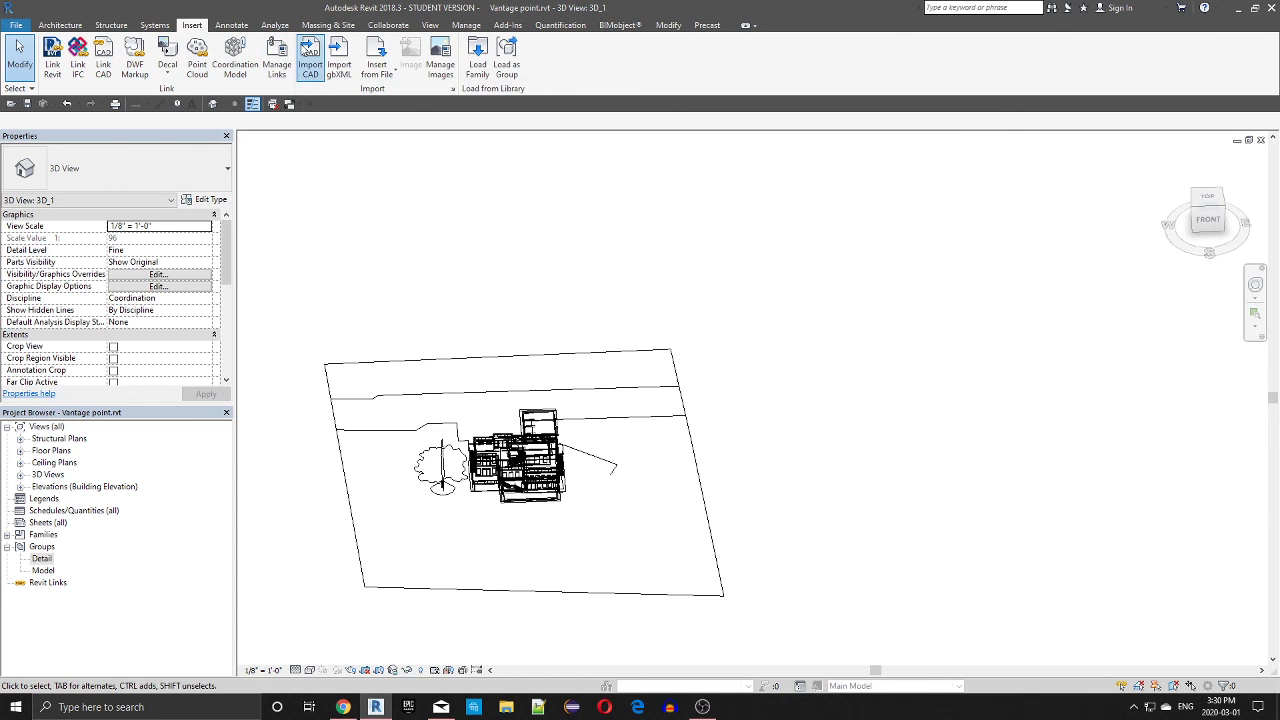
double_click(660, 243)
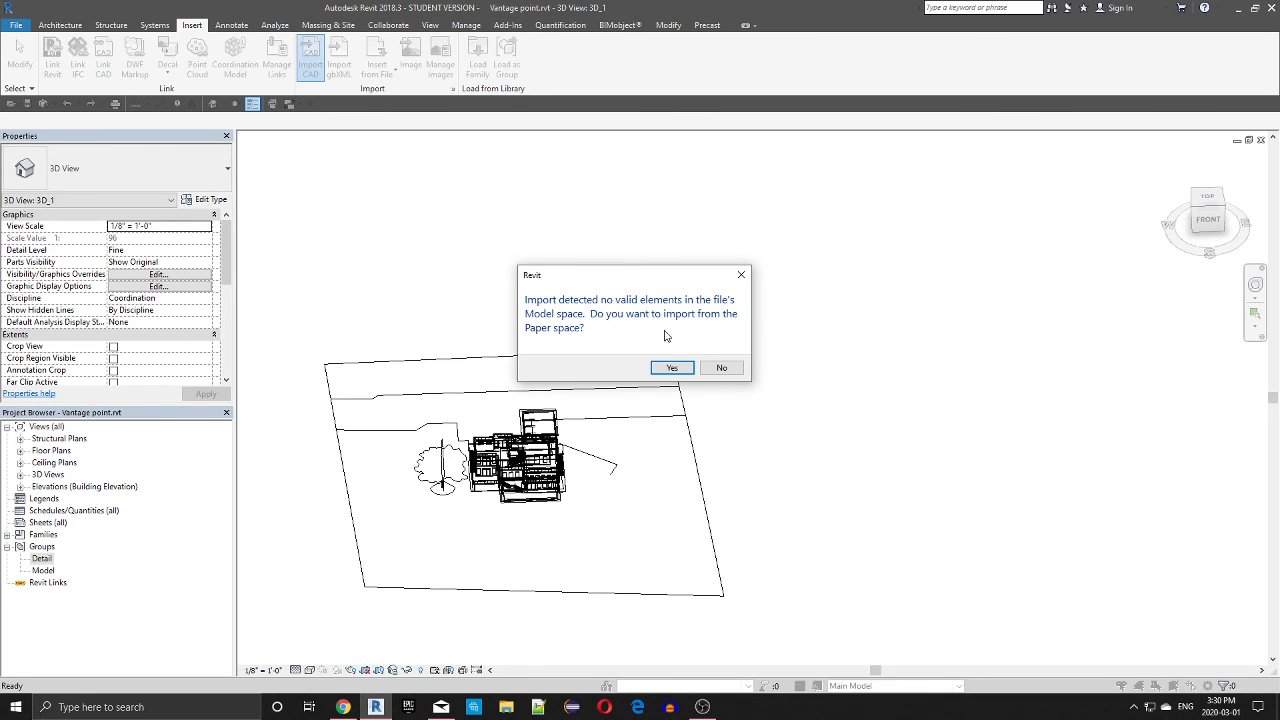
left_click(672, 368)
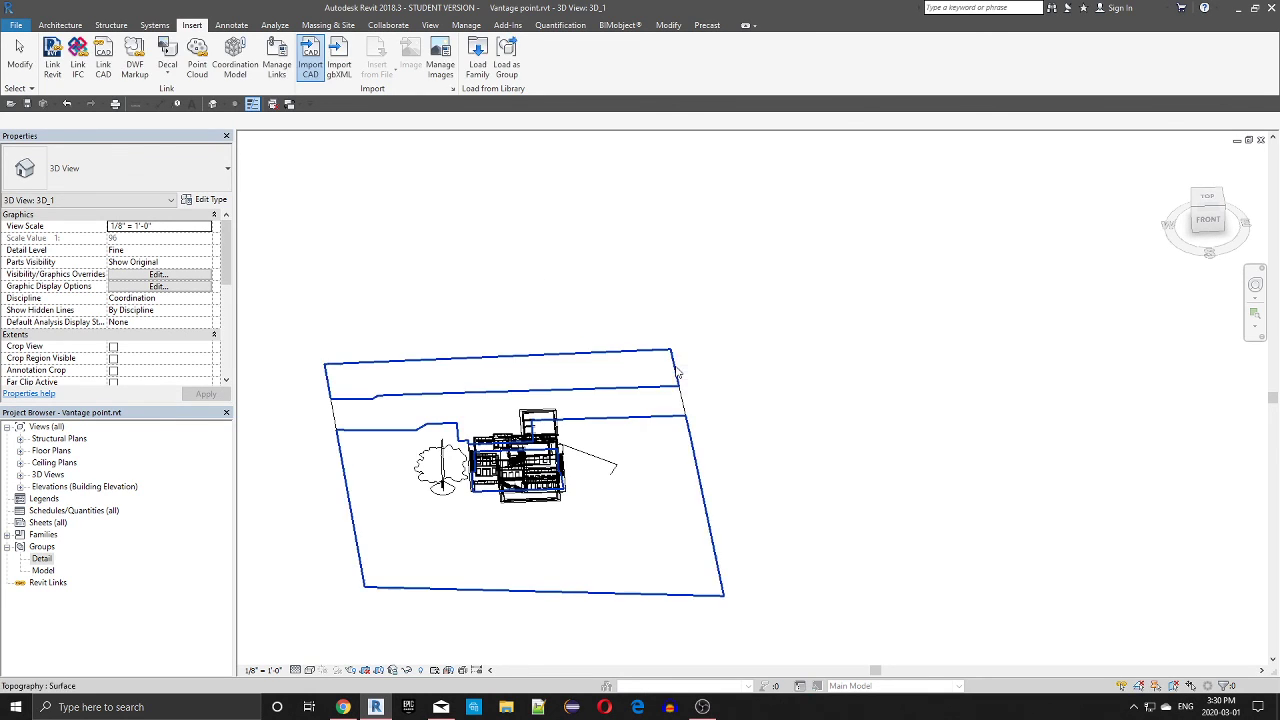